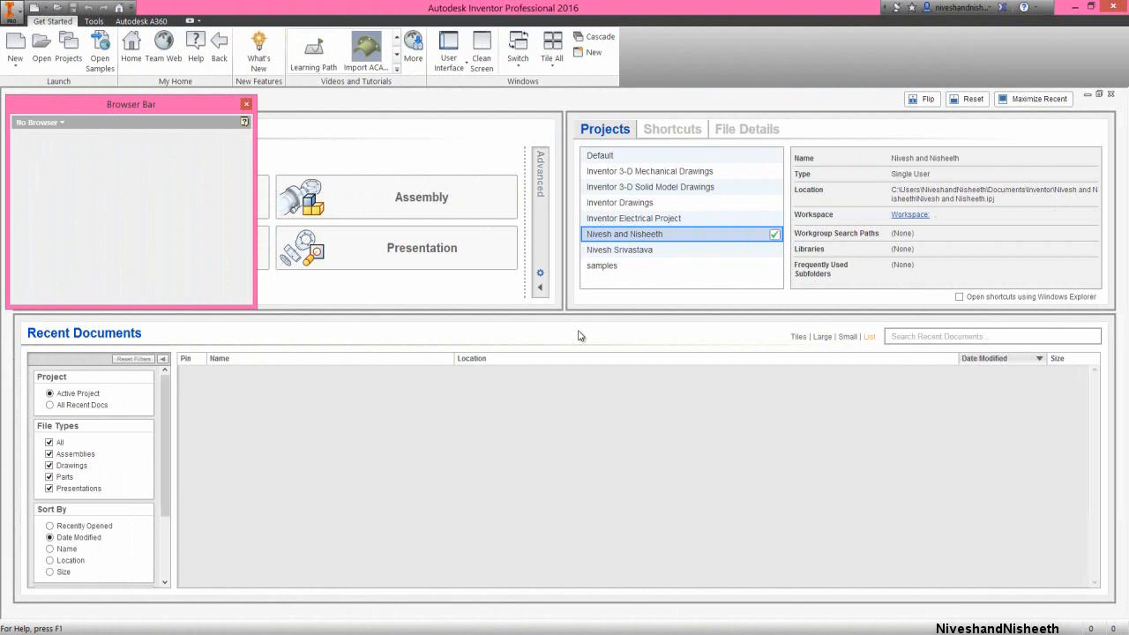
Create a new assembly file from the metric Standard (mm).iam template
left_click(16, 42)
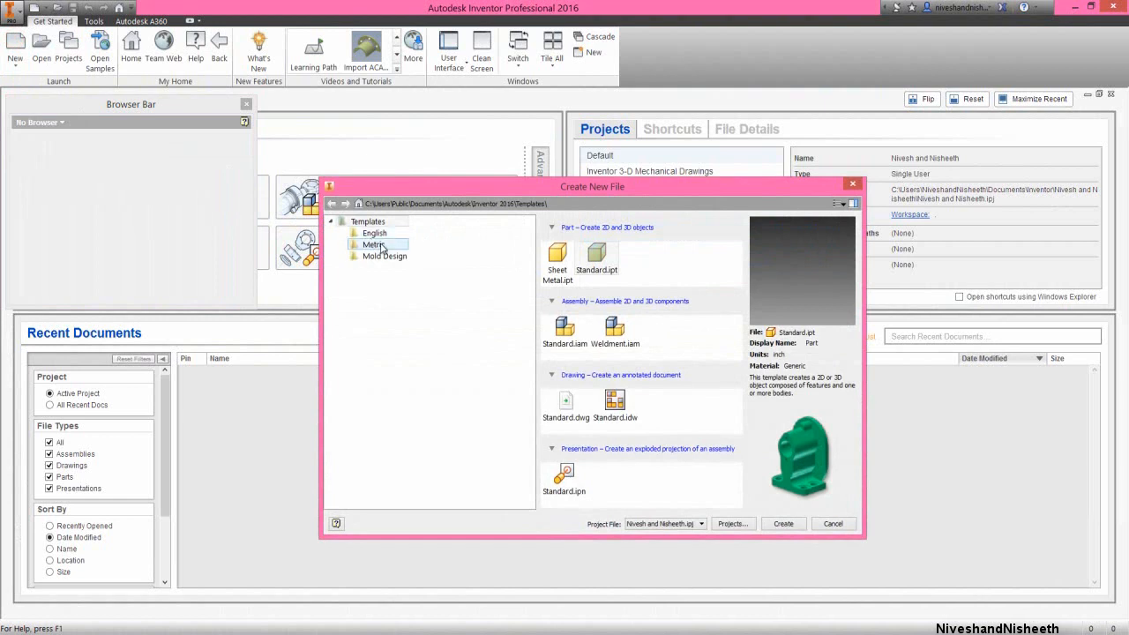
left_click(381, 247)
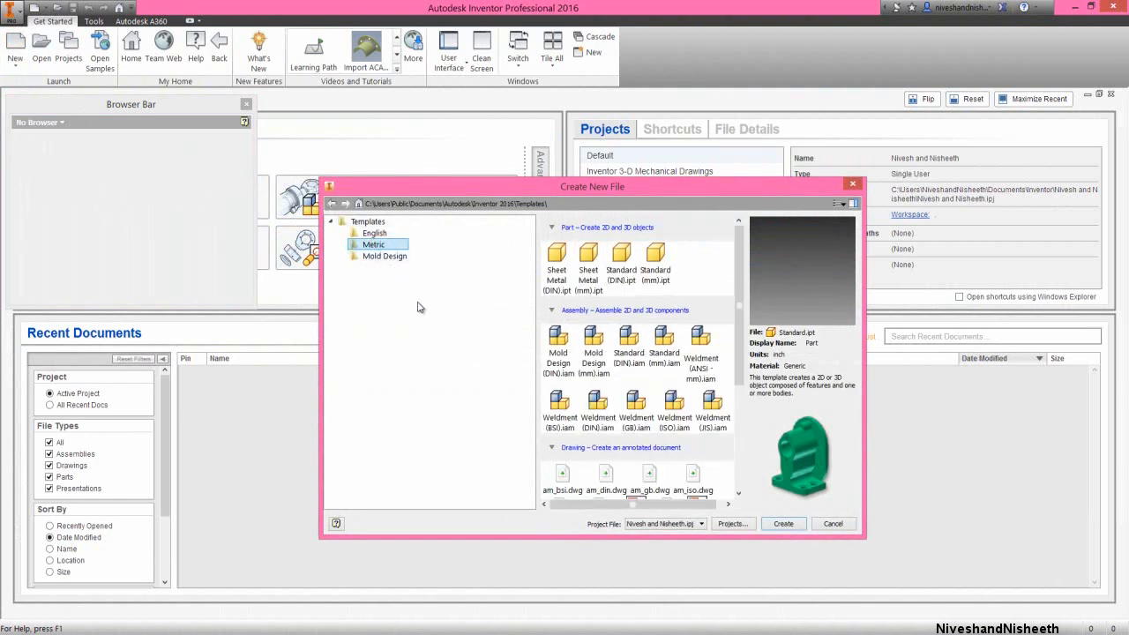
left_click(665, 346)
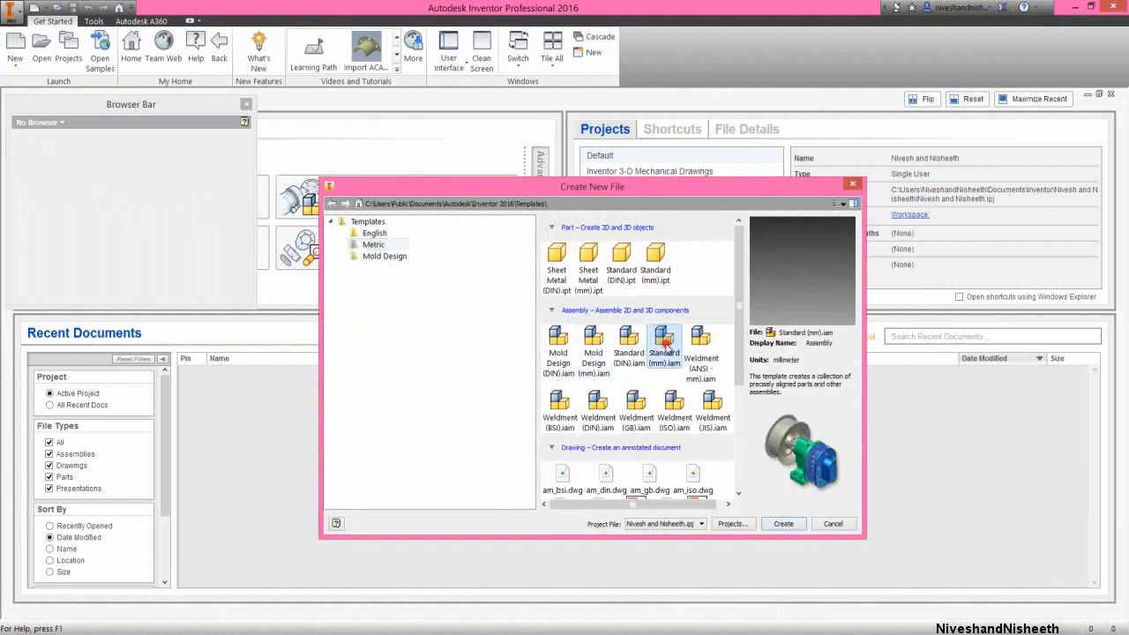
left_click(782, 524)
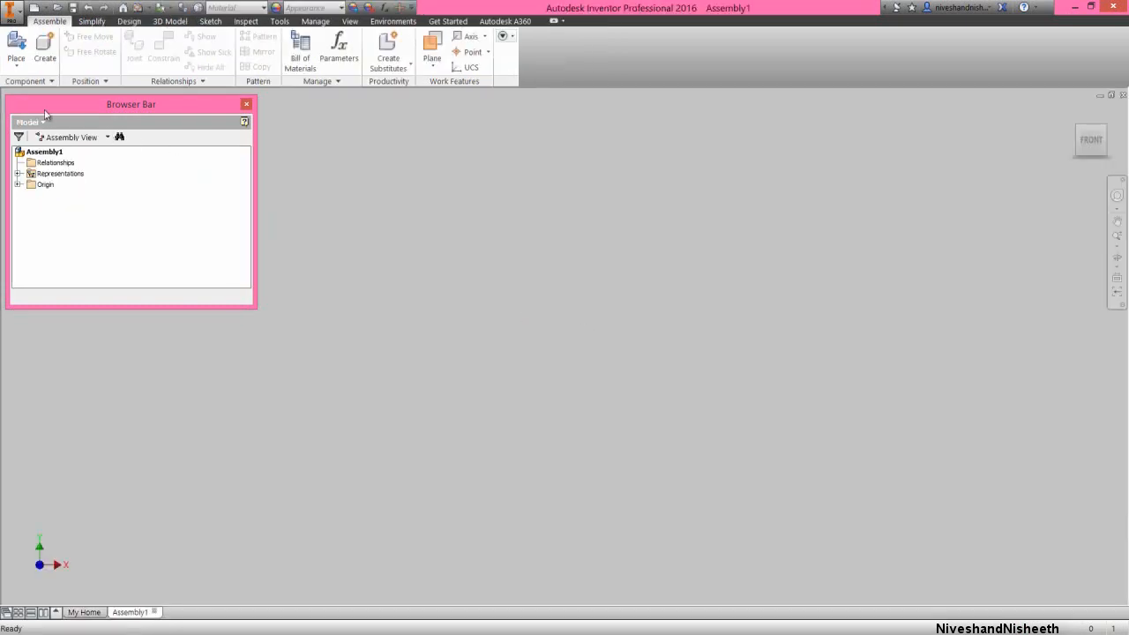
Place one Engine Case Rear part from the Engine MKII folder, grounded at the assembly origin
left_click(18, 44)
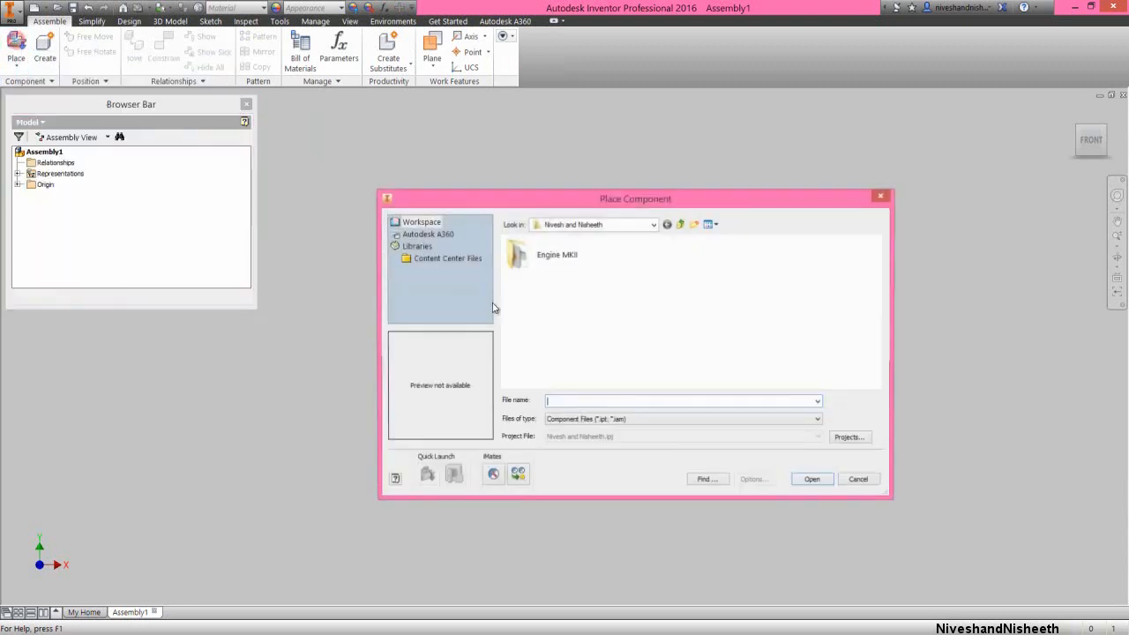
double_click(563, 256)
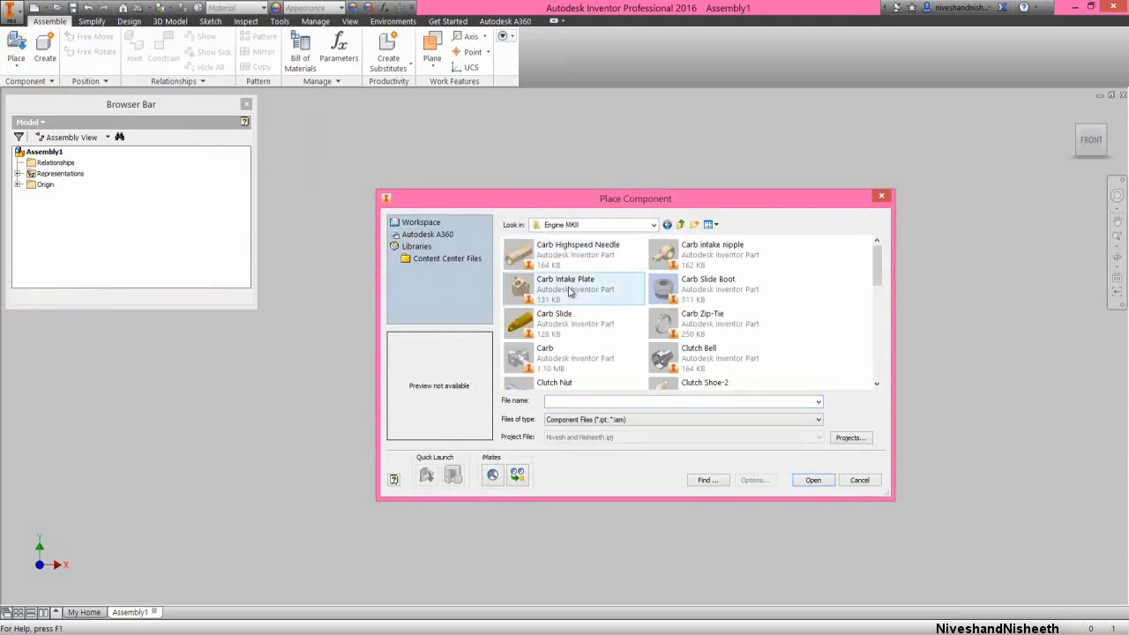
left_click(569, 292)
key("e")
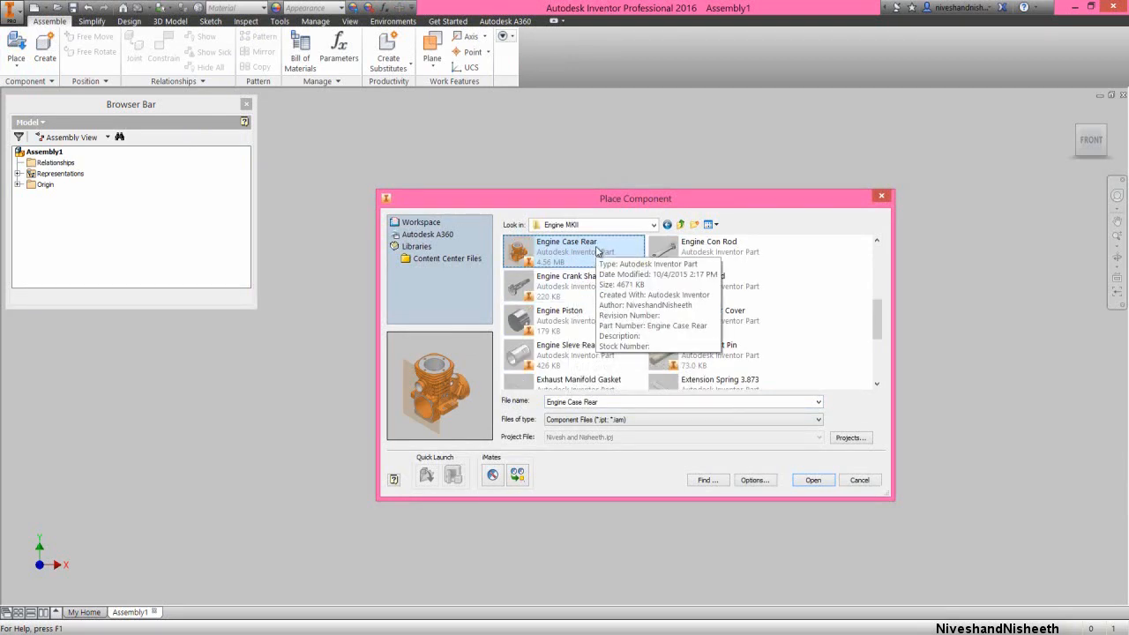
left_click(813, 480)
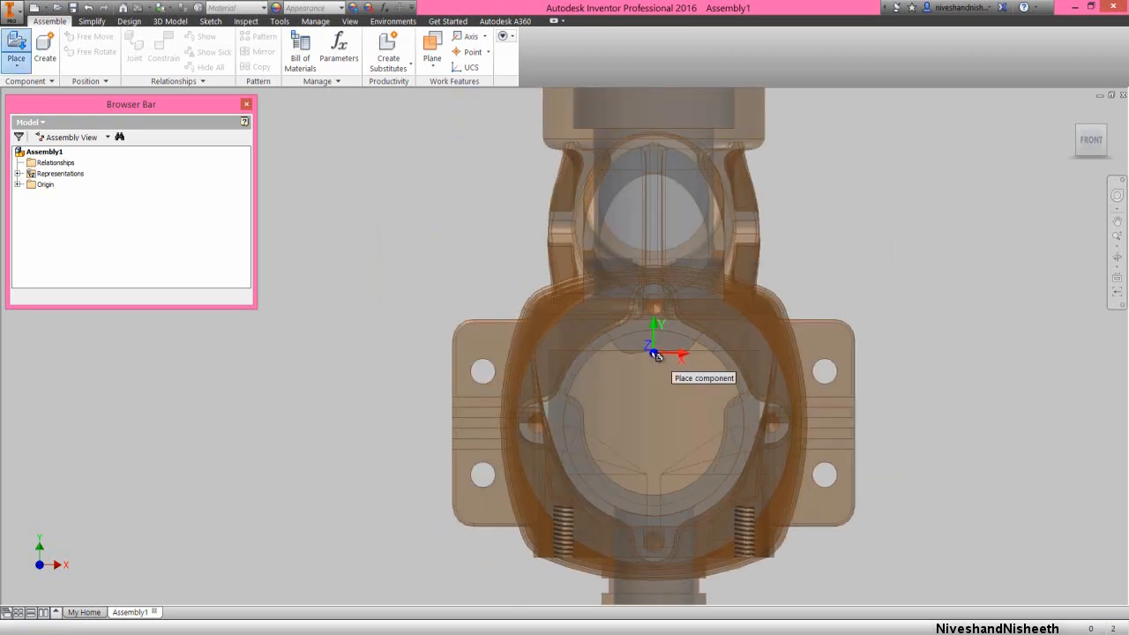
right_click(628, 334)
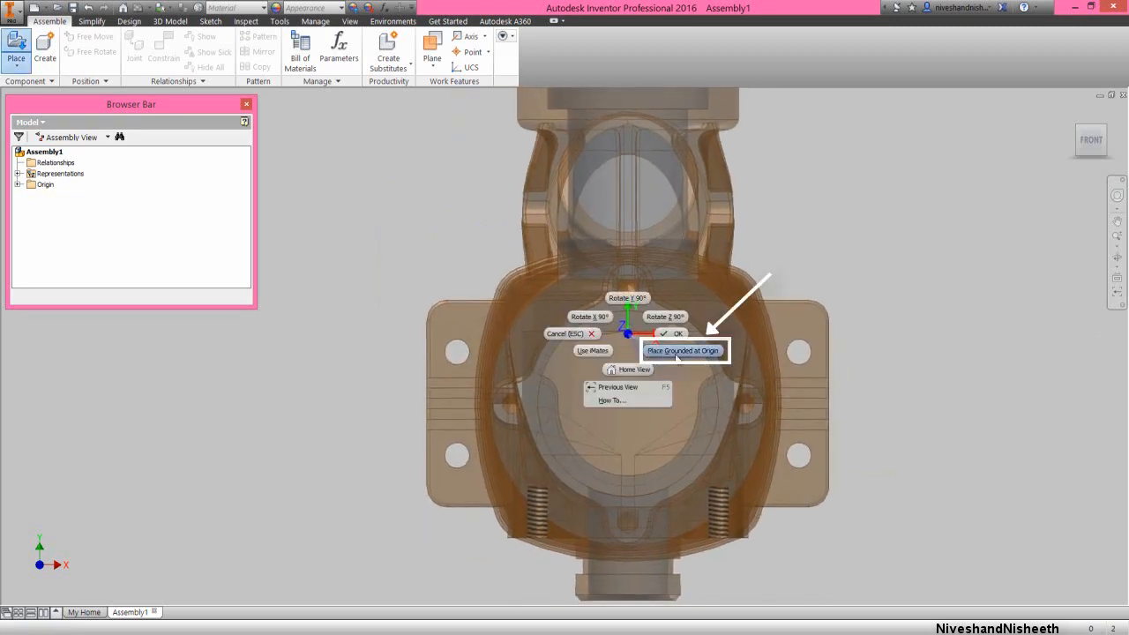
left_click(705, 351)
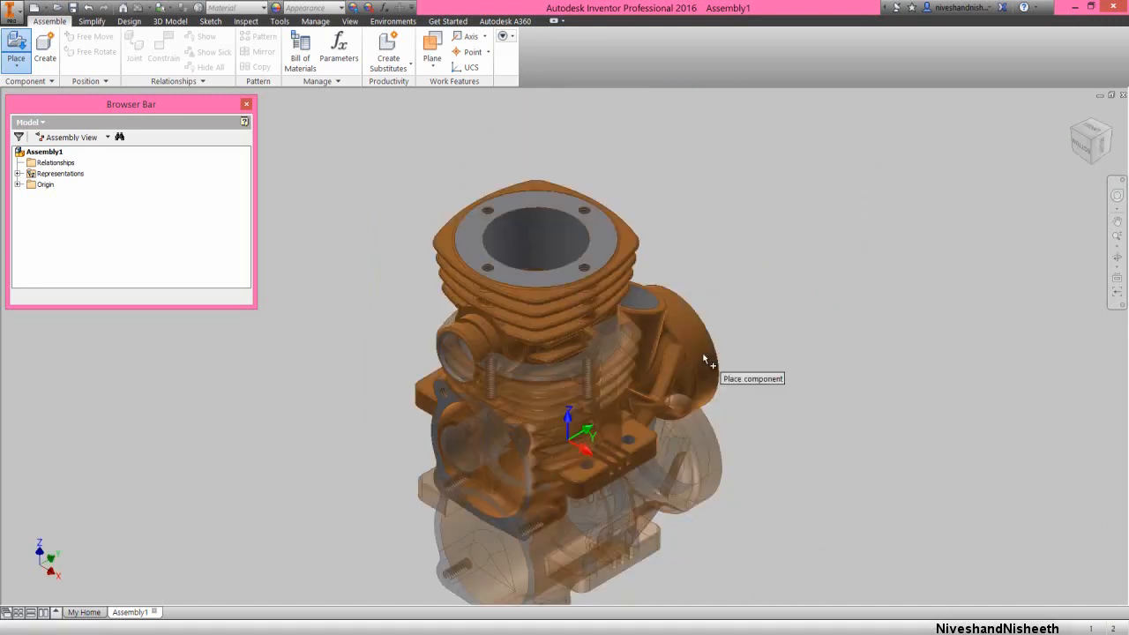
right_click(864, 332)
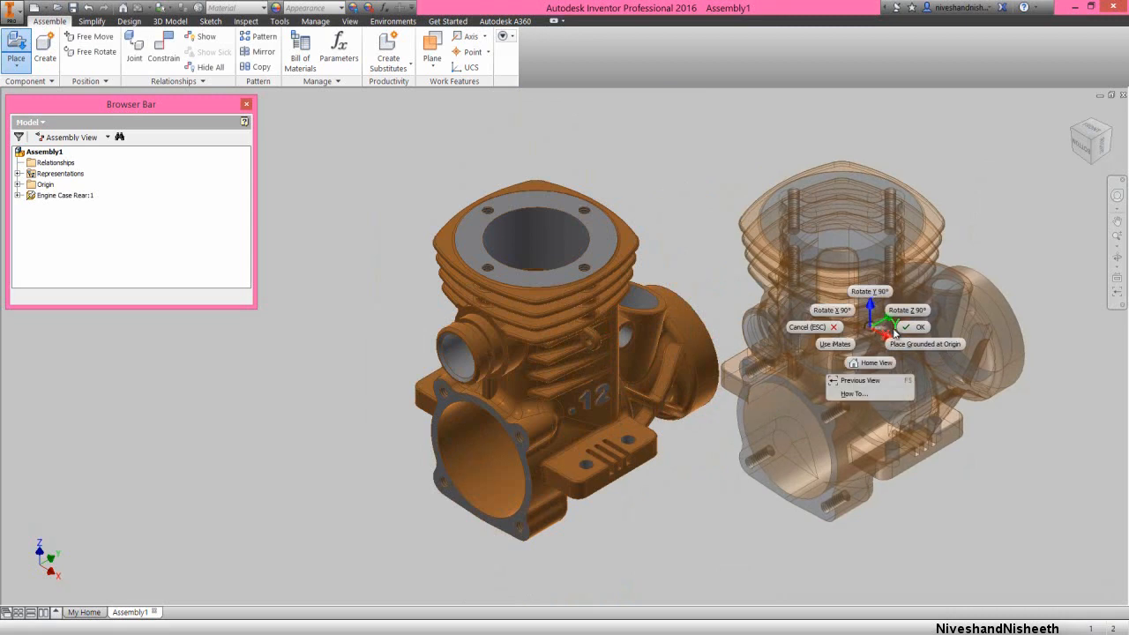
left_click(904, 332)
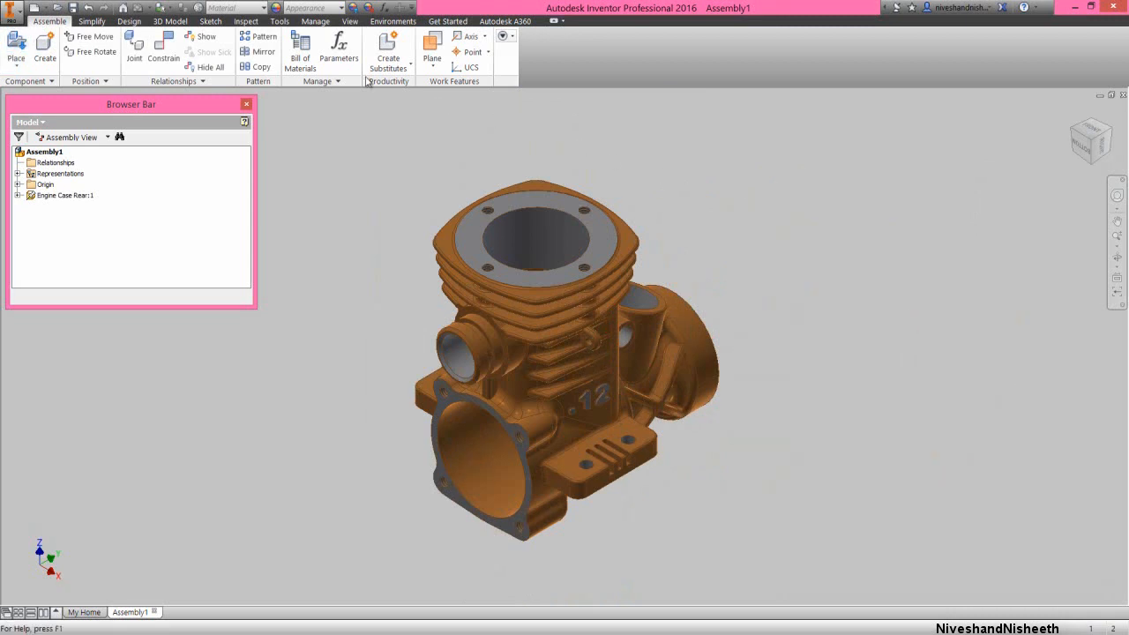
Save the assembly as Engine MKII in the Engine MKII folder
left_click(74, 9)
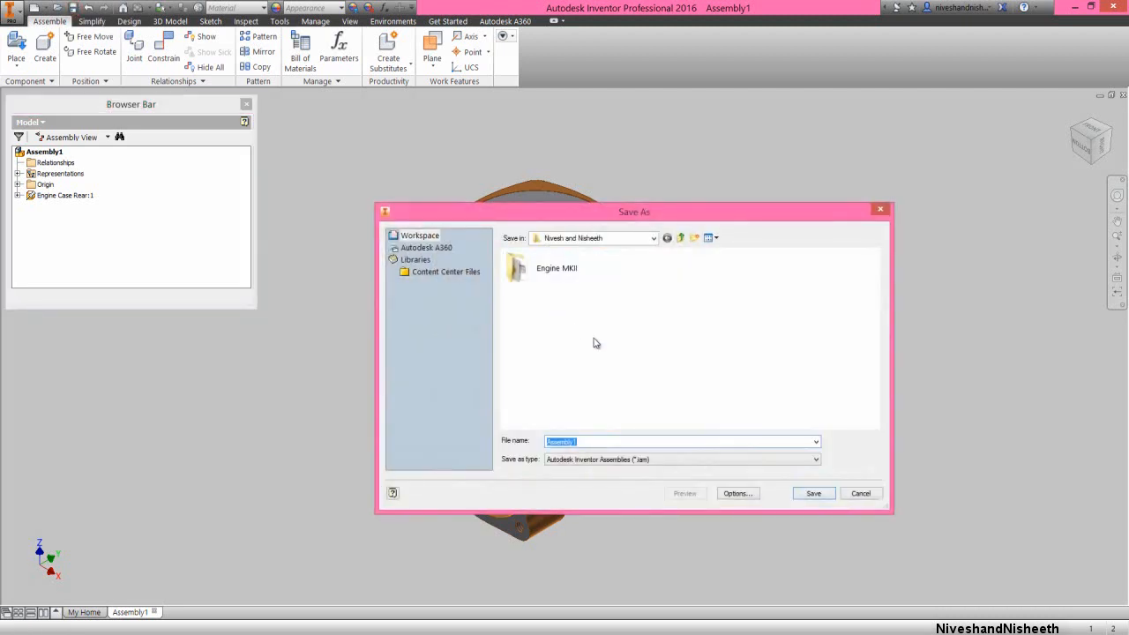
double_click(555, 269)
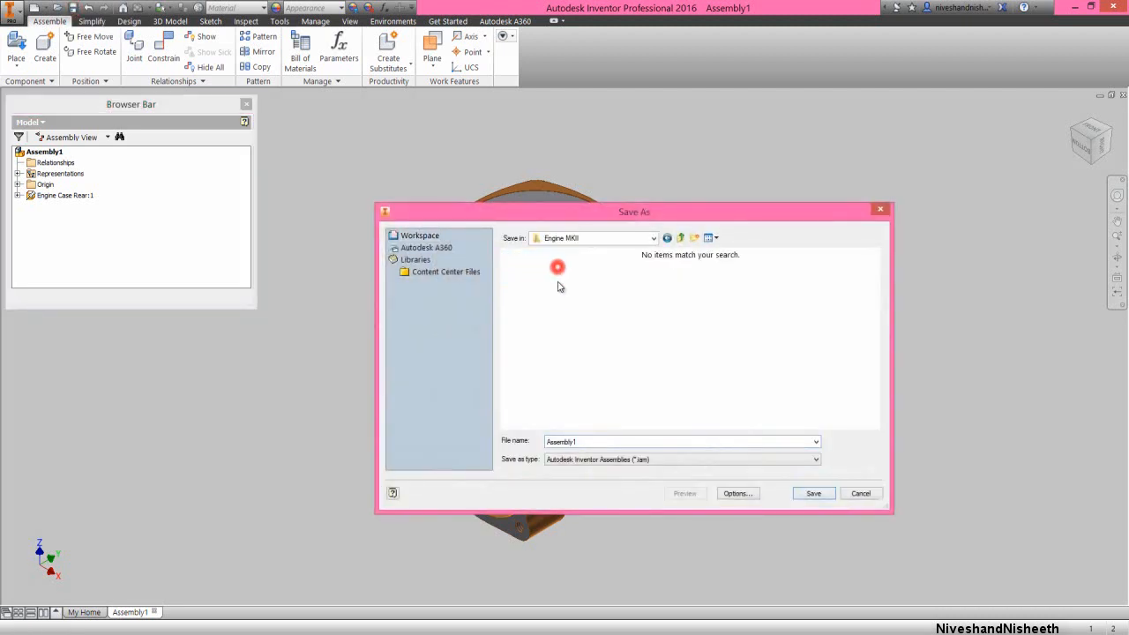
double_click(590, 439)
type("Eng")
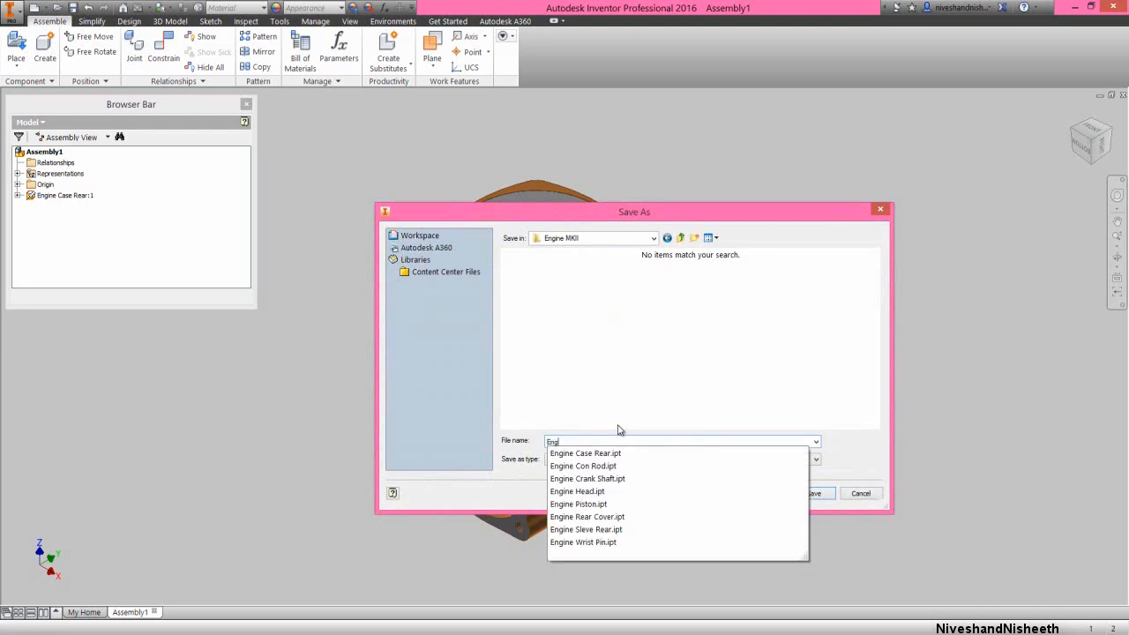
type("ine MKII")
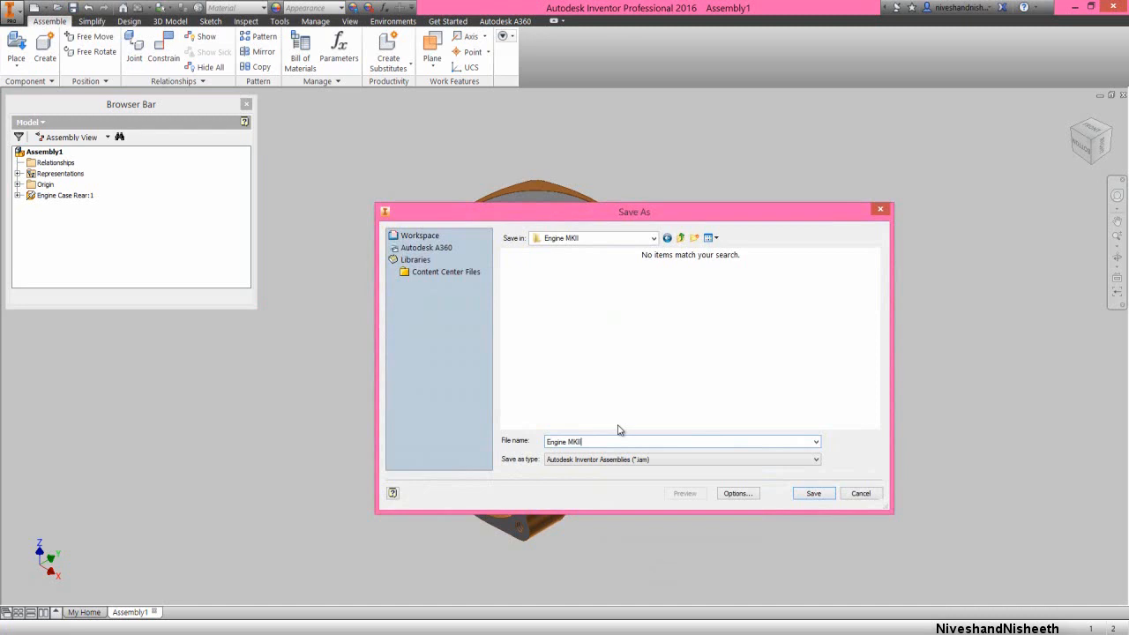
left_click(811, 494)
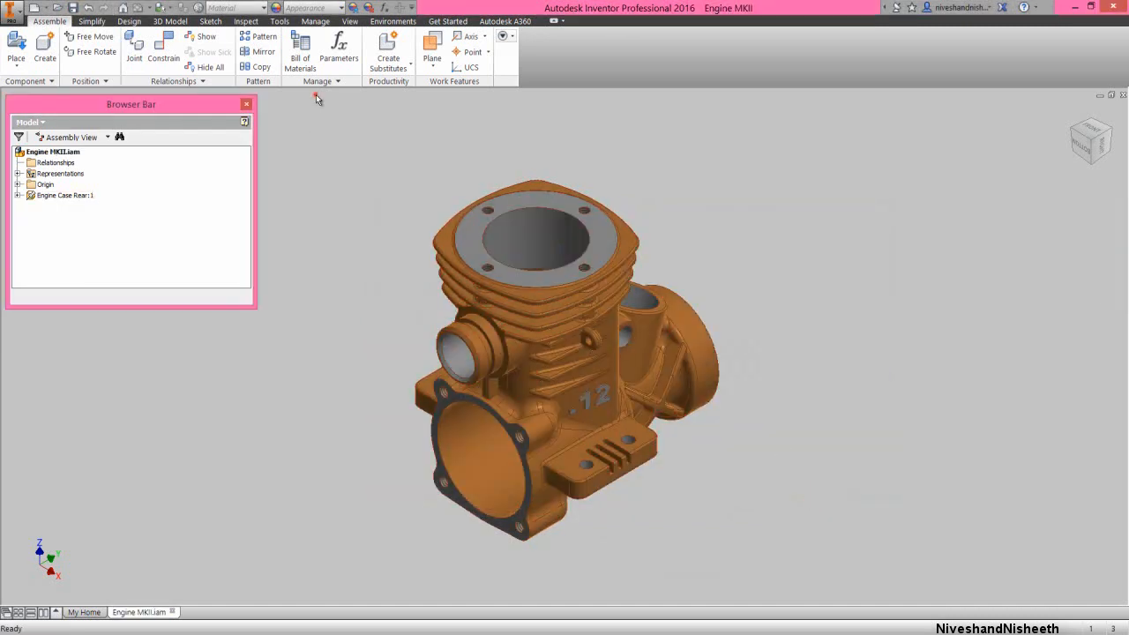
Import the Favorite Color.styxml style definition through the lighting style settings
left_click(349, 21)
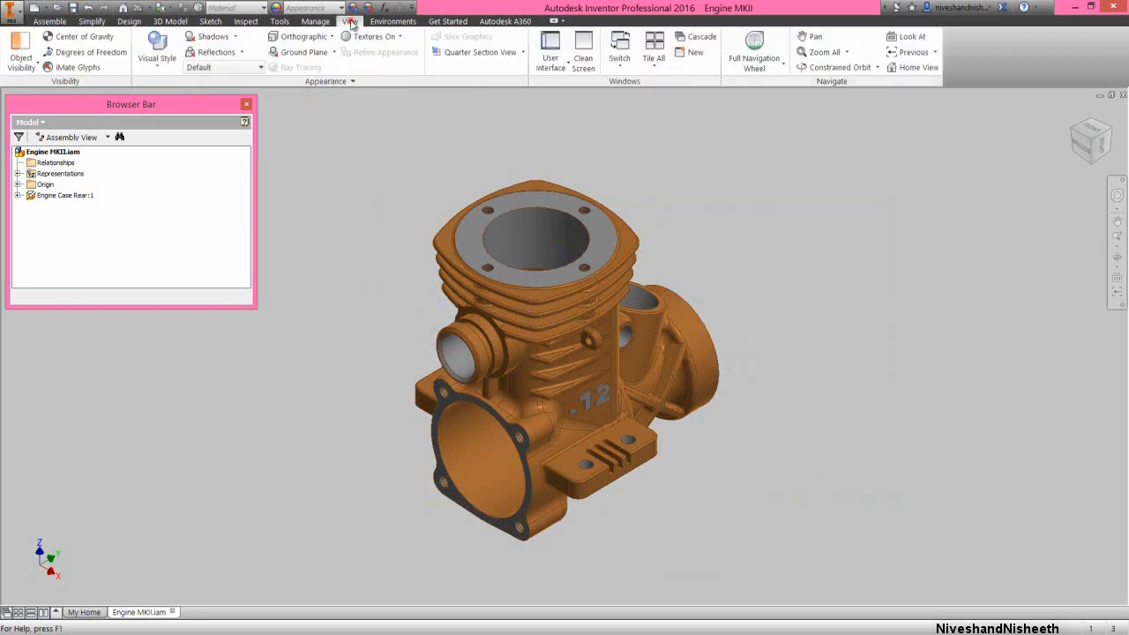
left_click(254, 67)
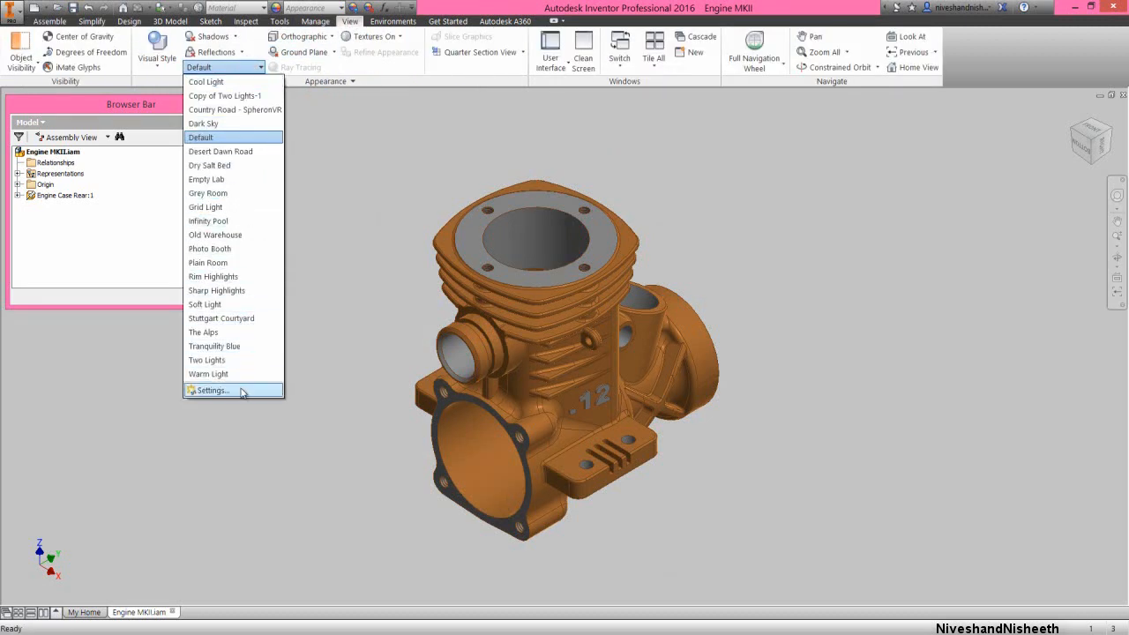
left_click(209, 389)
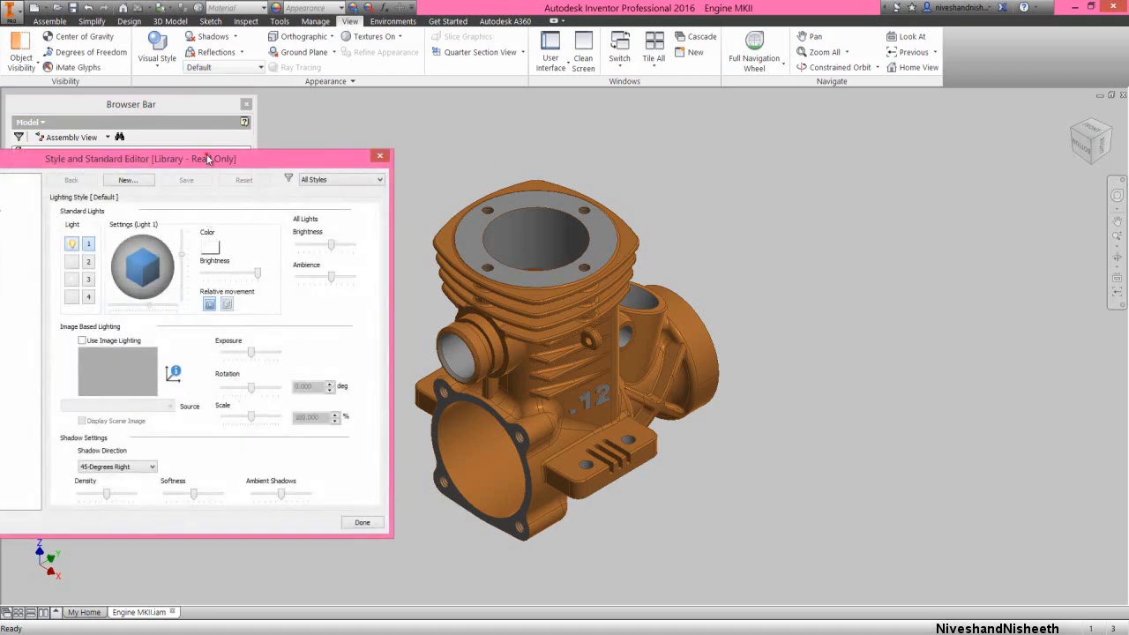
left_click_drag(210, 162, 296, 162)
left_click(51, 521)
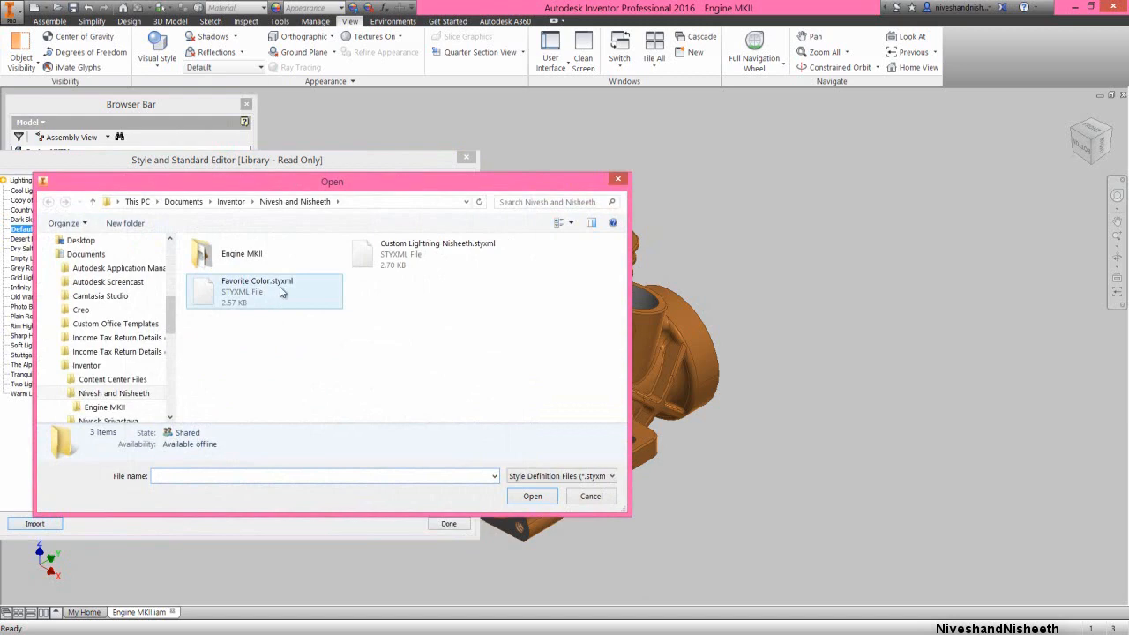
double_click(276, 301)
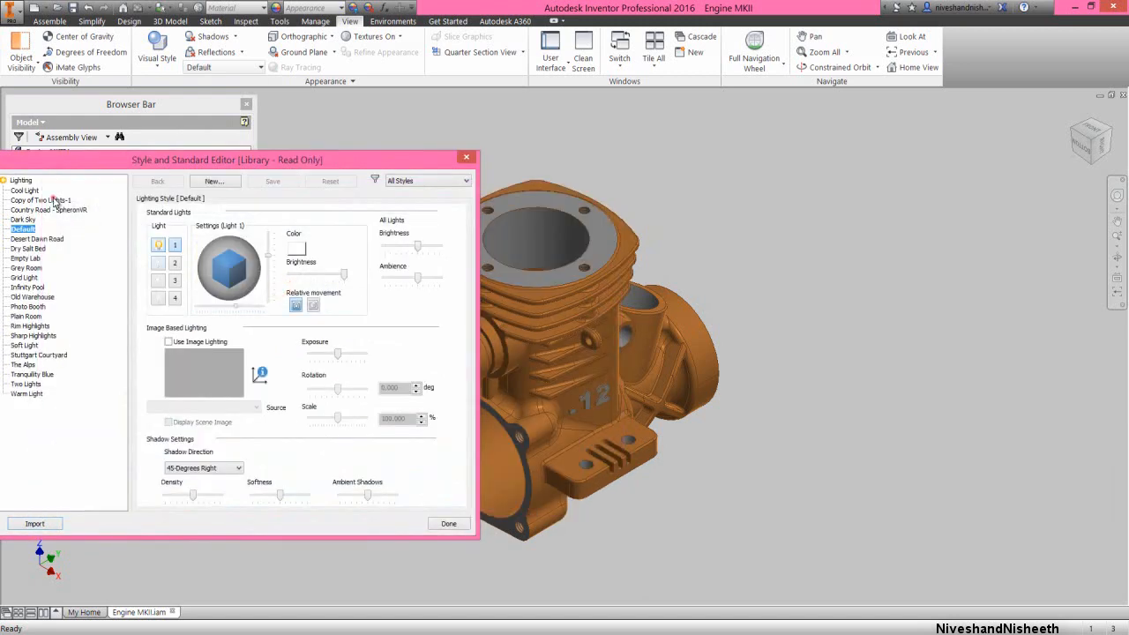
In the Copy of Two Lights-1 lighting style, turn on light 4 and slightly reduce the brightness of all lights, saving the edits
left_click(53, 200)
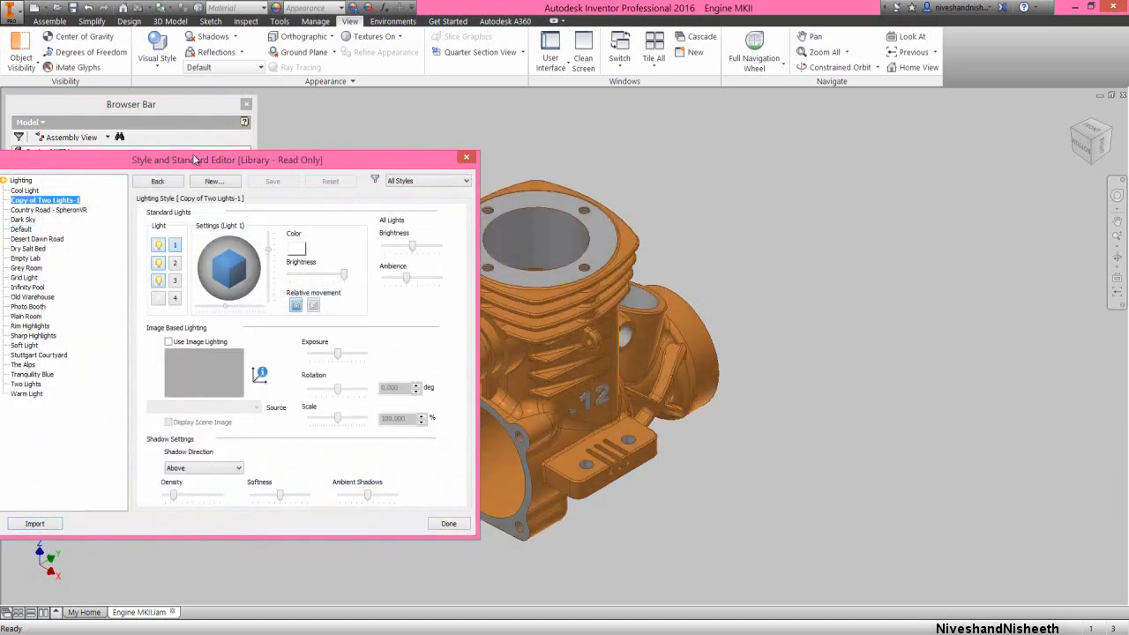
left_click_drag(194, 160, 155, 153)
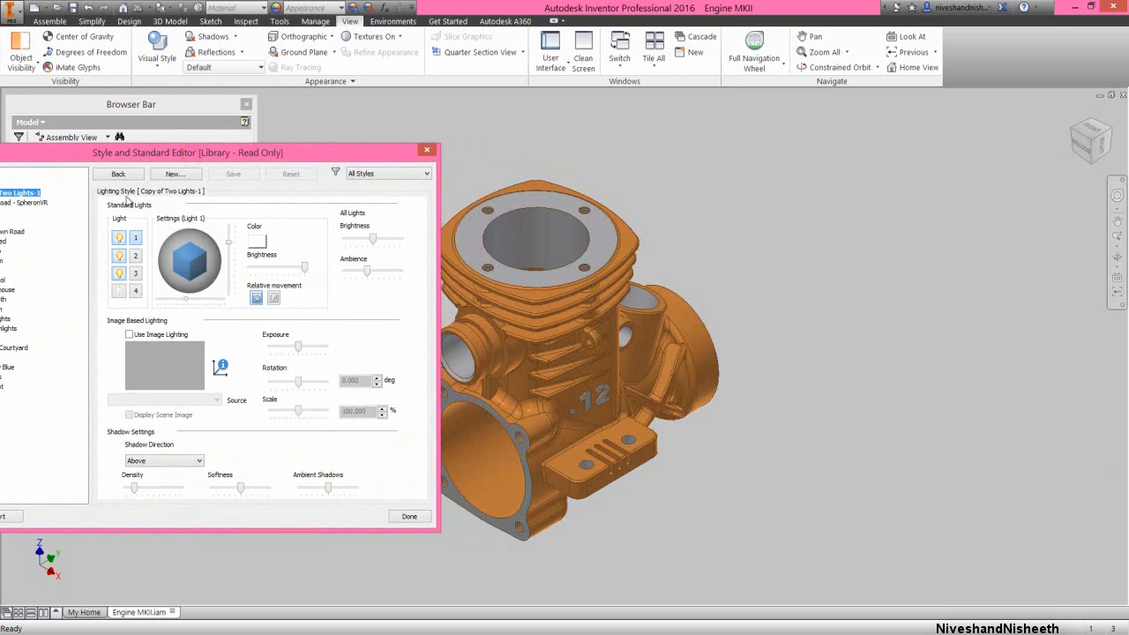
left_click(136, 291)
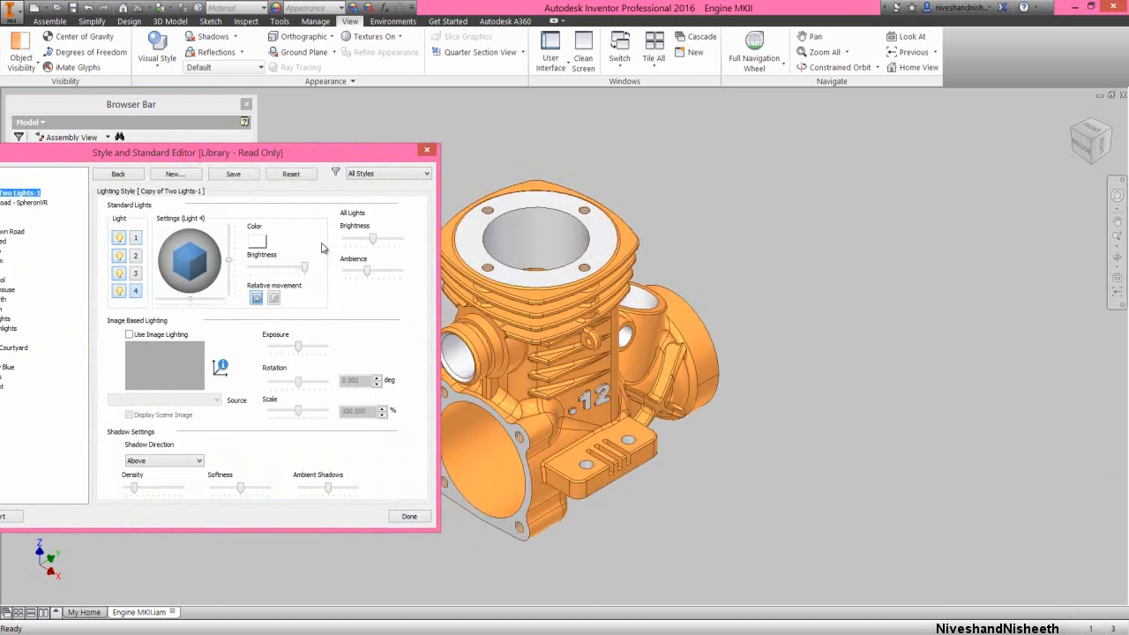
left_click(373, 243)
left_click_drag(374, 244, 372, 246)
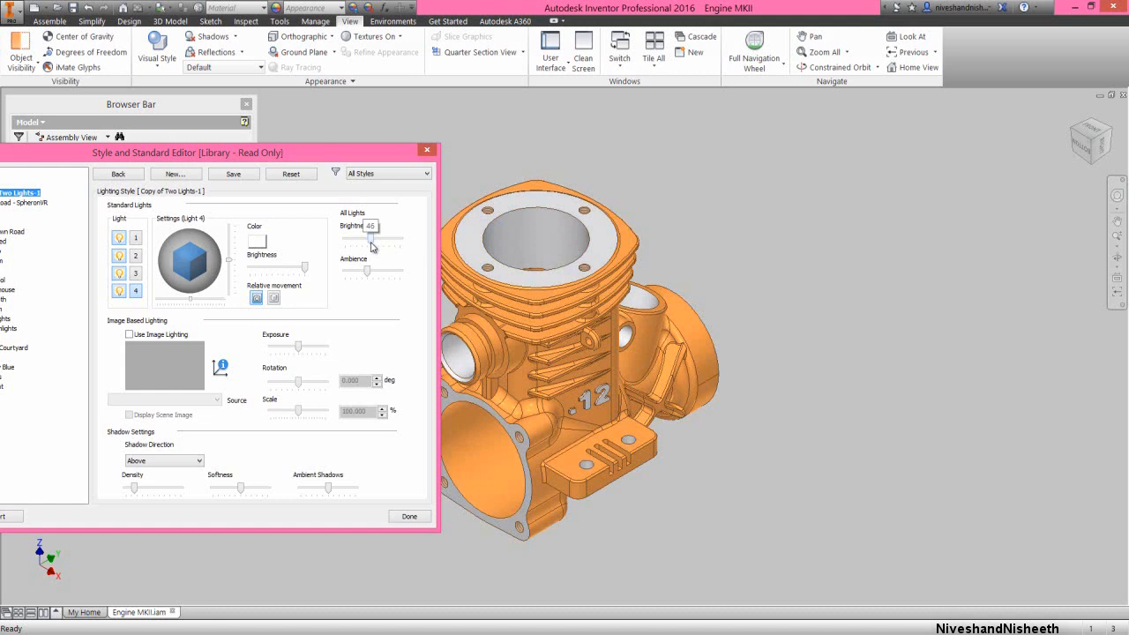
left_click(409, 515)
left_click(141, 372)
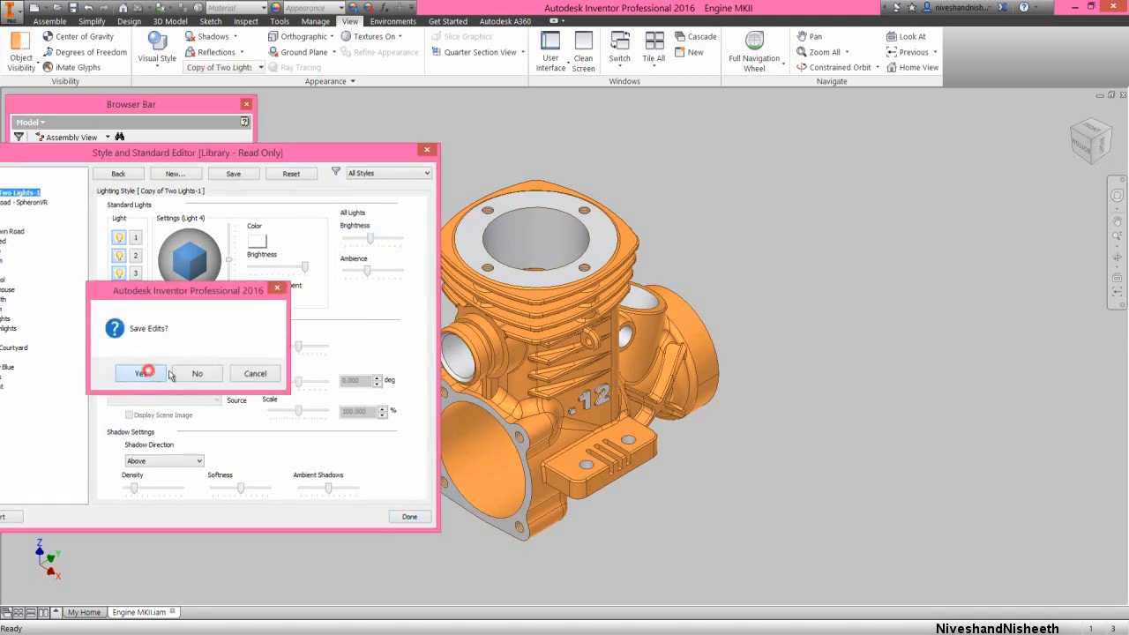
Return to the assembly tools and save the Engine MKII assembly
left_click(50, 21)
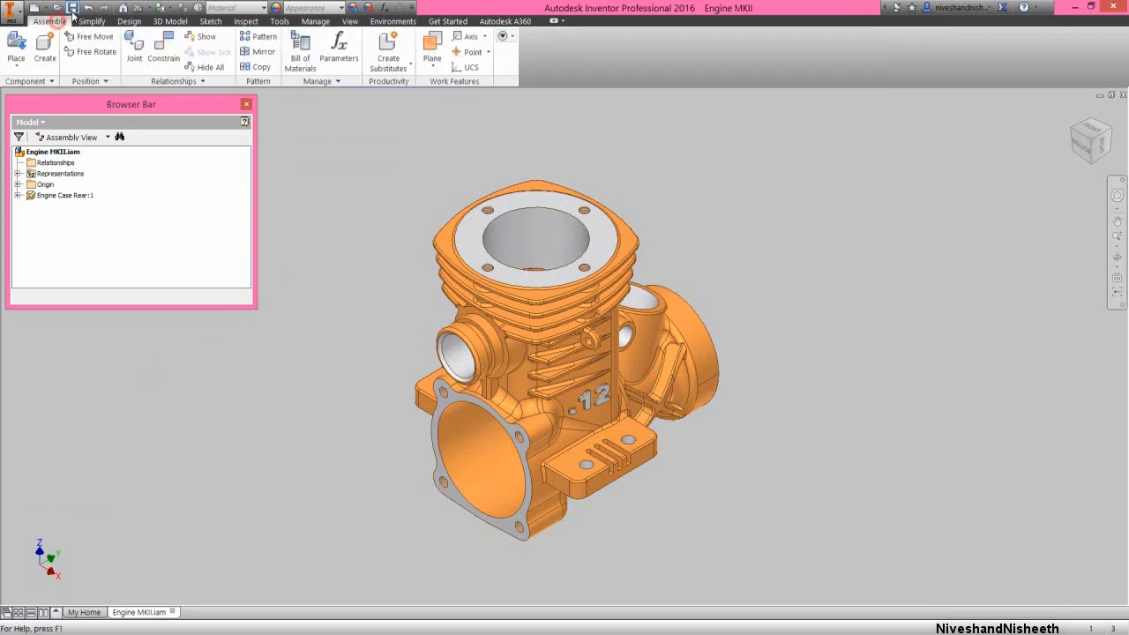
left_click(334, 415)
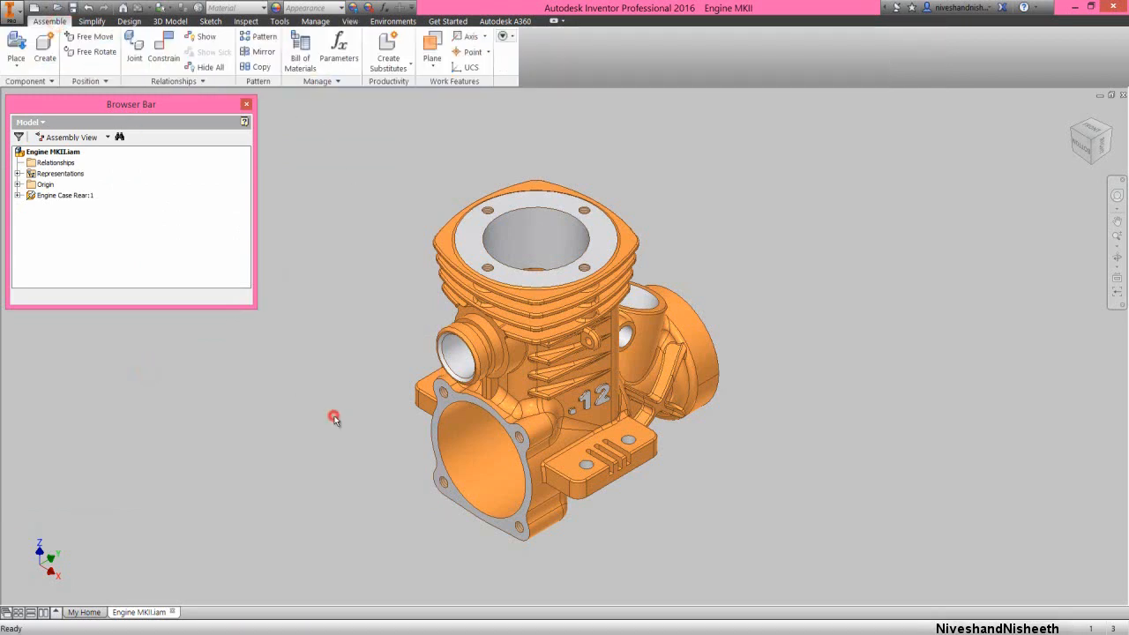
left_click(342, 383)
Place one instance of the Engine Sleve Rear part from the Engine MKII folder beside the engine case
right_click(342, 384)
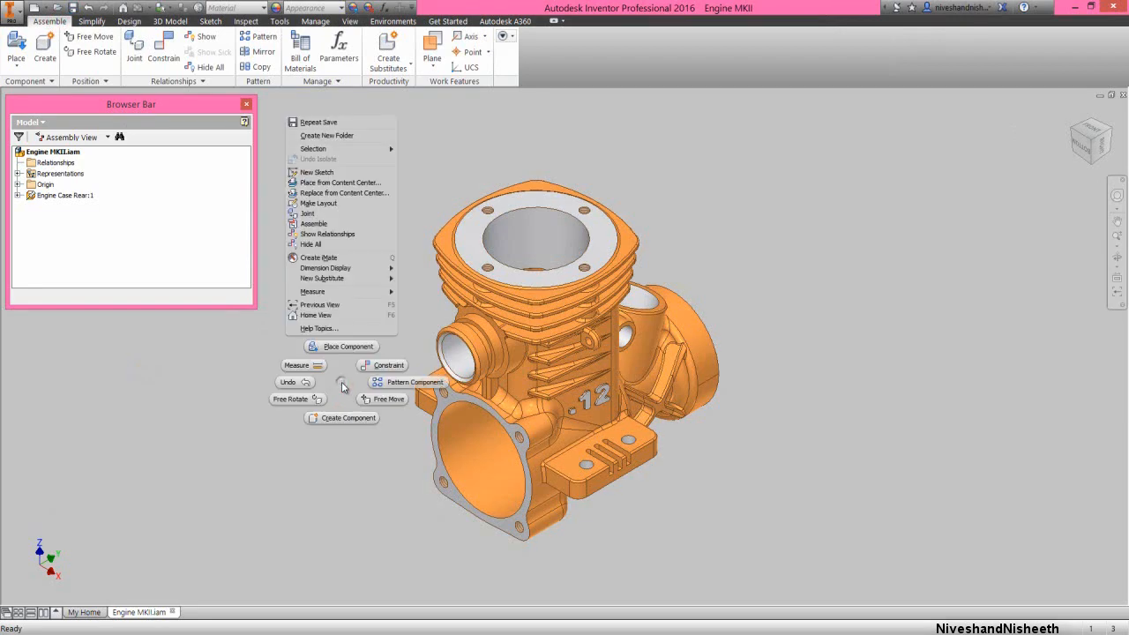
left_click(353, 350)
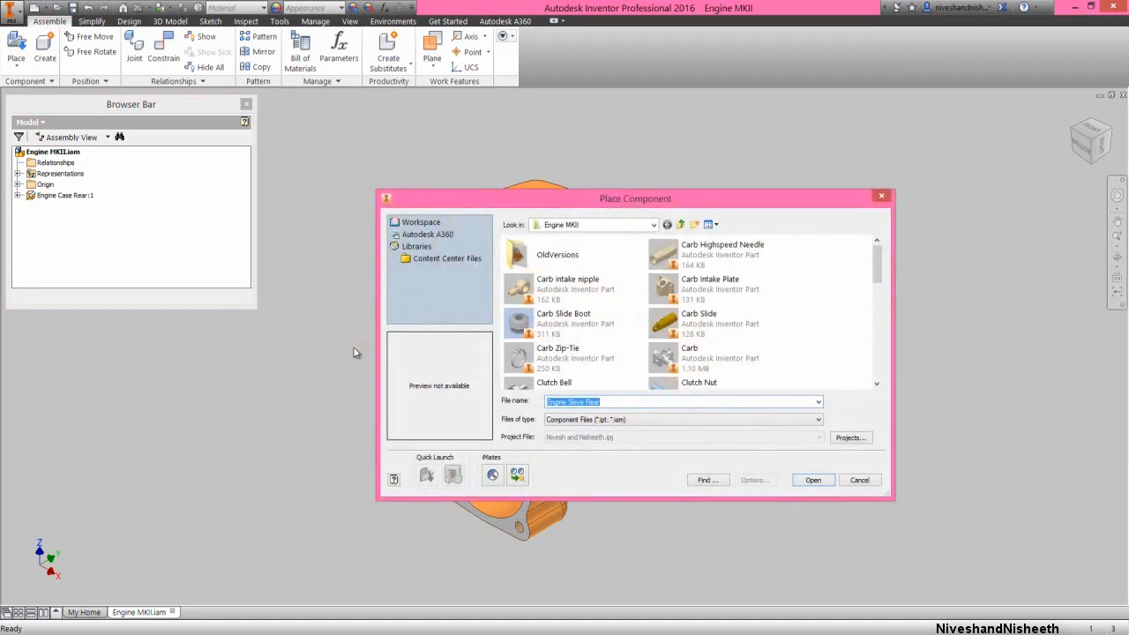
left_click(562, 296)
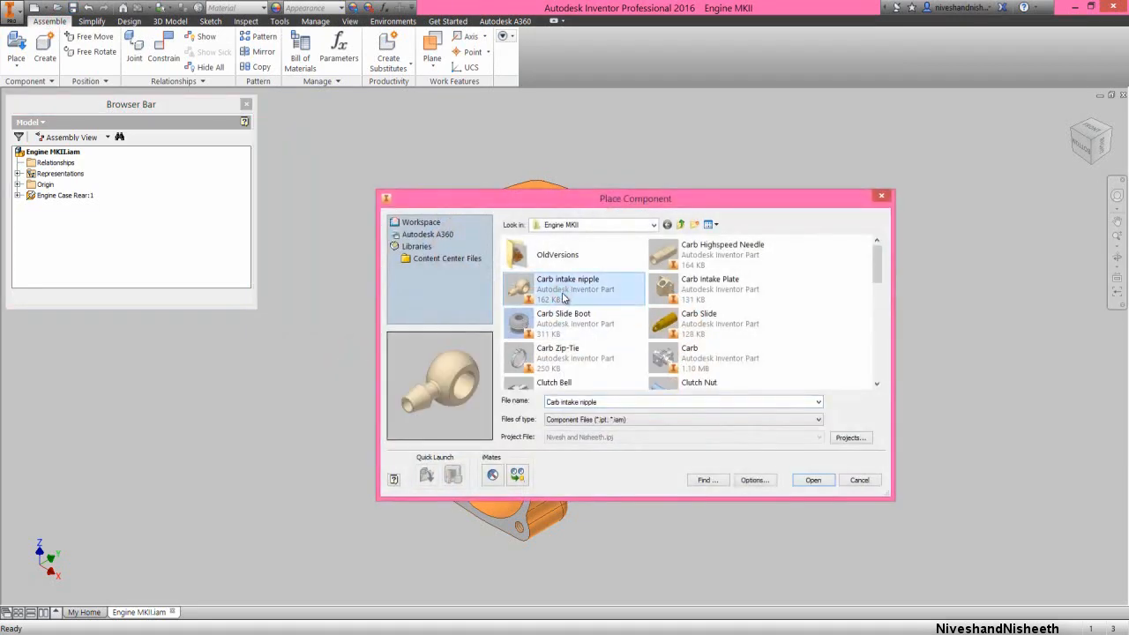
scroll(561, 299, "down", 3)
left_click(565, 298)
key("Right")
key("Right")
key("Right")
key("Right")
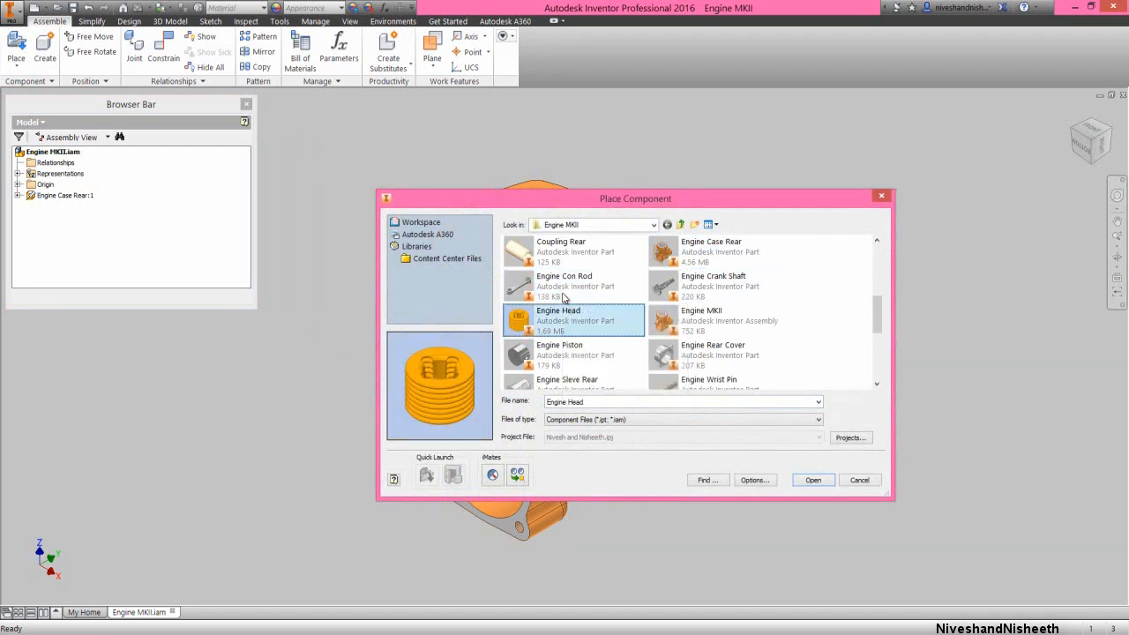
key("Right")
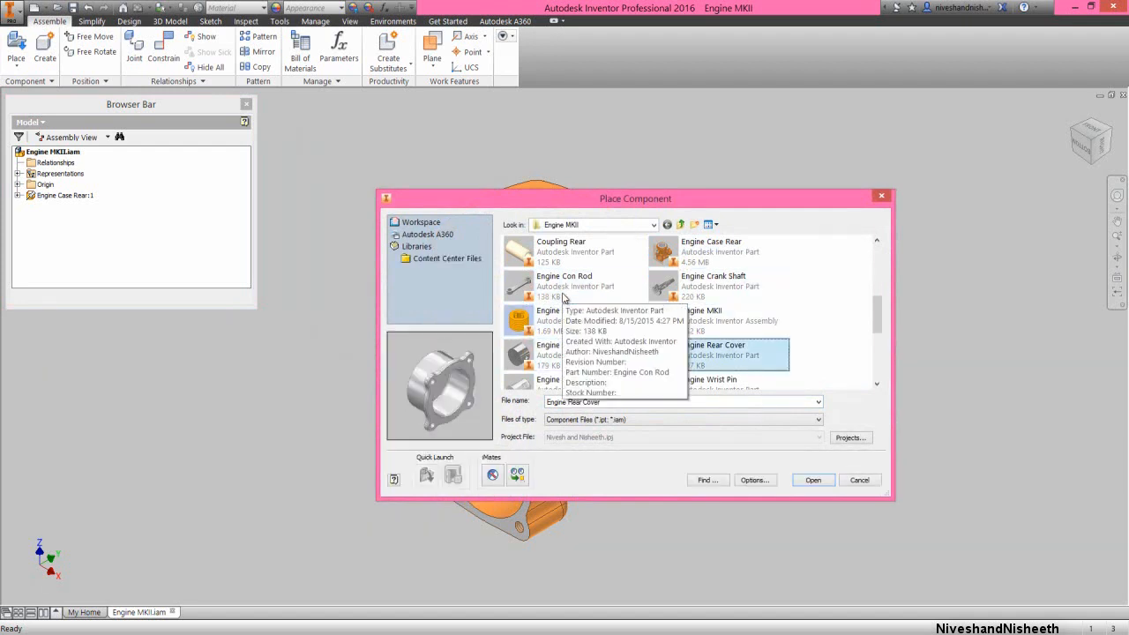
key("Right")
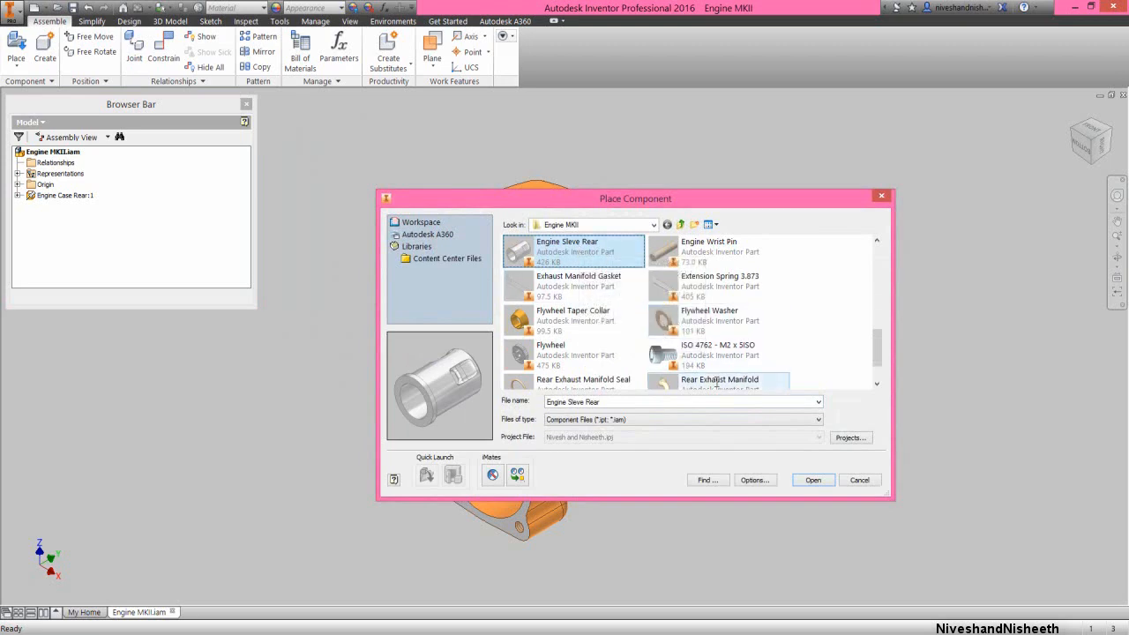
left_click(814, 481)
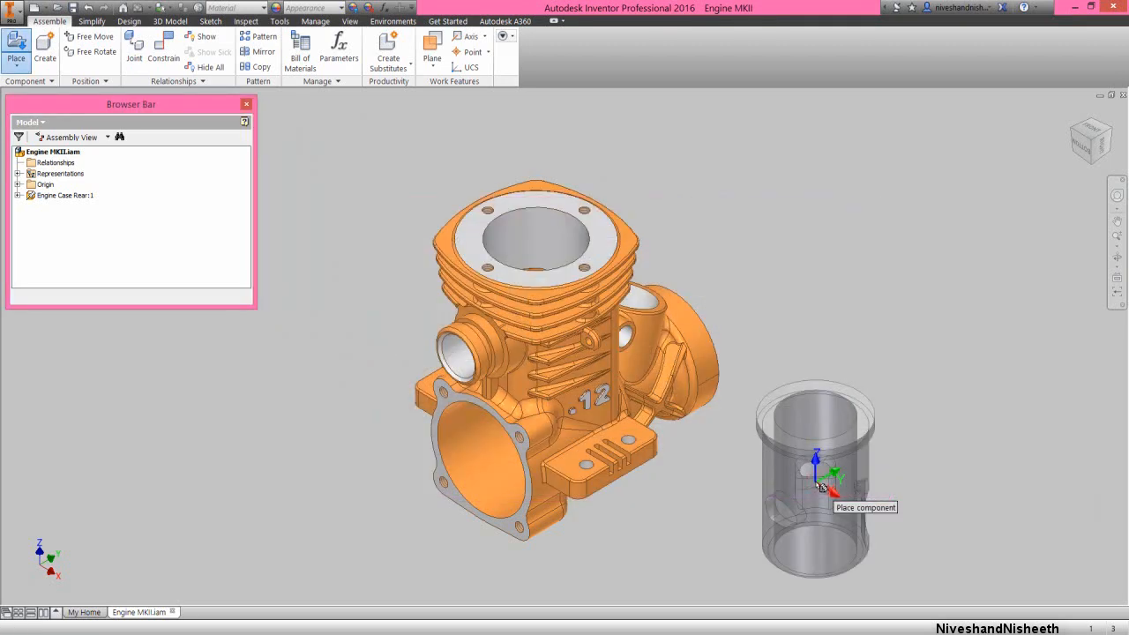
left_click(838, 346)
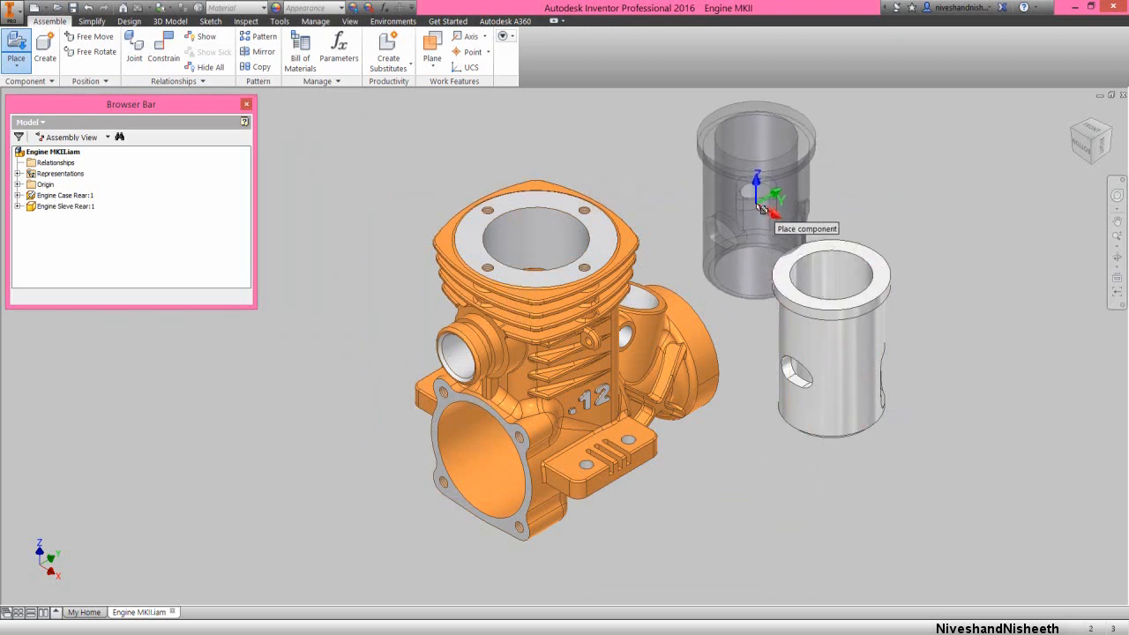
right_click(756, 202)
left_click(792, 203)
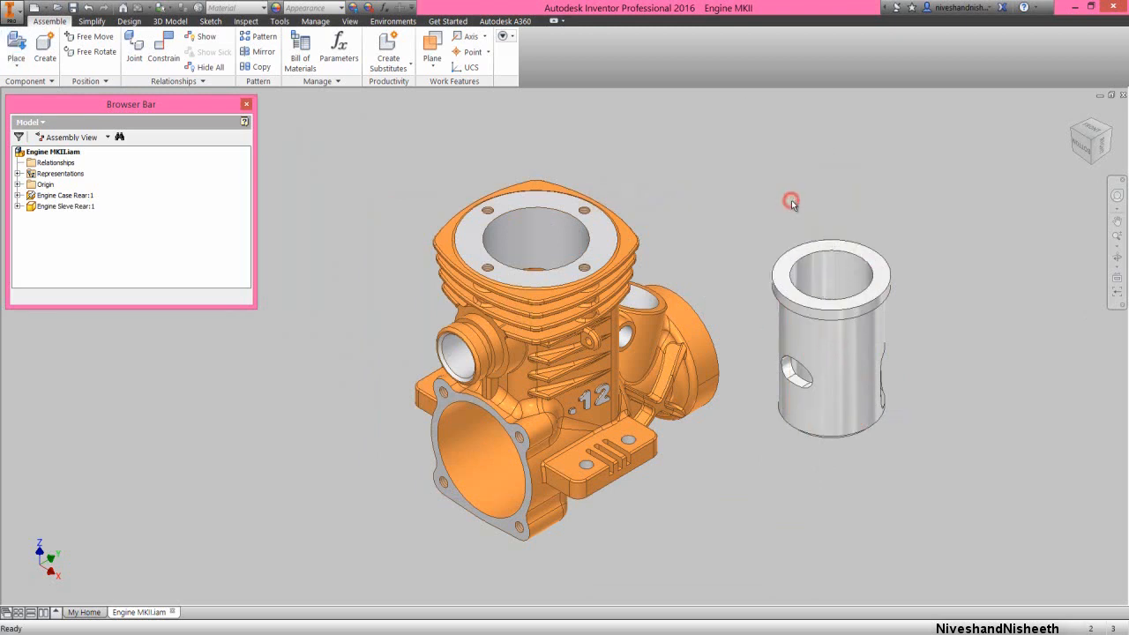
left_click(817, 228)
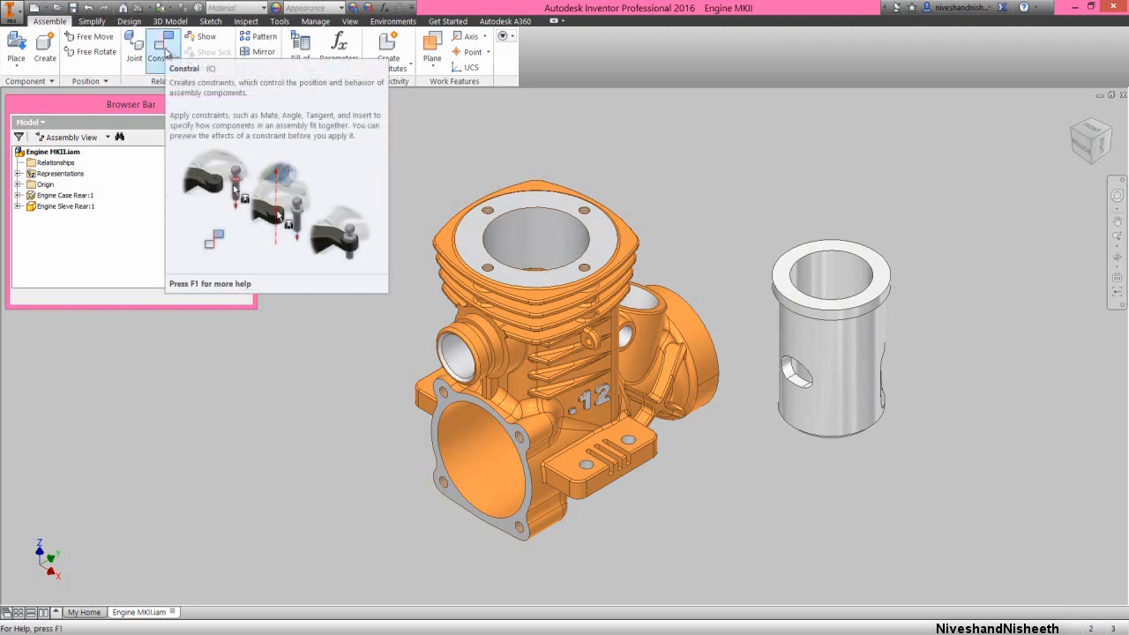
Apply a mate constraint with 0 mm offset between the sleeve's central axis and the engine case's cylinder bore axis
left_click(166, 51)
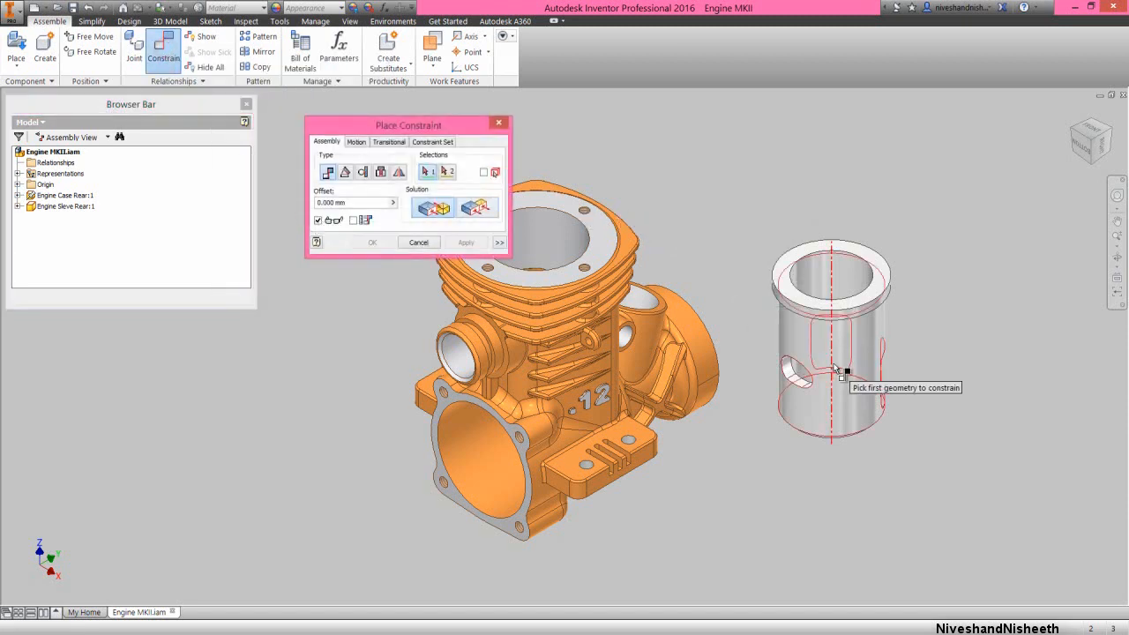
left_click(834, 367)
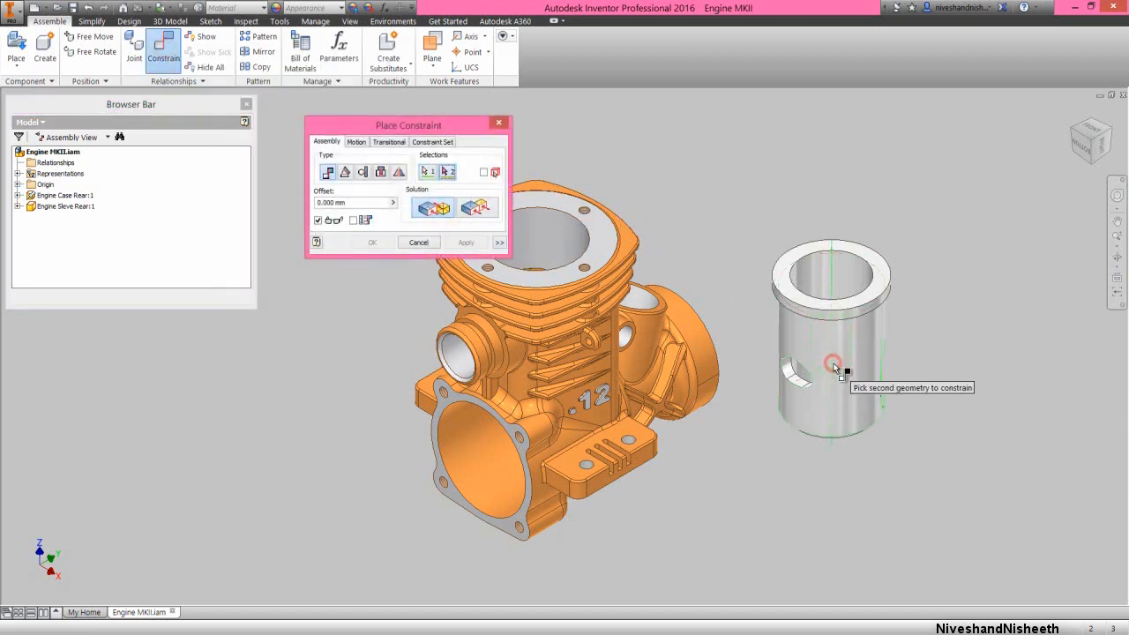
left_click(553, 234)
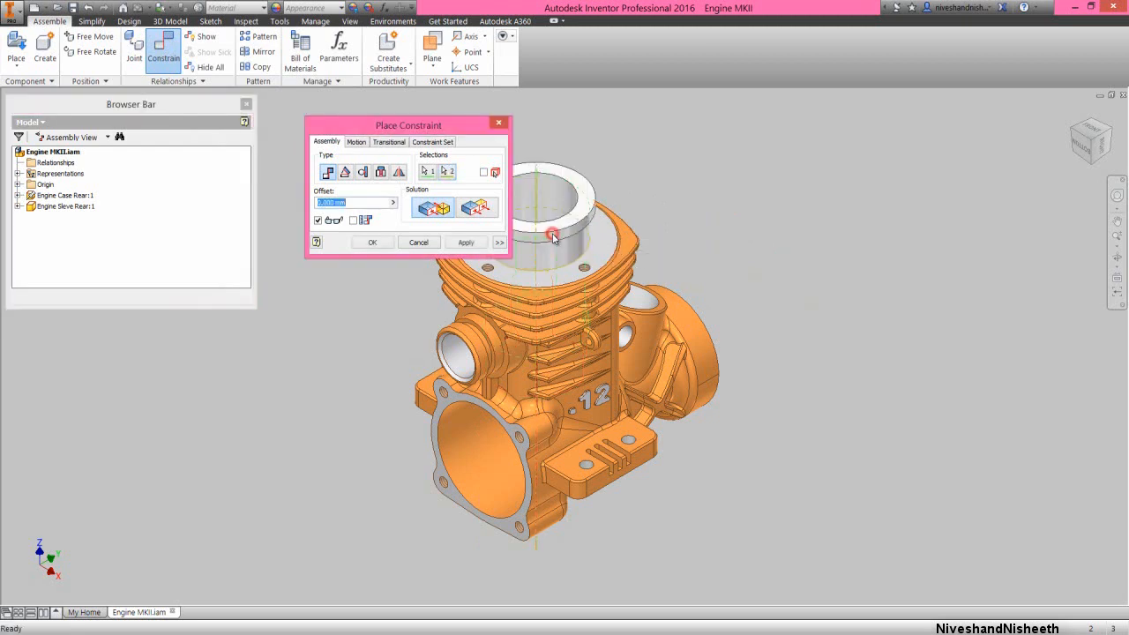
left_click(465, 242)
Mate the underside of the sleeve's flange to the flat top face of the engine case with 0 mm offset
left_click_drag(457, 133, 859, 161)
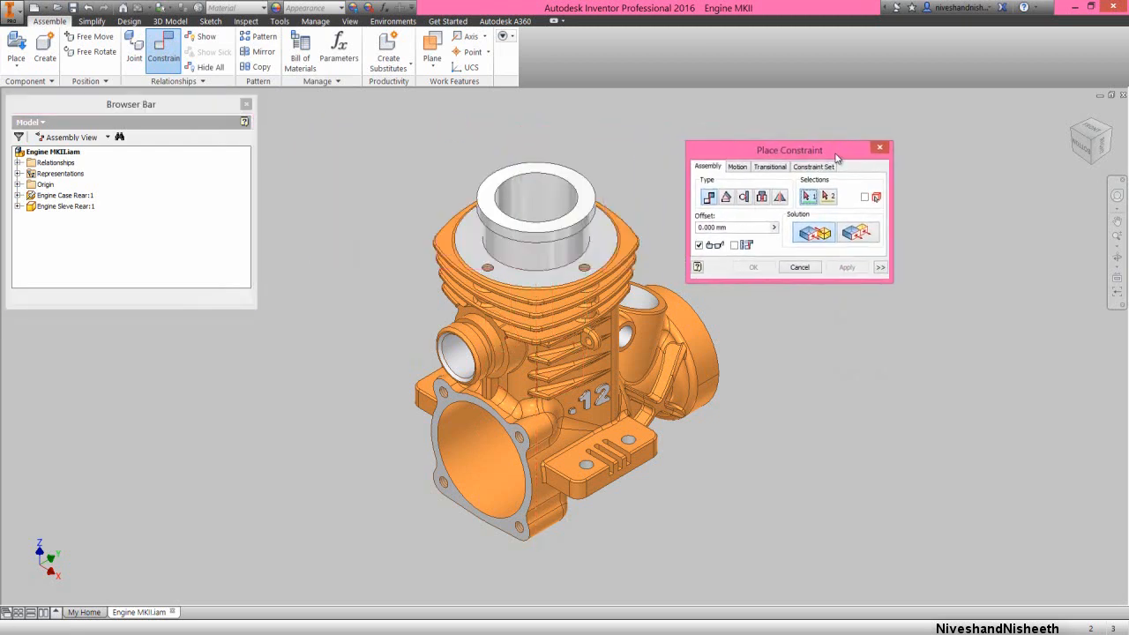
left_click(604, 255)
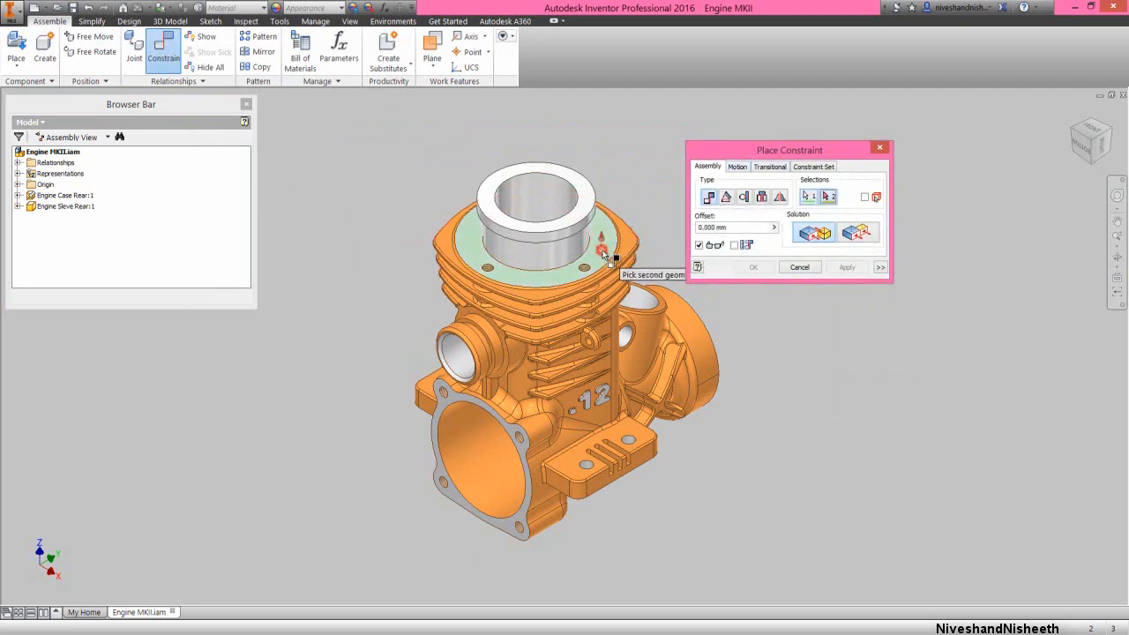
left_click(1118, 258)
left_click(541, 260)
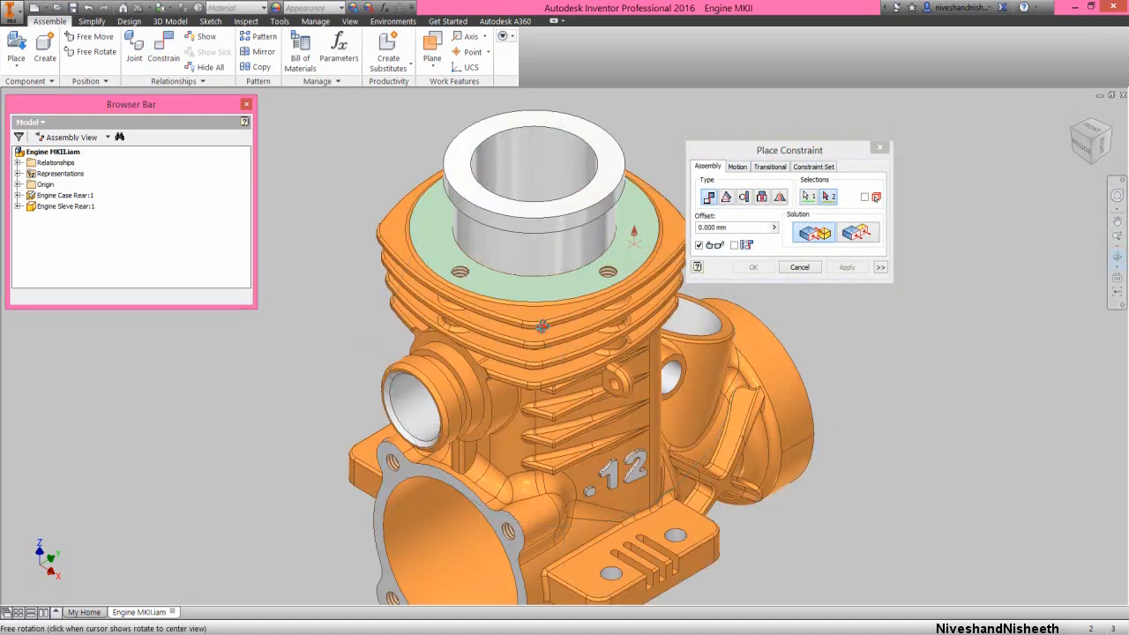
left_click_drag(541, 327, 541, 197)
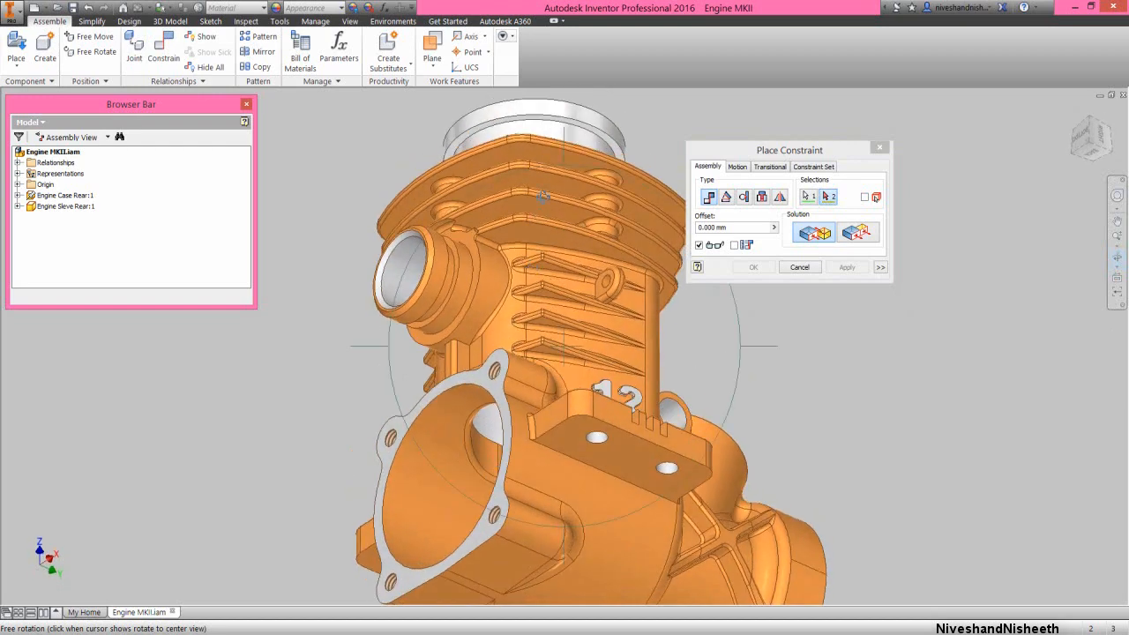
left_click(567, 125)
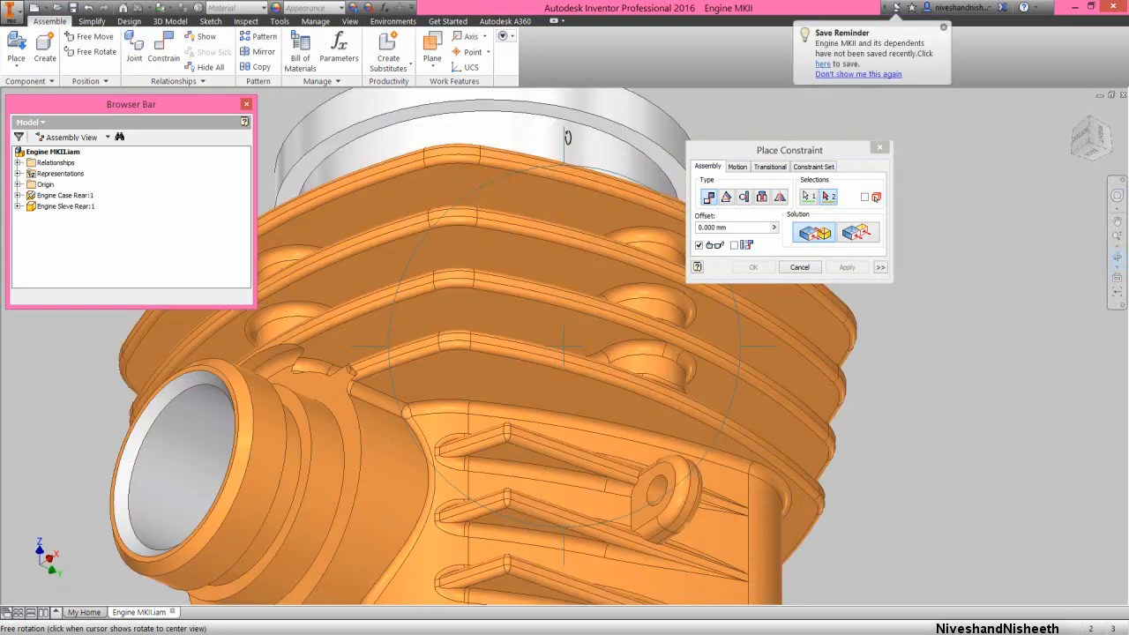
right_click(568, 137)
left_click(607, 139)
left_click(621, 136)
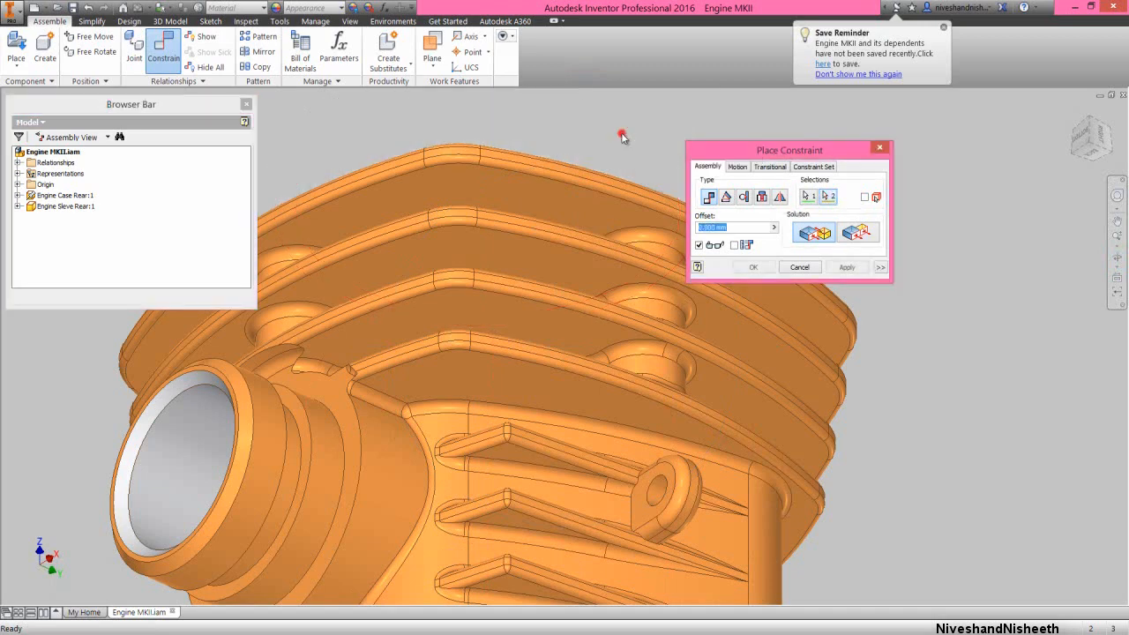
left_click(754, 268)
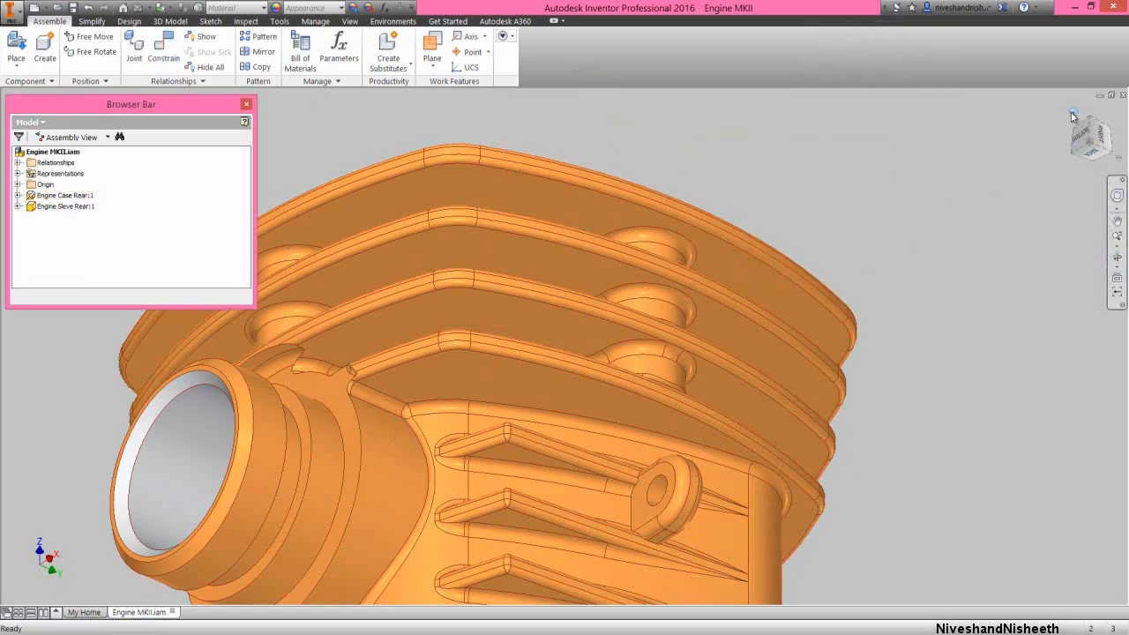
Constrain the sleeve's YZ origin plane to the assembly's YZ origin plane, using the Flush solution and 0 mm offset
left_click(1073, 114)
left_click(856, 231)
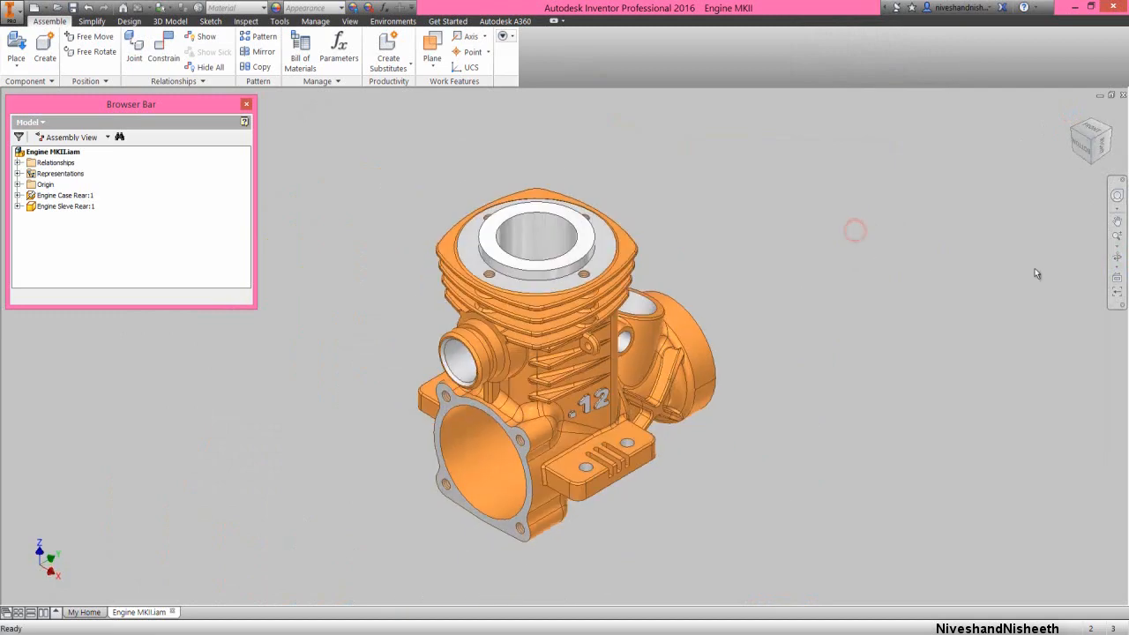
left_click(1115, 256)
scroll(531, 219, "up", 2)
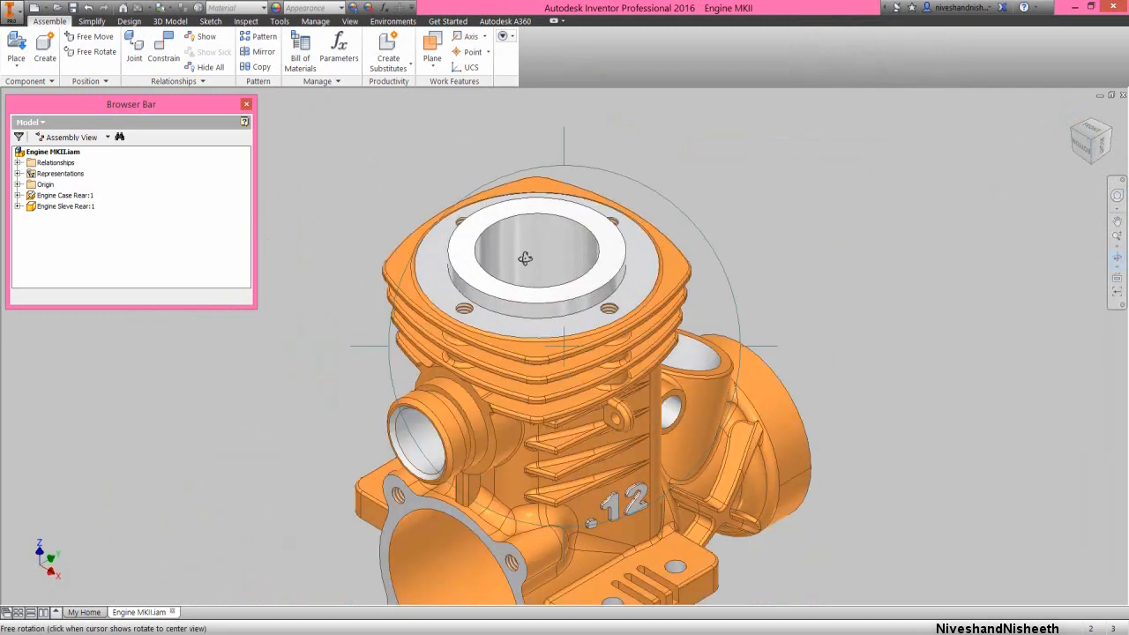
left_click_drag(525, 259, 428, 378)
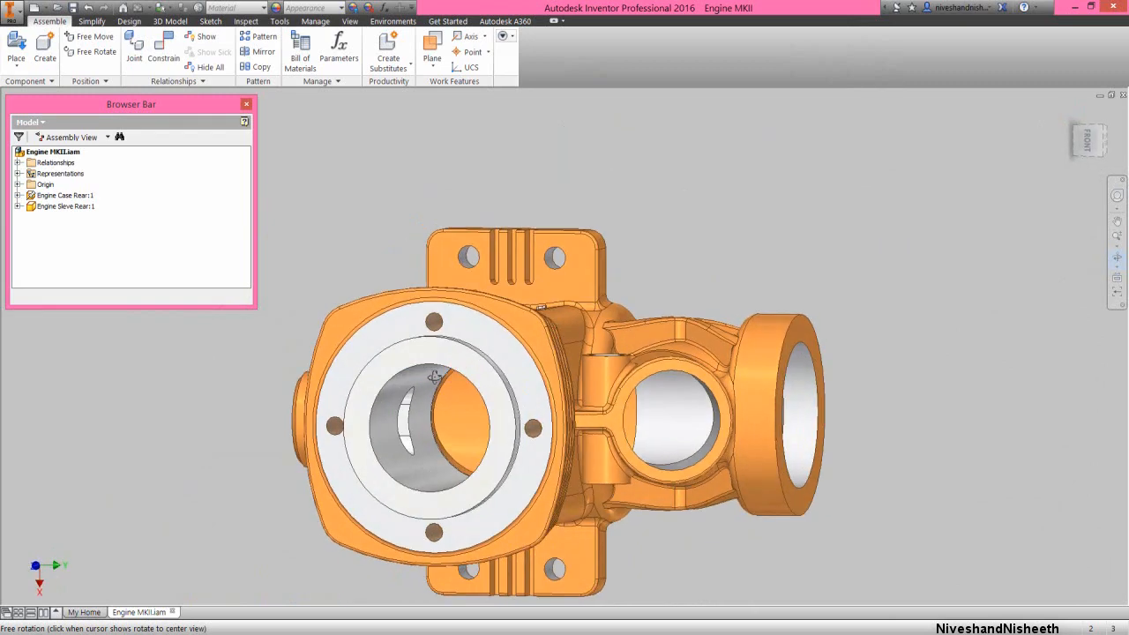
right_click(425, 387)
left_click(462, 388)
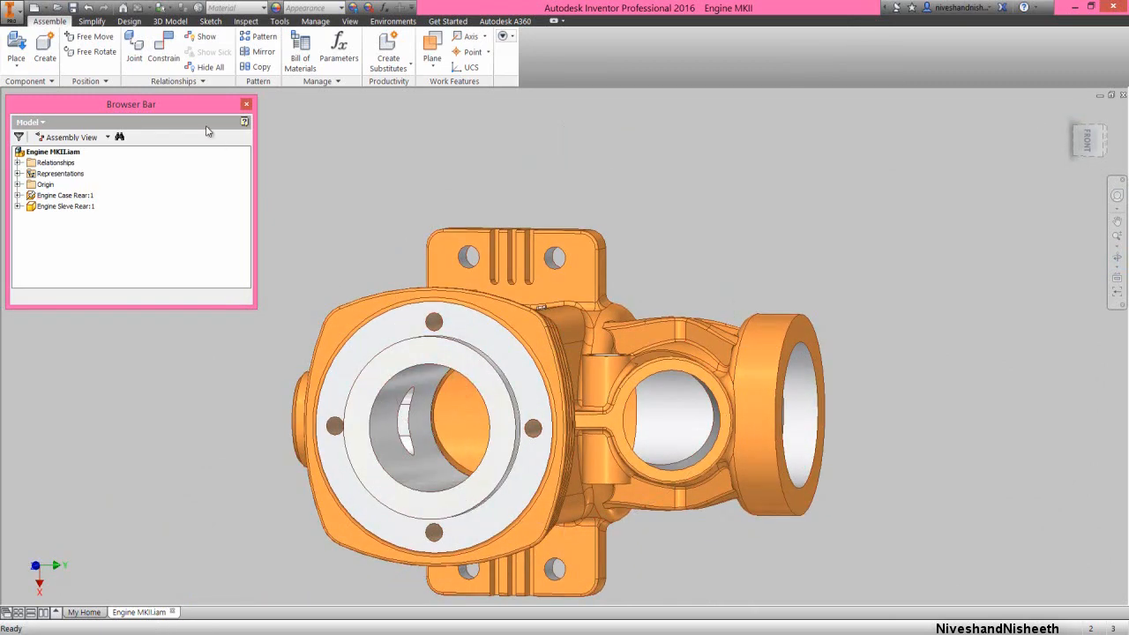
left_click(162, 49)
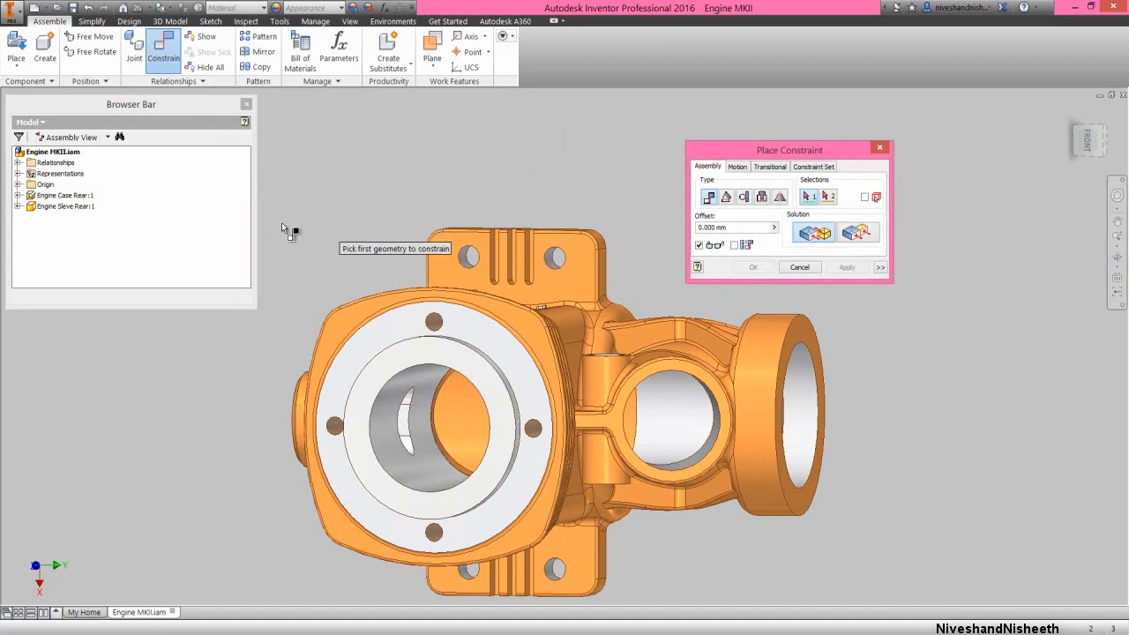
left_click(18, 207)
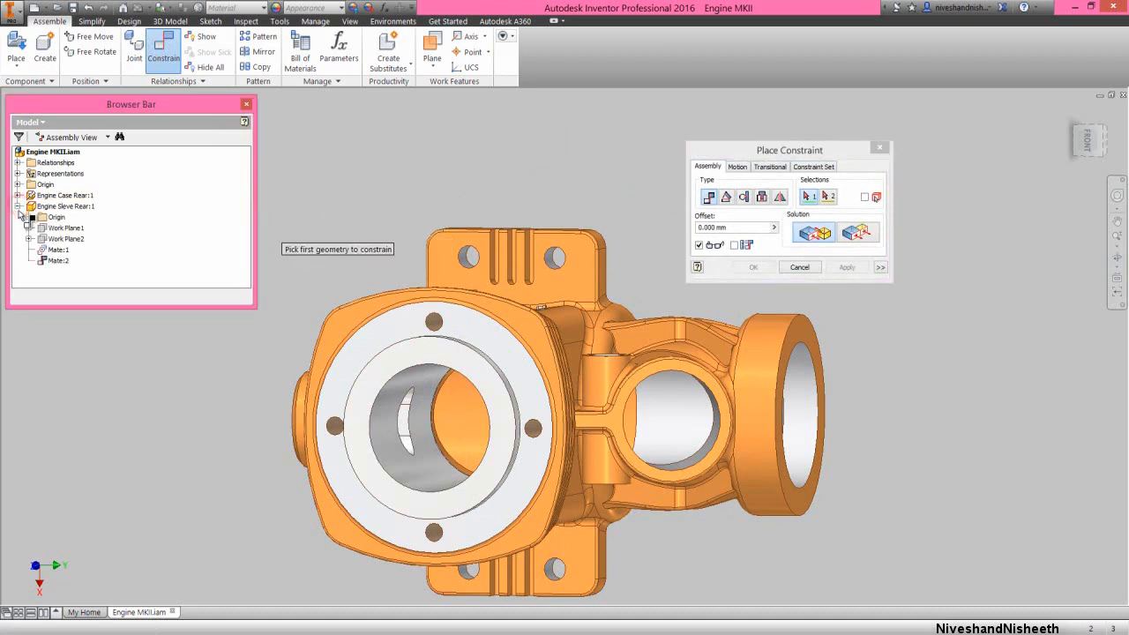
left_click(29, 217)
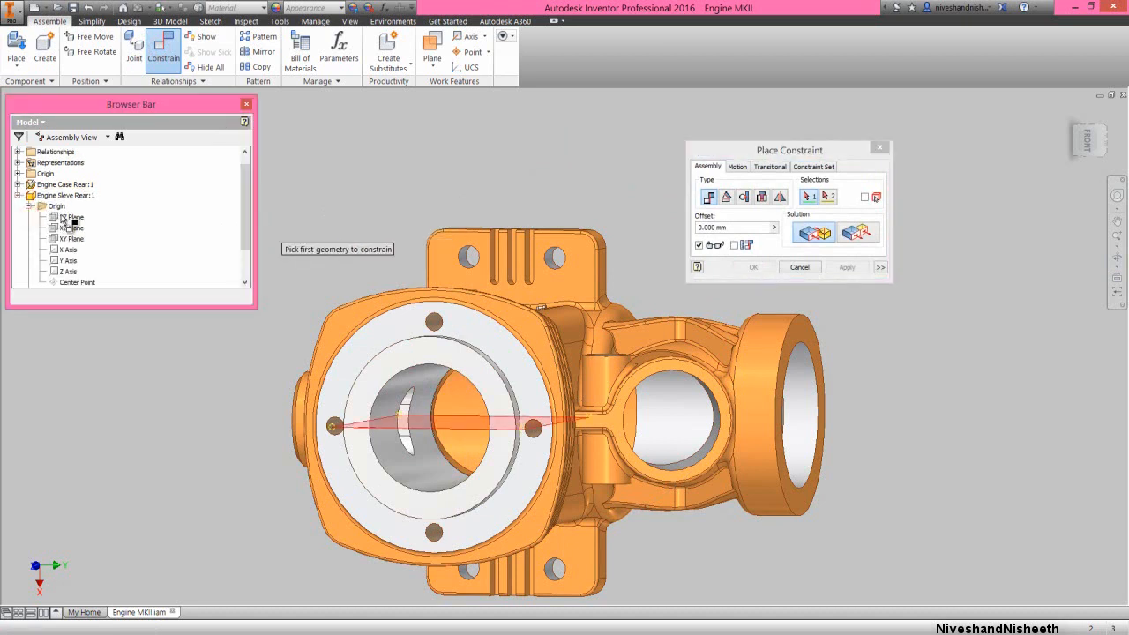
left_click(63, 219)
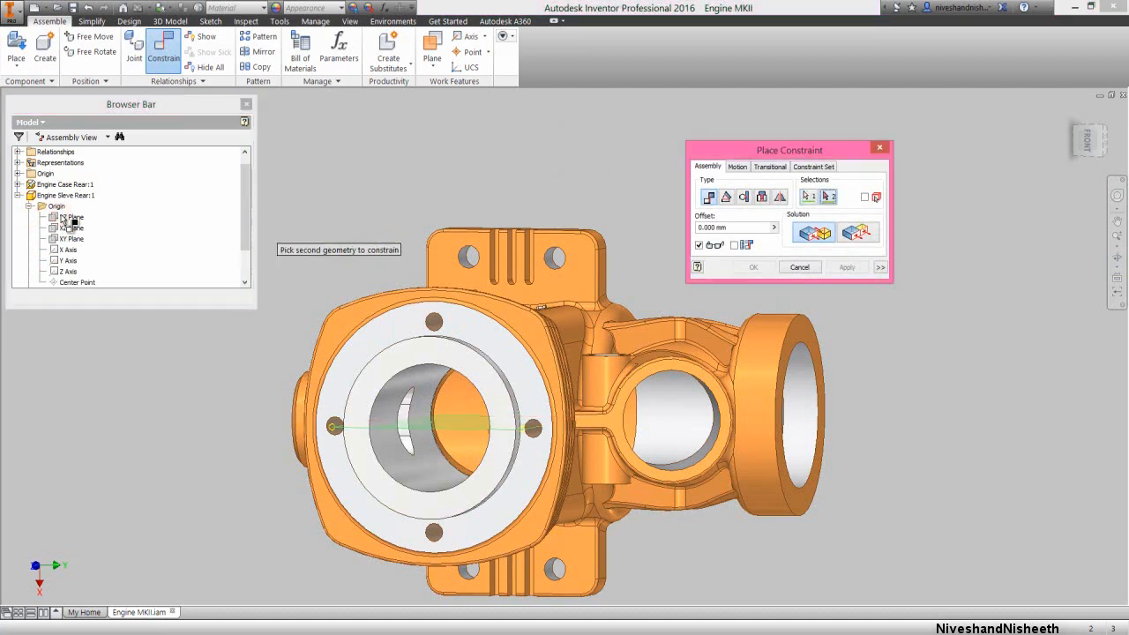
left_click(18, 174)
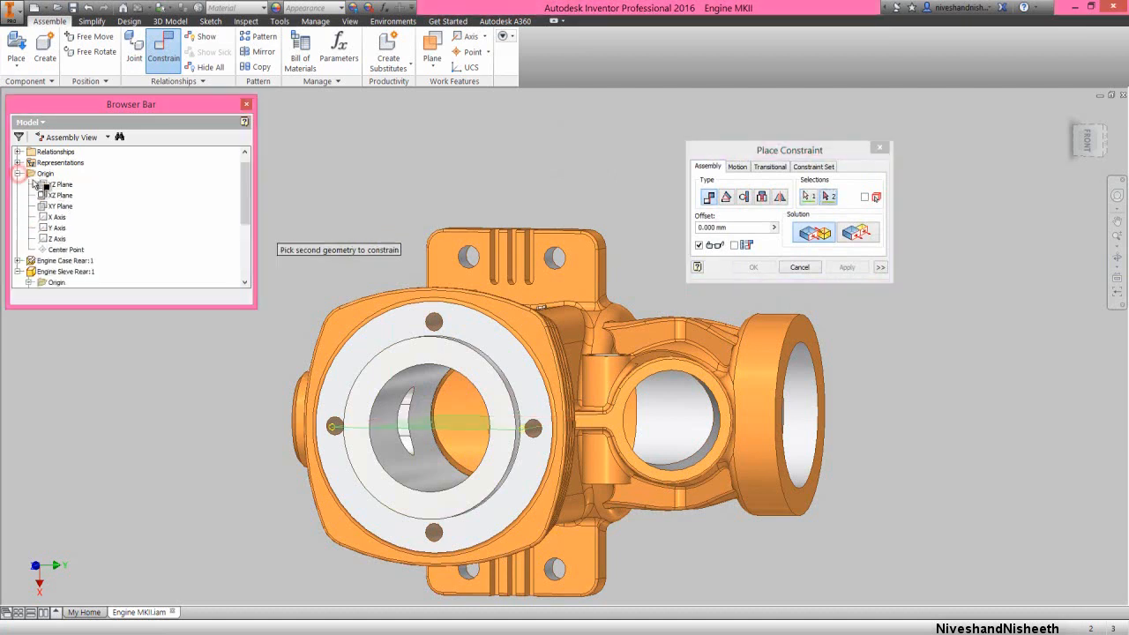
left_click(49, 185)
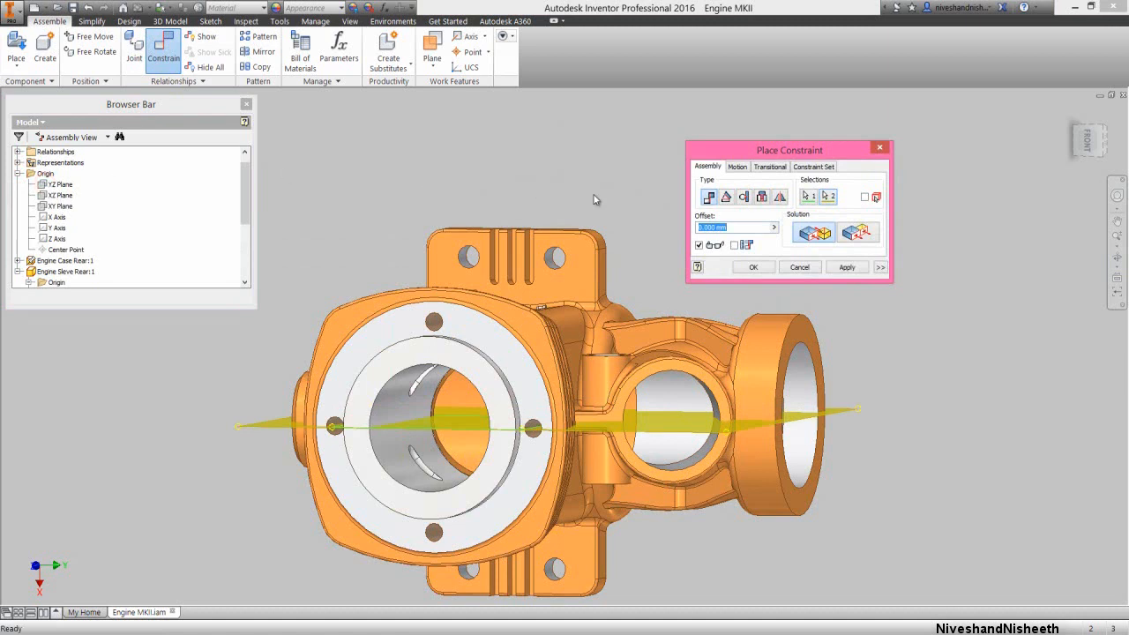
left_click(853, 235)
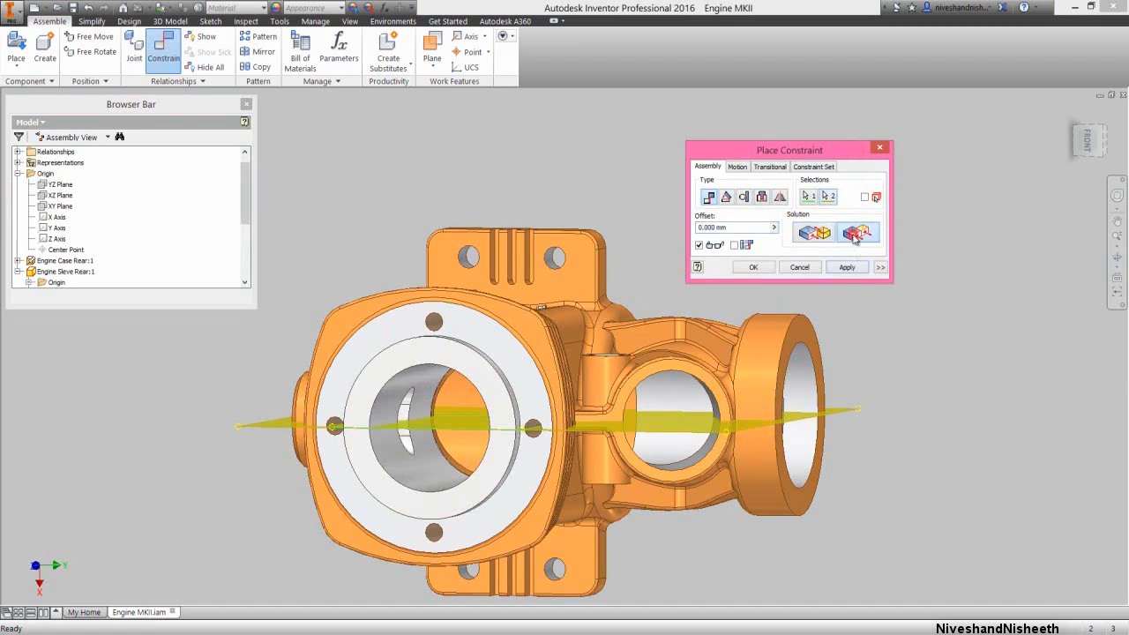
left_click(775, 269)
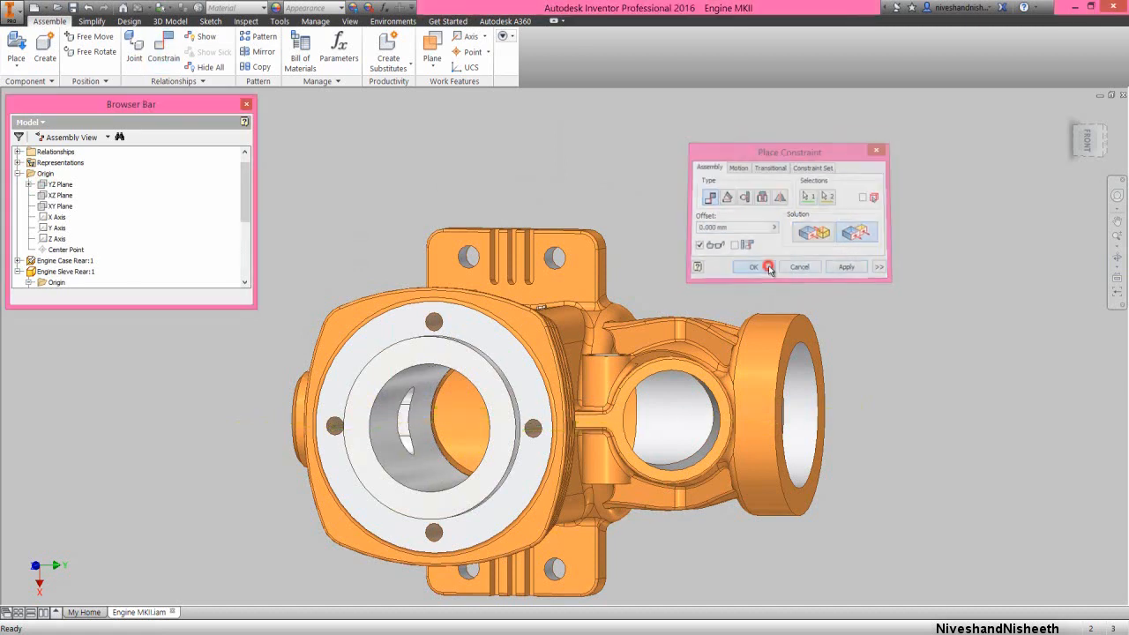
Restore the home view and fit the whole assembly in it
left_click(1115, 195)
left_click_drag(1071, 219, 988, 219)
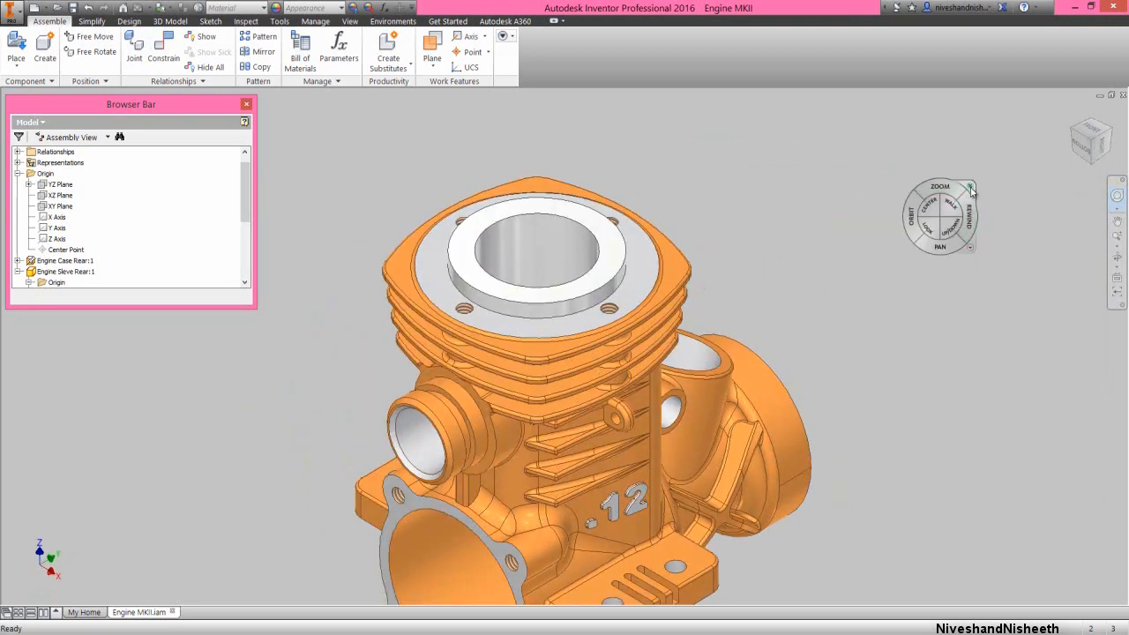
left_click(971, 187)
left_click(1112, 253)
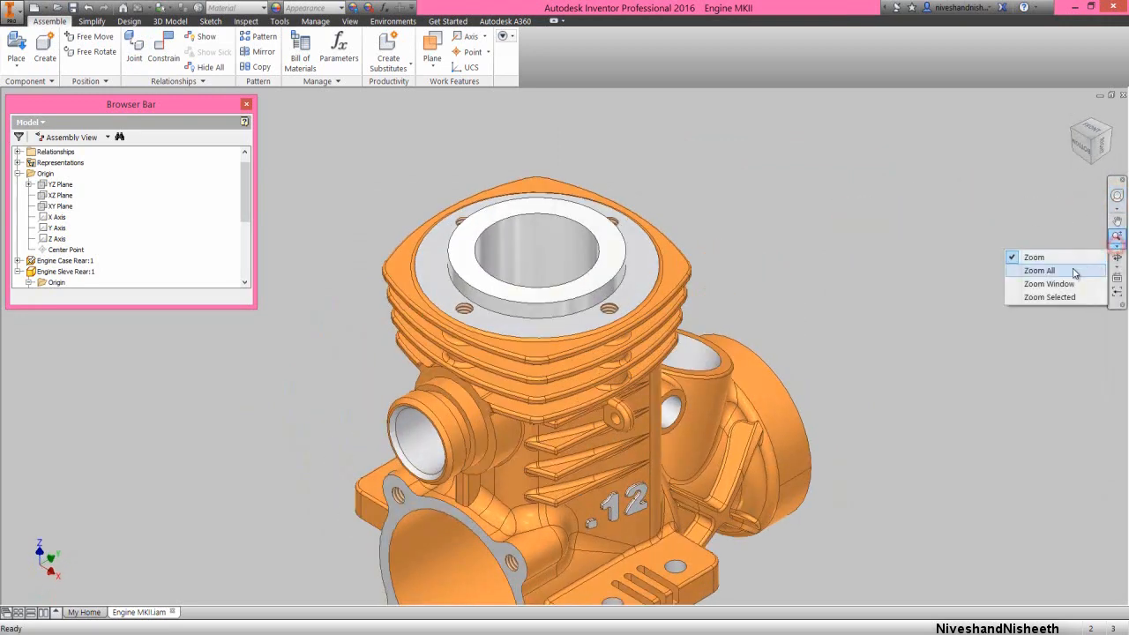
left_click(1032, 264)
Collapse all expanded nodes in the assembly's model tree
right_click(136, 227)
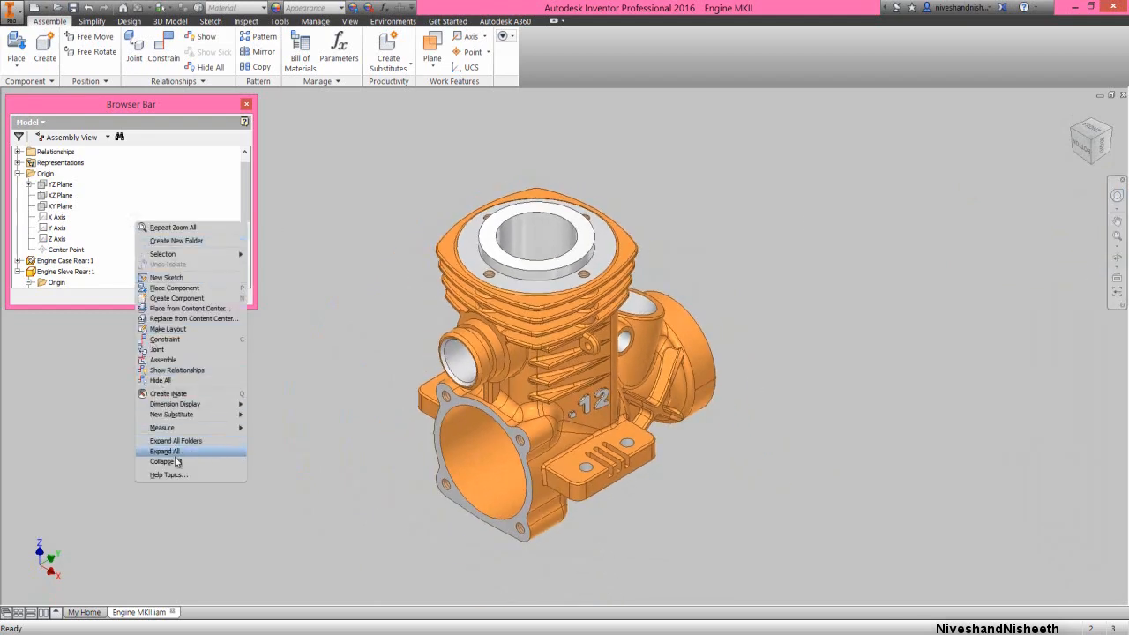
left_click(177, 462)
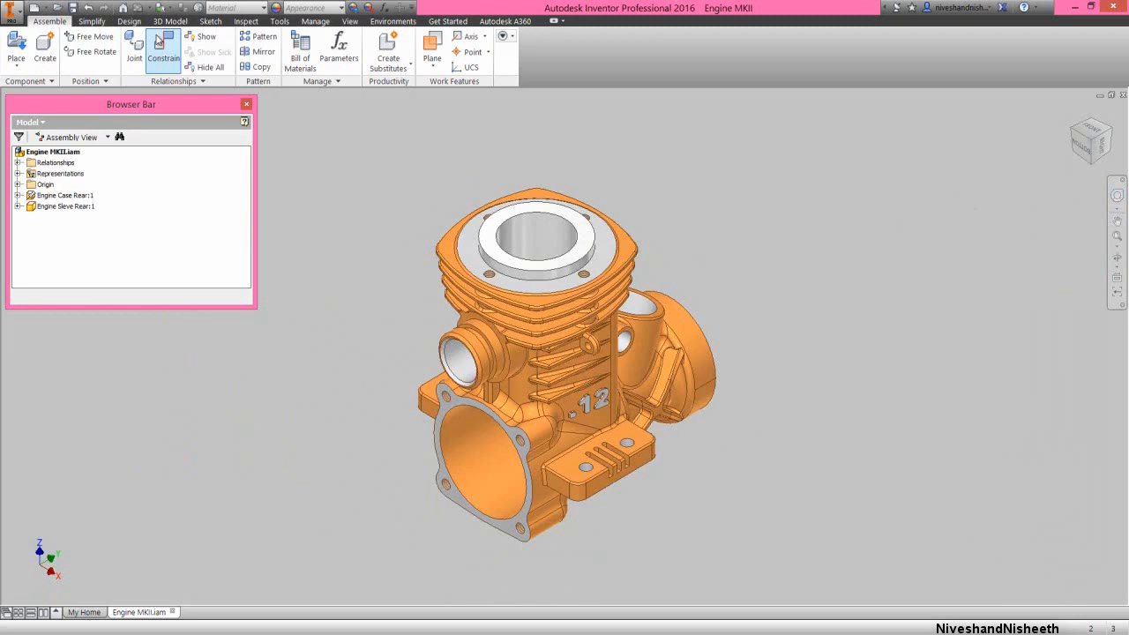
Analyze interference between the engine sleeve as set 1 and the rear engine case as set 2
left_click(246, 20)
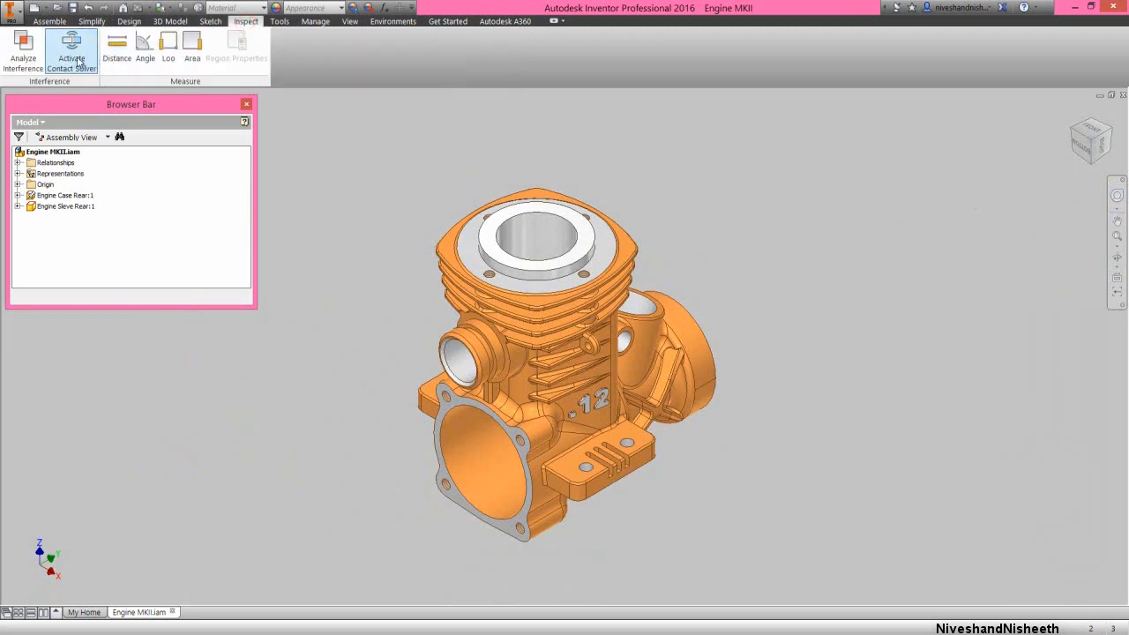
left_click(24, 56)
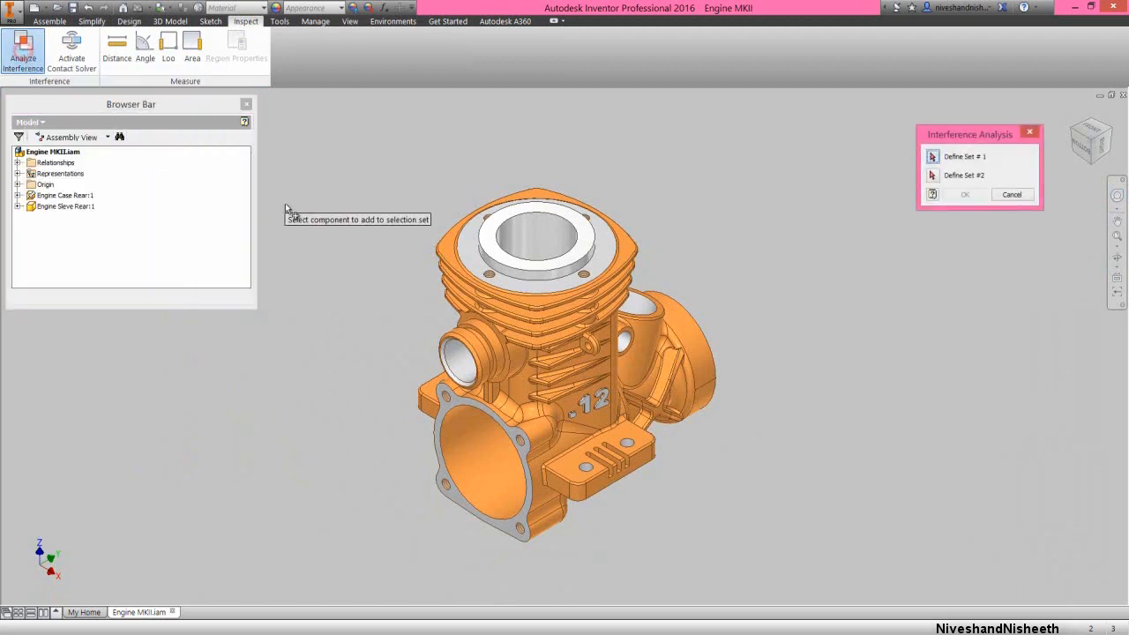
left_click(510, 238)
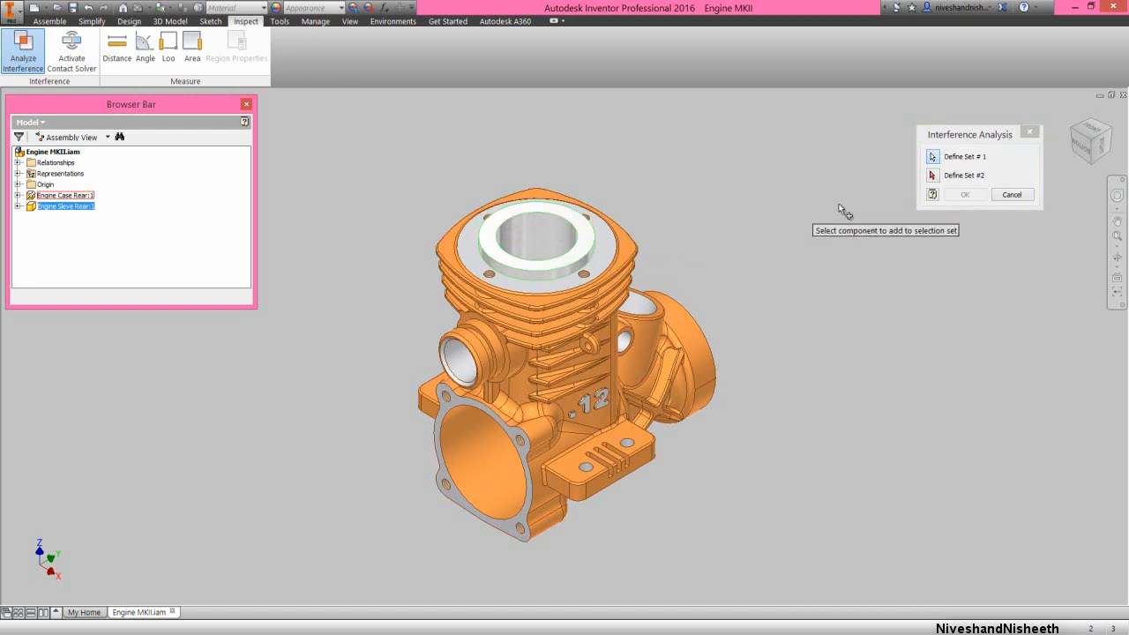
left_click(962, 137)
left_click(932, 176)
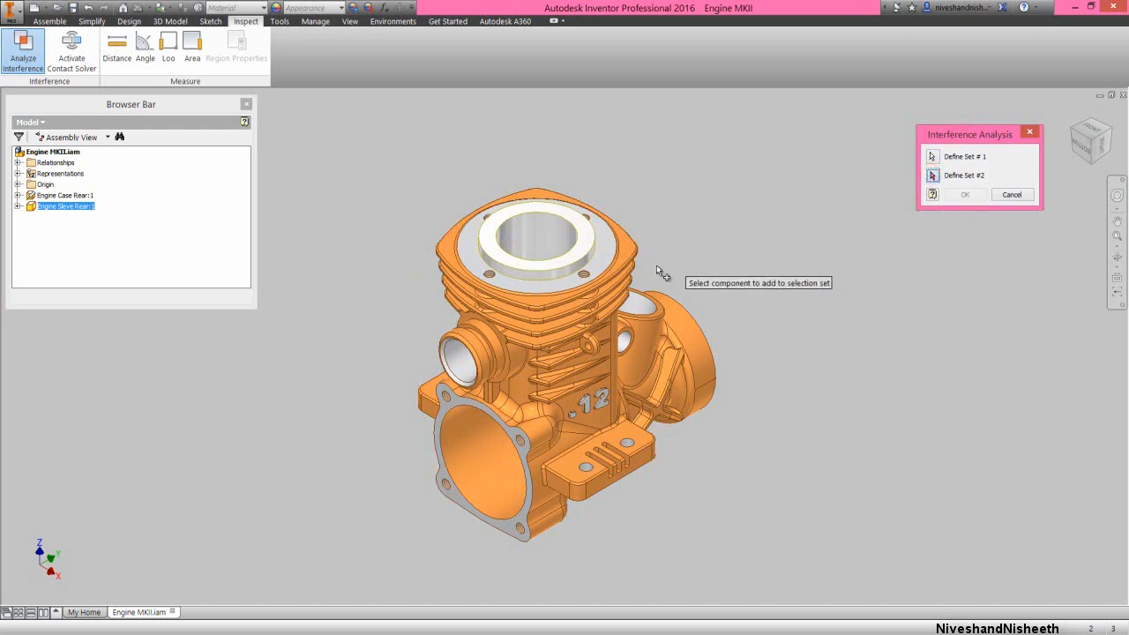
left_click(624, 286)
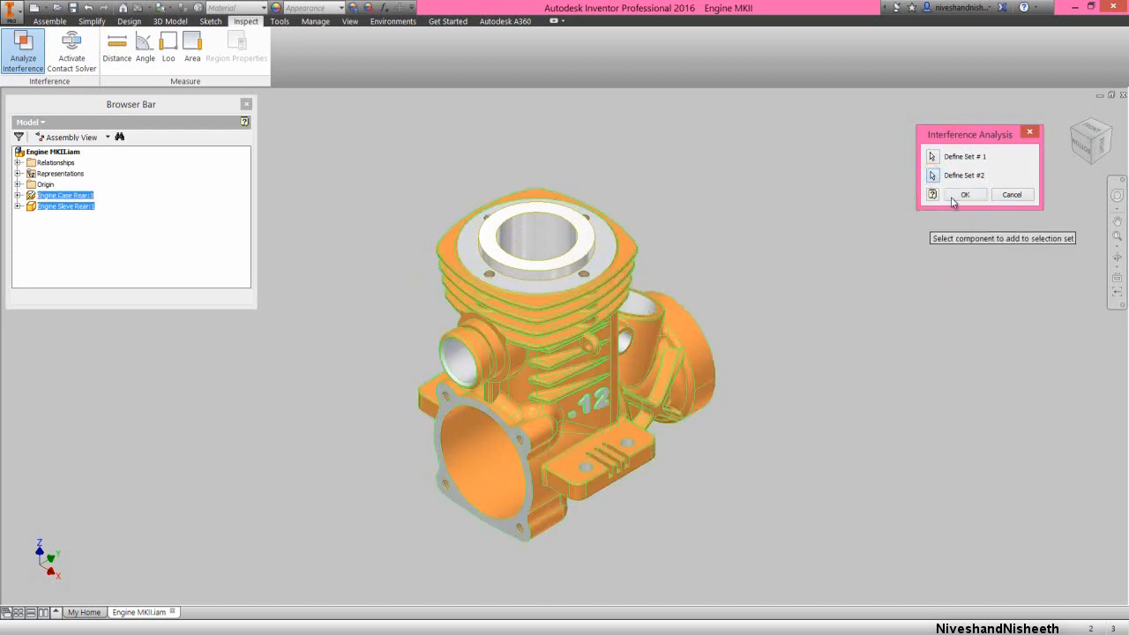
left_click(964, 194)
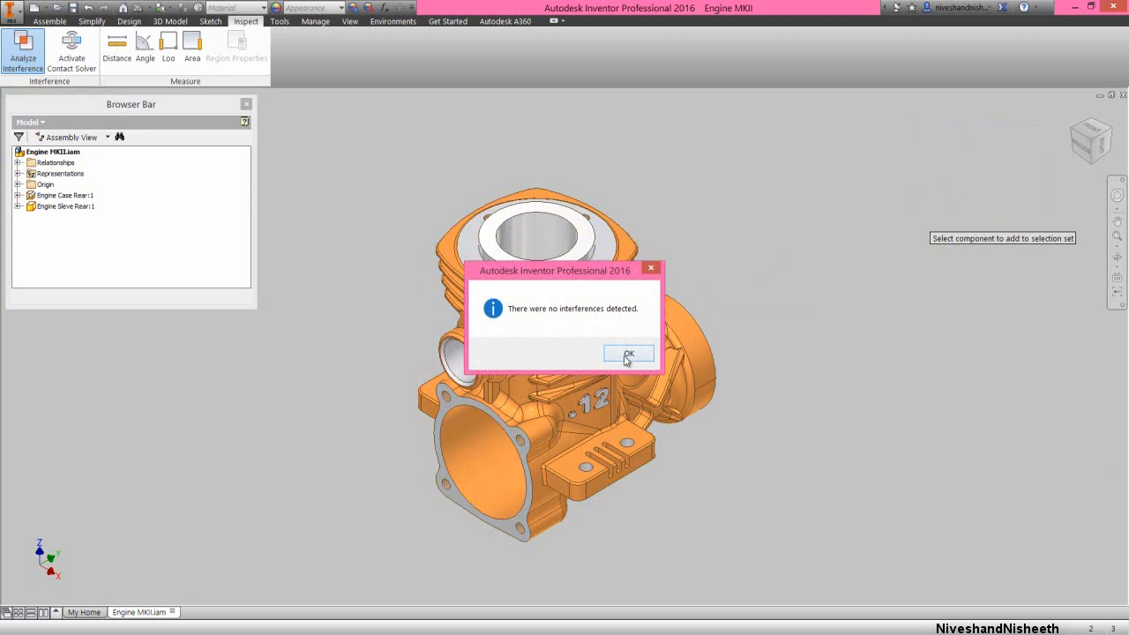
left_click(626, 354)
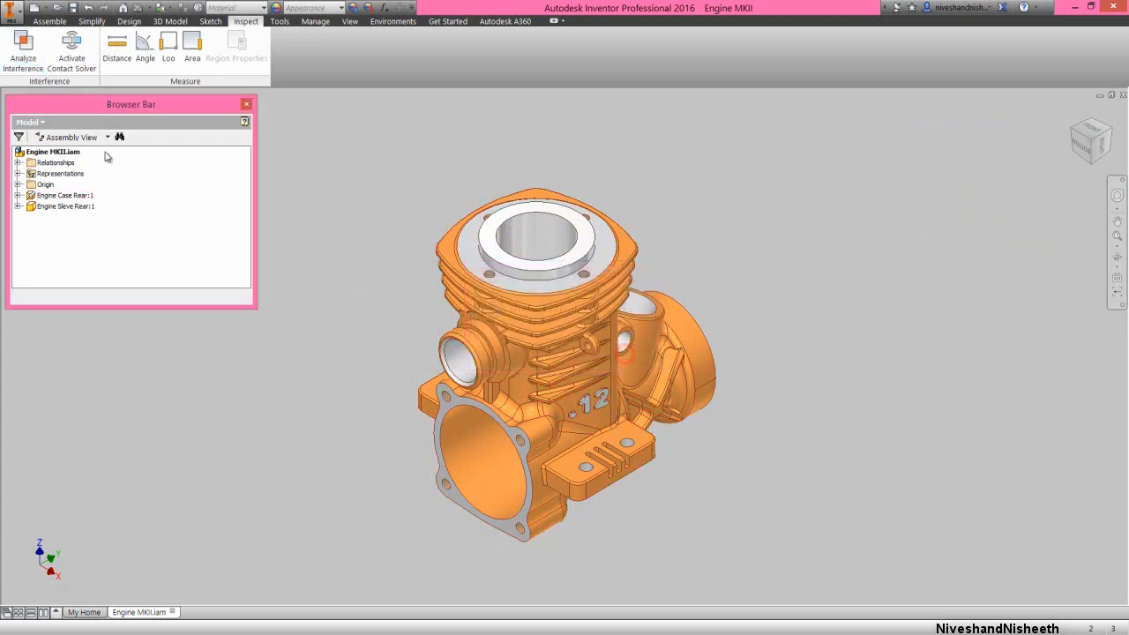
Place one instance of the Rear Exhaust Manifold part in open space beside the engine case
left_click(50, 22)
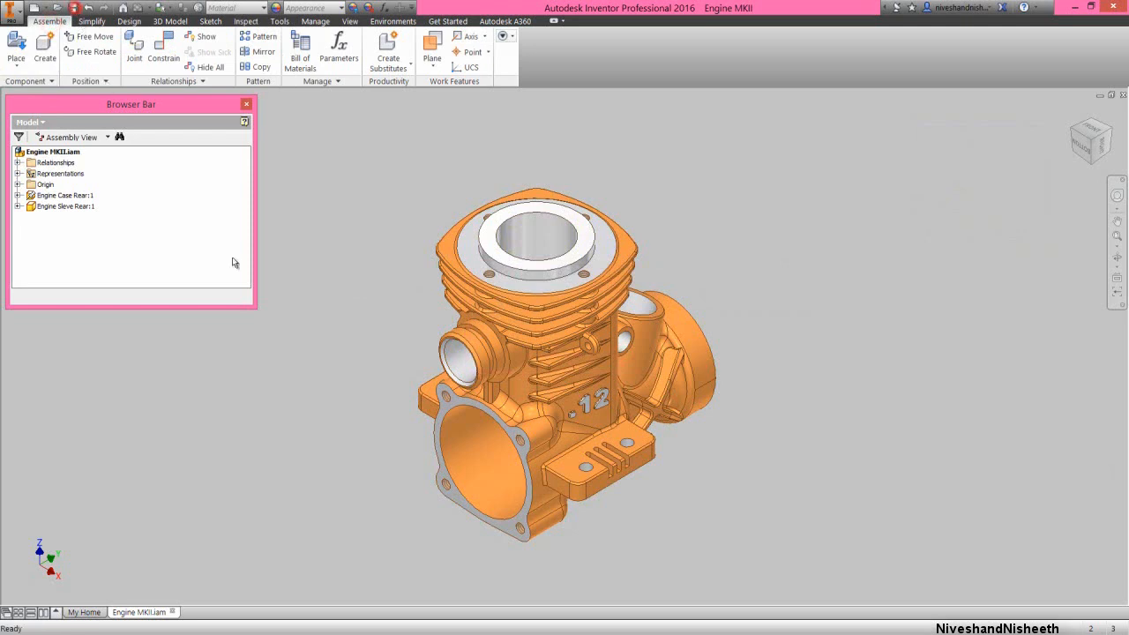
right_click(339, 360)
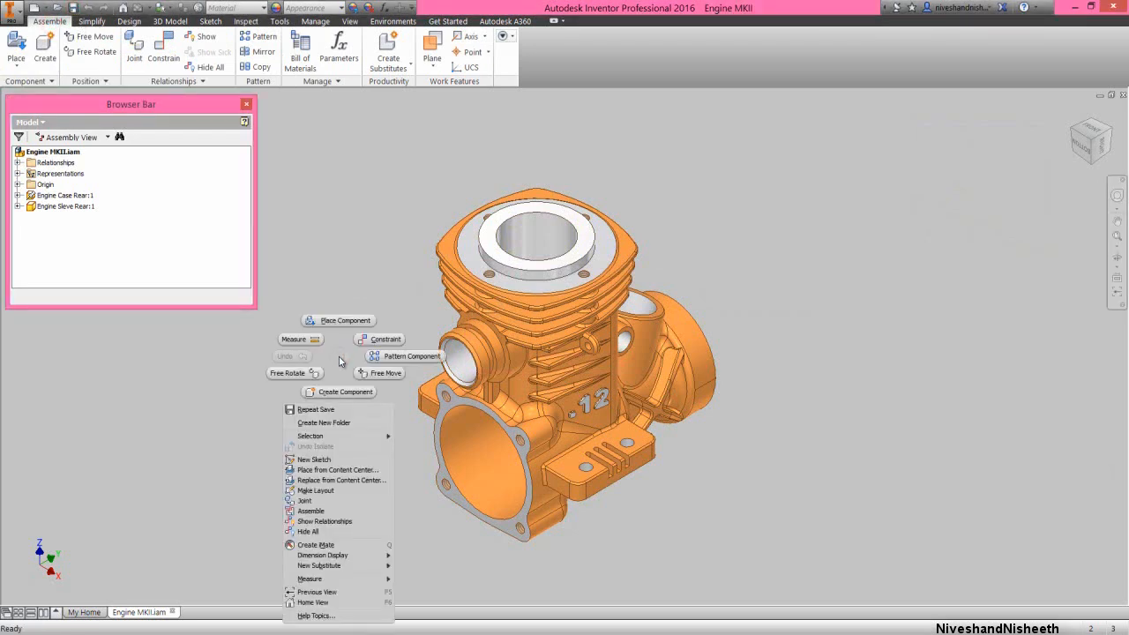
left_click(342, 323)
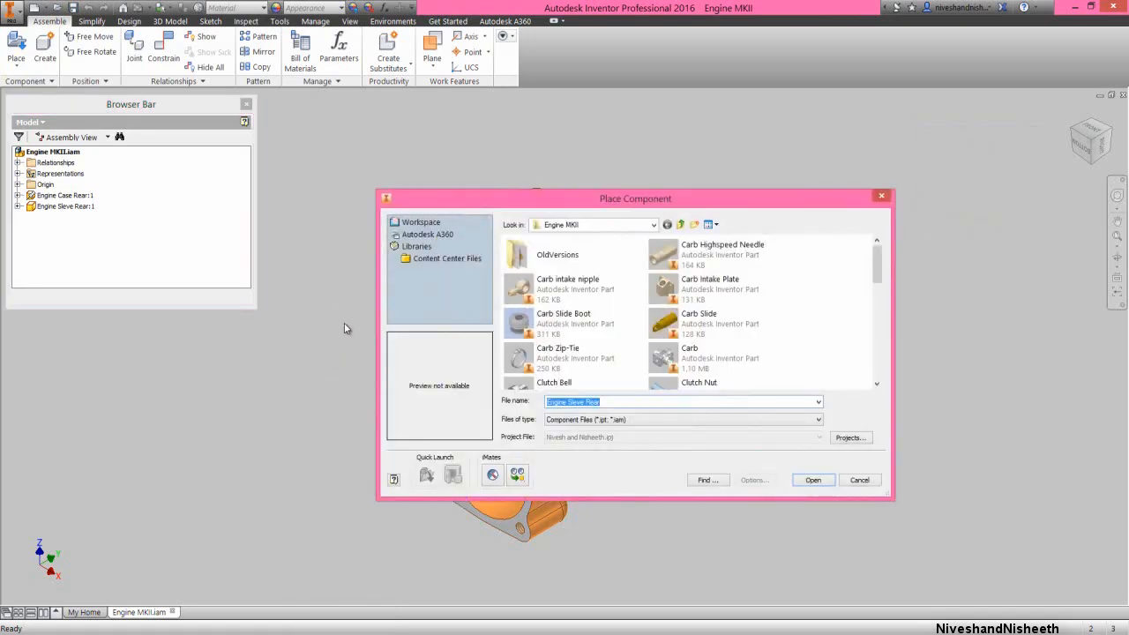
left_click(557, 294)
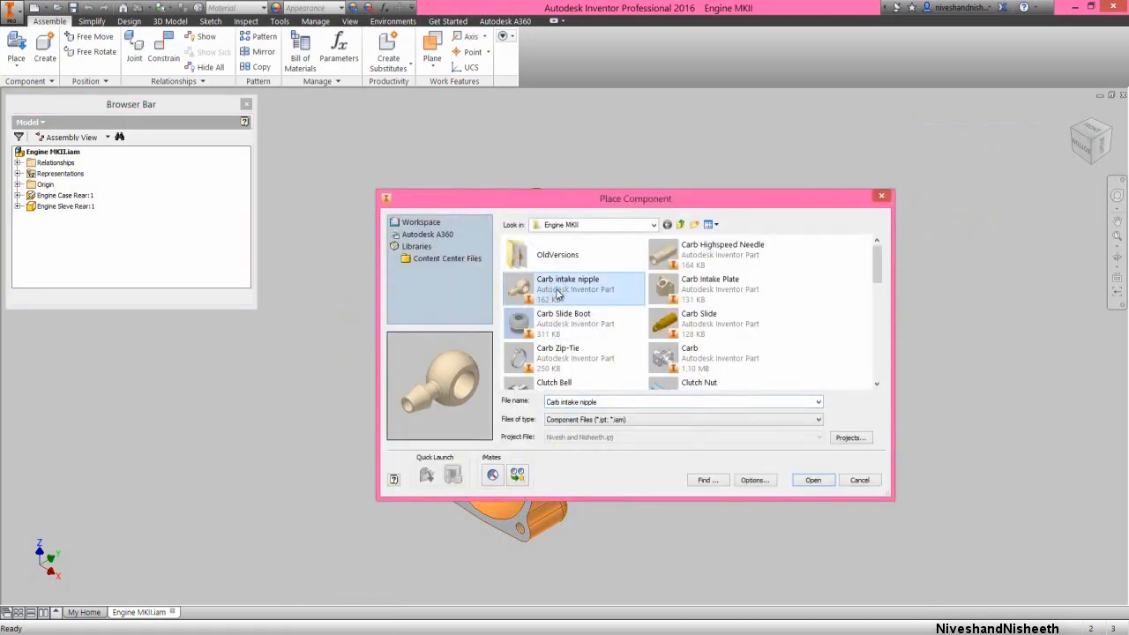
key("r")
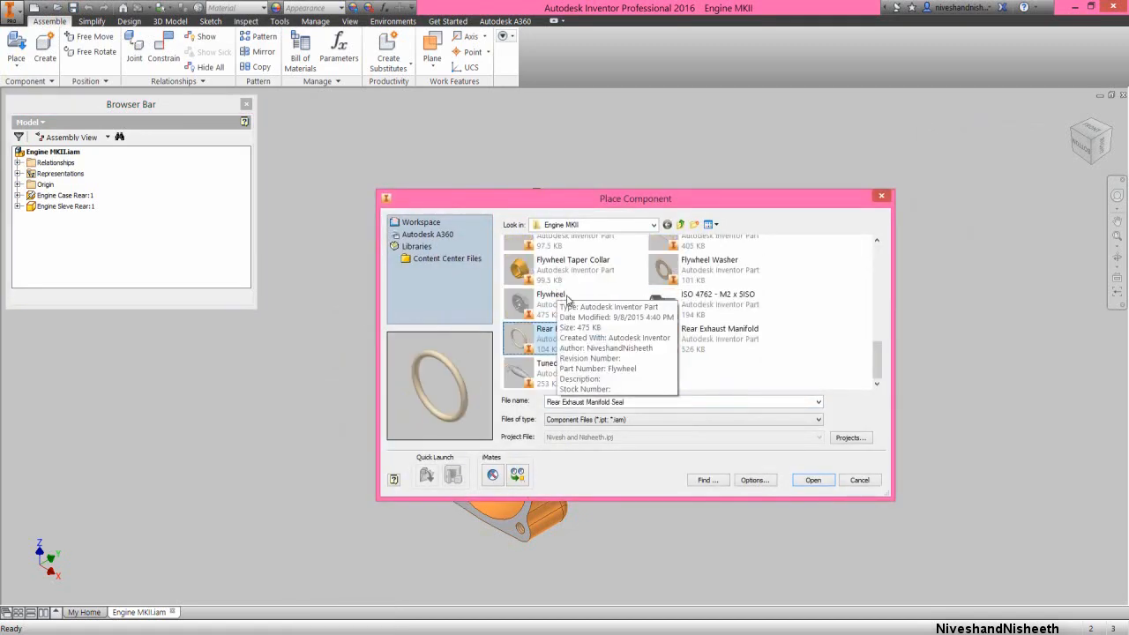
left_click(684, 341)
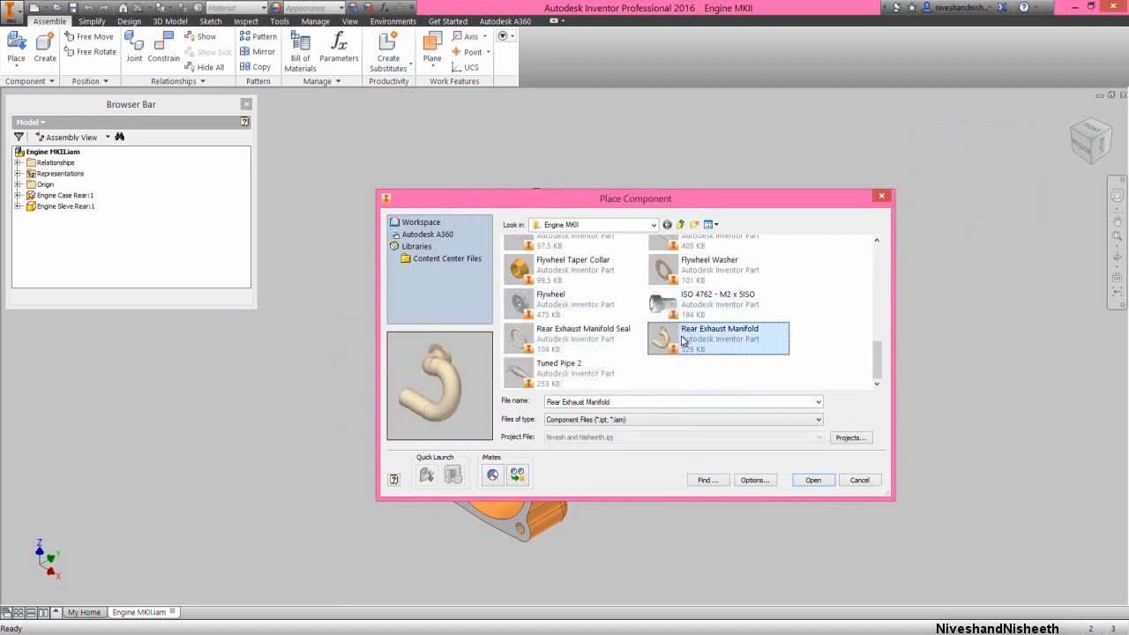
left_click(821, 482)
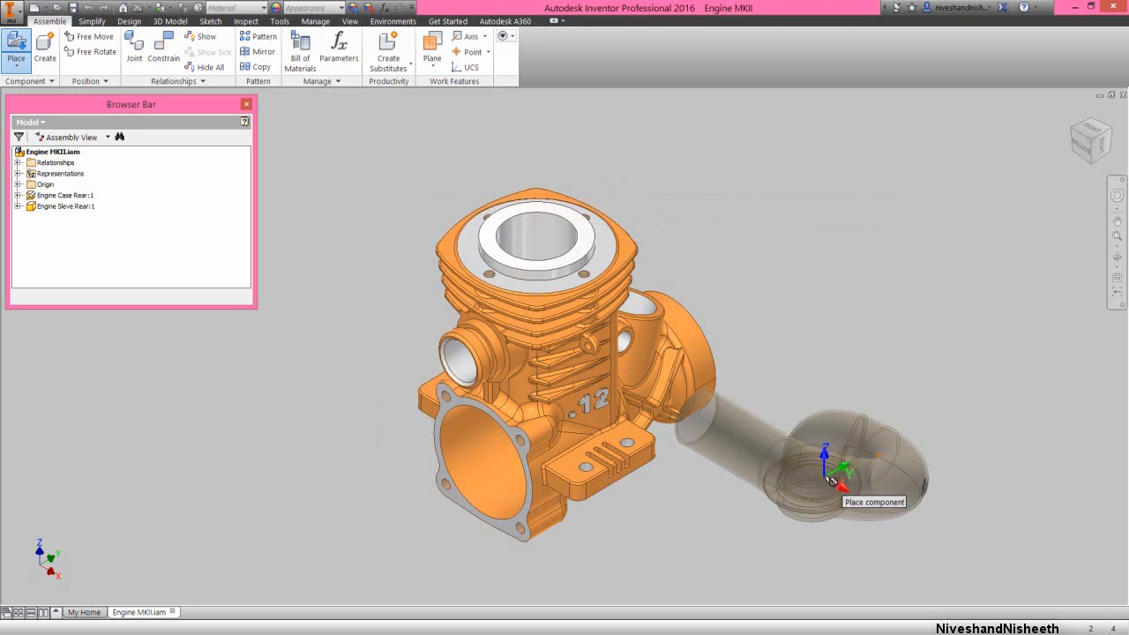
scroll(825, 484, "down", 3)
left_click(484, 427)
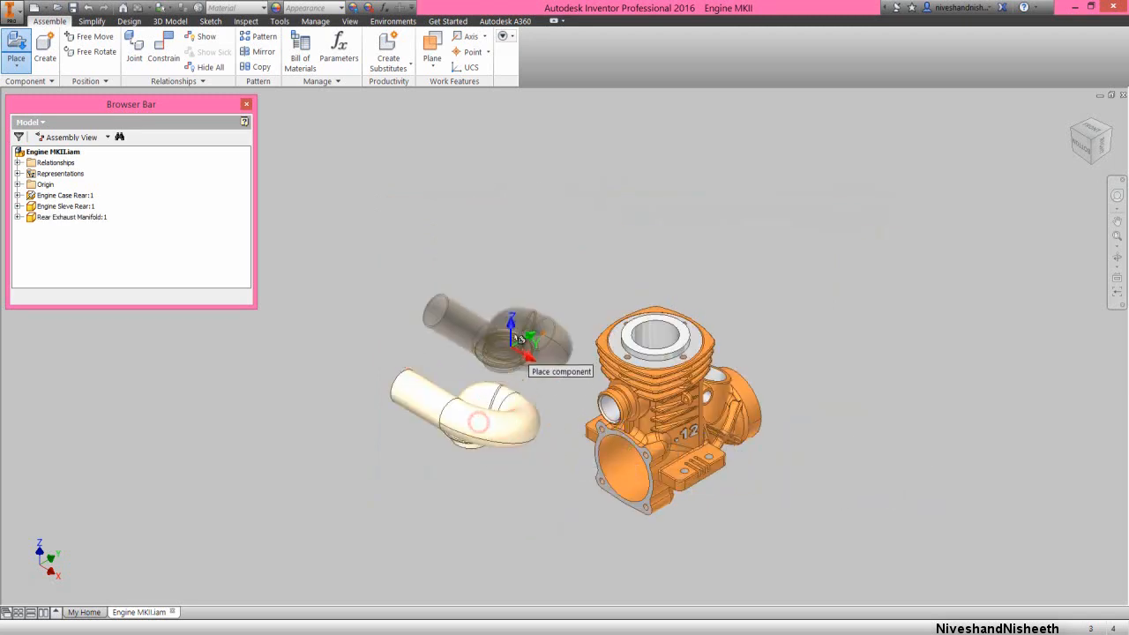
right_click(516, 323)
left_click(552, 325)
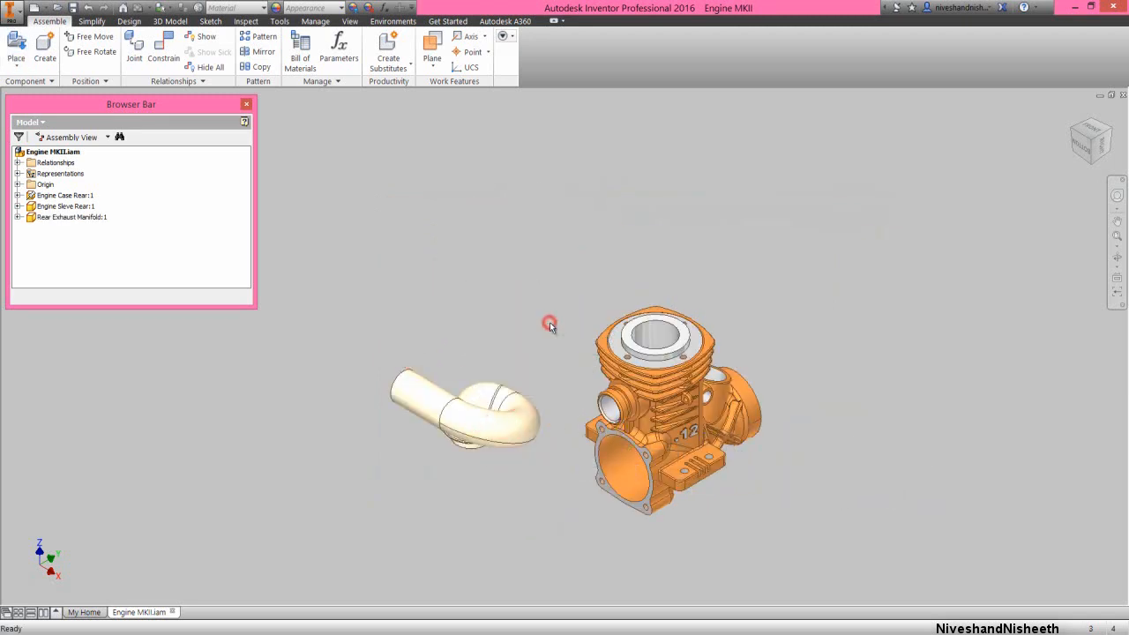
Place one instance of the Rear Exhaust Manifold Seal part just above the exhaust manifold
right_click(467, 267)
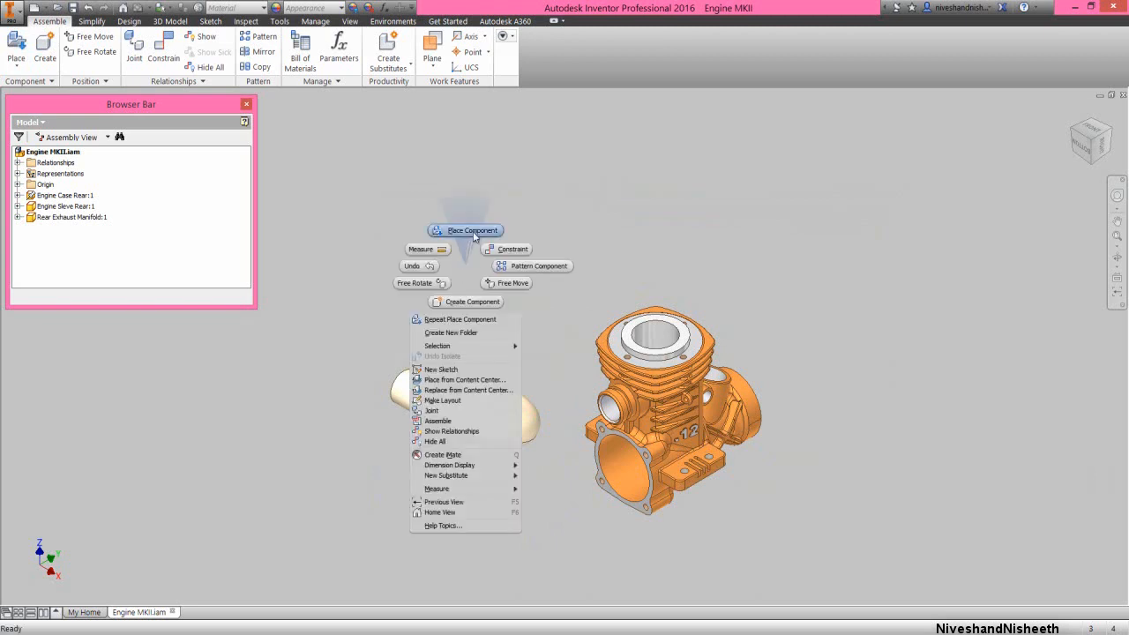
left_click(471, 231)
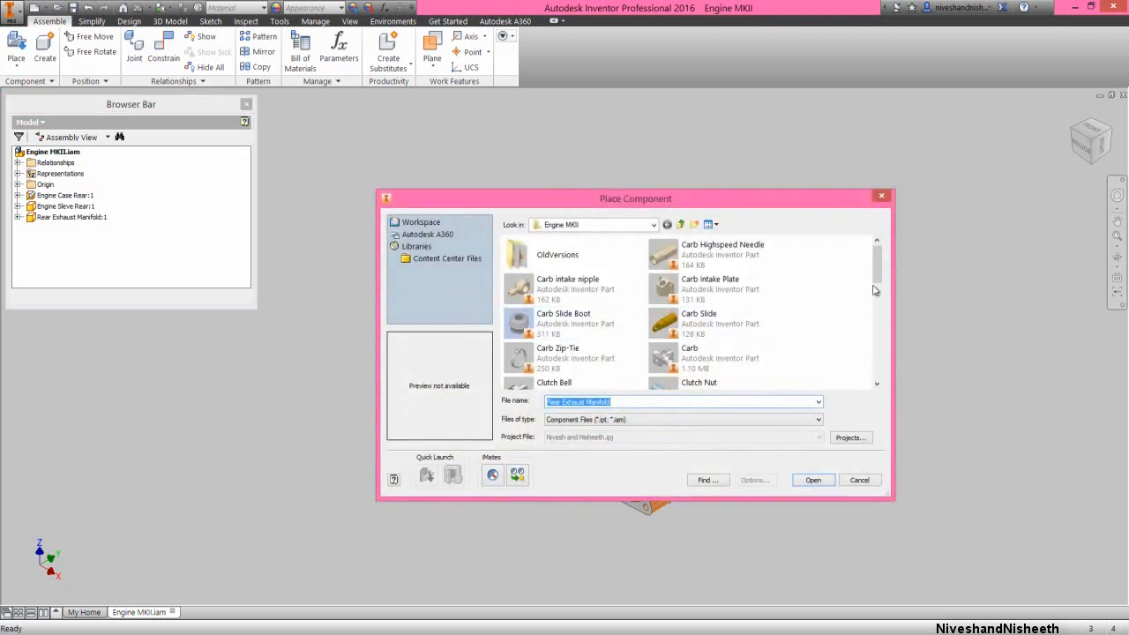
left_click_drag(880, 273, 885, 379)
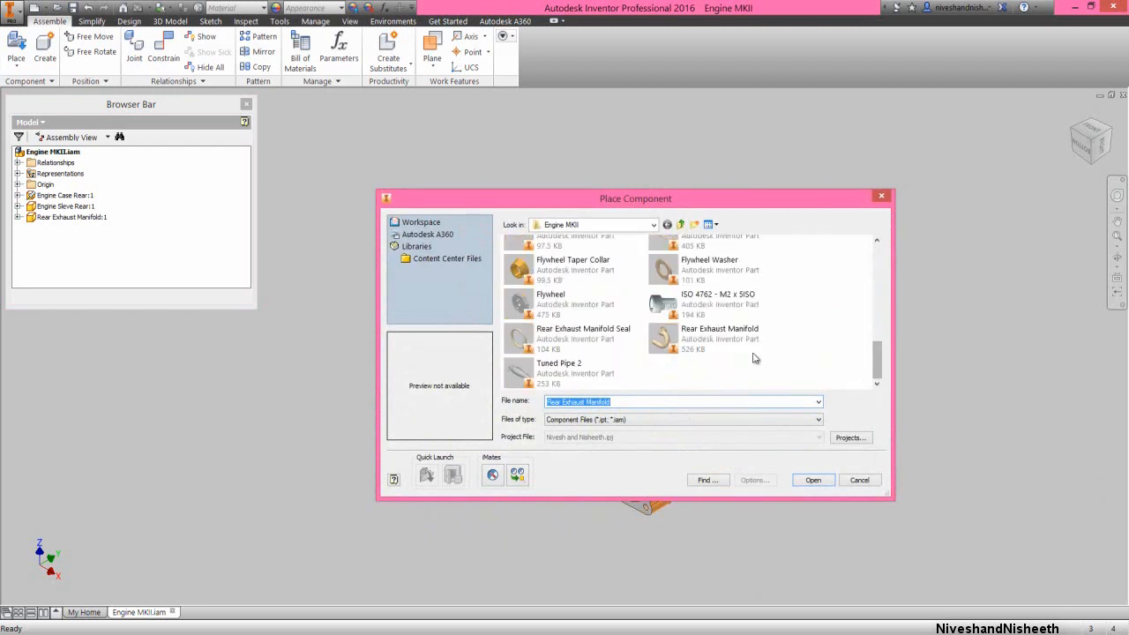
left_click(582, 338)
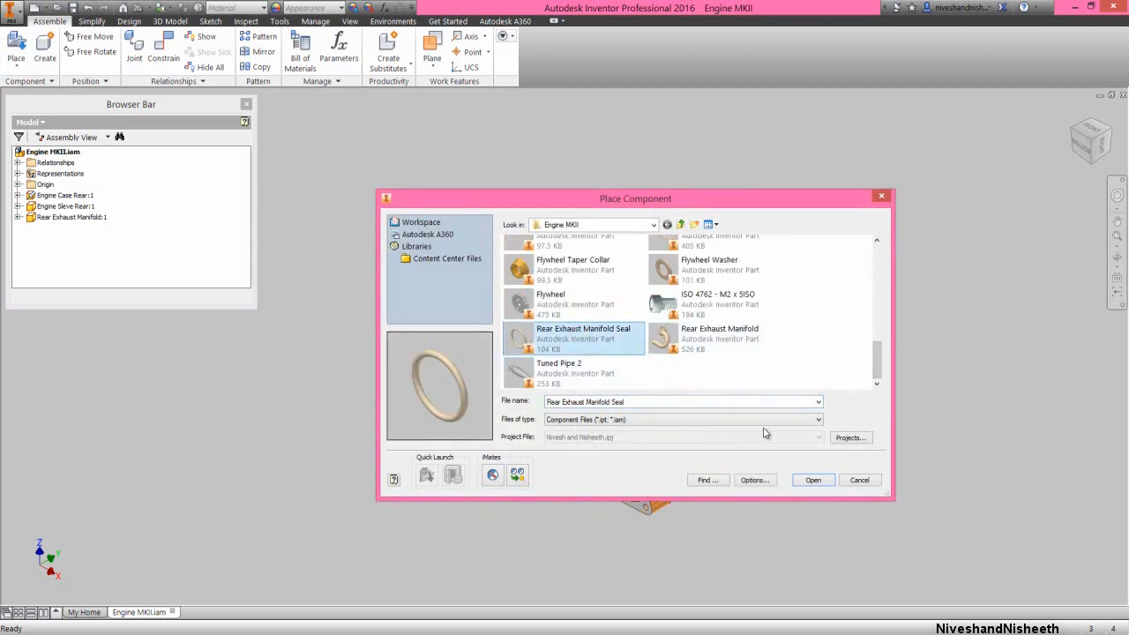
left_click(813, 479)
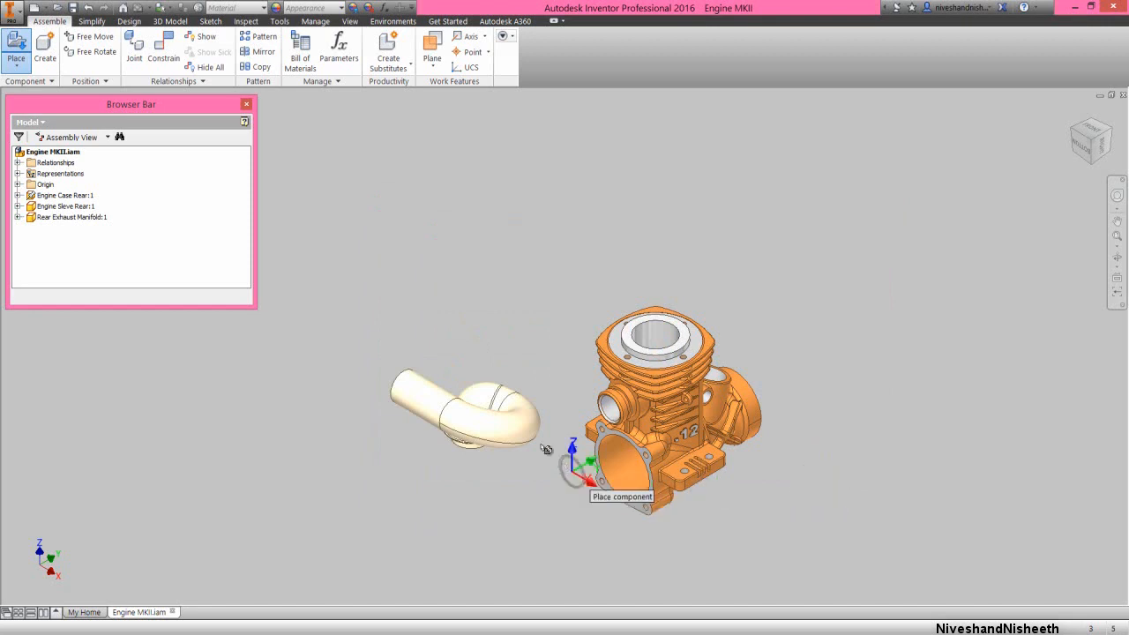
left_click(476, 345)
right_click(523, 254)
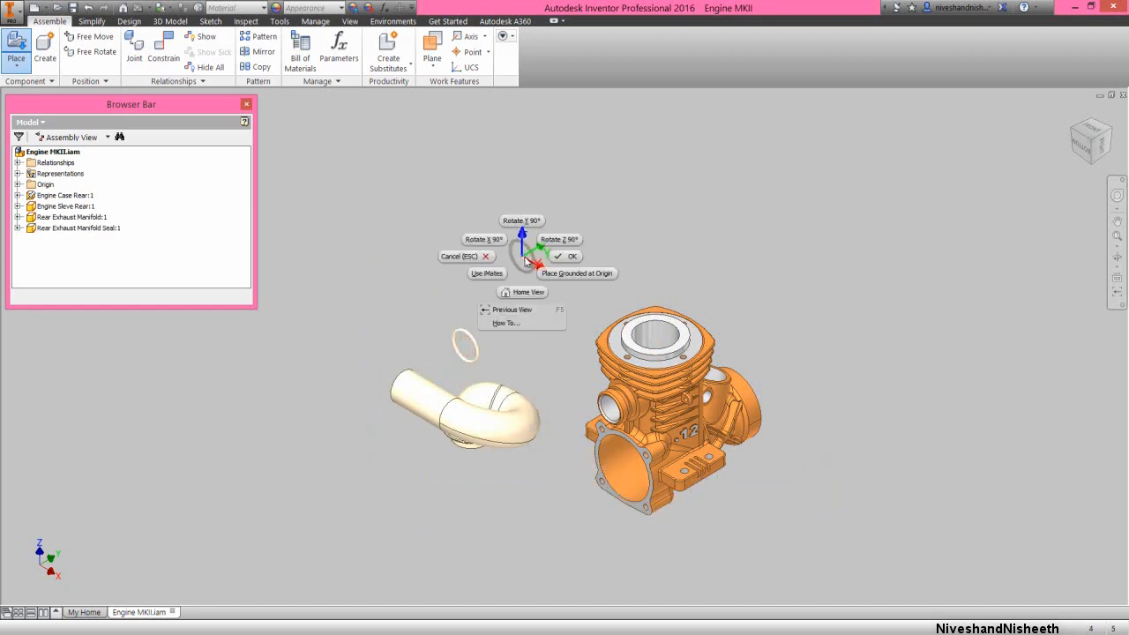
left_click(556, 257)
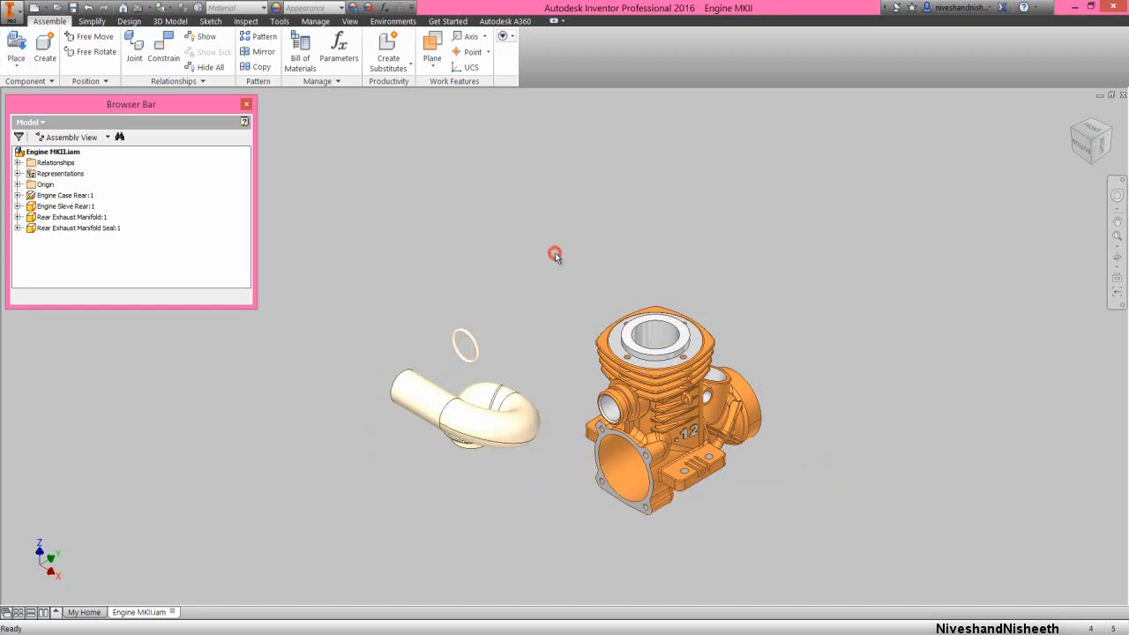
Free-rotate the exhaust manifold about its horizontal axis, roughly a quarter turn, so its flanged end points towards the back of the engine
left_click(1071, 159)
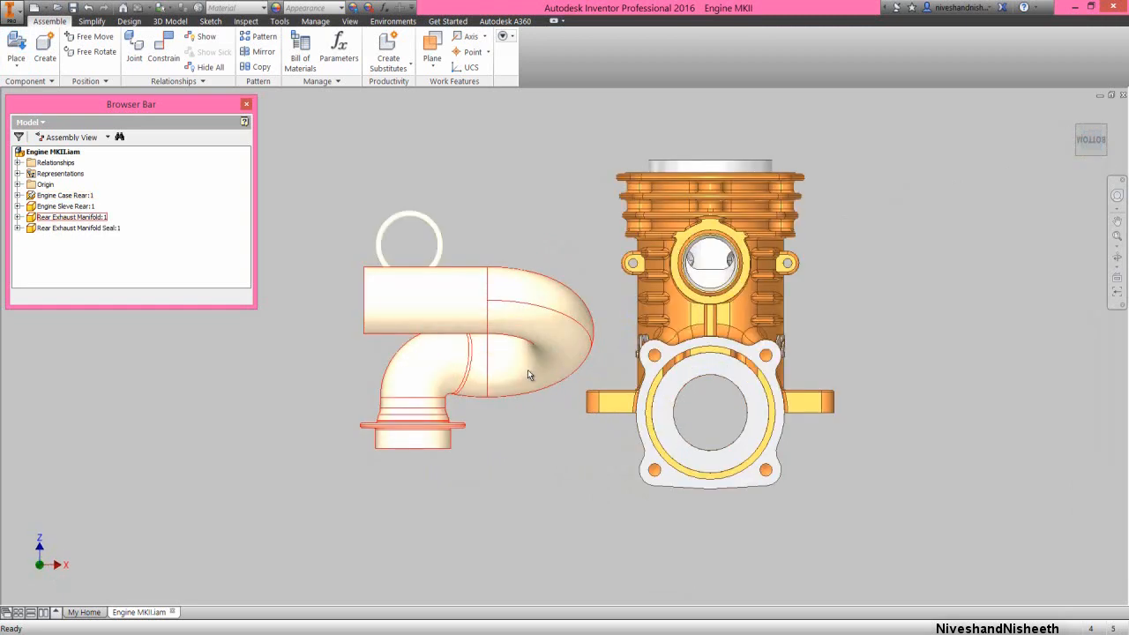
left_click(93, 52)
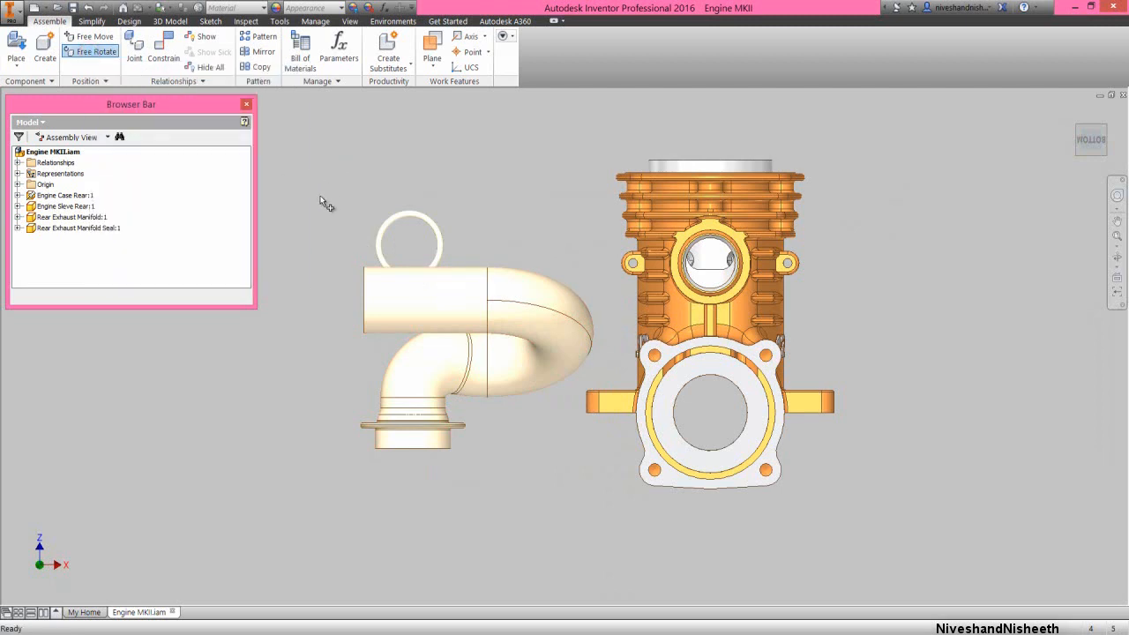
left_click(433, 294)
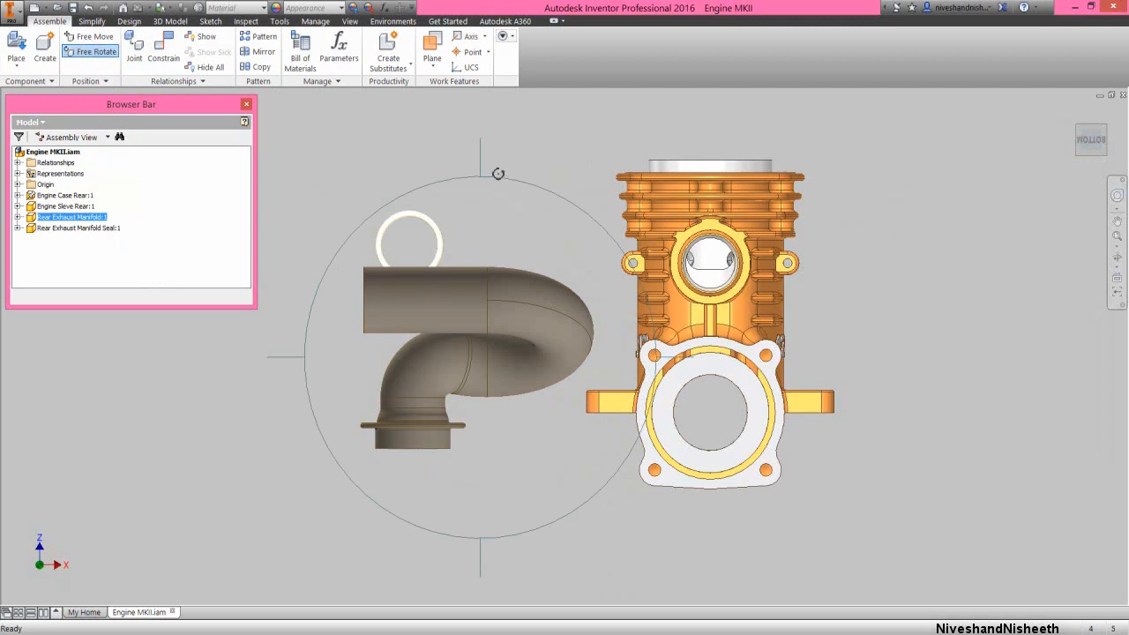
left_click_drag(481, 152, 492, 215)
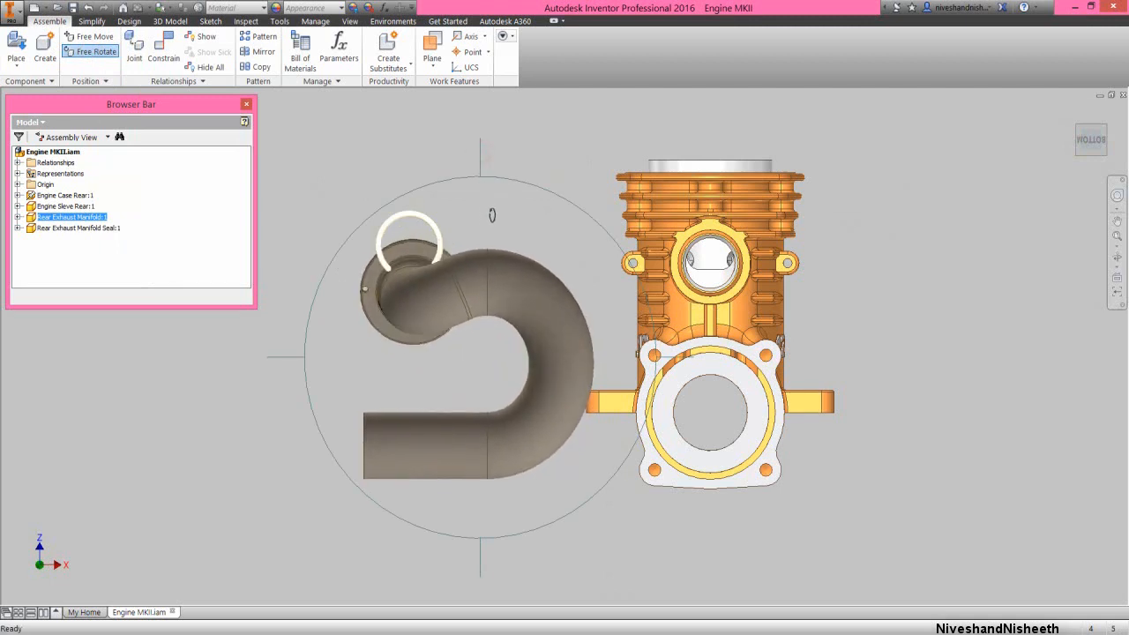
right_click(513, 206)
left_click(547, 204)
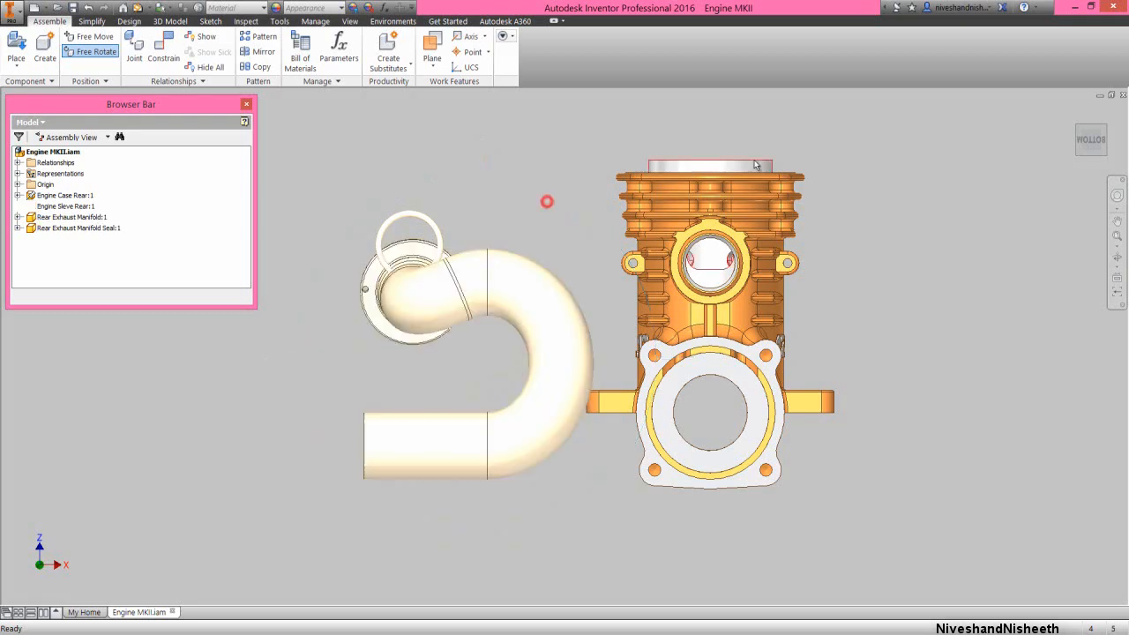
Move the manifold seal off the exhaust manifold's flange into the free space between the manifold and the engine case
left_click(1106, 132)
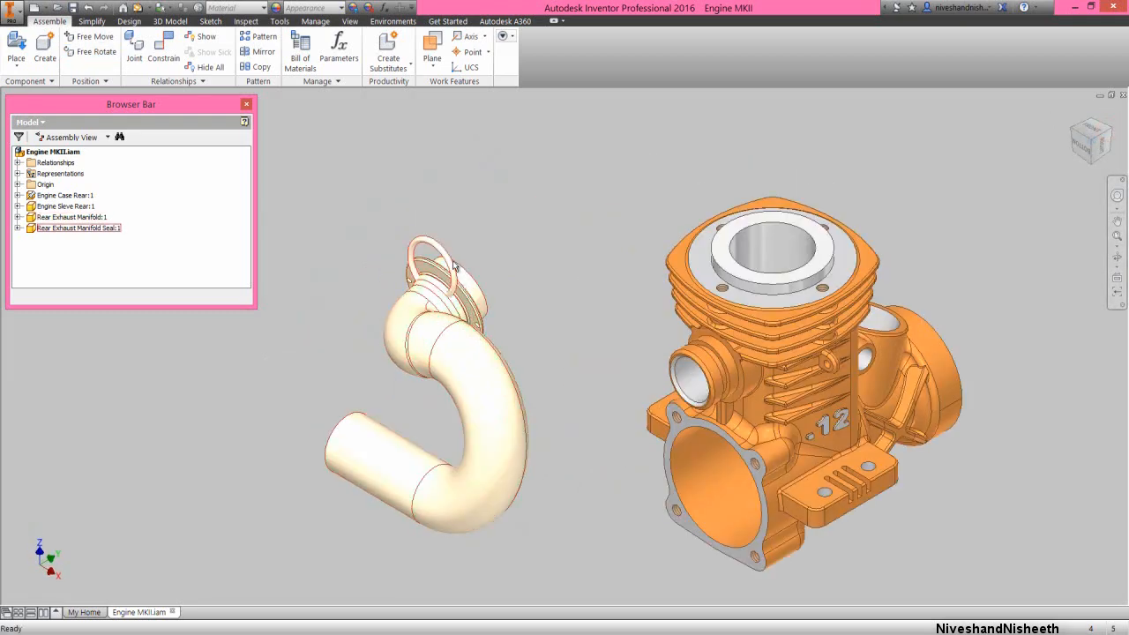
left_click_drag(453, 265, 523, 276)
left_click(557, 248)
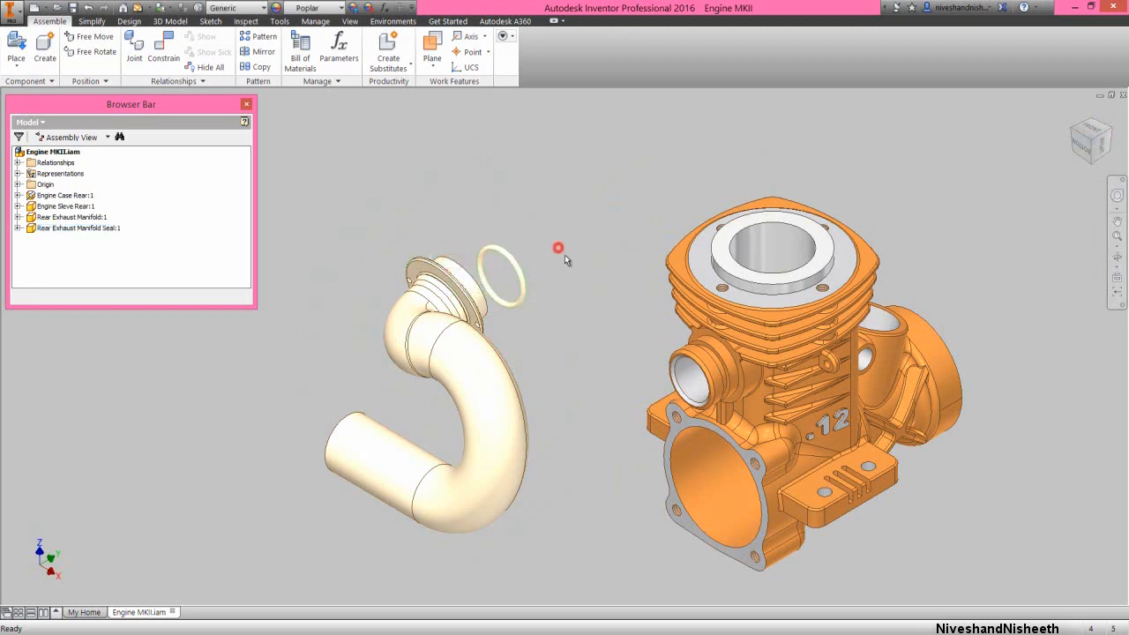
left_click(593, 245)
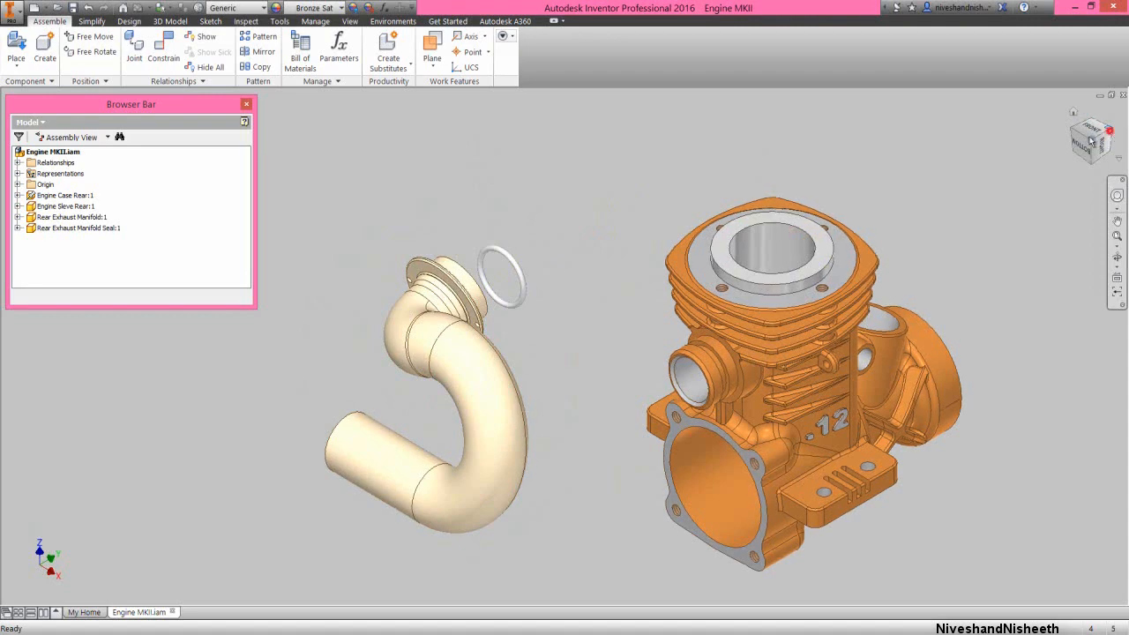
Move the seal farther out in front of the manifold's flanged end, viewing from the opposite corner, and select the exhaust manifold
left_click(1115, 137)
scroll(580, 271, "down", 4)
scroll(580, 271, "down", 2)
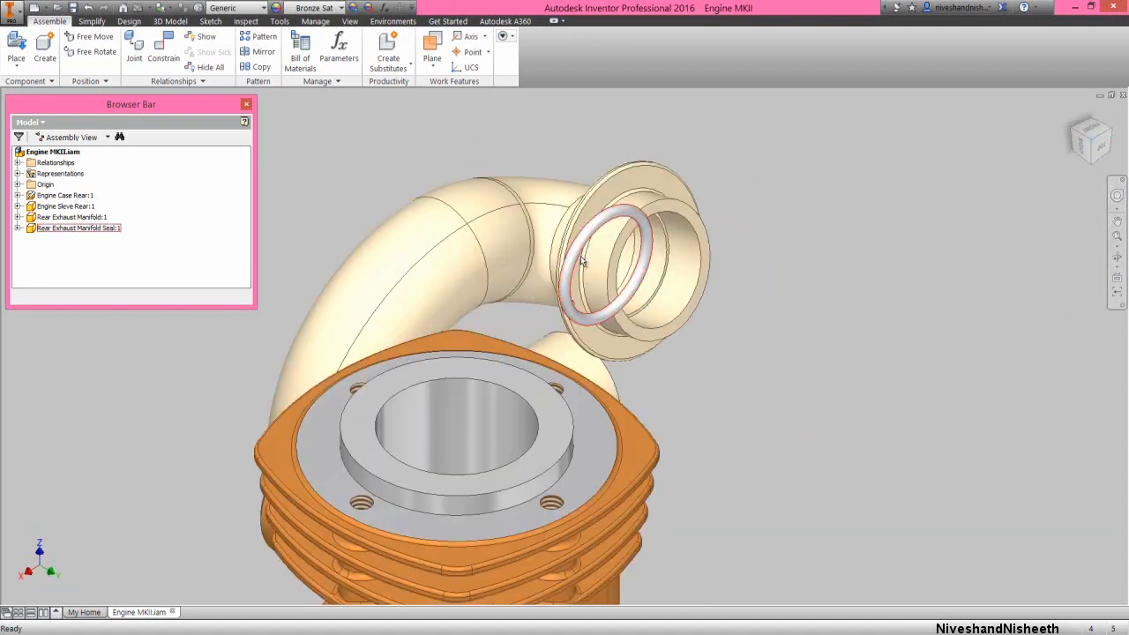
left_click_drag(589, 239, 771, 207)
left_click(643, 201)
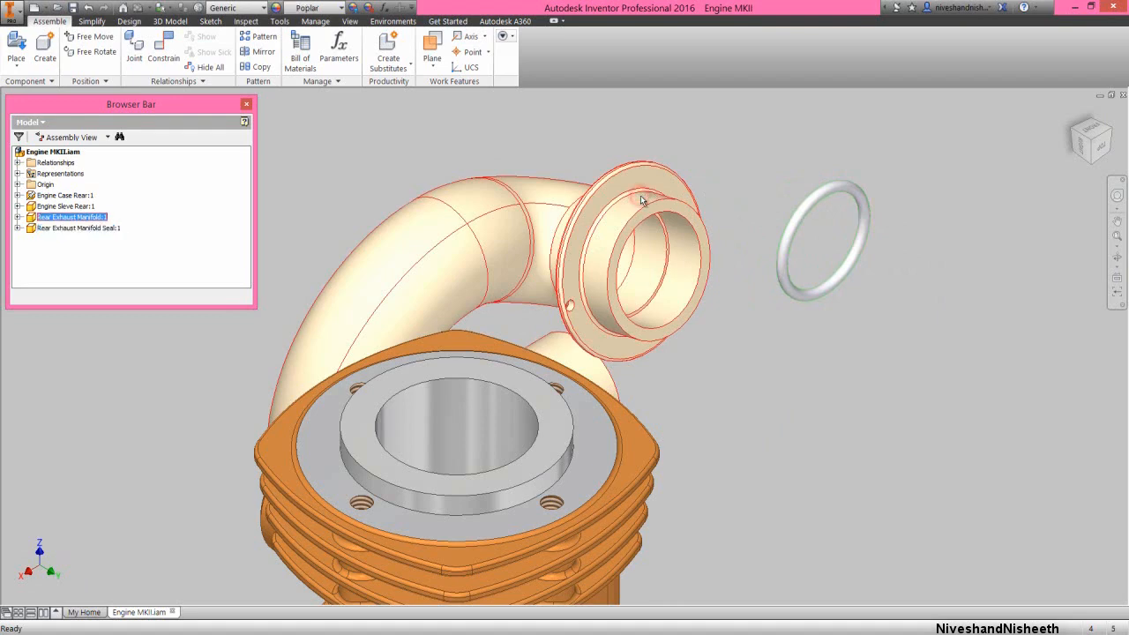
Edit the exhaust manifold in place, add a work plane offset -2 mm from its flanged end's ring face, and return to the assembly
right_click(642, 200)
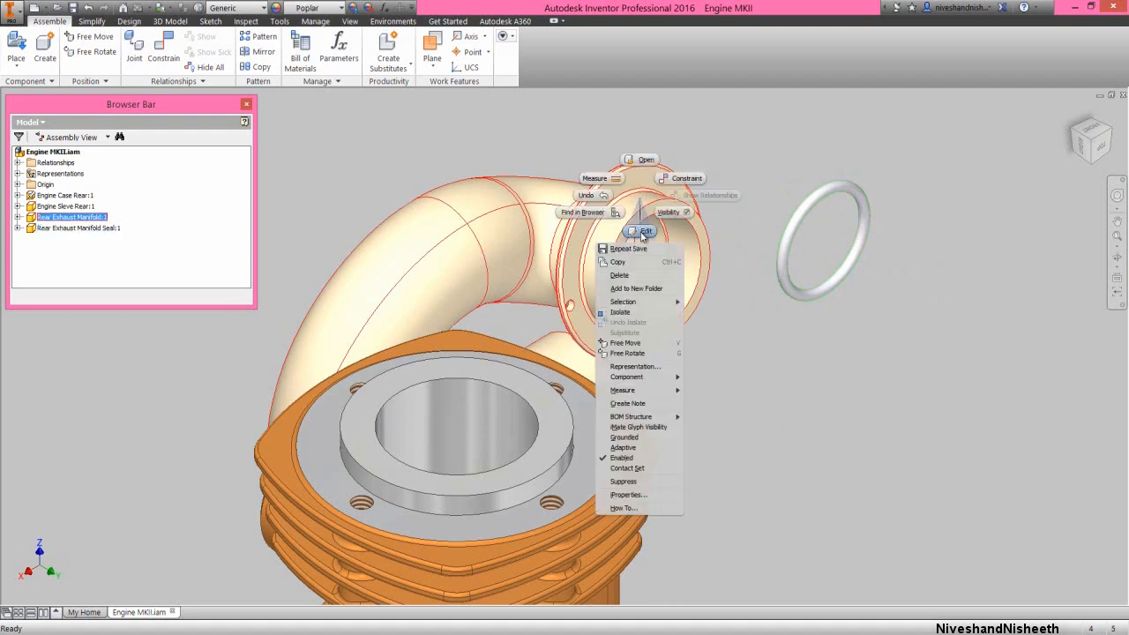
left_click(643, 231)
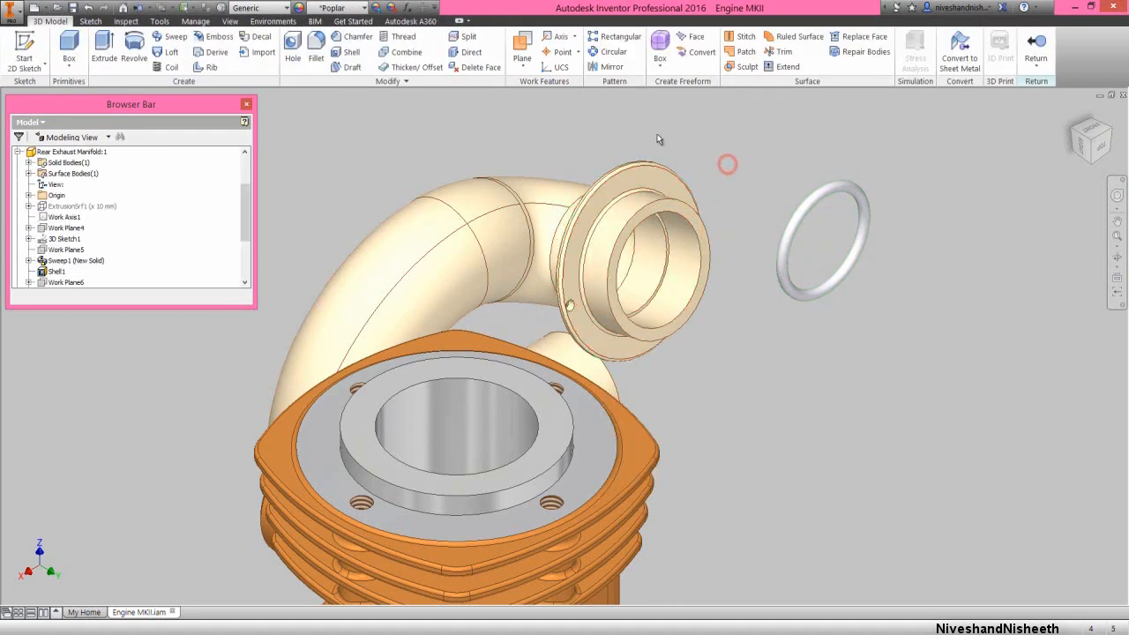
left_click(522, 65)
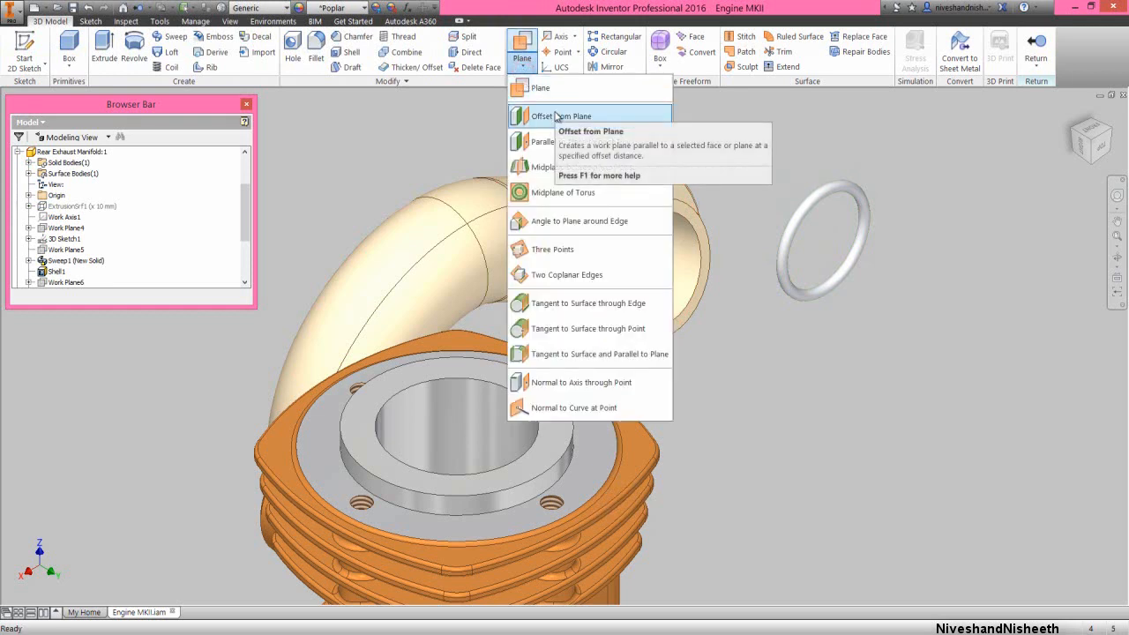
left_click(556, 115)
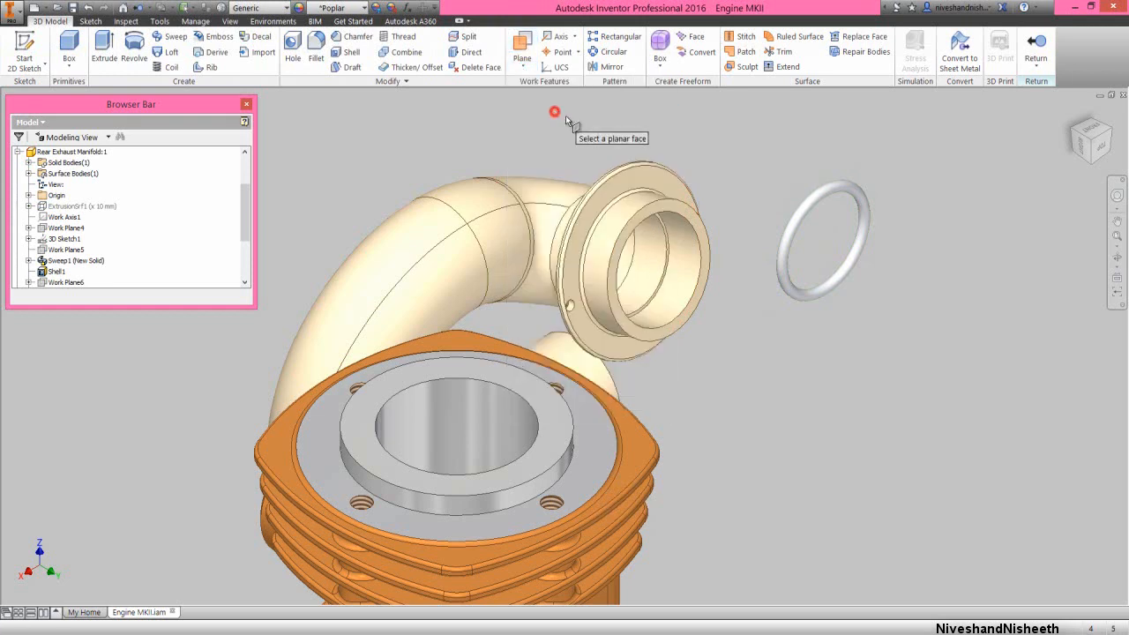
left_click(687, 212)
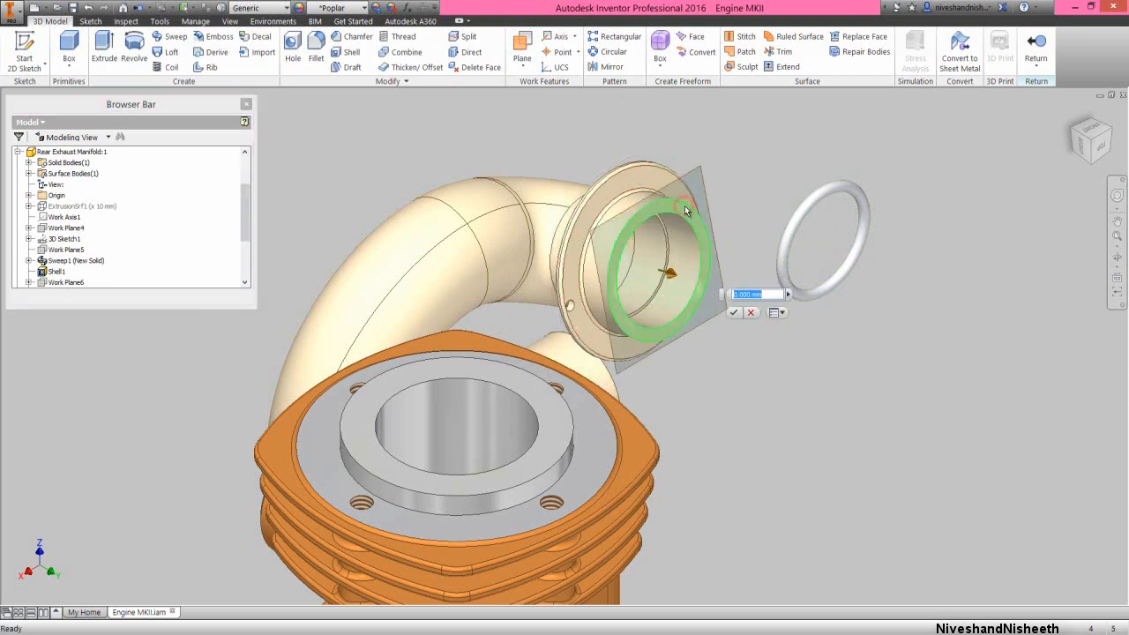
key("BackSpace")
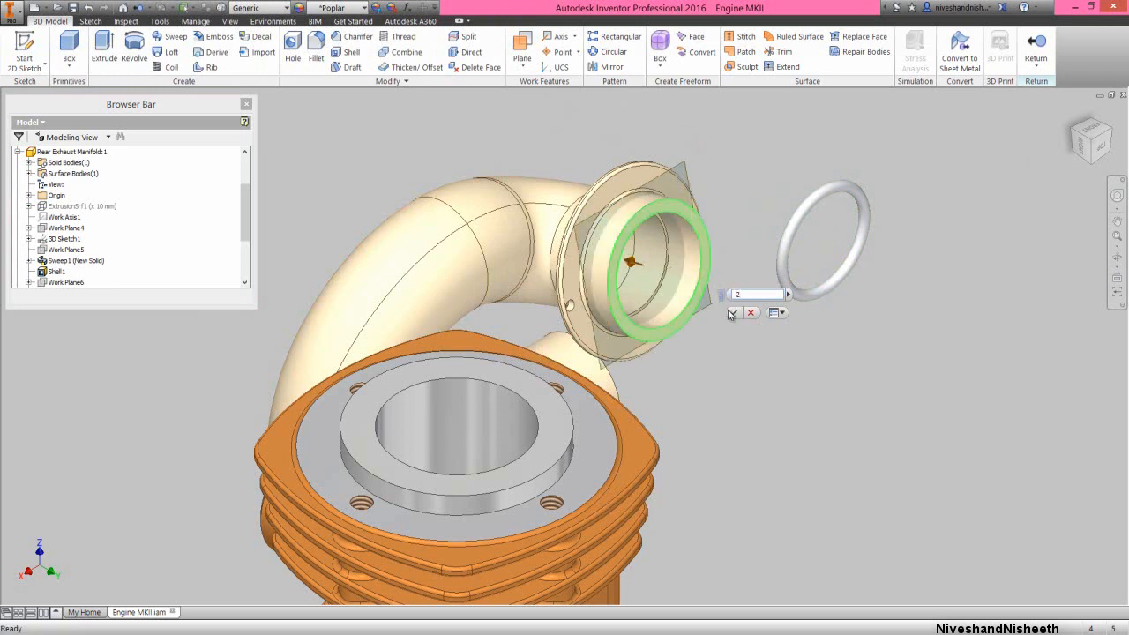
left_click(732, 313)
left_click(1036, 44)
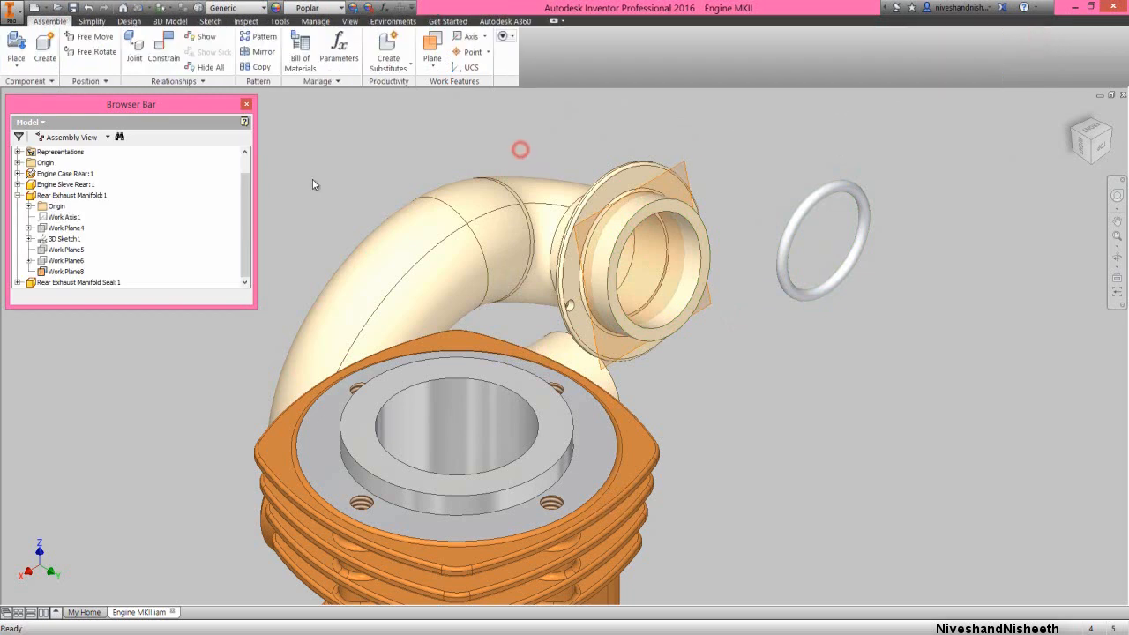
Constrain the manifold's new work plane to the seal's XZ plane using a Mate constraint with the Flush solution
right_click(151, 212)
left_click(177, 448)
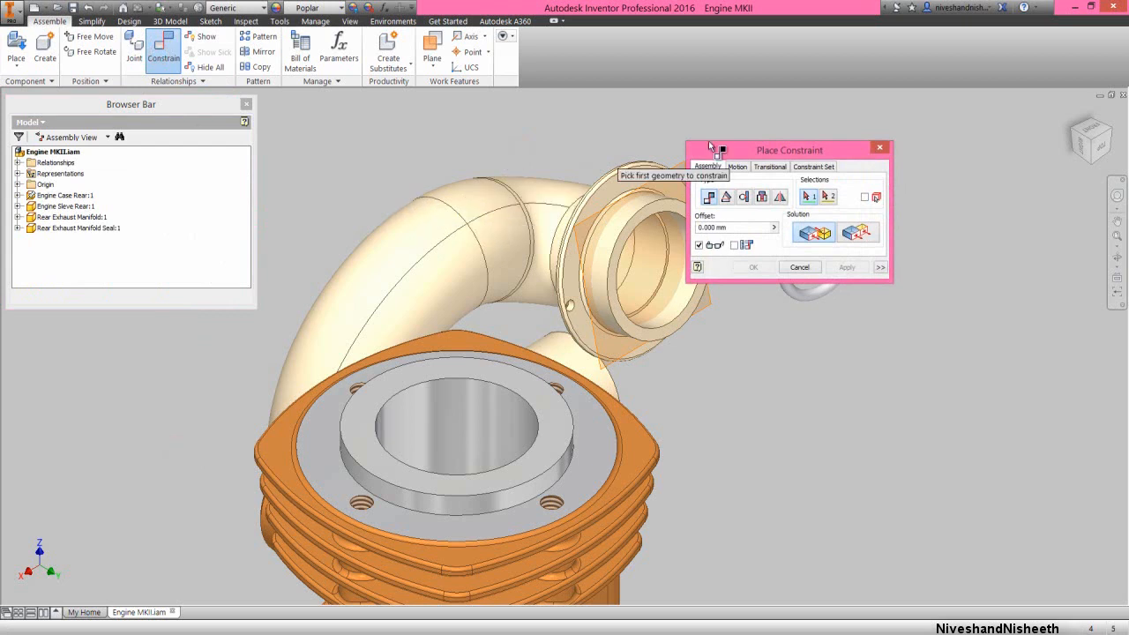
left_click_drag(756, 148, 959, 308)
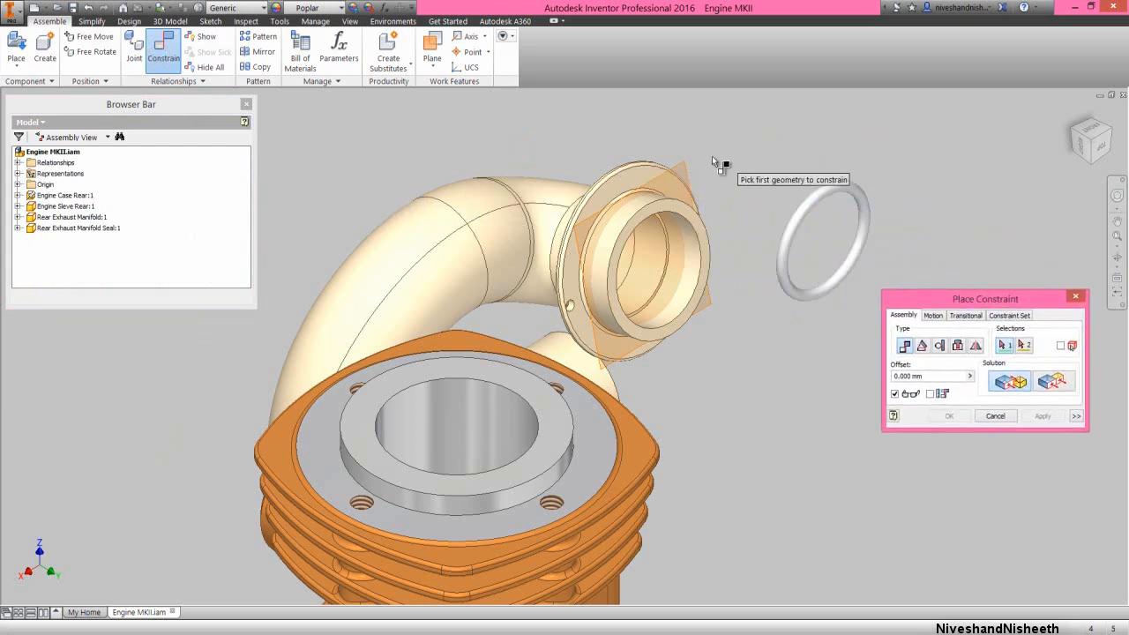
left_click(687, 164)
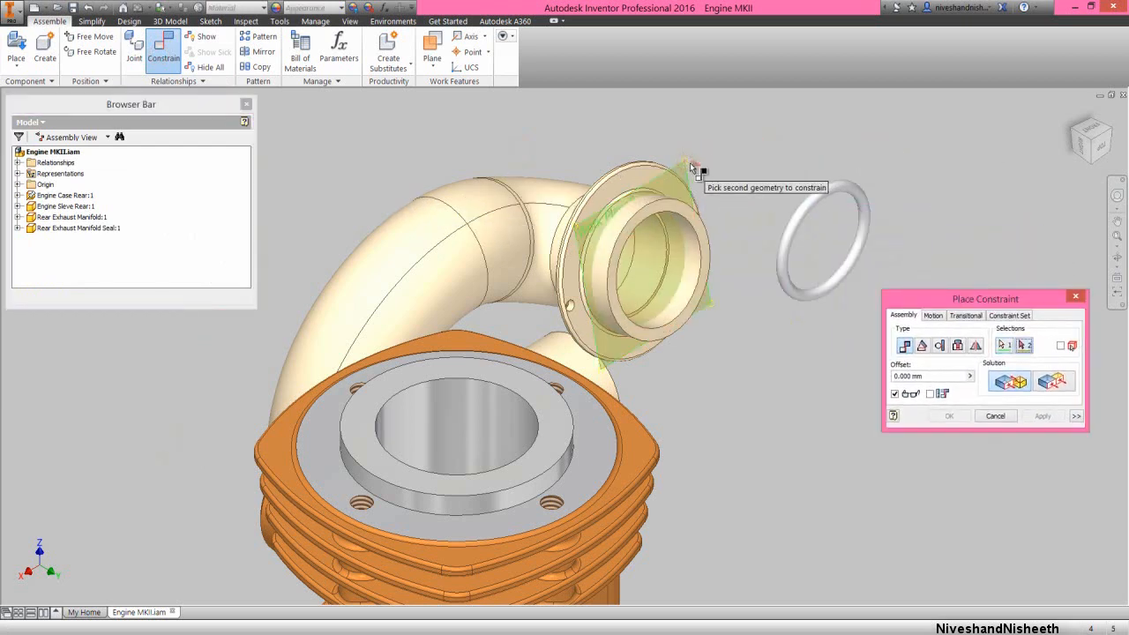
left_click(17, 227)
left_click(29, 239)
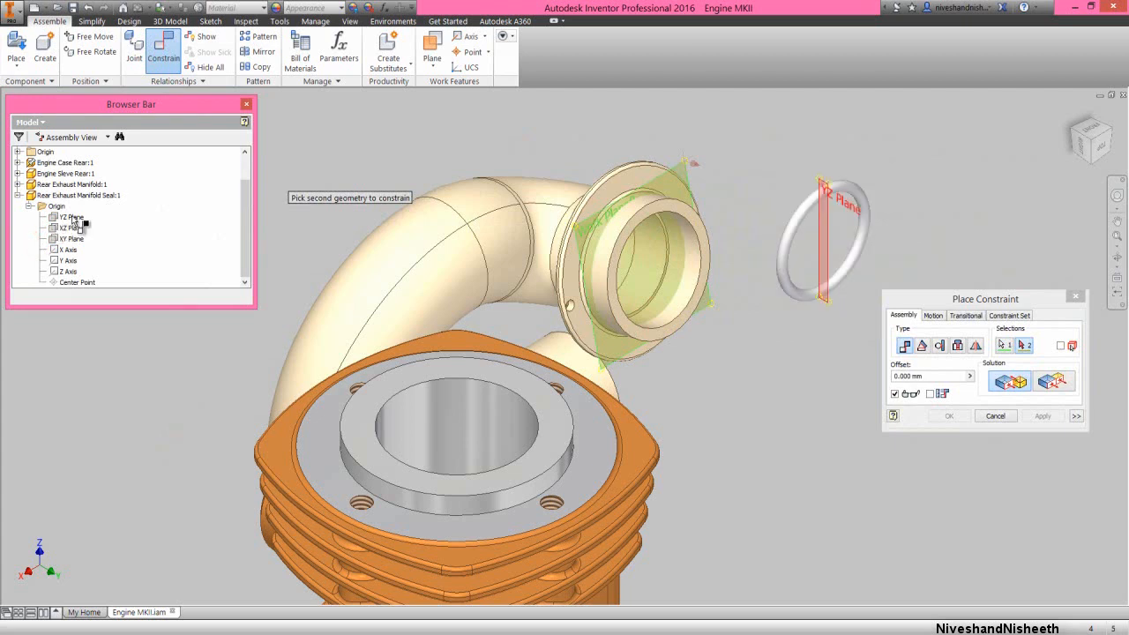
left_click(75, 228)
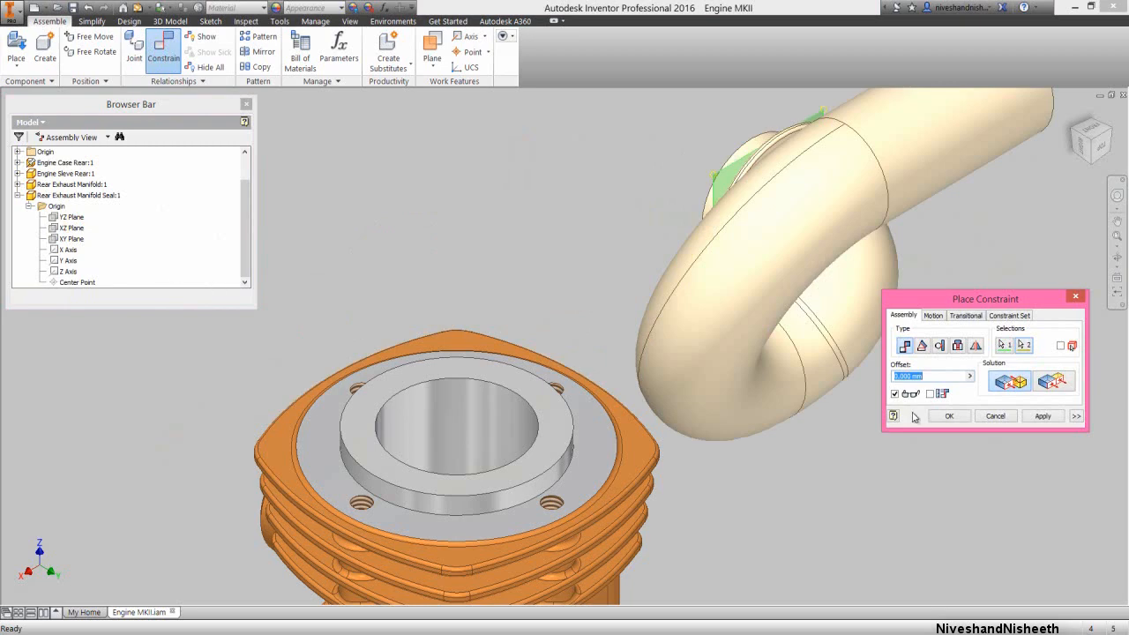
left_click(1049, 388)
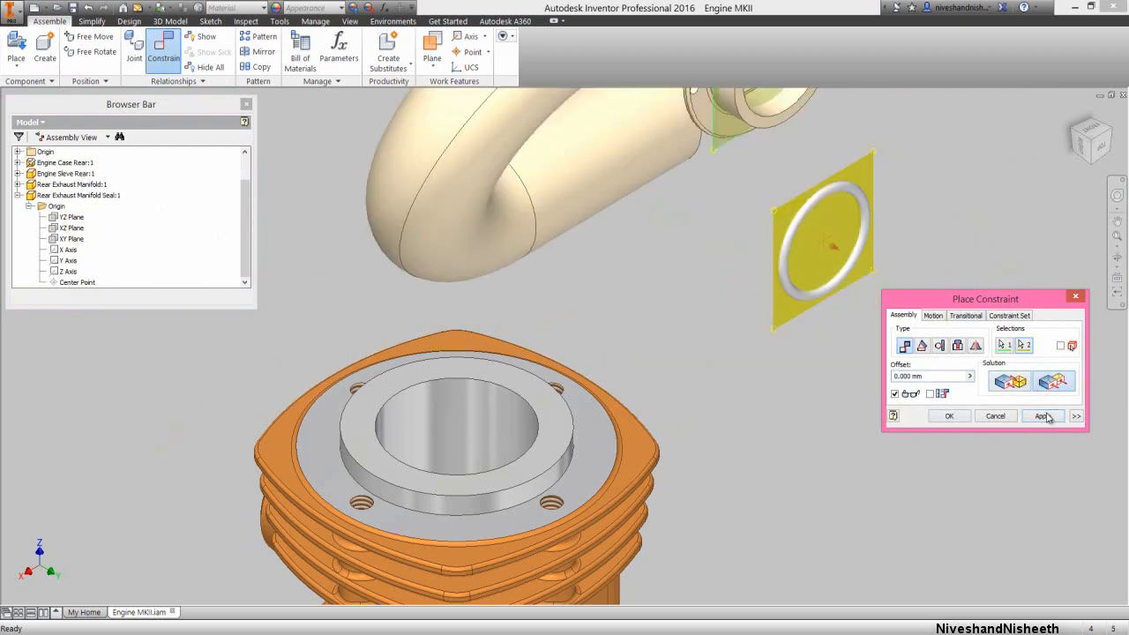
left_click(1044, 417)
left_click(1003, 418)
Mate the centre axis of the manifold's flanged end to the axis of the manifold seal
scroll(700, 457, "down", 3)
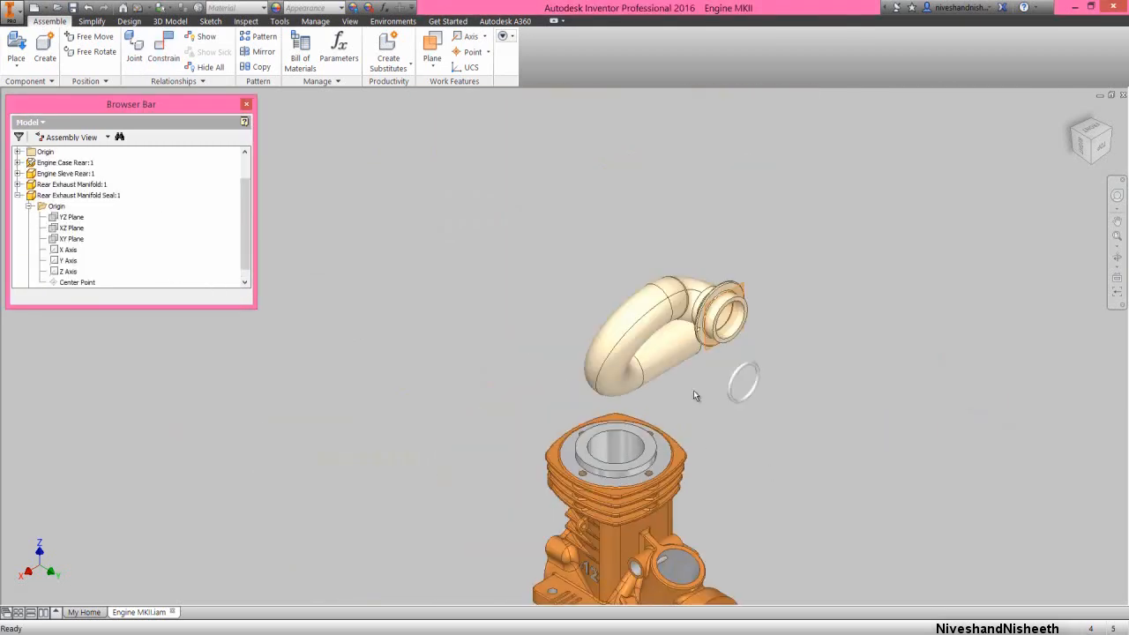
scroll(714, 353, "up", 3)
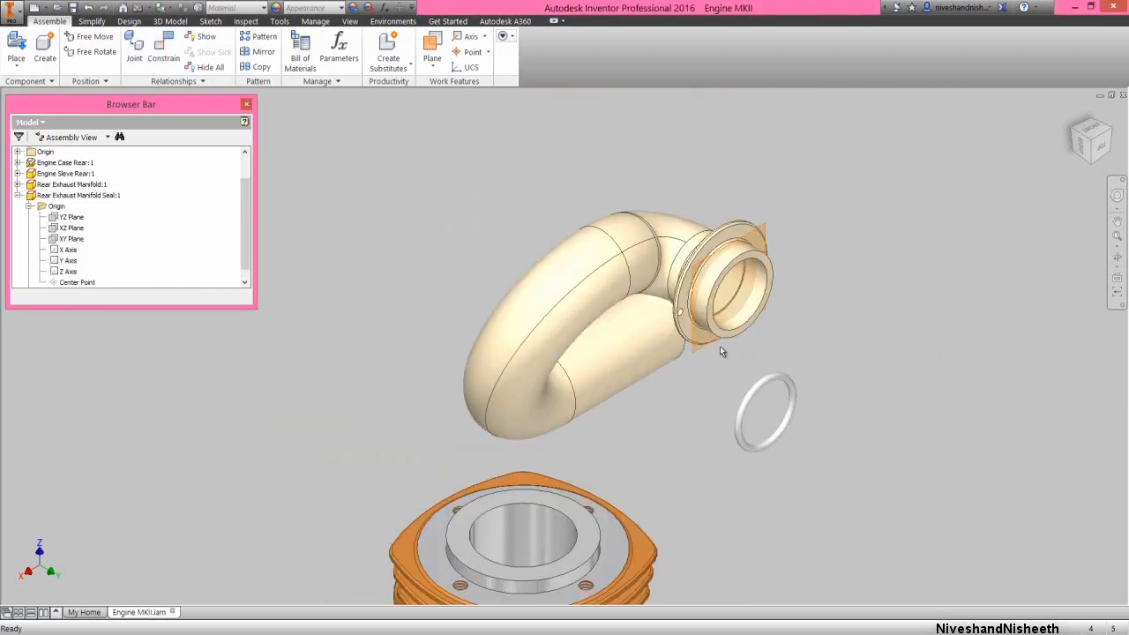
right_click(859, 260)
left_click(863, 314)
left_click(727, 289)
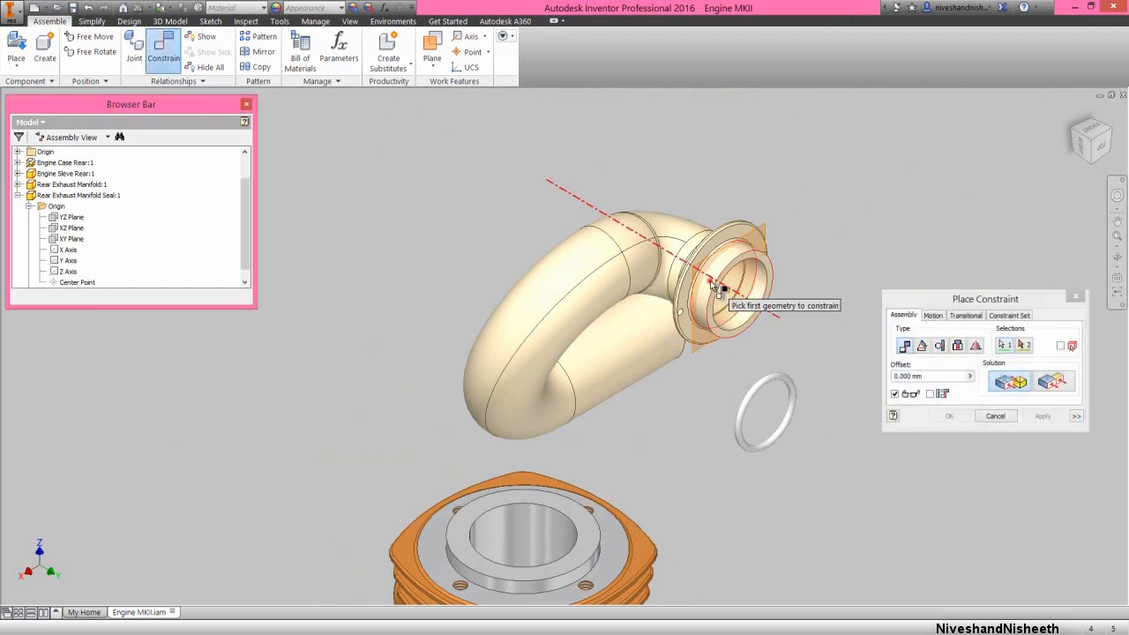
left_click(739, 418)
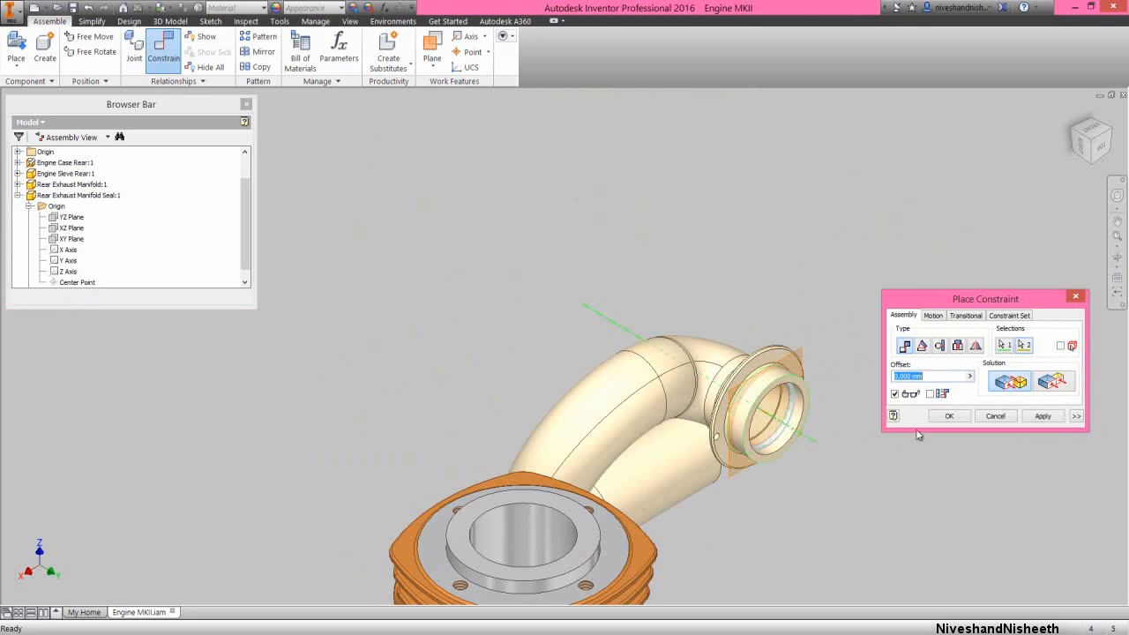
left_click(949, 416)
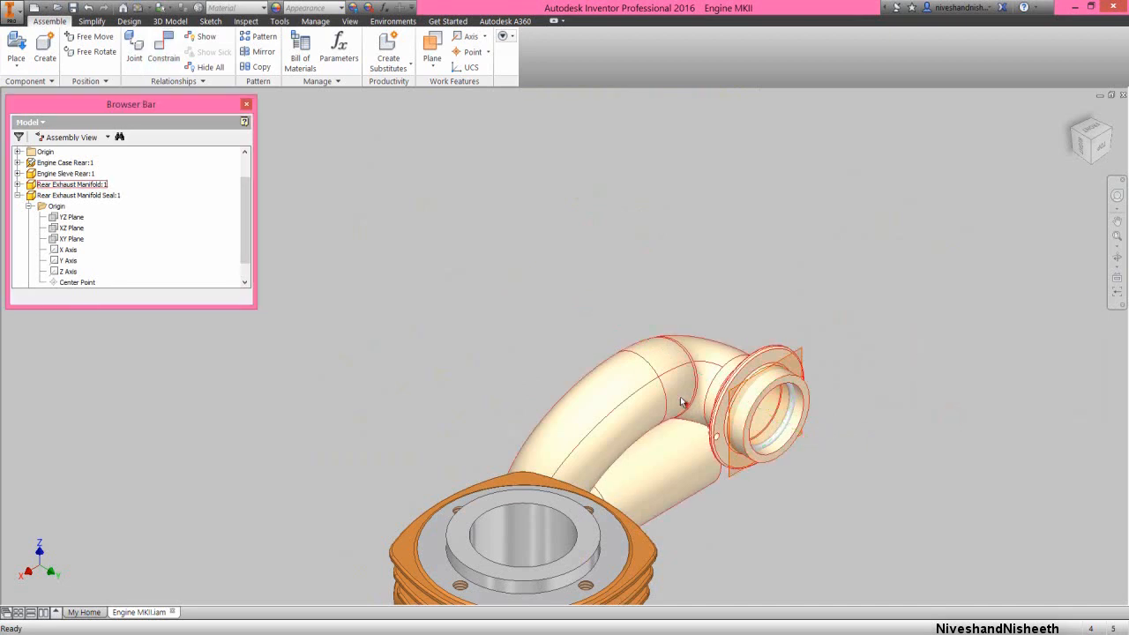
Move the exhaust manifold up clear of the engine case and save the assembly together with its dependent files
left_click_drag(686, 405, 494, 304)
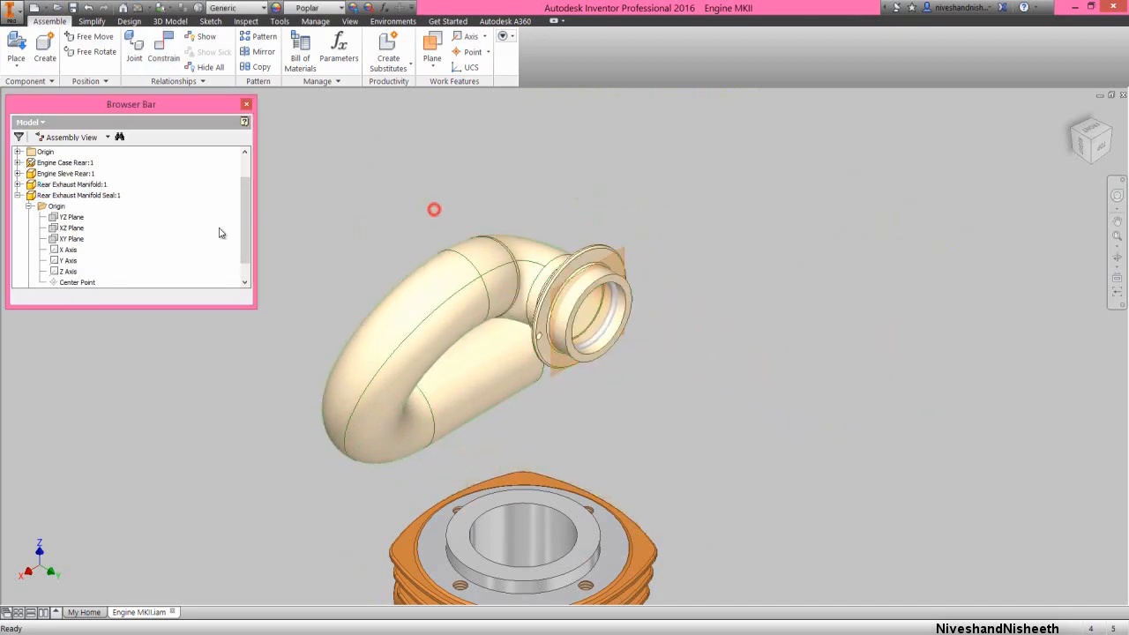
right_click(152, 238)
left_click(180, 475)
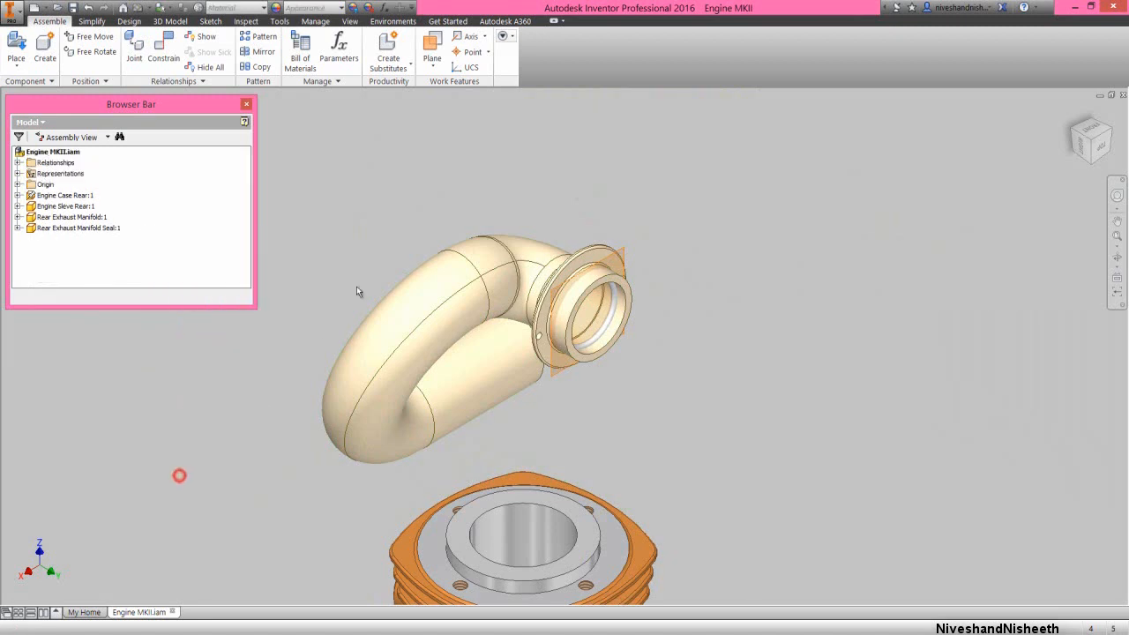
key("ctrl+s")
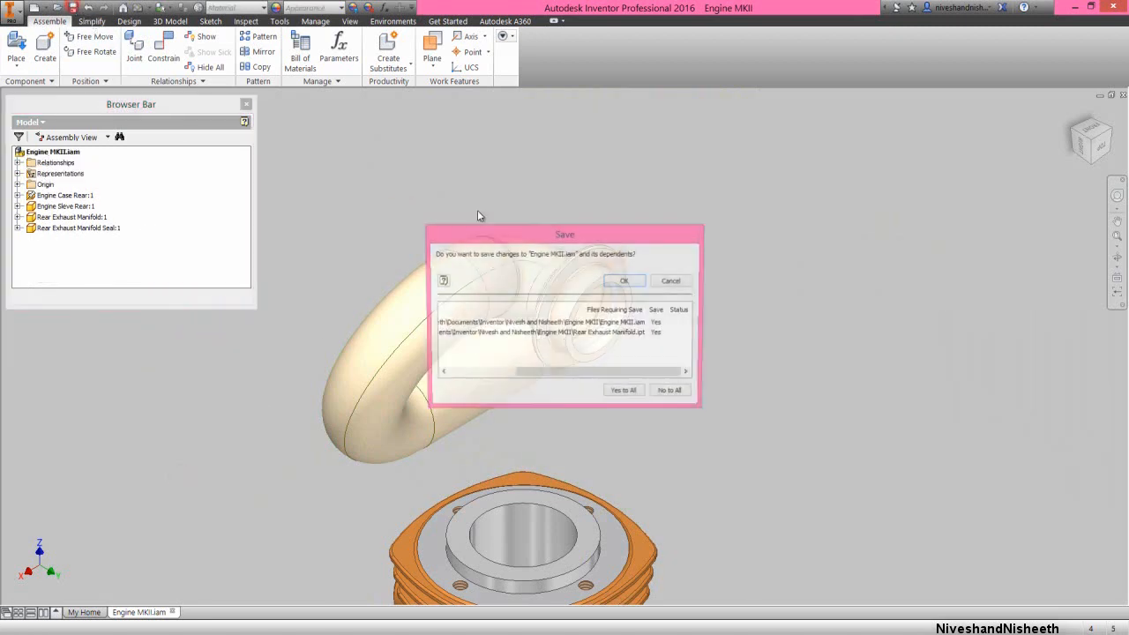
left_click(625, 393)
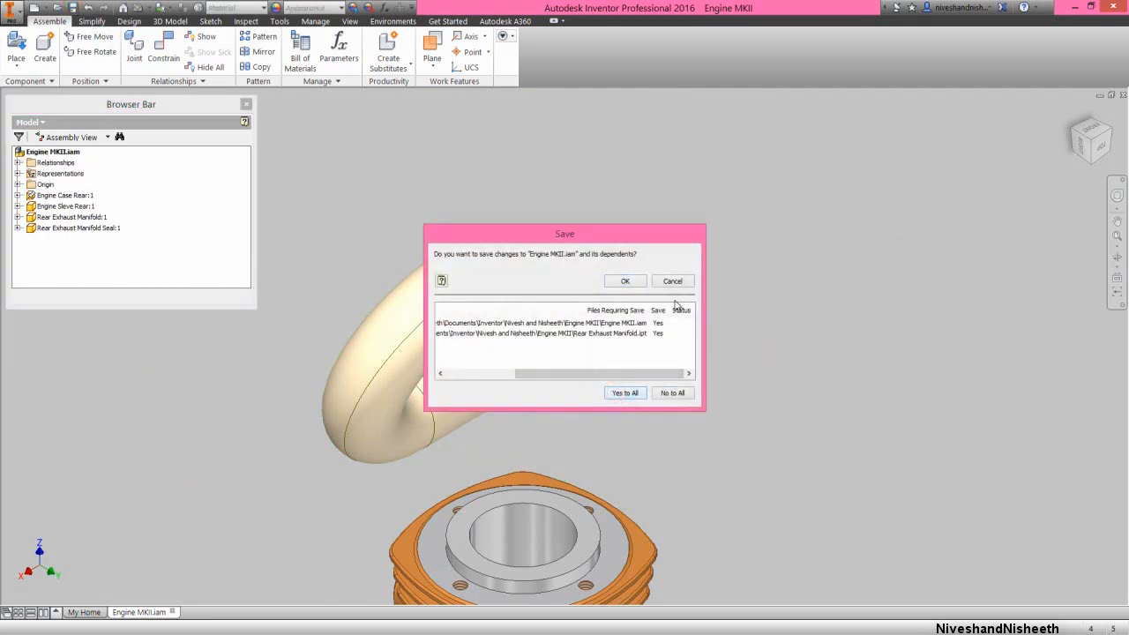
left_click(635, 282)
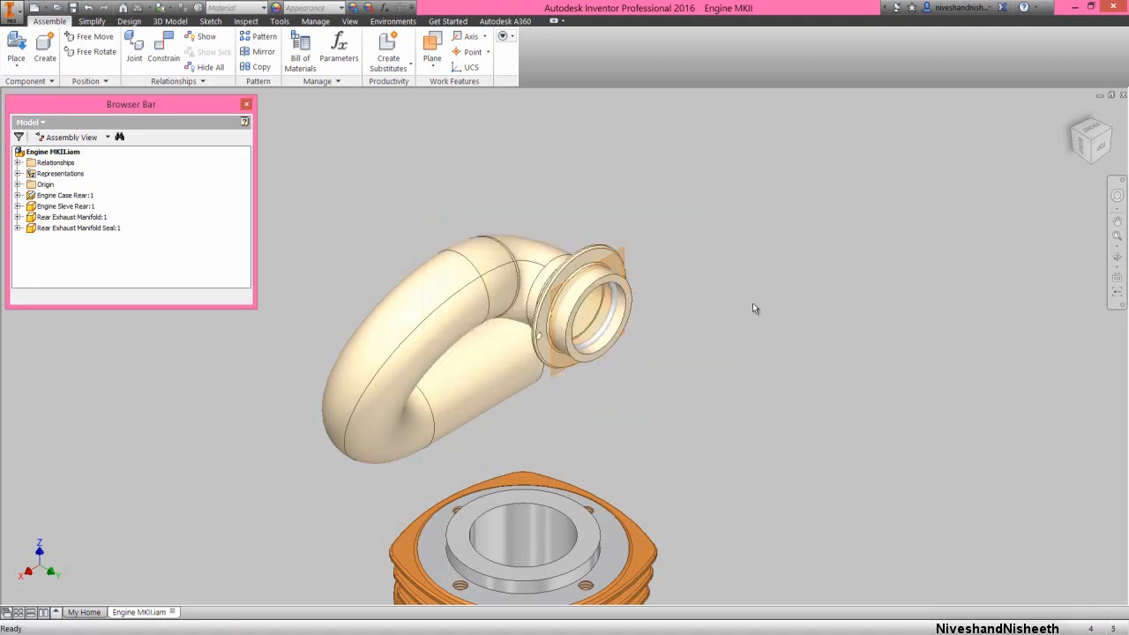
Mate the axis of the manifold's flanged end to the axis of the round exhaust port on the rear engine case
right_click(736, 278)
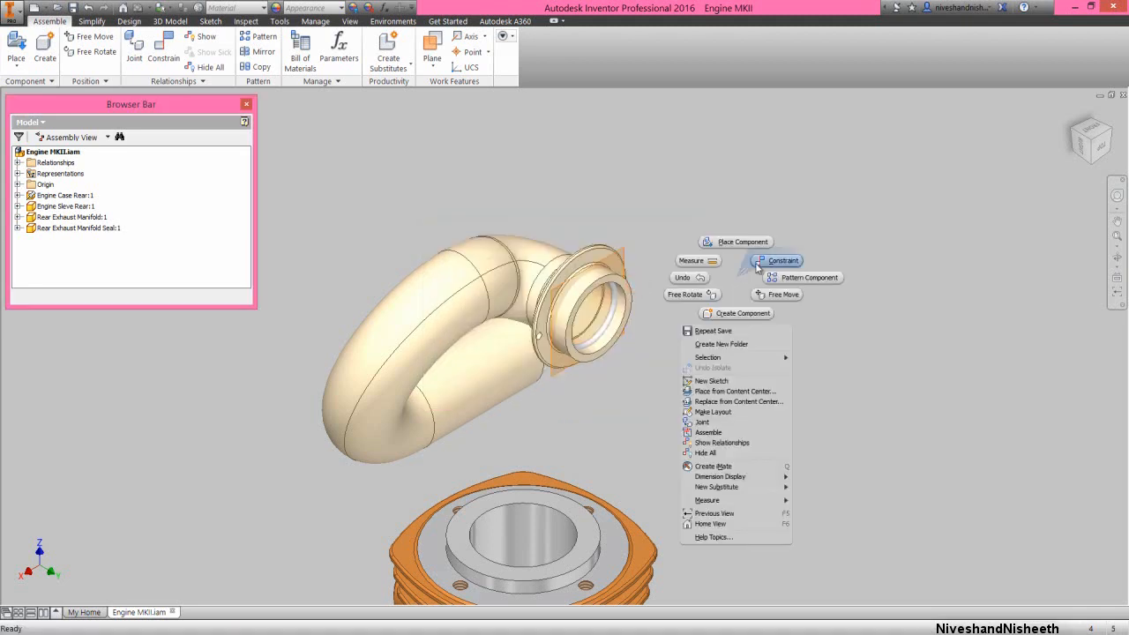
left_click(758, 265)
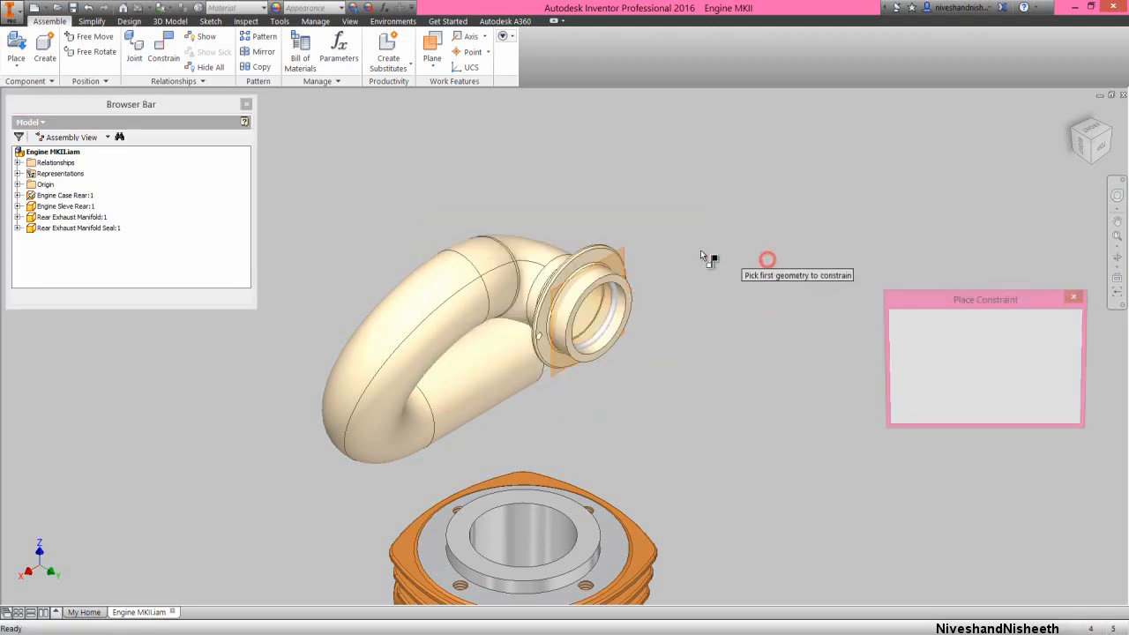
left_click(582, 302)
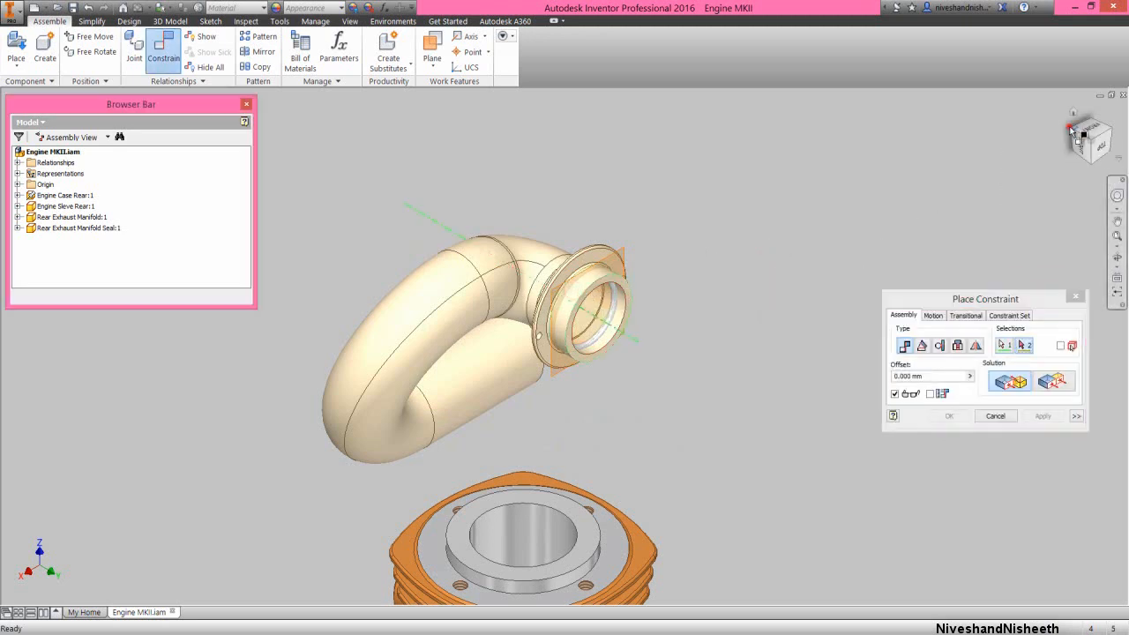
left_click(1069, 130)
scroll(581, 370, "up", 4)
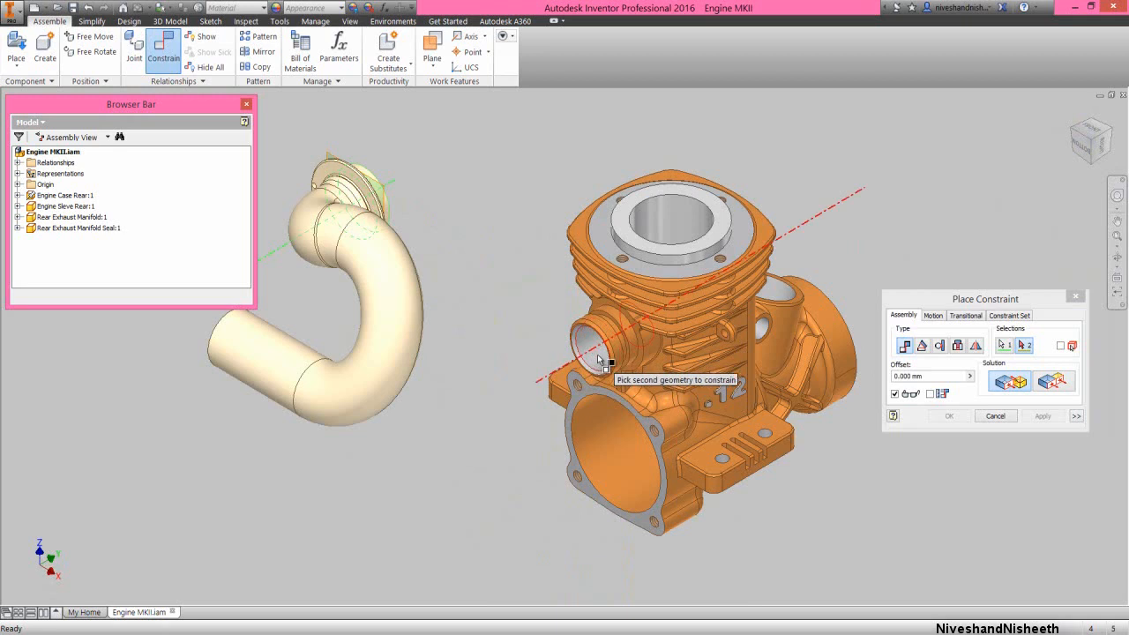
left_click(598, 358)
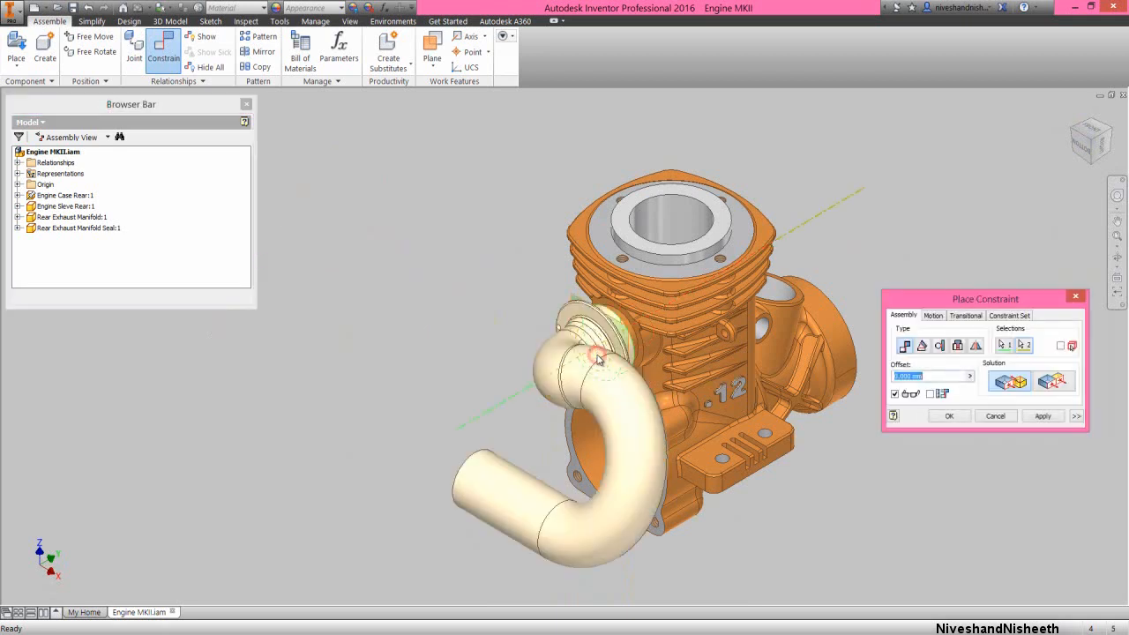
left_click(960, 412)
left_click(948, 265)
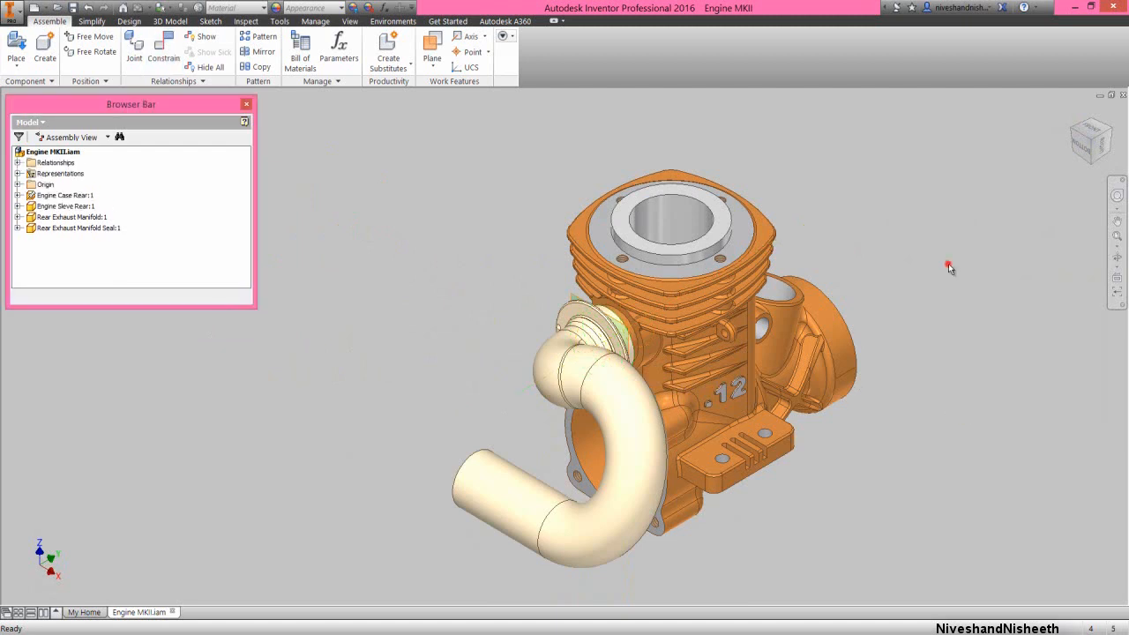
Pull the exhaust manifold outward along the exhaust port's axis until the port on the engine case is clear
left_click_drag(616, 401, 540, 450)
left_click(460, 300)
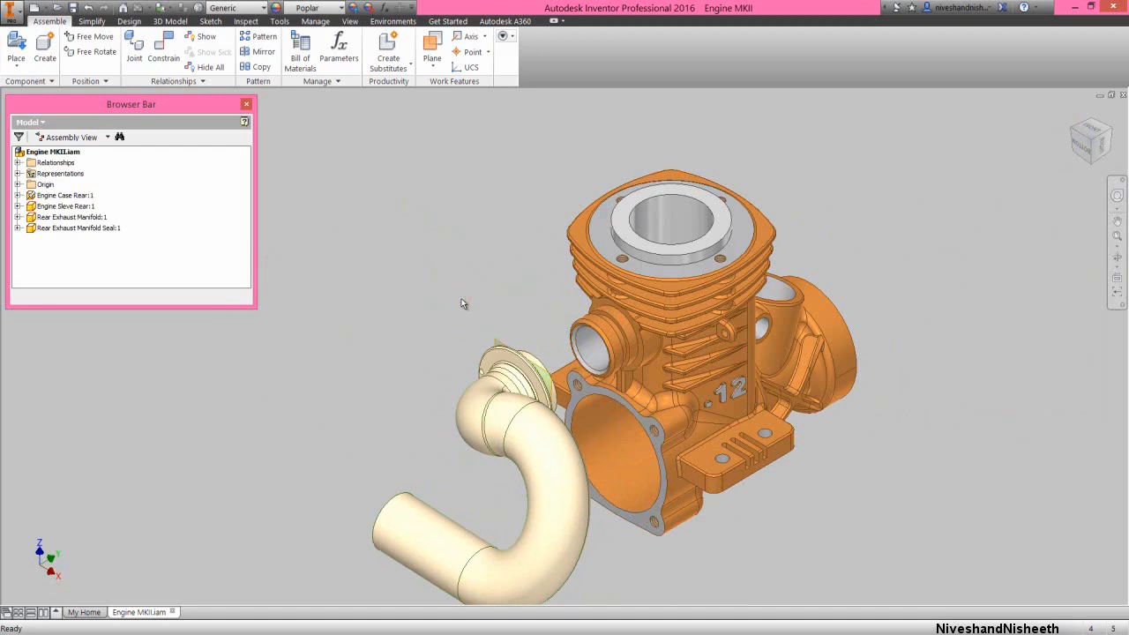
left_click(458, 307)
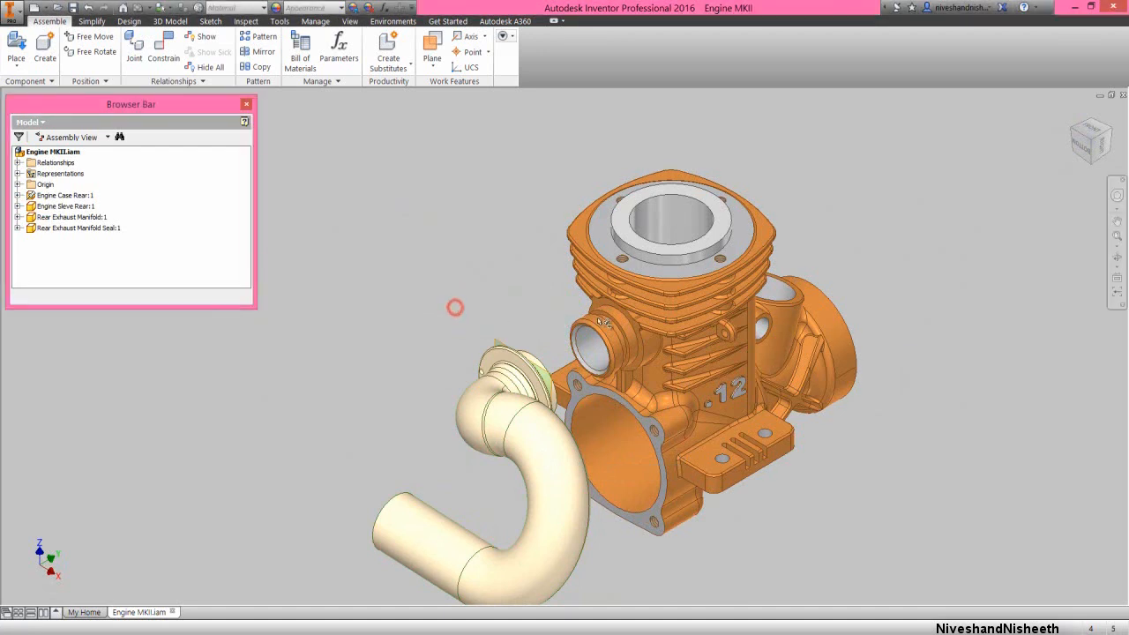
Edit the rear engine case in place and create a work plane midway between the two side faces of the exhaust port's groove
right_click(693, 322)
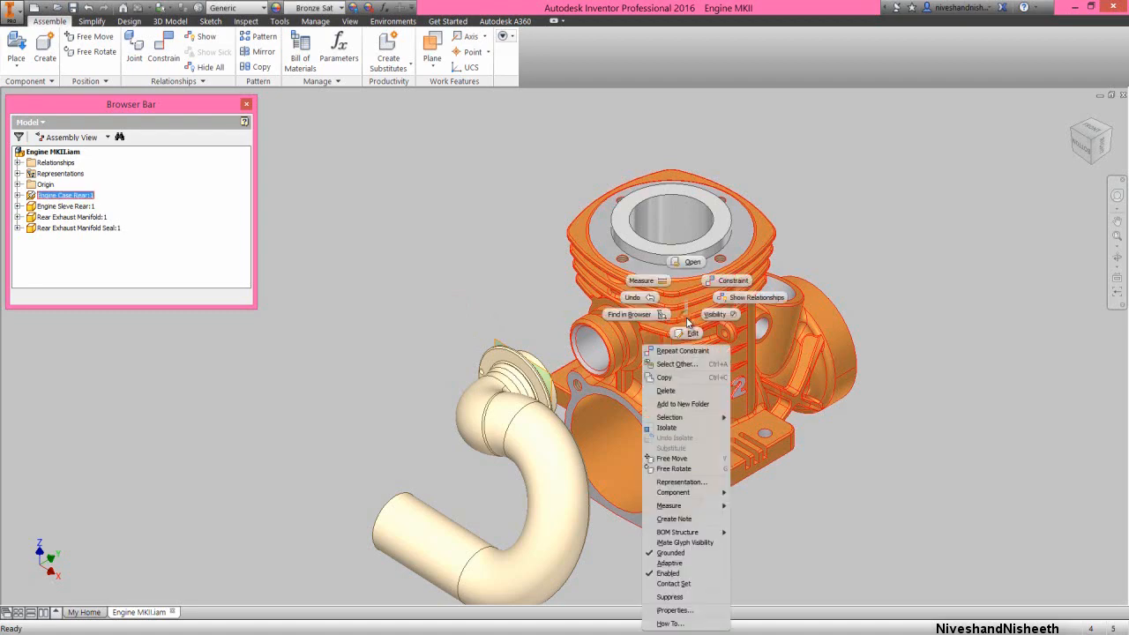
left_click(692, 333)
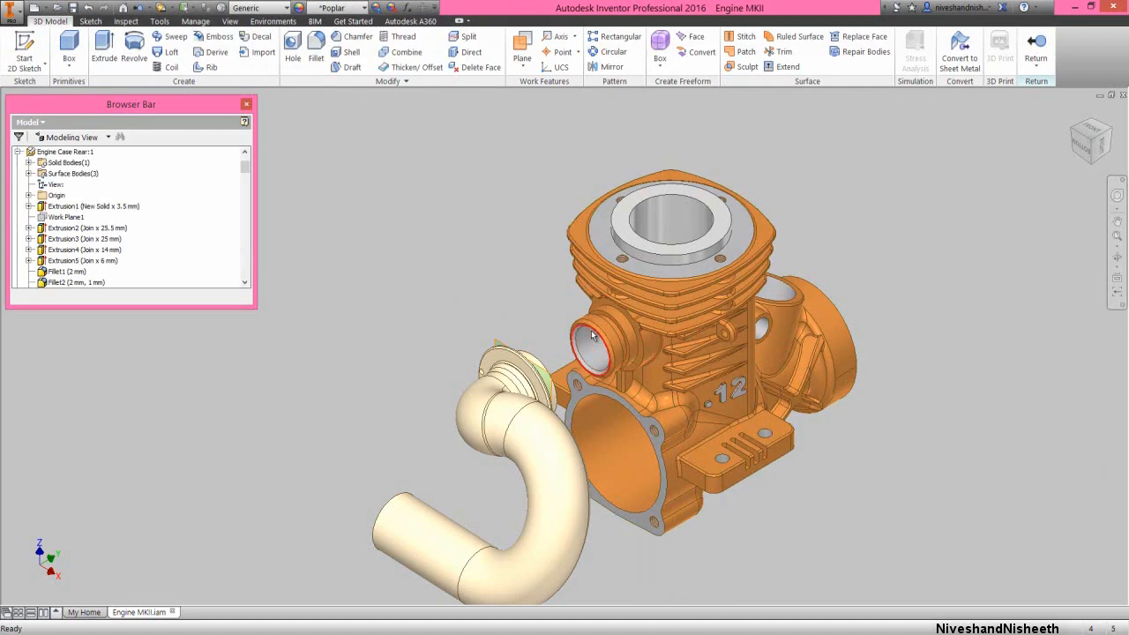
scroll(608, 328, "up", 5)
left_click(521, 49)
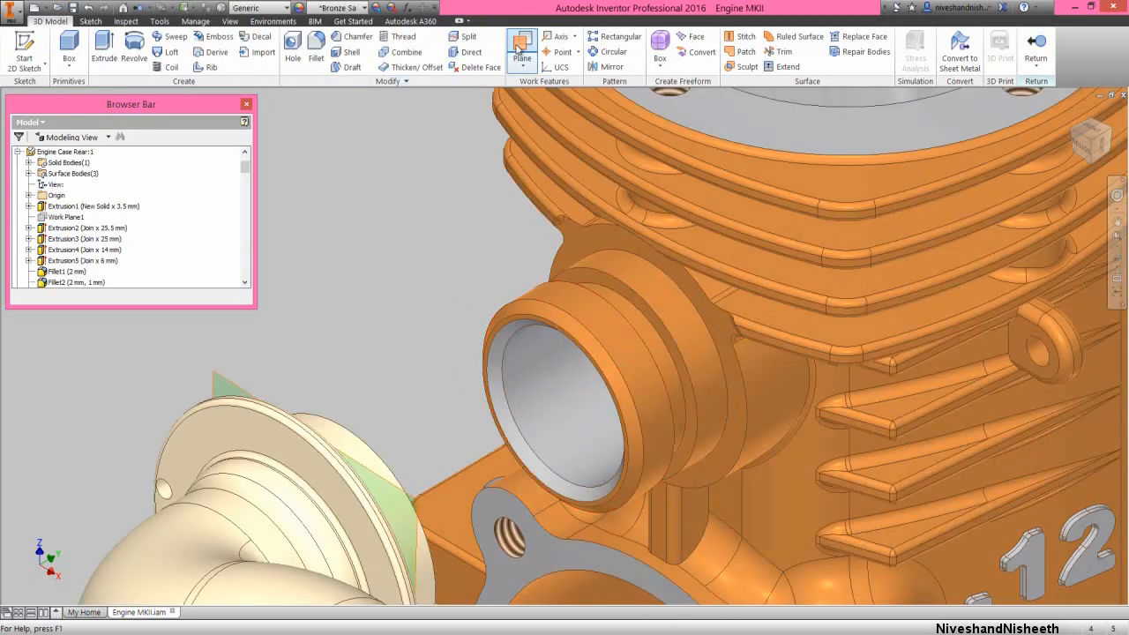
left_click(637, 273)
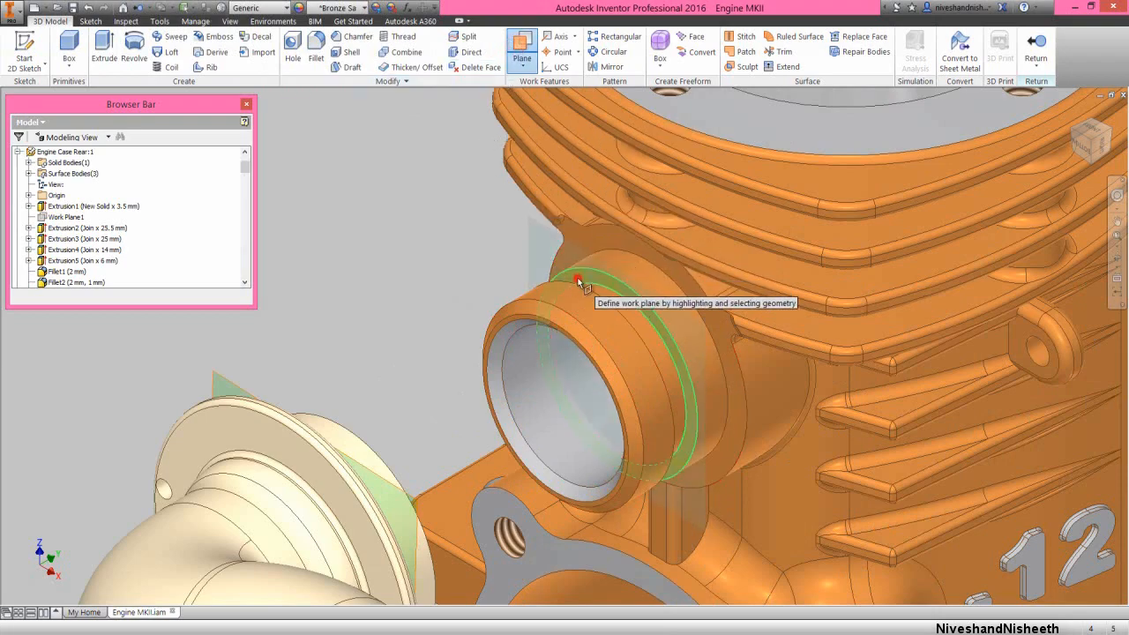
left_click(1116, 259)
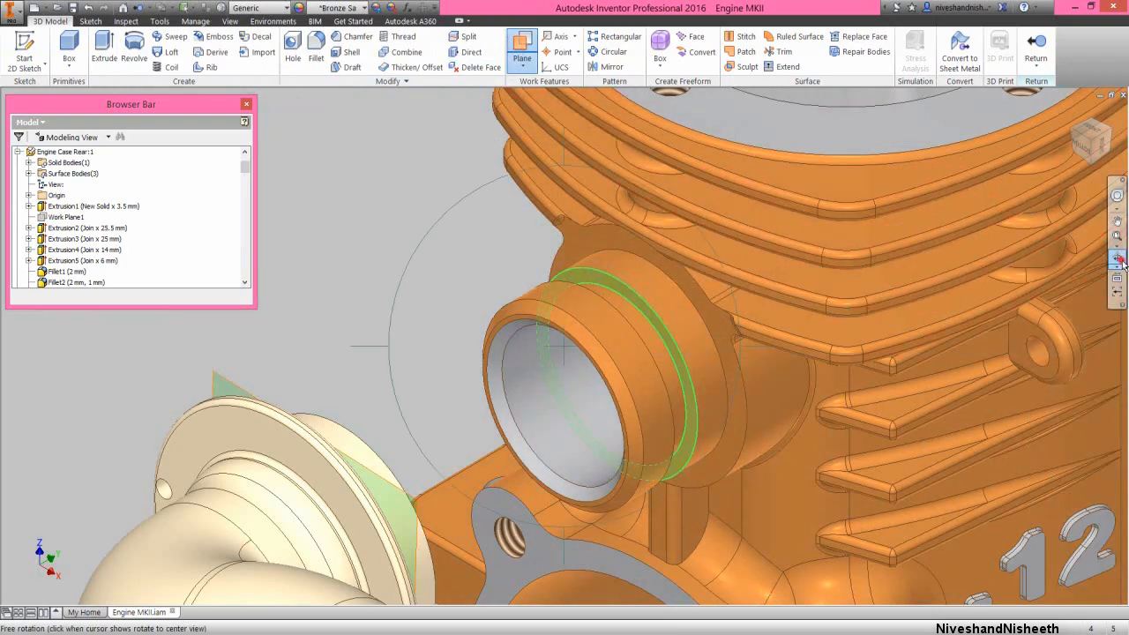
left_click_drag(602, 405, 487, 388)
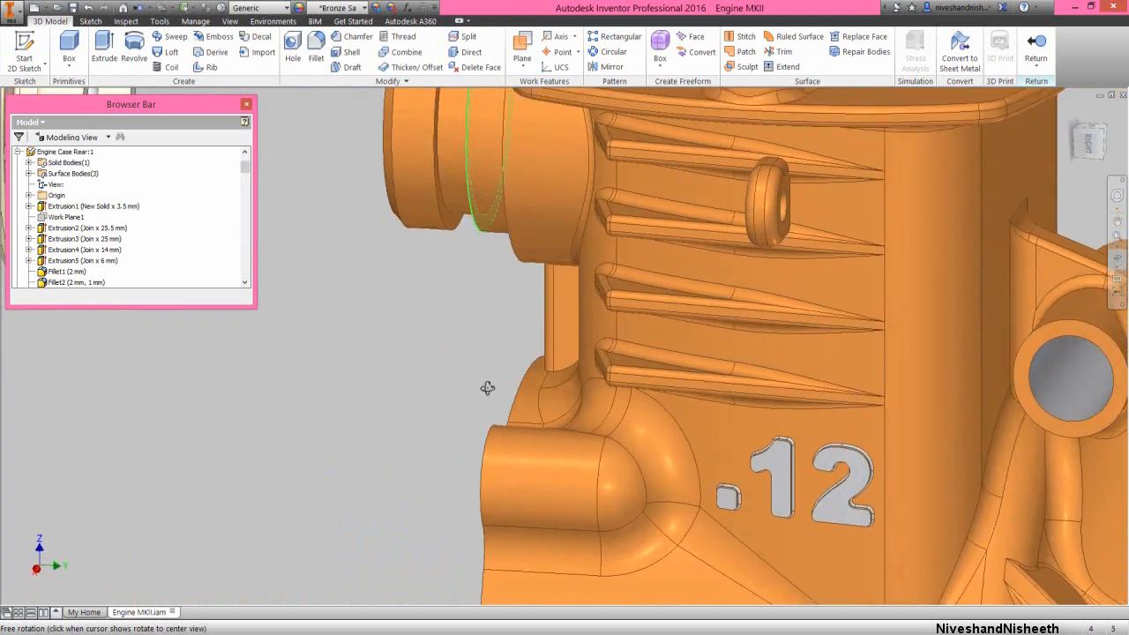
right_click(454, 220)
left_click(508, 220)
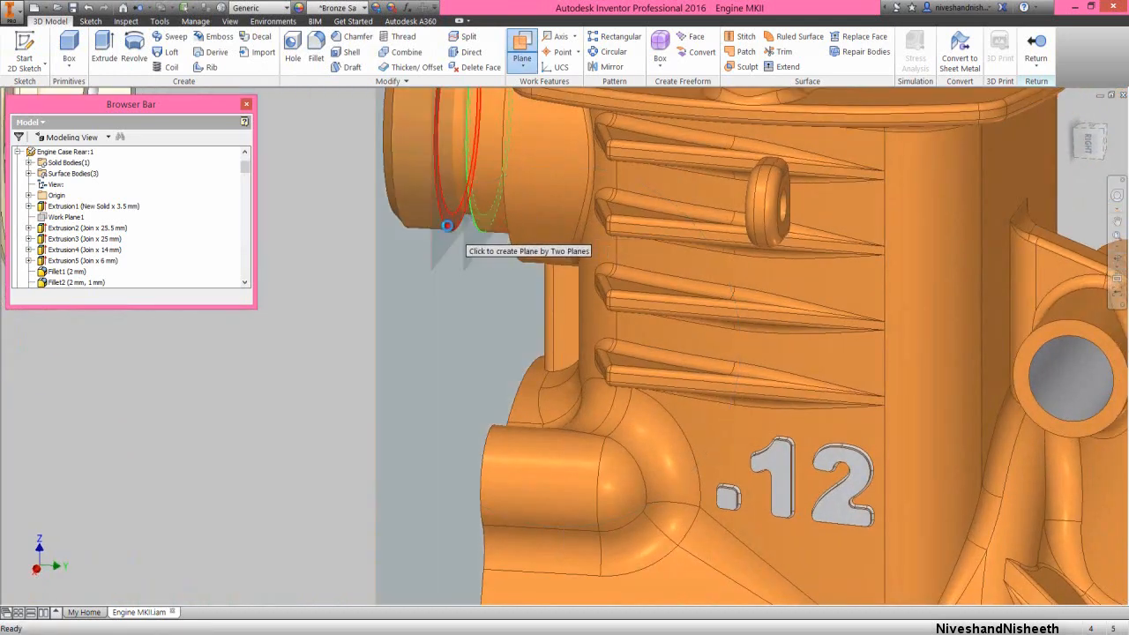
left_click(447, 226)
scroll(441, 367, "down", 3)
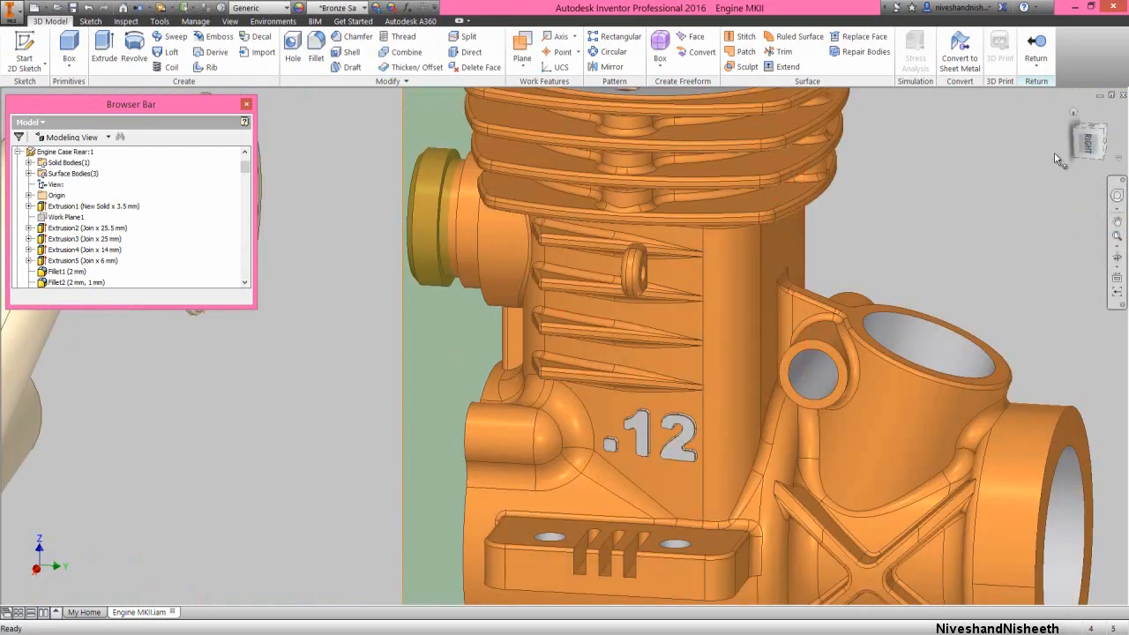
left_click(1089, 146)
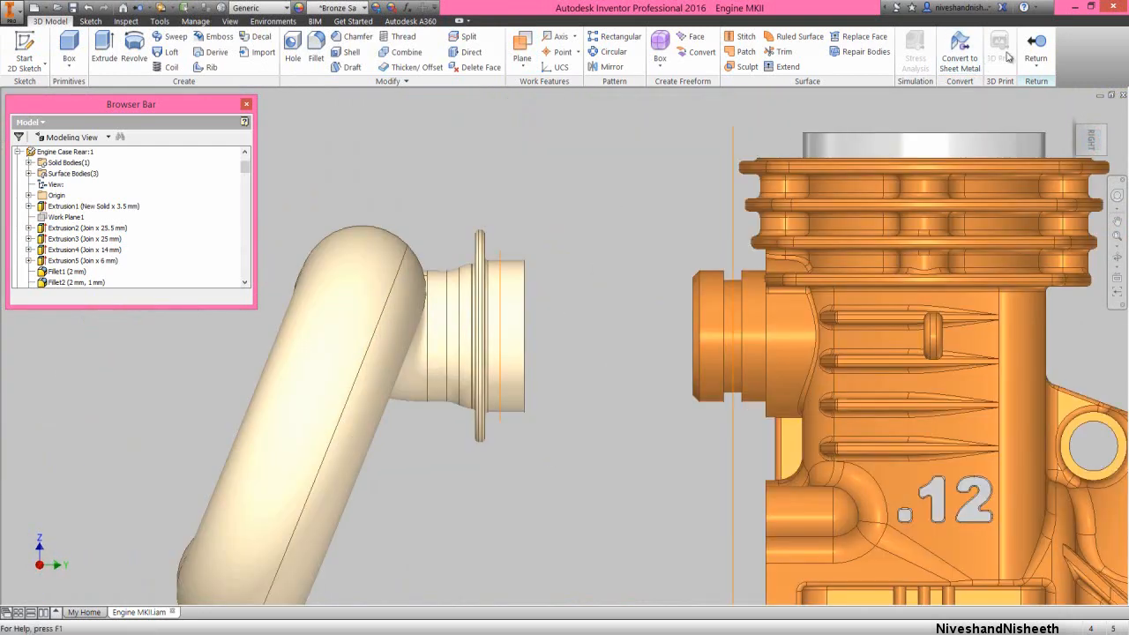
left_click(1036, 49)
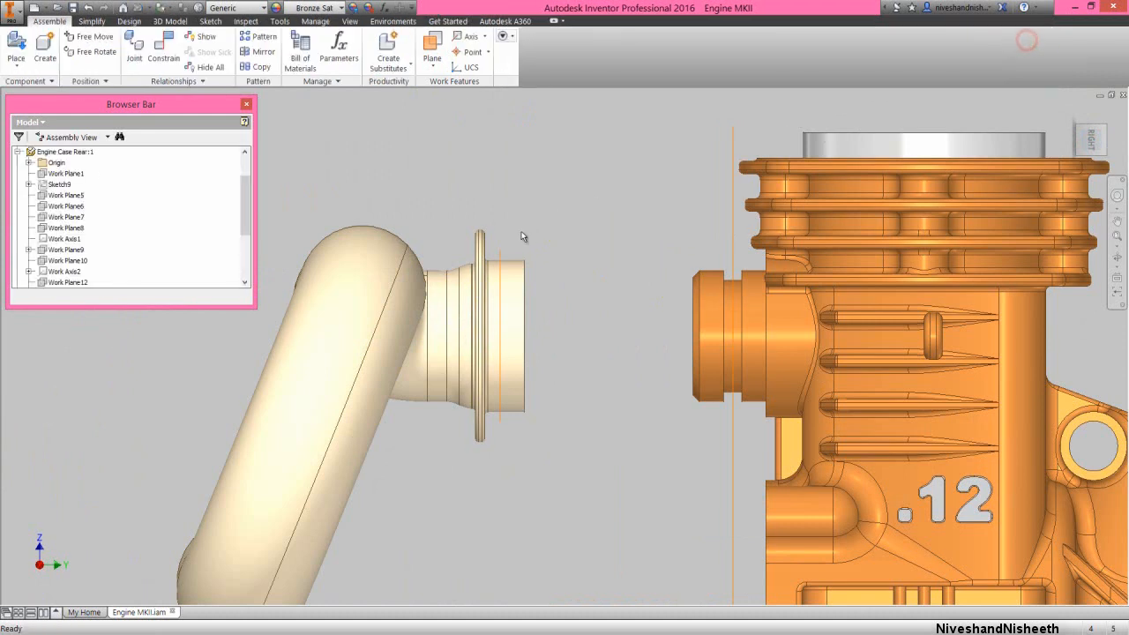
Mate the work plane at the manifold's flanged end to the exhaust port's groove work plane with a 0.000 mm offset
right_click(477, 181)
left_click(517, 156)
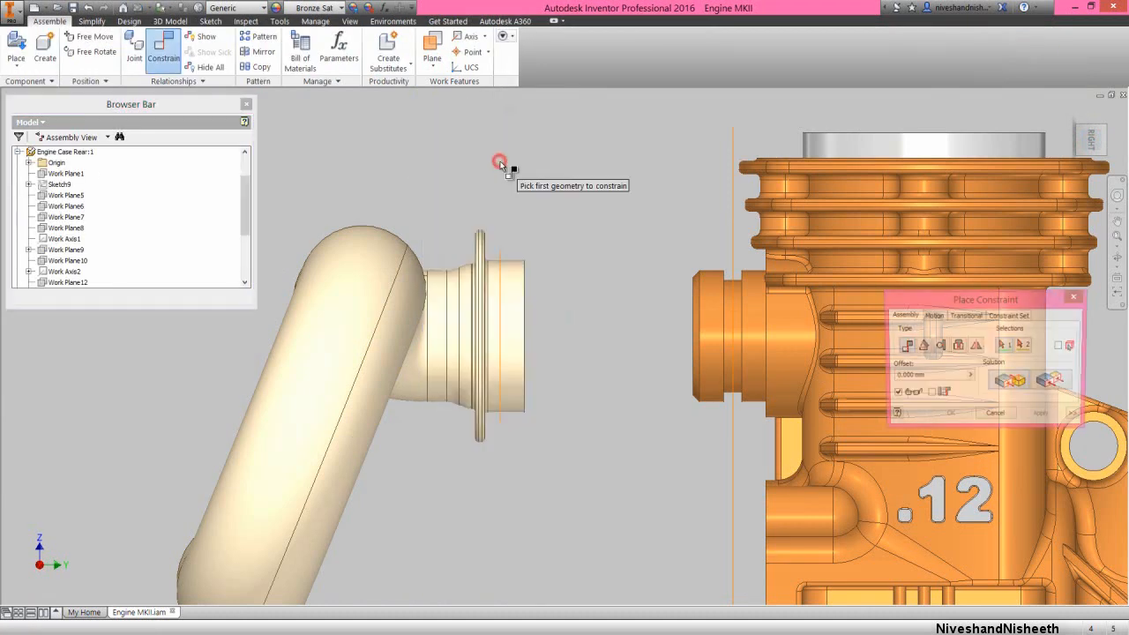
left_click(499, 253)
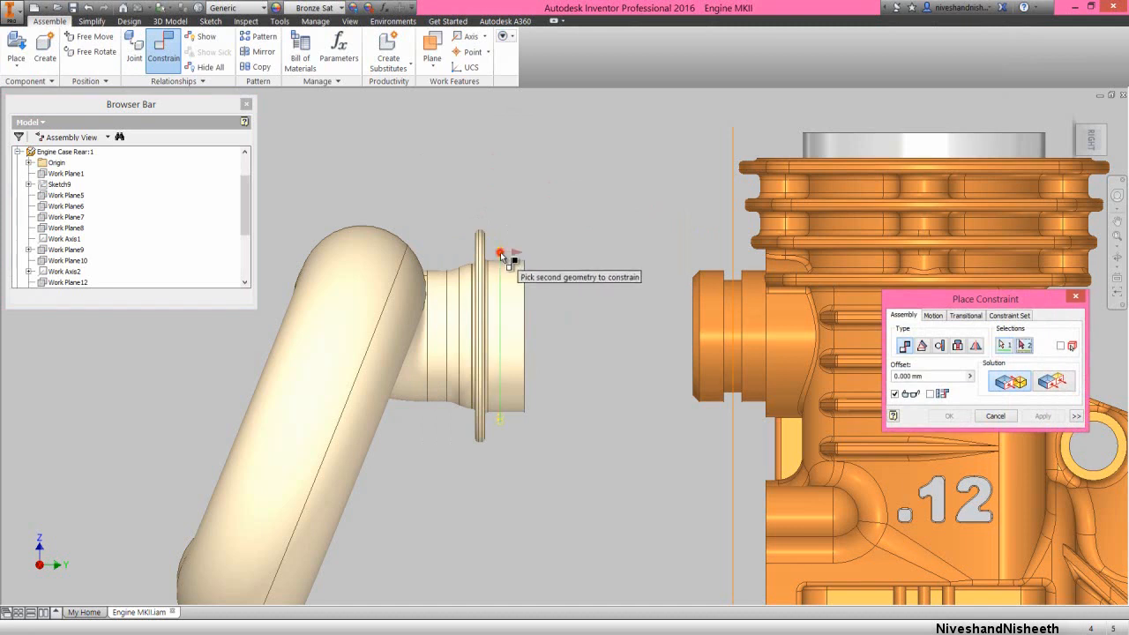
left_click(731, 231)
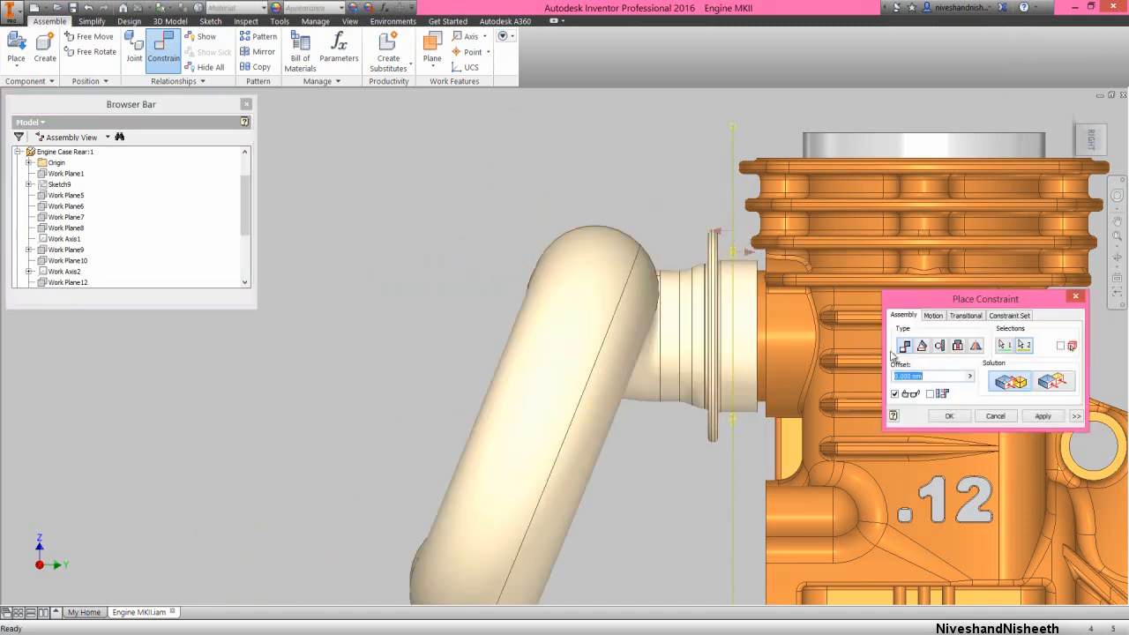
left_click(950, 414)
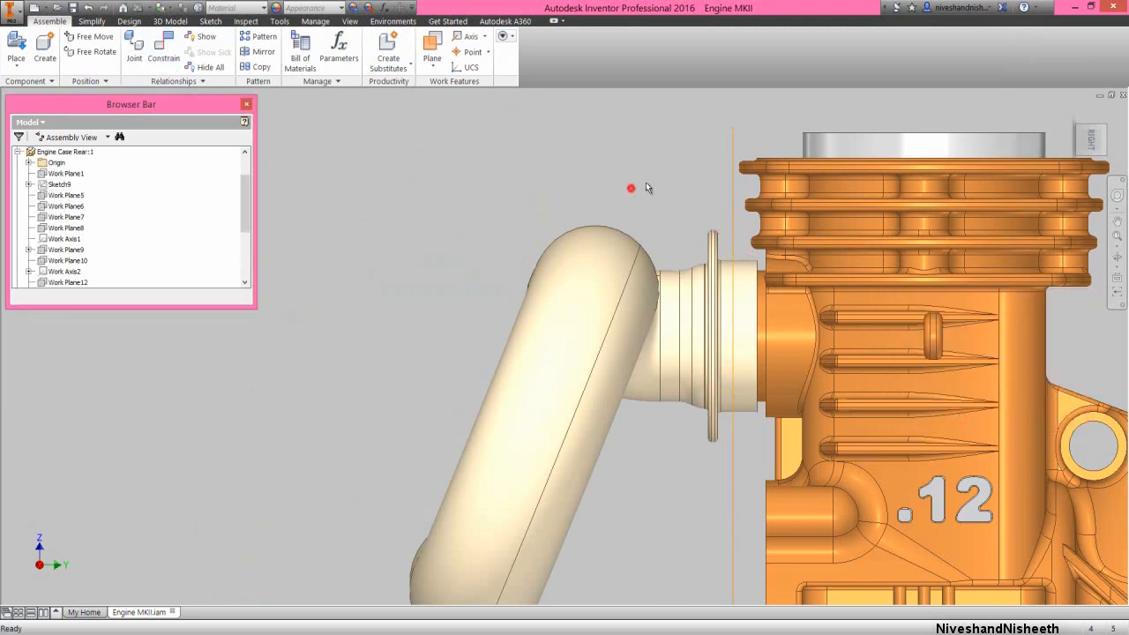
Collapse the whole model tree and save the assembly together with all its dependent files
left_click(1077, 127)
left_click(330, 194)
right_click(147, 225)
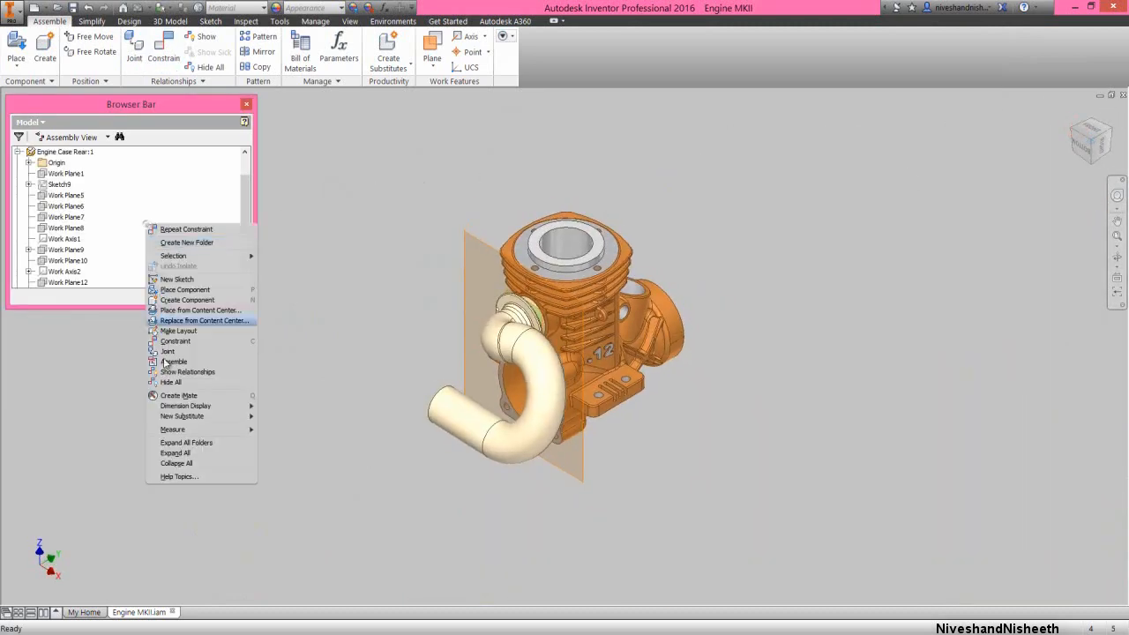
left_click(180, 463)
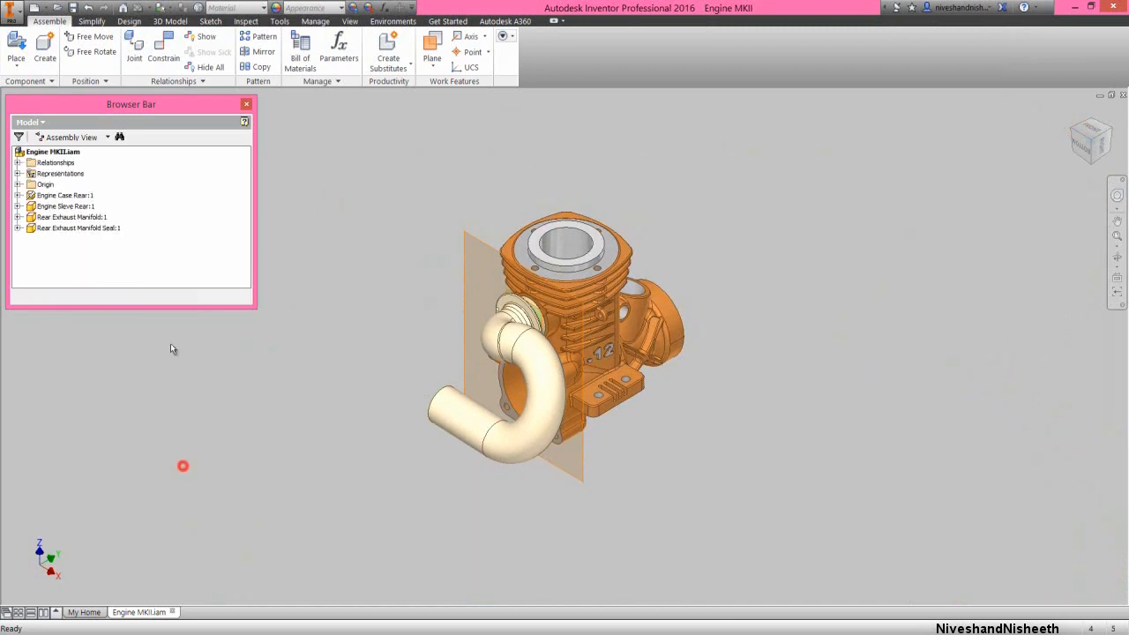
left_click(73, 8)
left_click(629, 394)
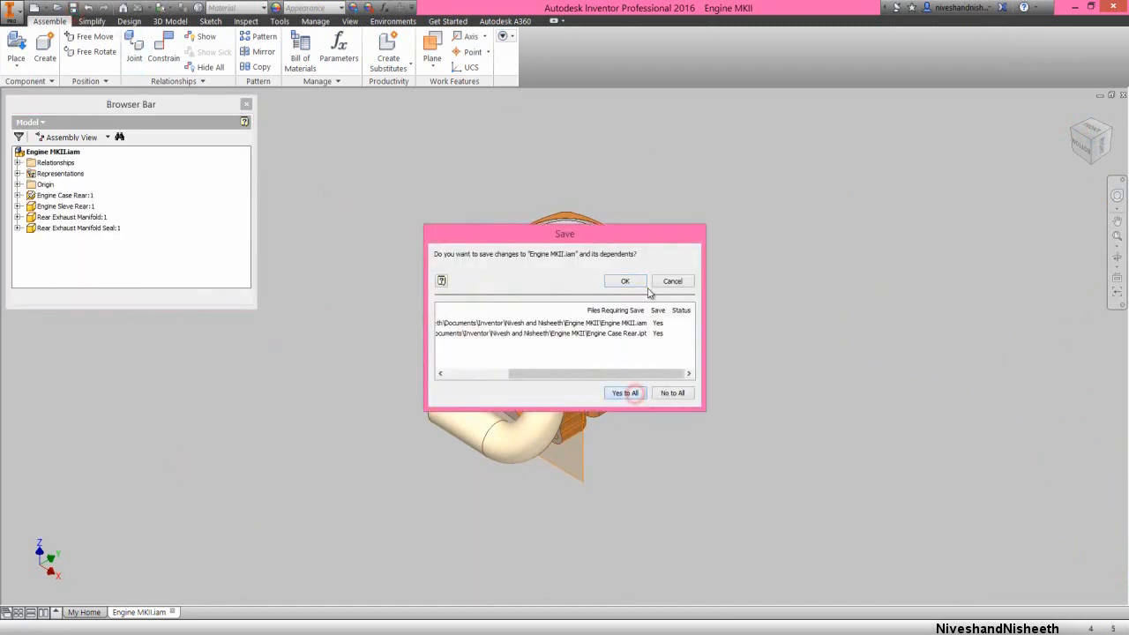
left_click(642, 283)
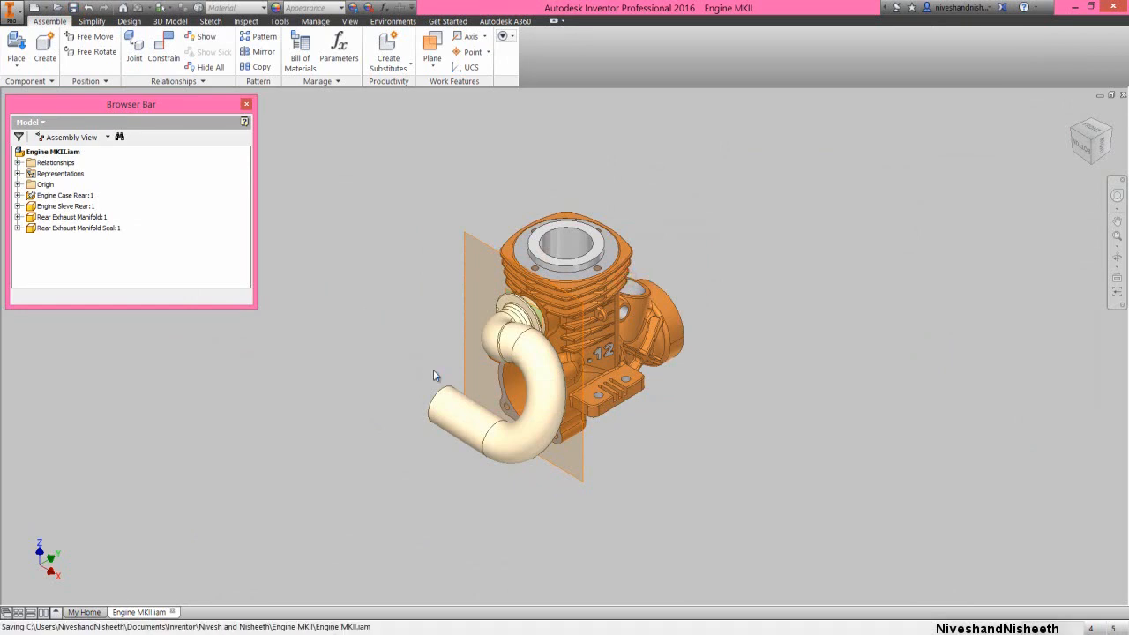
Constrain the manifold's straight outlet pipe to the assembly's YZ Plane with a Directed Angle of 0.00 deg, and collapse the model tree
scroll(433, 372, "up", 3)
left_click(434, 372)
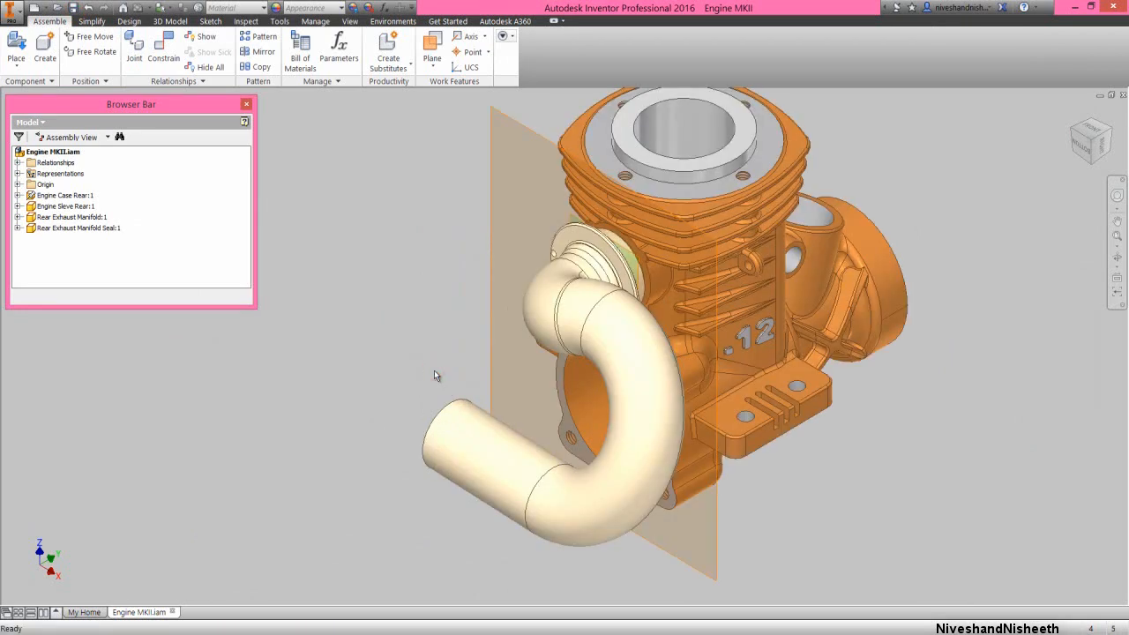
right_click(416, 281)
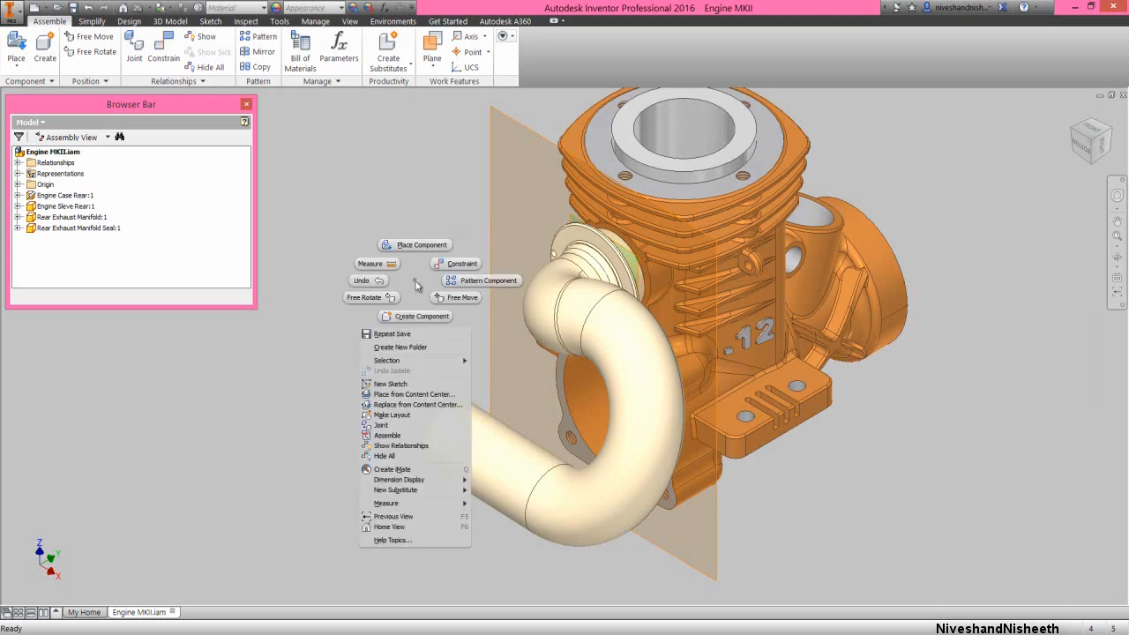
left_click(444, 266)
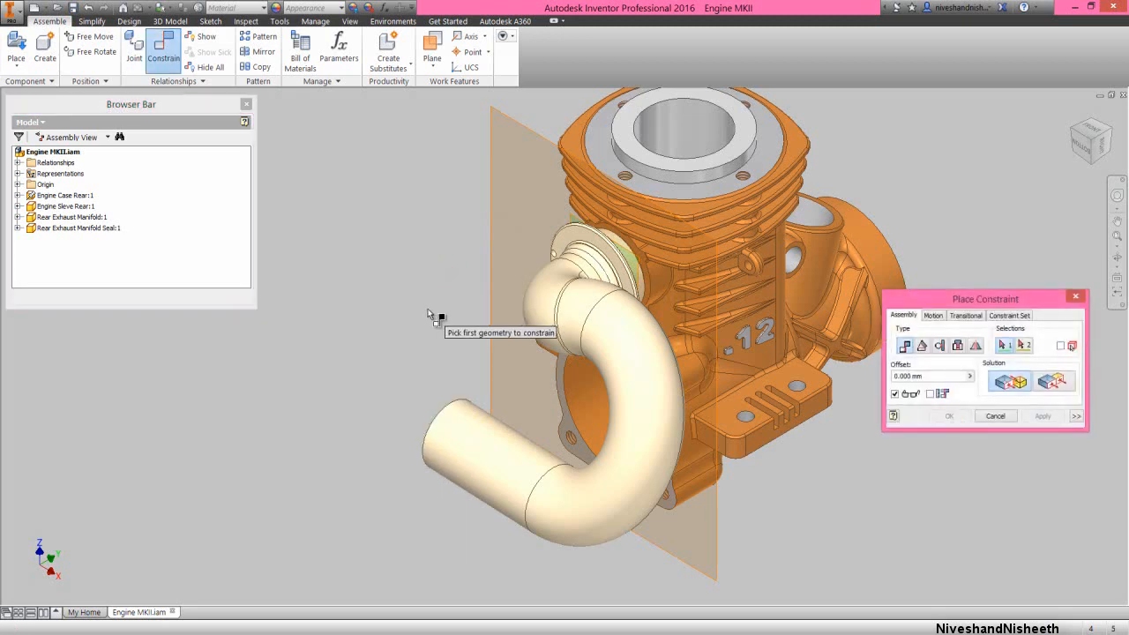
left_click(904, 294)
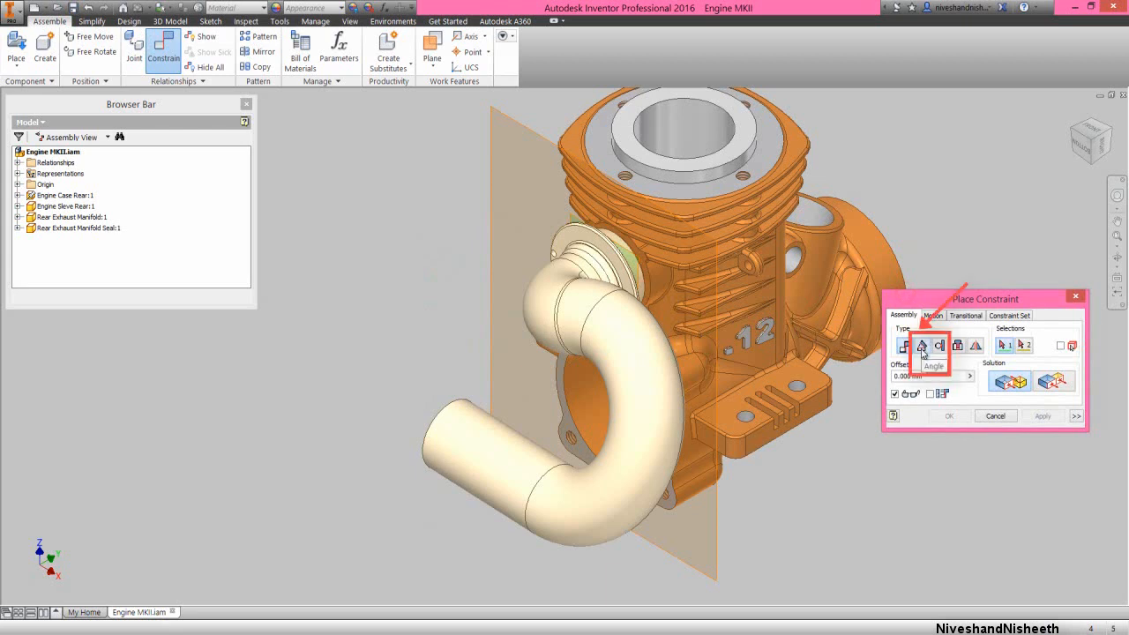
left_click(922, 345)
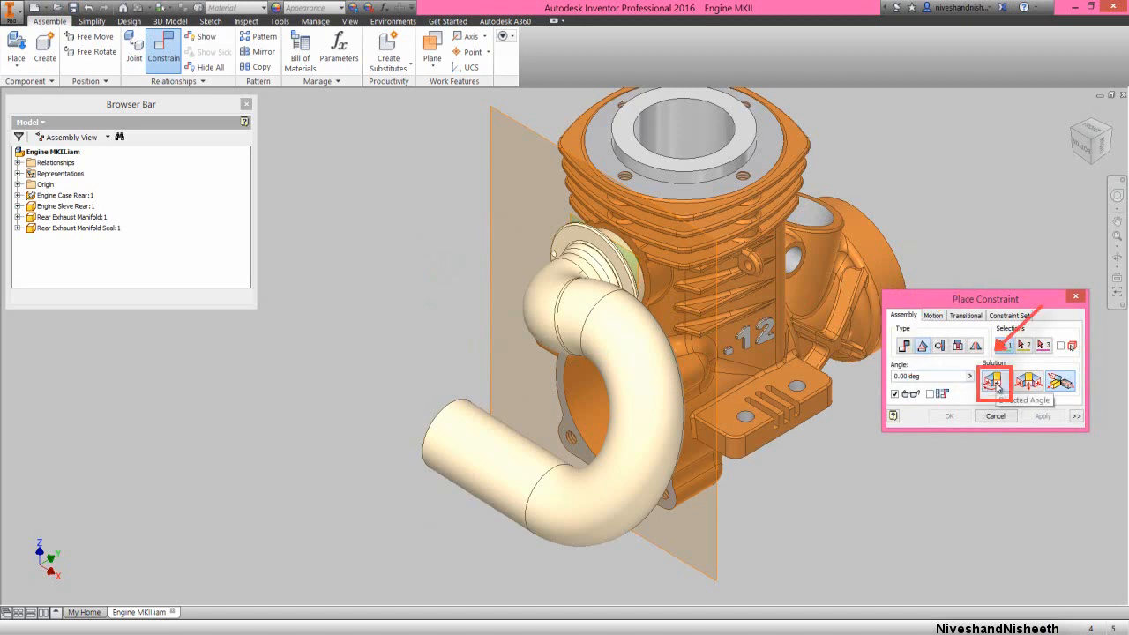
left_click(994, 382)
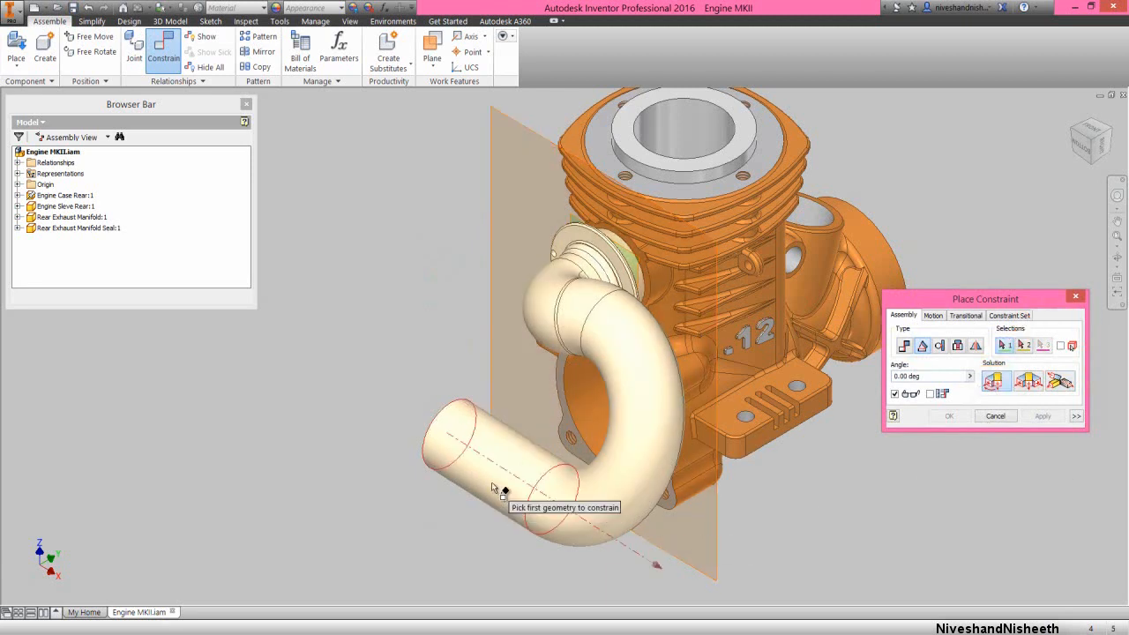
left_click(491, 484)
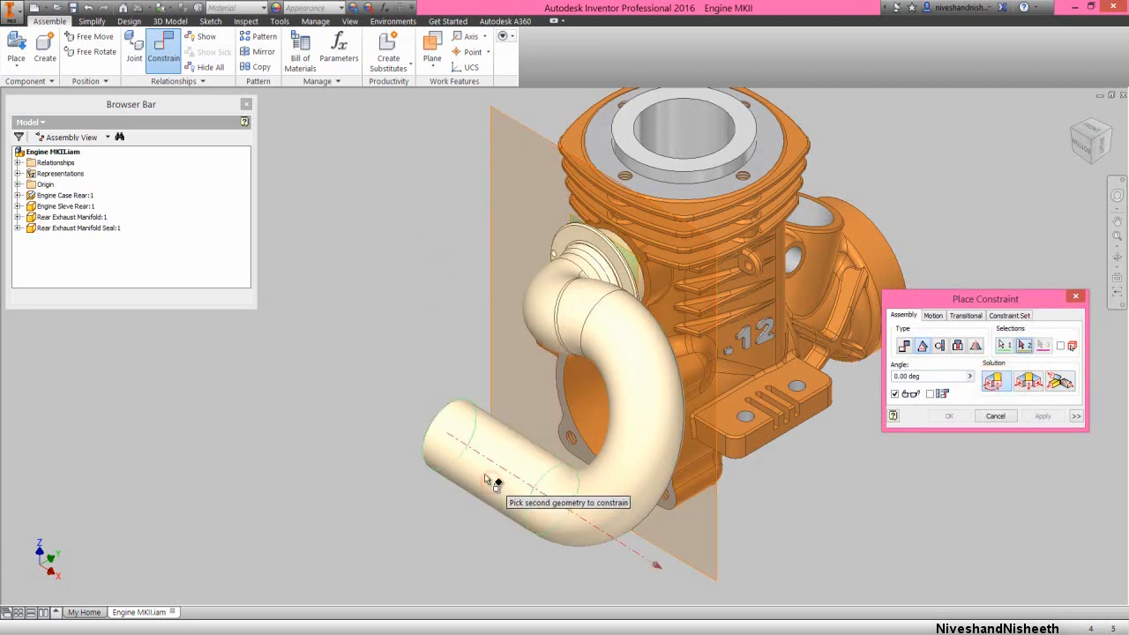
left_click(18, 184)
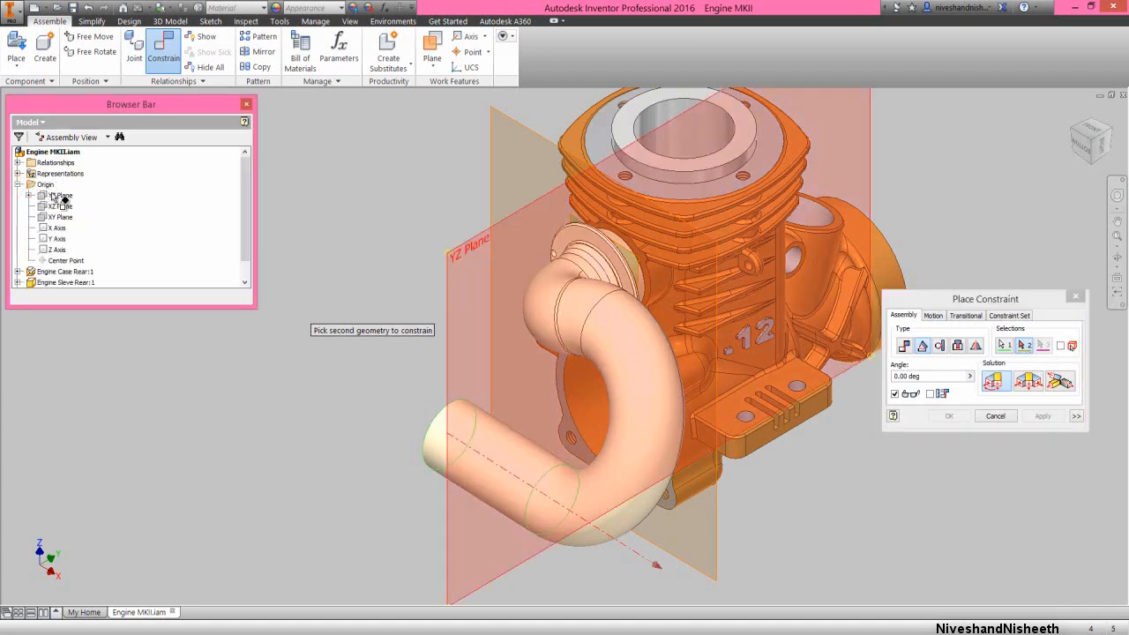
left_click(53, 196)
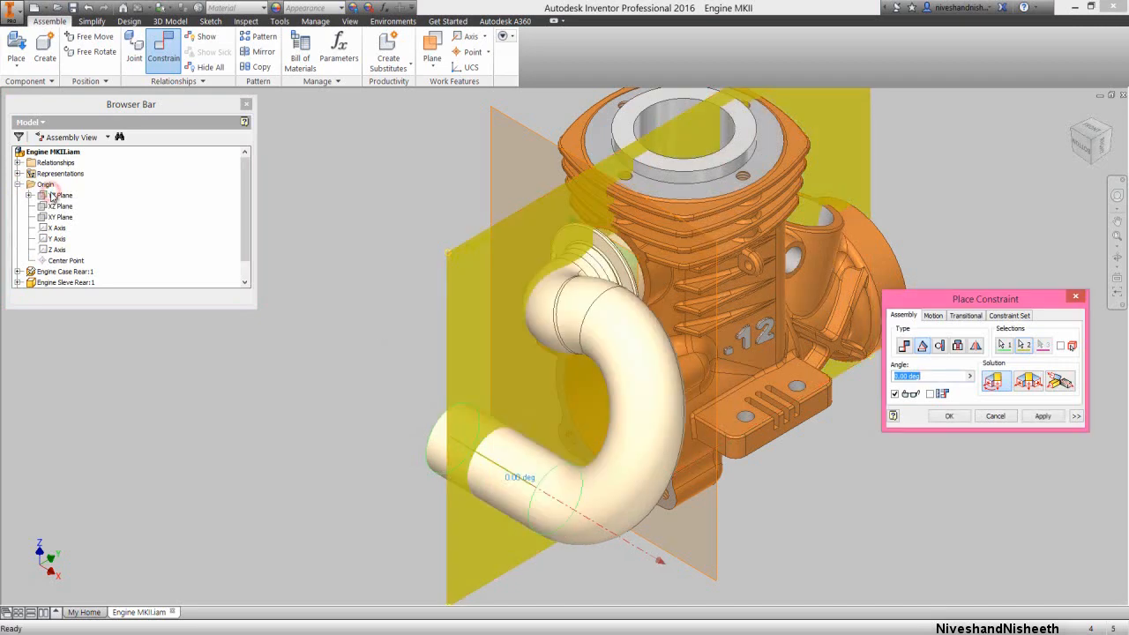
left_click(948, 416)
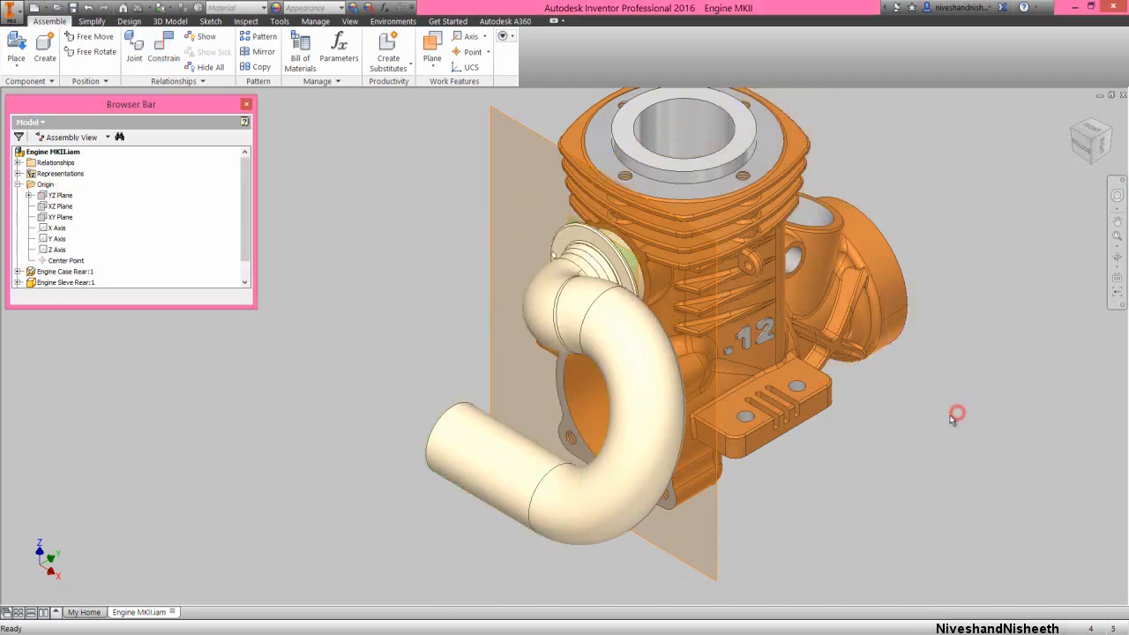
right_click(107, 236)
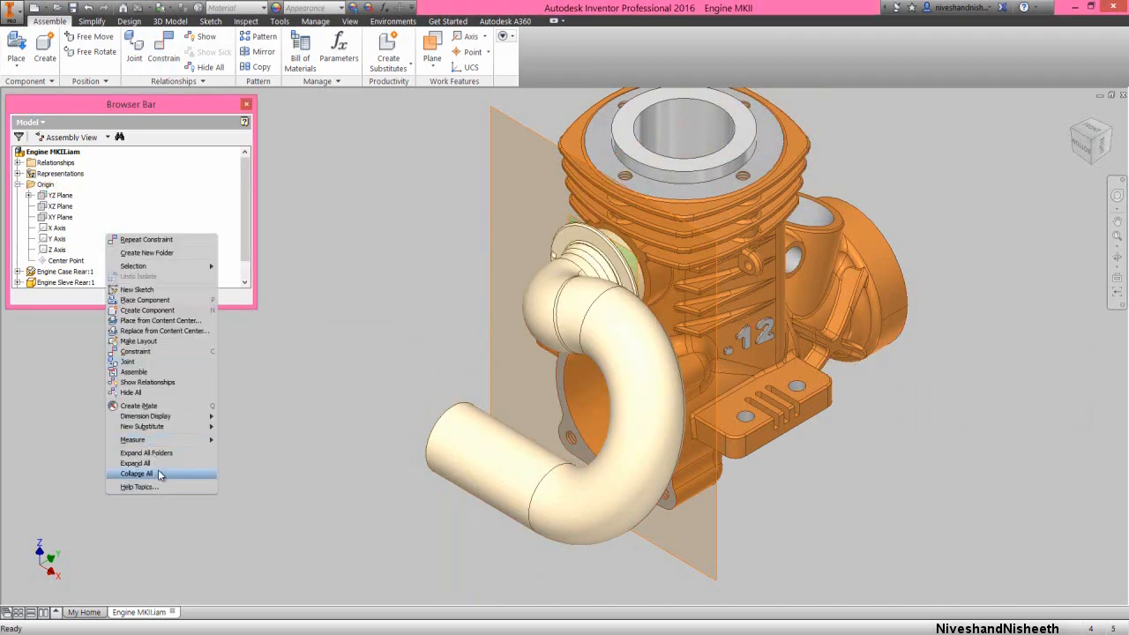
left_click(157, 473)
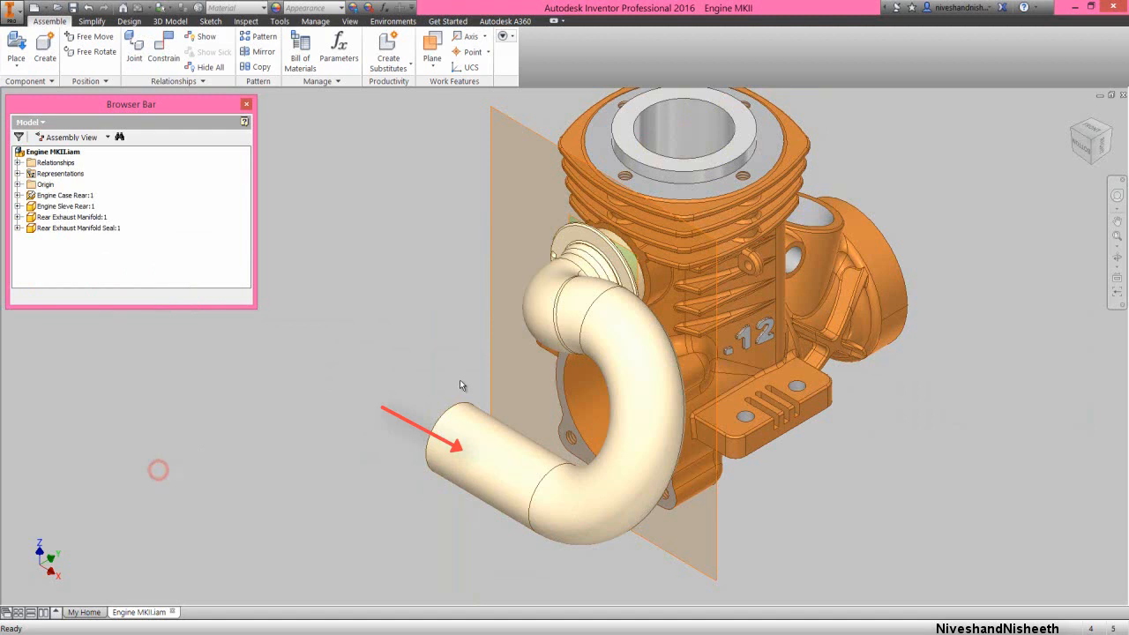
Edit the exhaust manifold in place, hide the work plane at its flanged end, and return to the assembly
double_click(564, 303)
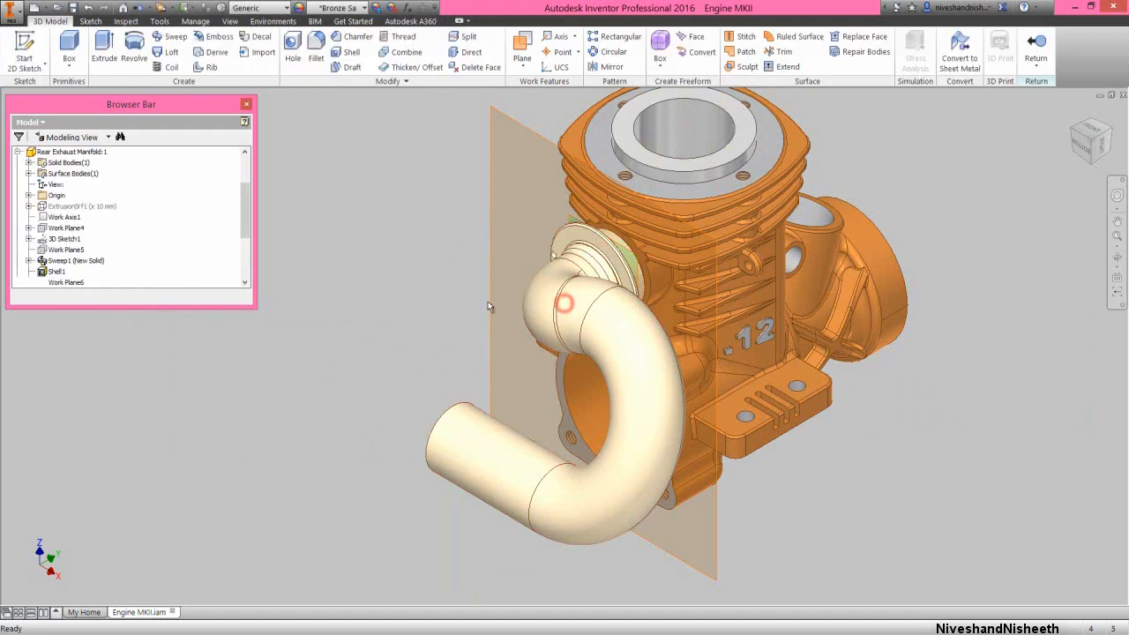
scroll(176, 256, "down", 3)
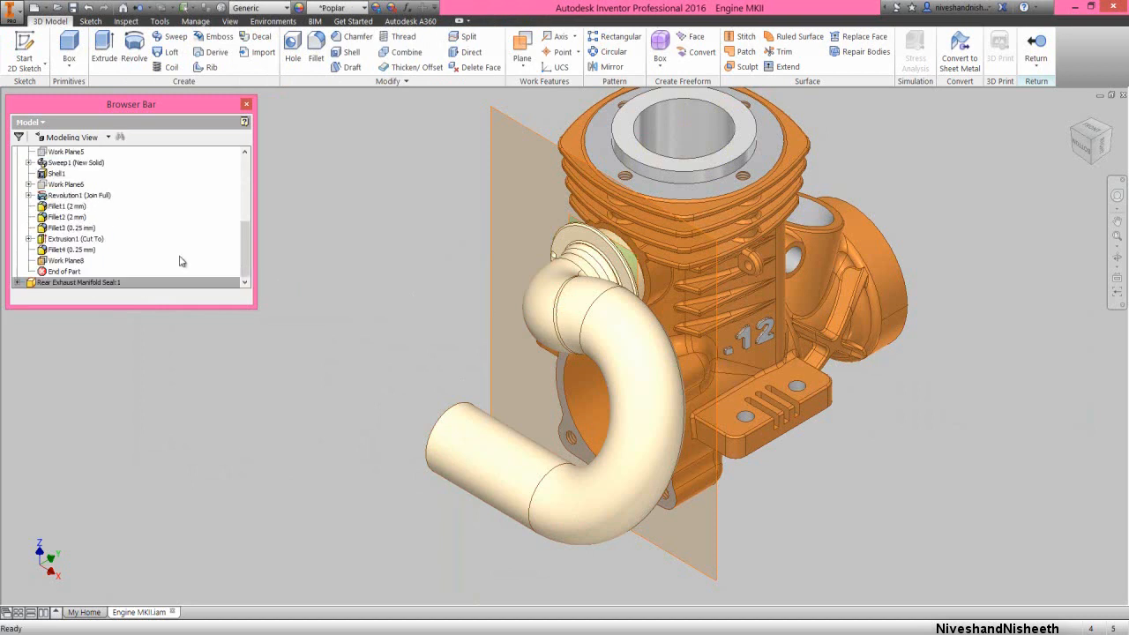
right_click(72, 264)
left_click(98, 362)
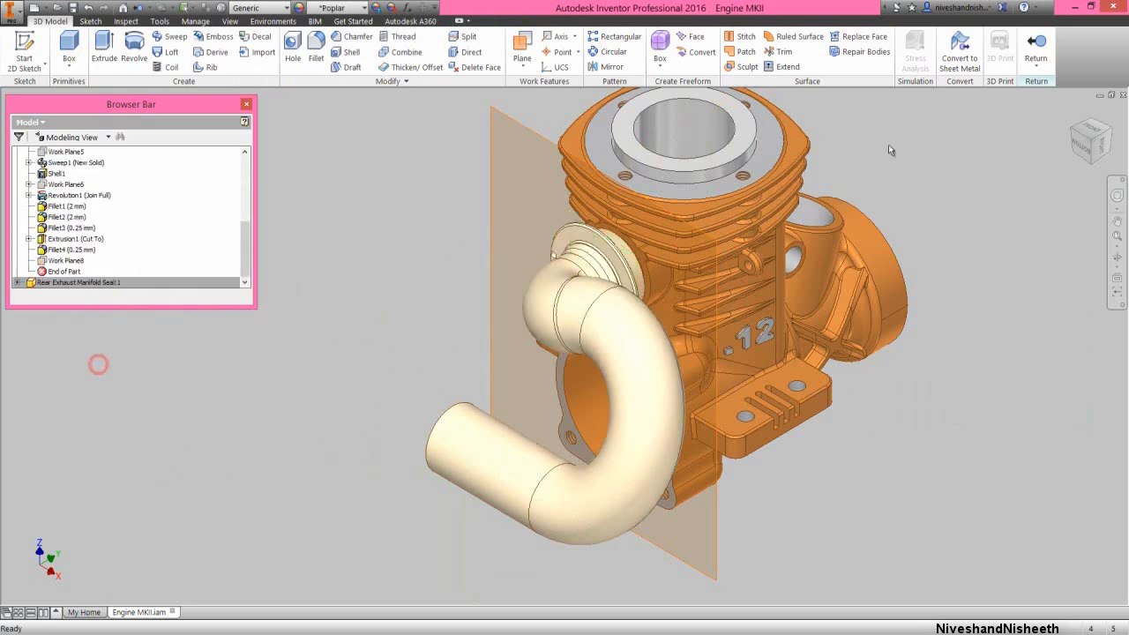
left_click(1036, 46)
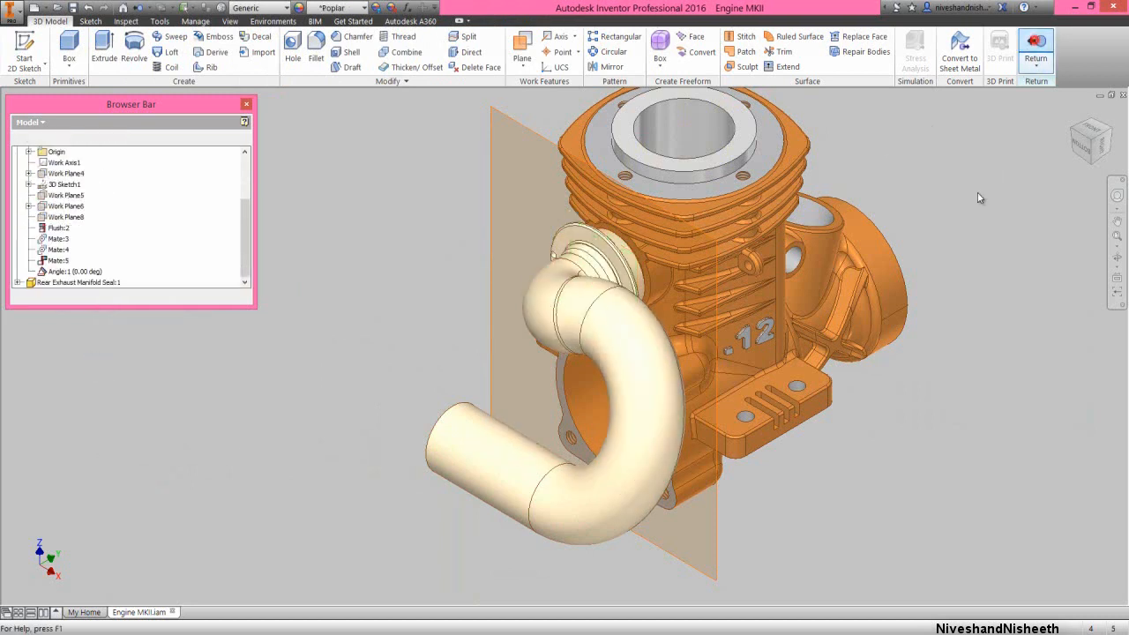
Edit the rear engine case in place, hide Work Plane15, collapse the whole model tree, and return to the assembly
double_click(773, 256)
scroll(161, 246, "down", 5)
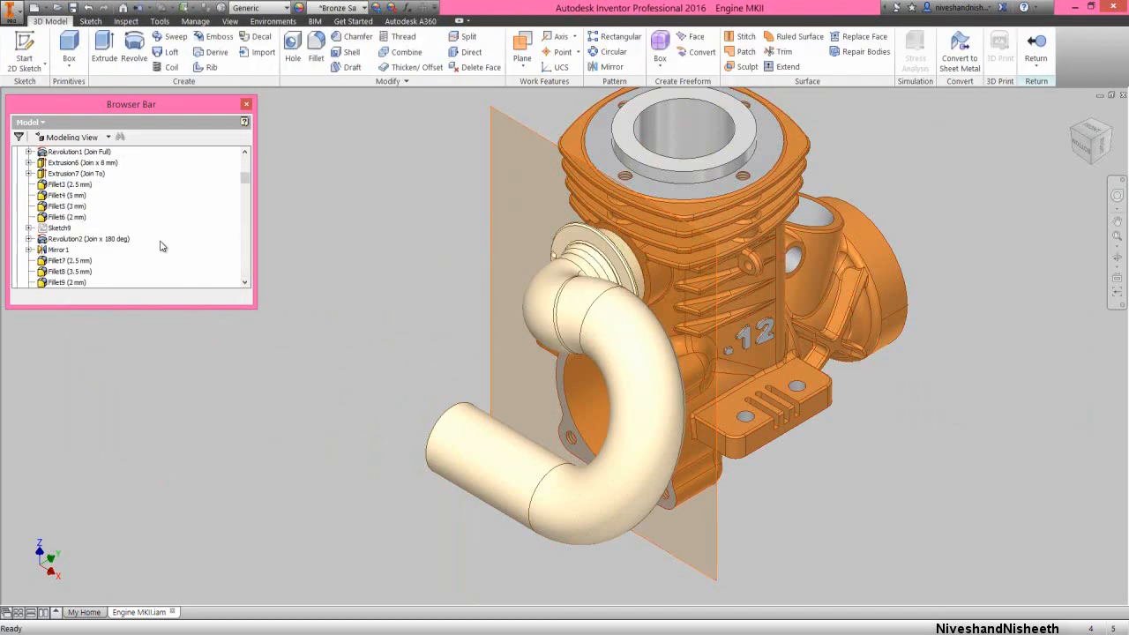
scroll(163, 245, "down", 12)
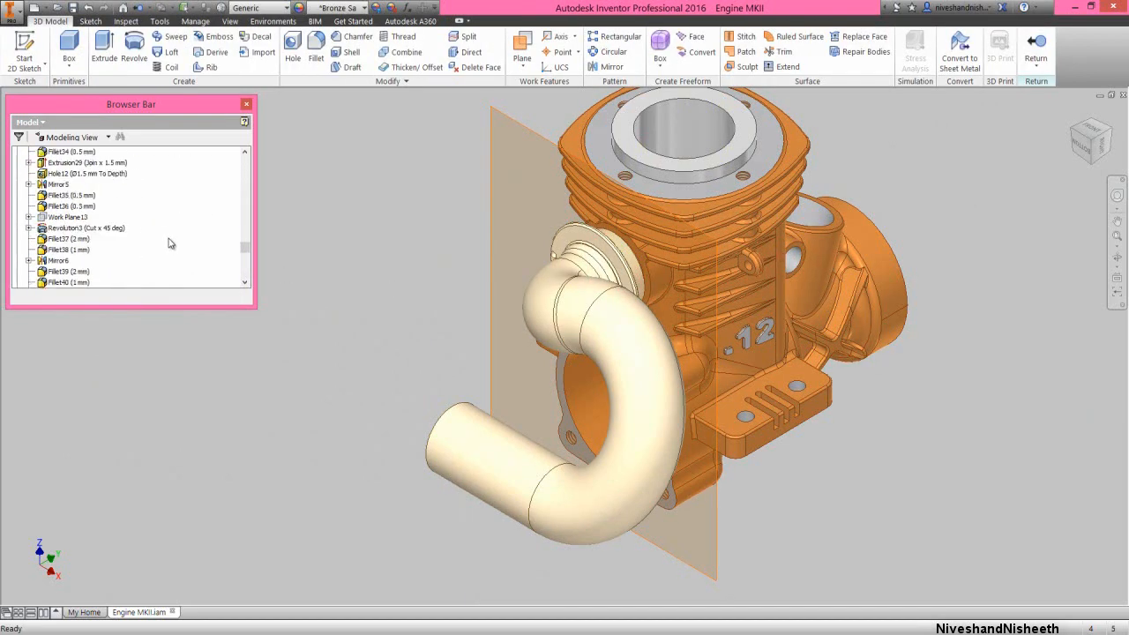
scroll(170, 244, "down", 5)
right_click(84, 195)
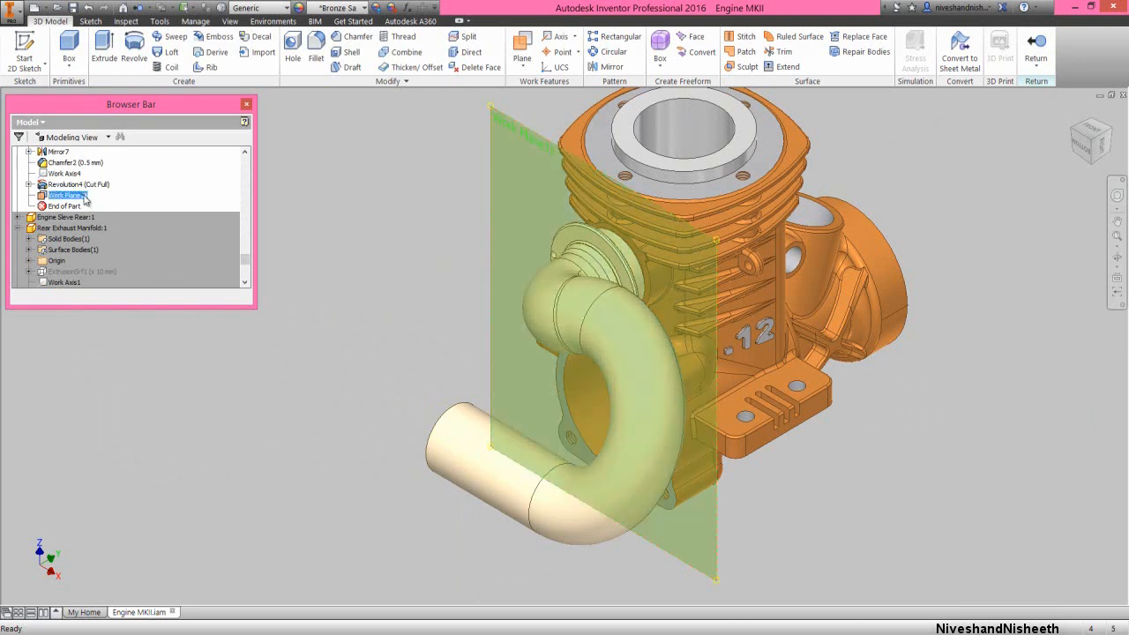
left_click(108, 287)
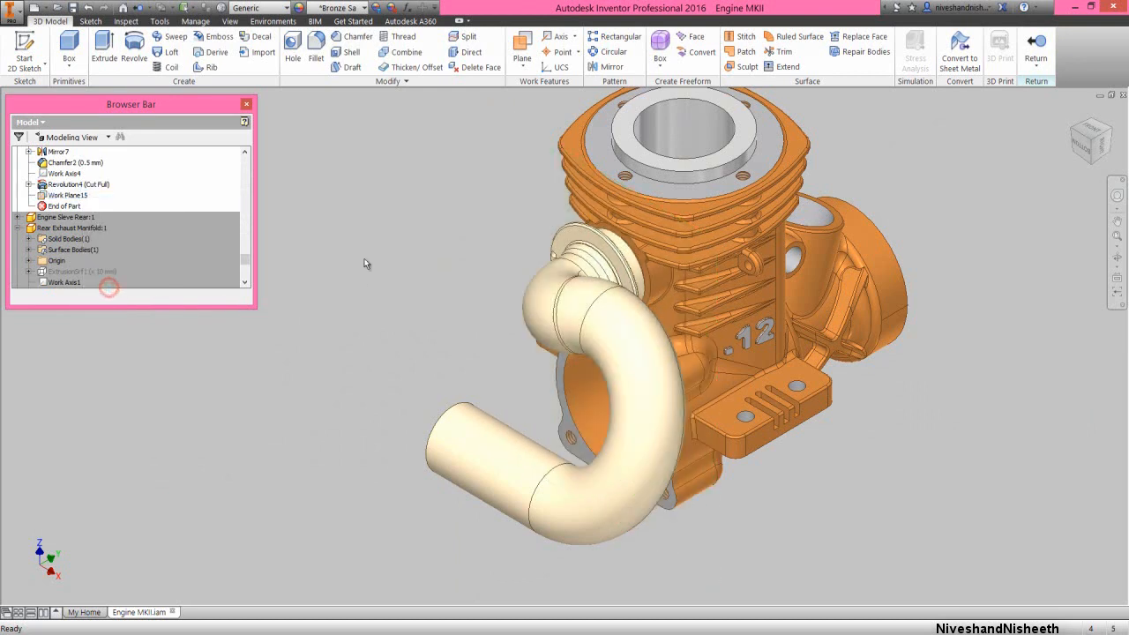
right_click(209, 162)
left_click(234, 274)
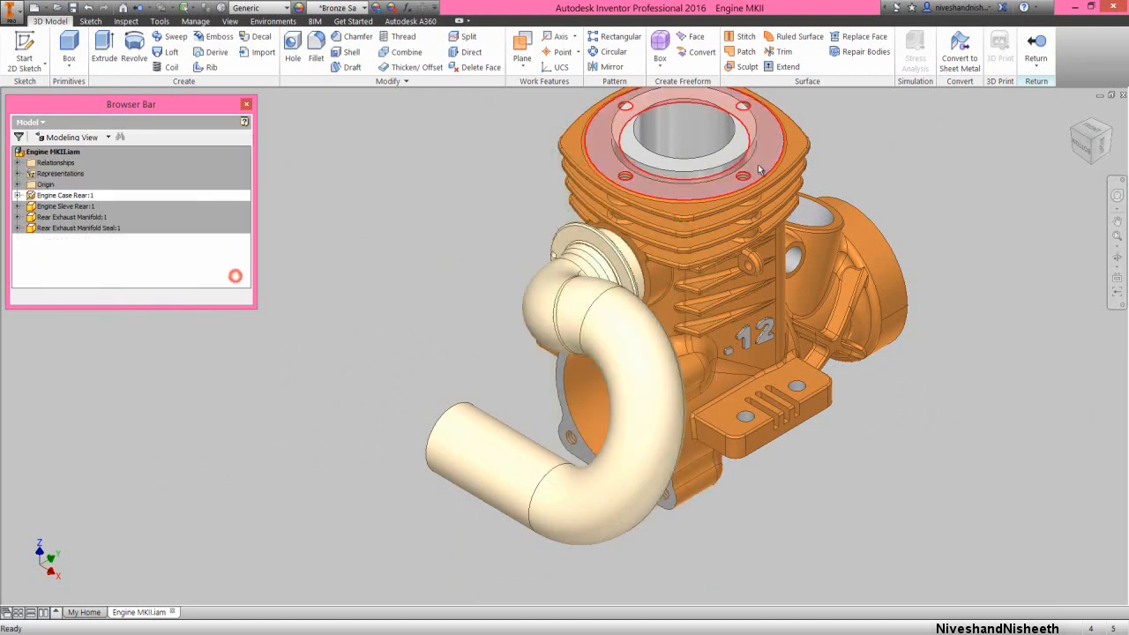
left_click(1025, 55)
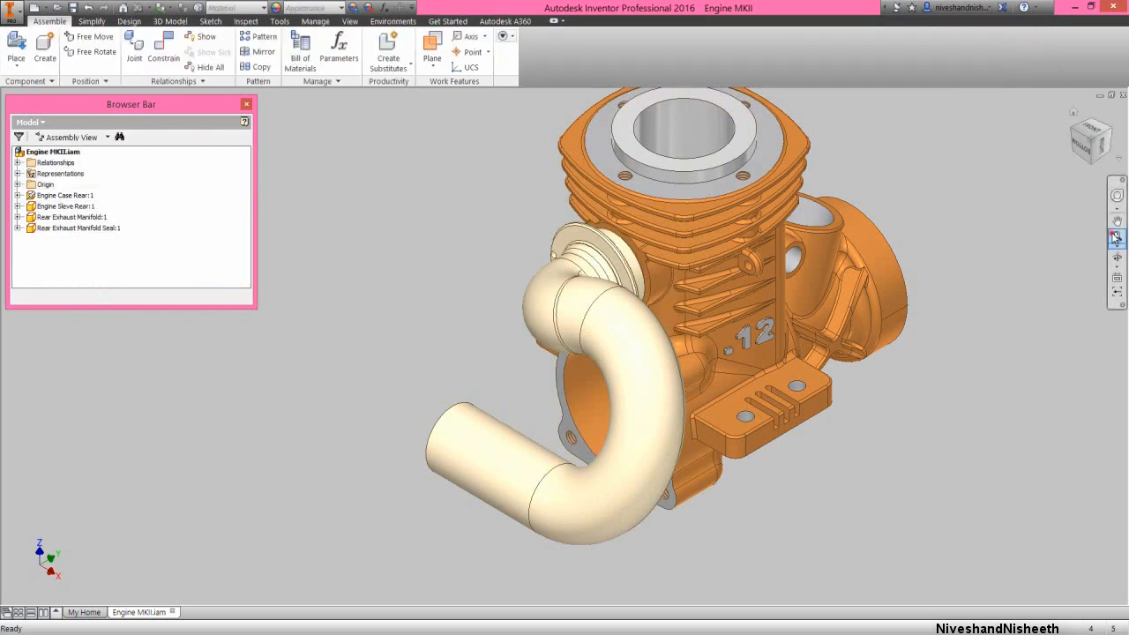
Place one Extension Spring 3.873 component in open space beside the engine case's mounting foot
left_click(1116, 235)
left_click(357, 269)
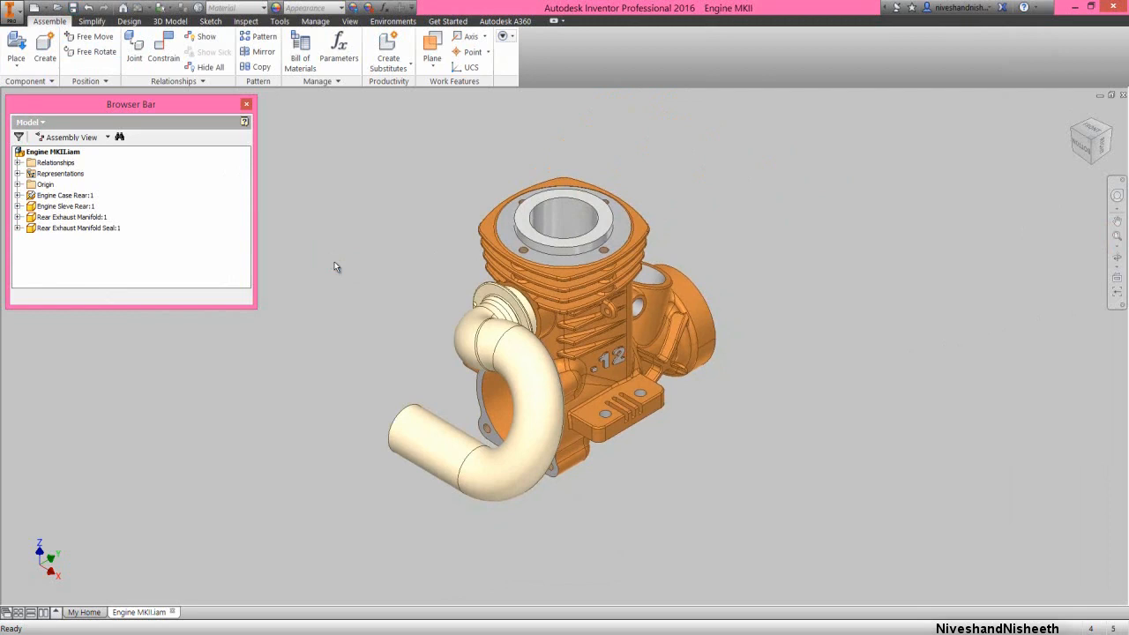
left_click(350, 226)
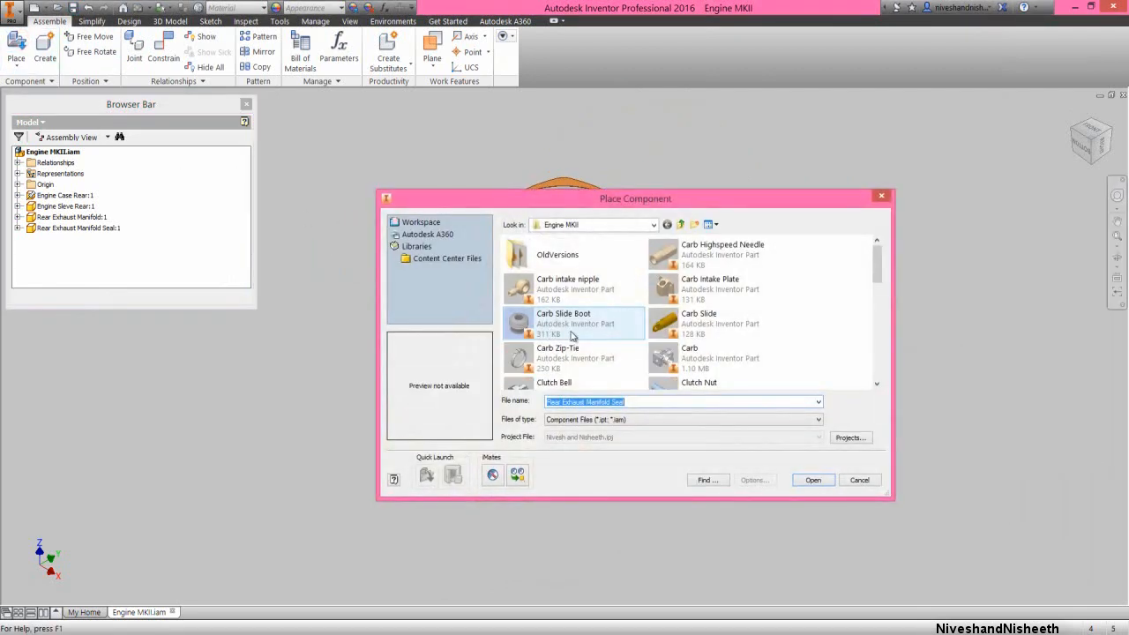
left_click(581, 327)
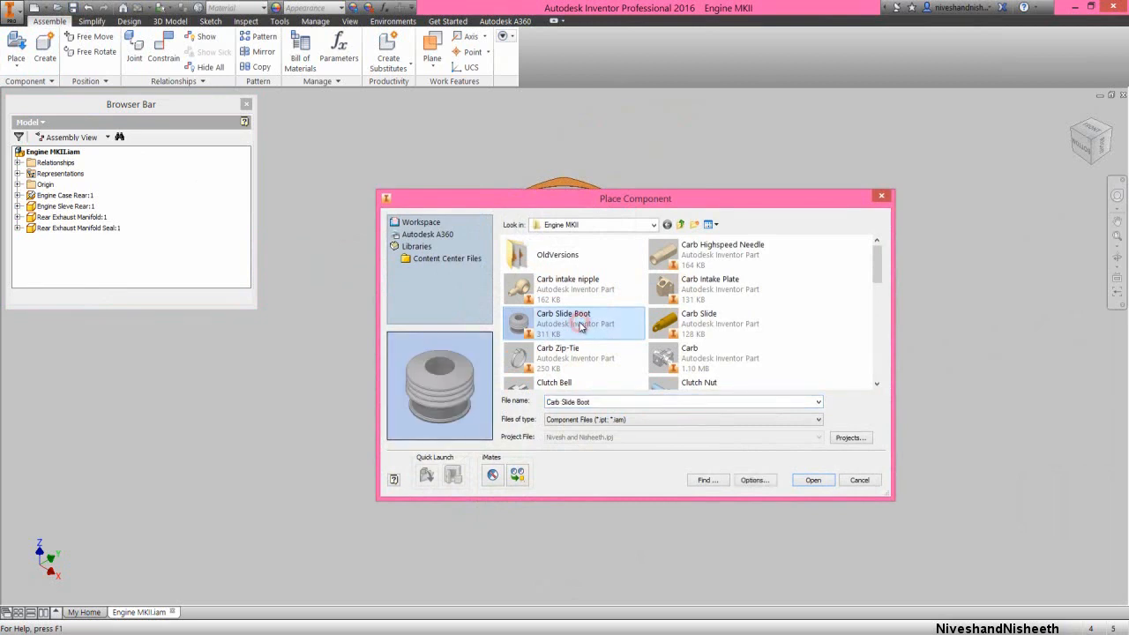
key("e")
key("e")
key("e")
key("e")
key("e")
key("e")
key("e")
key("e")
key("e")
key("e")
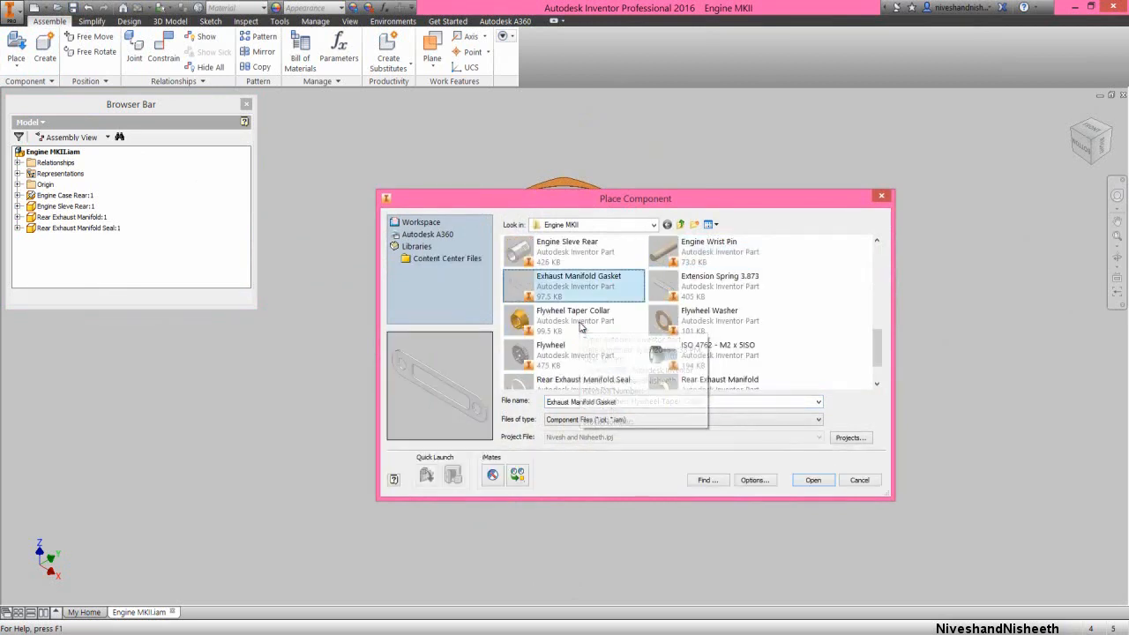
key("e")
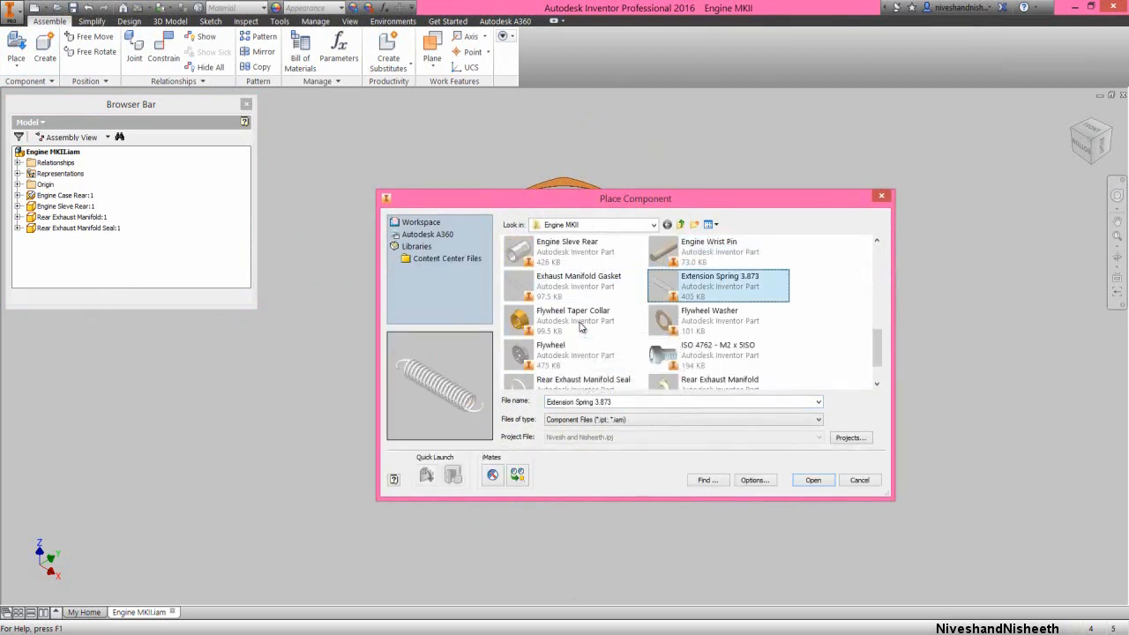
double_click(755, 283)
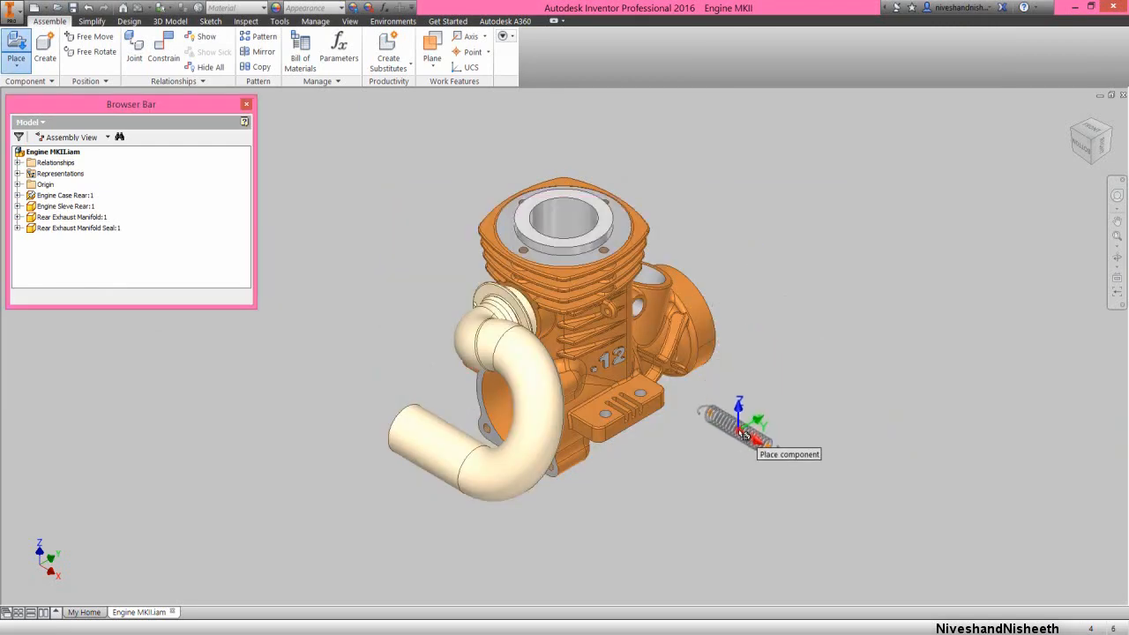
left_click(743, 434)
right_click(676, 447)
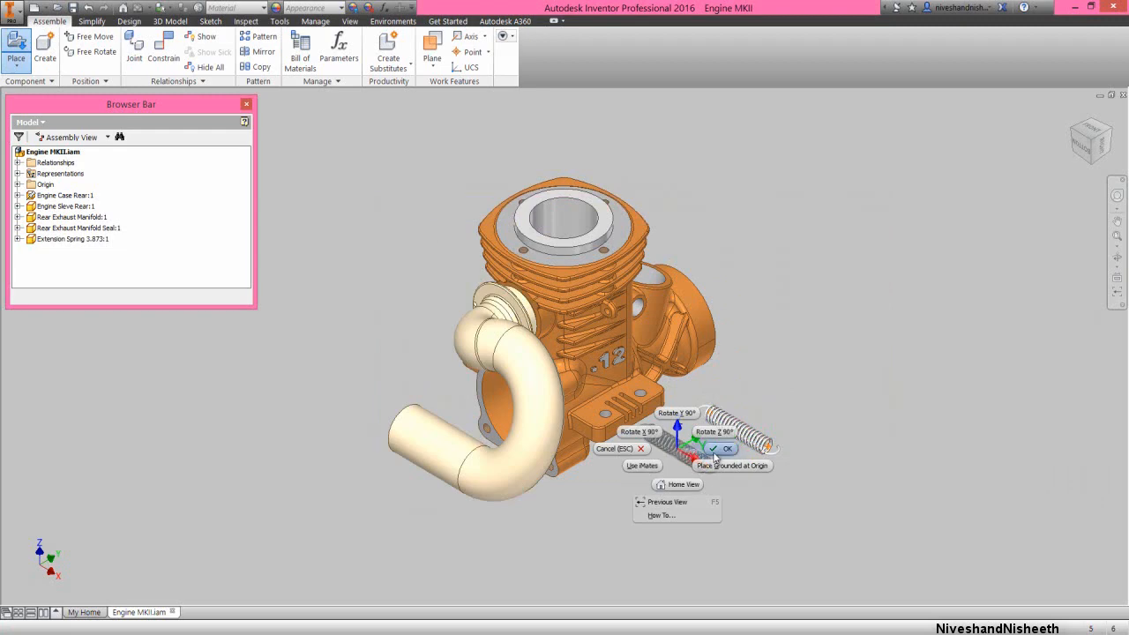
left_click(717, 449)
Free-rotate the extension spring about the vertical axis in the right view so that it lies lengthwise along the Y direction
scroll(585, 378, "down", 4)
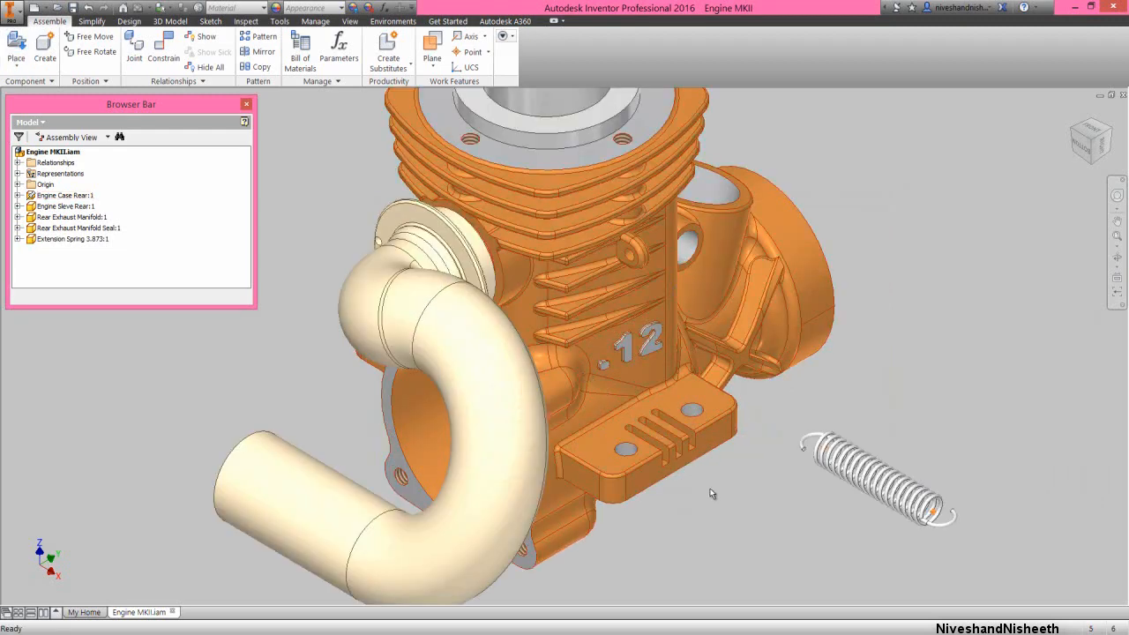
left_click(1101, 148)
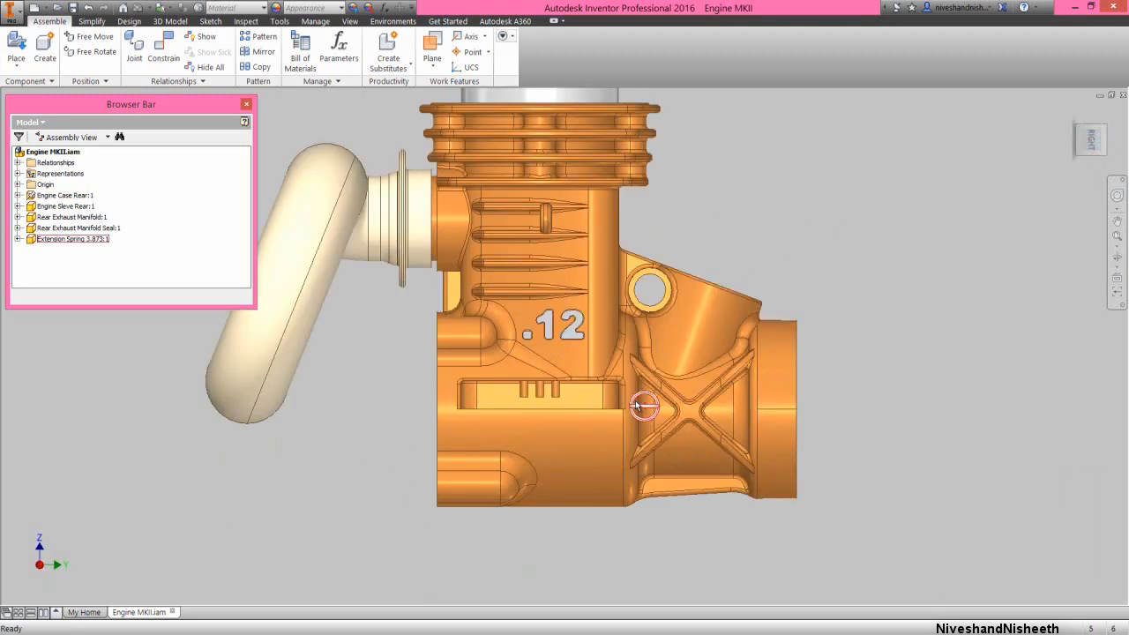
scroll(636, 405, "down", 3)
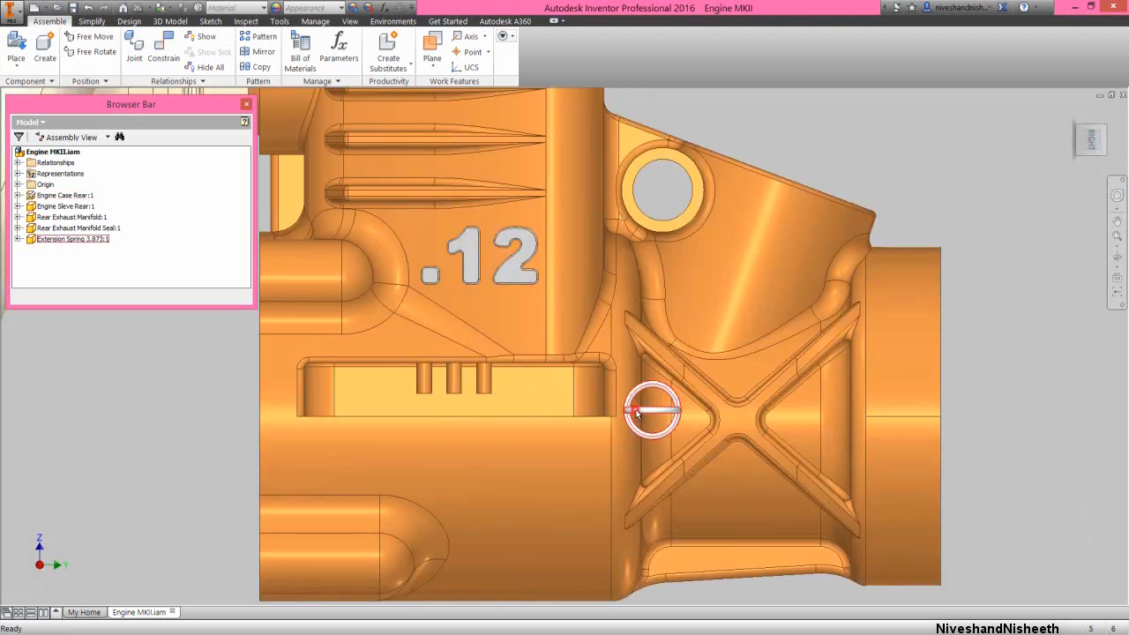
left_click(636, 412)
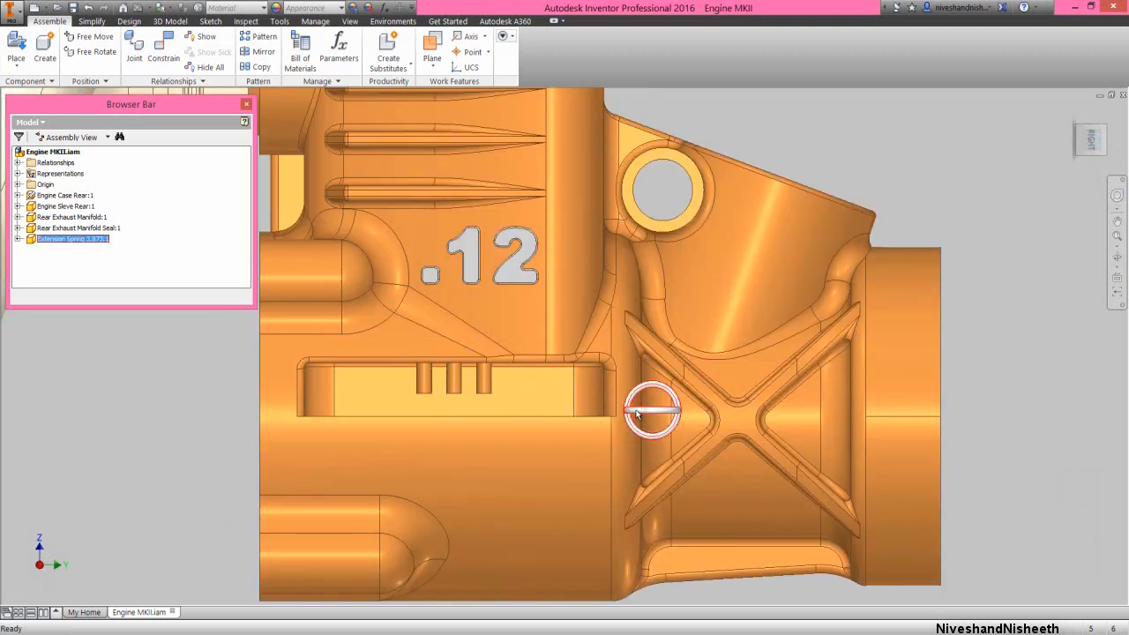
left_click(96, 52)
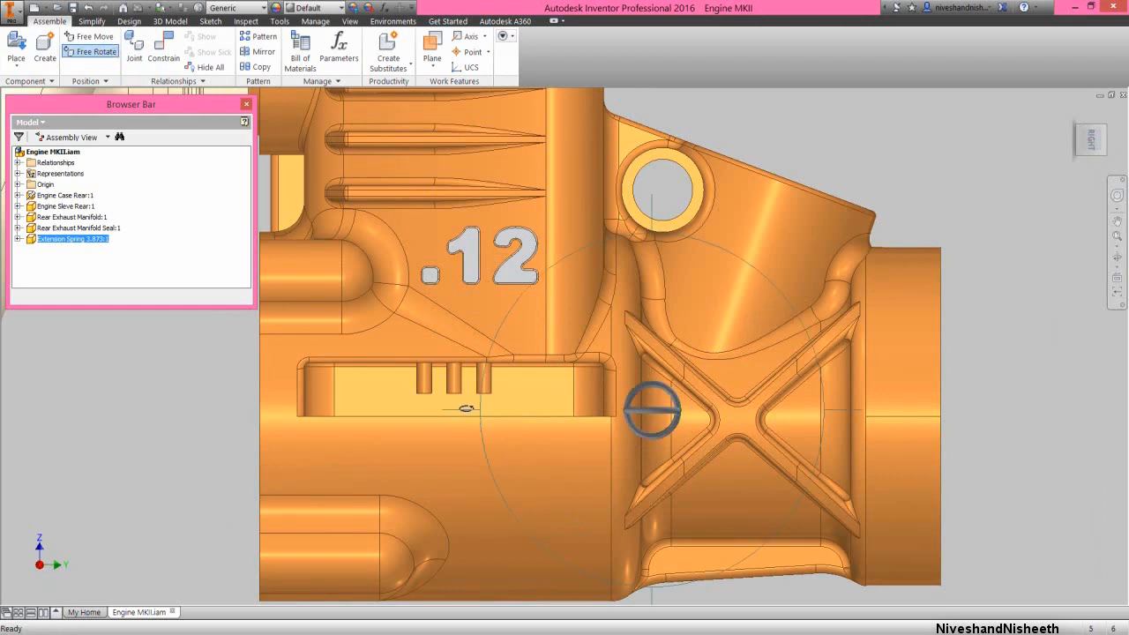
left_click_drag(468, 408, 518, 413)
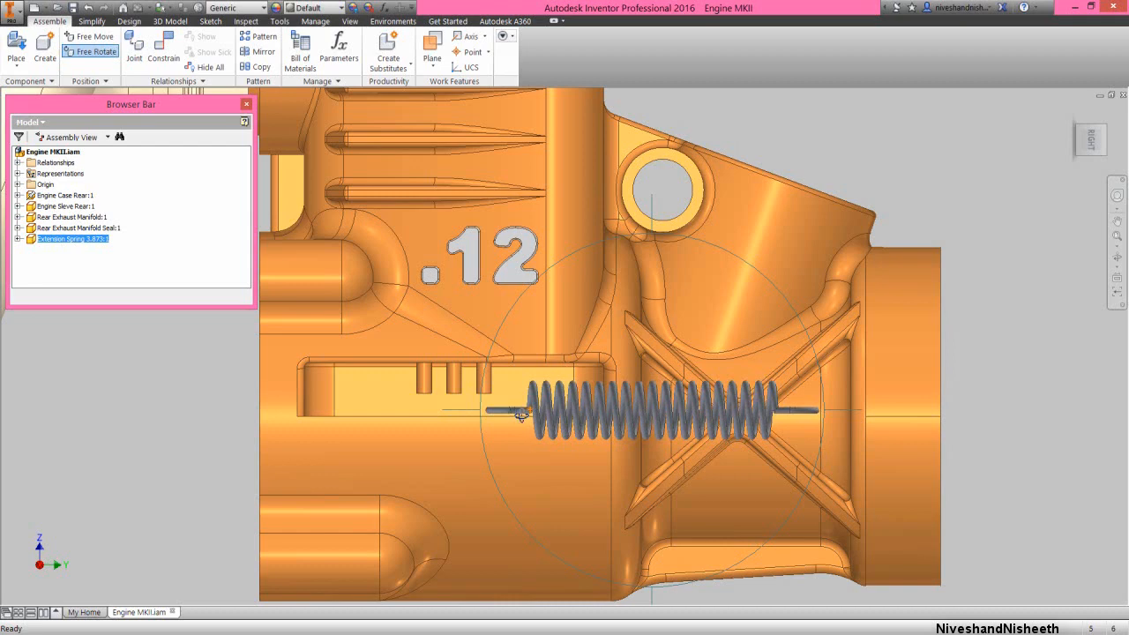
right_click(644, 399)
left_click(675, 396)
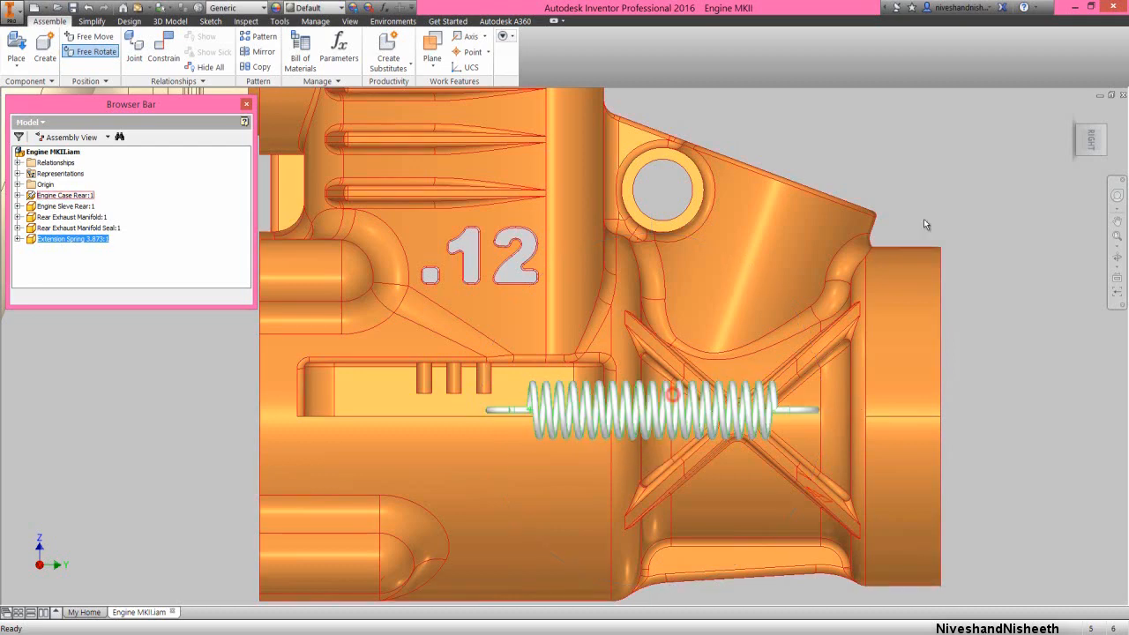
Mate the wire centre point at the spring's rear hook to the hole axis of the engine case's side lug with a 0.000 mm offset
left_click(1081, 130)
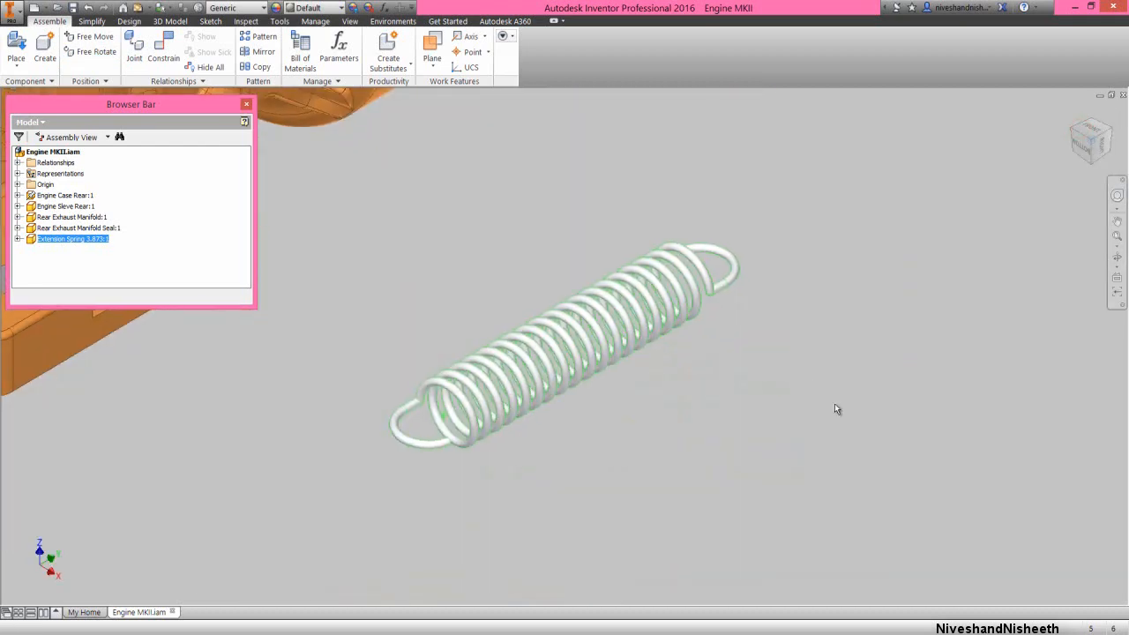
scroll(857, 414, "up", 5)
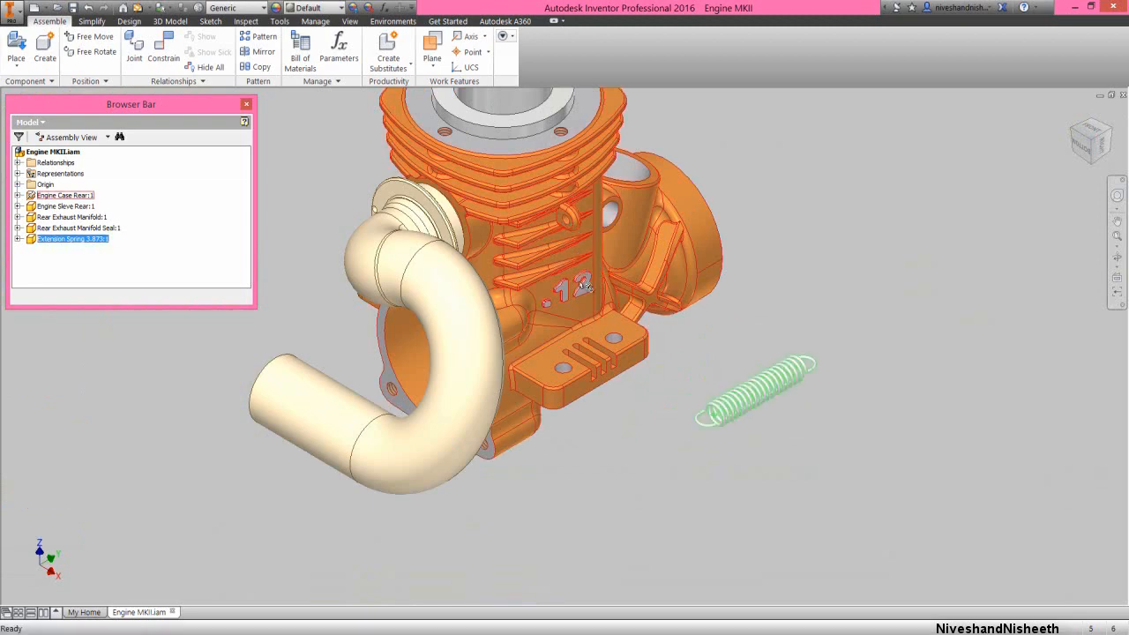
scroll(585, 287, "down", 3)
left_click(808, 446)
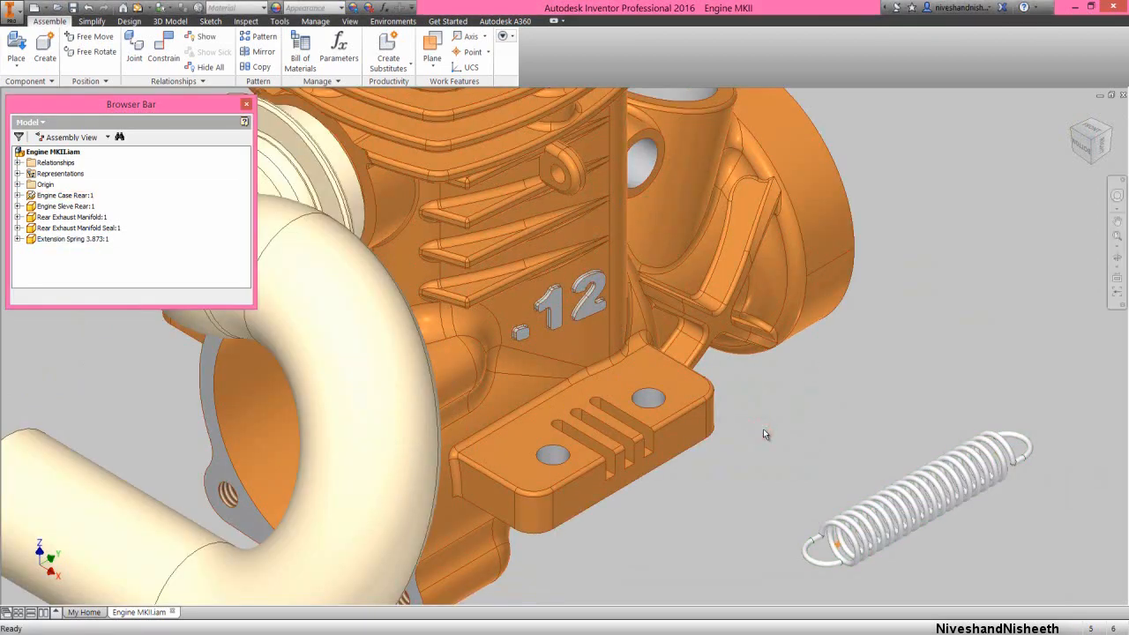
right_click(763, 429)
left_click(787, 413)
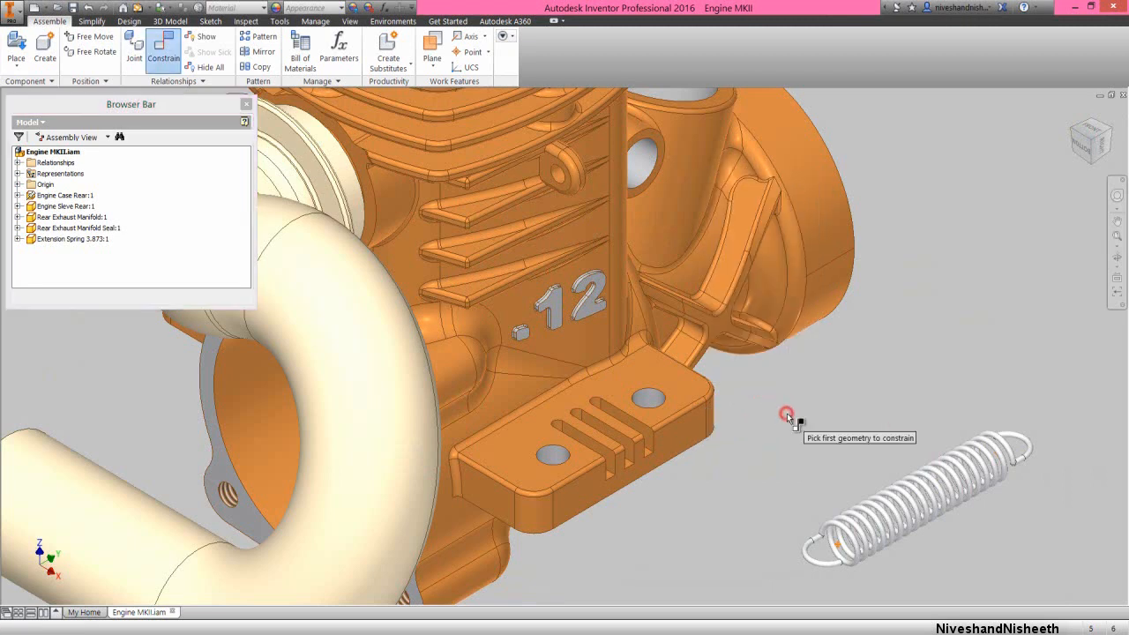
left_click_drag(969, 300, 938, 205)
scroll(1006, 426, "up", 3)
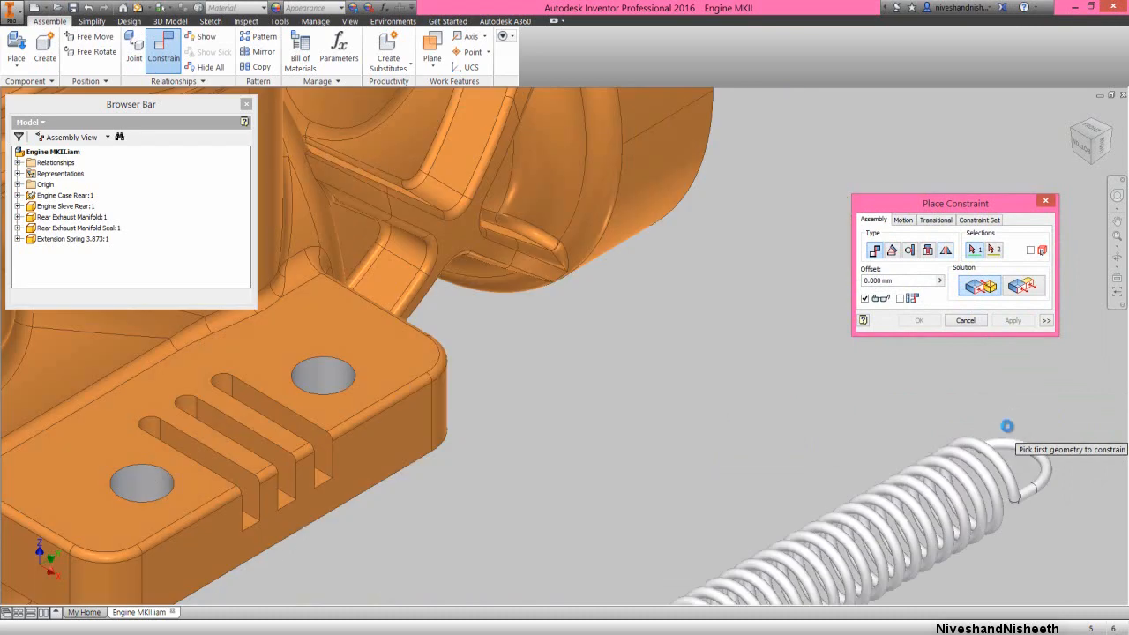
scroll(967, 473, "up", 2)
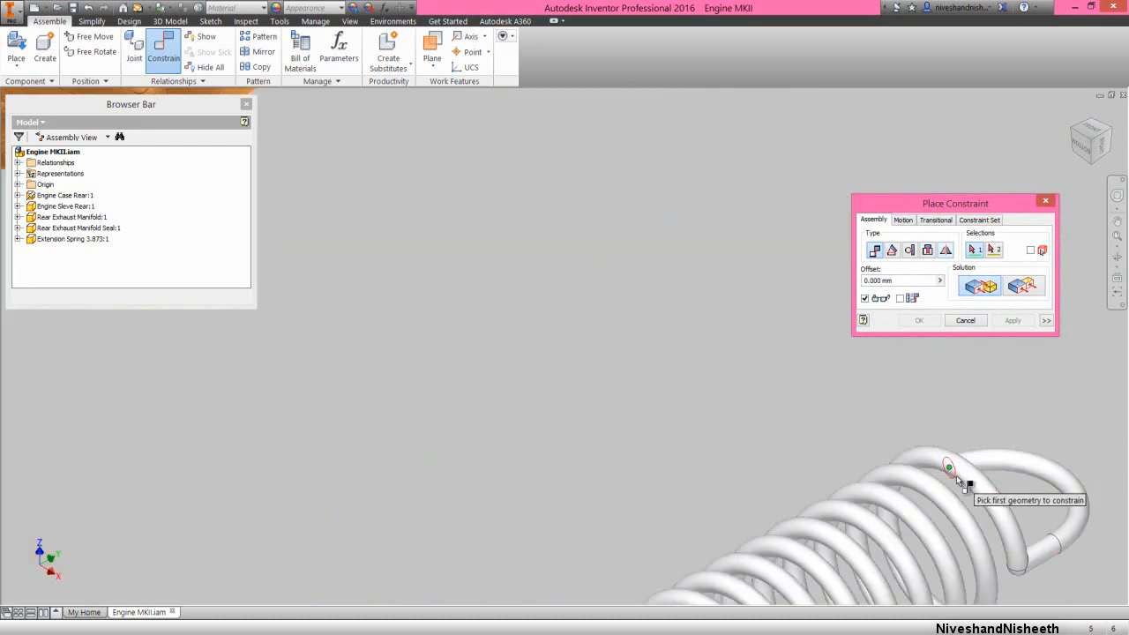
left_click(955, 475)
scroll(955, 481, "down", 5)
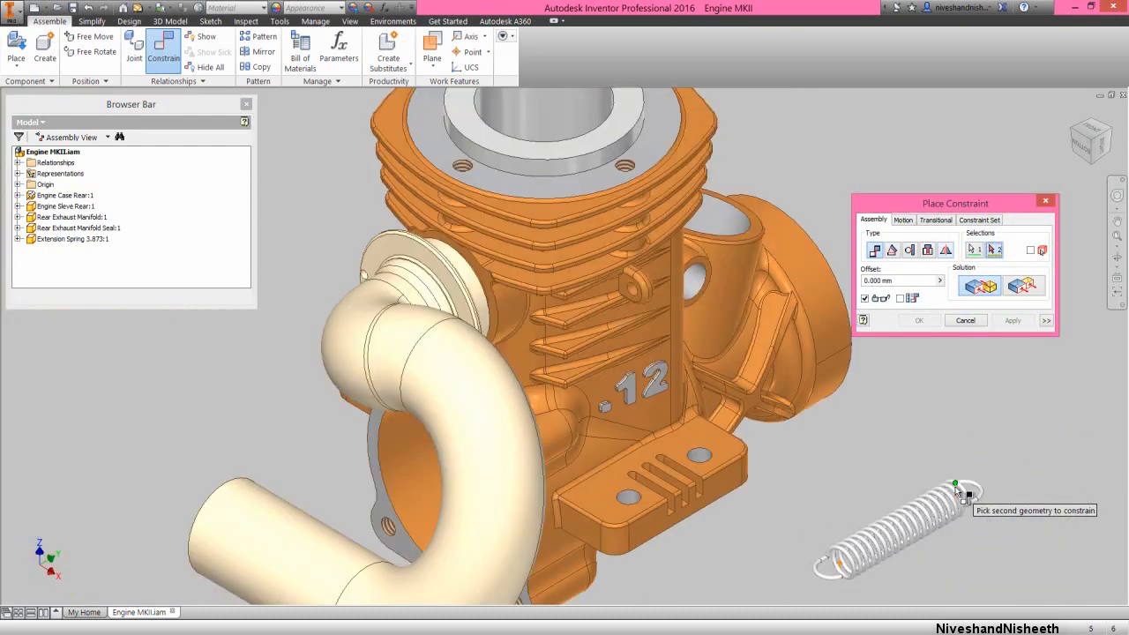
scroll(621, 300, "up", 4)
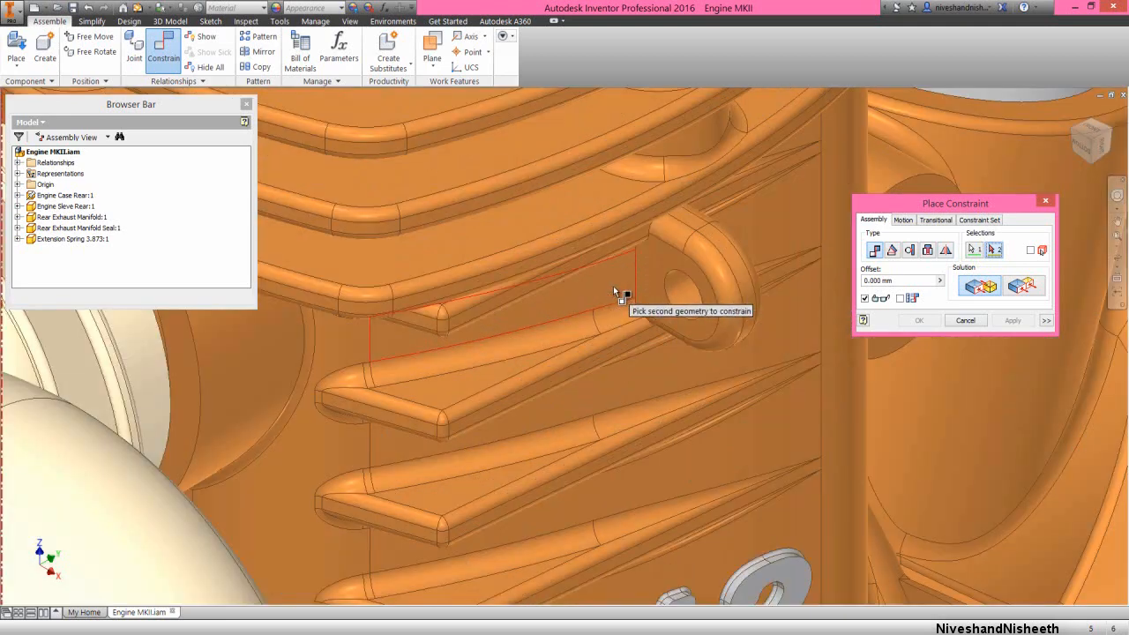
left_click(685, 297)
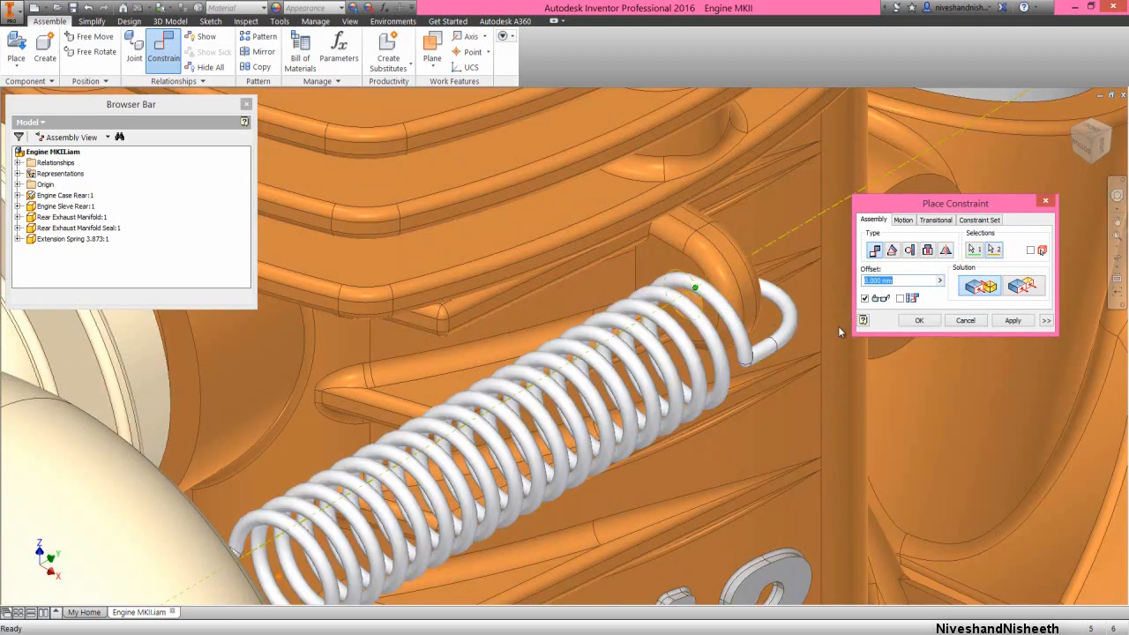
left_click(919, 321)
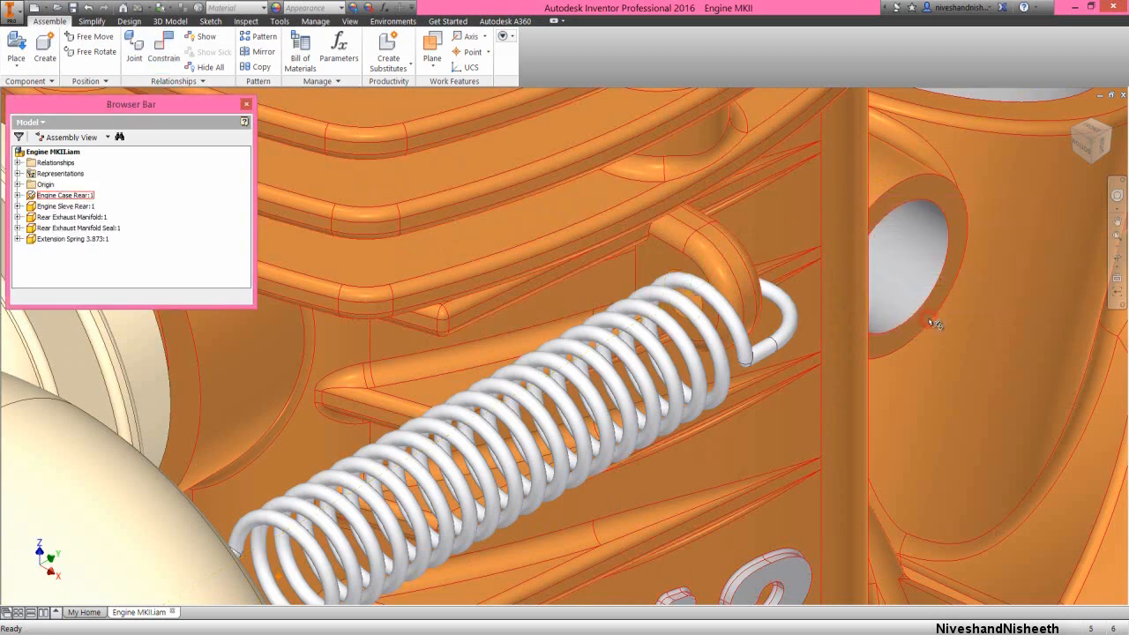
Mate the wire centre point at the spring's front hook to the axis of the exhaust manifold flange's small hole with a 0.000 mm offset
left_click(1111, 132)
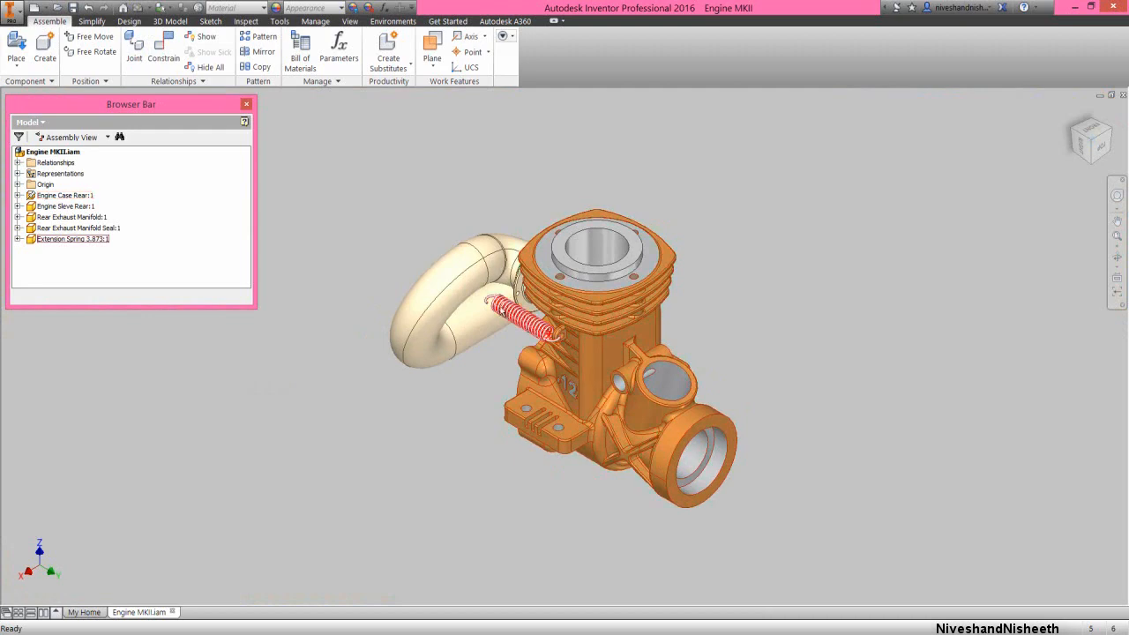
scroll(501, 304, "down", 5)
scroll(496, 303, "down", 3)
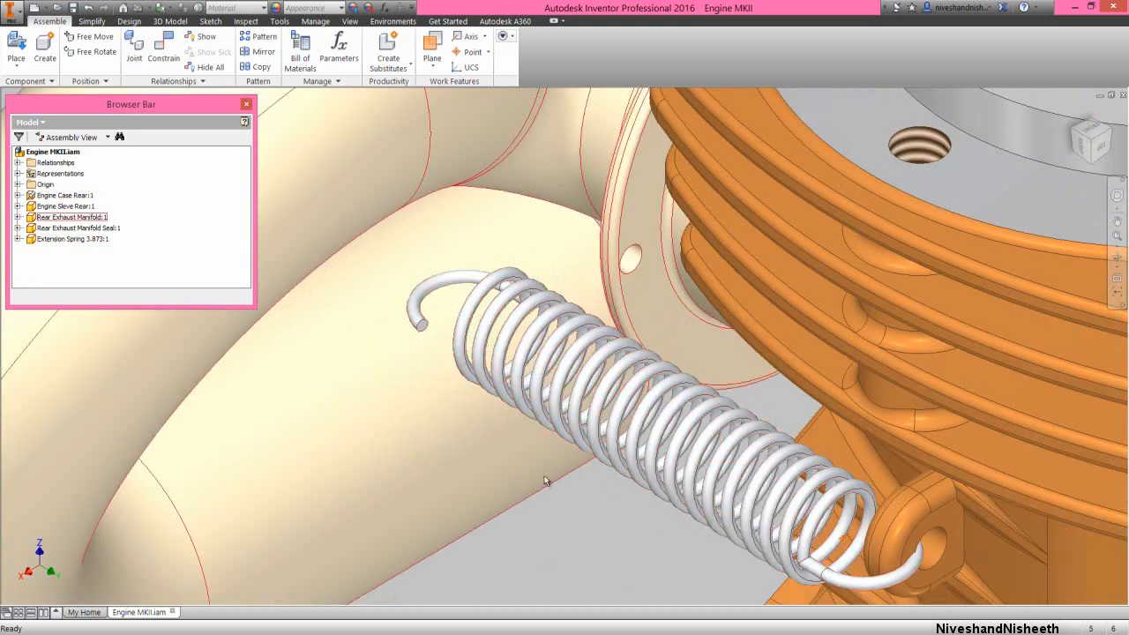
right_click(569, 497)
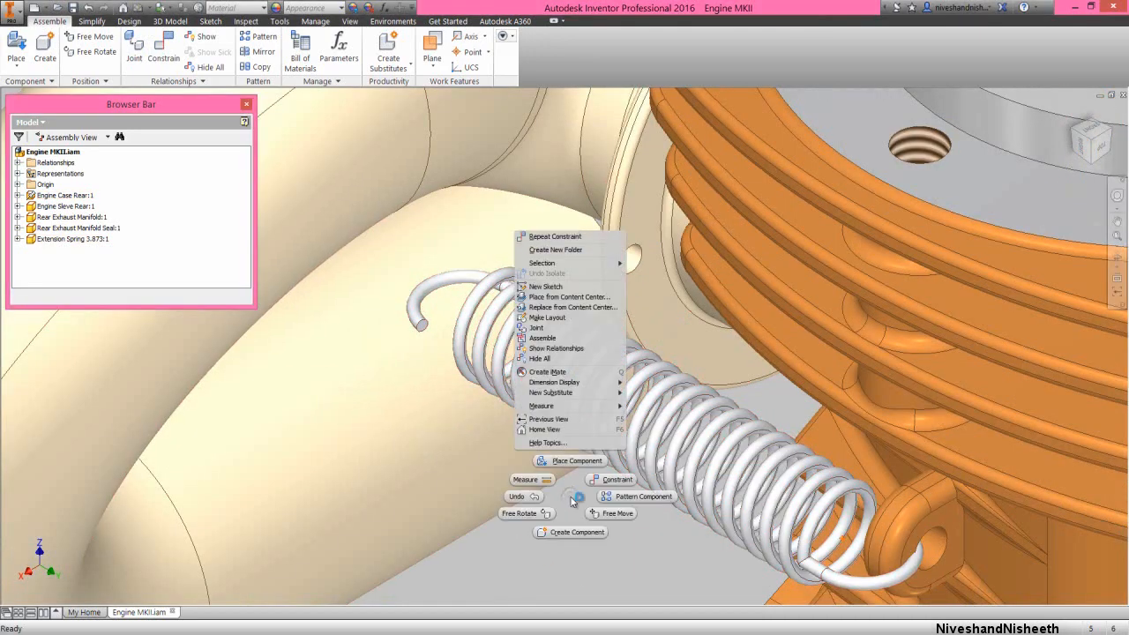
left_click(599, 480)
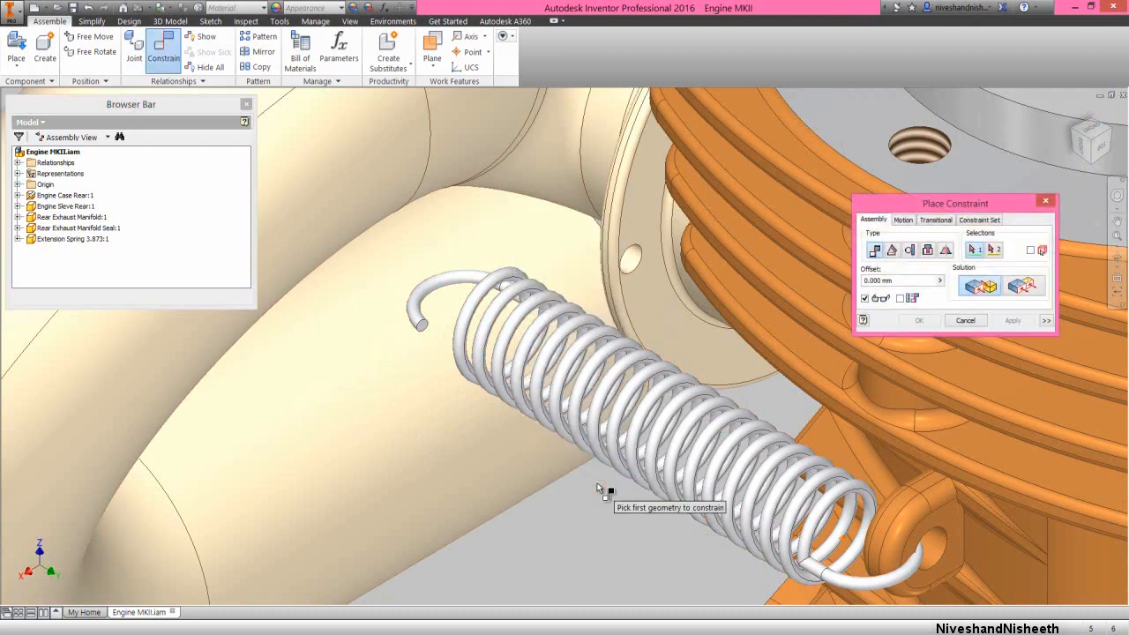
scroll(505, 302, "down", 3)
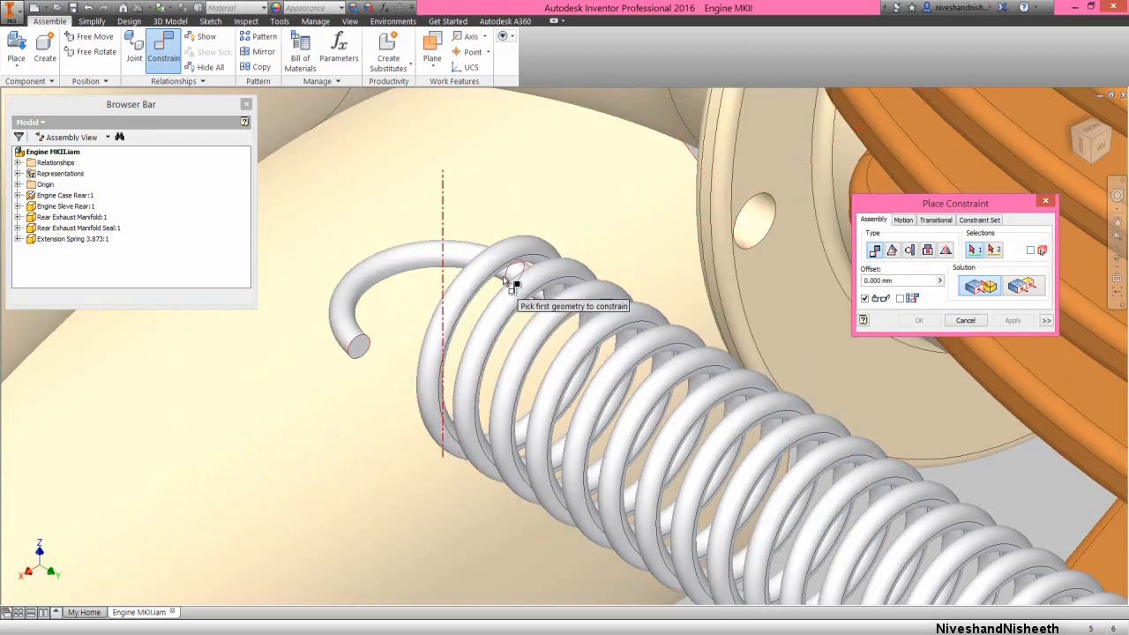
left_click(513, 271)
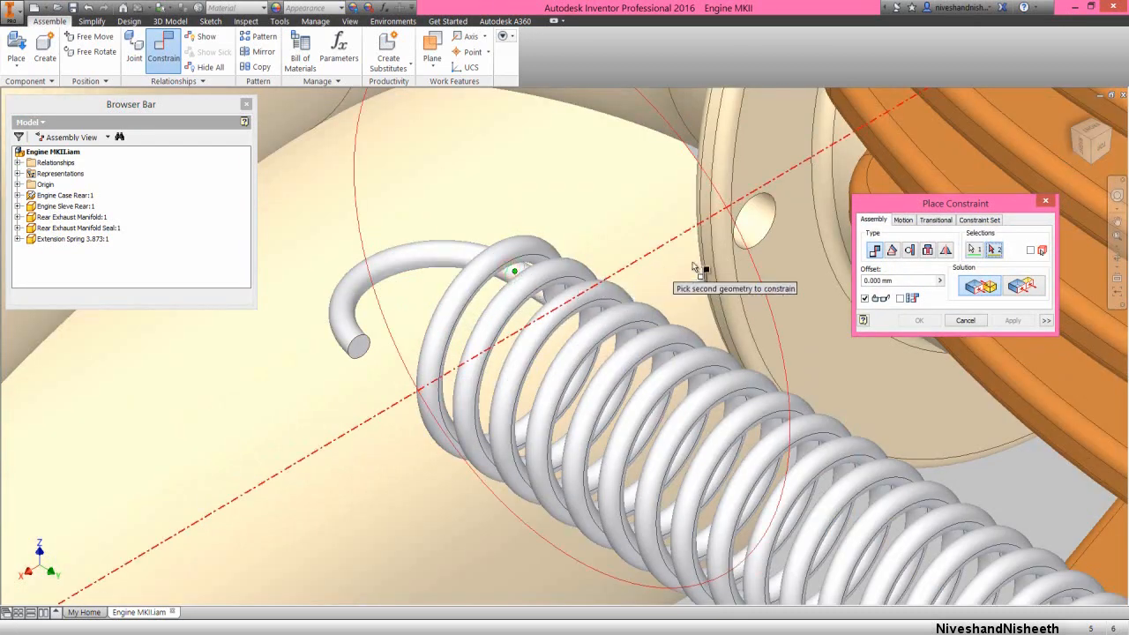
scroll(745, 263, "up", 3)
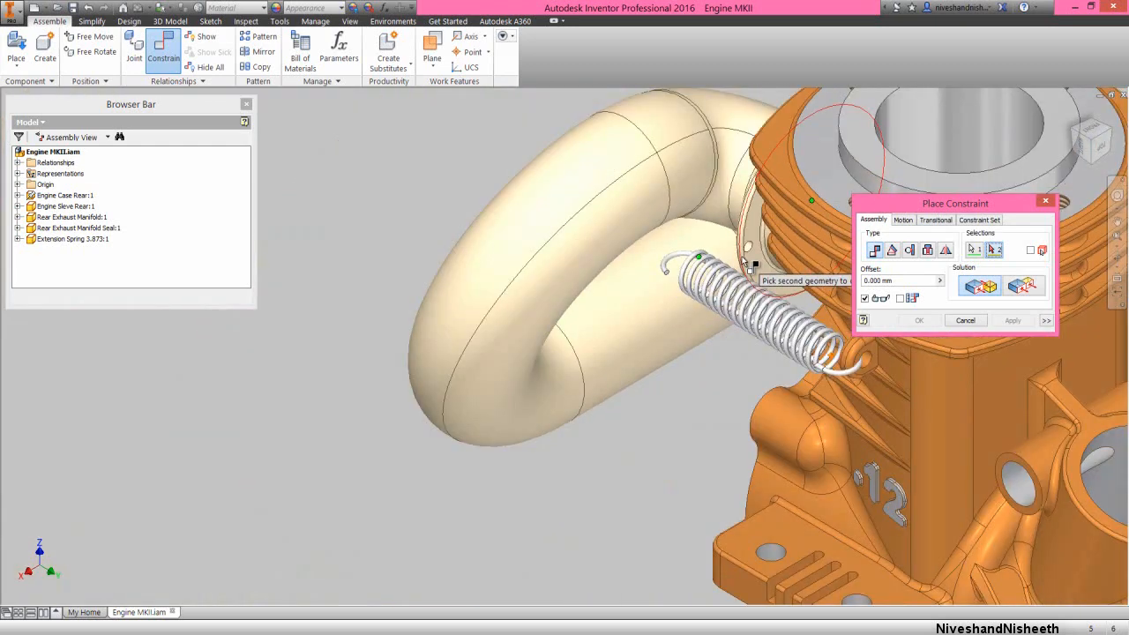
scroll(745, 265, "down", 4)
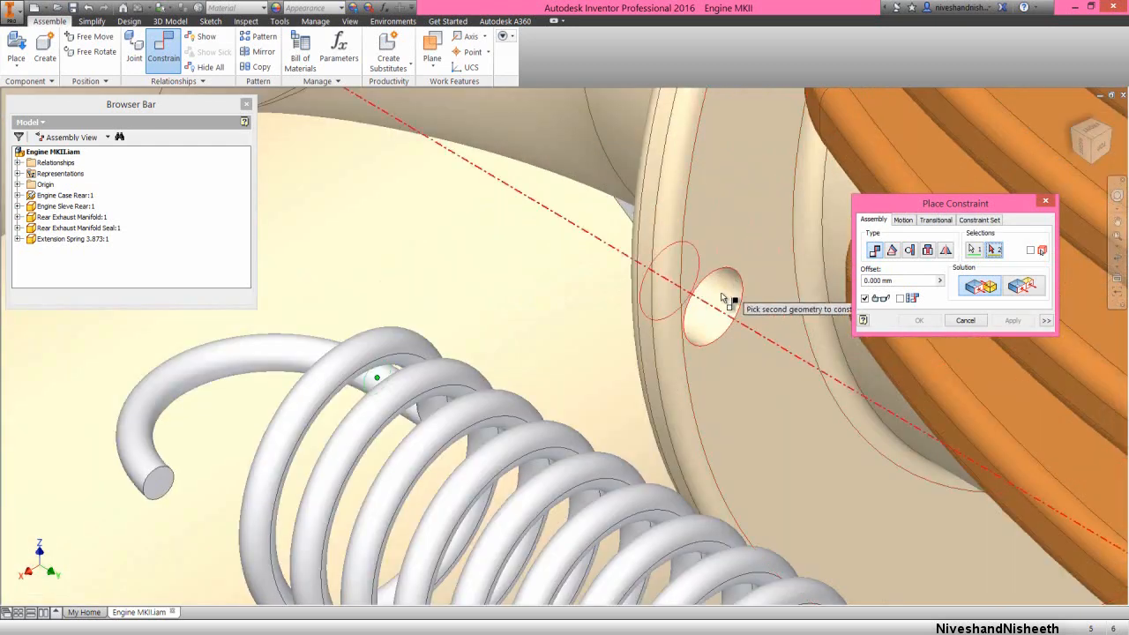
left_click(721, 292)
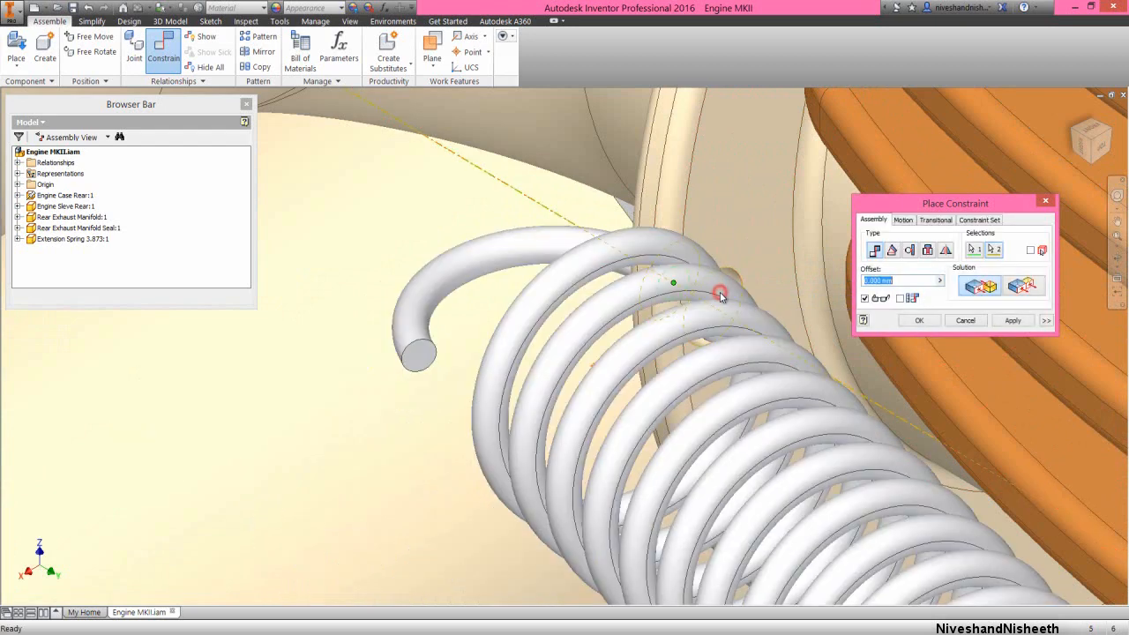
left_click(919, 320)
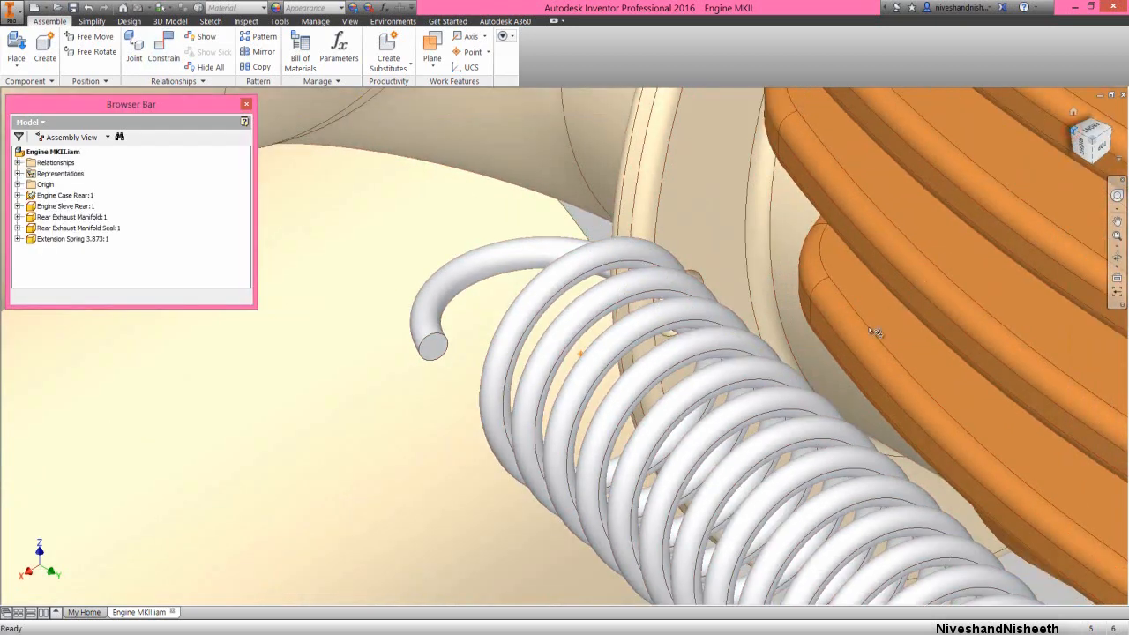
Shift the extension spring outward along its hole axes until the rear hook's wire end clears the engine case's side lug
left_click(1070, 132)
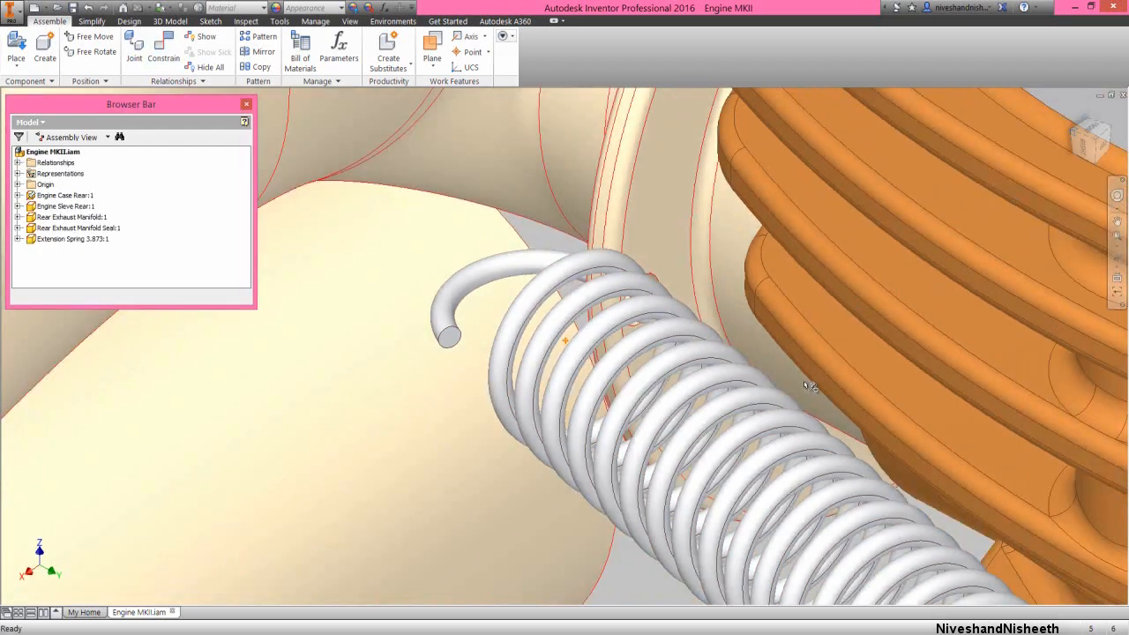
scroll(600, 315, "up", 8)
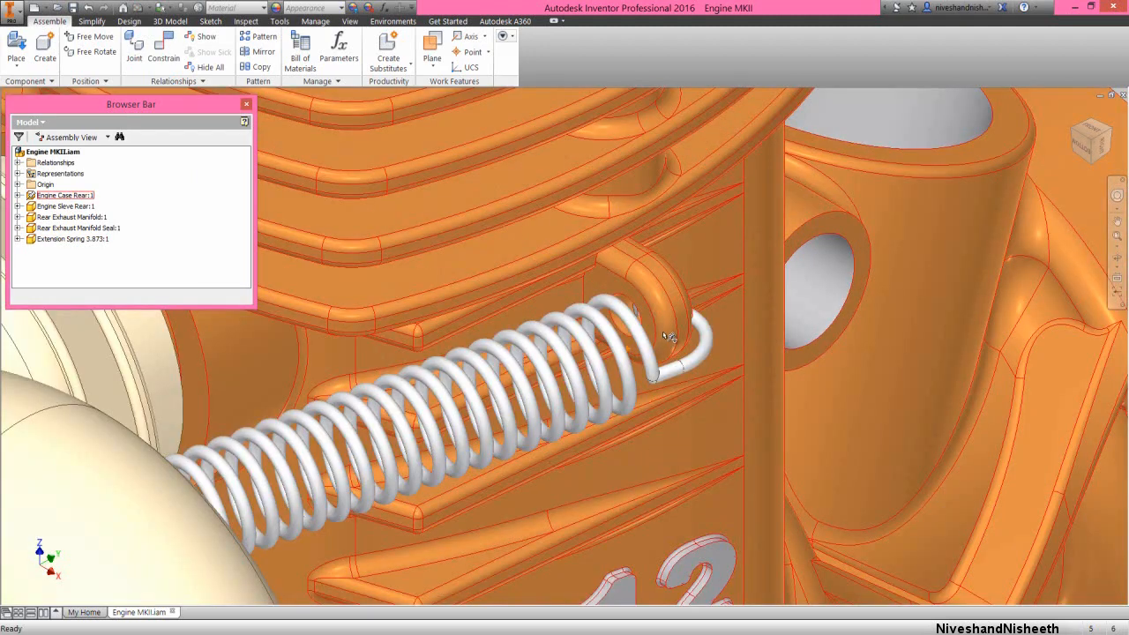
left_click_drag(640, 350, 687, 338)
left_click(834, 269)
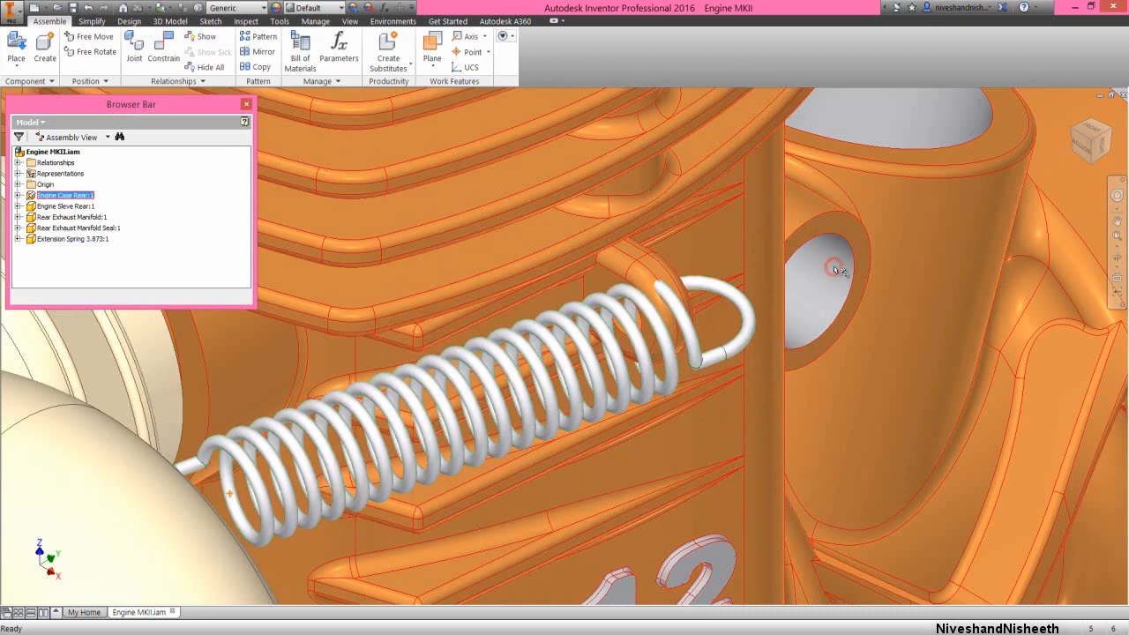
Mate the rear hook's wire end centre point to the outer face of the engine case's side lug with a -0.5 mm offset
right_click(821, 273)
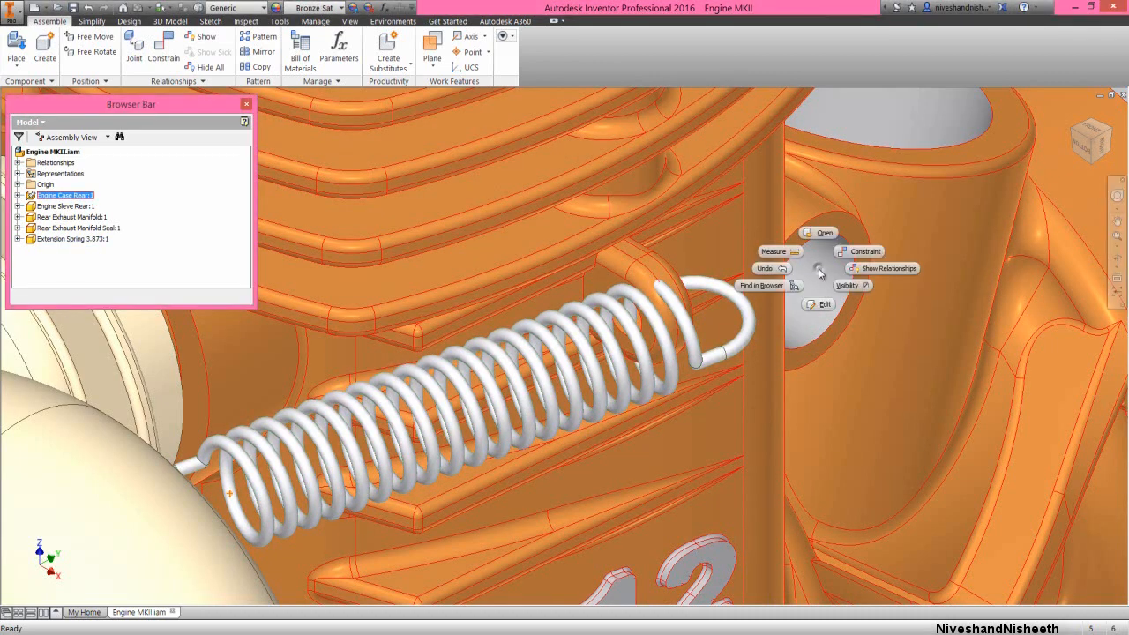
left_click(846, 254)
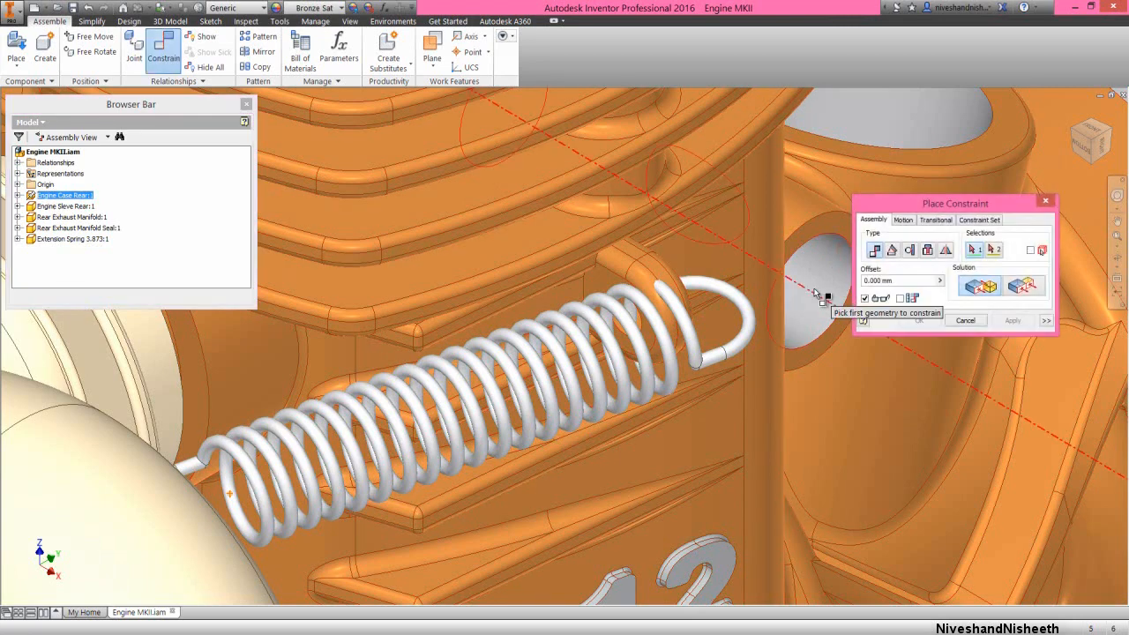
left_click_drag(927, 205, 837, 143)
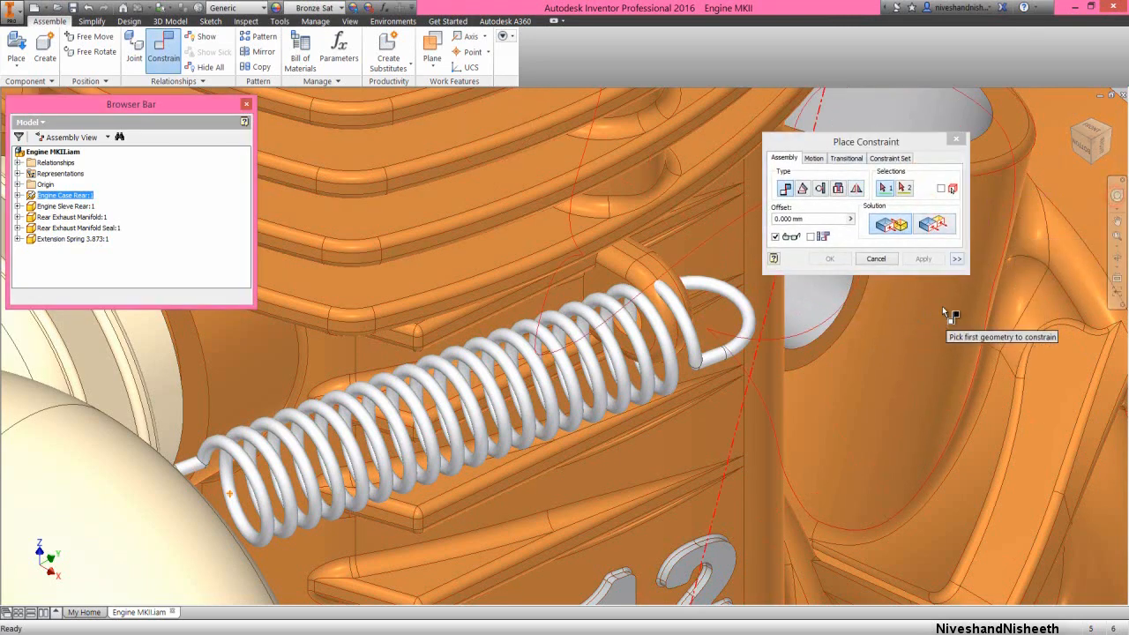
left_click(1117, 195)
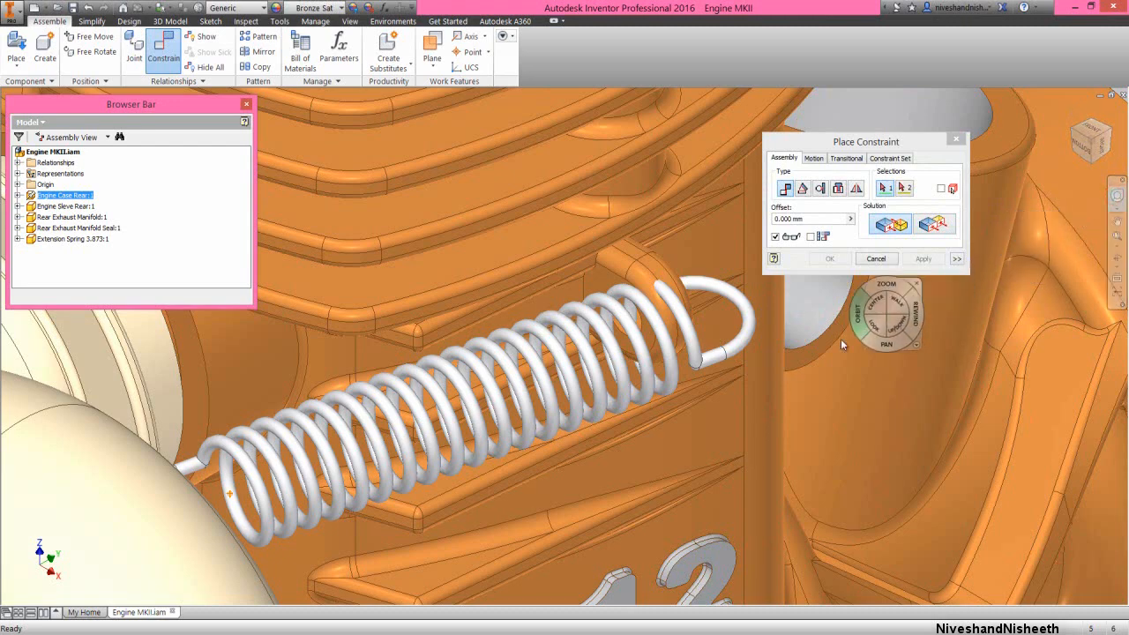
left_click_drag(859, 318, 655, 334)
left_click(709, 292)
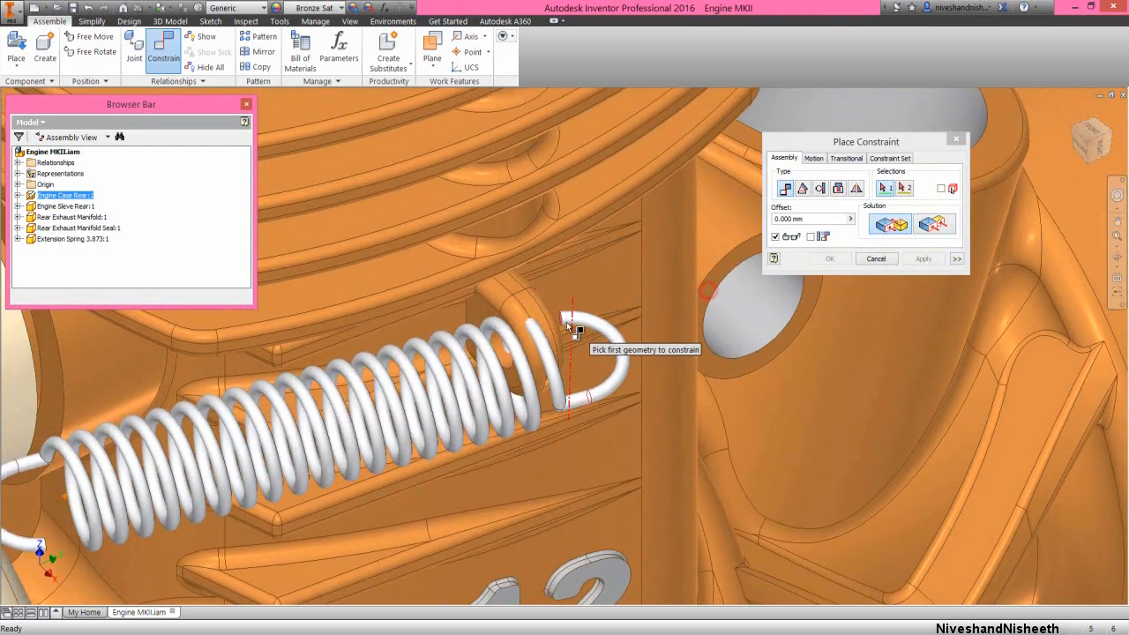
scroll(561, 319, "up", 3)
scroll(560, 319, "up", 2)
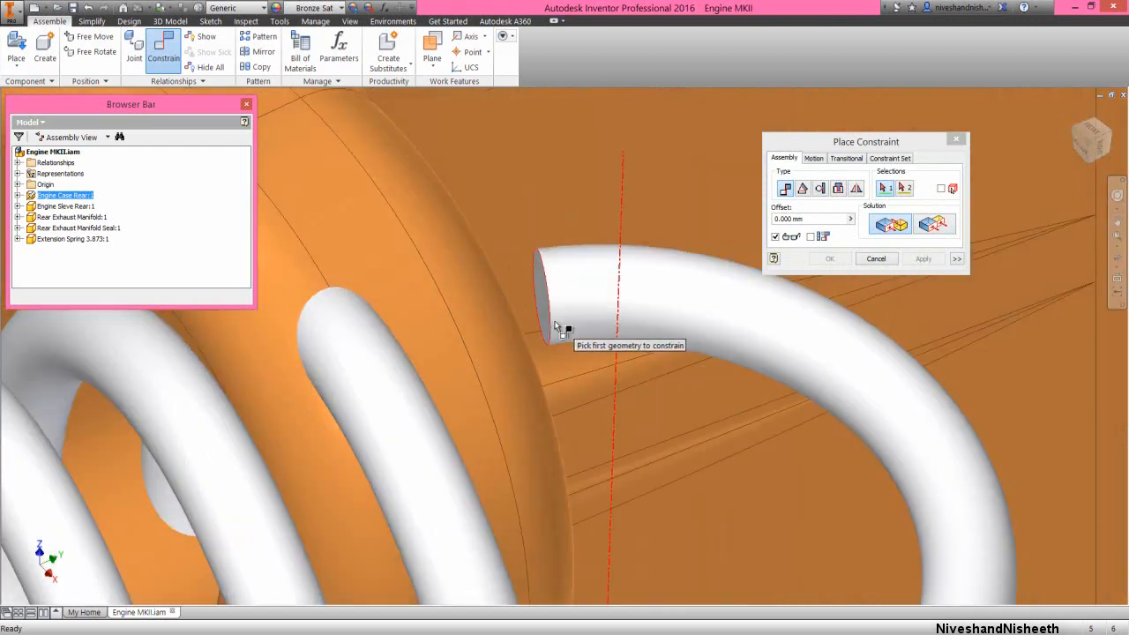
left_click(562, 326)
scroll(564, 330, "down", 3)
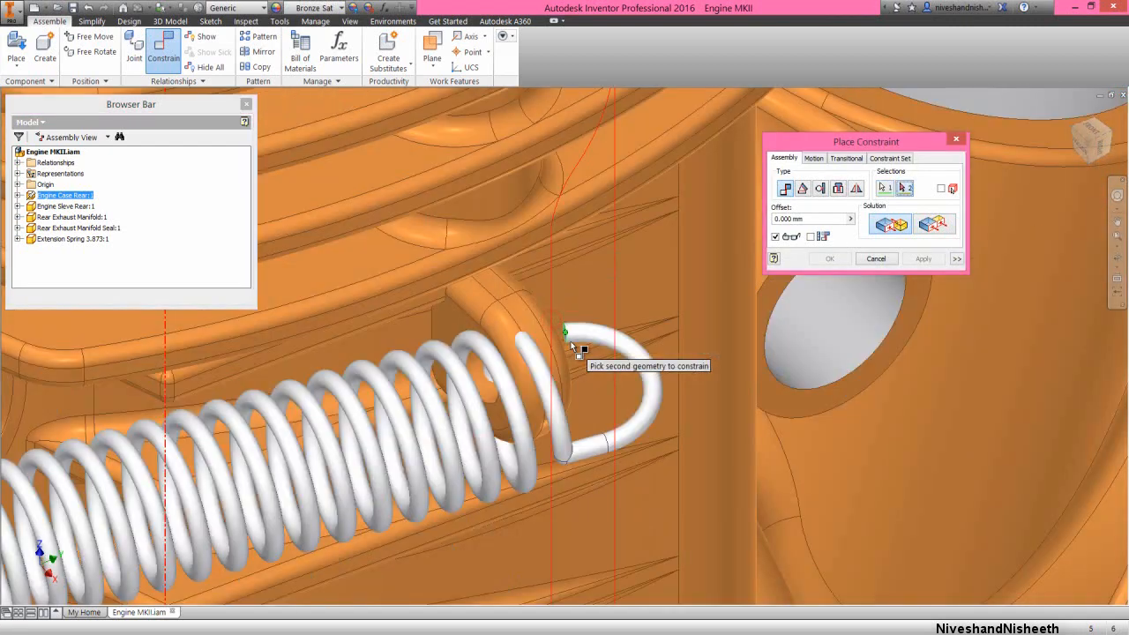
left_click(1116, 195)
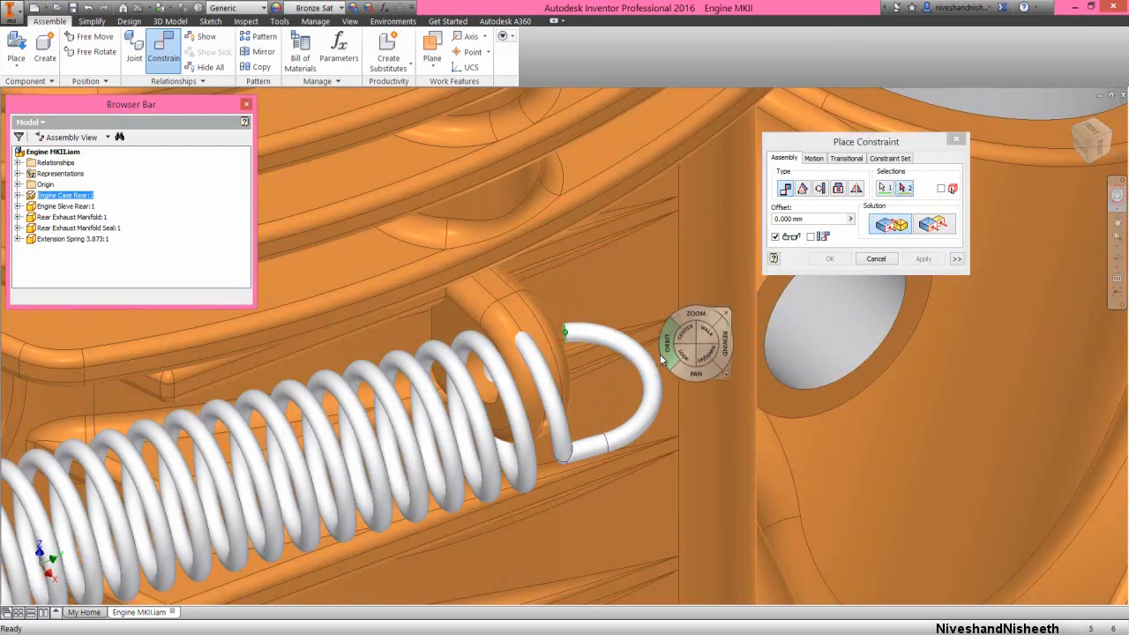
left_click_drag(663, 349, 544, 355)
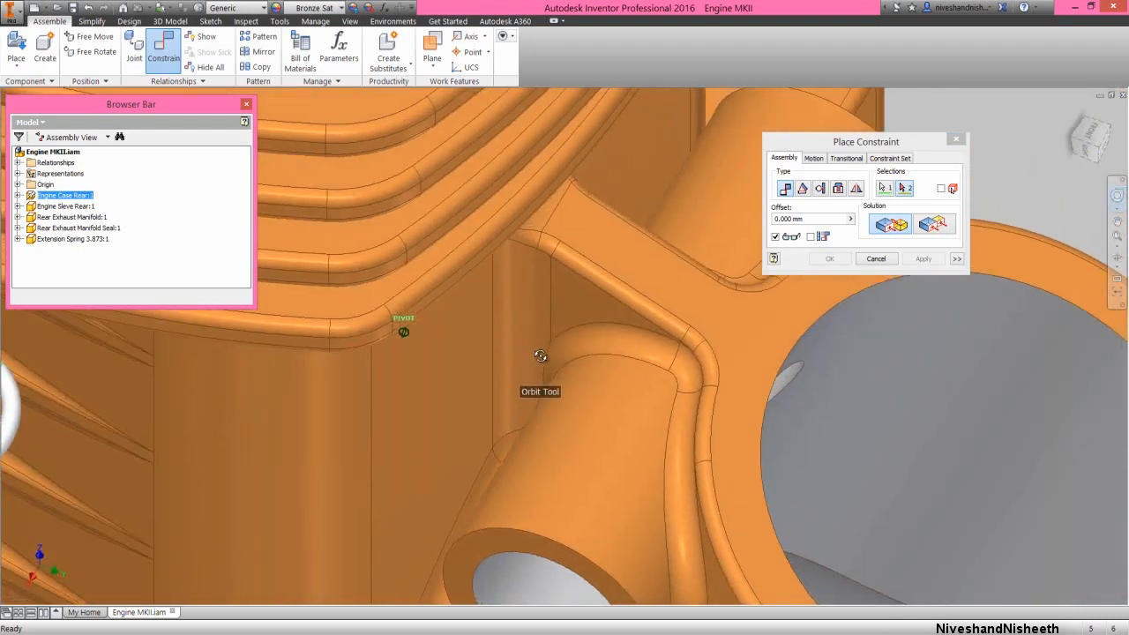
scroll(232, 383, "down", 2)
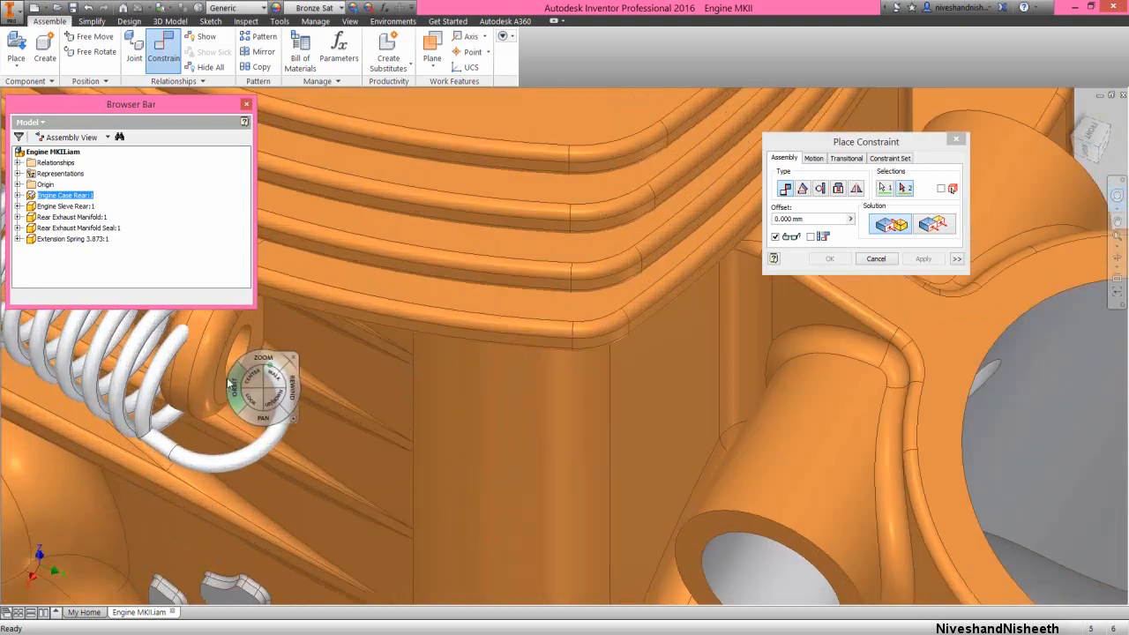
left_click(293, 359)
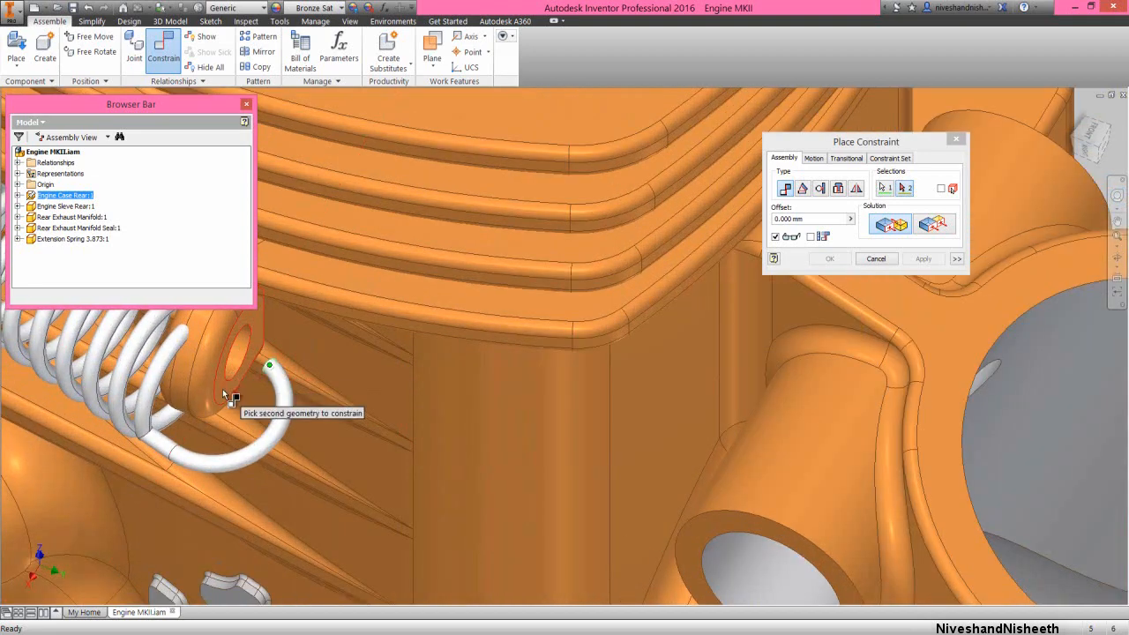
left_click(223, 394)
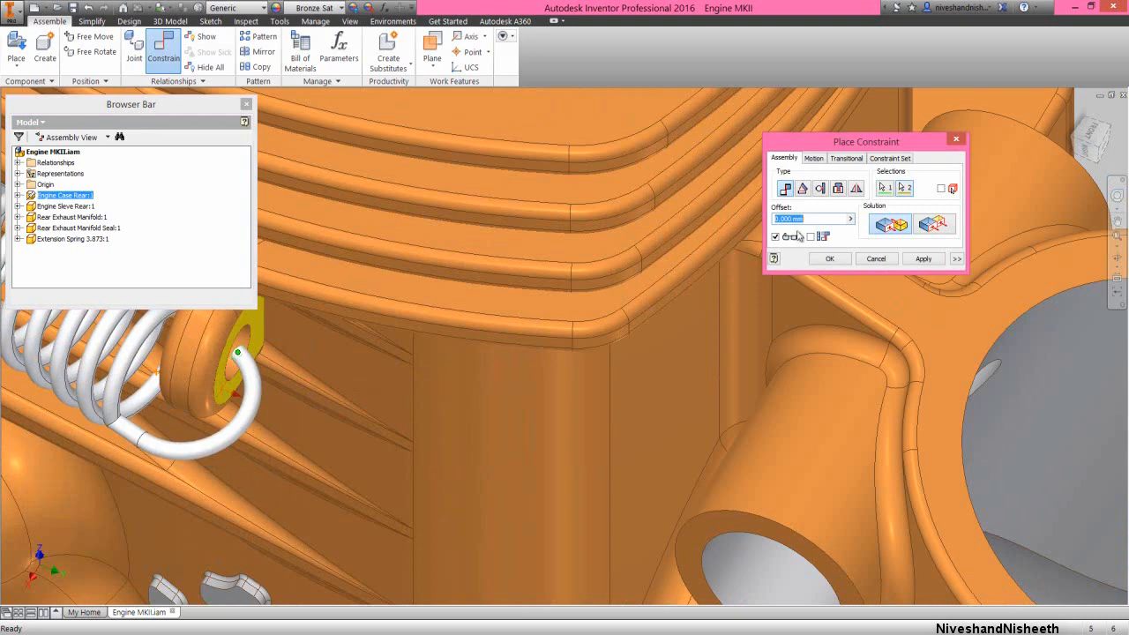
type("-0.5")
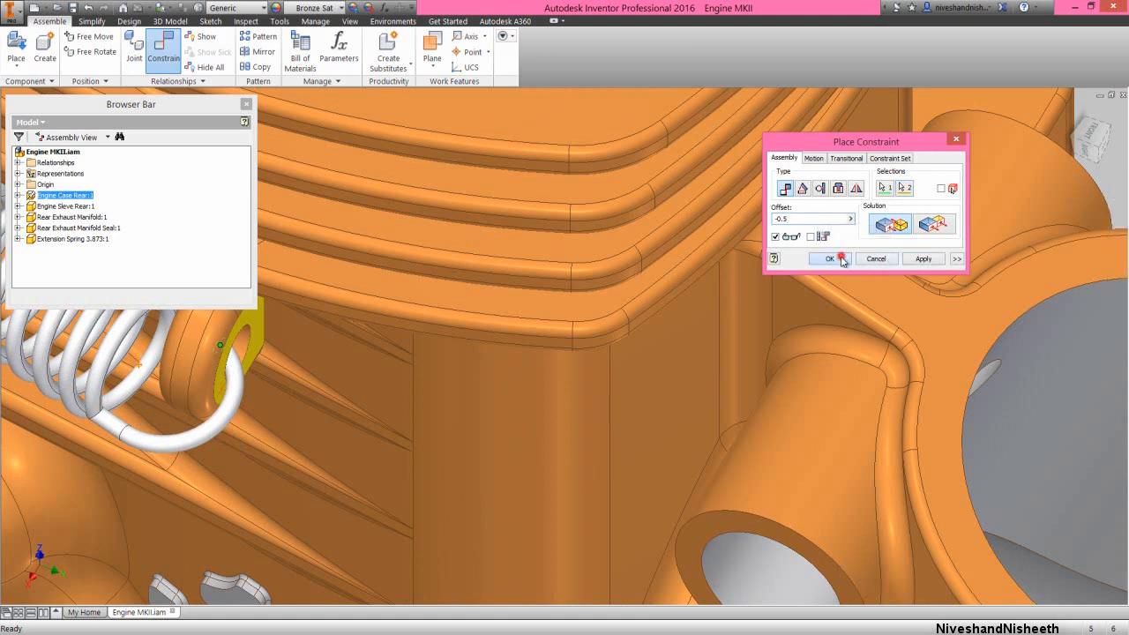
left_click(829, 258)
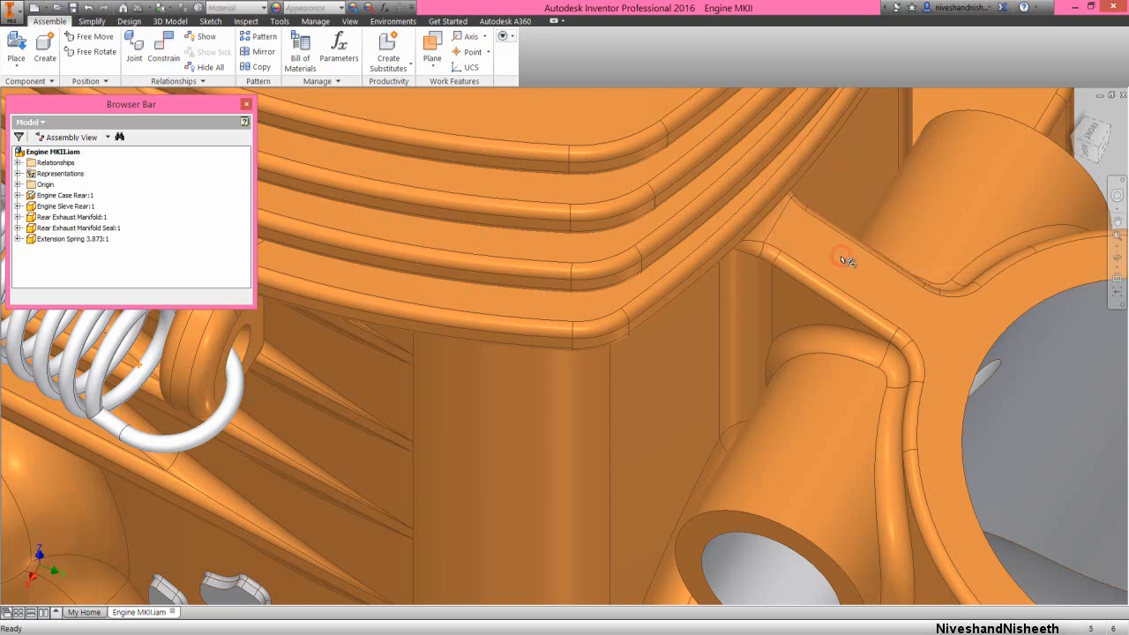
Place a second Extension Spring 3.873 instance in open space beside the engine case's mounting foot on the opposite side
left_click(1099, 155)
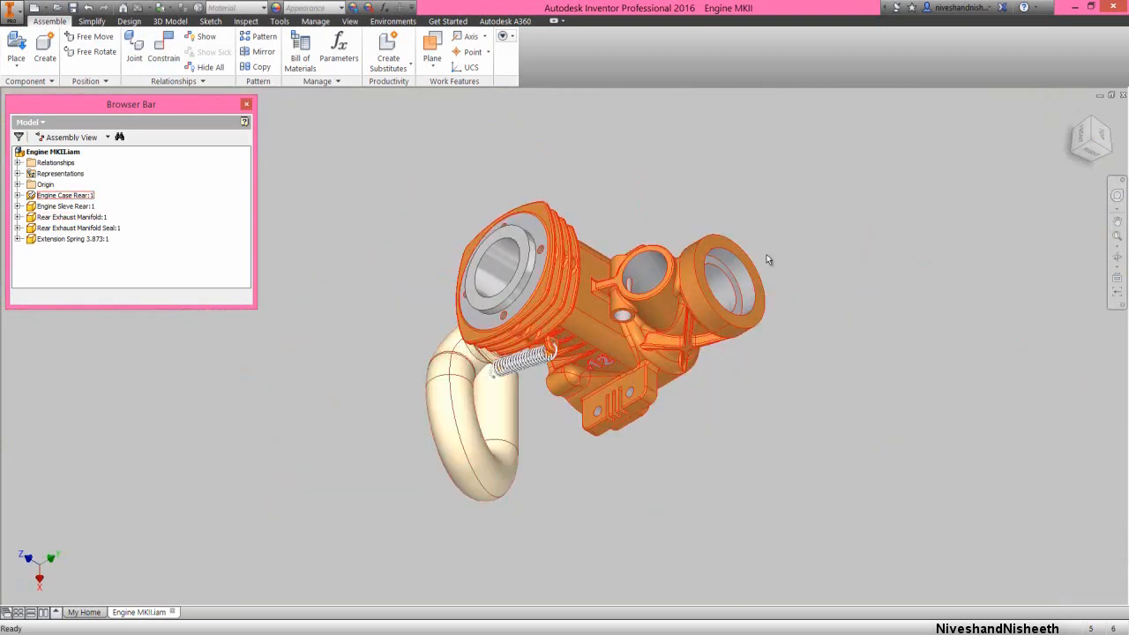
left_click(1073, 117)
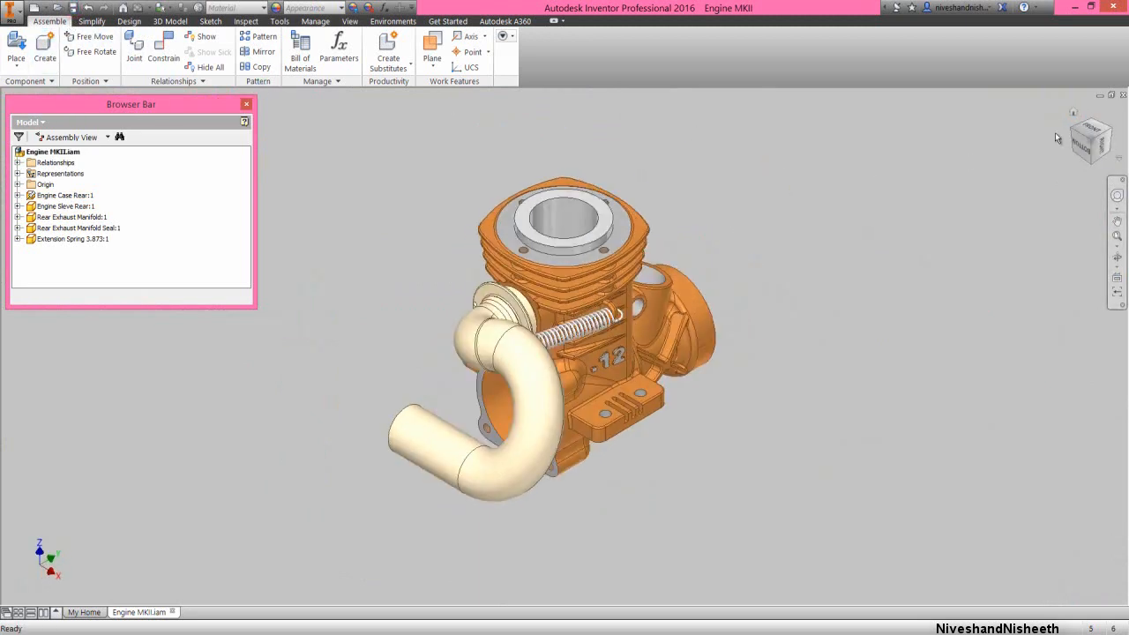
left_click(1067, 128)
left_click(369, 318)
scroll(455, 341, "down", 3)
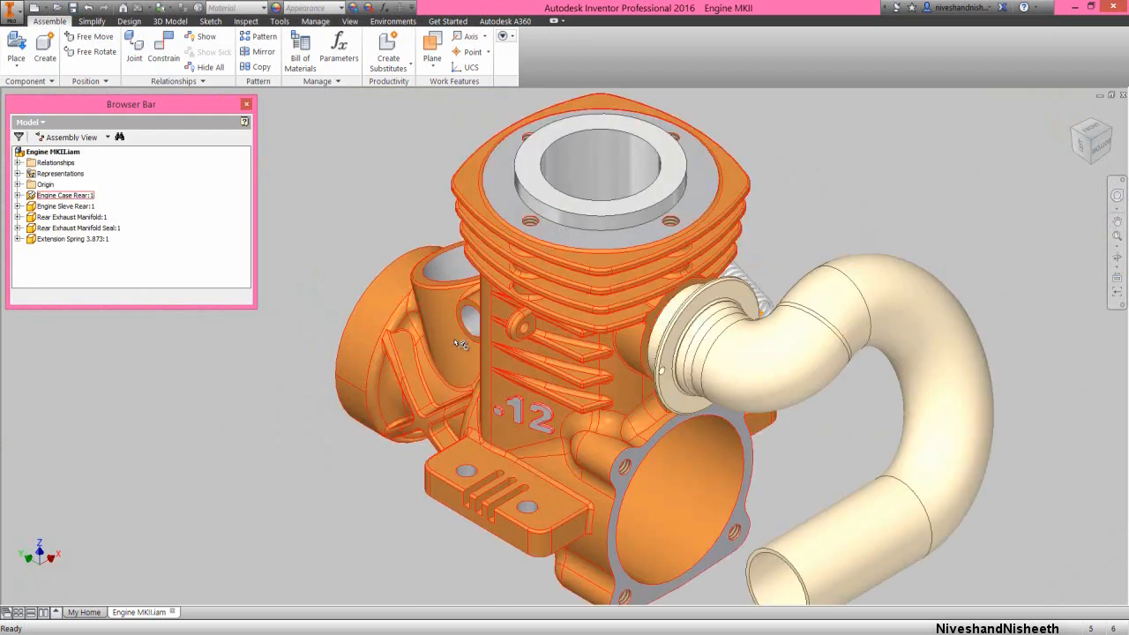
left_click(40, 239)
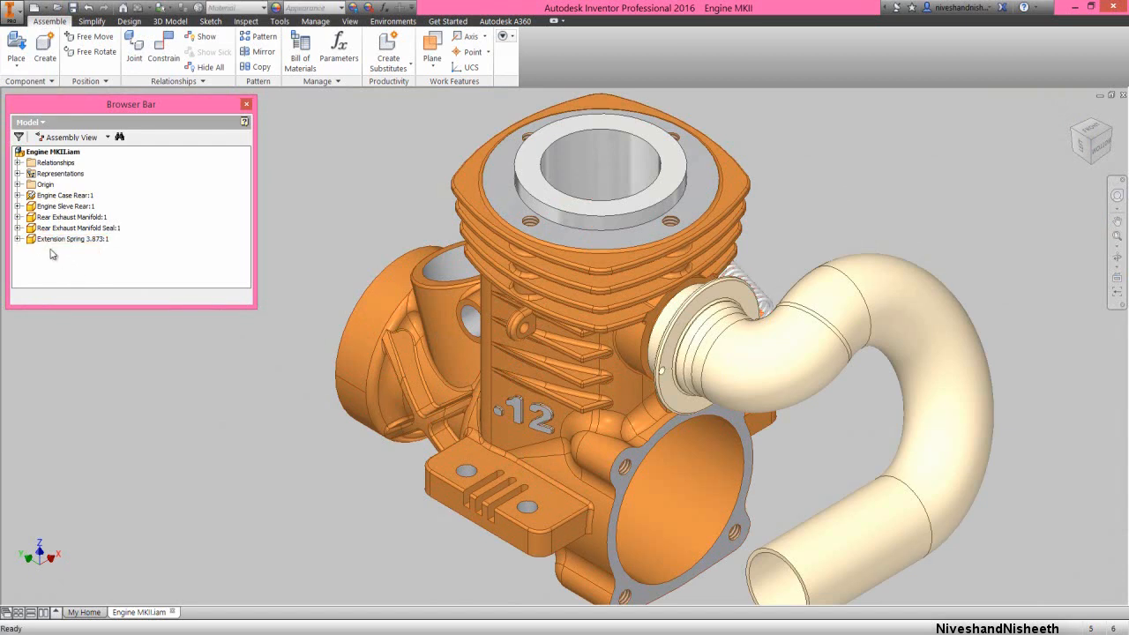
left_click_drag(33, 239, 90, 282)
left_click_drag(321, 465, 321, 465)
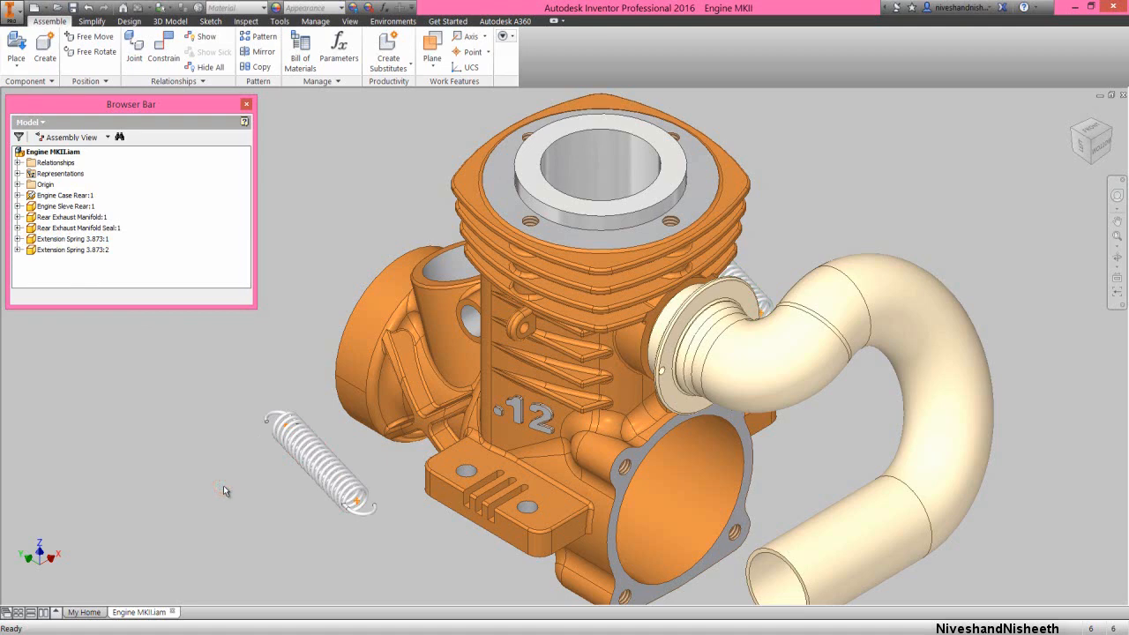
Free-rotate the second extension spring about its length in the left view until both end hooks lie nearly horizontal
middle_click(312, 513)
middle_click(312, 513)
left_click(1078, 150)
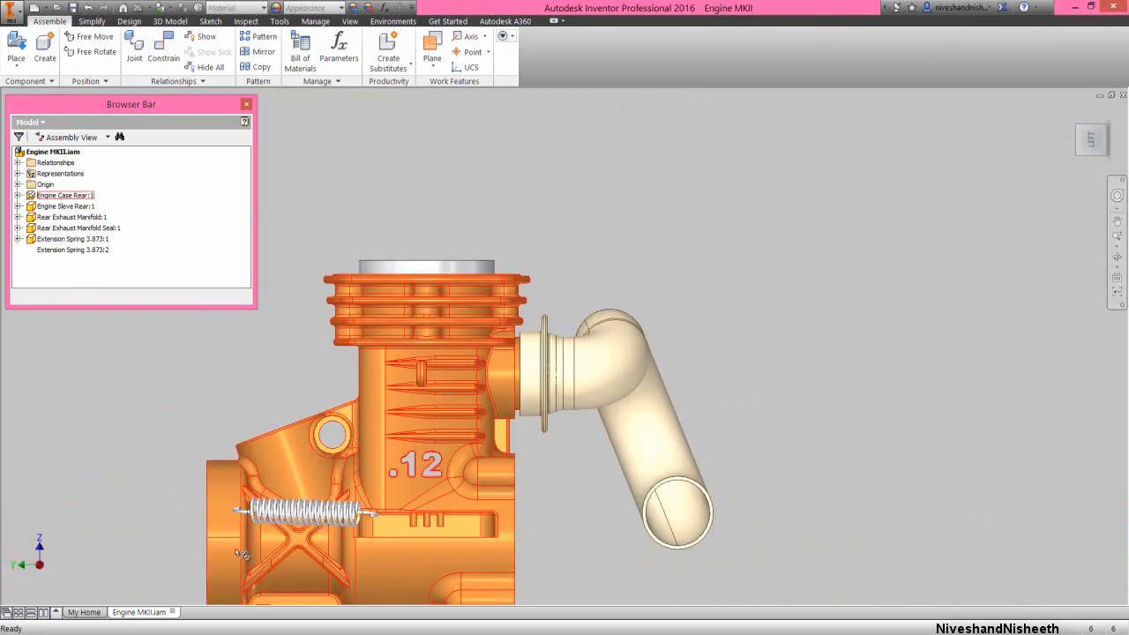
scroll(240, 554, "up", 4)
left_click(319, 494)
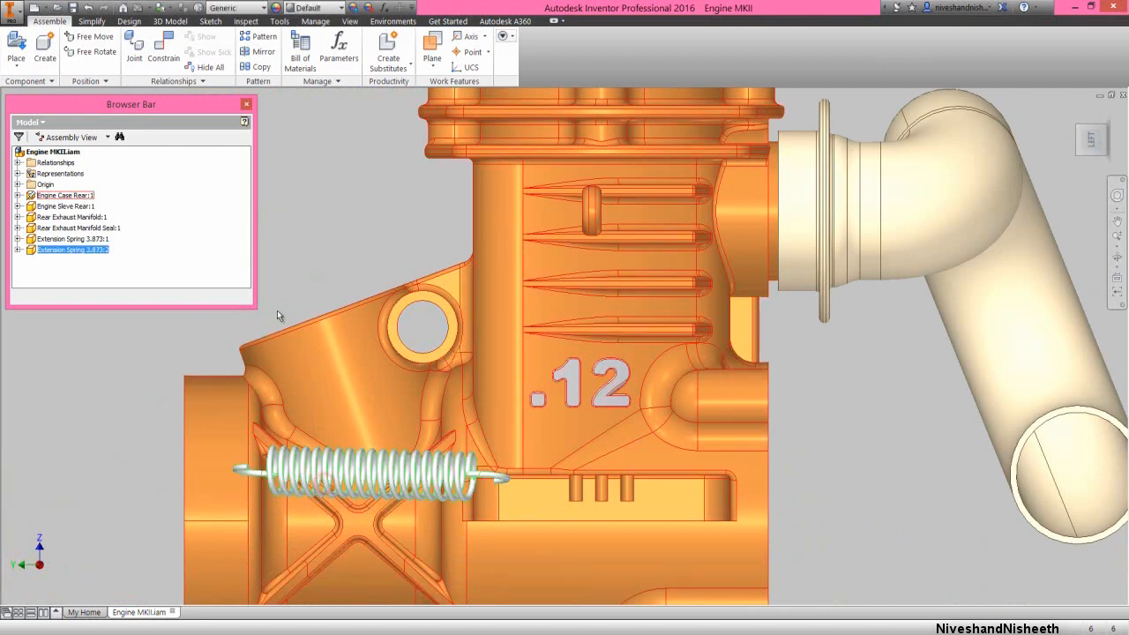
left_click(93, 51)
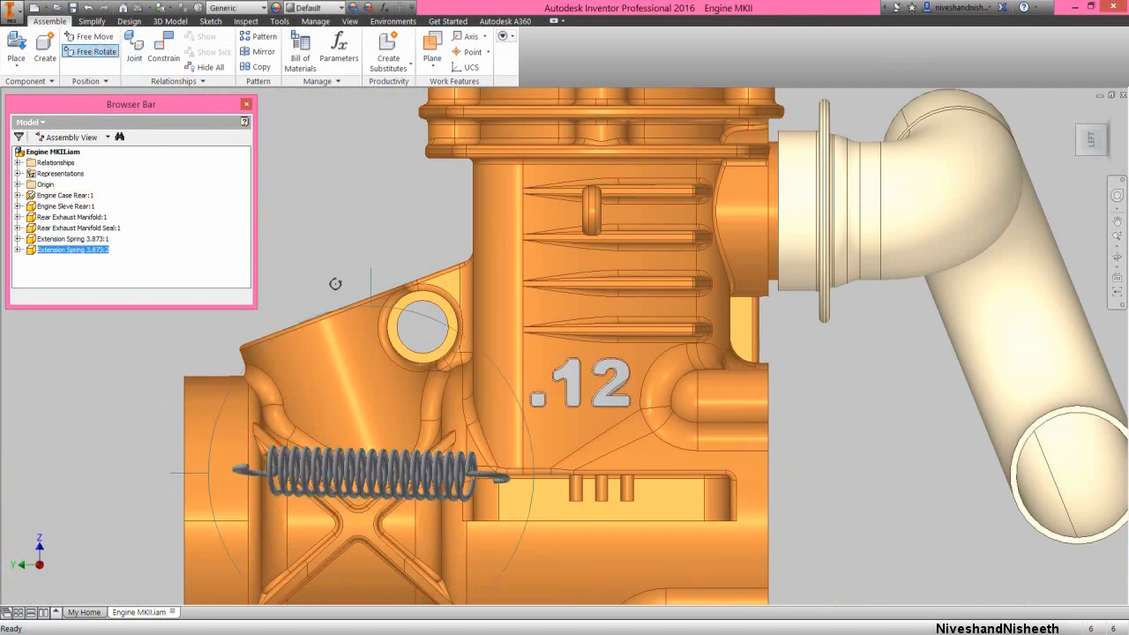
left_click_drag(356, 268, 381, 565)
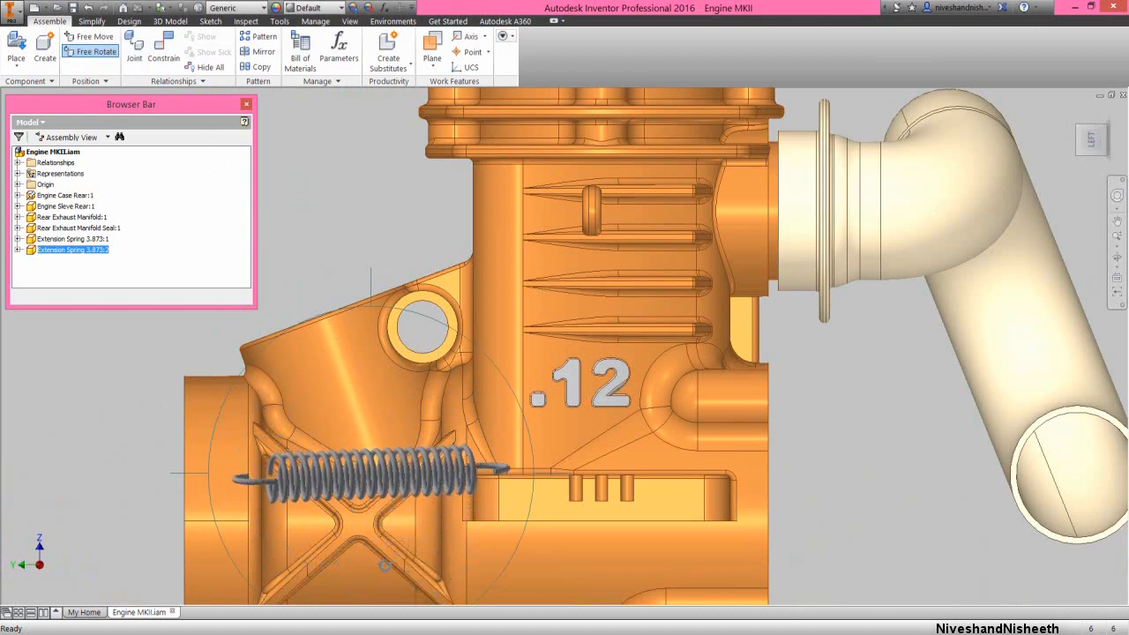
right_click(372, 400)
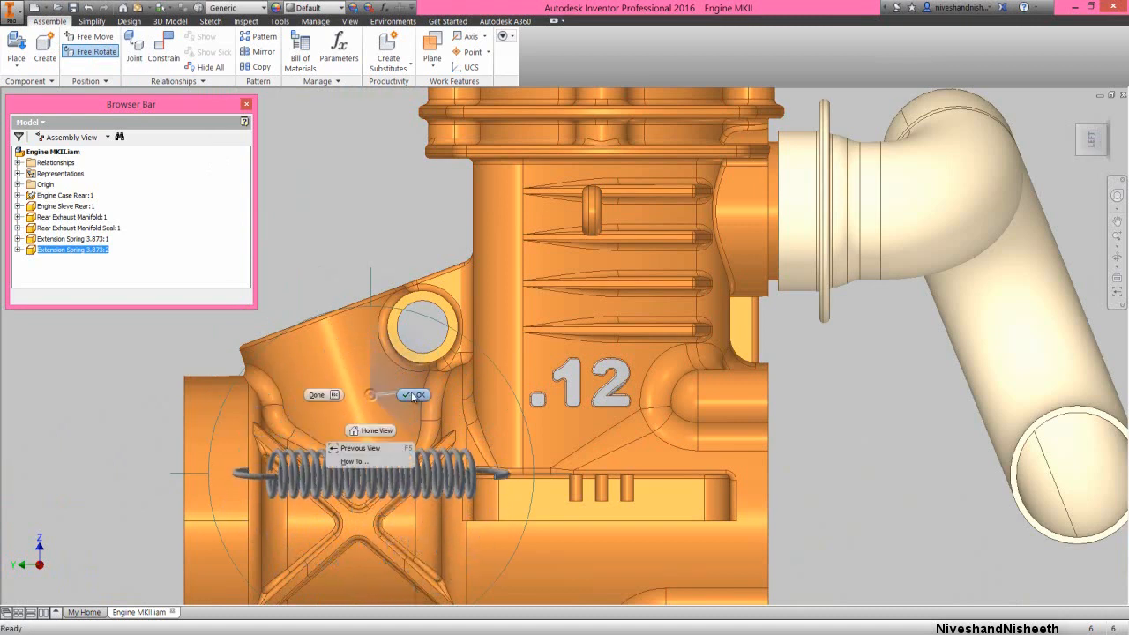
left_click(393, 410)
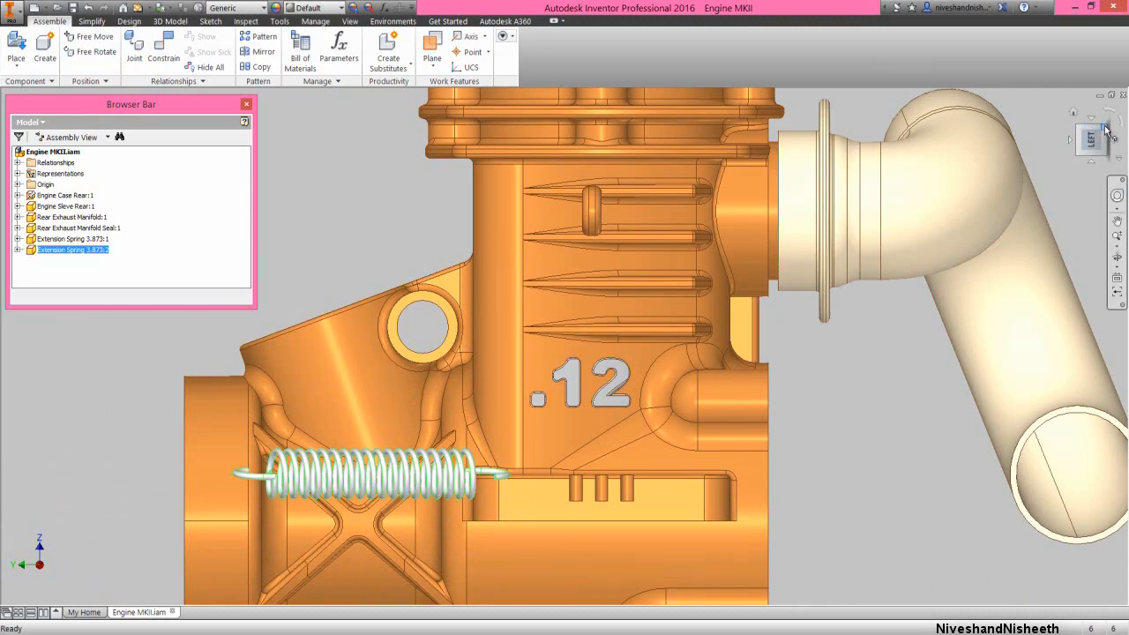
Mate the wire end axis of the second spring's front hook to the centre of the exhaust manifold flange's small hole with a 0.000 mm offset
left_click(1106, 128)
scroll(386, 418, "up", 2)
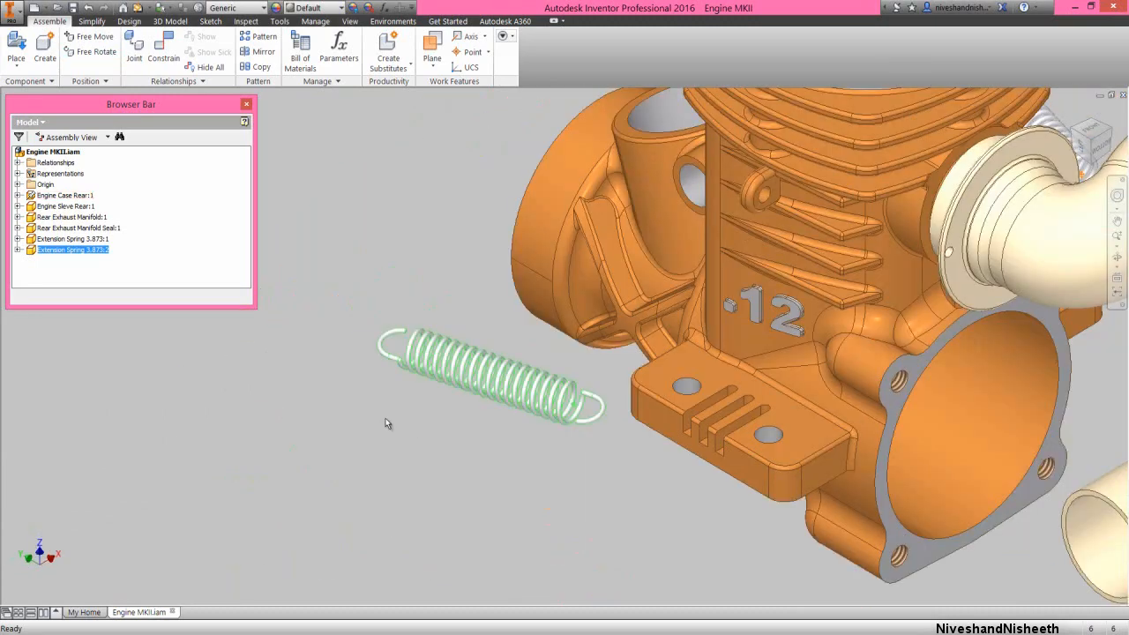
scroll(385, 419, "up", 2)
scroll(353, 480, "down", 2)
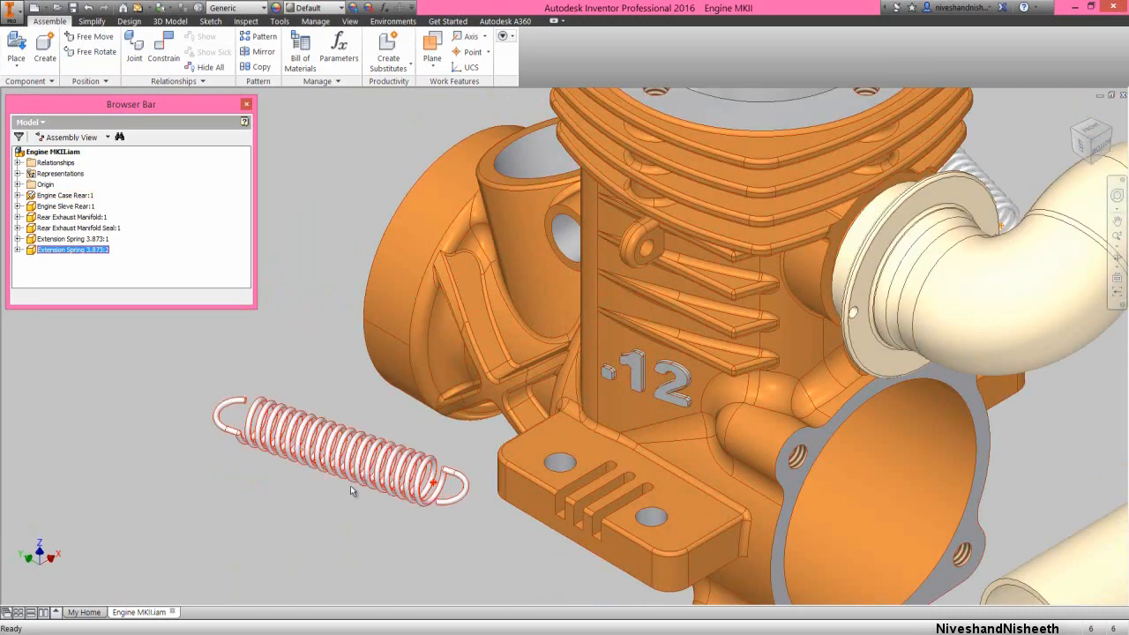
left_click(342, 506)
right_click(381, 515)
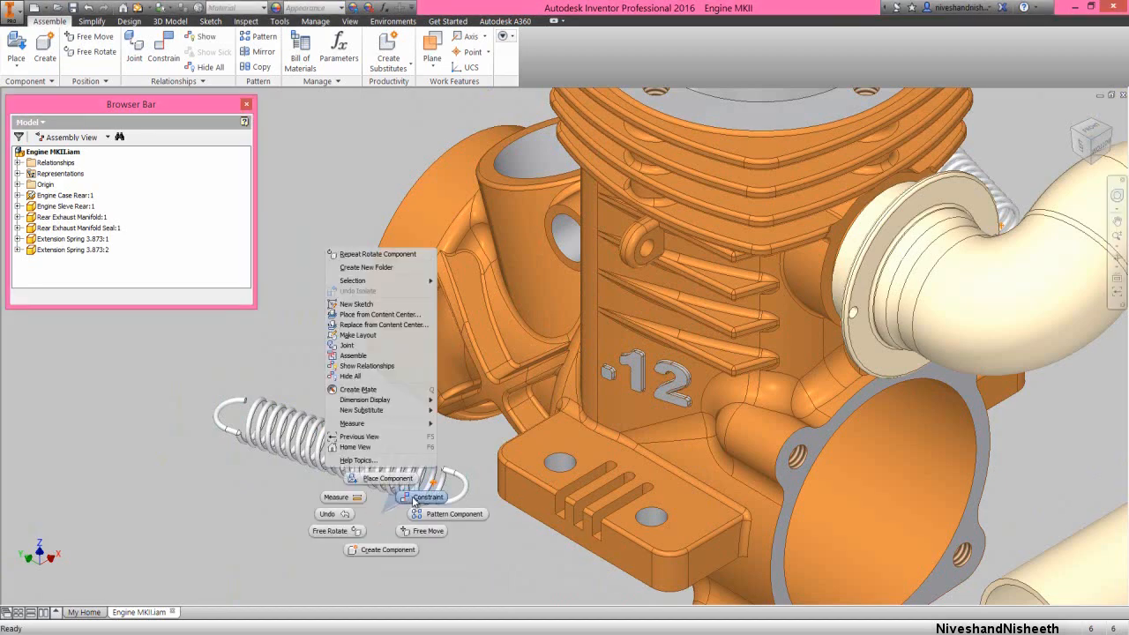
left_click(425, 496)
scroll(439, 502, "up", 4)
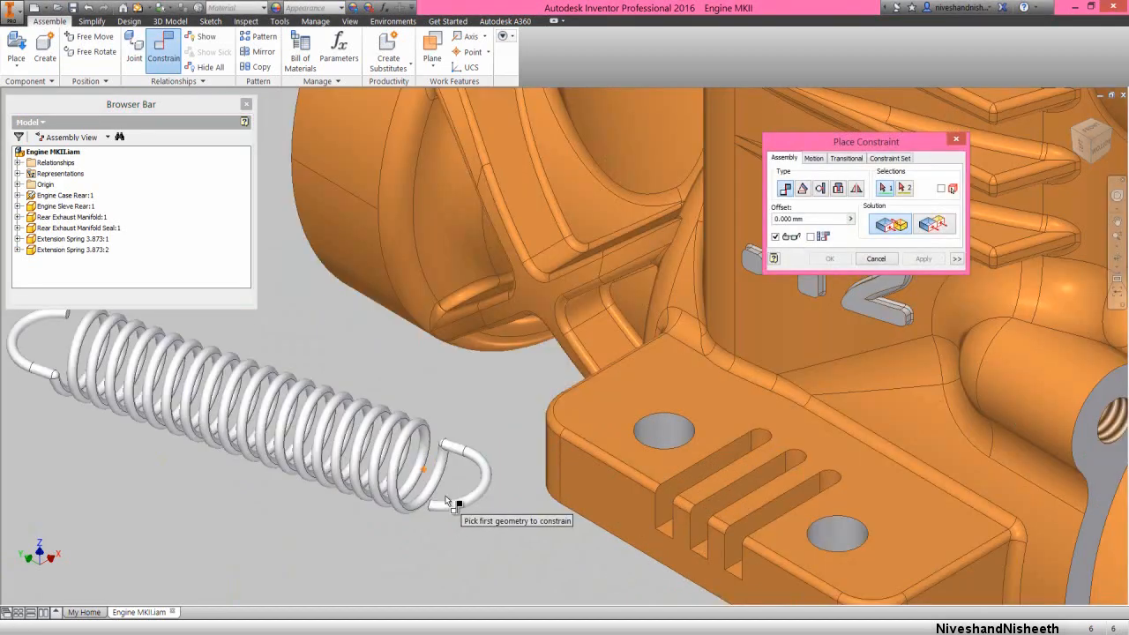
left_click(461, 407)
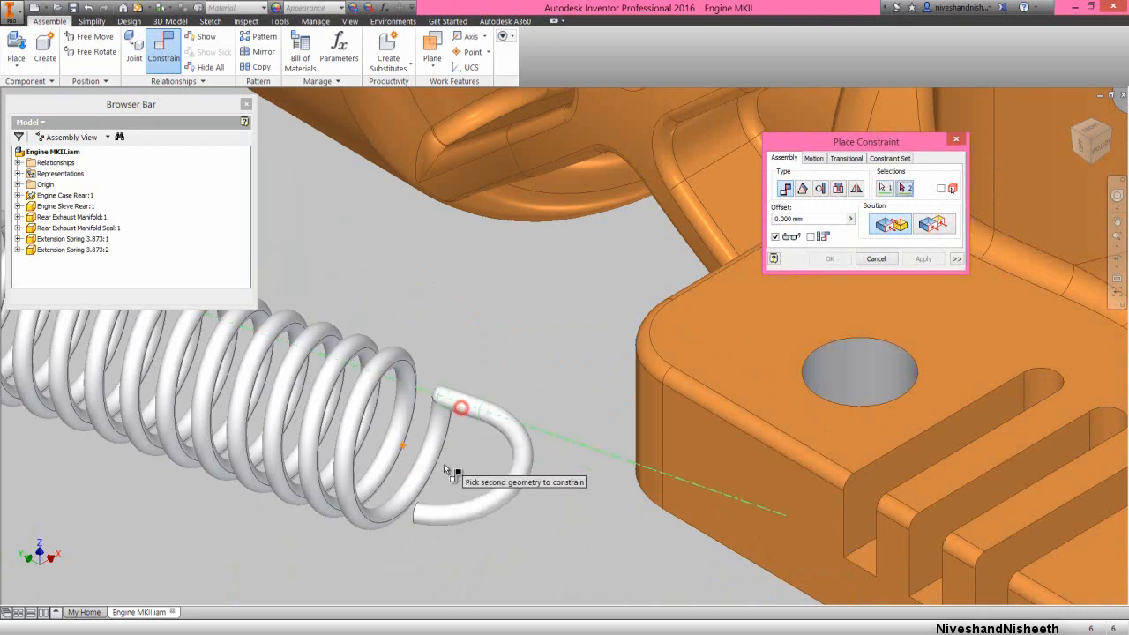
scroll(446, 499, "down", 6)
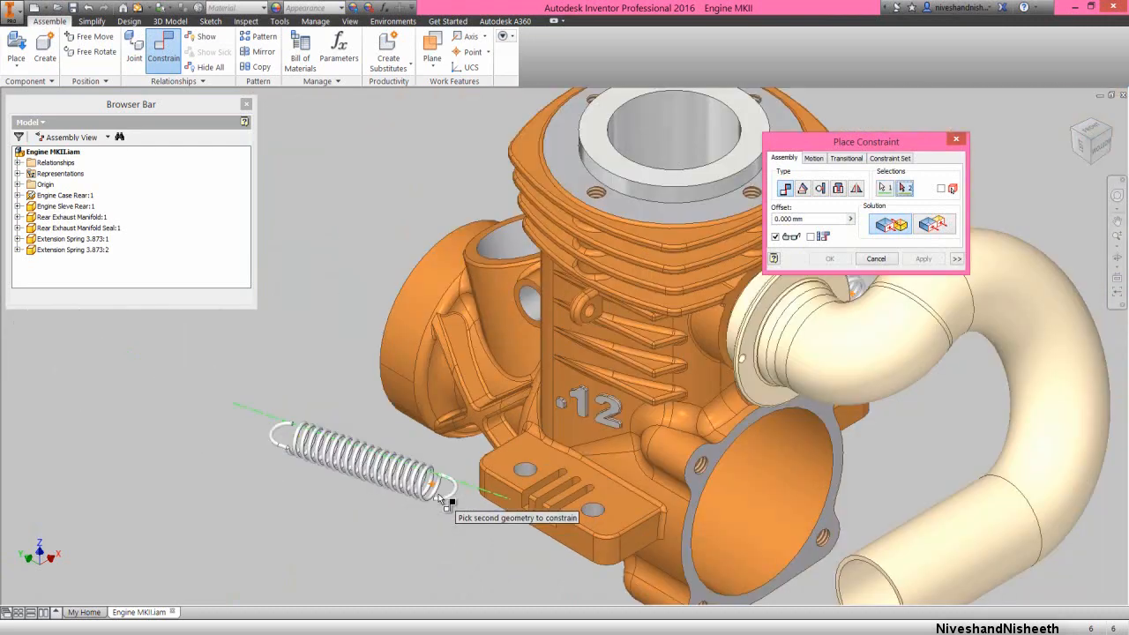
scroll(756, 366, "up", 5)
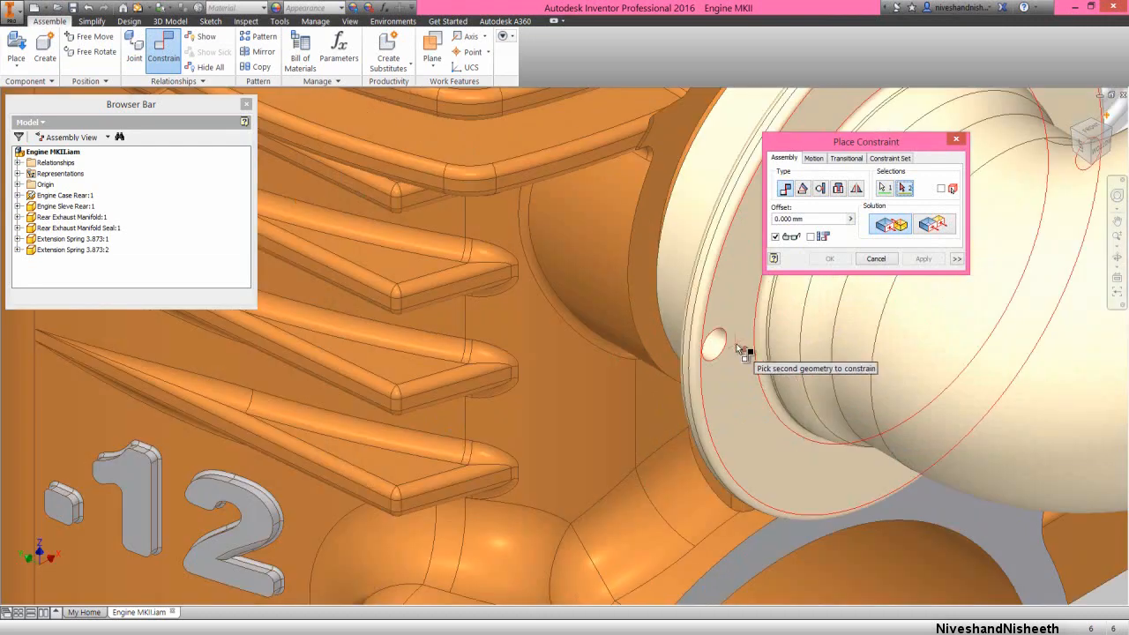
left_click(716, 348)
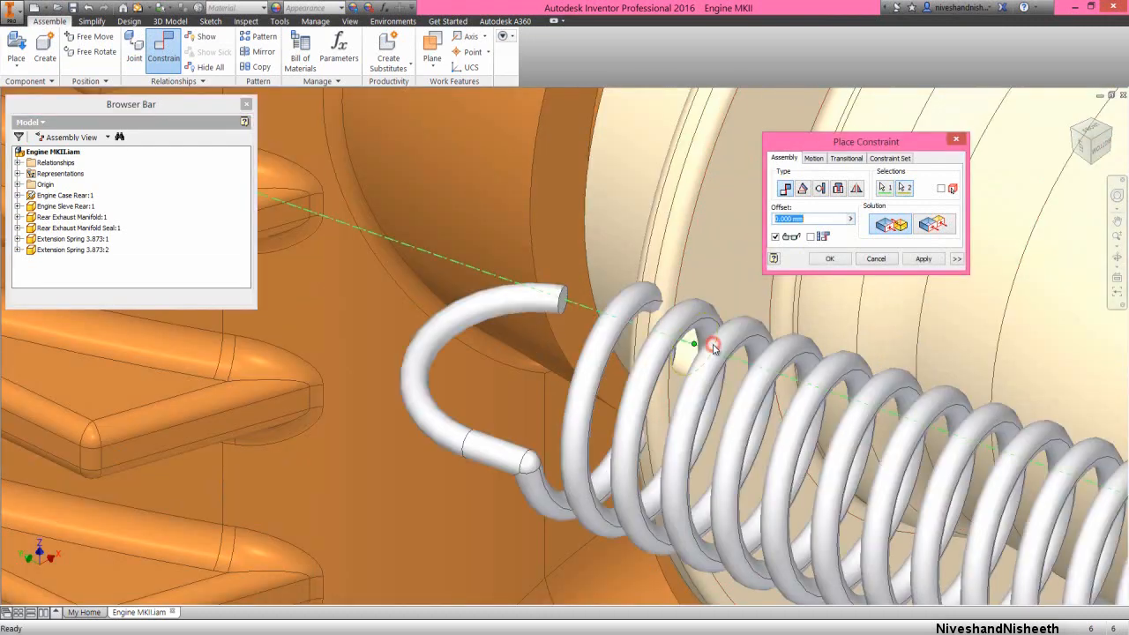
left_click(923, 259)
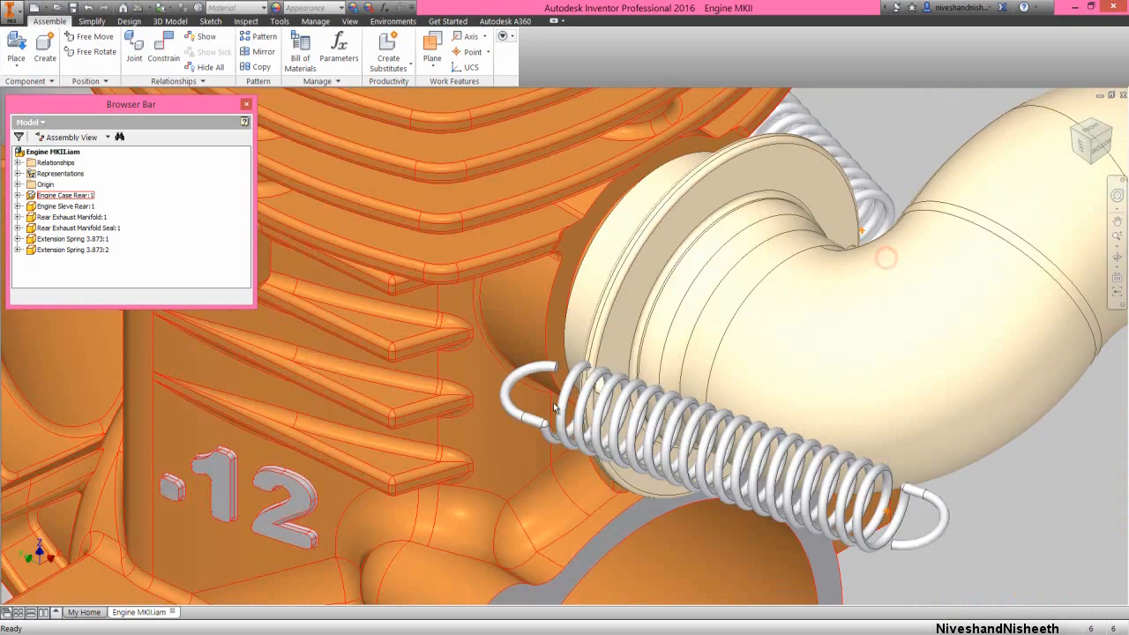
Mate the wire end centre point of the second spring's rear hook to the hole axis of the engine case's side lug with a 0.000 mm offset
scroll(556, 407, "down", 5)
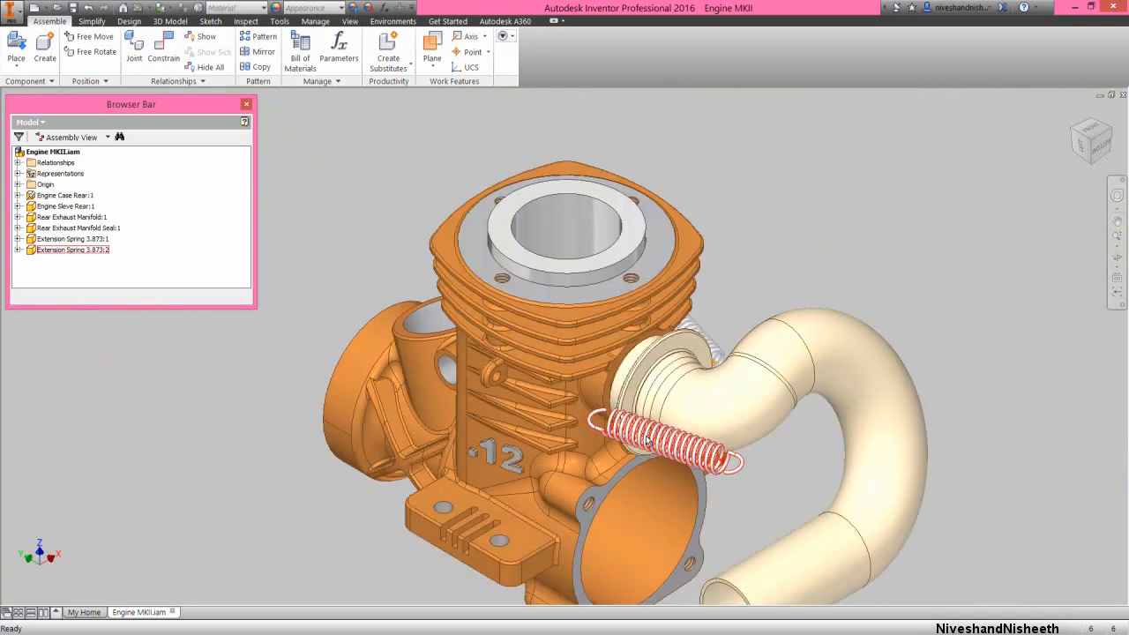
scroll(494, 381, "up", 3)
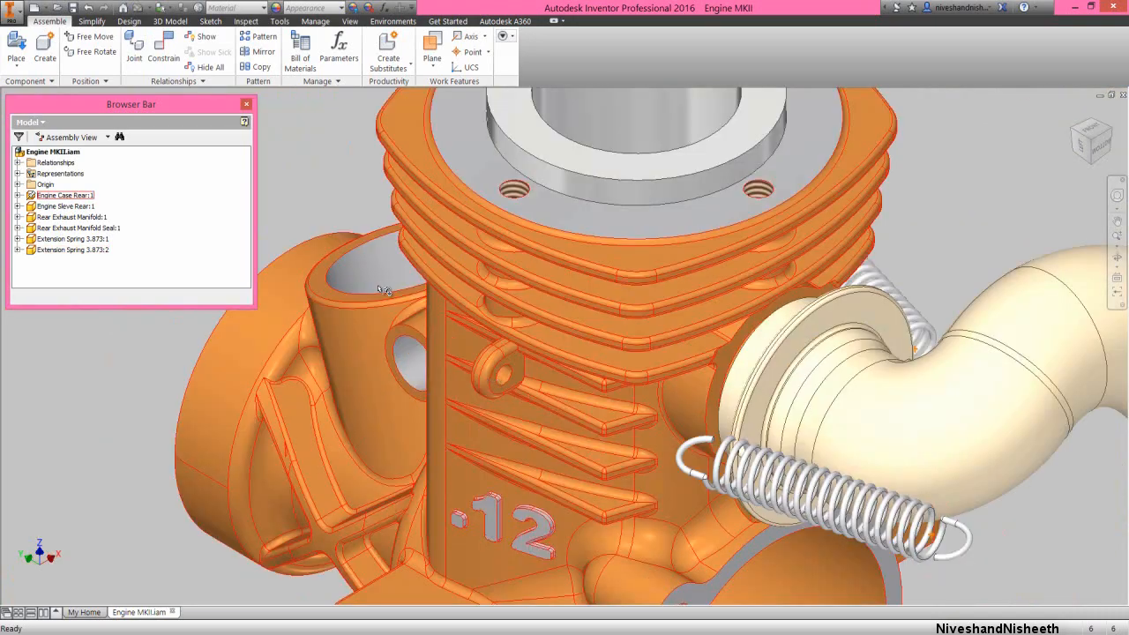
left_click(324, 170)
right_click(328, 157)
left_click(352, 142)
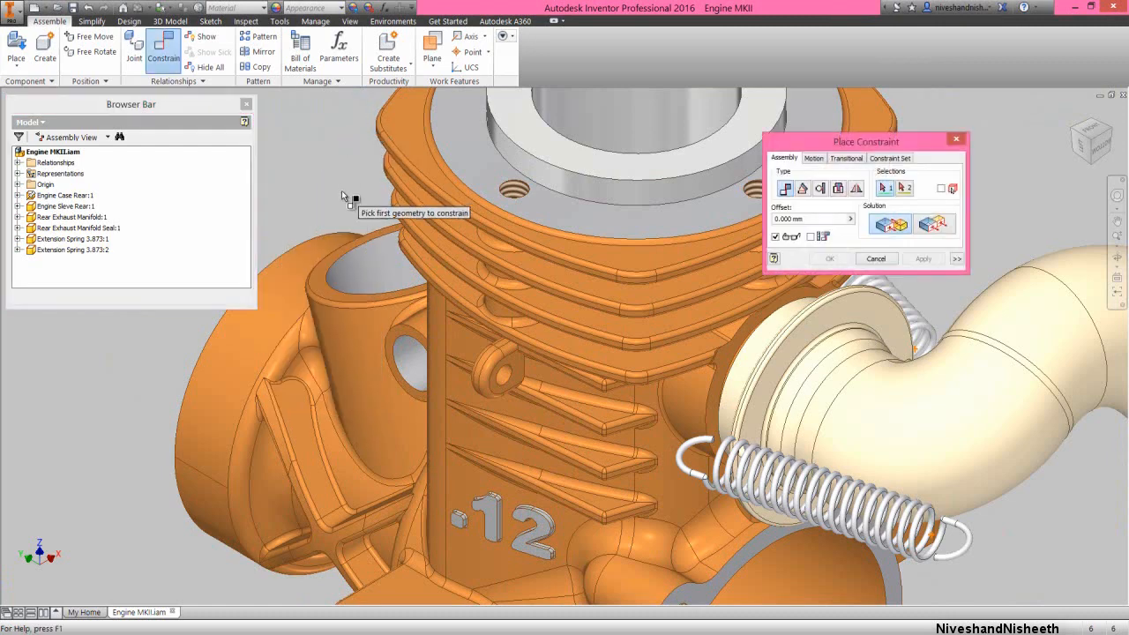
scroll(701, 436, "up", 5)
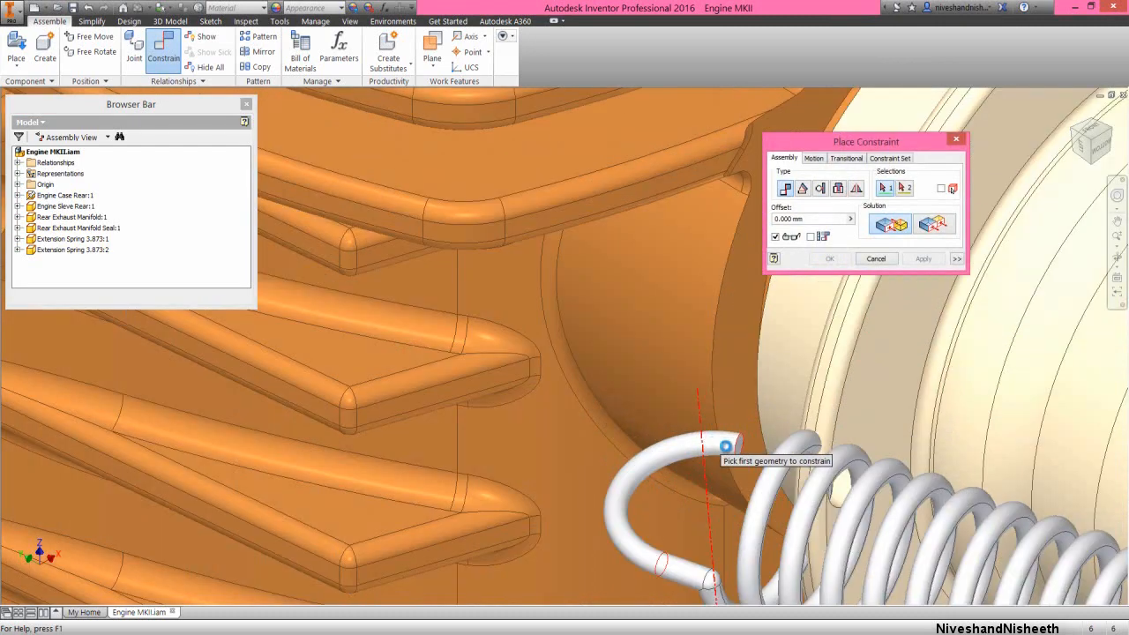
scroll(725, 447, "up", 2)
left_click(767, 455)
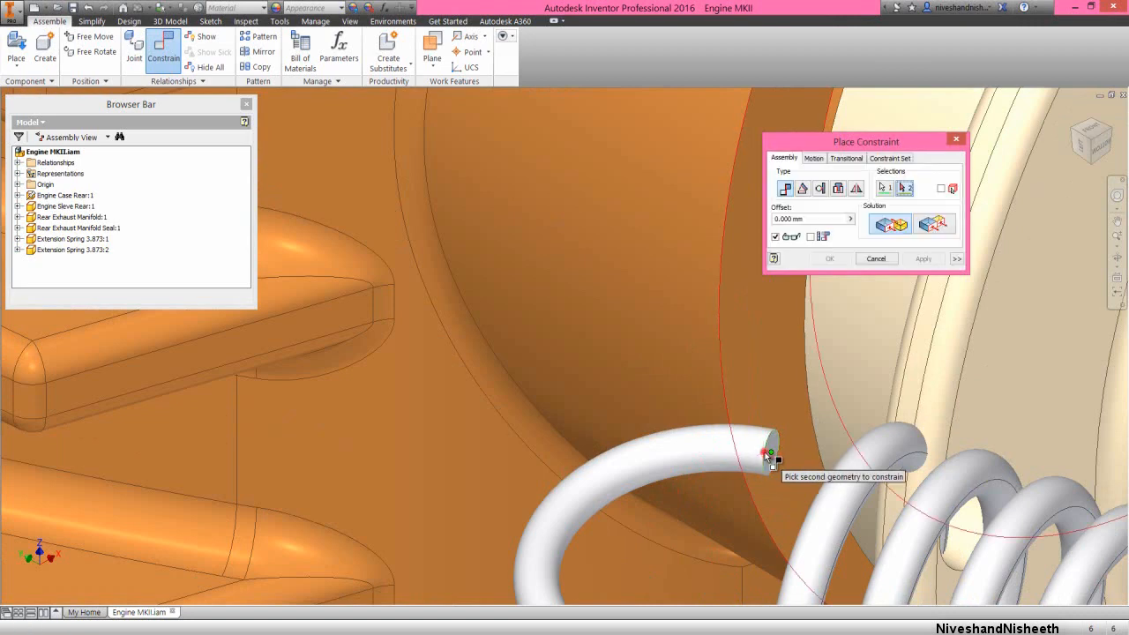
scroll(758, 458, "down", 5)
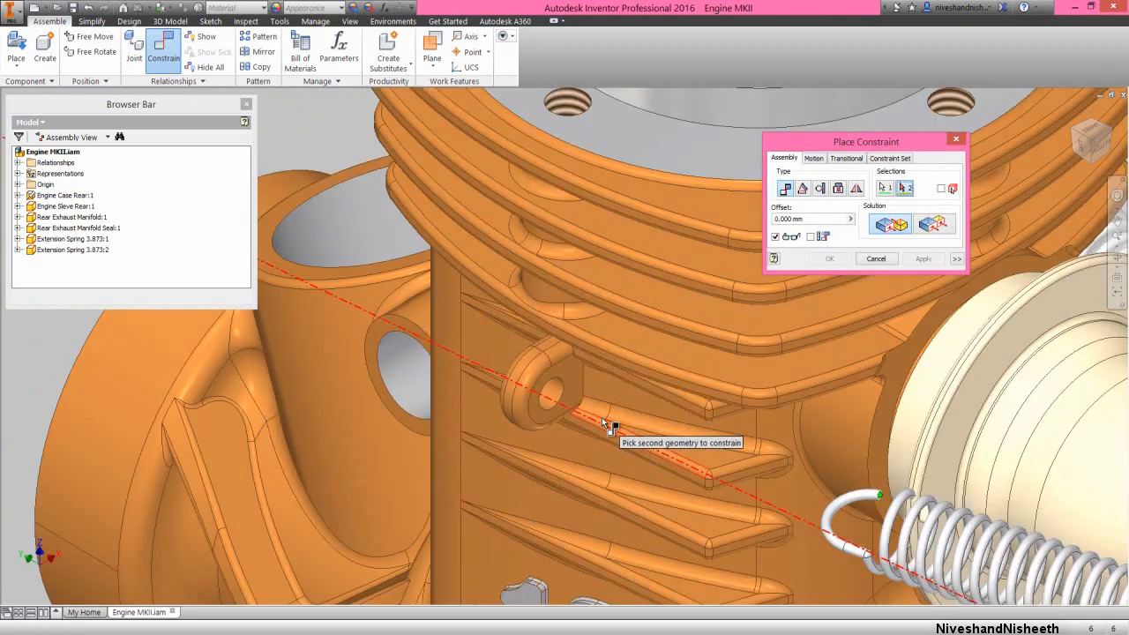
left_click(555, 393)
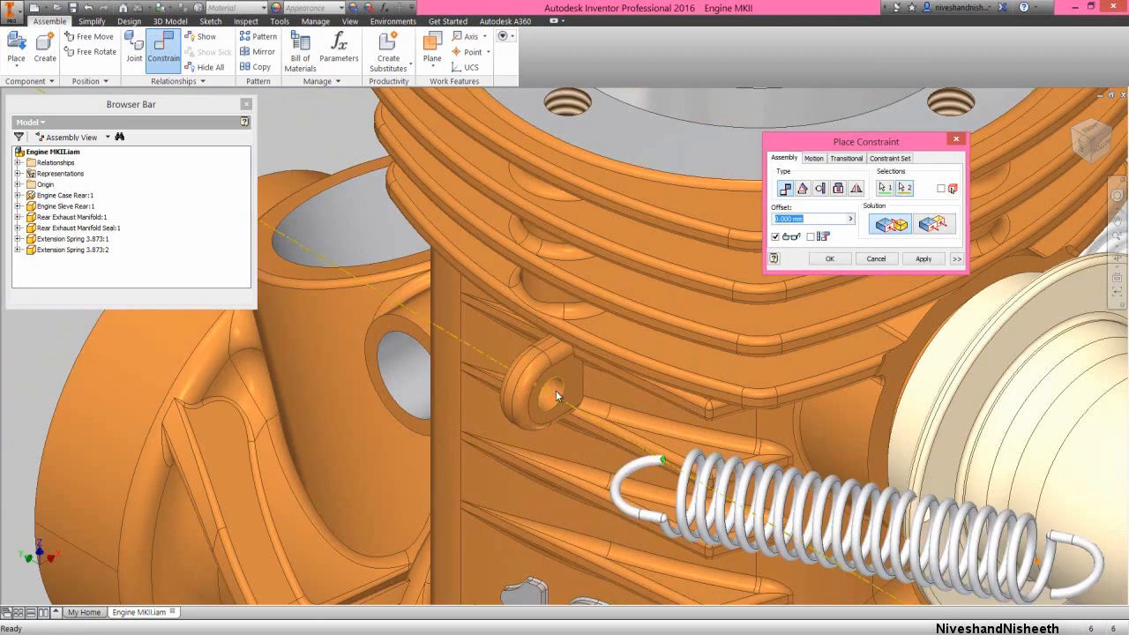
left_click(830, 258)
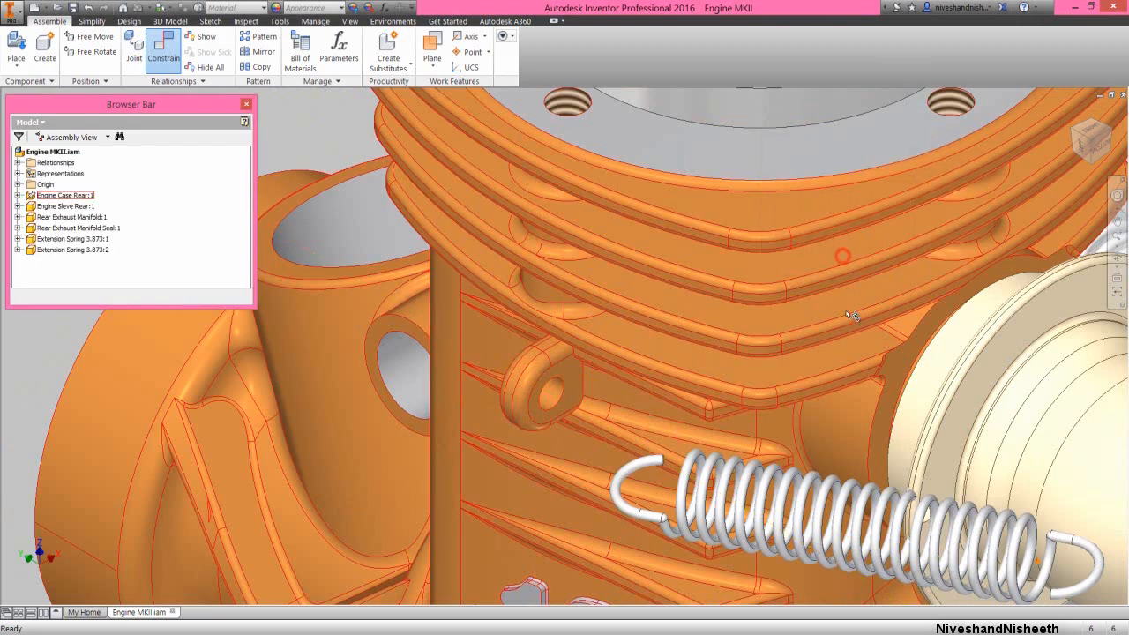
Move the second extension spring toward the engine case until its rear hook enters the side lug's hole and its front hook meets the manifold flange
left_click(813, 504)
left_click_drag(804, 508, 668, 419)
scroll(667, 418, "down", 3)
left_click(390, 235)
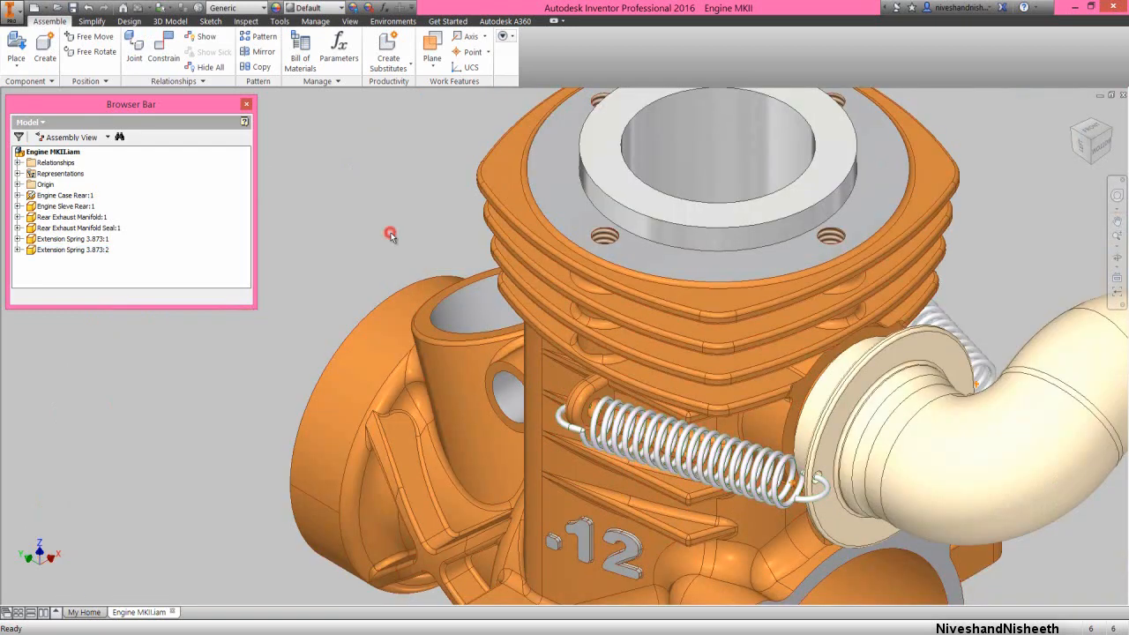
Mate the rear hook's wire end centre point to the flat face of the engine case's side lug with a -0.5 mm offset
right_click(392, 236)
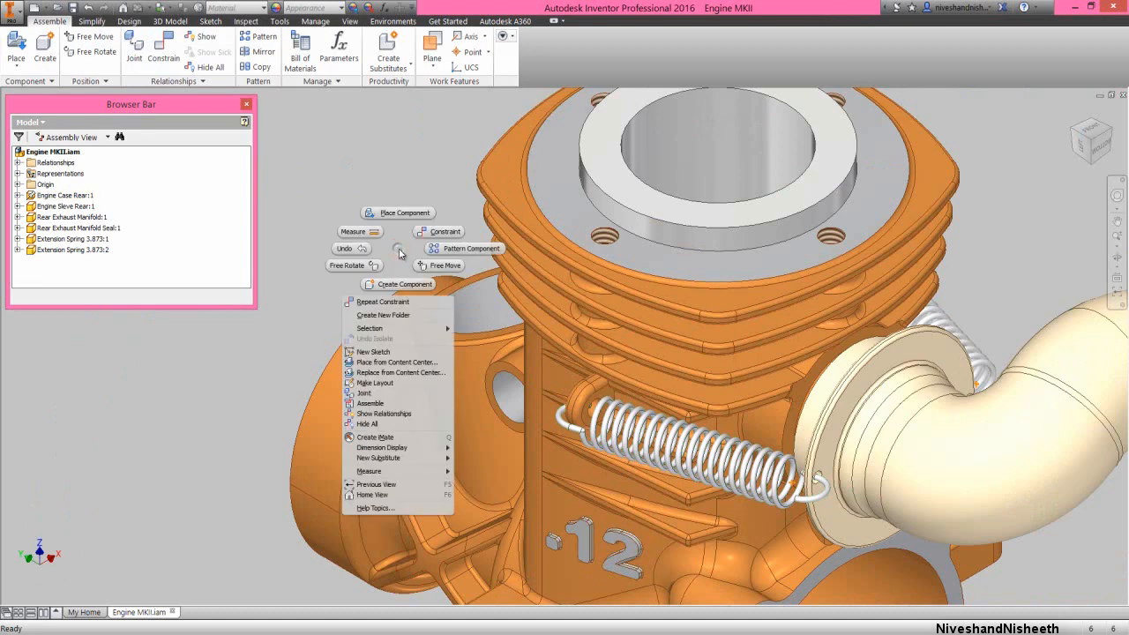
left_click(423, 234)
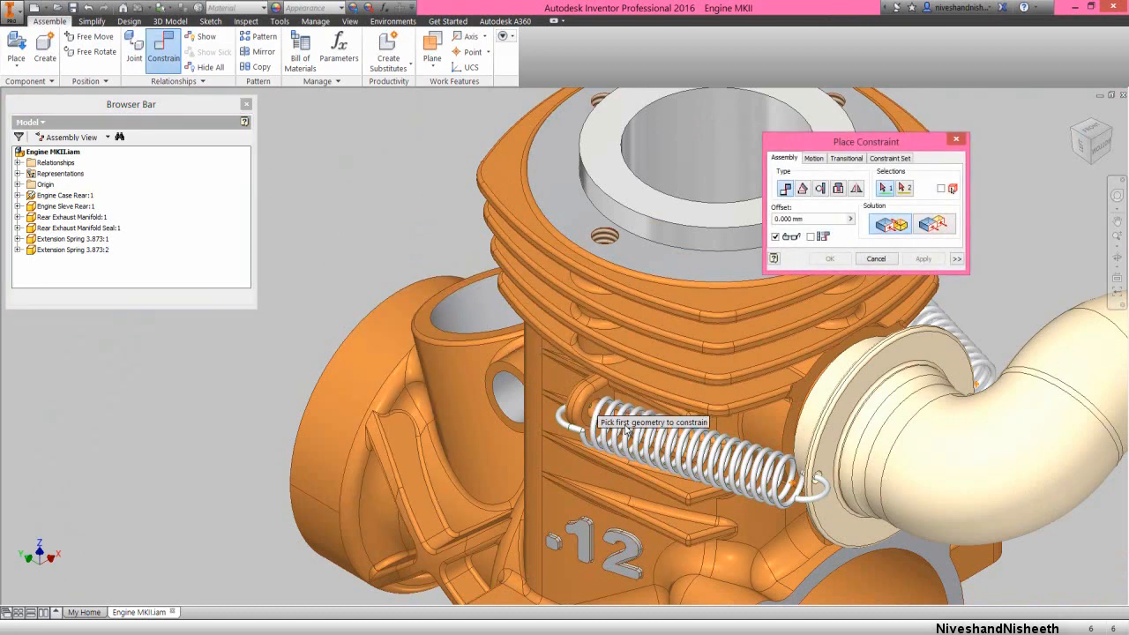
scroll(605, 397, "up", 5)
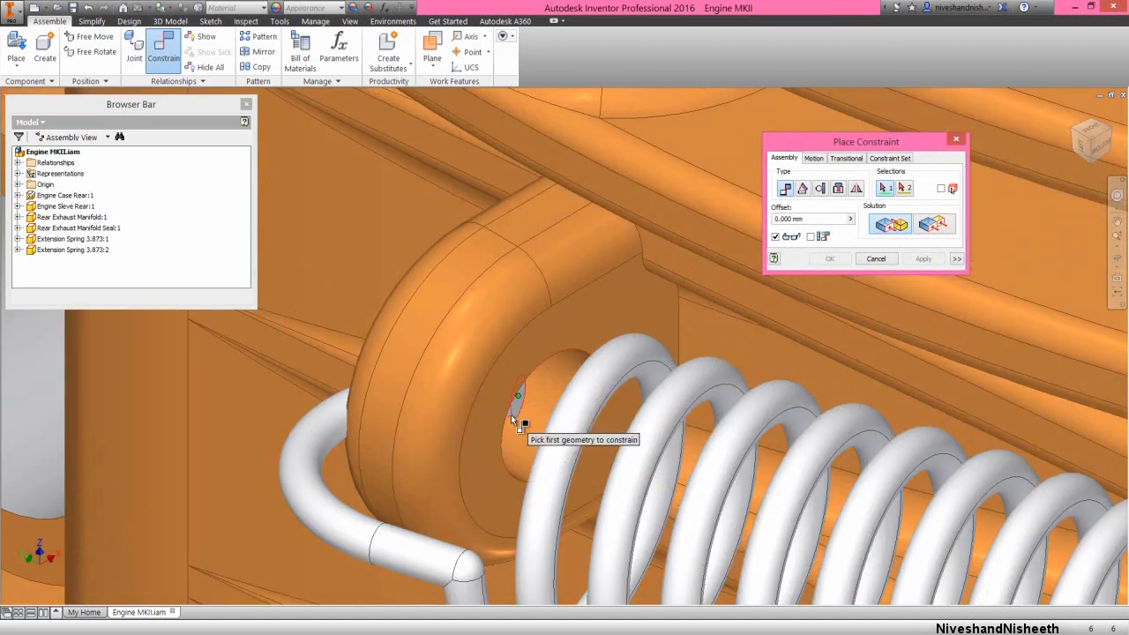
left_click(514, 421)
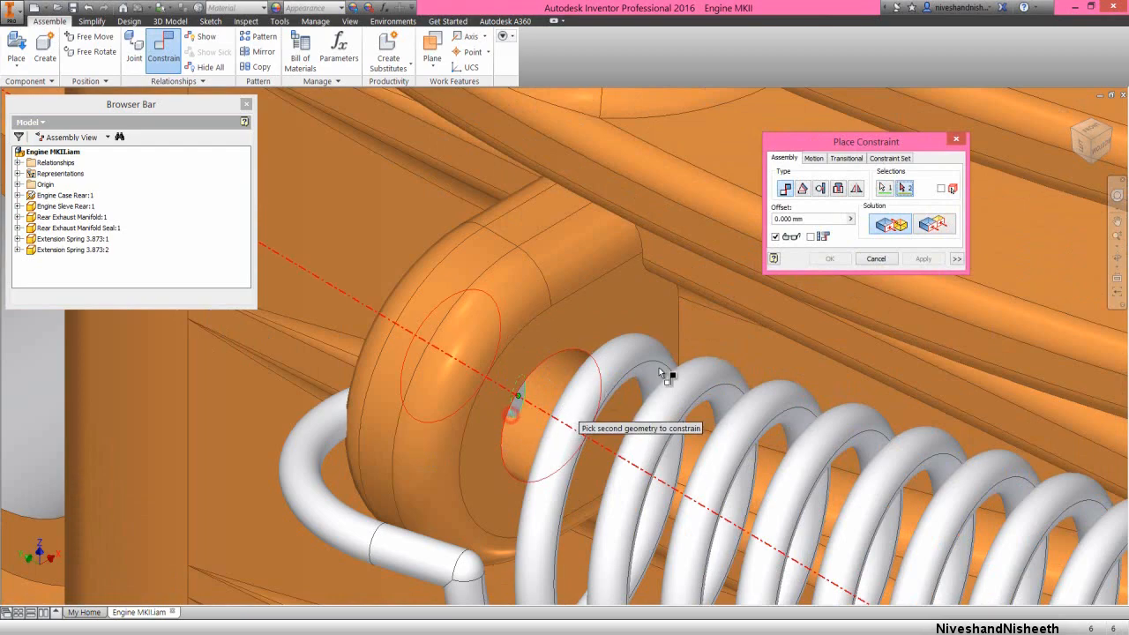
left_click(1070, 131)
scroll(584, 355, "up", 5)
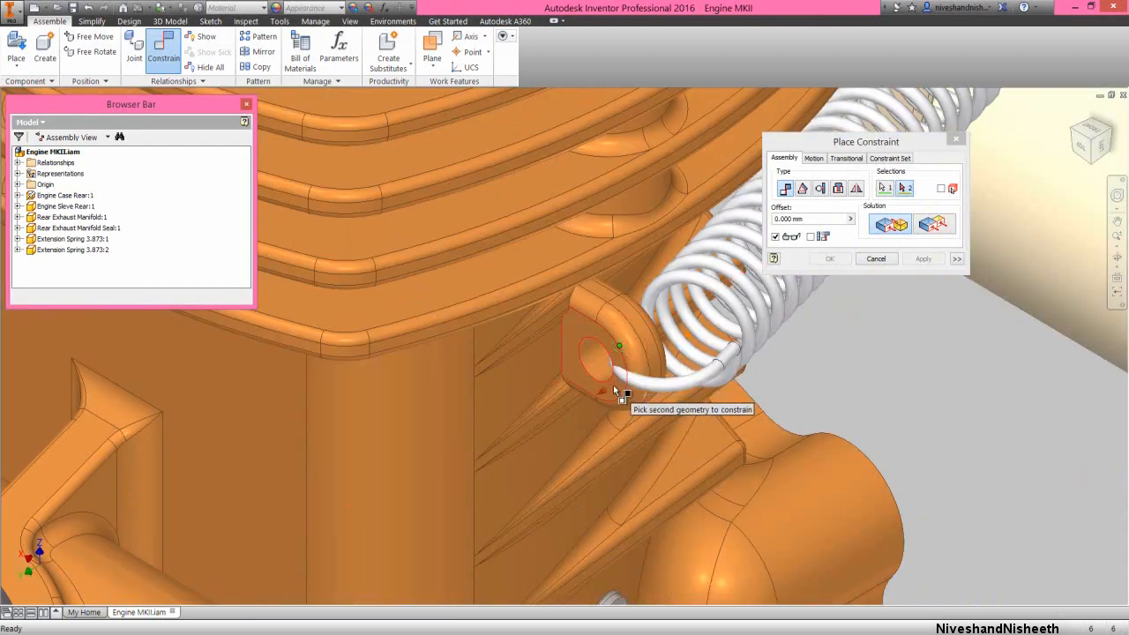
left_click(613, 385)
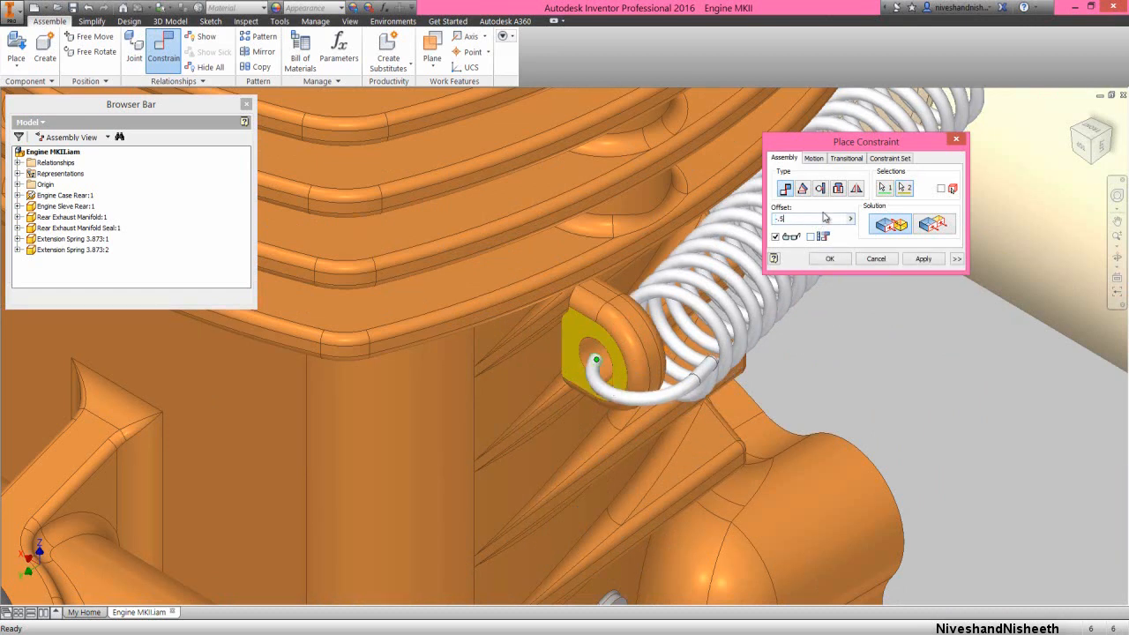
left_click(848, 258)
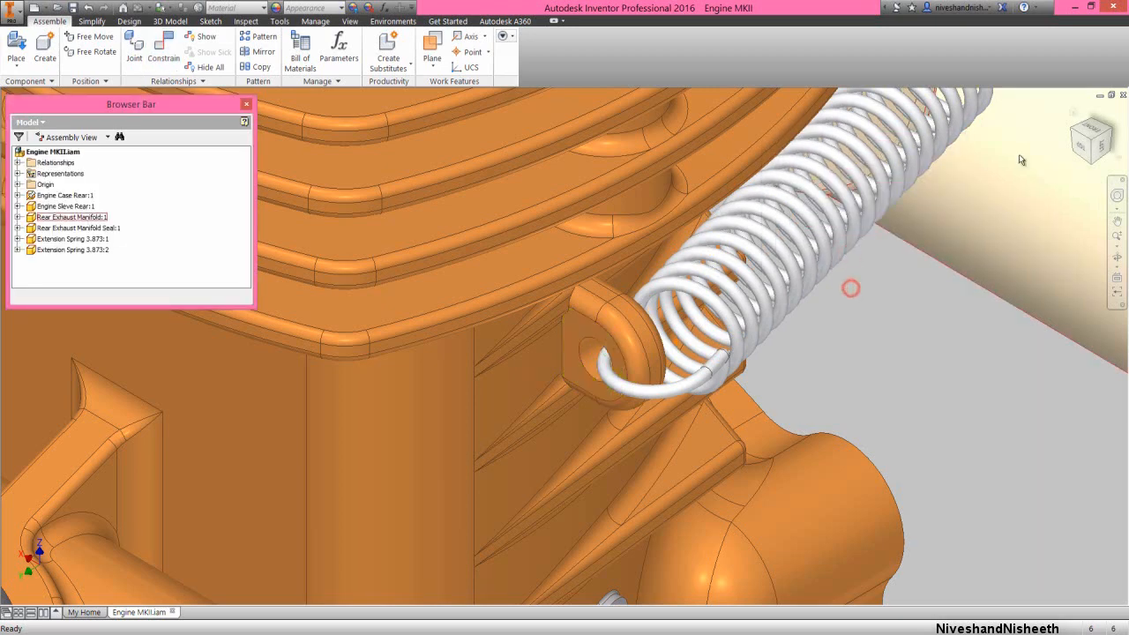
Check both fitted extension springs from opposite isometric views and save the Engine MKII assembly
left_click(1114, 133)
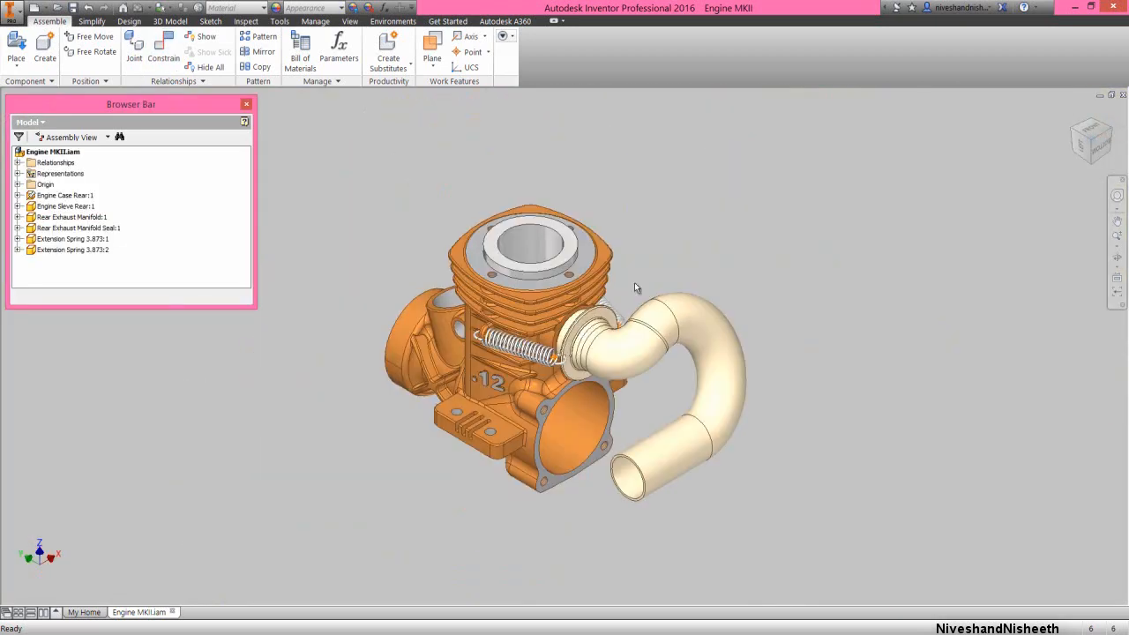
scroll(510, 343, "up", 3)
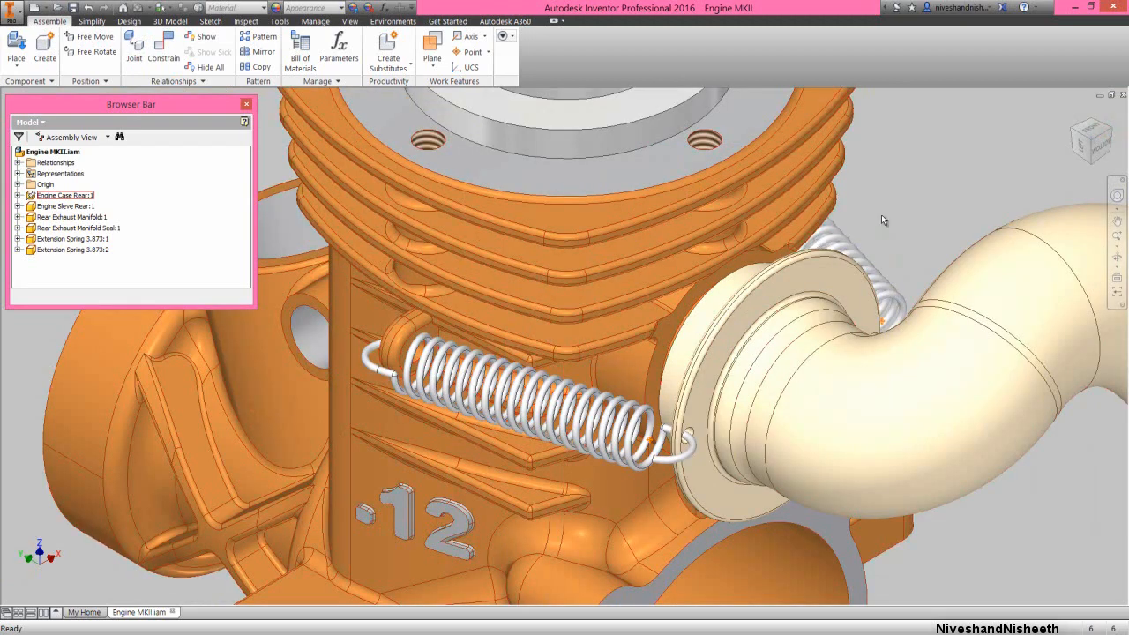
left_click(1082, 116)
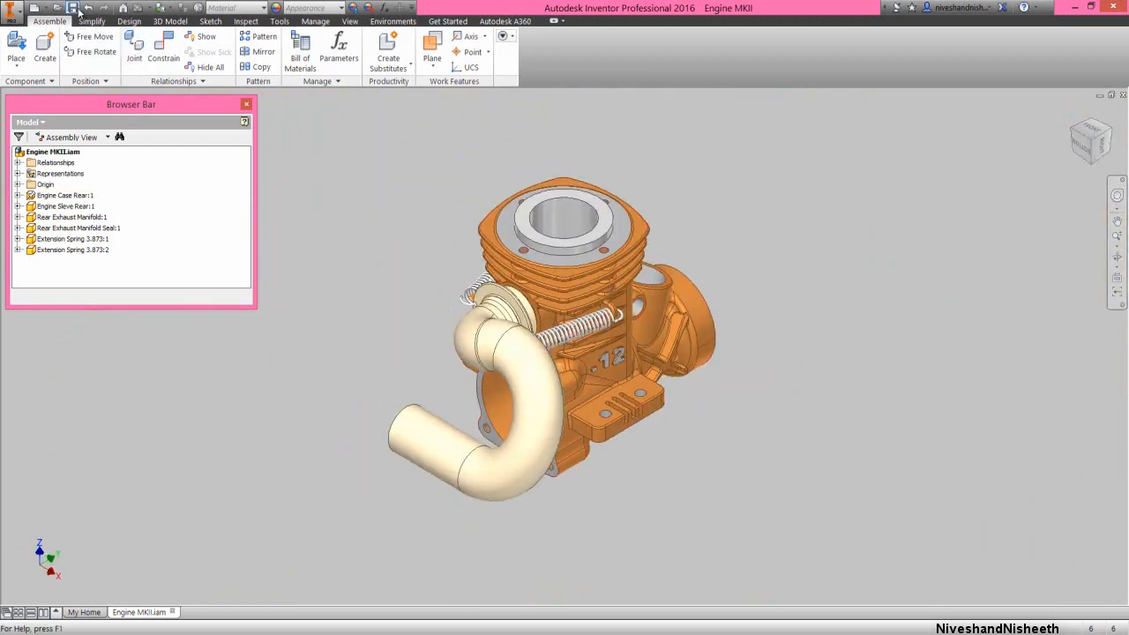
left_click(367, 301)
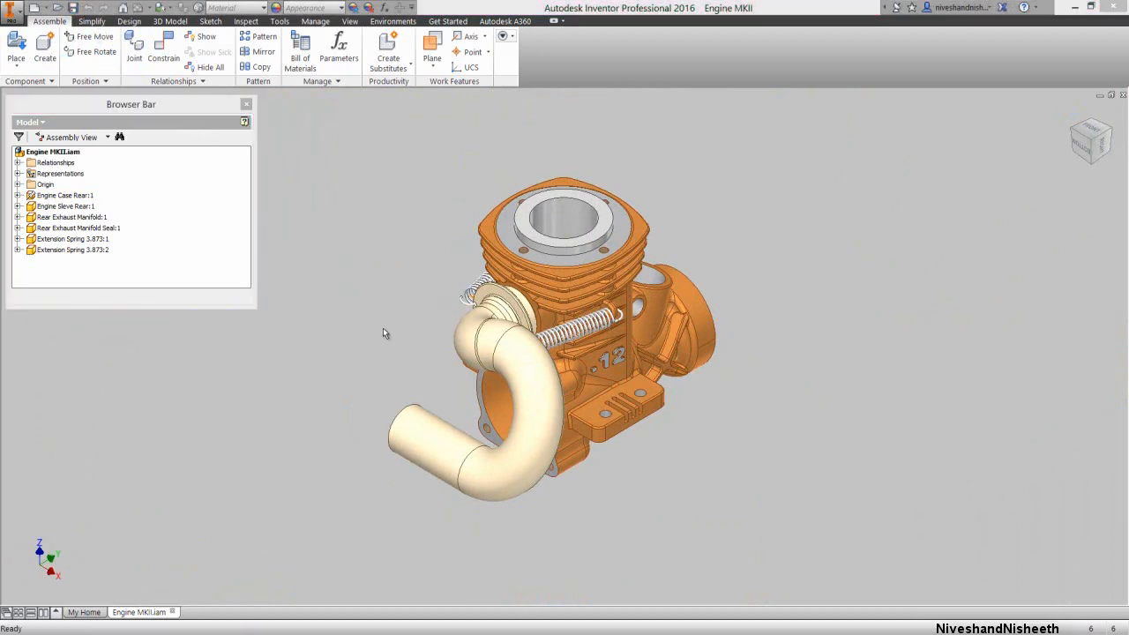
Place one instance of the Coupling Rear part from the Engine MKII folder in open space beside the engine case
left_click(383, 330)
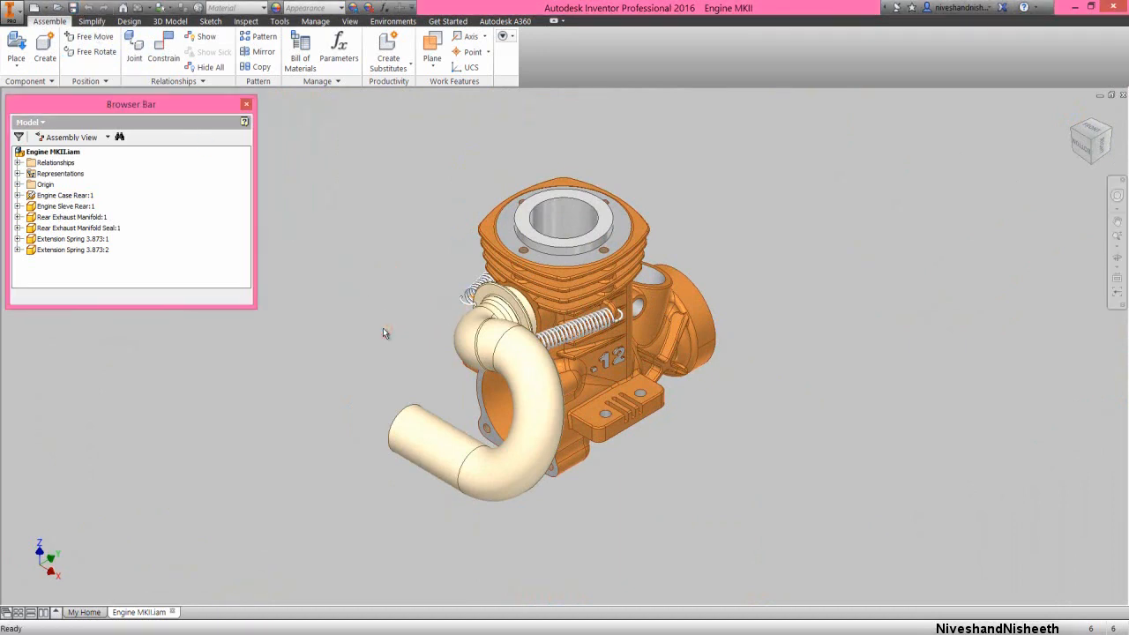
left_click(17, 49)
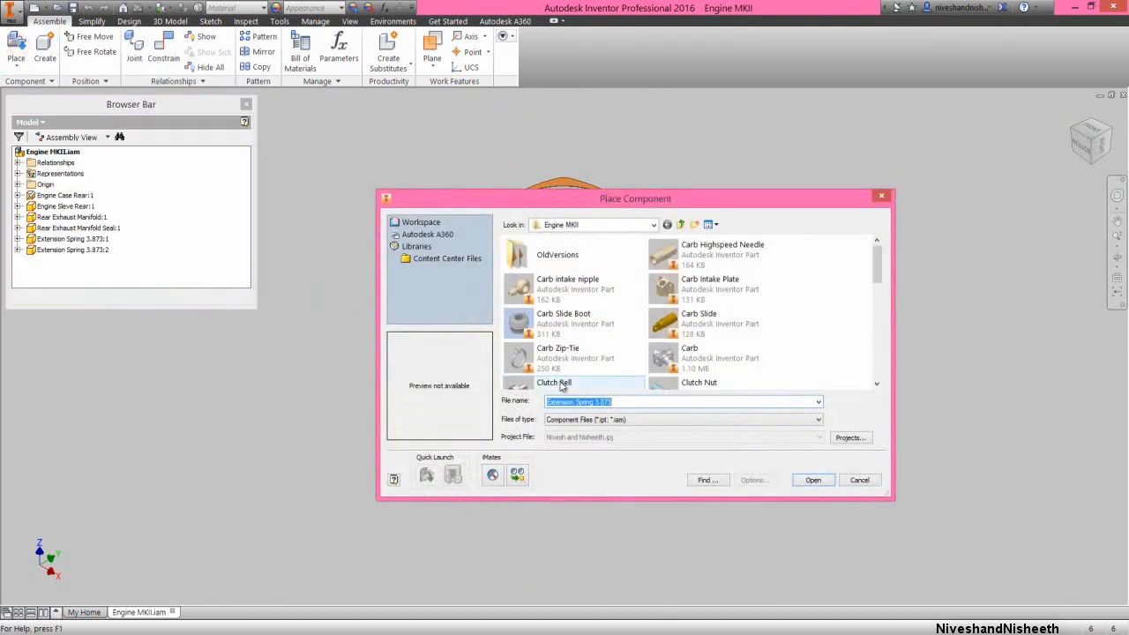
key("c")
key("c")
key("c")
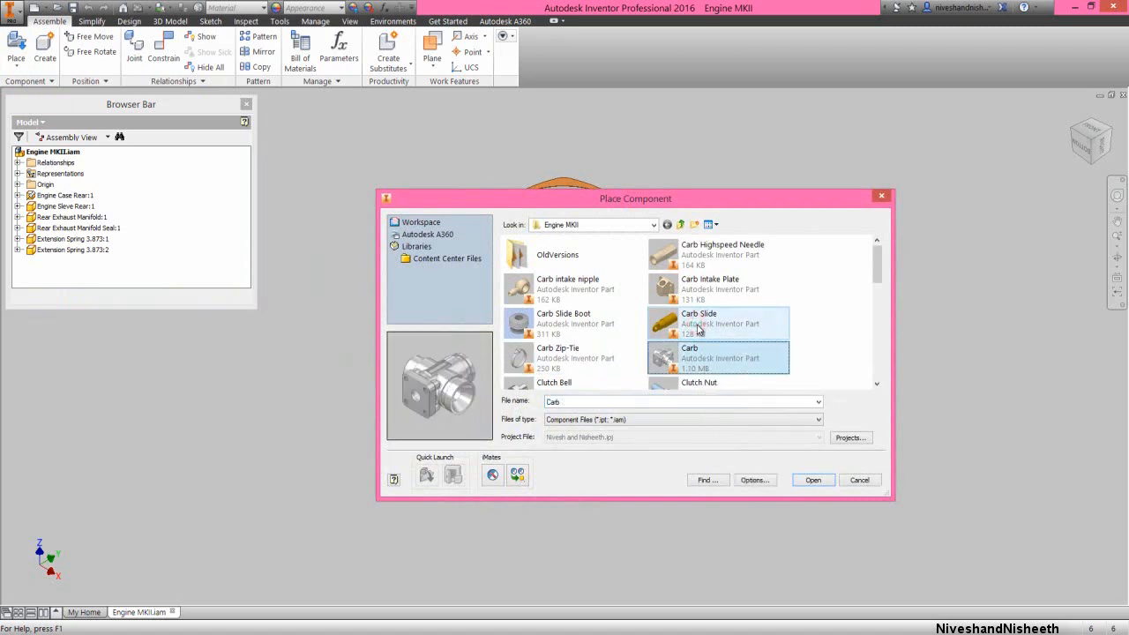
key("c")
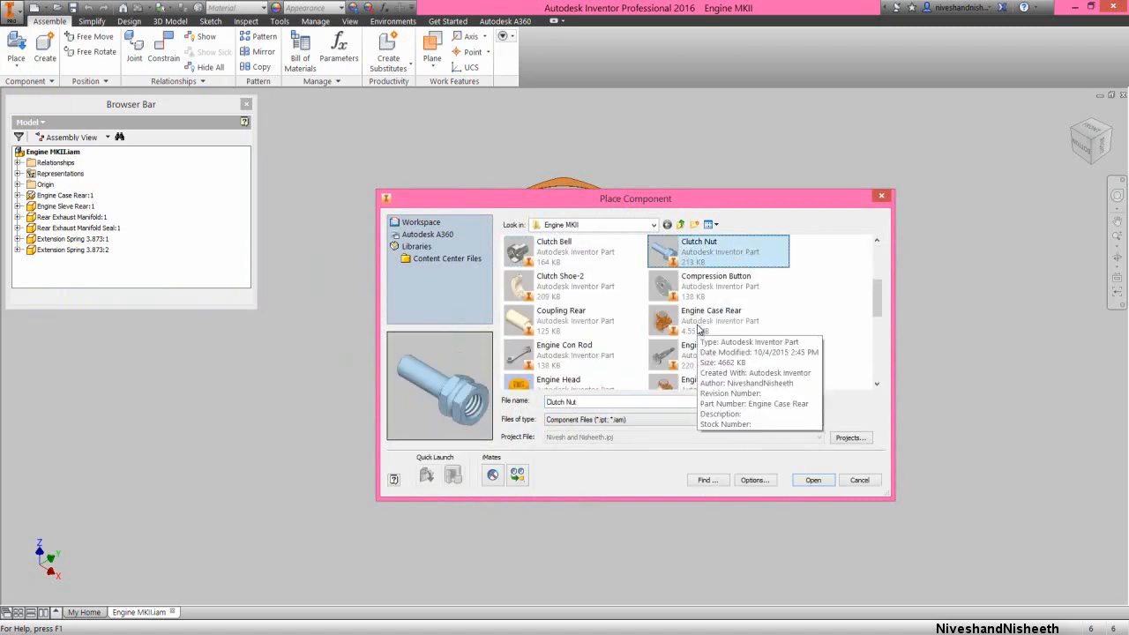
left_click(587, 321)
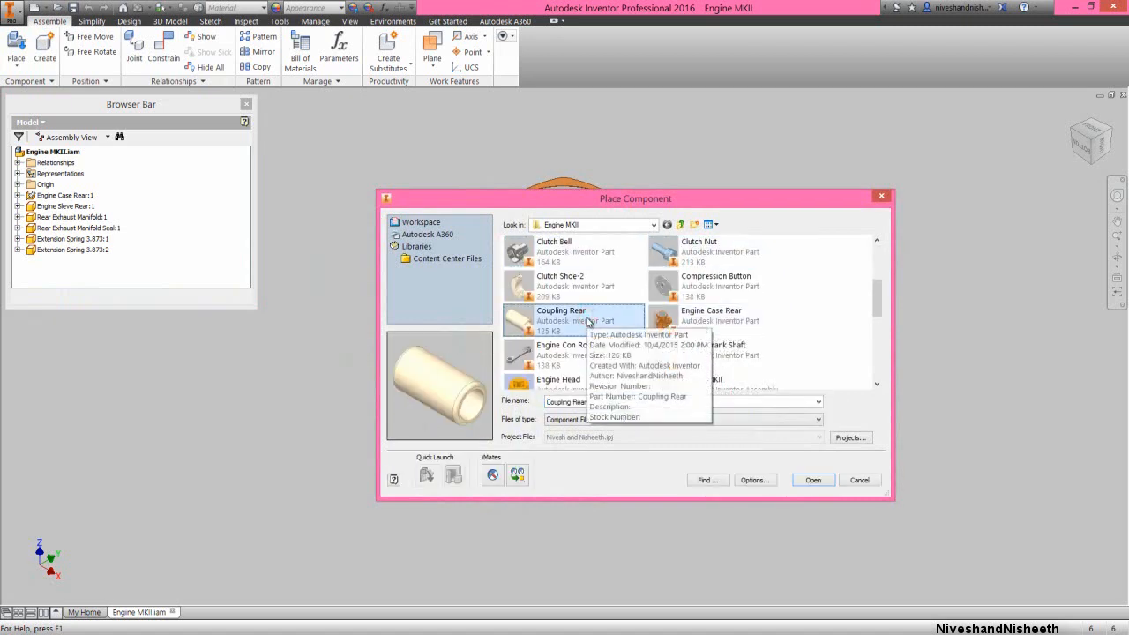
left_click(812, 481)
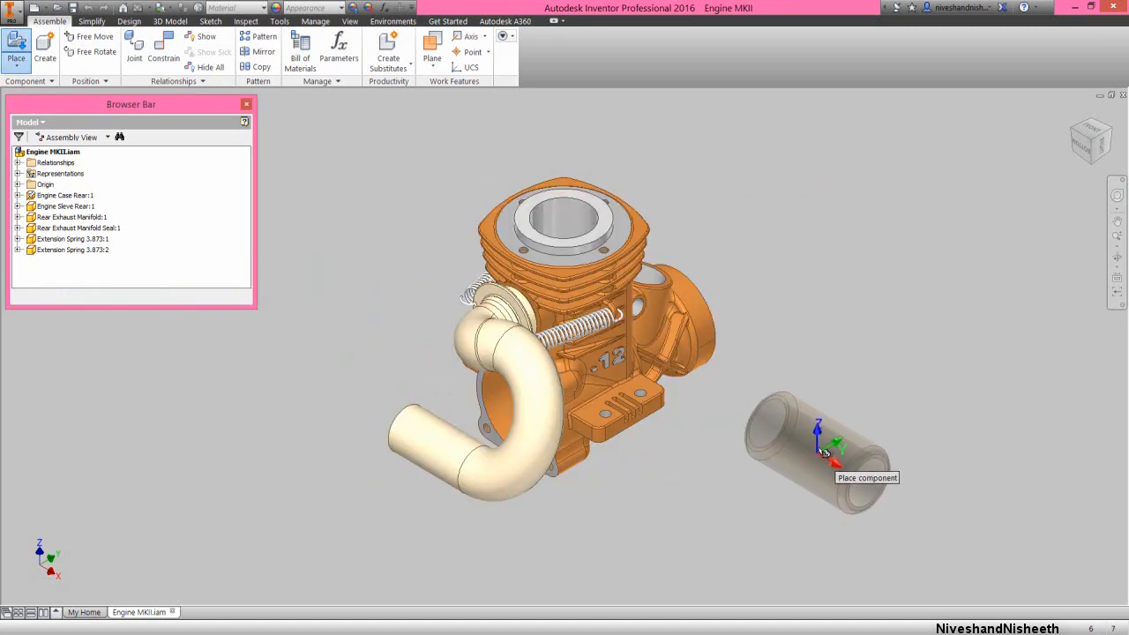
left_click(818, 445)
right_click(863, 312)
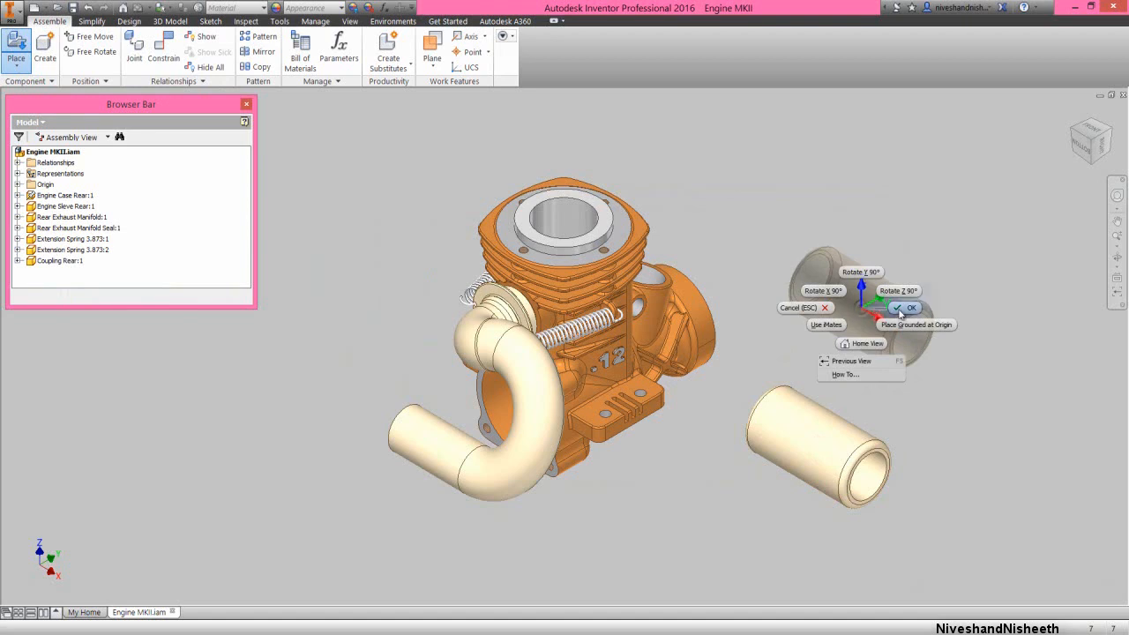
left_click(899, 310)
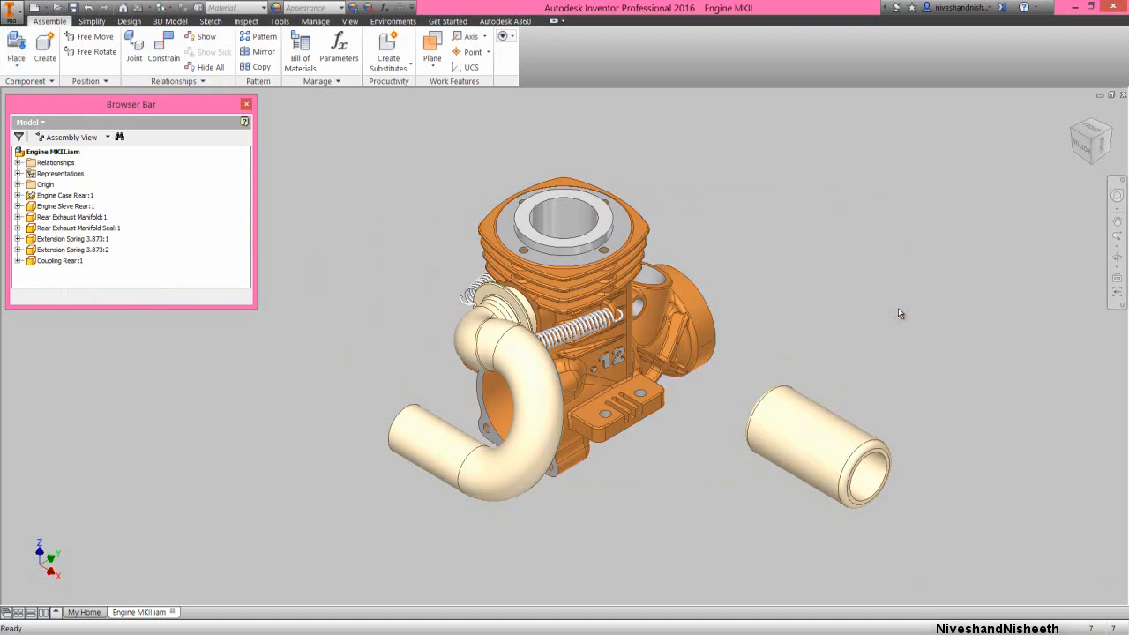
Begin a mate constraint using the Coupling Rear's centre axis as the first geometry
right_click(898, 307)
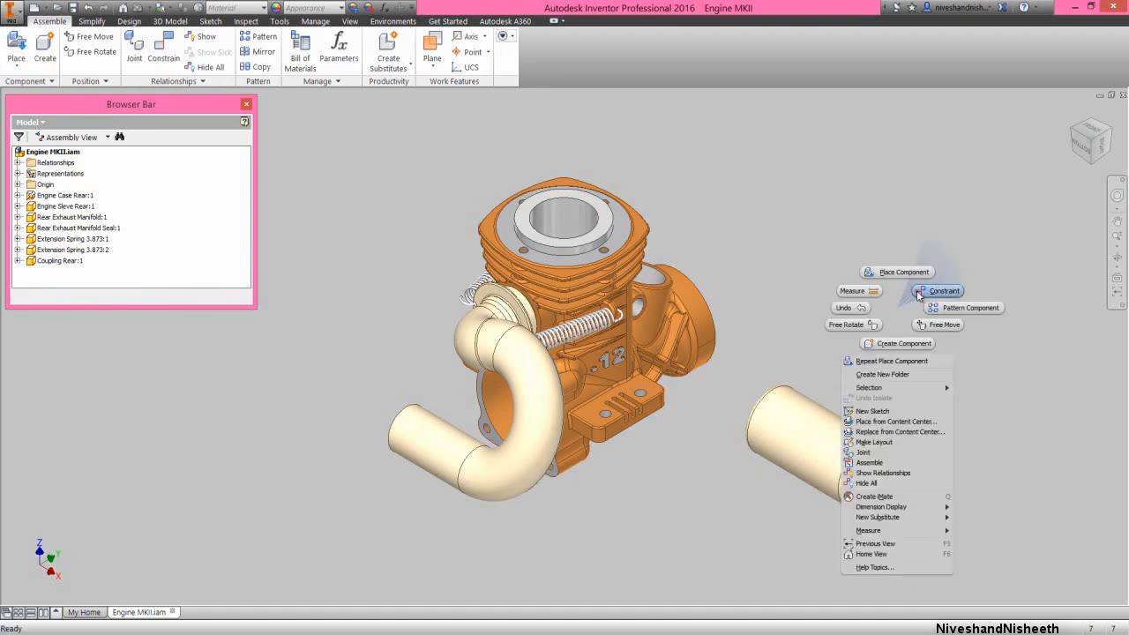
left_click(916, 292)
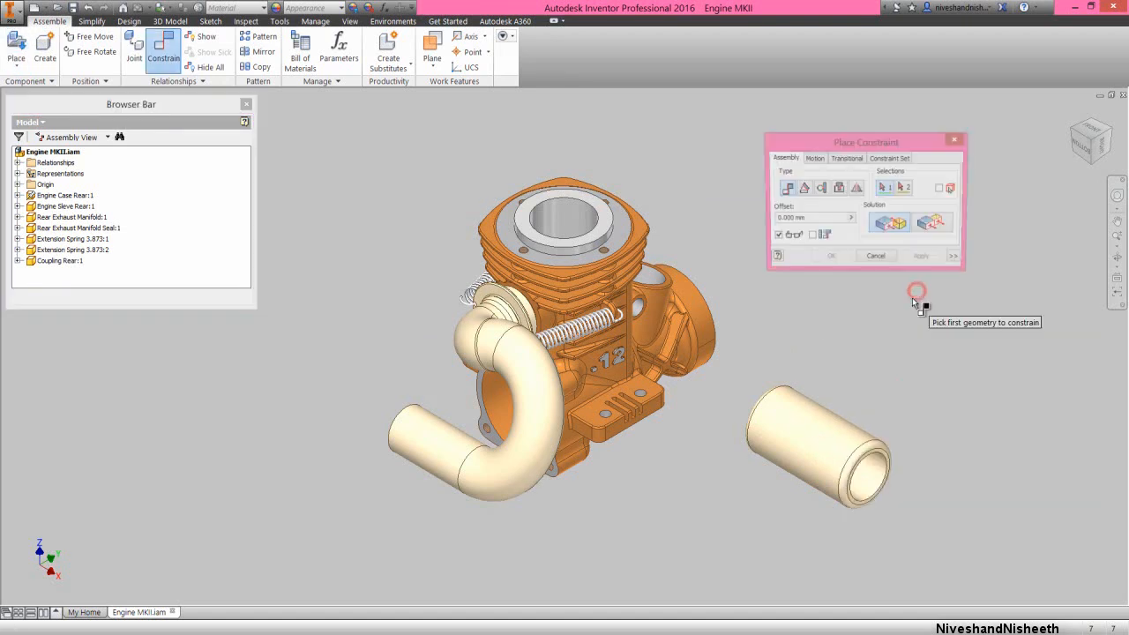
left_click(835, 430)
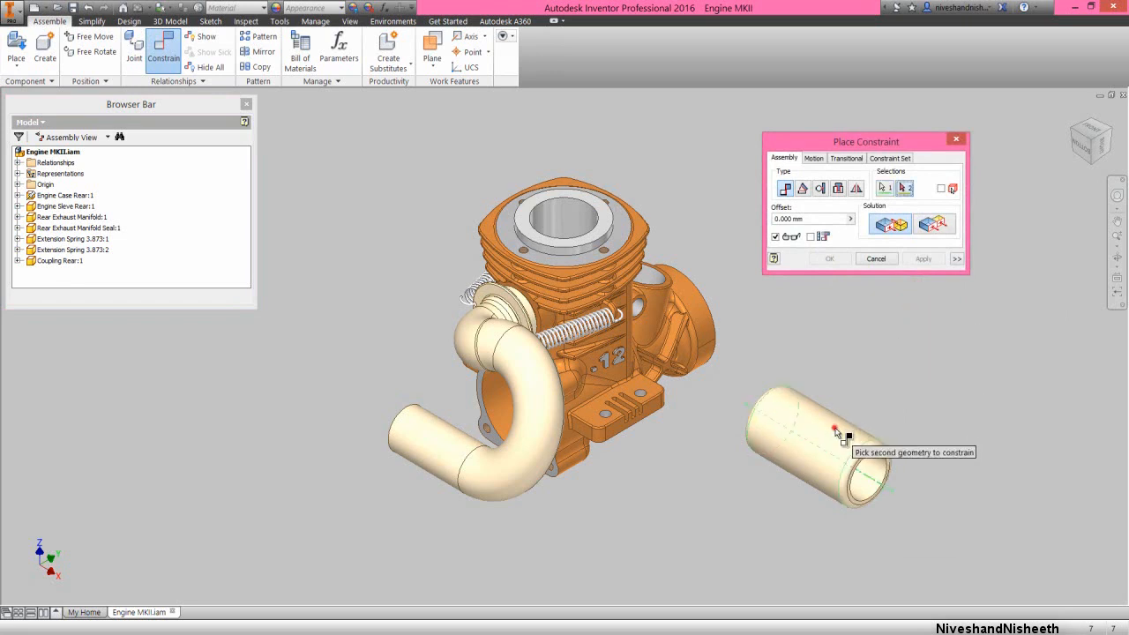
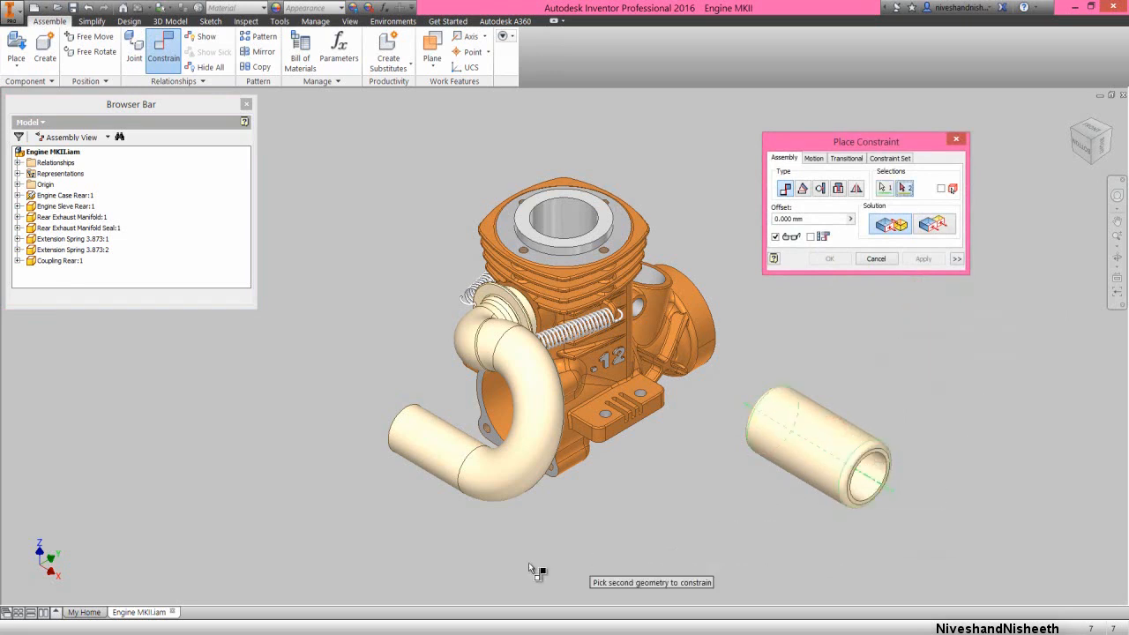
Mate the Coupling Rear's centre axis to the exhaust manifold's straight outlet axis and slide the coupling outward along it
left_click(432, 458)
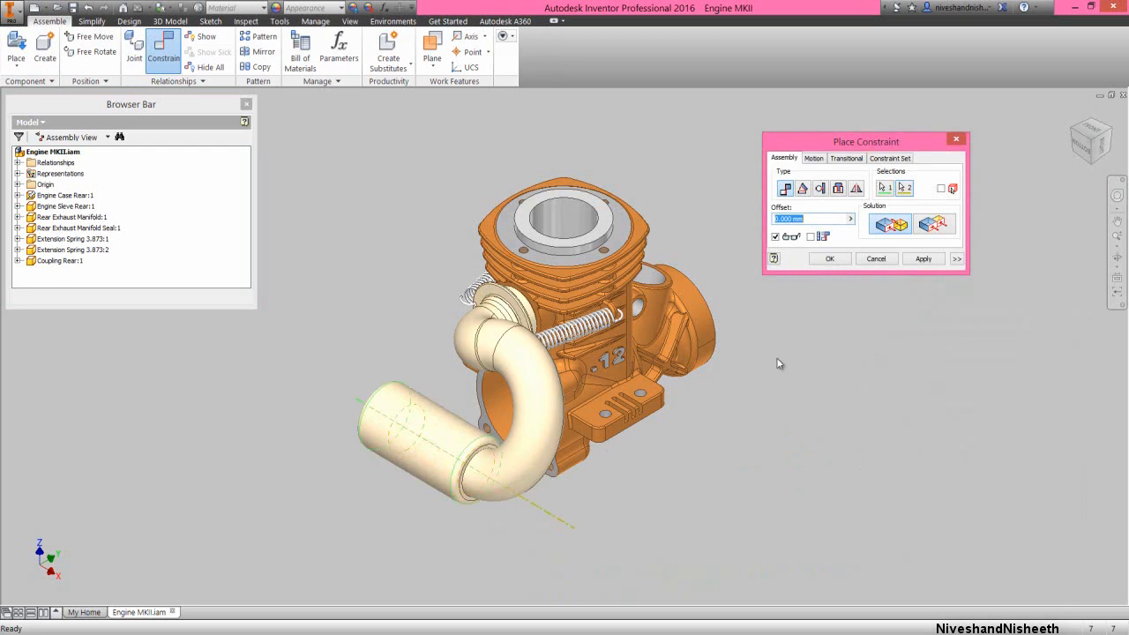
left_click(829, 258)
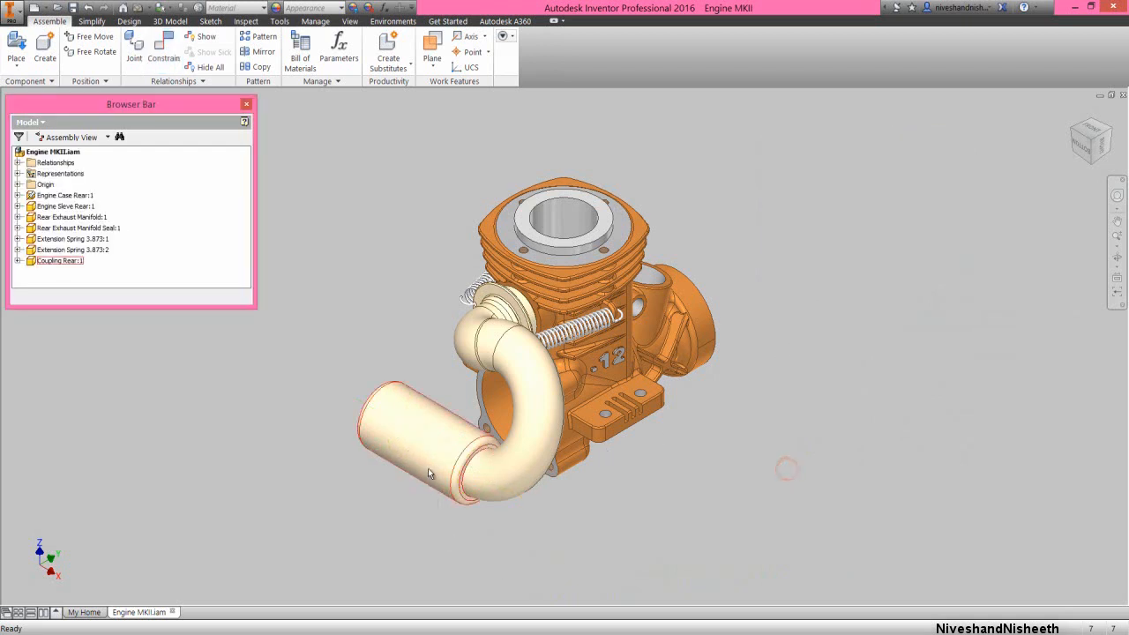
left_click_drag(412, 453, 404, 283)
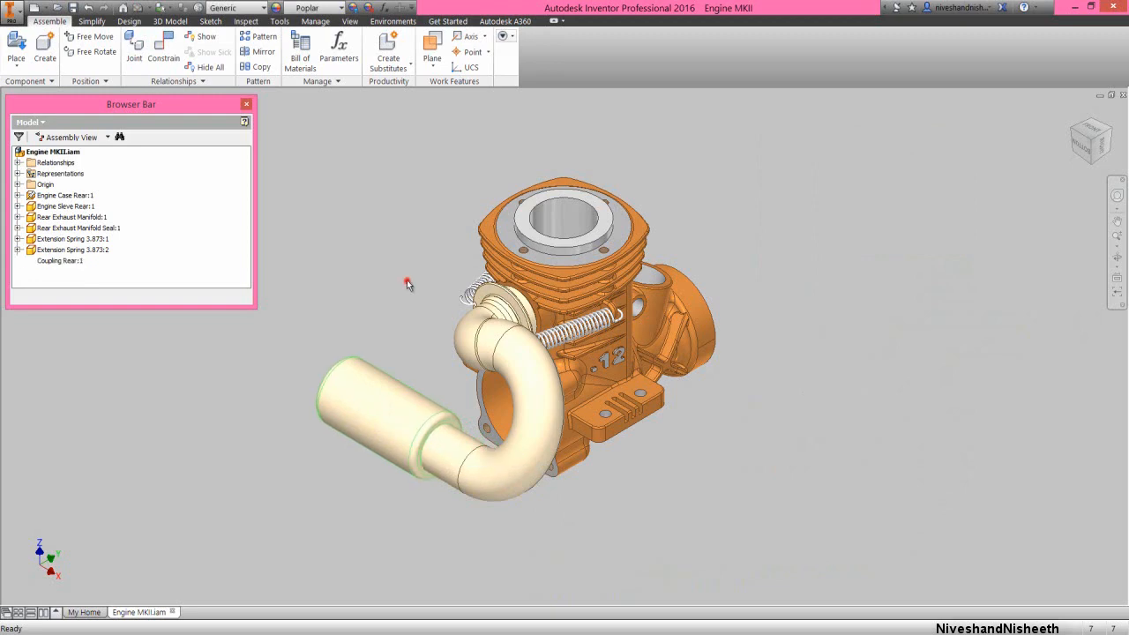
Mate the coupling's inner ring-shaped end face to the centre point of the manifold's circular edge at the outlet bend, with 0 mm offset
left_click(163, 48)
scroll(452, 450, "up", 5)
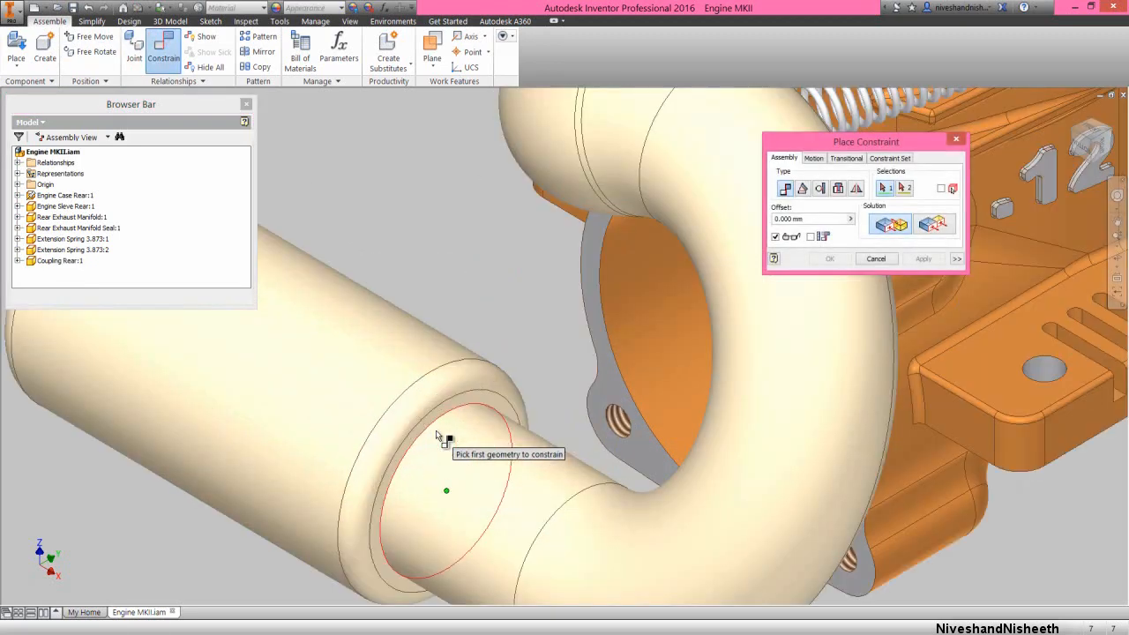
left_click(473, 399)
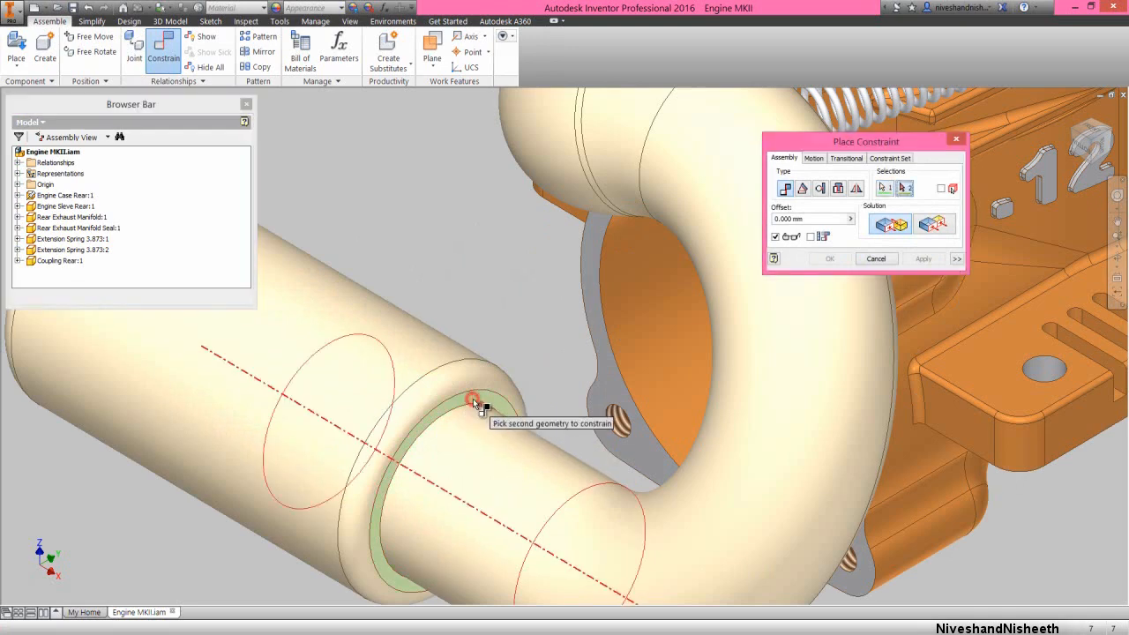
scroll(474, 404, "down", 4)
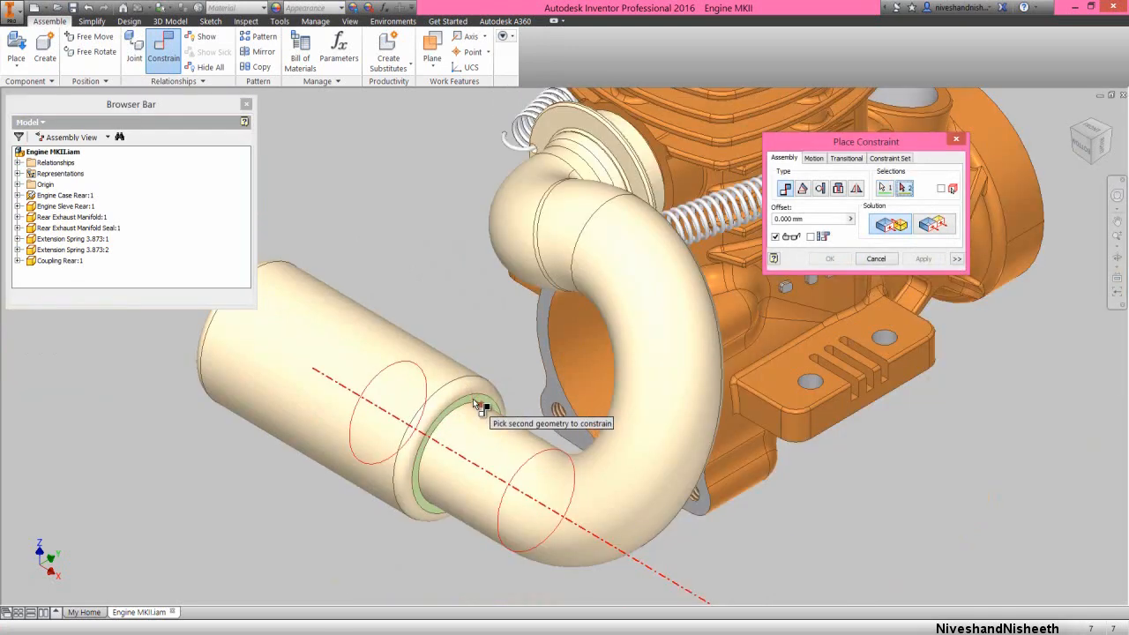
left_click(529, 464)
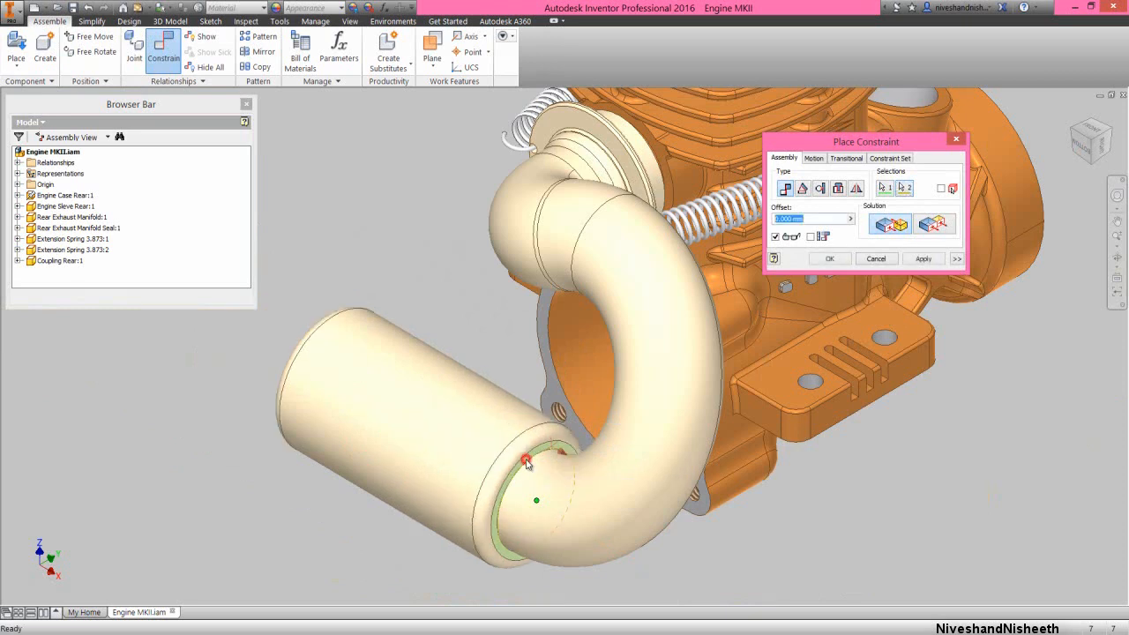
left_click(831, 258)
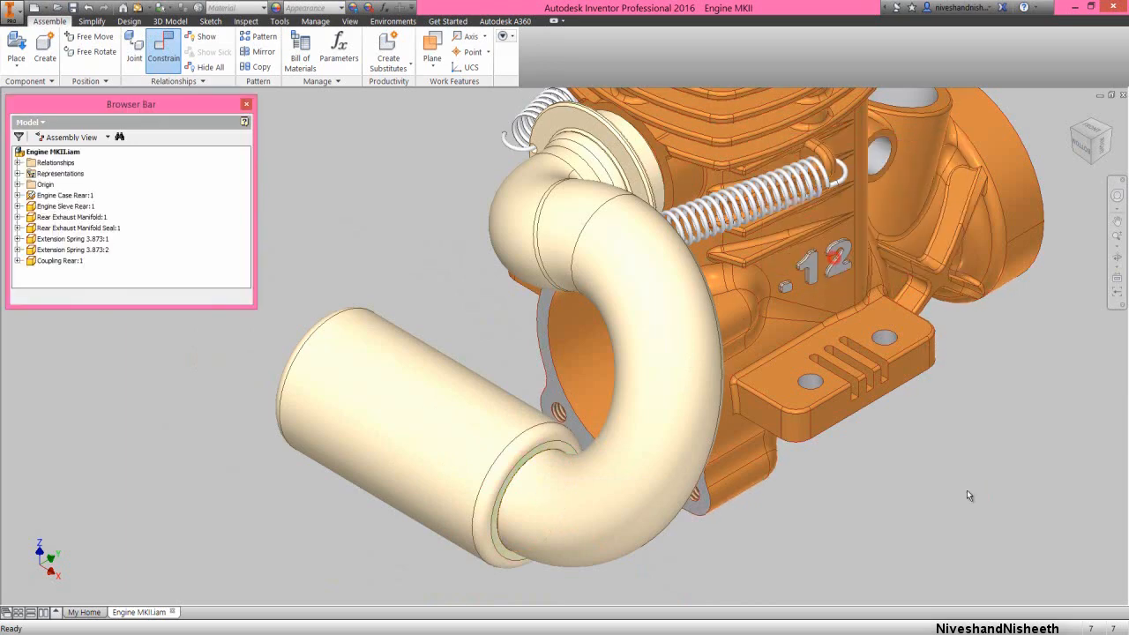
left_click(1117, 257)
left_click(1078, 272)
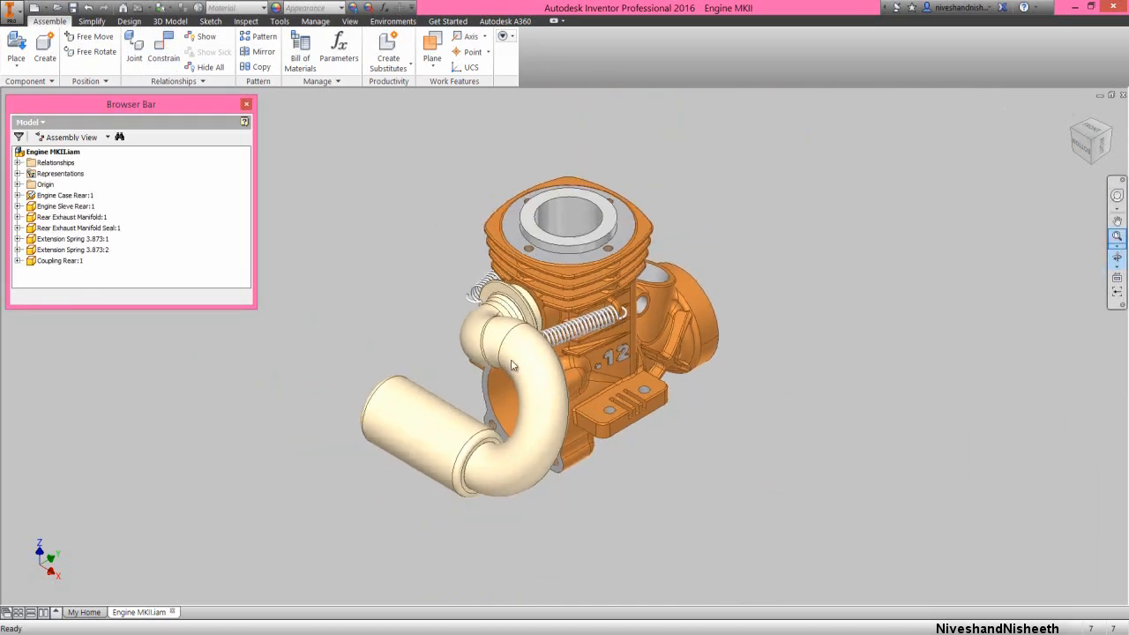
right_click(457, 324)
left_click(492, 323)
left_click(411, 303)
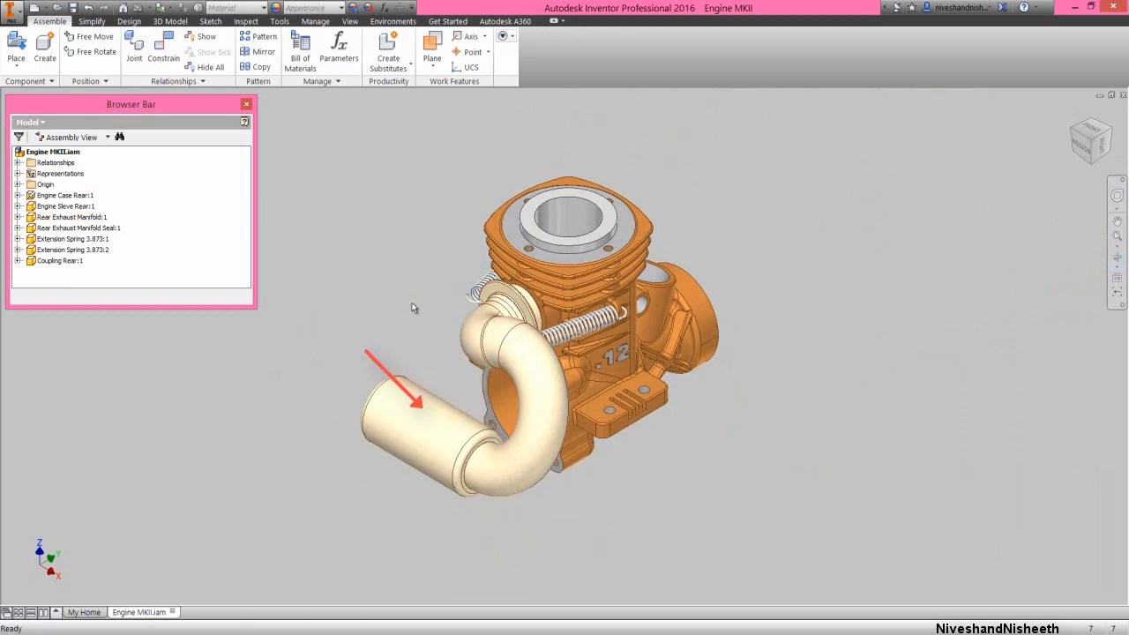
Place one instance of the Engine Rear Cover part from the Engine MKII folder in open space beside the engine case
left_click(432, 265)
right_click(432, 264)
left_click(432, 231)
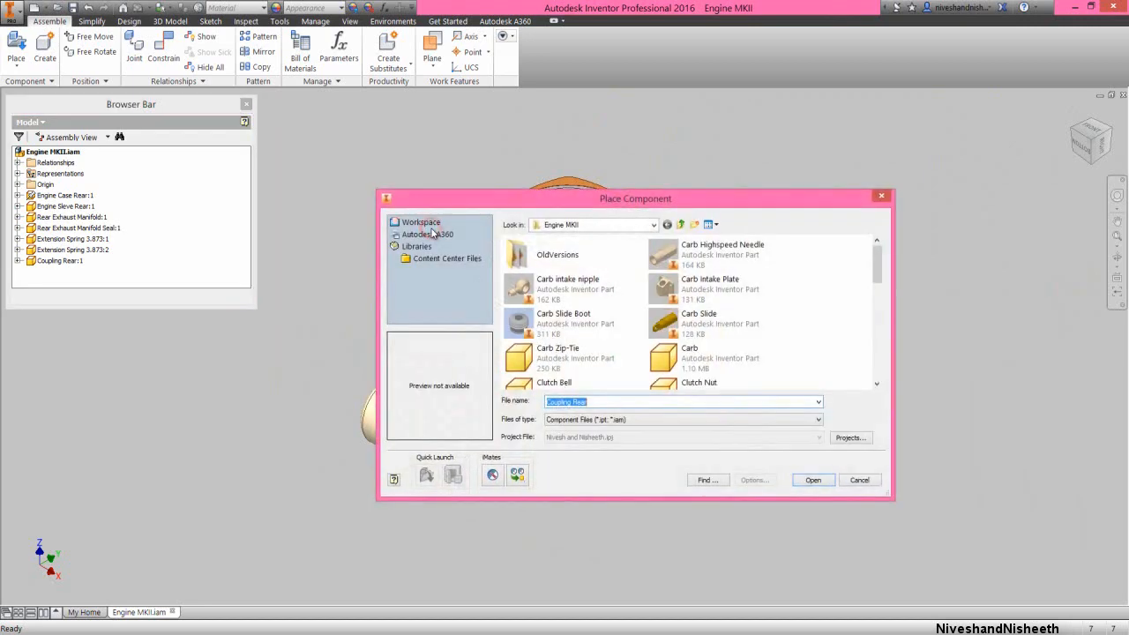
left_click(566, 293)
key("e")
key("e")
key("e")
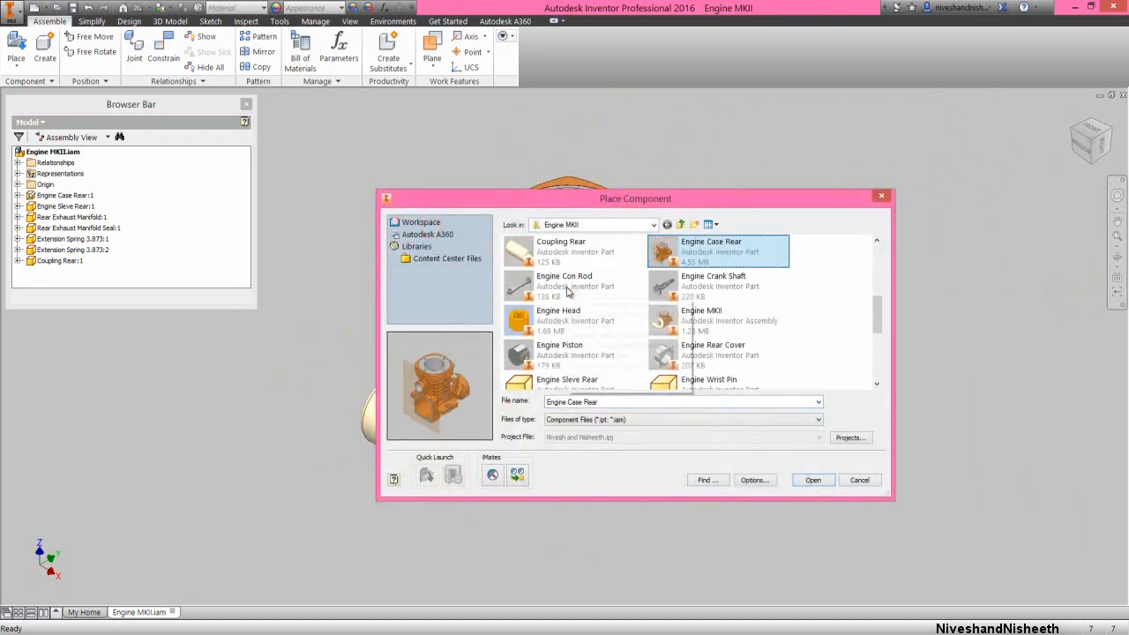
key("e")
key("e")
key("e")
key("e")
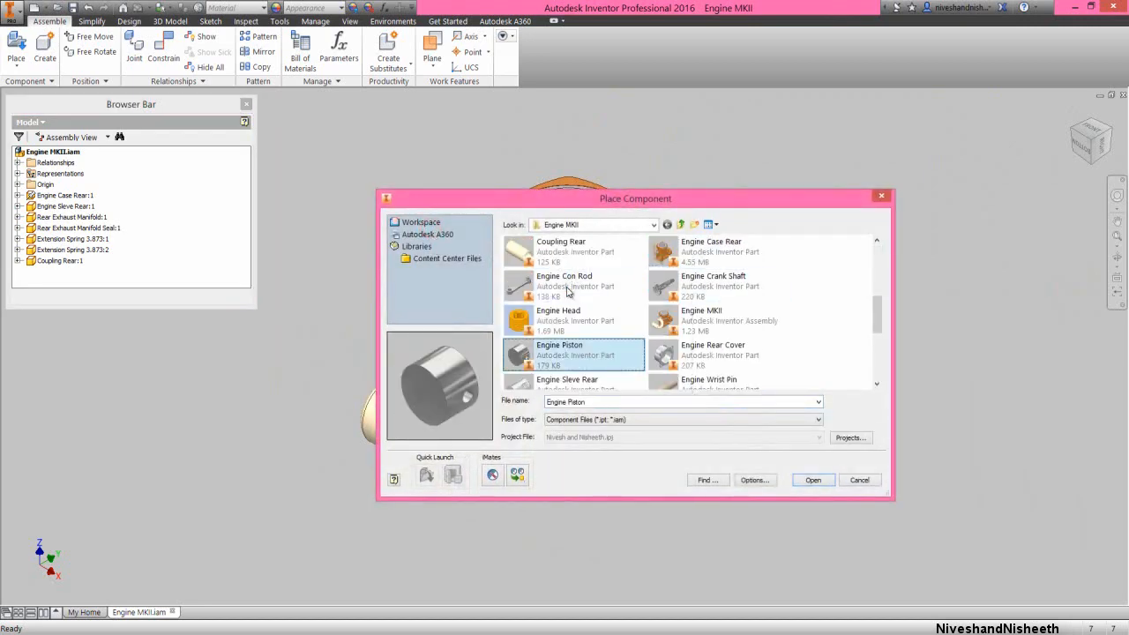
double_click(682, 355)
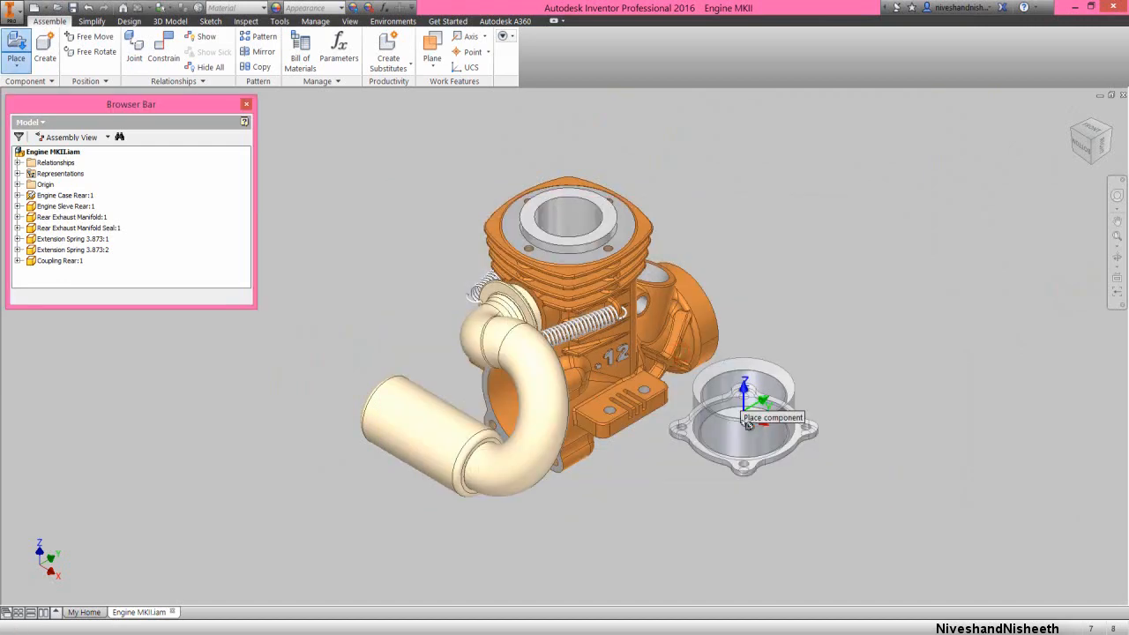
left_click(354, 262)
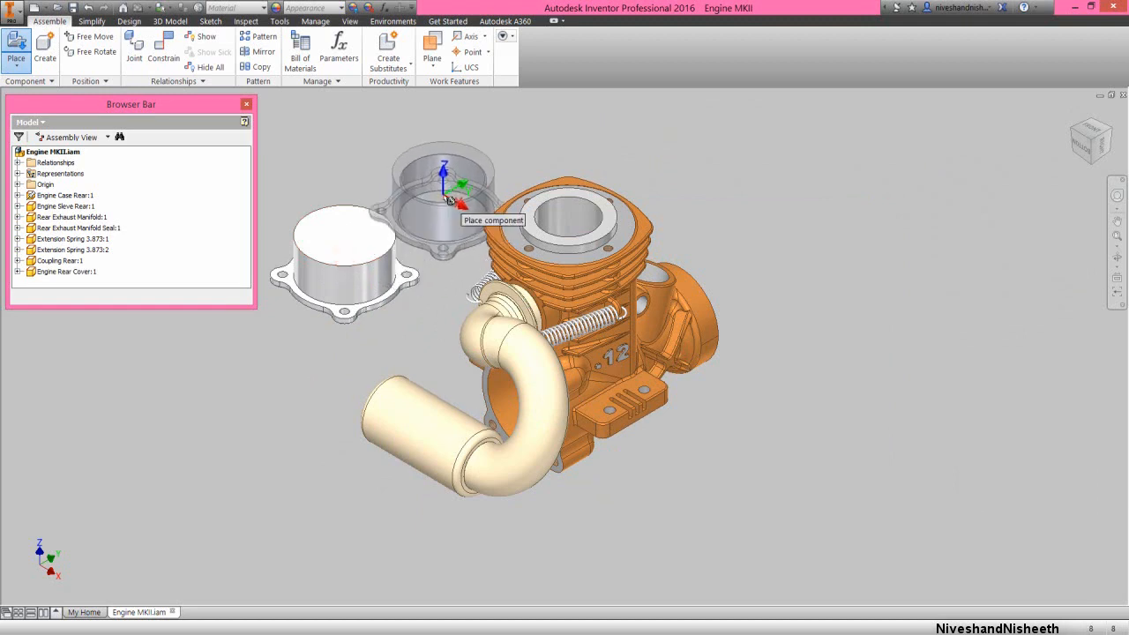
right_click(449, 200)
left_click(424, 261)
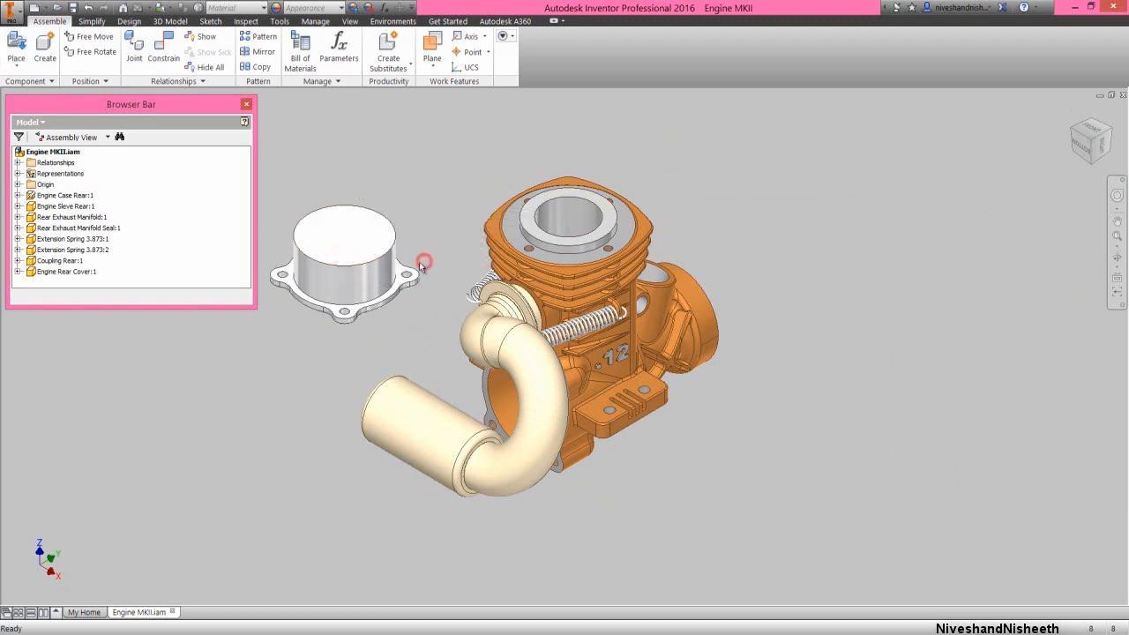
Isolate the Engine Rear Cover and Engine Case Rear components, hiding the other parts
left_click(377, 274)
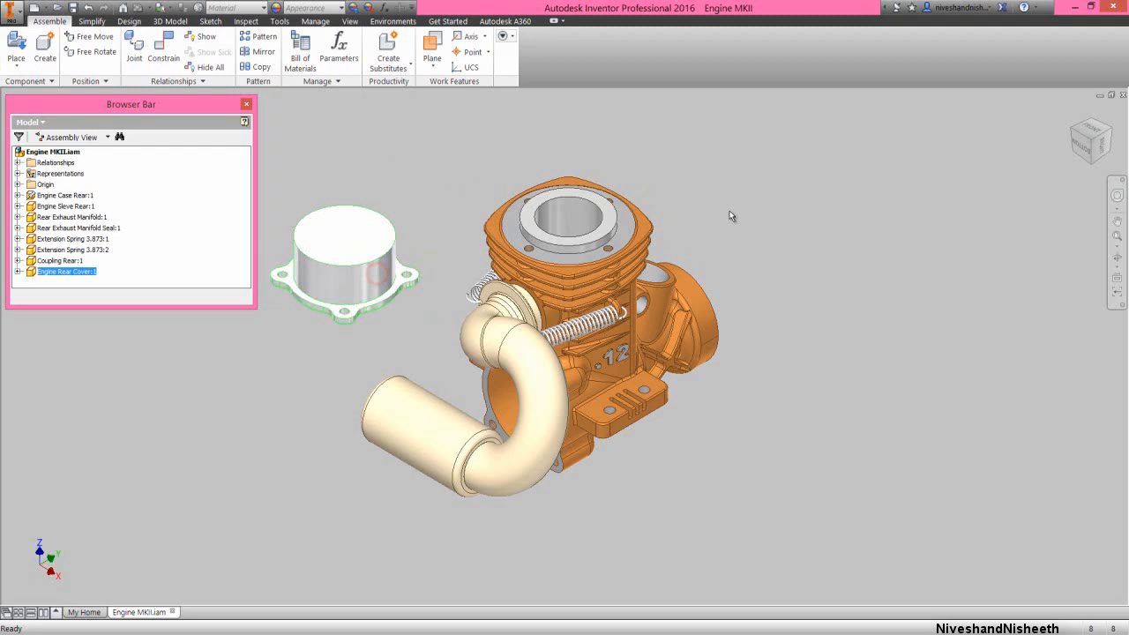
left_click(686, 314, "ctrl")
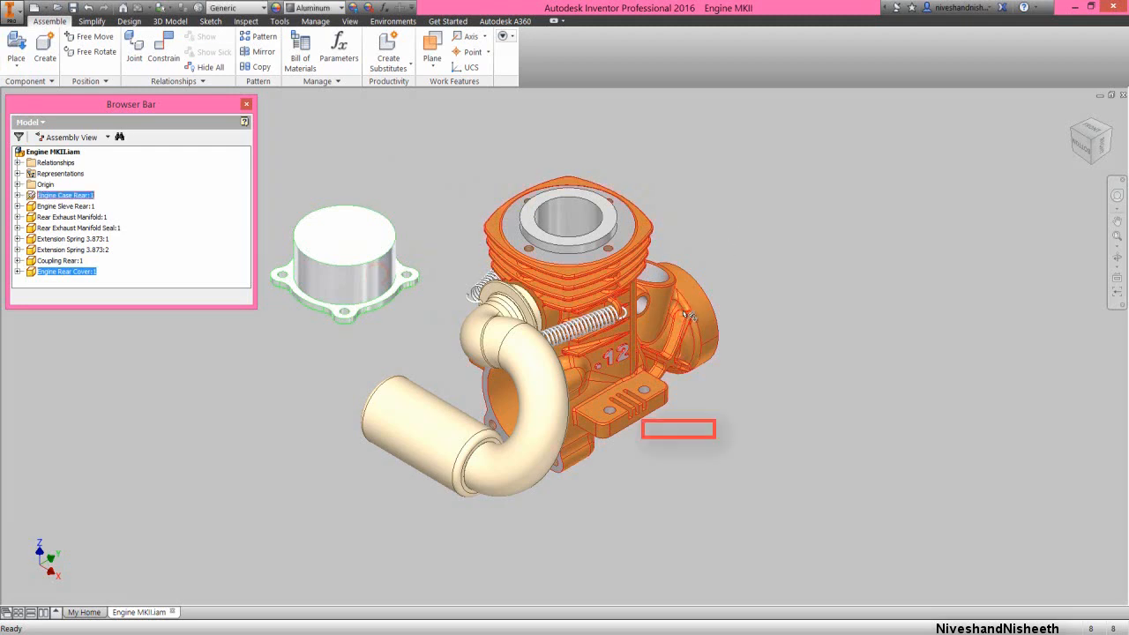
right_click(686, 314)
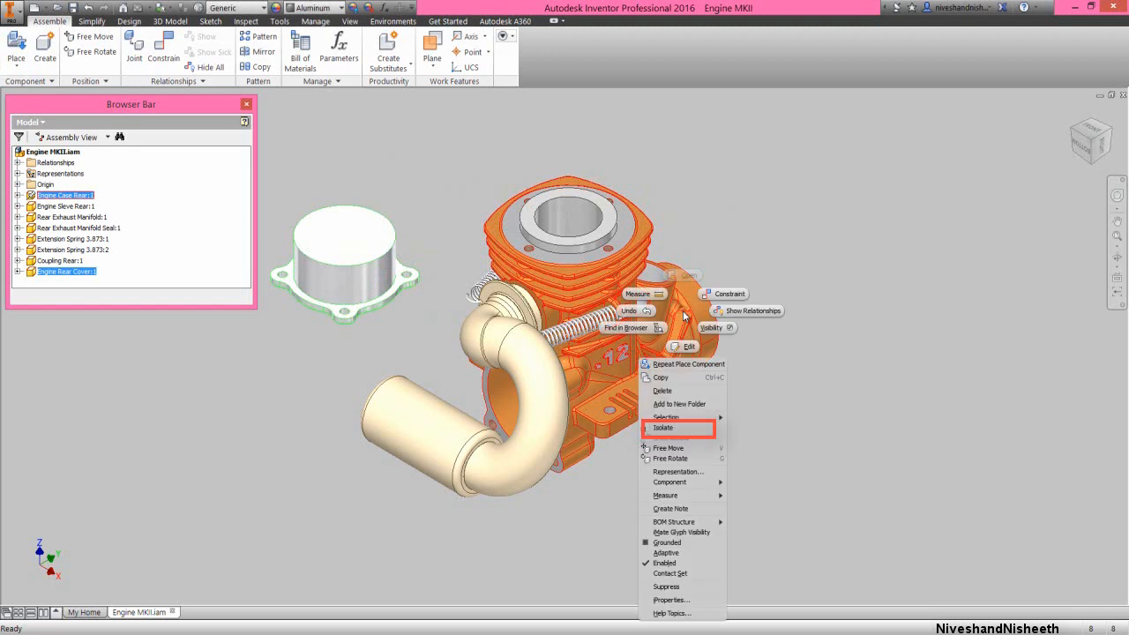
left_click(693, 429)
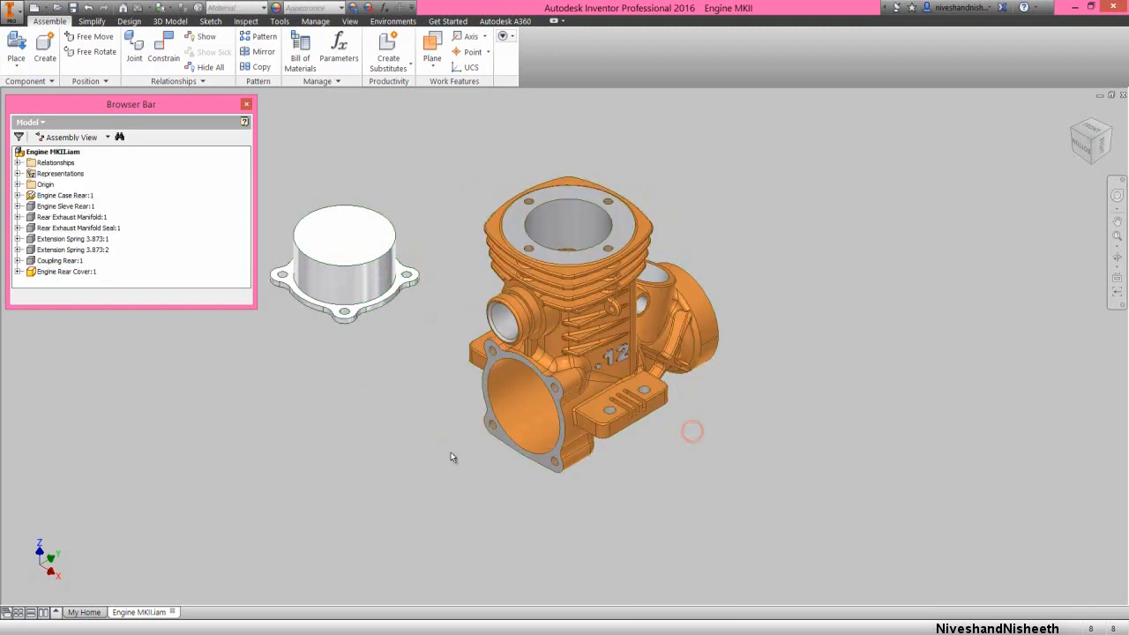
Constrain the rear cover's boss base circle to the engine case's crankcase bore edge with a 0 mm Insert constraint and test-rotate the cover
right_click(417, 392)
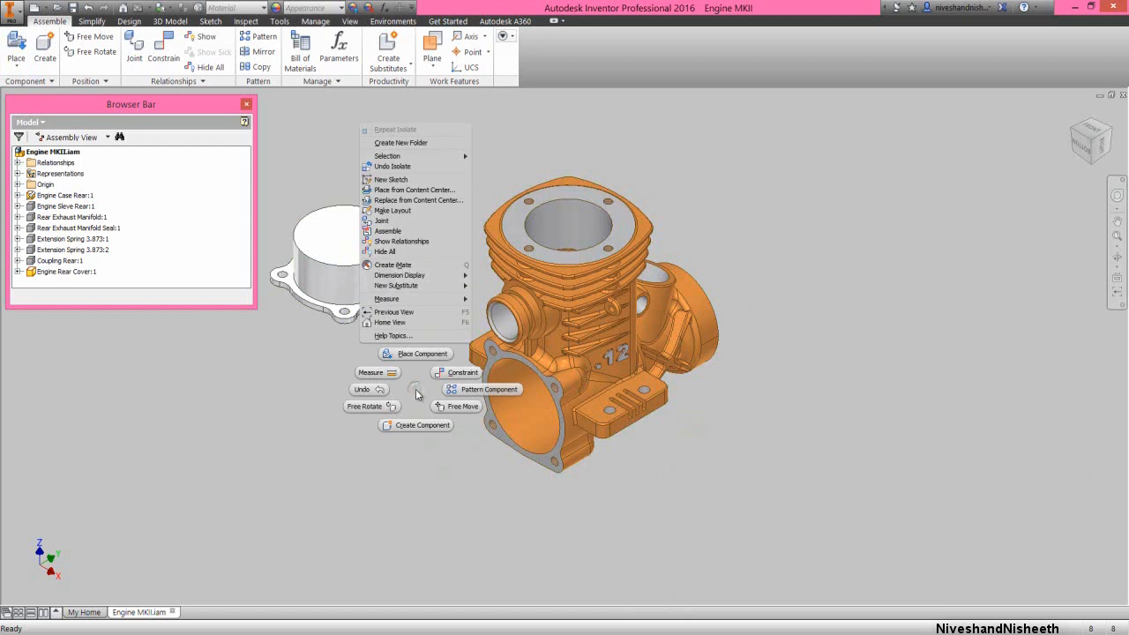
left_click(443, 374)
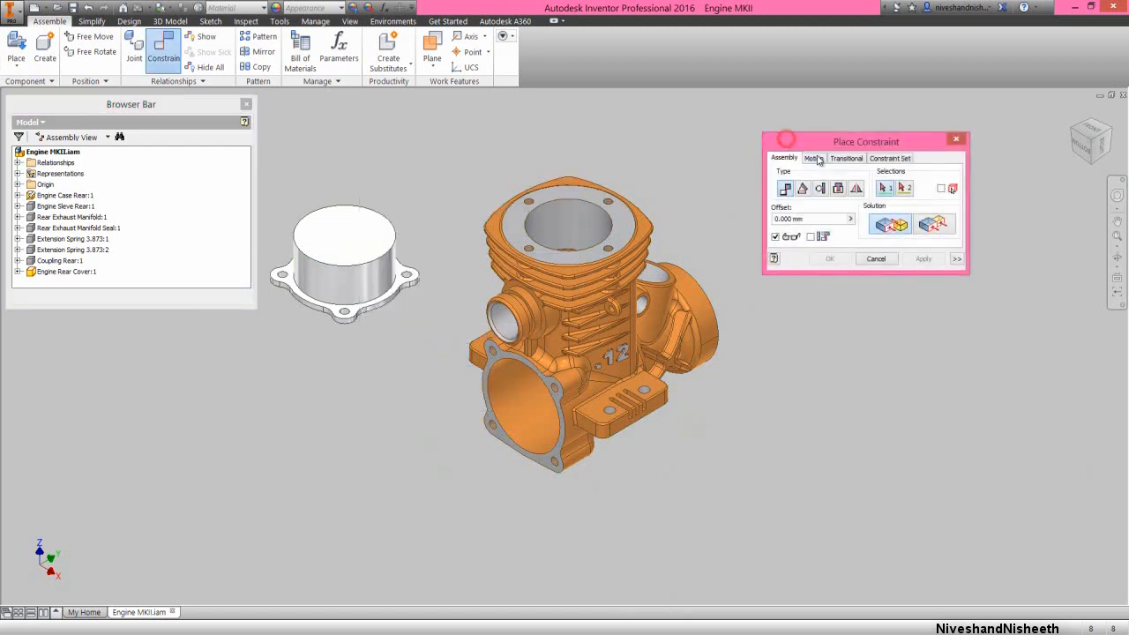
left_click(839, 189)
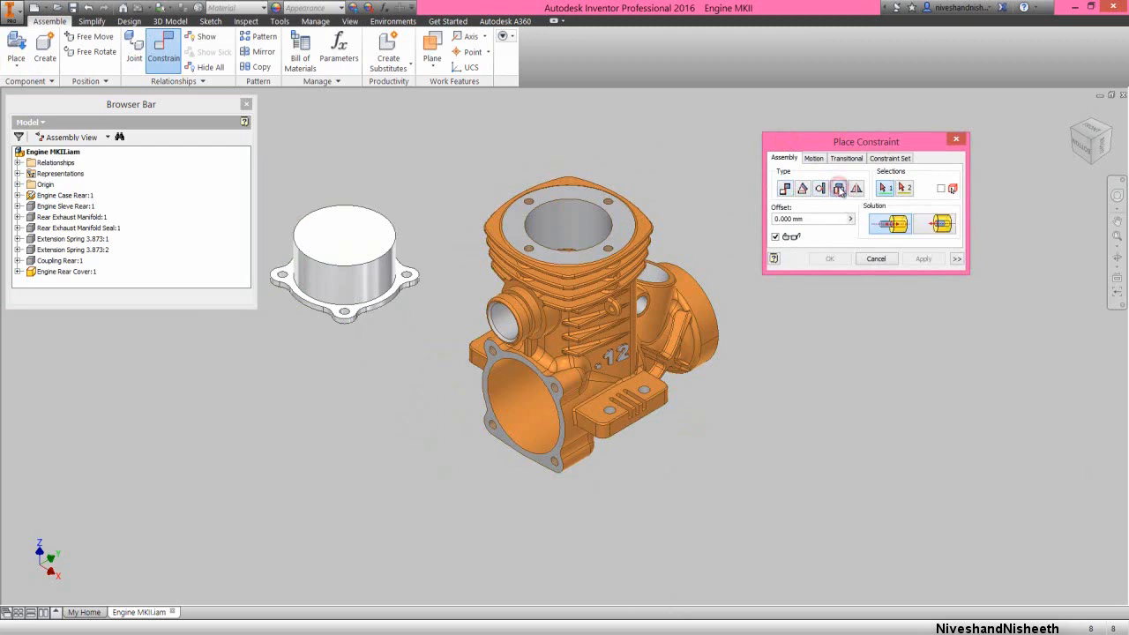
left_click(369, 305)
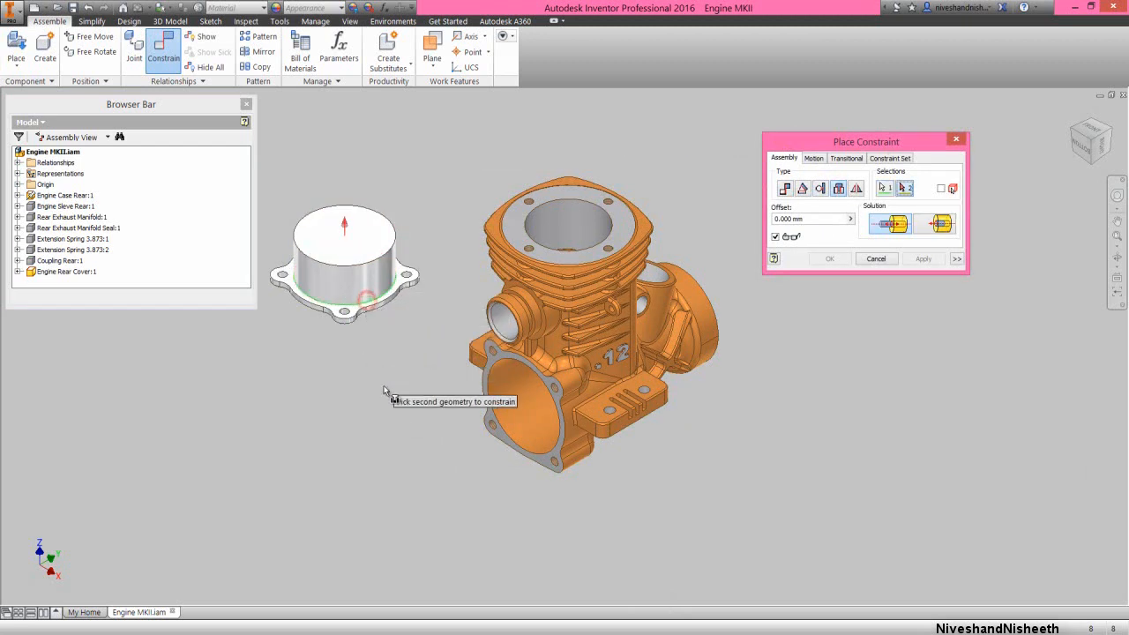
left_click(490, 379)
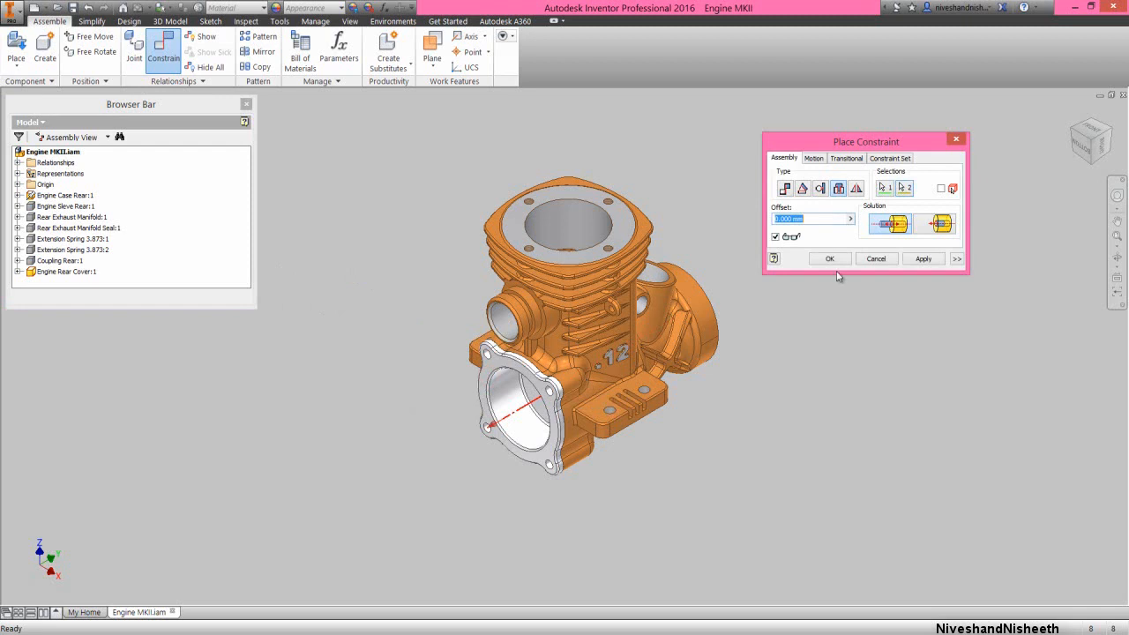
left_click(831, 257)
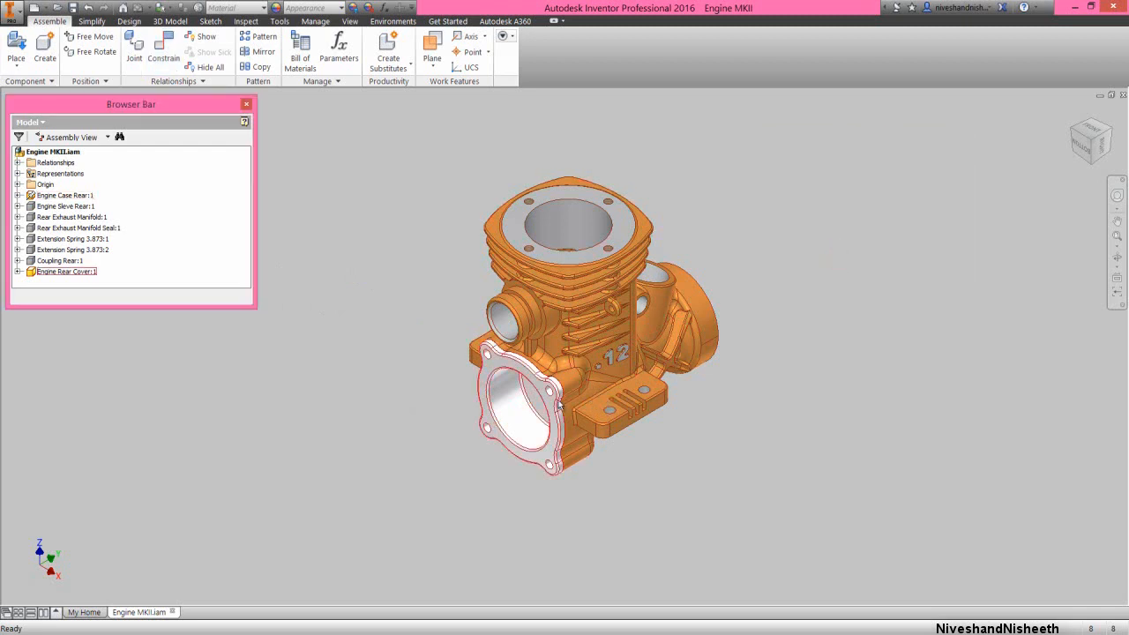
mouse_move(558, 404)
left_mouse_down()
mouse_move(499, 411)
mouse_move(497, 429)
mouse_move(556, 423)
left_mouse_up()
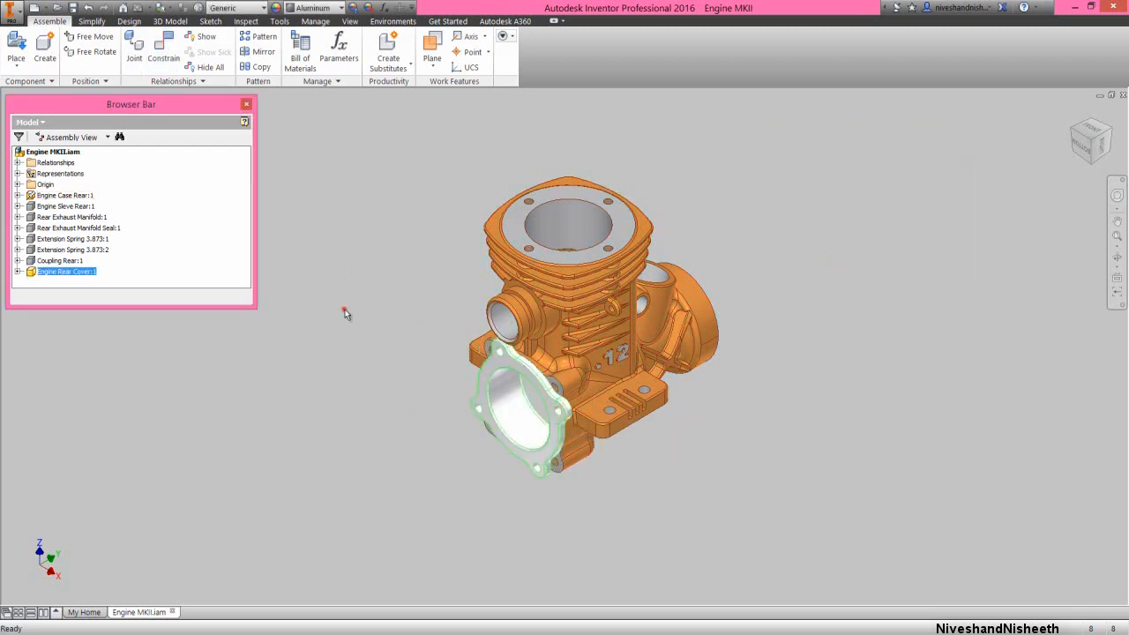
left_click(345, 314)
Mate the Engine Rear Cover's YZ plane to the assembly's YZ plane with a 0 mm offset
left_click(173, 50)
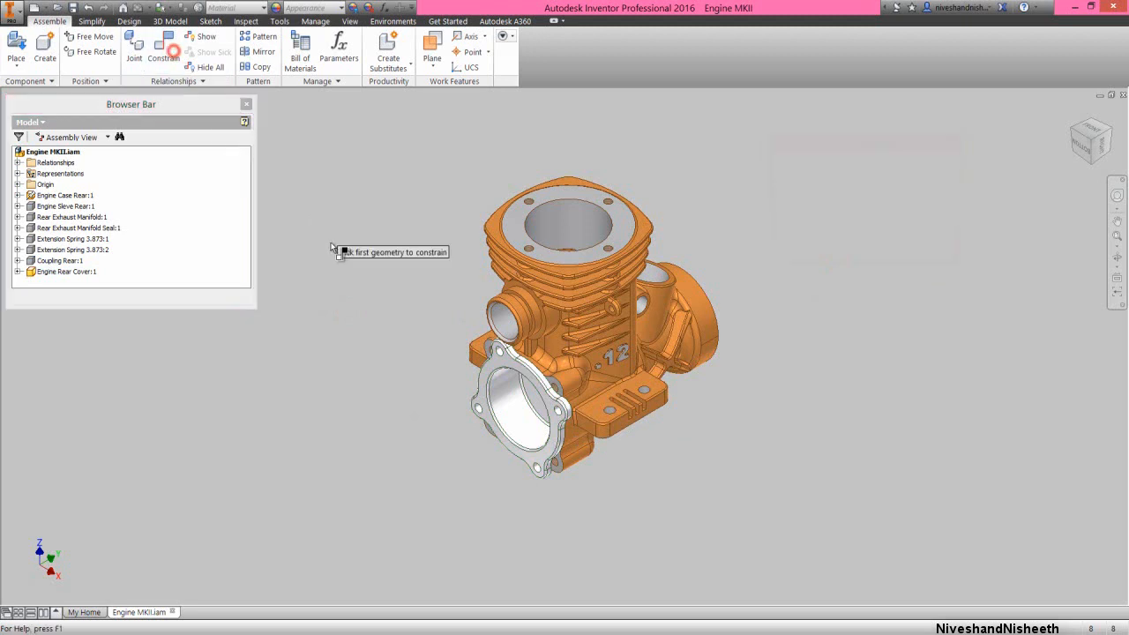
left_click(19, 272)
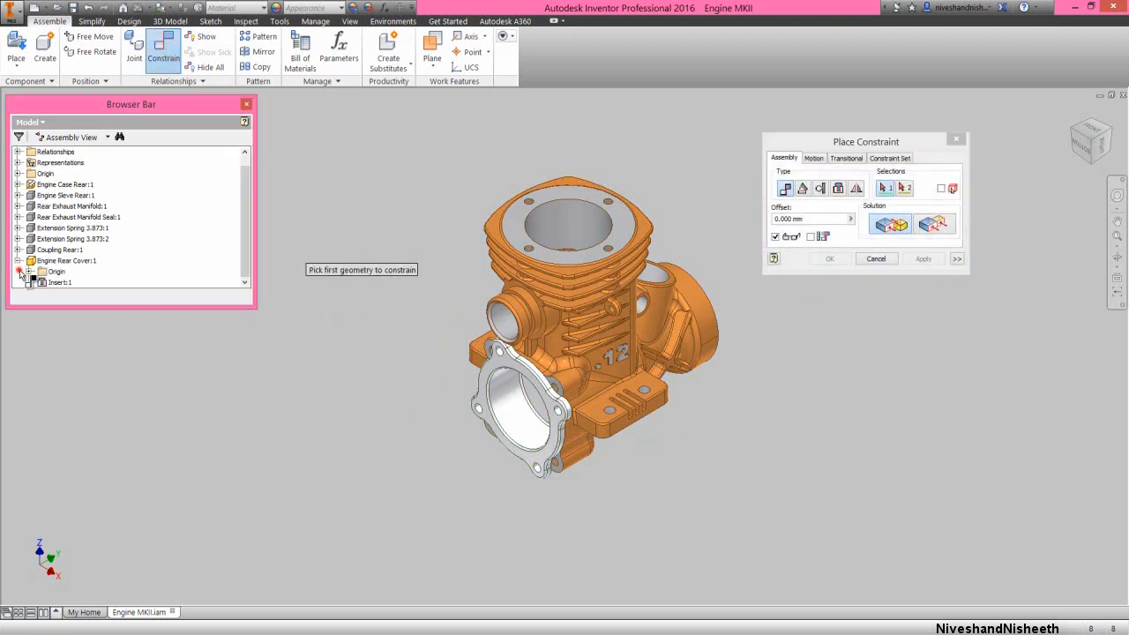
left_click(30, 271)
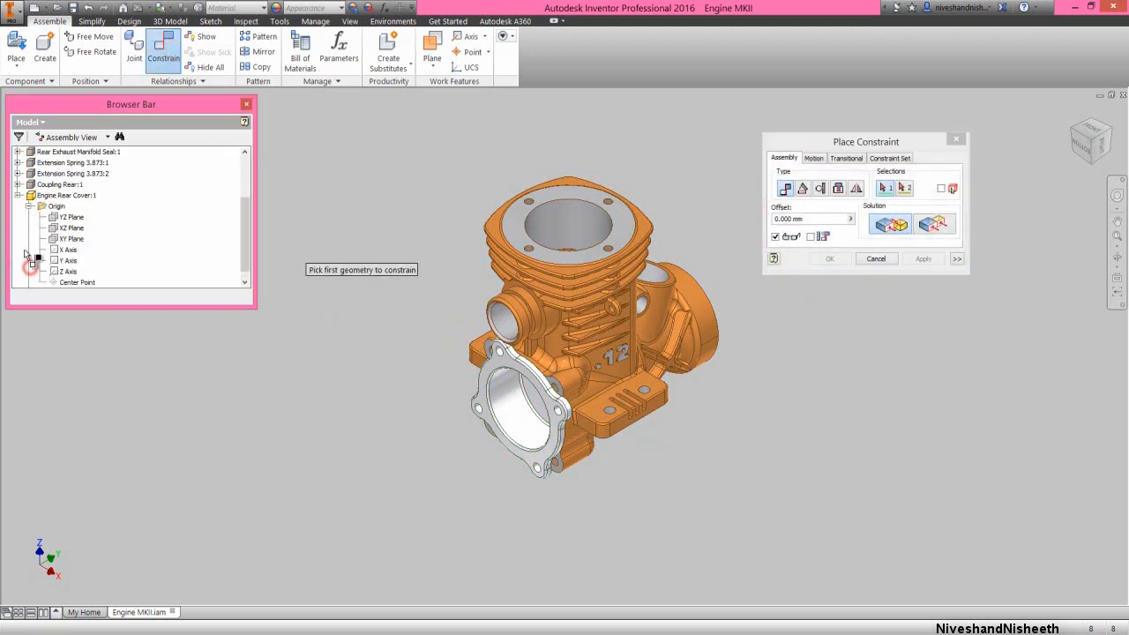
left_click(71, 220)
scroll(138, 209, "up", 4)
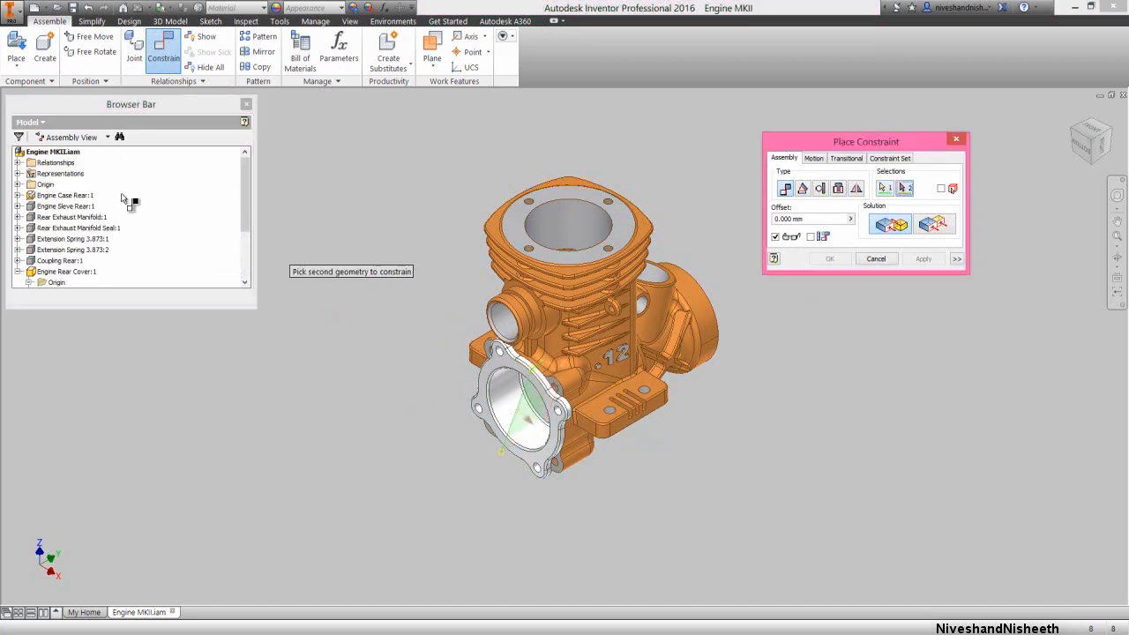
left_click(18, 184)
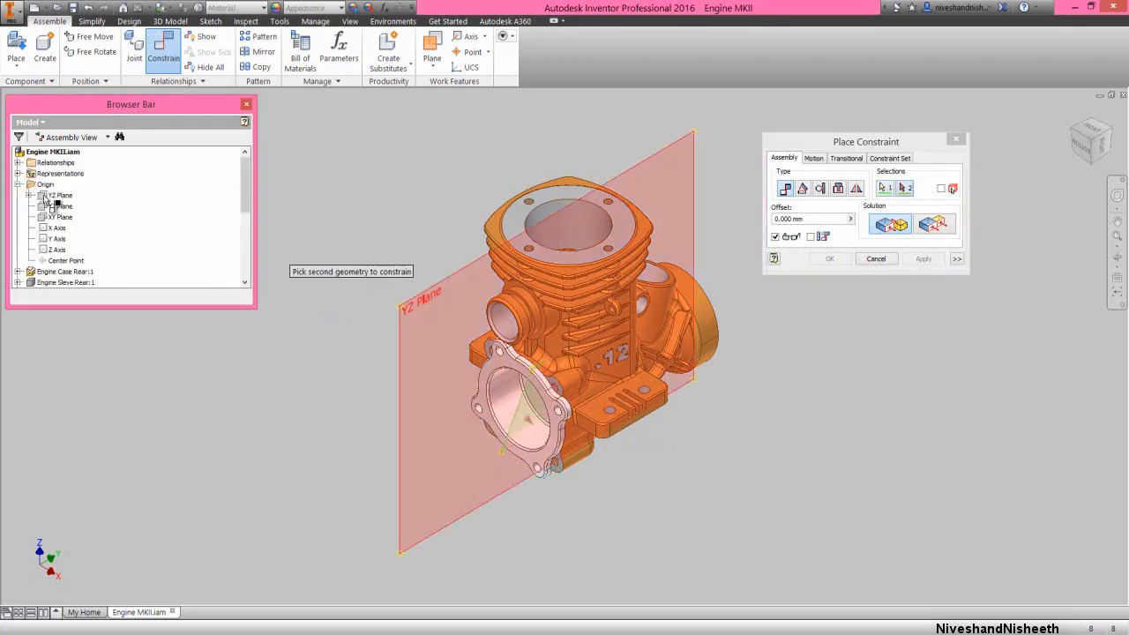
left_click(48, 196)
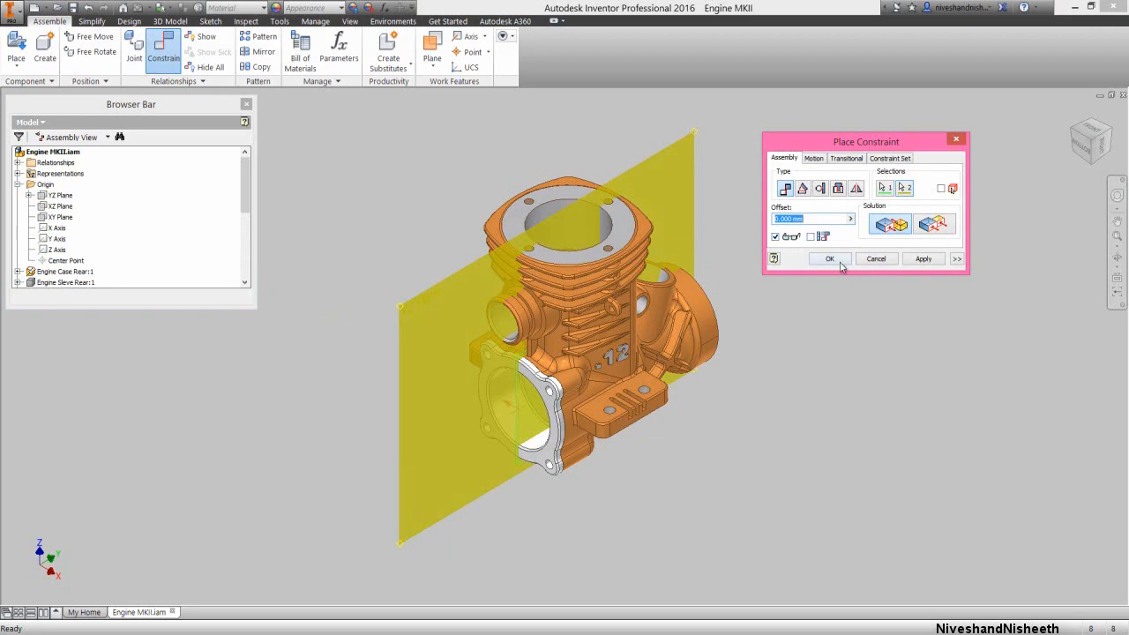
left_click(839, 262)
Collapse all expanded nodes in the assembly's model tree
right_click(182, 241)
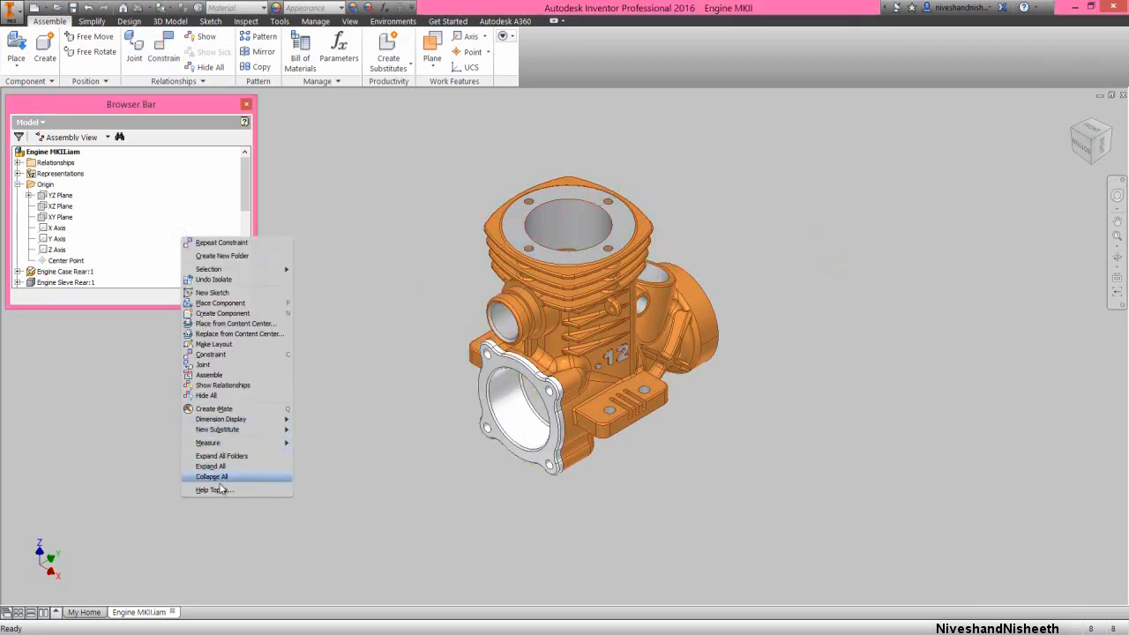
left_click(212, 476)
scroll(521, 411, "down", 3)
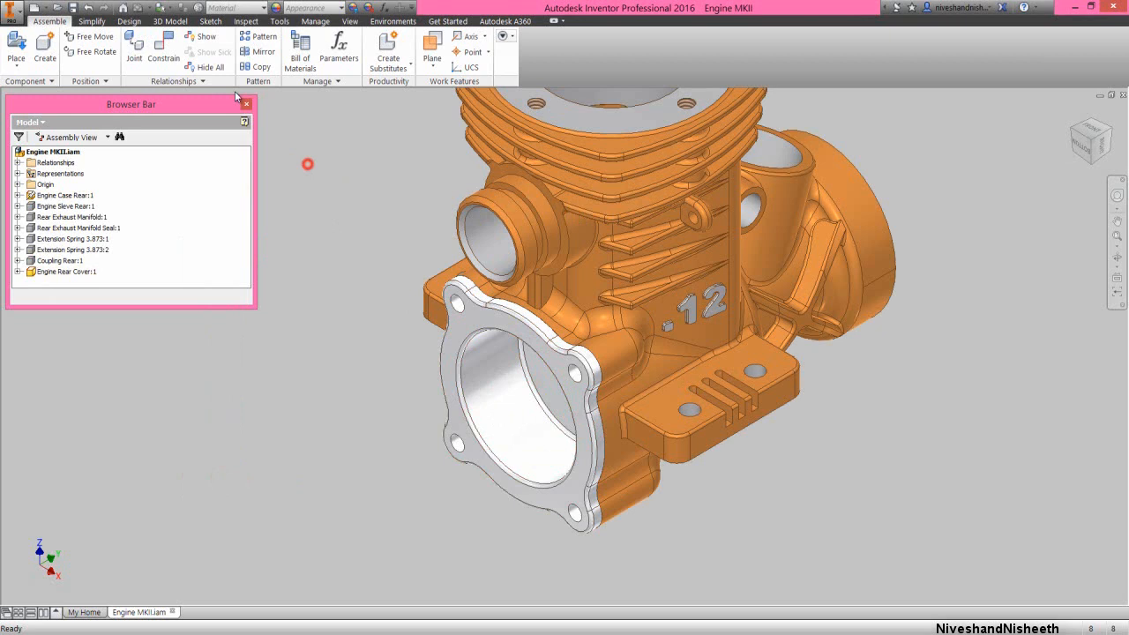
Run an interference analysis with the Engine Rear Cover as the first set and the Engine Case Rear as the second
left_click(246, 21)
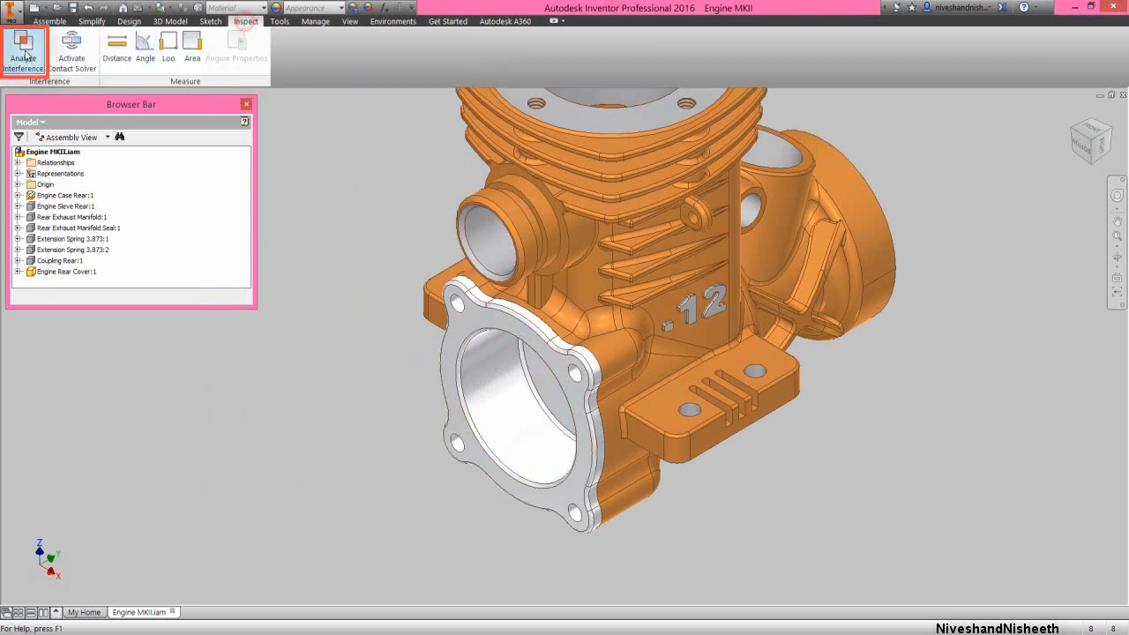
left_click(23, 49)
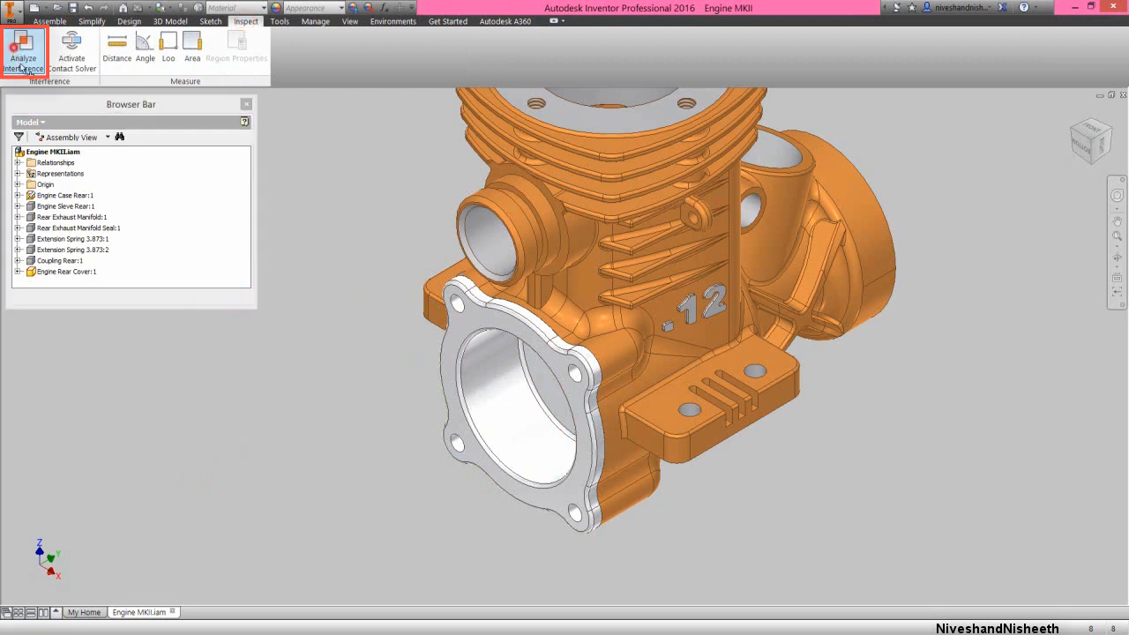
left_click(476, 408)
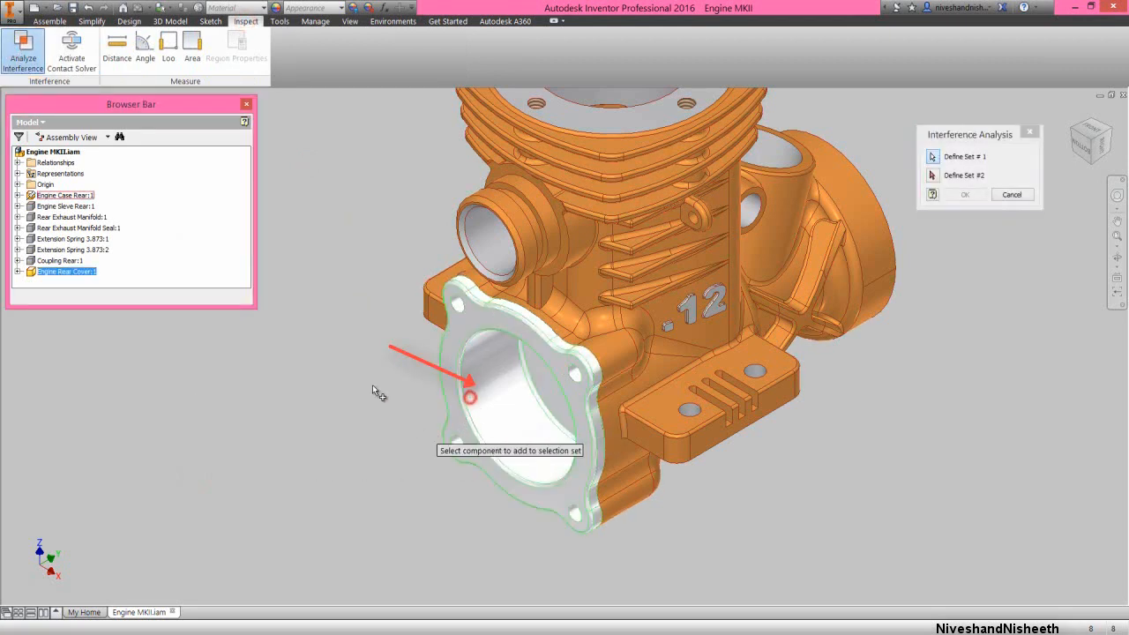
right_click(313, 298)
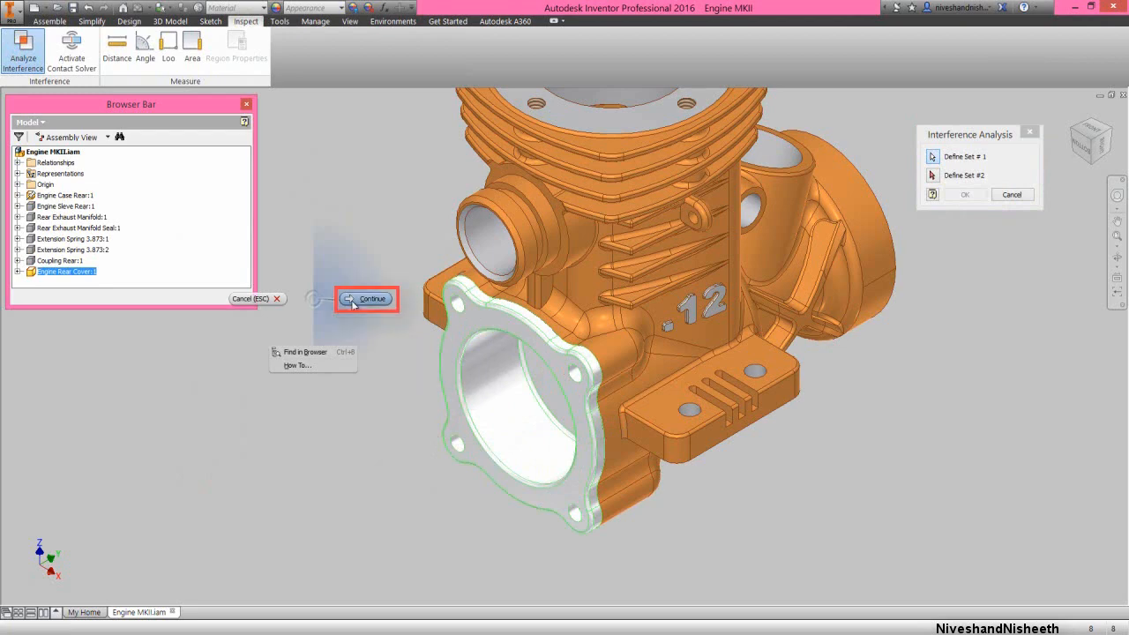
left_click(352, 300)
left_click(474, 247)
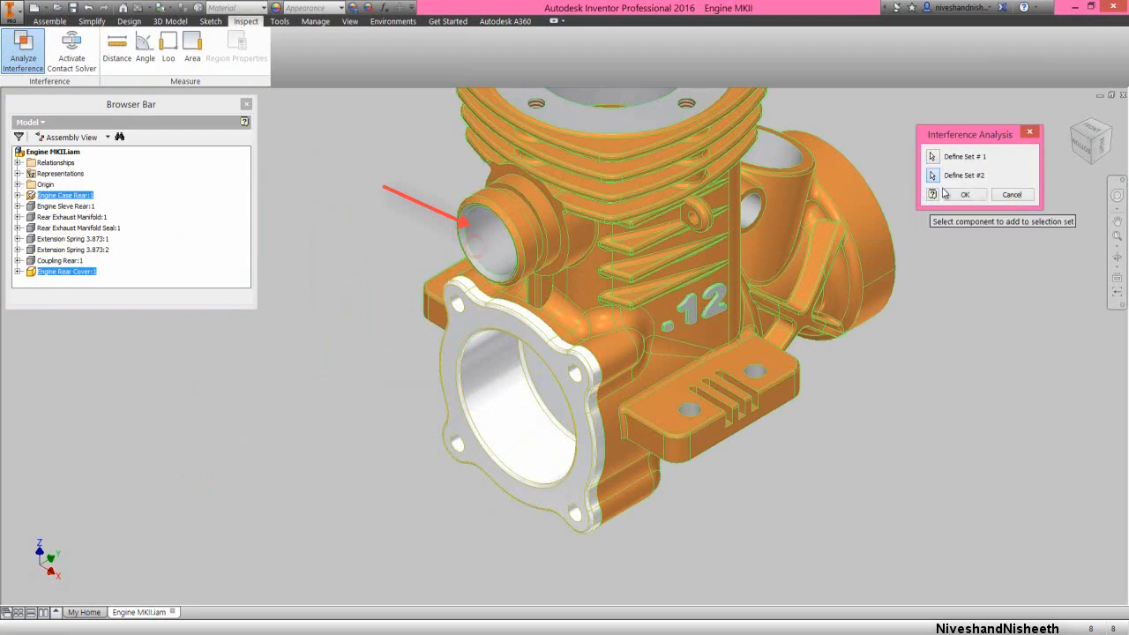
left_click(965, 194)
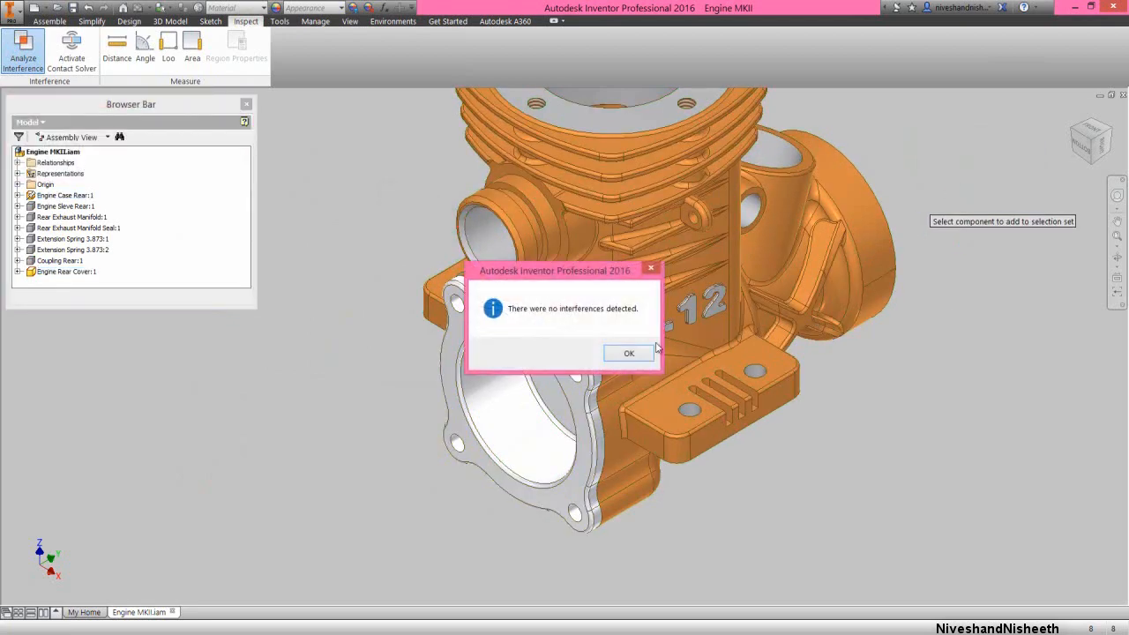
left_click(629, 355)
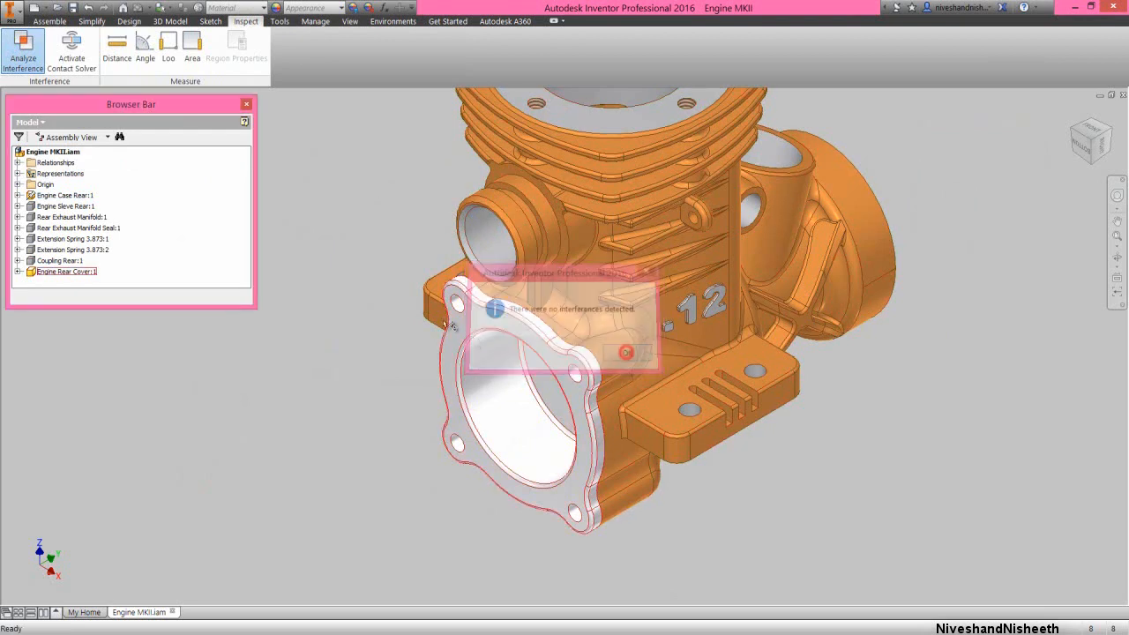
Undo the component isolation to show all parts again and save the assembly
right_click(327, 235)
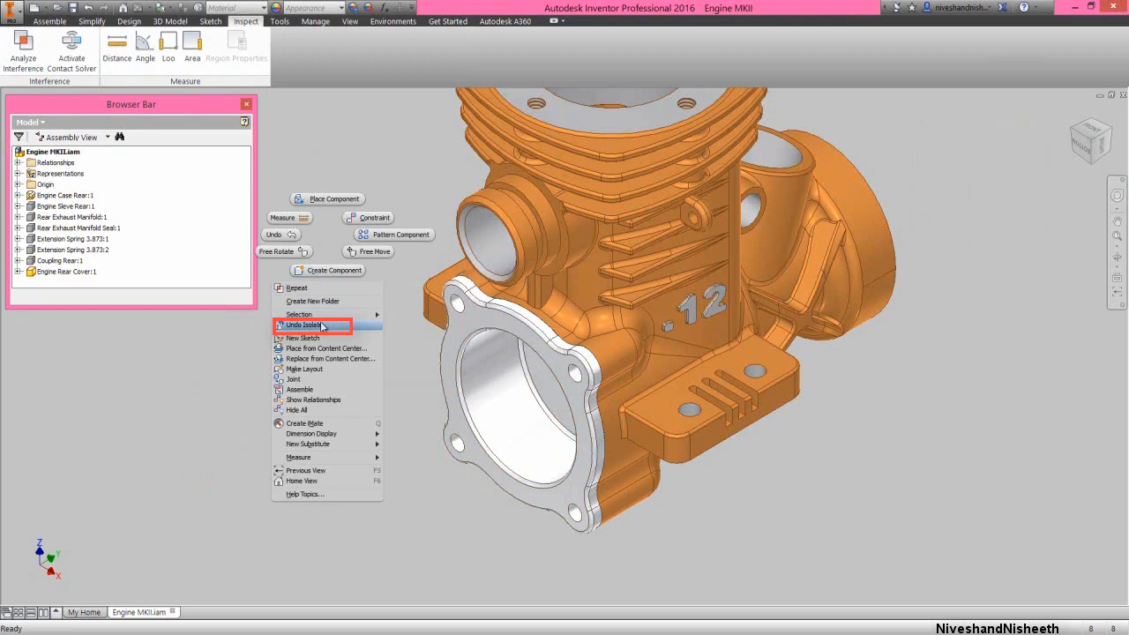
left_click(322, 325)
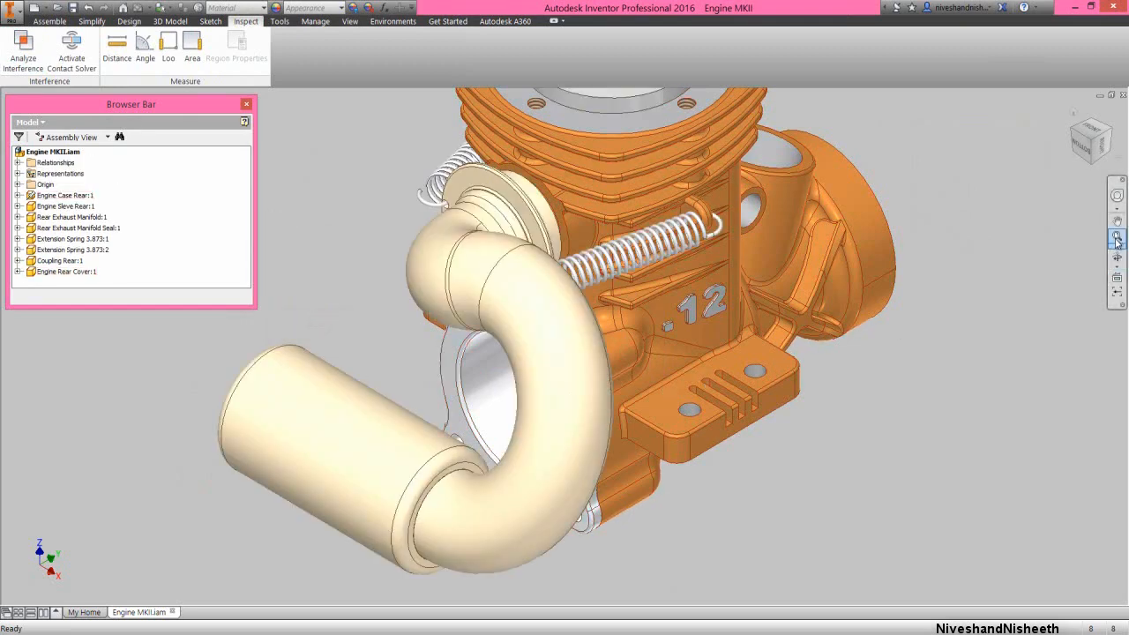
scroll(640, 208, "up", 4)
left_click(60, 23)
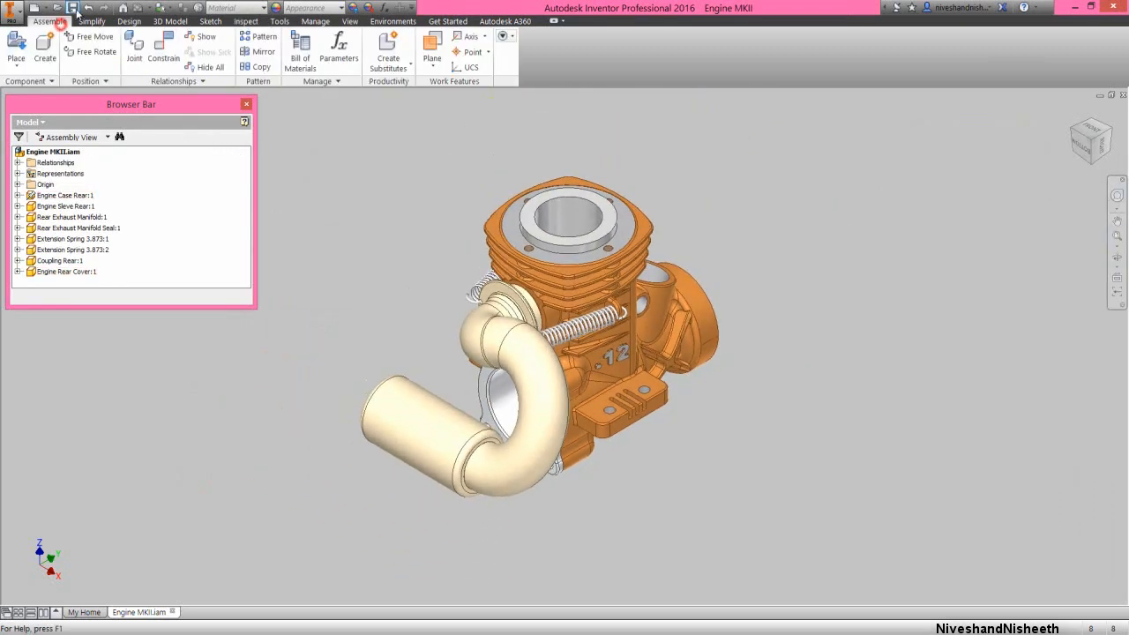
left_click(74, 9)
Place one ISO 4762 - M2 x 5 screw from the Engine MKII folder beside the engine
left_click(16, 48)
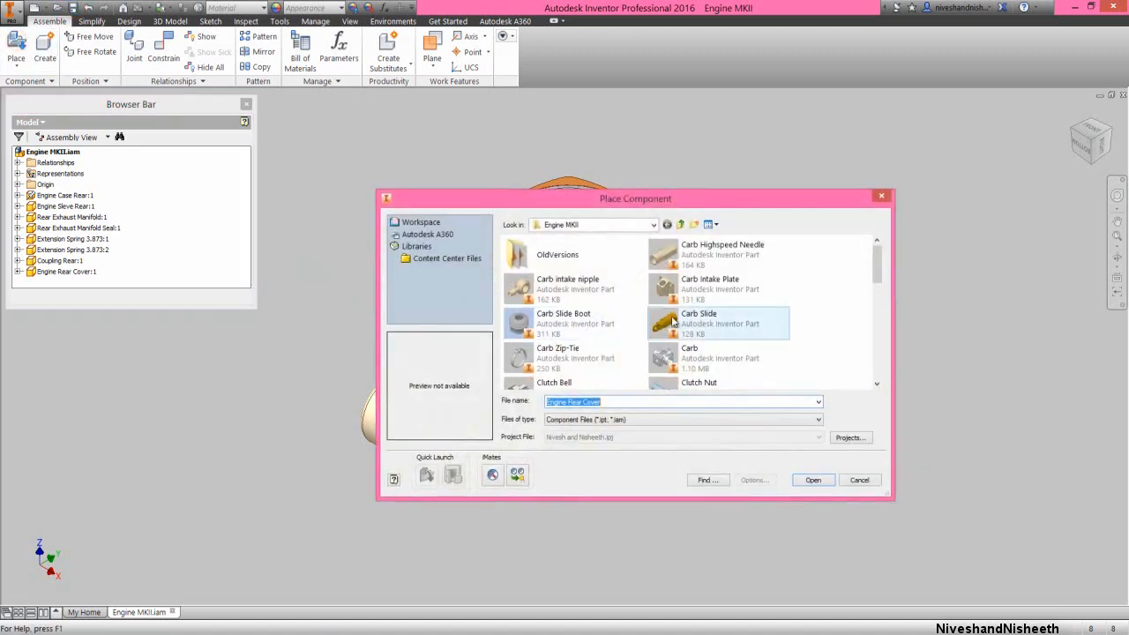
left_click_drag(877, 270, 877, 352)
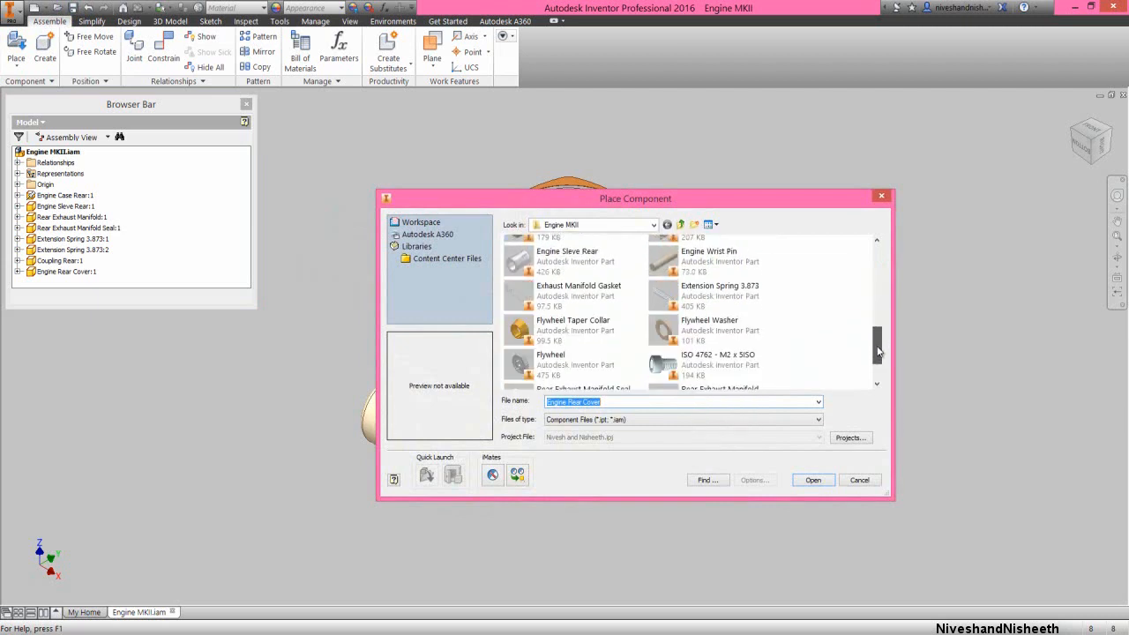
left_click(719, 368)
left_click(808, 484)
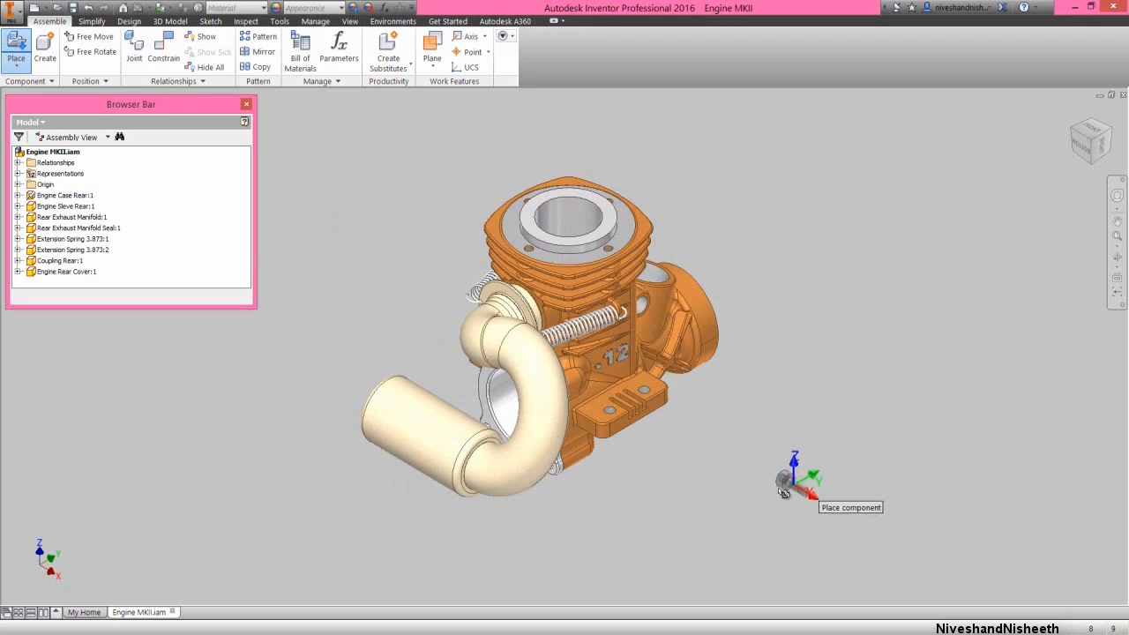
left_click(416, 333)
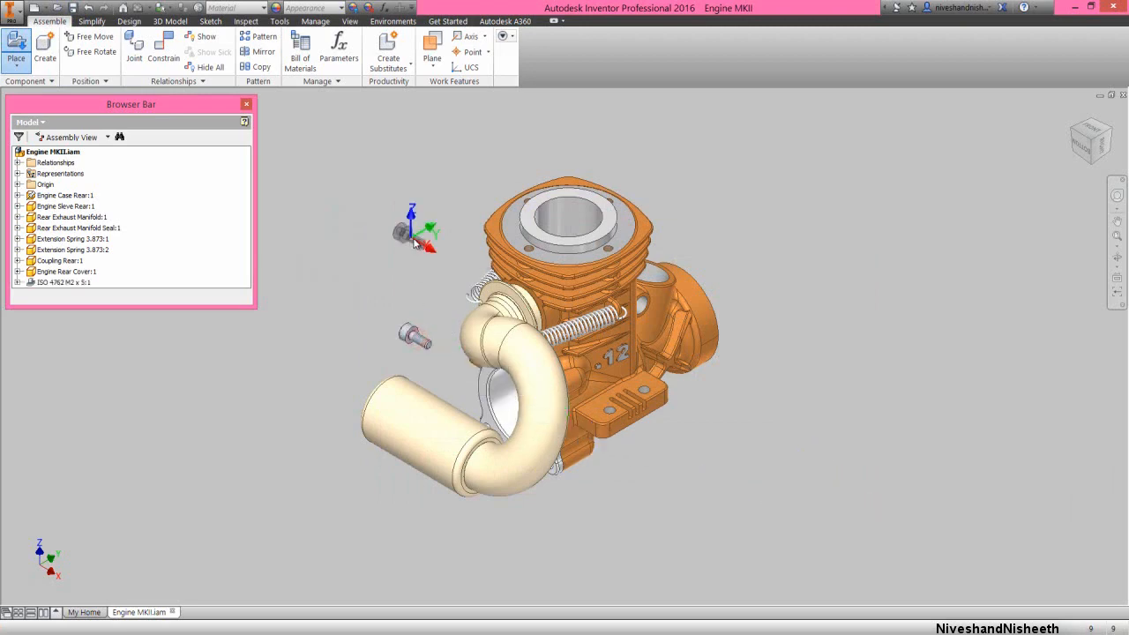
right_click(408, 237)
left_click(444, 236)
Constrain the underside of the screw's head to the rear cover's upper-left mounting hole with a 0 mm Insert constraint
scroll(429, 287, "up", 5)
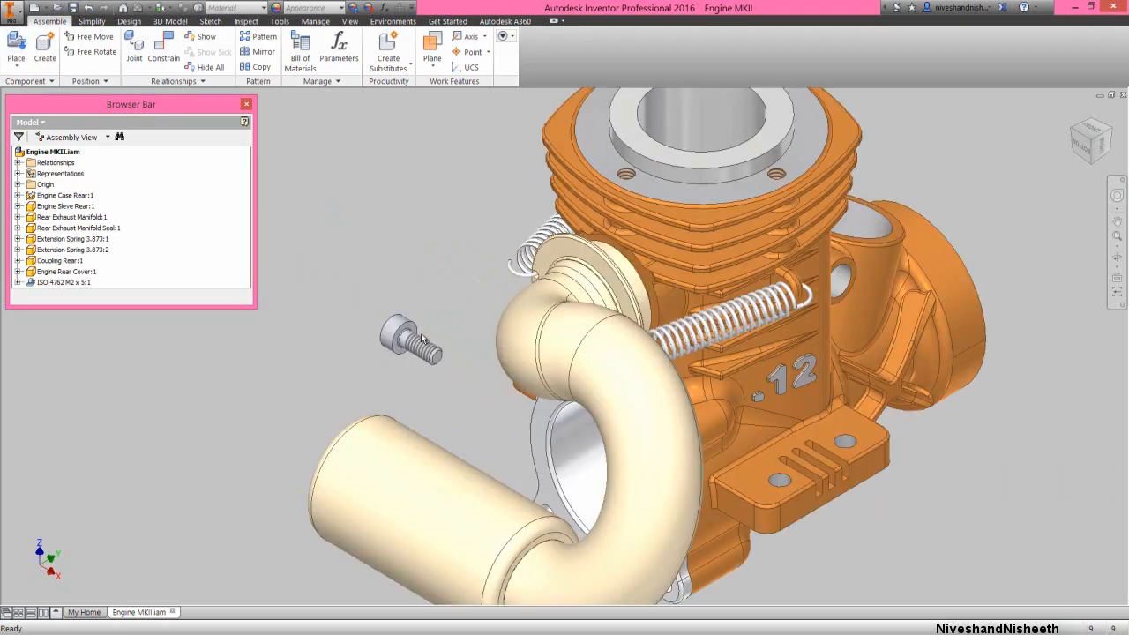
right_click(427, 253)
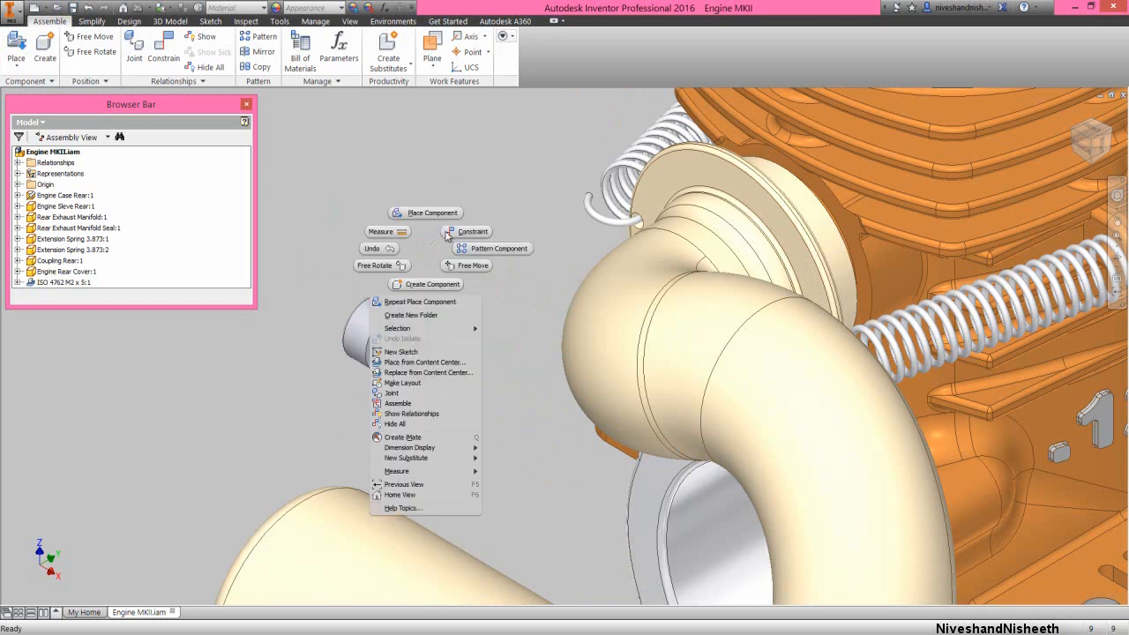
left_click(446, 232)
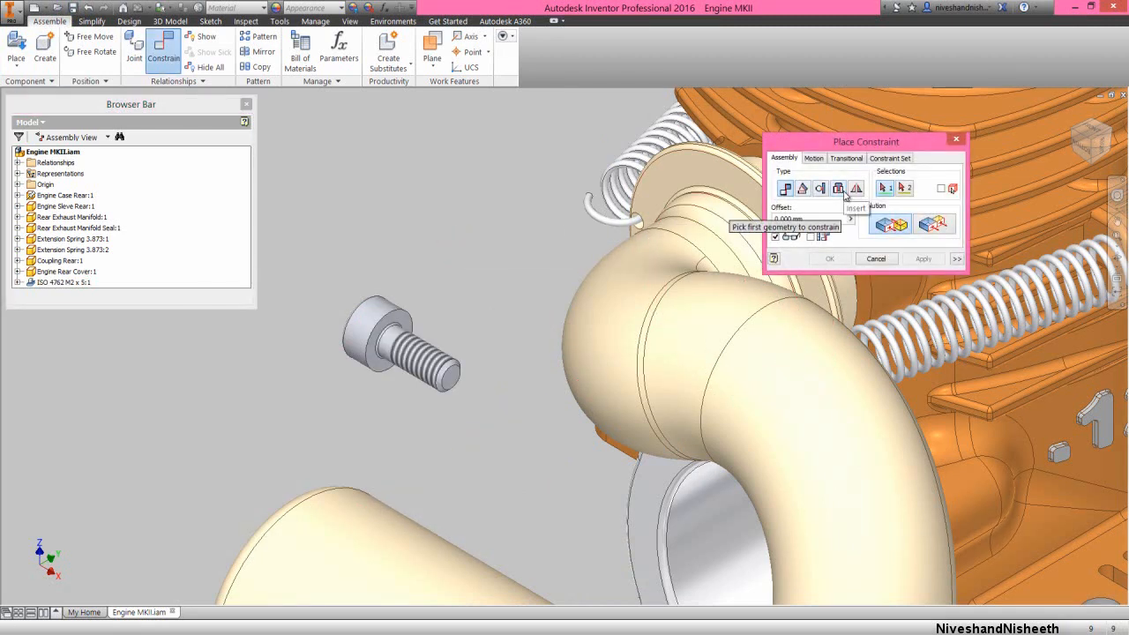
left_click(844, 190)
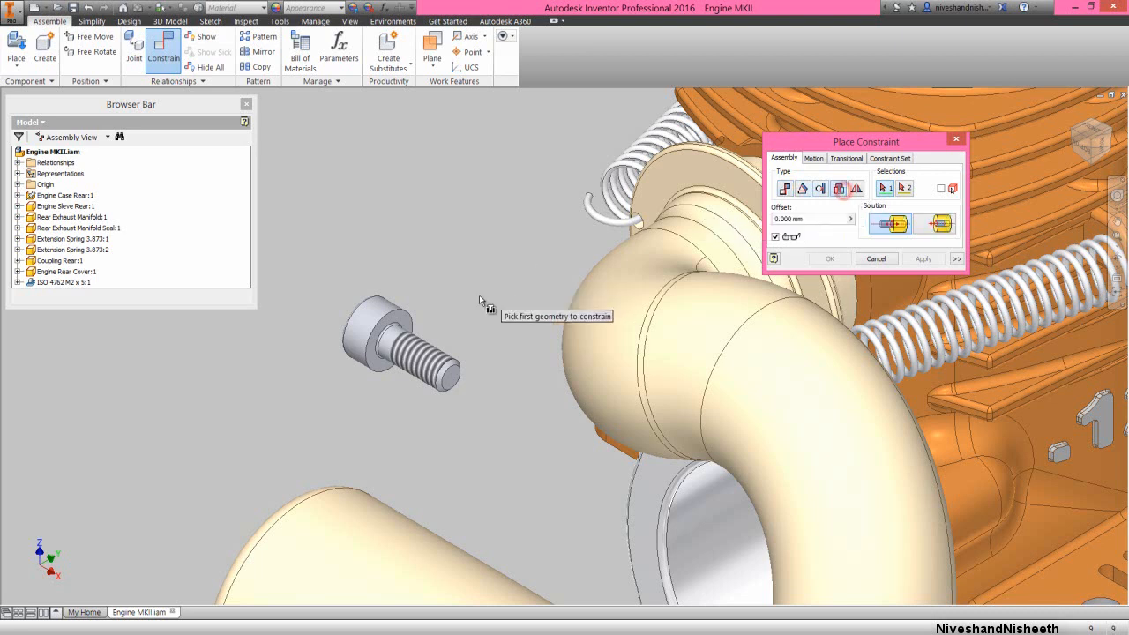
left_click(403, 329)
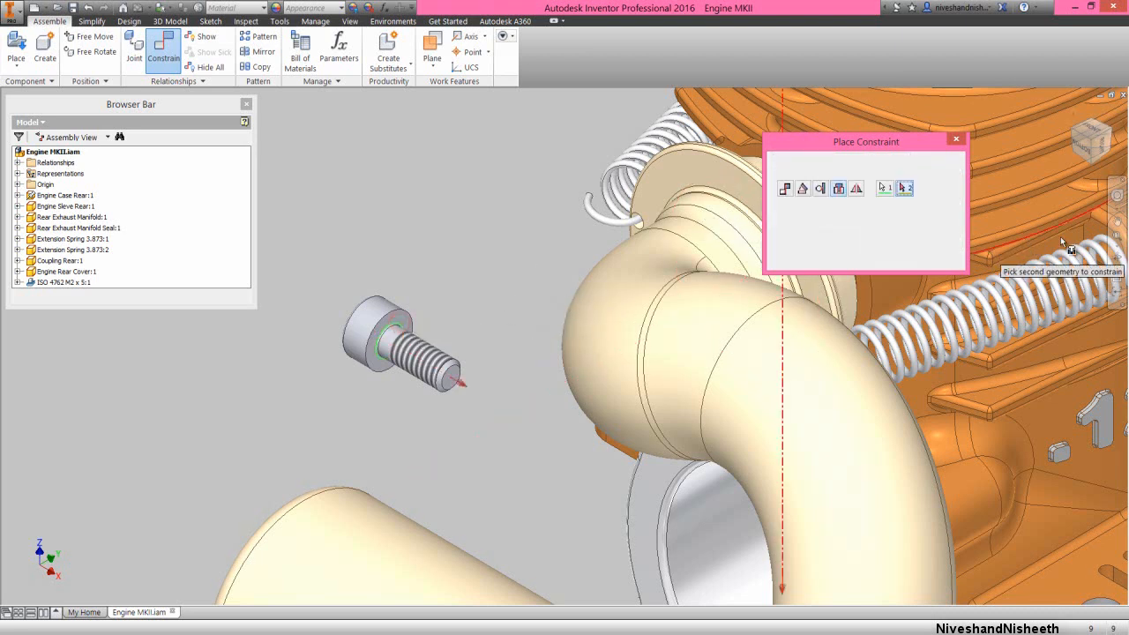
left_click(1117, 261)
left_click_drag(625, 382, 638, 373)
scroll(641, 477, "up", 3)
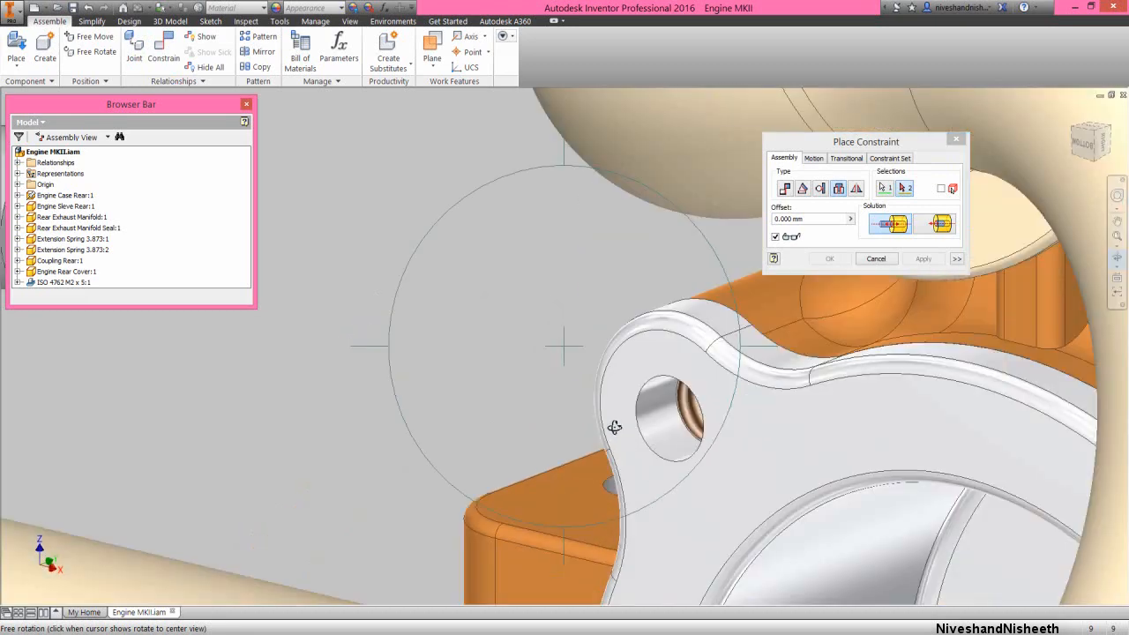
right_click(561, 385)
left_click(597, 372)
left_click(635, 404)
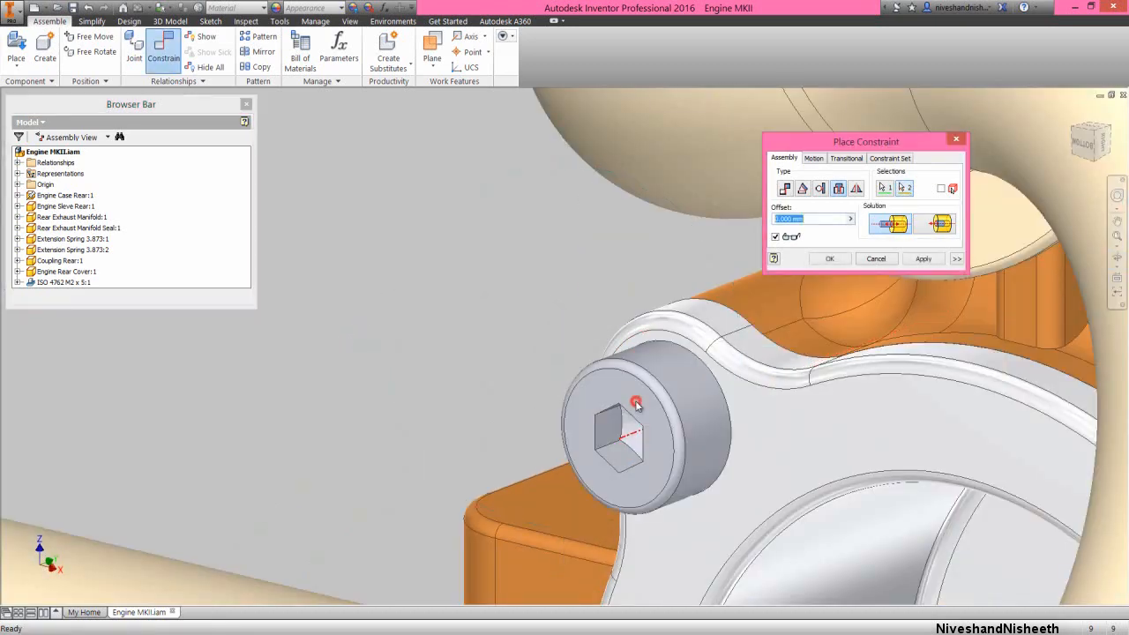
left_click(922, 258)
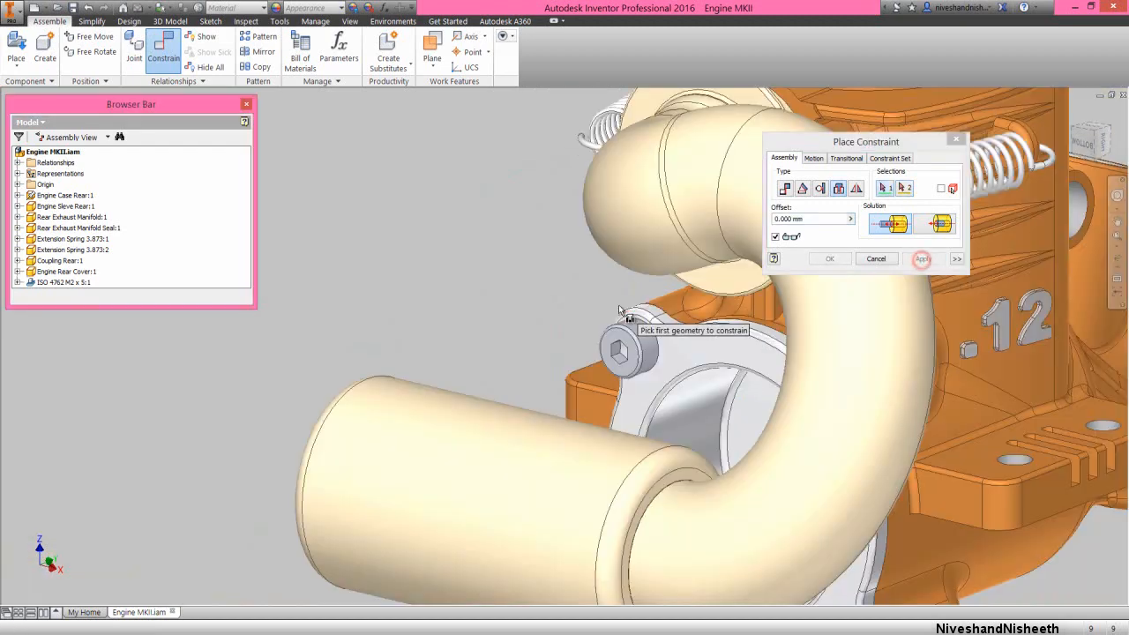
right_click(459, 266)
right_click_drag(503, 262, 399, 262)
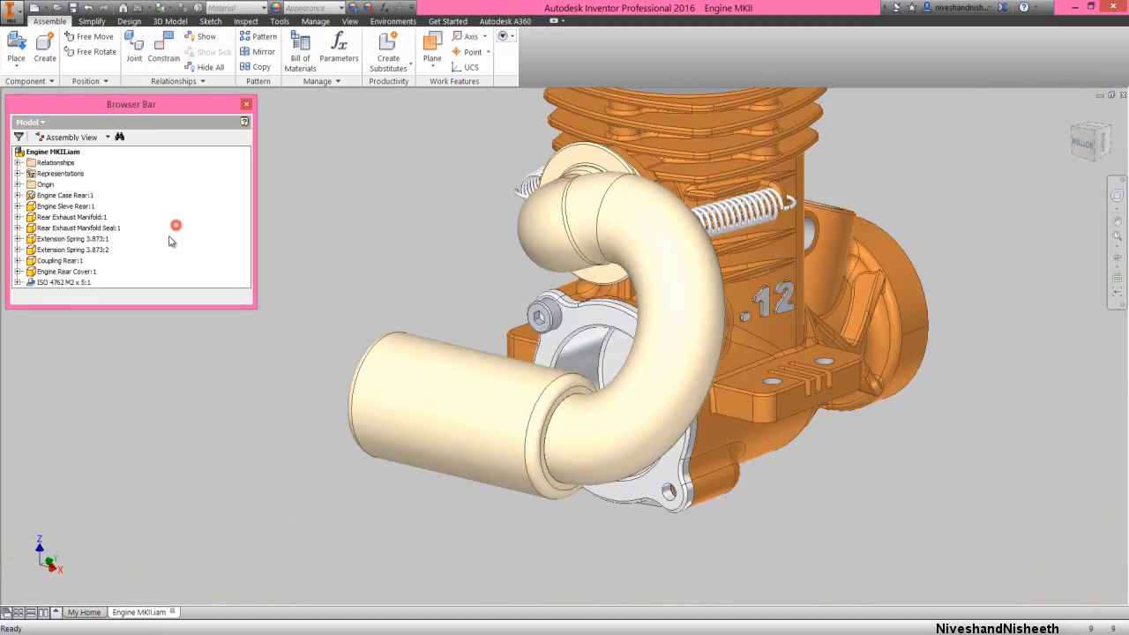
Add a second instance of the ISO 4762 M2 x 5 screw in the empty space beside the exhaust manifold
left_click_drag(70, 283, 73, 317)
left_click_drag(162, 384, 179, 392)
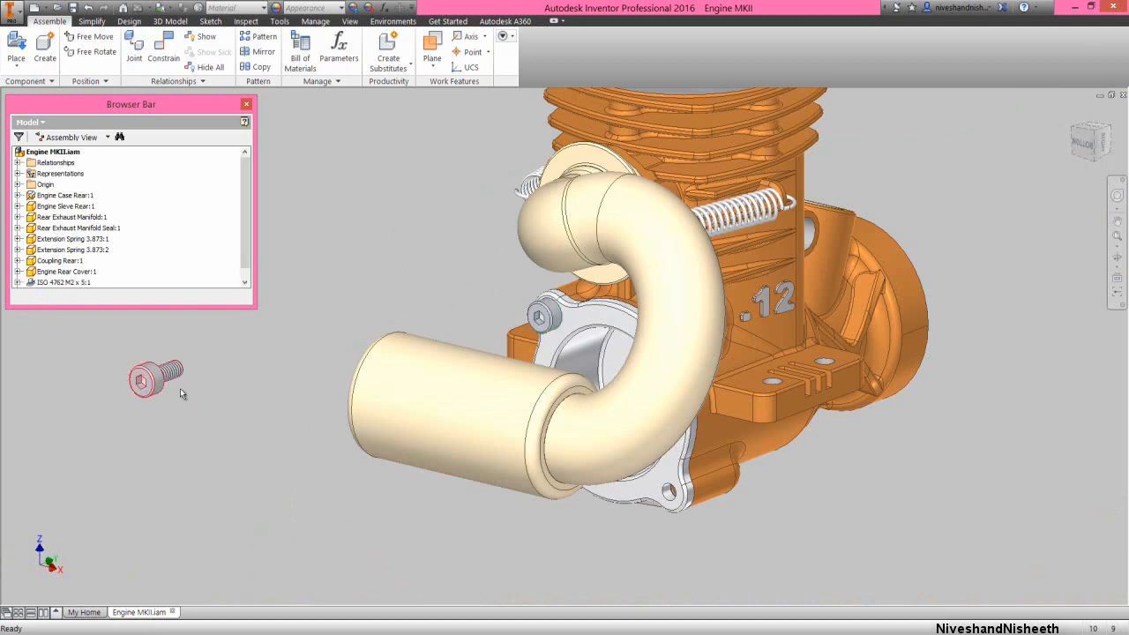
Constrain the second screw's head underside to the rear cover's lower-left mounting hole with a 0 mm Insert constraint
left_click(164, 46)
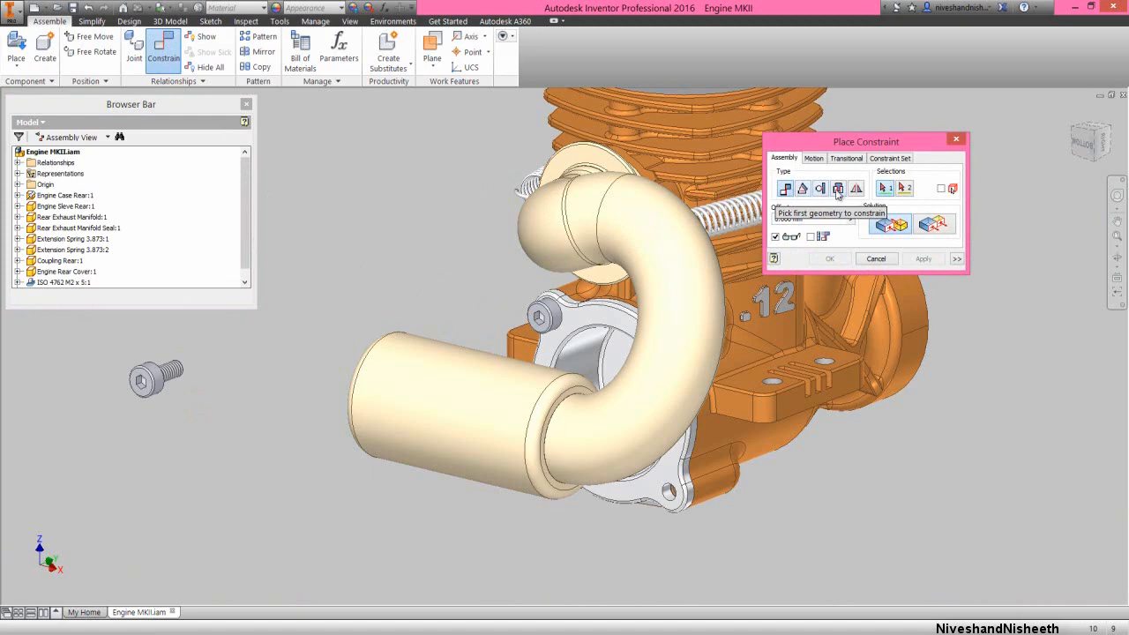
left_click(838, 190)
left_click(1116, 257)
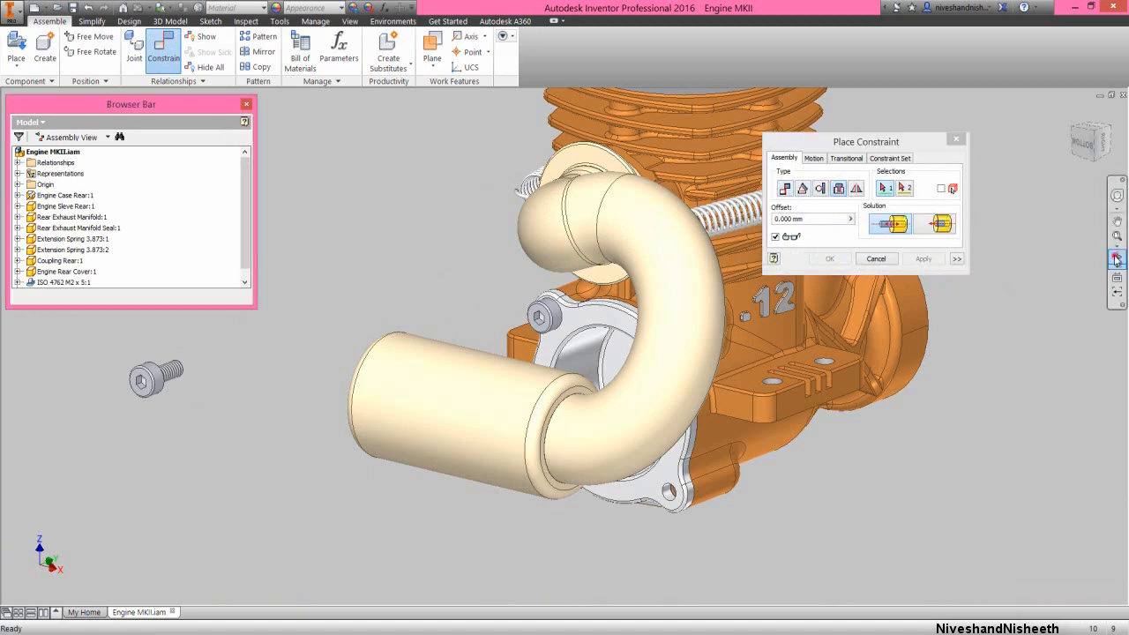
left_click_drag(436, 341, 359, 294)
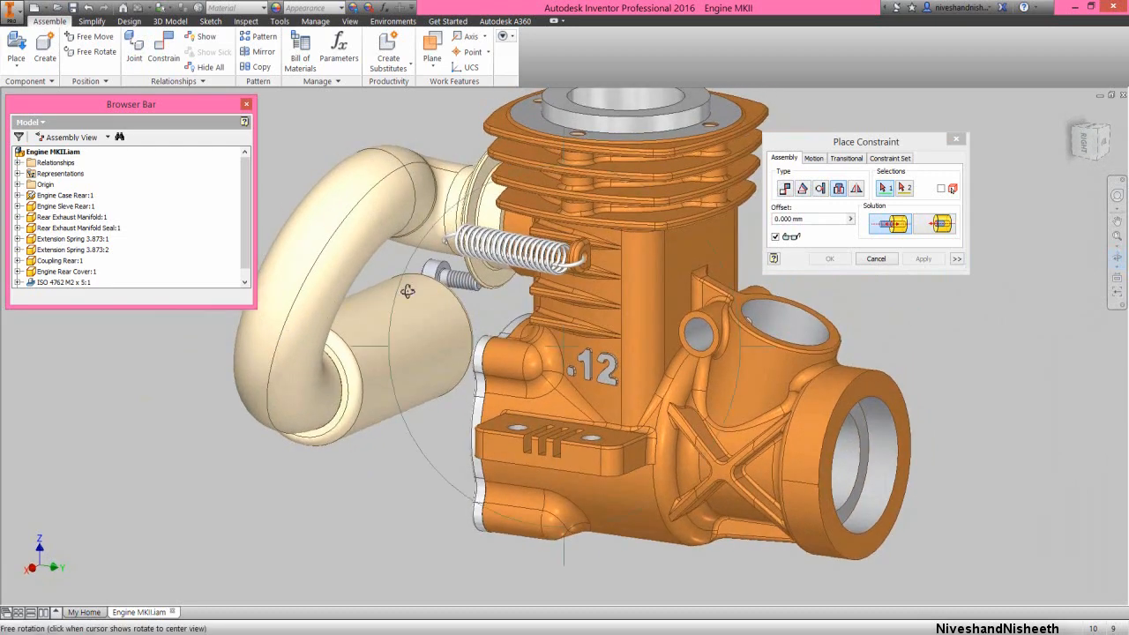
right_click(432, 293)
left_click(472, 294)
scroll(458, 258, "down", 5)
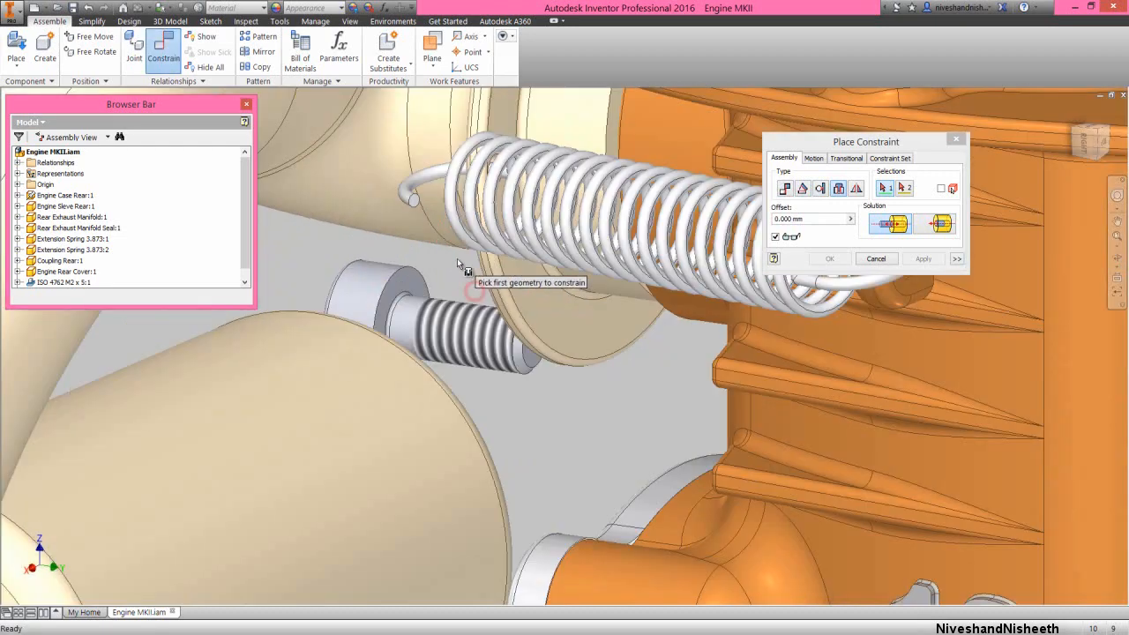
left_click(398, 299)
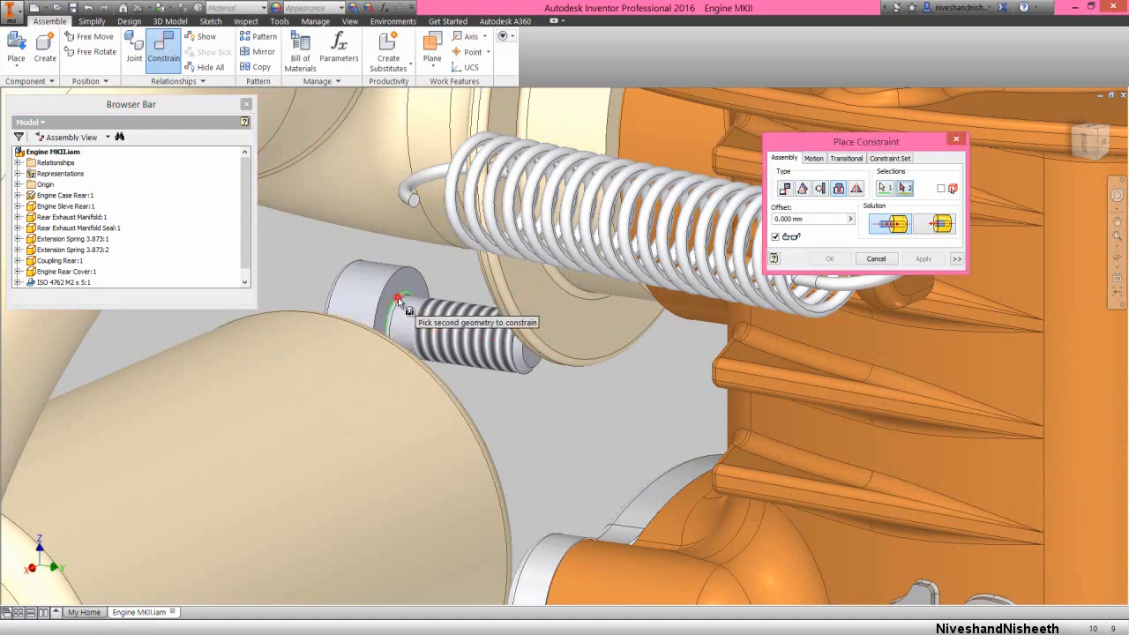
left_click(1069, 130)
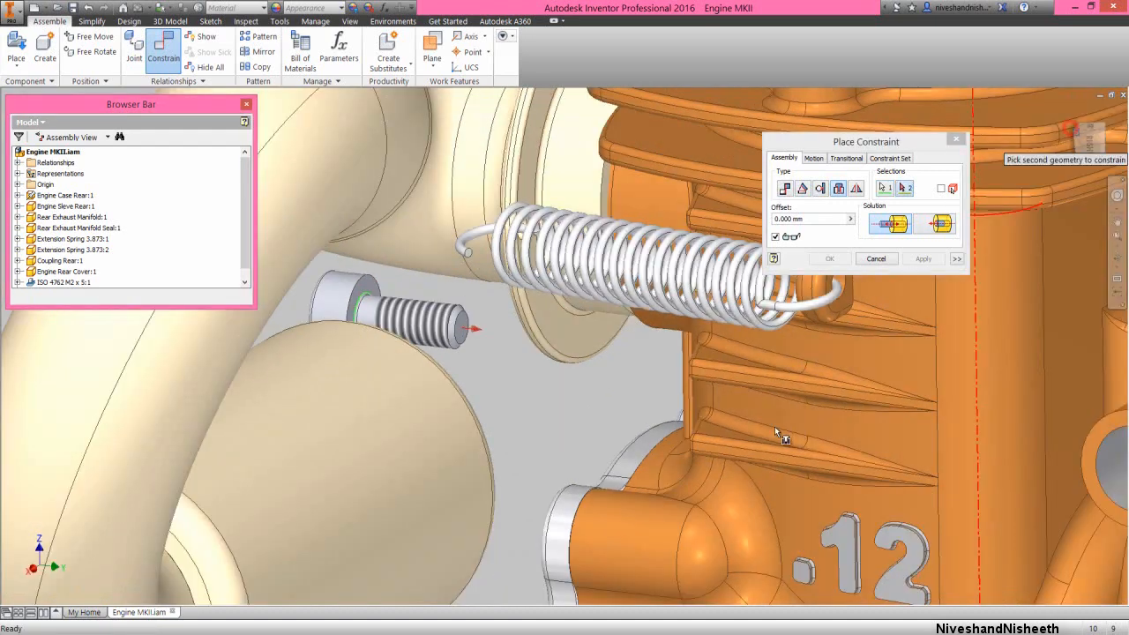
scroll(538, 427, "down", 5)
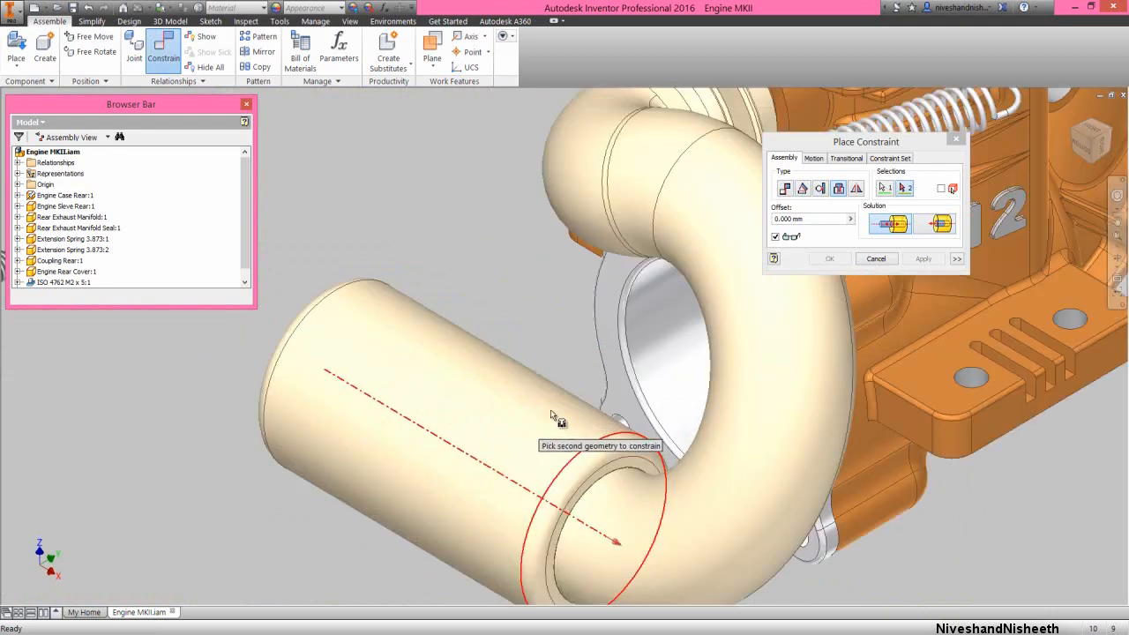
scroll(556, 405, "down", 3)
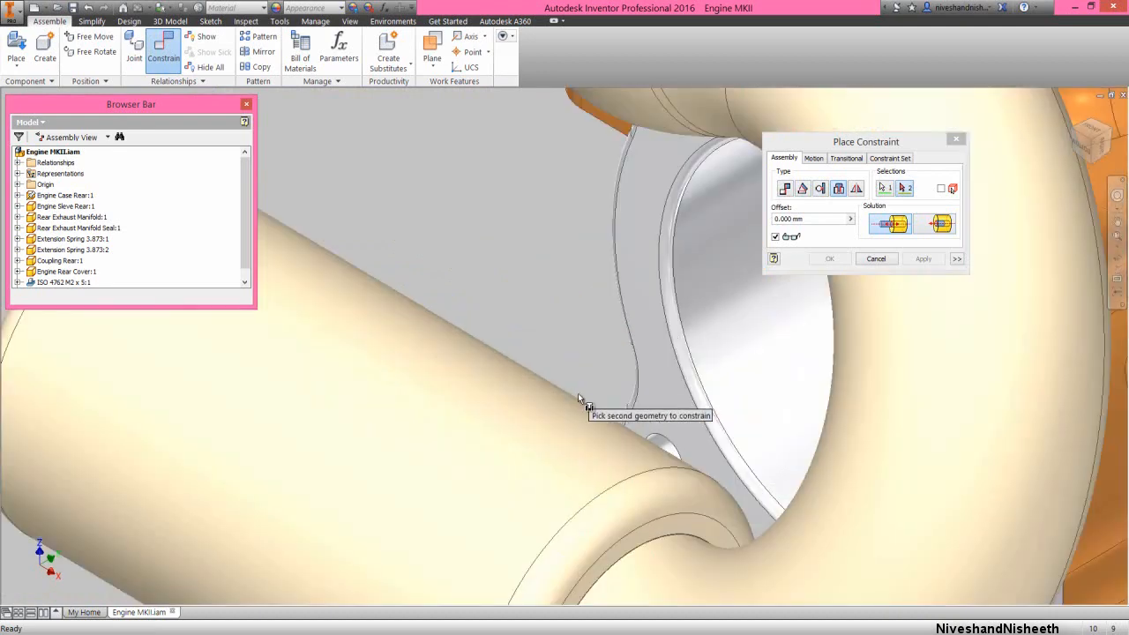
left_click(655, 435)
left_click(922, 259)
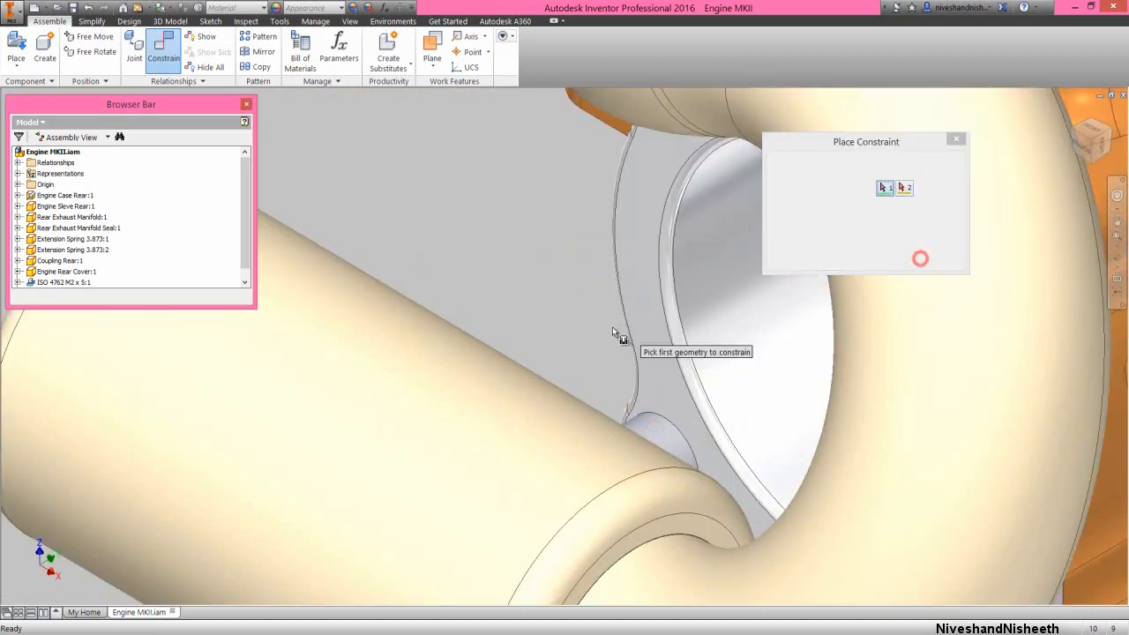
scroll(617, 333, "up", 5)
left_click(875, 258)
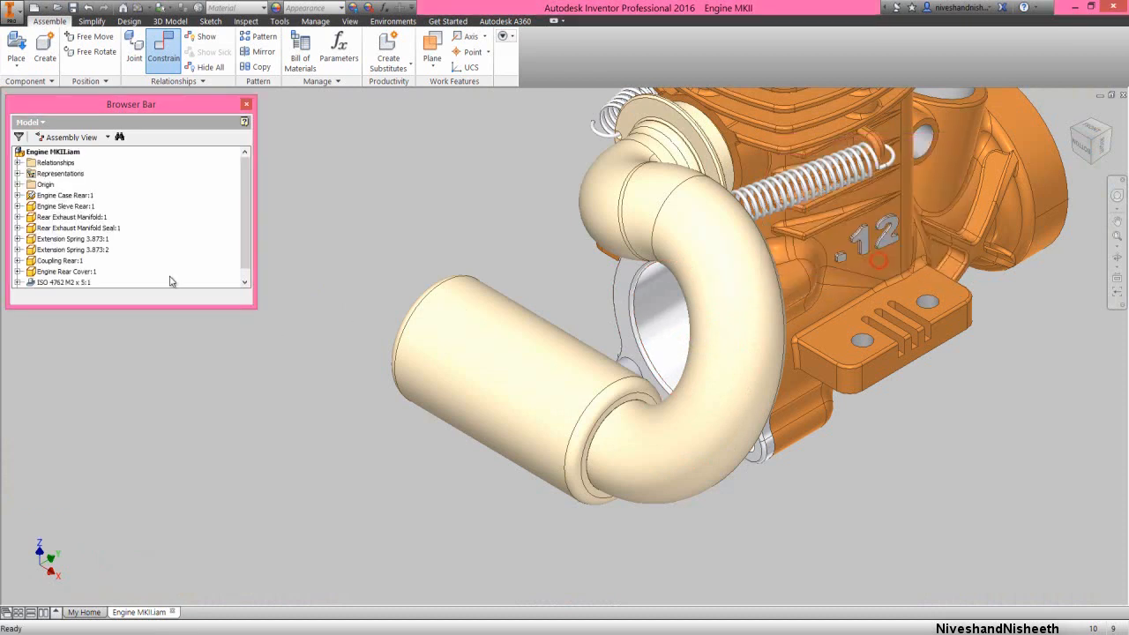
Add a third instance of the ISO 4762 M2 x 5 screw in the empty space beside the exhaust coupling
scroll(178, 254, "down", 1)
left_click(61, 282)
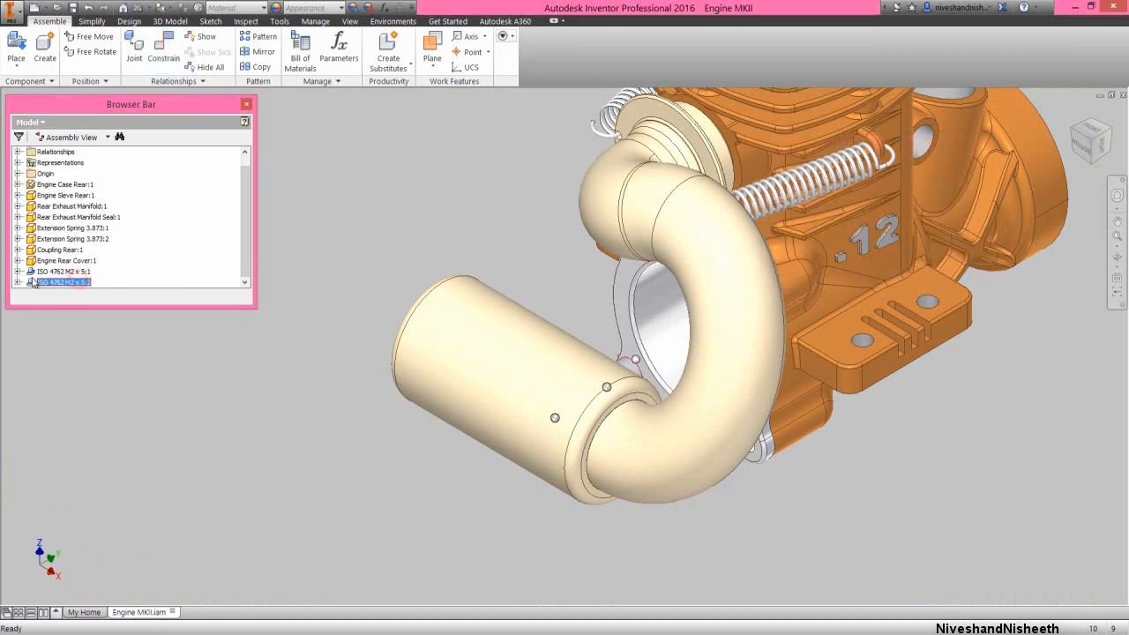
left_click(83, 336)
left_click_drag(36, 288, 213, 451)
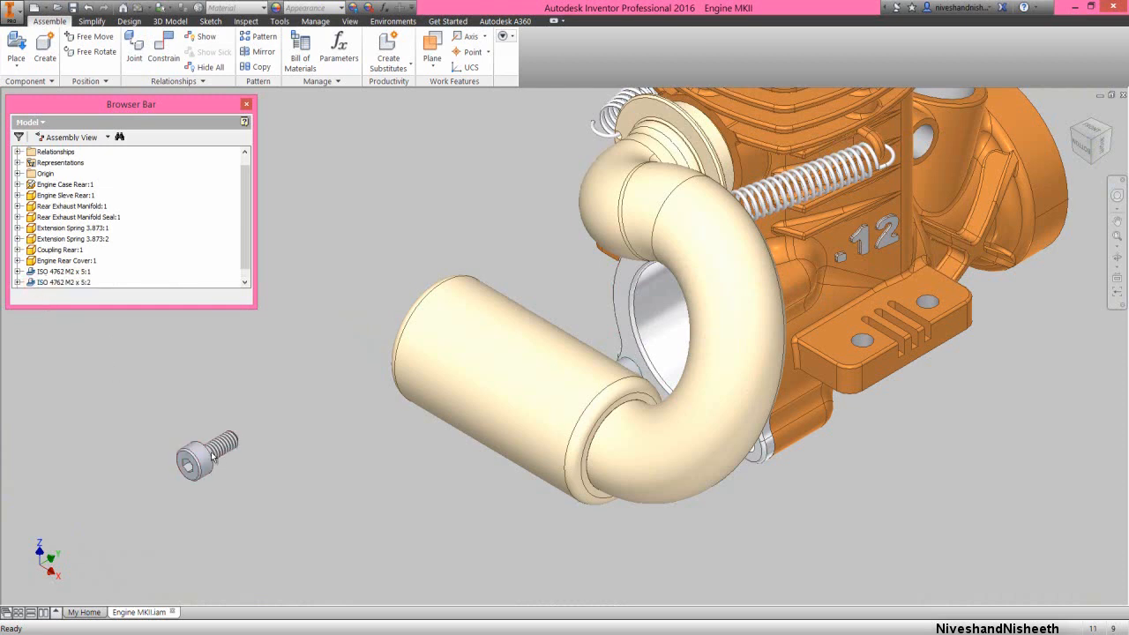
Constrain the third screw's head underside to the rear cover's lower-right mounting hole with a 0 mm Insert constraint
right_click(418, 174)
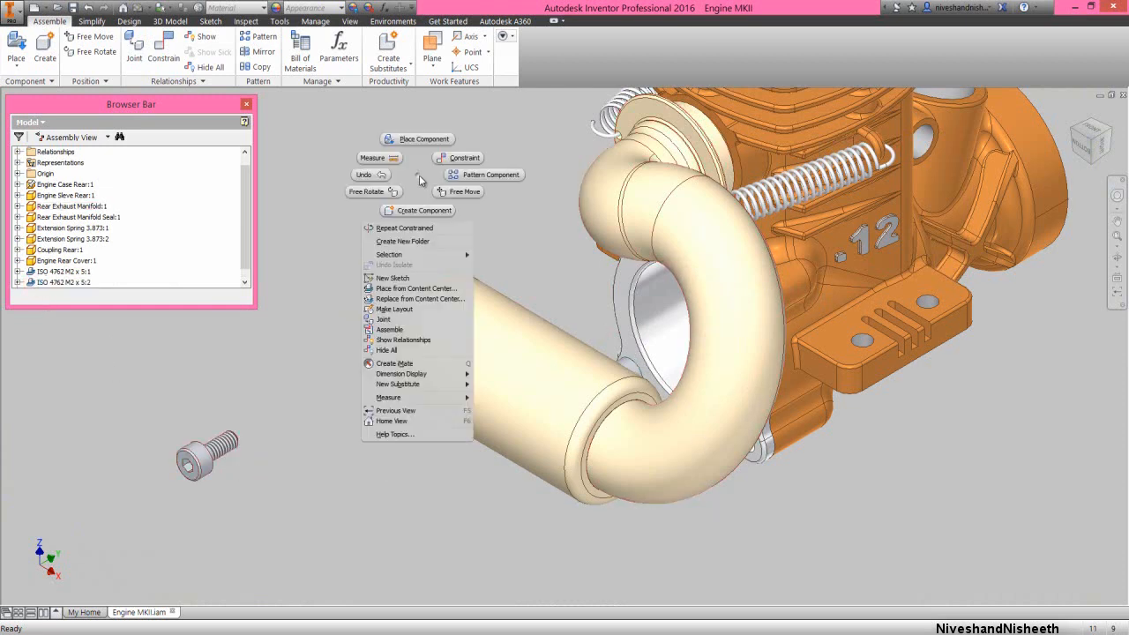
left_click(451, 164)
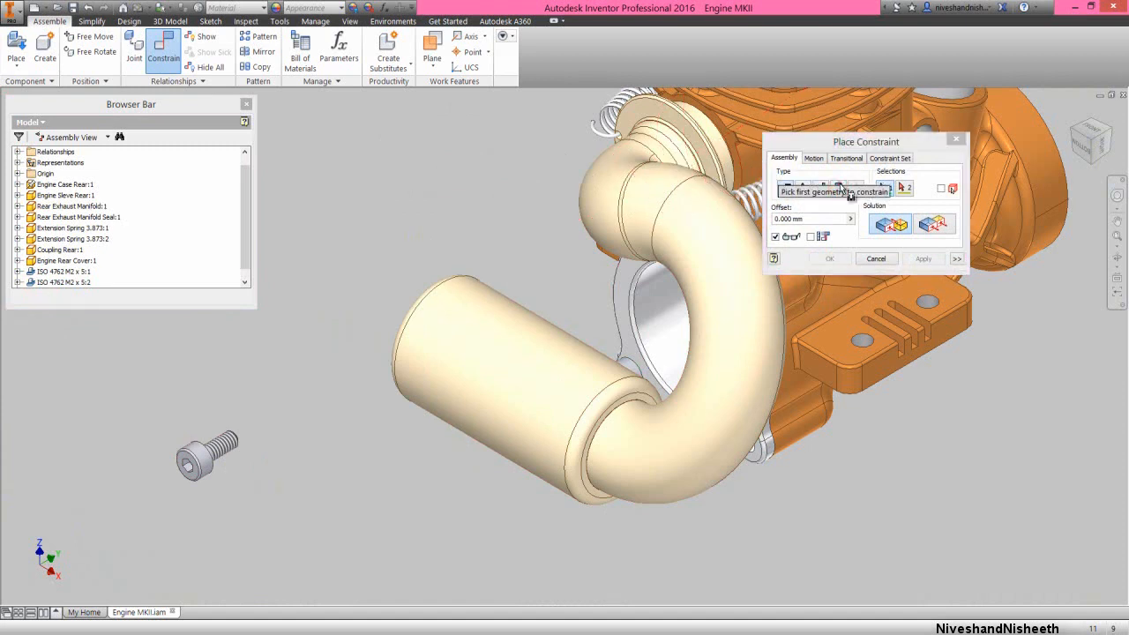
left_click(838, 188)
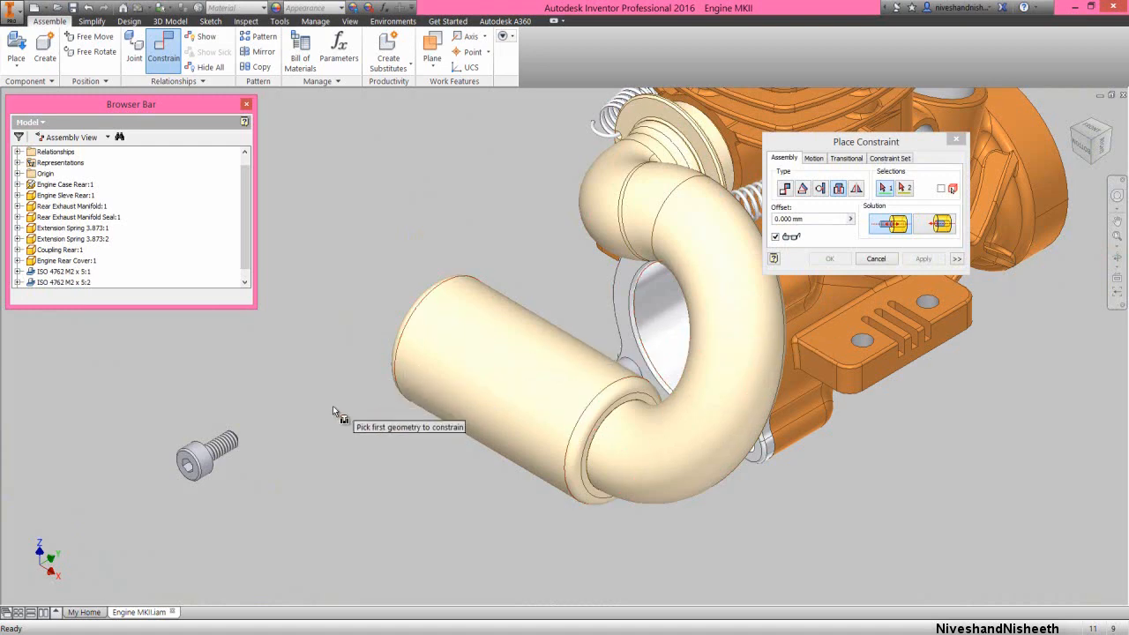
left_click(1114, 255)
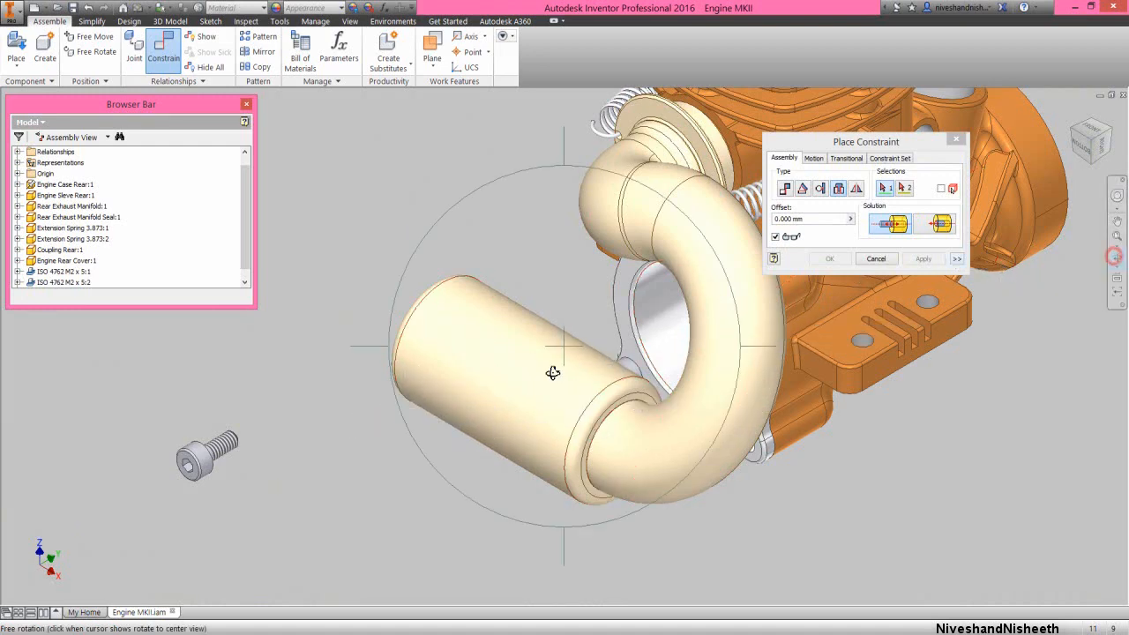
left_click_drag(552, 372, 393, 350)
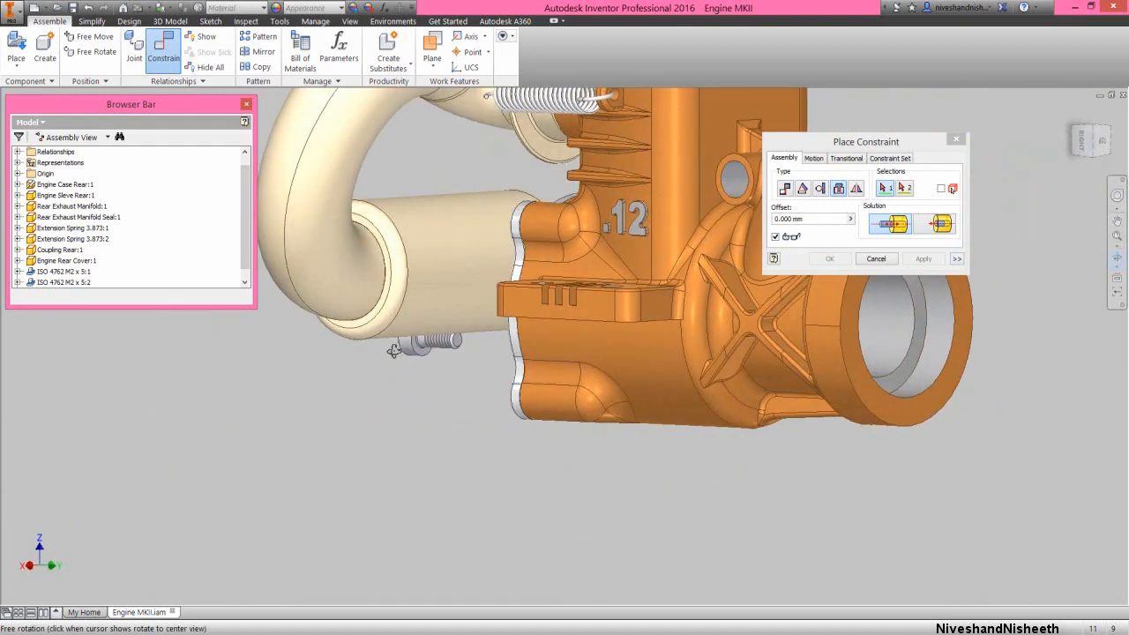
scroll(408, 349, "up", 8)
right_click(432, 332)
left_click(473, 334)
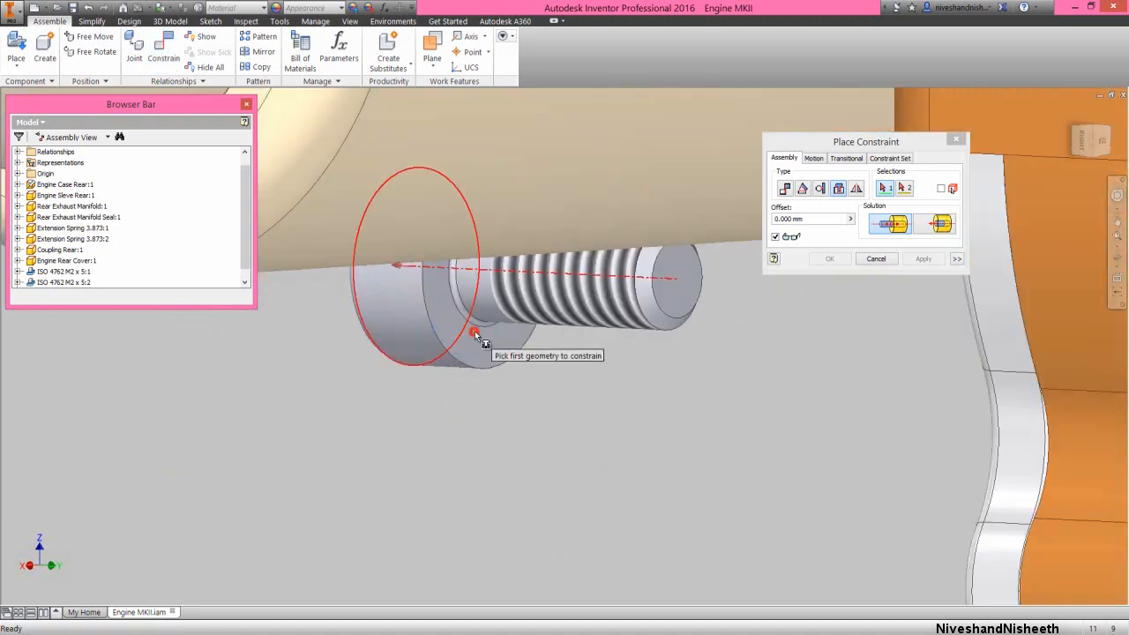
left_click(473, 332)
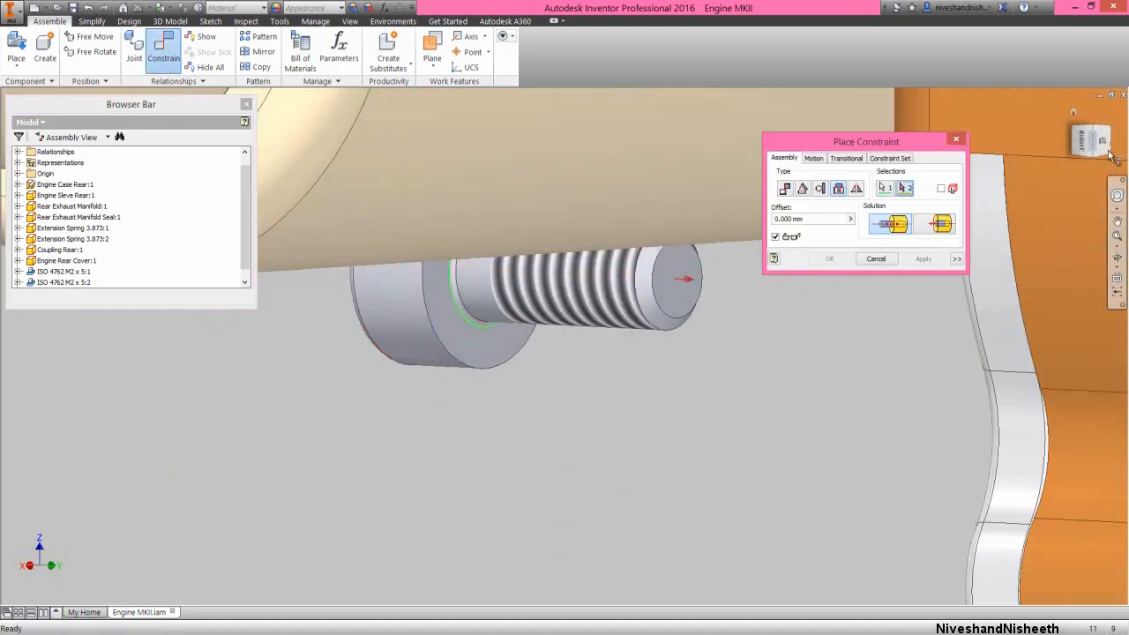
left_click_drag(1081, 134, 945, 245)
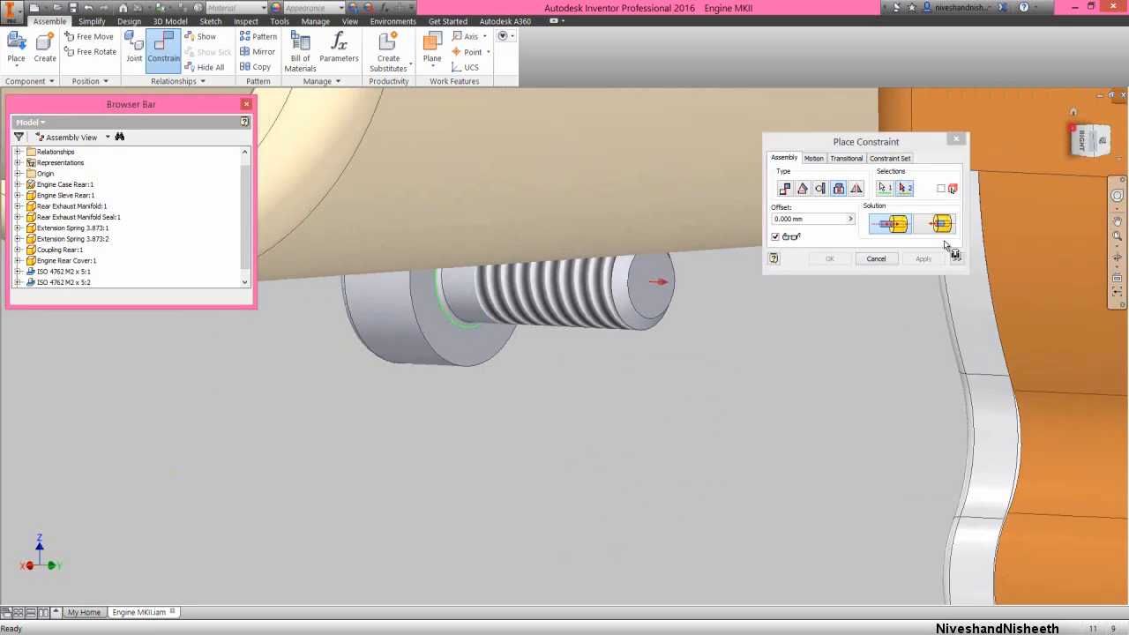
scroll(612, 441, "up", 7)
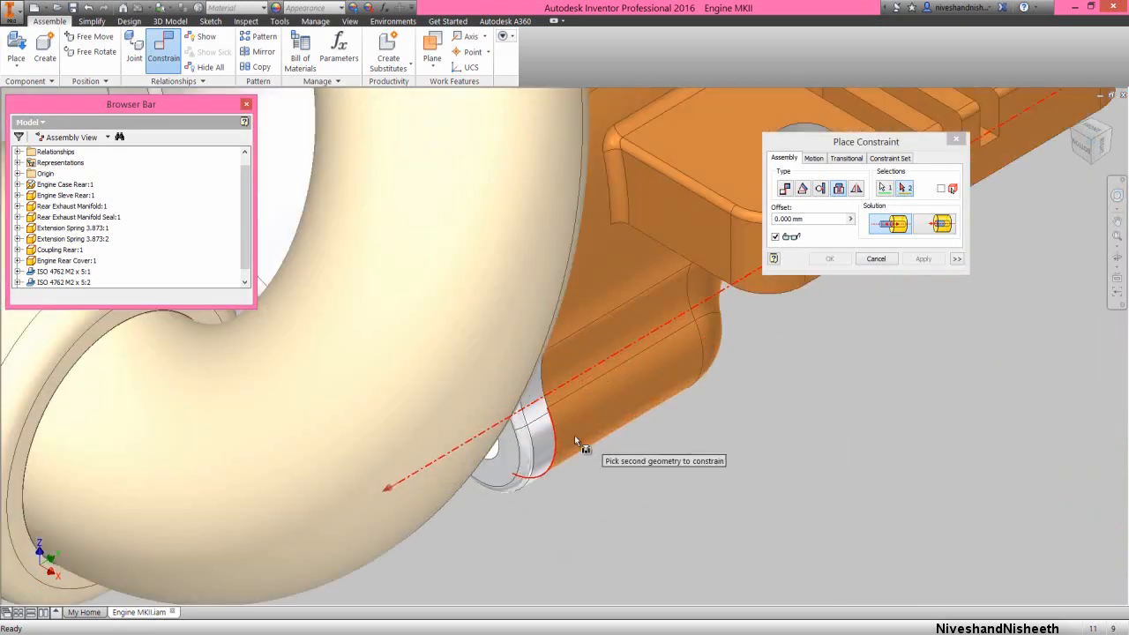
left_click(495, 454)
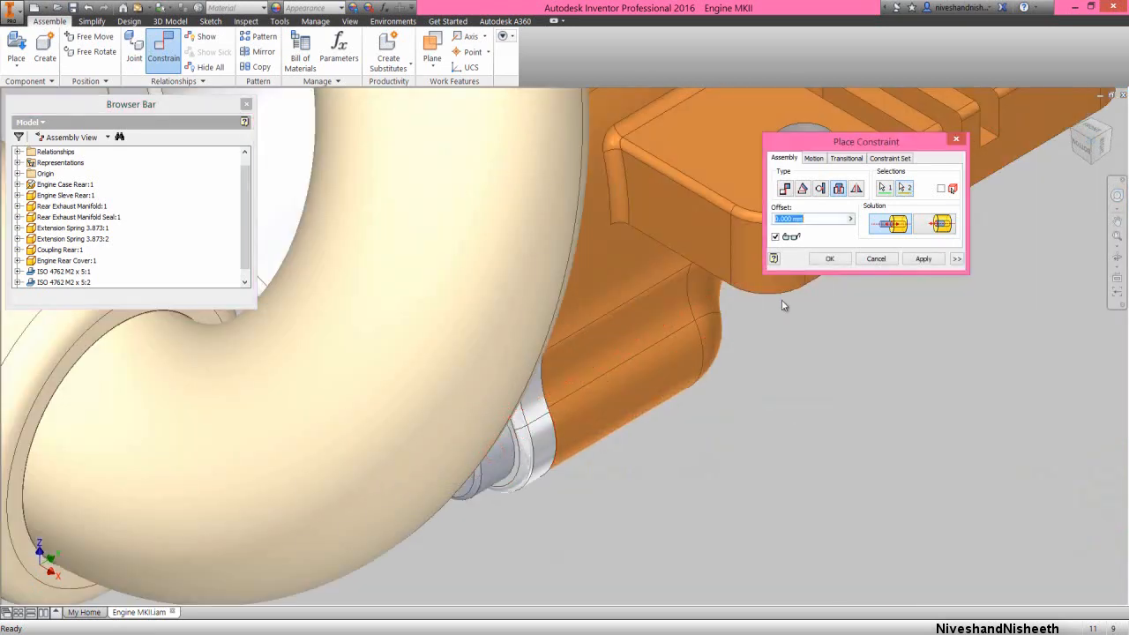
left_click(832, 258)
Add a fourth instance of the ISO 4762 M2 x 5 screw and move it farther away from the exhaust coupling
scroll(666, 477, "down", 5)
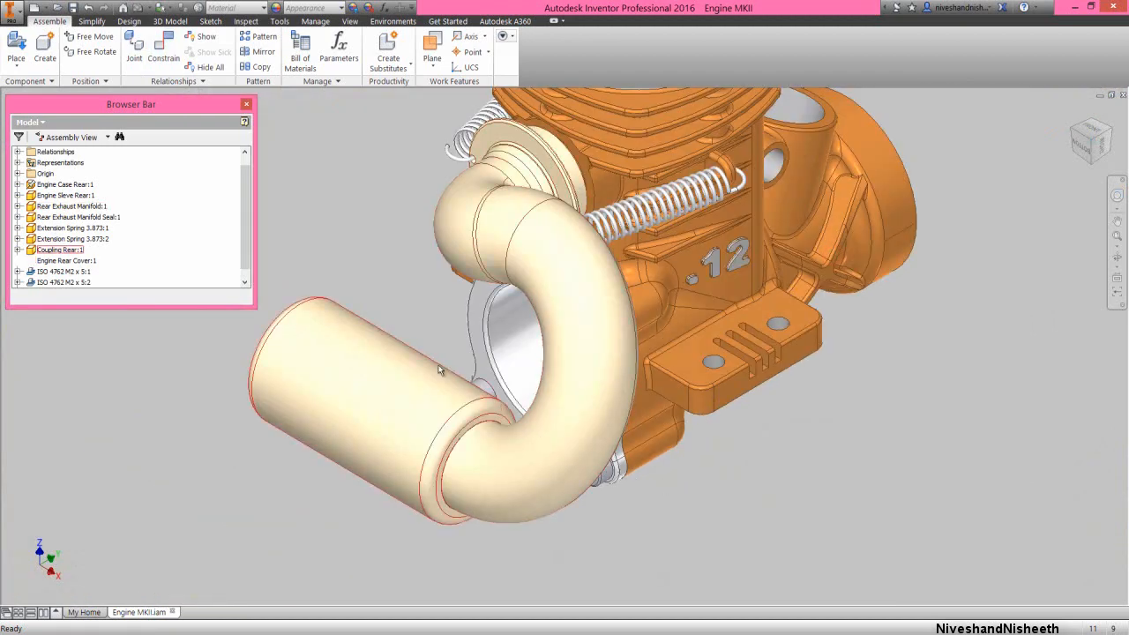
left_click_drag(246, 249, 246, 266)
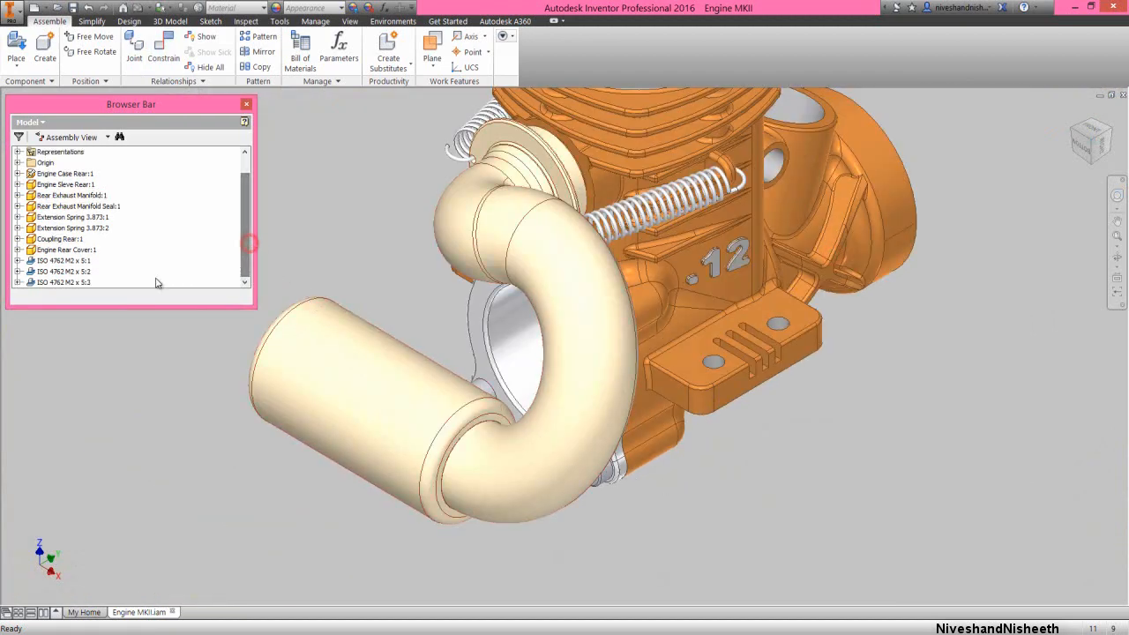
left_click(36, 282)
key("ctrl+v")
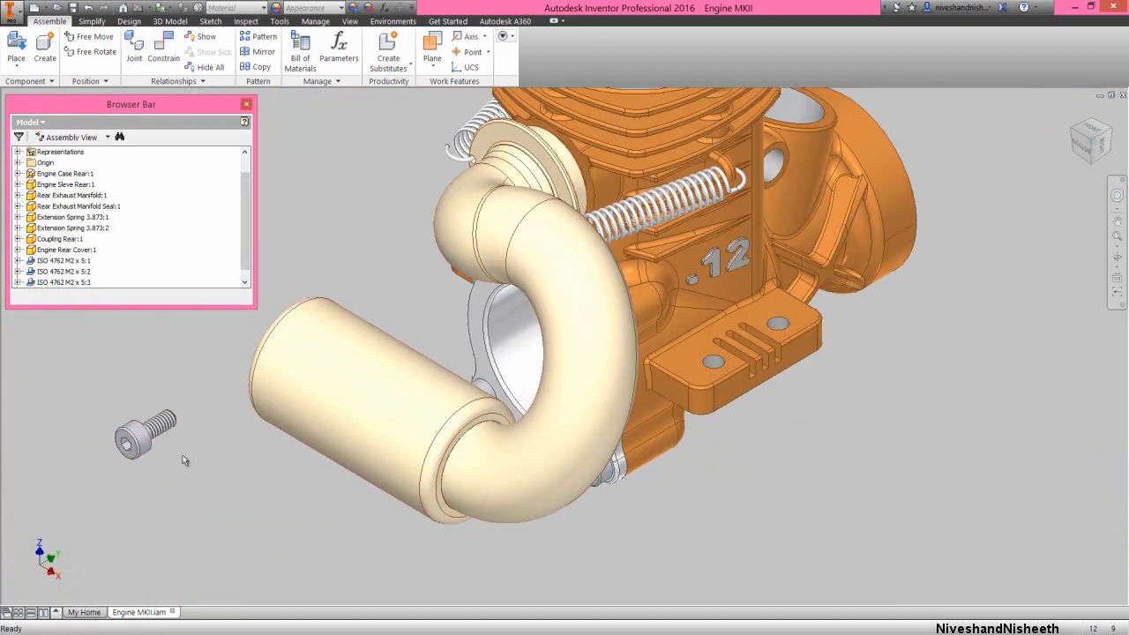
scroll(484, 361, "down", 3)
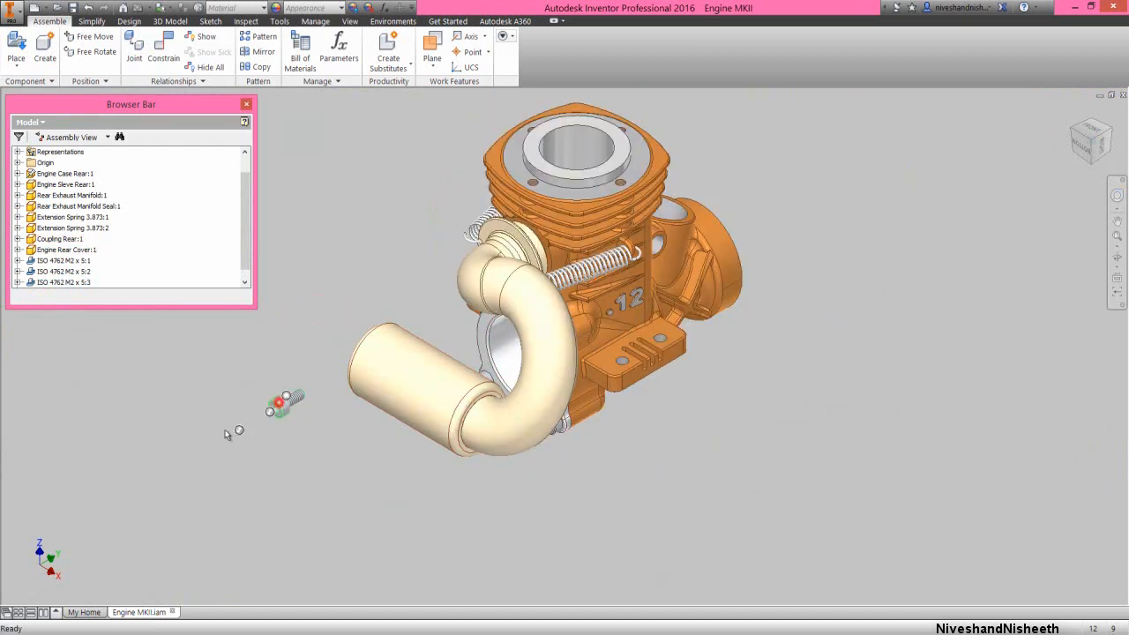
left_click_drag(278, 402, 188, 447)
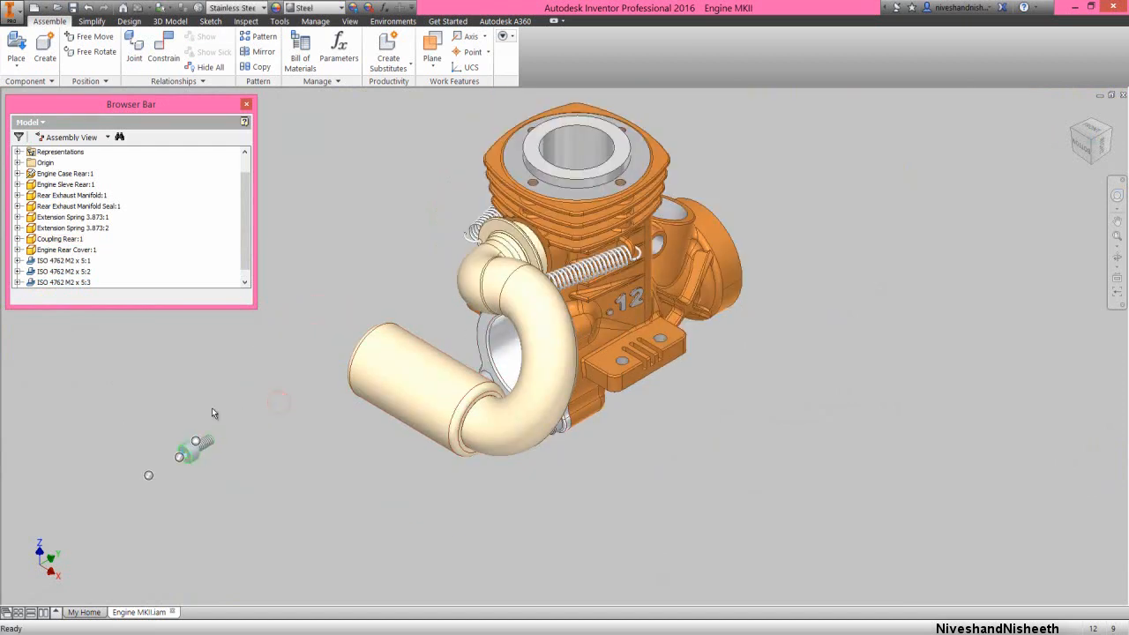
Constrain the fourth screw's head underside to the rear cover's upper-right mounting hole with a 0 mm Insert constraint
left_click(164, 46)
left_click(838, 188)
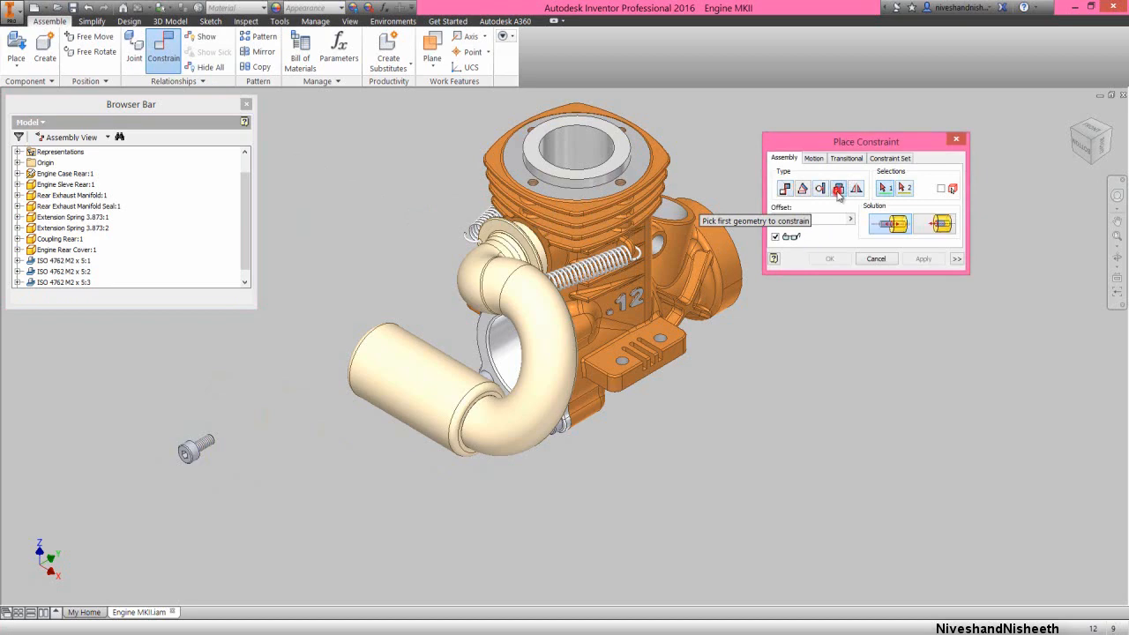
left_click(1116, 256)
left_click_drag(503, 377, 368, 383)
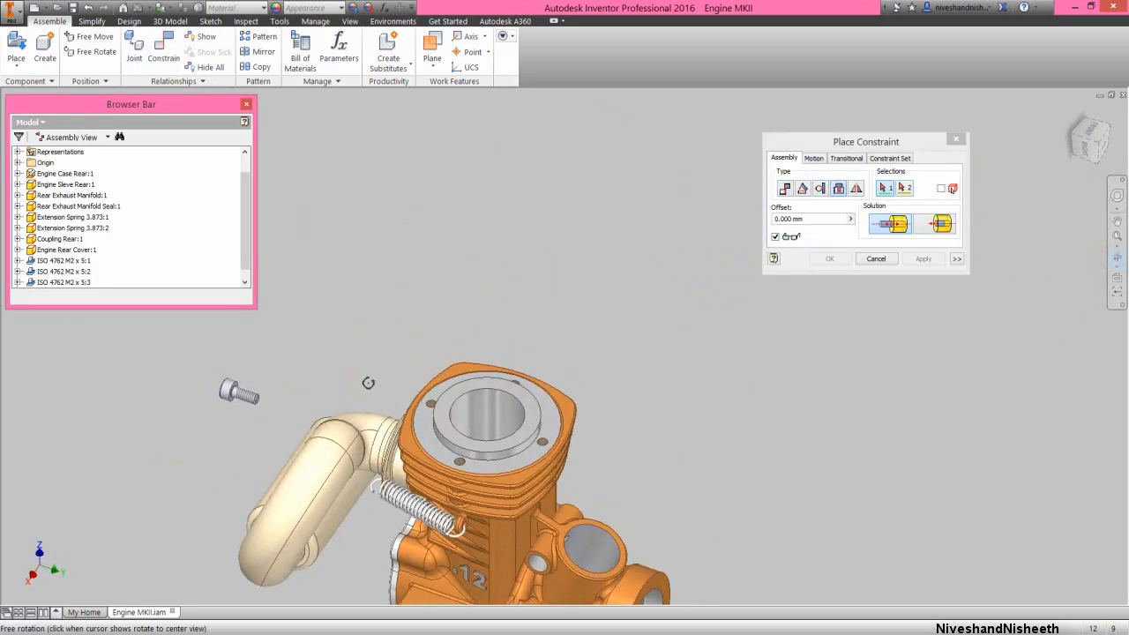
right_click(549, 341)
left_click(583, 341)
scroll(273, 390, "up", 5)
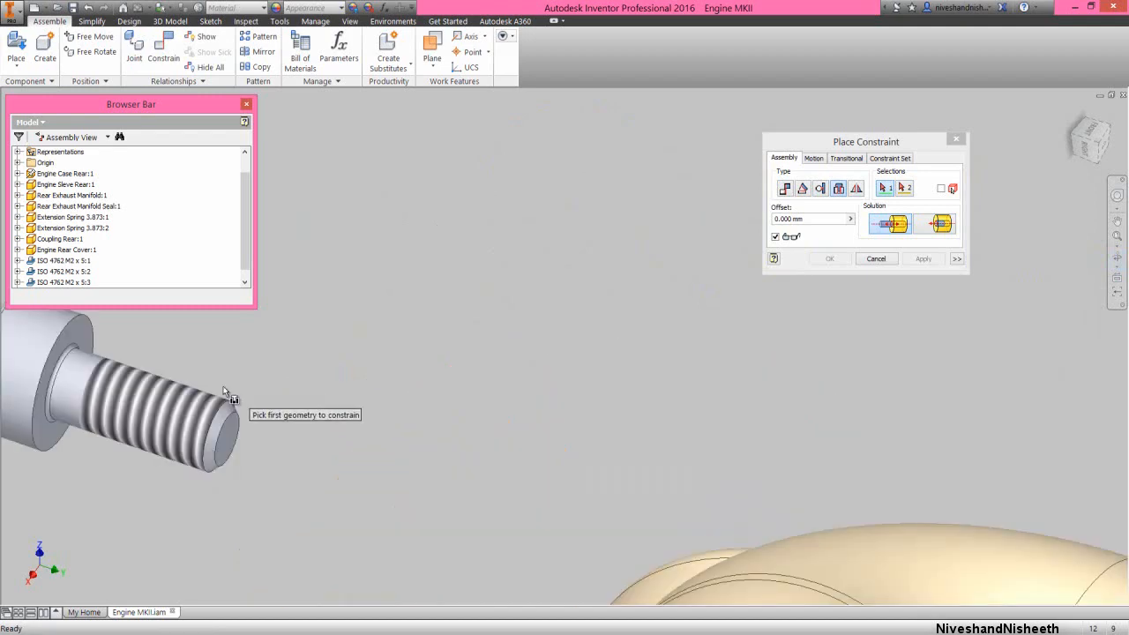
left_click(78, 345)
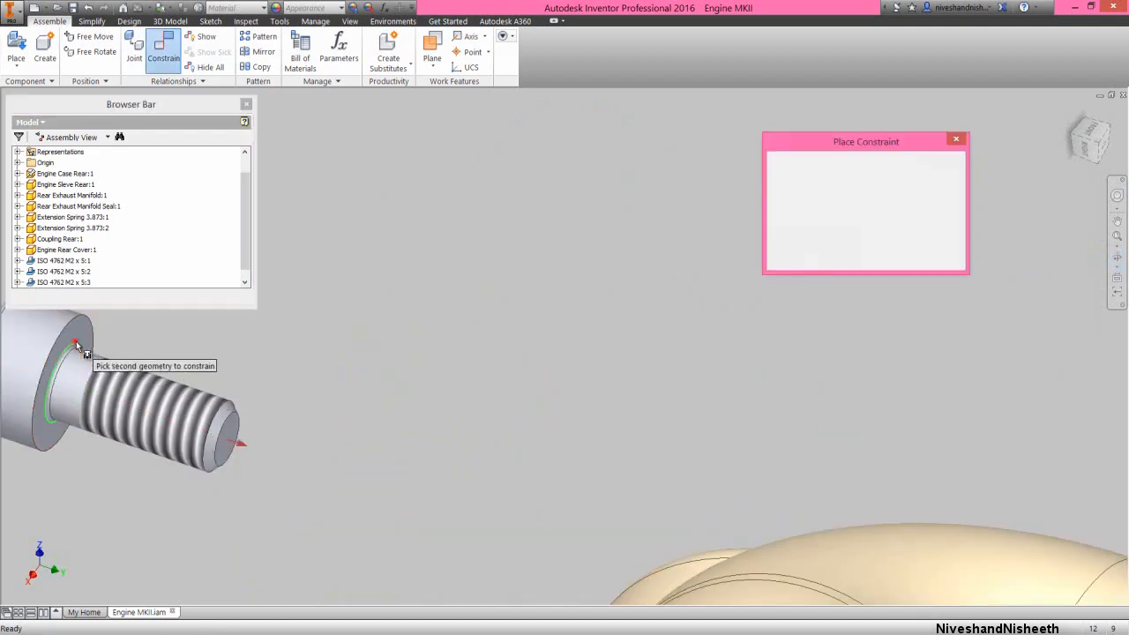
left_click(1073, 115)
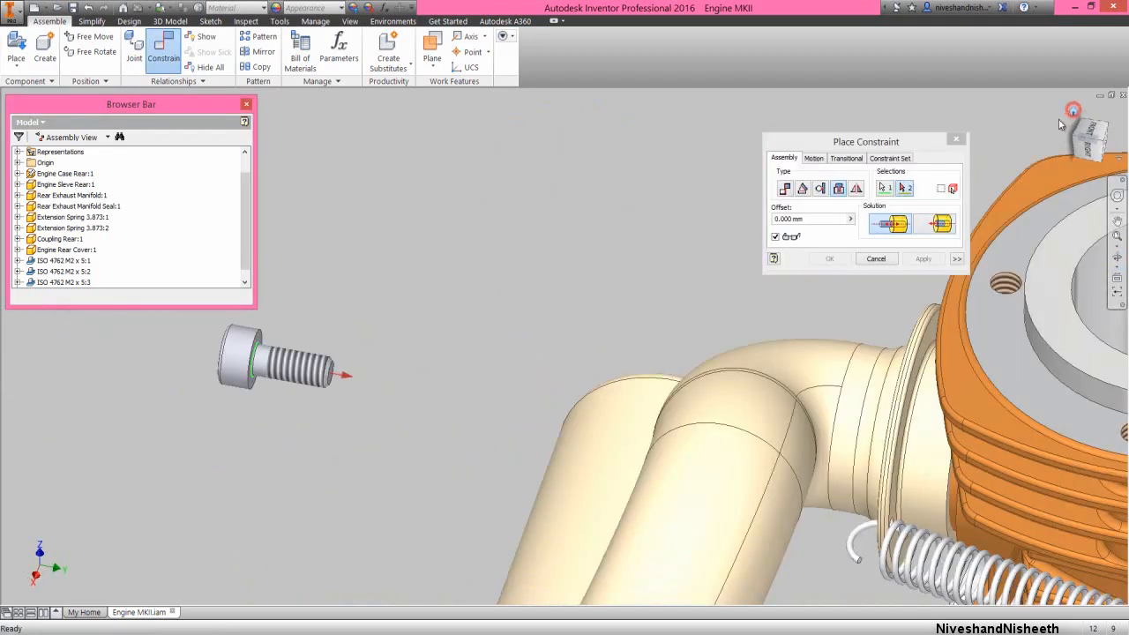
left_click(1115, 257)
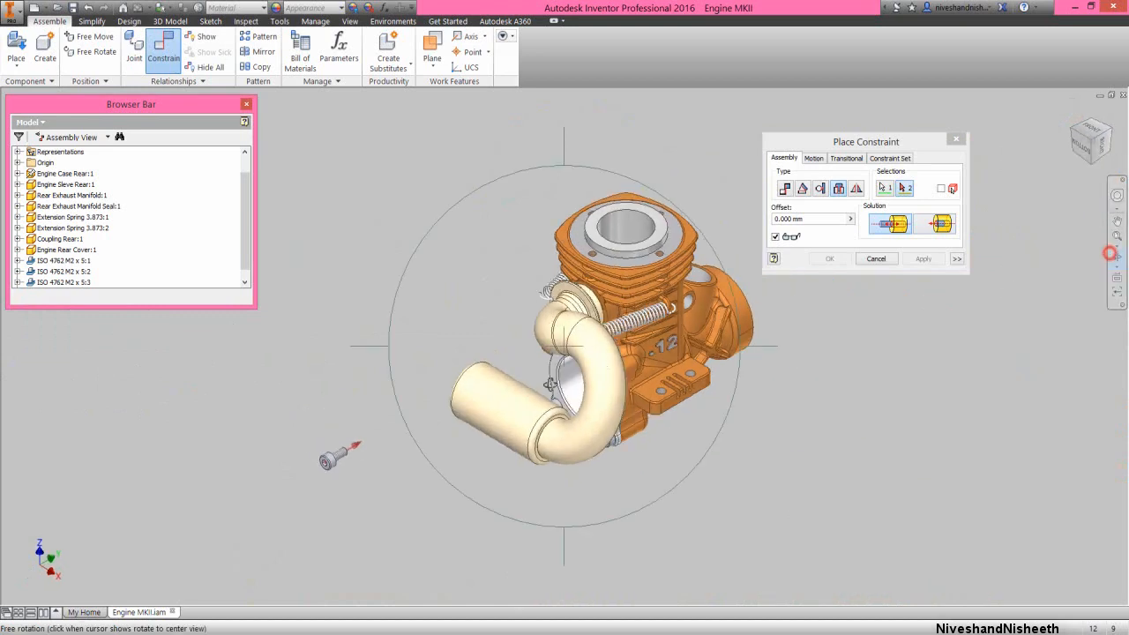
left_click_drag(502, 393, 551, 388)
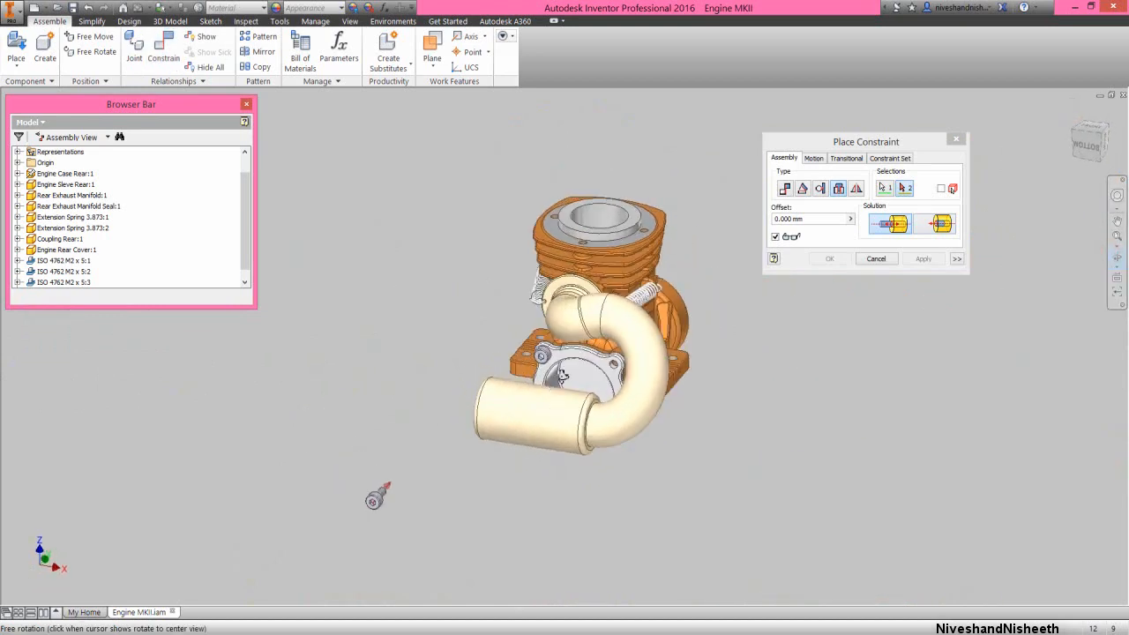
right_click(582, 365)
left_click(621, 367)
scroll(615, 364, "up", 5)
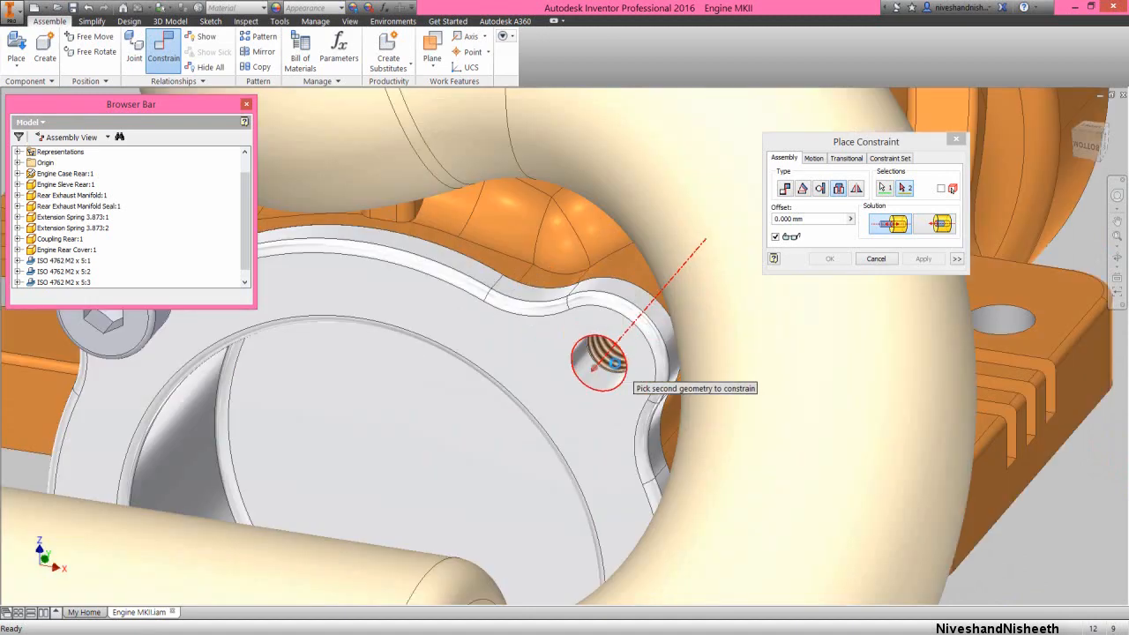
scroll(608, 379, "up", 4)
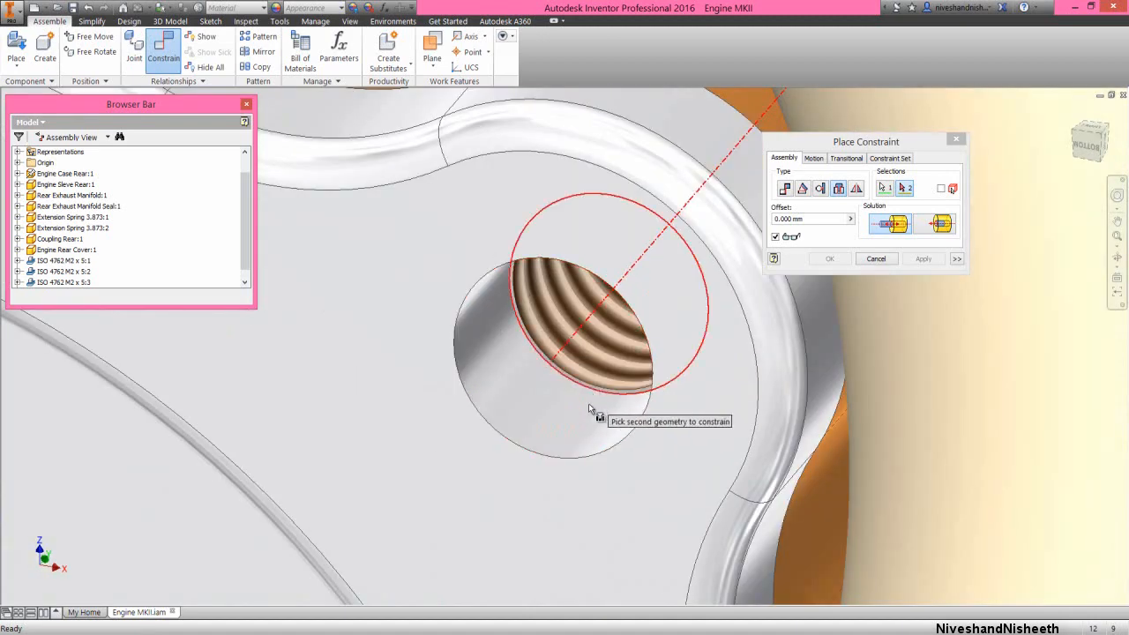
left_click(594, 457)
left_click(837, 261)
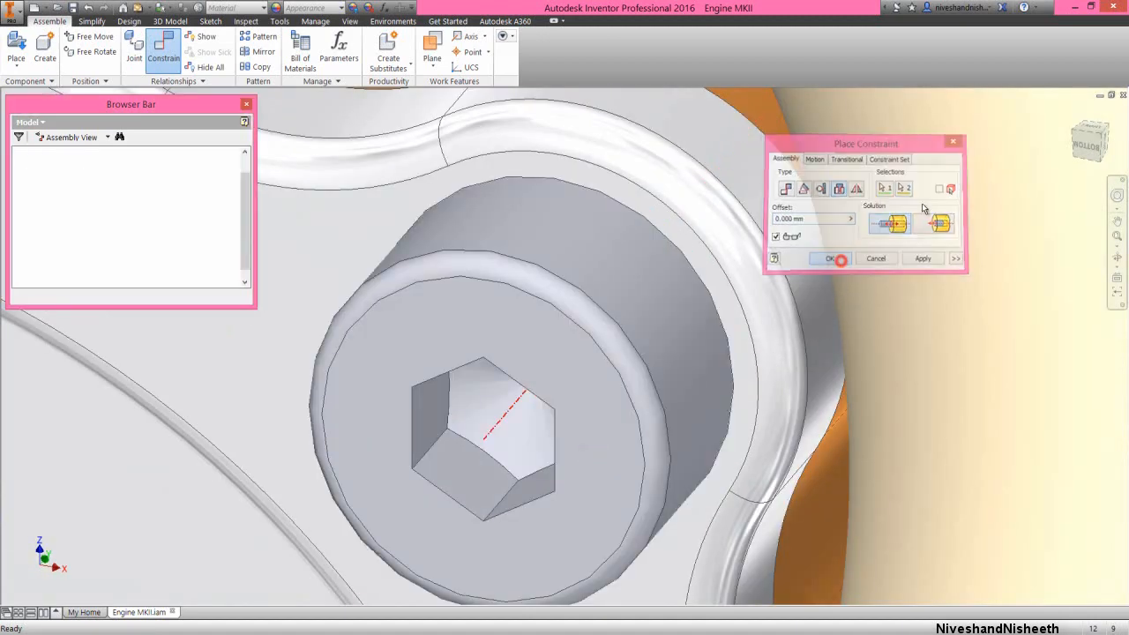
Temporarily hide the rear exhaust manifold to inspect the rear cover's screws, and undo the hiding
left_click(1096, 138)
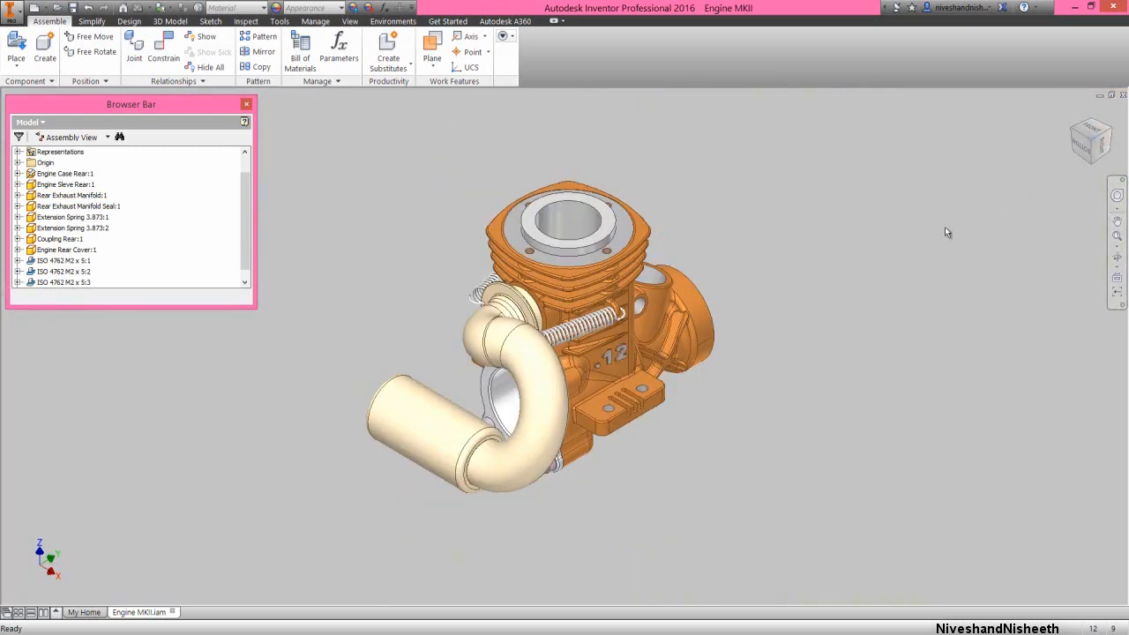
left_click(813, 257)
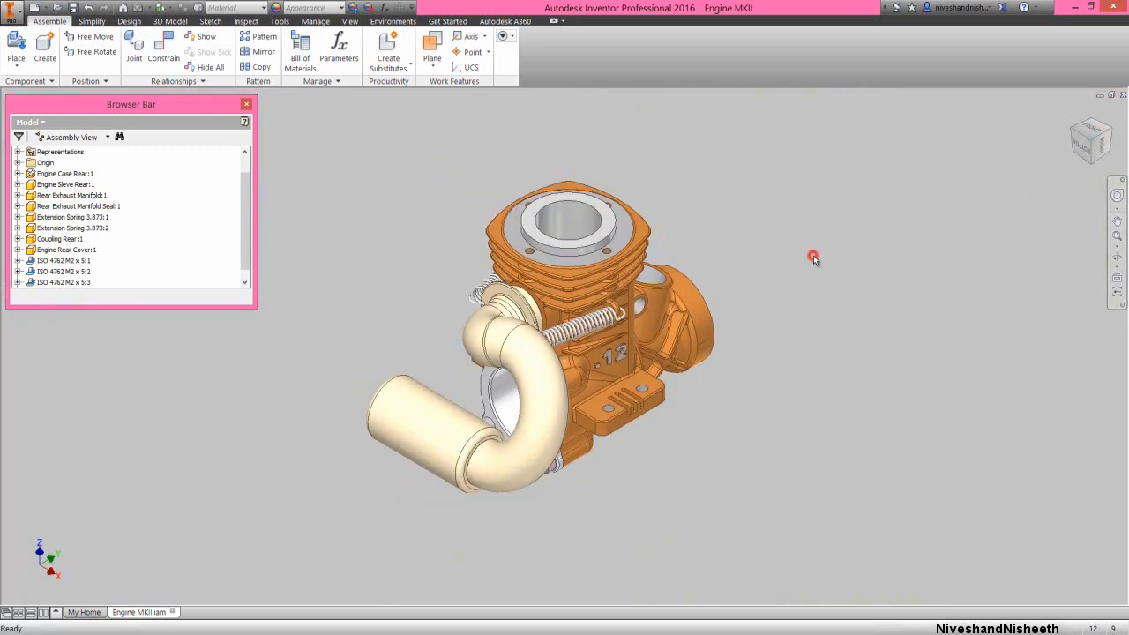
right_click(551, 423)
left_click(579, 439)
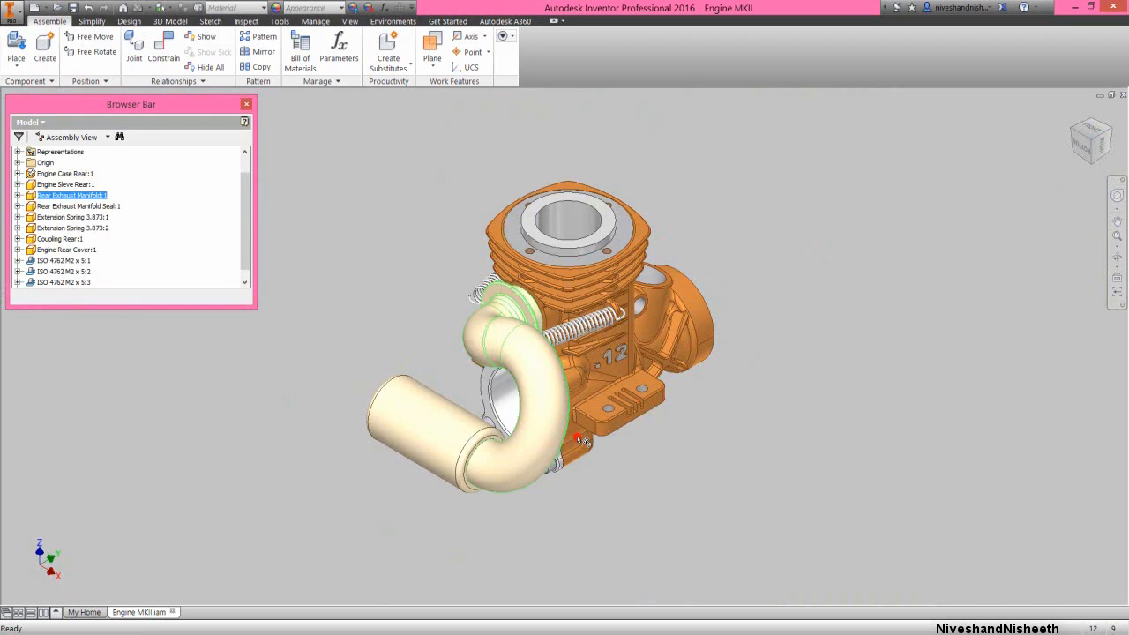
scroll(492, 400, "down", 3)
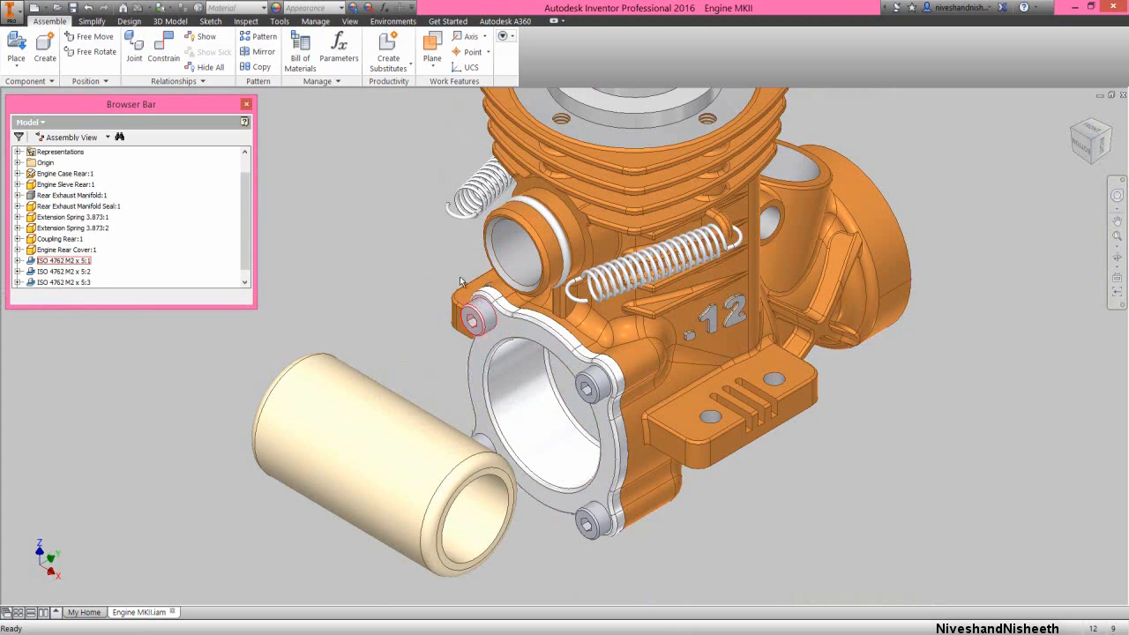
left_click(90, 9)
left_click(1118, 235)
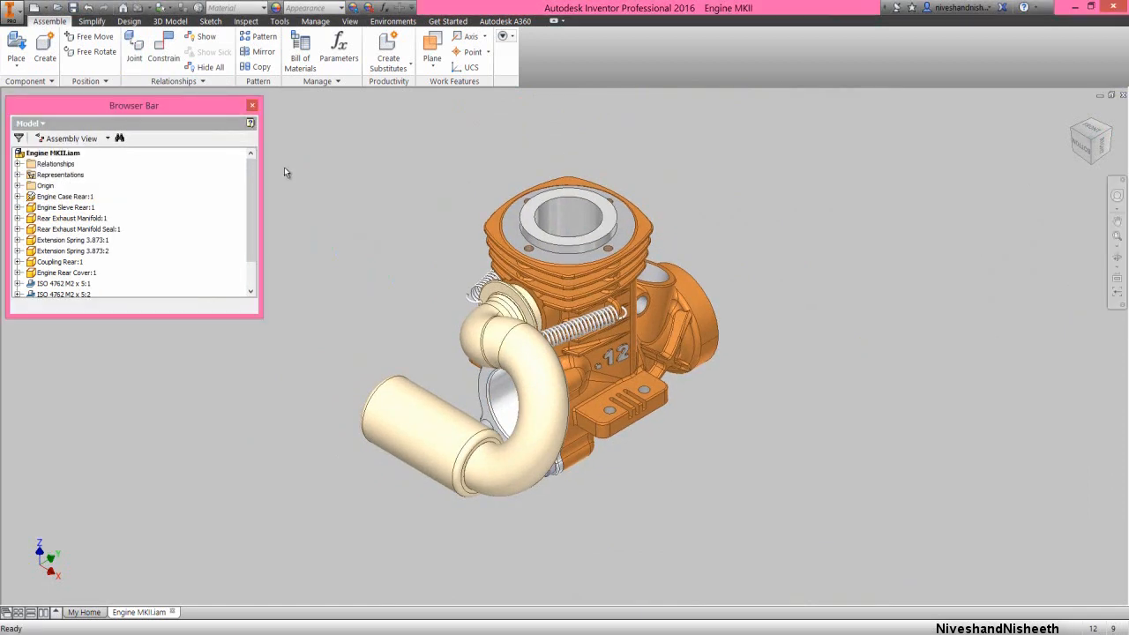
Place one Compression Button and one Engine Head from the Engine MKII folder beside the engine assembly
left_click(16, 46)
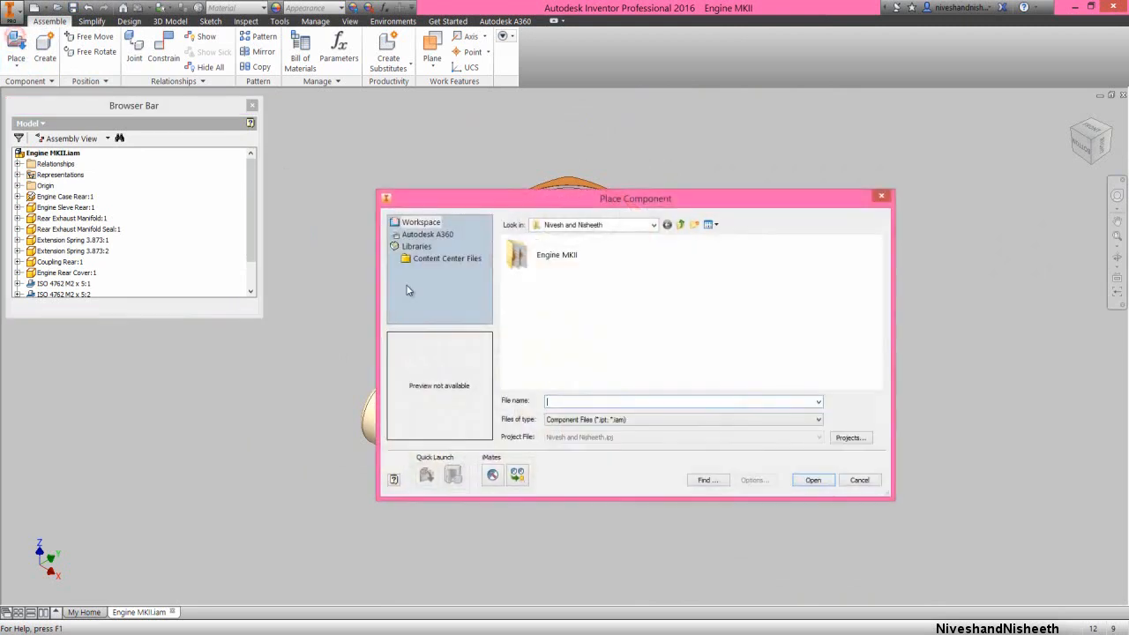
double_click(563, 259)
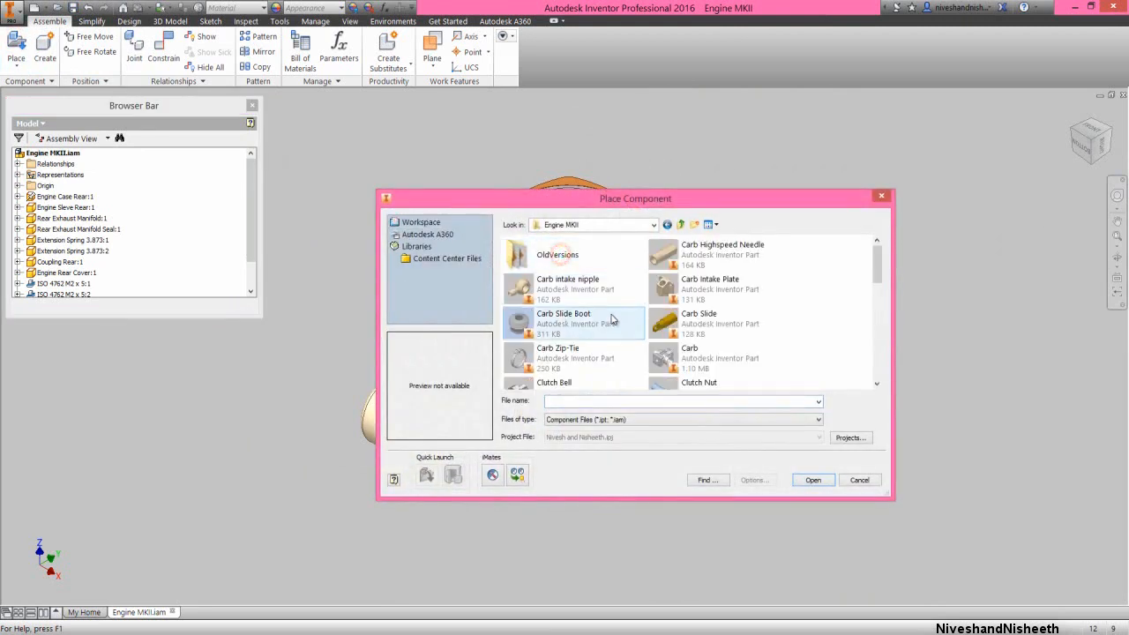
left_click_drag(878, 272, 884, 308)
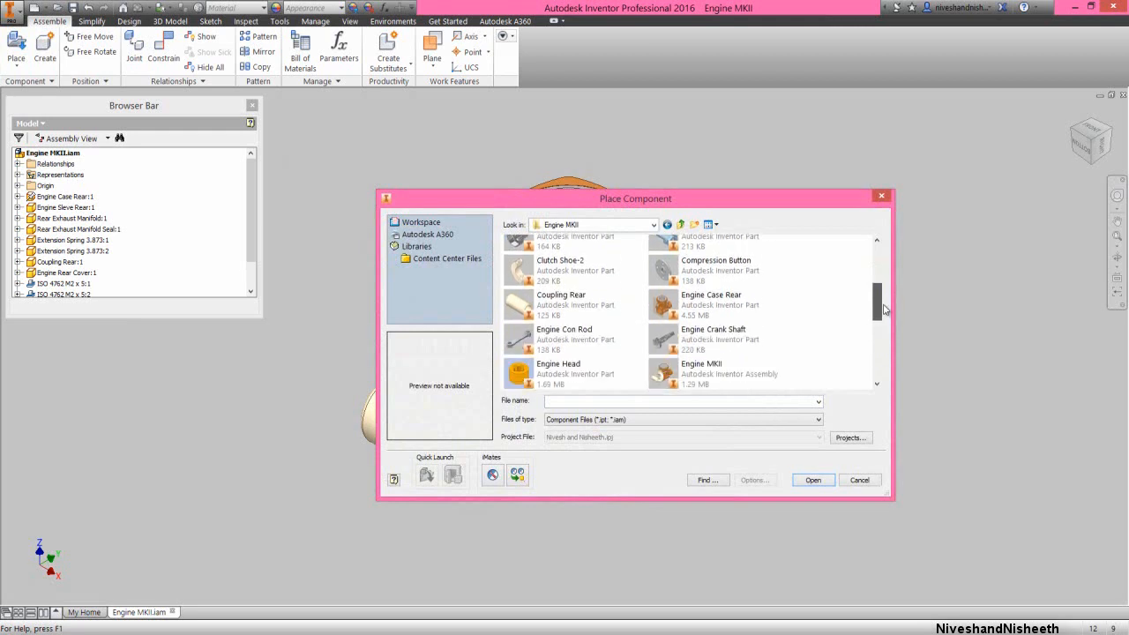
left_click(580, 377)
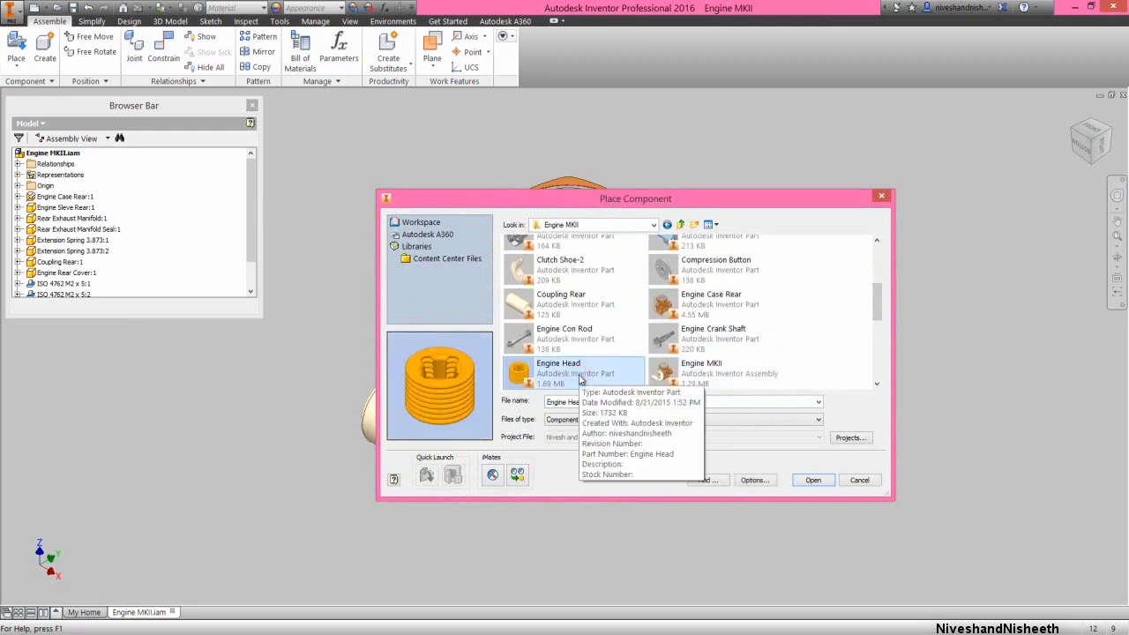
left_click(738, 272, "ctrl")
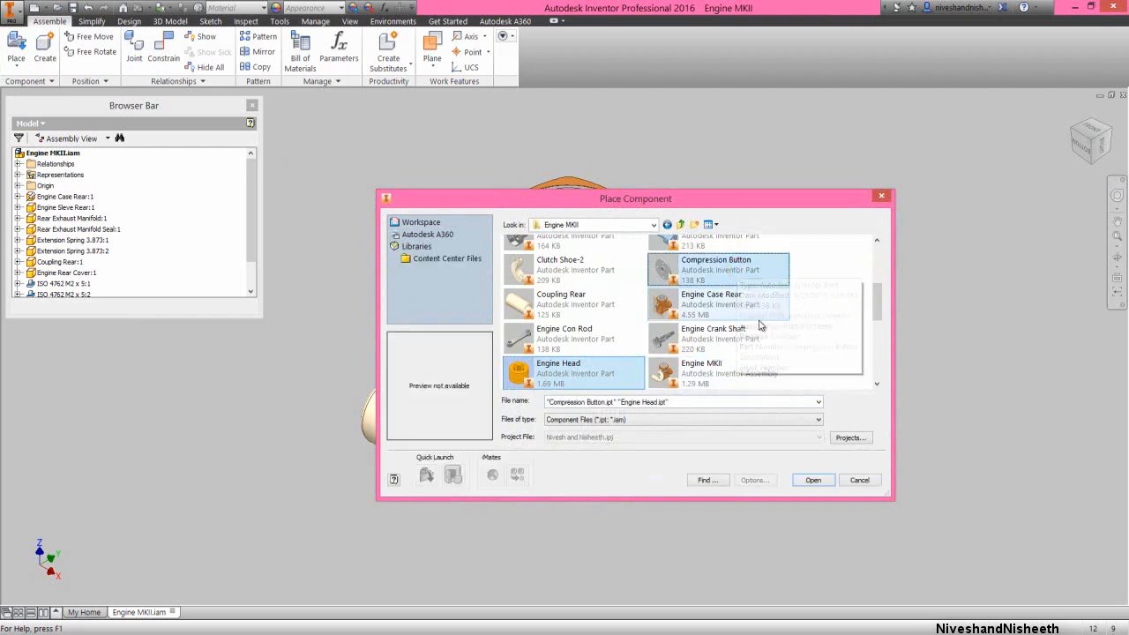
left_click(811, 482)
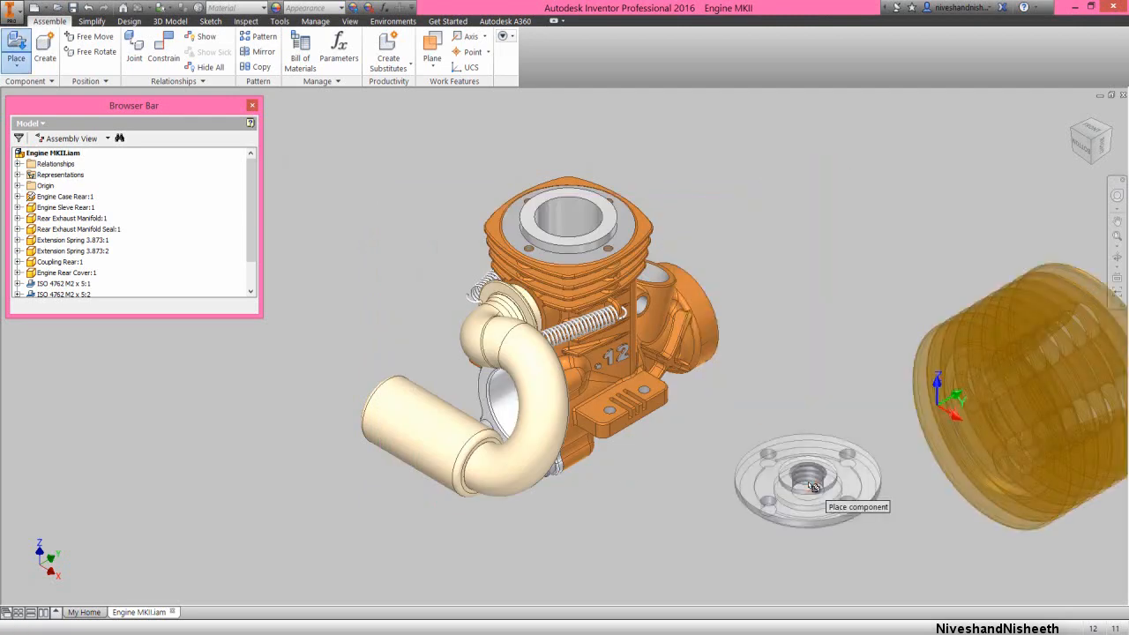
left_click(802, 469)
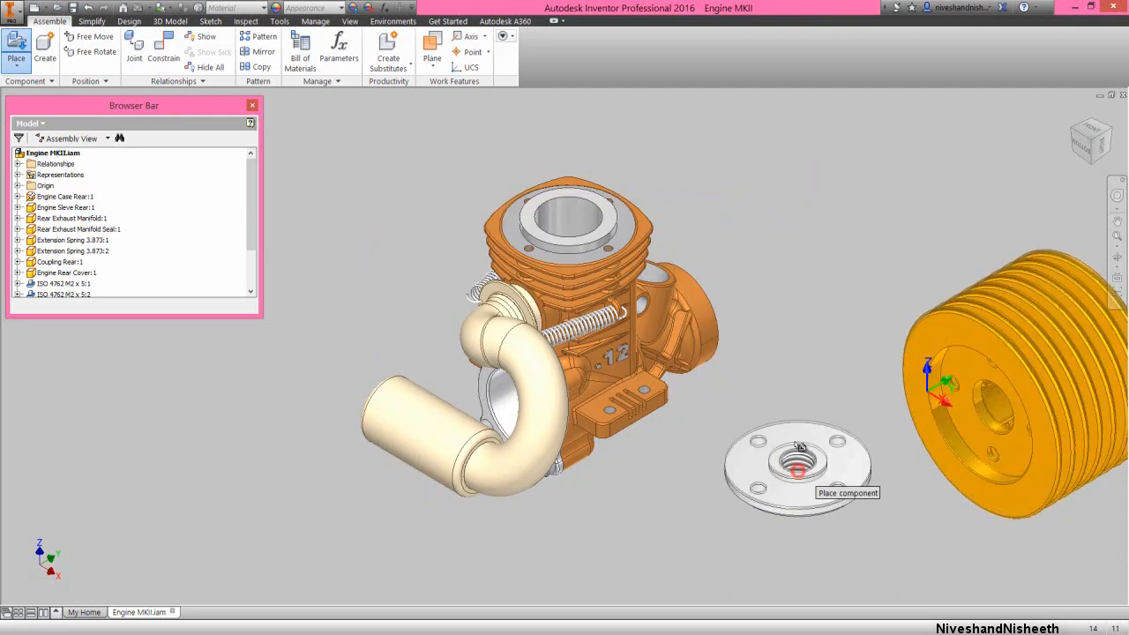
right_click(807, 319)
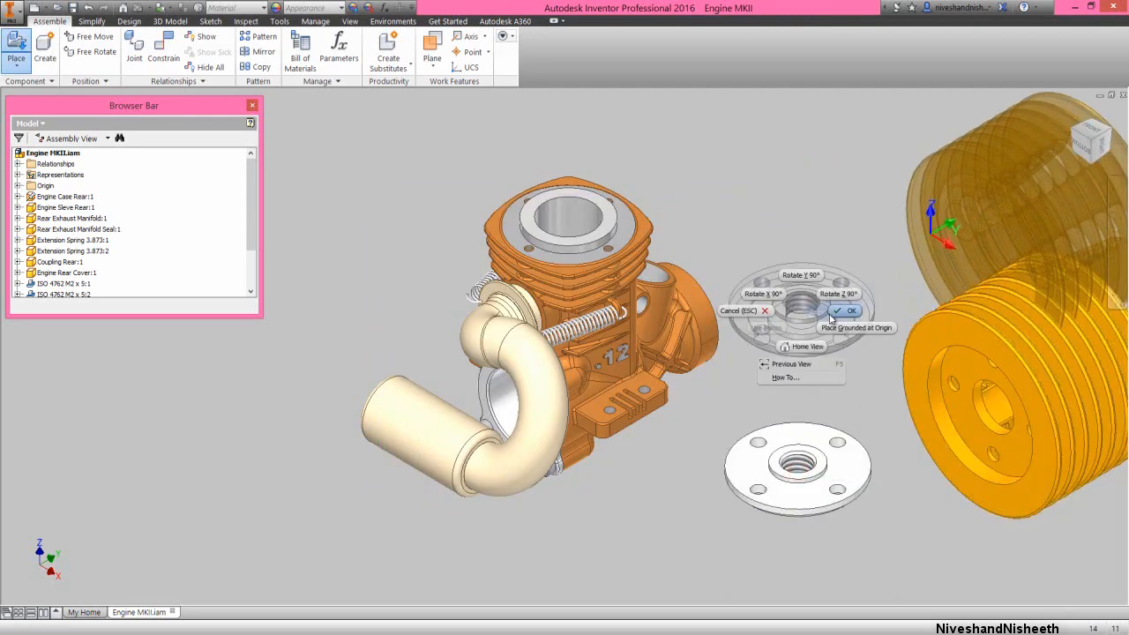
left_click(829, 317)
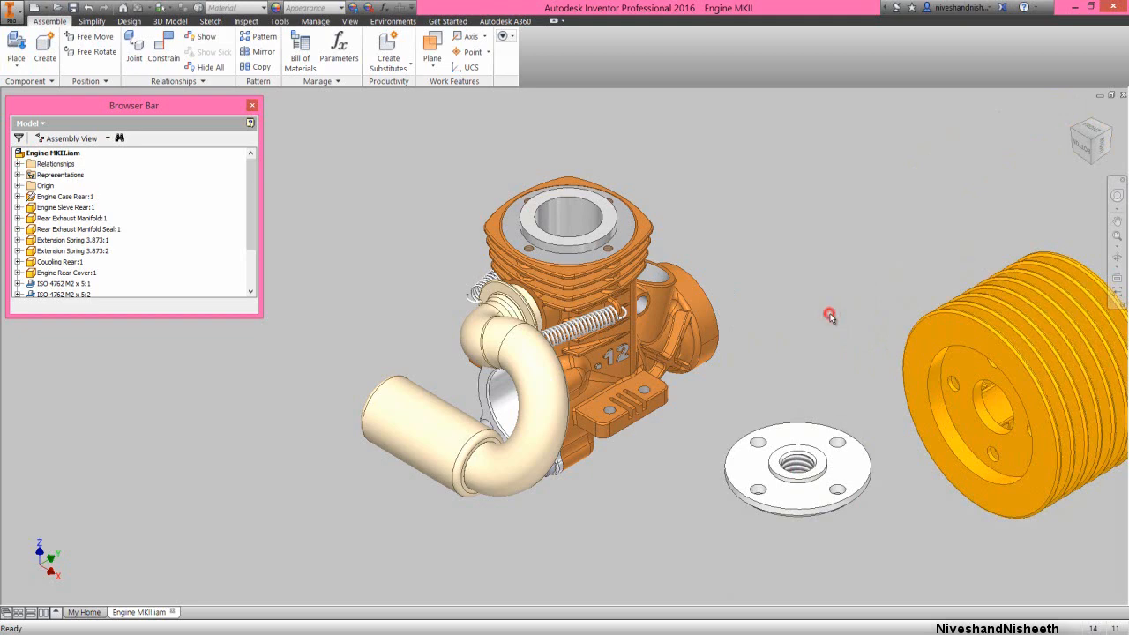
Seat the engine head's circular recess on the compression button's outer rim with a 0 mm Insert constraint
scroll(740, 328, "up", 3)
scroll(912, 379, "down", 4)
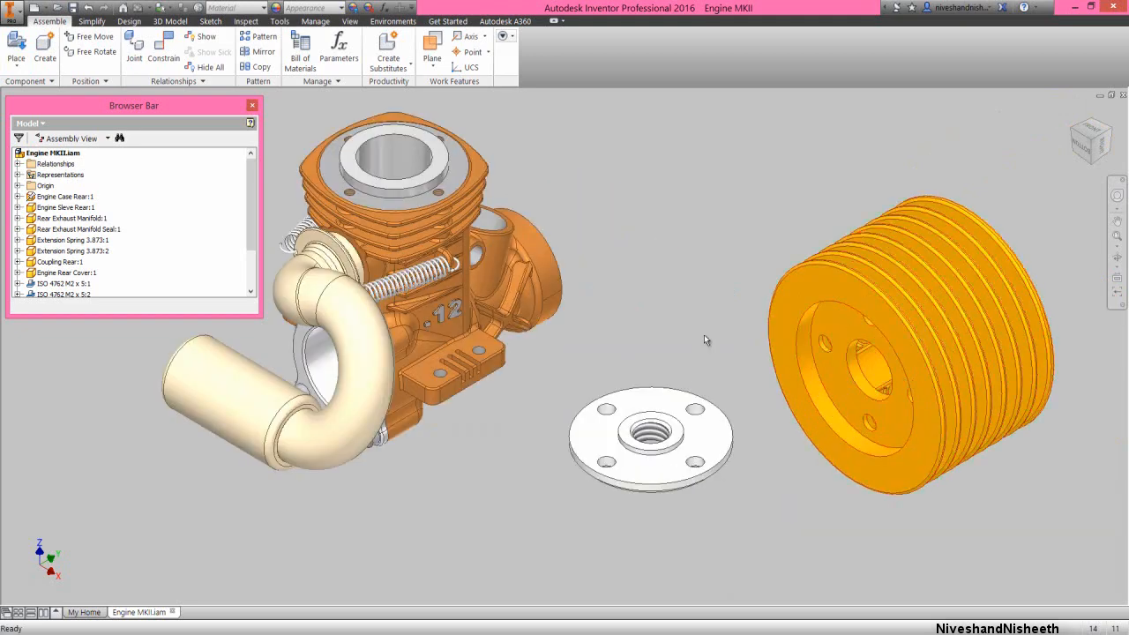
right_click(641, 175)
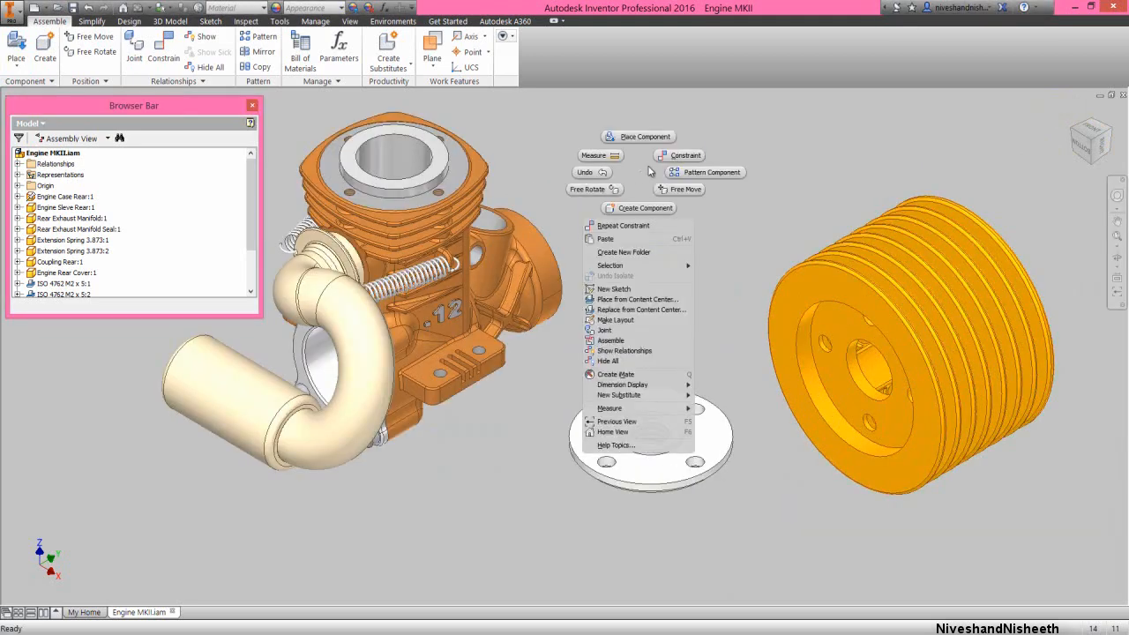
left_click(663, 157)
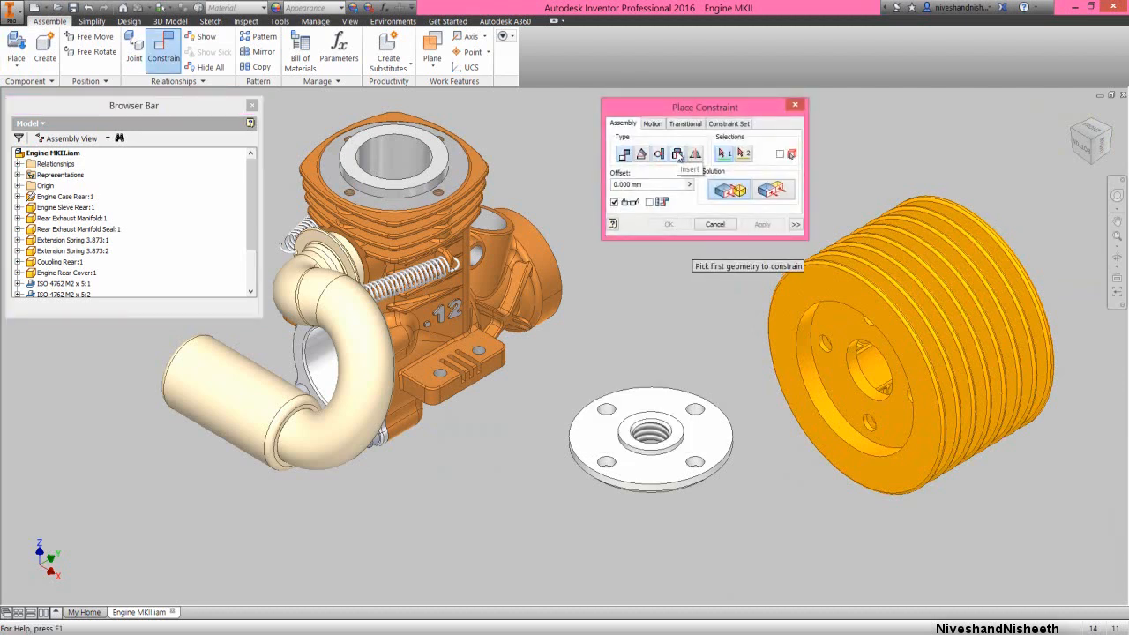
left_click(678, 156)
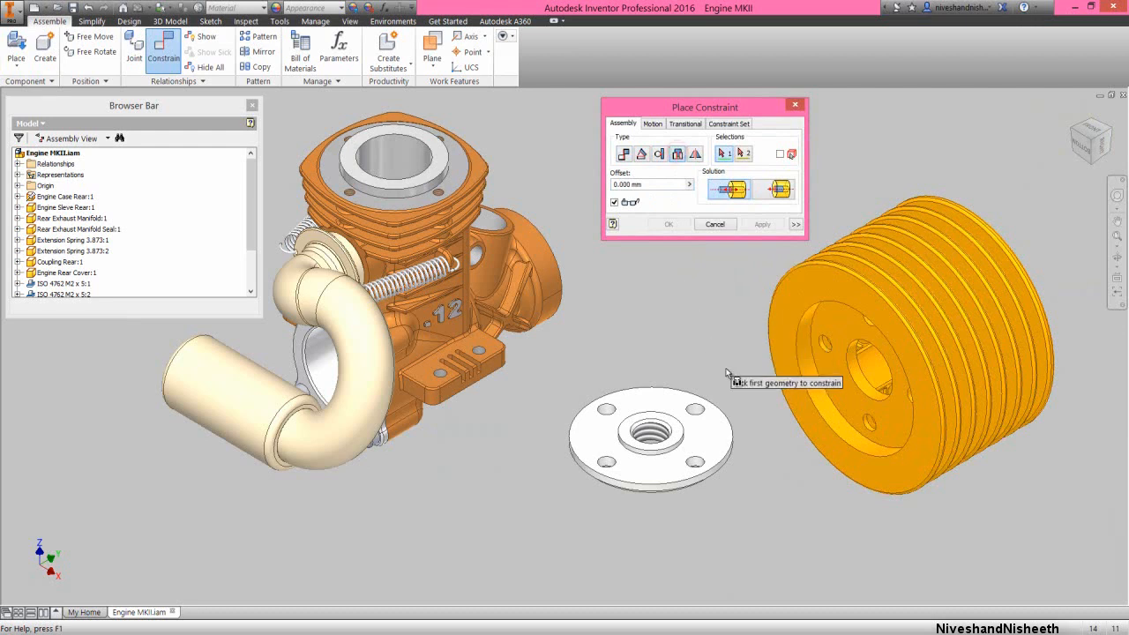
left_click(815, 370)
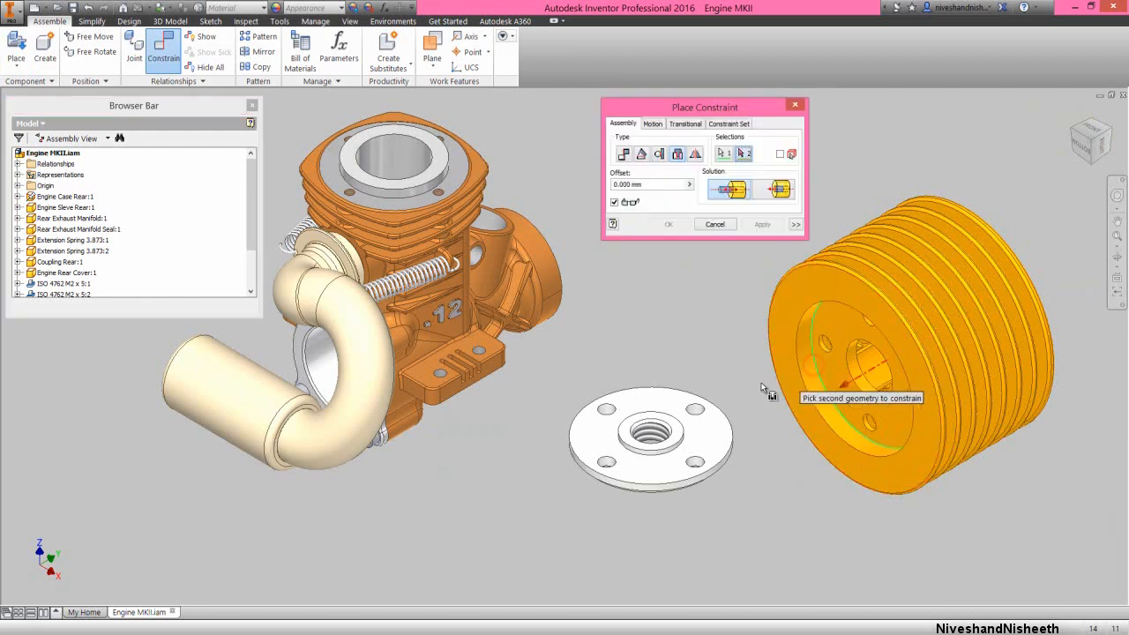
left_click(730, 422)
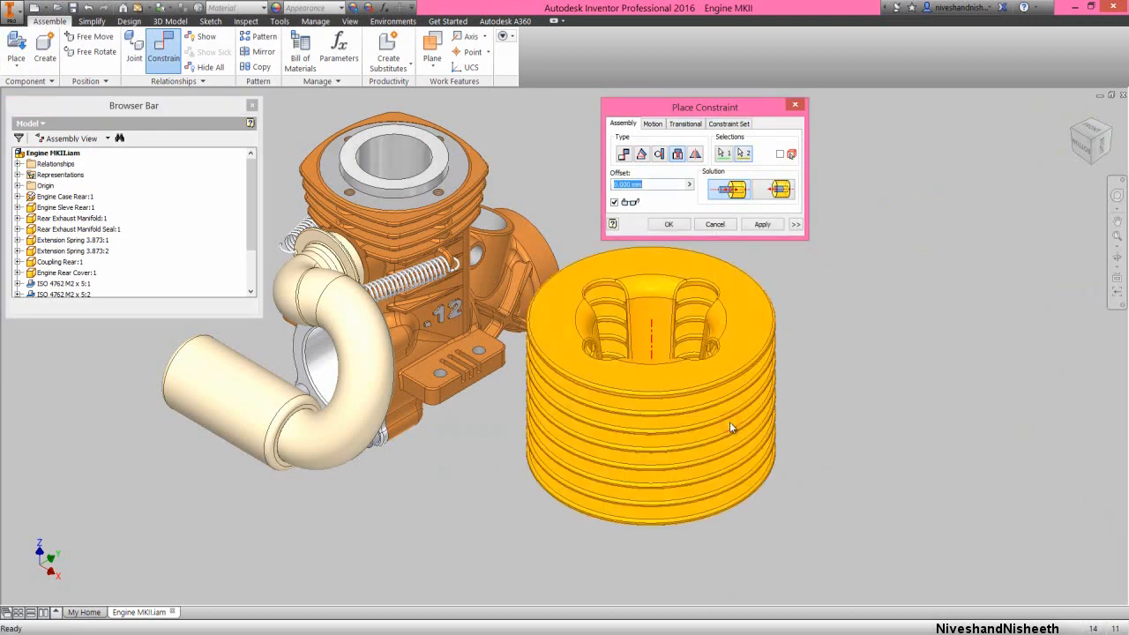
left_click(670, 225)
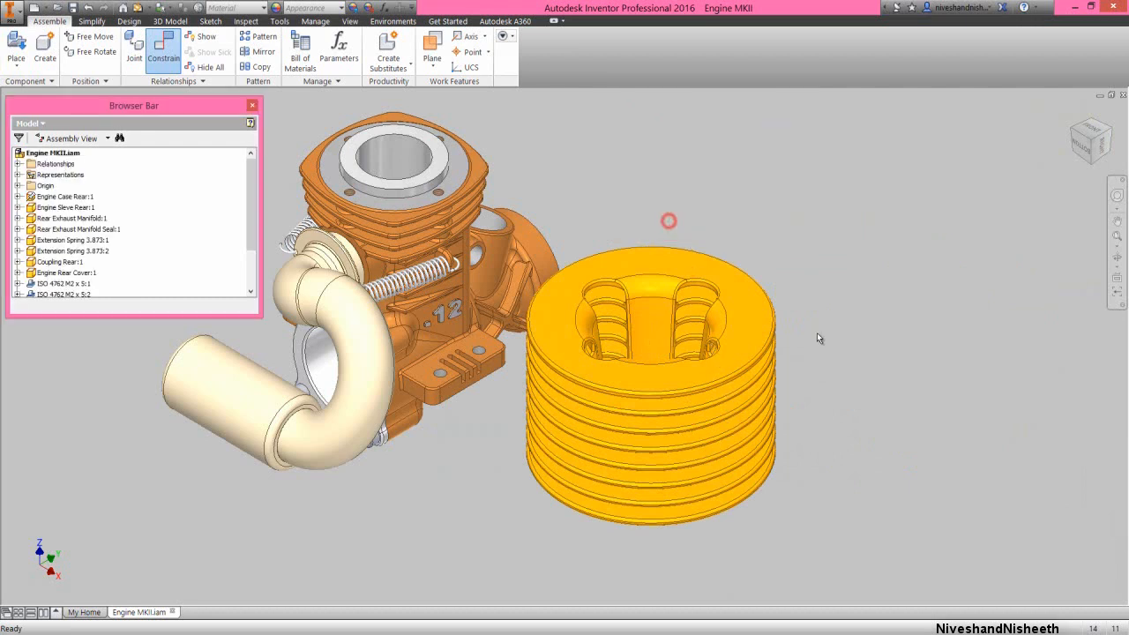
left_click(816, 334)
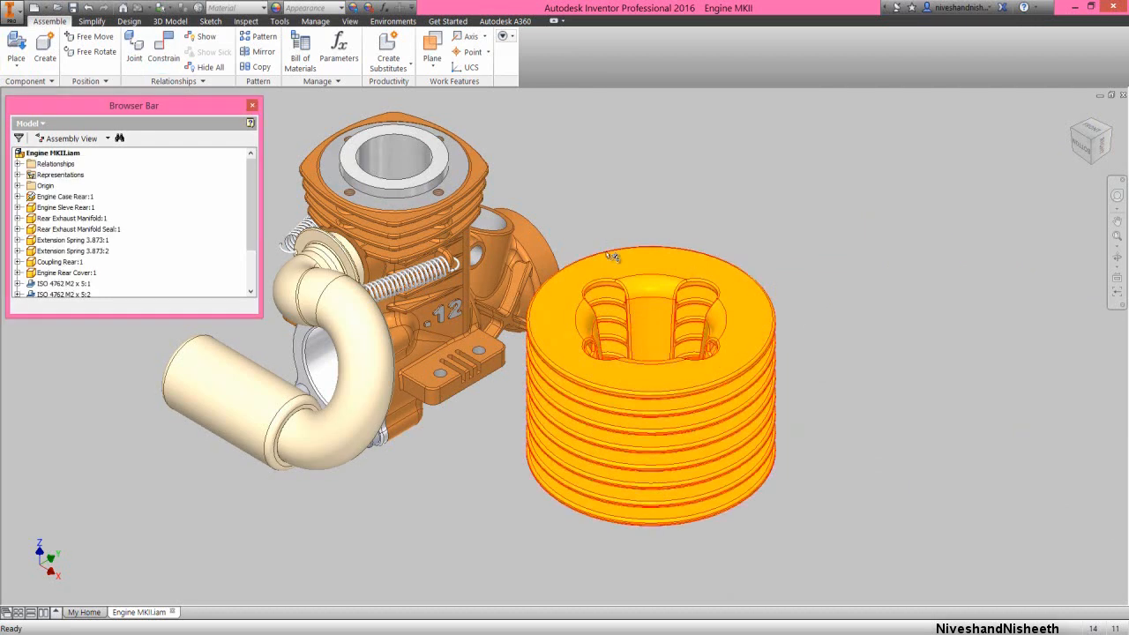
Isolate the compression button and the engine head from the other assembly components
scroll(204, 220, "down", 2)
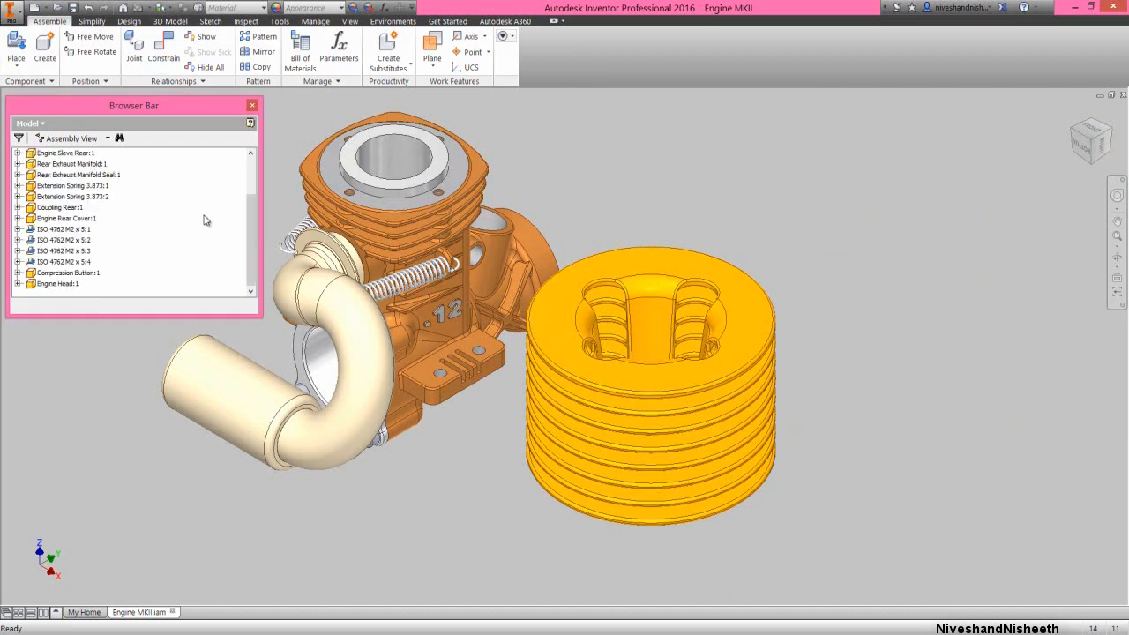
left_click(79, 274)
left_click(66, 283, "ctrl")
right_click(65, 284)
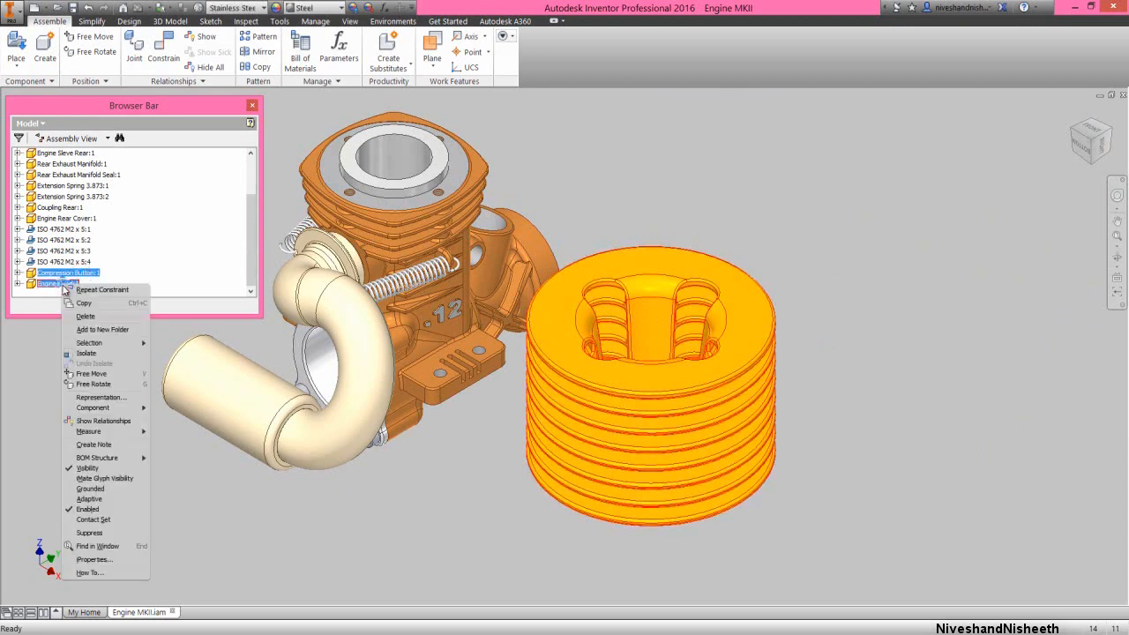
left_click(86, 352)
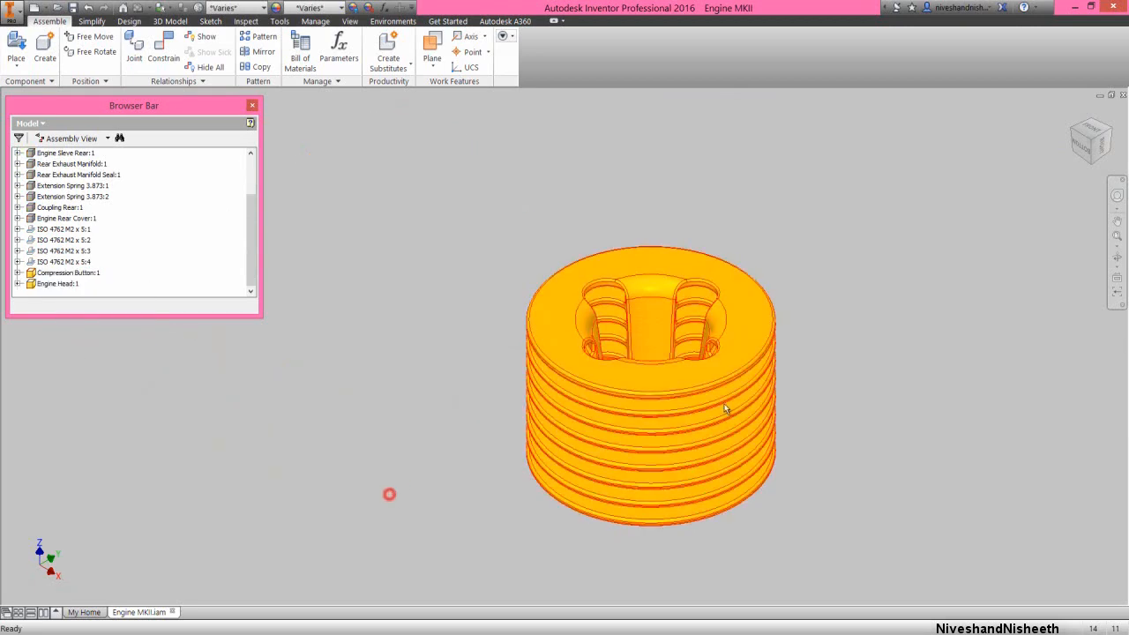
Examine the engine head's underside and how the compression button and its four holes sit in the recess
left_click(1116, 256)
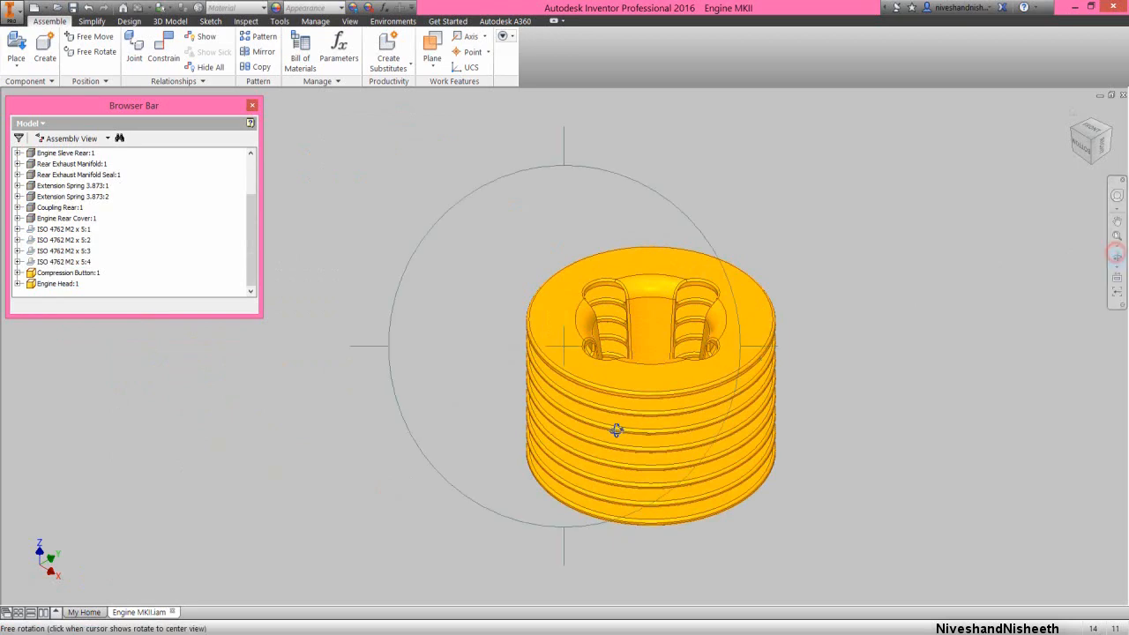
left_click_drag(615, 429, 581, 355)
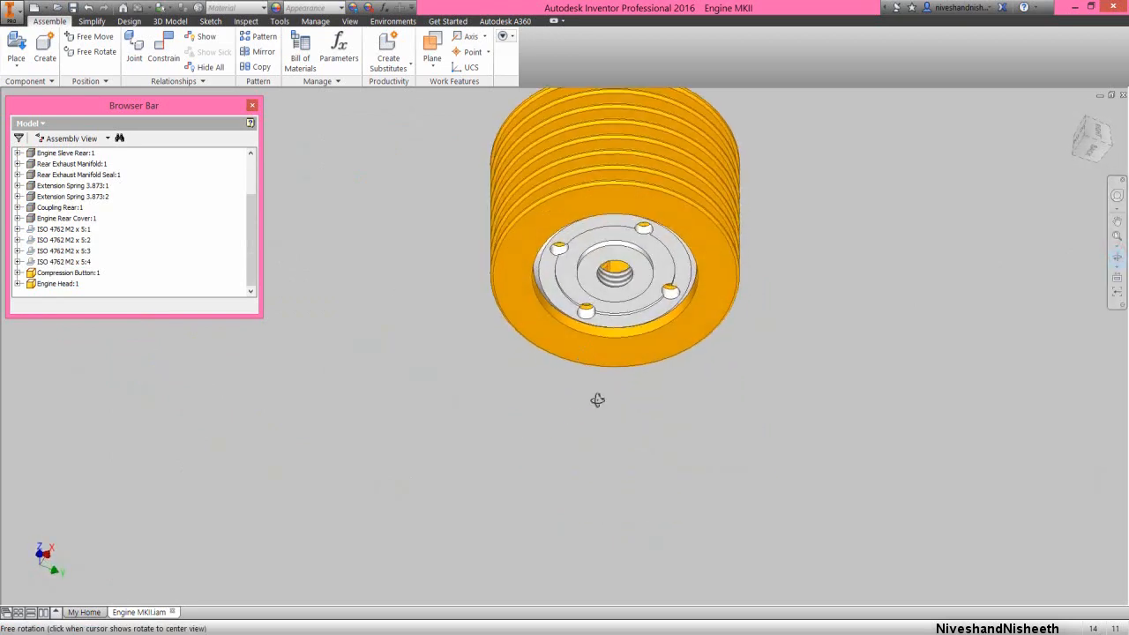
scroll(598, 402, "down", 3)
scroll(583, 238, "up", 2)
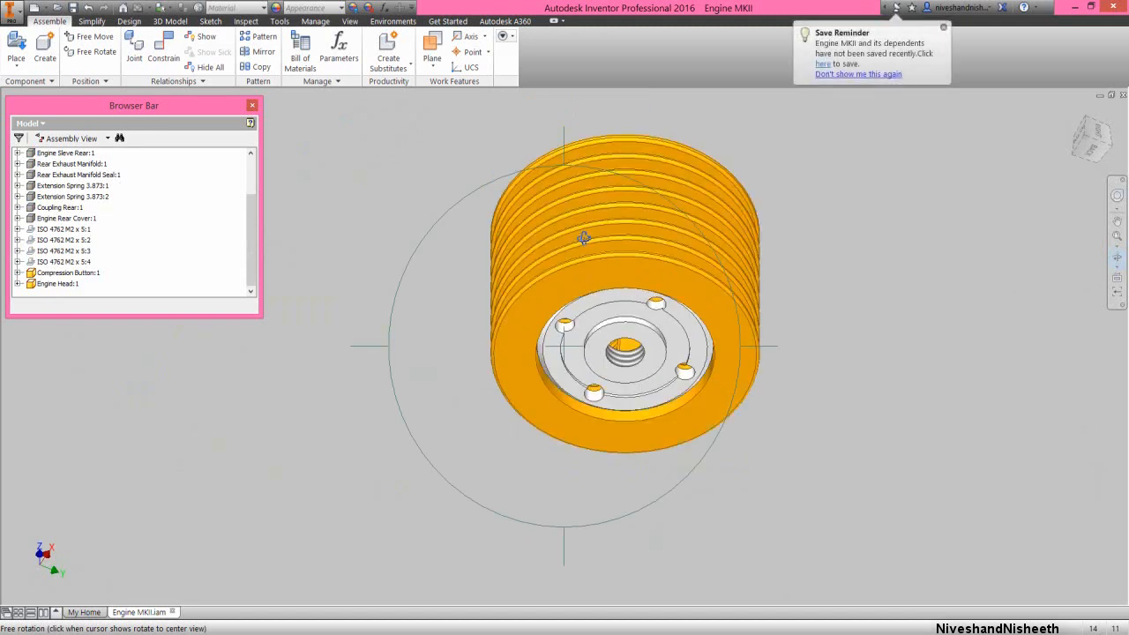
right_click(583, 239)
left_click(618, 238)
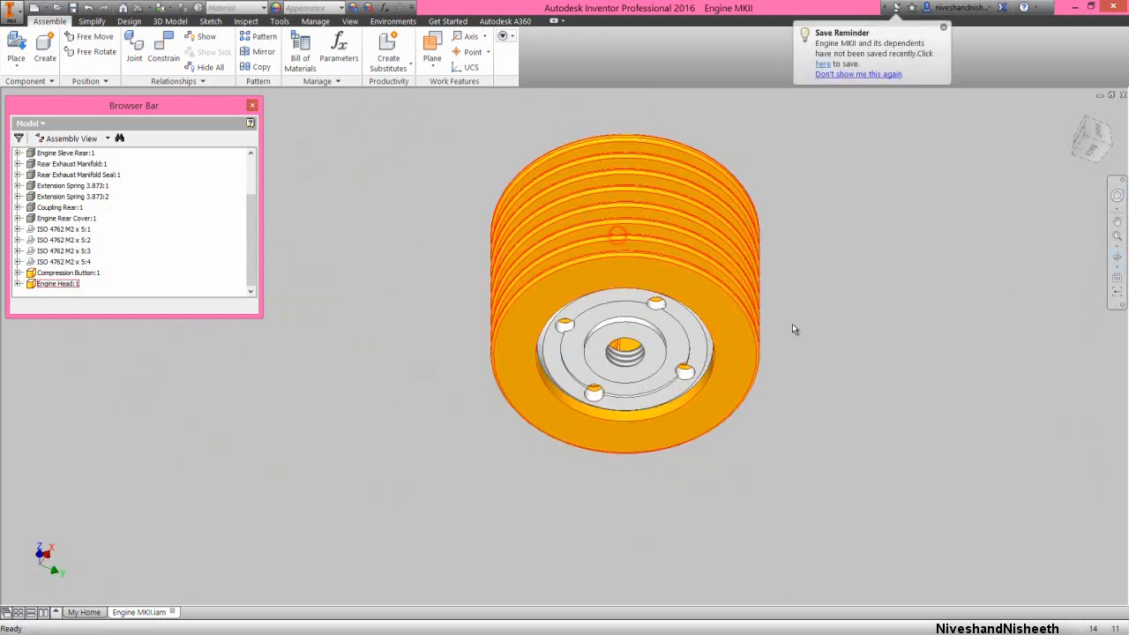
scroll(673, 385, "up", 3)
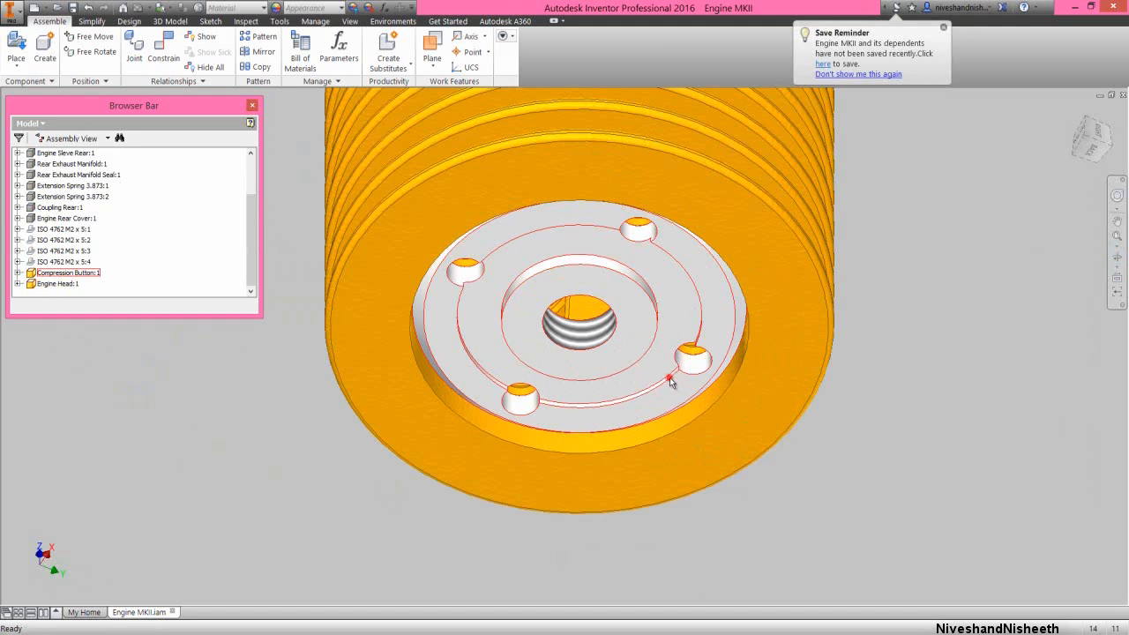
left_click_drag(669, 380, 632, 352)
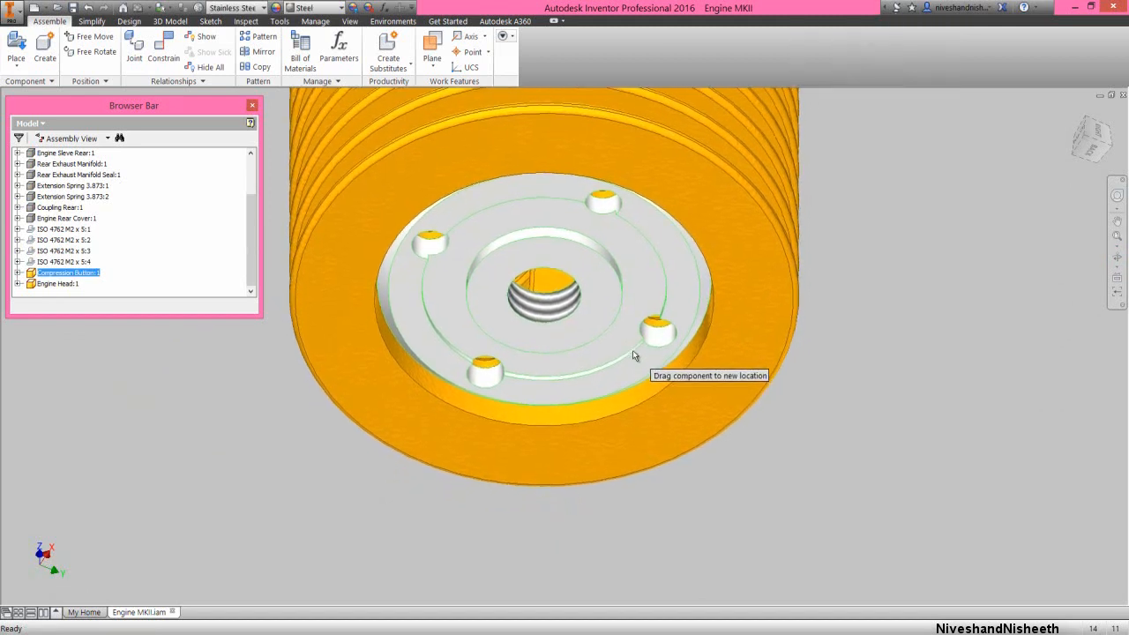
left_click(1091, 148)
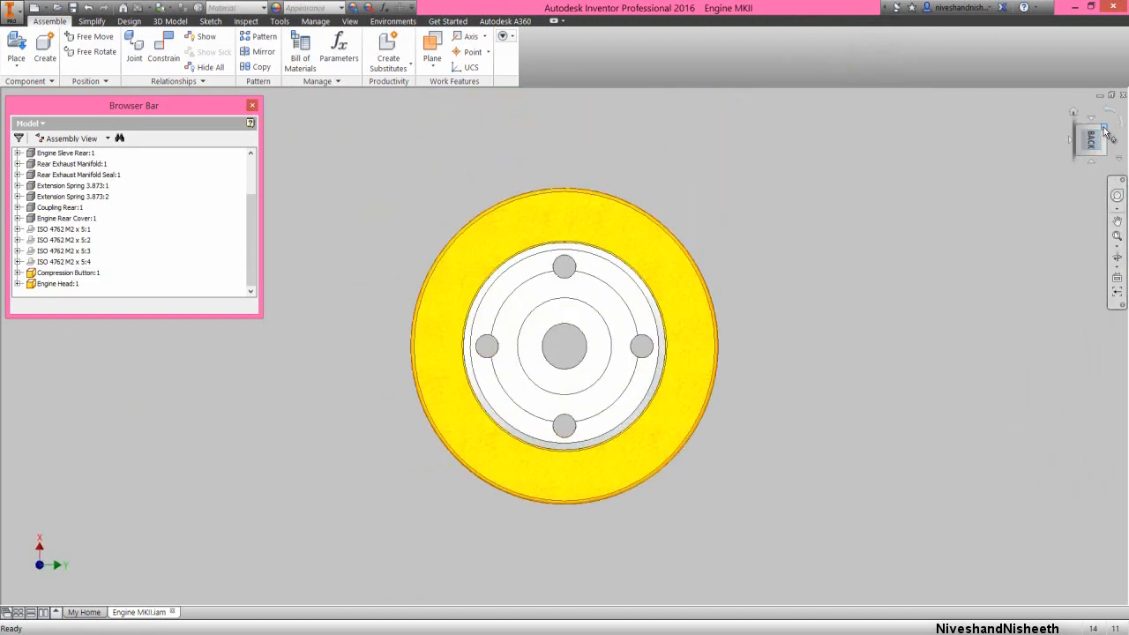
left_click(1103, 130)
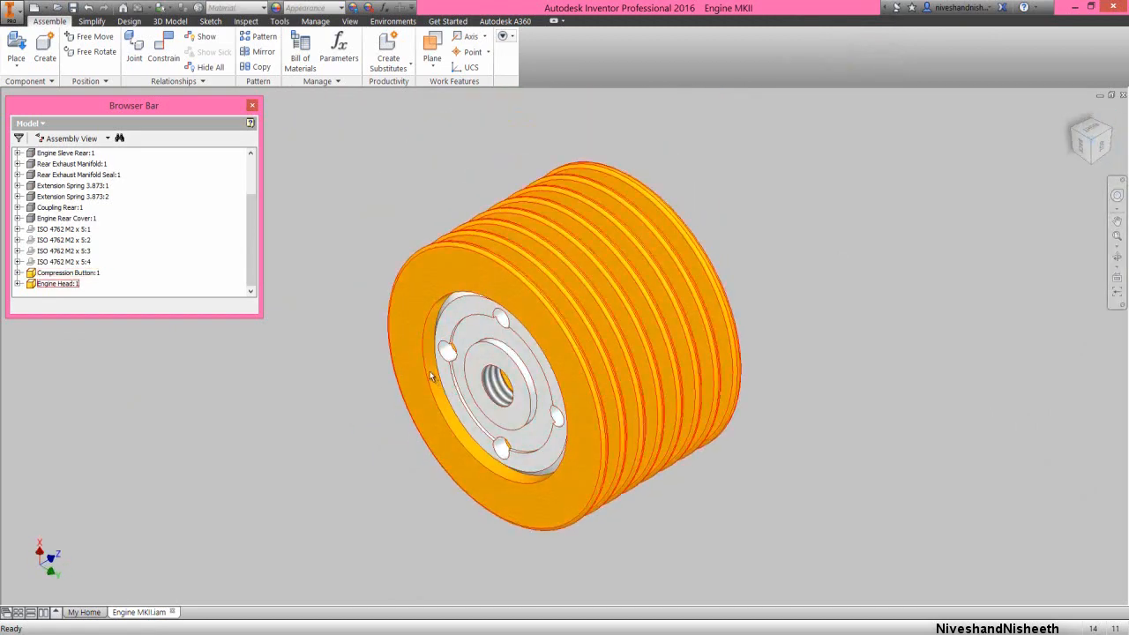
scroll(430, 376, "up", 3)
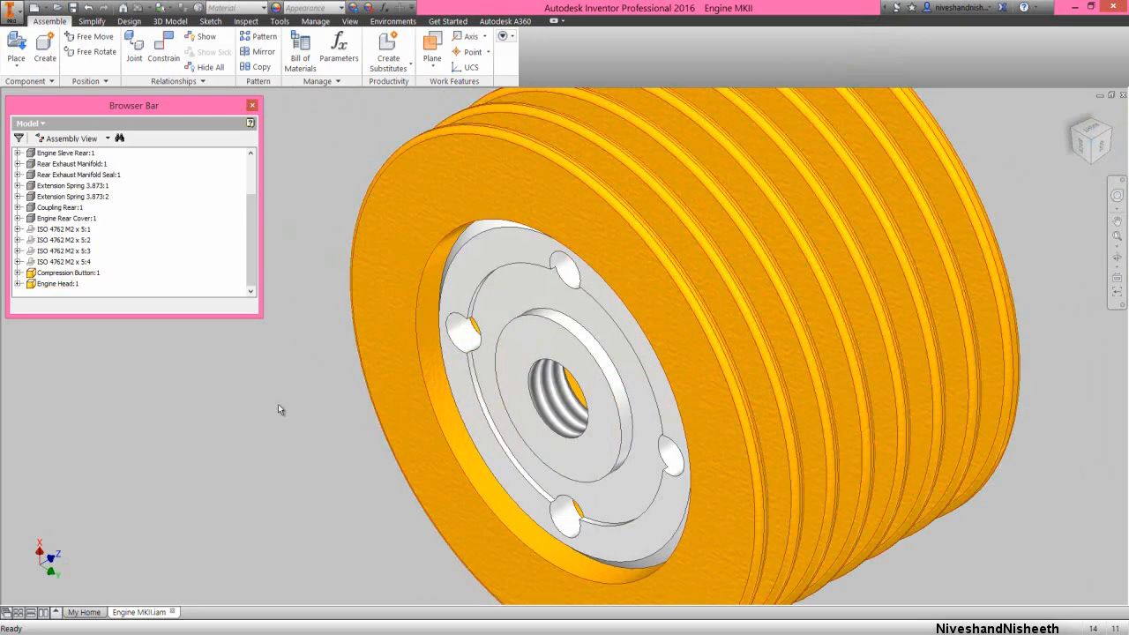
Mate the engine head's YZ plane to the compression button's YZ plane at 0 mm offset, and collapse the model tree
right_click(310, 210)
left_click(335, 193)
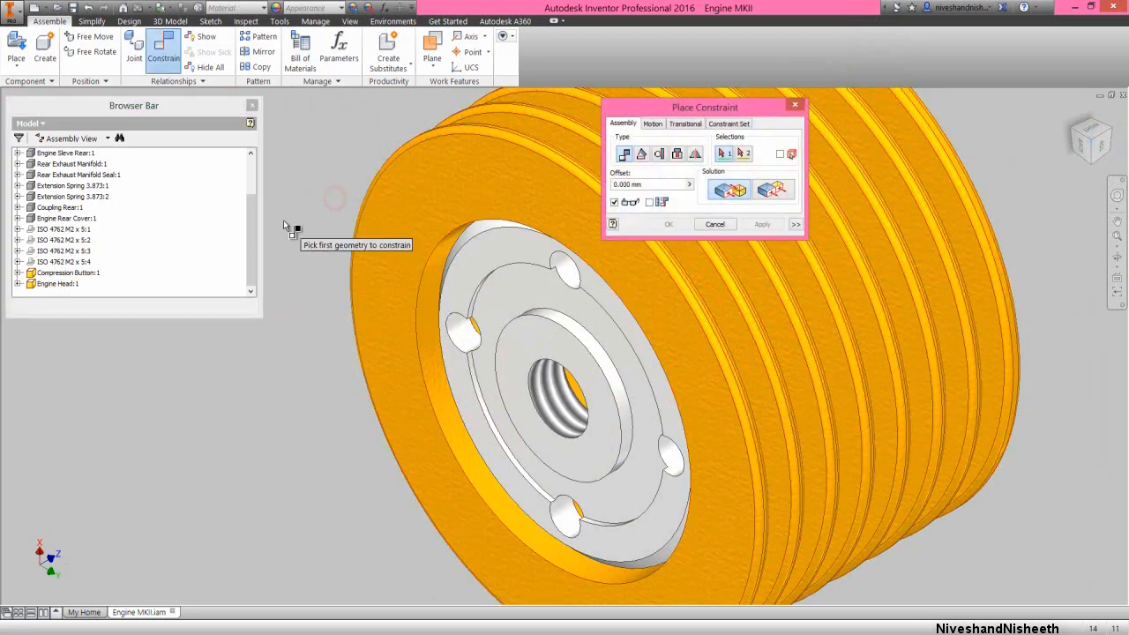
left_click(18, 283)
left_click(30, 262)
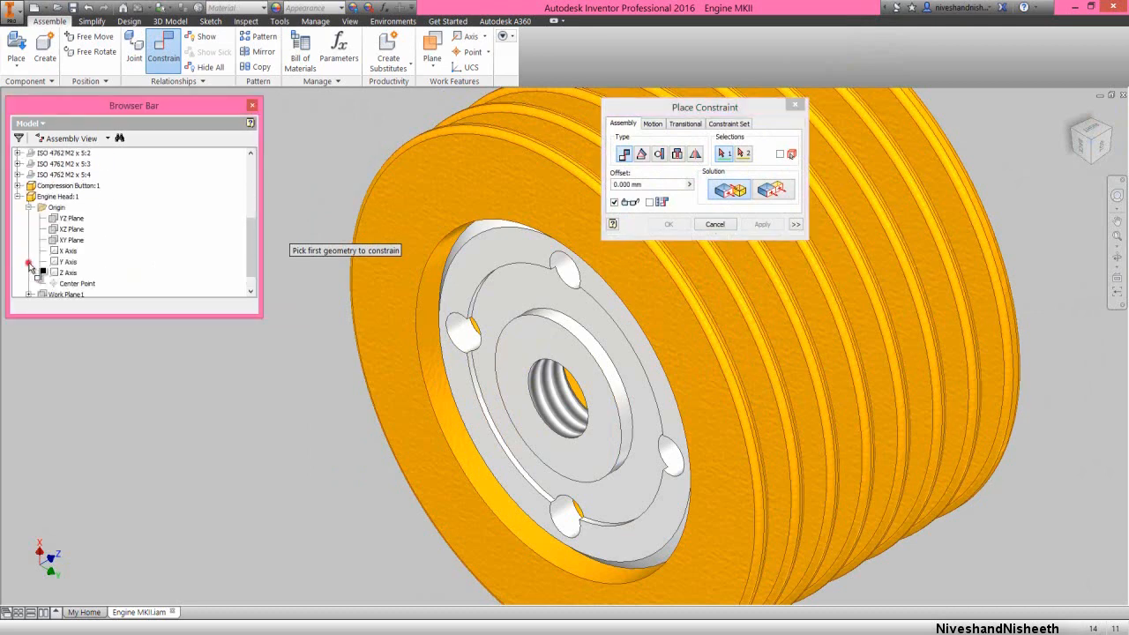
left_click(64, 220)
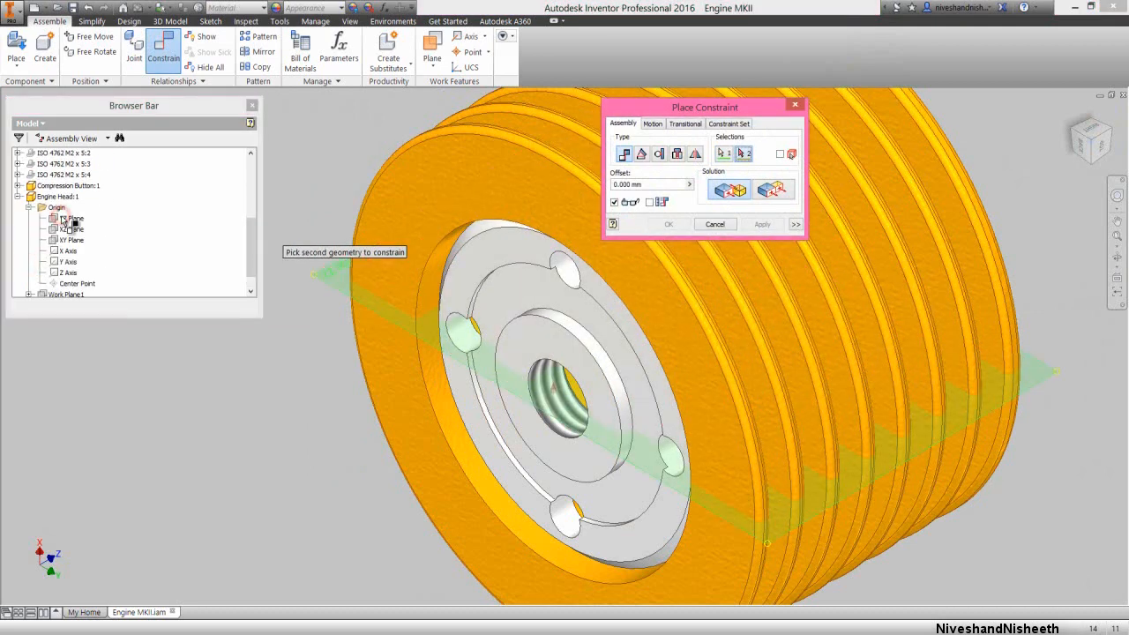
left_click(29, 208)
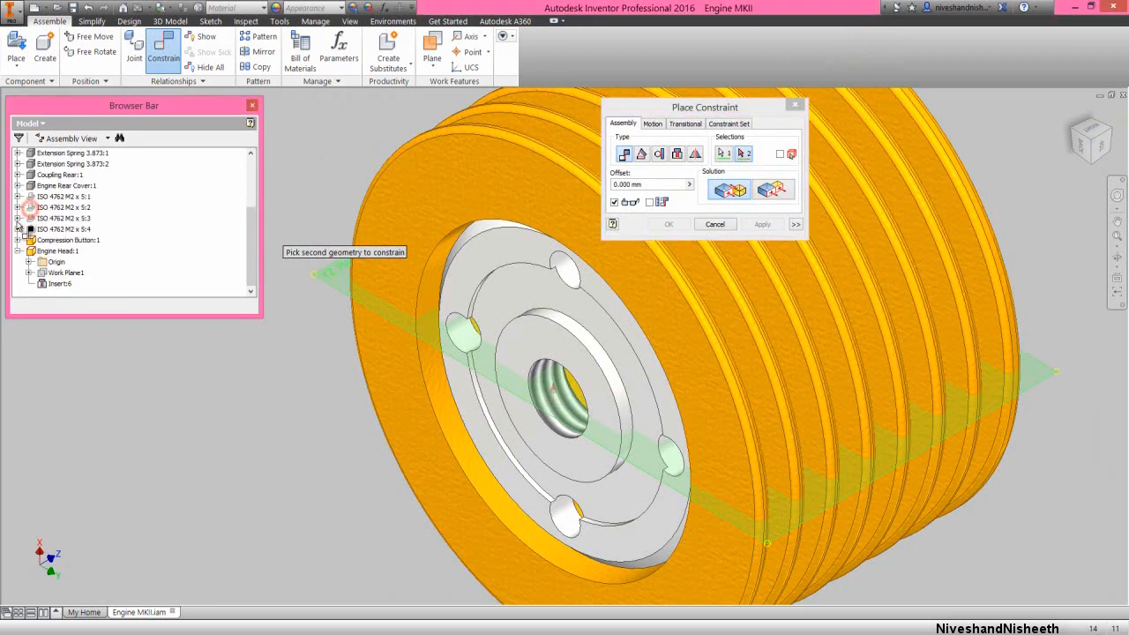
left_click(18, 251)
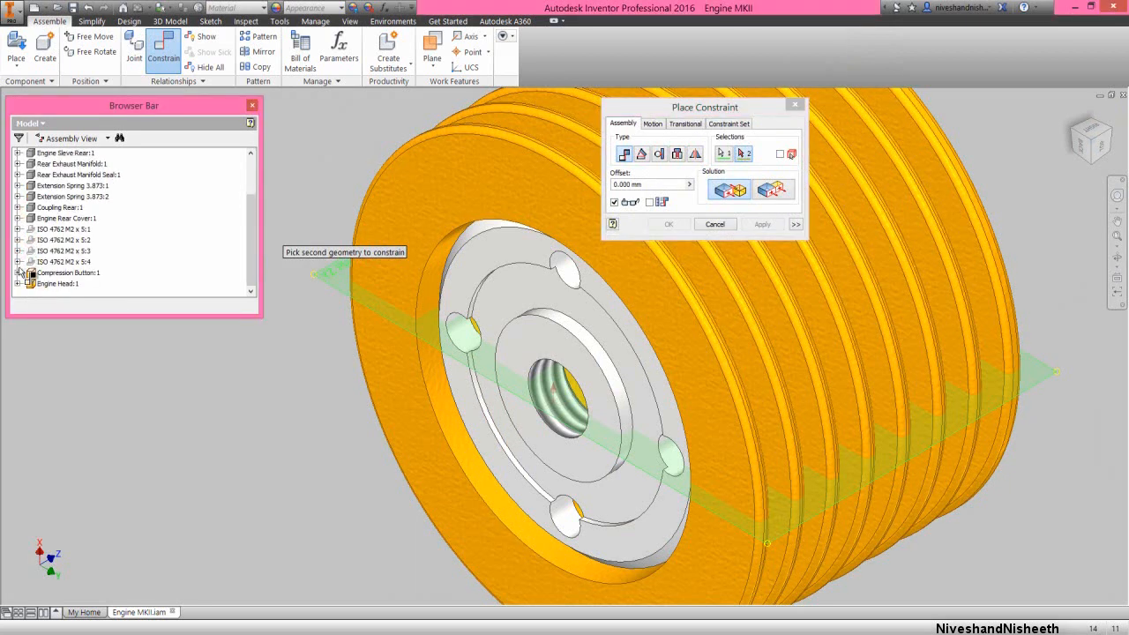
left_click(18, 272)
left_click(30, 263)
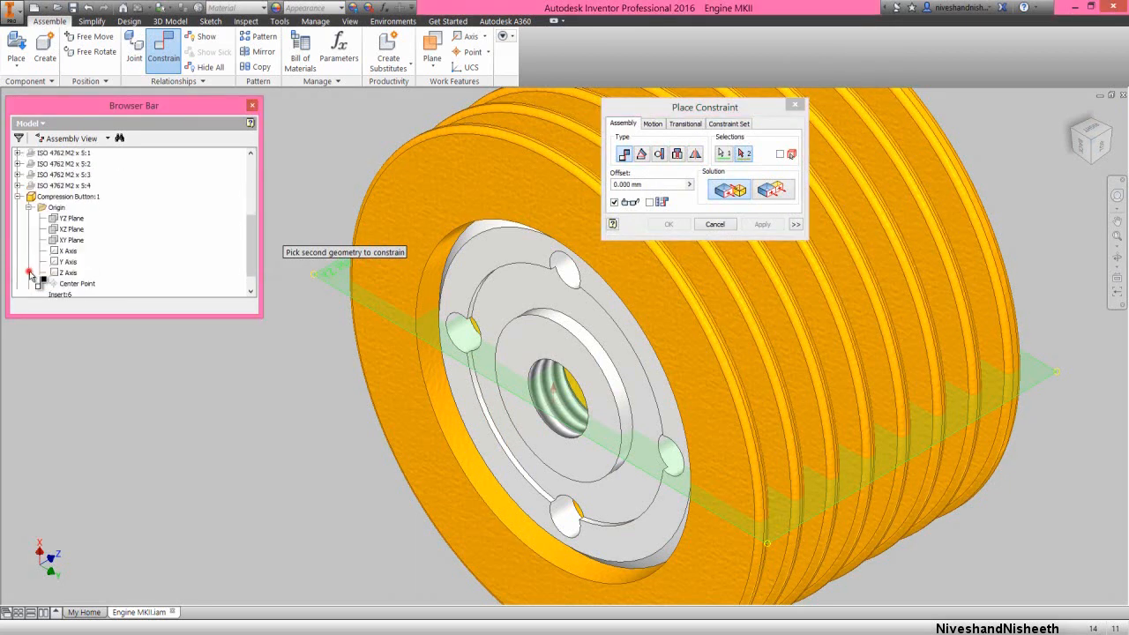
left_click(64, 221)
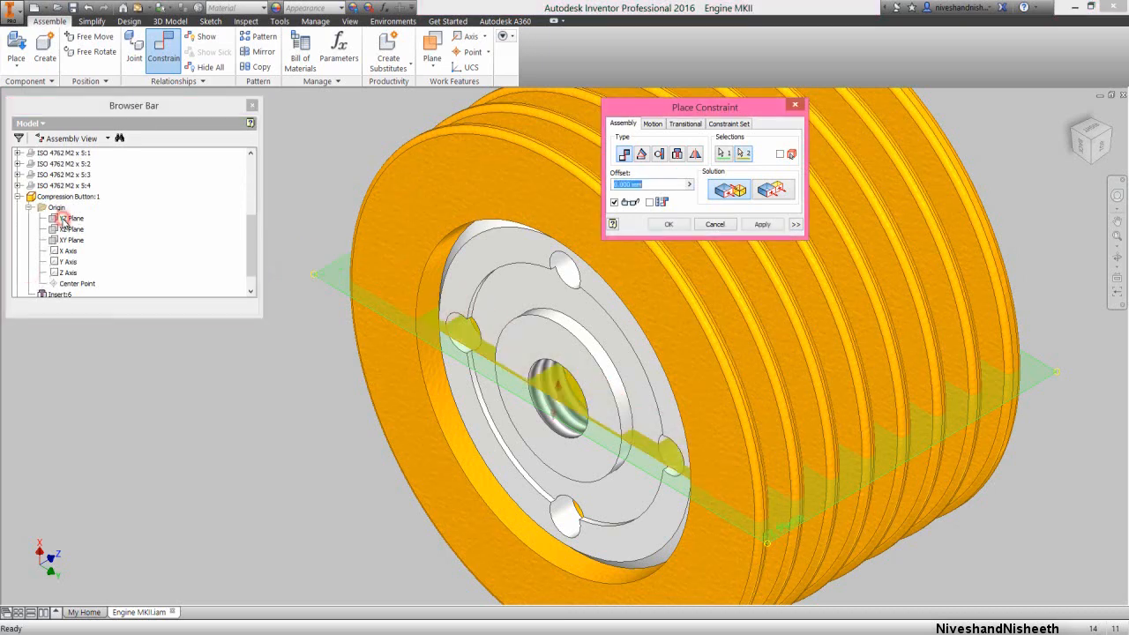
left_click(668, 225)
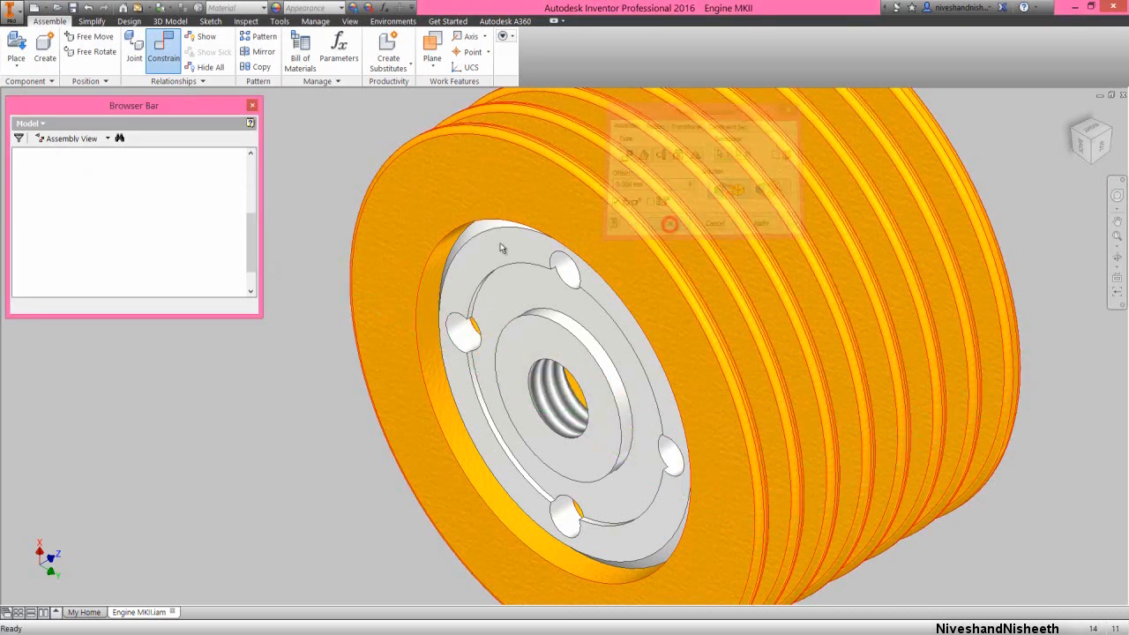
right_click(186, 258)
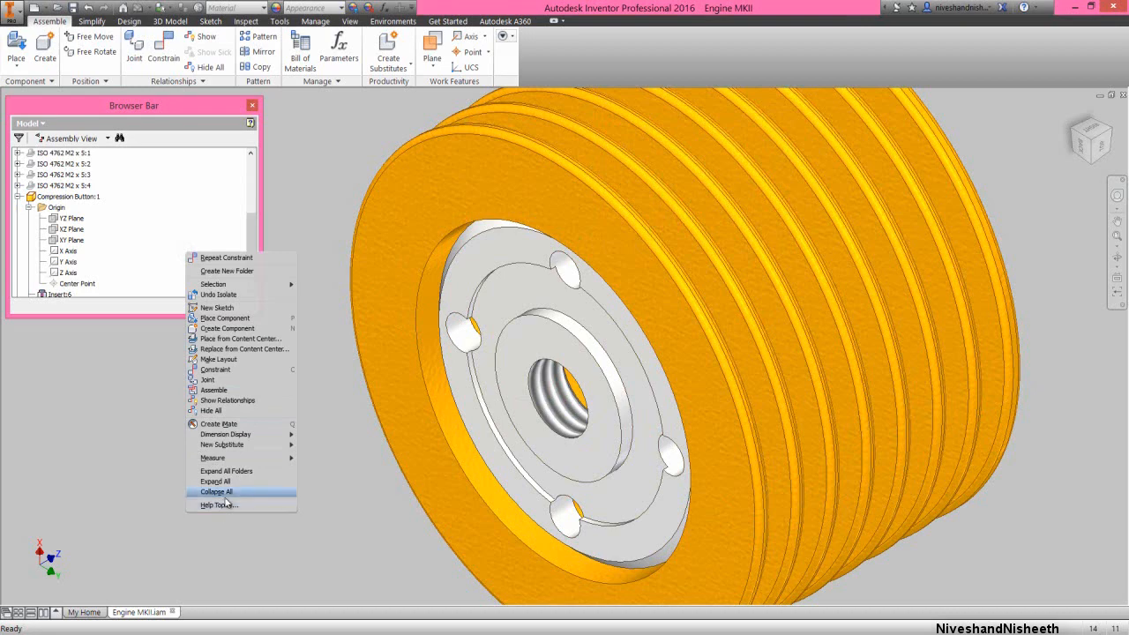
left_click(225, 499)
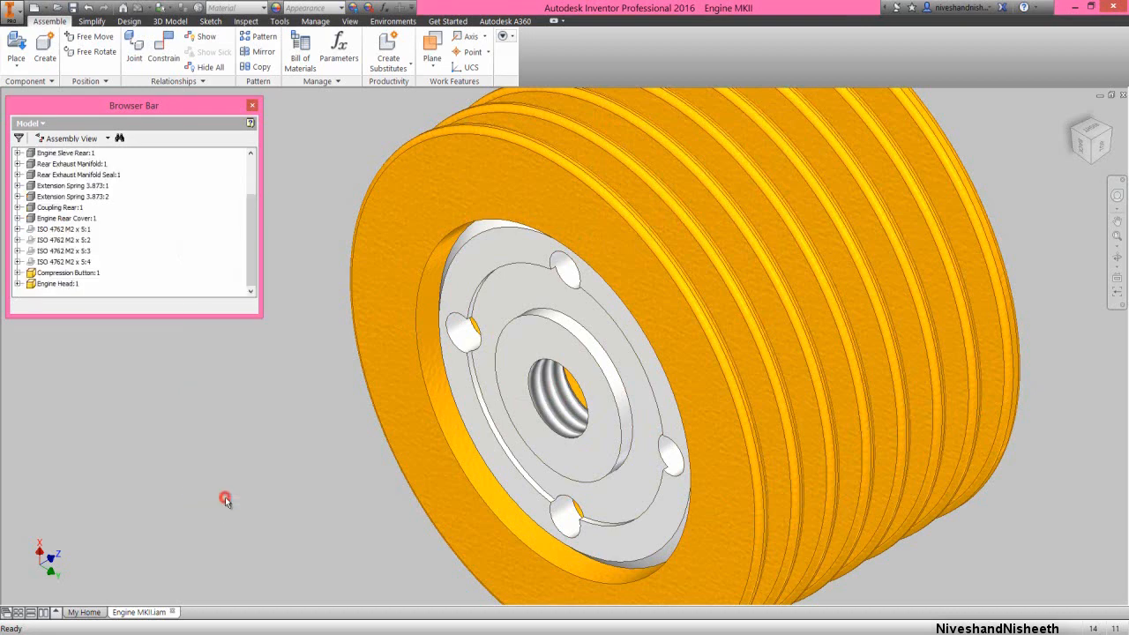
Undo the component isolation to bring back the rest of the engine assembly around the engine head
left_click(1074, 115)
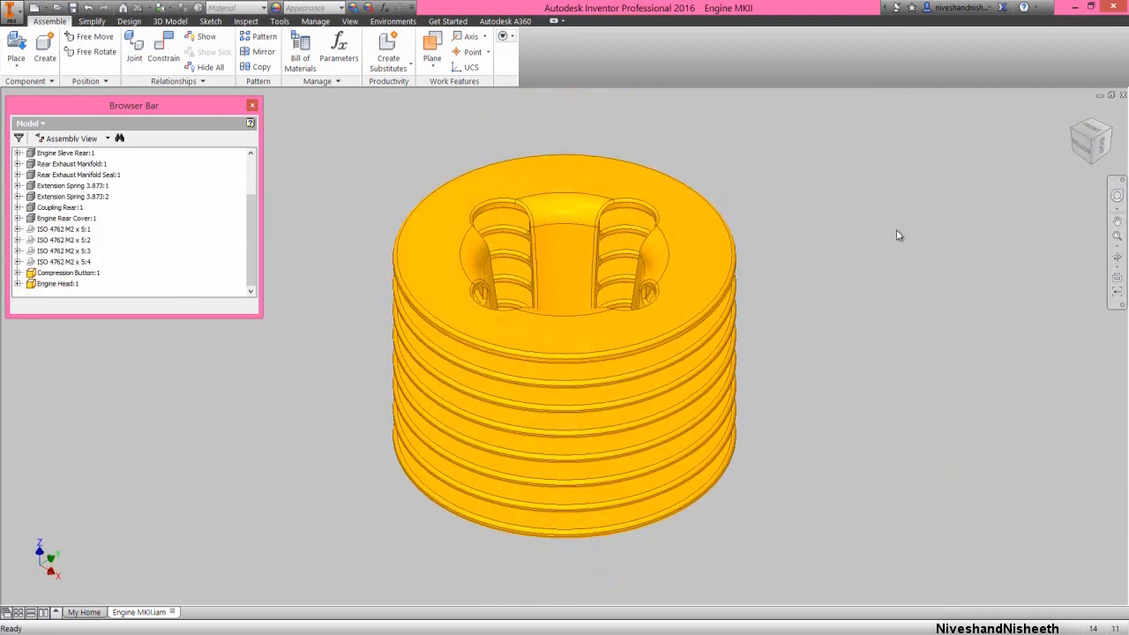
right_click(896, 233)
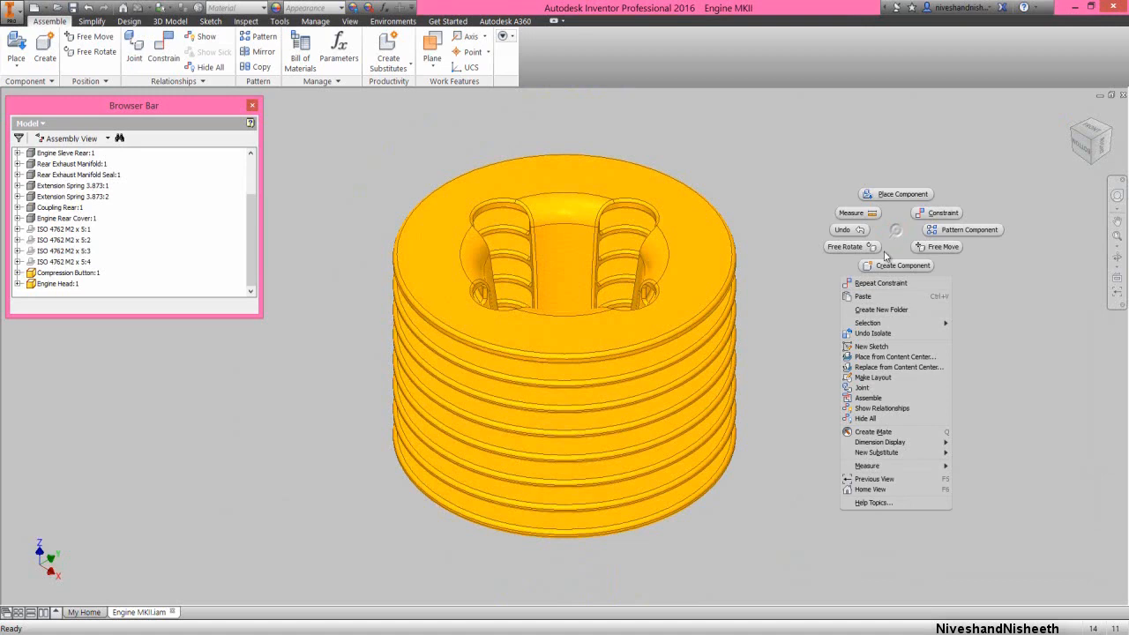
left_click(870, 334)
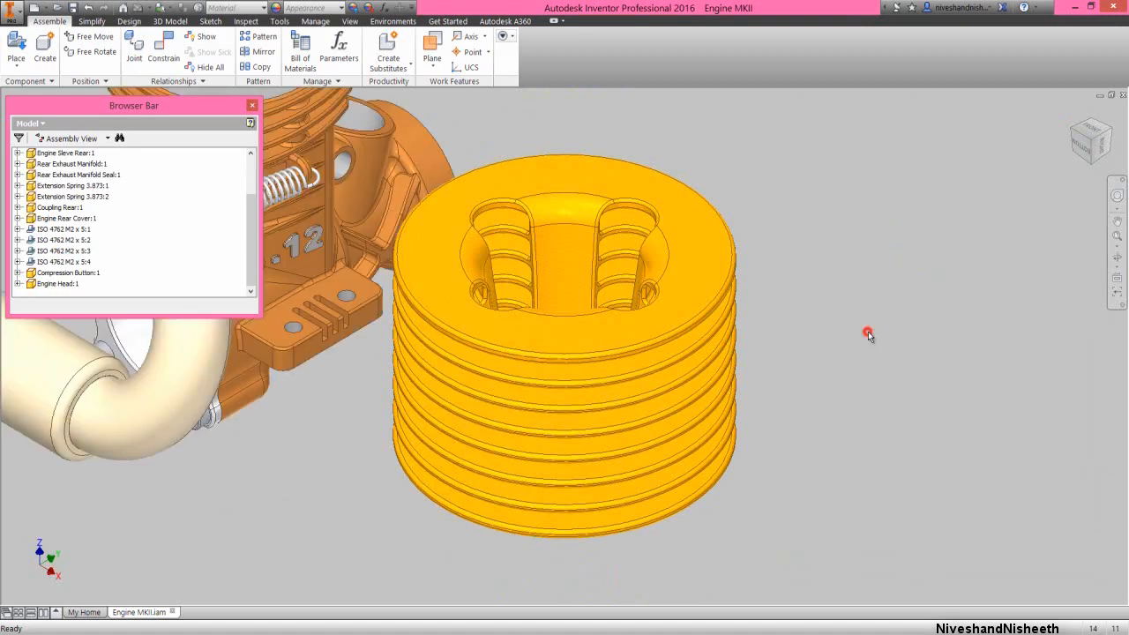
scroll(879, 384, "down", 3)
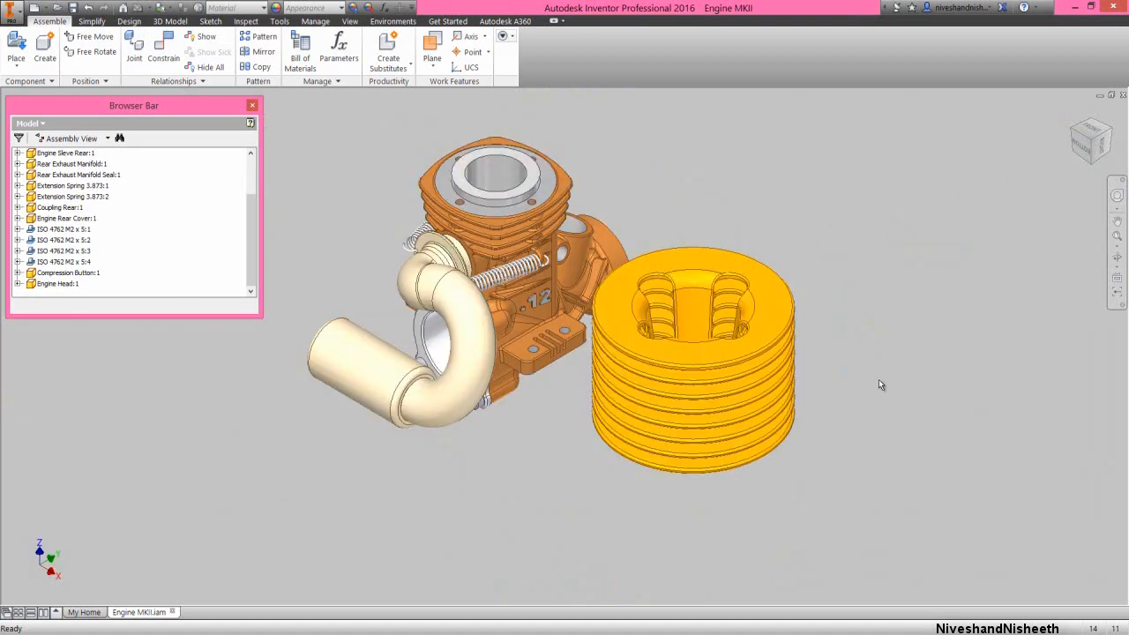
Mate the engine head's central axis to the cylinder sleeve's bore axis with a 0 mm offset
right_click(600, 112)
left_click(628, 95)
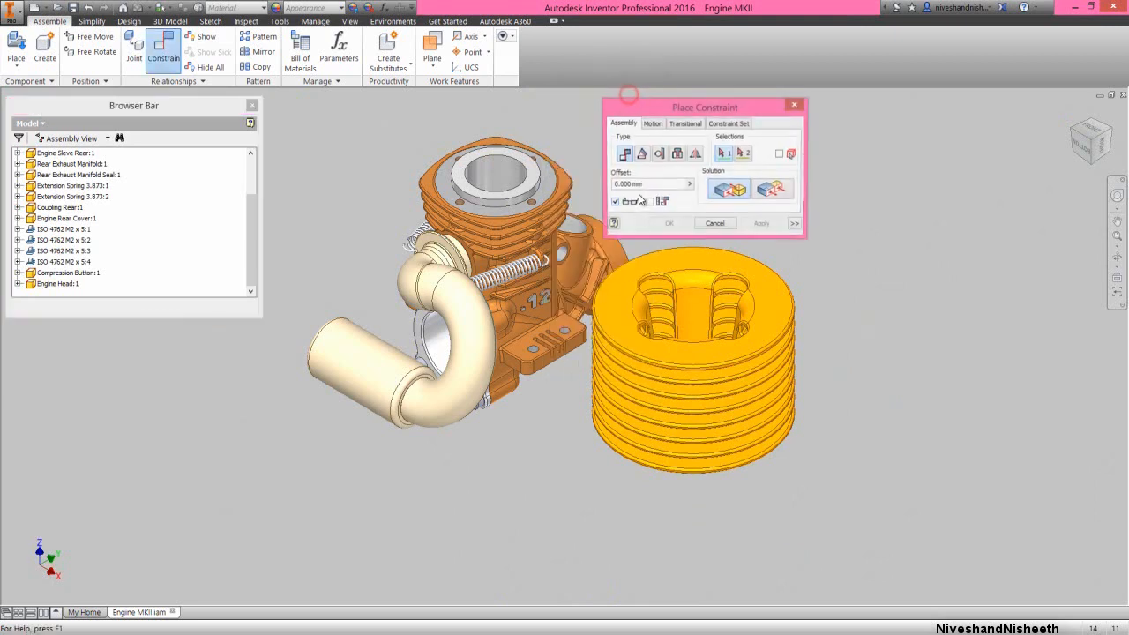
left_click(503, 167)
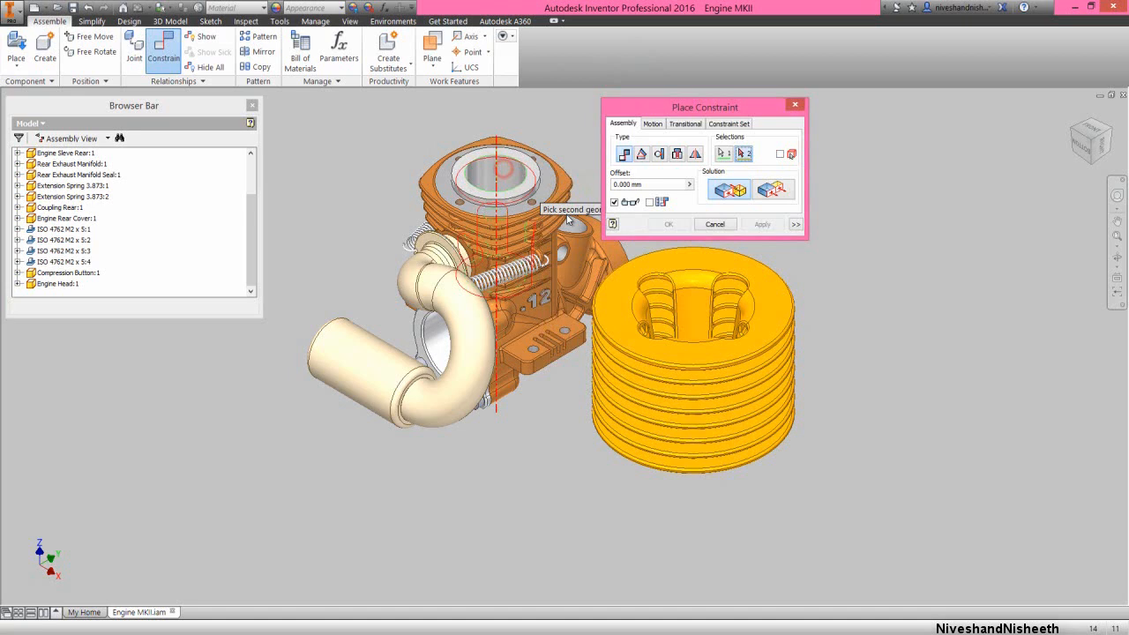
left_click(689, 294)
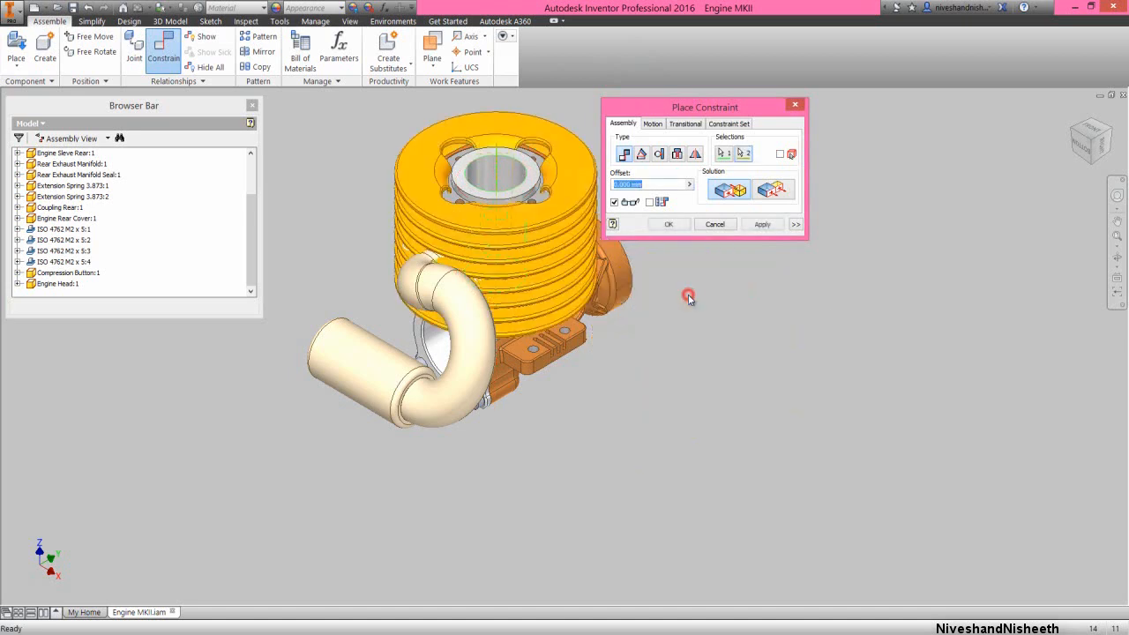
left_click(674, 227)
Move the engine head up along its axis until it clears the top of the engine case and sleeve
scroll(685, 387, "up", 3)
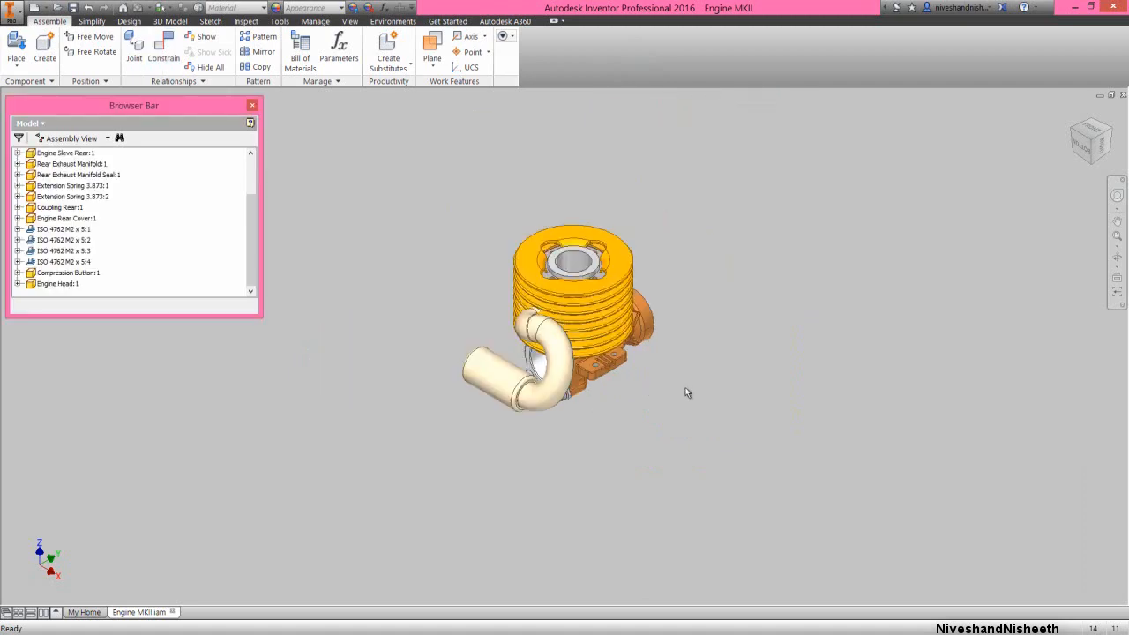
scroll(604, 216, "down", 3)
left_click_drag(608, 365, 735, 279)
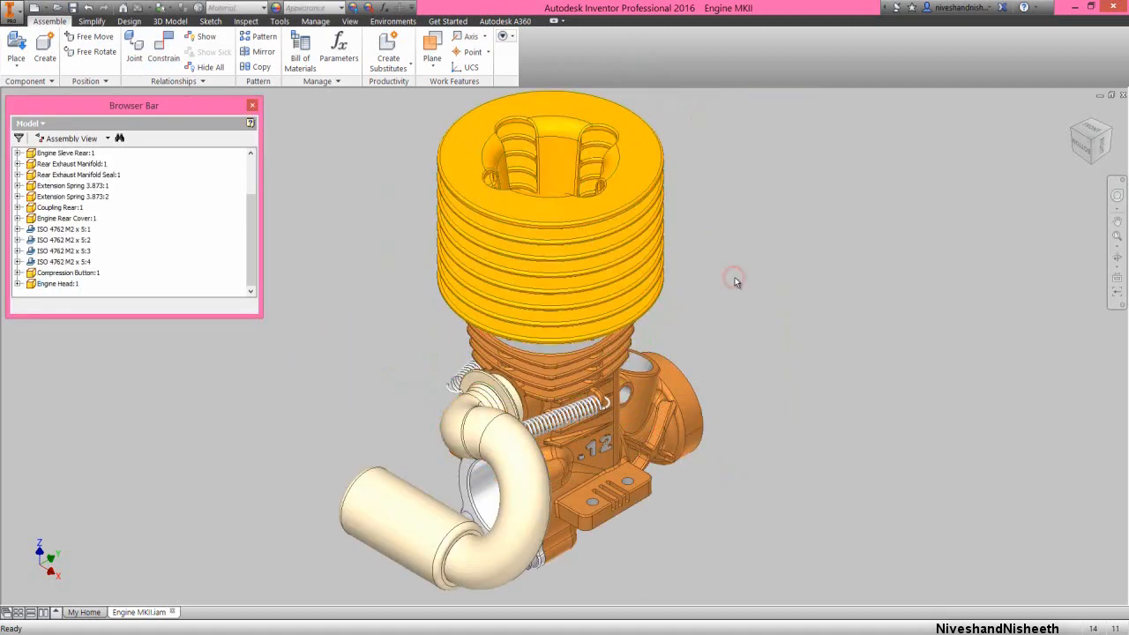
left_click(716, 298)
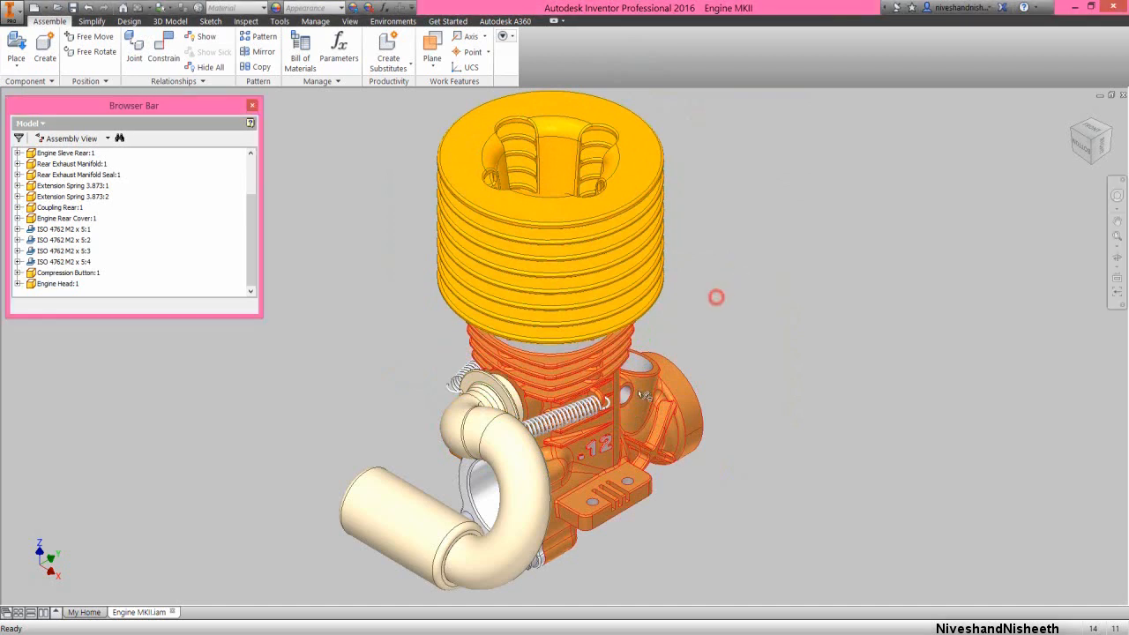
scroll(642, 395, "up", 3)
left_click_drag(617, 320, 617, 281)
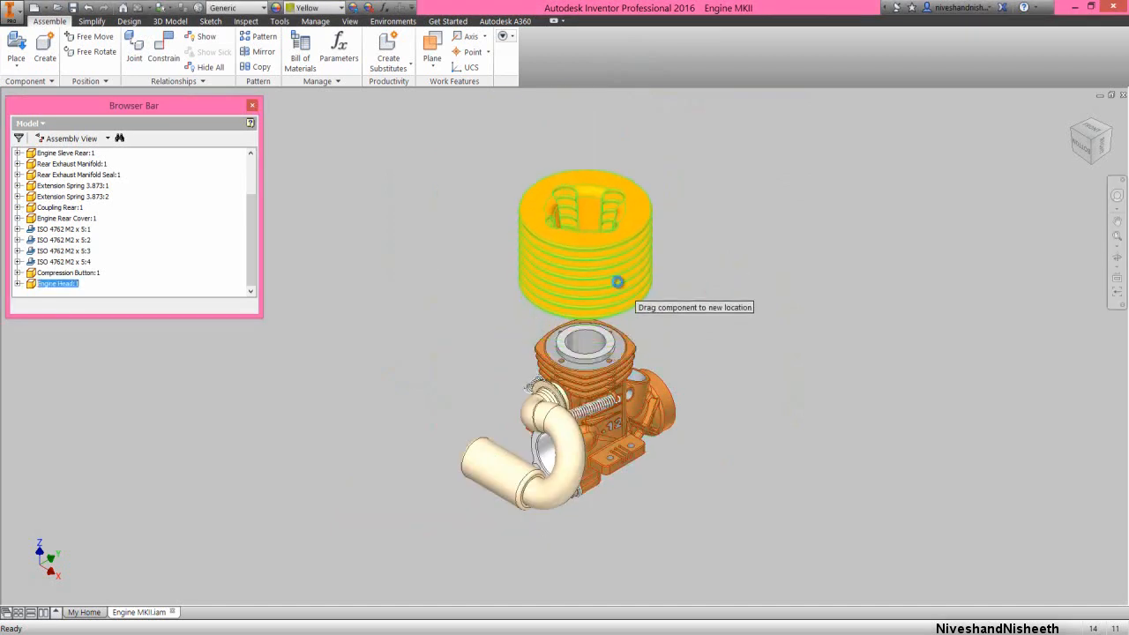
left_click(771, 317)
Mate the axis of a screw hole beside the cylinder sleeve to the axis of a compression button hole at 0 mm offset
right_click(783, 230)
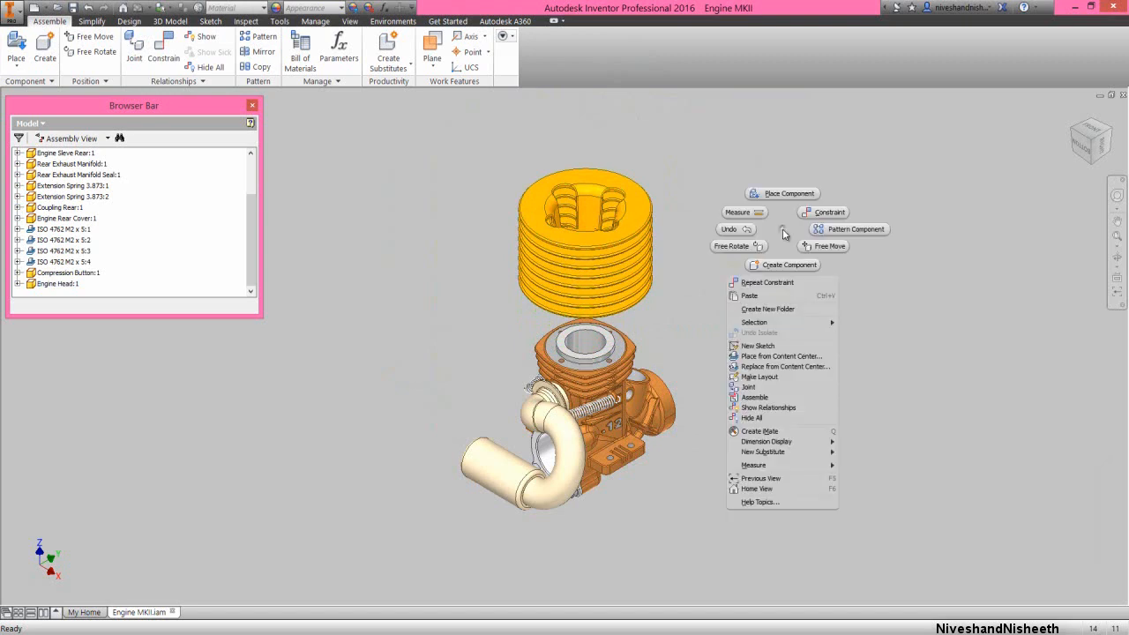
left_click(807, 213)
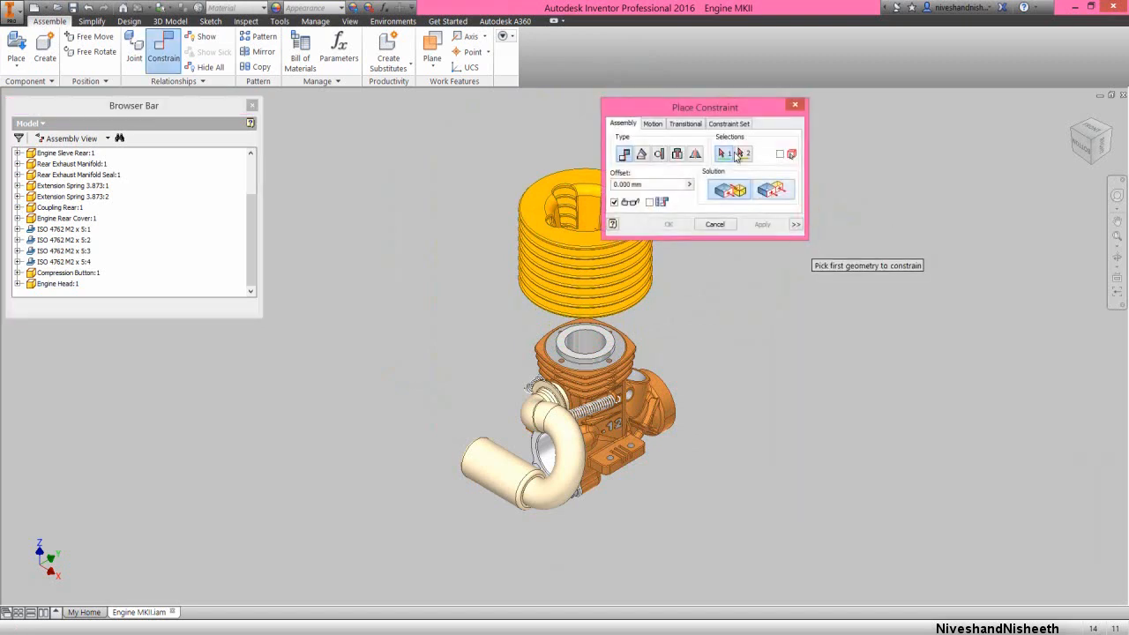
left_click_drag(727, 107, 893, 136)
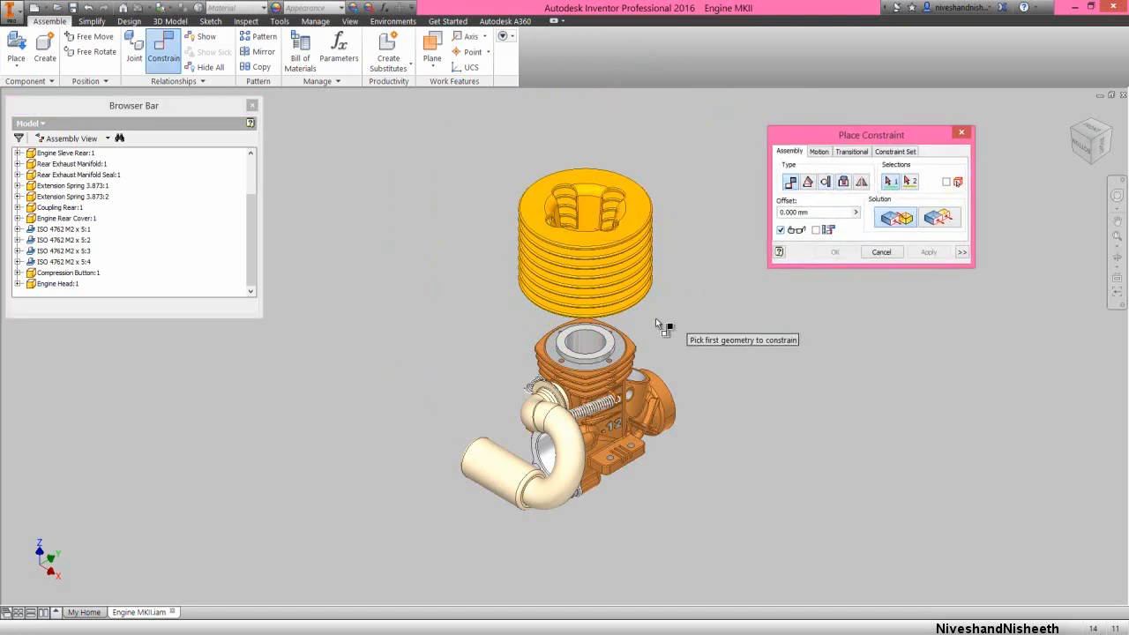
scroll(633, 332, "down", 2)
scroll(632, 331, "down", 2)
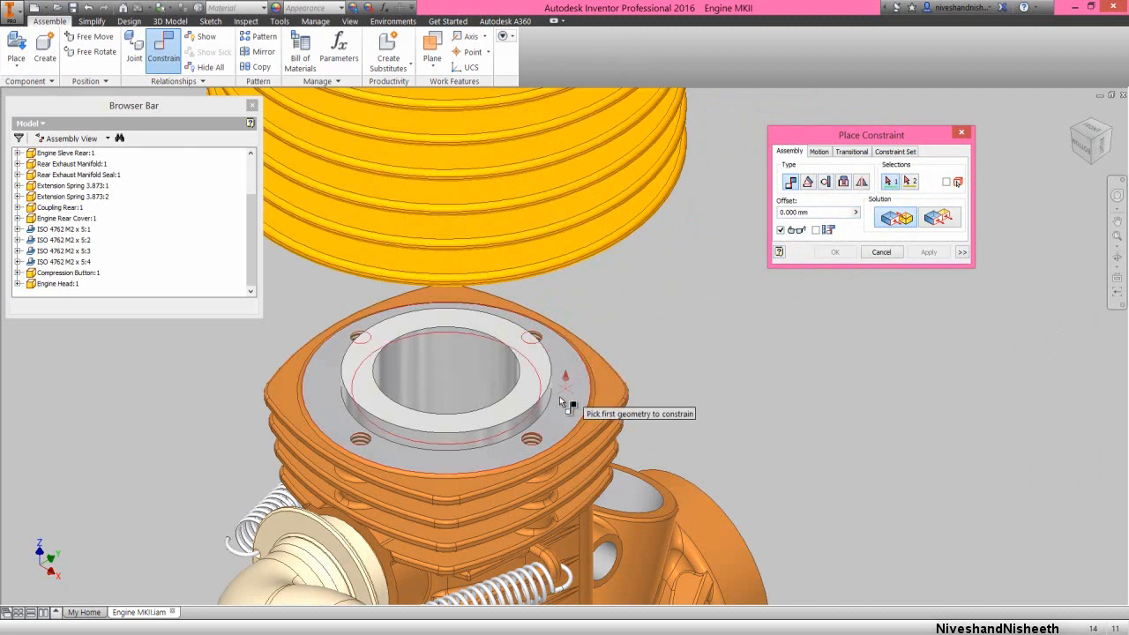
left_click(532, 439)
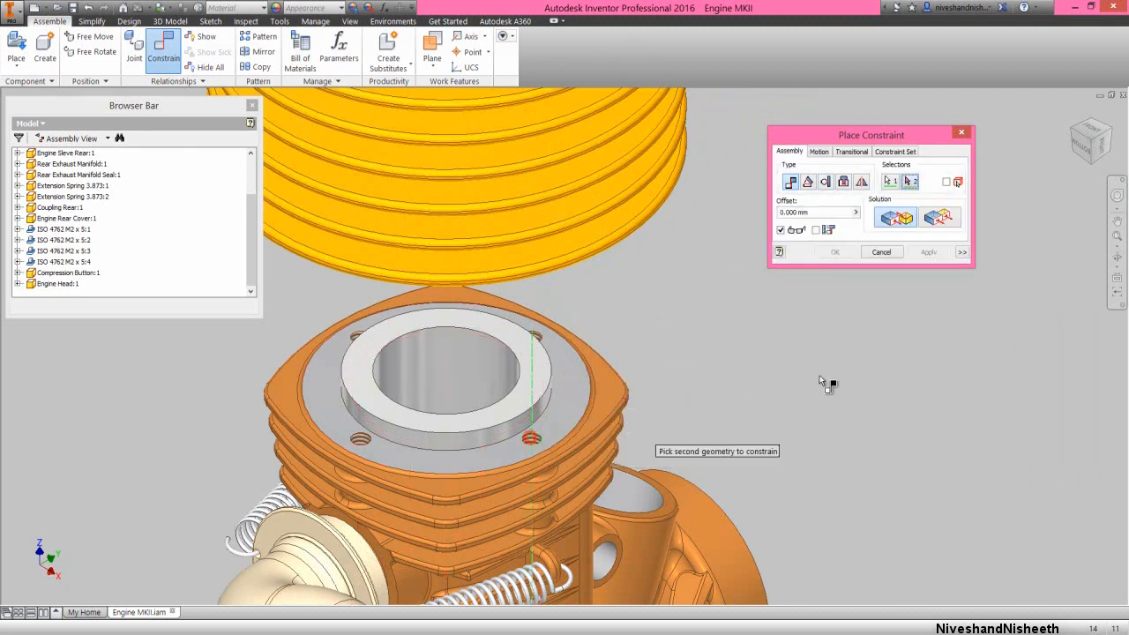
left_click(1116, 257)
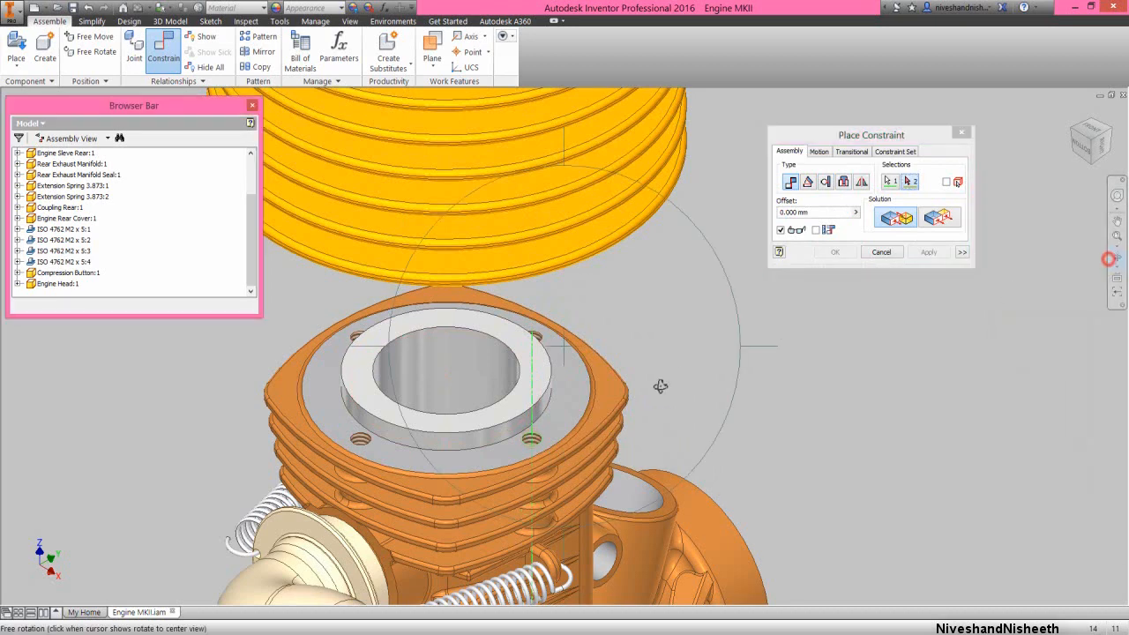
left_click_drag(660, 386, 519, 232)
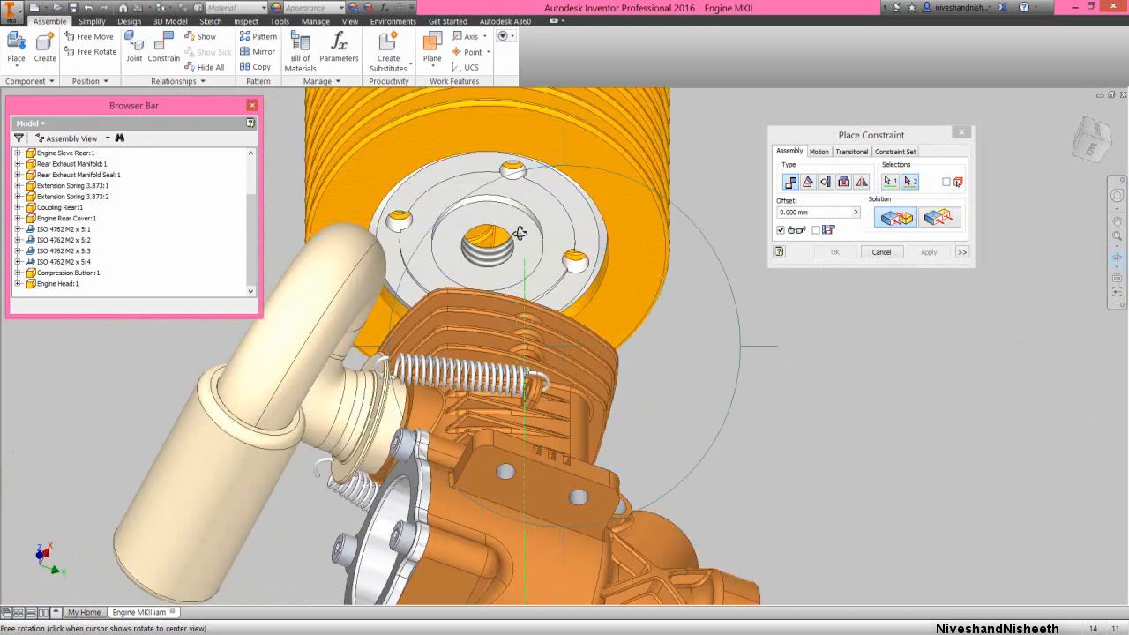
right_click(551, 231)
left_click(588, 234)
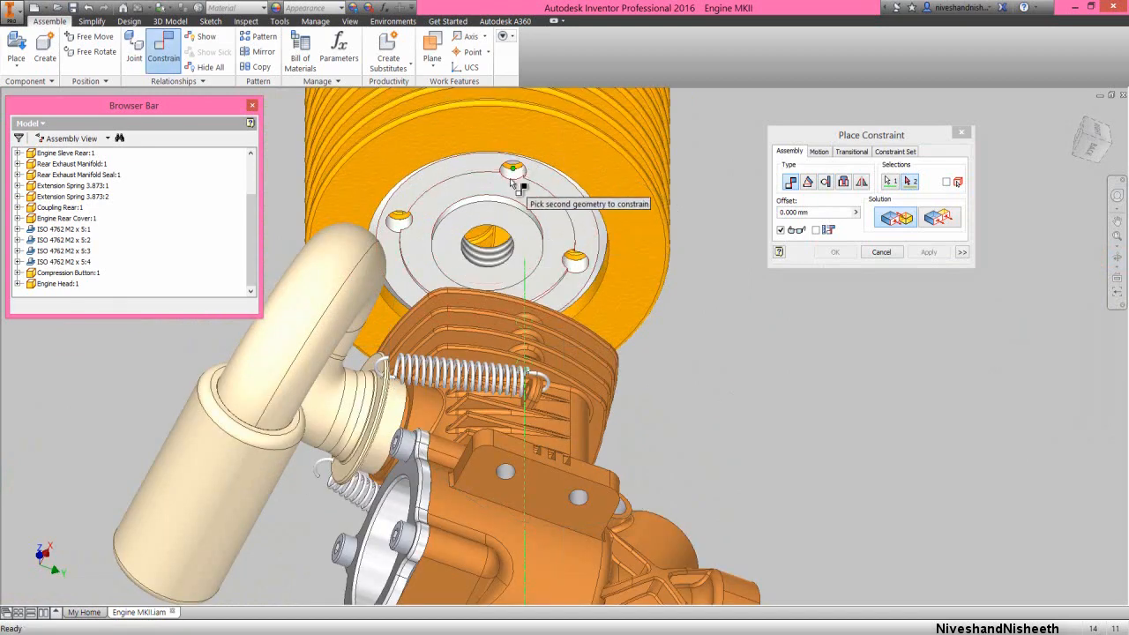
left_click(518, 176)
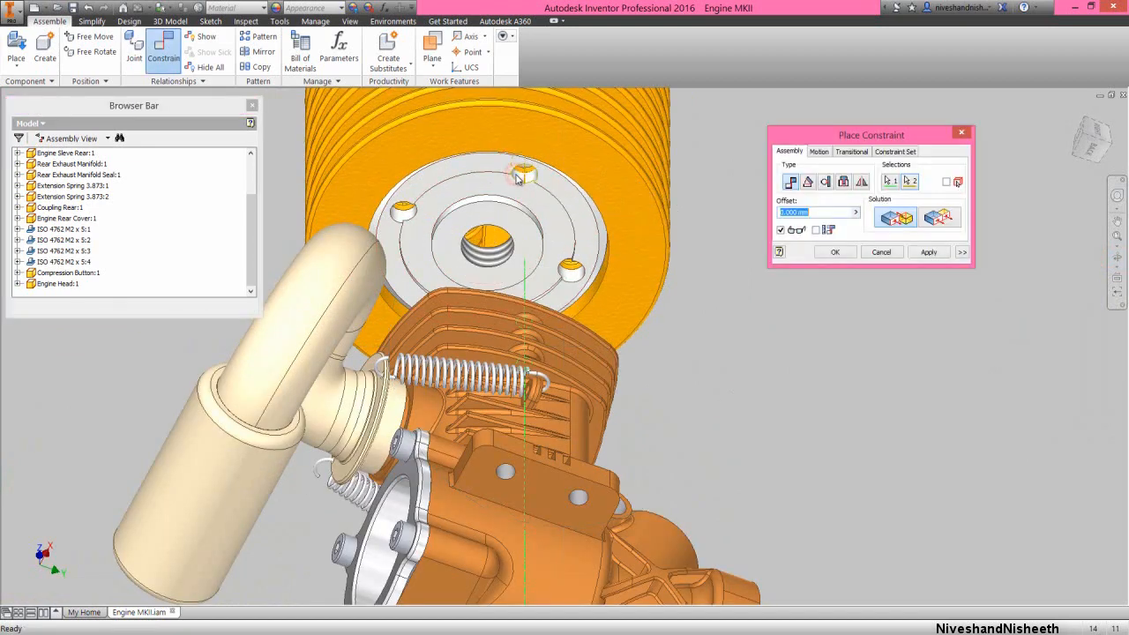
left_click(928, 252)
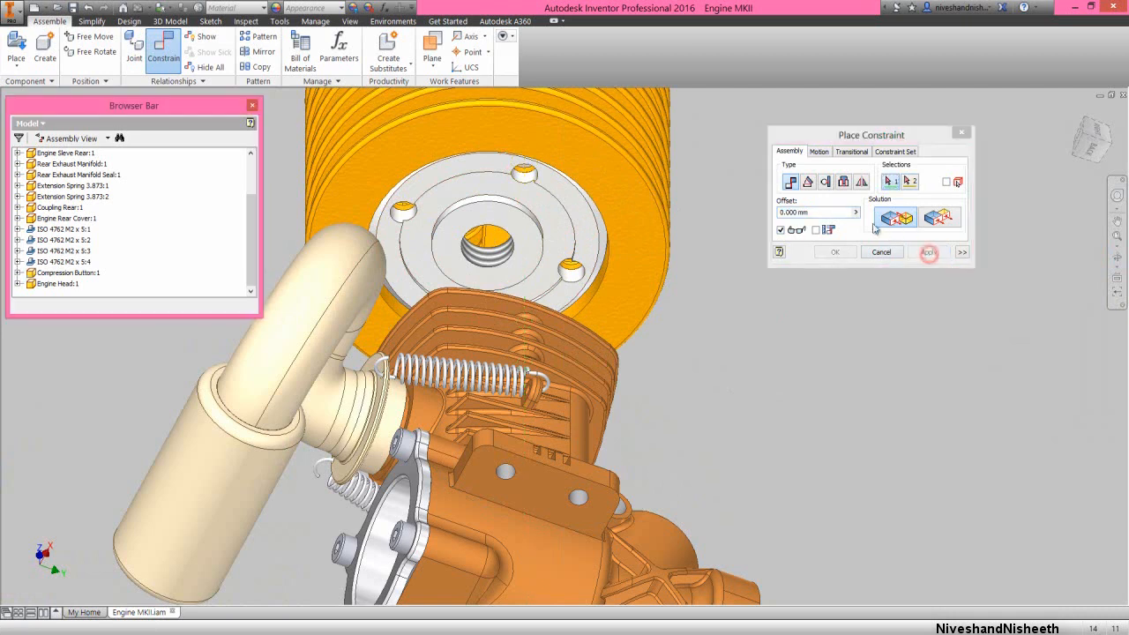
Insert-constrain the circular edge on the compression button's underside to the cylinder sleeve's top bore edge, opposed, at 0 mm offset
left_click(844, 182)
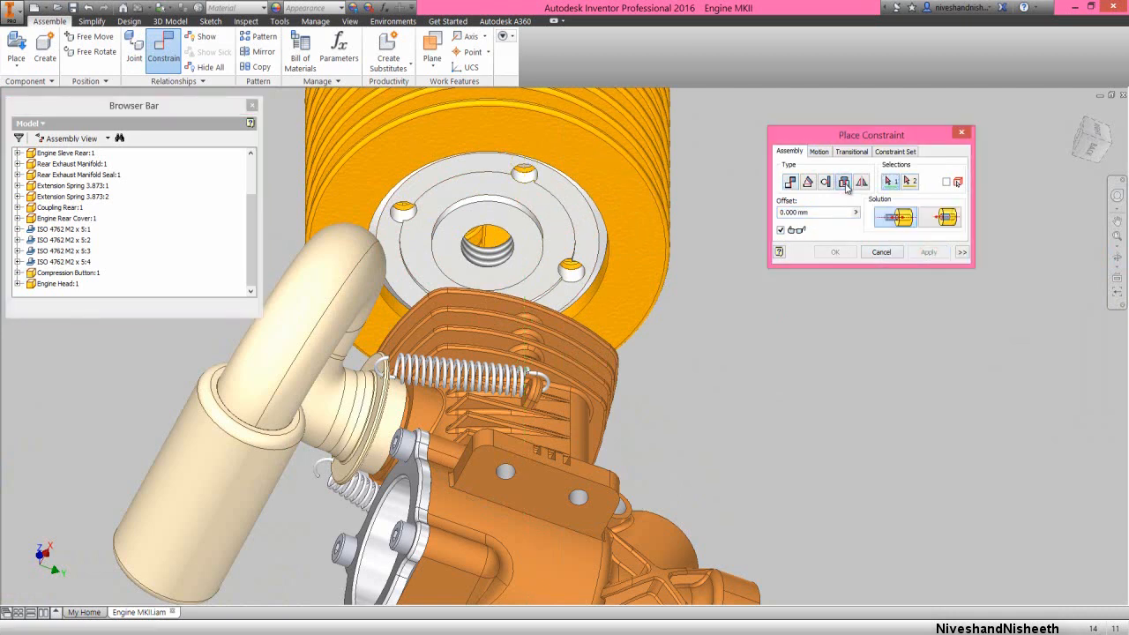
left_click(519, 211)
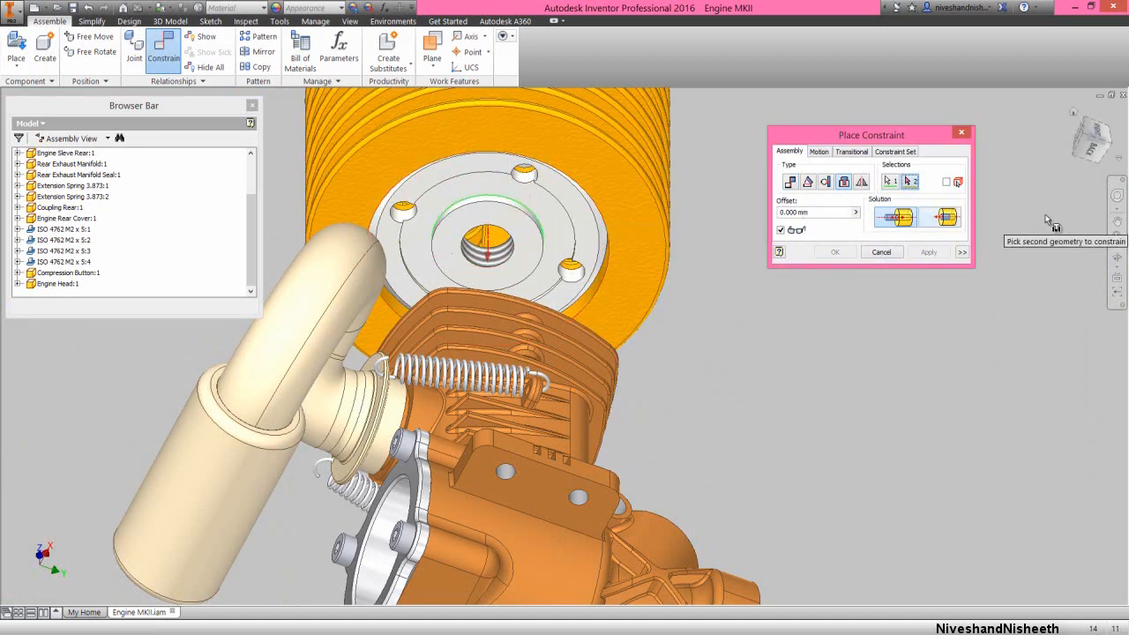
left_click(1117, 196)
key("Escape")
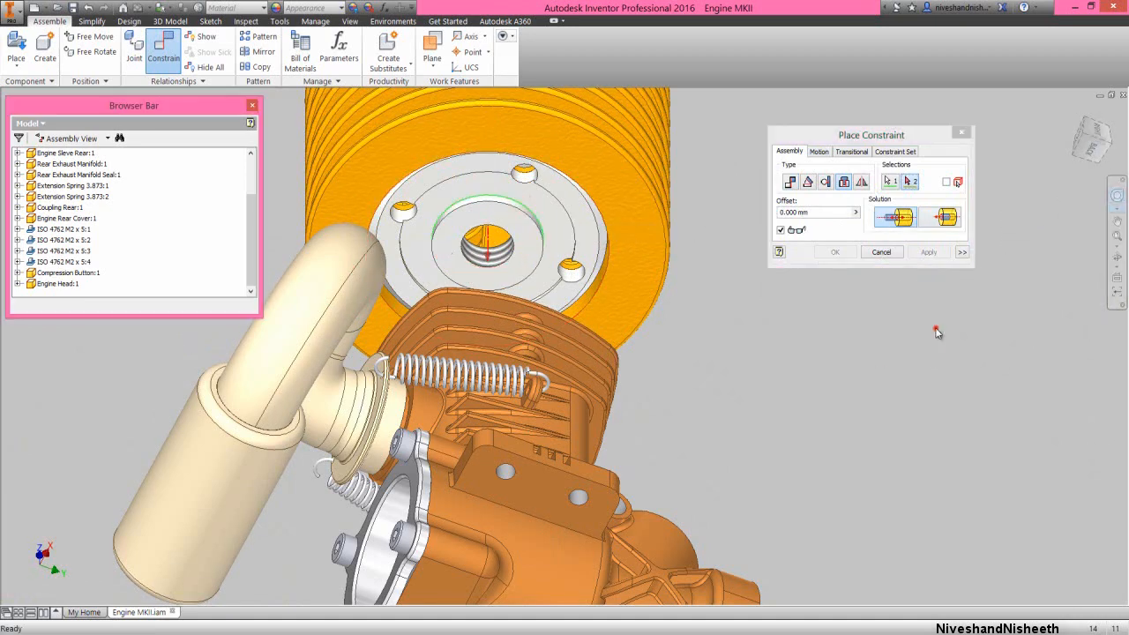
left_click_drag(938, 333, 901, 338)
left_click(895, 301)
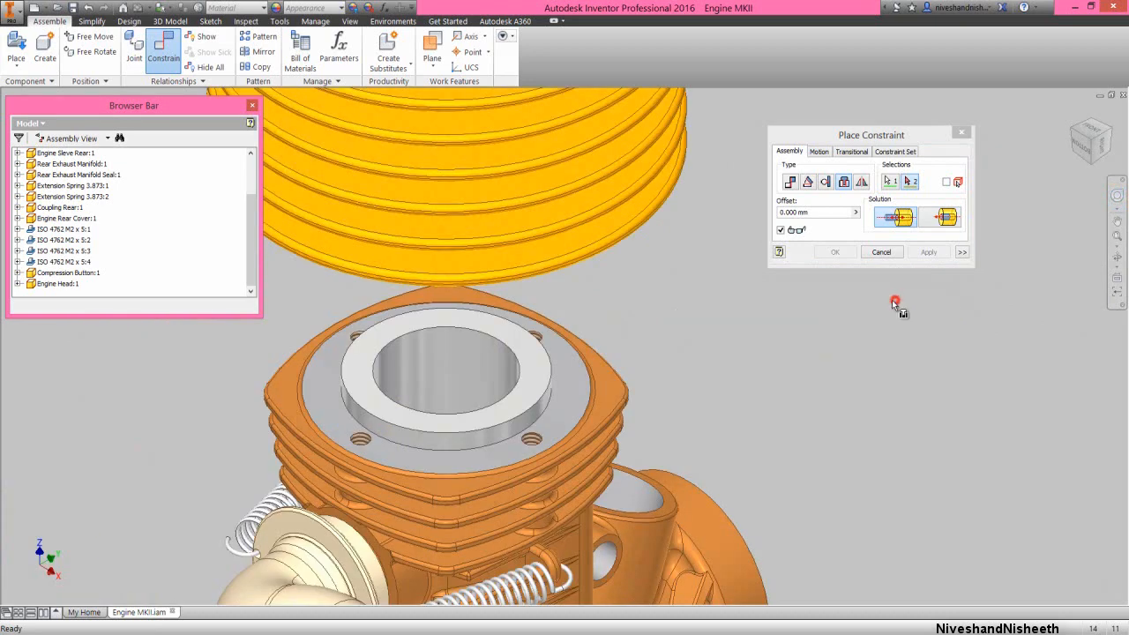
left_click(514, 385)
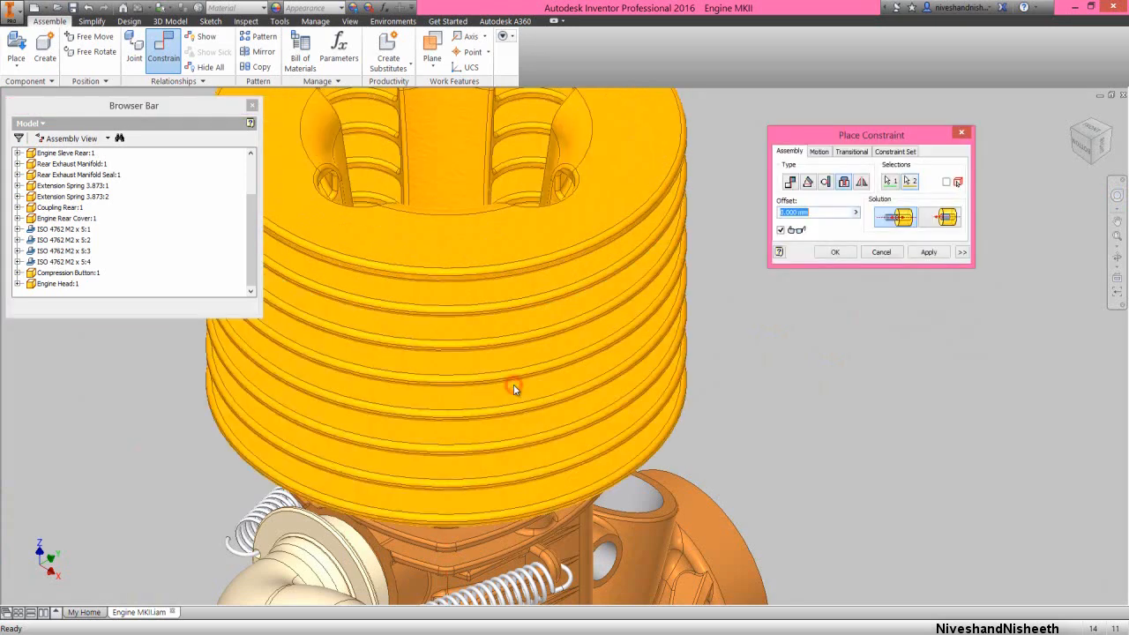
left_click(846, 254)
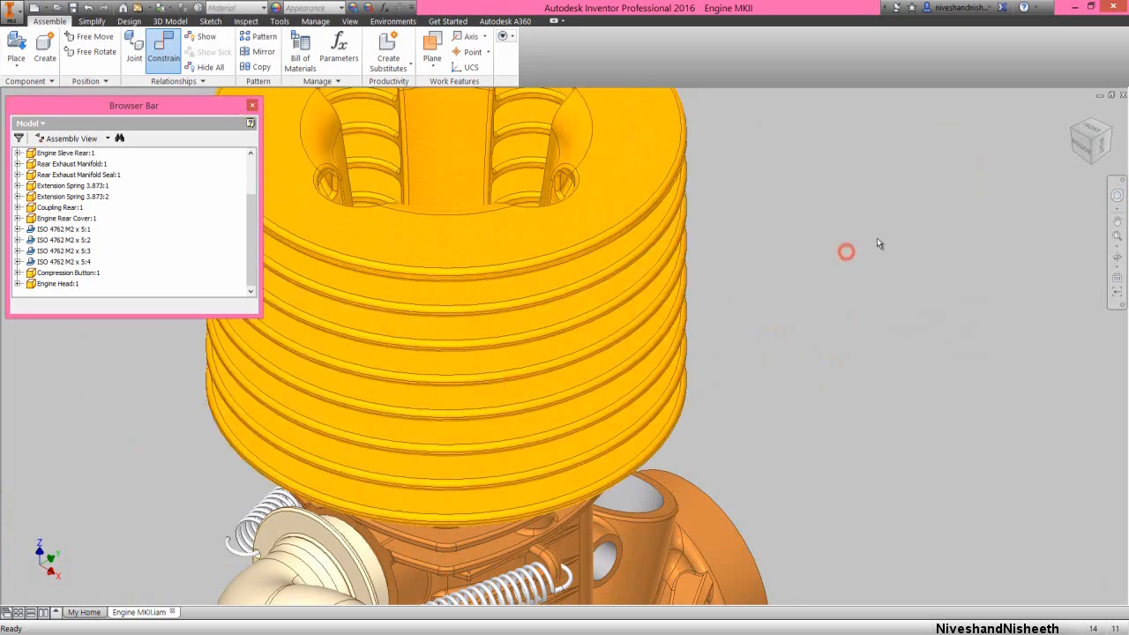
Cut the whole engine assembly with a half section view on the assembly's YZ origin plane at 0 mm offset
left_click(1115, 239)
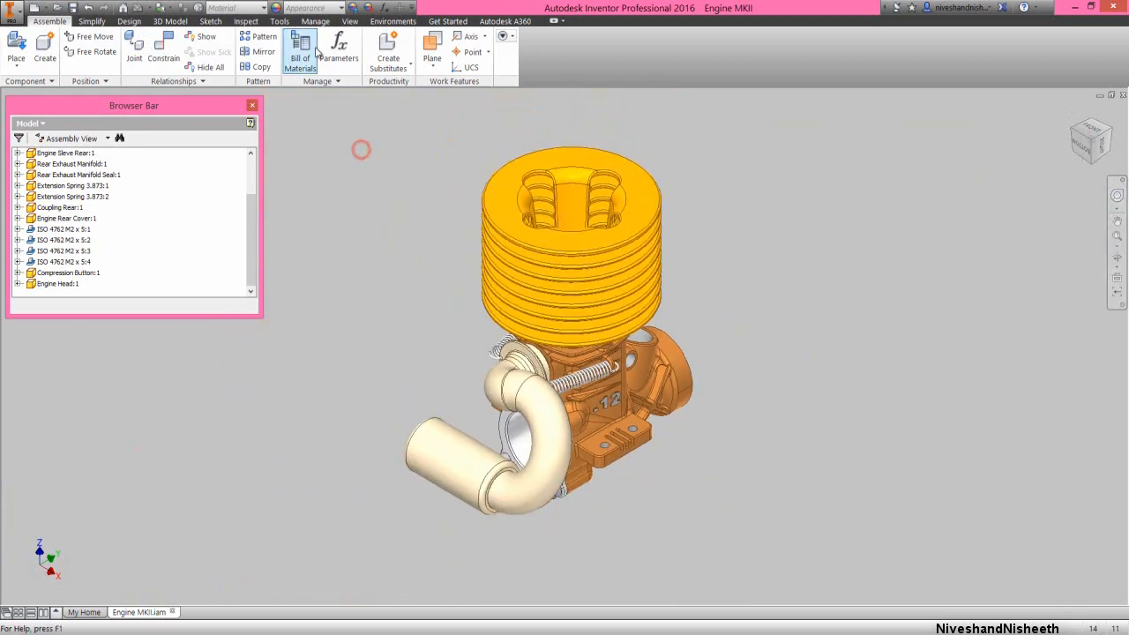
left_click(349, 21)
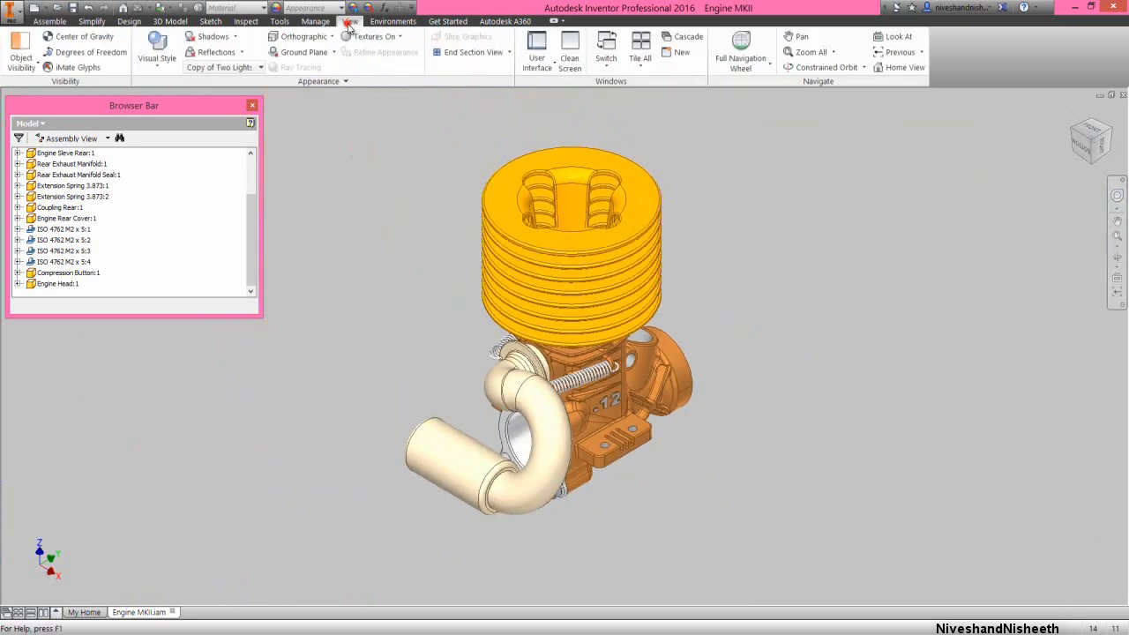
left_click(509, 52)
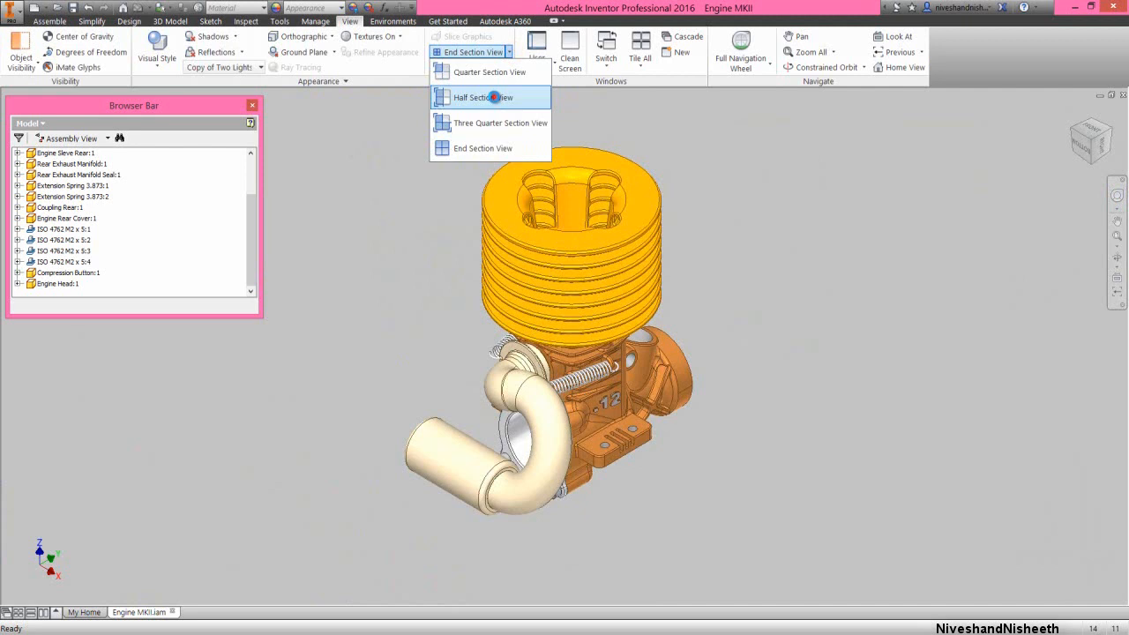
left_click(492, 97)
scroll(252, 239, "up", 2)
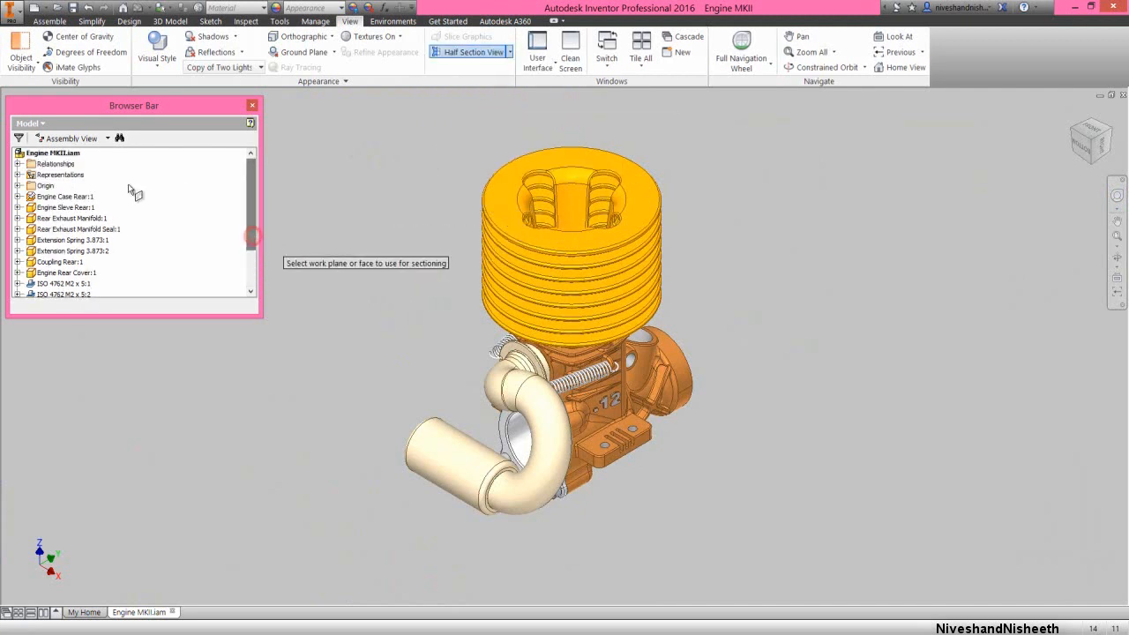
left_click(18, 185)
left_click(59, 195)
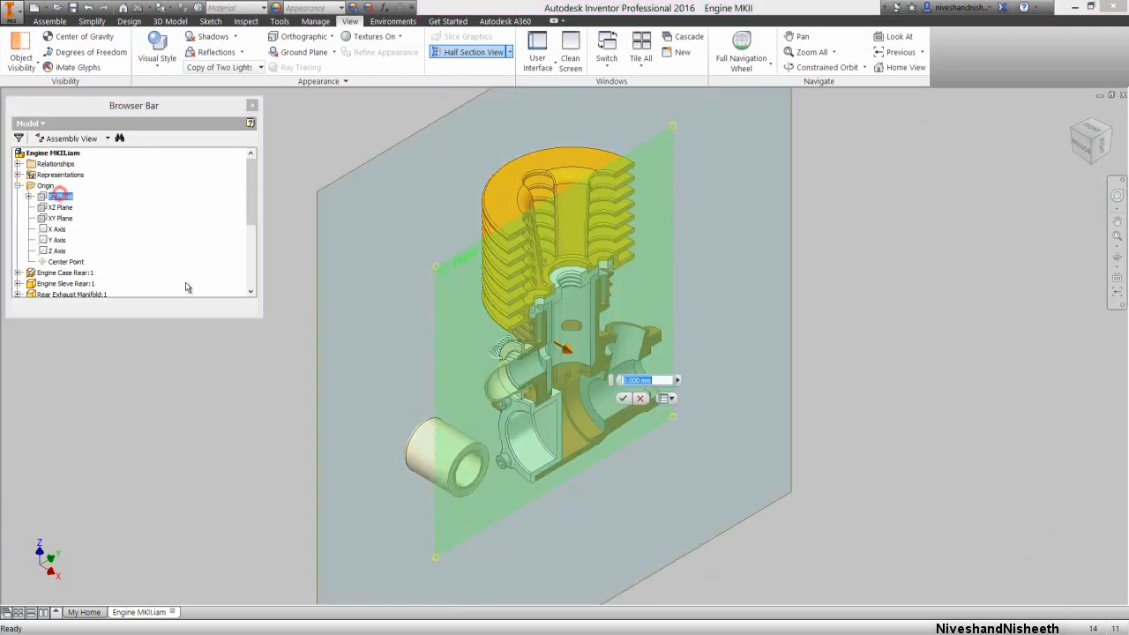
left_click(624, 399)
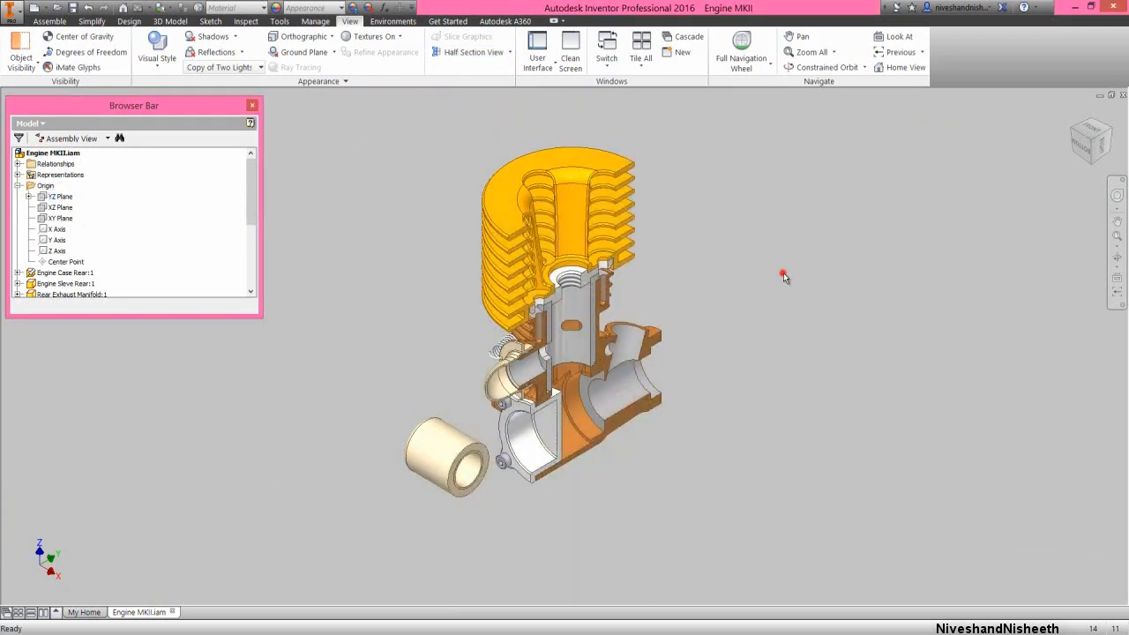
Examine the sectioned engine squarely from the right, up close where the compression button meets the cylinder sleeve and engine head
left_click(1102, 146)
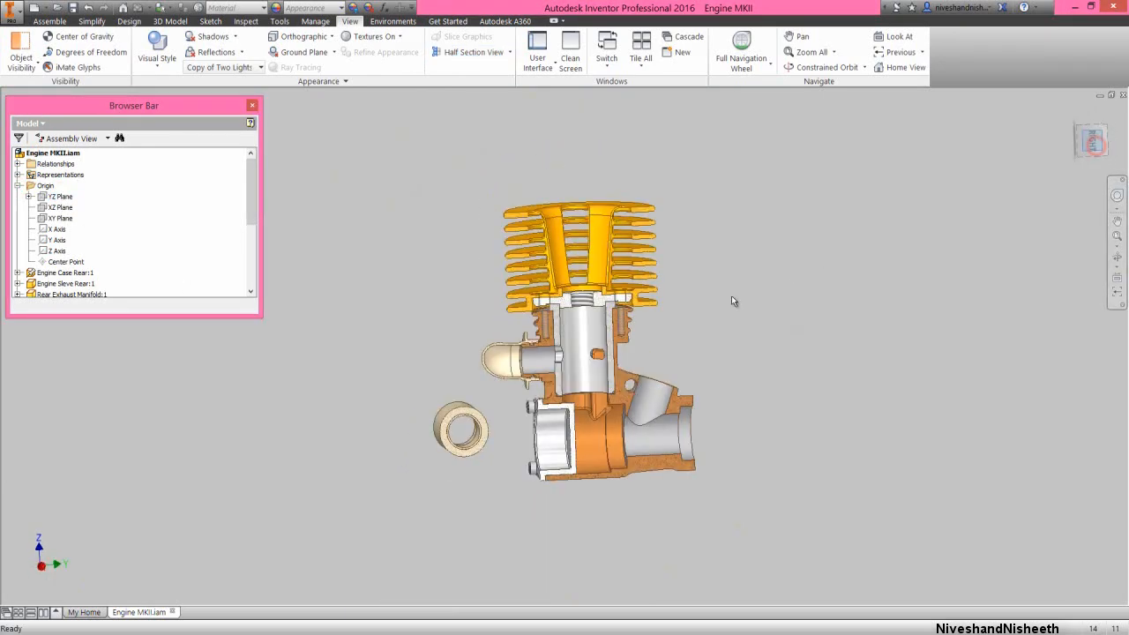
scroll(592, 322, "up", 3)
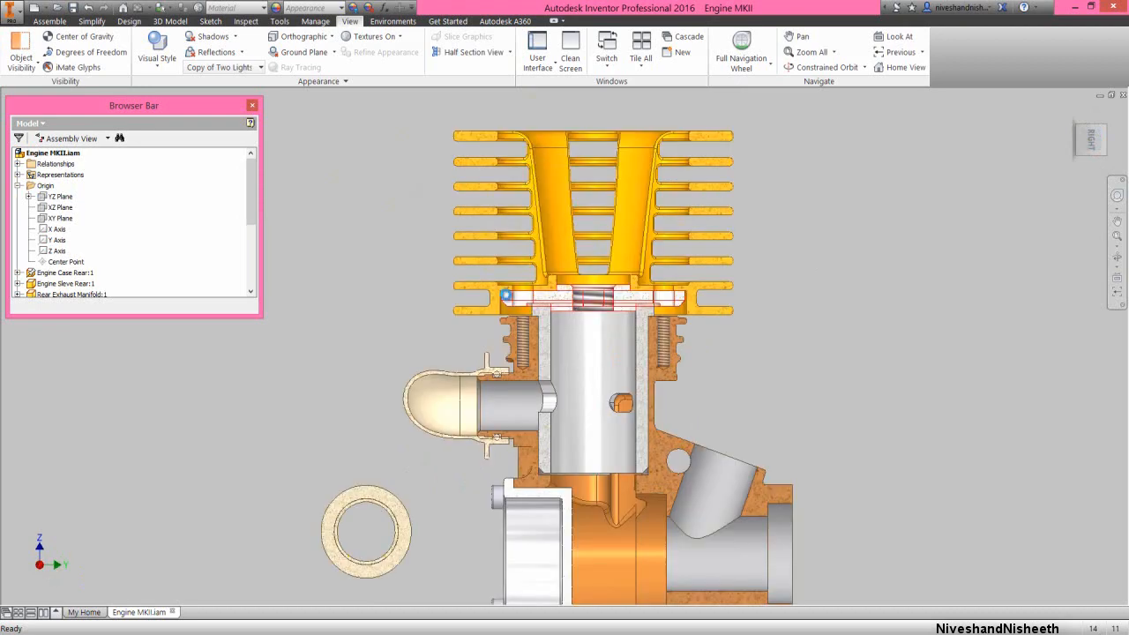
scroll(504, 294, "up", 4)
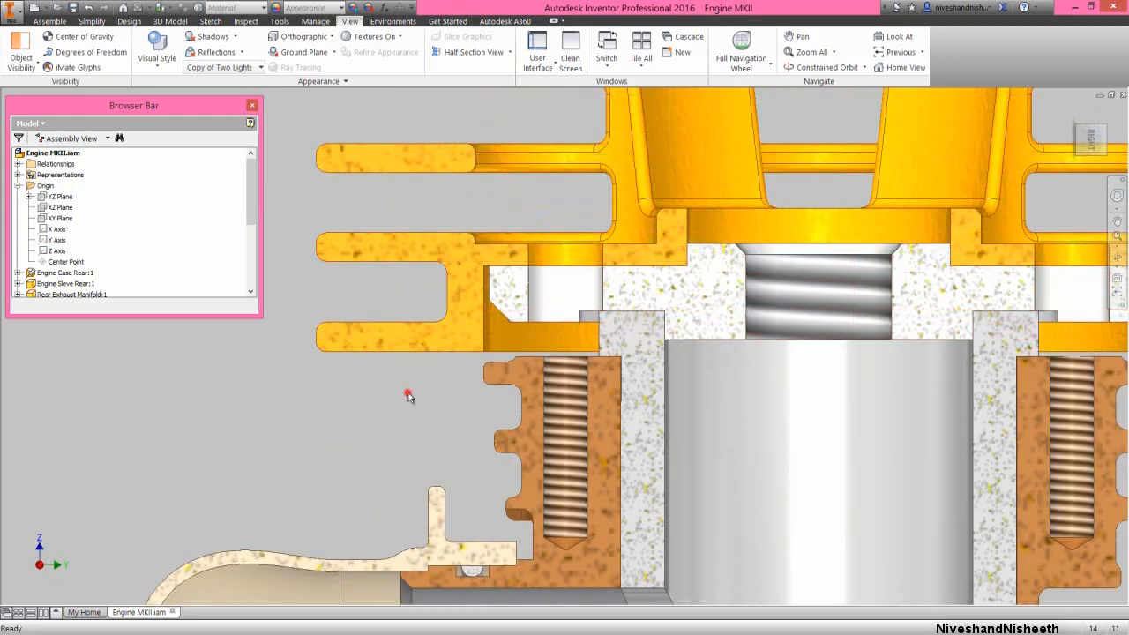
left_click(1078, 128)
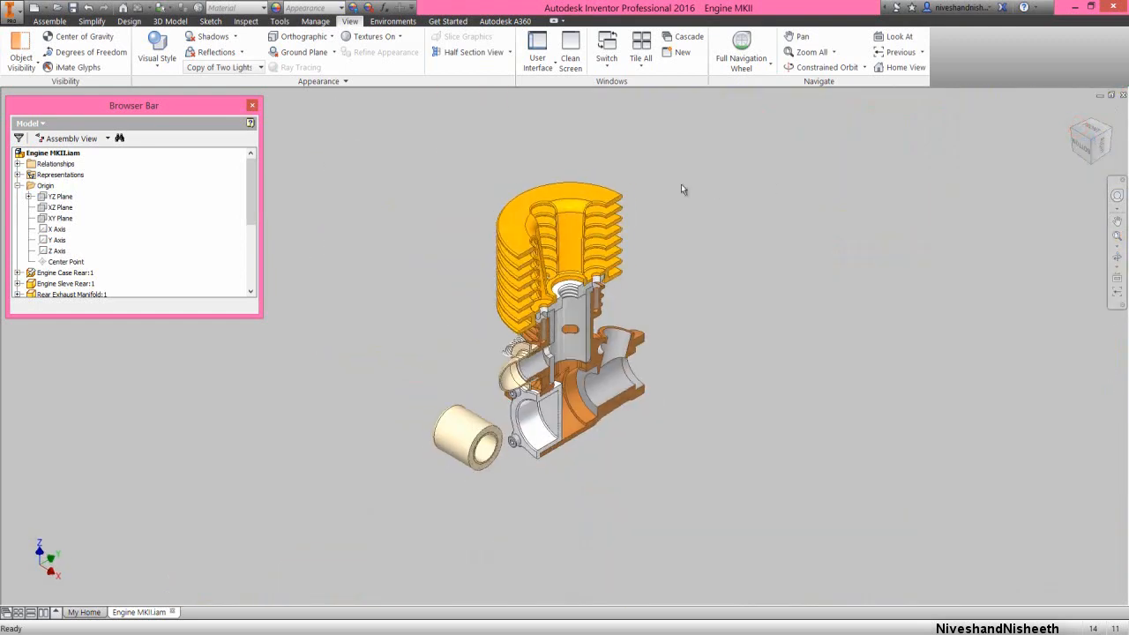
End the section view of the engine and collapse all nodes of the model tree
left_click(473, 52)
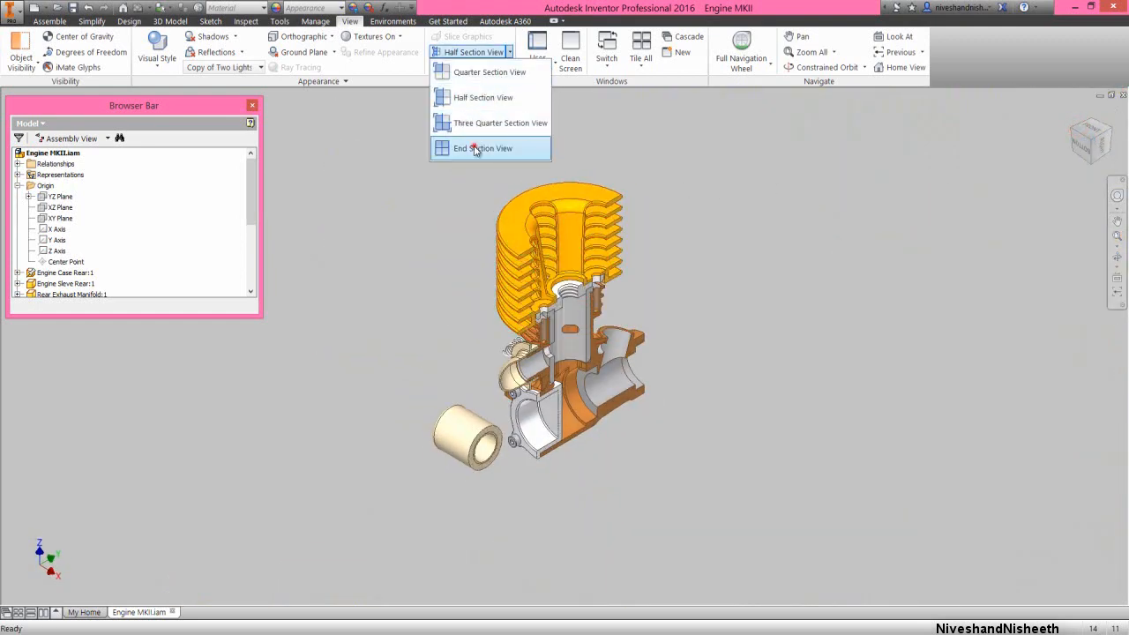
left_click(473, 145)
right_click(193, 236)
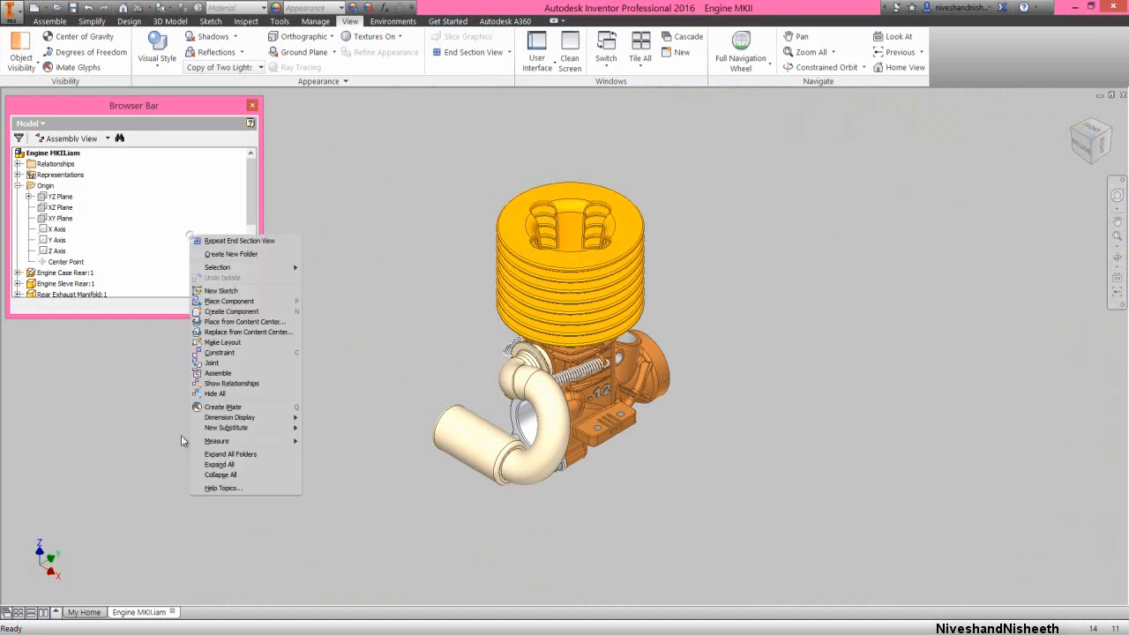
left_click(214, 477)
Place one instance each of Engine Con Rod, Engine Piston and Engine Wrist Pin in free space beside the engine
left_click(50, 20)
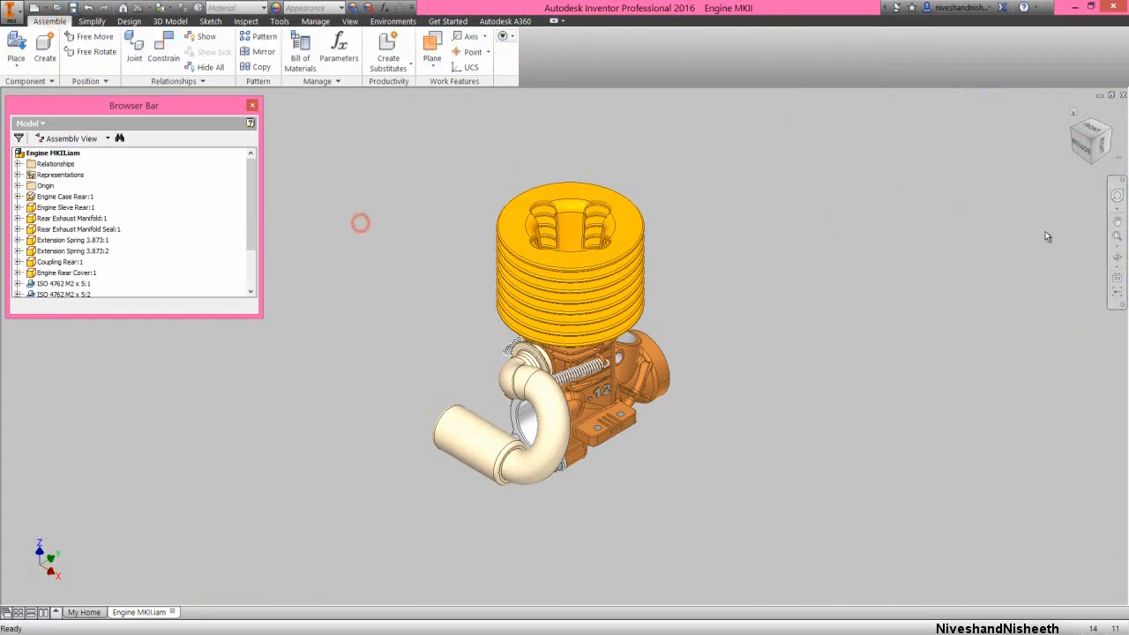
left_click(1111, 236)
left_click(824, 263)
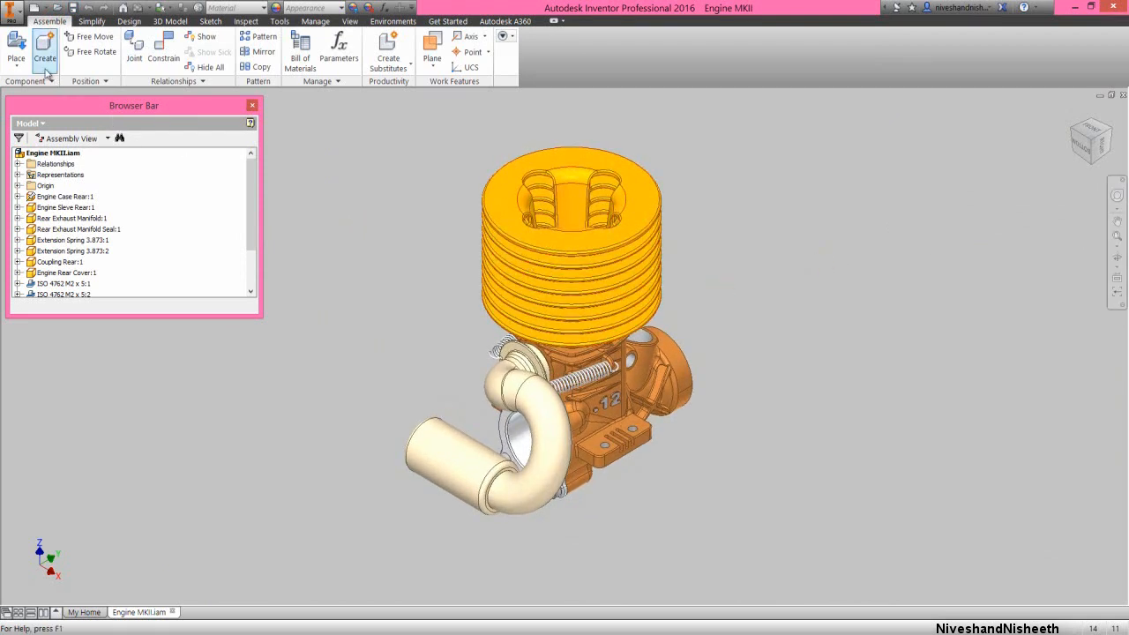
left_click(15, 41)
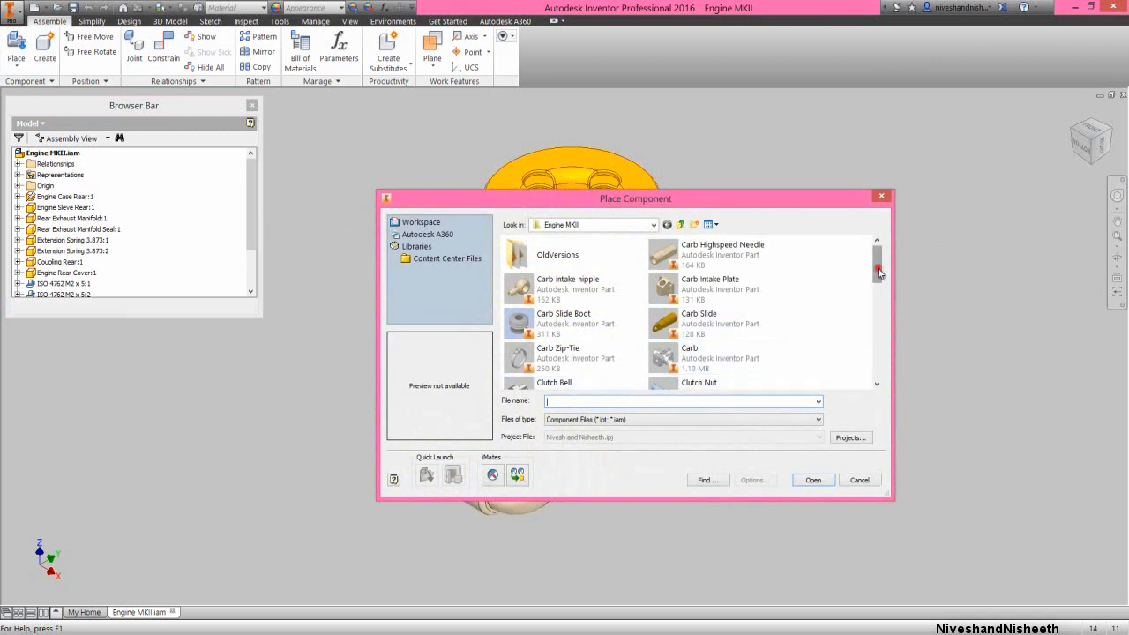
left_click_drag(878, 273, 890, 312)
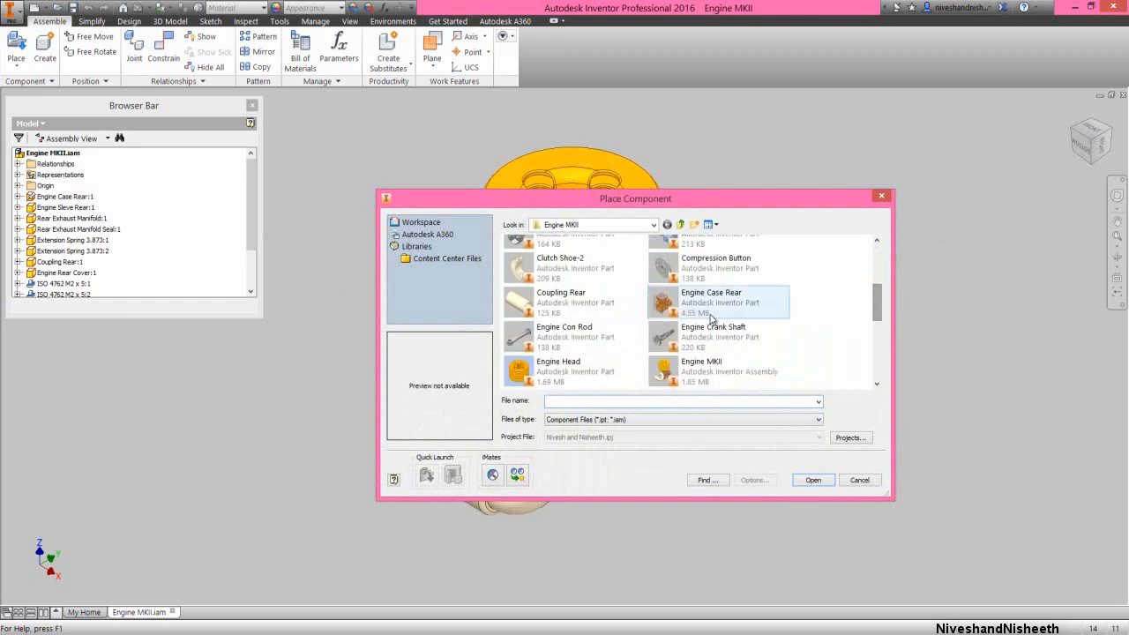
left_click(595, 333)
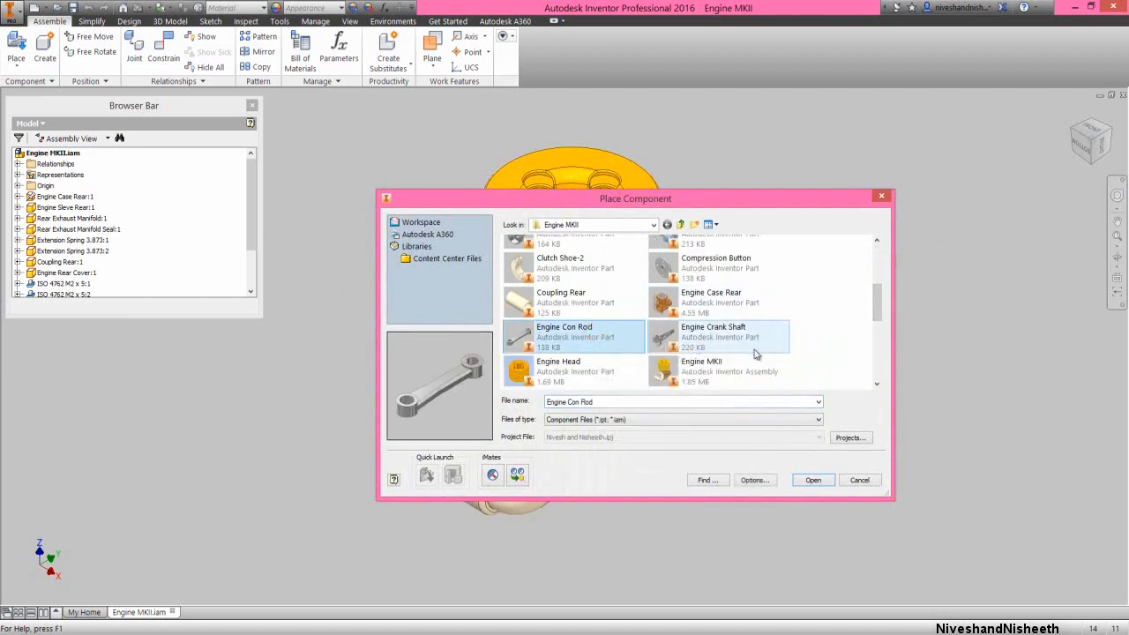
left_click_drag(875, 307, 886, 326)
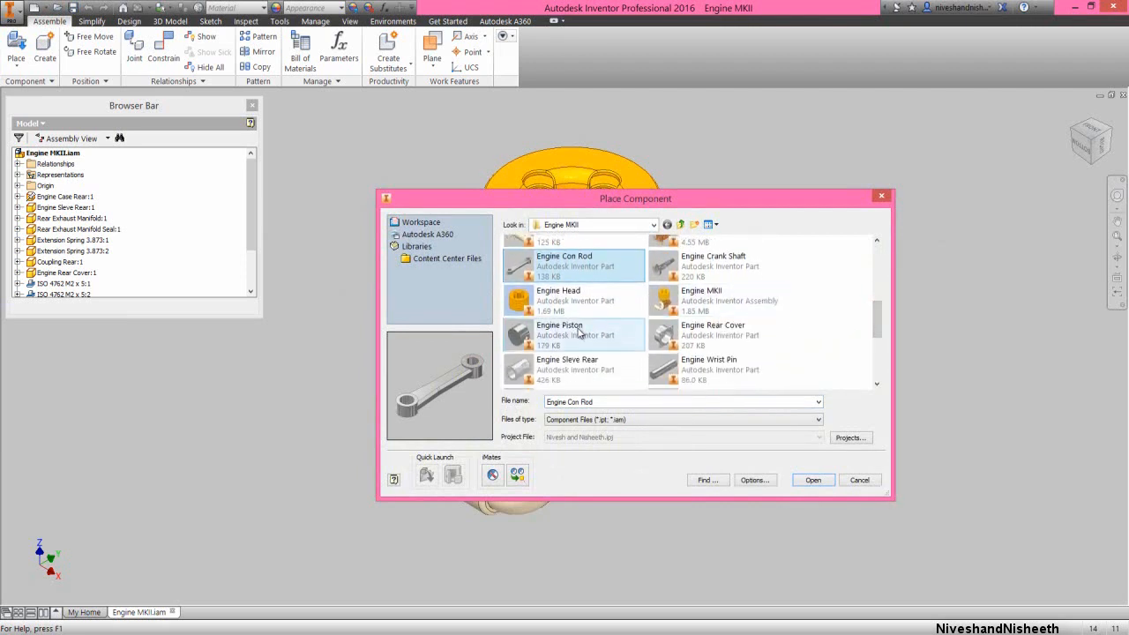
left_click(578, 331, "ctrl")
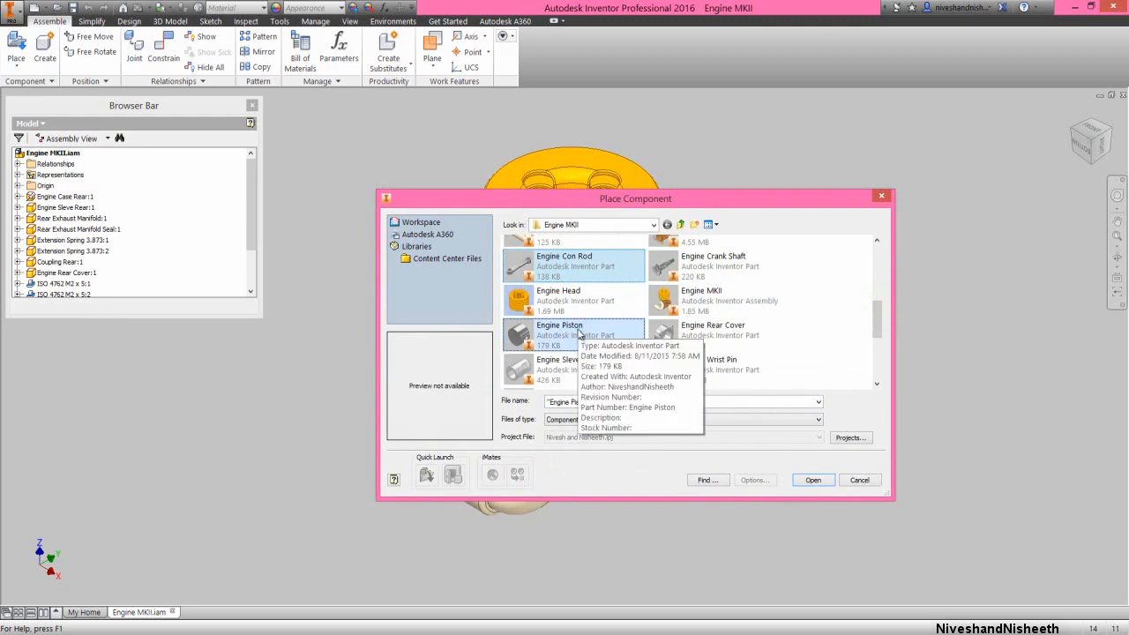
left_click(697, 375, "ctrl")
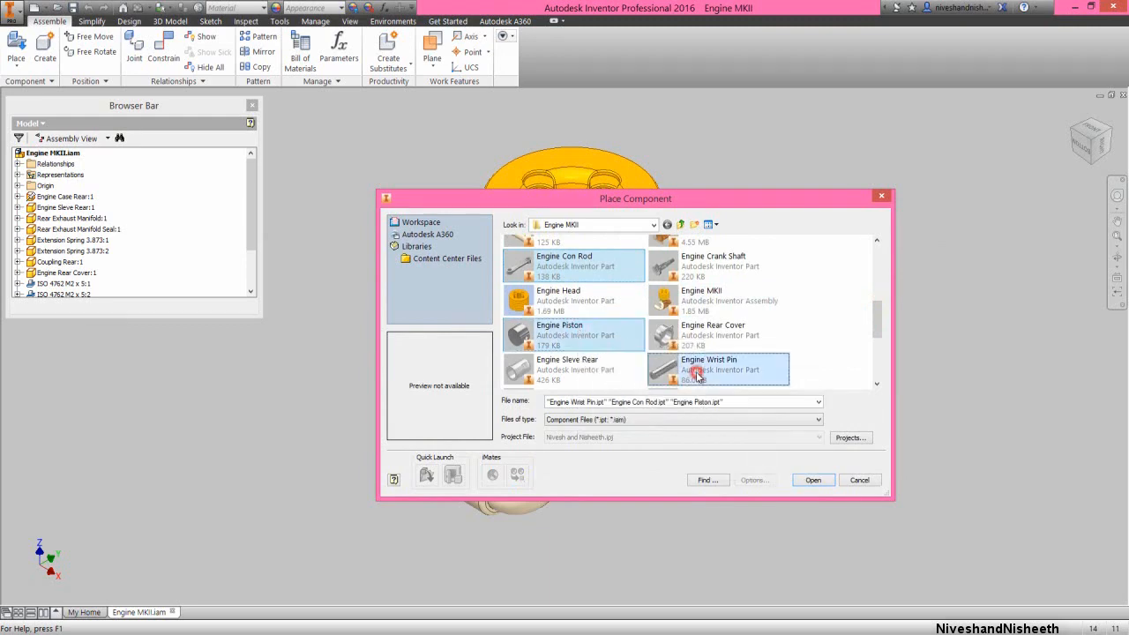
left_click(812, 480)
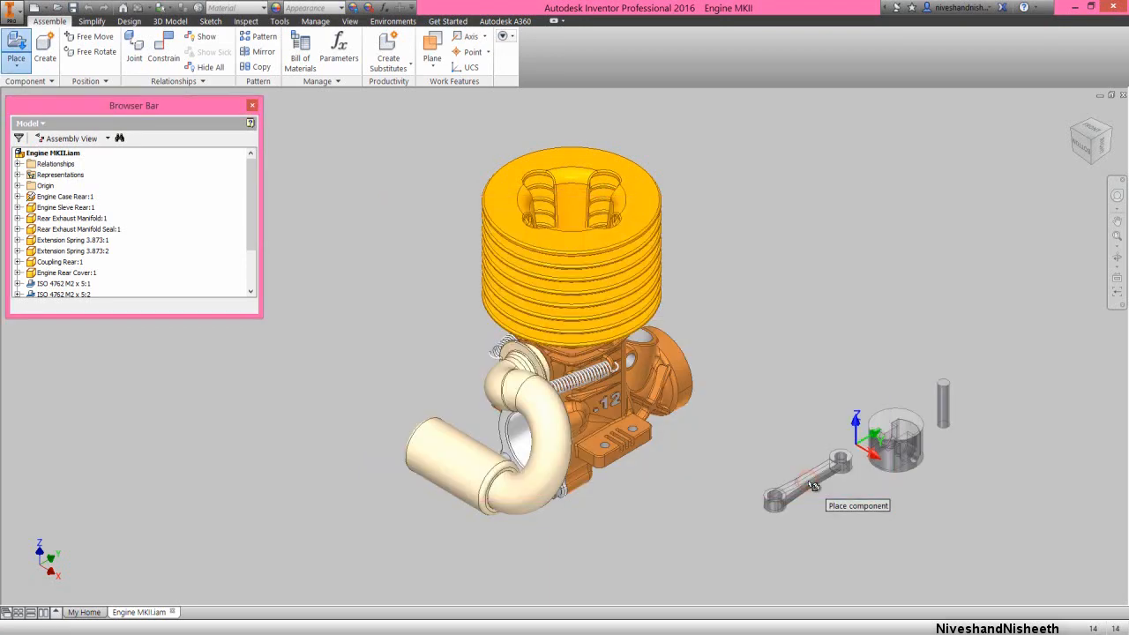
left_click(806, 404)
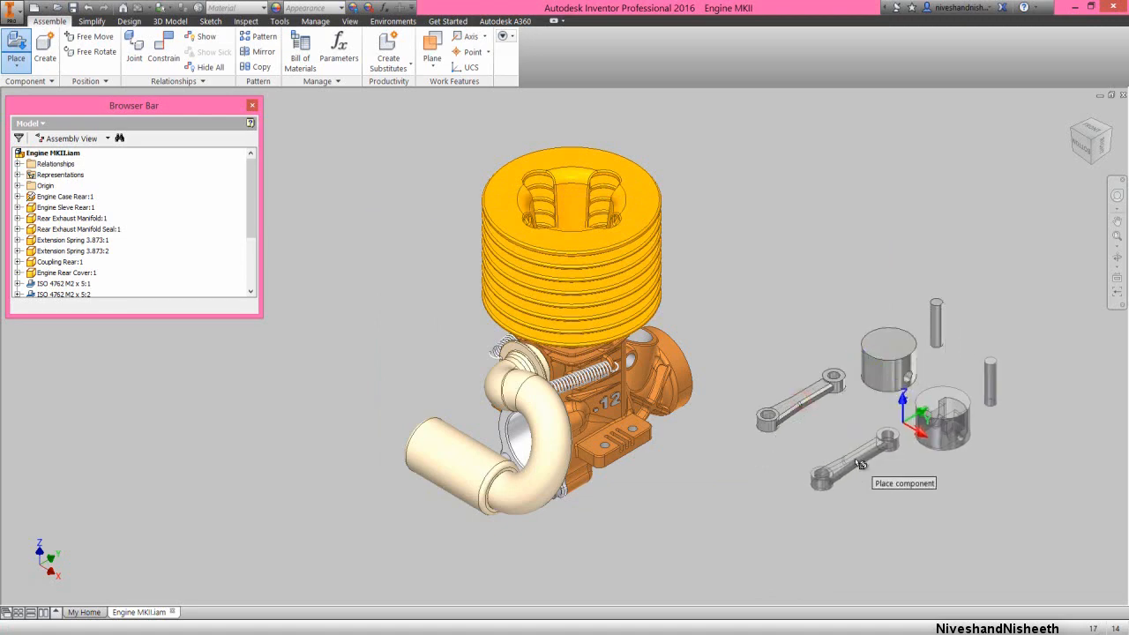
right_click(887, 467)
left_click(894, 462)
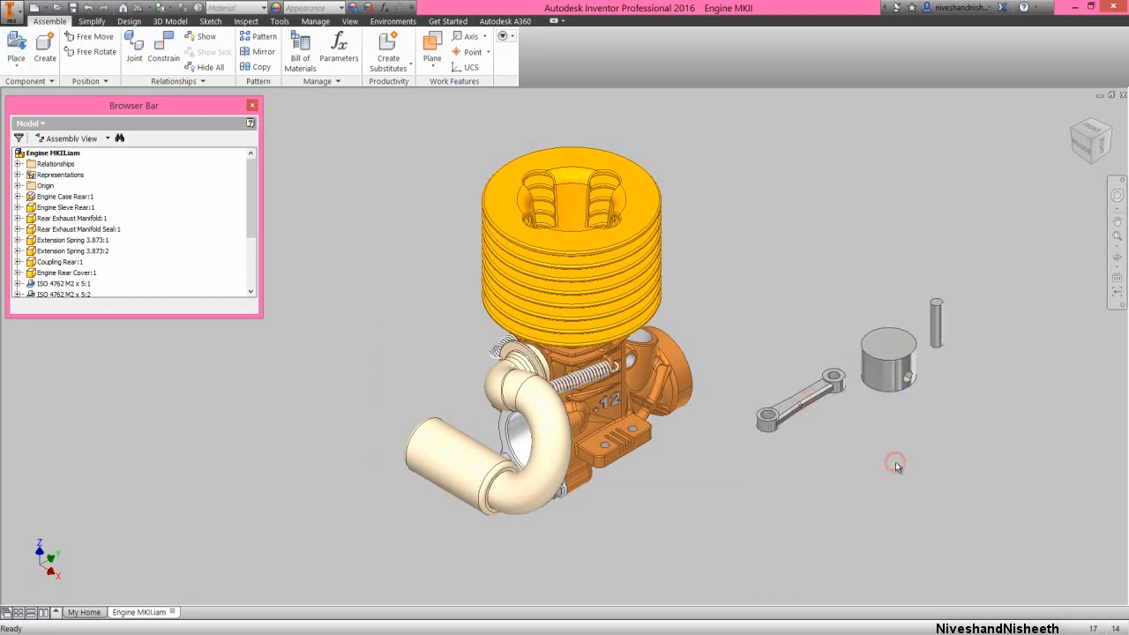
Isolate the rear engine sleeve together with the connecting rod, piston and wrist pin, hiding all other components
scroll(770, 328, "up", 3)
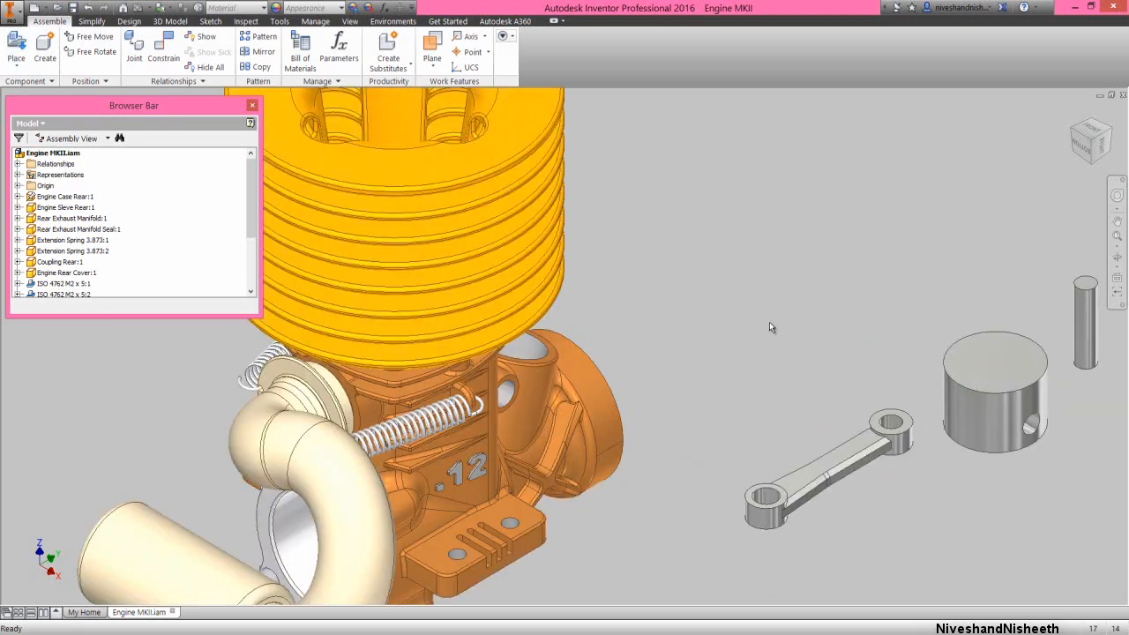
scroll(221, 245, "down", 3)
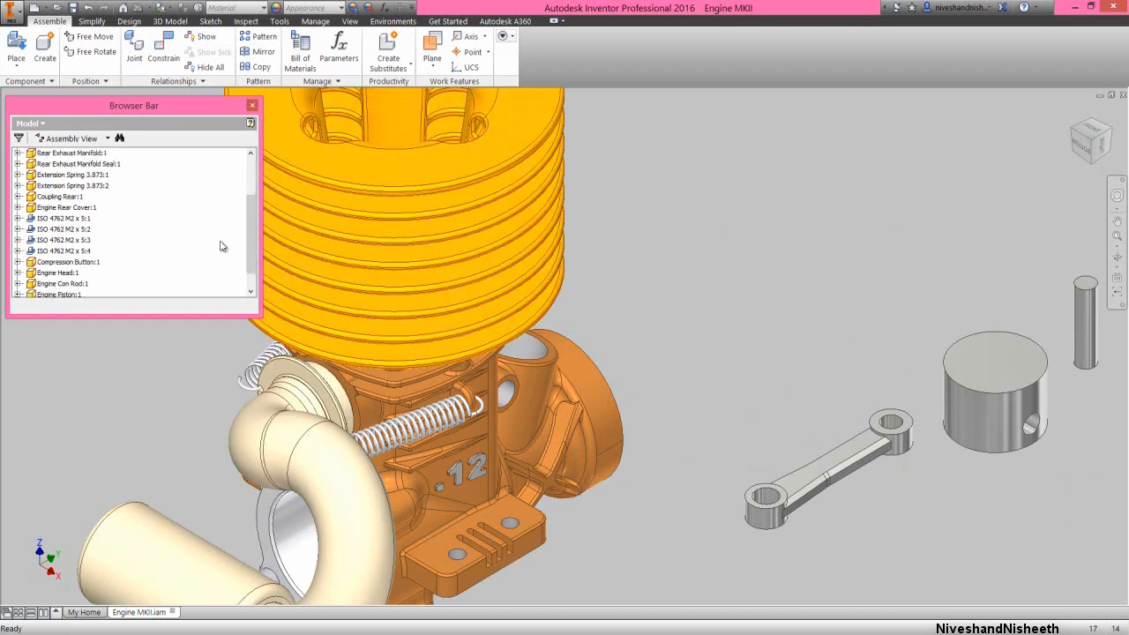
left_click(78, 284)
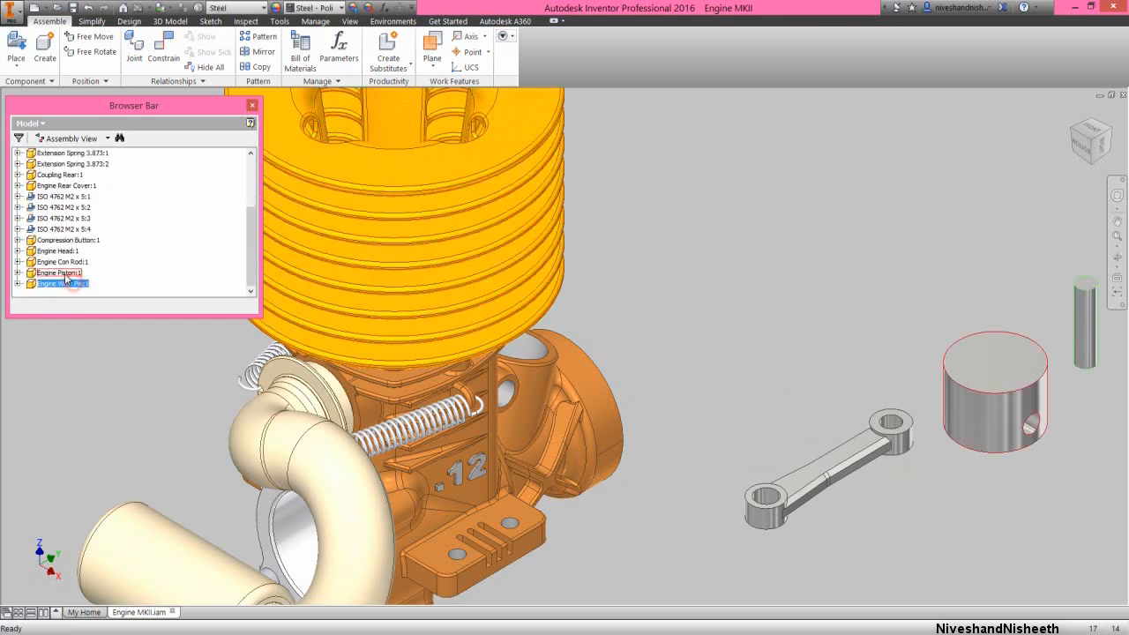
left_click(61, 273, "ctrl")
left_click(66, 265, "ctrl")
scroll(164, 250, "up", 4)
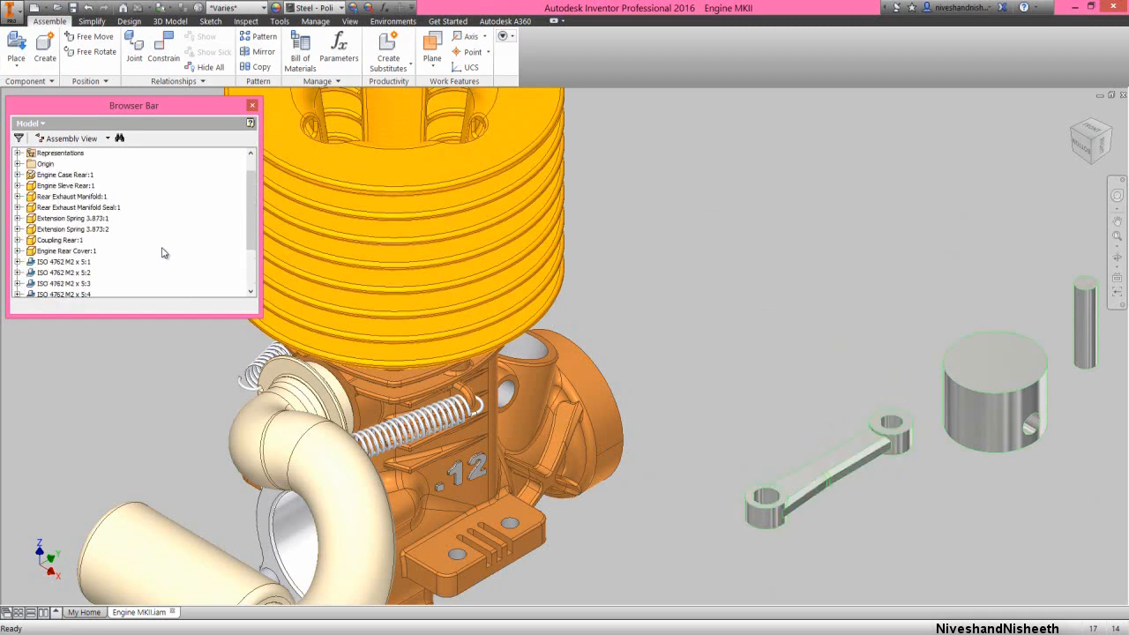
left_click(80, 208, "ctrl")
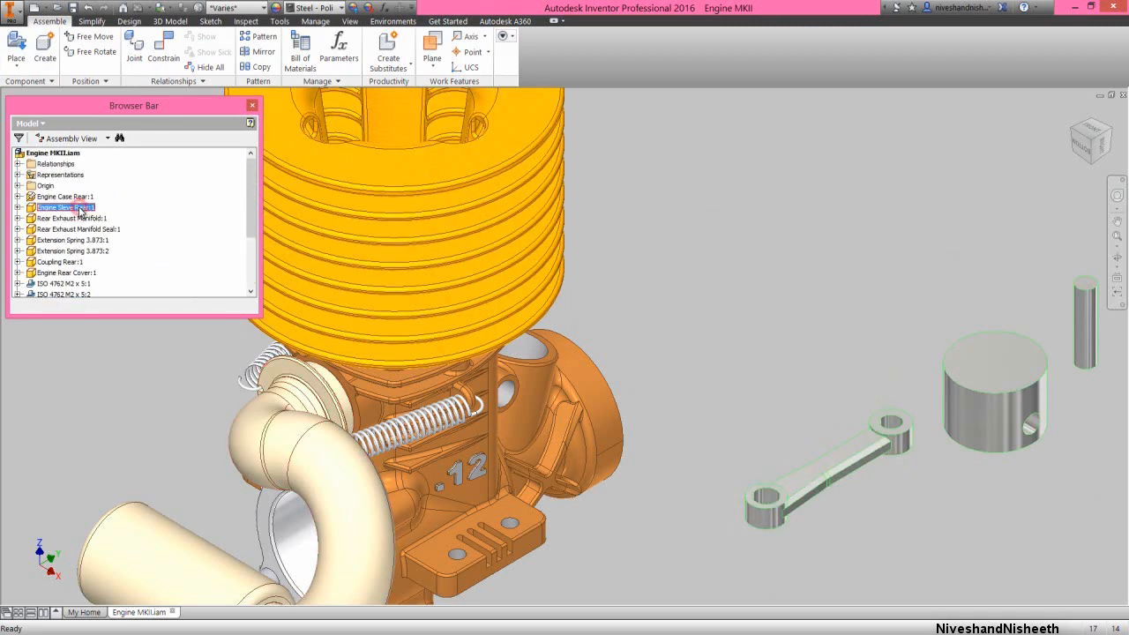
right_click(81, 211)
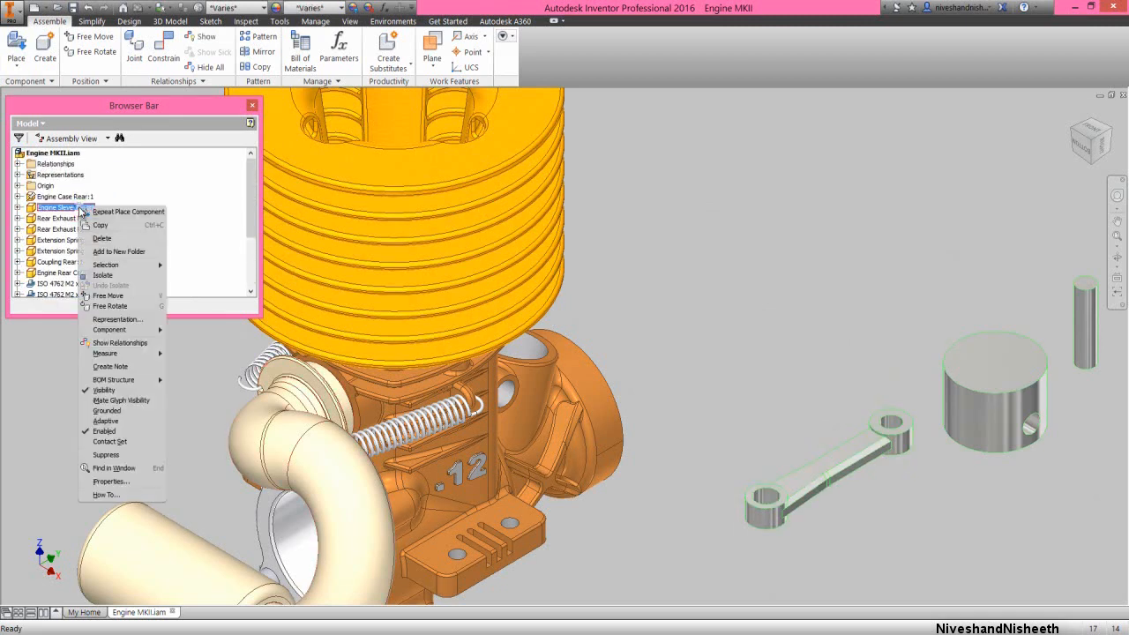
left_click(104, 275)
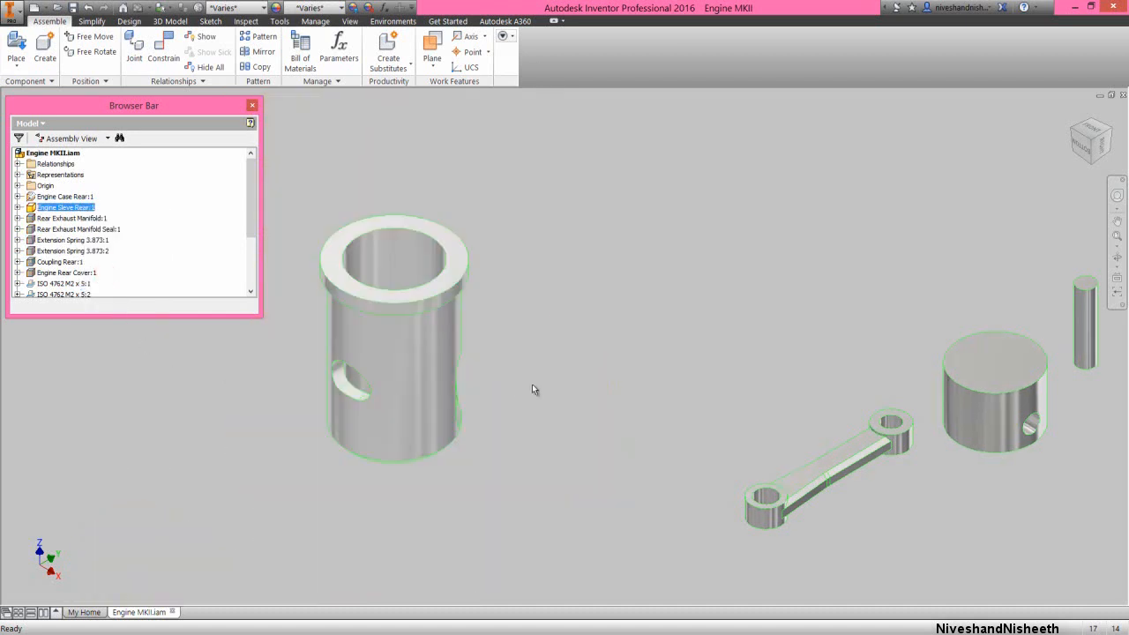
left_click(566, 385)
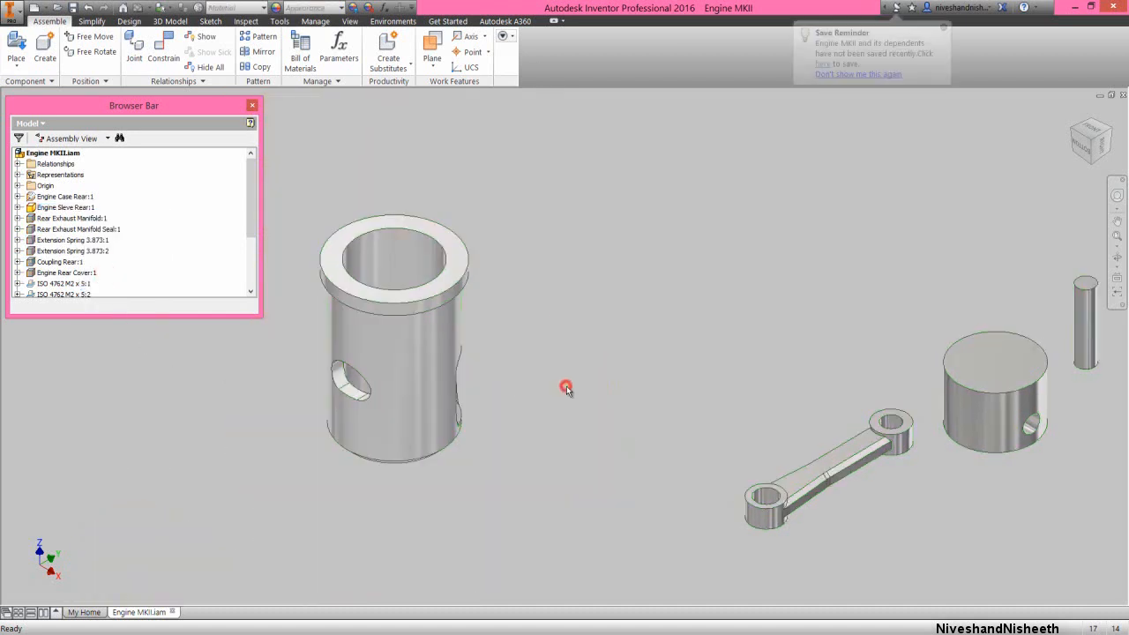
Turn off the Enabled state of the rear engine sleeve so it displays as a transparent reference part
right_click(418, 345)
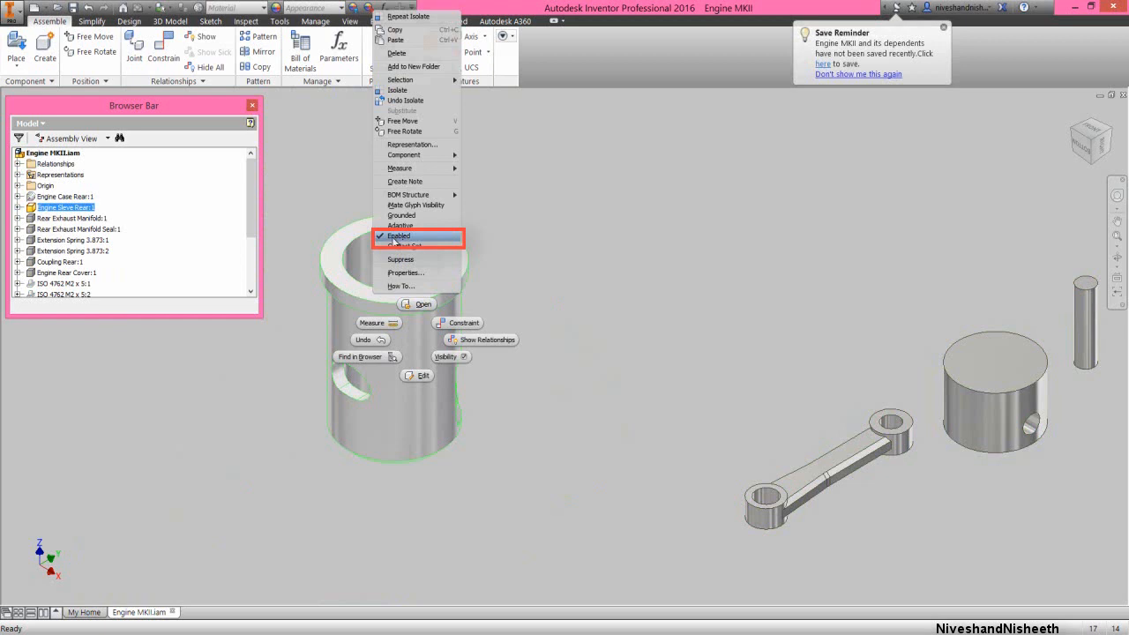
left_click(396, 236)
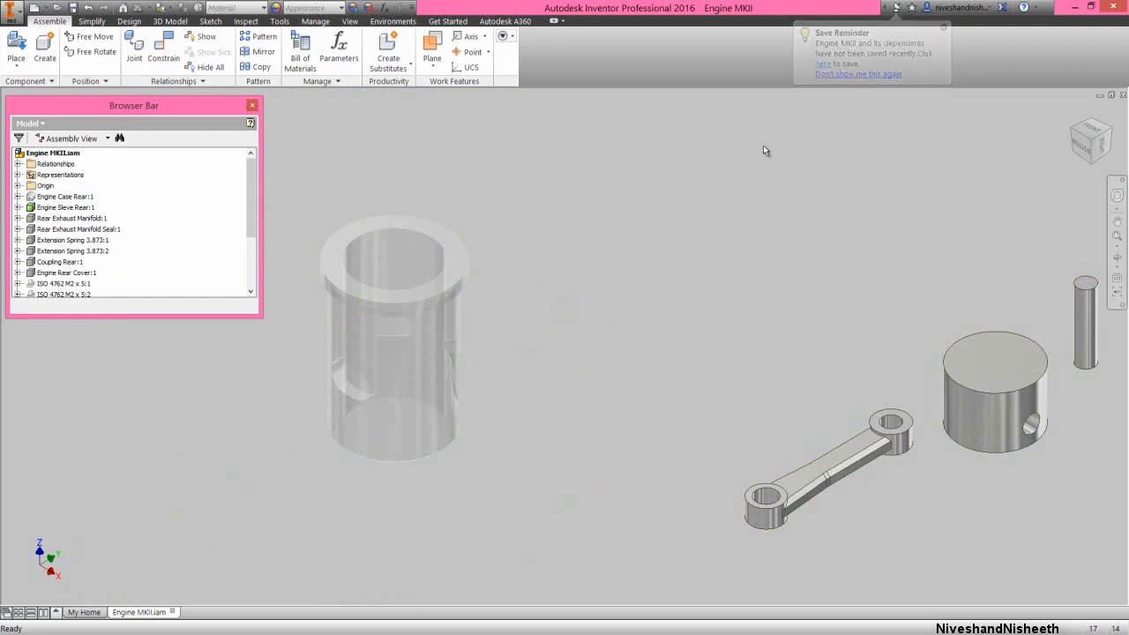
left_click(616, 278)
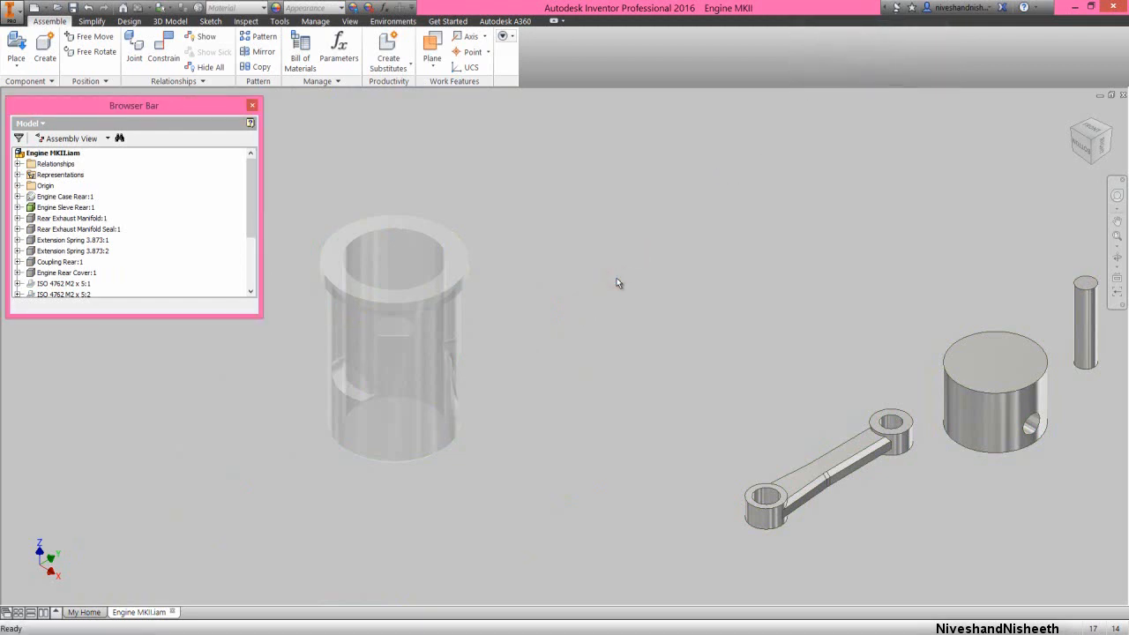
Mate the piston's centre axis to the Z axis of the rear engine sleeve with 0 mm offset
right_click(617, 278)
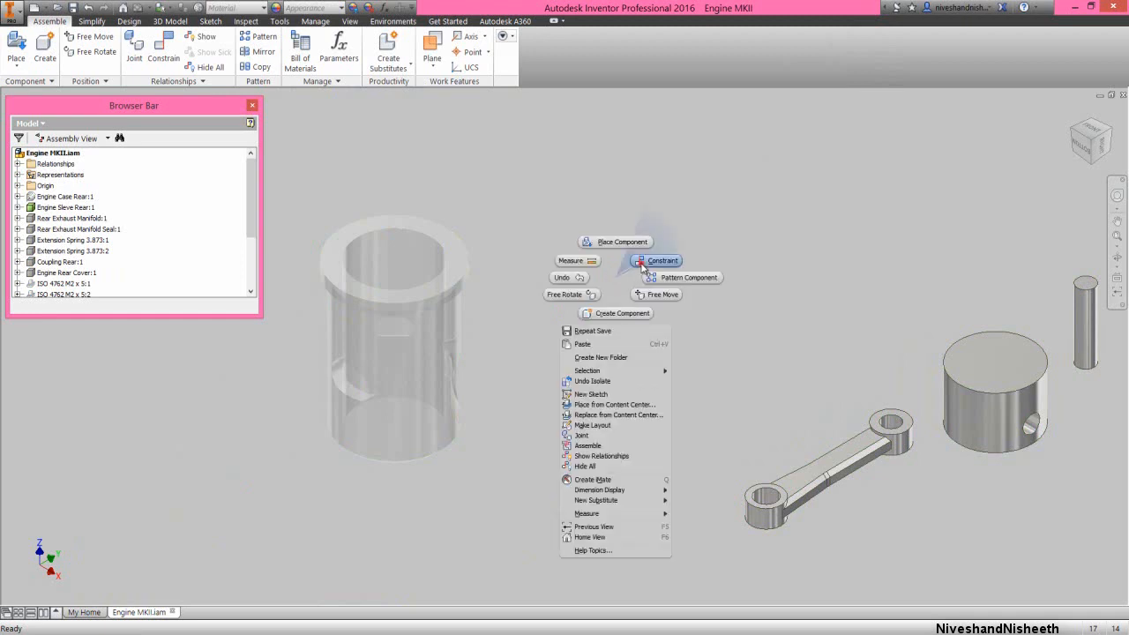
left_click(641, 263)
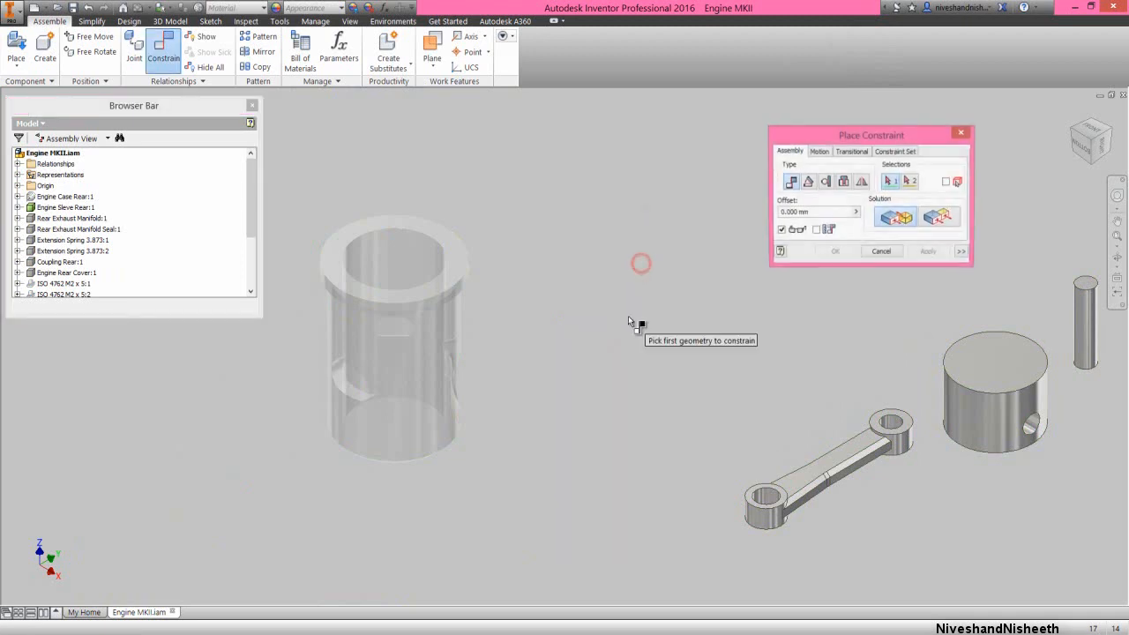
left_click(964, 413)
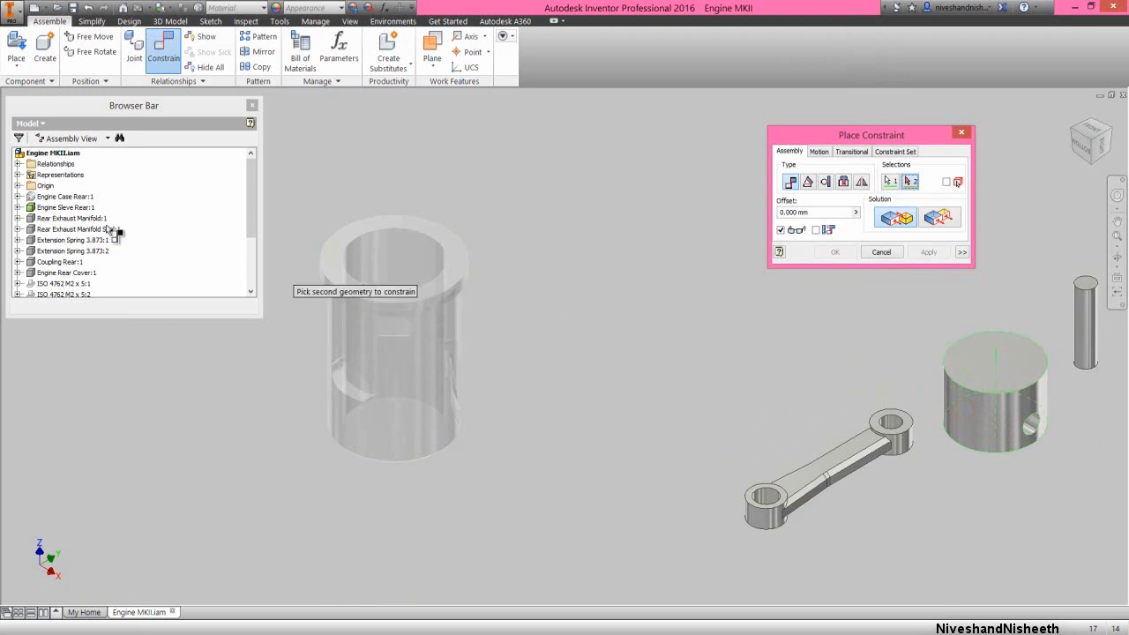
left_click(17, 207)
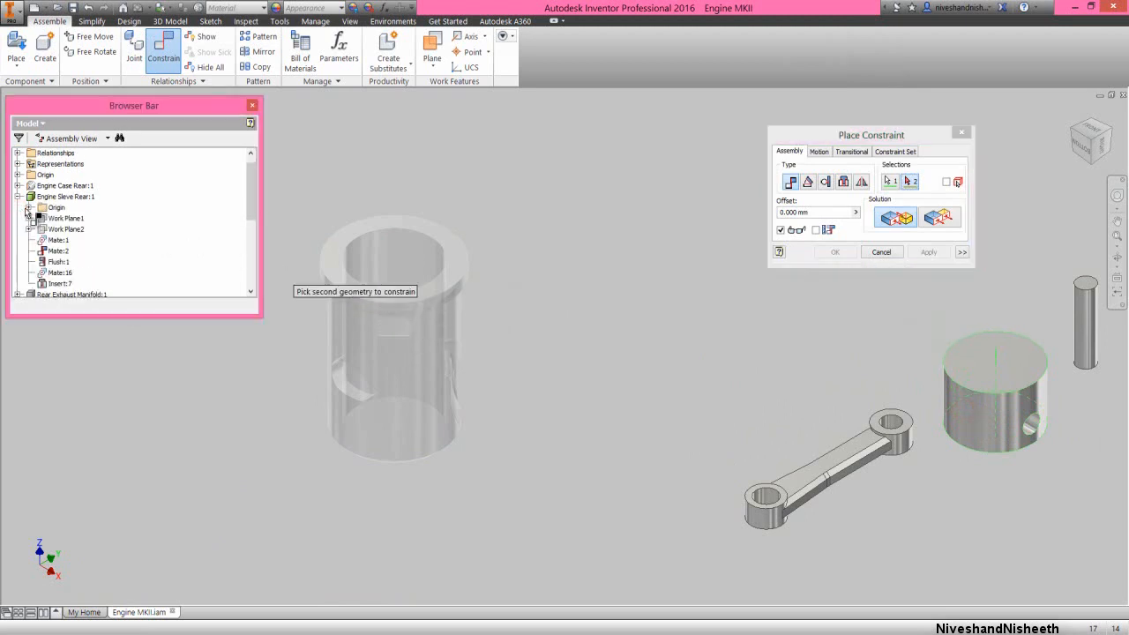
left_click(30, 208)
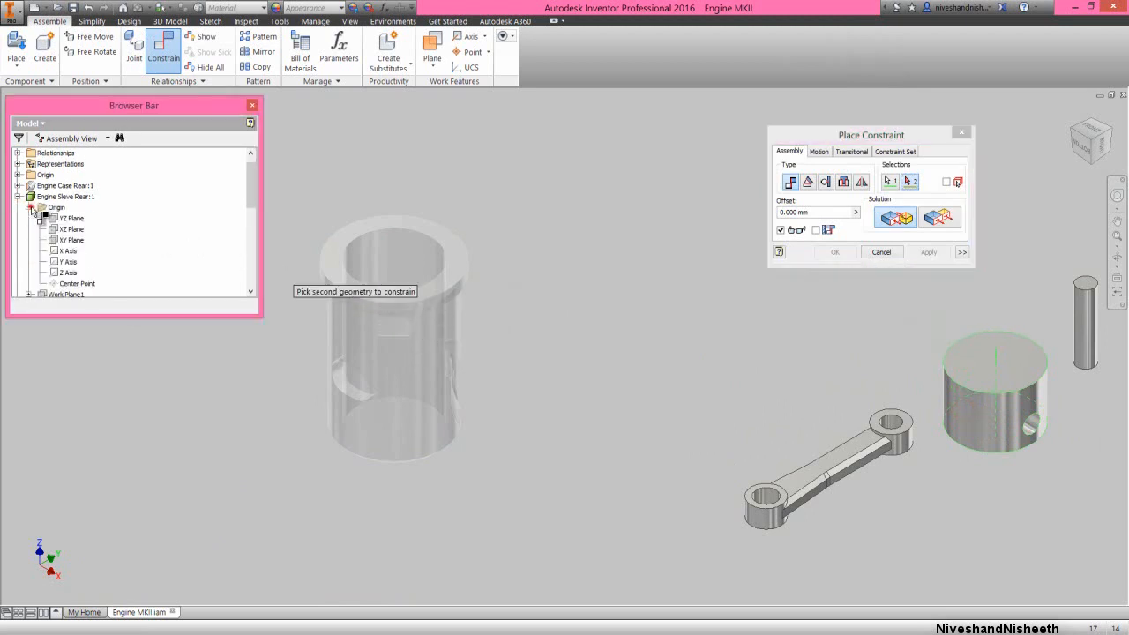
left_click(69, 274)
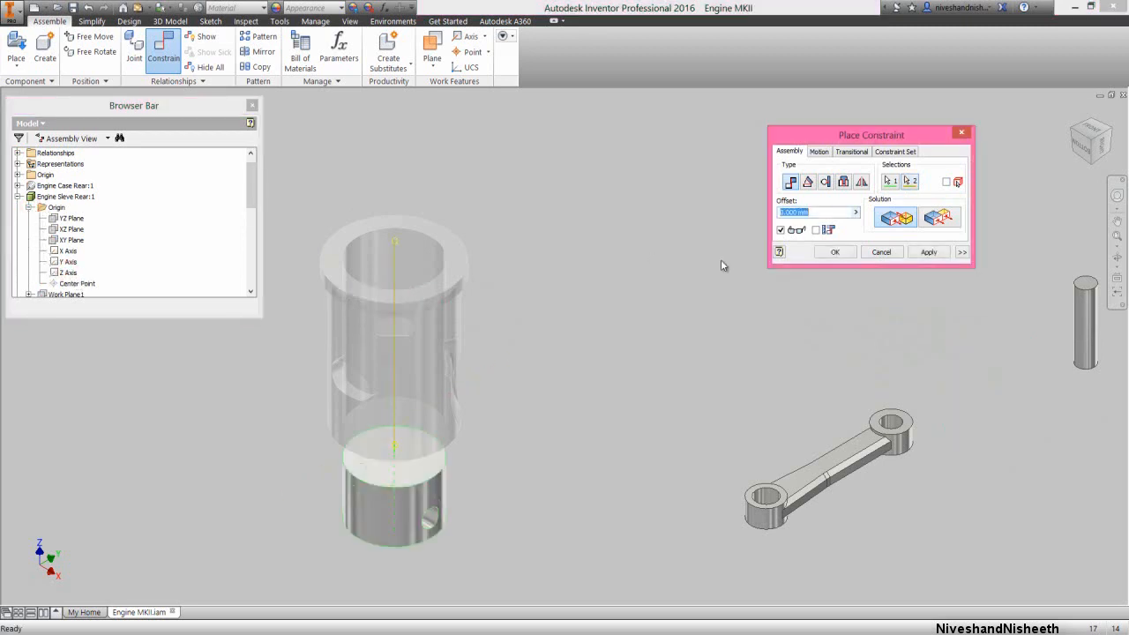
left_click(928, 253)
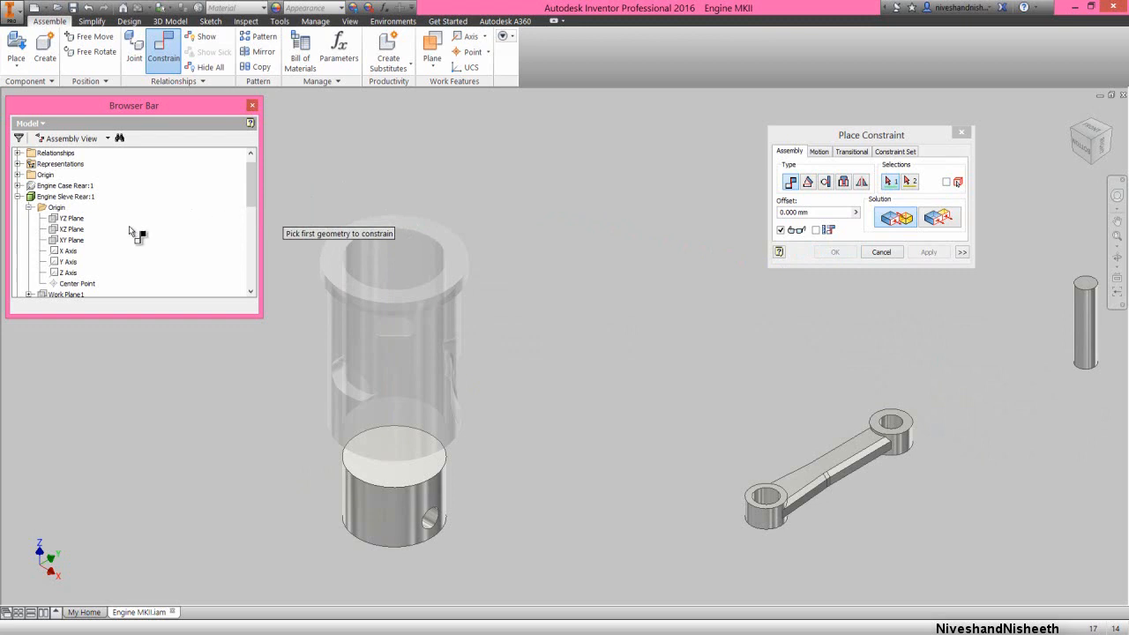
Mate the sleeve's YZ origin plane to the piston's XZ origin plane with 0 mm offset
left_click(74, 220)
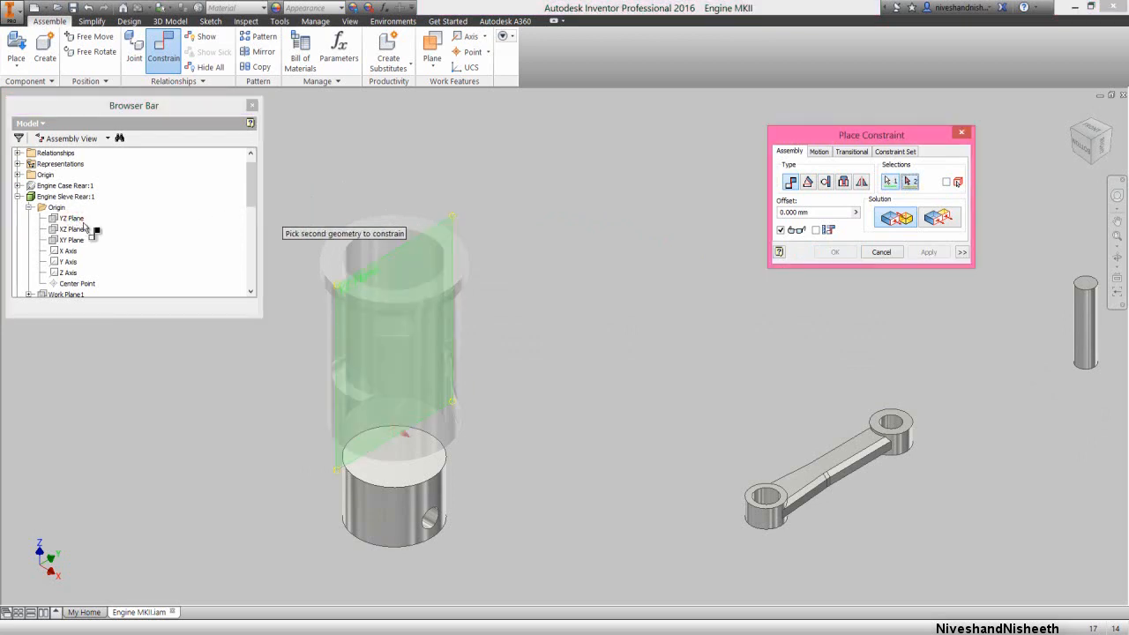
left_click_drag(251, 201, 253, 290)
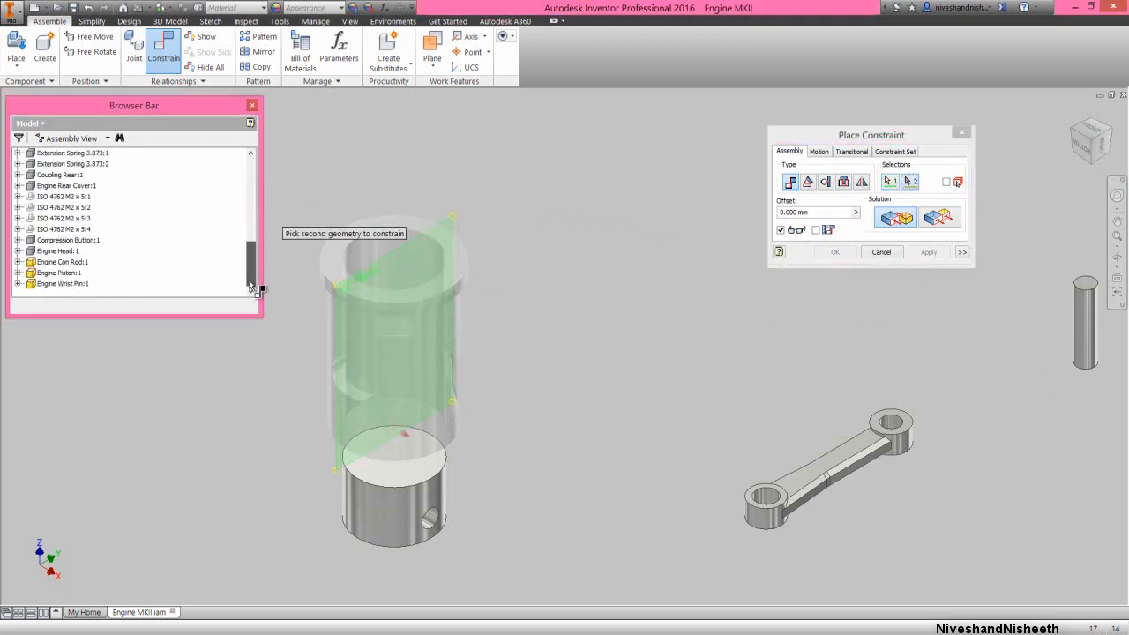
left_click(18, 273)
left_click(29, 272)
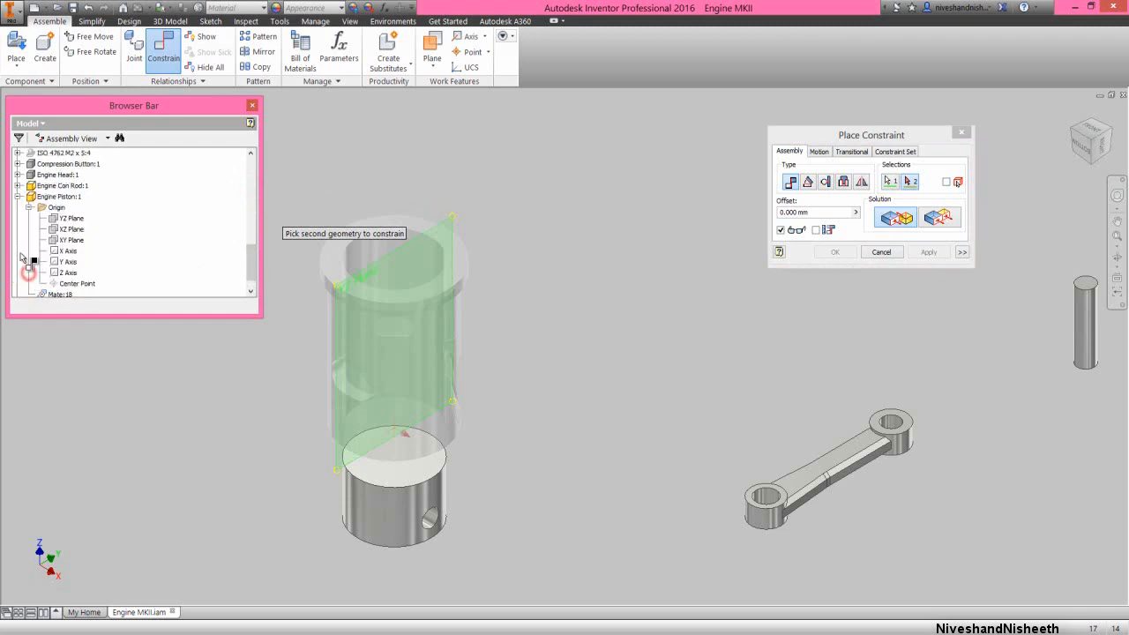
left_click(72, 231)
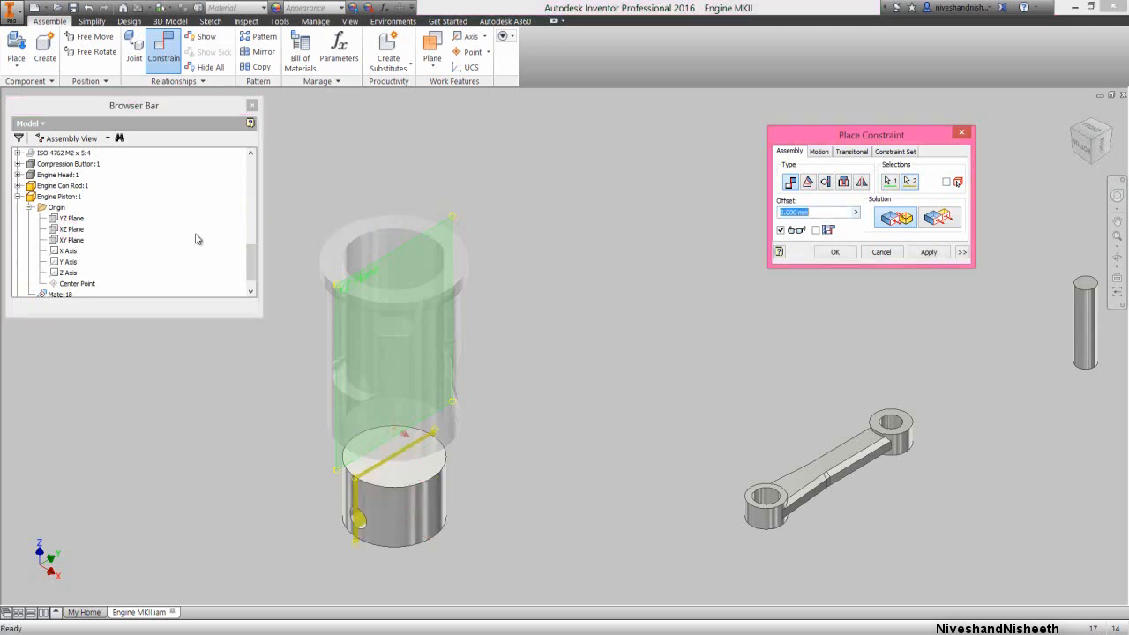
left_click(834, 253)
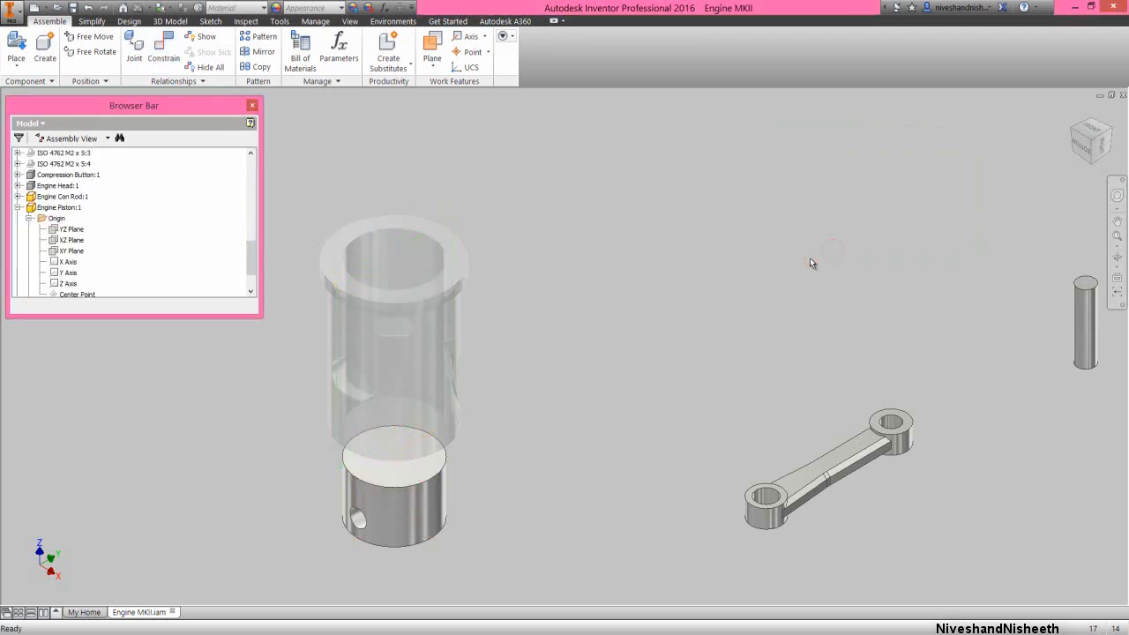
Slide the piston up into the upper part of the sleeve and collapse all nodes of the model tree
left_click_drag(430, 517, 426, 351)
left_click(589, 328)
right_click(207, 248)
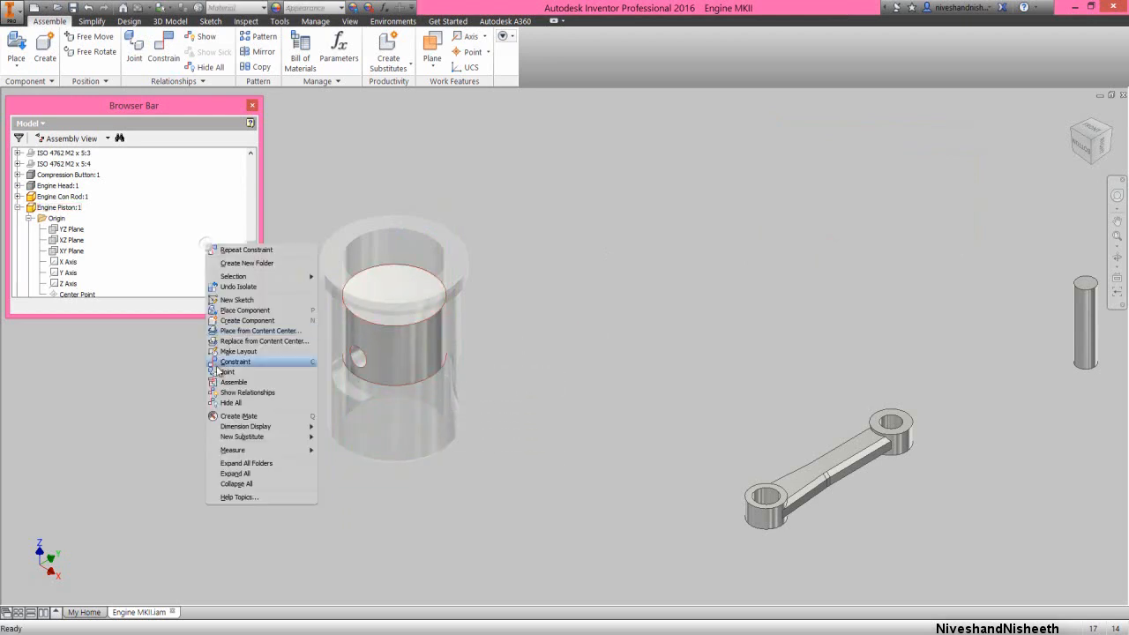
left_click(249, 484)
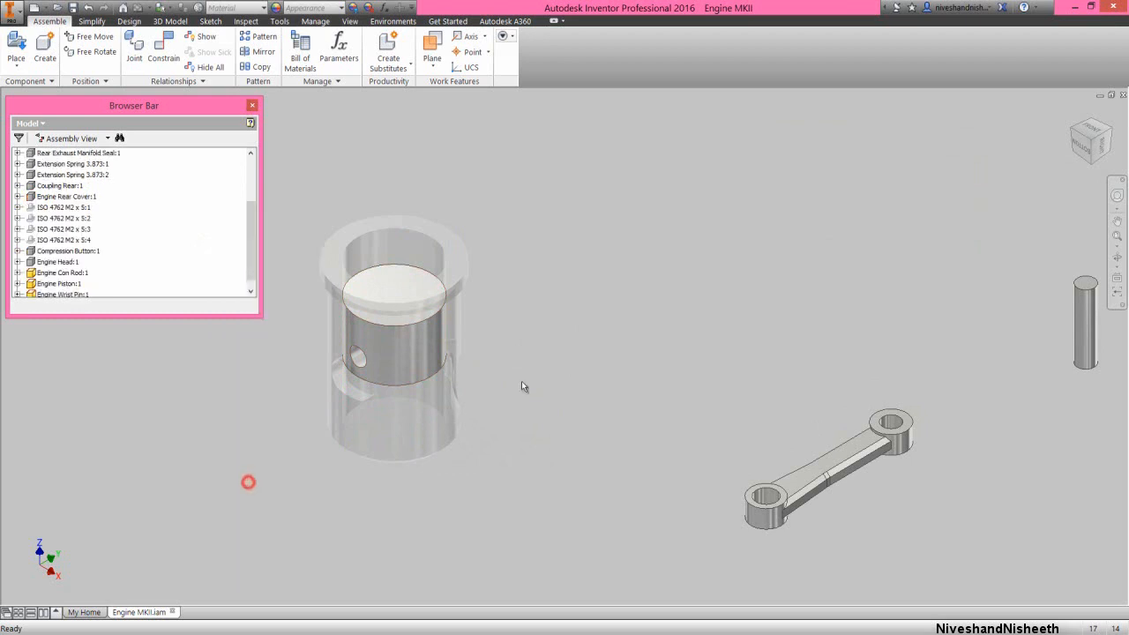
Mate the wrist pin's centre axis to the axis of the piston's cross hole with 0 mm offset
left_click(602, 326)
right_click(604, 328)
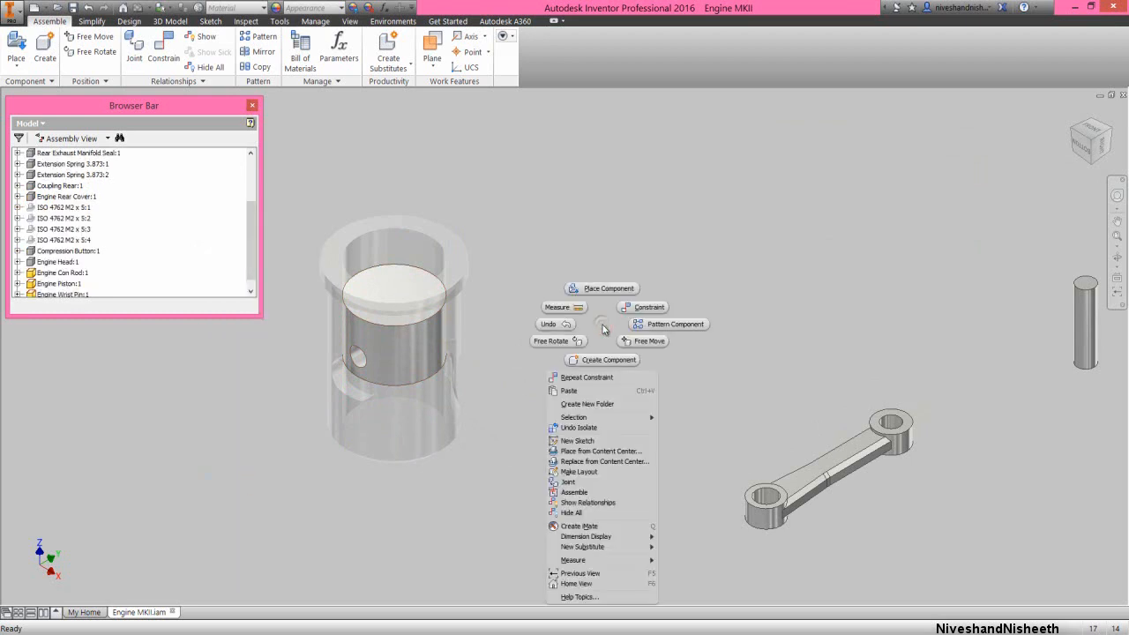
left_click(610, 378)
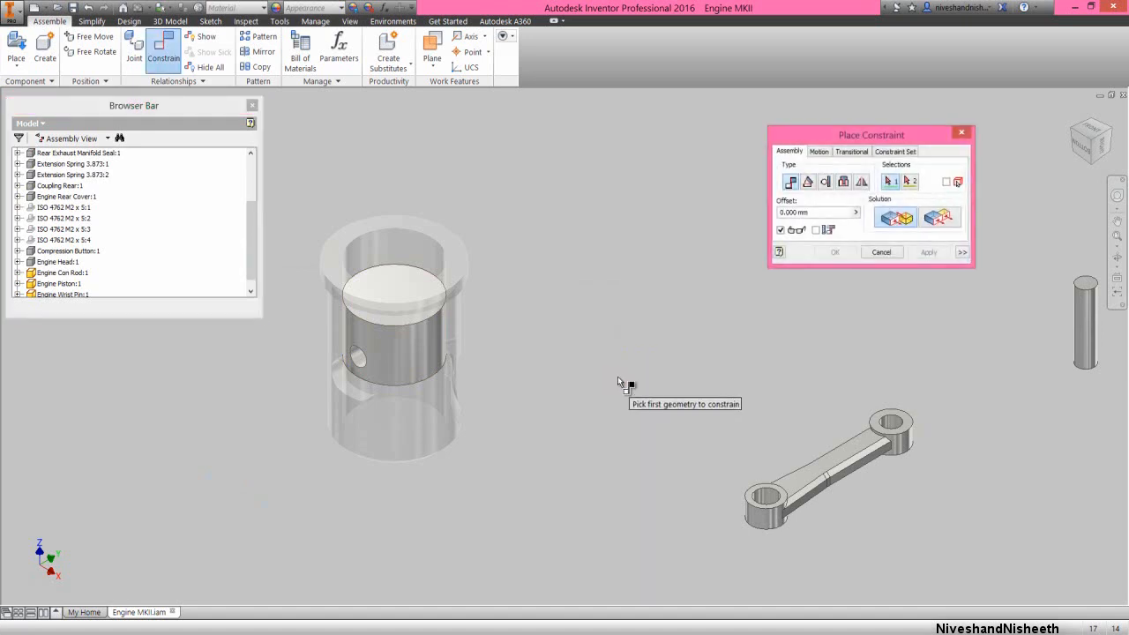
left_click(1084, 310)
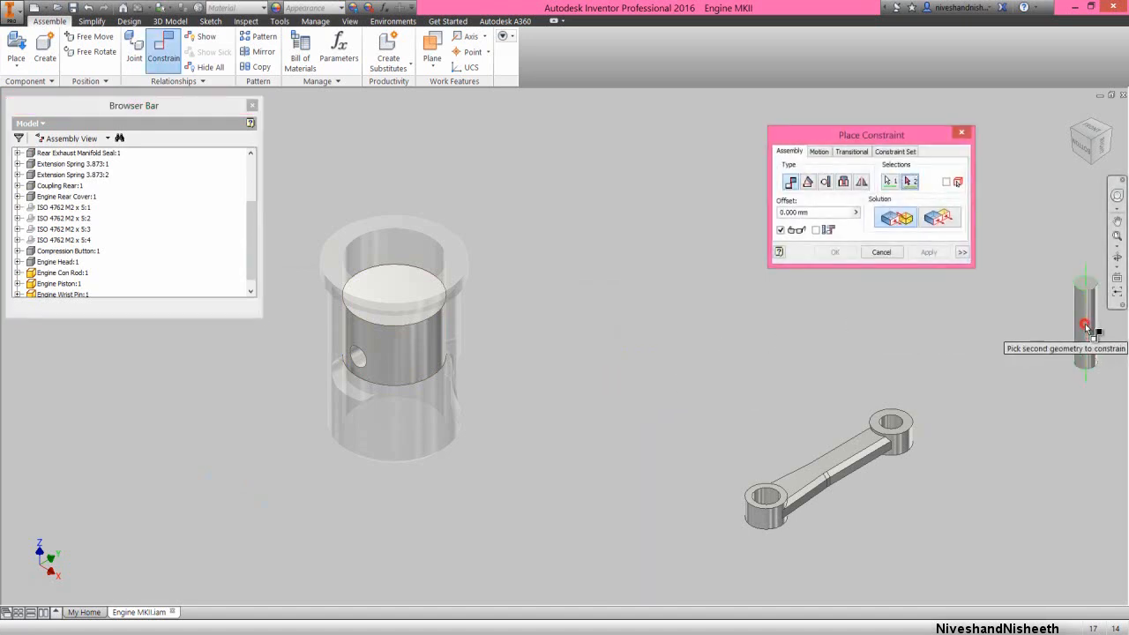
left_click(358, 360)
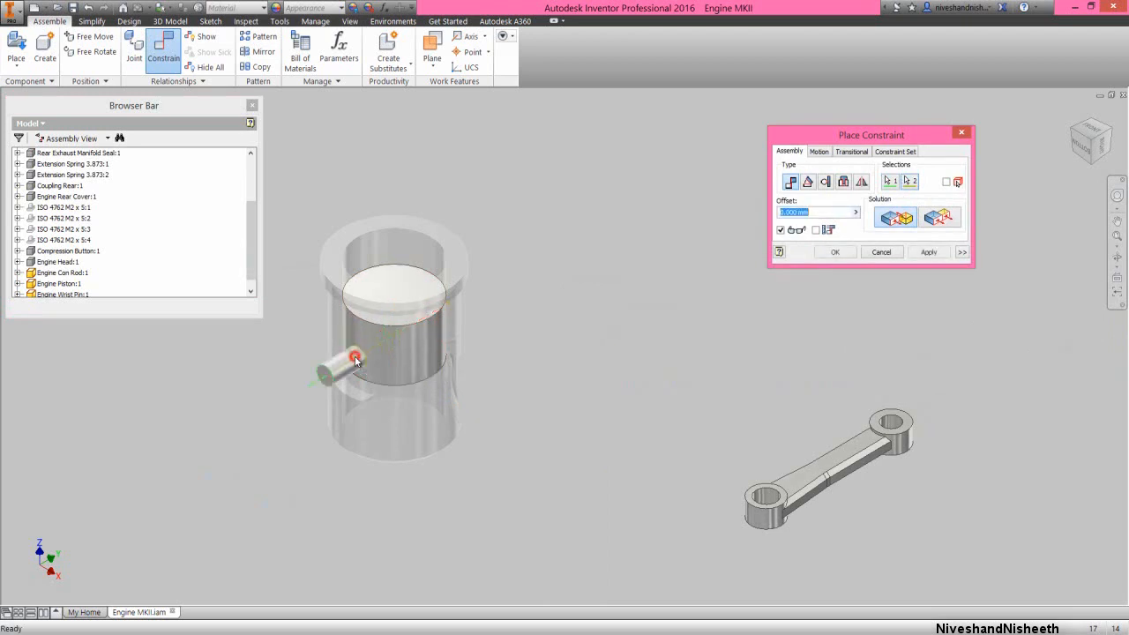
left_click(928, 252)
Expand the wrist pin's origin planes and axes in the model tree for picking constraint geometry
scroll(181, 277, "down", 1)
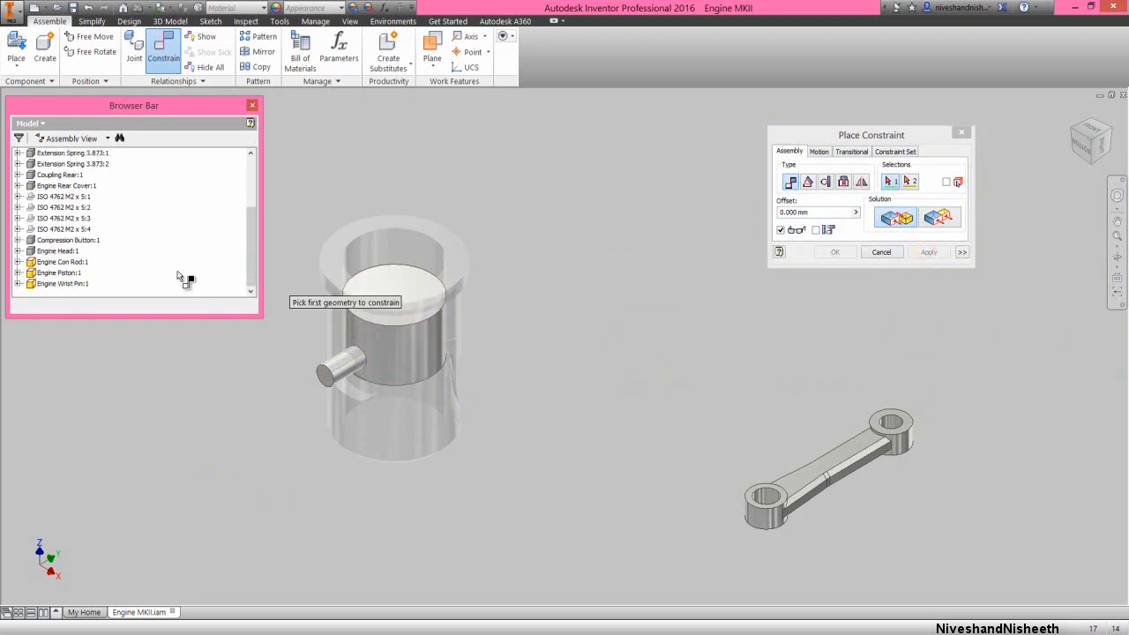
left_click(17, 283)
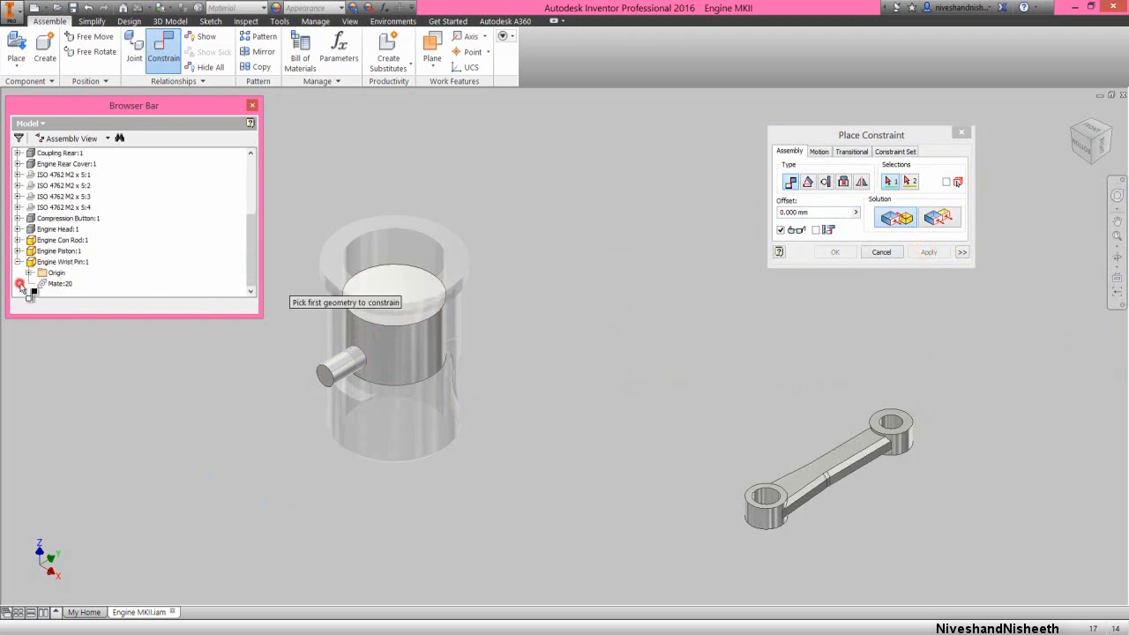
left_click(29, 272)
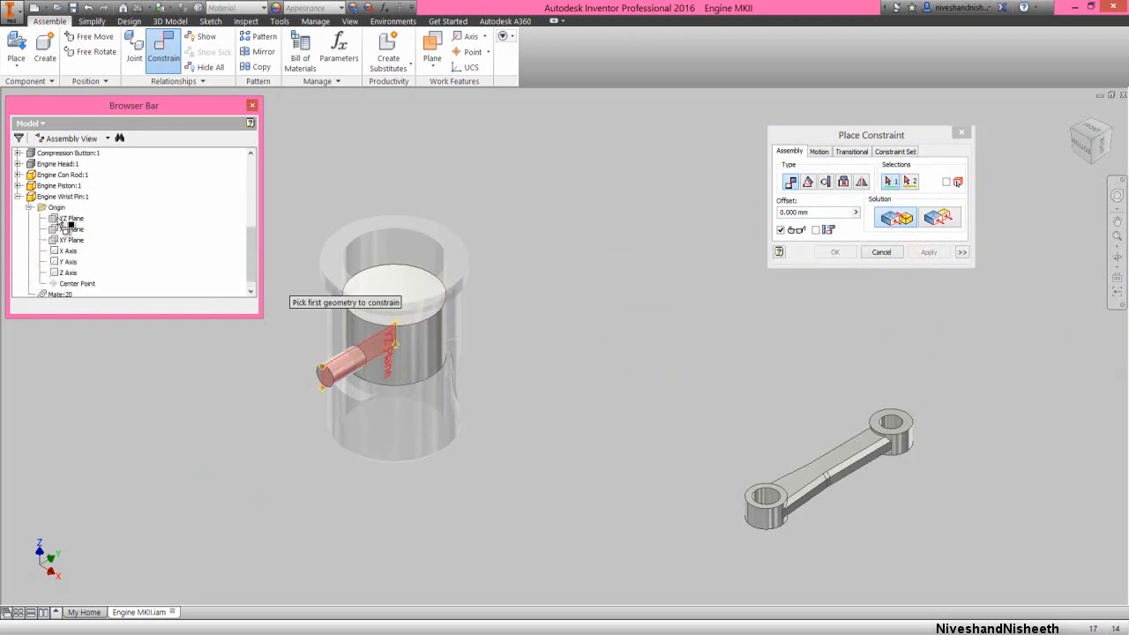
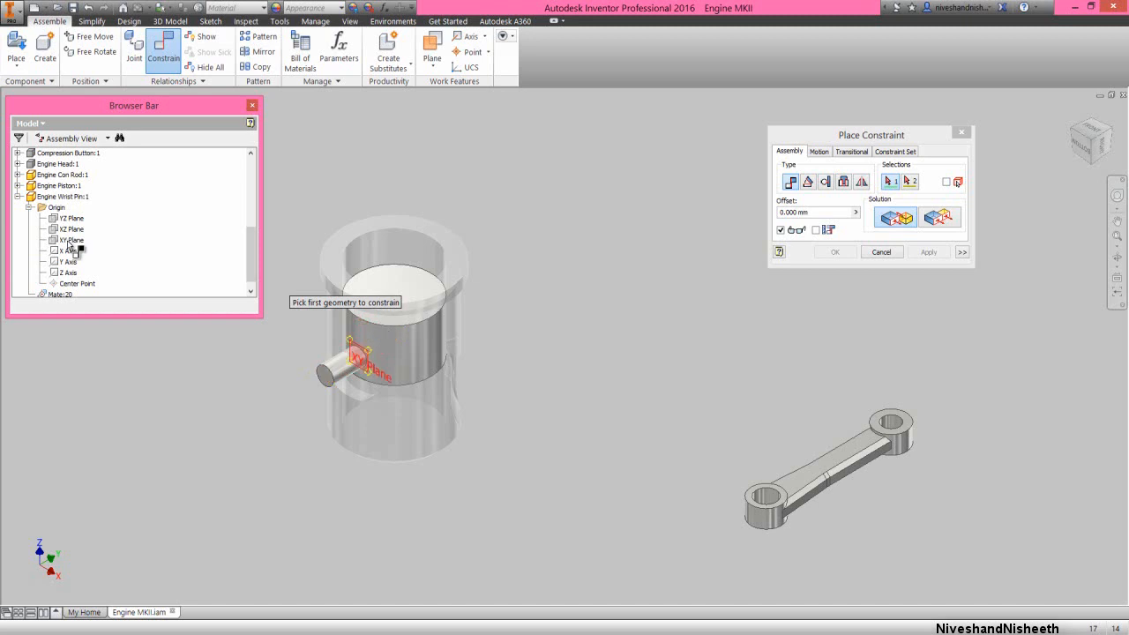
Mate the wrist pin's XY origin plane to the piston's YZ origin plane with 0 mm offset and collapse the model tree
left_click(73, 241)
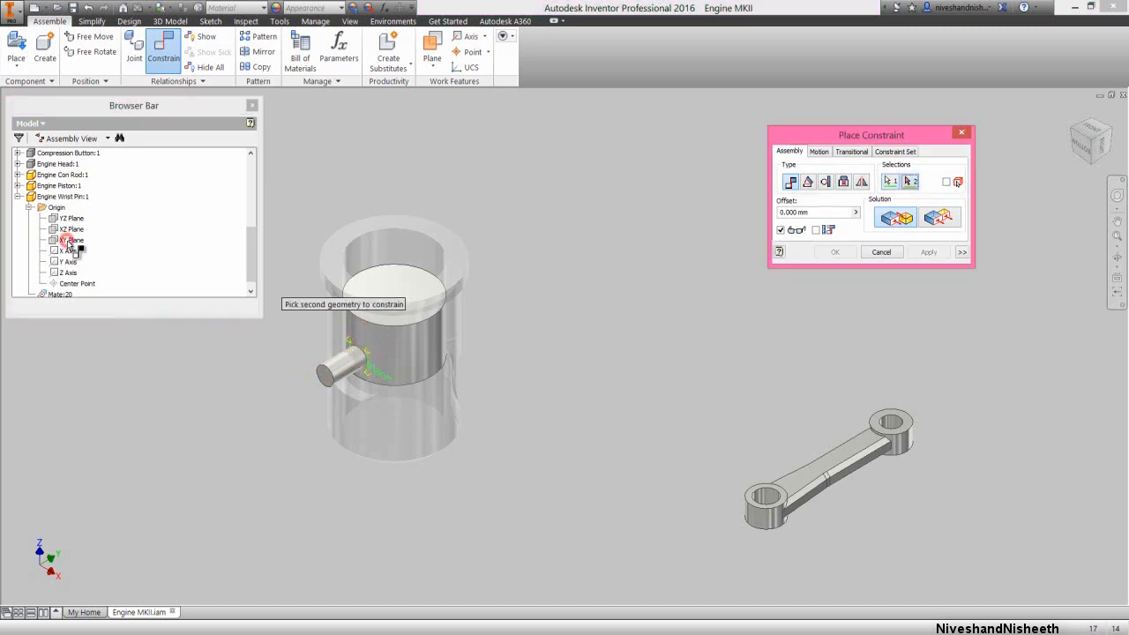
left_click(17, 186)
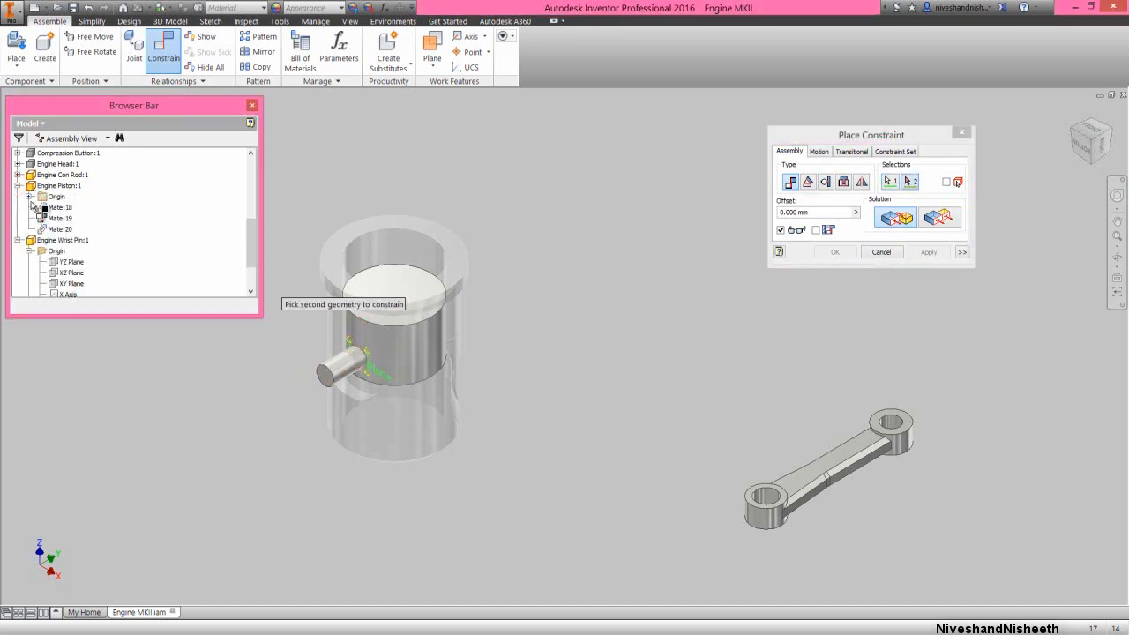
left_click(29, 195)
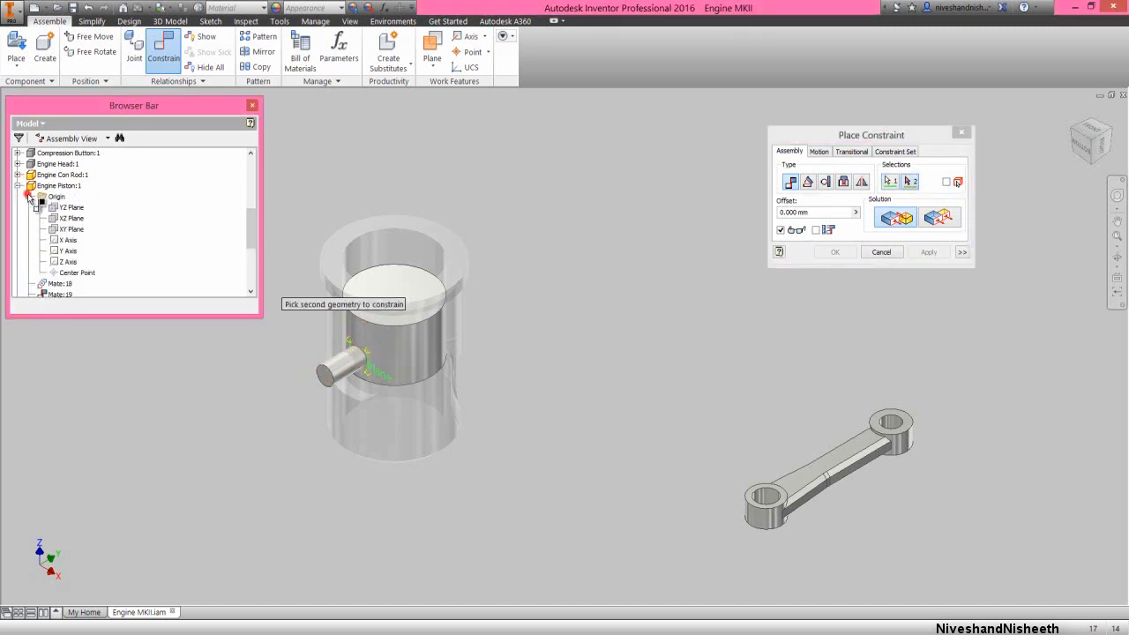
left_click(73, 216)
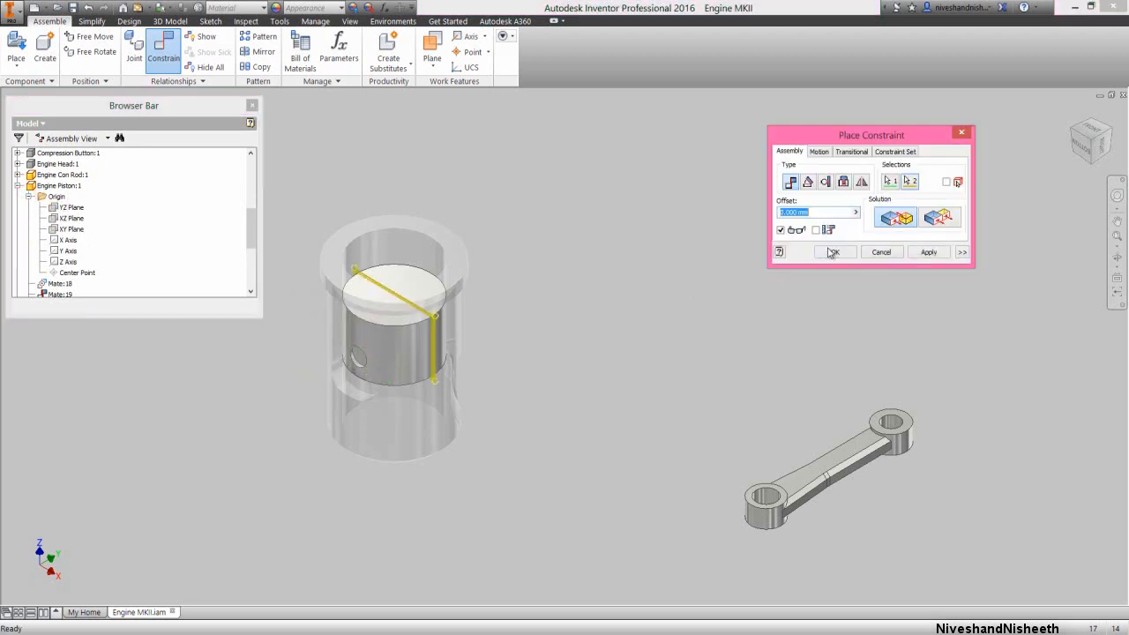
left_click(832, 252)
right_click(184, 234)
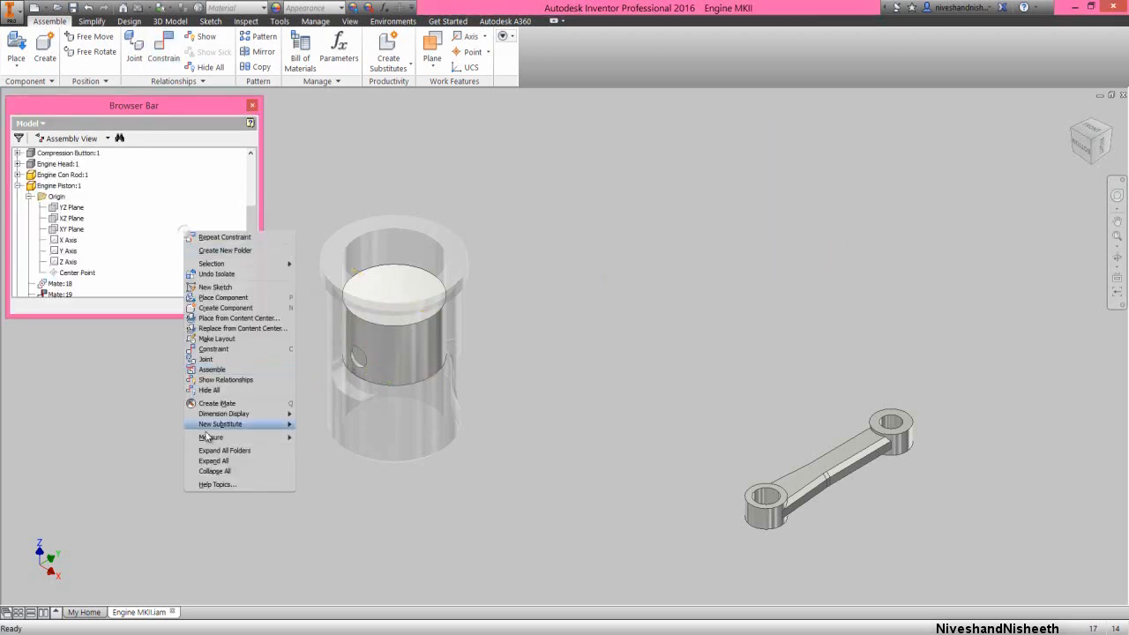
left_click(215, 471)
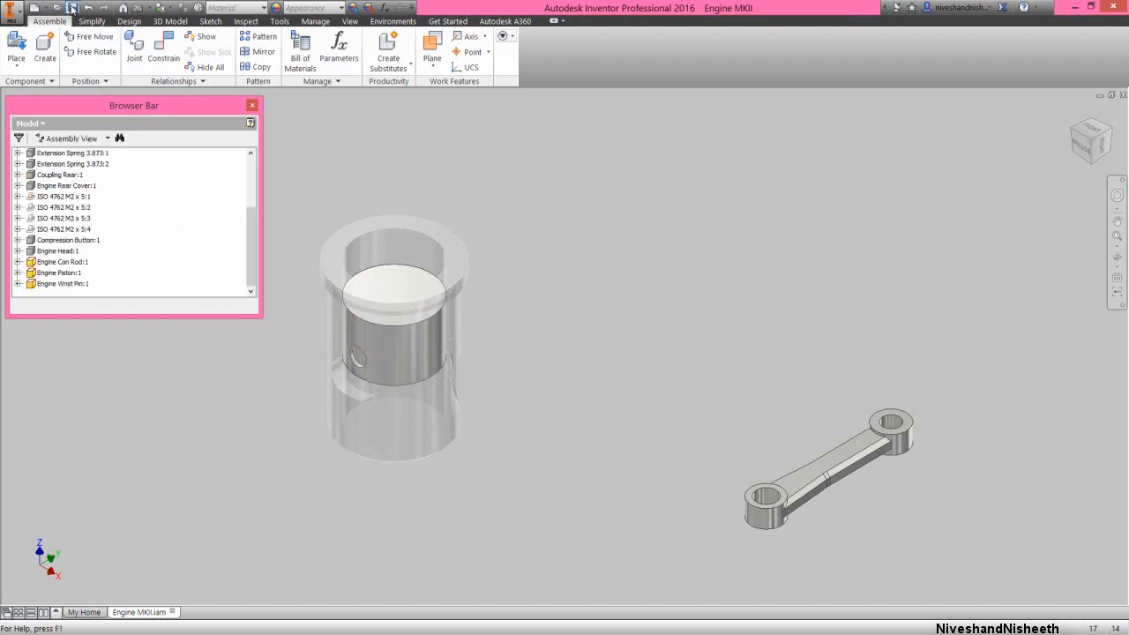
Mate the axis of the connecting rod's end hole to the axis of the piston's cross hole with 0 mm offset
left_click(565, 365)
right_click(655, 357)
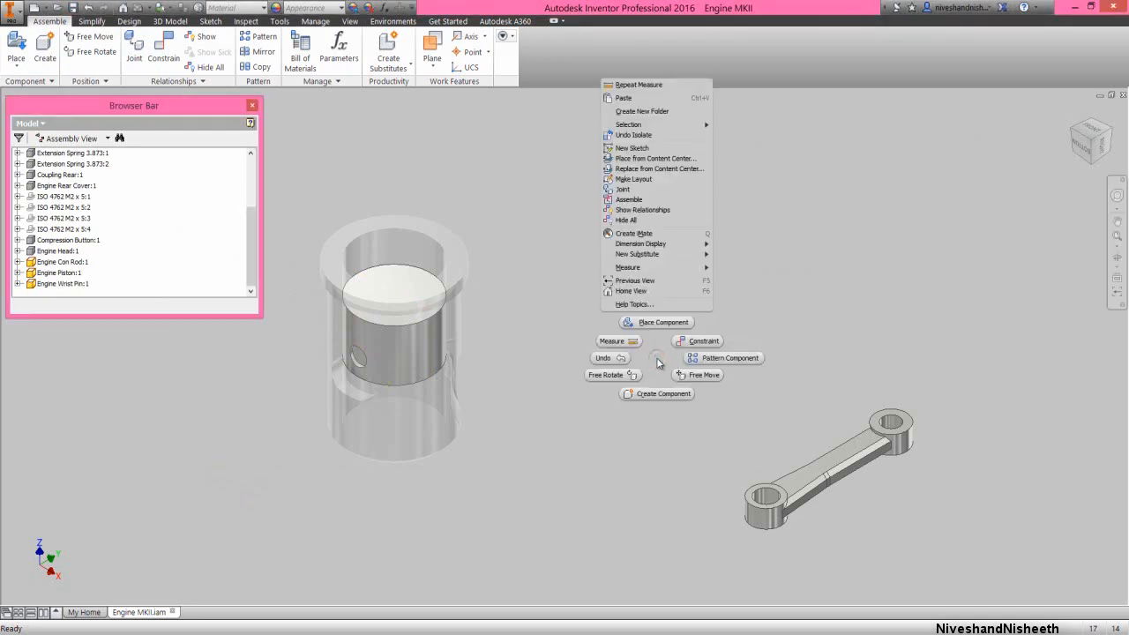
left_click(693, 344)
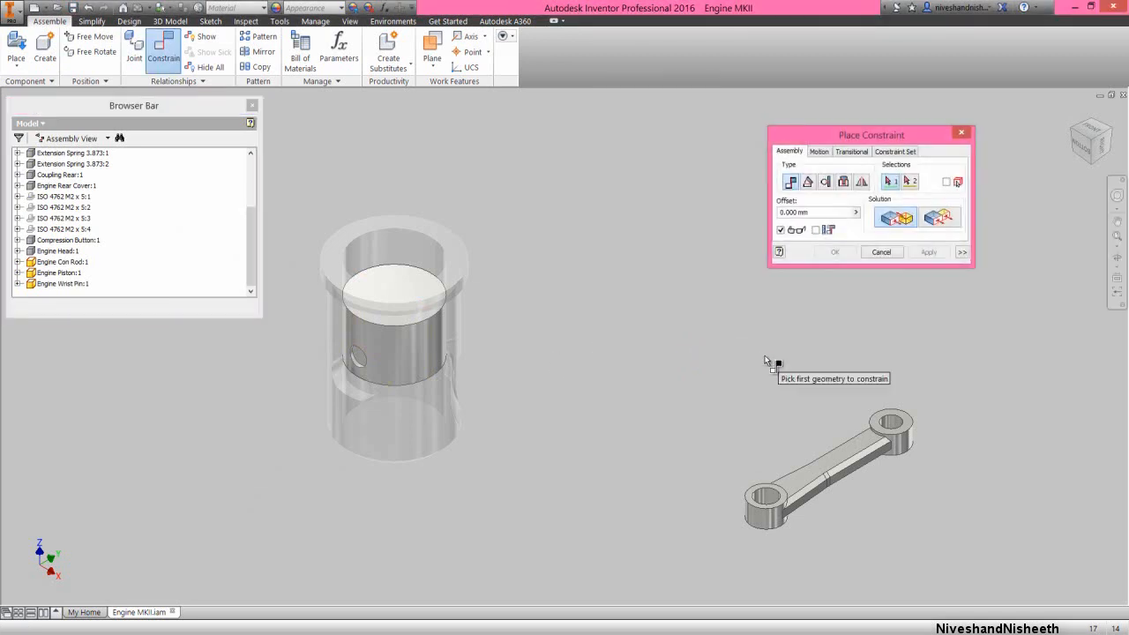
left_click(891, 424)
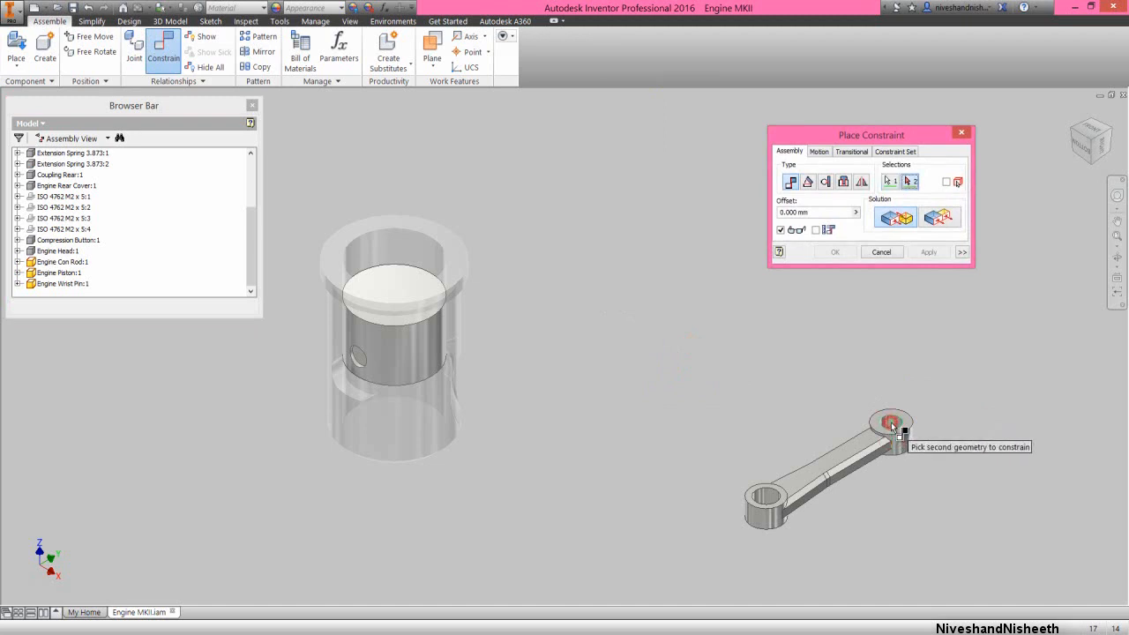
left_click(1113, 255)
left_click_drag(627, 361, 605, 312)
right_click(516, 368)
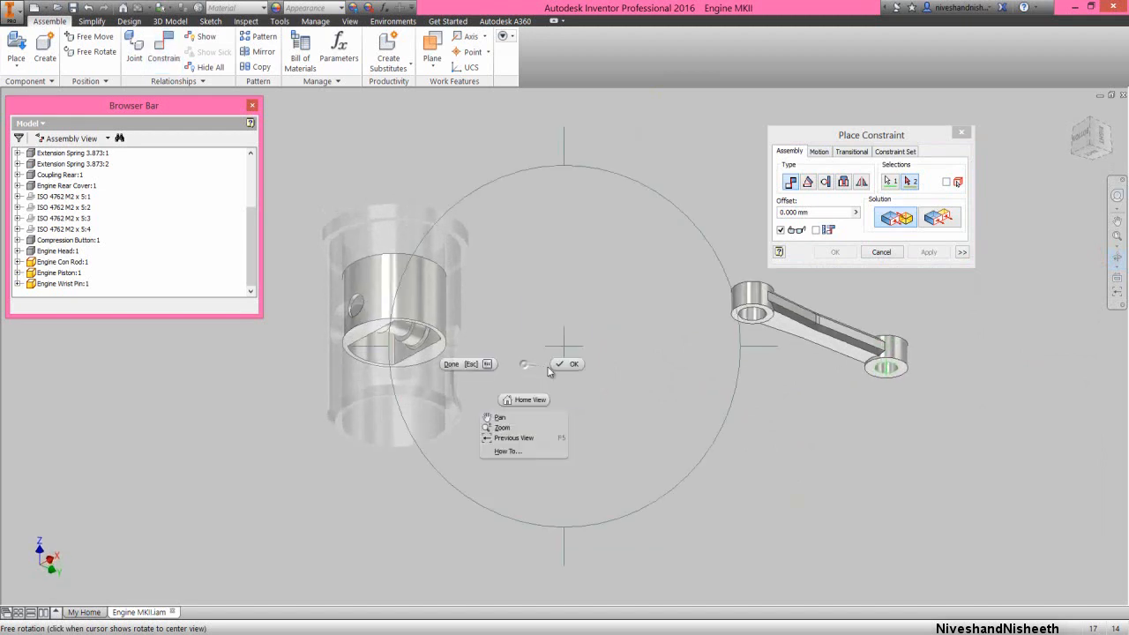
left_click(540, 372)
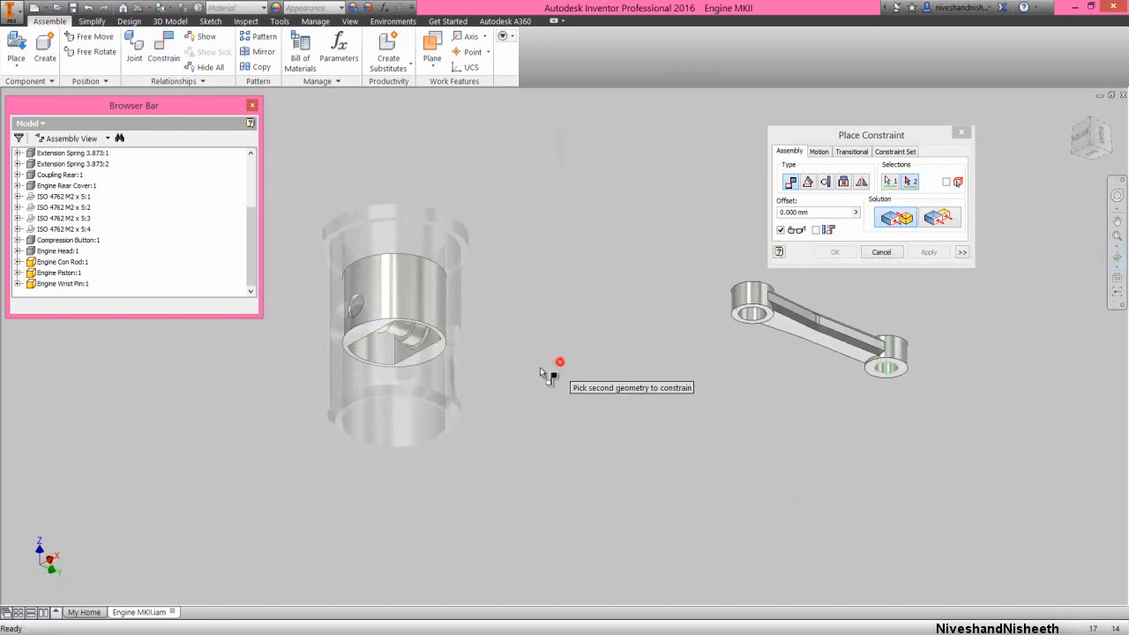
left_click(401, 334)
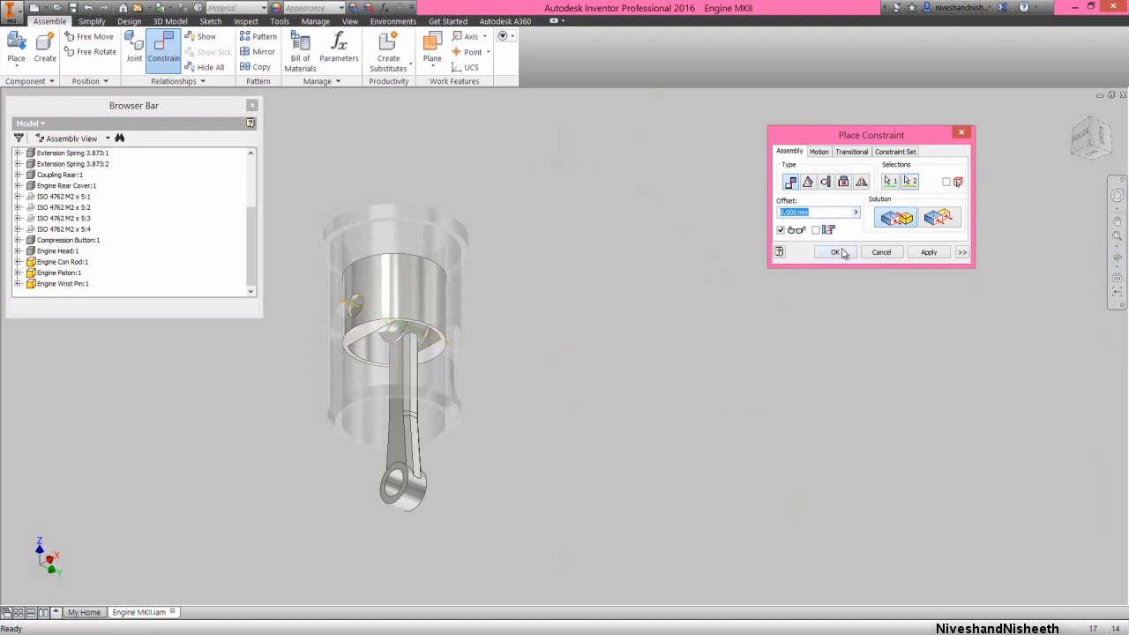
left_click(837, 252)
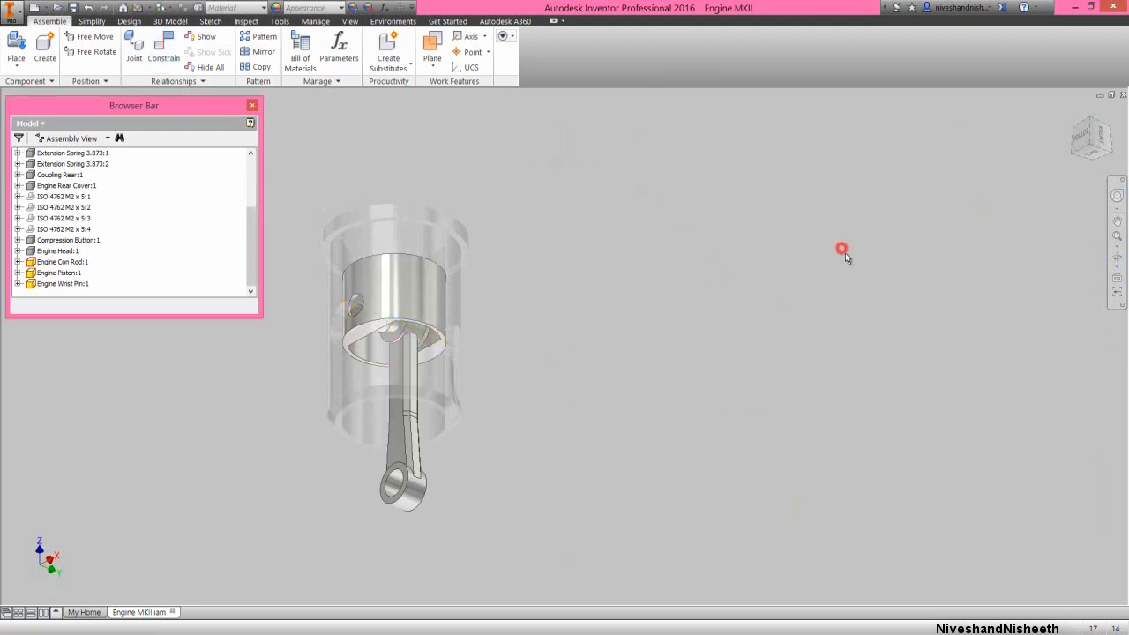
Slide the connecting rod along the wrist pin axis while viewing the piston from the right side
left_click(1100, 138)
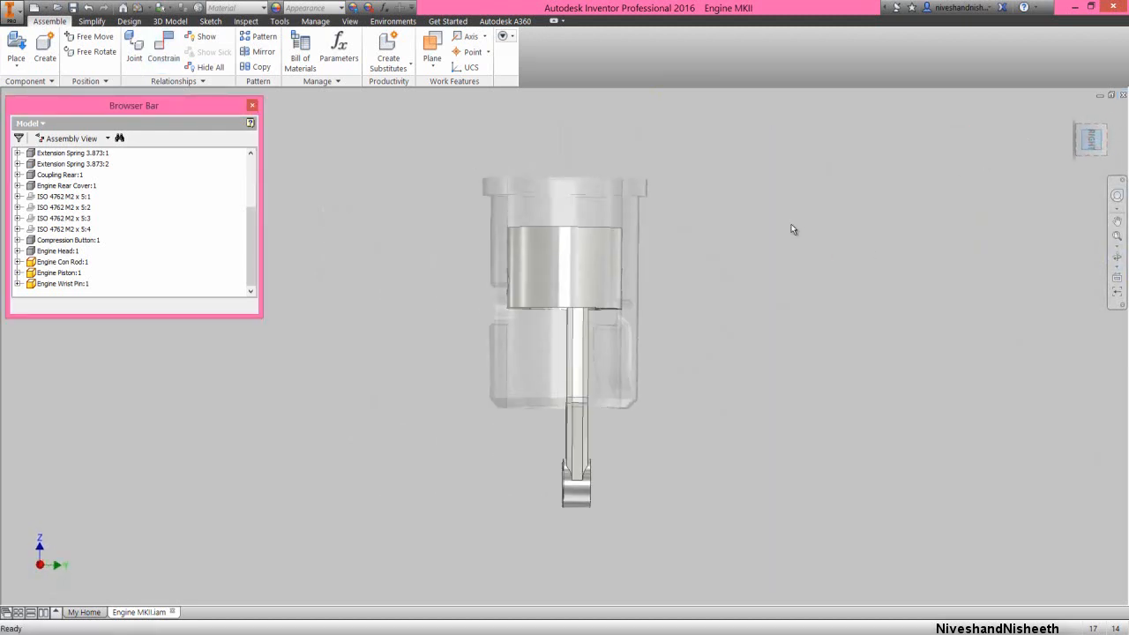
left_click_drag(578, 381, 704, 379)
left_click(703, 379)
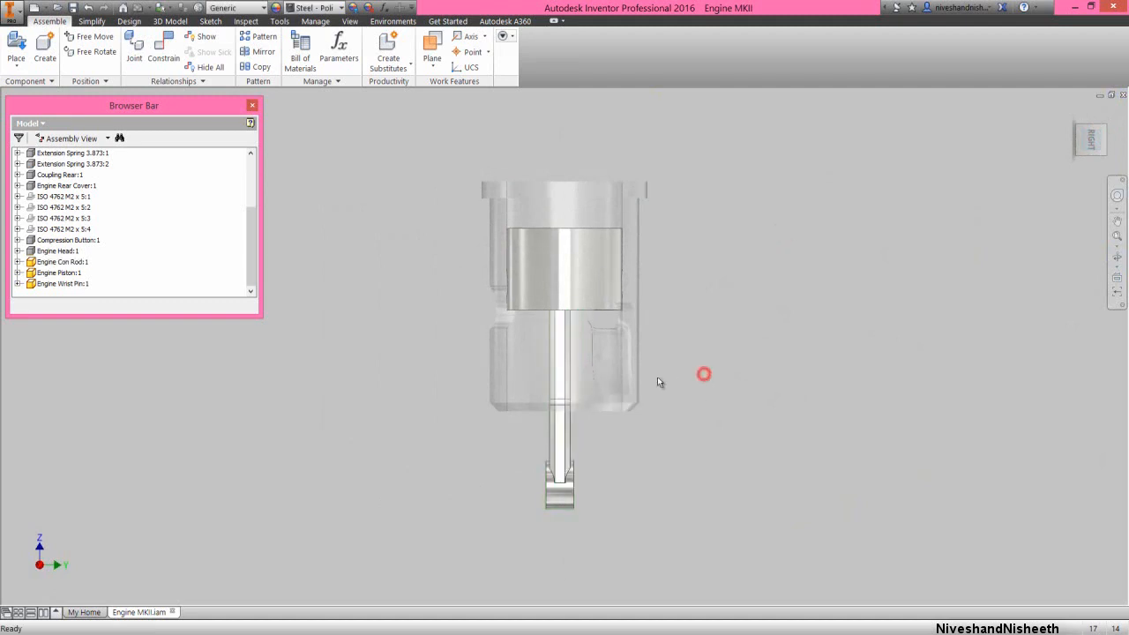
Mate the connecting rod's Work Plane1 to the piston's YZ origin plane with 0 mm offset and collapse the model tree
right_click(344, 231)
left_click(381, 214)
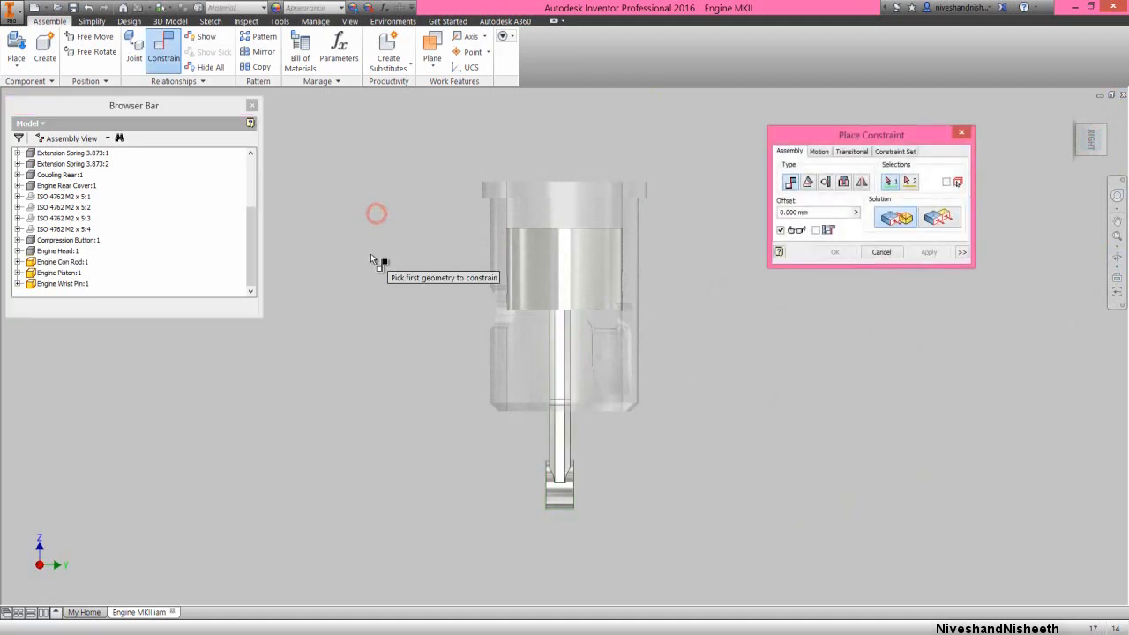
left_click(17, 262)
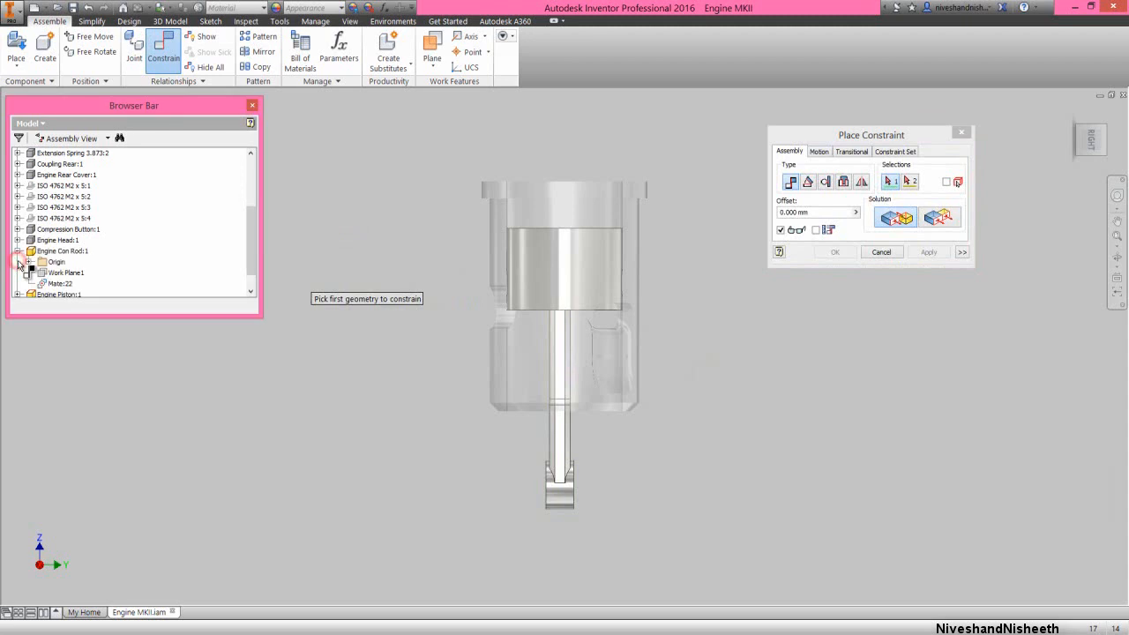
left_click(59, 276)
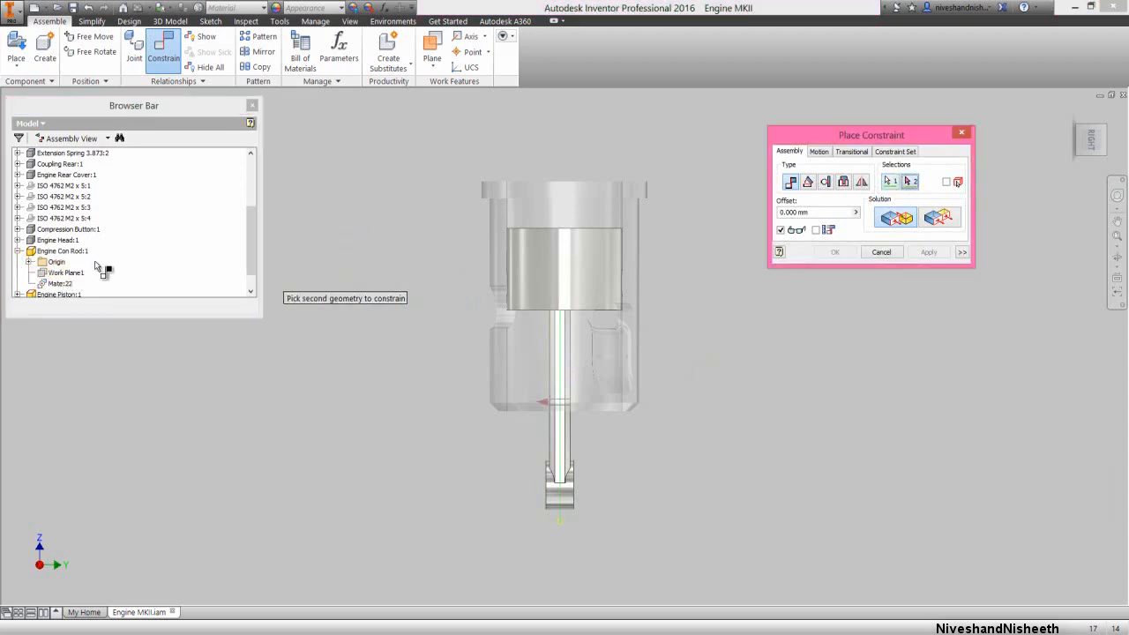
scroll(99, 267, "down", 2)
left_click(20, 276)
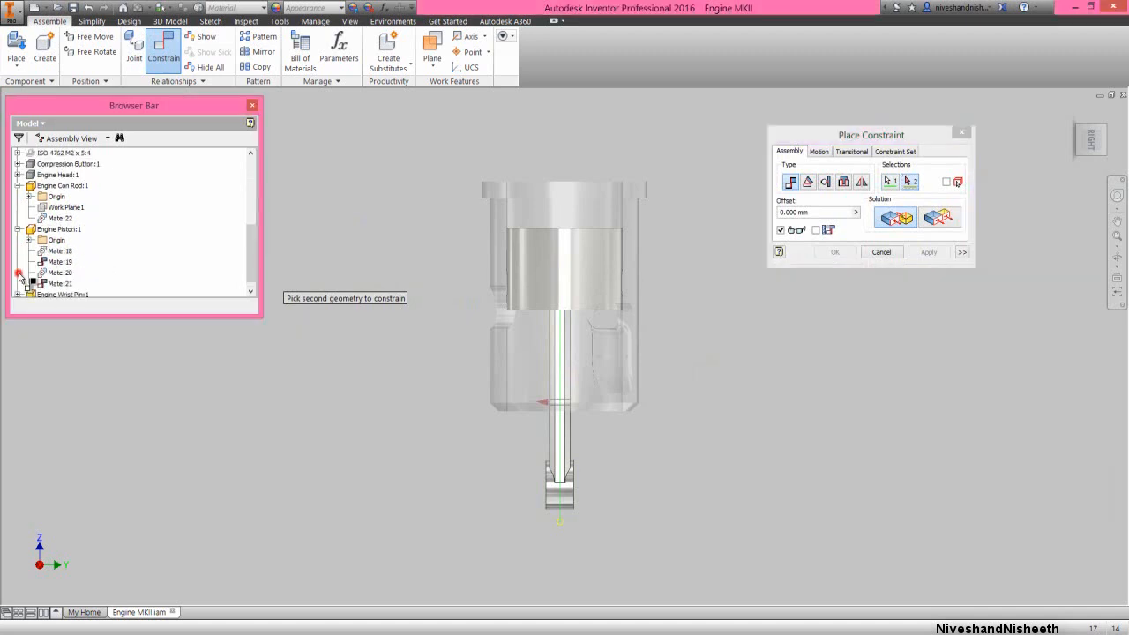
left_click(29, 239)
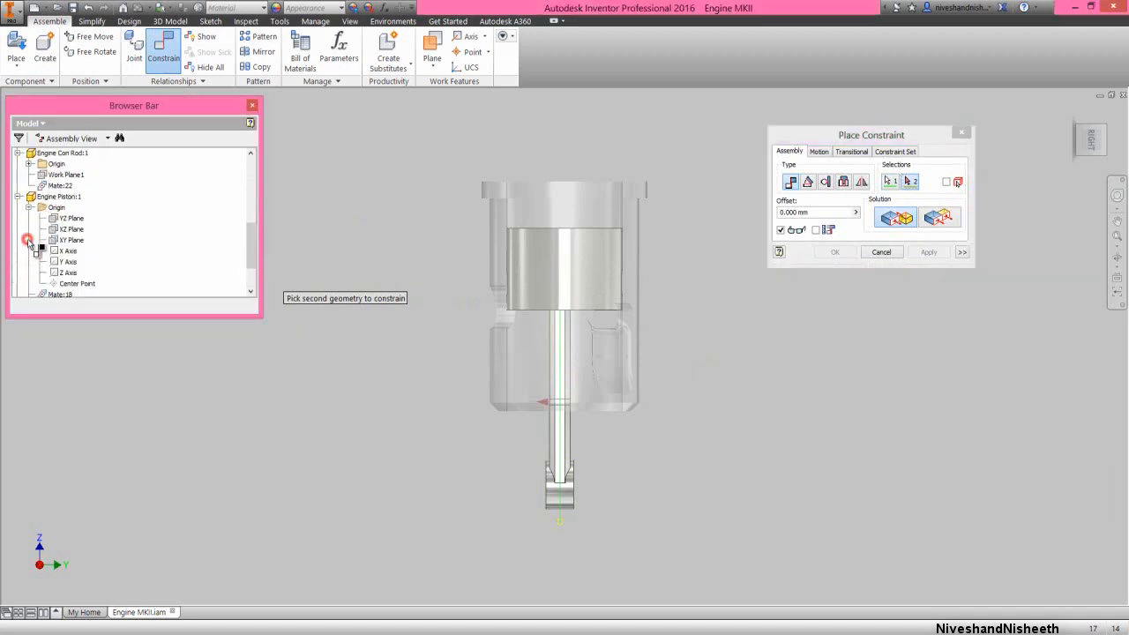
left_click(67, 221)
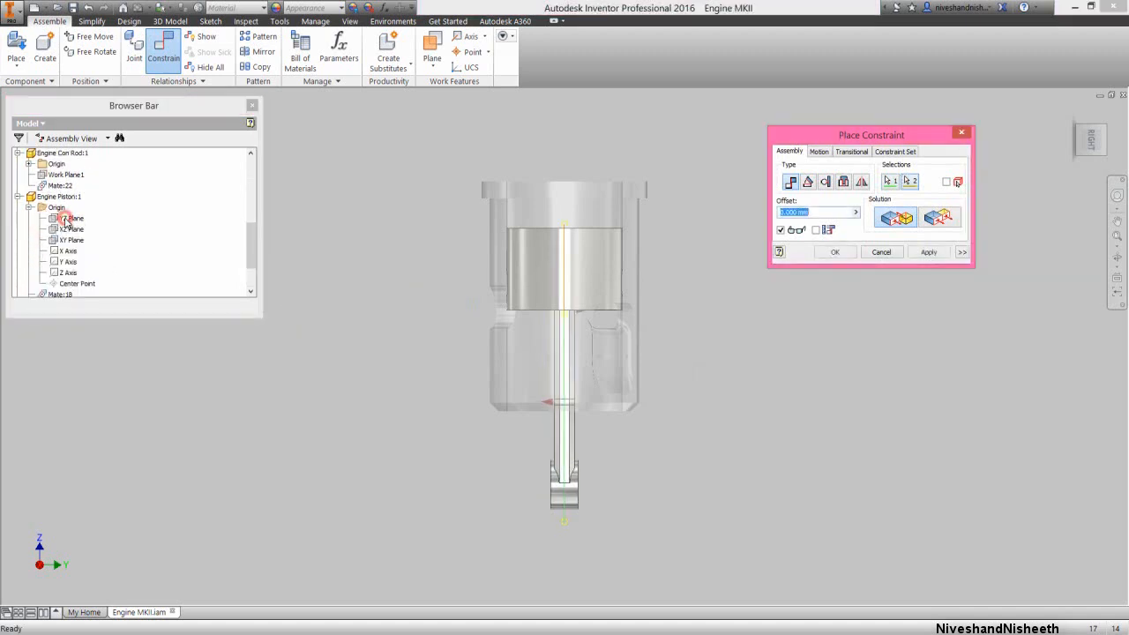
left_click(835, 253)
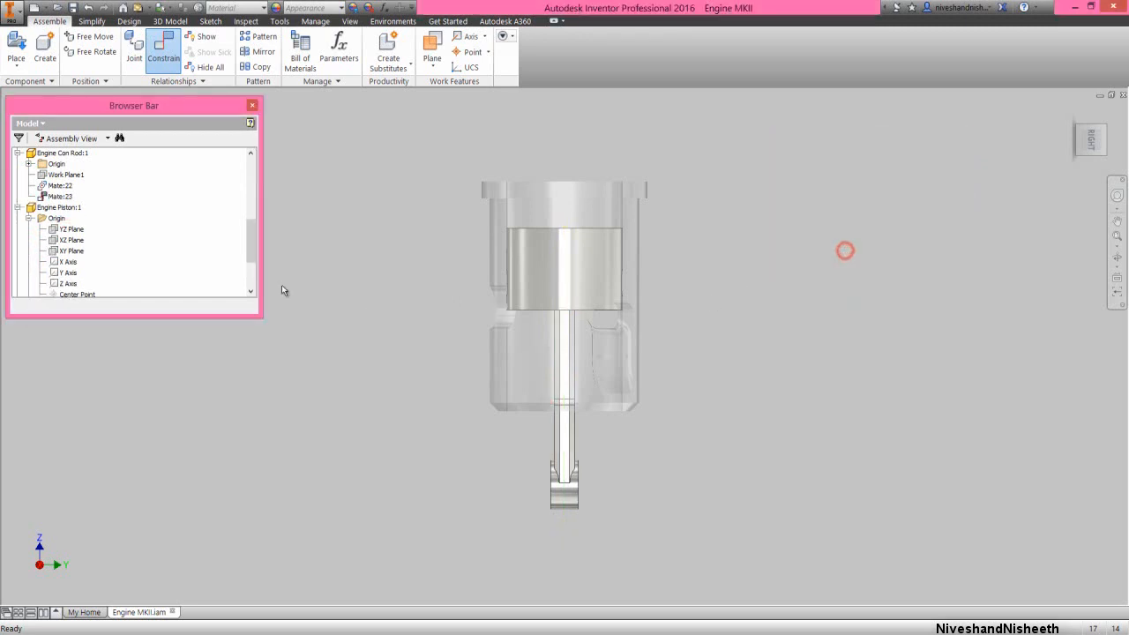
right_click(183, 234)
left_click(225, 472)
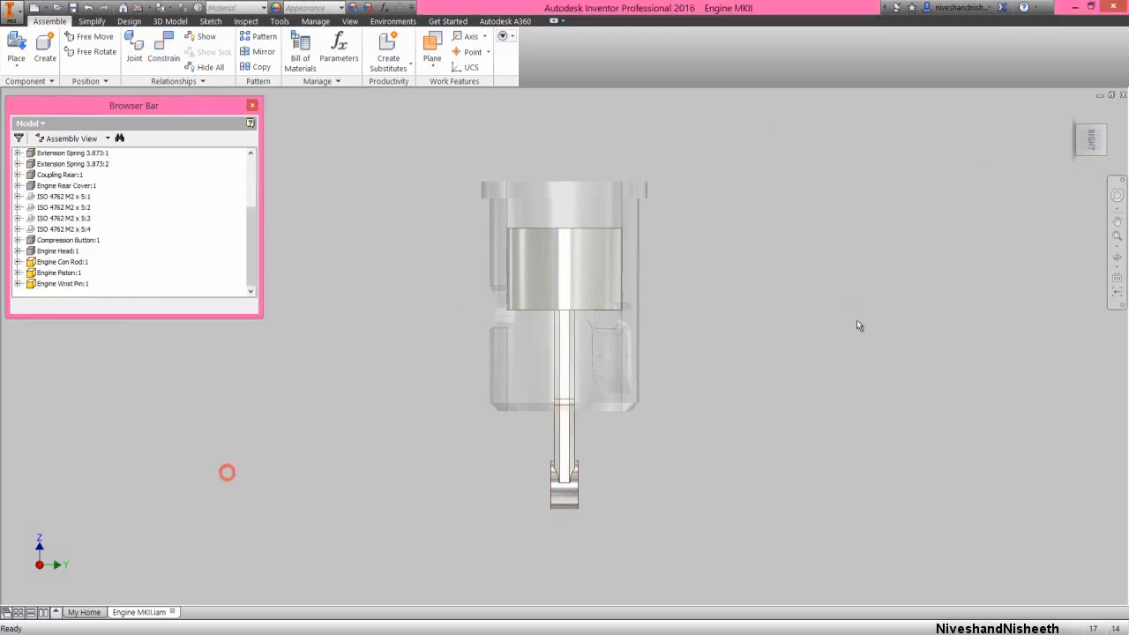
Examine from below how the connecting rod sits on the wrist pin inside the piston, and return to the home view
left_click(1117, 259)
left_click_drag(627, 350, 596, 326)
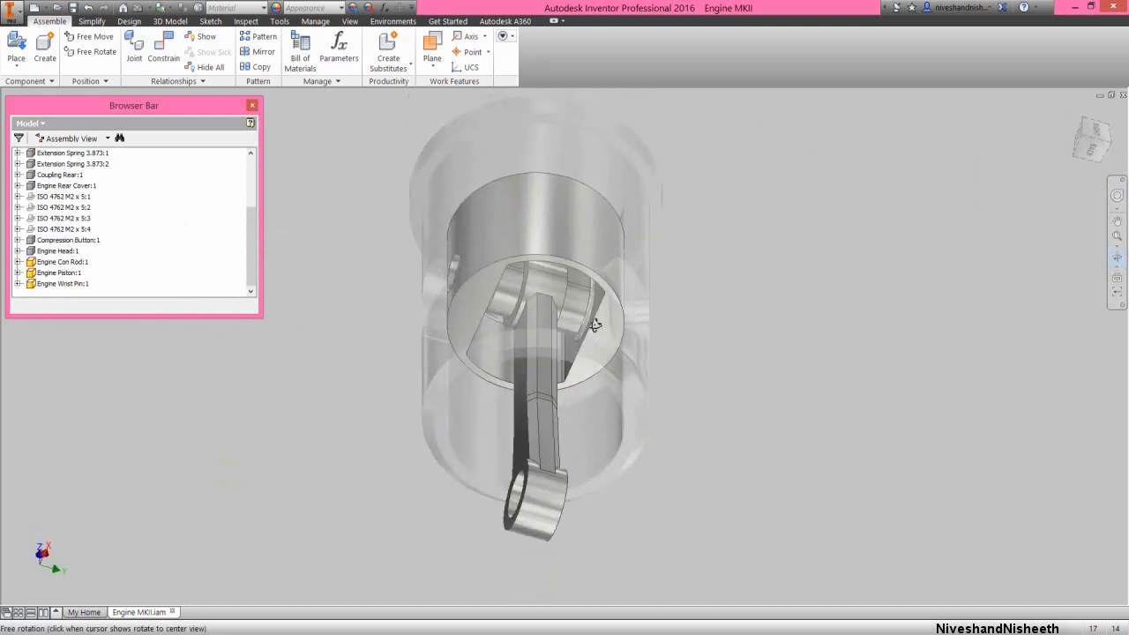
right_click(580, 296)
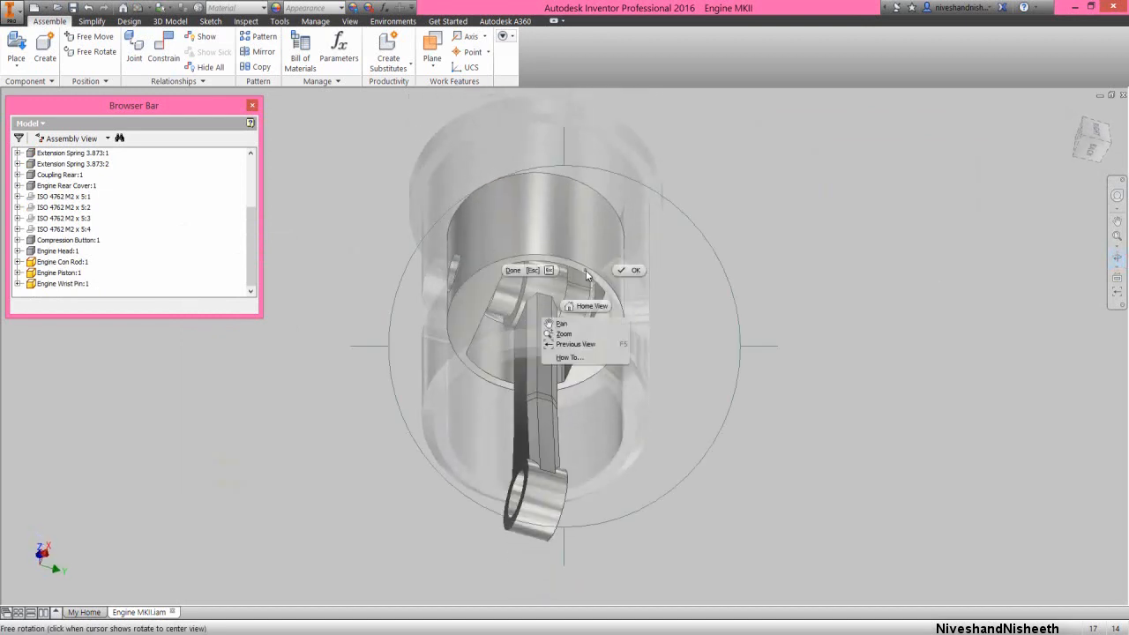
left_click(636, 270)
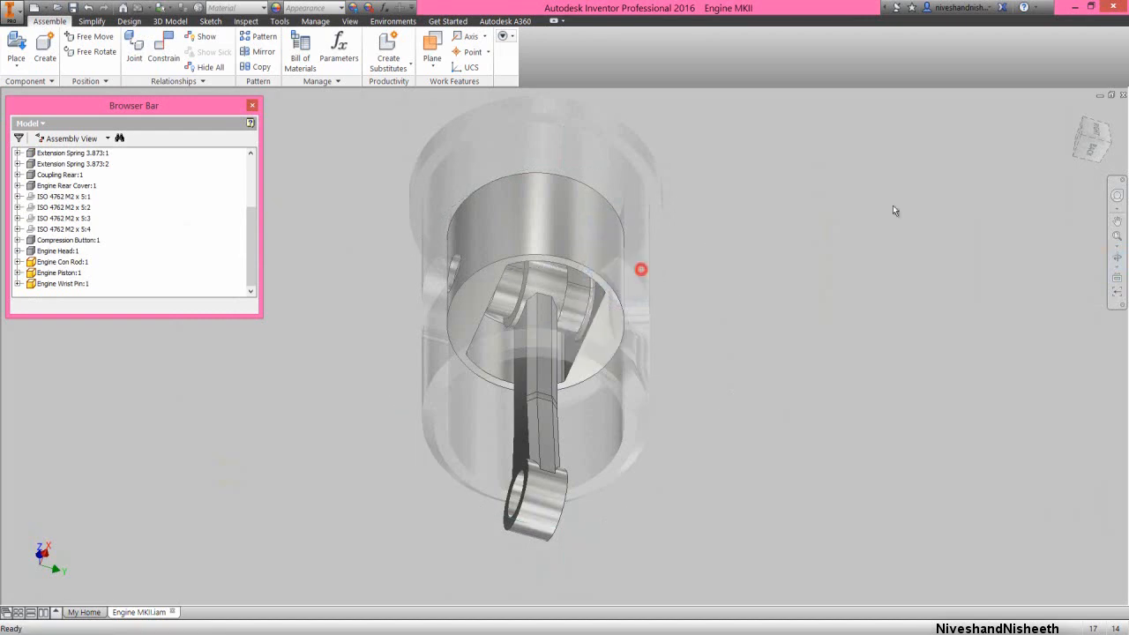
left_click(1082, 122)
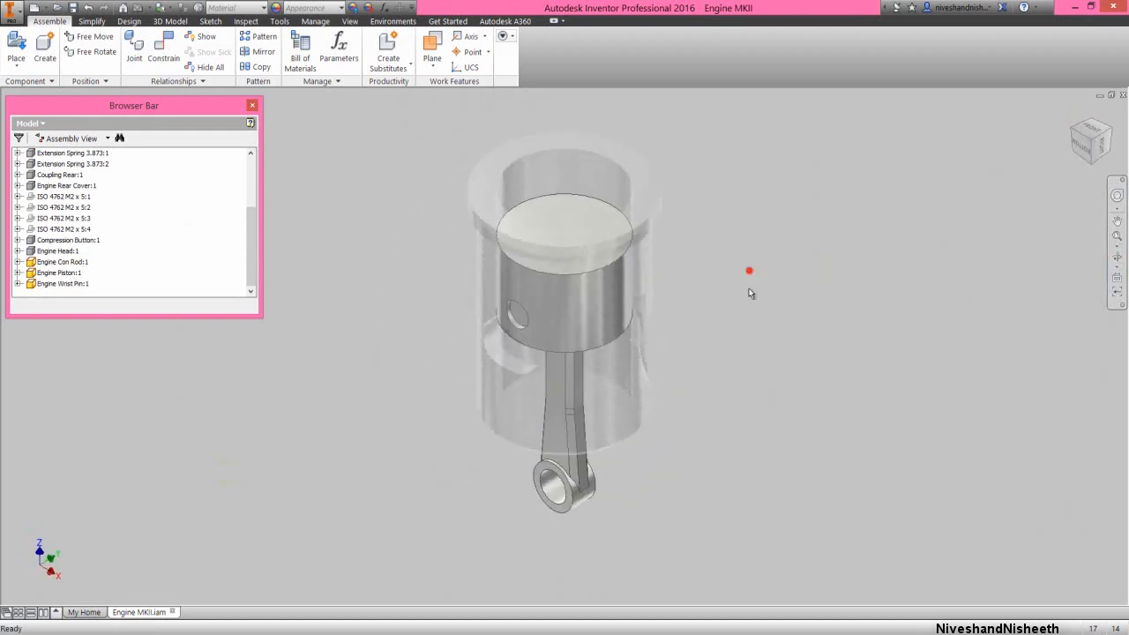
Swing the connecting rod to both sides to test its motion with the piston, and undo the movement
left_click_drag(552, 513, 693, 499)
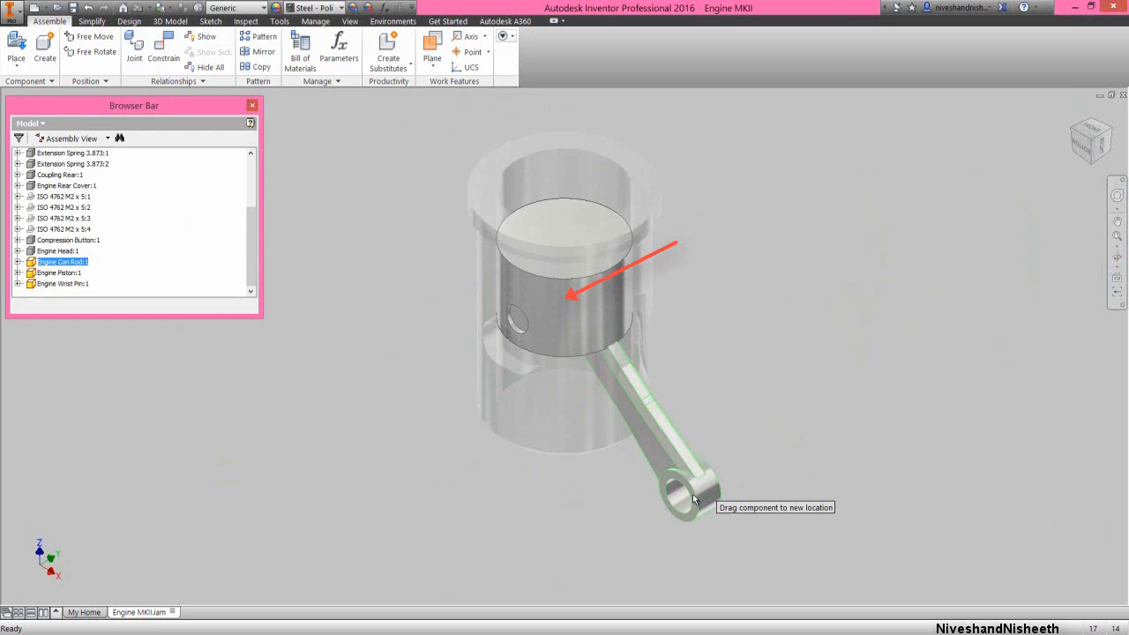
left_click_drag(693, 499, 499, 465)
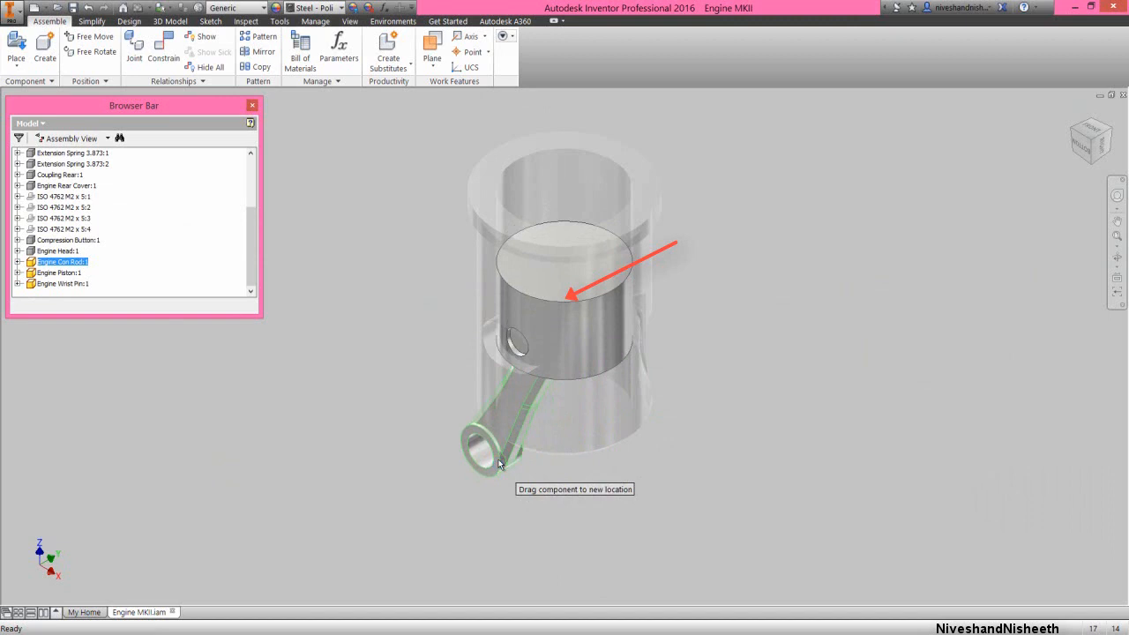
left_click_drag(499, 465, 492, 450)
left_click(404, 277)
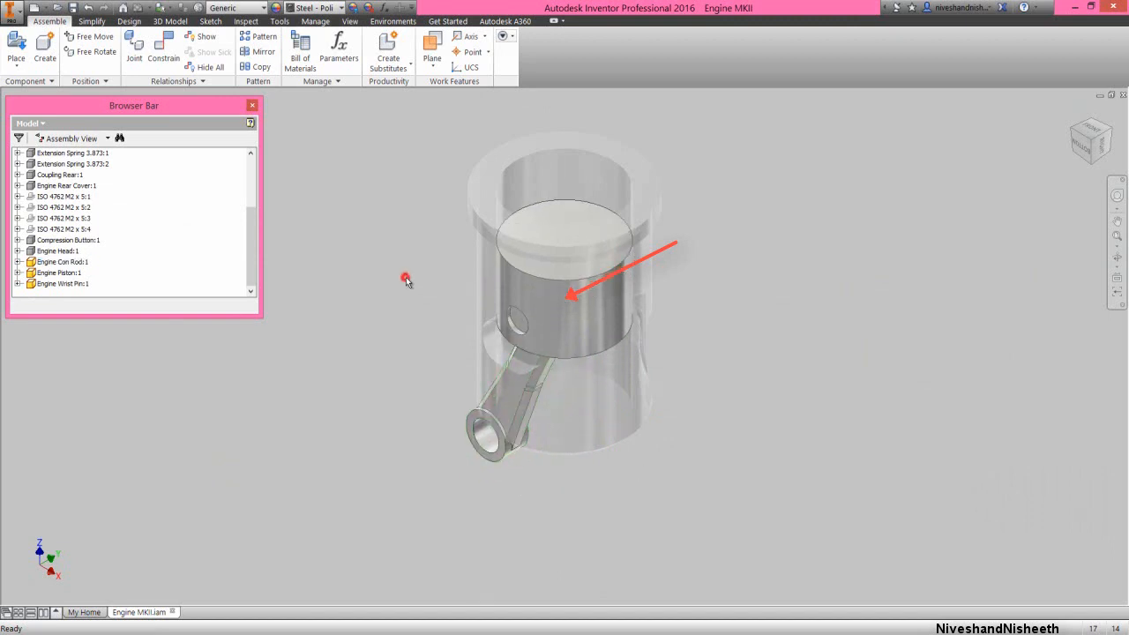
left_click(87, 9)
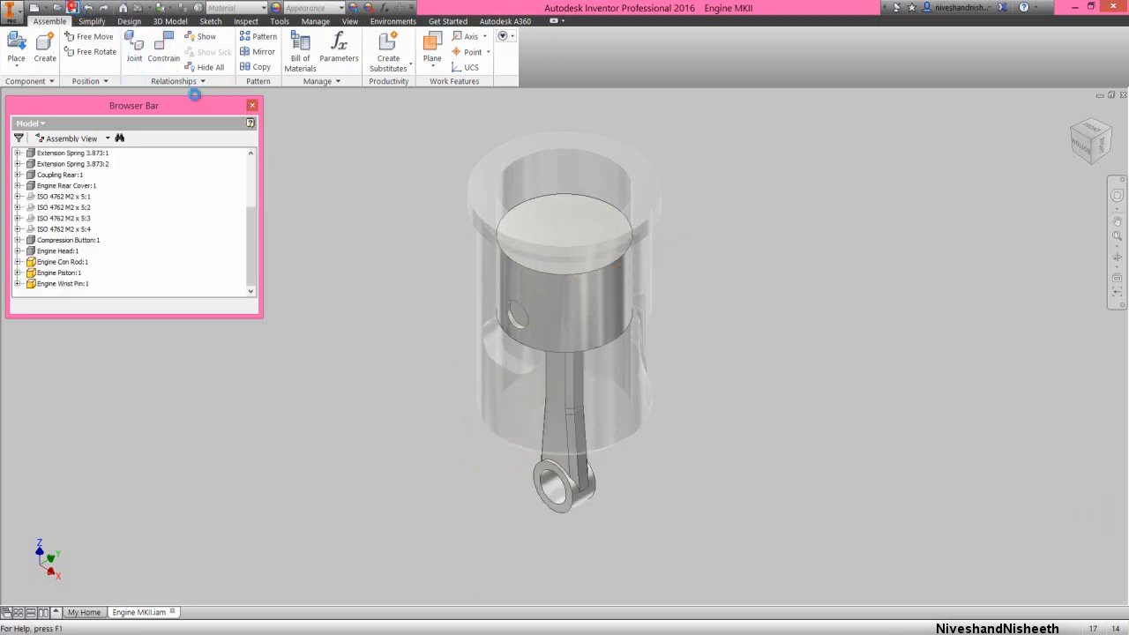
Place one instance of the Engine Crank Shaft part from the Engine MKII folder beside the piston assembly
left_click(373, 277)
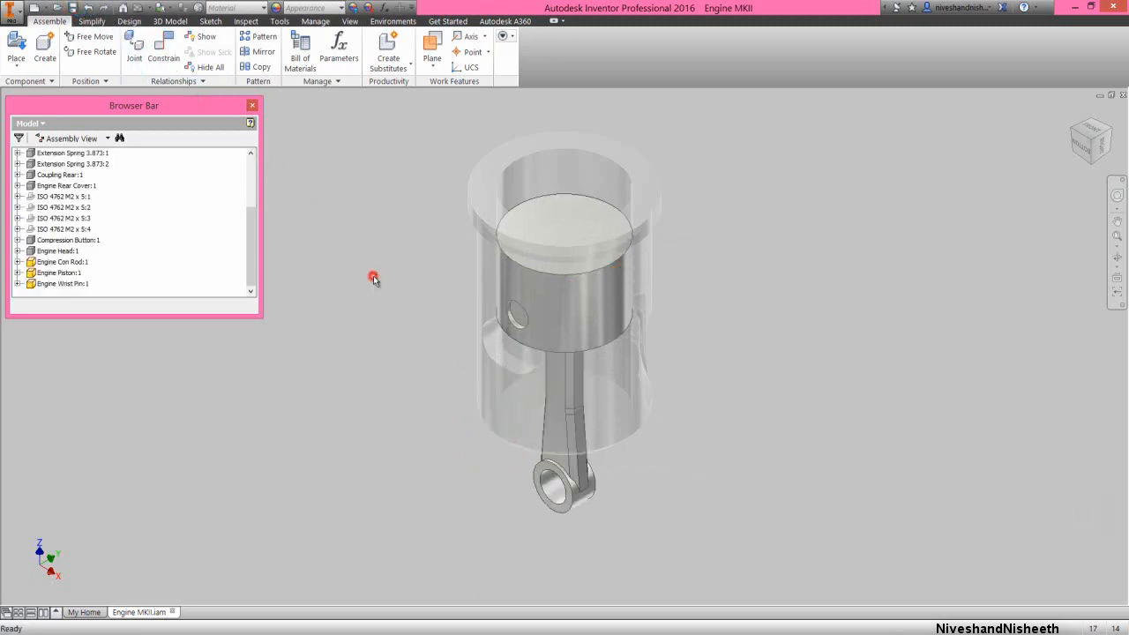
right_click(390, 215)
left_click(385, 174)
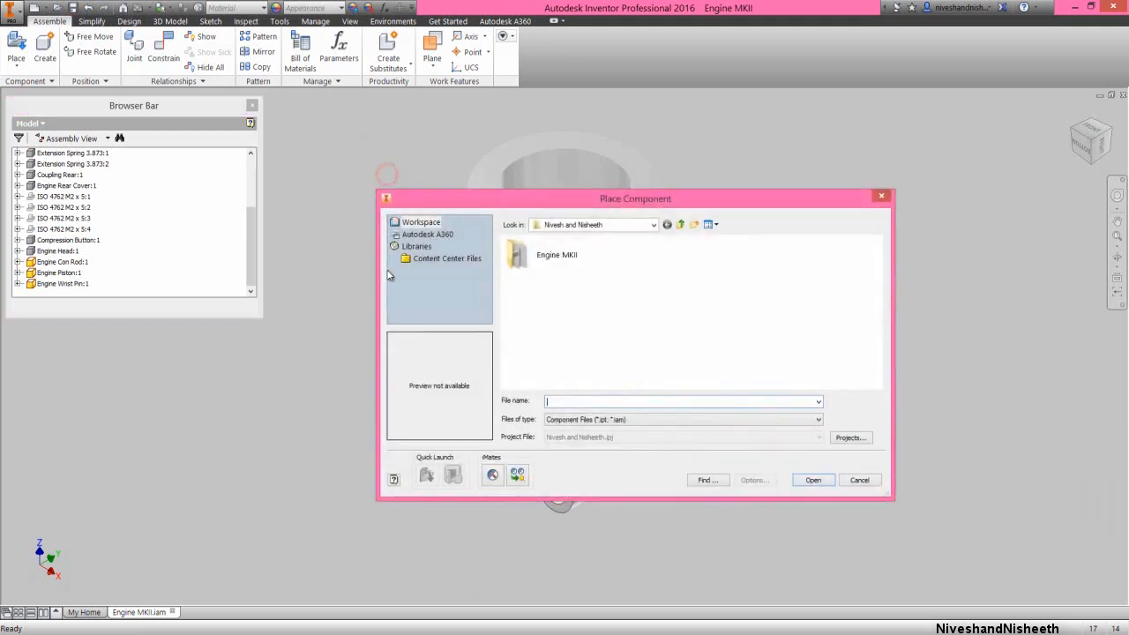
double_click(527, 258)
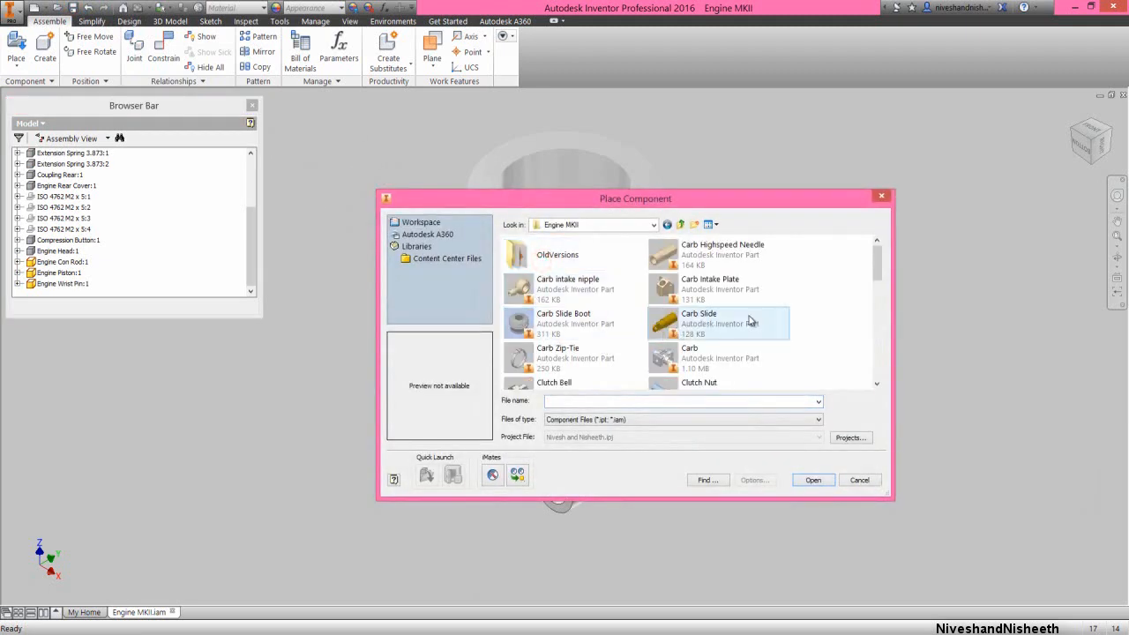
left_click_drag(877, 261, 879, 311)
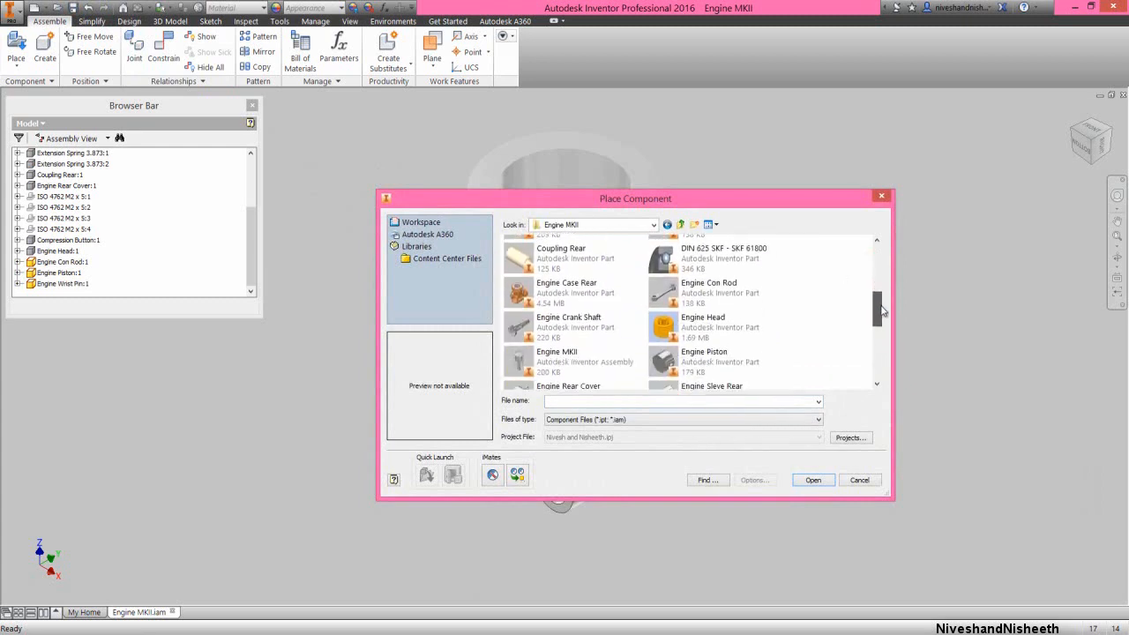
left_click(564, 325)
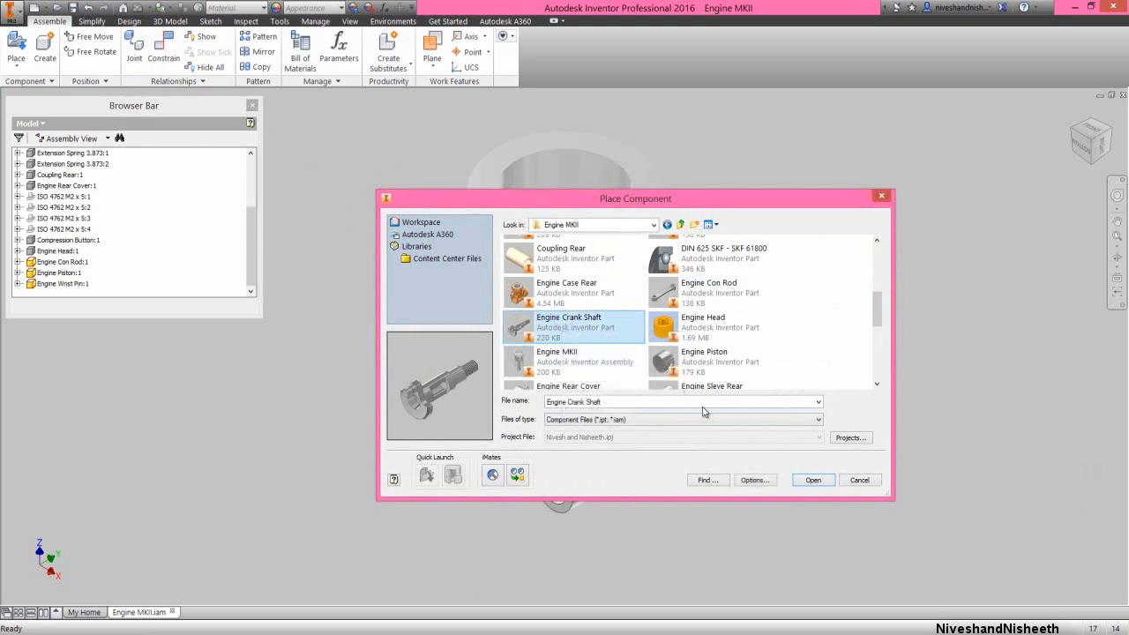
left_click(812, 479)
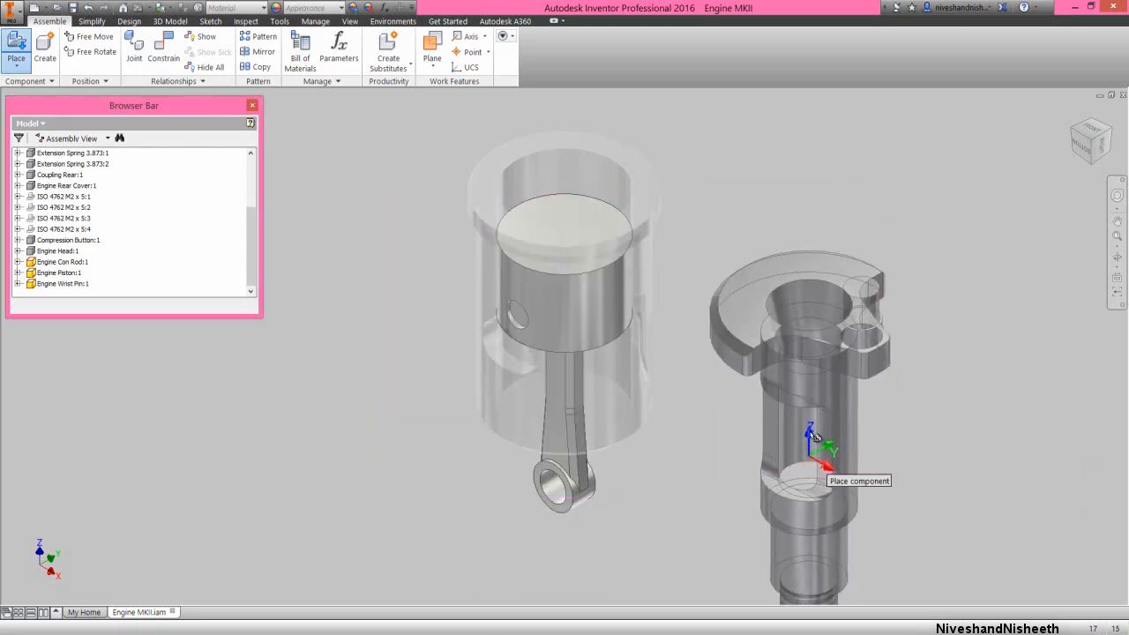
left_click(827, 359)
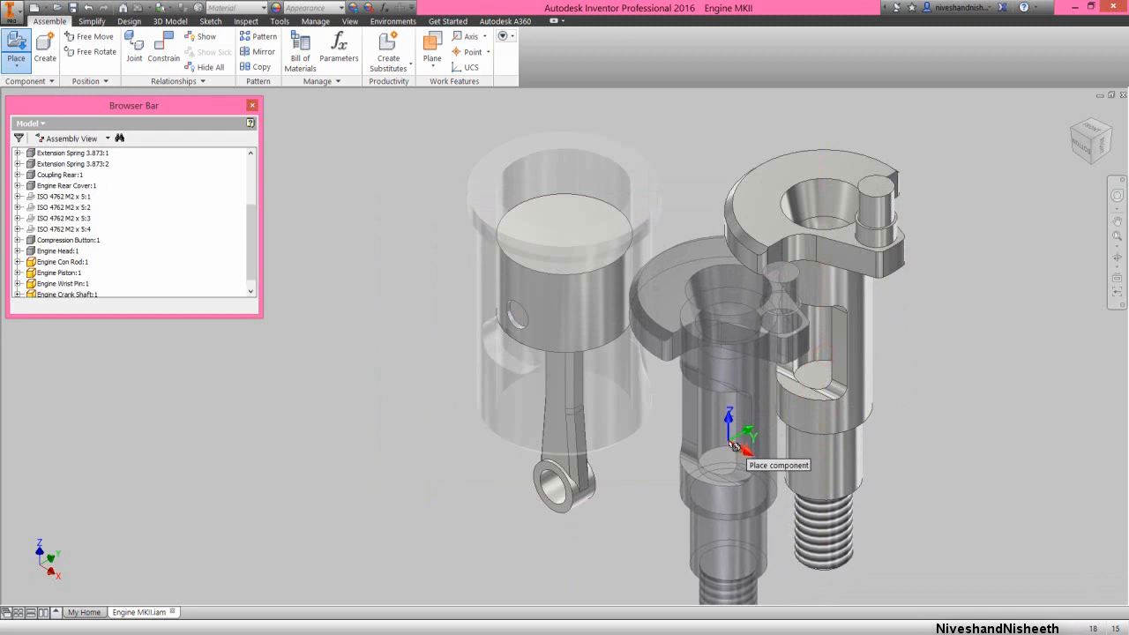
right_click(743, 448)
left_click(758, 443)
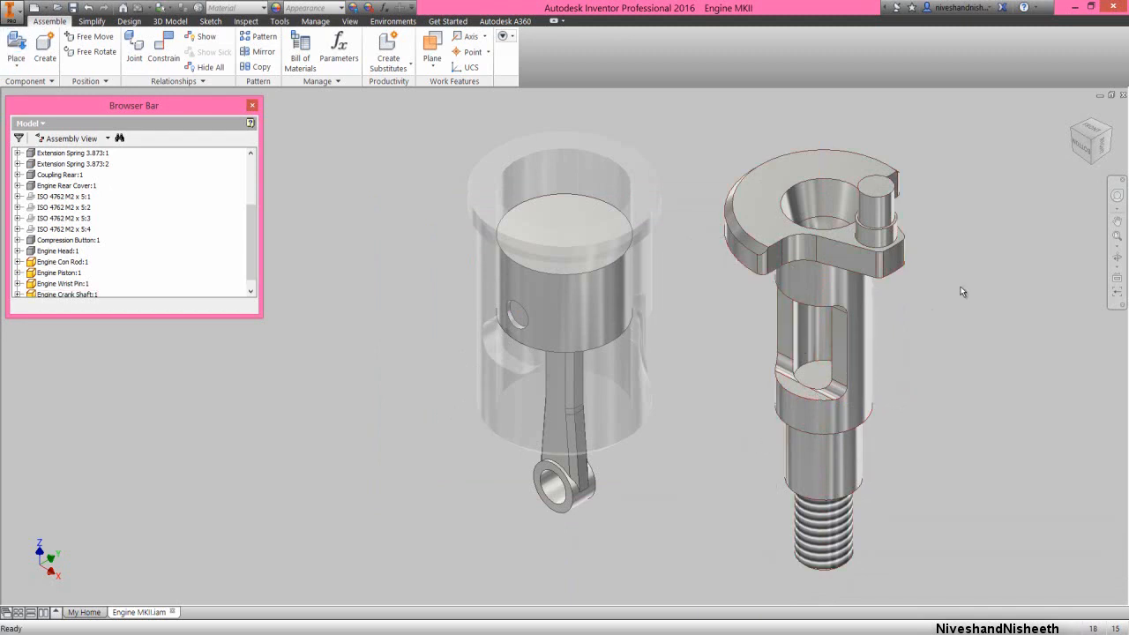
Free-rotate the crankshaft until its axis runs parallel to the wrist pin, with the crankpin up and the counterweight down
left_click(1083, 148)
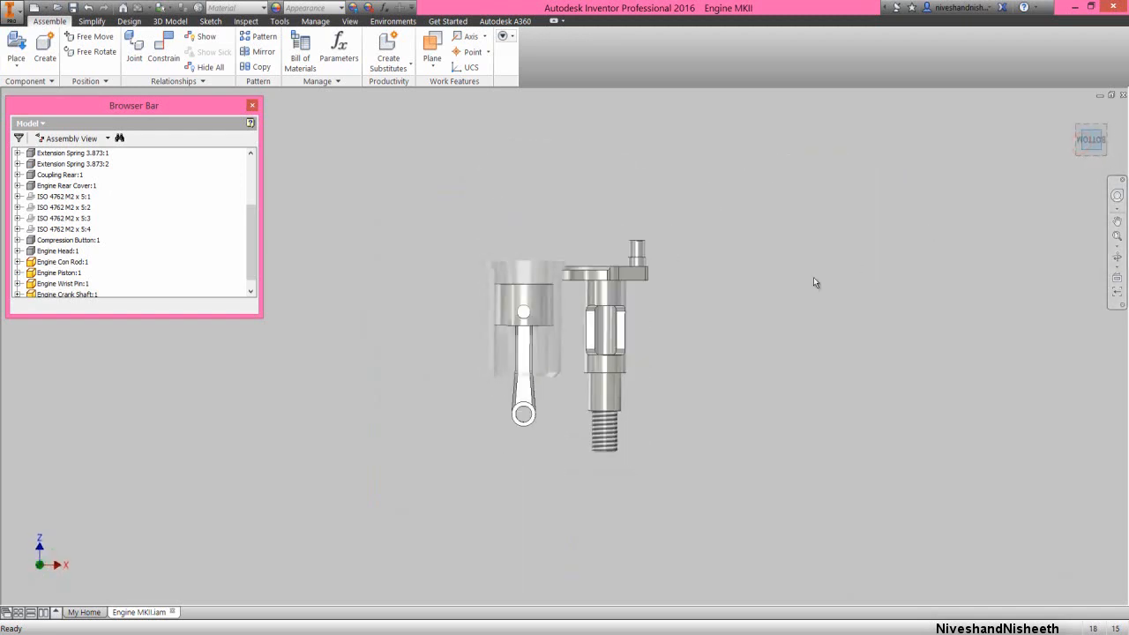
left_click(610, 344)
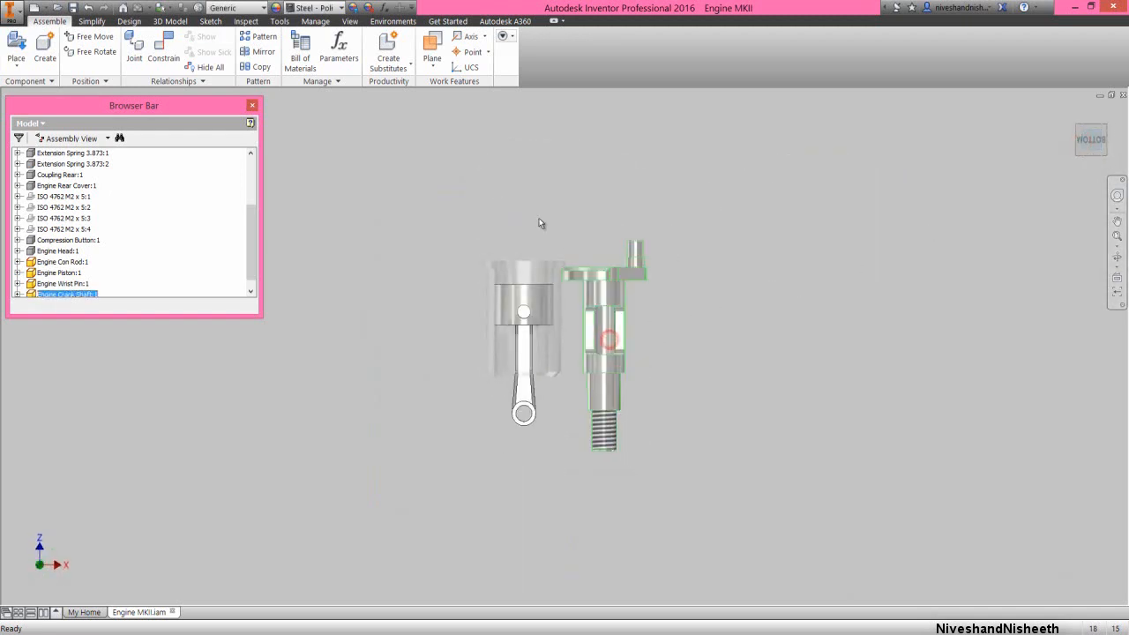
left_click(94, 51)
left_click_drag(557, 195, 484, 385)
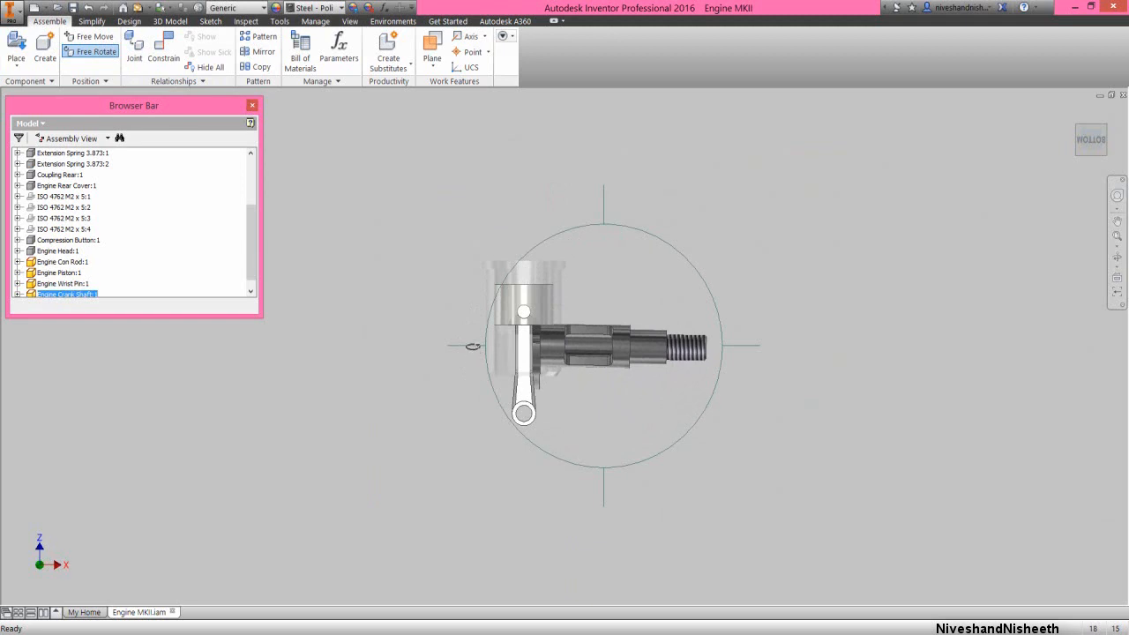
left_click_drag(474, 345, 525, 354)
right_click(639, 341)
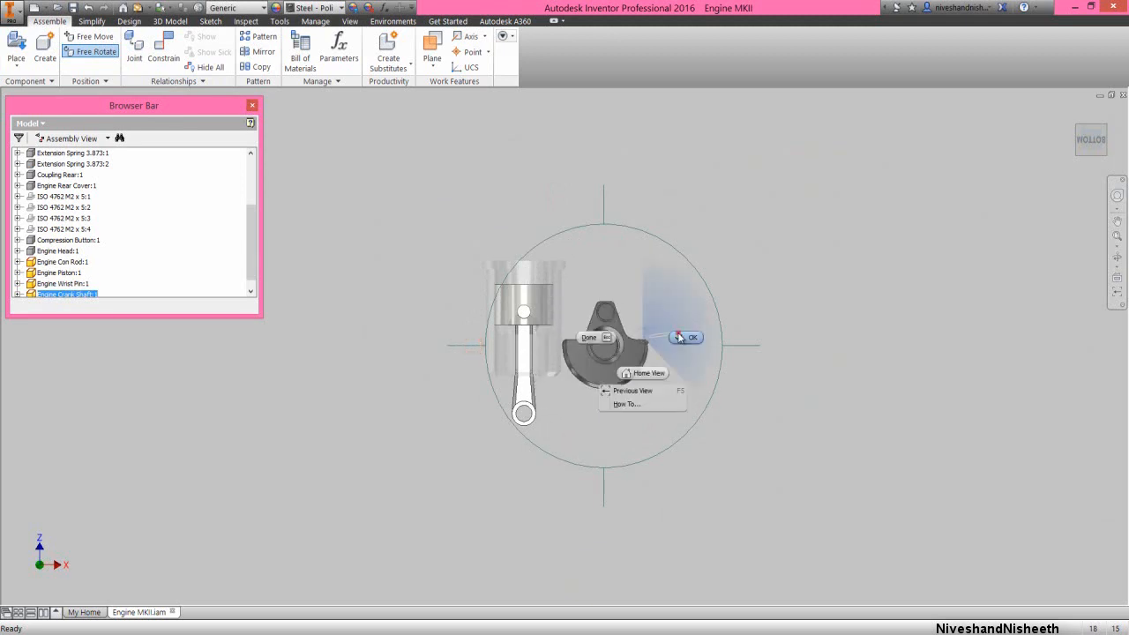
left_click(679, 337)
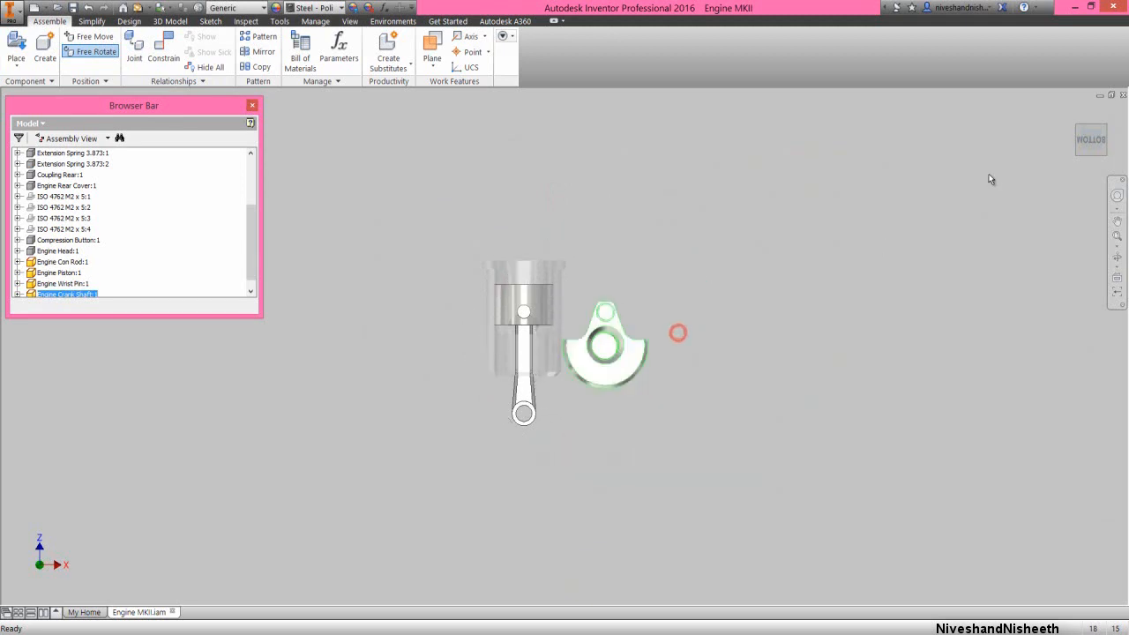
Return to the isometric view and move the crankshaft farther away from the piston and connecting rod
left_click(1103, 130)
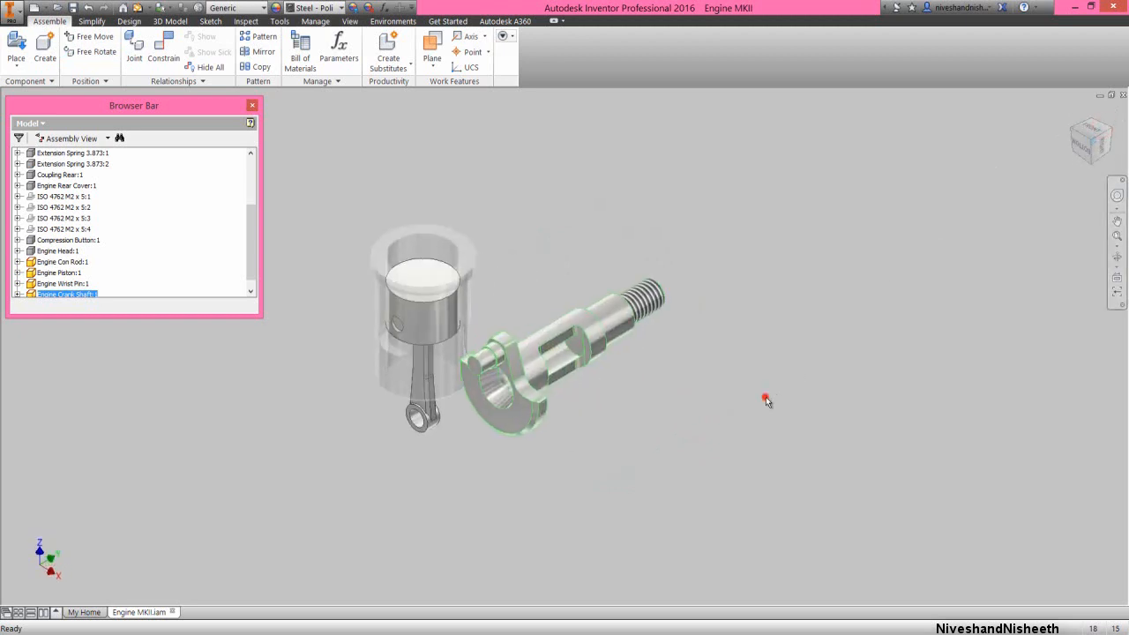
left_click(766, 401)
scroll(366, 327, "up", 3)
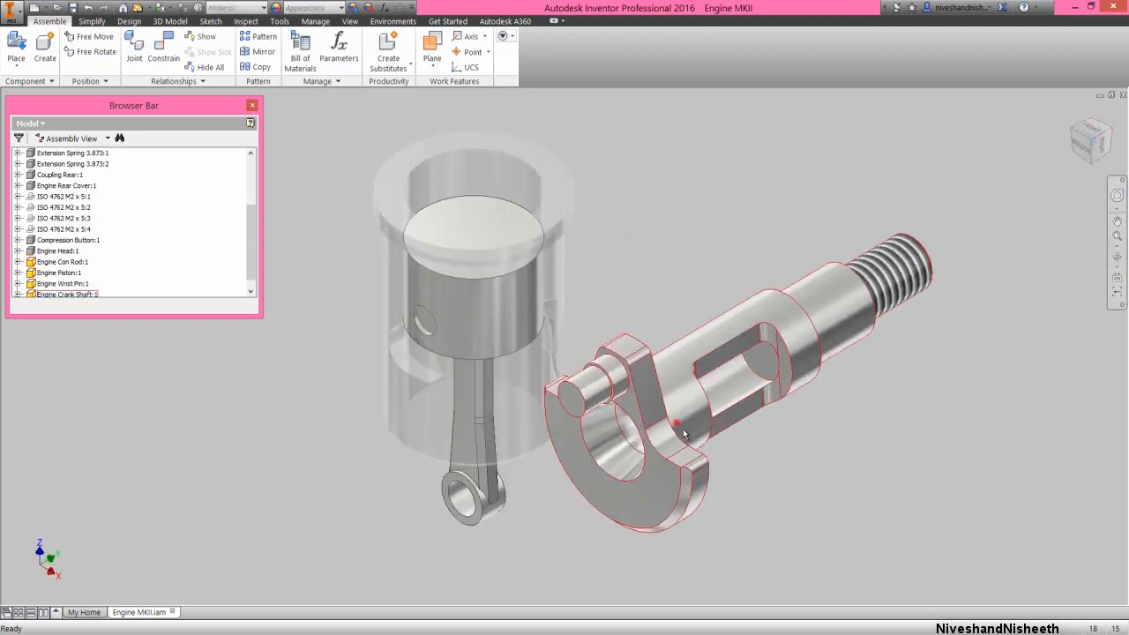
left_click_drag(684, 434, 732, 464)
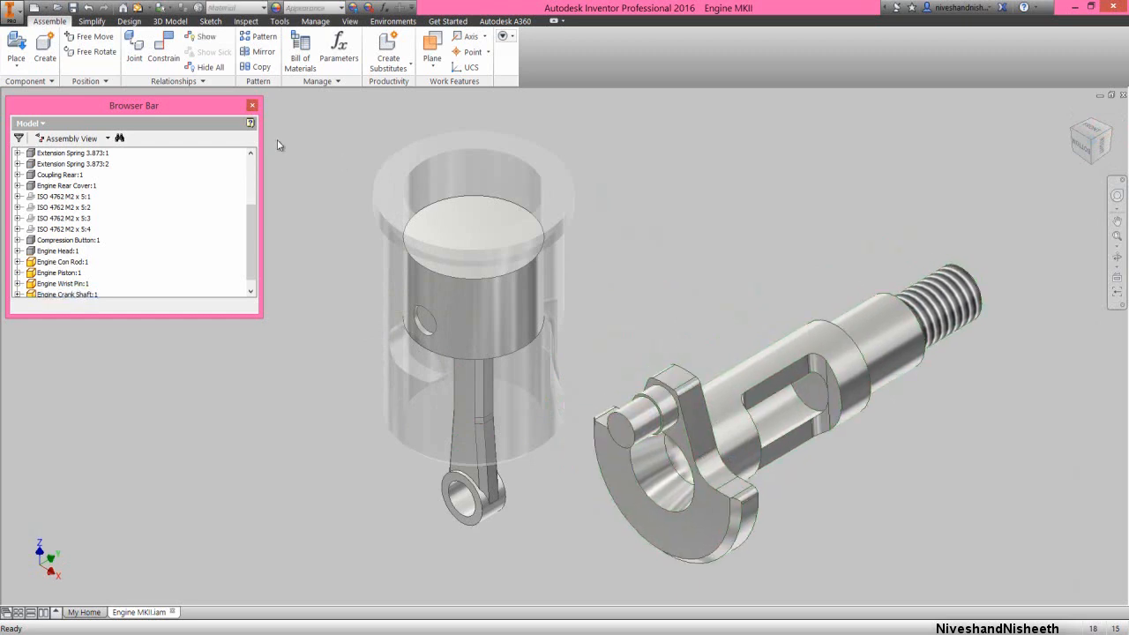
Place one each of the bearings STN 024630 - SKF 618_8 and DIN 625 SKF - SKF 61800 beside the crankshaft
left_click(144, 107)
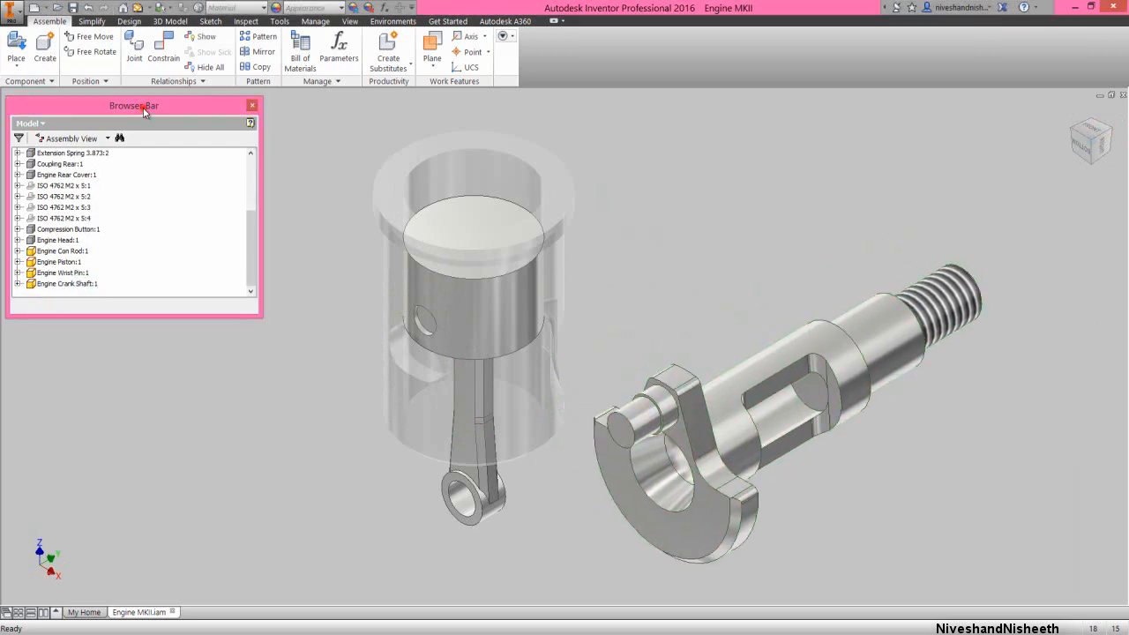
left_click(17, 44)
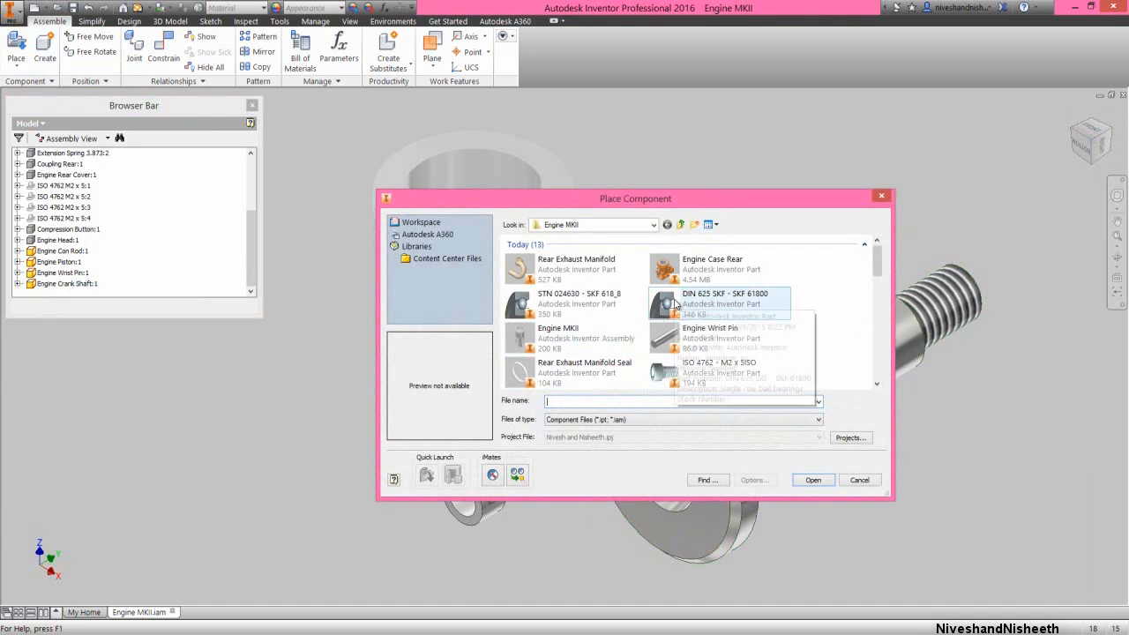
left_click(659, 315)
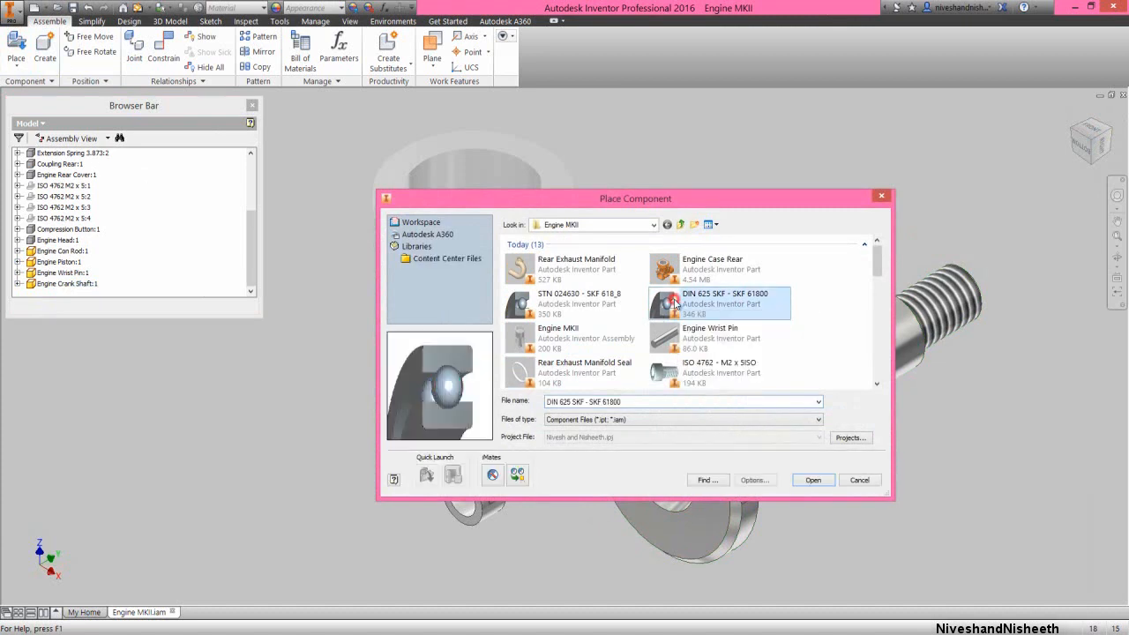
left_click(567, 304, "ctrl")
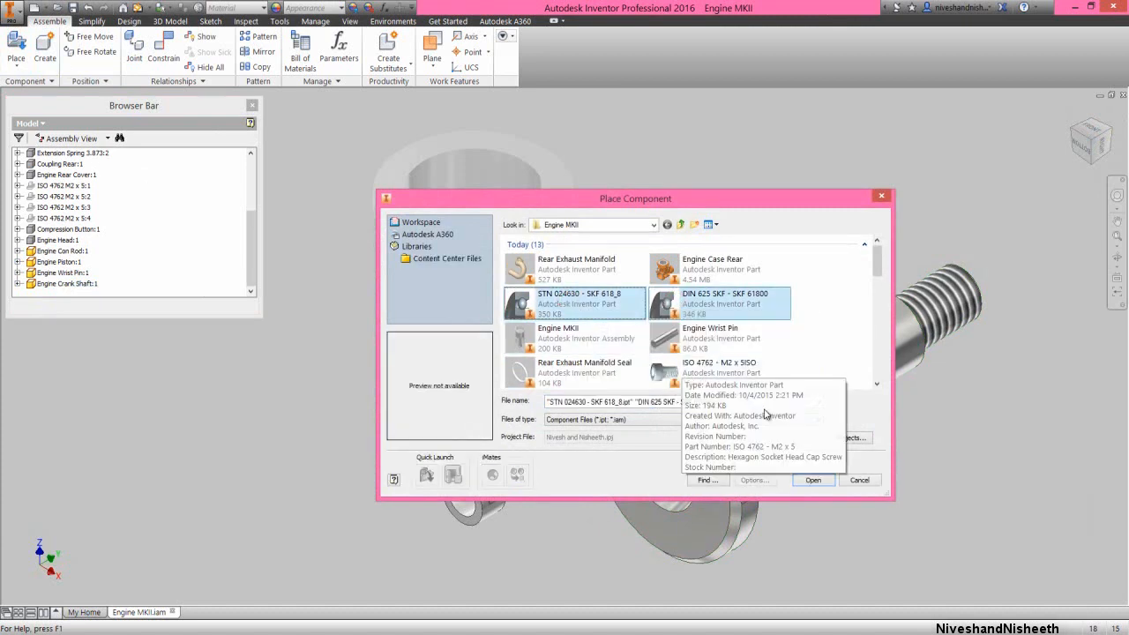
left_click(812, 481)
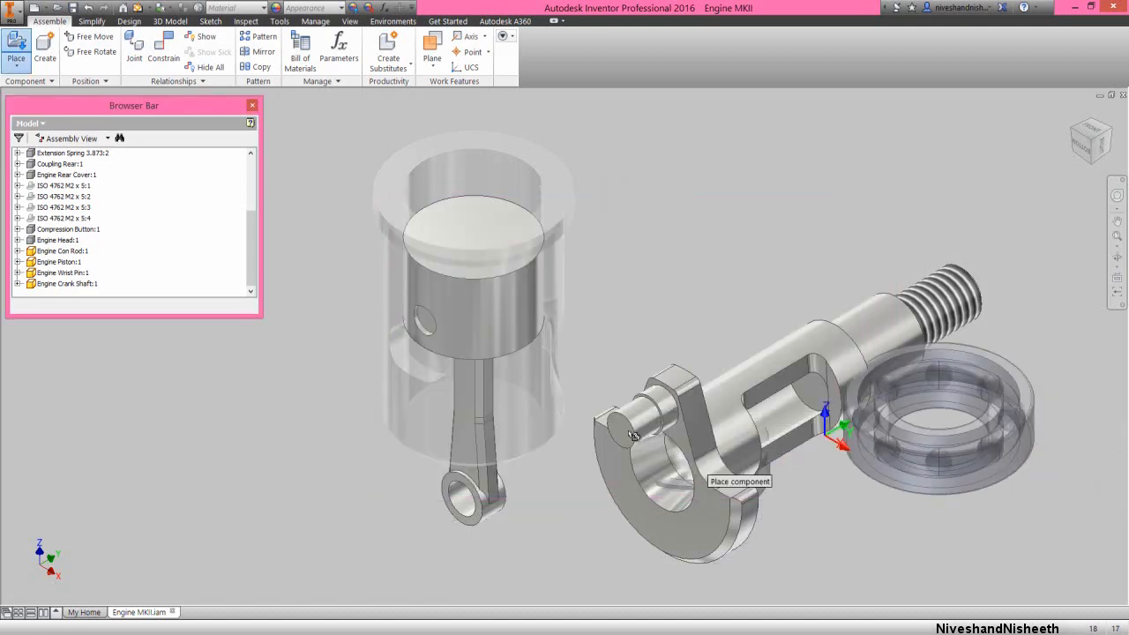
scroll(776, 486, "down", 3)
left_click(776, 494)
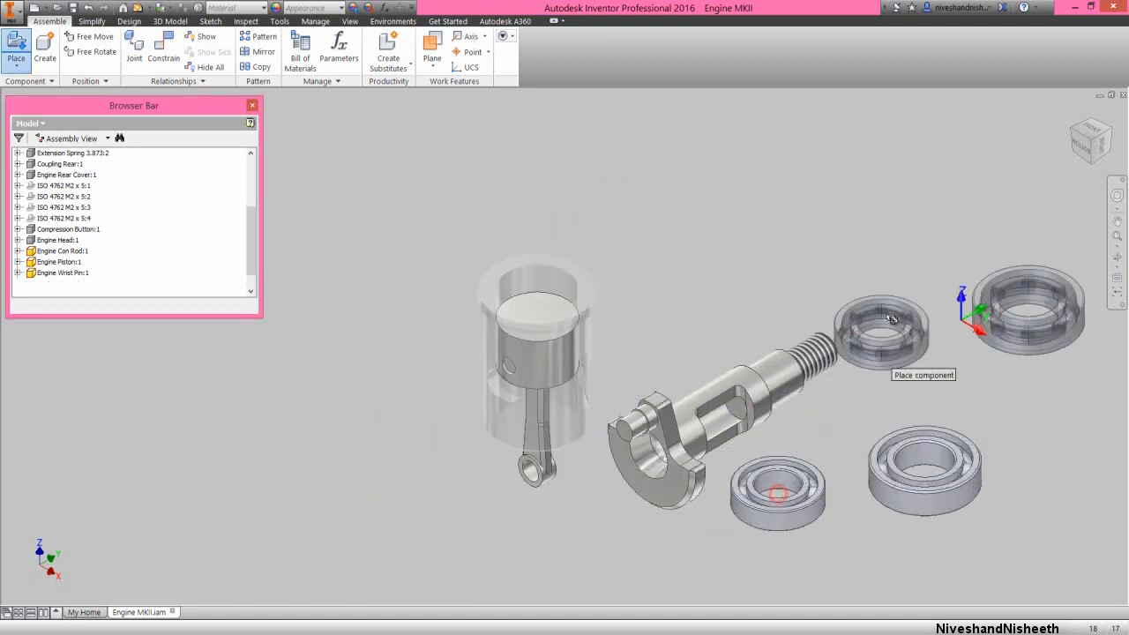
right_click(891, 284)
left_click(930, 284)
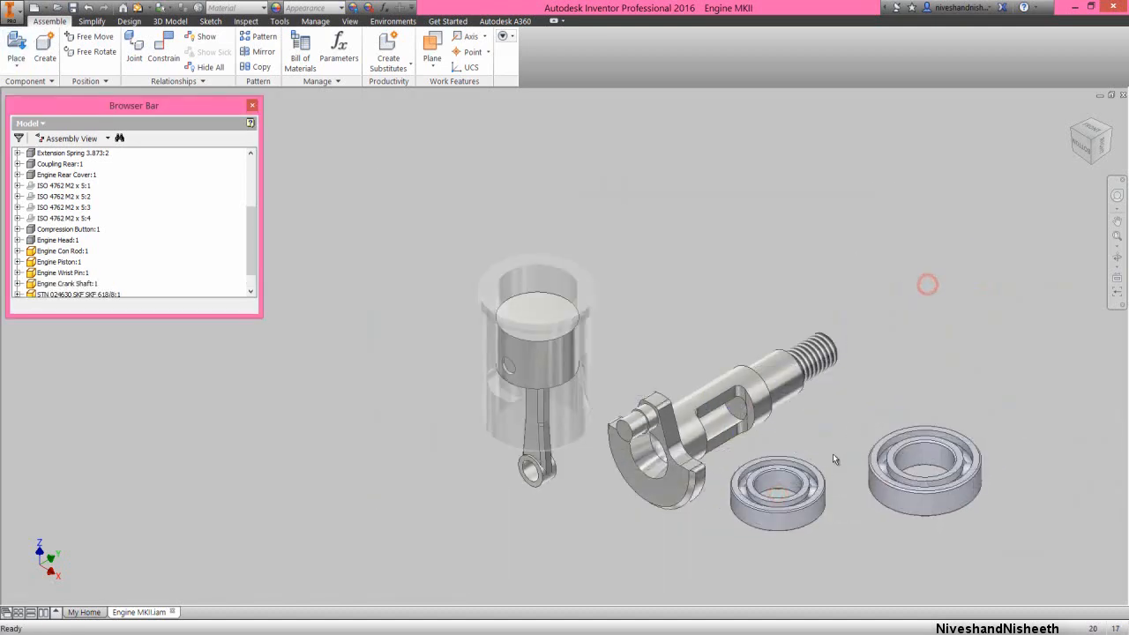
Position the small bearing near the crankshaft's threaded end and the large one beside its web, listing DIN 625 SKF 61800 above the STN bearing
left_click_drag(806, 478, 947, 342)
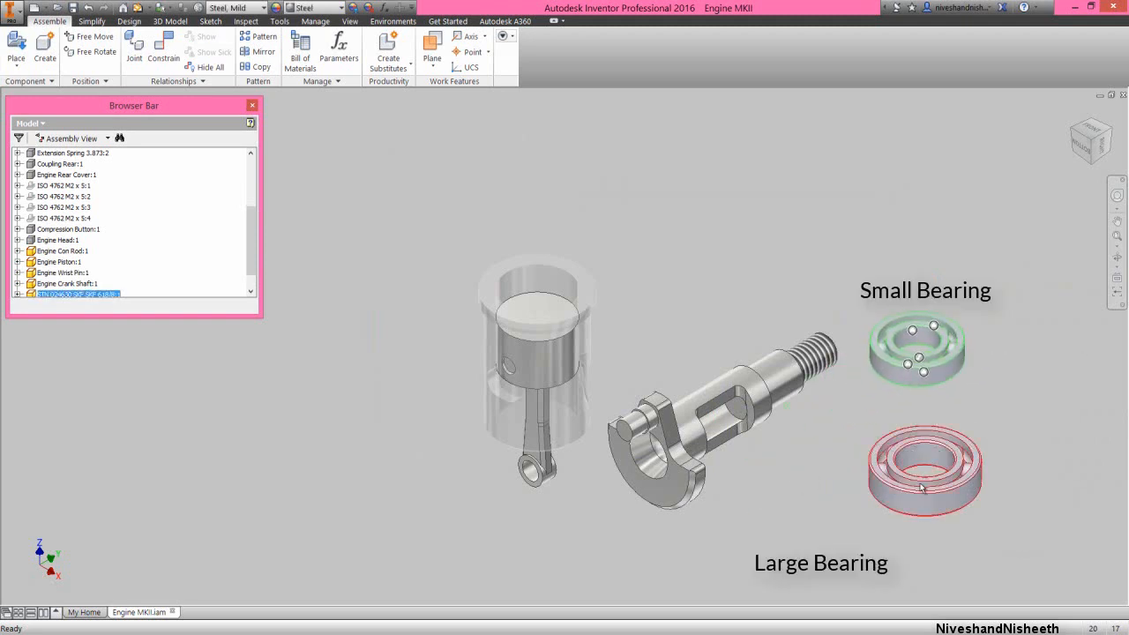
left_click_drag(920, 494, 815, 520)
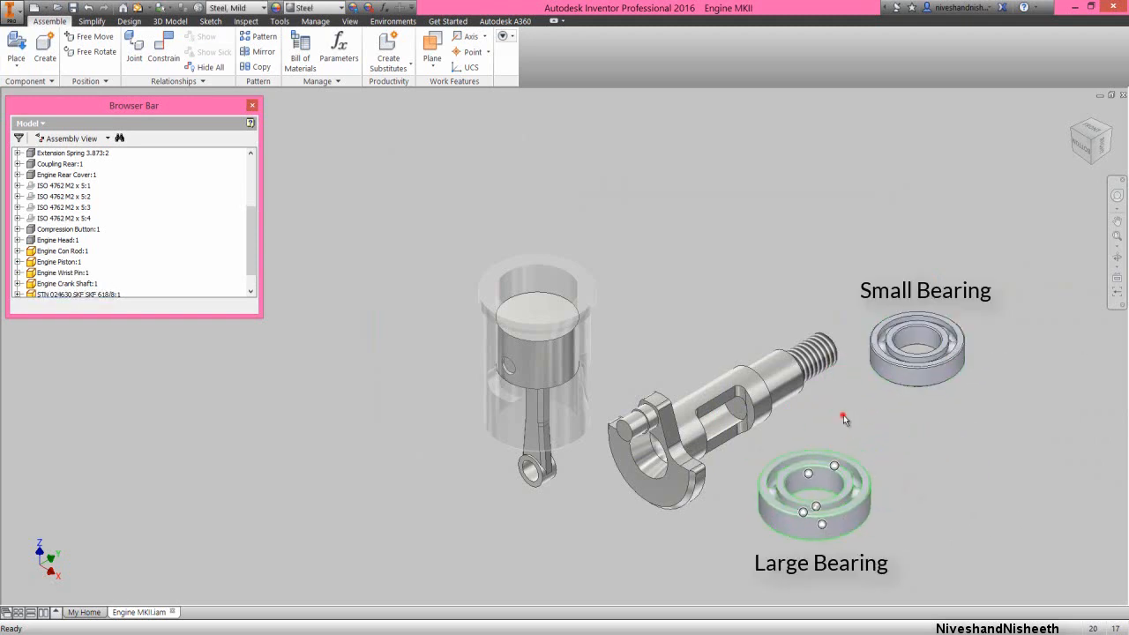
left_click(843, 419)
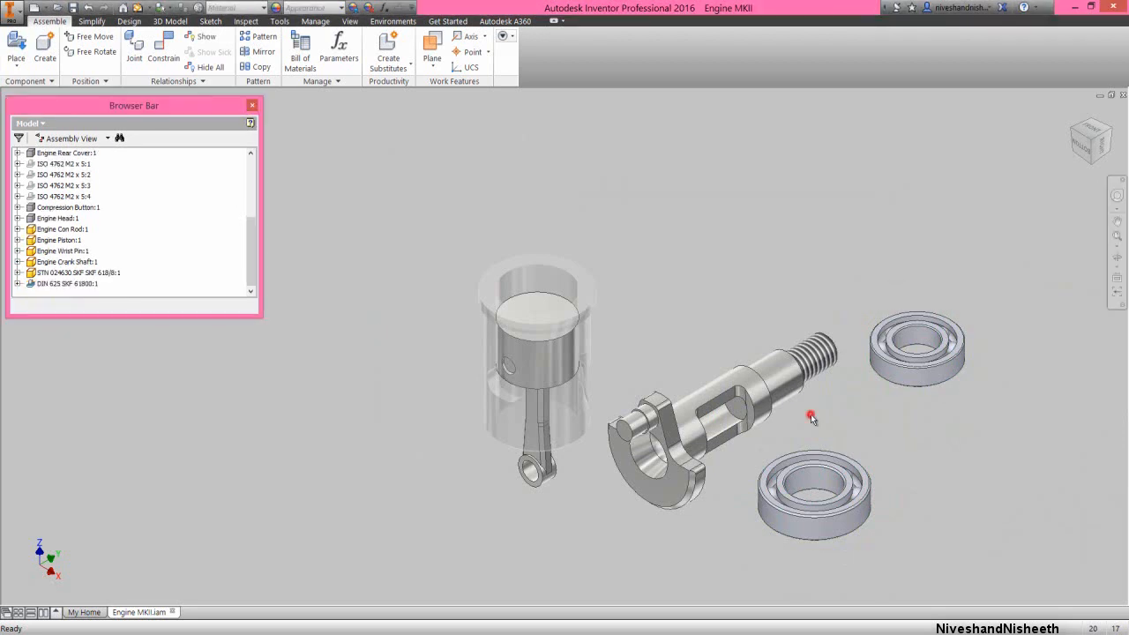
left_click(812, 419)
left_click(317, 374)
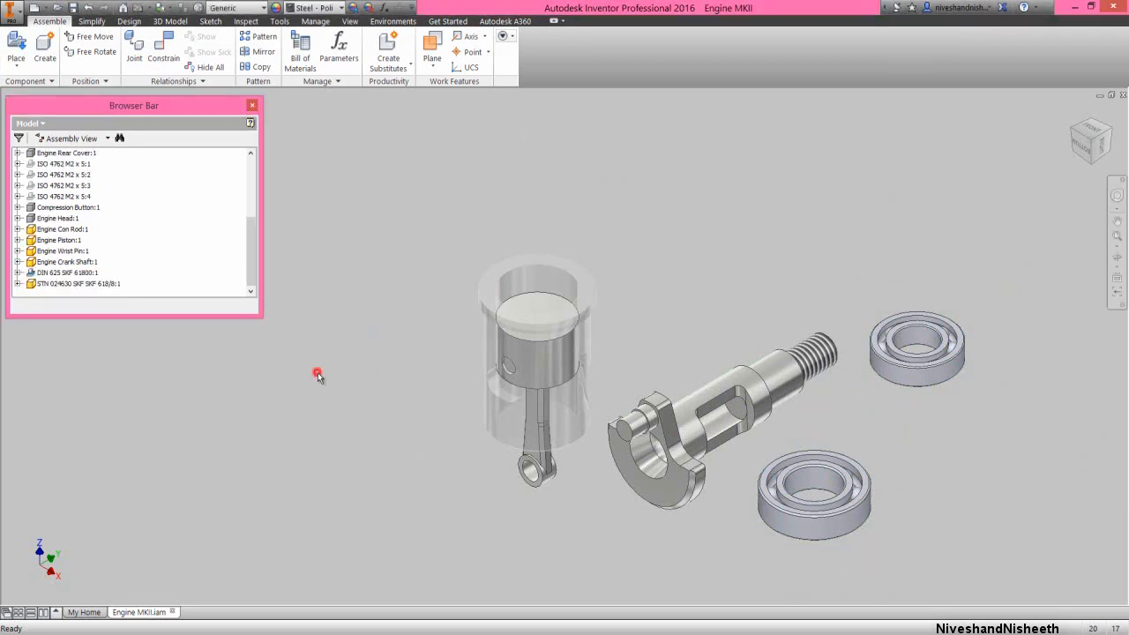
left_click(831, 425)
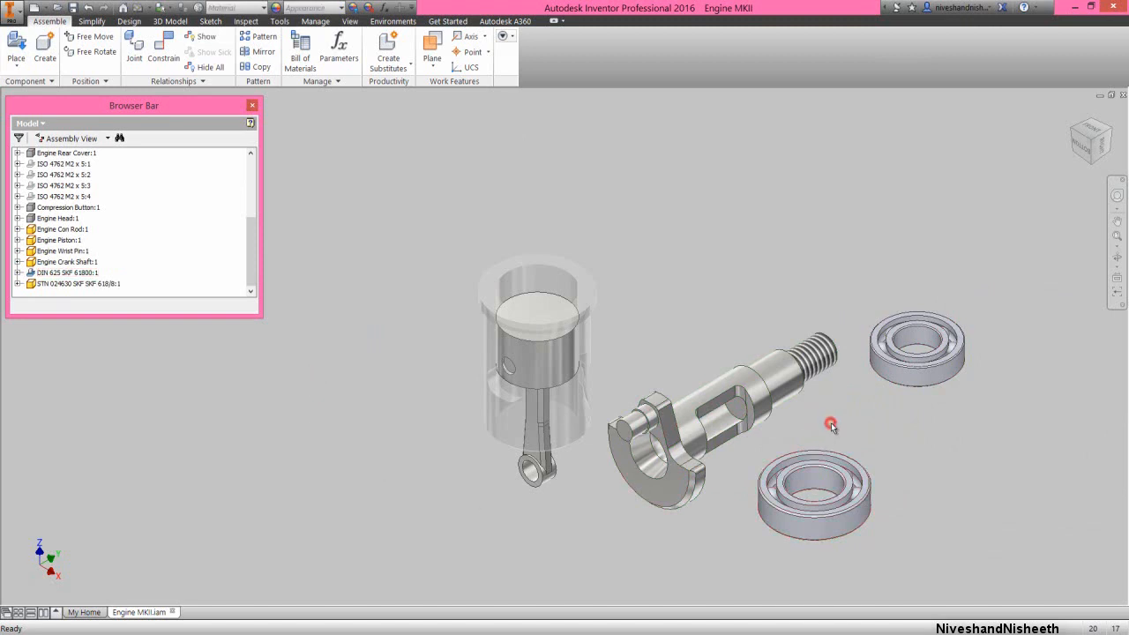
Add an Insert constraint with 0 mm offset between the large bearing's circular edge and the crankshaft's circular edge at the web
right_click(835, 251)
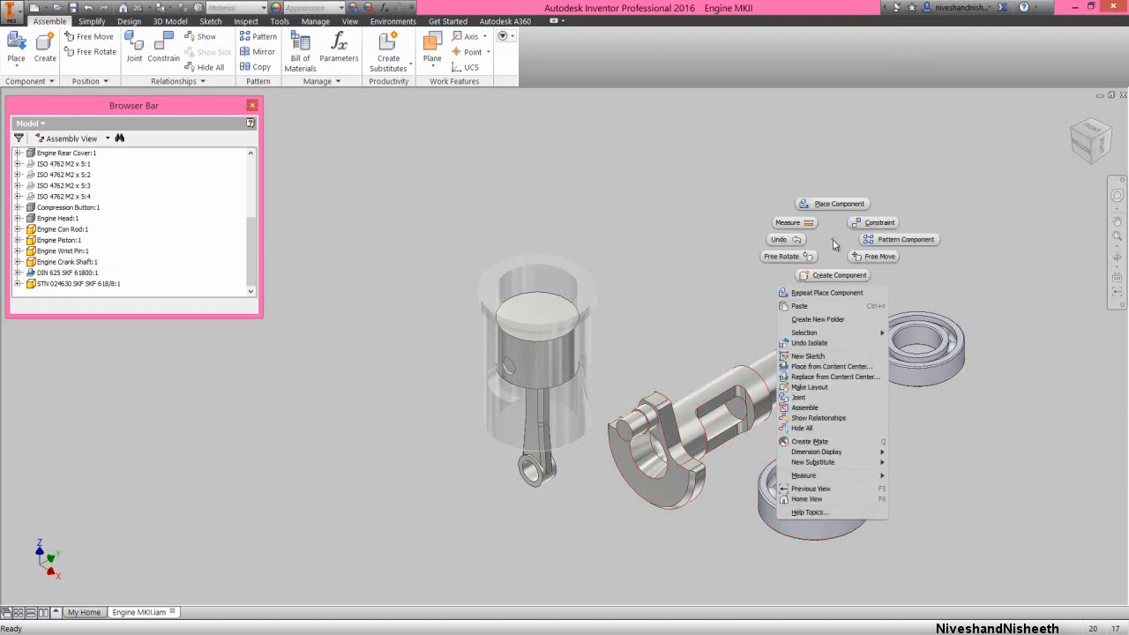
left_click(861, 224)
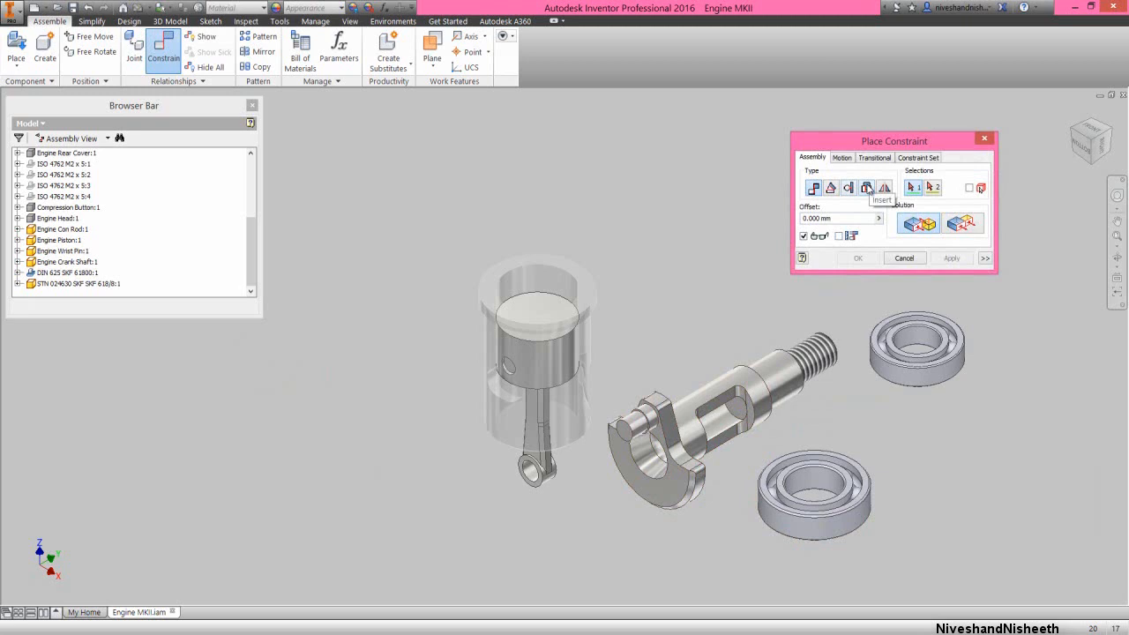
left_click(866, 188)
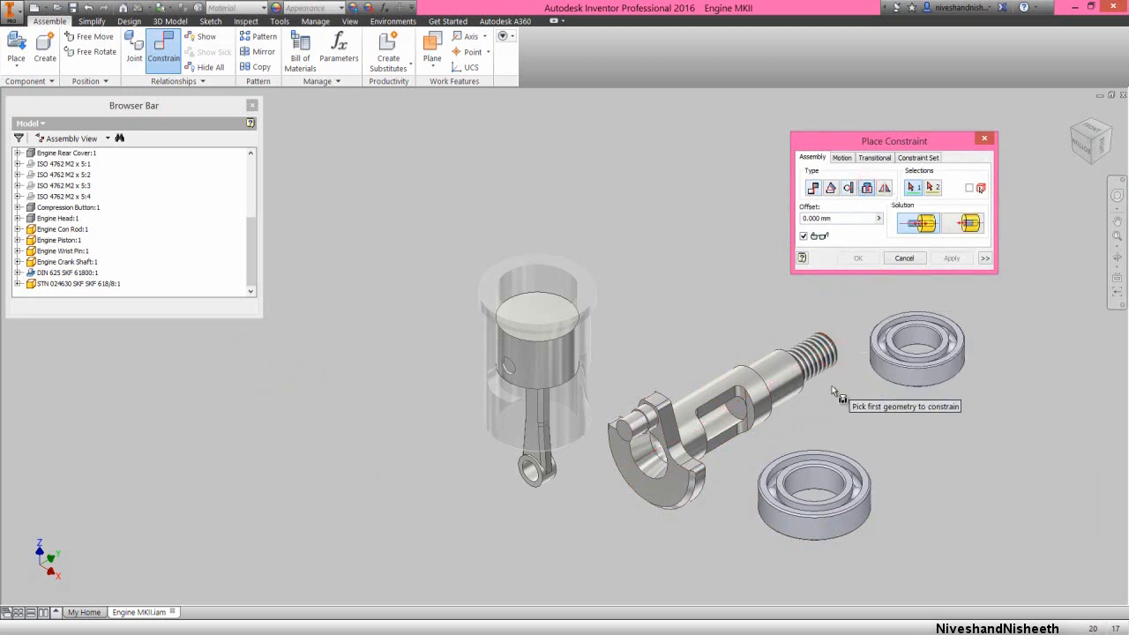
left_click(853, 469)
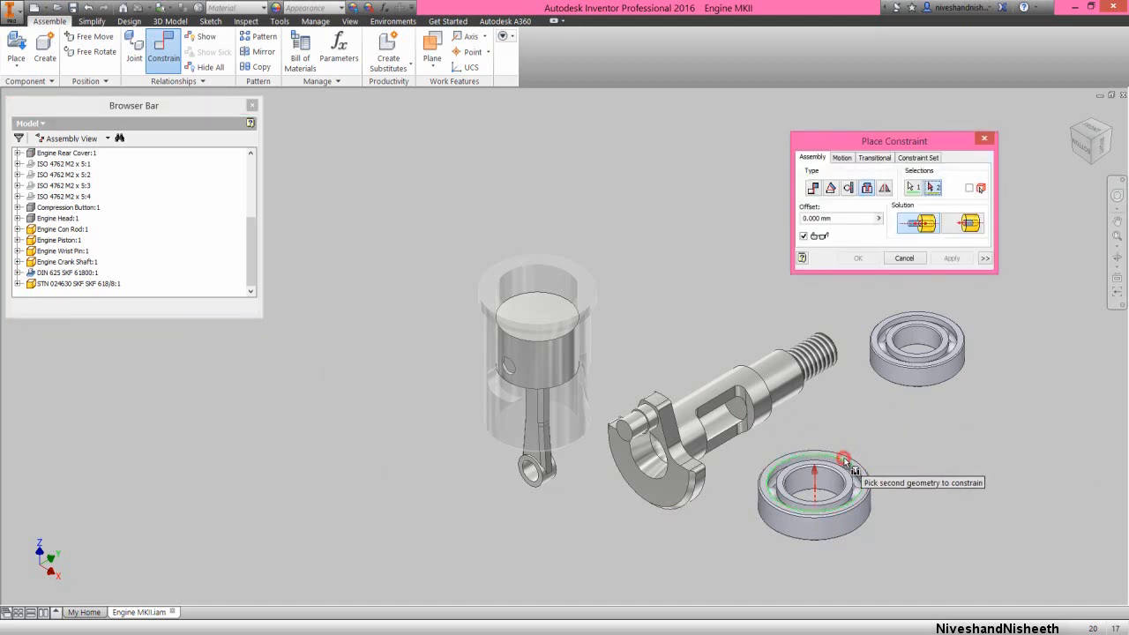
left_click(1113, 133)
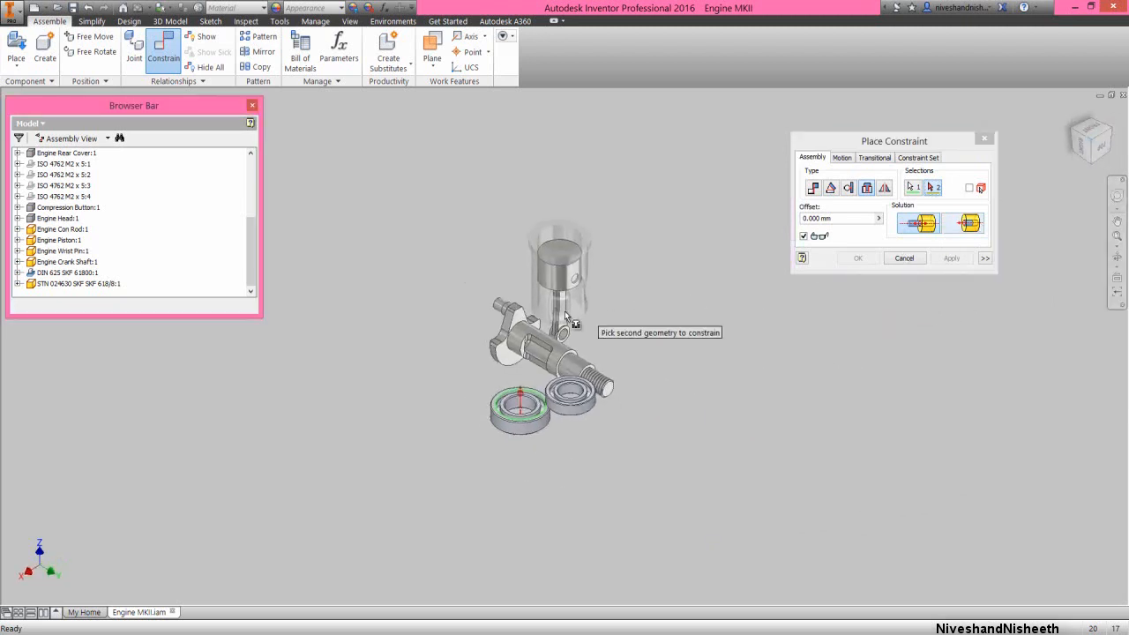
scroll(515, 331, "up", 3)
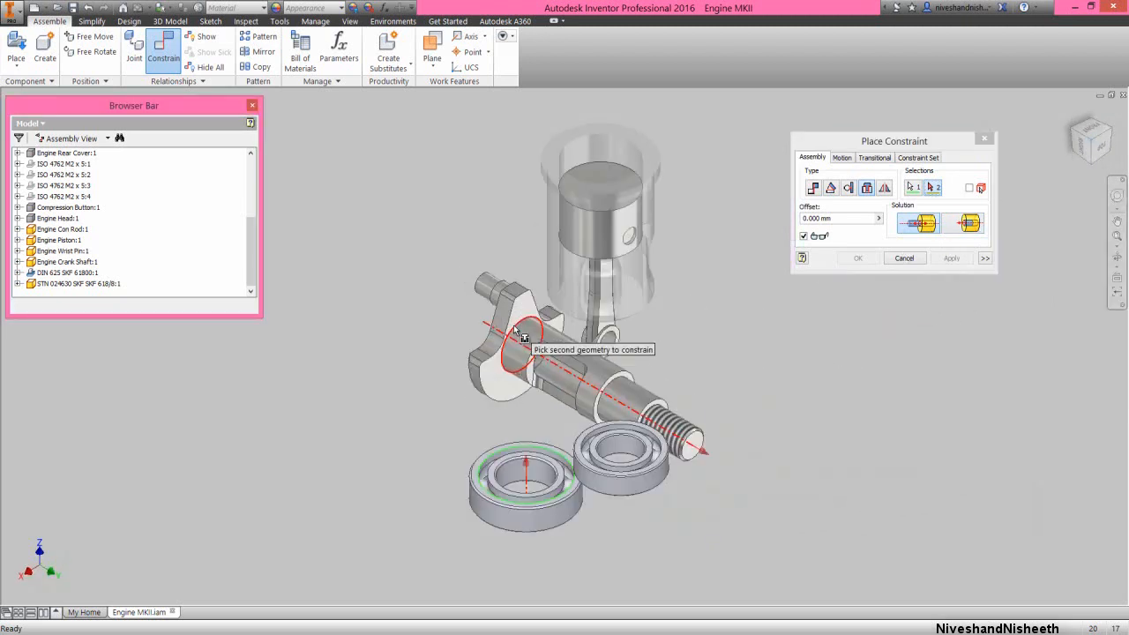
mouse_move(515, 328)
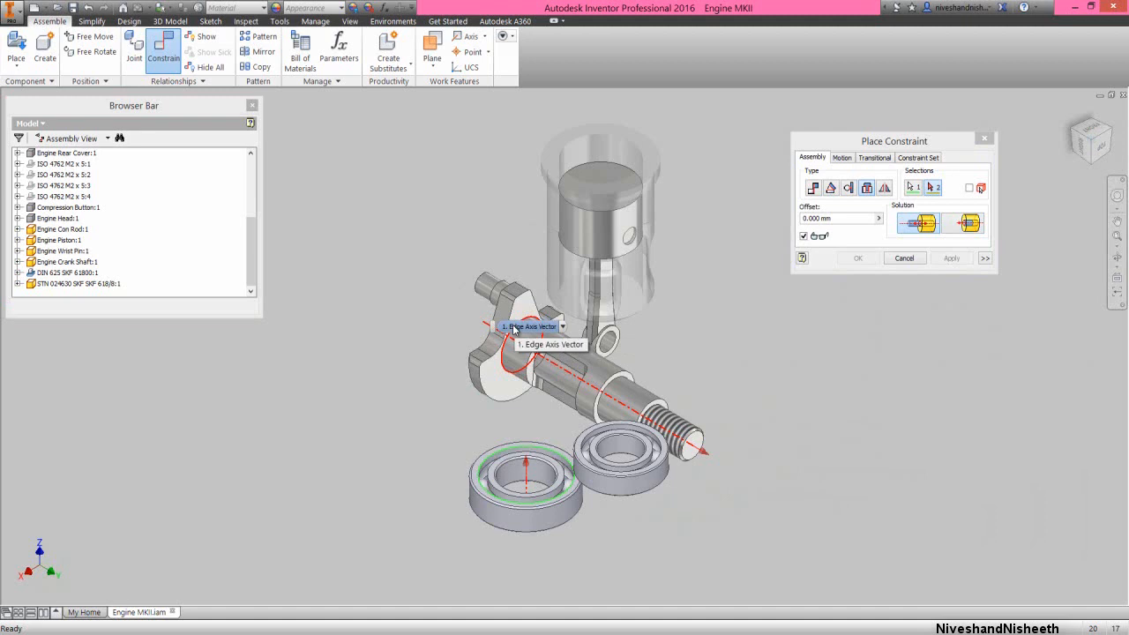
left_click(515, 329)
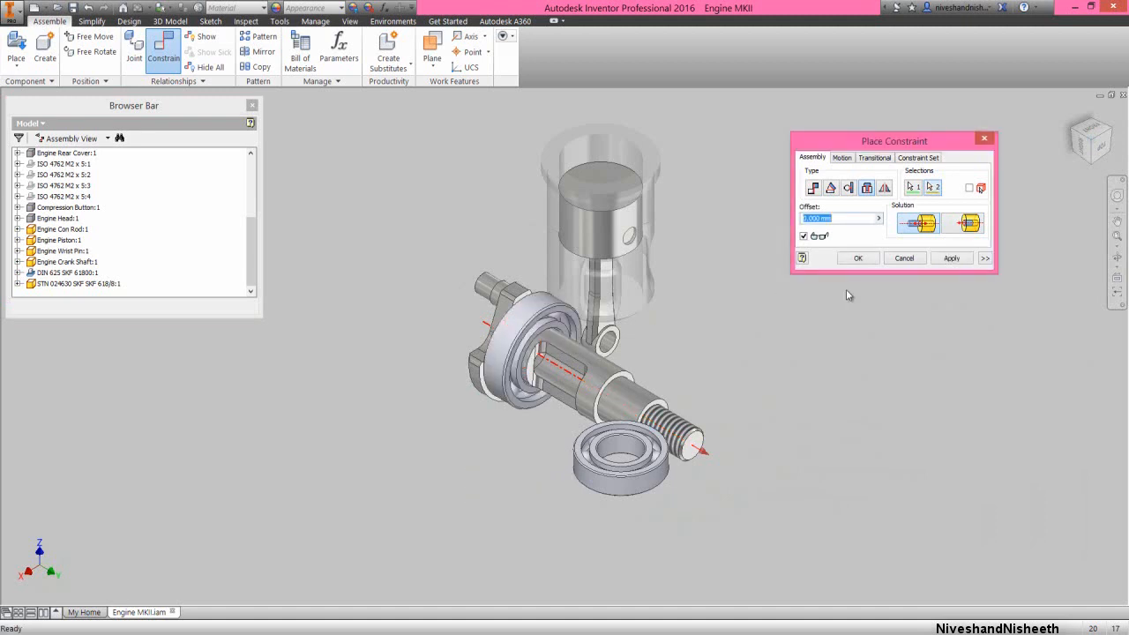
left_click(857, 258)
scroll(527, 348, "up", 2)
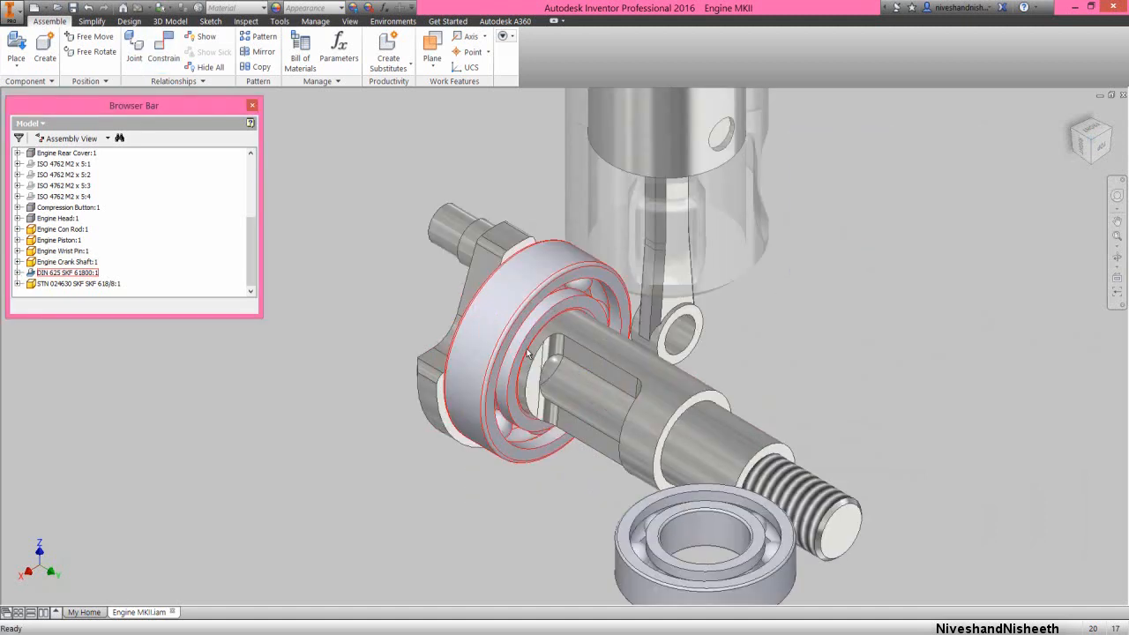
Try moving the large bearing together with the crankshaft, undo the move, and save the assembly
left_click_drag(507, 344, 492, 387)
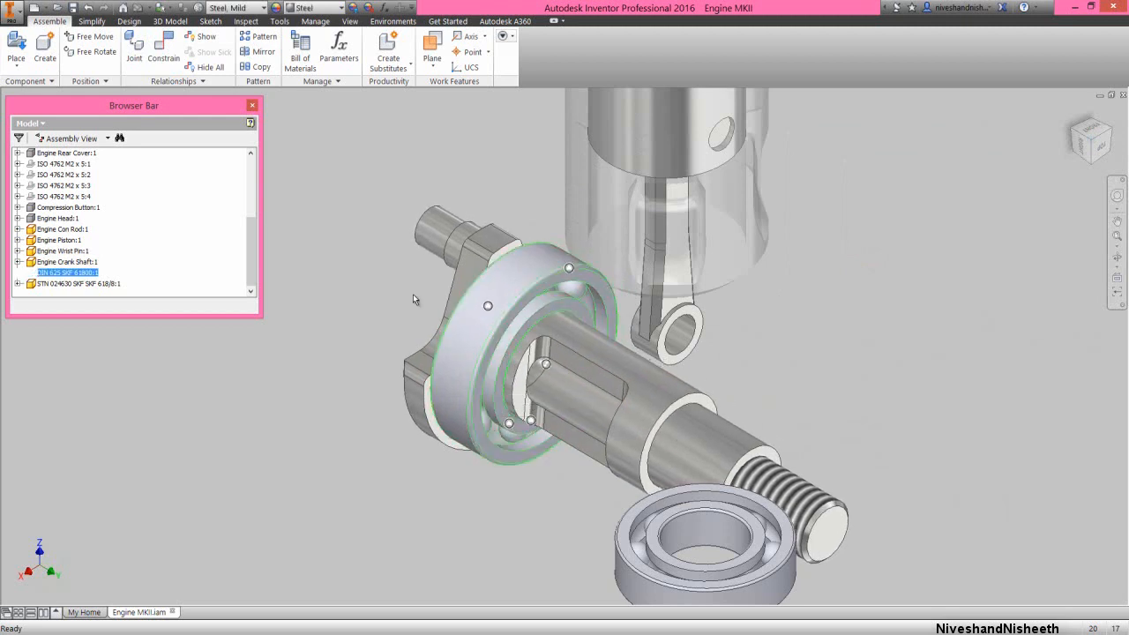
left_click(89, 9)
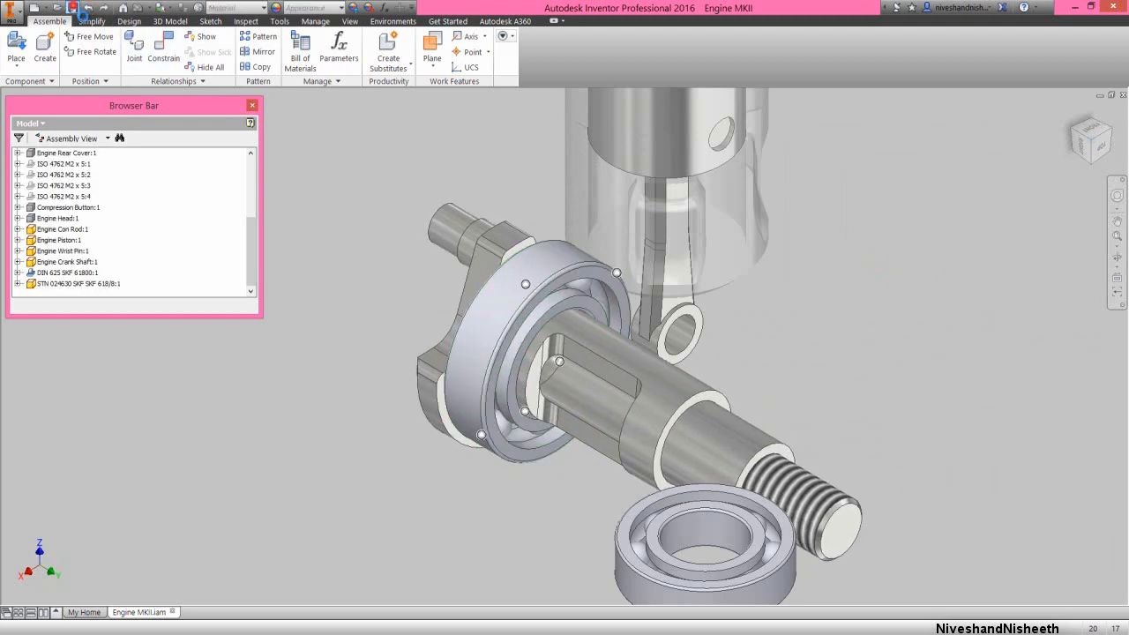
left_click(74, 9)
left_click(402, 335)
left_click(790, 360)
Add a Mate constraint with 0 mm offset between the crankpin's axis and the axis of the connecting rod's lower hole
right_click(815, 286)
left_click(843, 267)
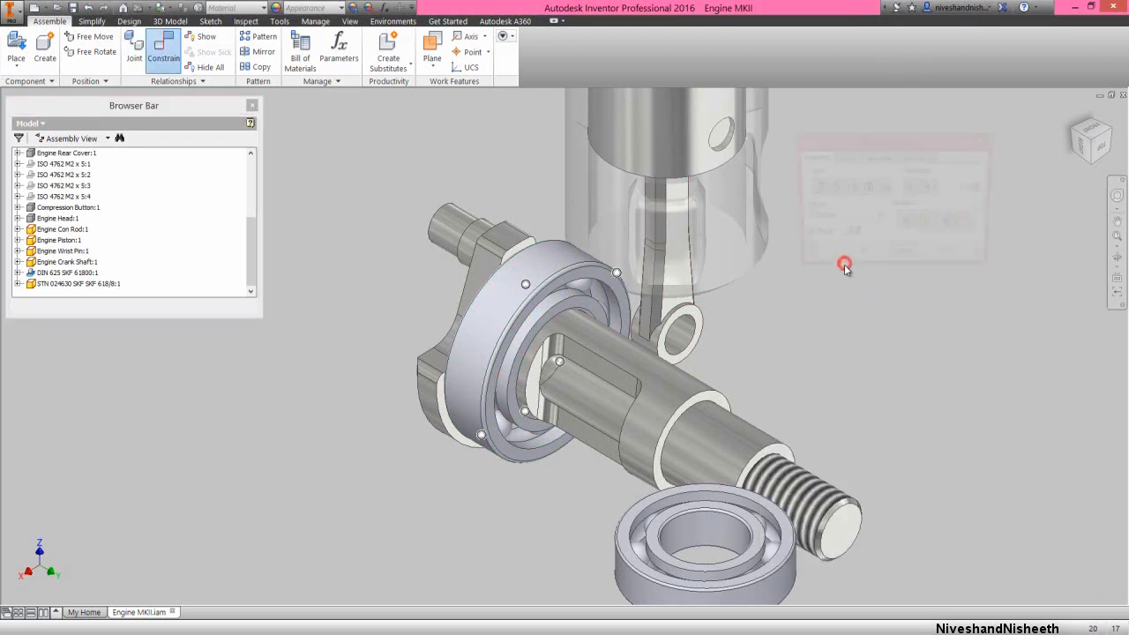
left_click(452, 235)
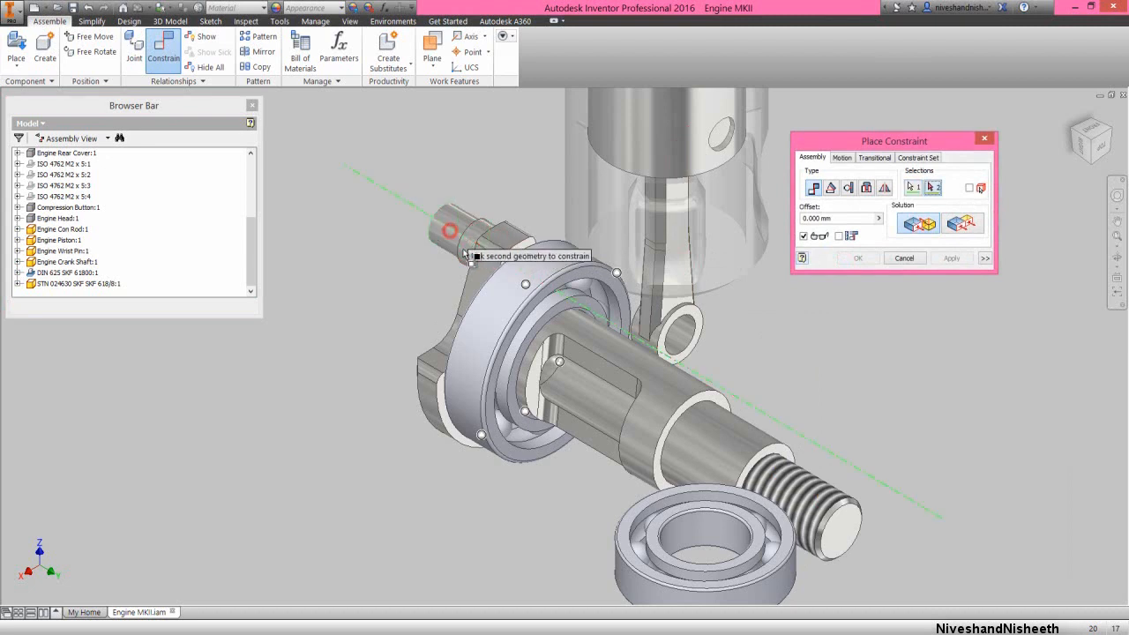
left_click(686, 339)
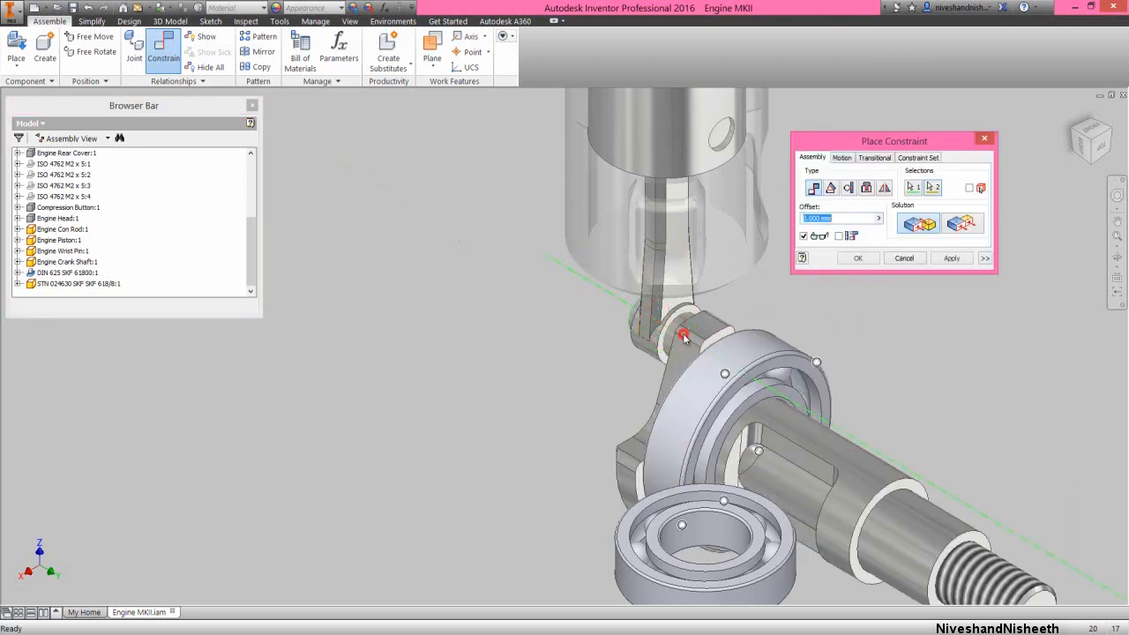
left_click(860, 259)
Add an Insert constraint with 0 mm offset between the small bearing's inner circular edge and the crankshaft's shoulder edge near the thread
right_click(763, 361)
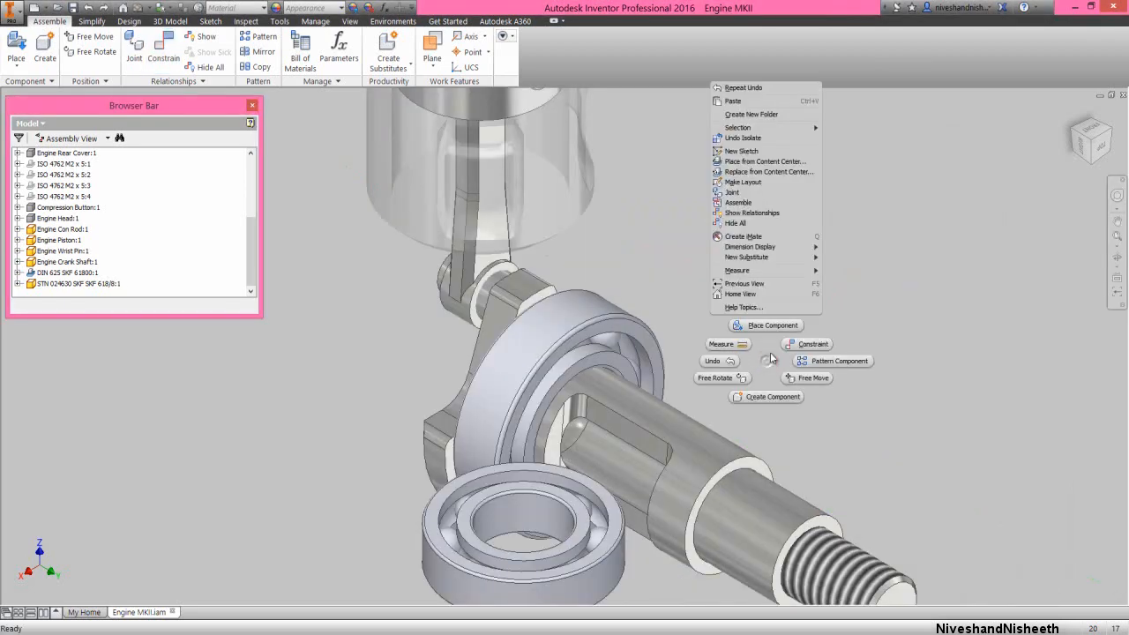
left_click(792, 346)
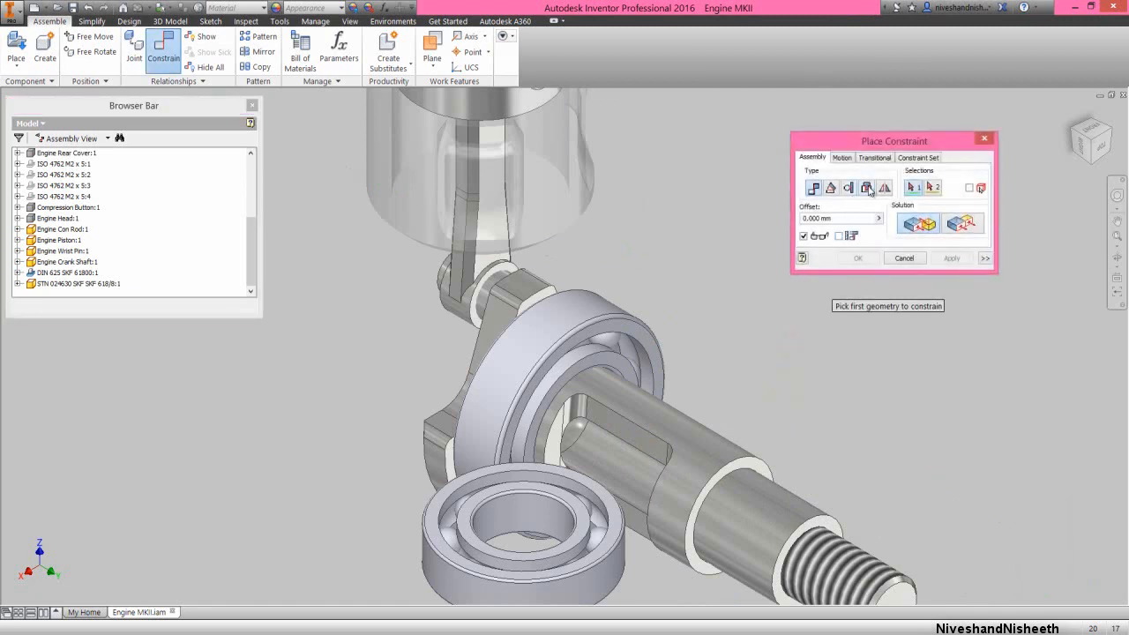
left_click(867, 189)
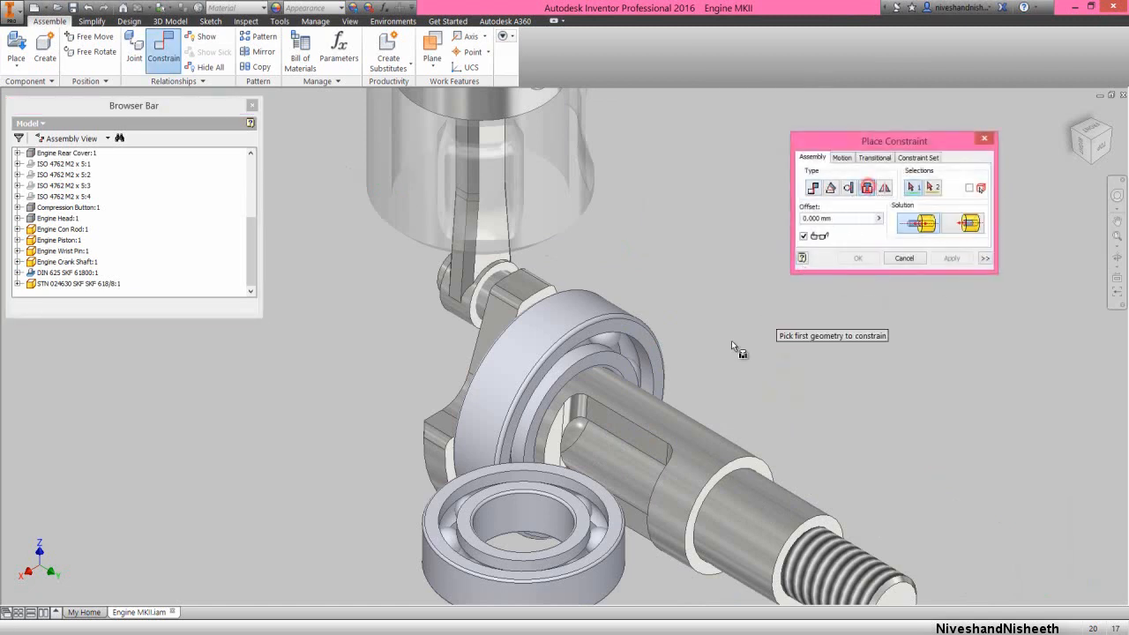
left_click(551, 501)
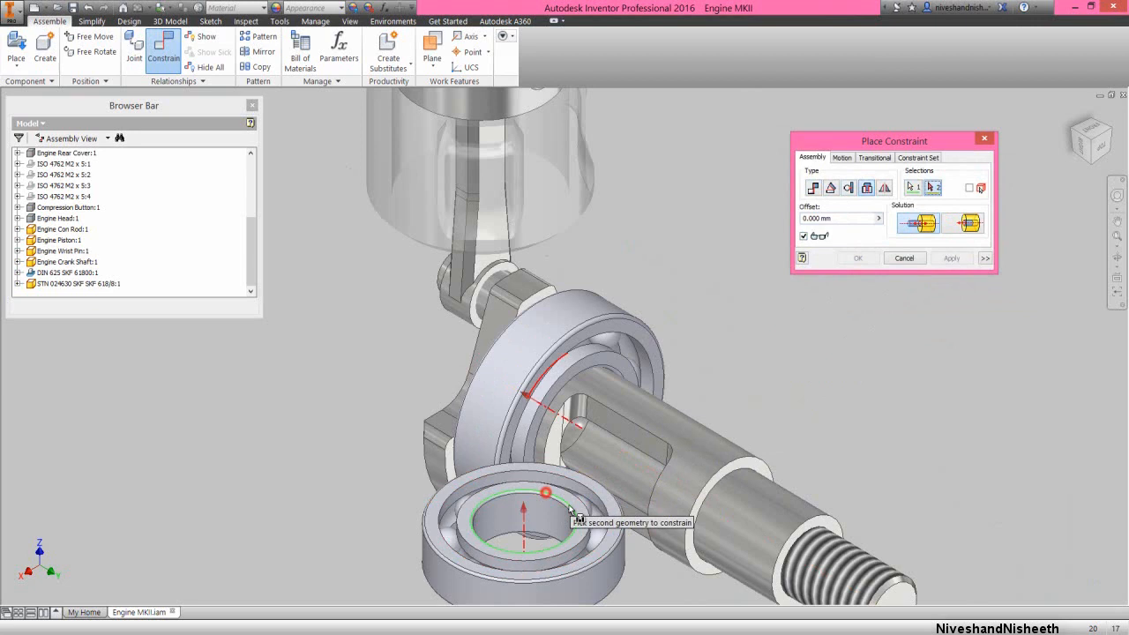
left_click(727, 469)
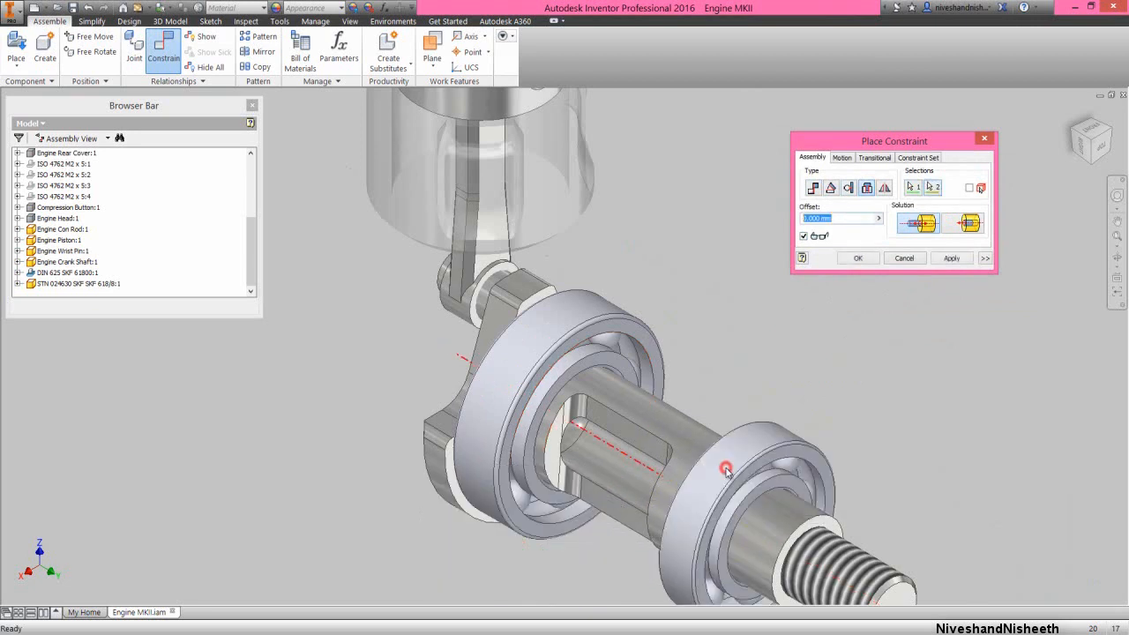
left_click(857, 257)
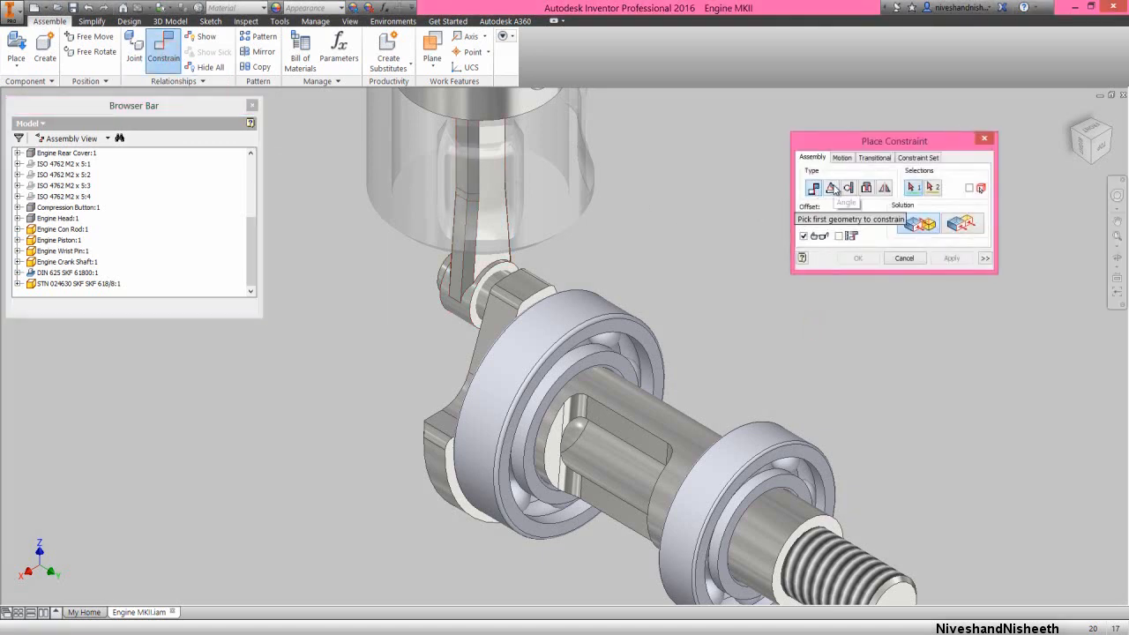
Add a 0 deg Angle constraint between the crankshaft's Work Plane1 and the assembly's YZ origin plane
left_click(832, 188)
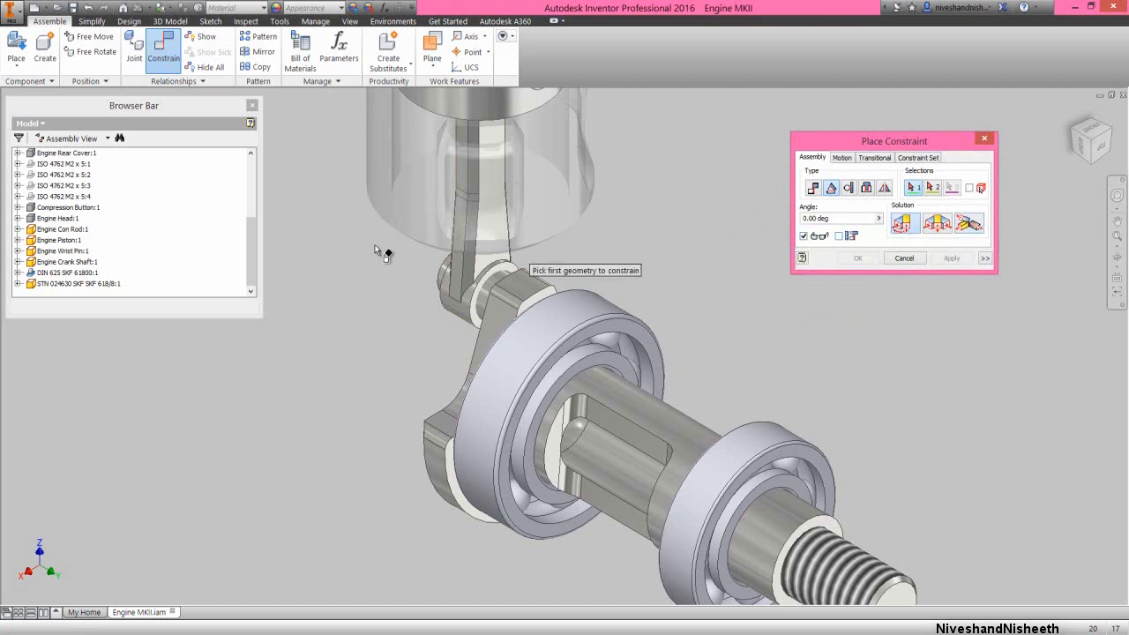
left_click(17, 262)
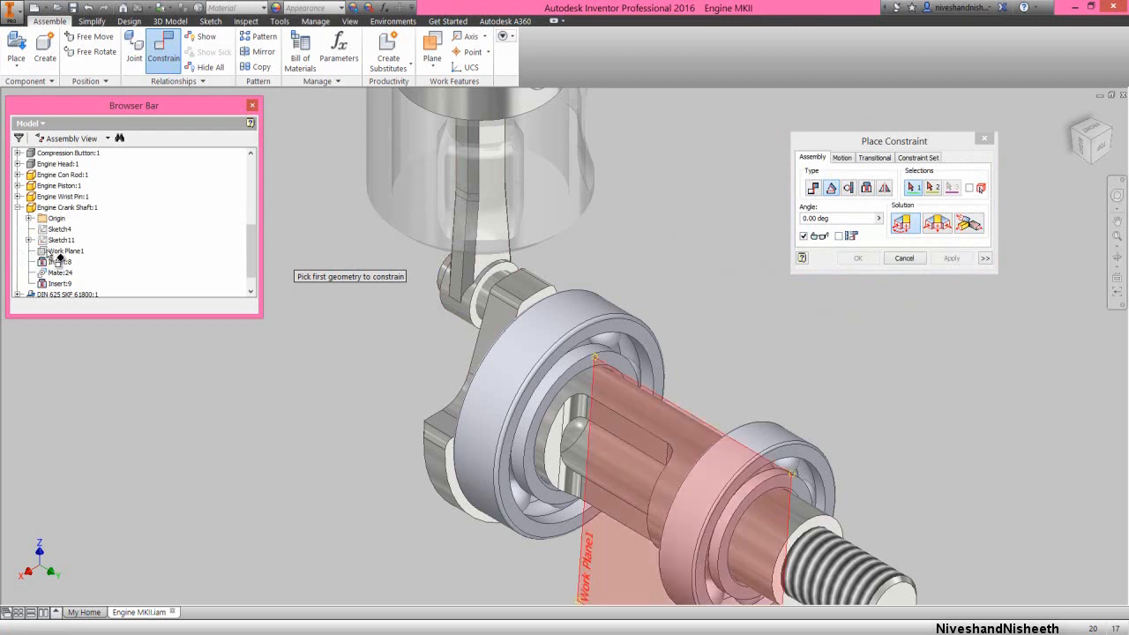
left_click(53, 254)
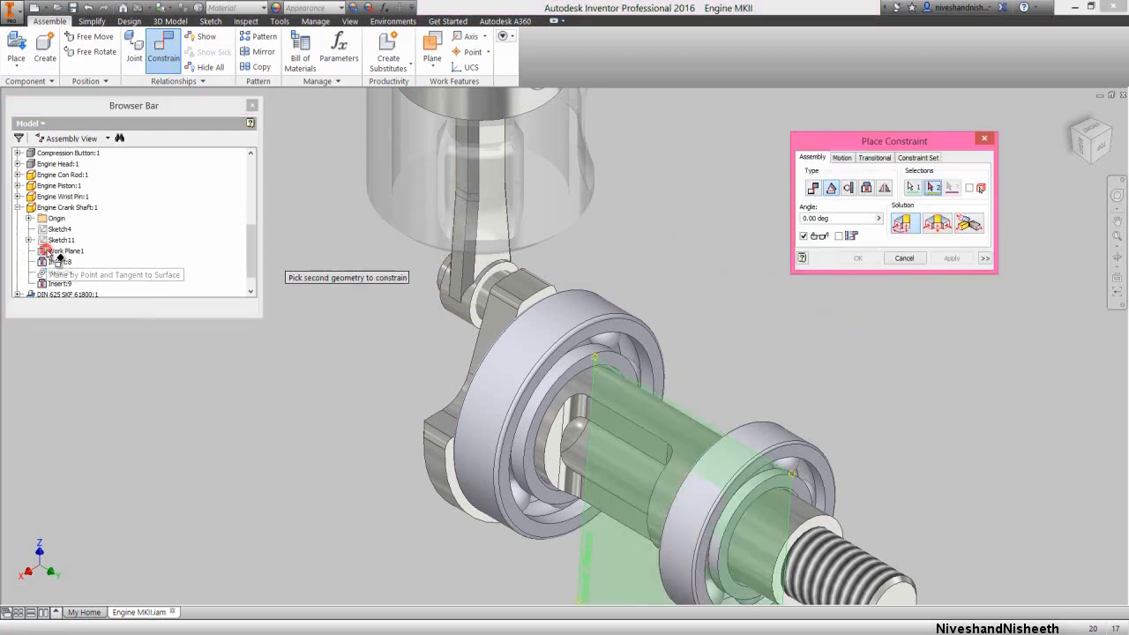
scroll(177, 216, "up", 5)
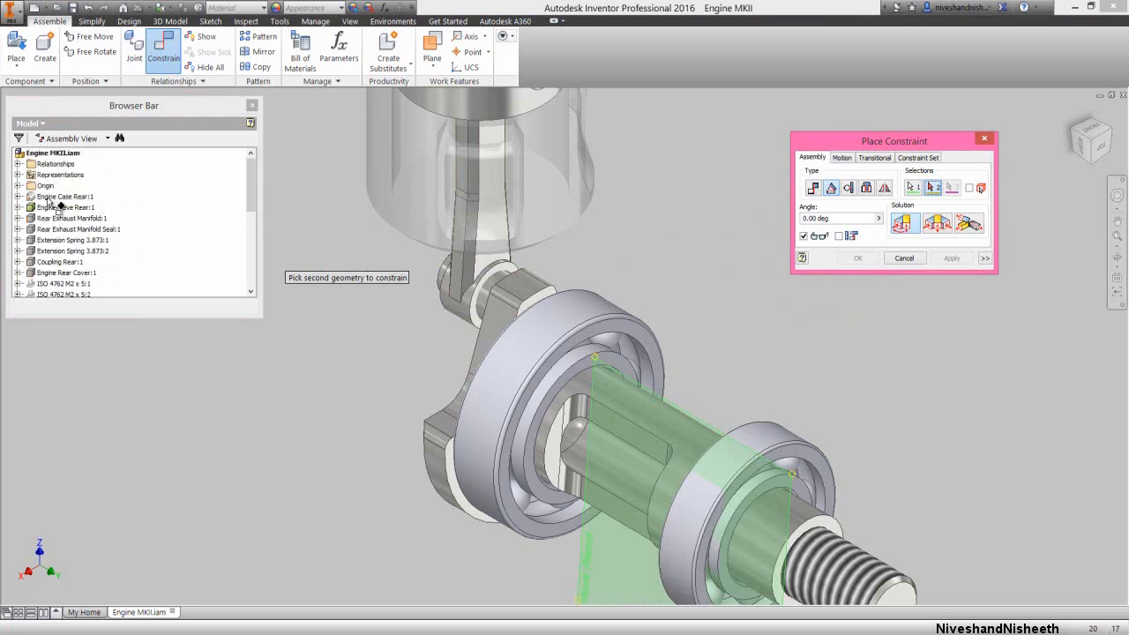
left_click(18, 186)
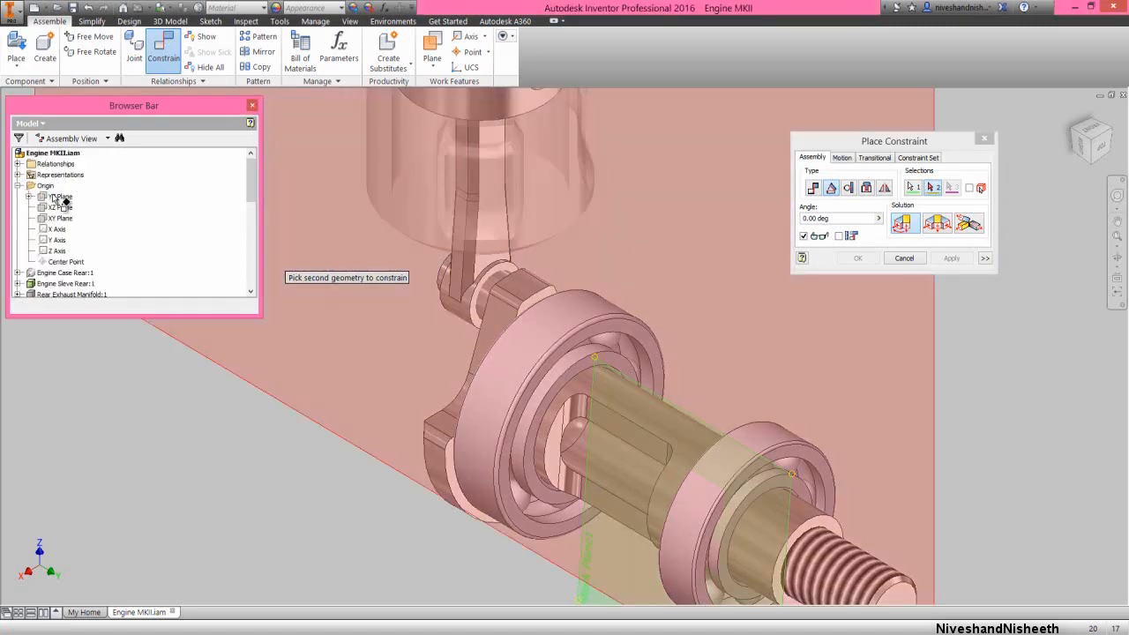
left_click(55, 196)
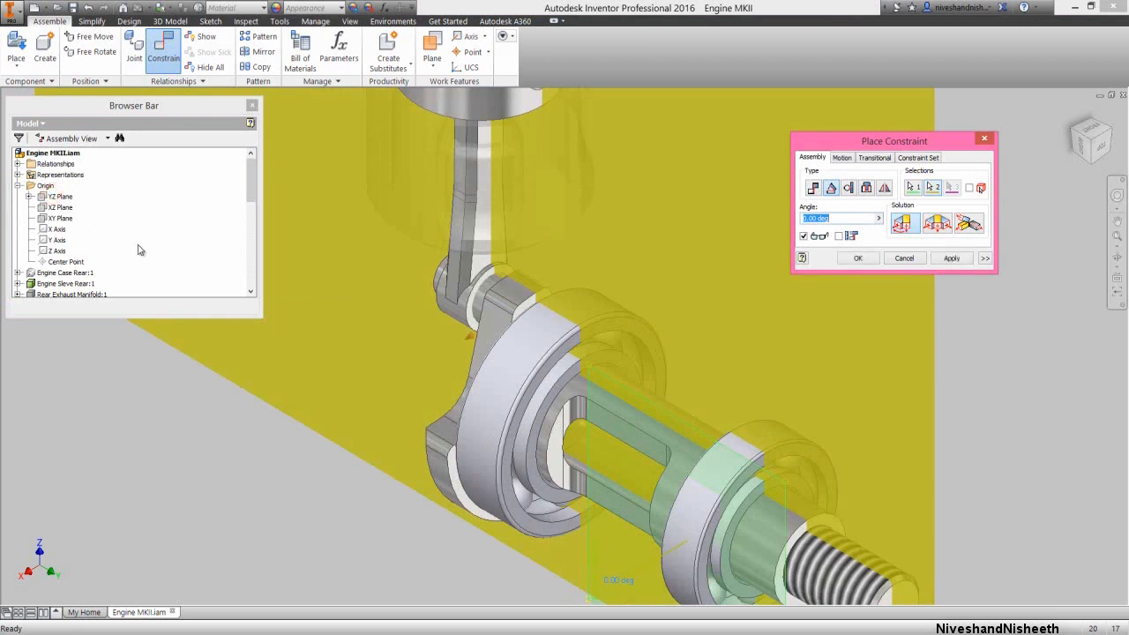
left_click(858, 258)
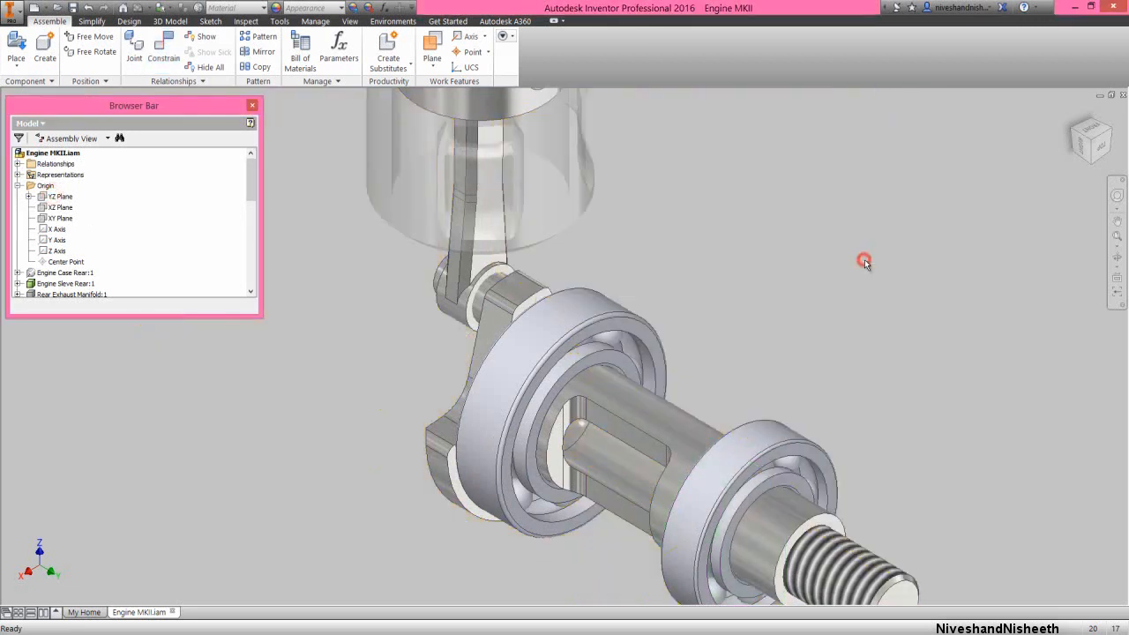
Collapse the browser tree and rename the 0 deg angle constraint under Engine Crank Shaft as Drive Me
right_click(171, 242)
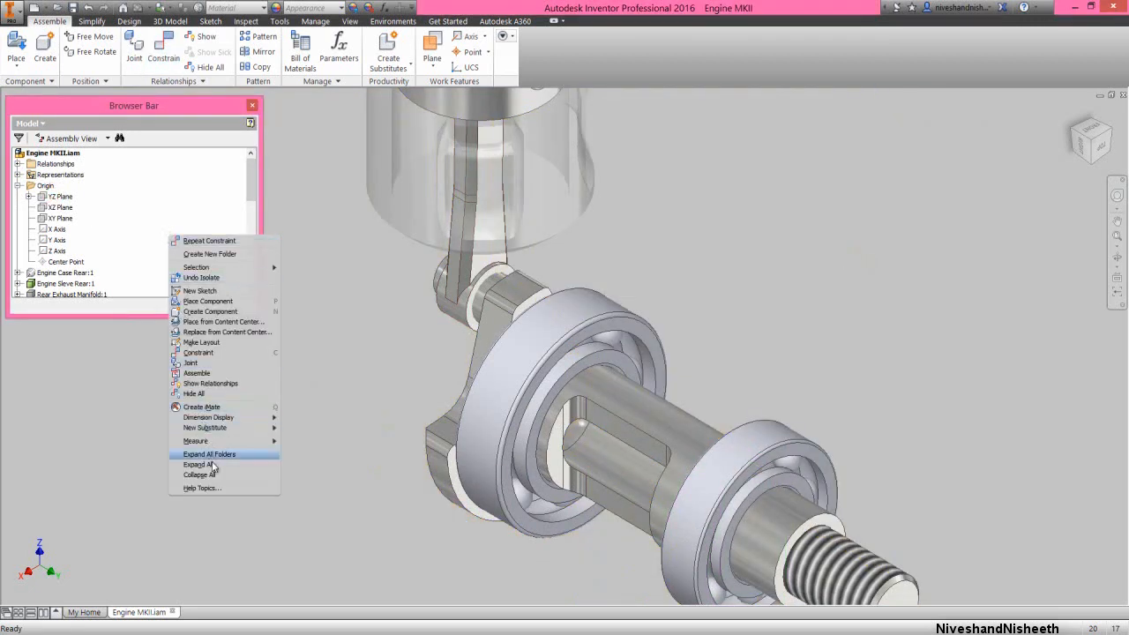
left_click(213, 476)
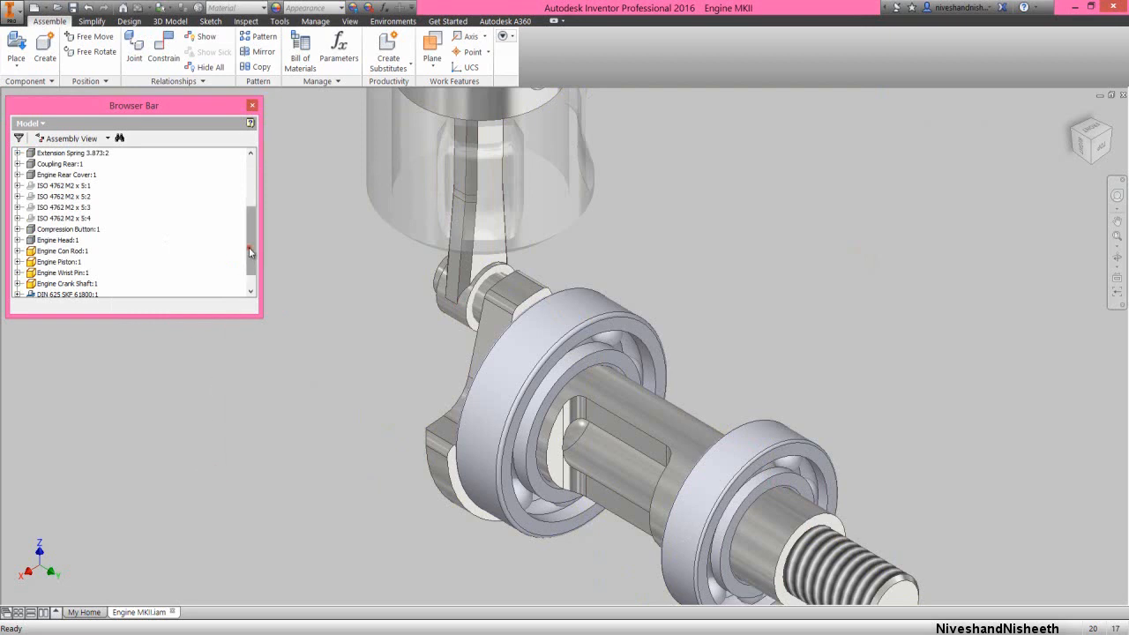
left_click_drag(250, 252, 250, 275)
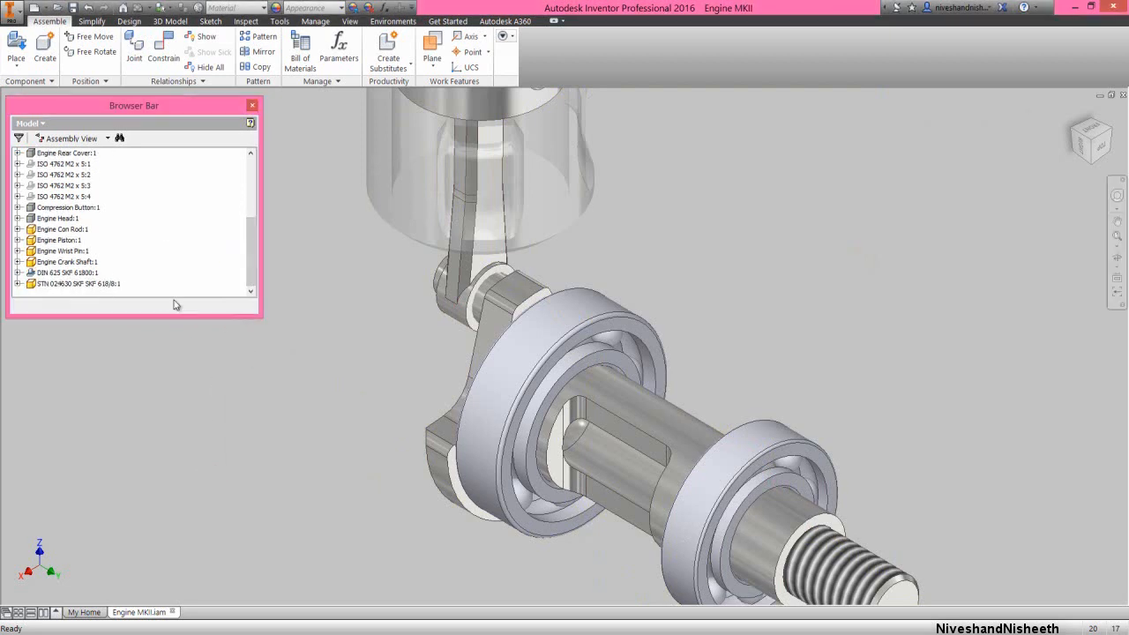
left_click(18, 262)
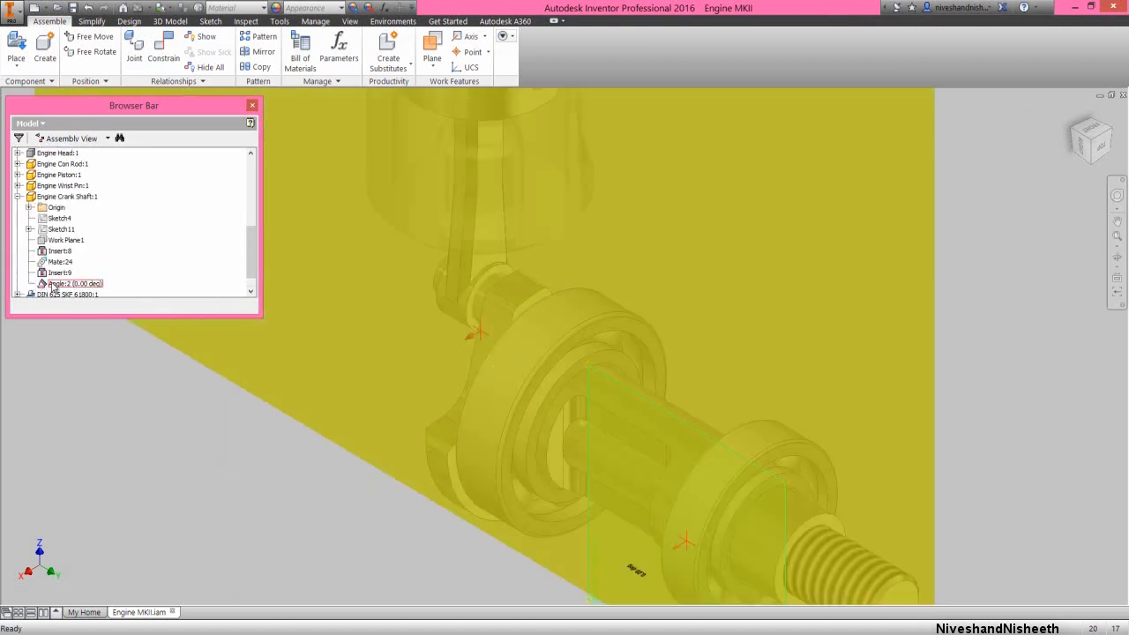
left_click(55, 284)
right_click(58, 284)
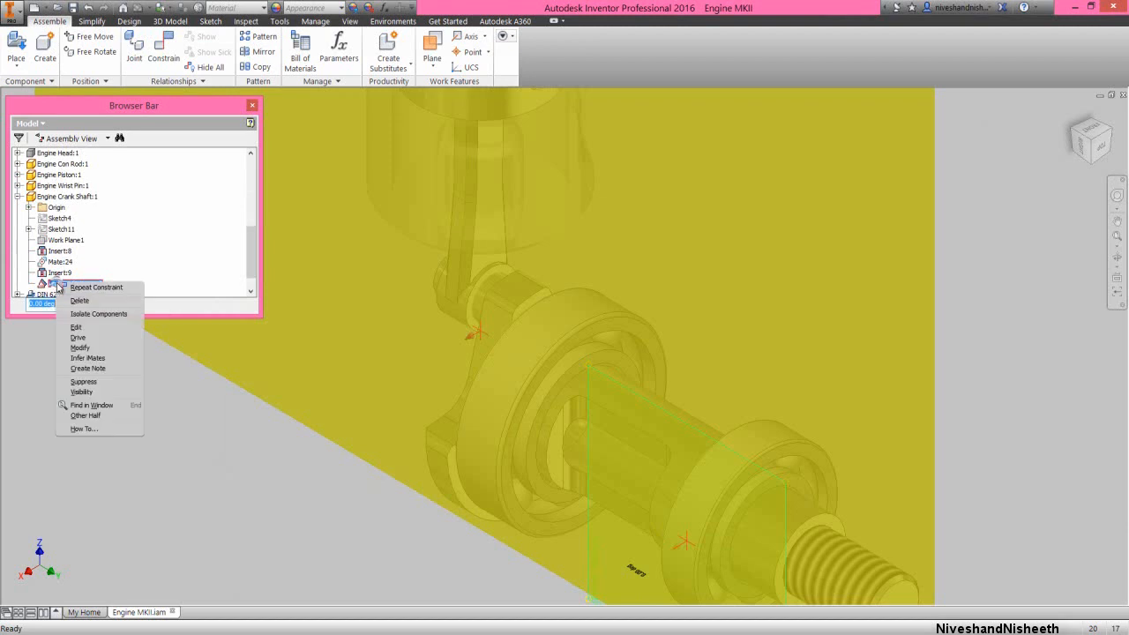
left_click(56, 286)
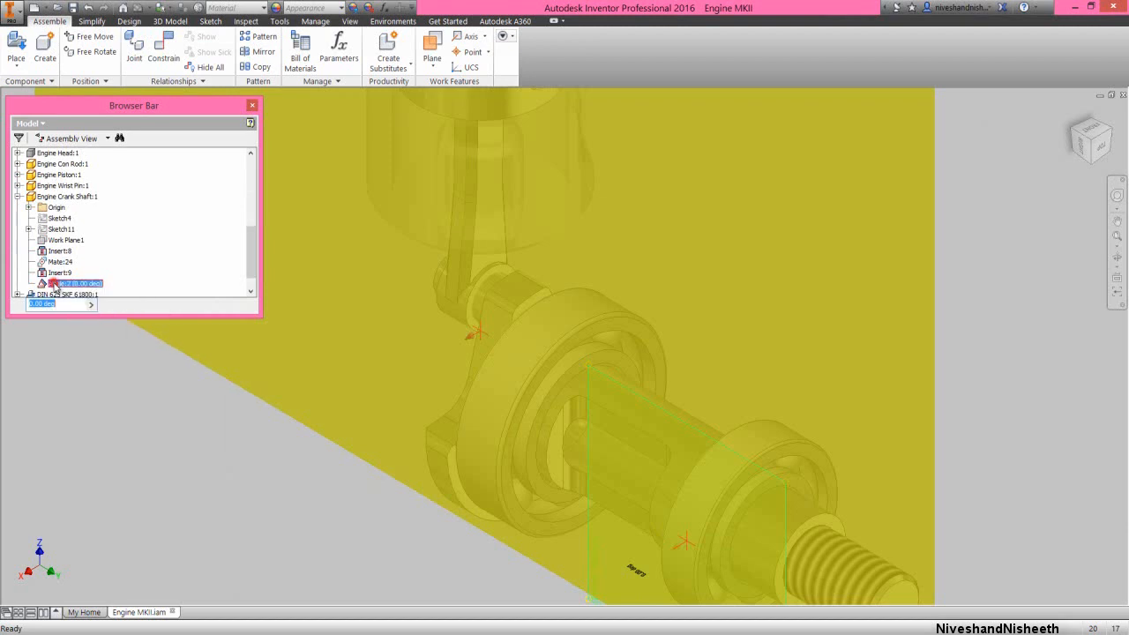
left_click(56, 287)
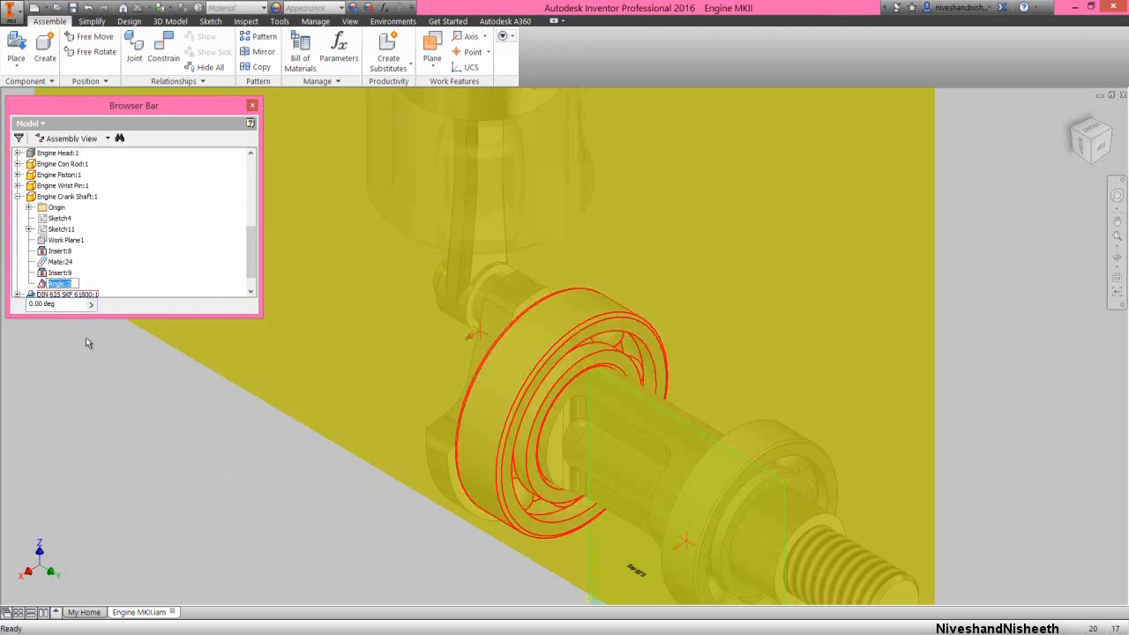
type("Drive Me")
key("Return")
left_click(84, 345)
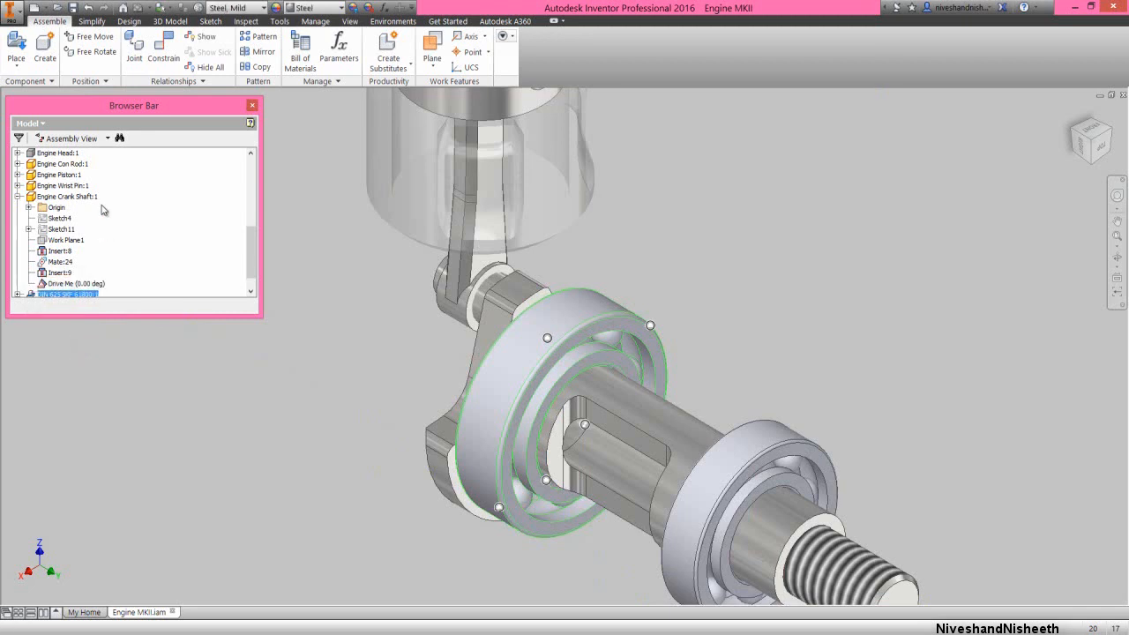
Save the assembly and collapse all nodes in the browser tree
left_click(69, 7)
left_click(194, 285)
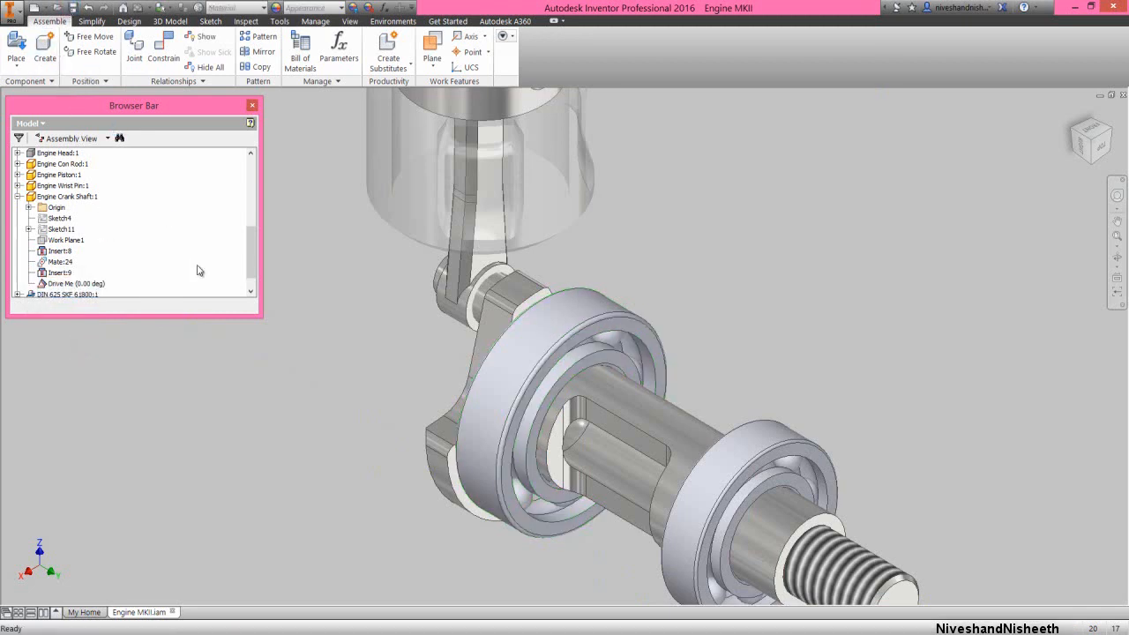
right_click(197, 266)
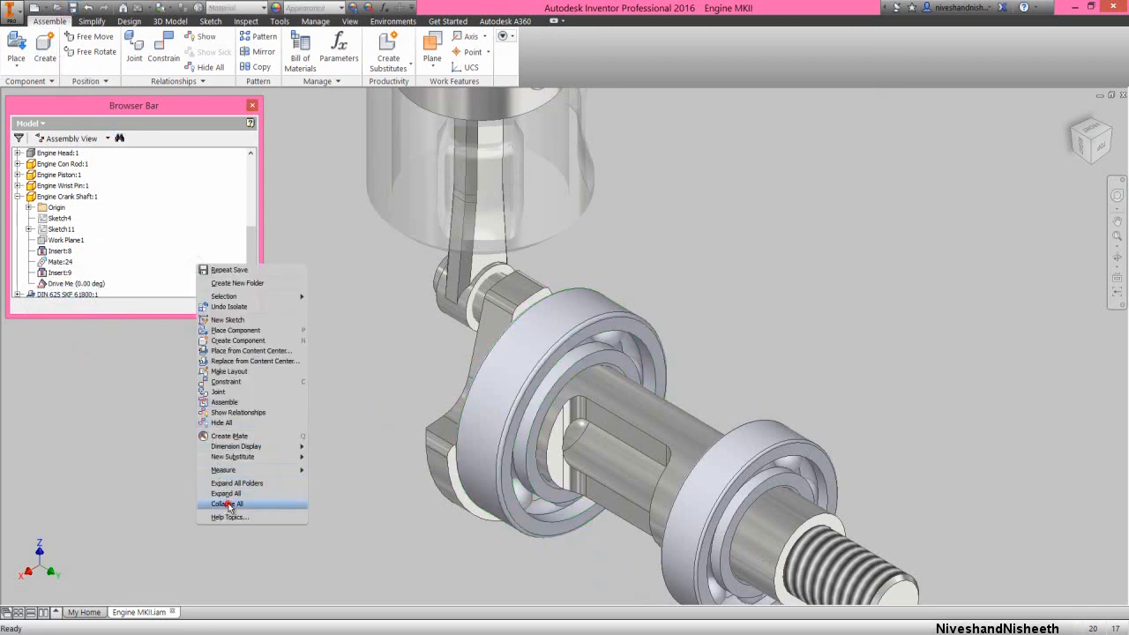
left_click(229, 504)
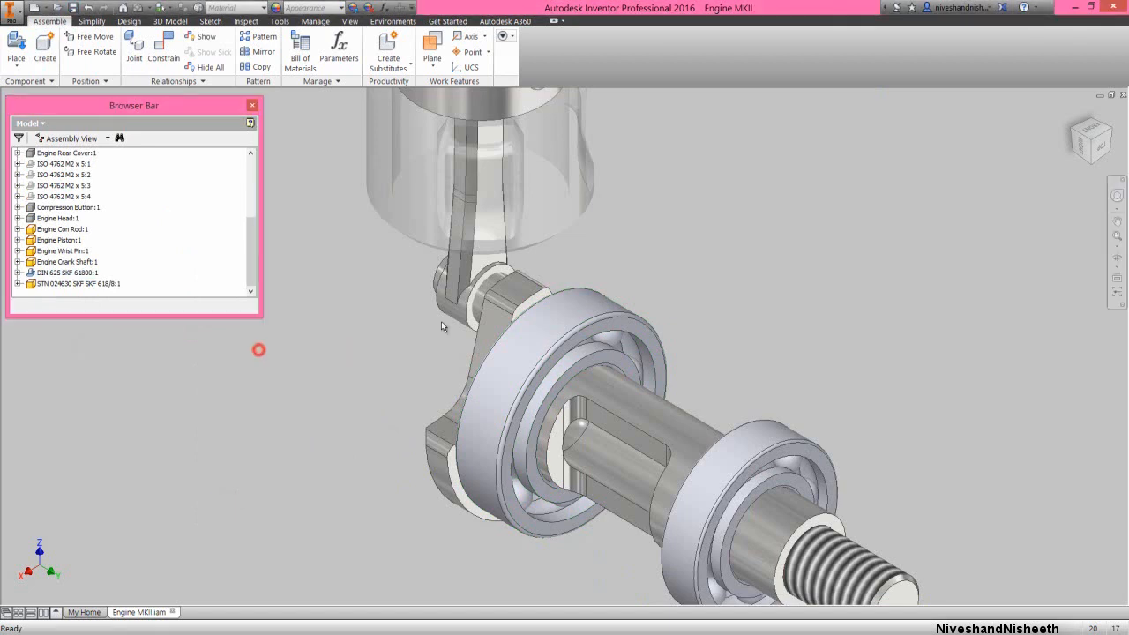
Place one Flywheel Washer and one Flywheel Taper Collar beside the crankshaft thread, and move the collar away from the washer
scroll(441, 324, "down", 5)
scroll(381, 218, "up", 4)
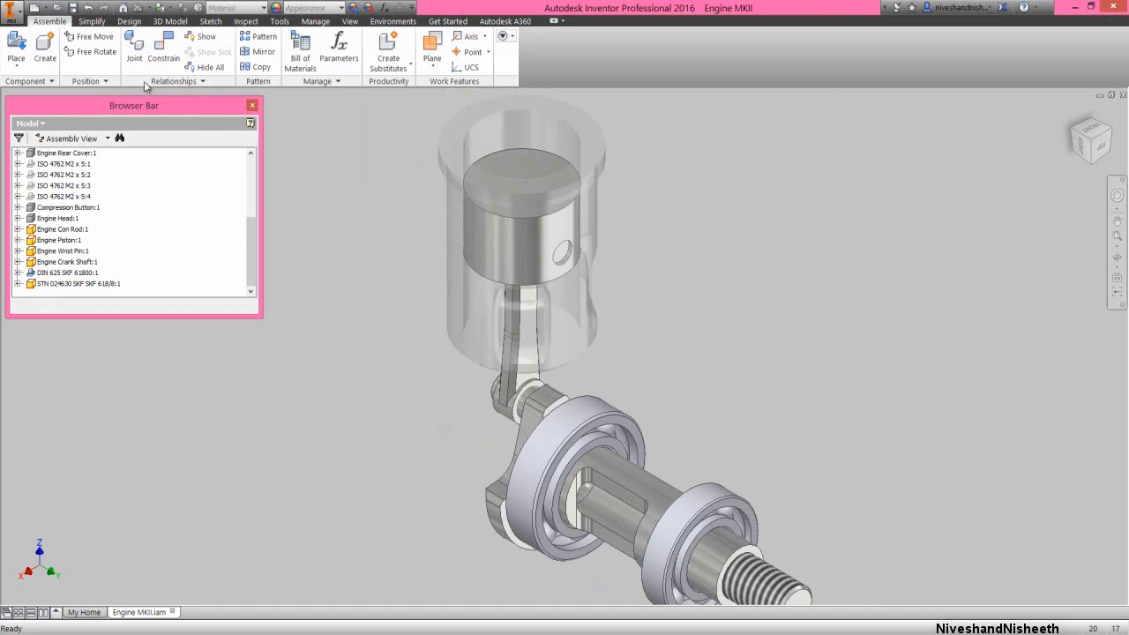
left_click(16, 48)
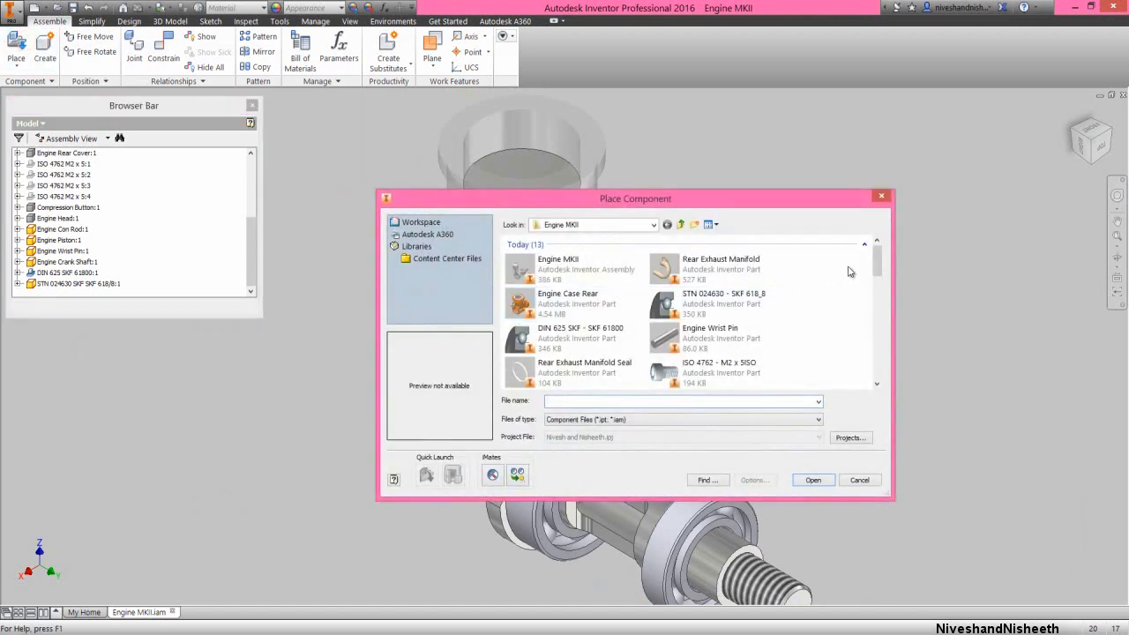
left_click_drag(878, 269, 886, 327)
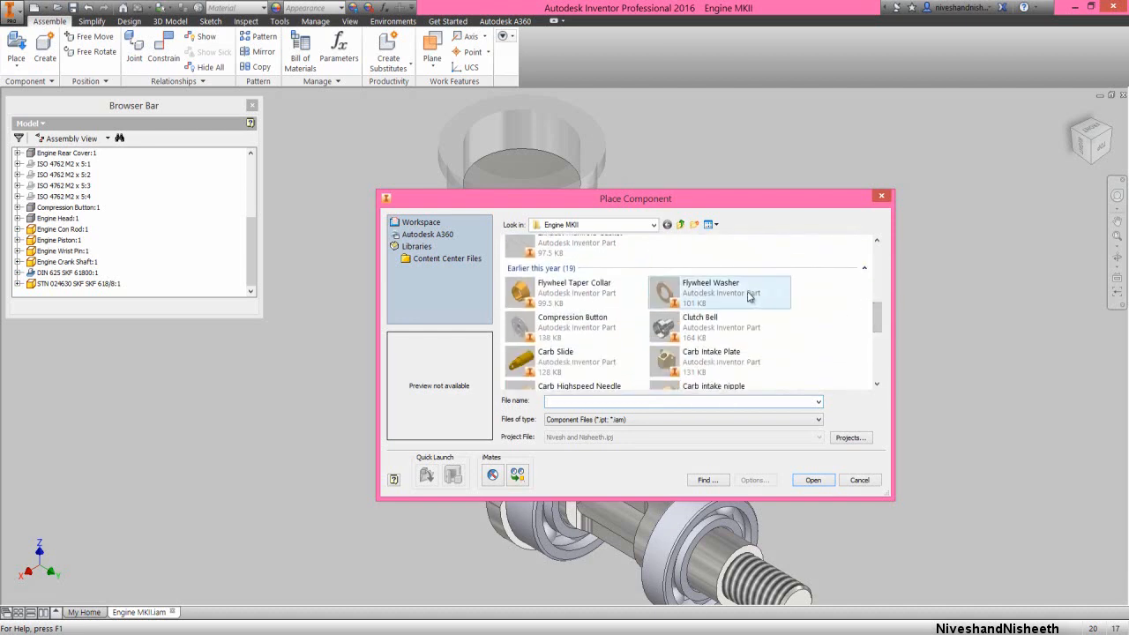
left_click(748, 297)
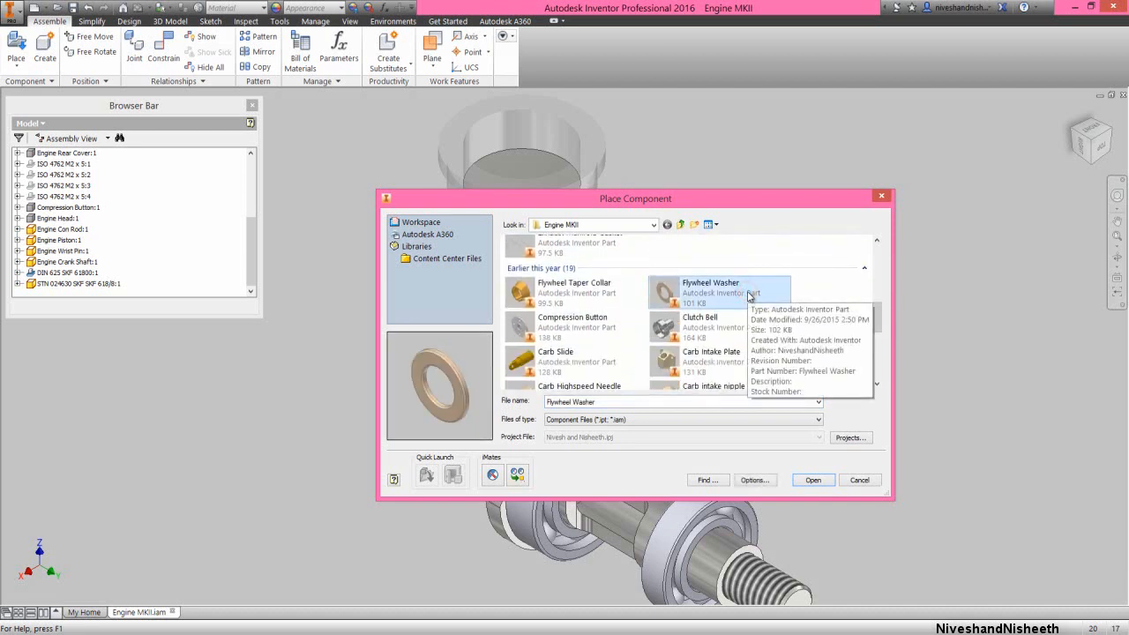
left_click(567, 292, "ctrl")
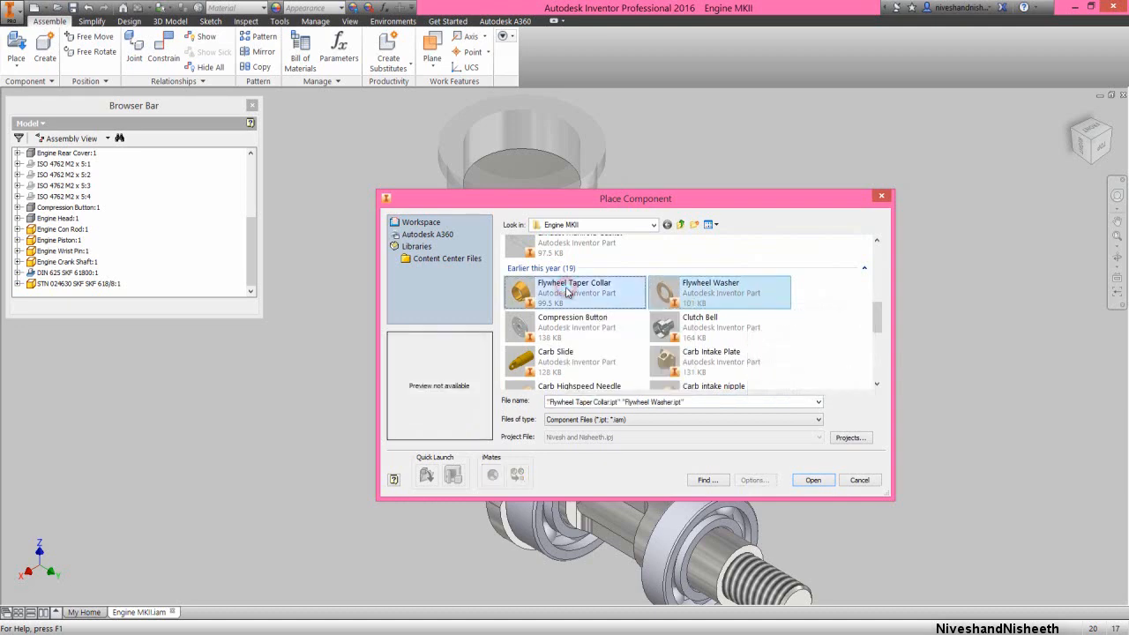
left_click(812, 482)
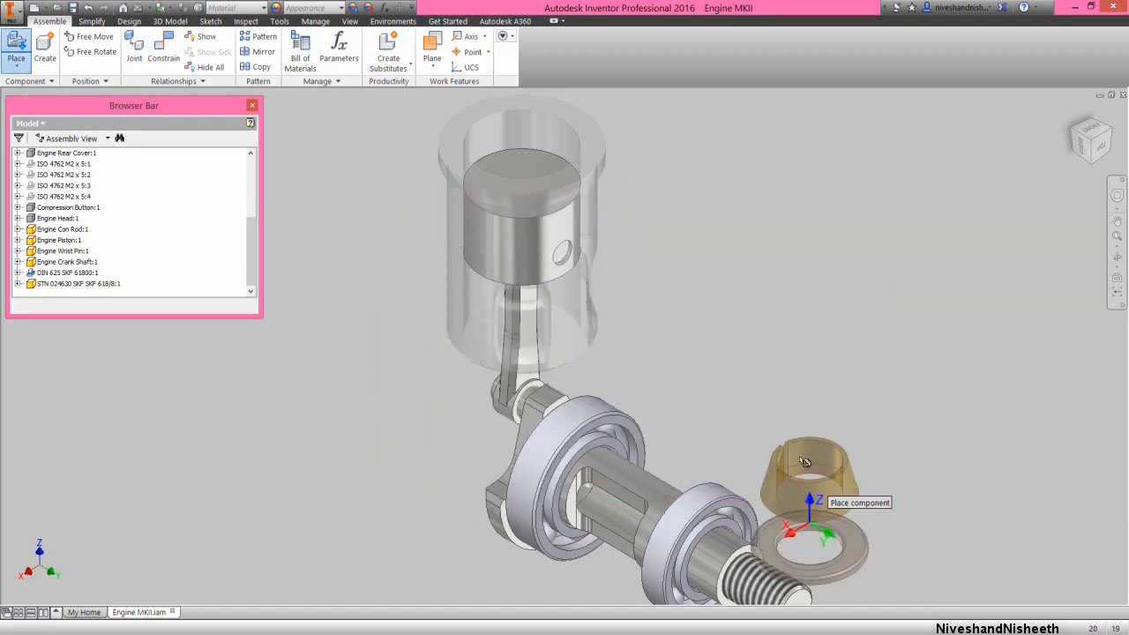
scroll(802, 485, "down", 2)
scroll(844, 533, "up", 2)
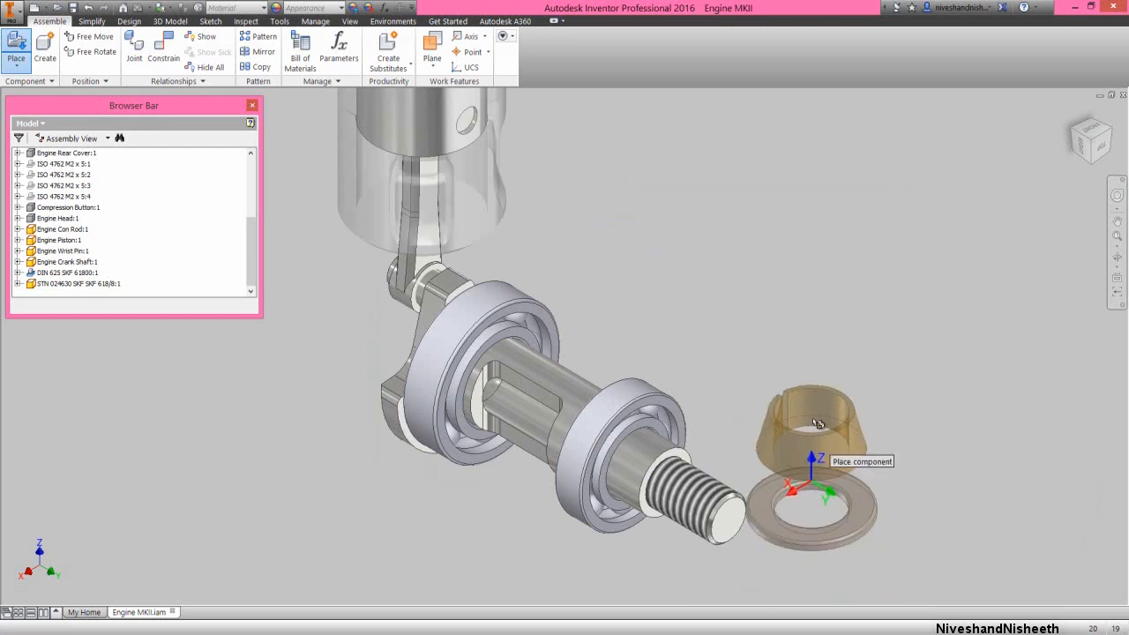
left_click(842, 416)
right_click(885, 255)
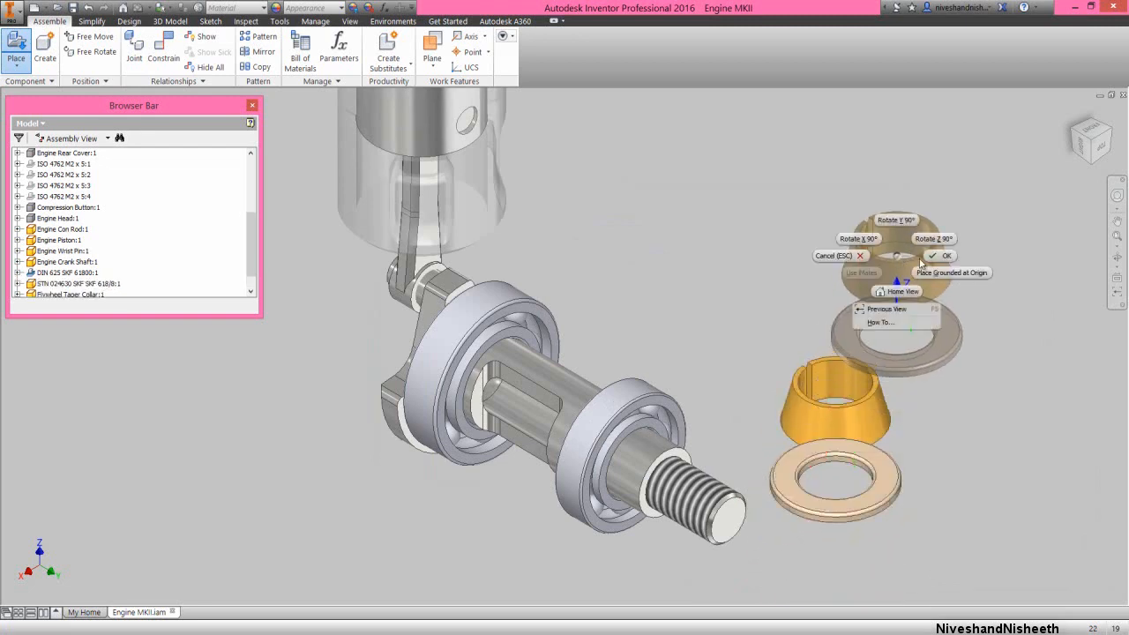
left_click(938, 255)
left_click_drag(862, 408, 921, 298)
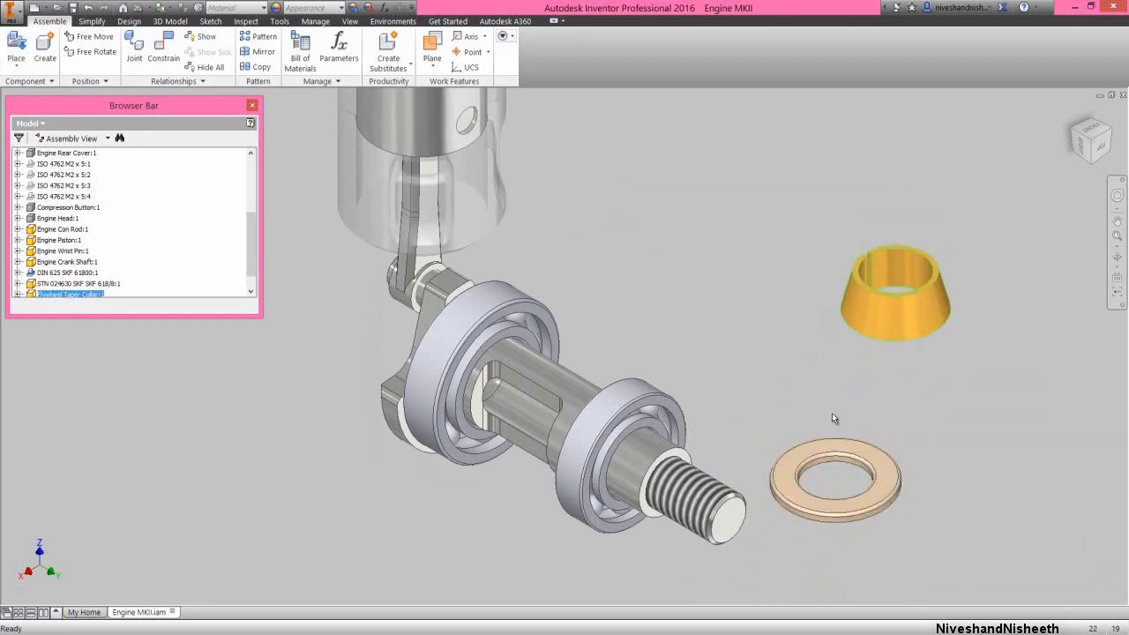
left_click(803, 403)
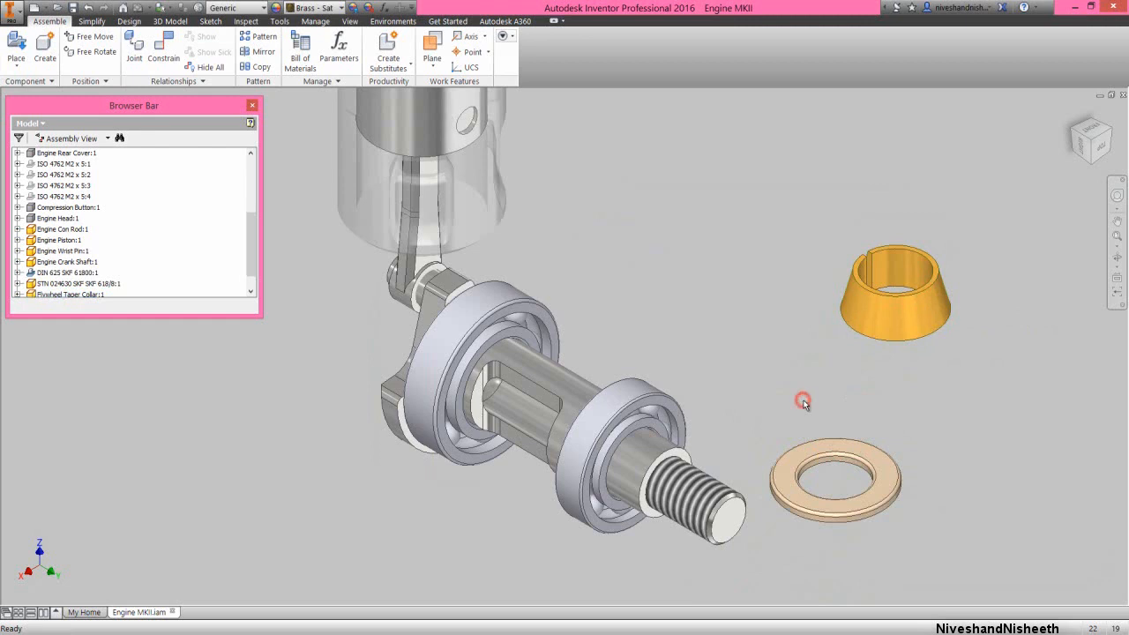
Add an Insert constraint with 0 mm offset between the flywheel washer's inner circular edge and the small bearing's inner circular edge
right_click(693, 283)
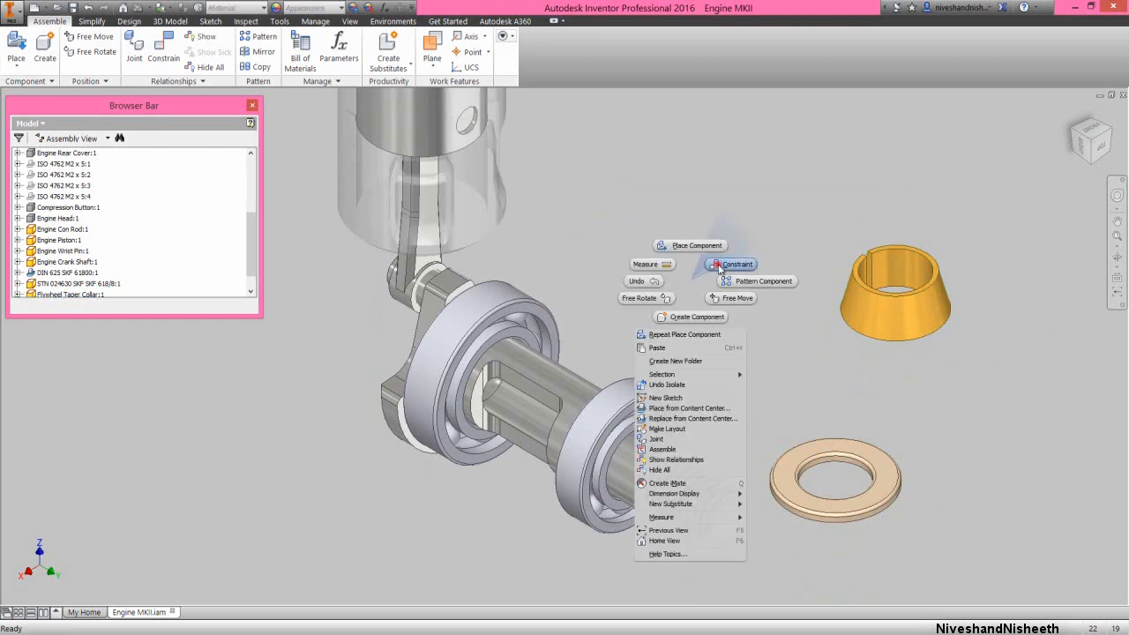
left_click(719, 265)
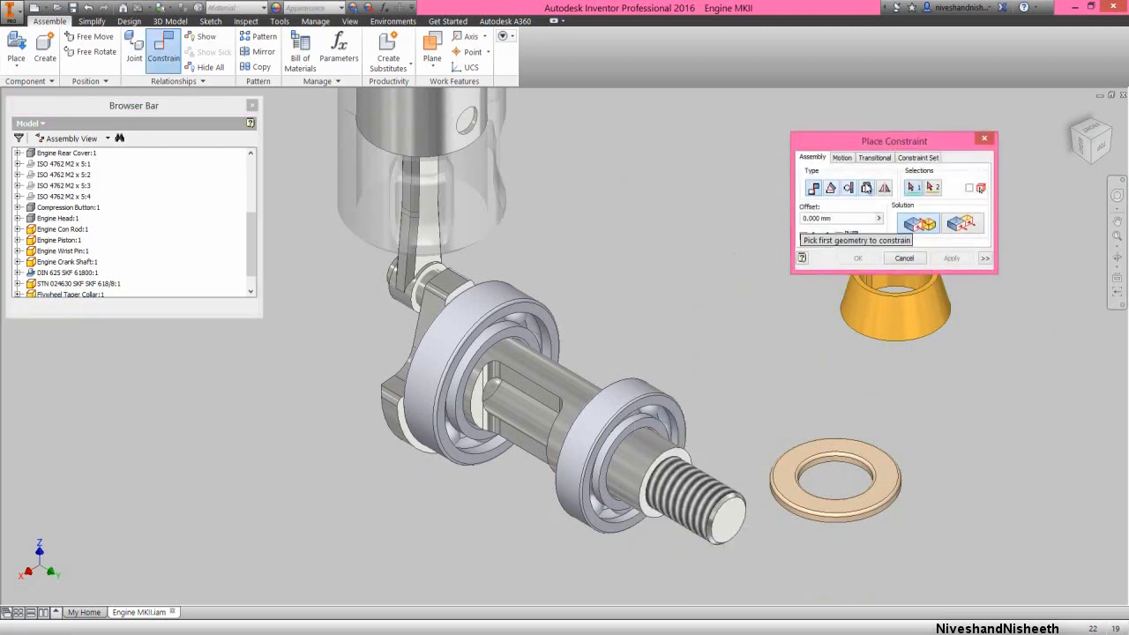
left_click(866, 187)
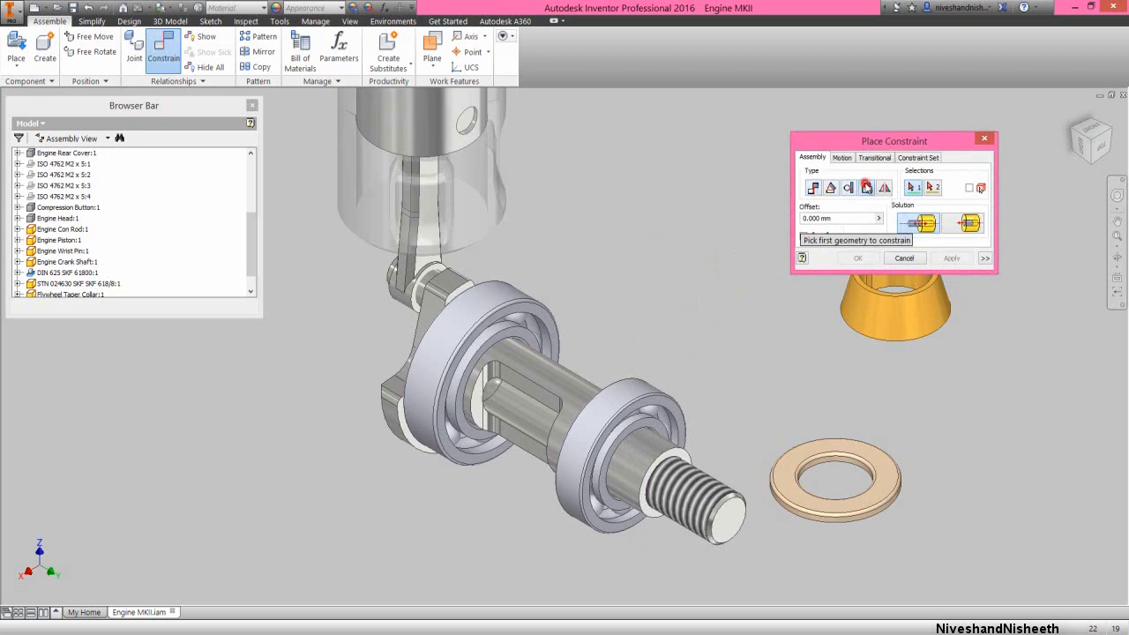
left_click(845, 467)
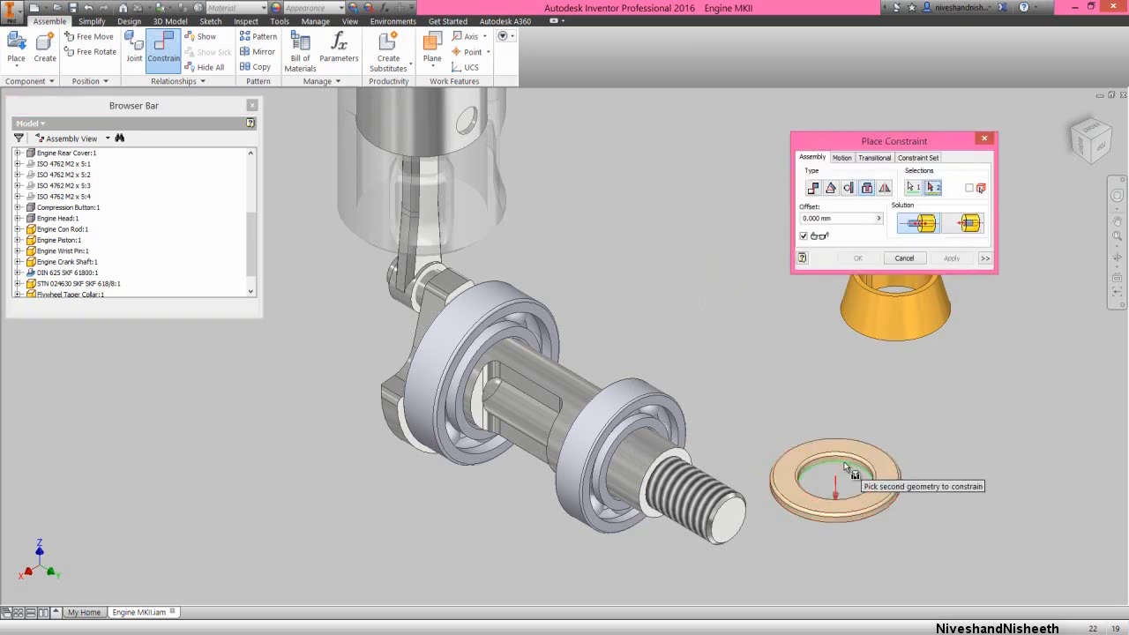
left_click(649, 427)
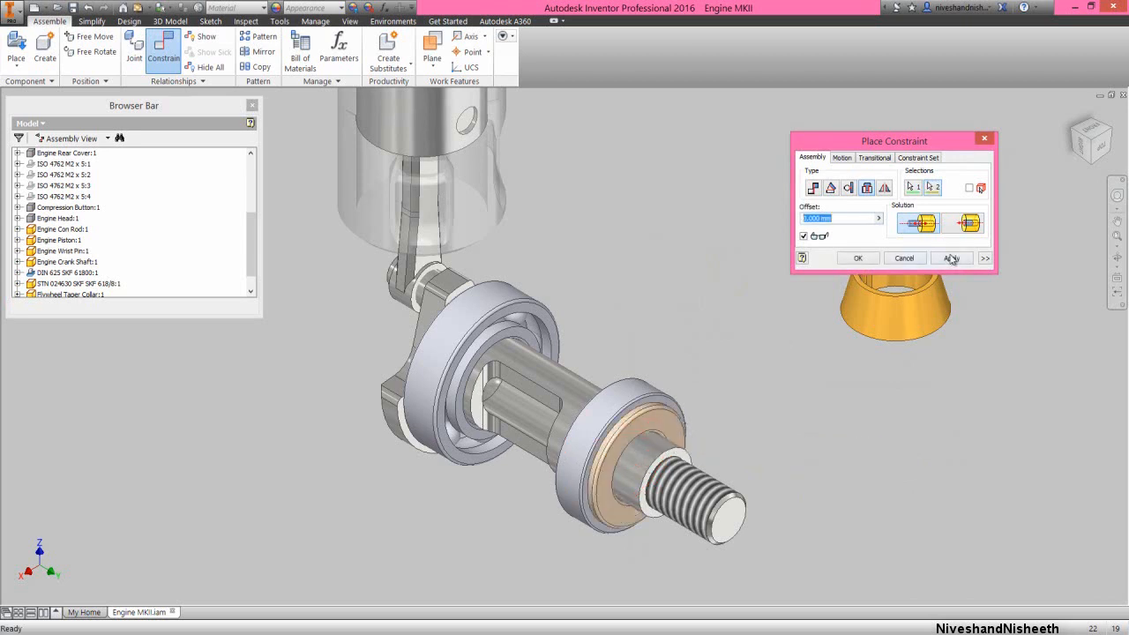
left_click(951, 258)
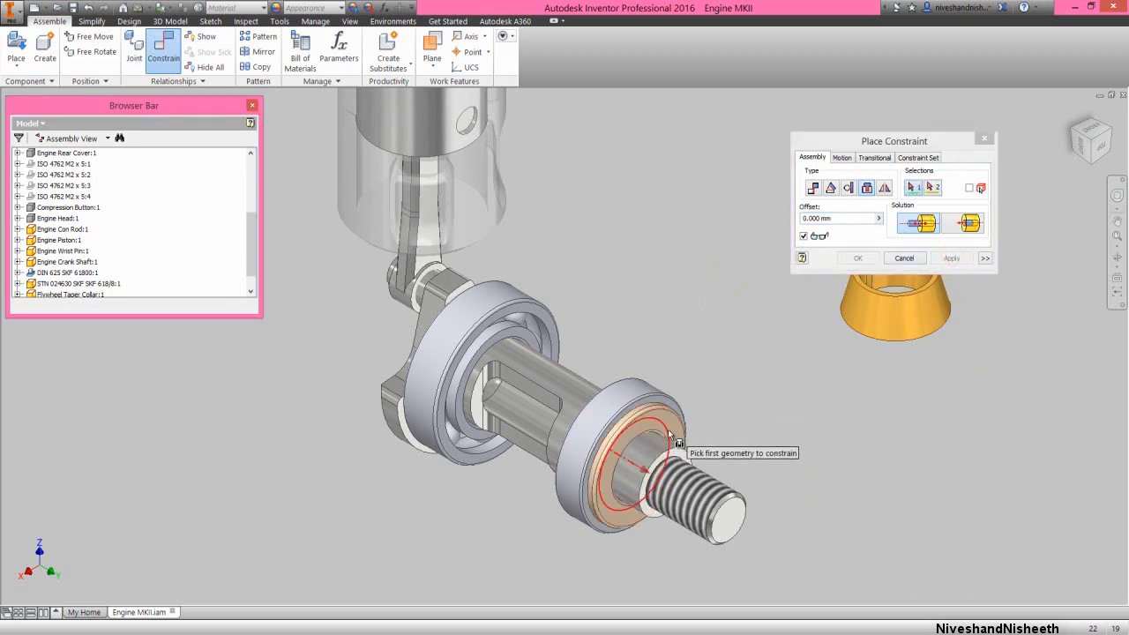
Add an Insert constraint with 0 mm offset between the washer's outward-facing circular edge and the taper collar's large-end edge
left_click(670, 437)
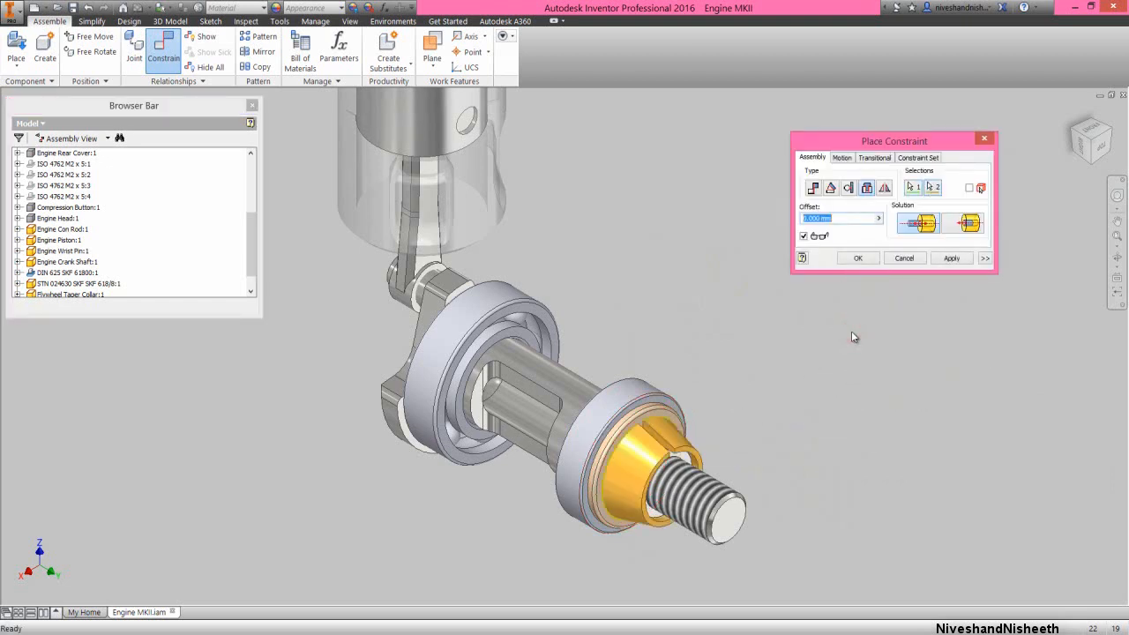
left_click(868, 257)
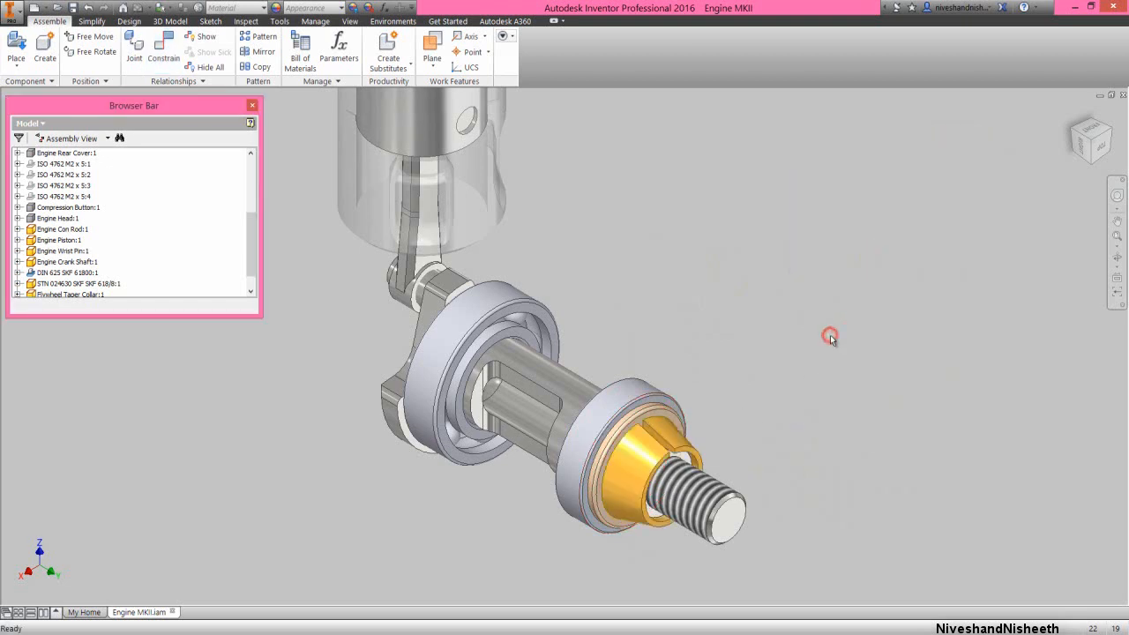
Collapse all nodes in the browser tree and save the assembly
right_click(193, 223)
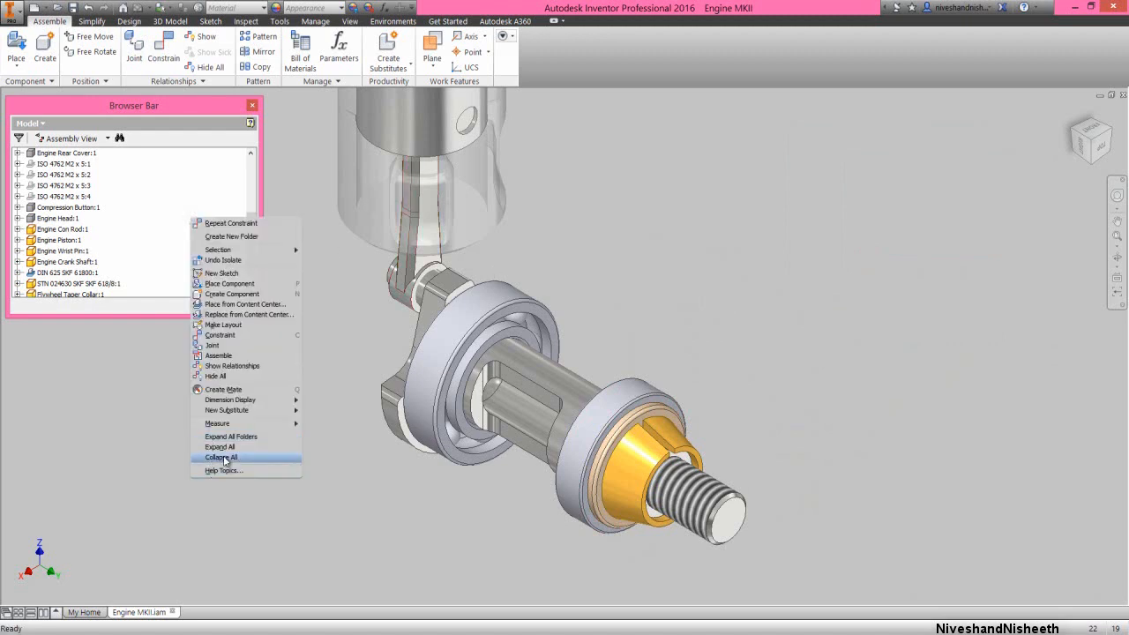
left_click(220, 457)
left_click(1118, 236)
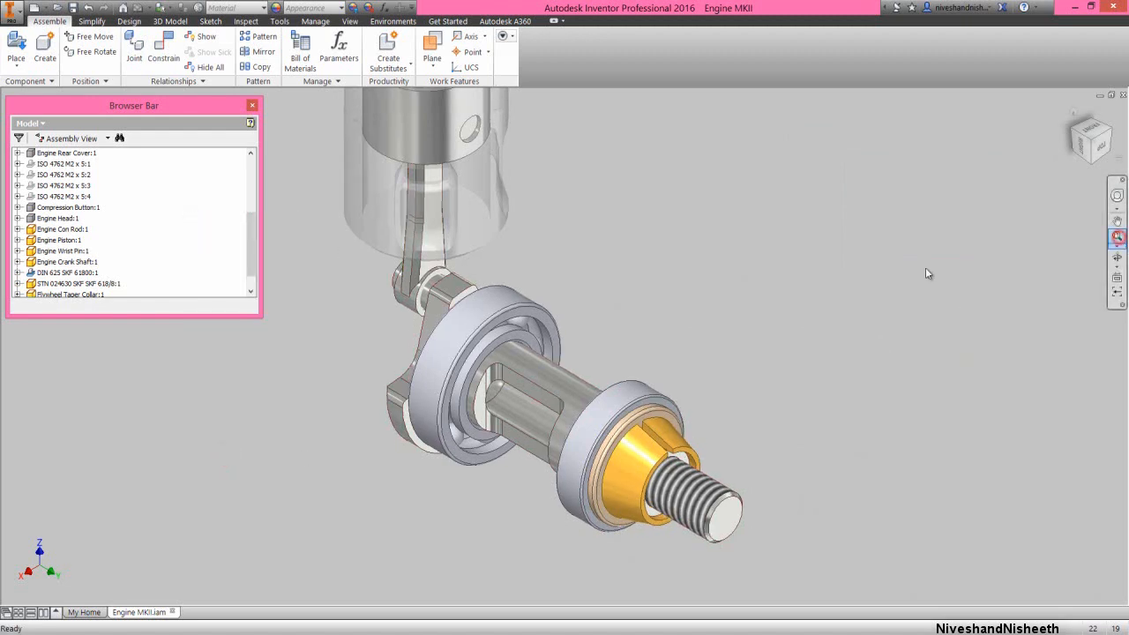
left_click(724, 285)
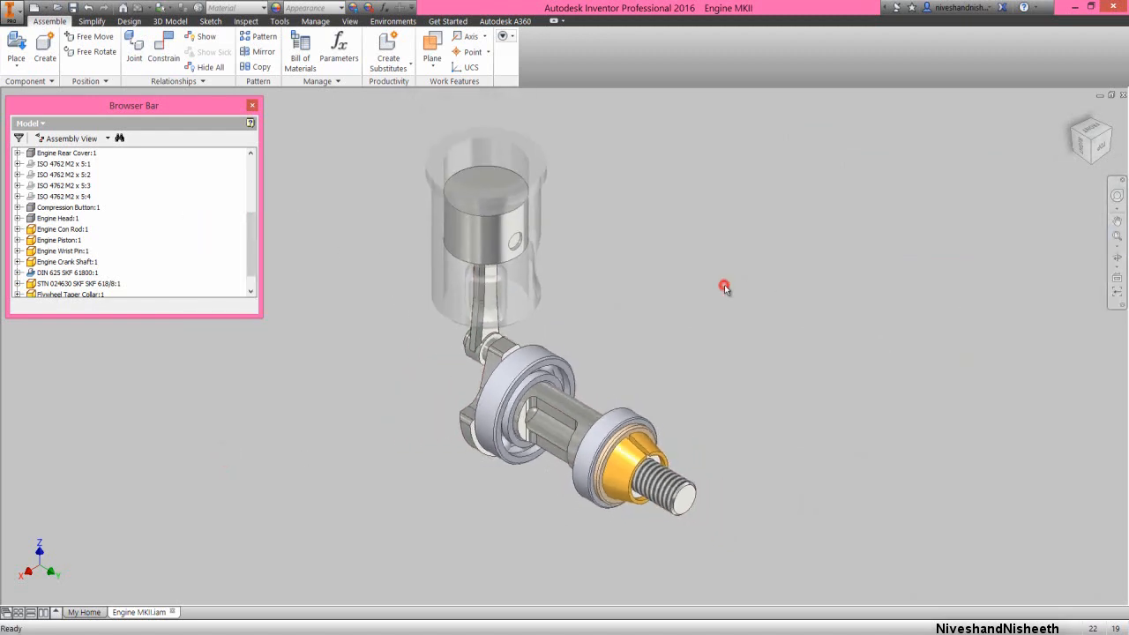
left_click(1068, 128)
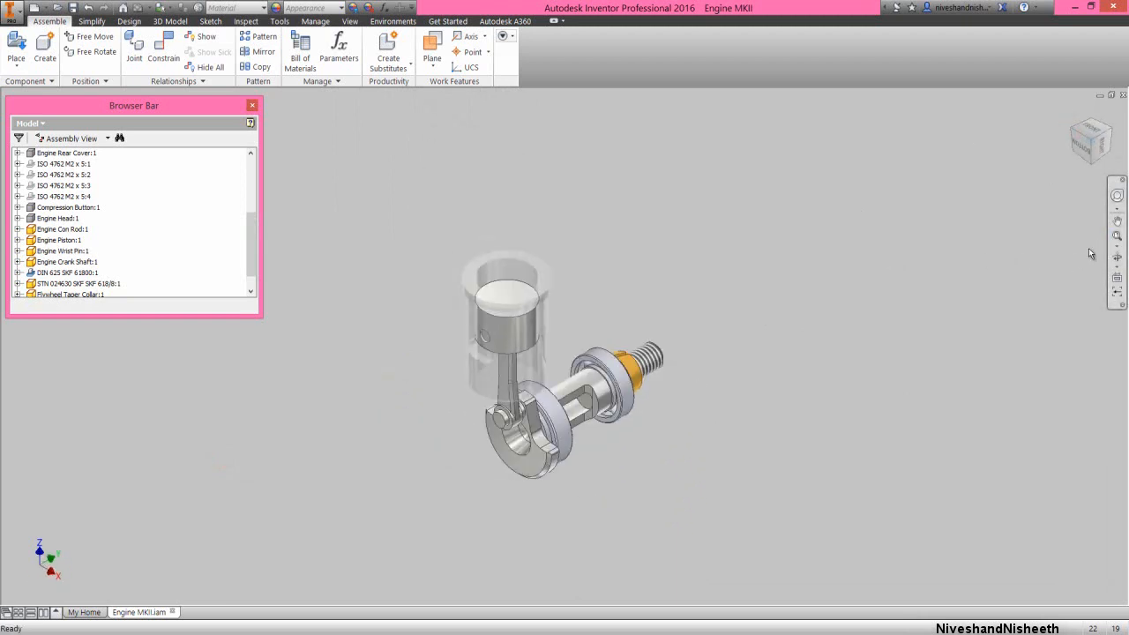
left_click(1115, 238)
left_click(653, 276)
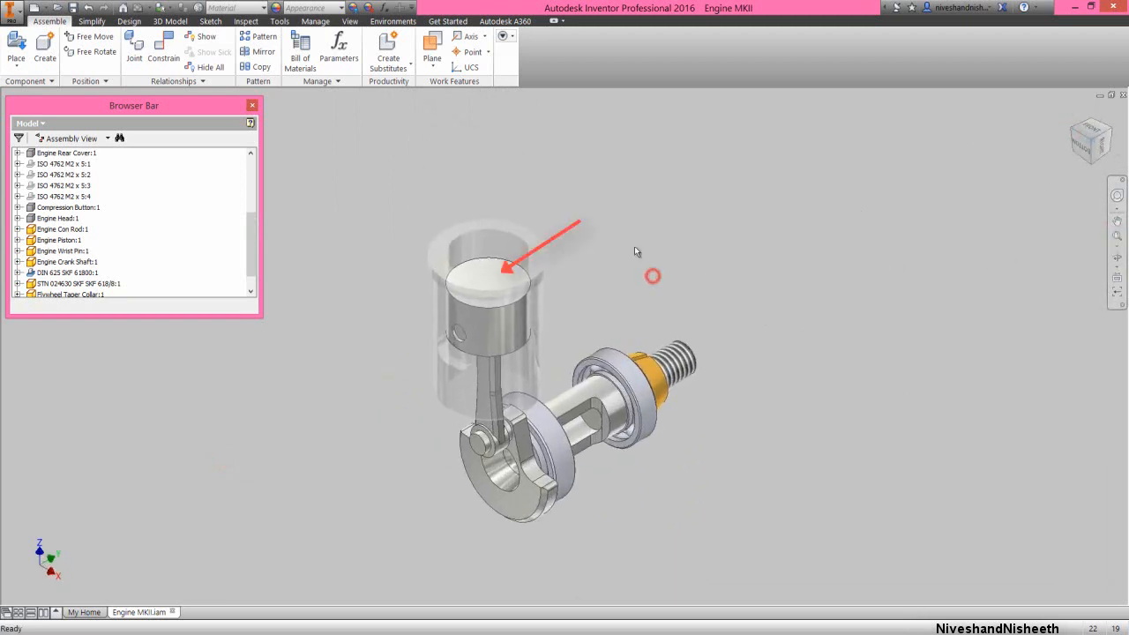
left_click_drag(255, 258, 254, 196)
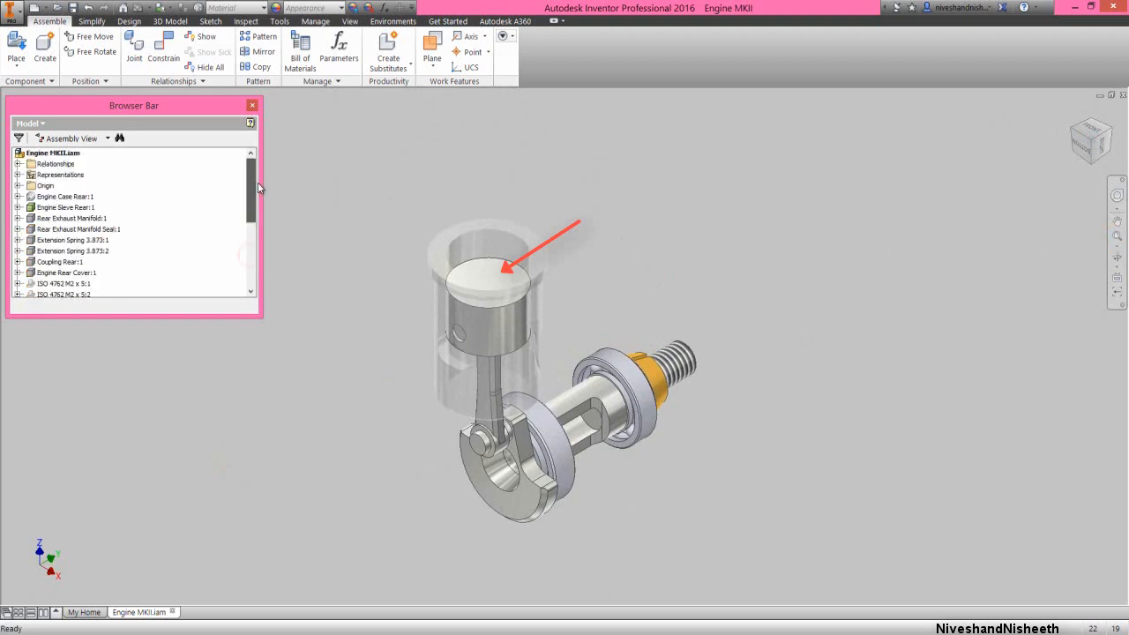
left_click(72, 9)
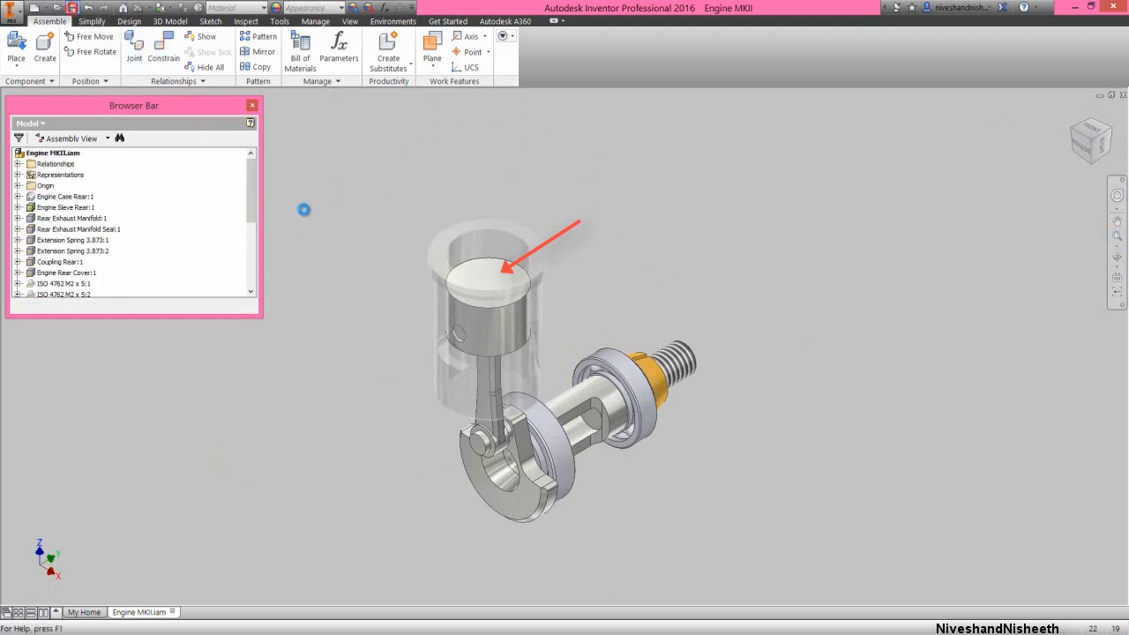
left_click(346, 276)
left_click(377, 246)
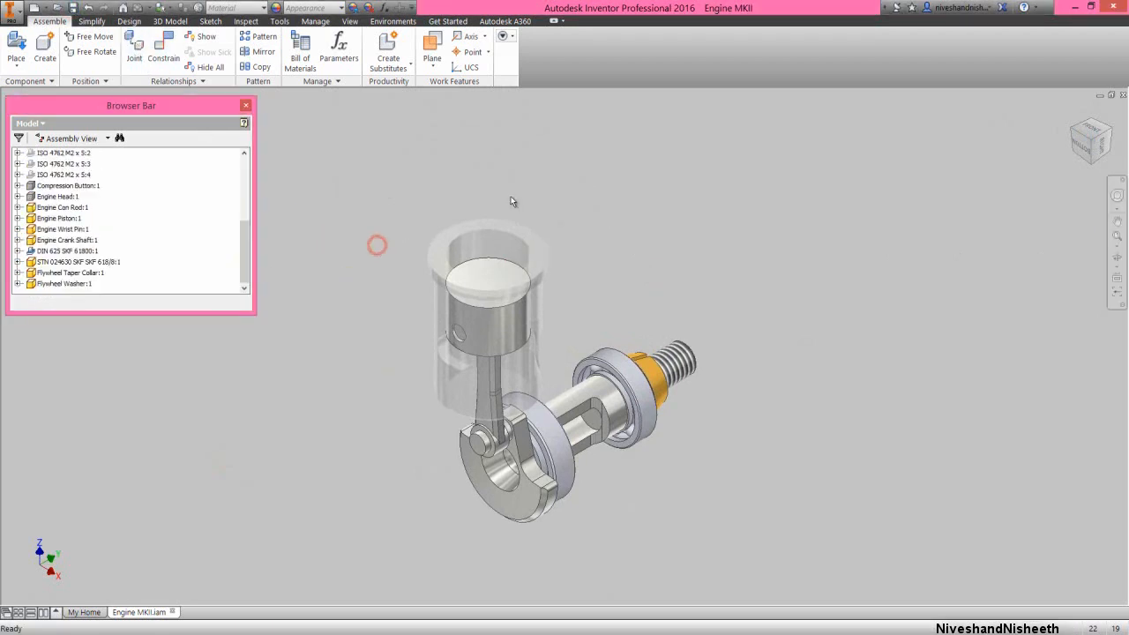
Place one Flywheel component in the open space beside the crankshaft's threaded end
left_click(1111, 131)
scroll(665, 495, "down", 3)
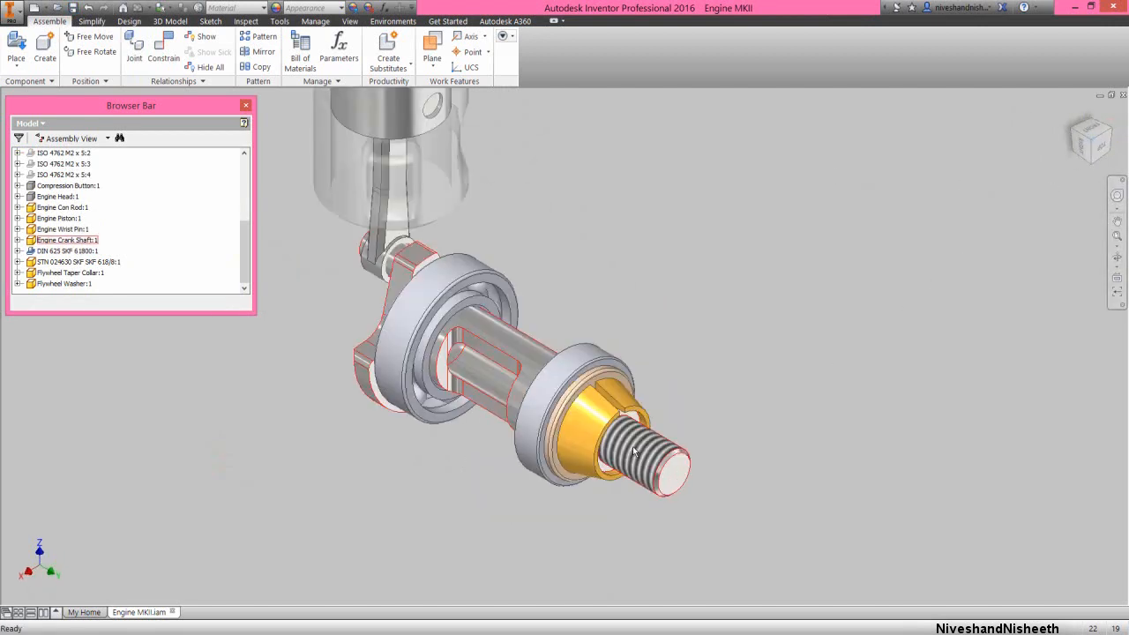
left_click(16, 44)
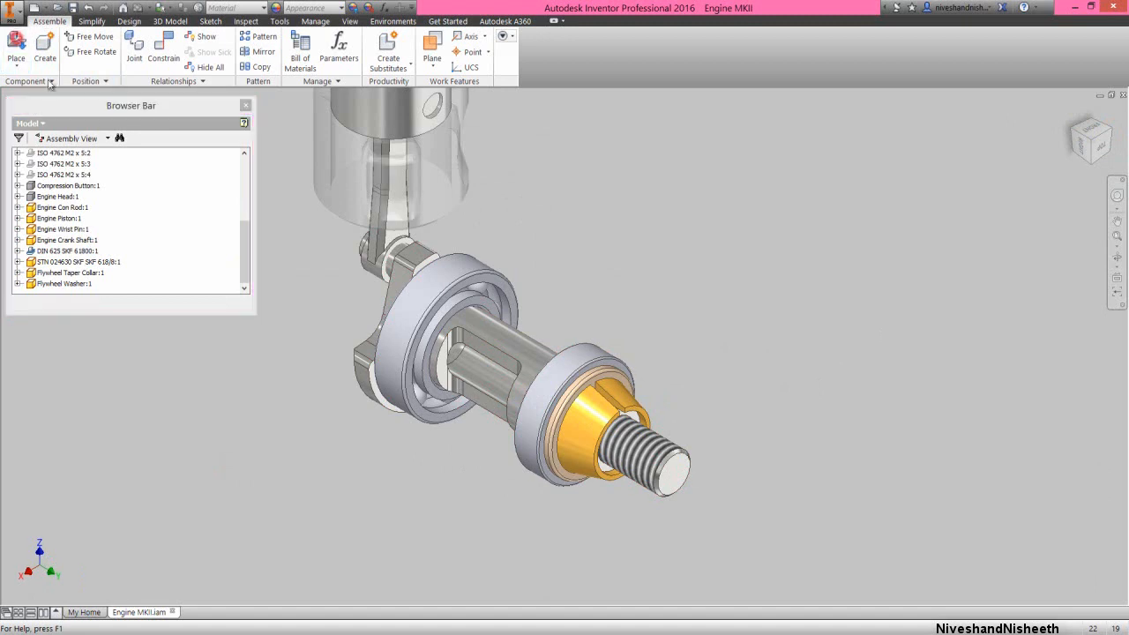
double_click(578, 260)
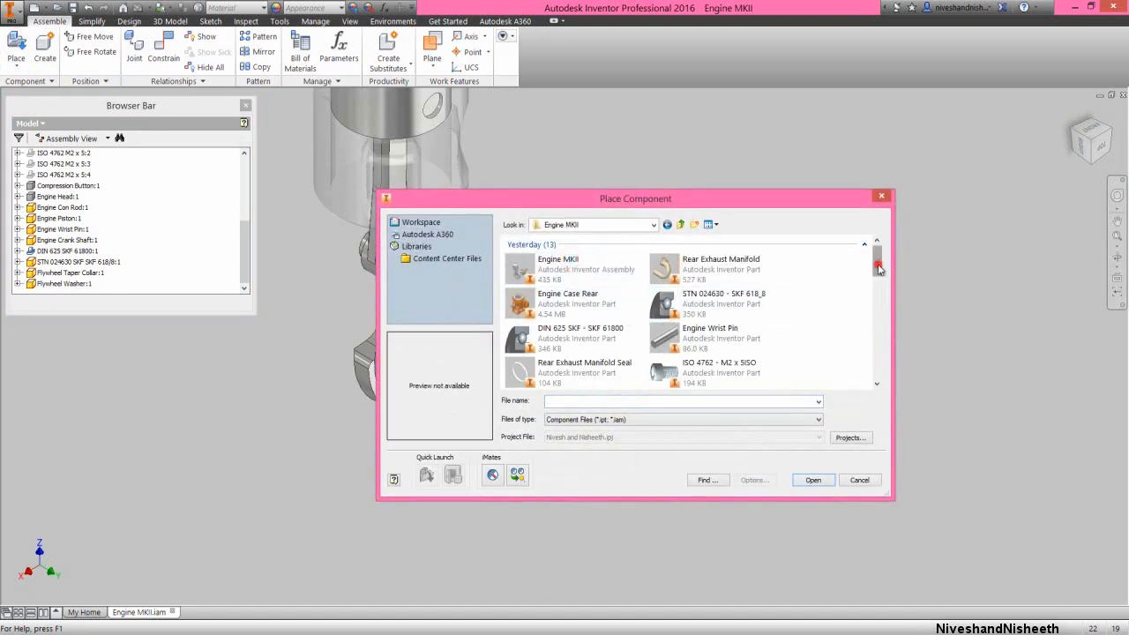
mouse_move(878, 269)
left_mouse_down()
mouse_move(878, 298)
mouse_move(878, 269)
left_mouse_up()
left_click(585, 268)
key("f")
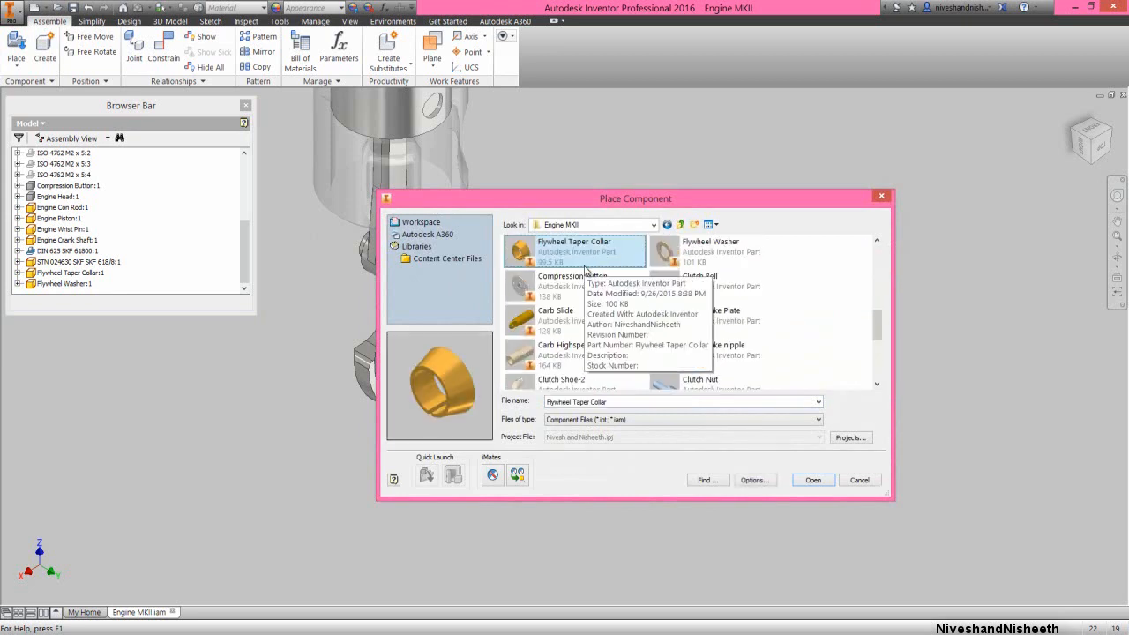
key("f")
key("f")
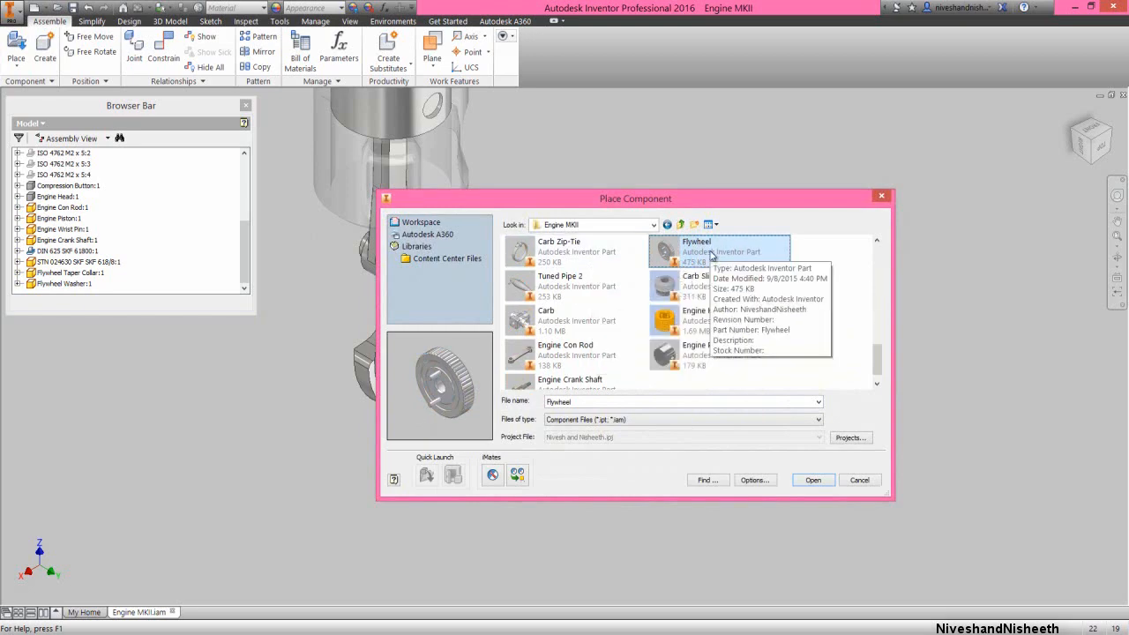
left_click(815, 479)
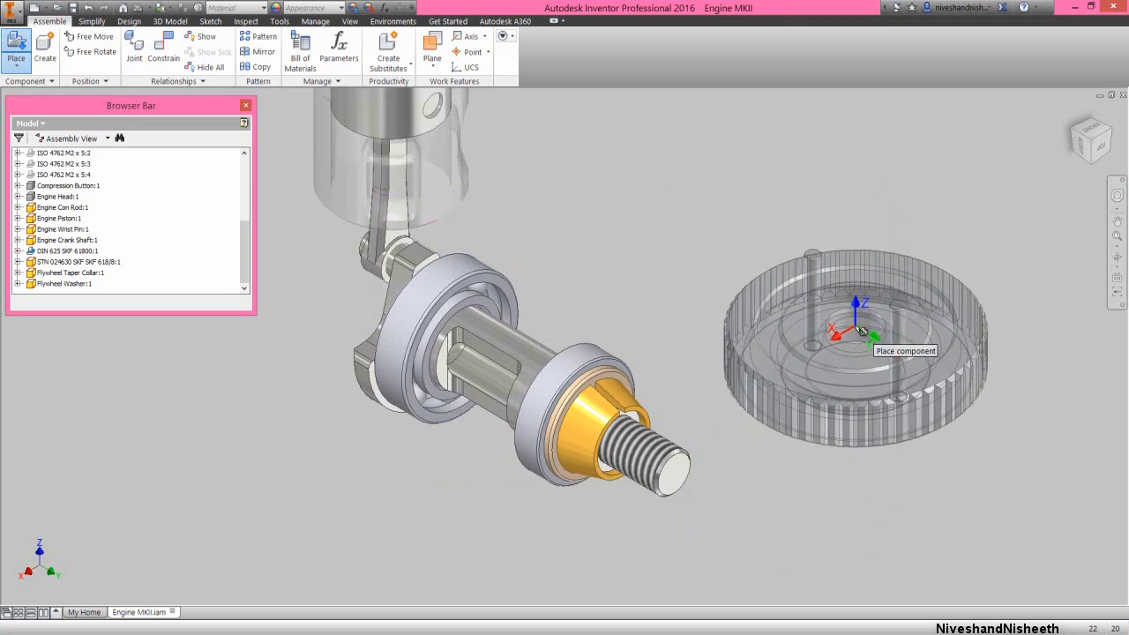
left_click(861, 328)
right_click(876, 484)
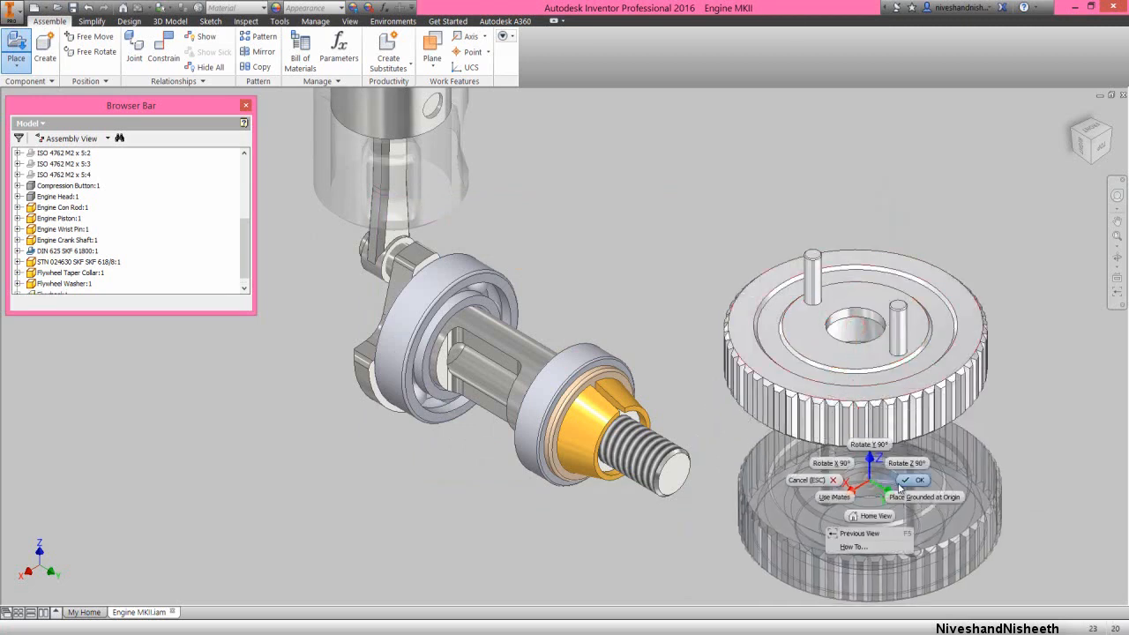
left_click(901, 484)
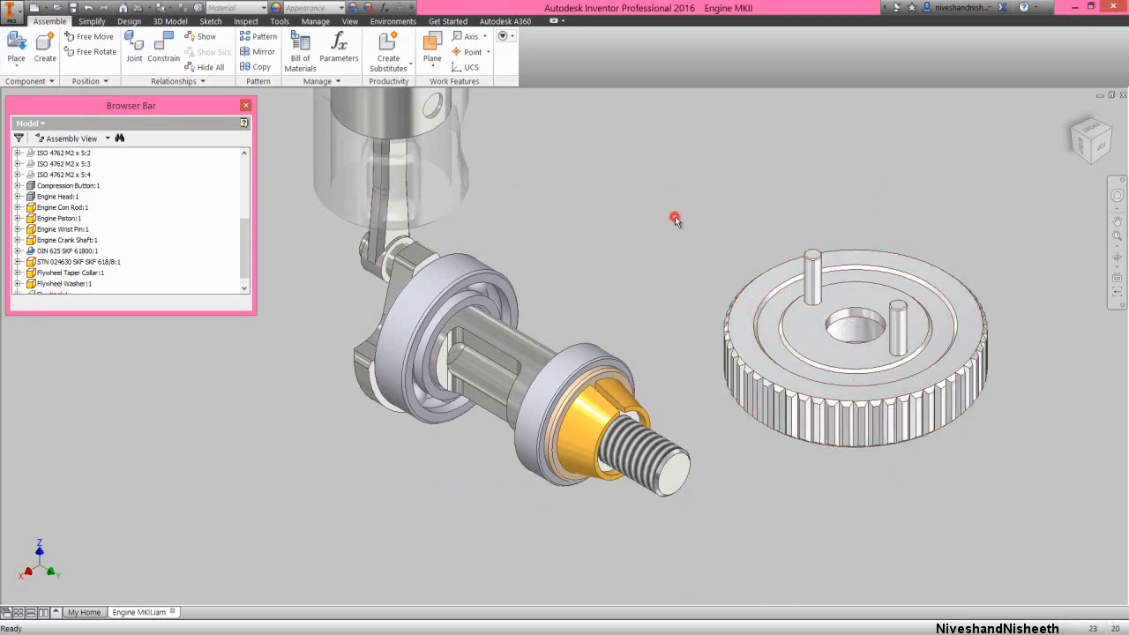
Add an Insert constraint with 0 mm offset between the flywheel's center bore edge and the taper collar's small-end edge
right_click(650, 158)
left_click(683, 141)
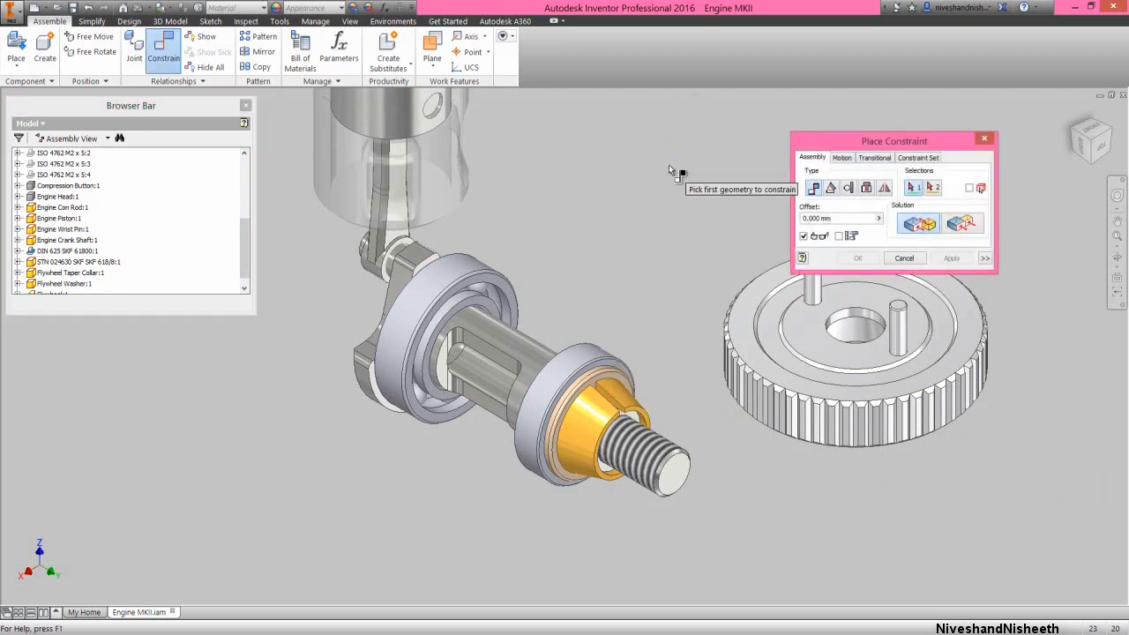
left_click_drag(830, 142, 603, 132)
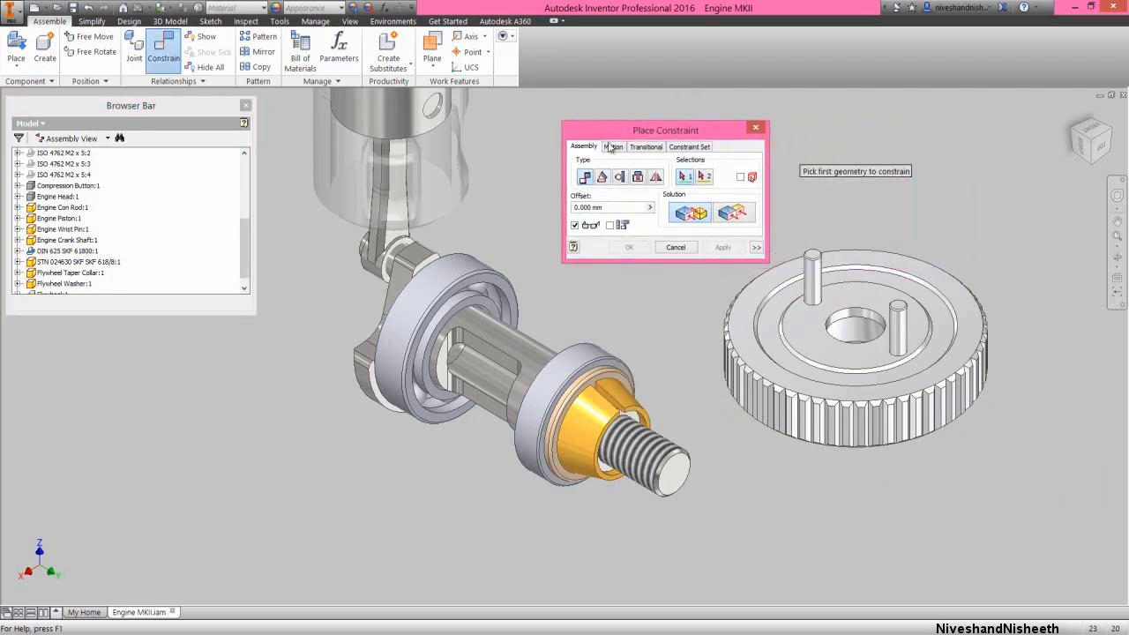
left_click(638, 177)
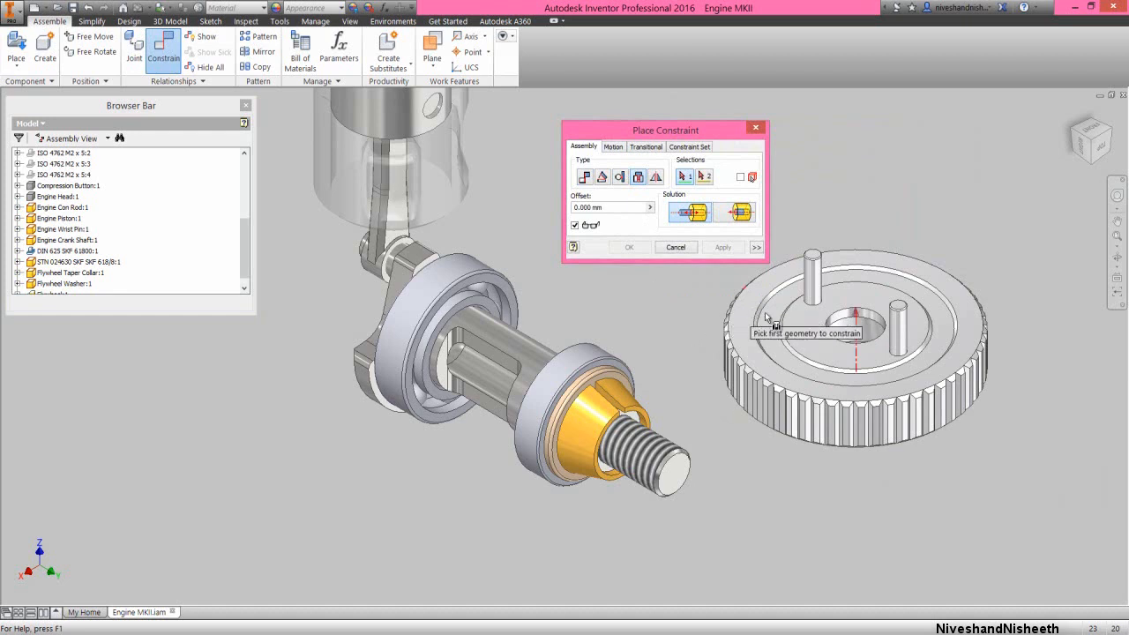
left_click(852, 328)
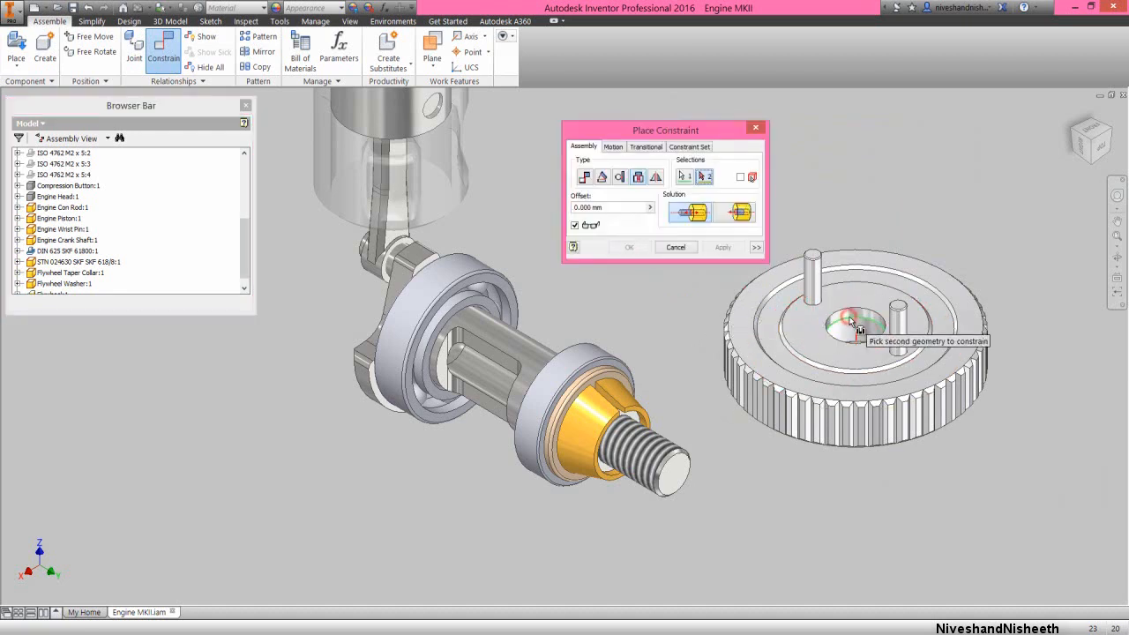
left_click(637, 404)
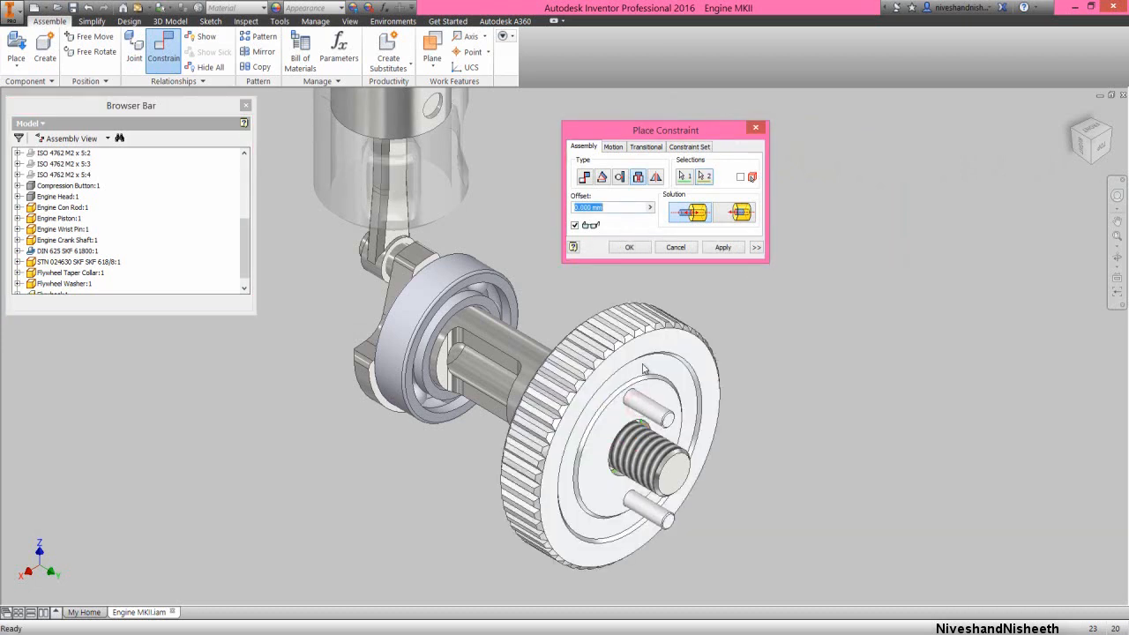
left_click(723, 248)
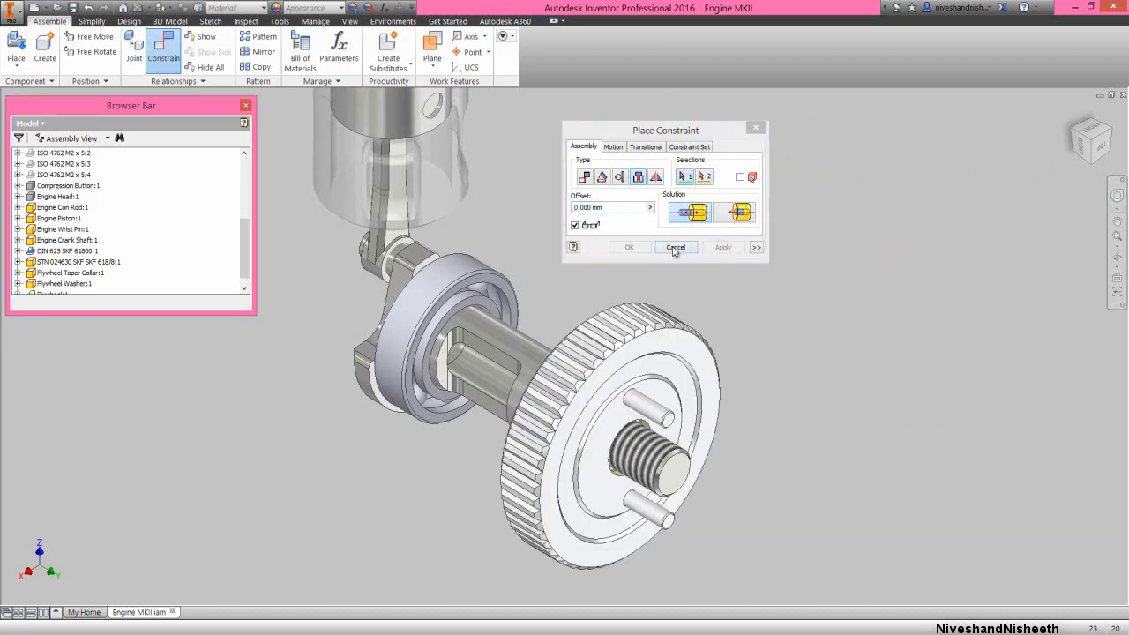
left_click(687, 246)
Set up a Directed Angle constraint using the flywheel's YZ origin plane as the first geometry
middle_click_drag(693, 275, 734, 287)
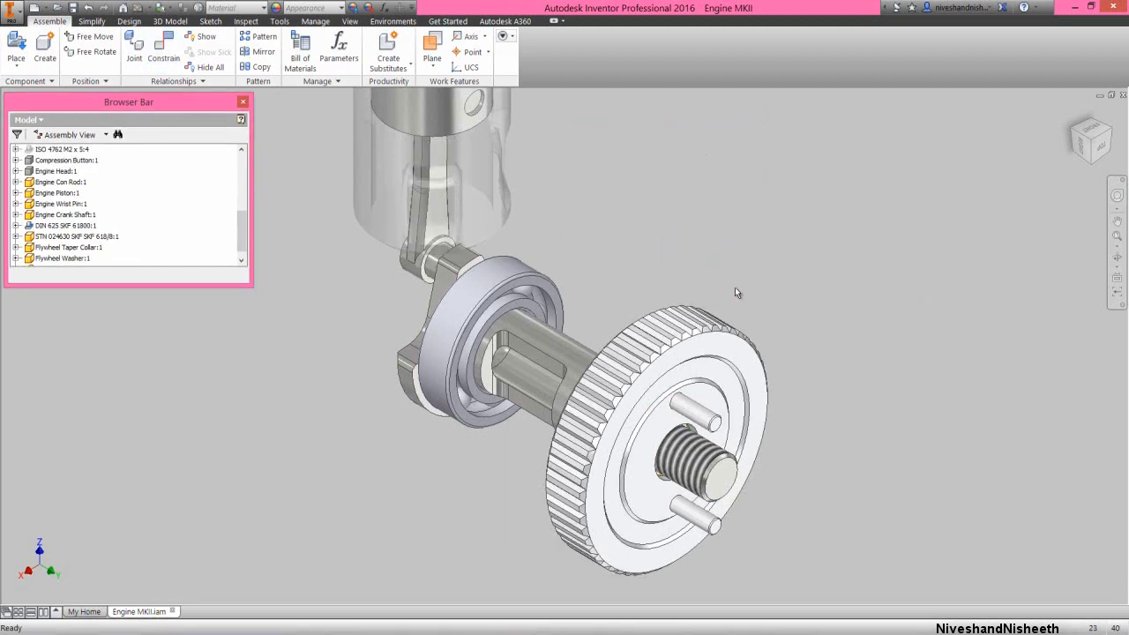
right_click(735, 286)
left_click(768, 270)
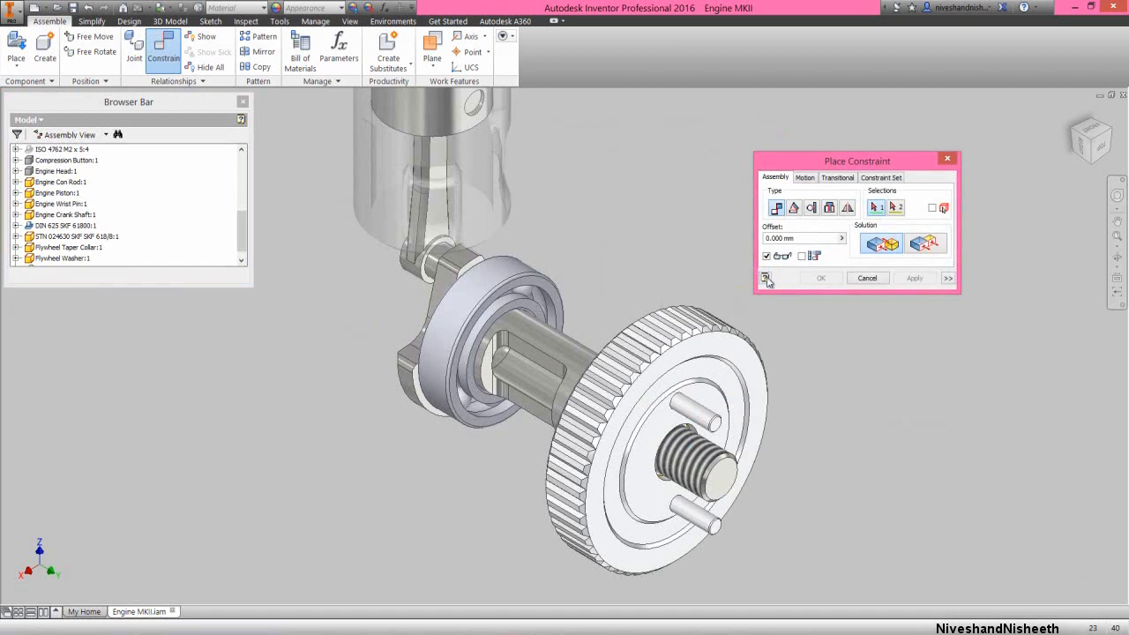
left_click(792, 209)
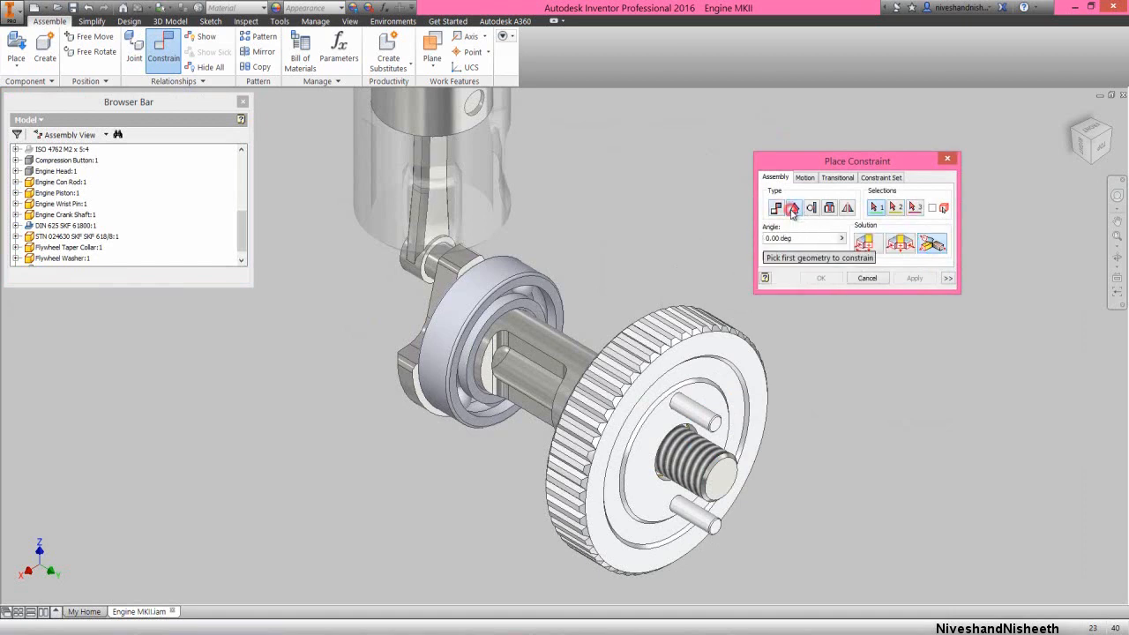
left_click(866, 245)
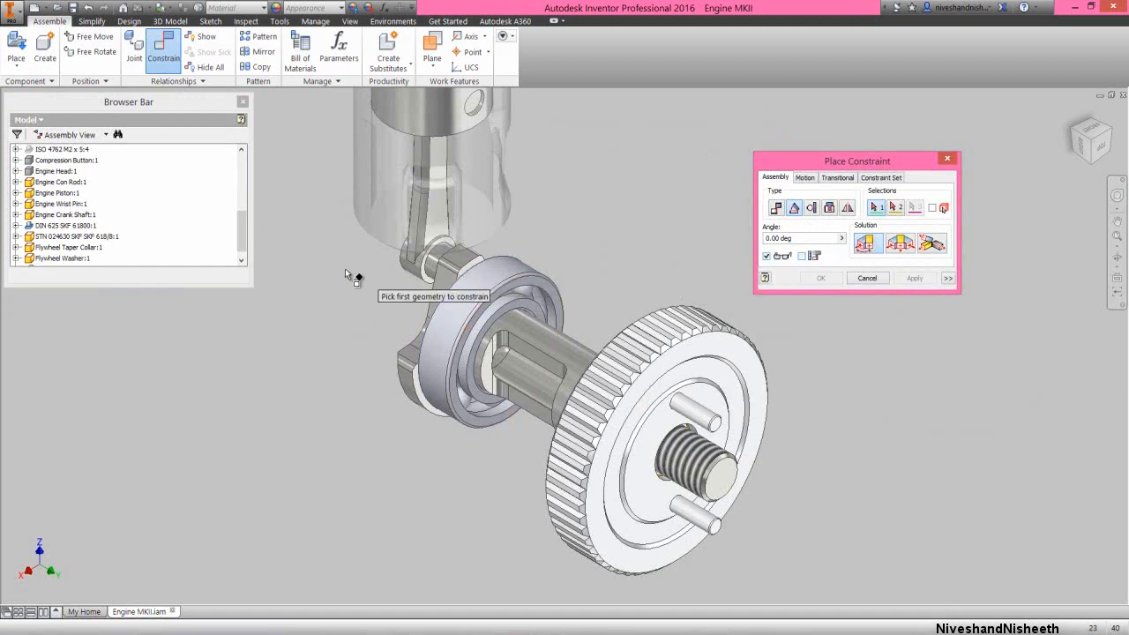
left_click_drag(241, 237, 240, 240)
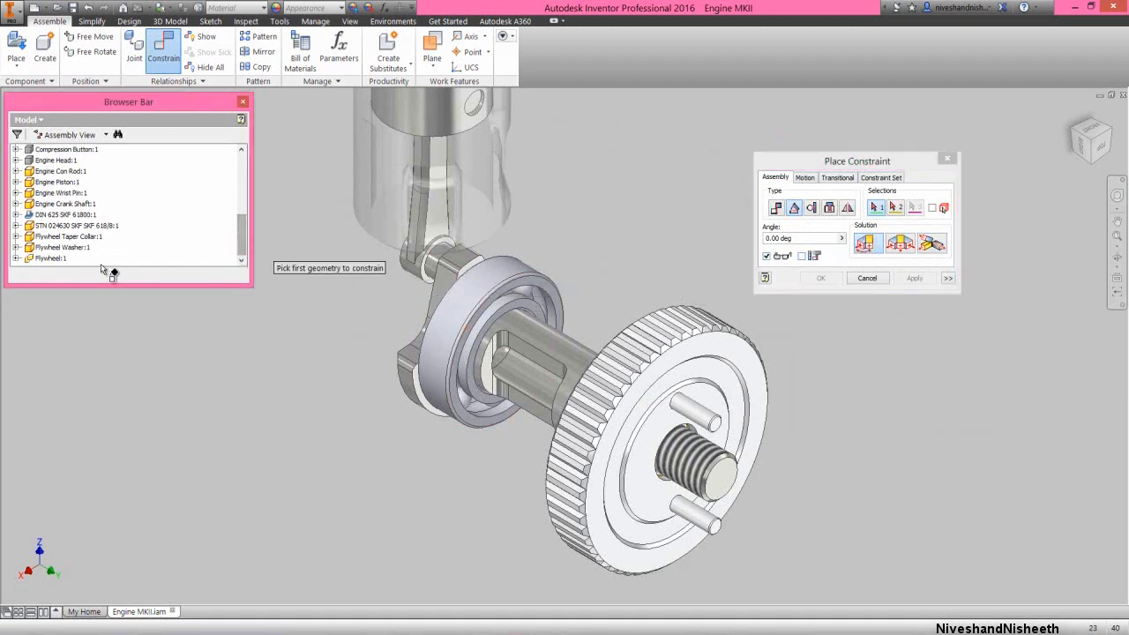
left_click(16, 258)
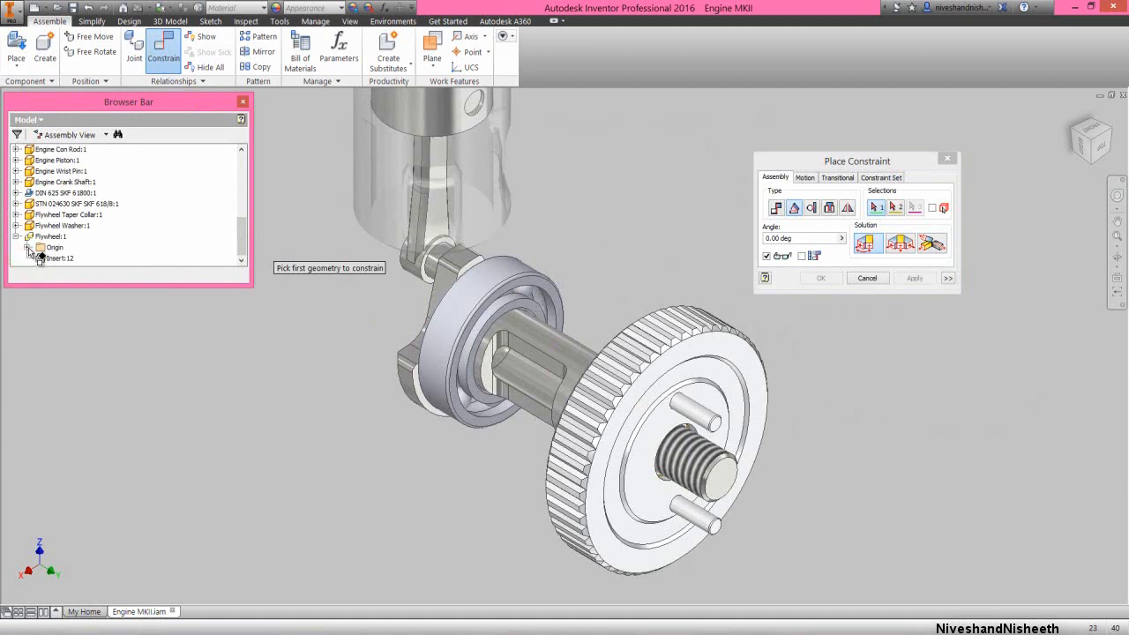
left_click(27, 247)
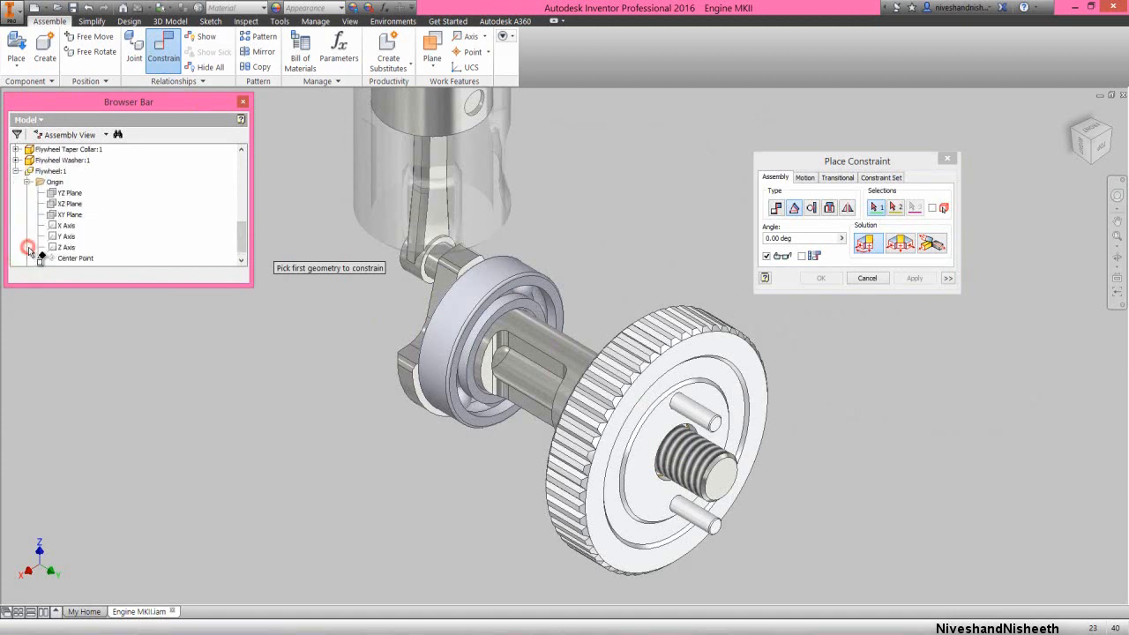
left_click(69, 193)
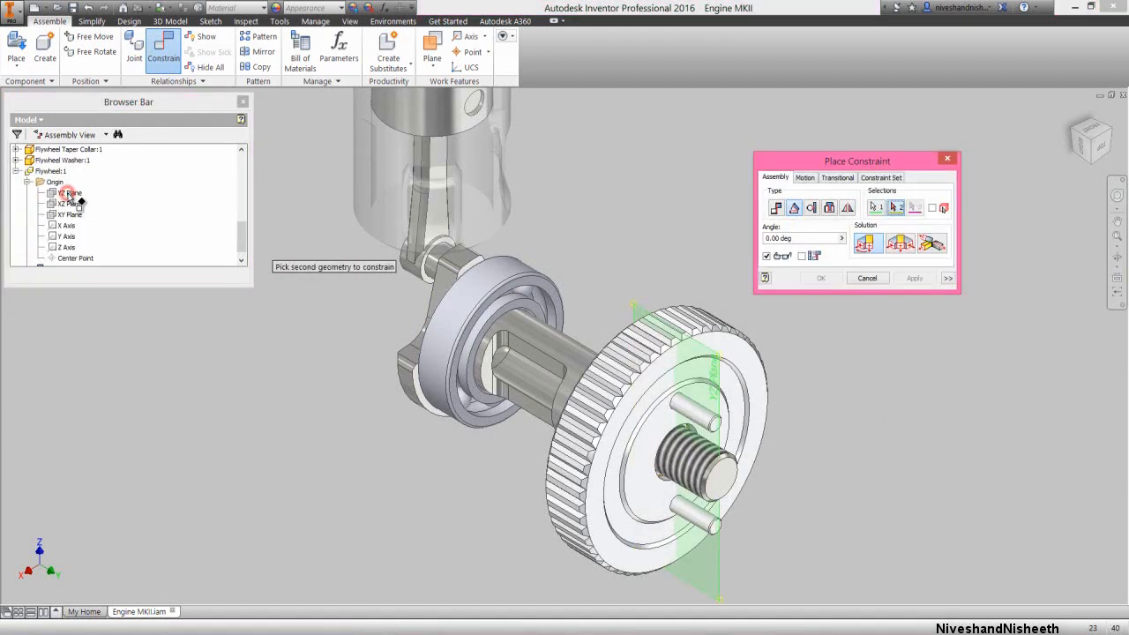
Complete the angle constraint at 0 degrees against the Engine Crank Shaft's XZ origin plane
left_click(28, 185)
left_click(28, 185)
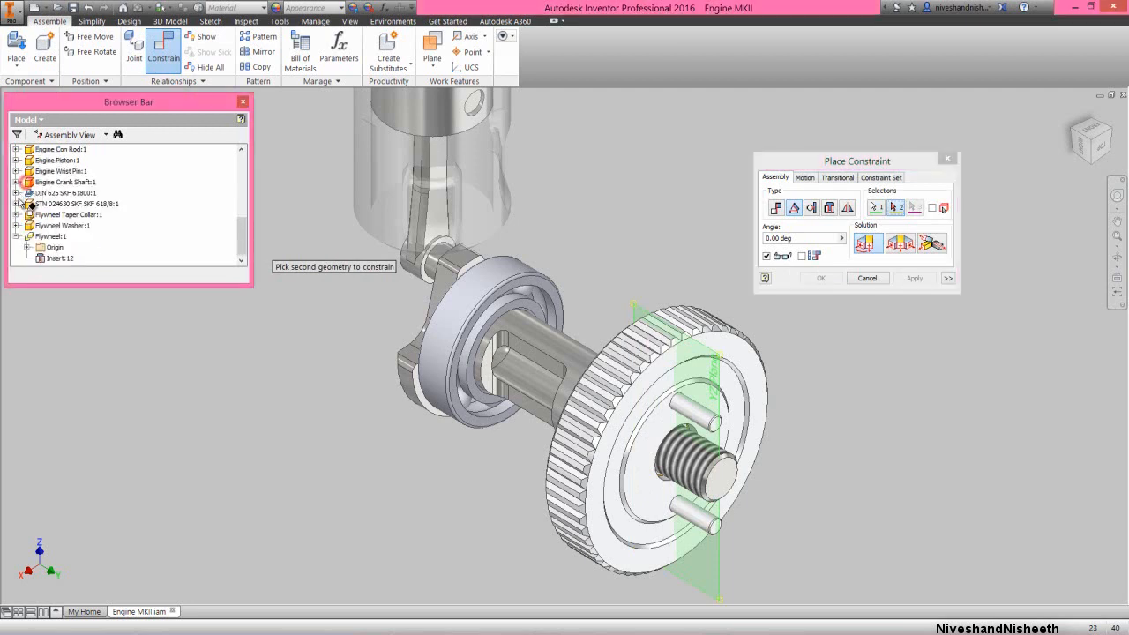
left_click(16, 246)
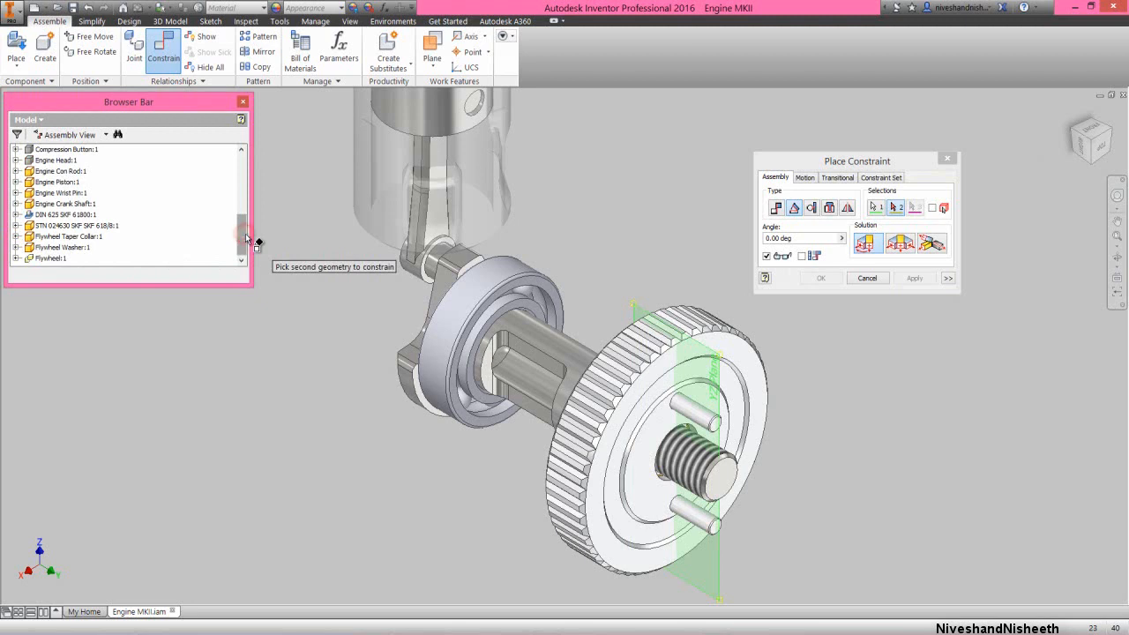
scroll(248, 236, "up", 1)
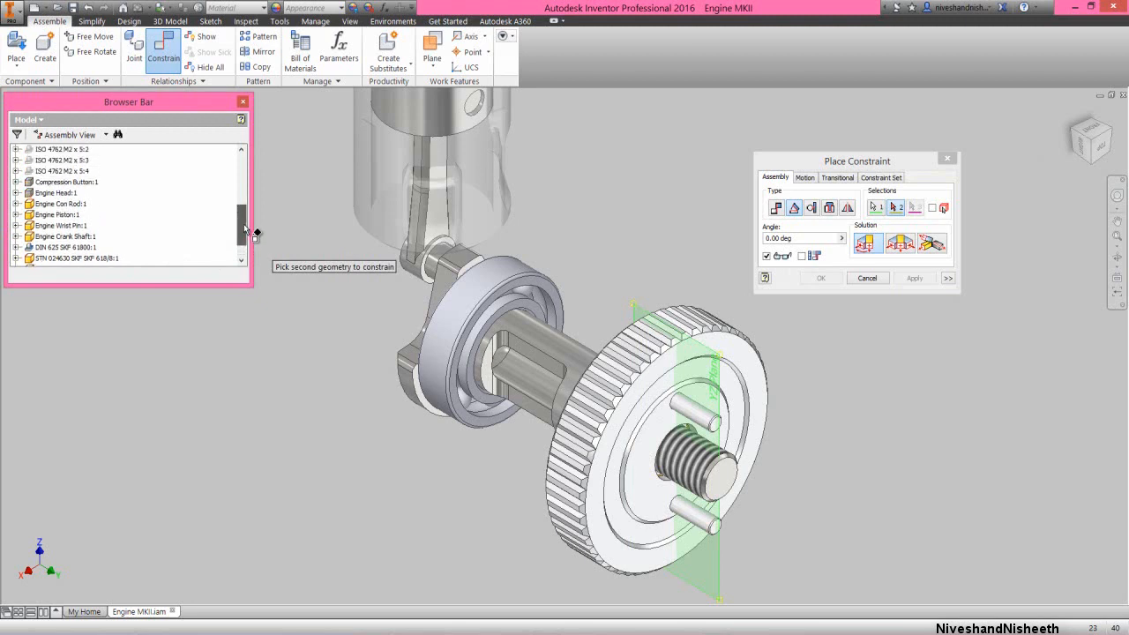
left_click(17, 236)
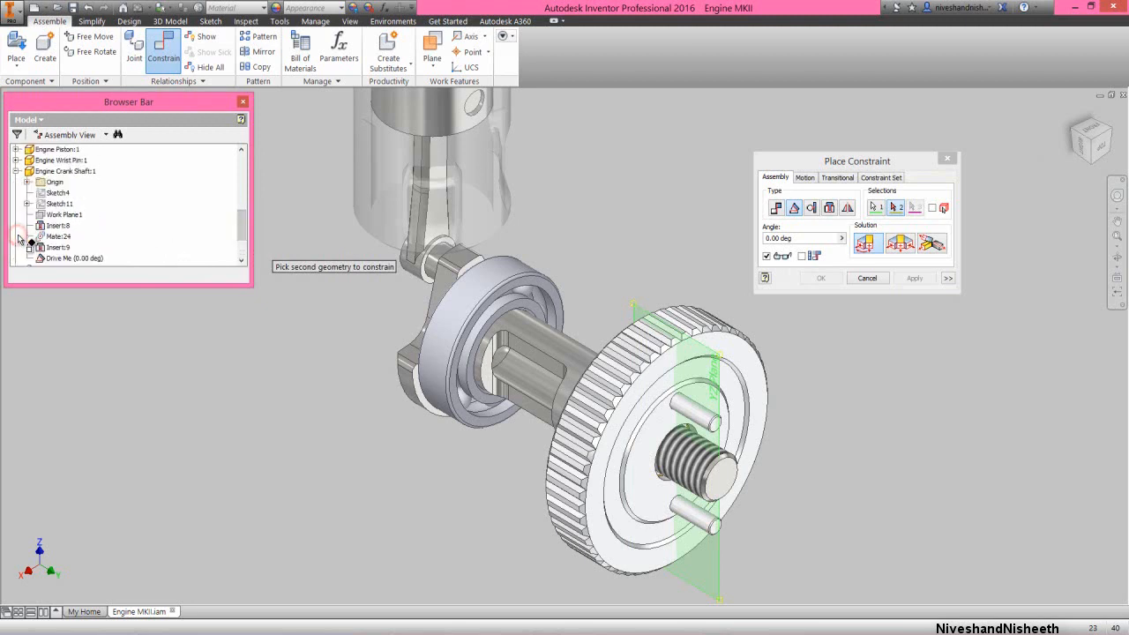
left_click(27, 183)
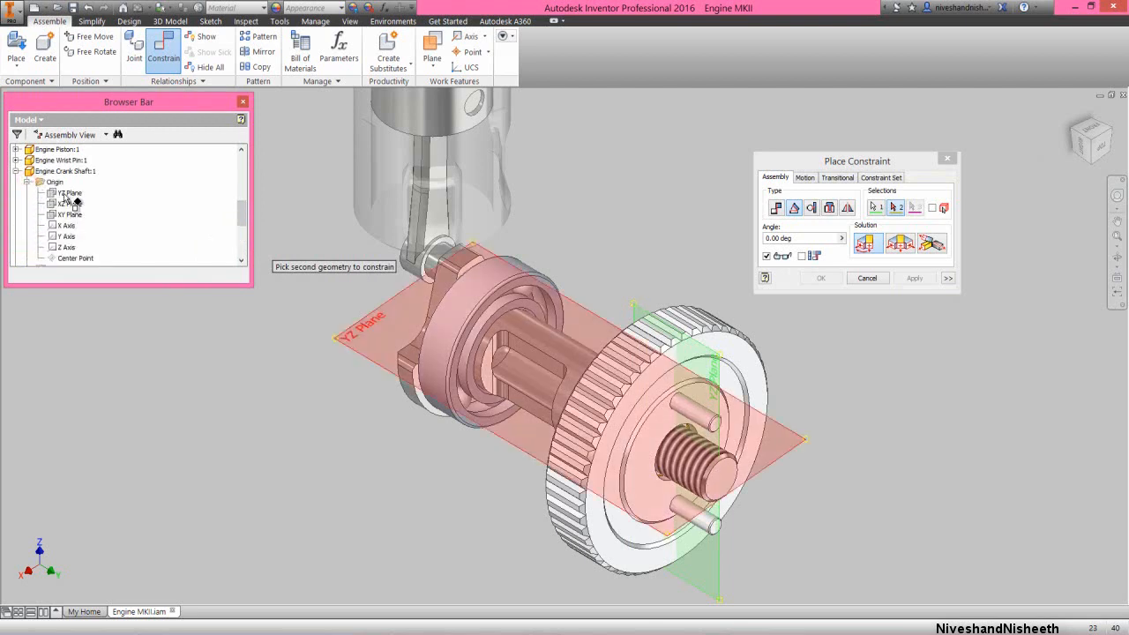
left_click(64, 204)
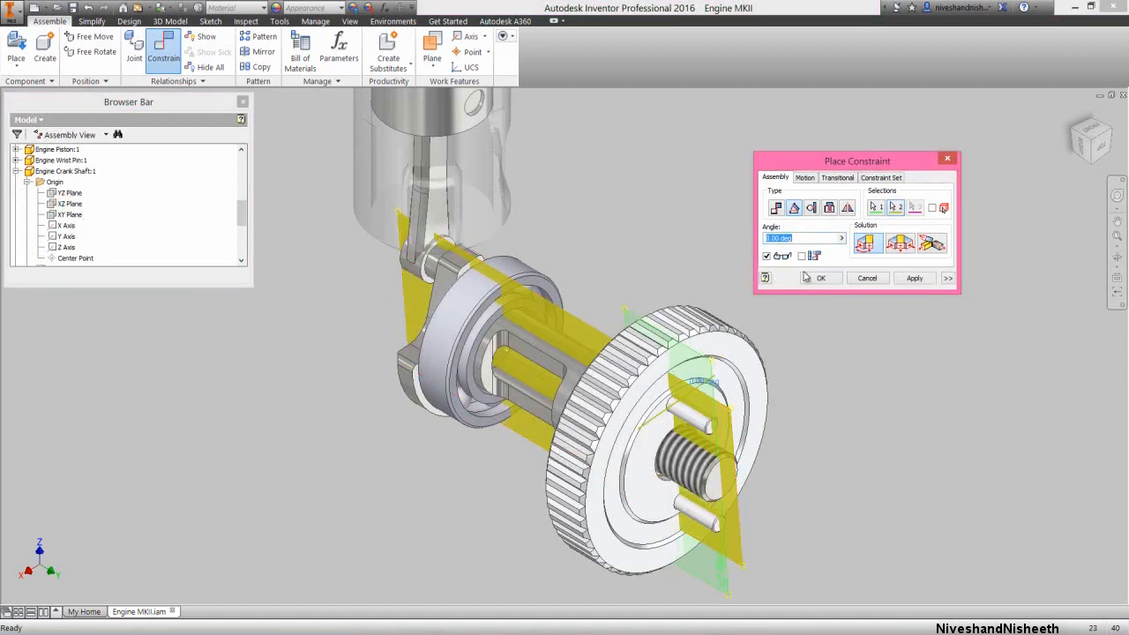
left_click(817, 278)
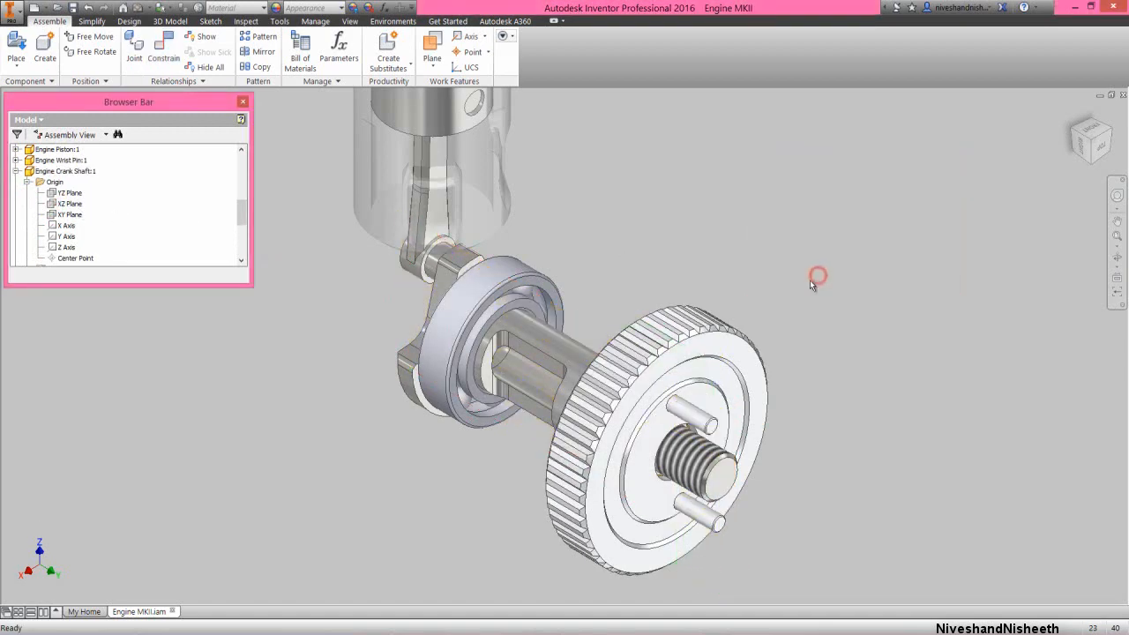
Collapse all nodes in the browser tree
right_click(197, 228)
left_click(212, 467)
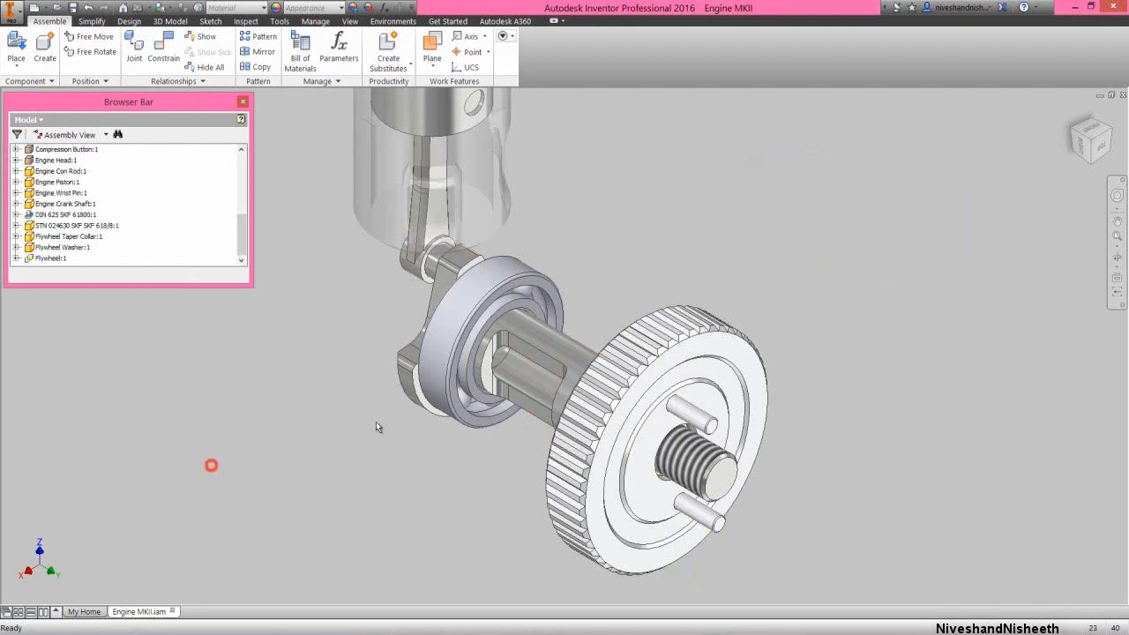
left_click(742, 262)
Place one Clutch Nut component in the open space beside the flywheel
right_click(735, 301)
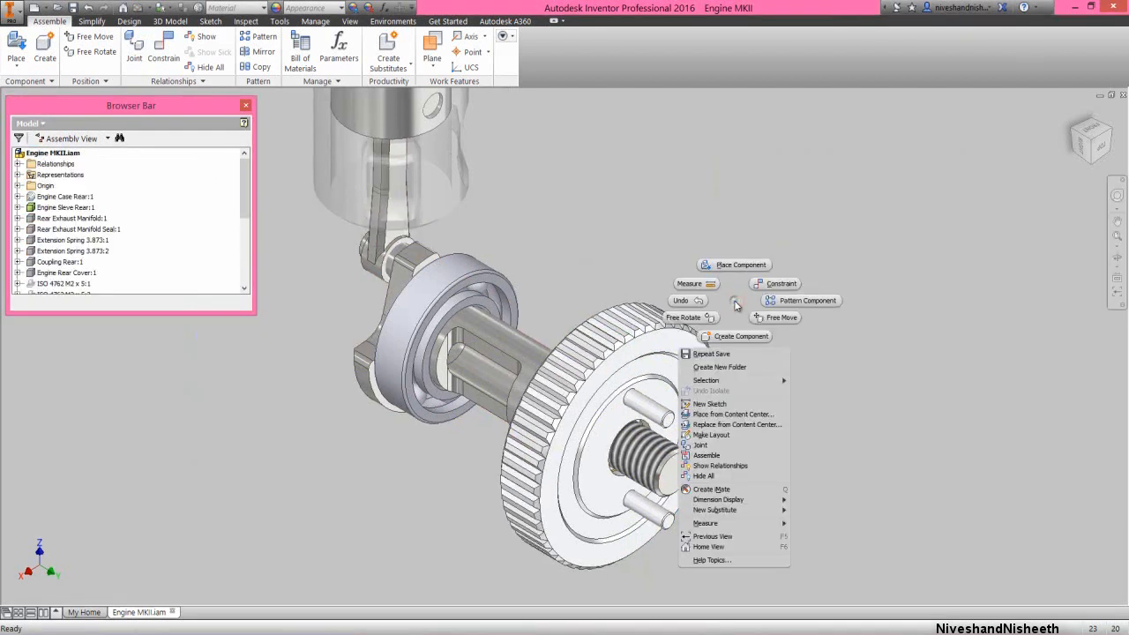
left_click(739, 263)
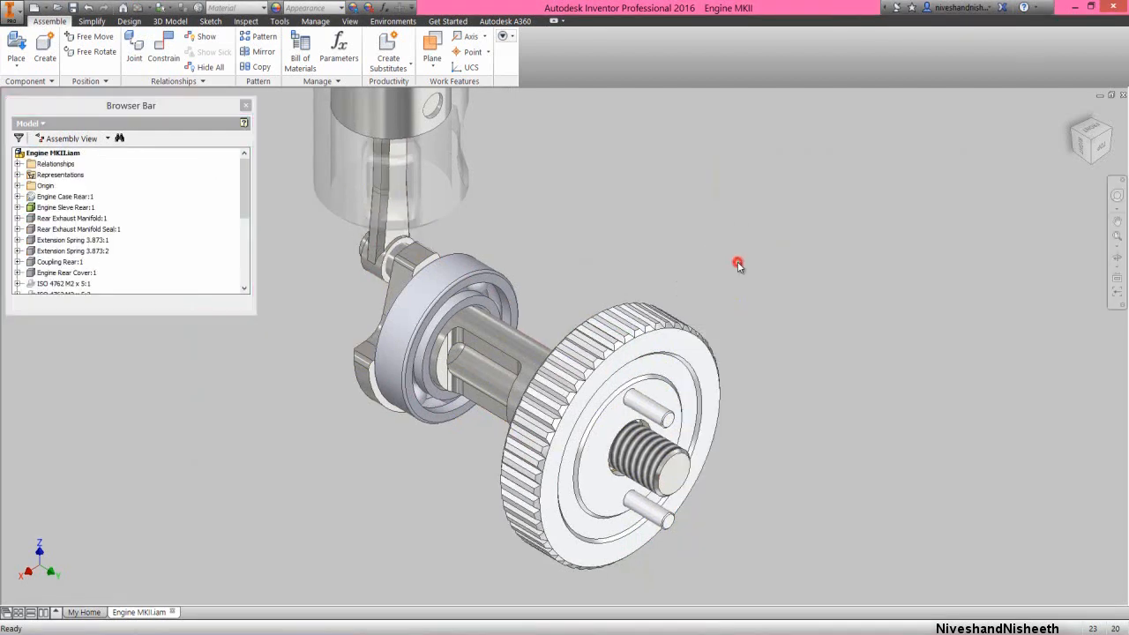
left_click(603, 270)
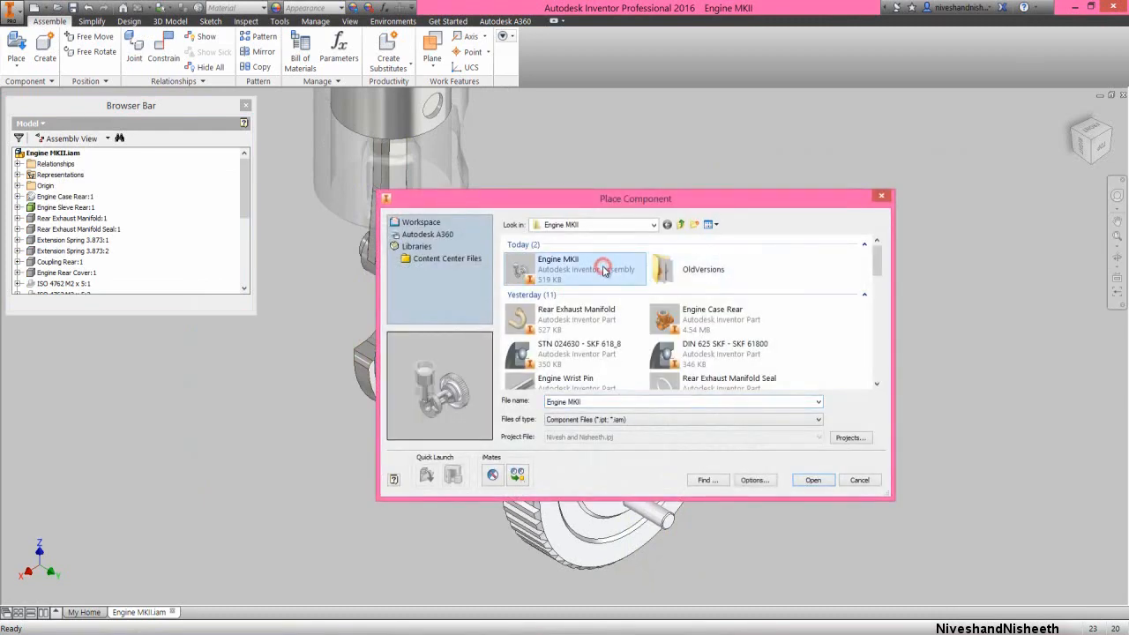
key("c")
key("c")
key("c")
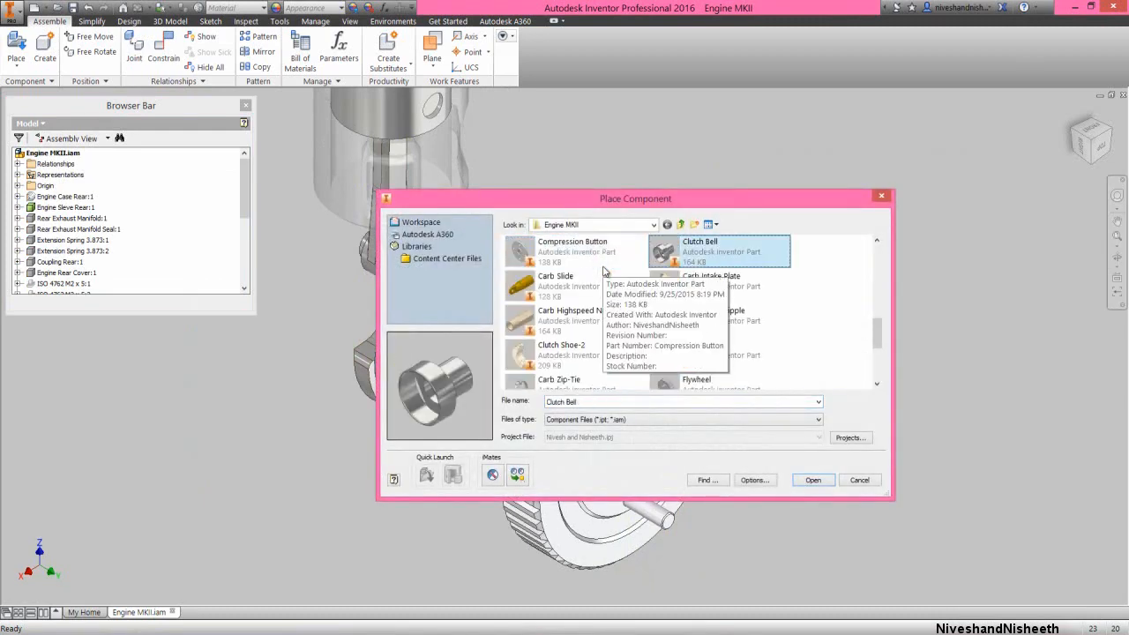
key("c")
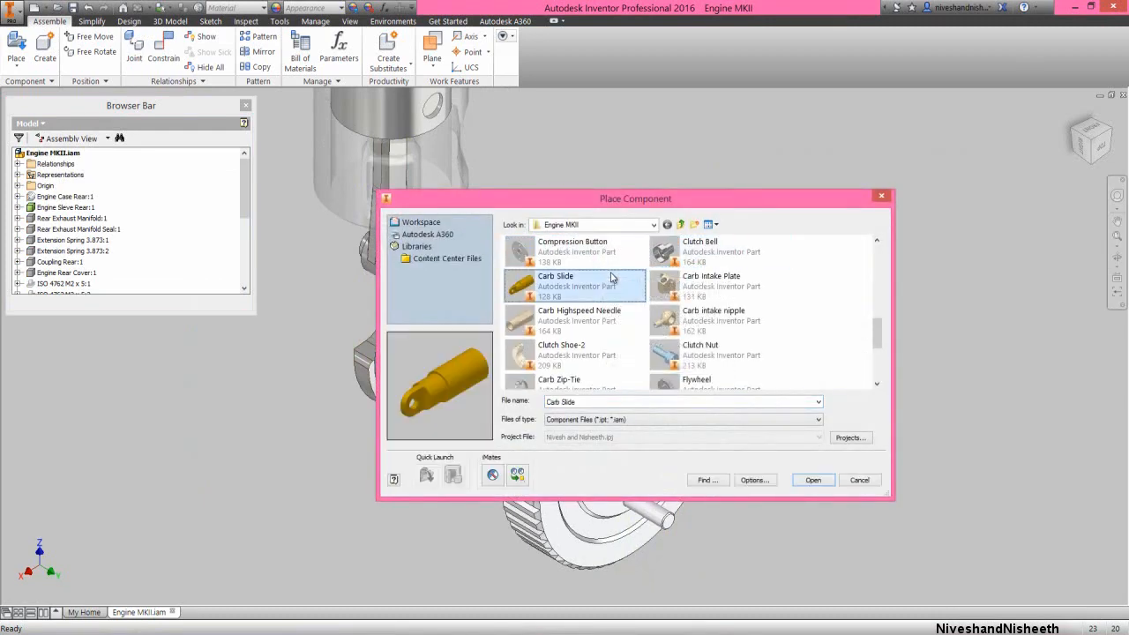
left_click(684, 350)
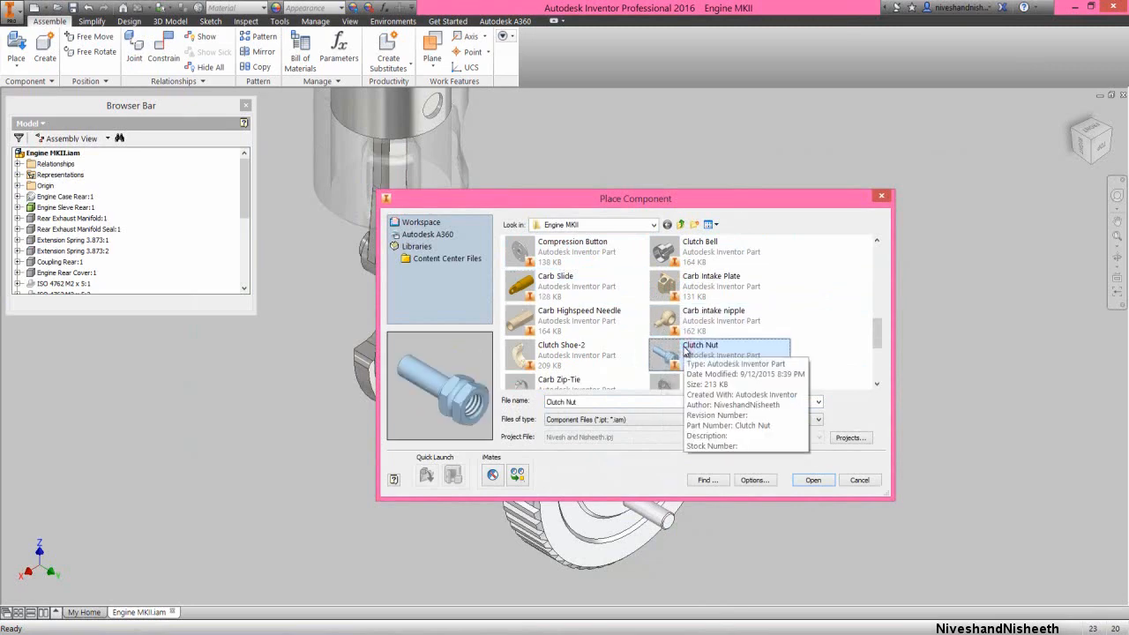
left_click(813, 480)
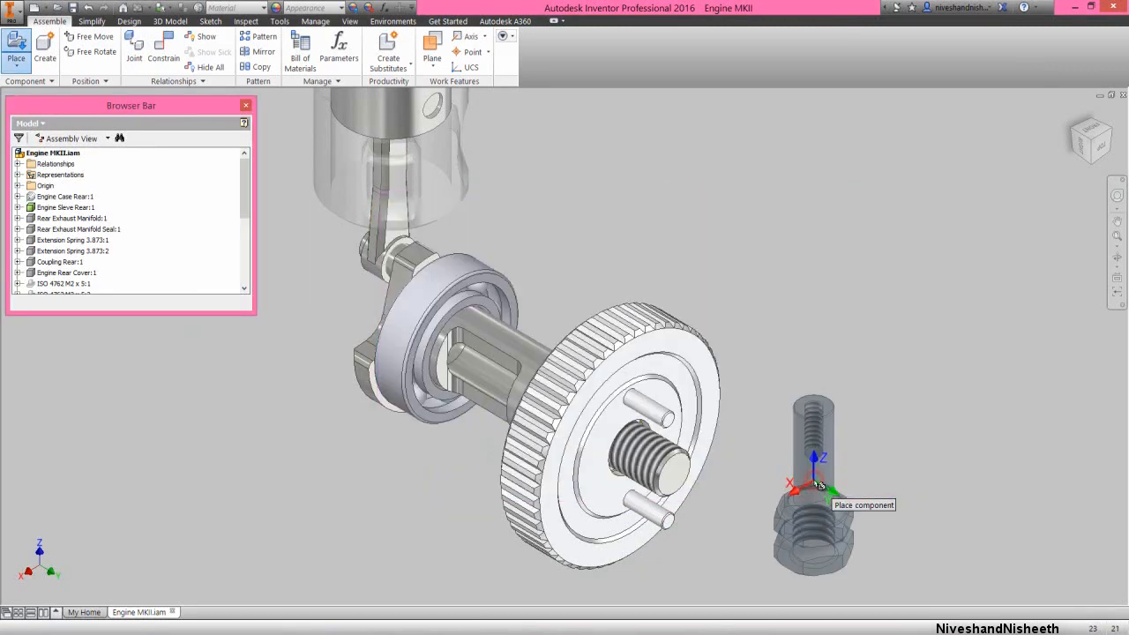
left_click(871, 381)
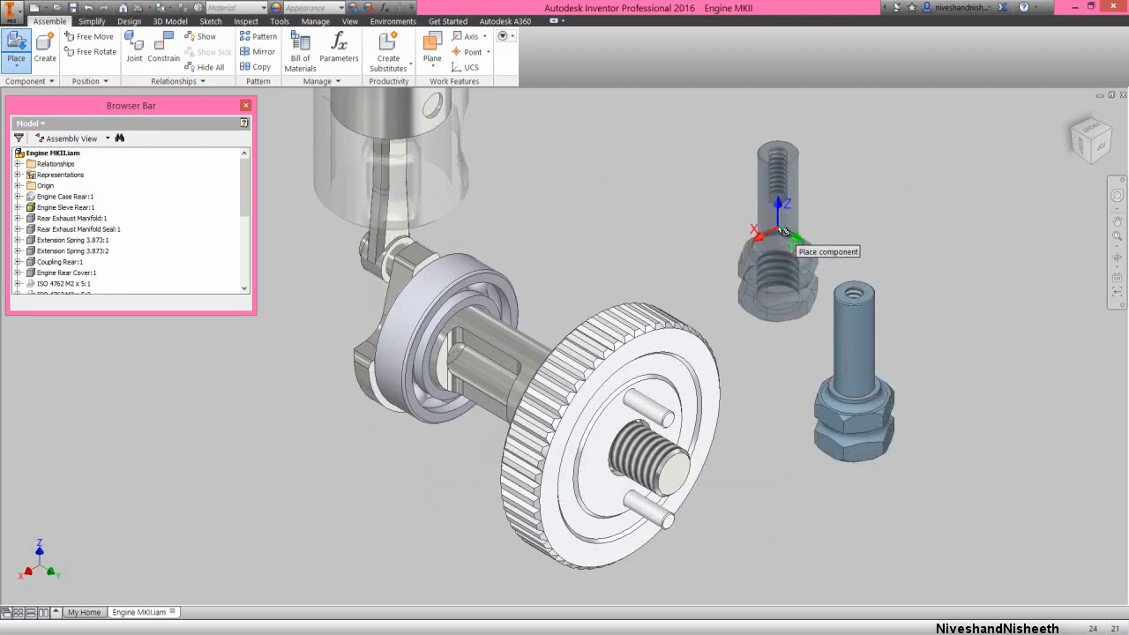
right_click(777, 231)
left_click(813, 229)
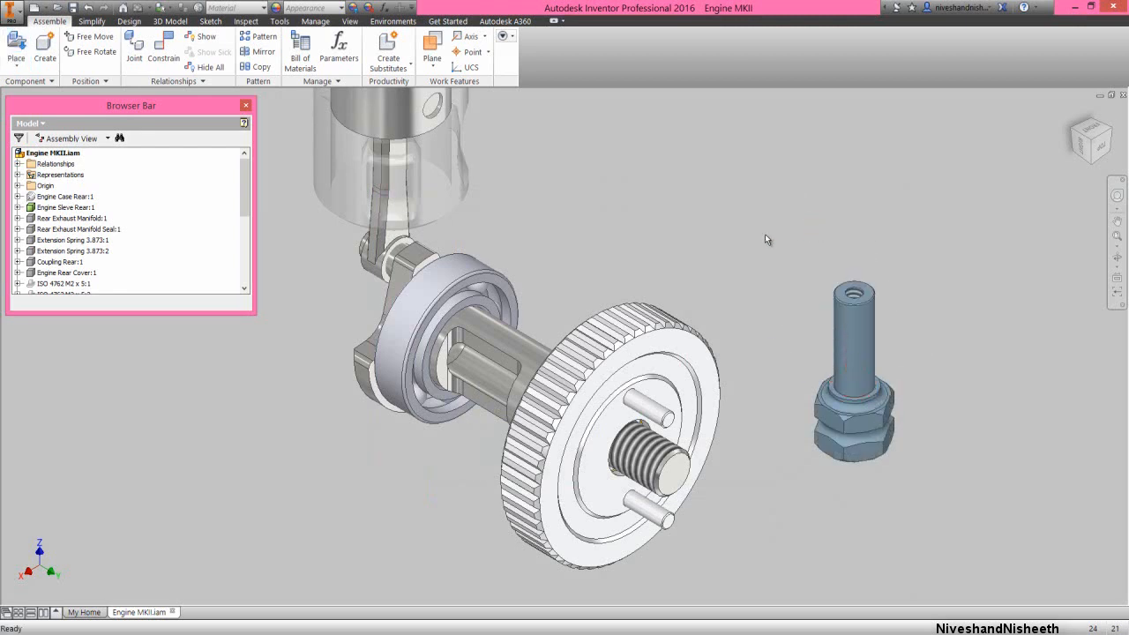
Set up an Insert constraint using the circular edge of the Clutch Nut's threaded opening at the hex end as the first geometry
right_click(765, 239)
left_click(791, 217)
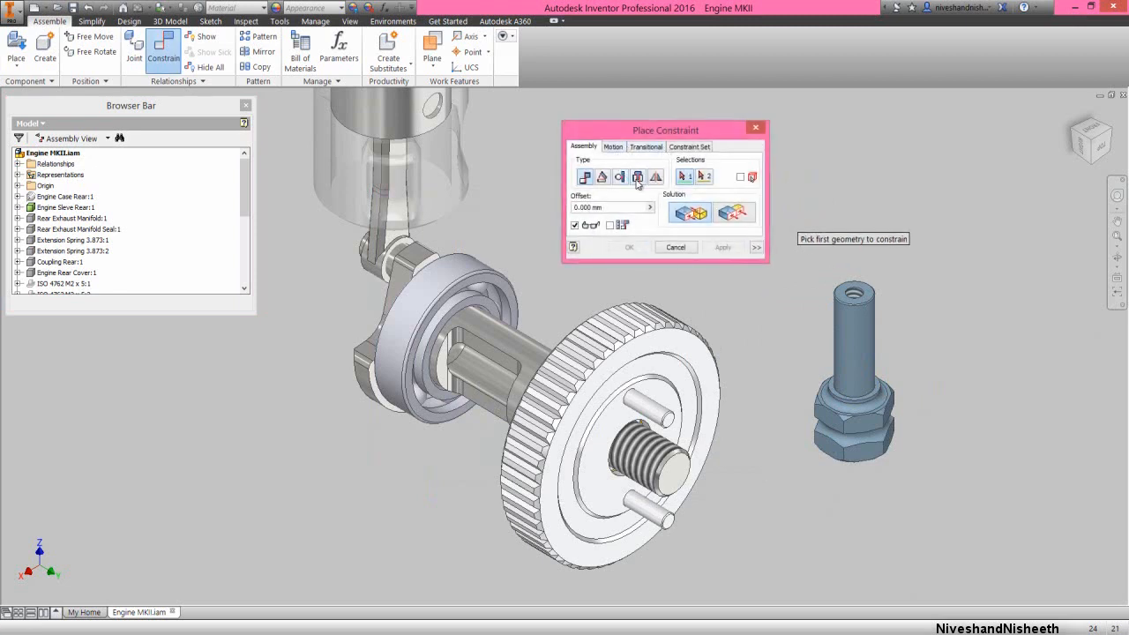
left_click(637, 177)
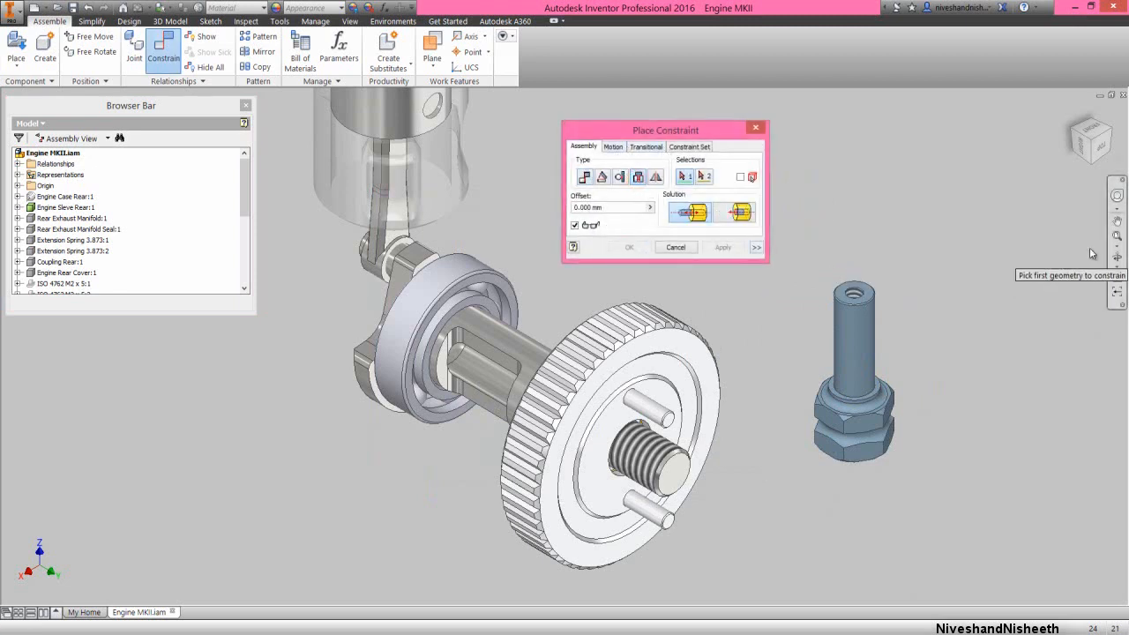
left_click(1116, 257)
left_click_drag(716, 383, 635, 352)
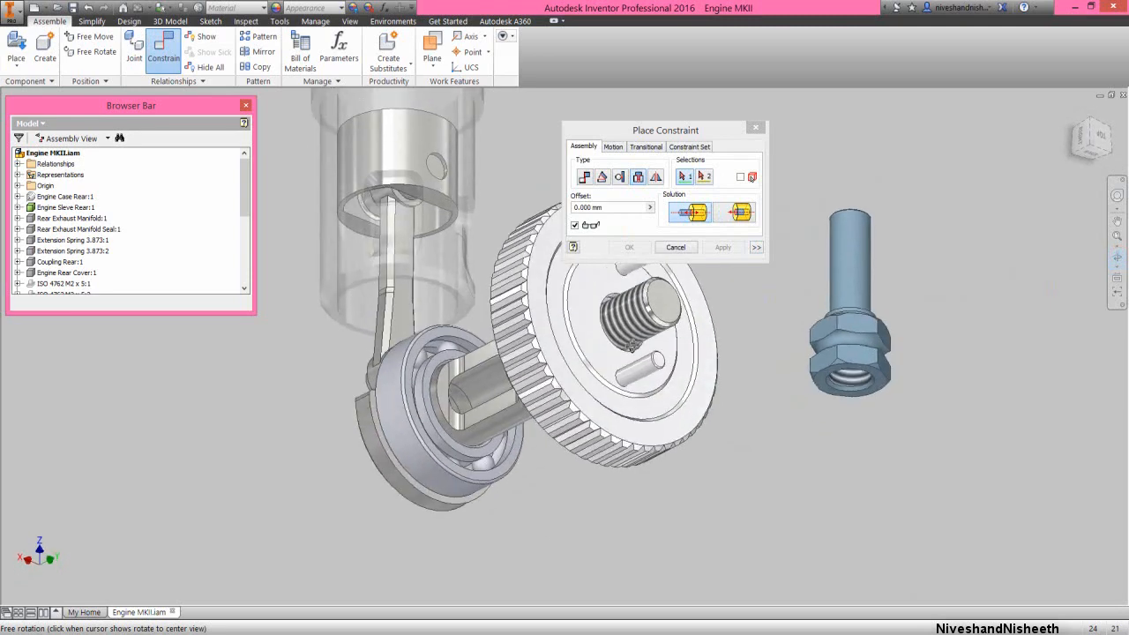
right_click(684, 404)
left_click(728, 403)
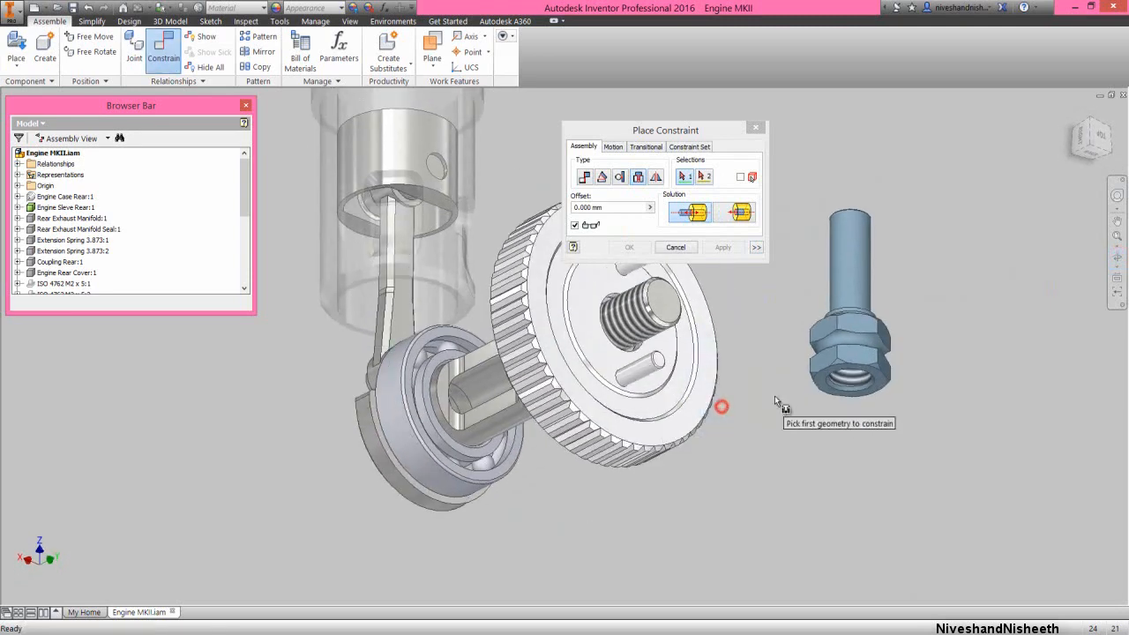
left_click(834, 390)
Complete the Insert constraint at 0 mm offset against the circular edge around the crankshaft thread at the flywheel's centre
right_click(763, 300)
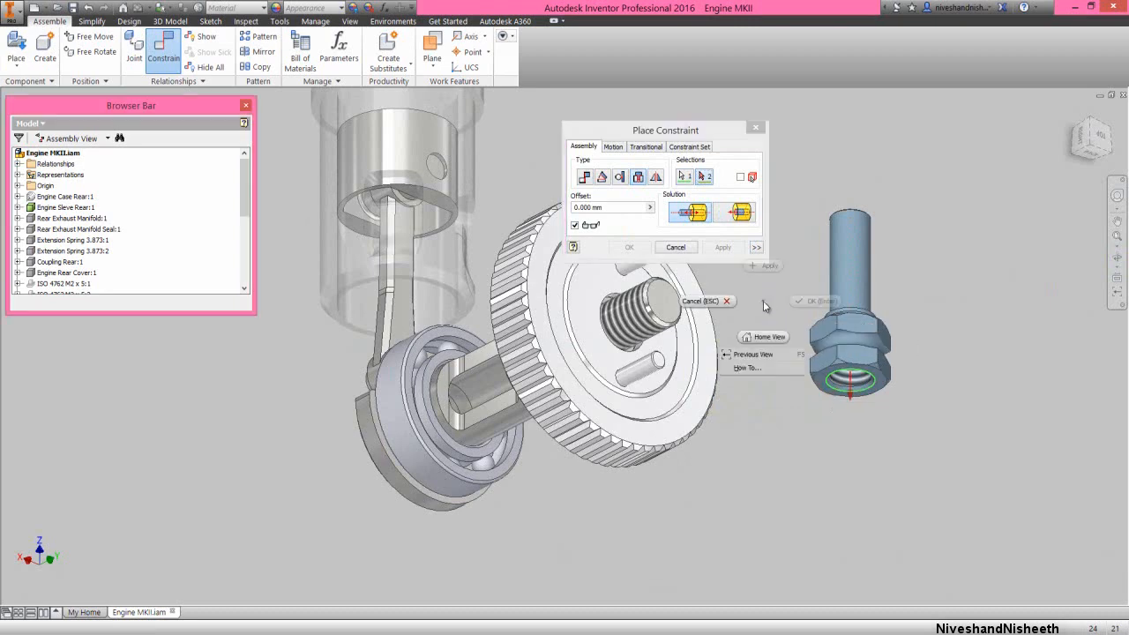
left_click(753, 355)
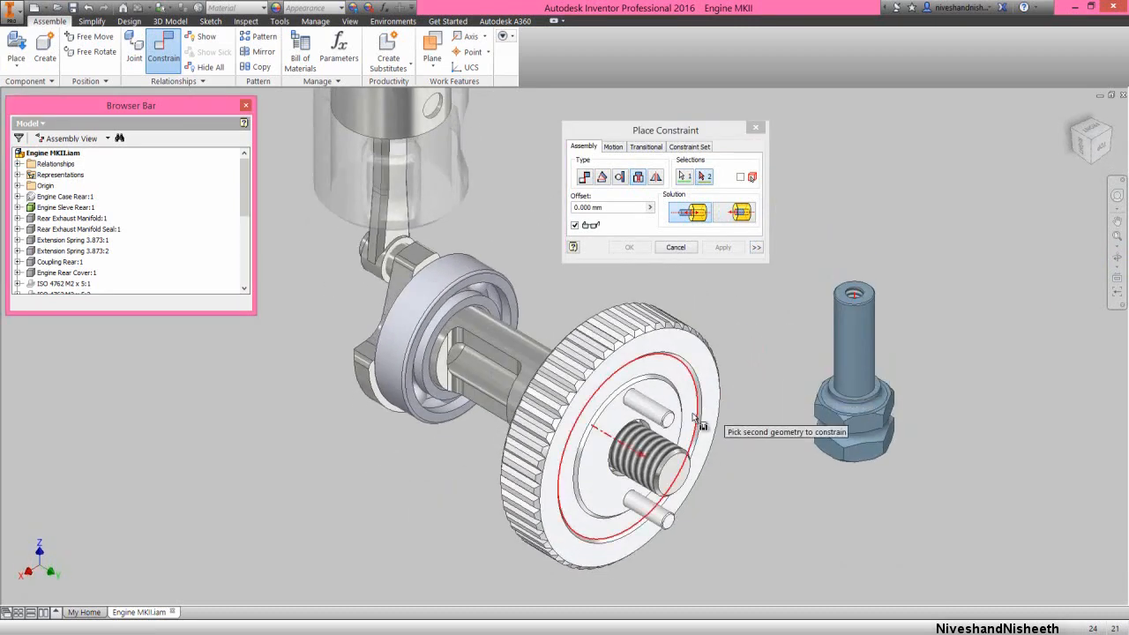
left_click(648, 430)
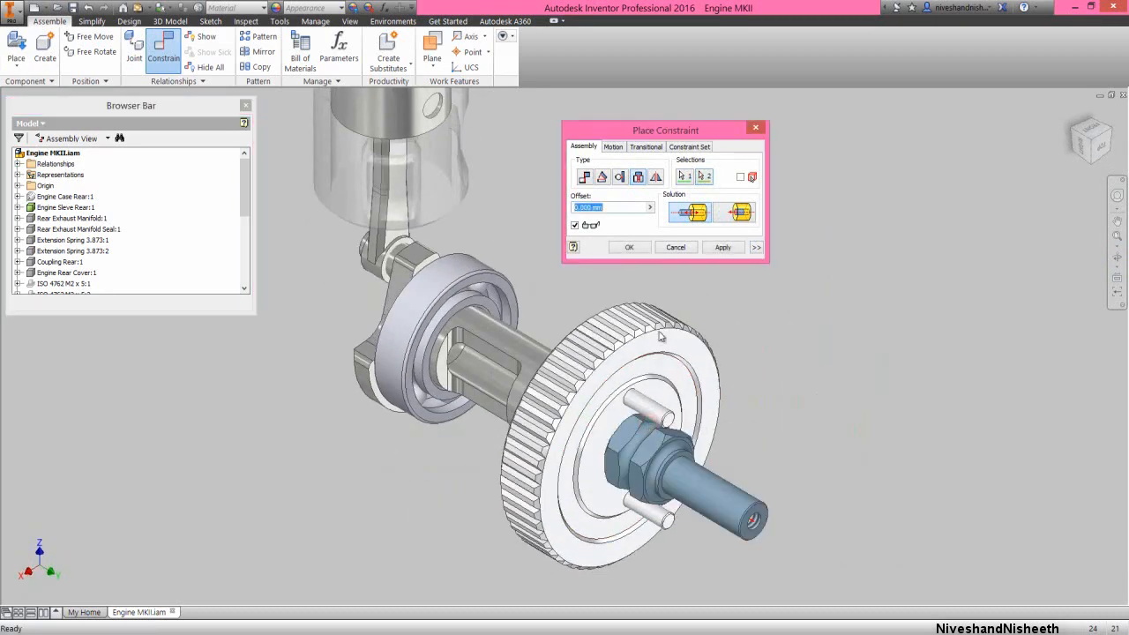
left_click(635, 248)
left_click(757, 315)
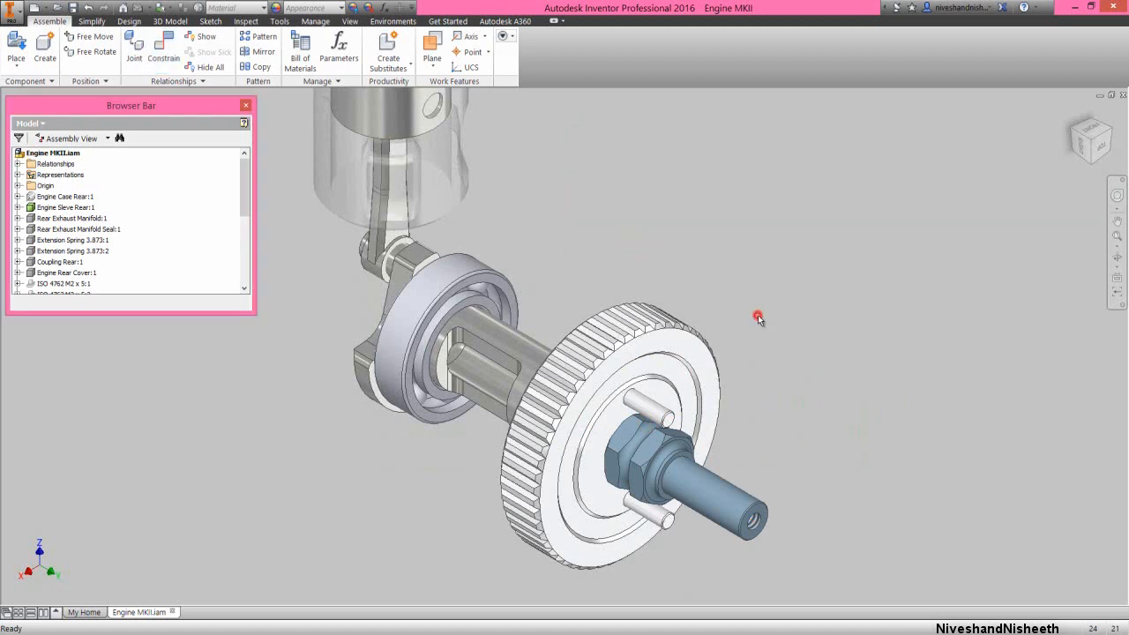
Set up a Directed Angle constraint using the Clutch Nut's Work Plane1 as the first geometry
right_click(785, 246)
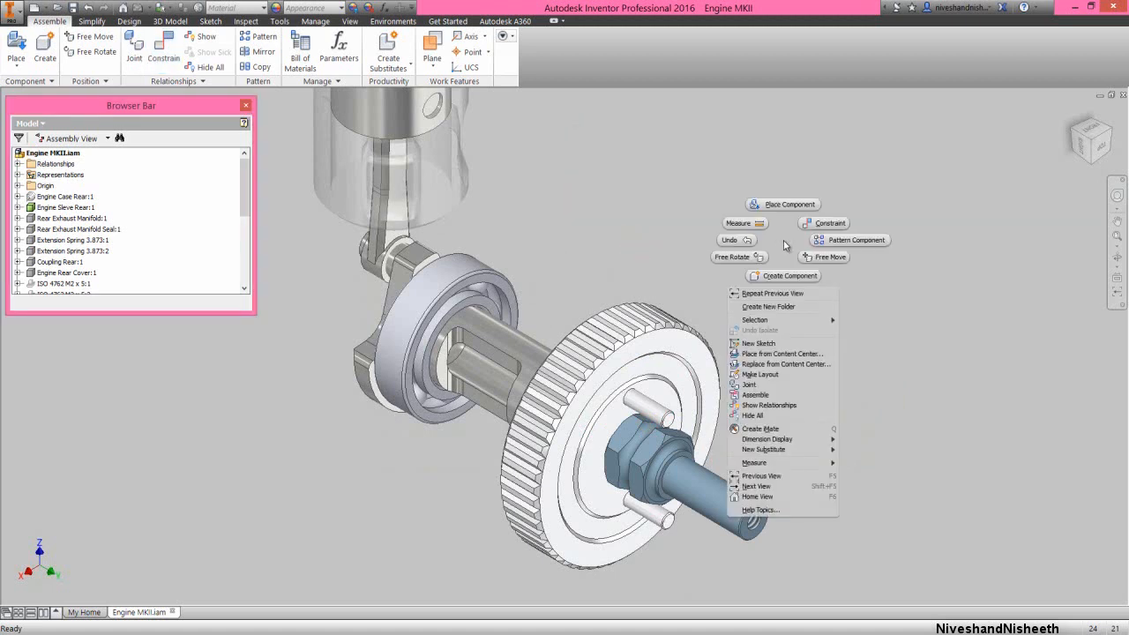
left_click(807, 221)
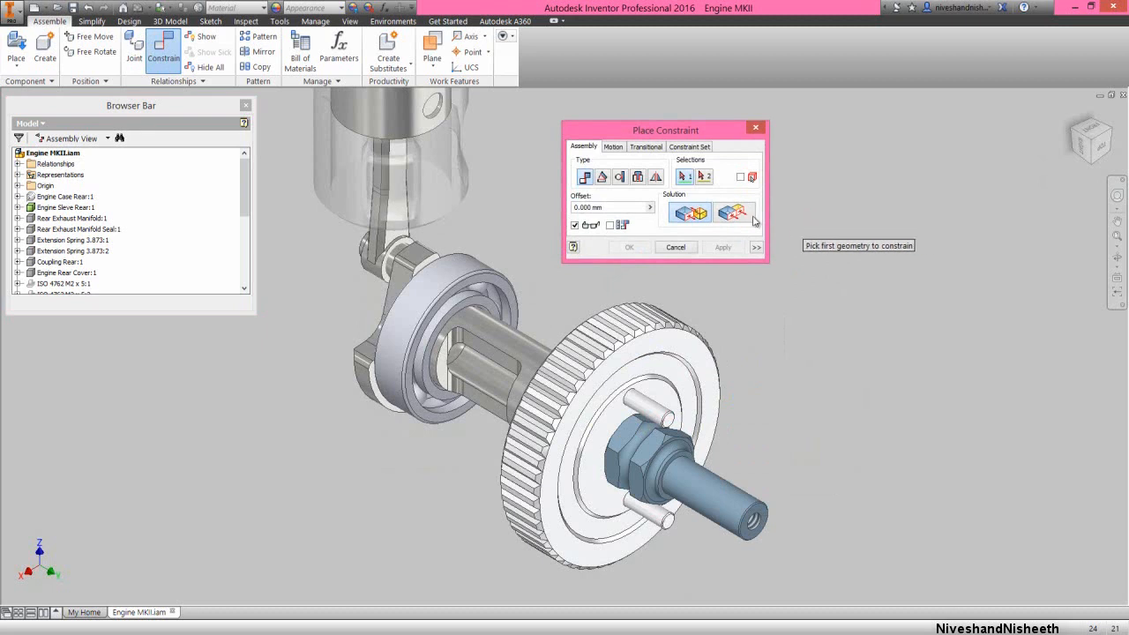
left_click(602, 177)
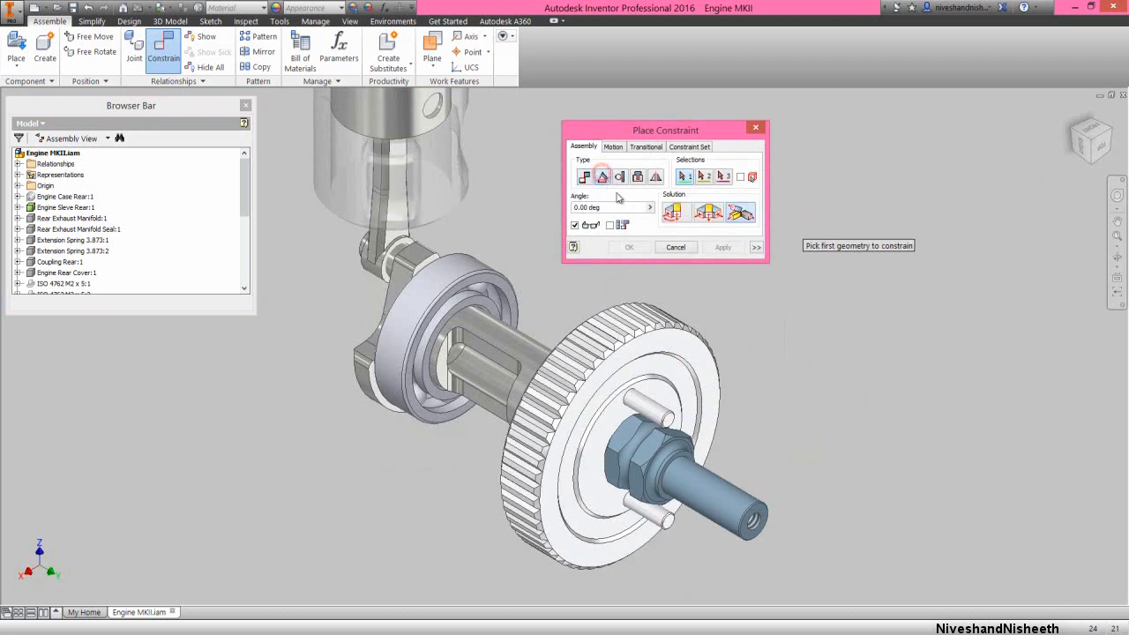
left_click(673, 215)
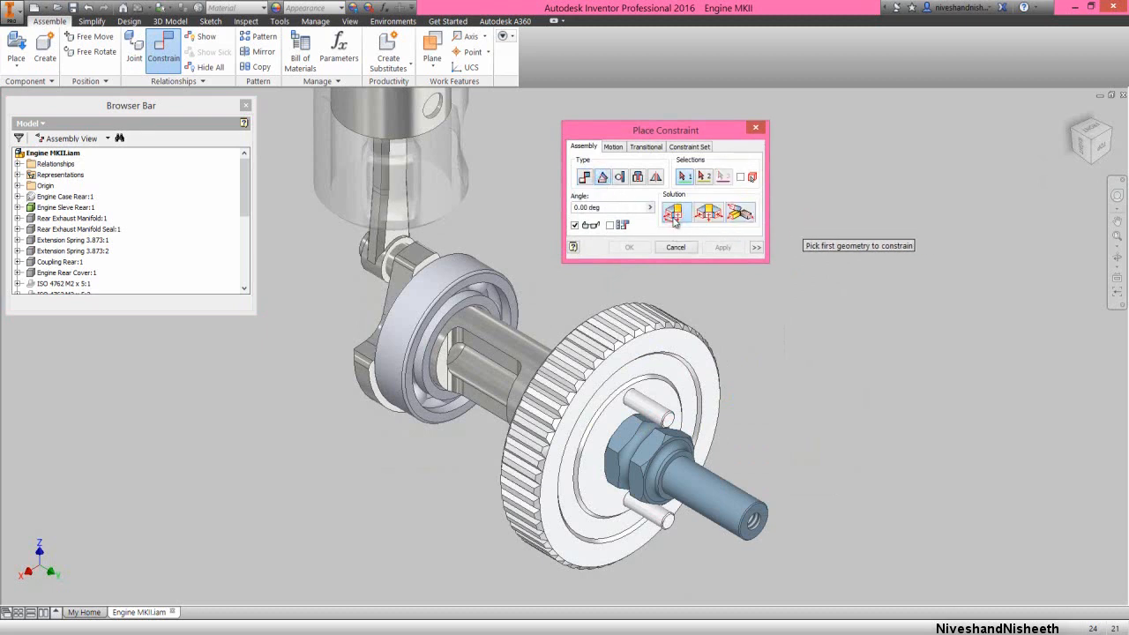
left_click_drag(244, 182, 244, 276)
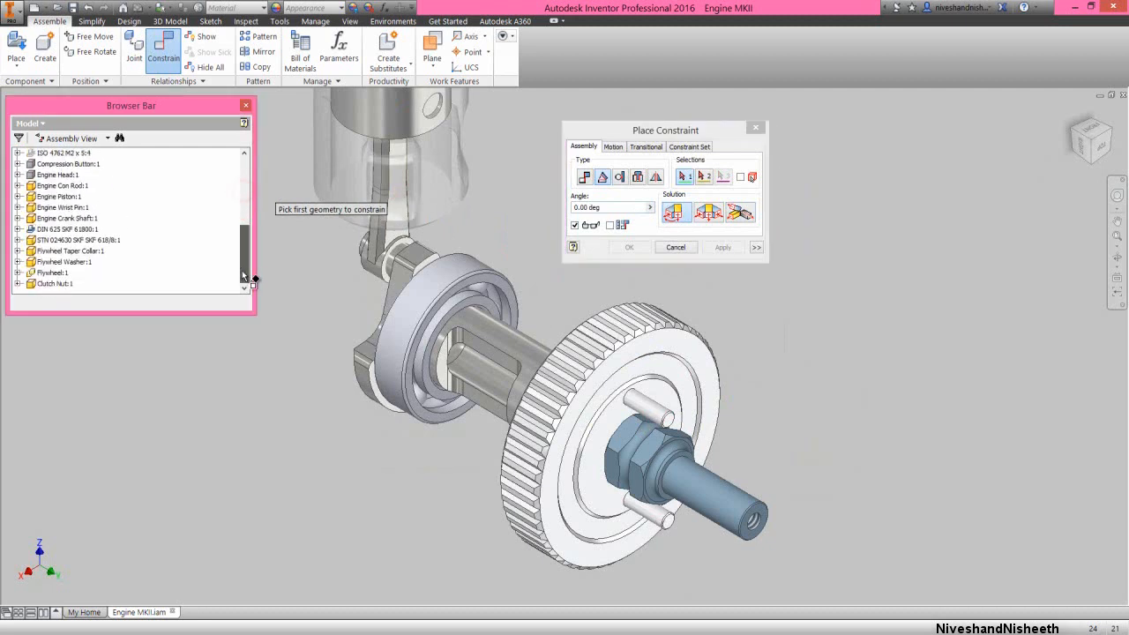
left_click(18, 283)
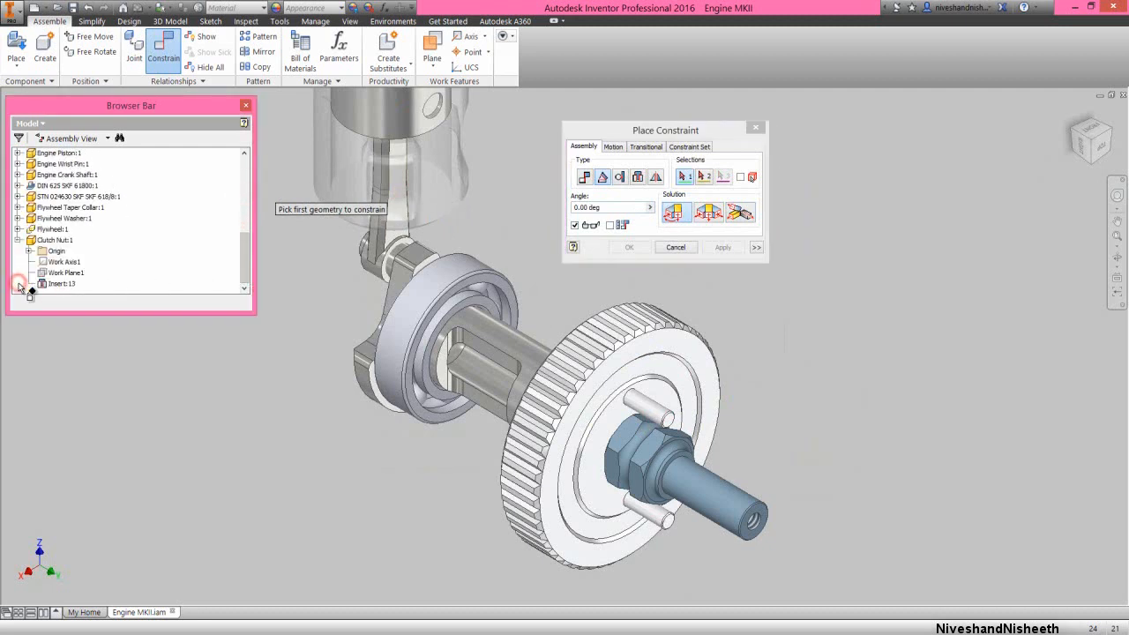
left_click(51, 274)
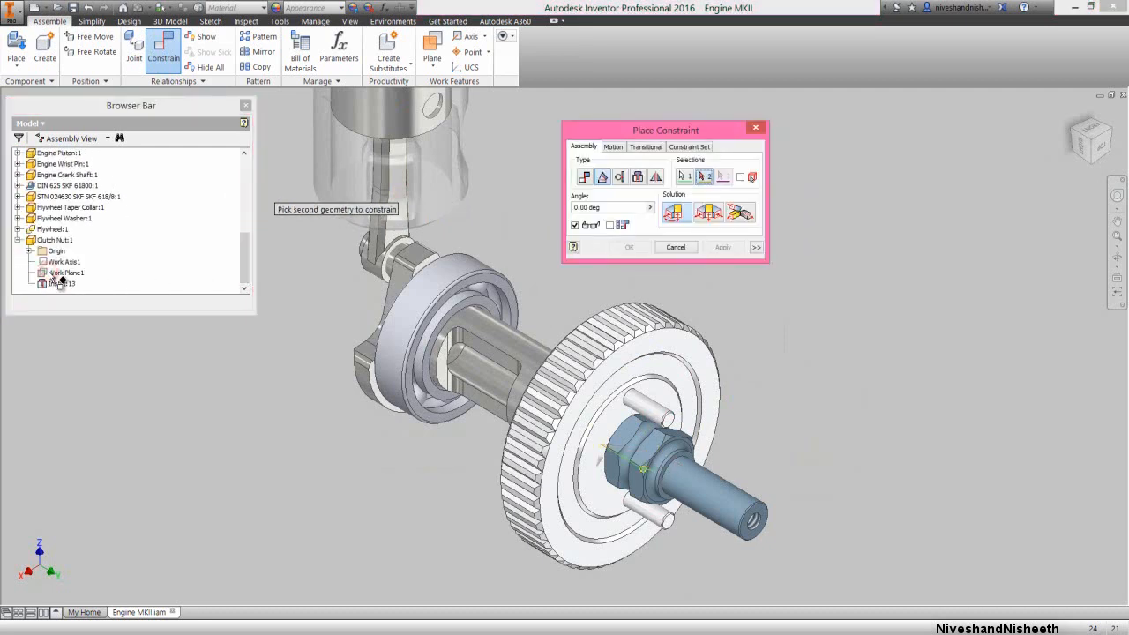
Complete the angle constraint at 30 degrees against the Engine Crank Shaft's Work Plane1
left_click(18, 240)
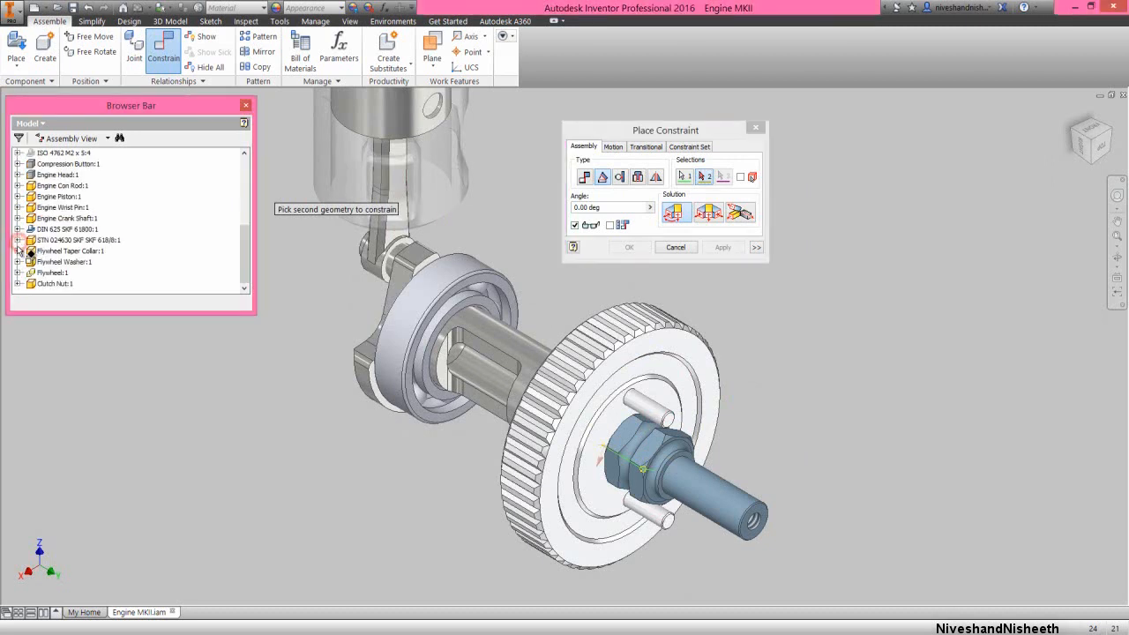
left_click_drag(245, 256, 245, 248)
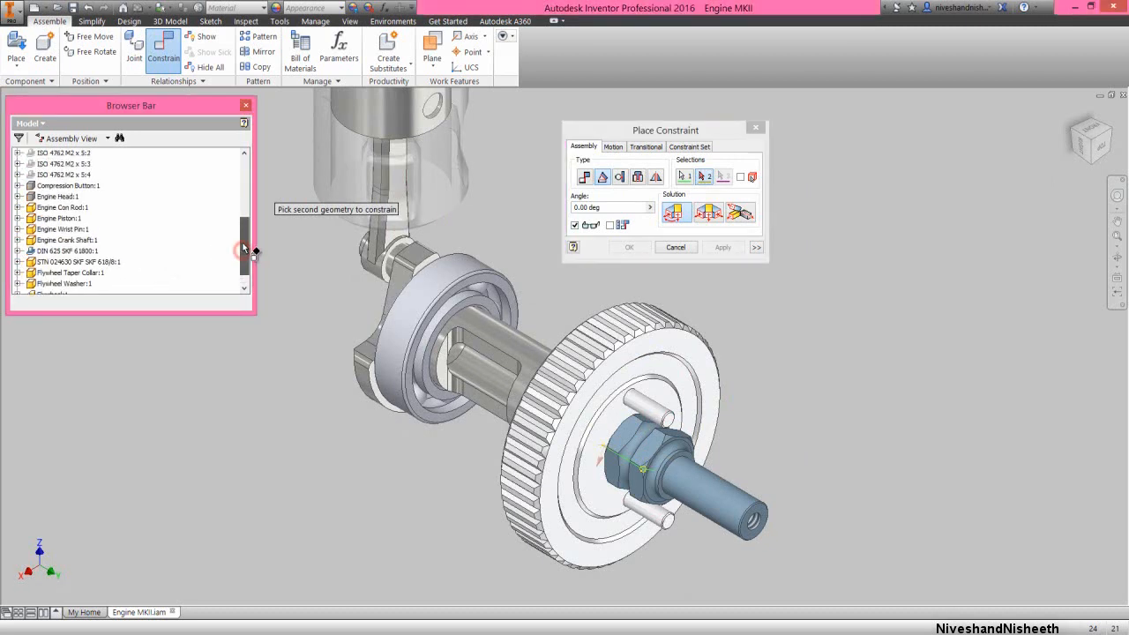
left_click(18, 240)
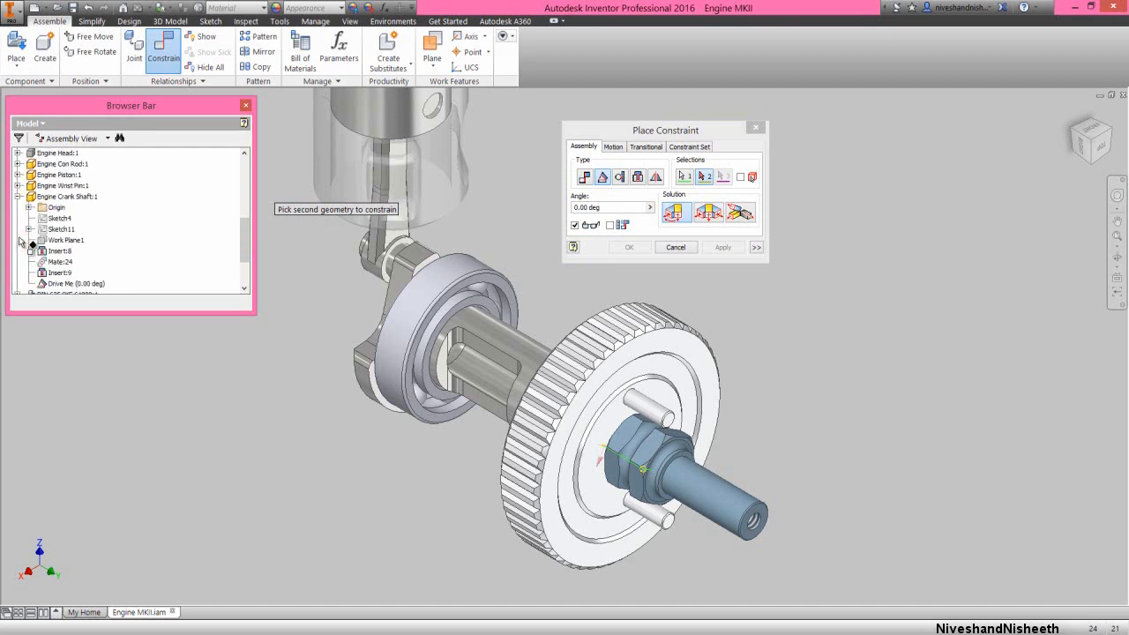
left_click(66, 240)
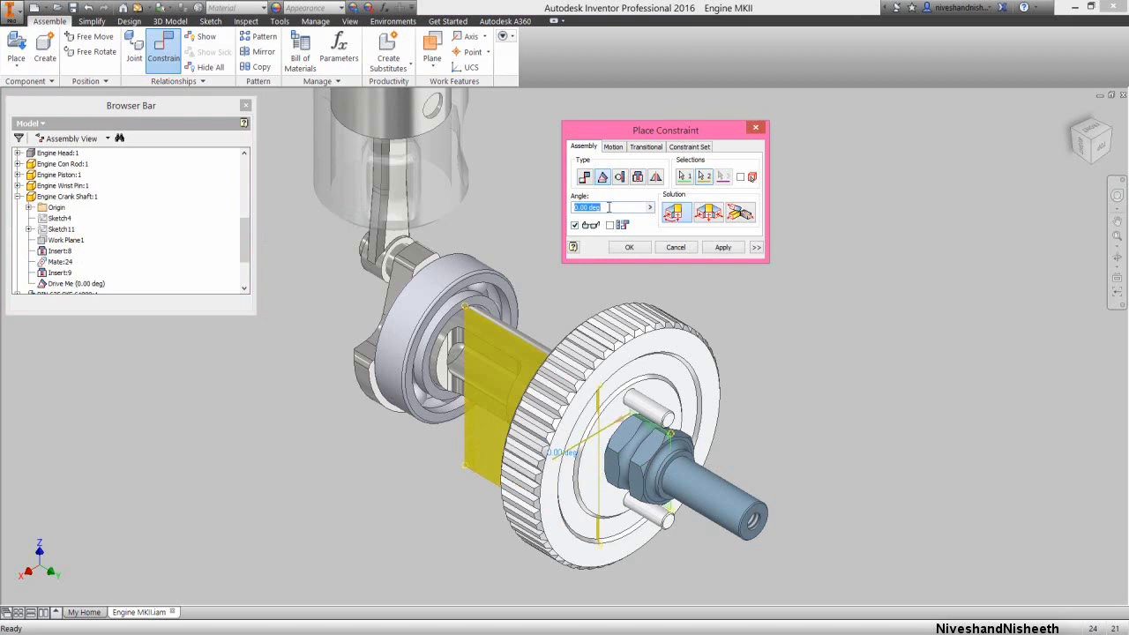
type("30")
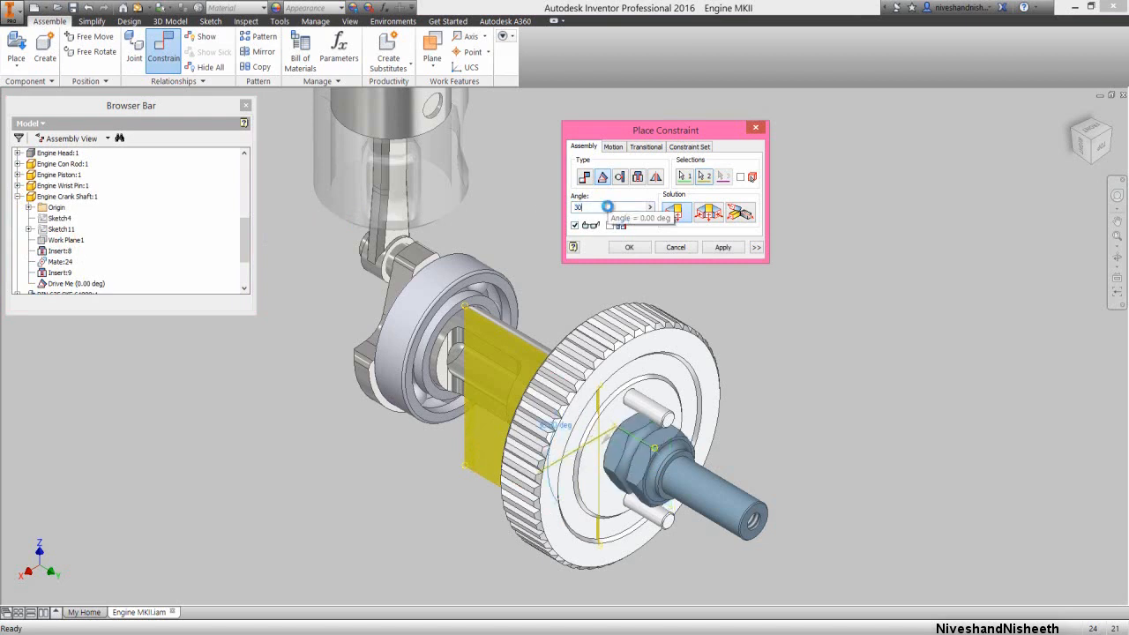
key("Return")
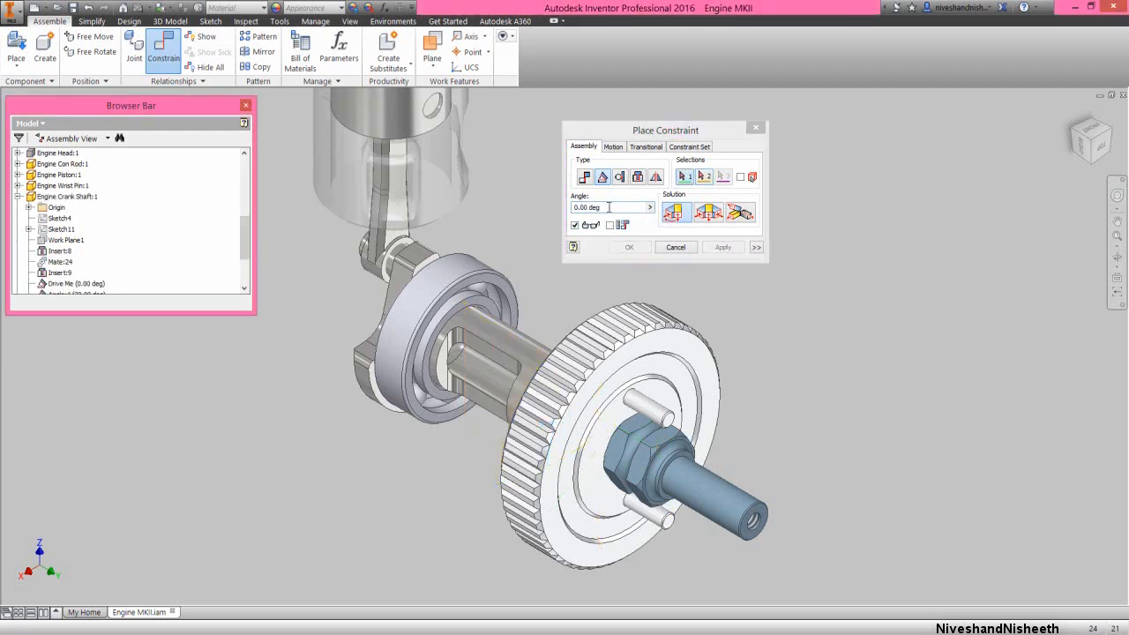
left_click(675, 248)
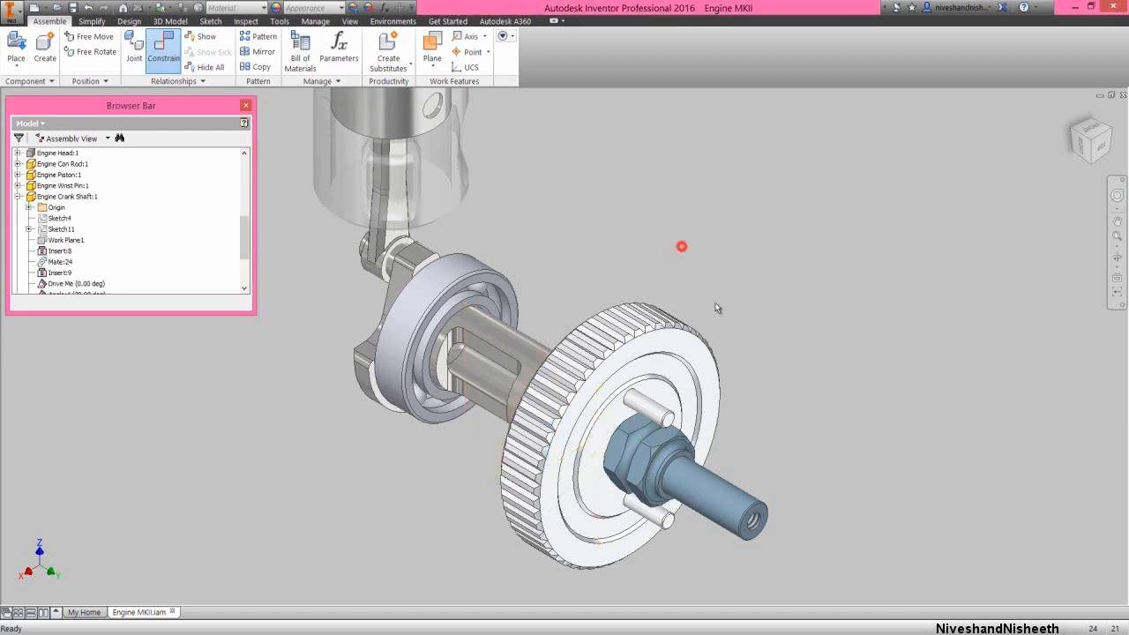
Collapse all nodes in the browser tree and save the Engine MKII assembly
right_click(153, 216)
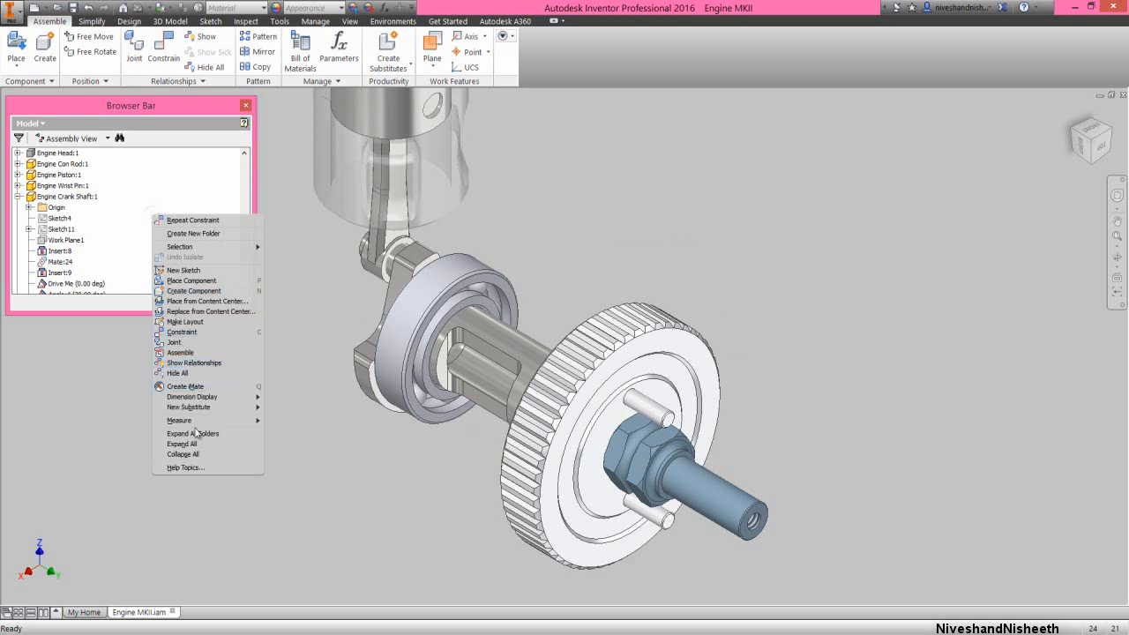
left_click(185, 454)
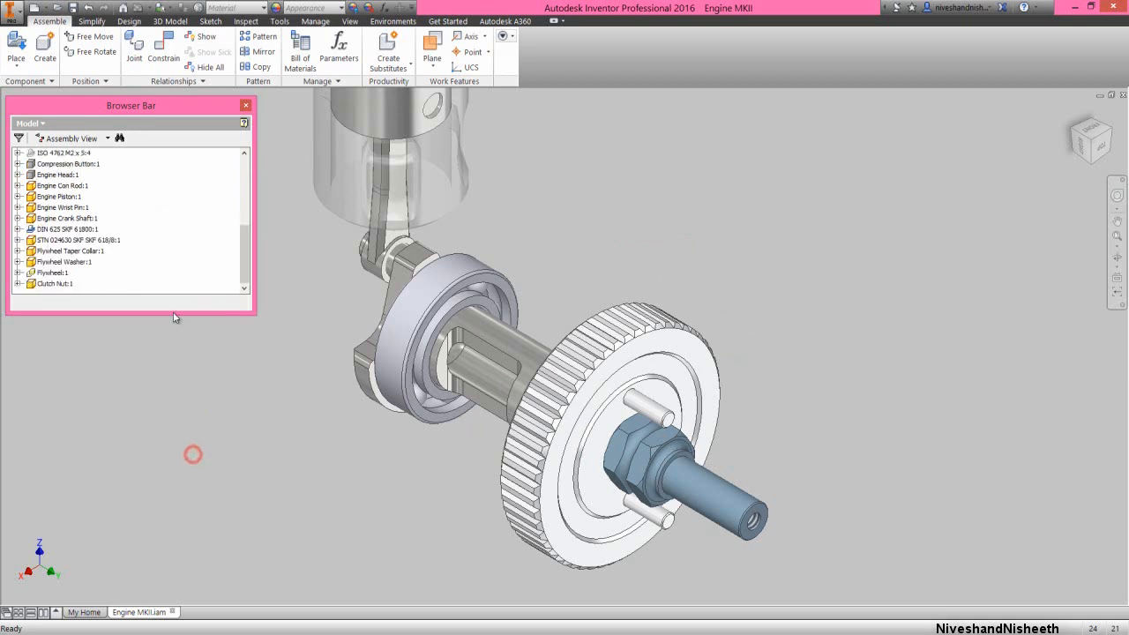
left_click(70, 11)
left_click(708, 281)
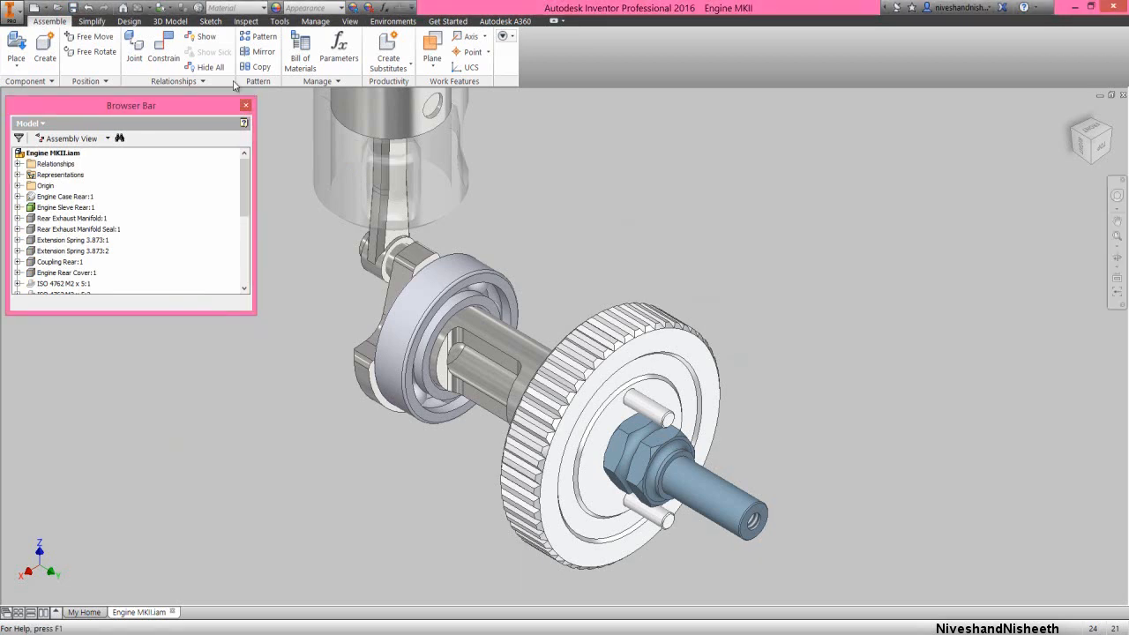
Create a new assembly file from the English Standard (in).iam template
left_click(35, 9)
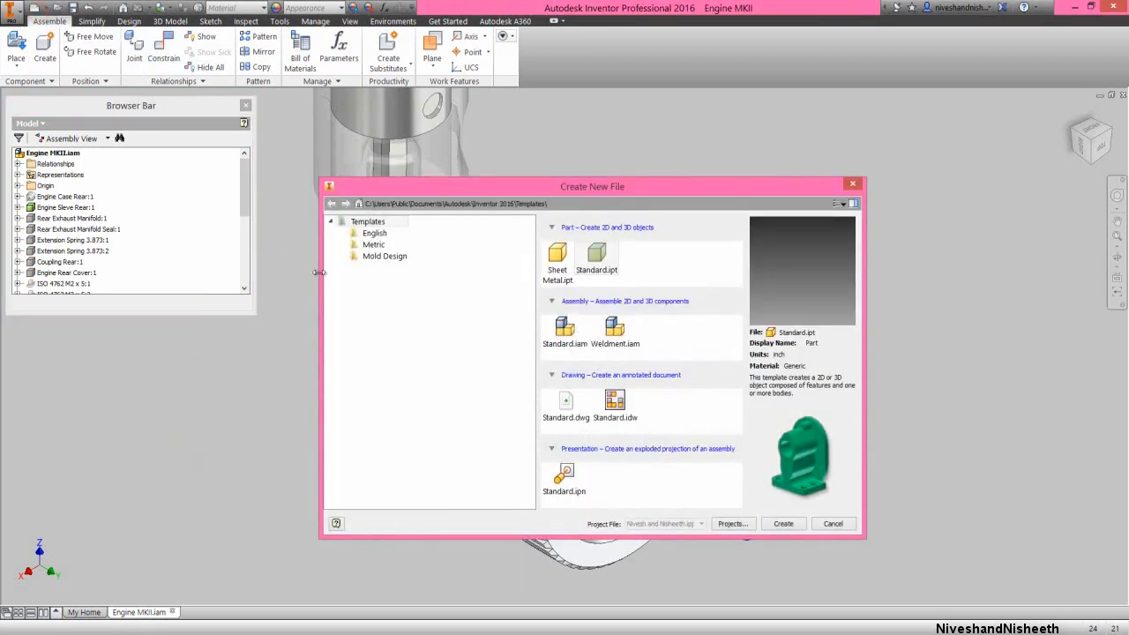
left_click(366, 236)
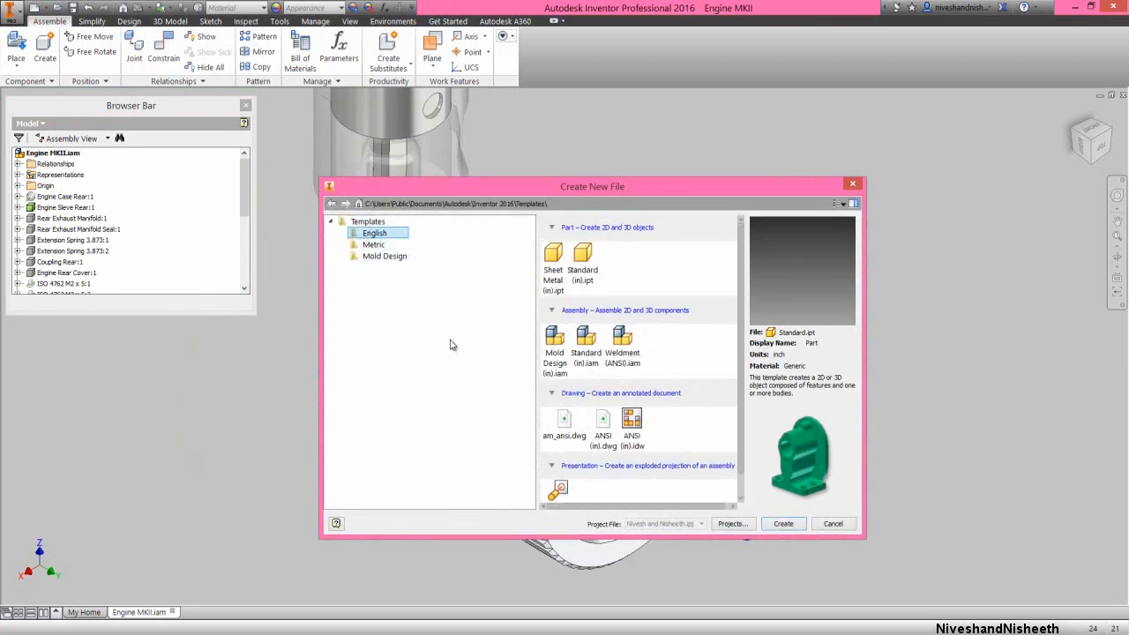
left_click(585, 345)
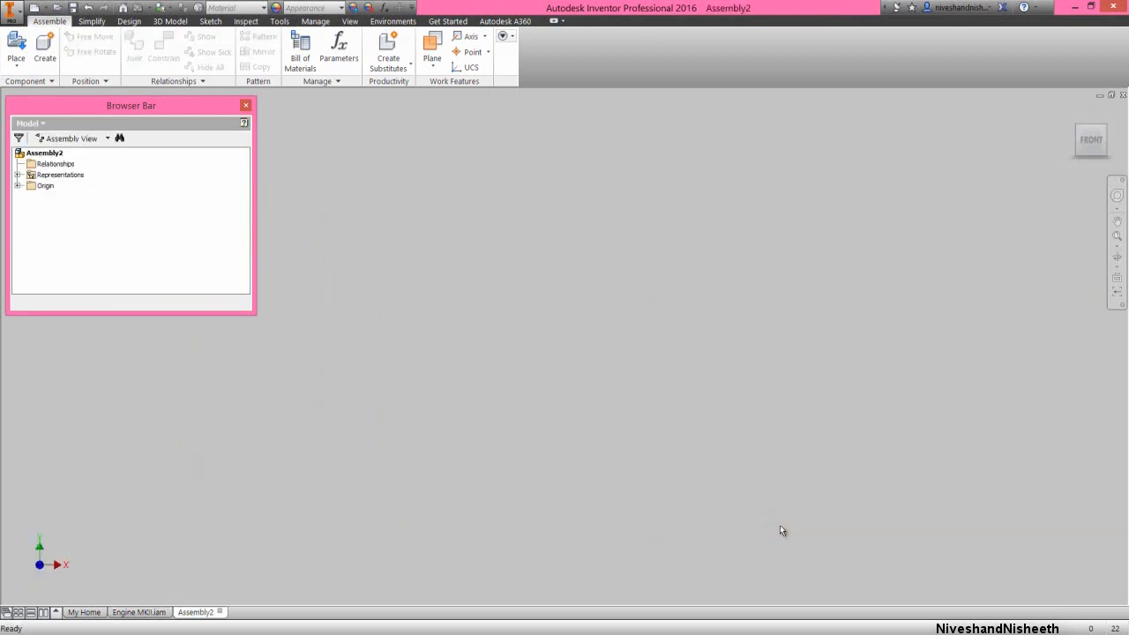
Choose the Clutch Bell part from the Engine MKII folder as the component to place in the new assembly
right_click(498, 311)
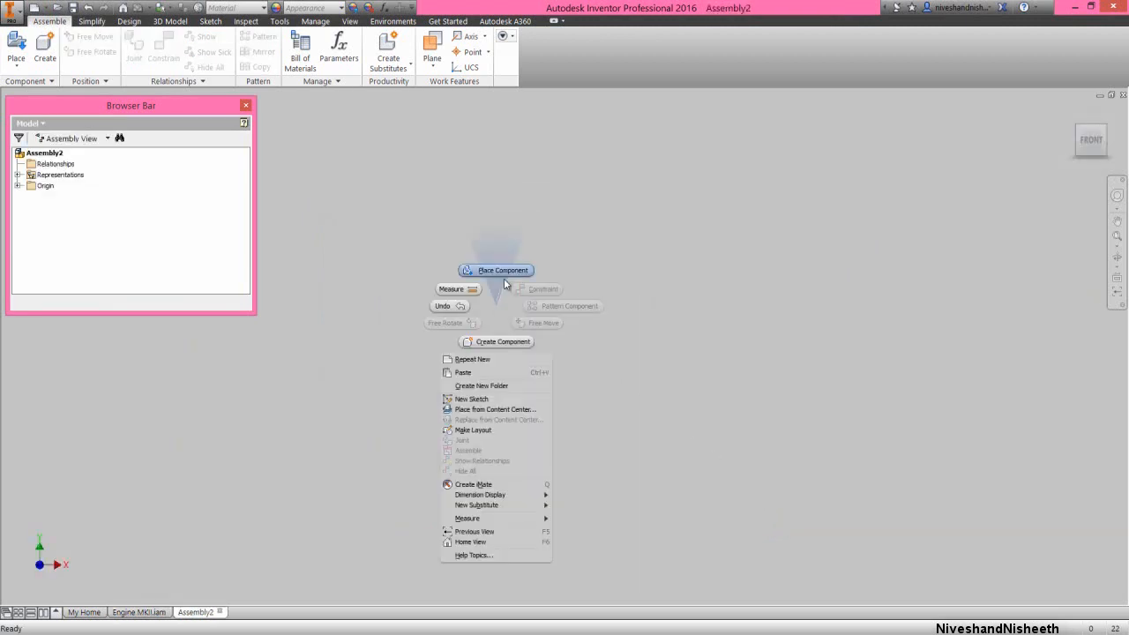
left_click(502, 270)
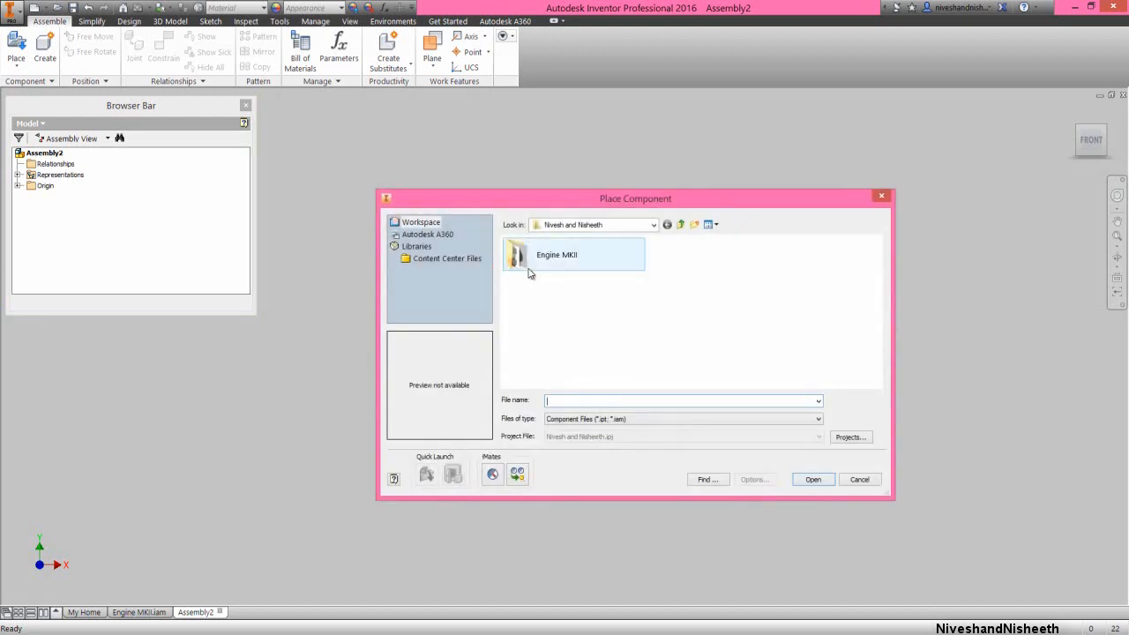
double_click(539, 268)
left_click(571, 262)
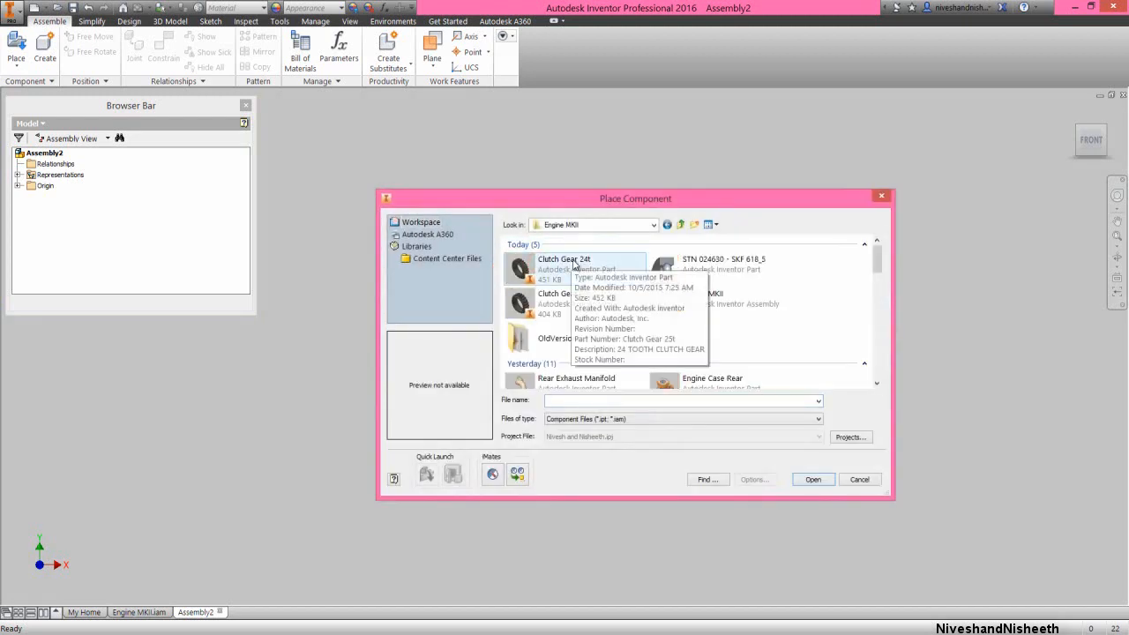
scroll(573, 263, "down", 5)
left_click(573, 251)
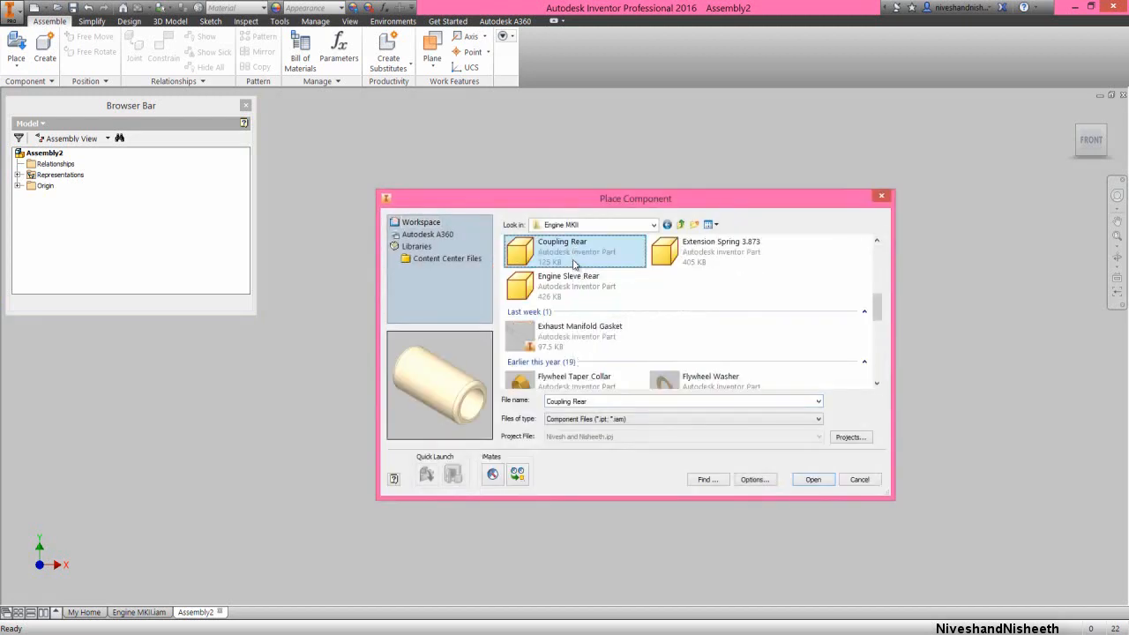
scroll(573, 263, "down", 3)
left_click(574, 251)
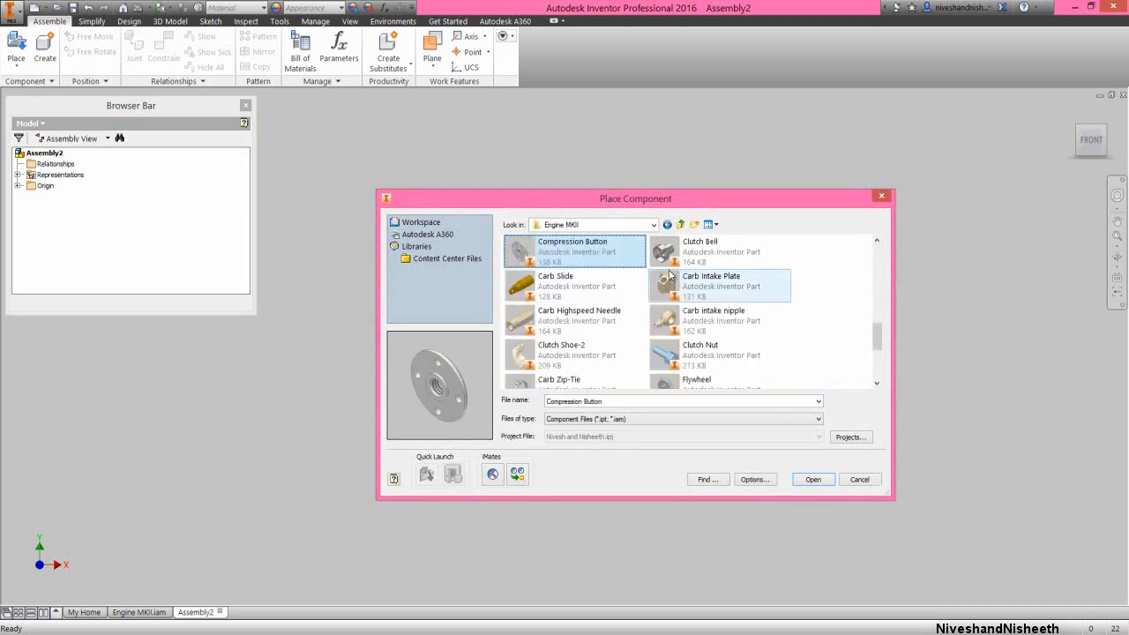
left_click(692, 254)
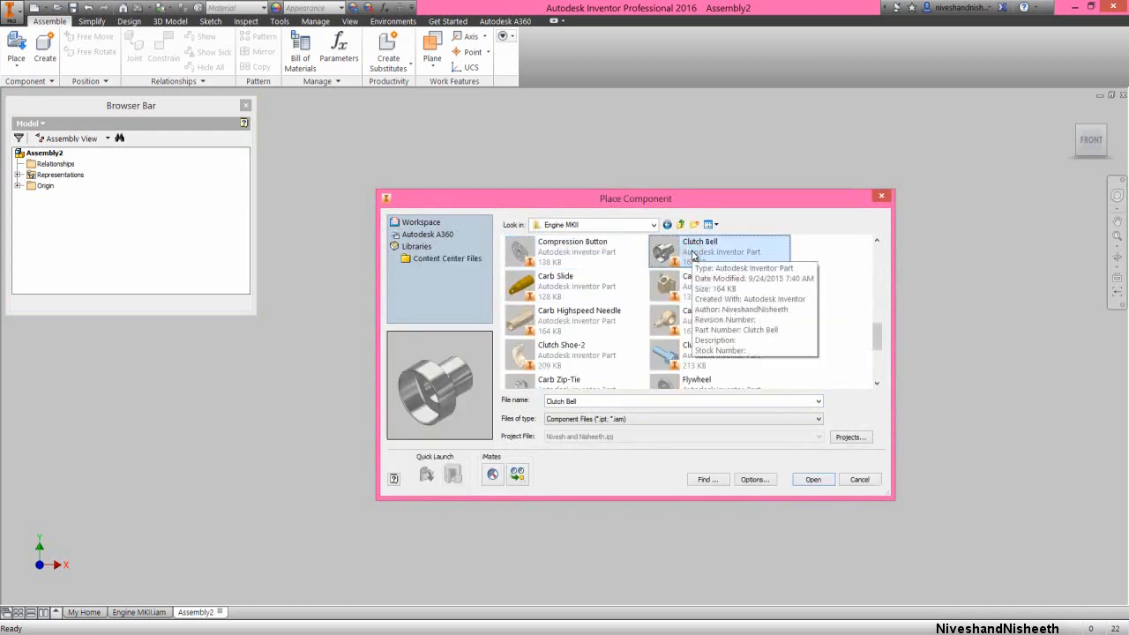
left_click(812, 480)
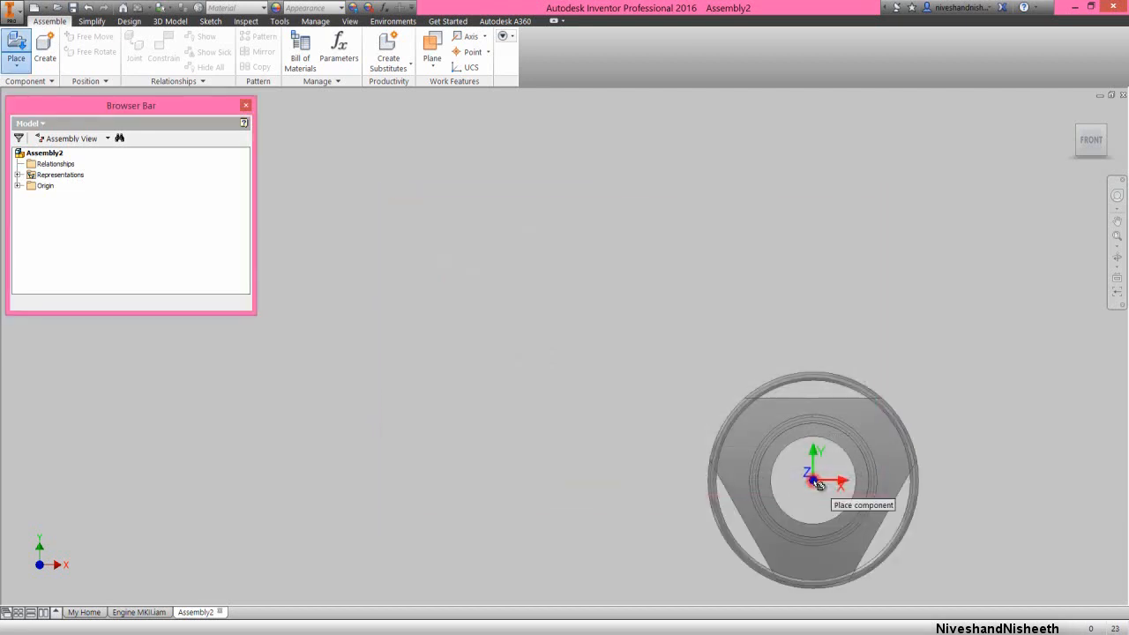
Place one Clutch Bell grounded at the assembly origin and end the placement
right_click(635, 314)
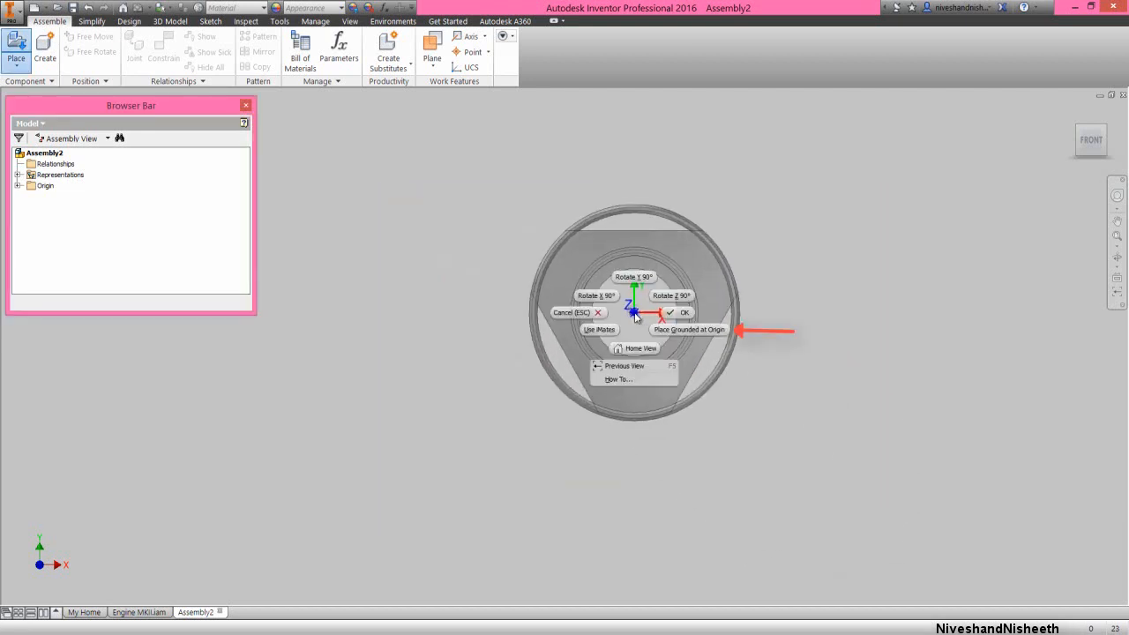
left_click(711, 333)
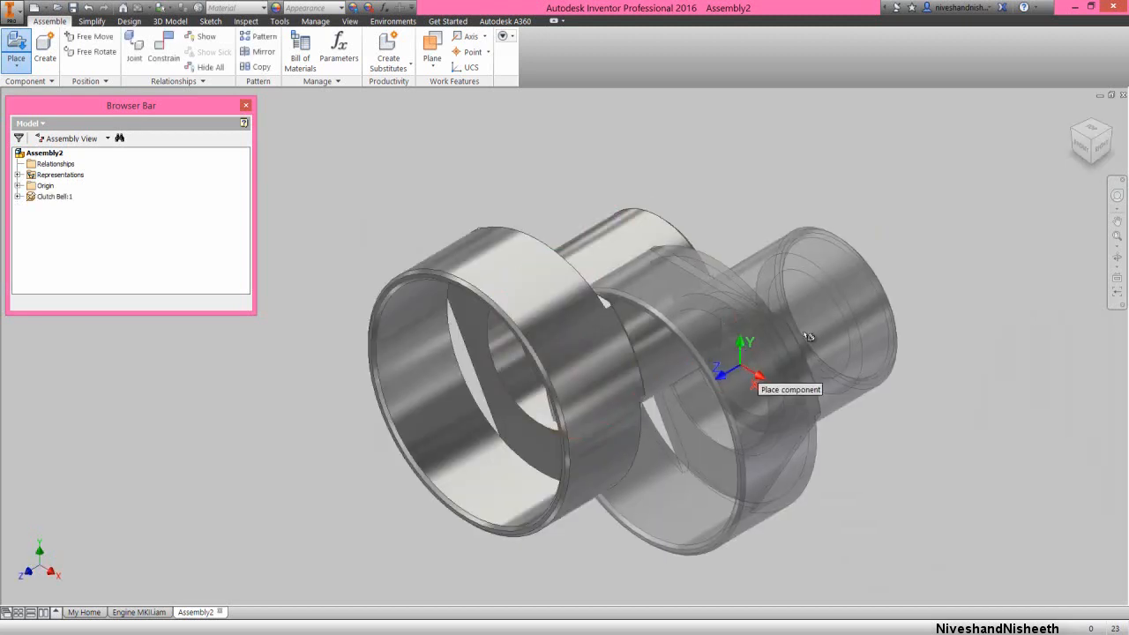
right_click(870, 281)
left_click(896, 279)
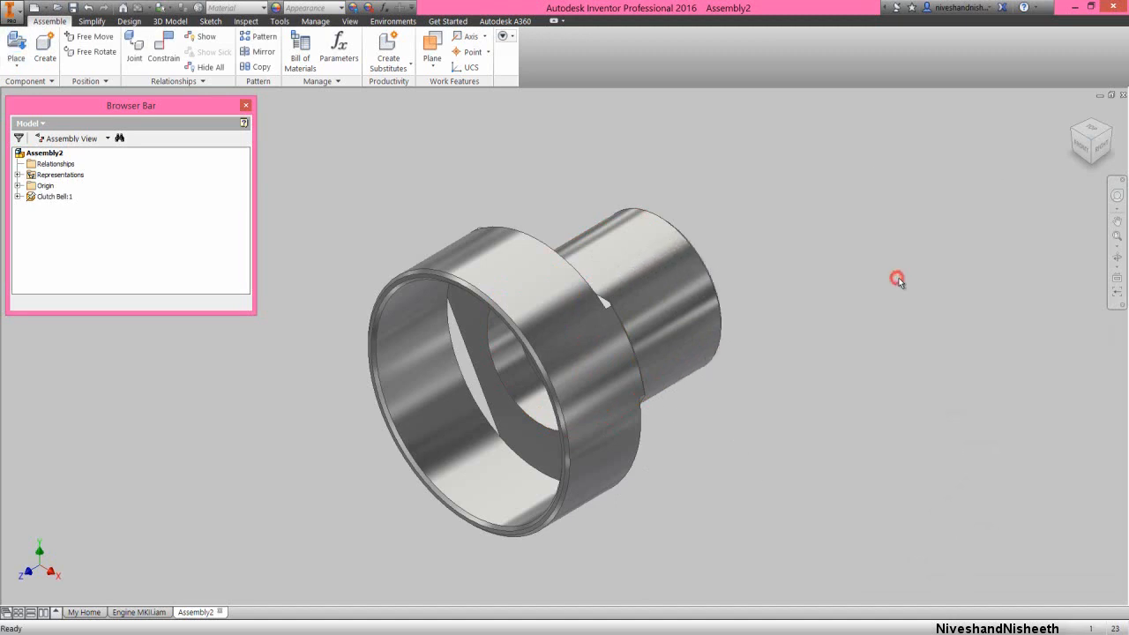
Orient the clutch bell isometrically with its narrow sleeve pointing up and set this view as Home with Fixed Distance
left_click(1090, 125)
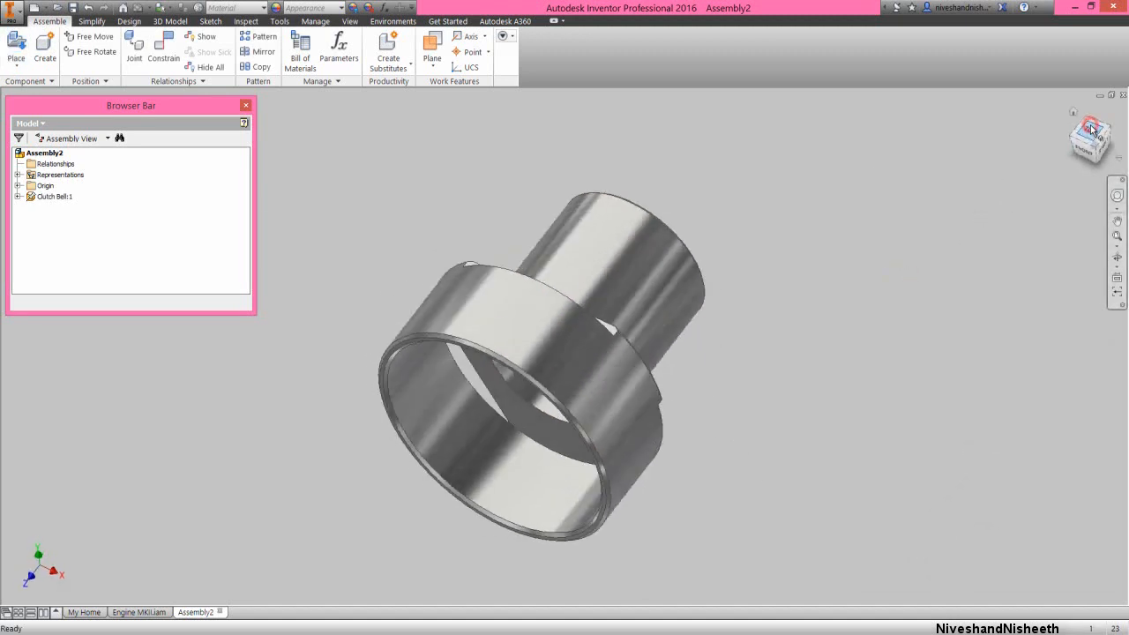
left_click(1105, 128)
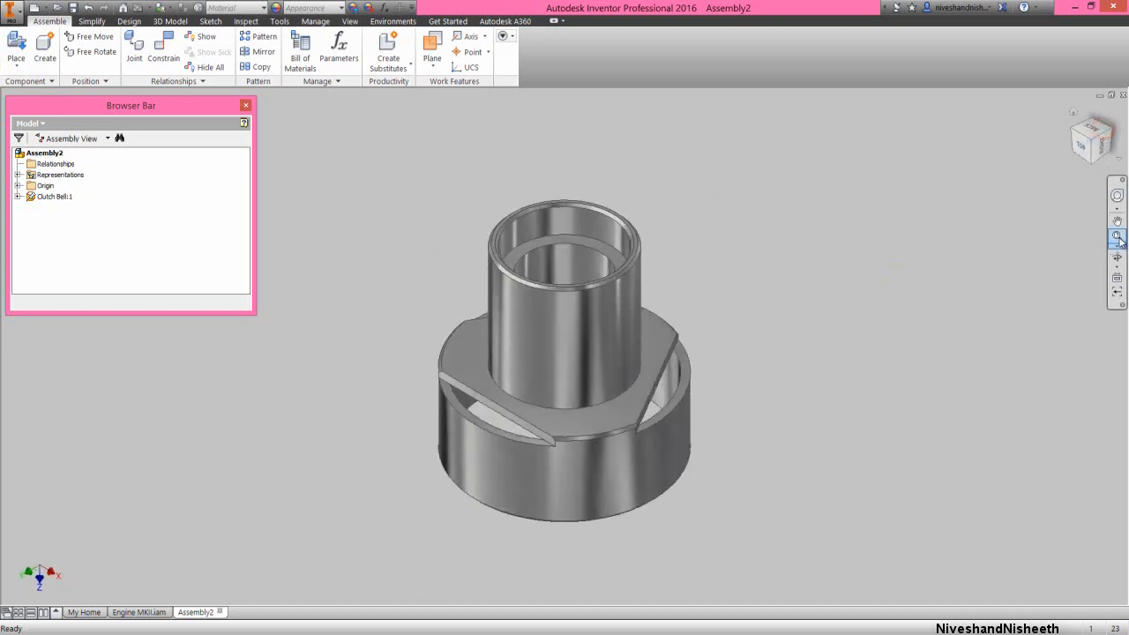
right_click(1072, 122)
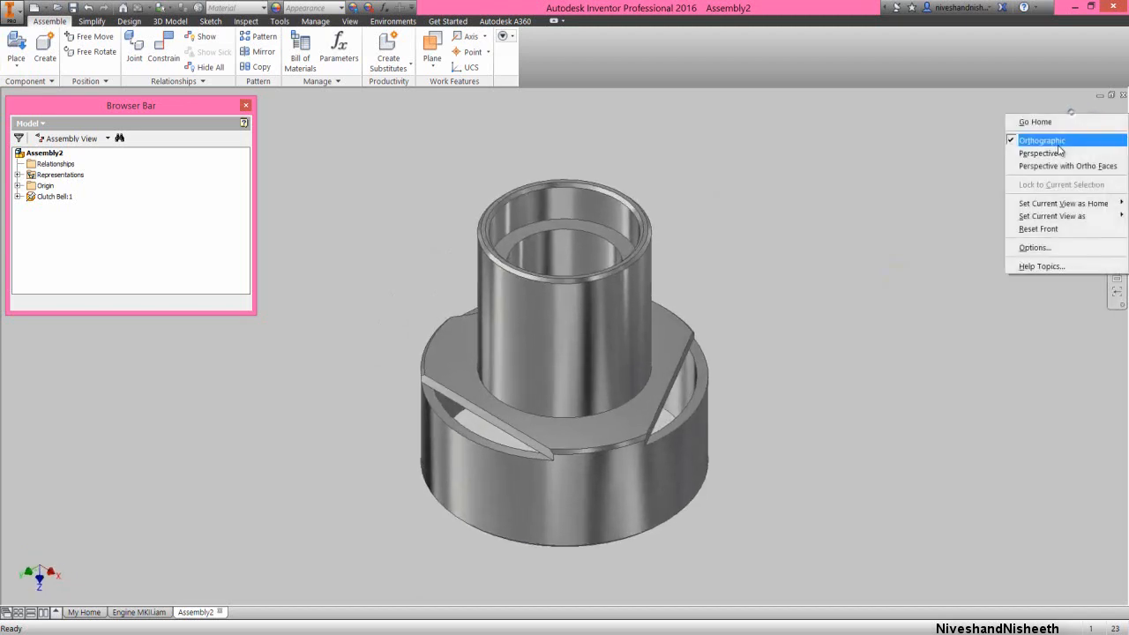
mouse_move(1041, 208)
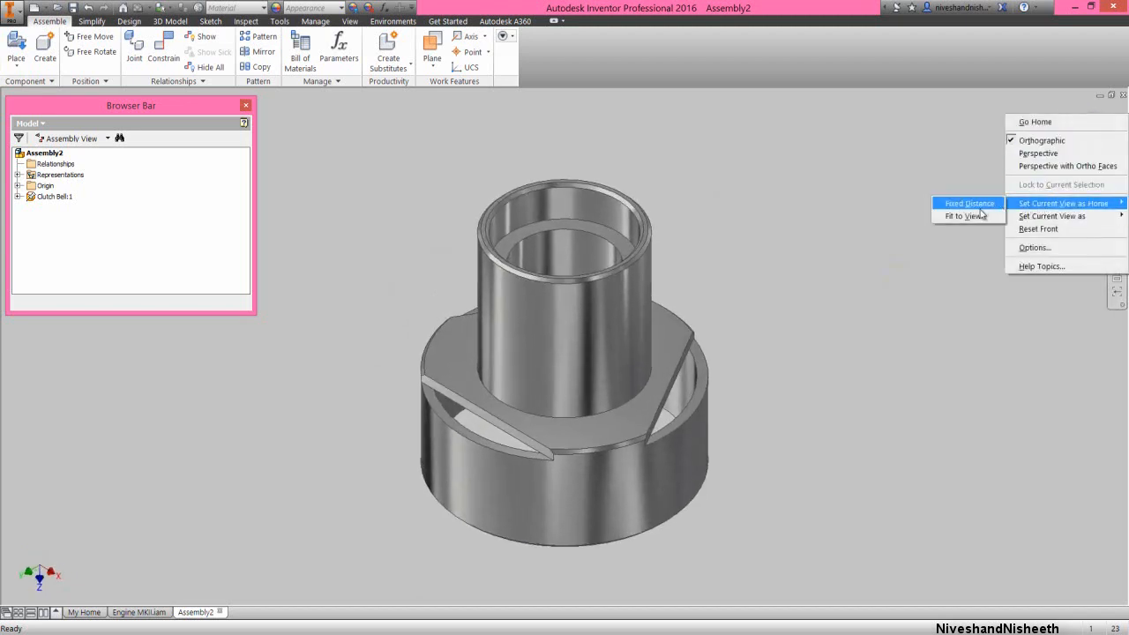
left_click(974, 206)
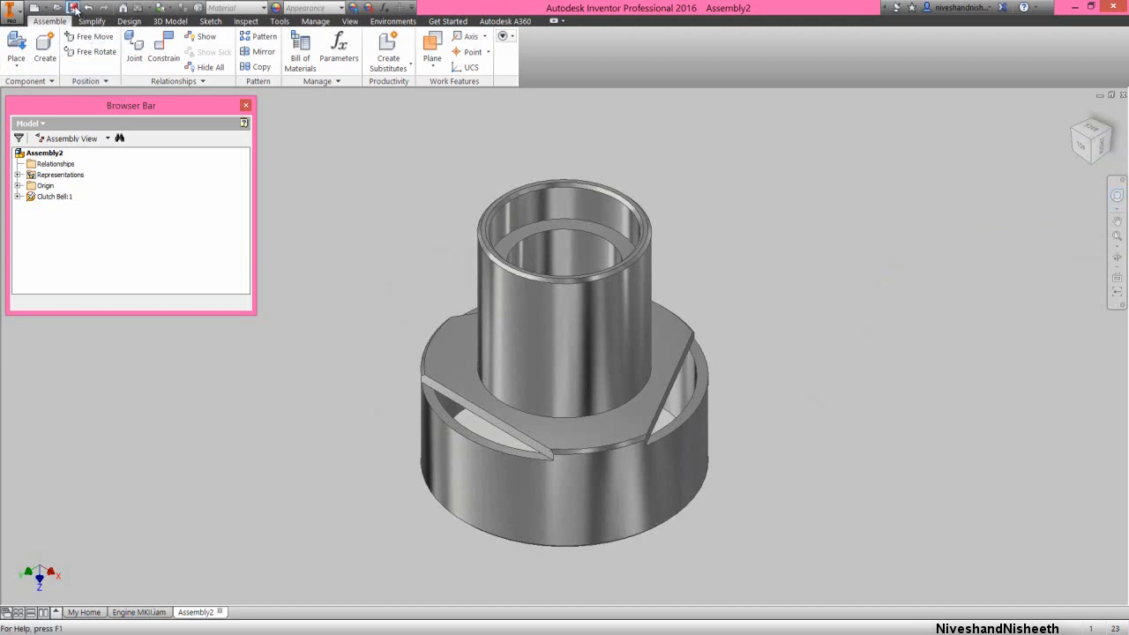
Save the assembly as Clutch Bell in the Engine MKII folder
left_click(74, 8)
double_click(559, 268)
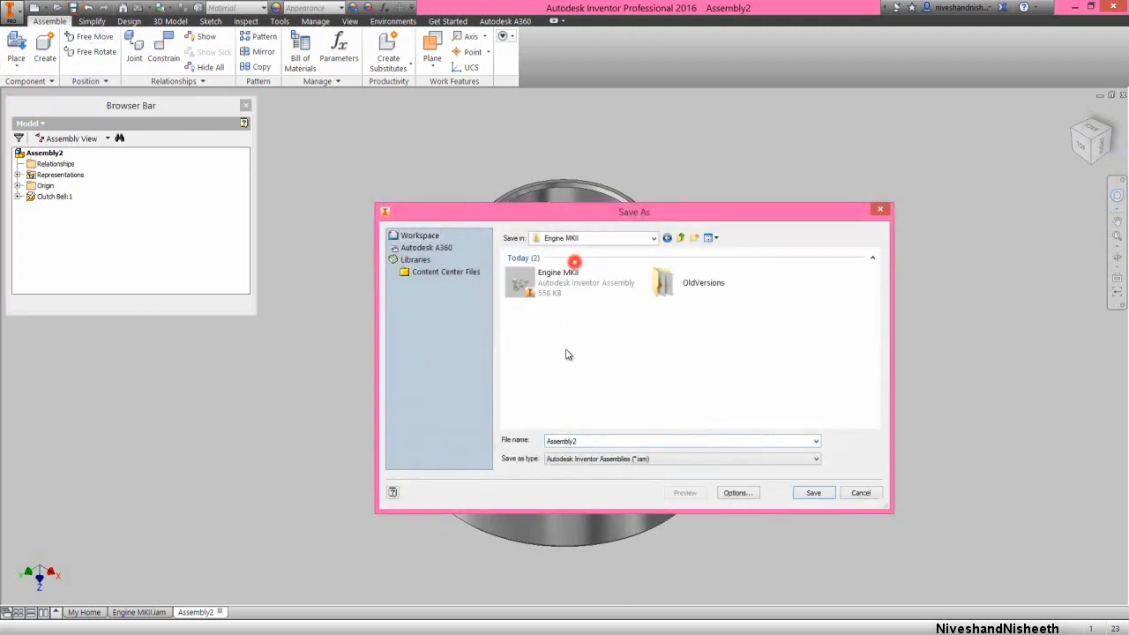
double_click(577, 440)
type("Clutch ")
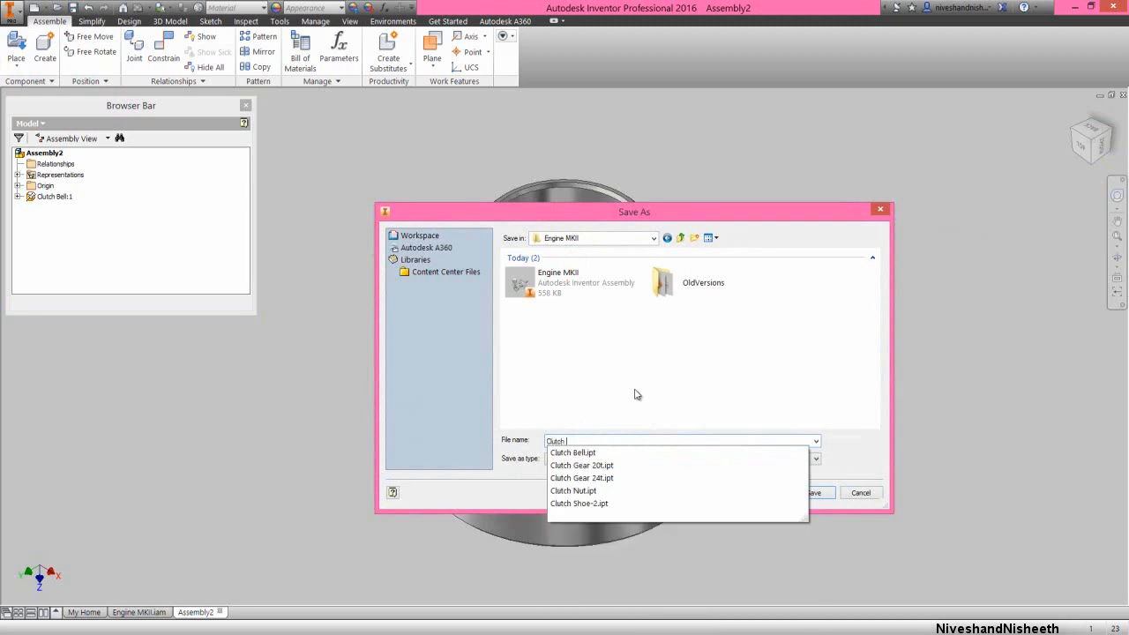
type("Bell")
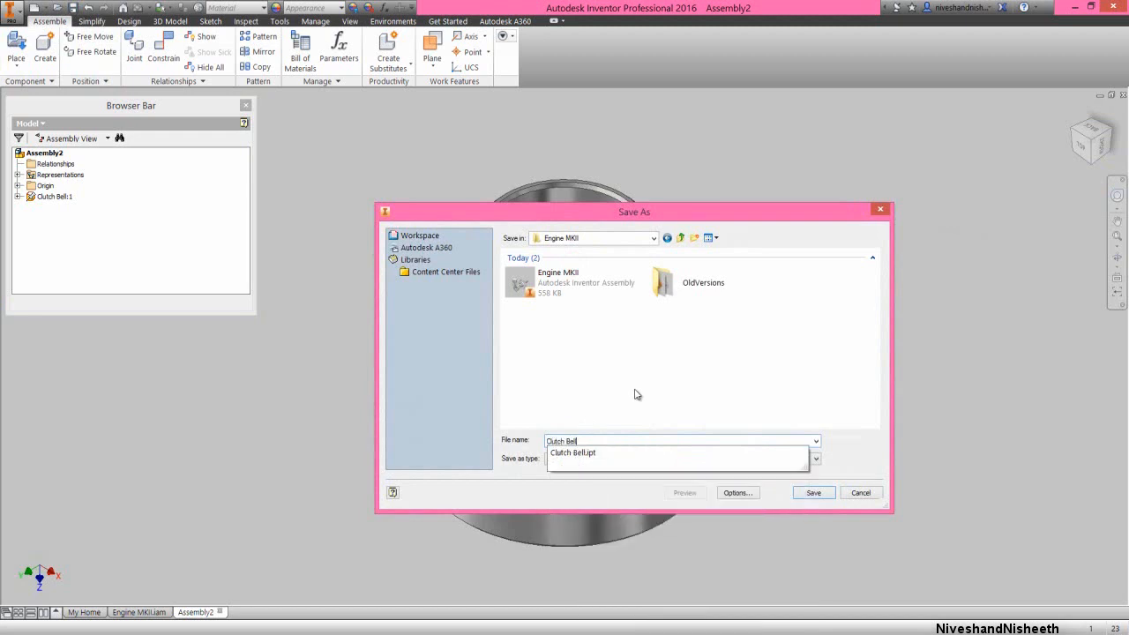
left_click(813, 492)
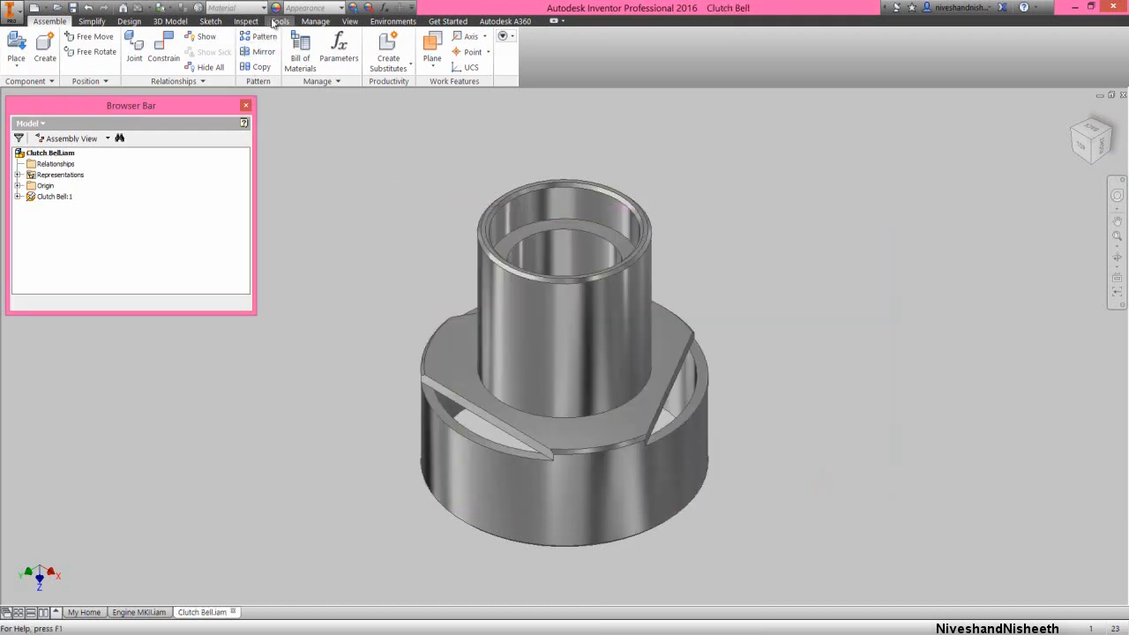
Import the lighting style from Favorite Color.styxml and make Copy of Two Lights-1 the active lighting
left_click(345, 20)
left_click(223, 67)
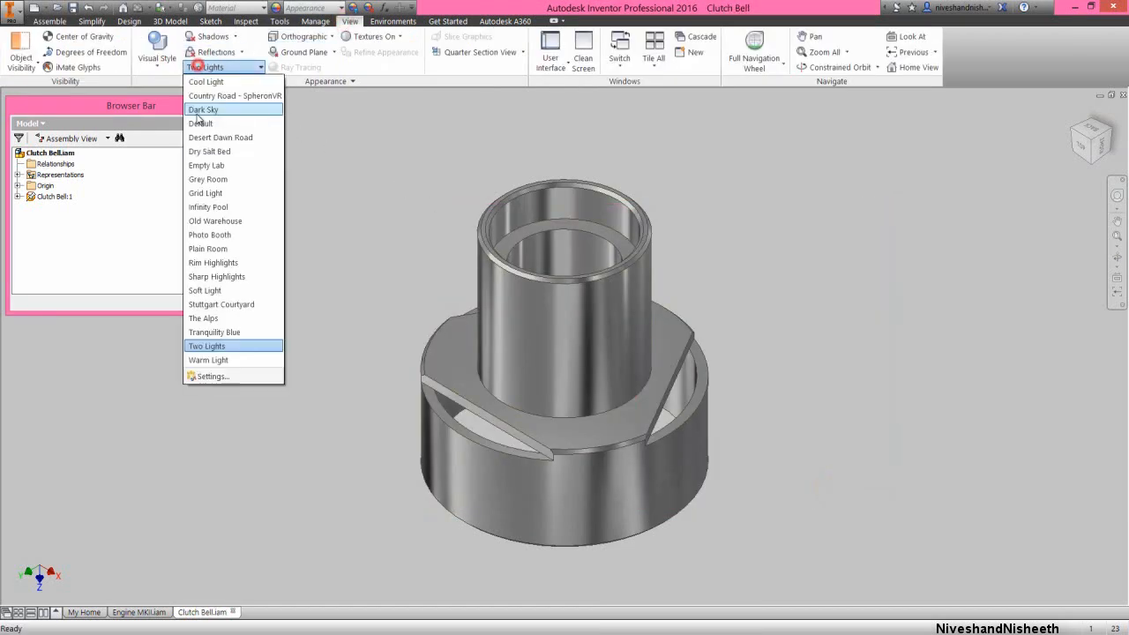
left_click(211, 376)
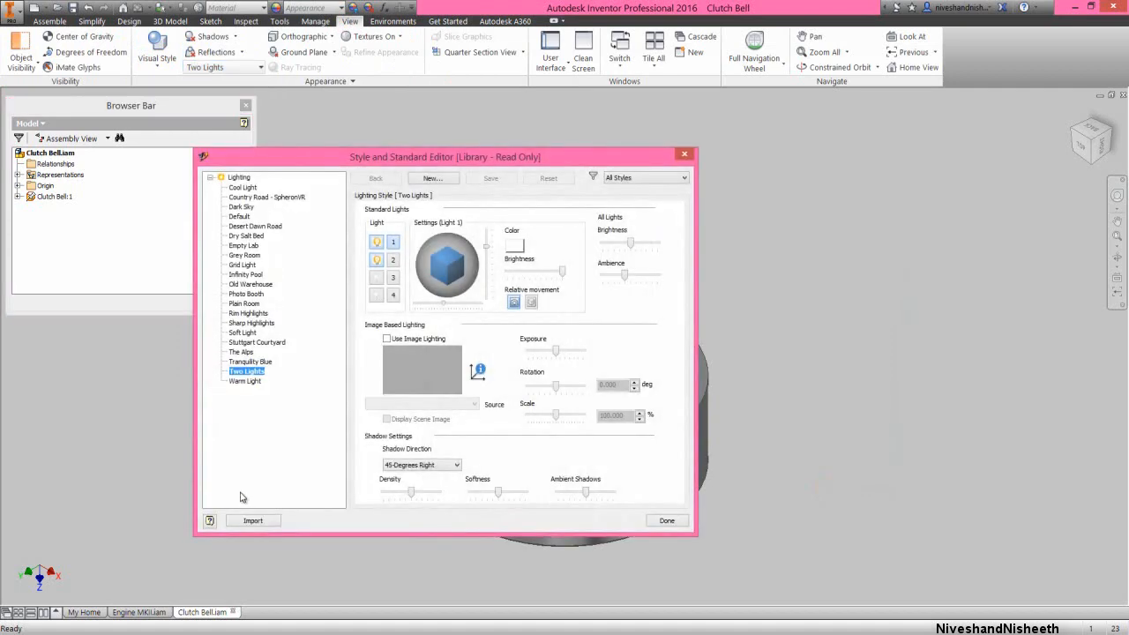
left_click(253, 520)
double_click(391, 295)
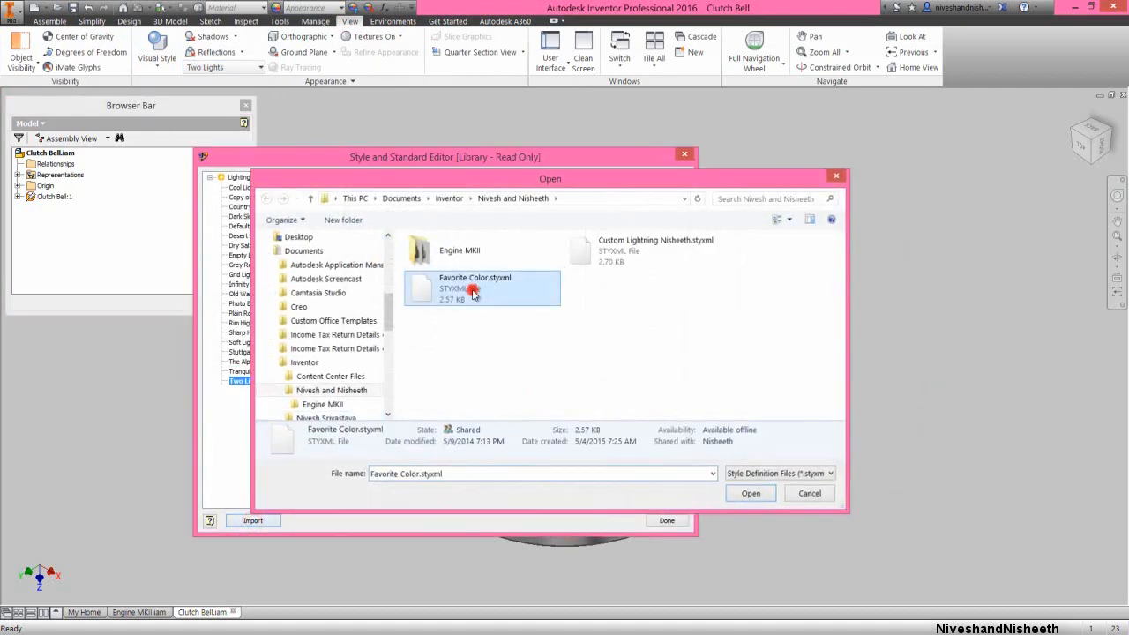
left_click(280, 198)
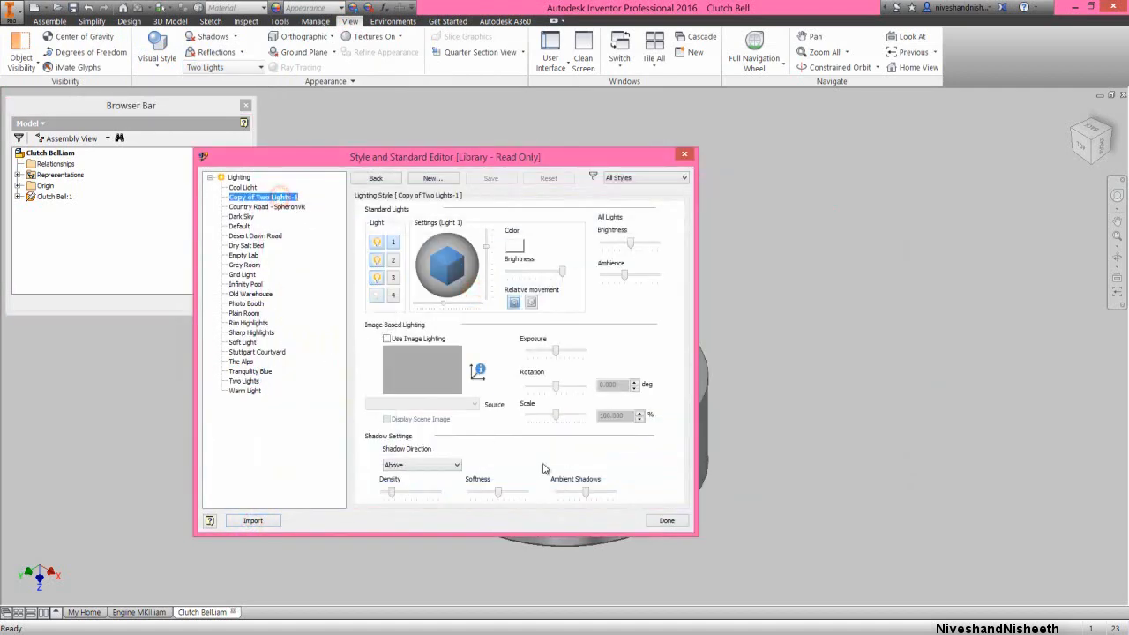
left_click(667, 521)
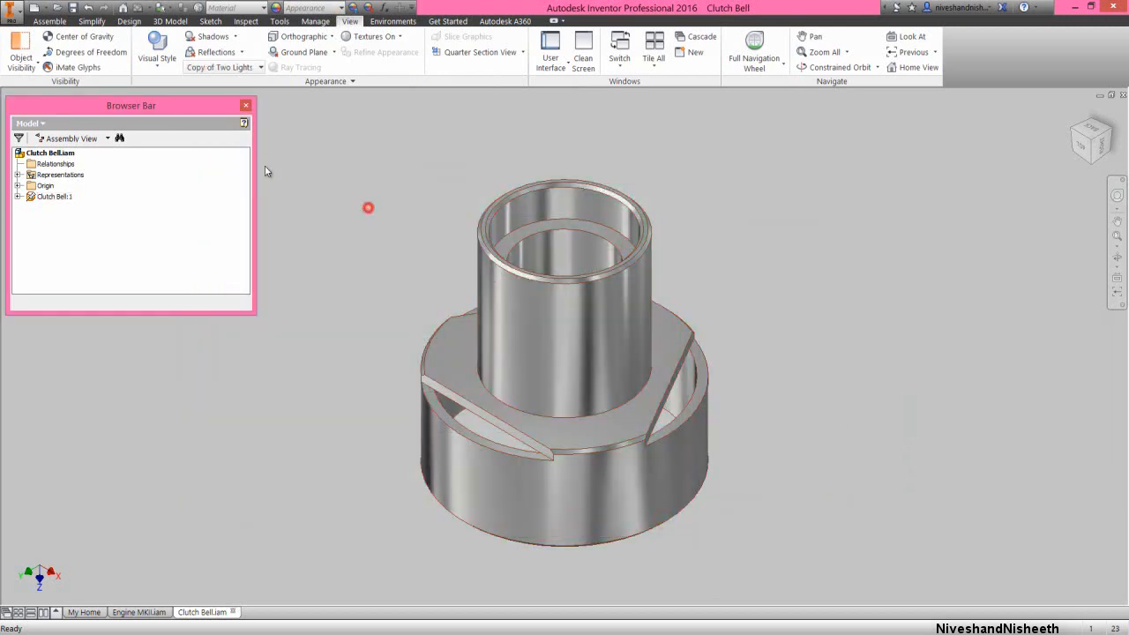
Place one Clutch Gear 24t from the Engine MKII folder beside the clutch bell
left_click(50, 21)
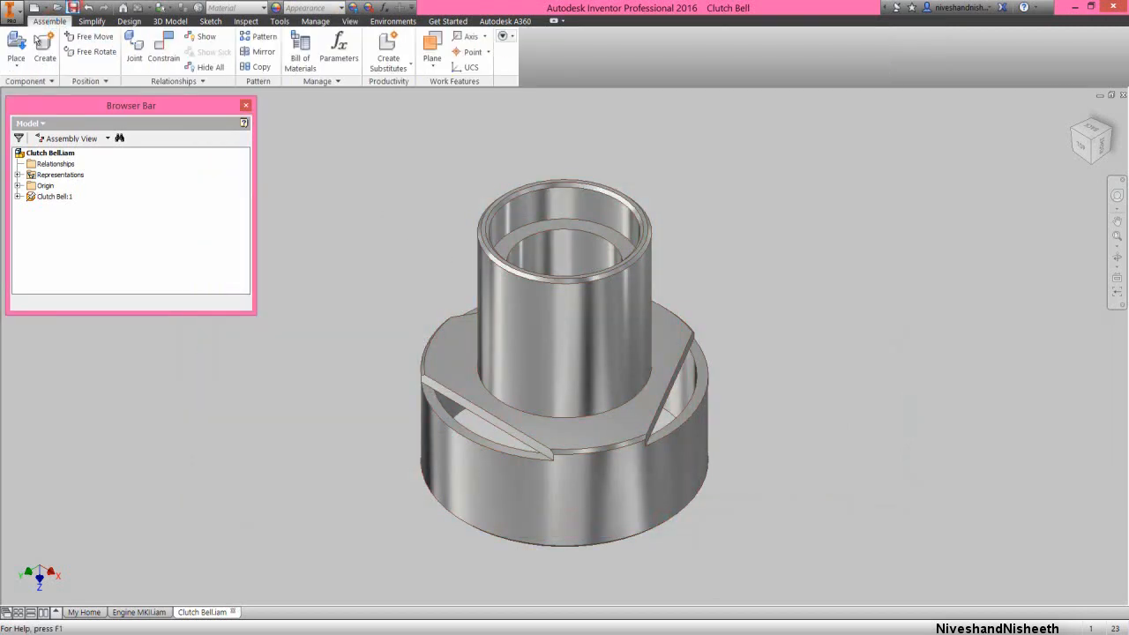
left_click(16, 44)
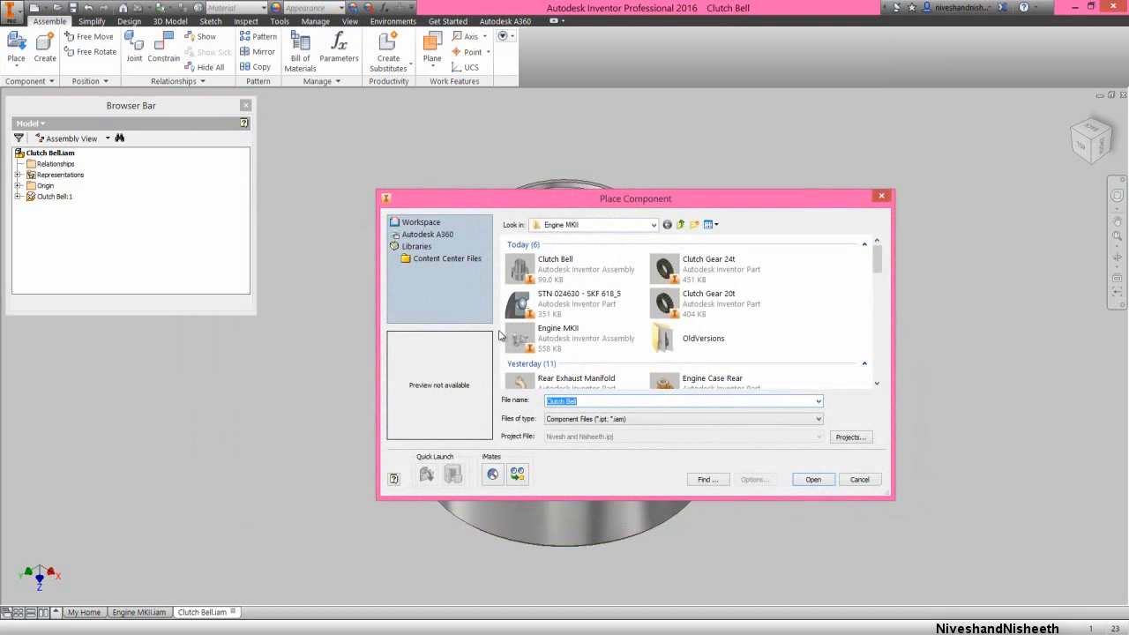
double_click(696, 275)
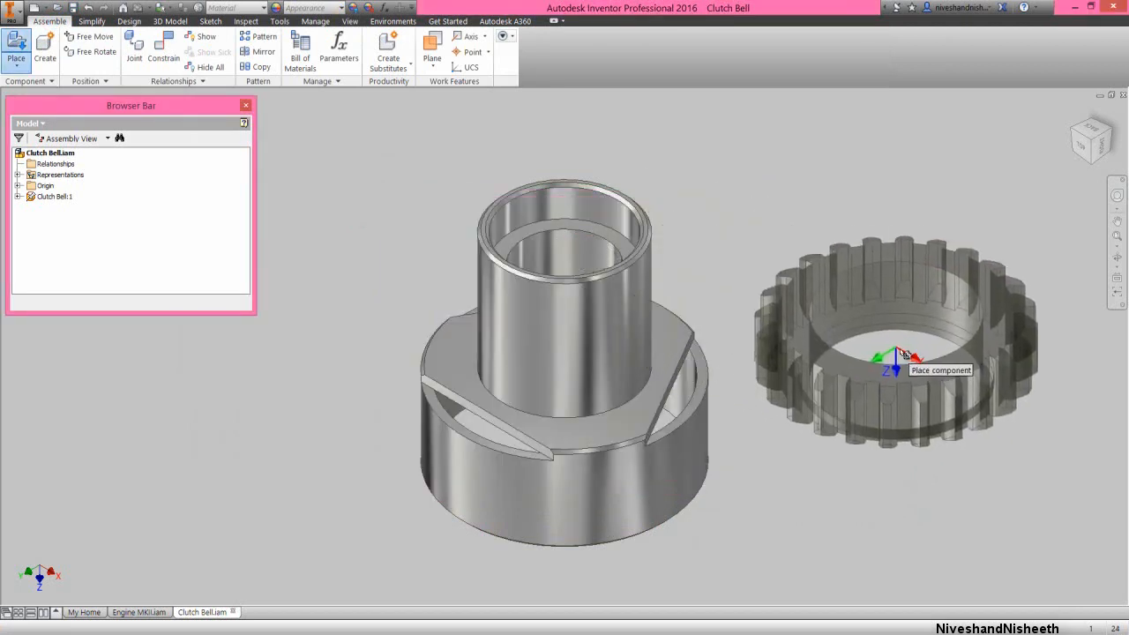
left_click(900, 348)
right_click(782, 204)
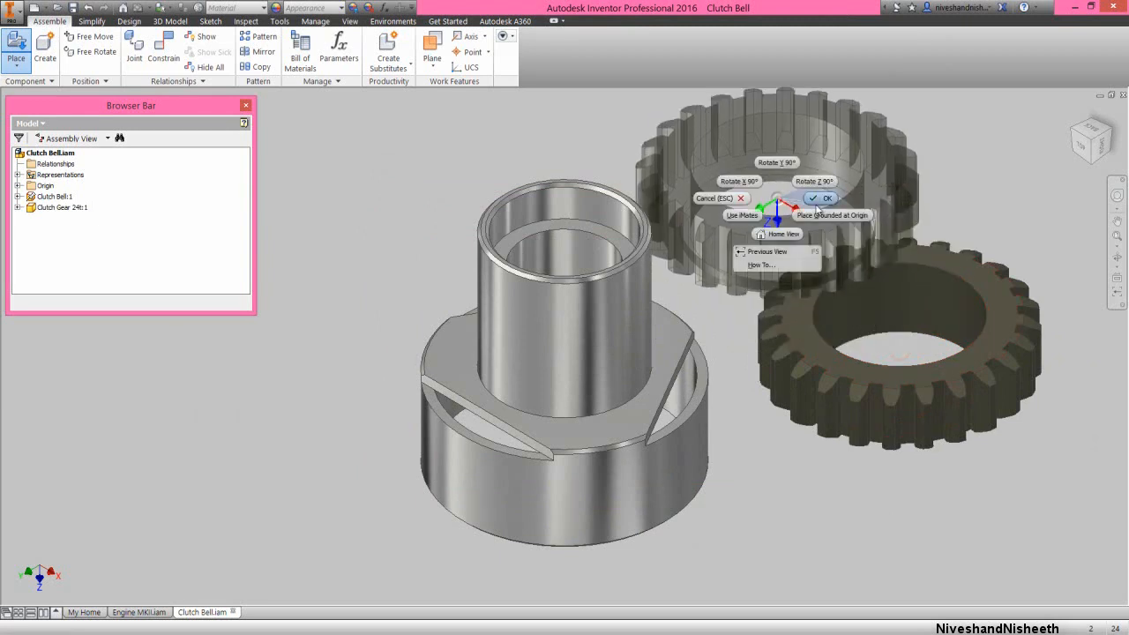
left_click(814, 202)
Apply an Insert constraint between the circular edge at the clutch bell sleeve's base and the gear's lower circular edge
left_click(163, 49)
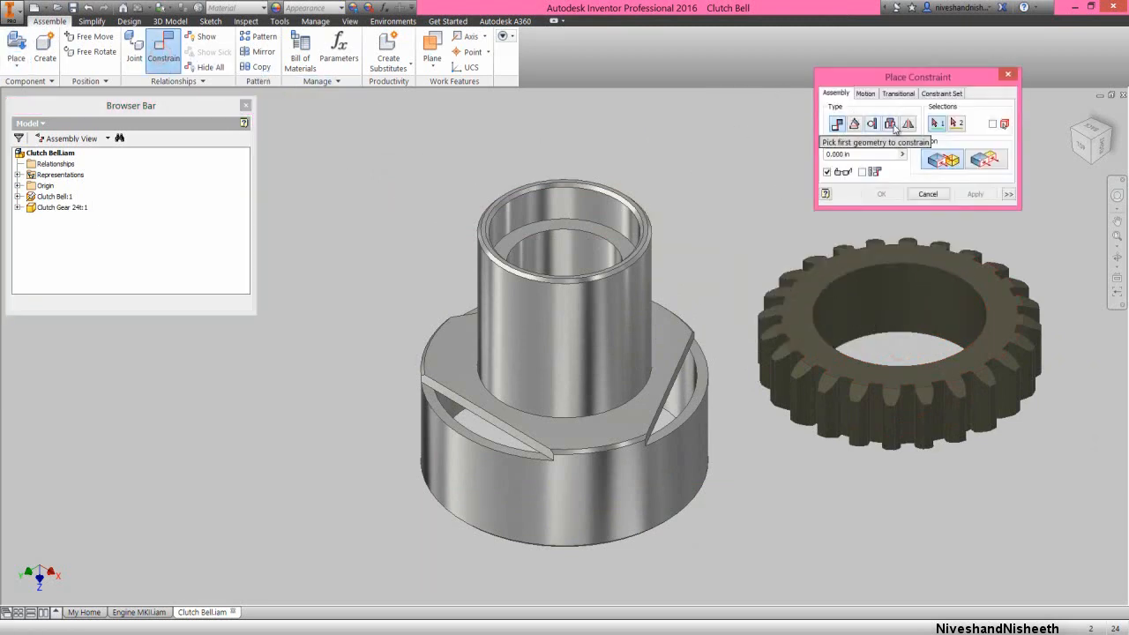
left_click(892, 124)
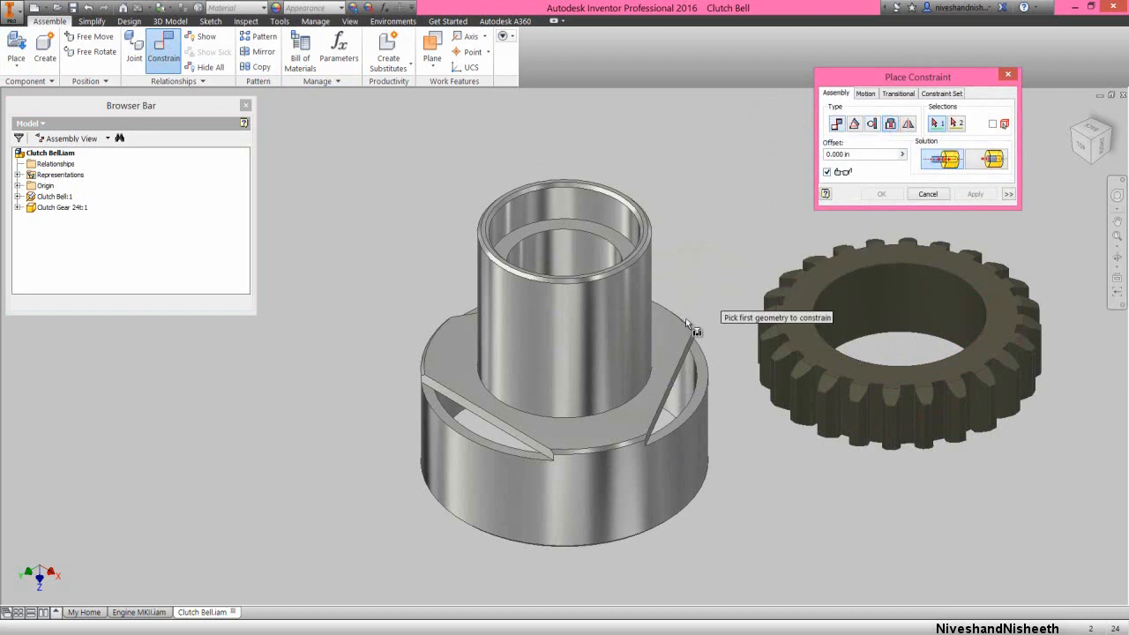
left_click(648, 381)
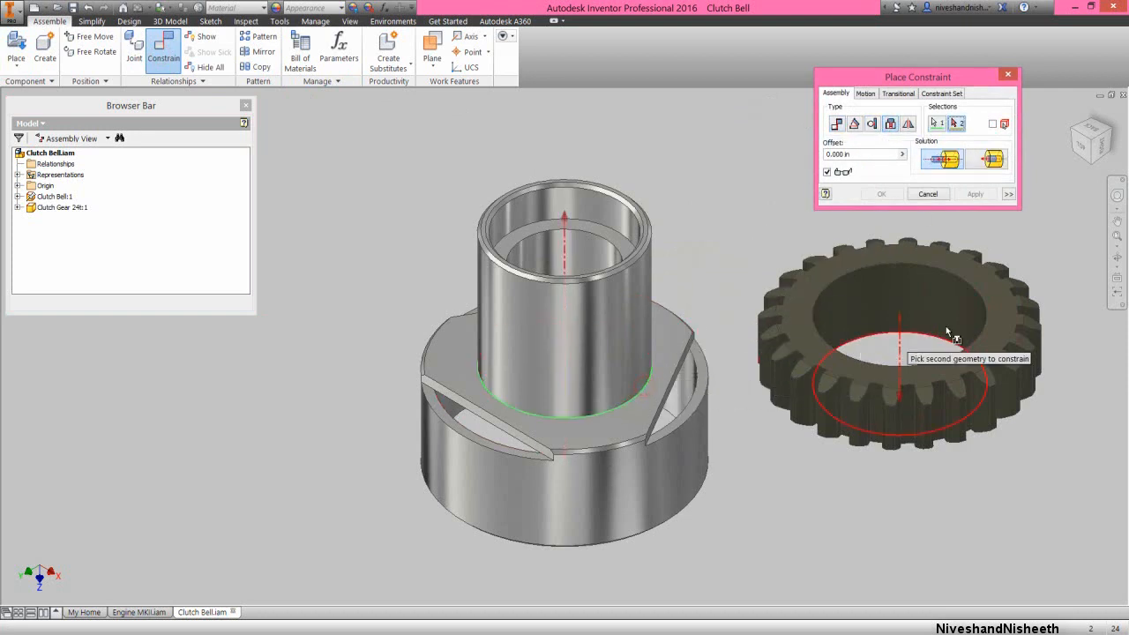
left_click(1122, 259)
left_click_drag(683, 355, 660, 304)
right_click(695, 311)
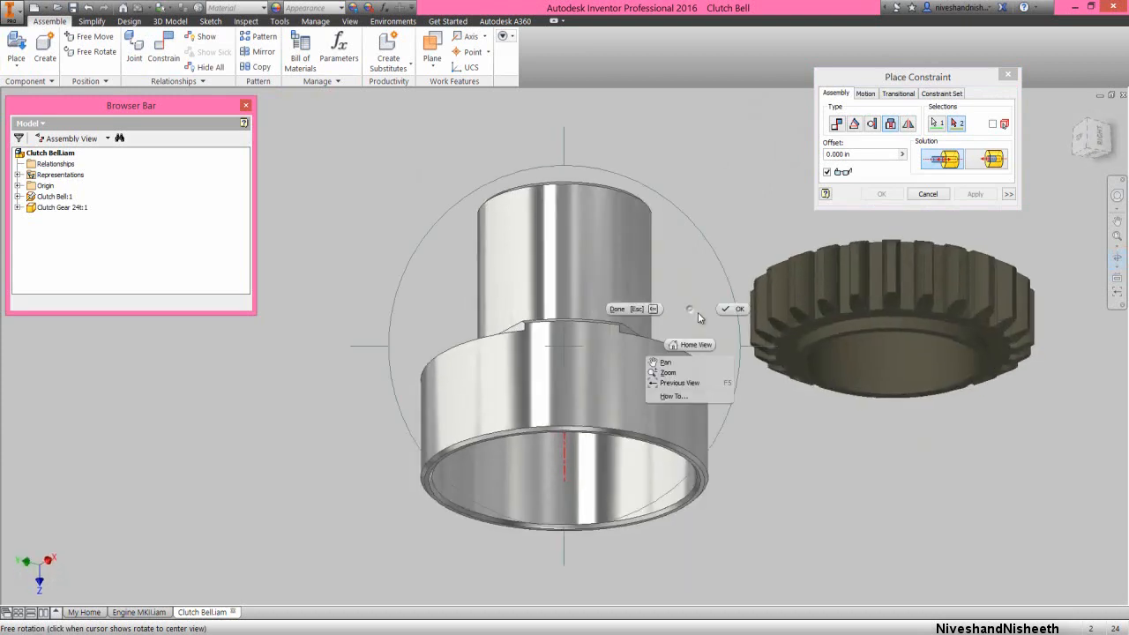
left_click(729, 315)
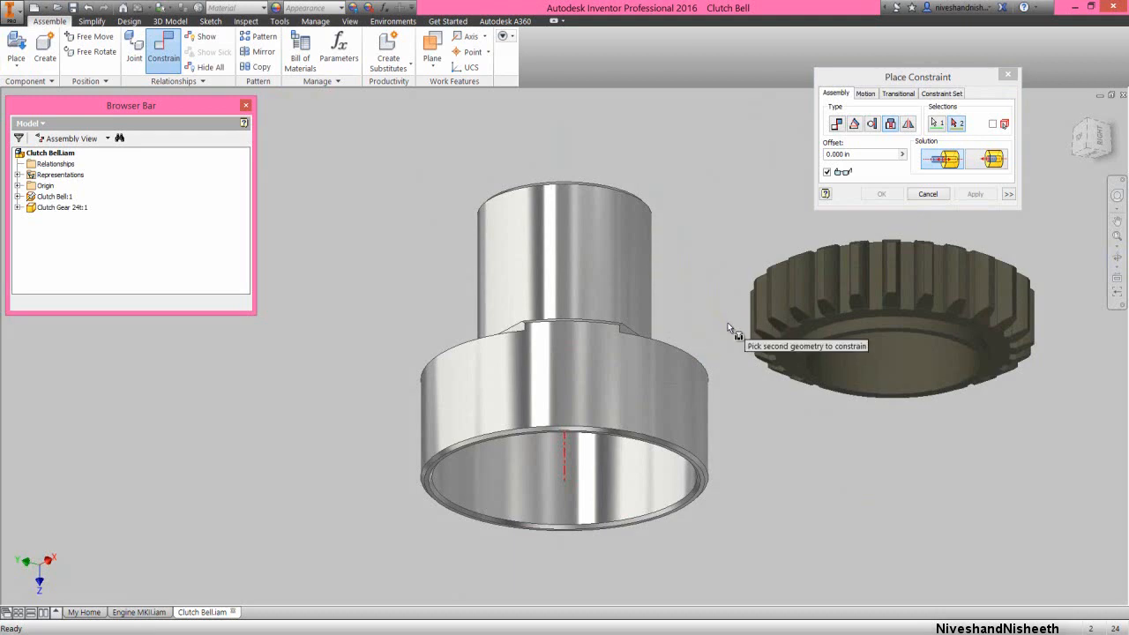
left_click(811, 342)
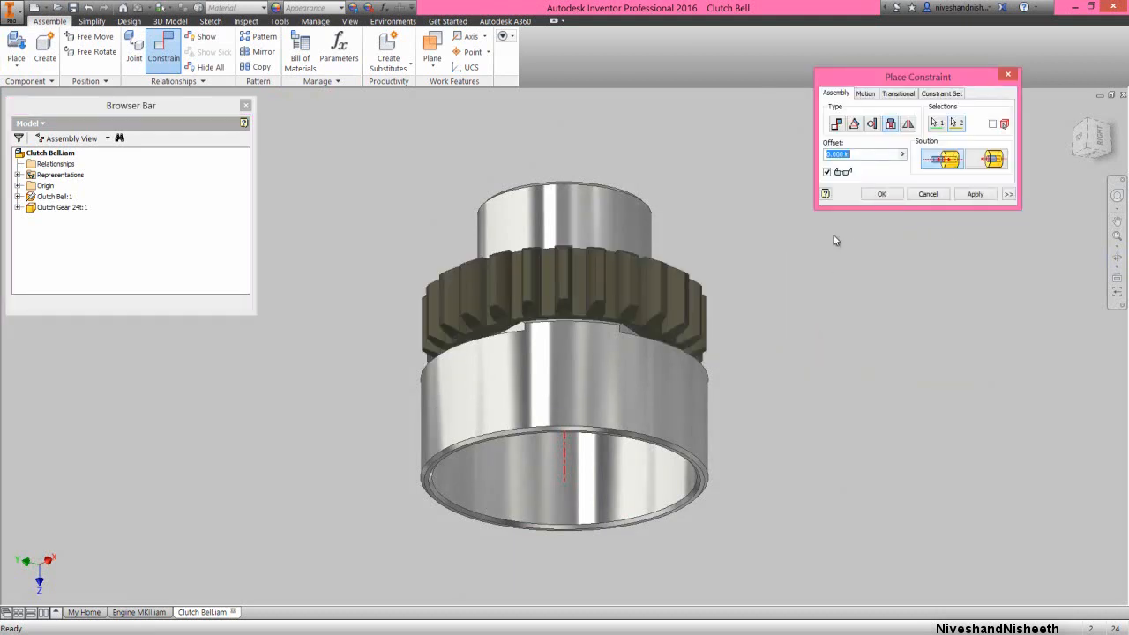
left_click(881, 196)
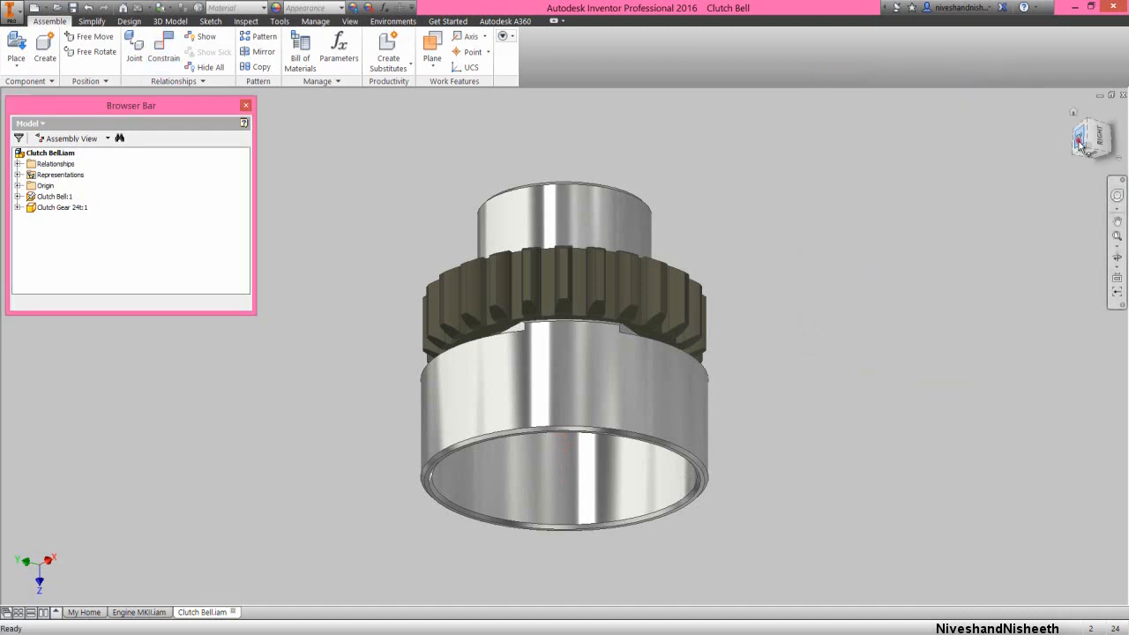
Place one Clutch Gear 20t from the Engine MKII folder beside the clutch bell
left_click(1083, 138)
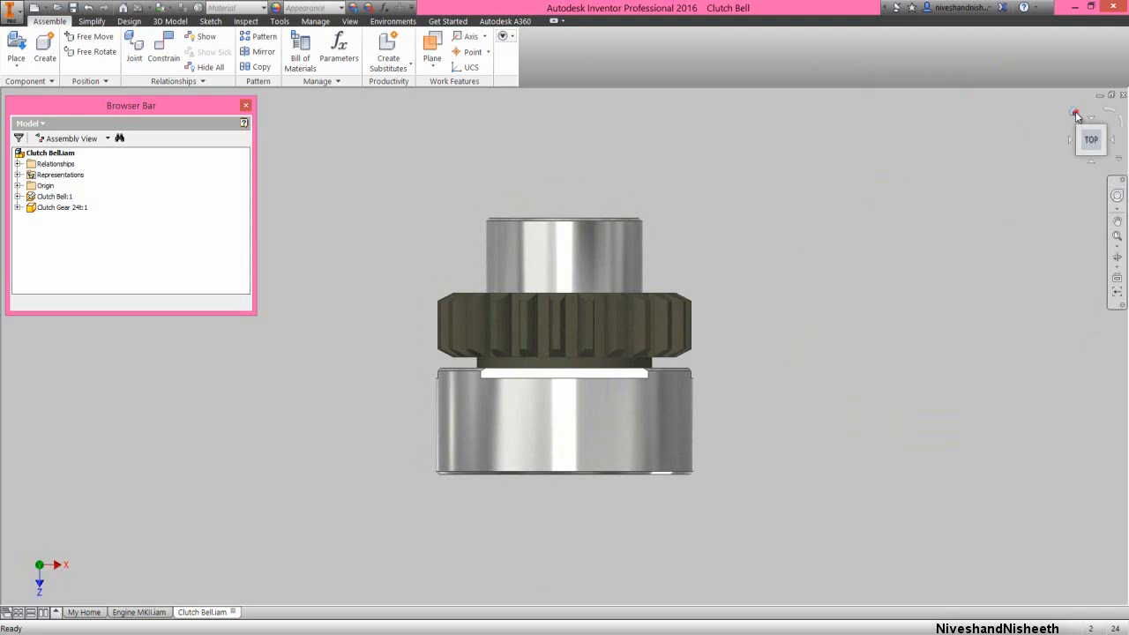
left_click(1075, 114)
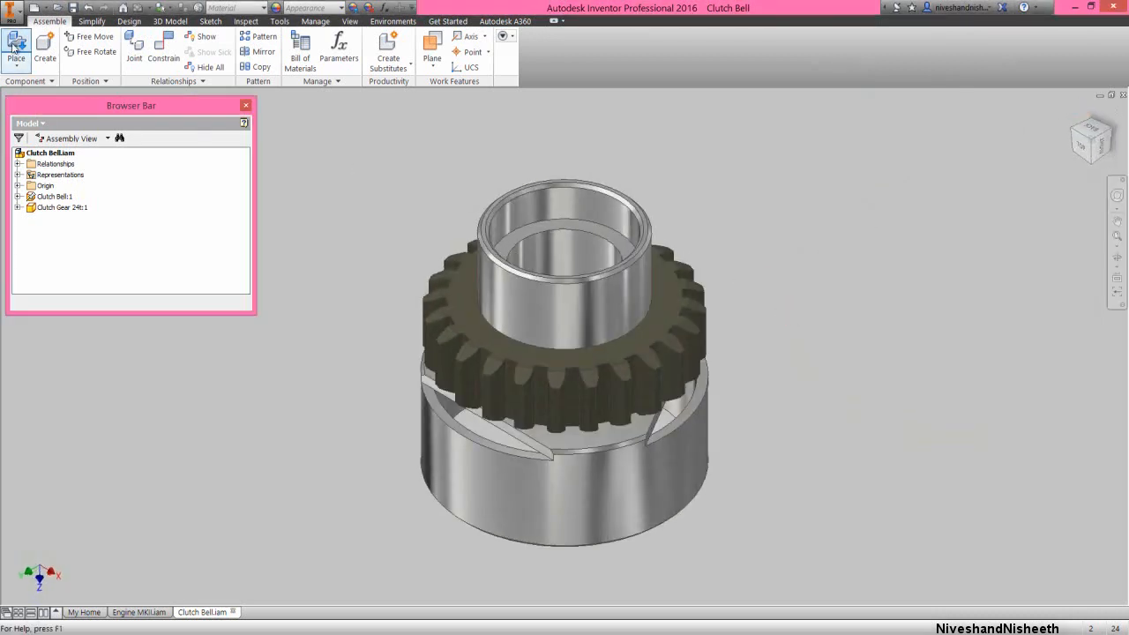
left_click(15, 49)
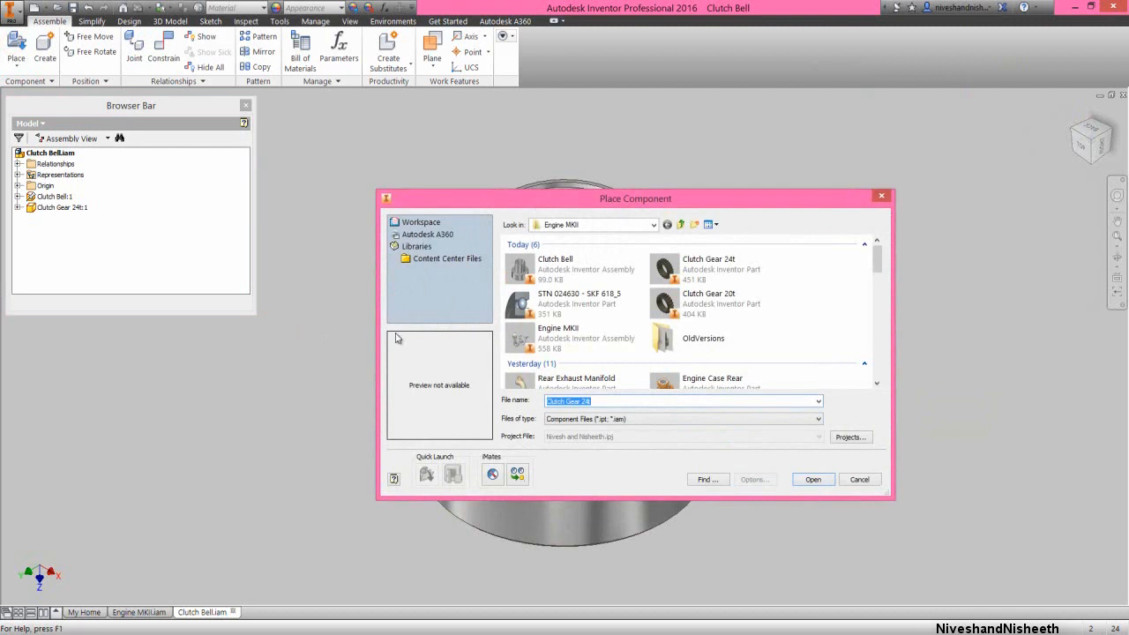
left_click(711, 300)
double_click(711, 301)
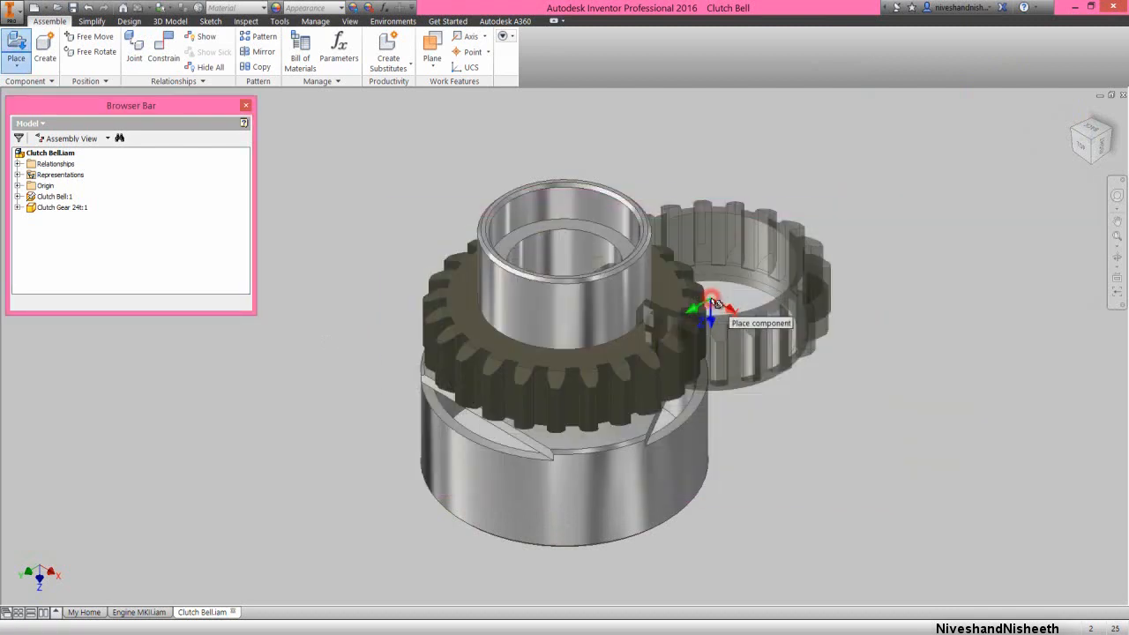
left_click(776, 319)
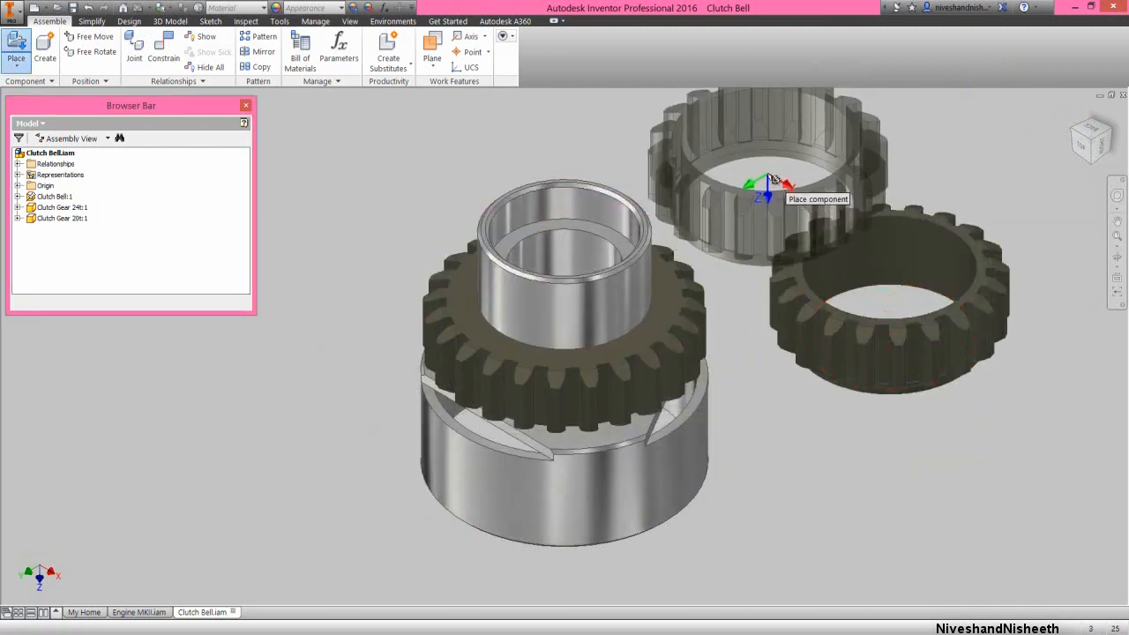
right_click(771, 177)
left_click(806, 173)
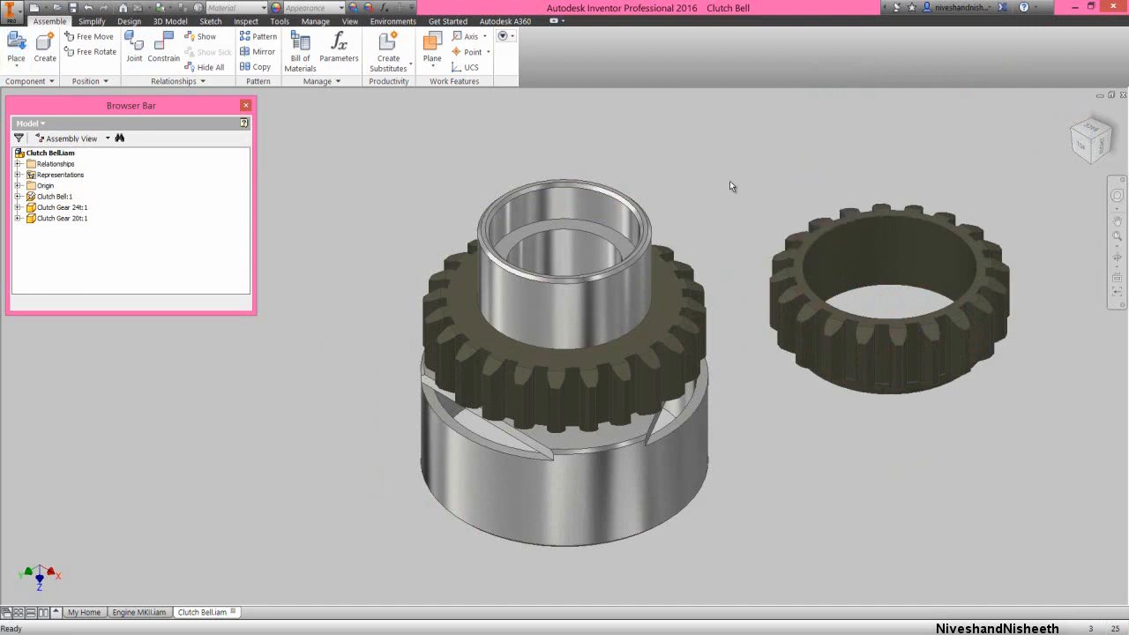
Apply an Insert constraint between the circular edge where the sleeve meets the 24t gear's upper face and the 20t gear's lower circular edge
right_click(731, 180)
left_click(755, 164)
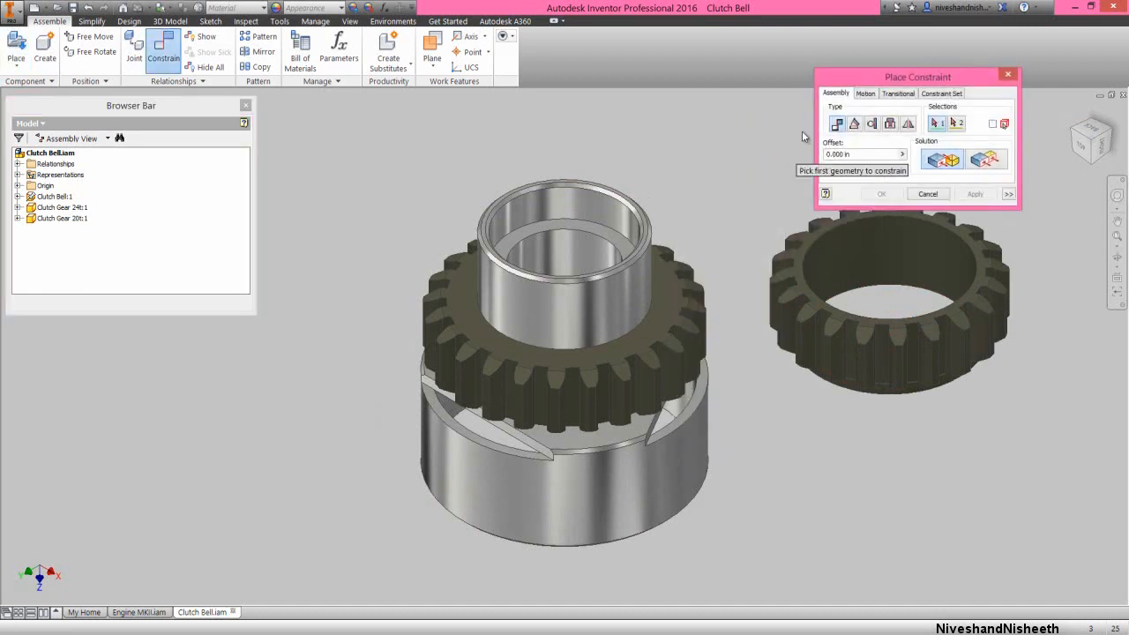
left_click_drag(907, 77, 872, 77)
left_click(852, 125)
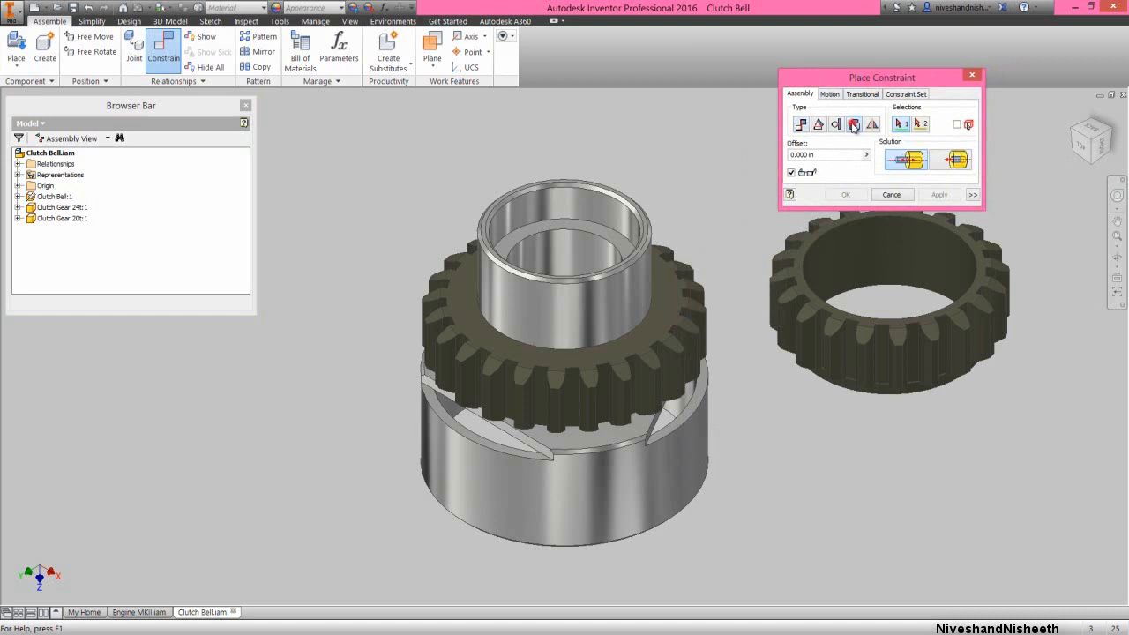
left_click(645, 317)
left_click(1117, 256)
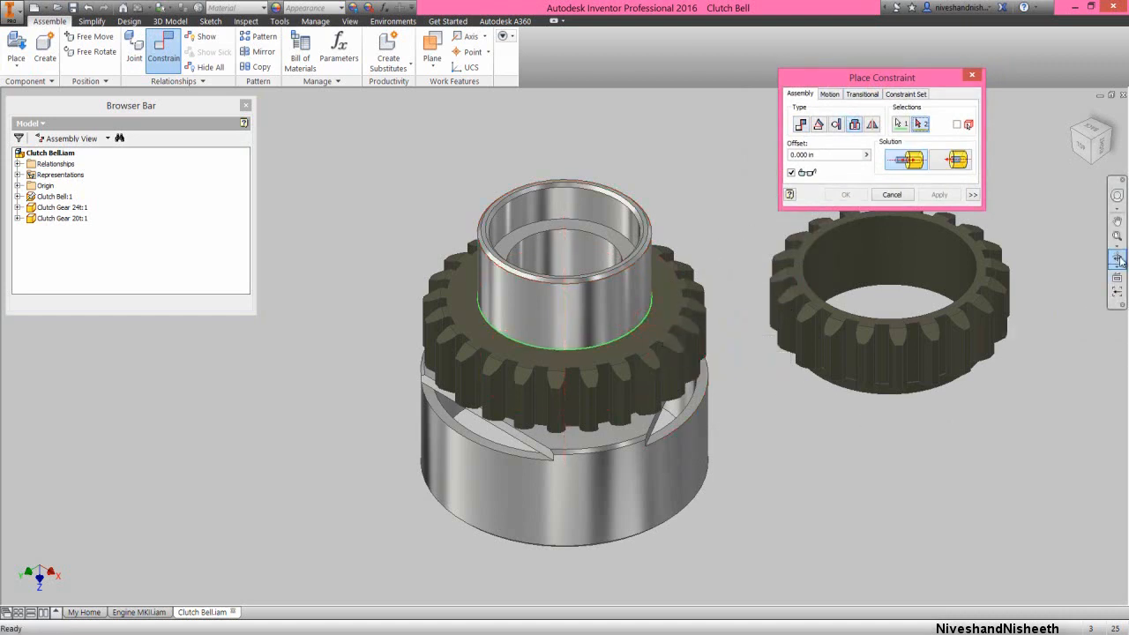
left_click_drag(596, 404, 580, 360)
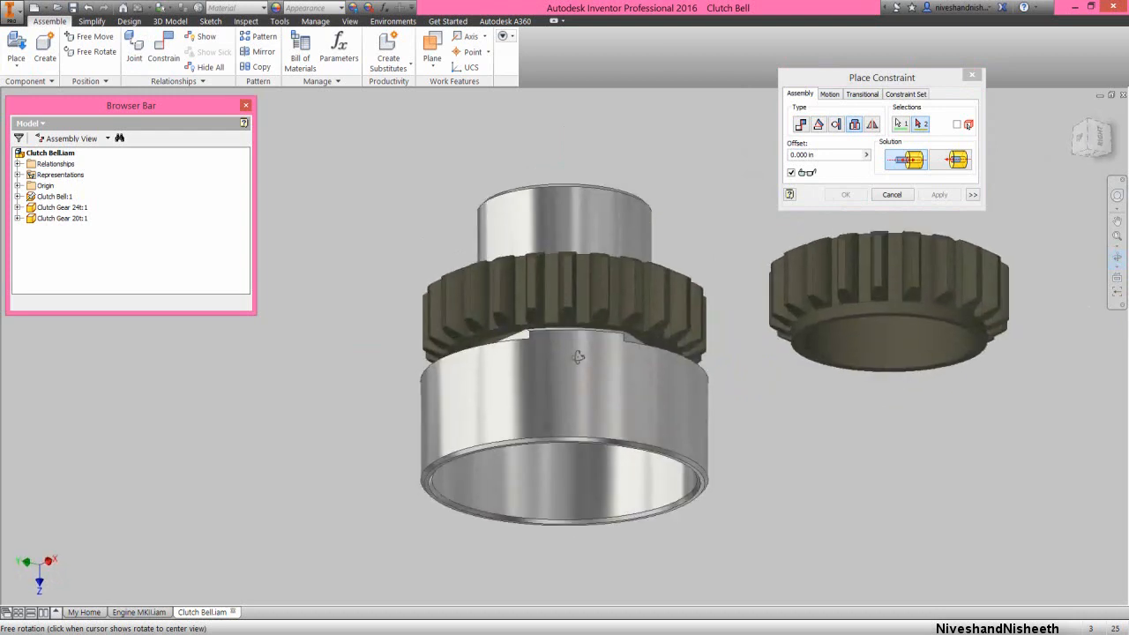
right_click(721, 376)
left_click(697, 408)
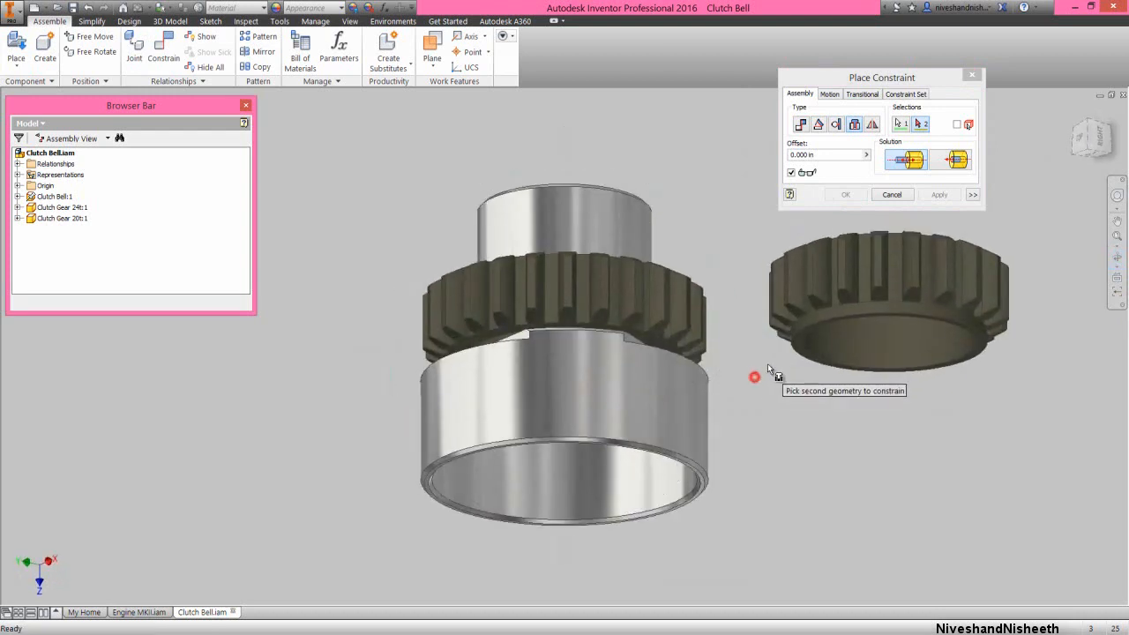
left_click(796, 340)
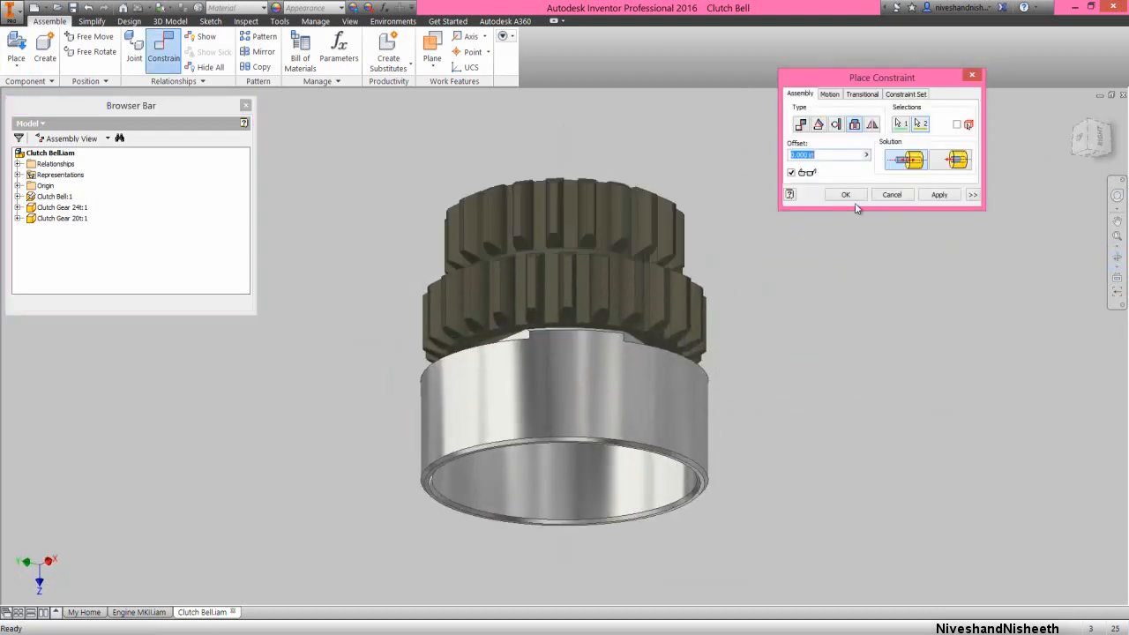
left_click(847, 194)
Place two STN 024630 - SKF 618_5 bearings beside the clutch bell and save the assembly
left_click(1081, 139)
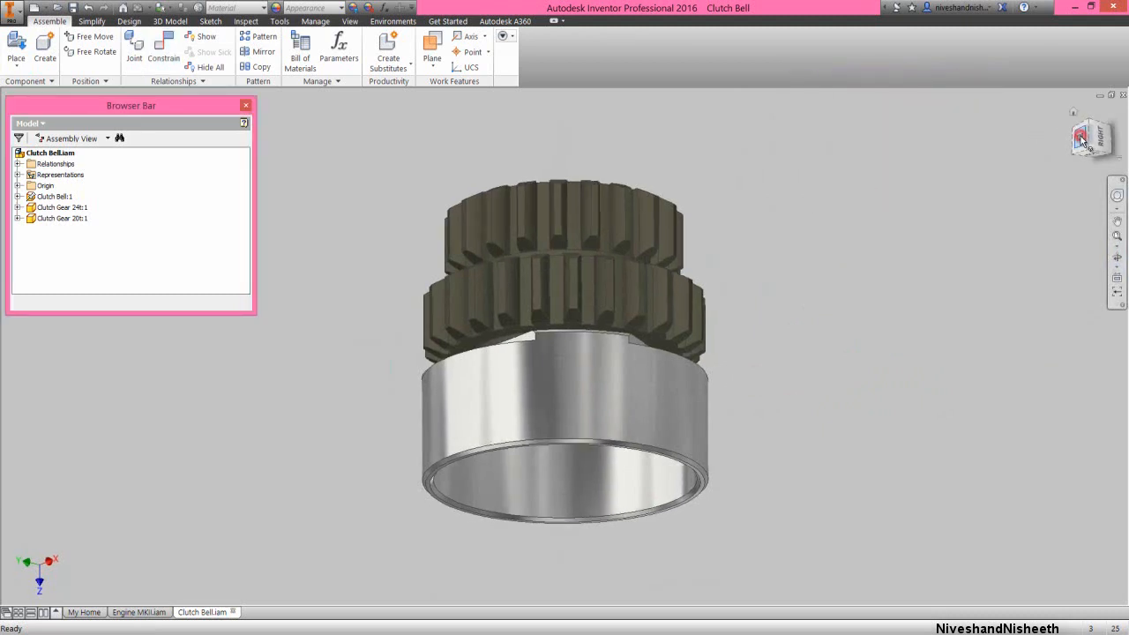
left_click(1105, 128)
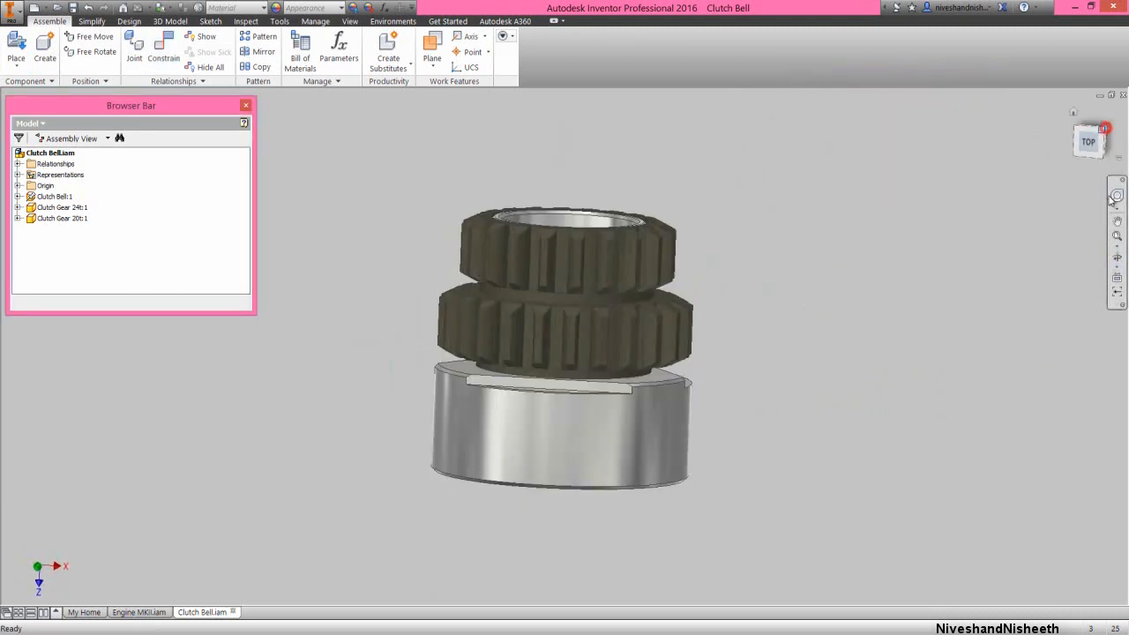
left_click(804, 228)
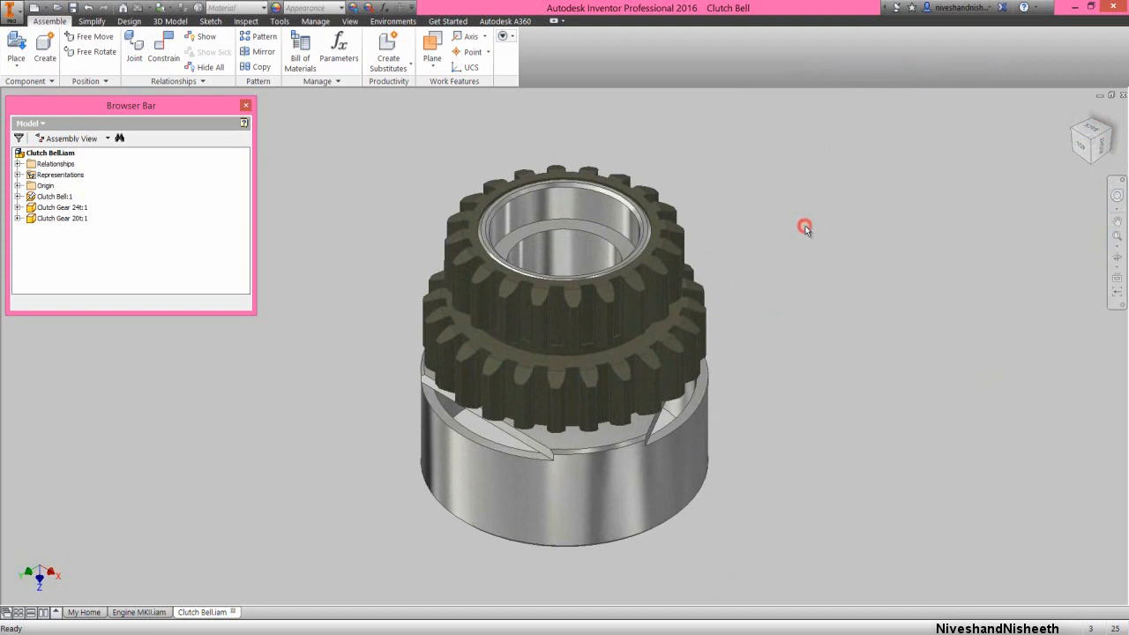
left_click(375, 185)
key("p")
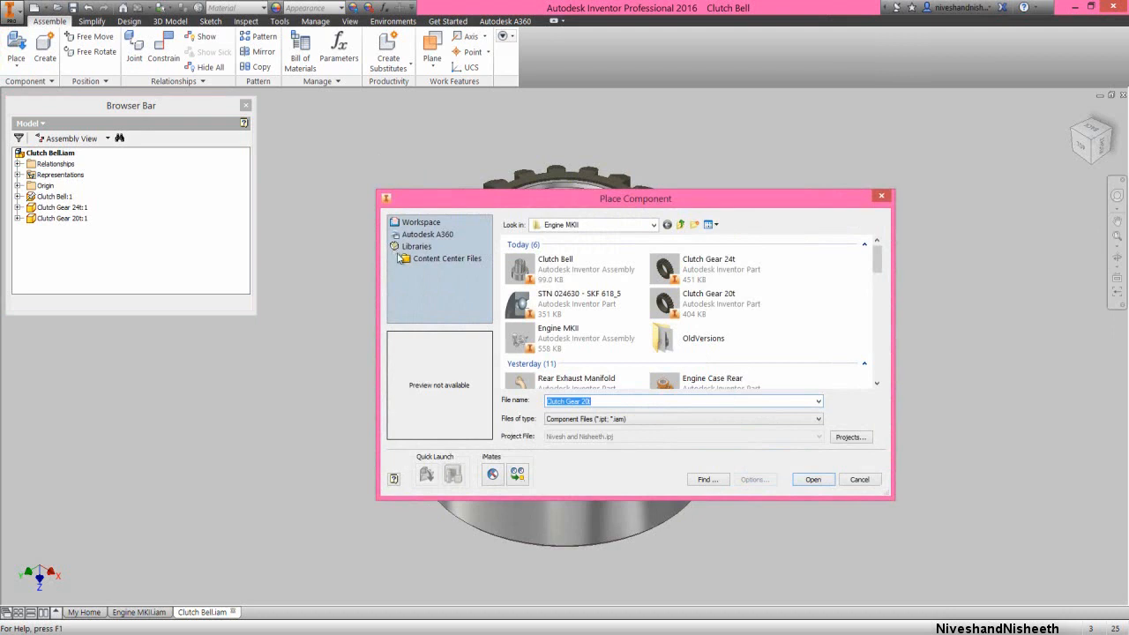
double_click(579, 300)
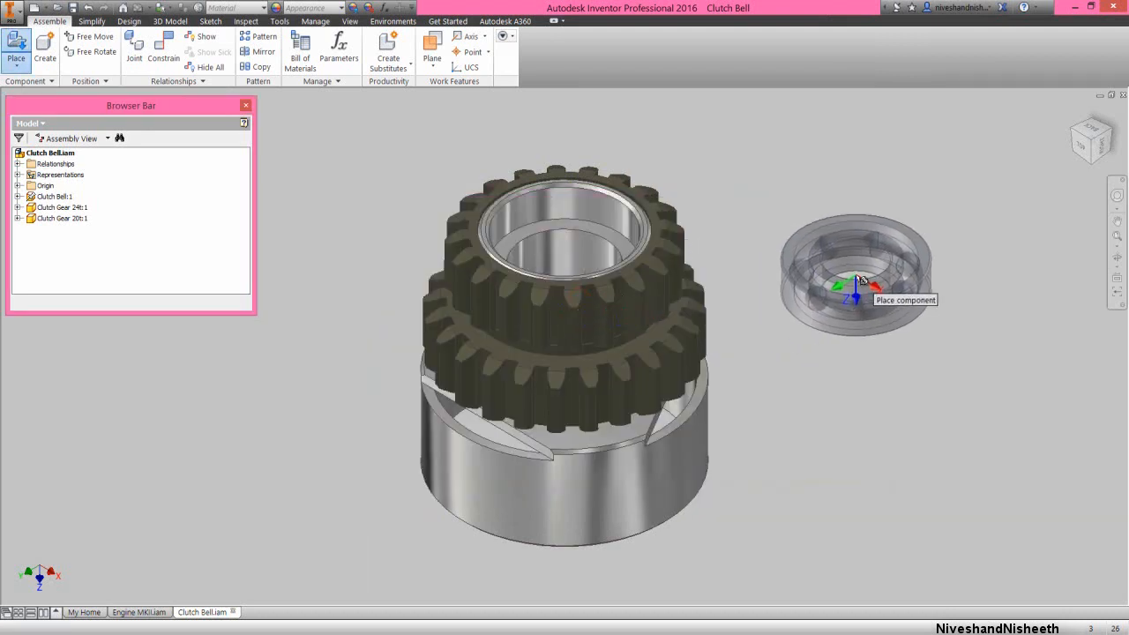
left_click(882, 273)
left_click(986, 395)
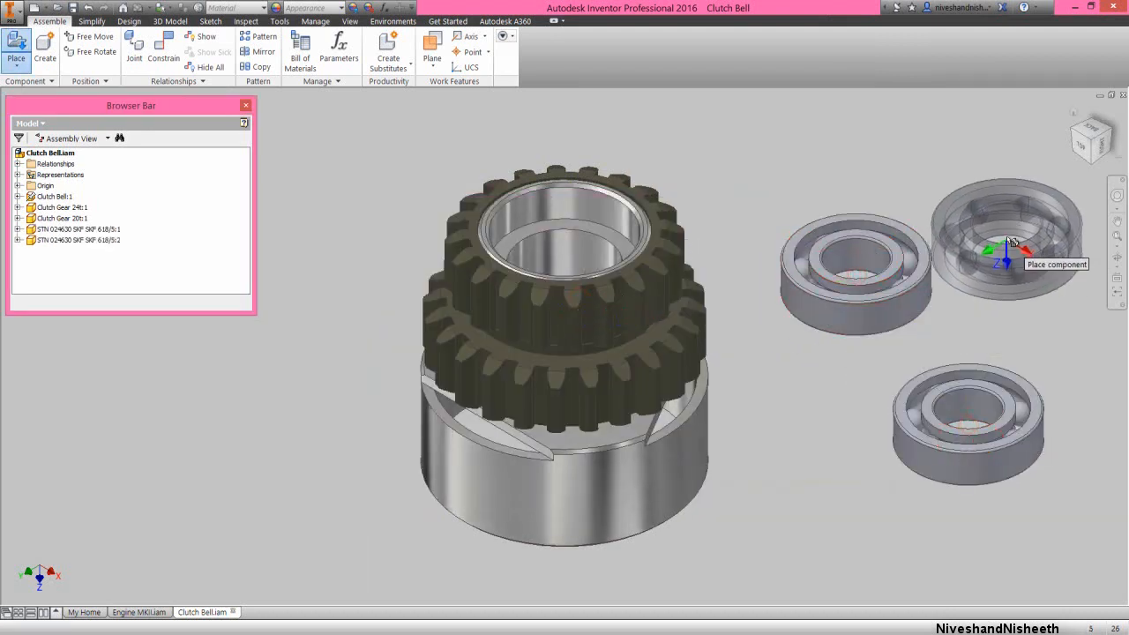
right_click(998, 236)
left_click(1043, 238)
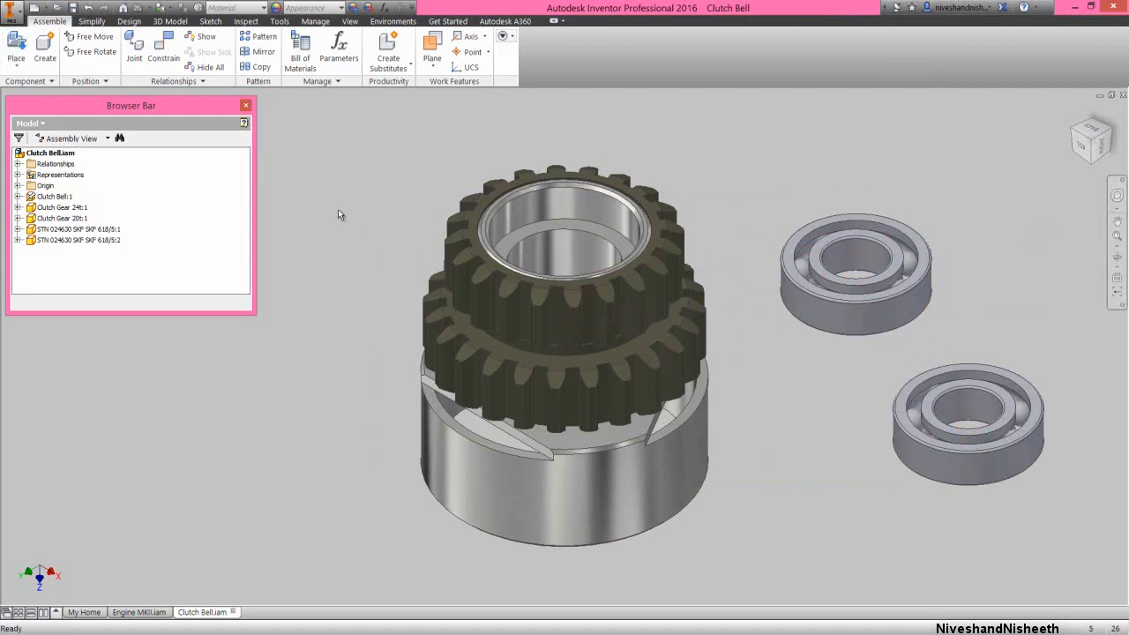
left_click(73, 7)
Start an Insert constraint for the placed bearings
key("c")
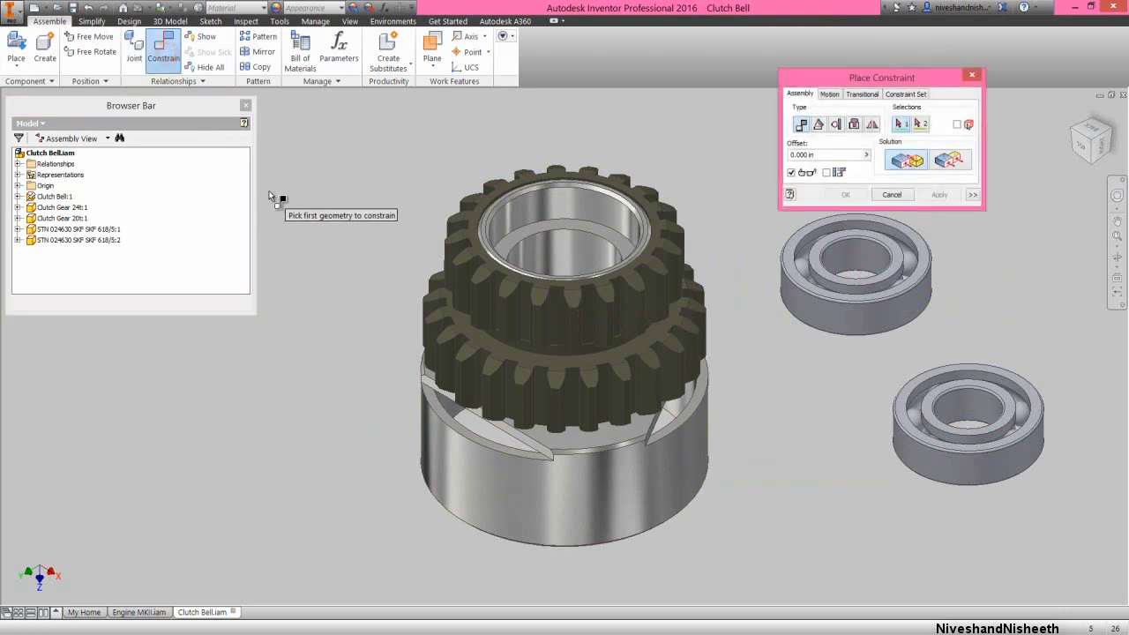
left_click(854, 125)
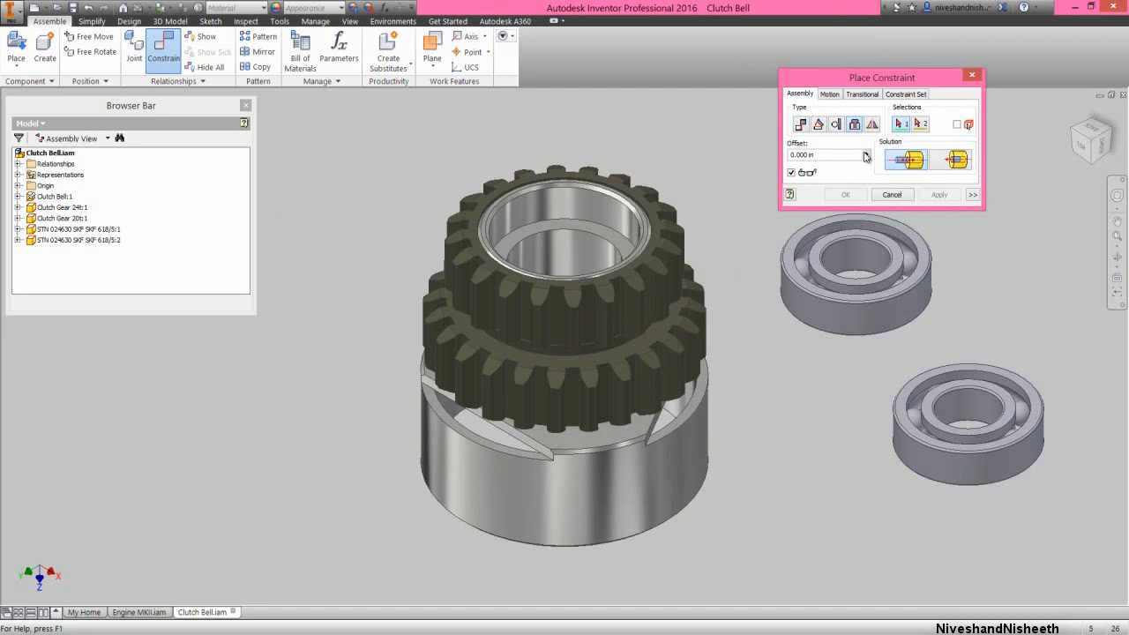
Insert the first bearing into the 20t gear end of the clutch bell, matching its inner-ring edge to the sleeve's rim with the Aligned solution
left_click(902, 270)
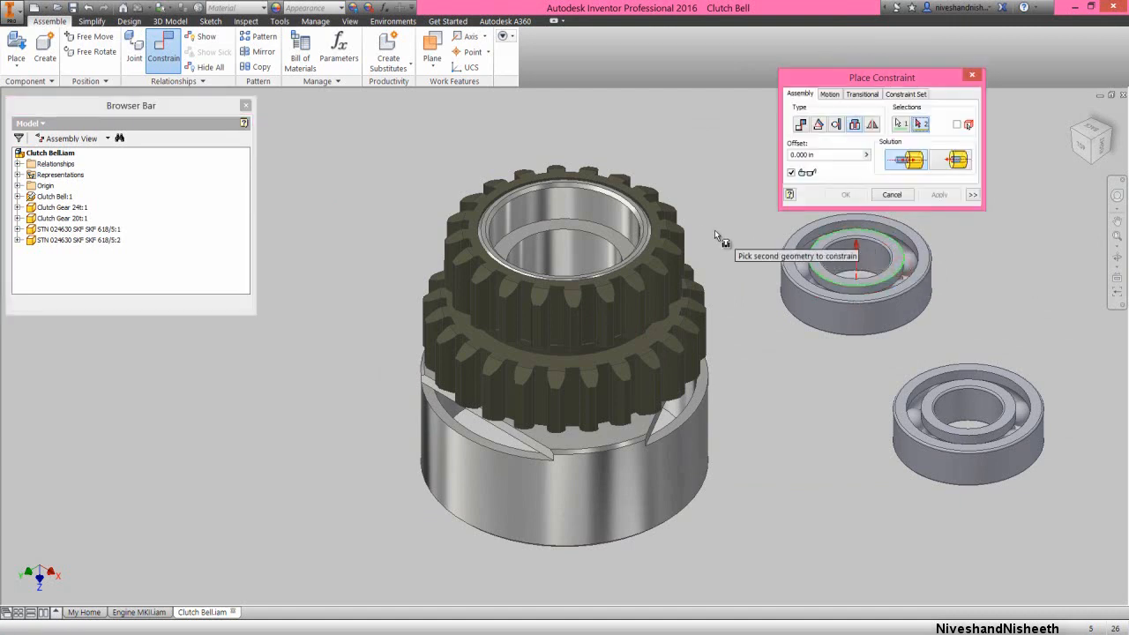
left_click(652, 231)
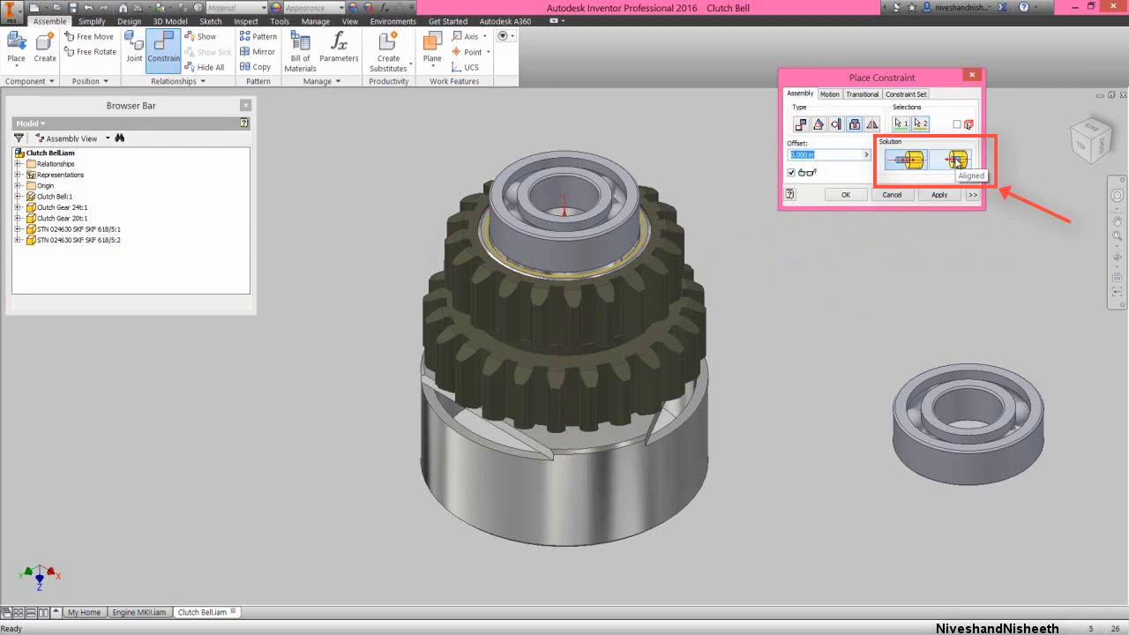
left_click(958, 161)
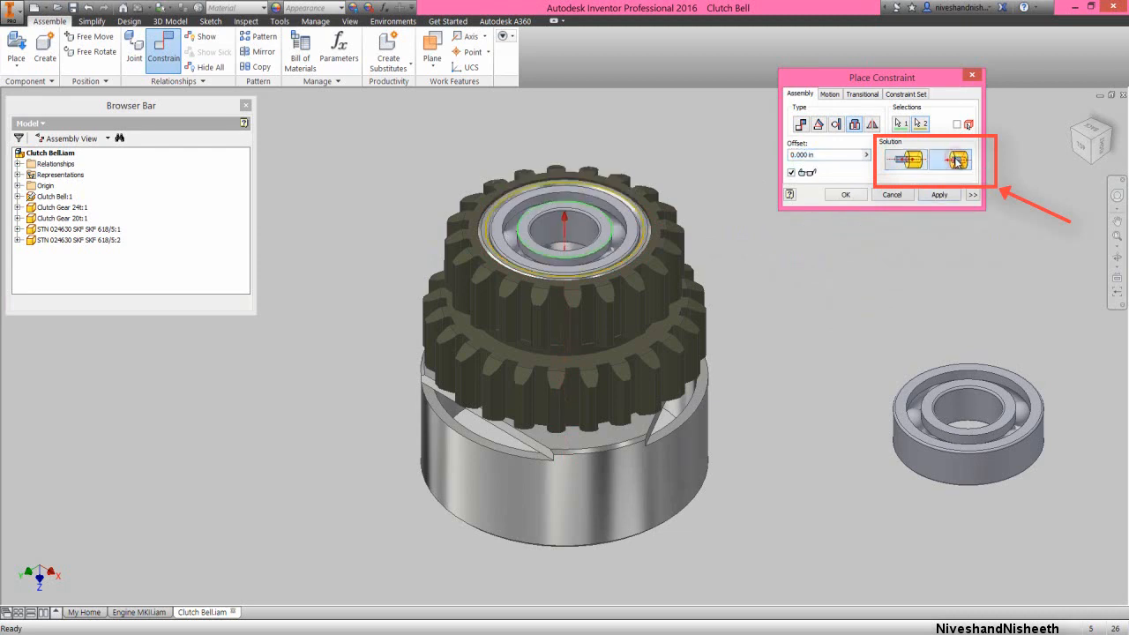
left_click(848, 195)
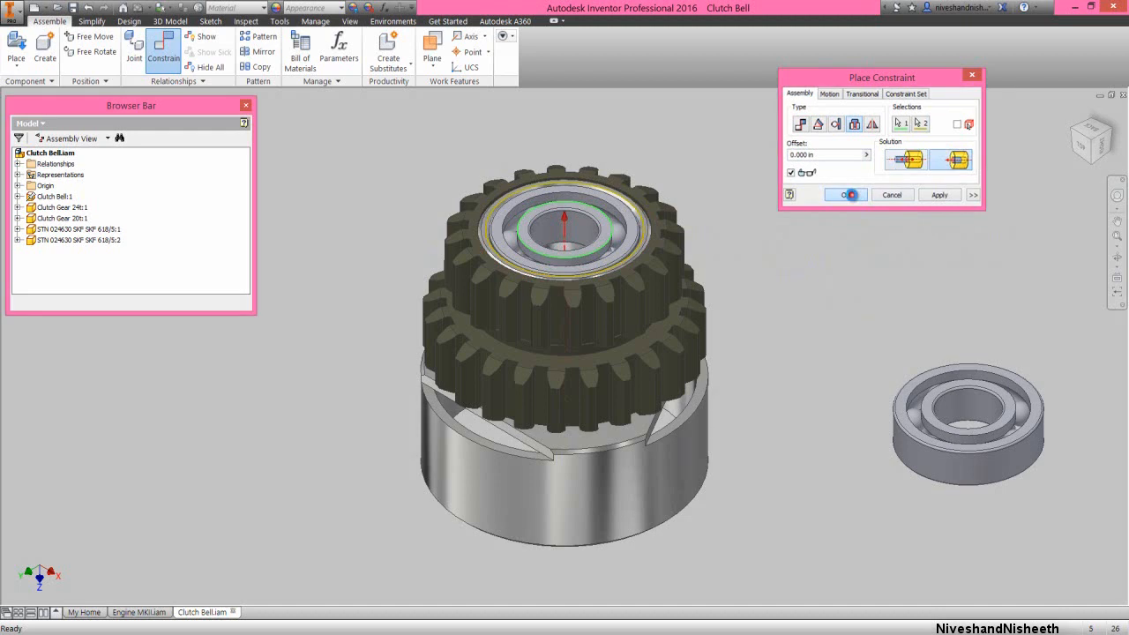
left_click(848, 195)
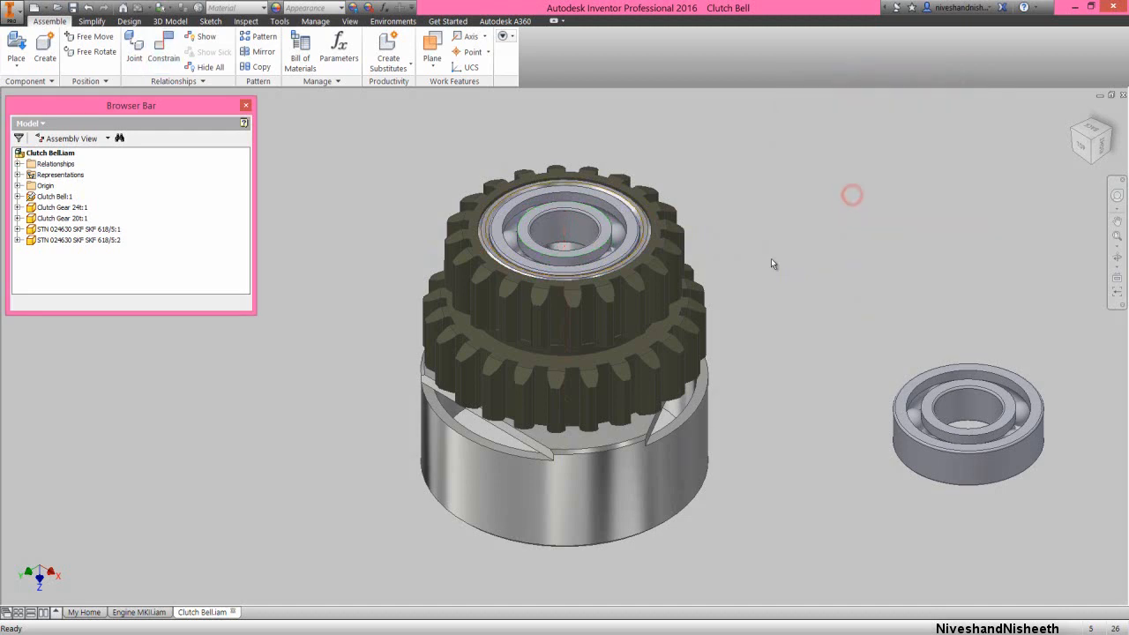
Insert the second bearing into the recess inside the open end of the clutch bell, matching outer circular edges with the Aligned solution
scroll(772, 258, "up", 2)
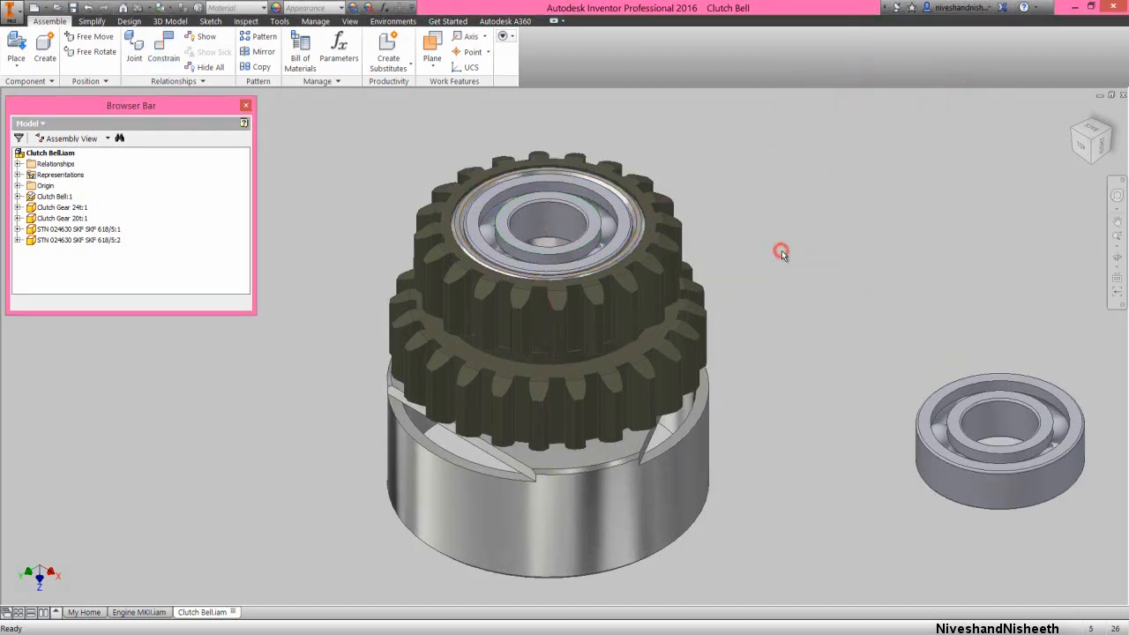
right_click(781, 253)
left_click(807, 234)
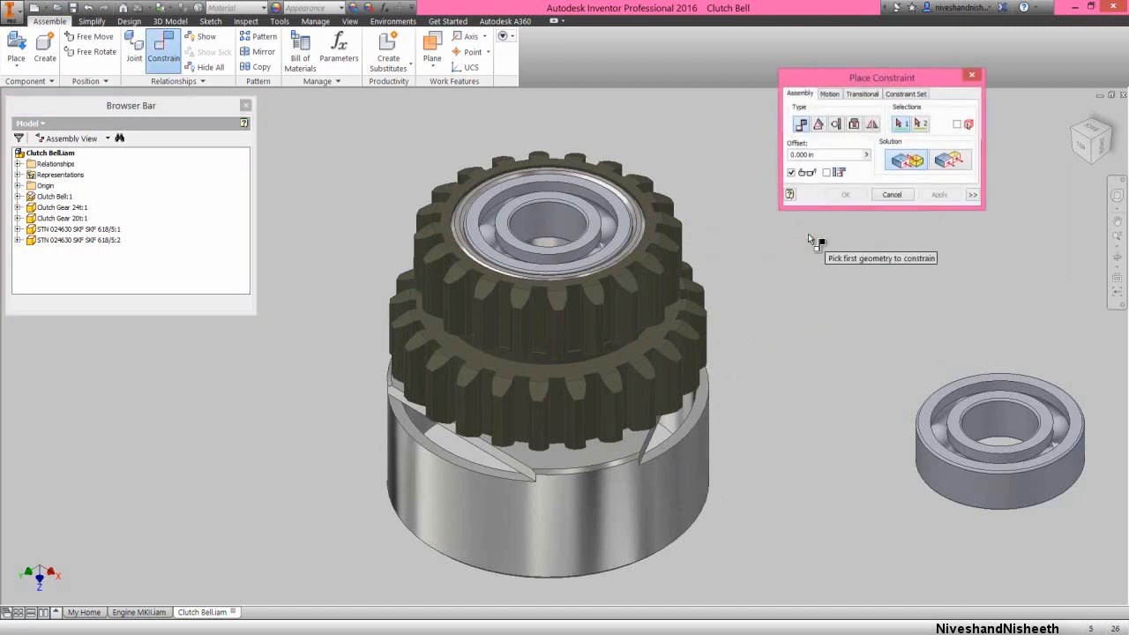
left_click(854, 125)
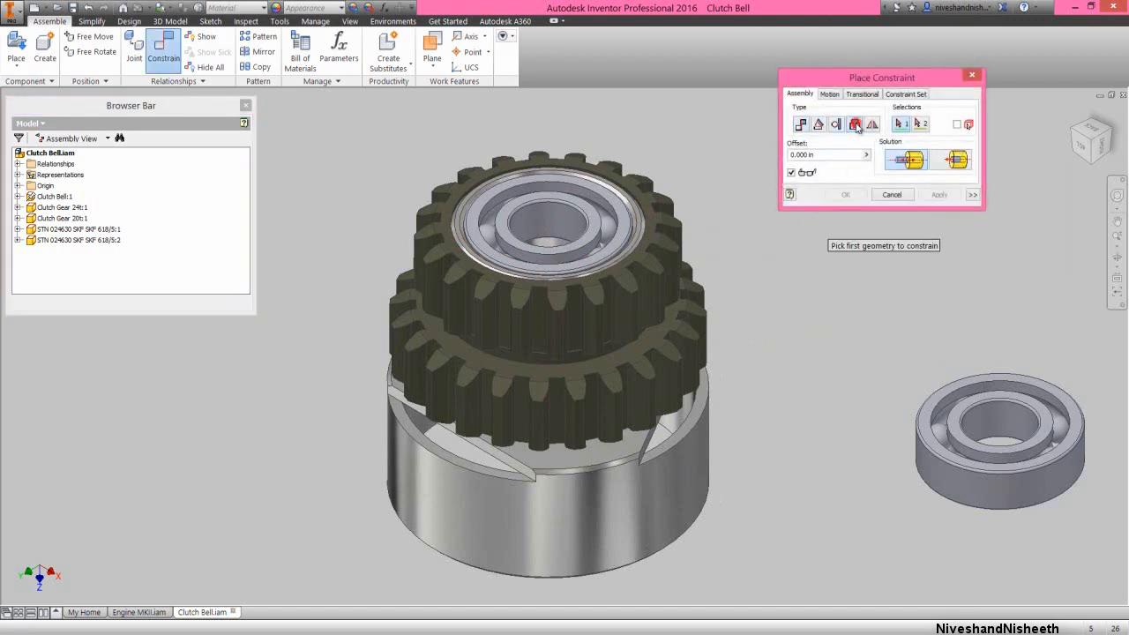
left_click(1114, 254)
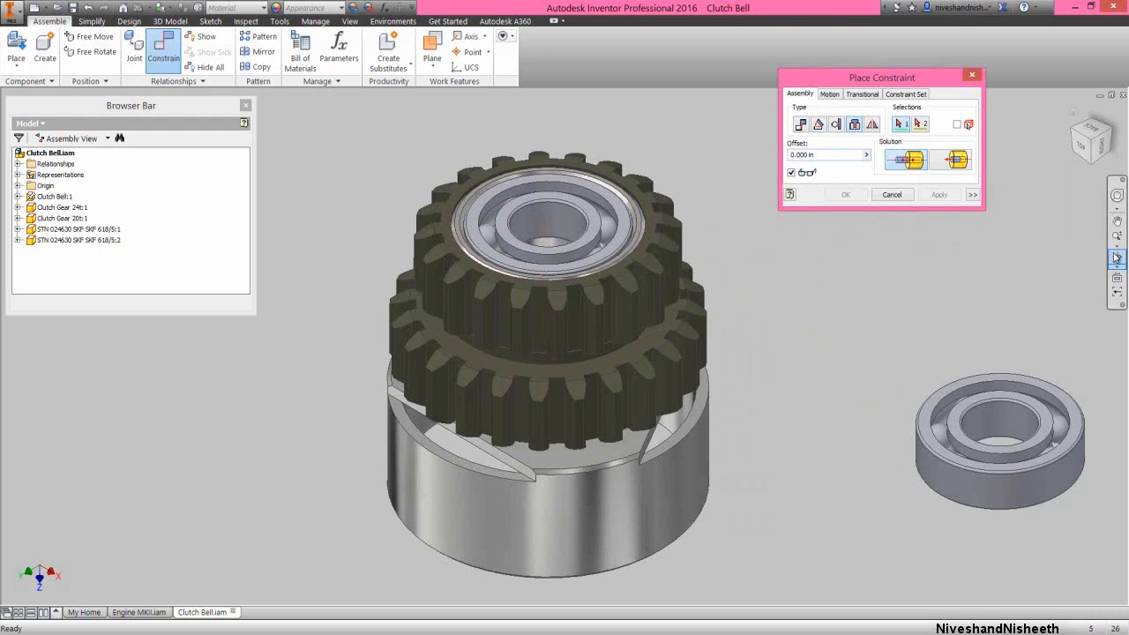
left_click_drag(623, 440, 593, 365)
right_click(584, 455)
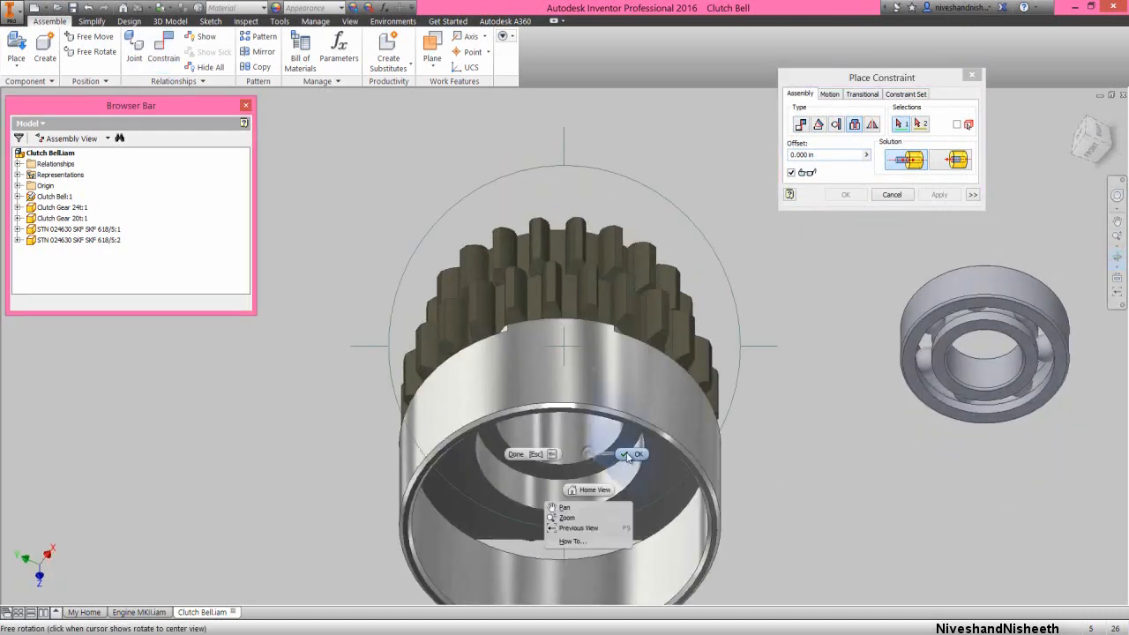
left_click(627, 455)
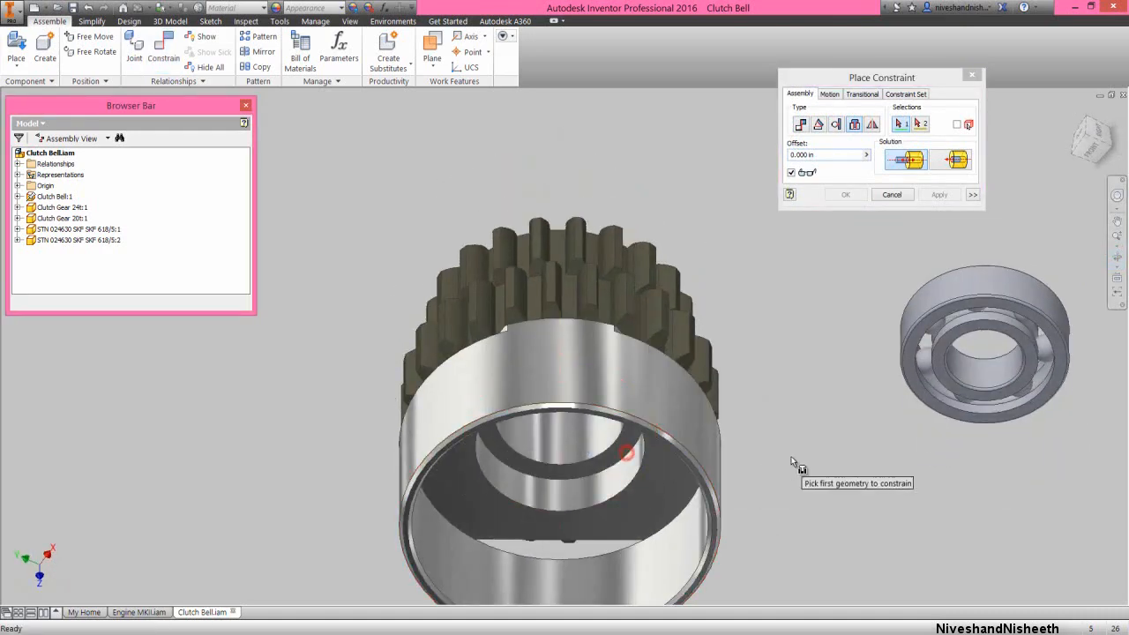
left_click(904, 359)
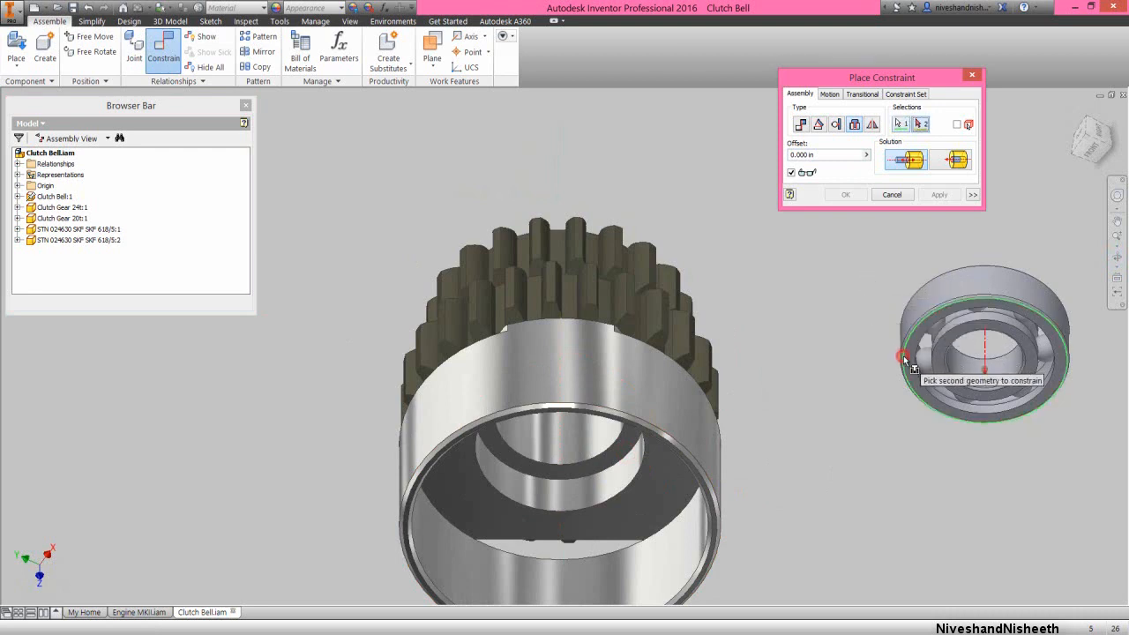
left_click(533, 511)
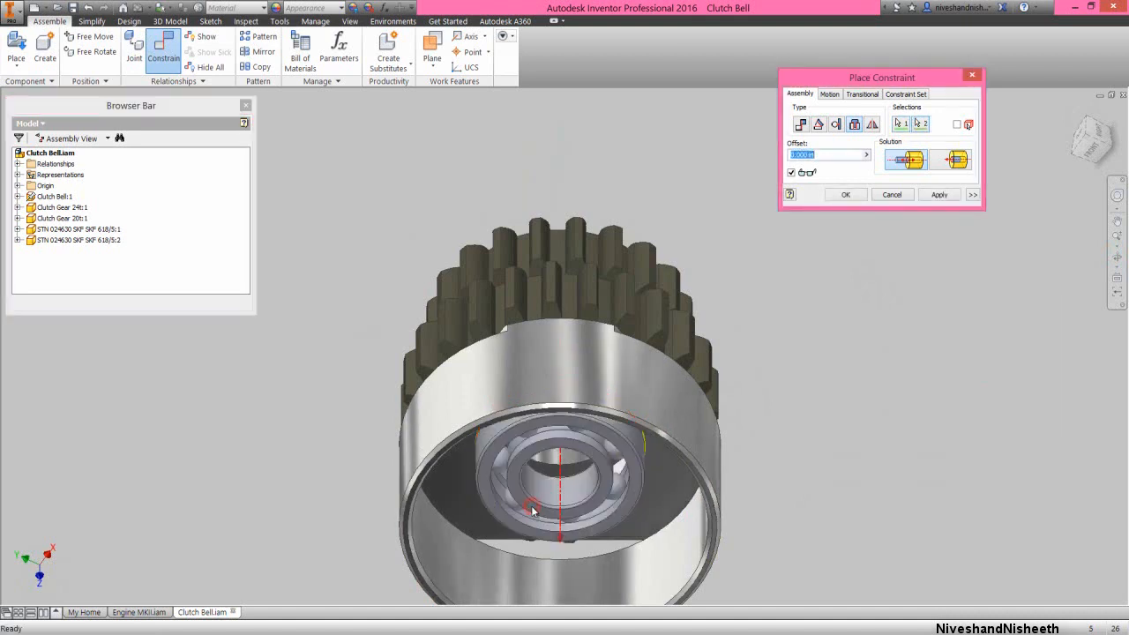
left_click(958, 159)
left_click(860, 200)
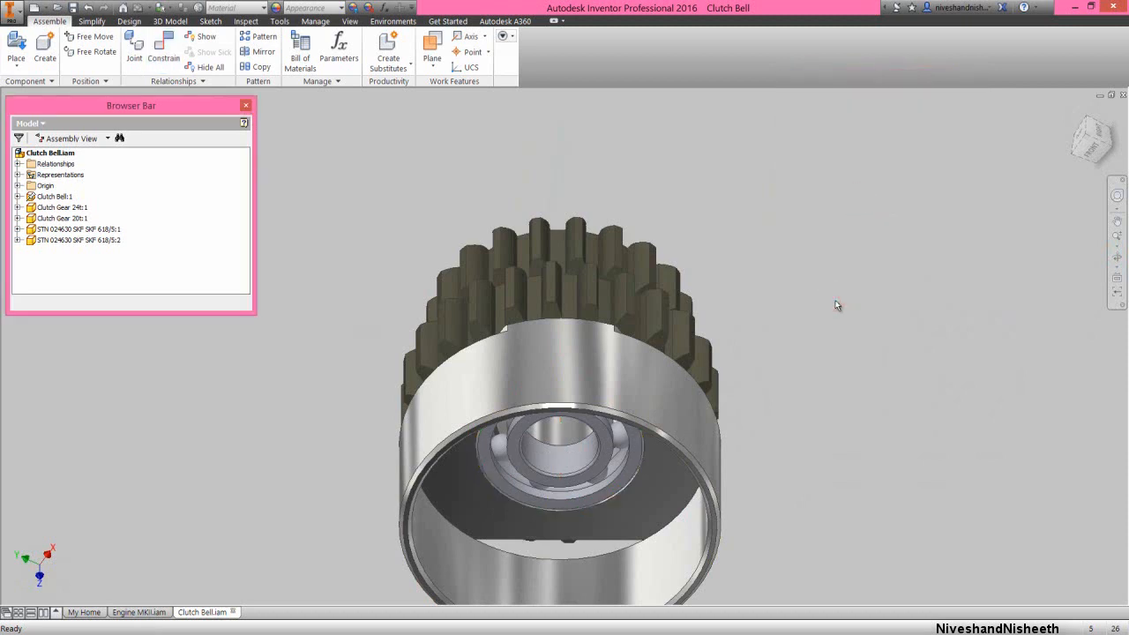
Restore the previous view of the clutch bell and close the Clutch Bell assembly to return to Engine MKII
right_click(864, 344)
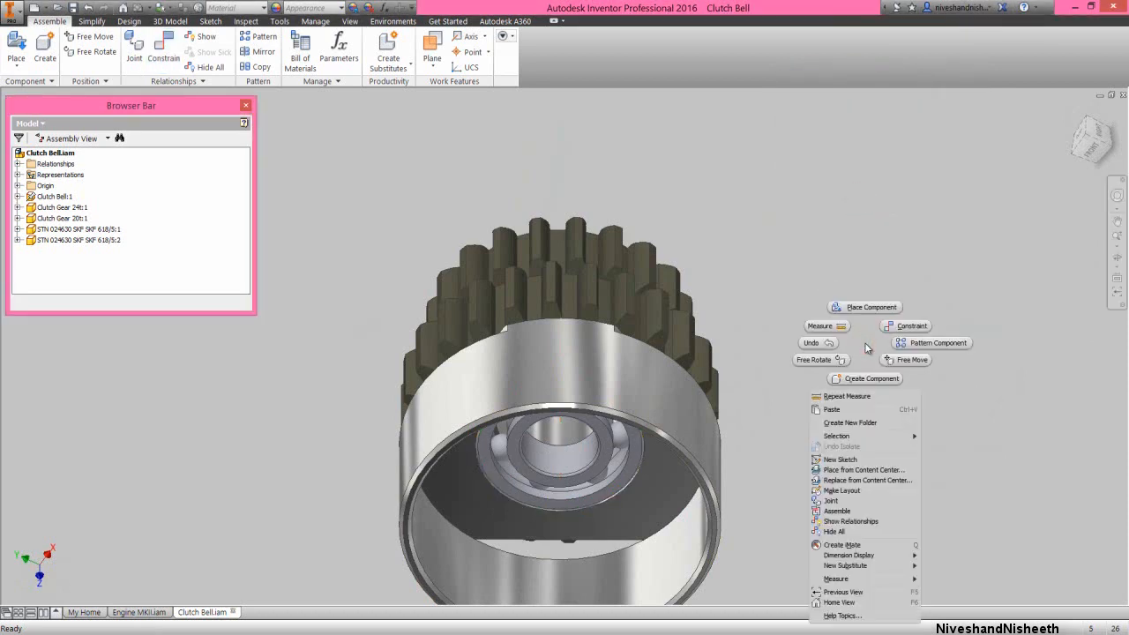
left_click(831, 595)
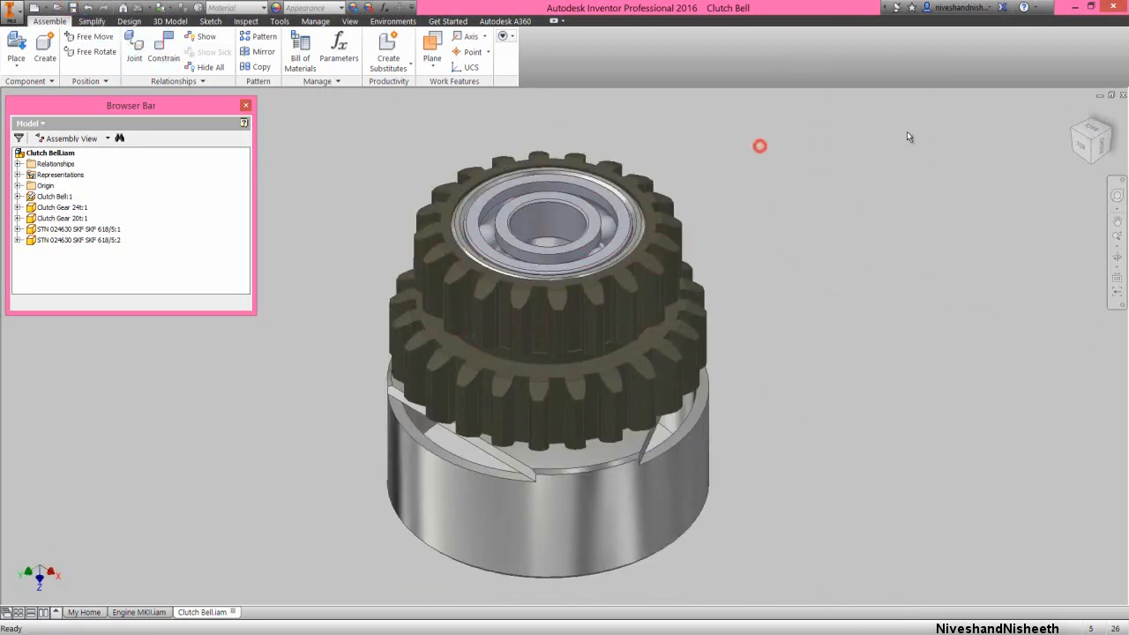
left_click(1122, 95)
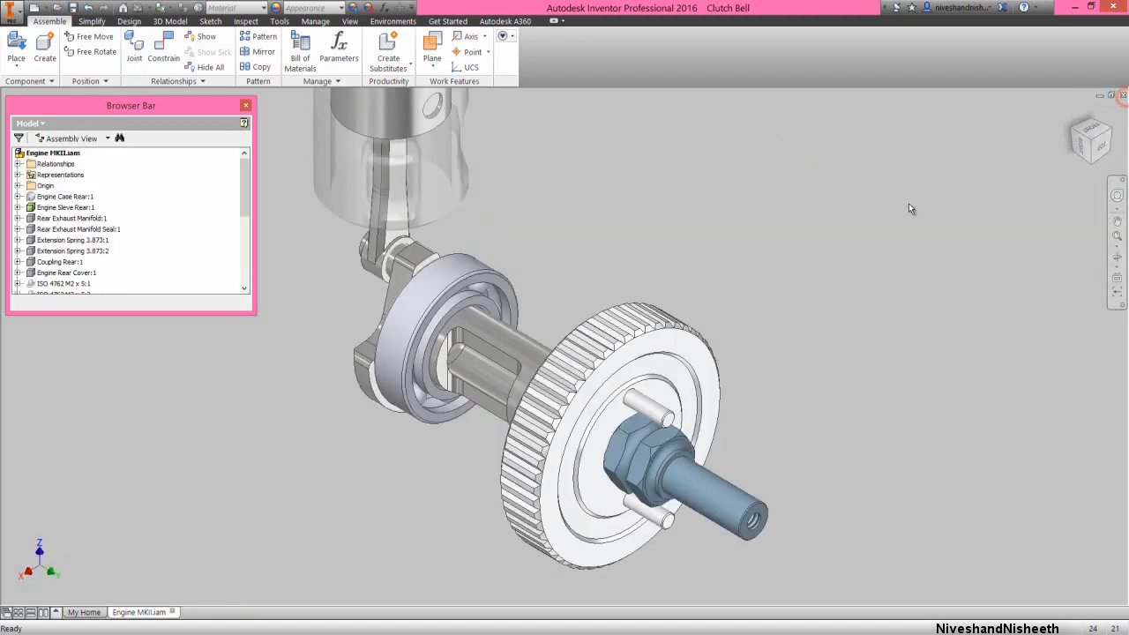
Place one Clutch Bell assembly from the Engine MKII folder beside the crankshaft and flywheel
right_click(772, 298)
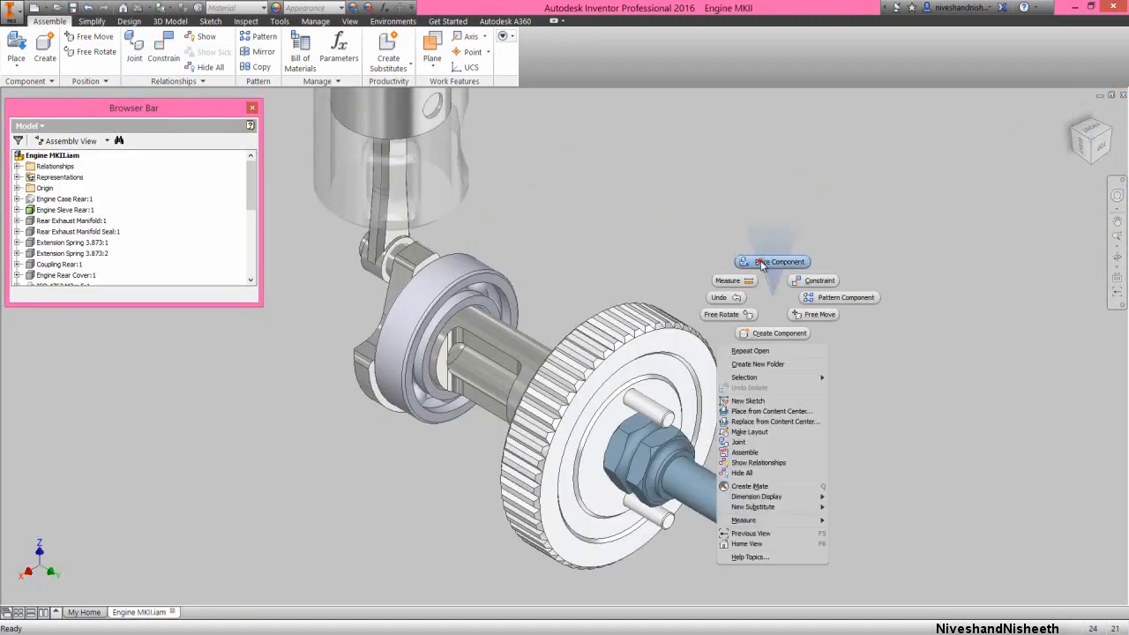
left_click(774, 262)
double_click(567, 261)
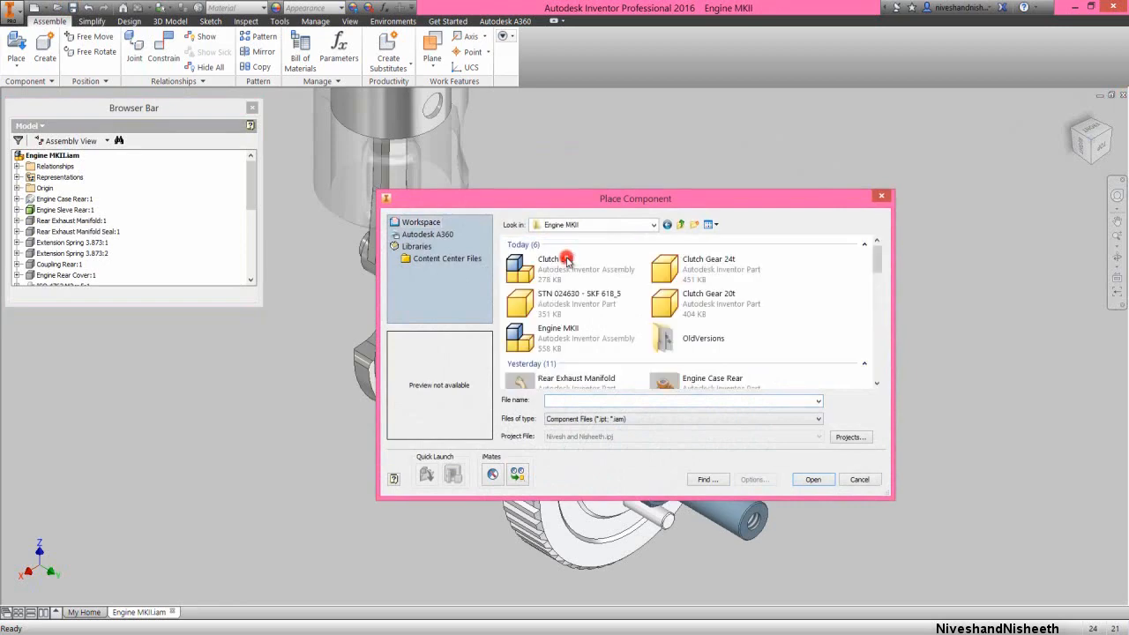
left_click(557, 259)
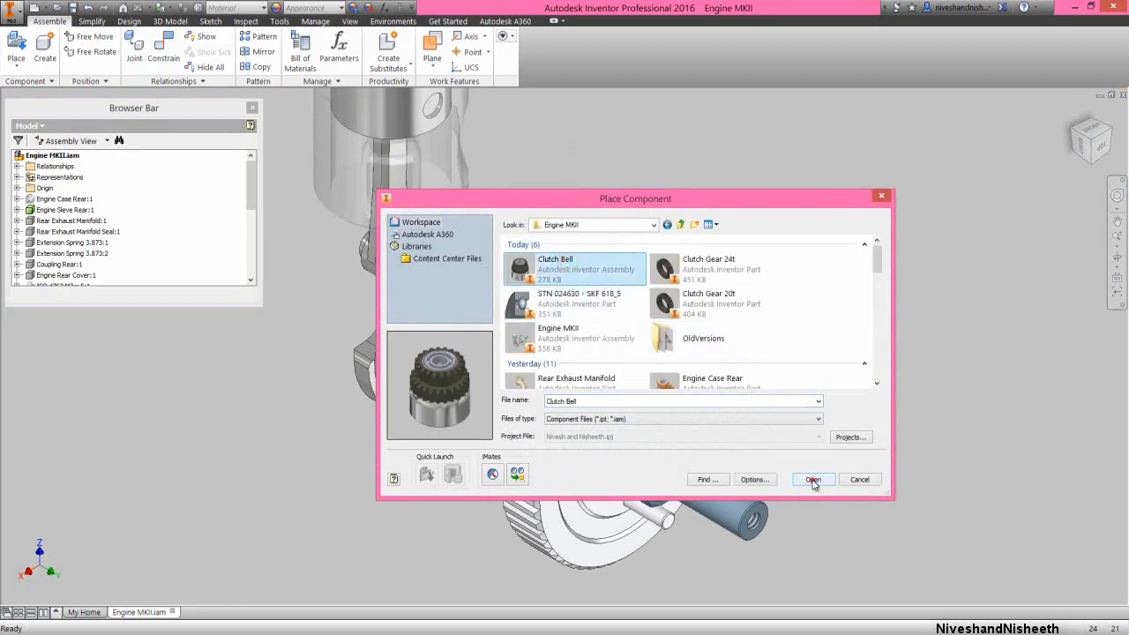
left_click(812, 480)
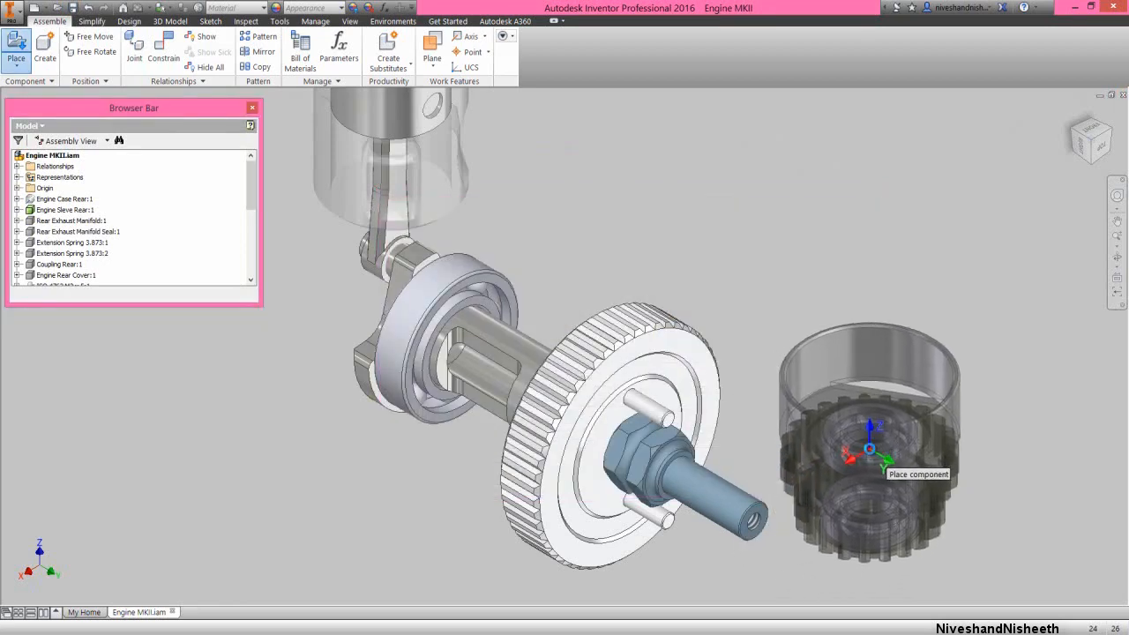
left_click(881, 464)
right_click(763, 270)
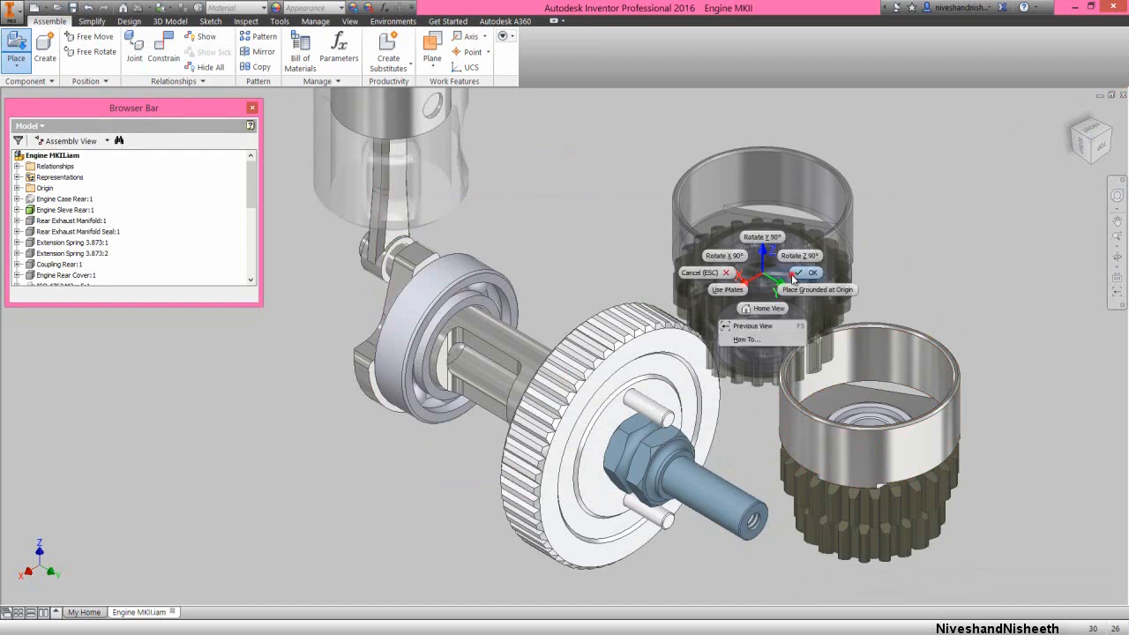
left_click(792, 275)
Apply an Aligned Insert constraint between the inner circular edge of the bearing inside the clutch bell and the nut's circular edge around the shaft
right_click(782, 292)
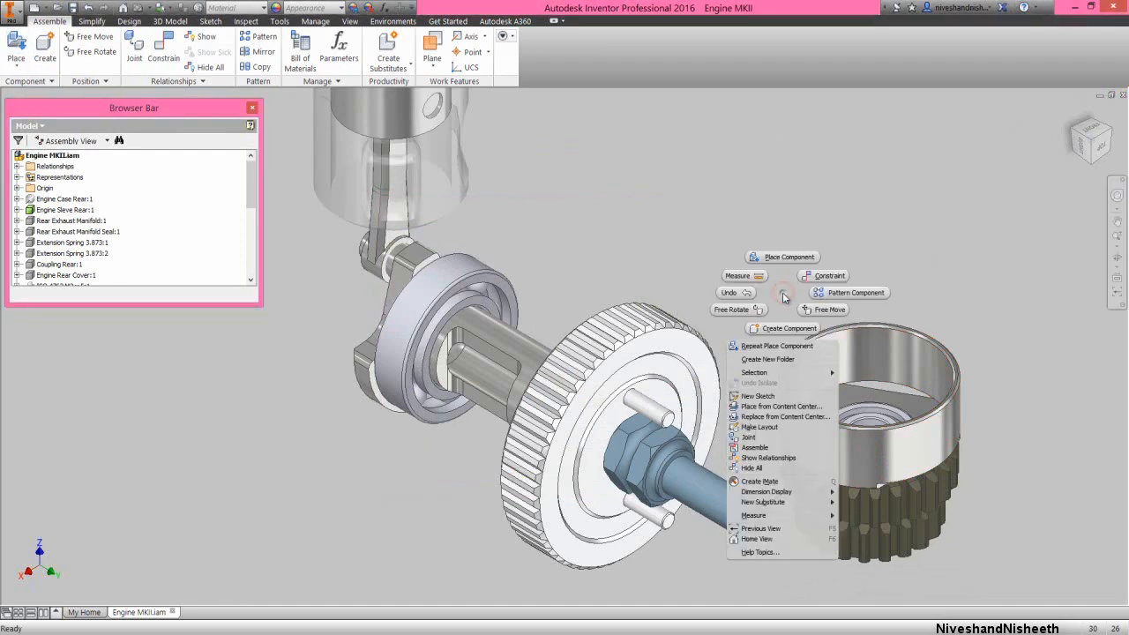
left_click(811, 275)
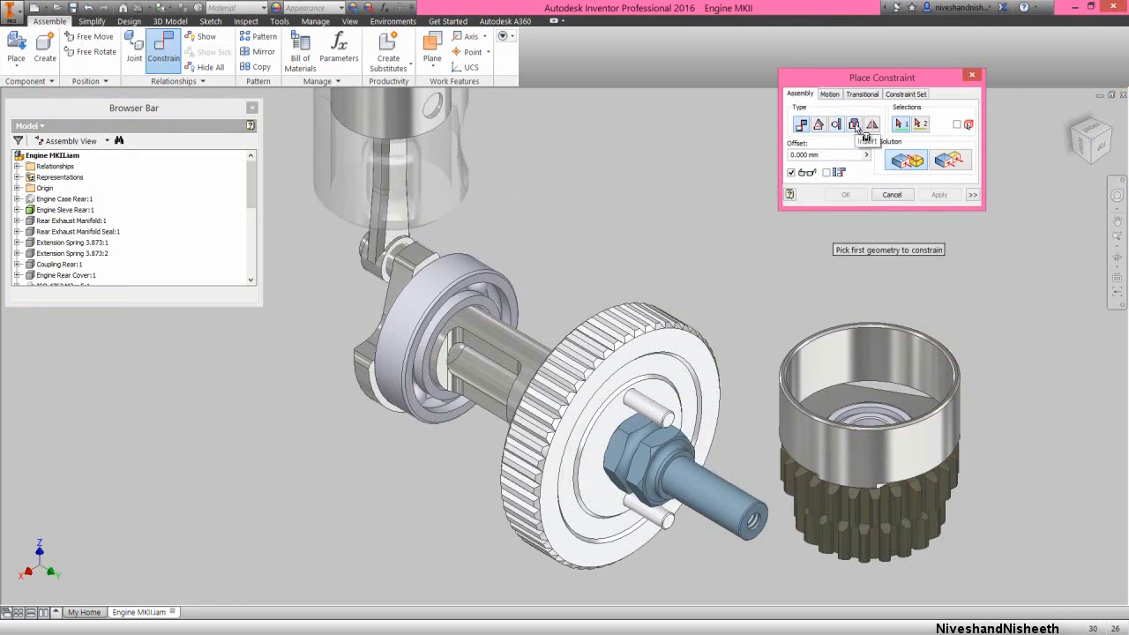
left_click(853, 125)
scroll(875, 396, "up", 3)
scroll(875, 396, "up", 2)
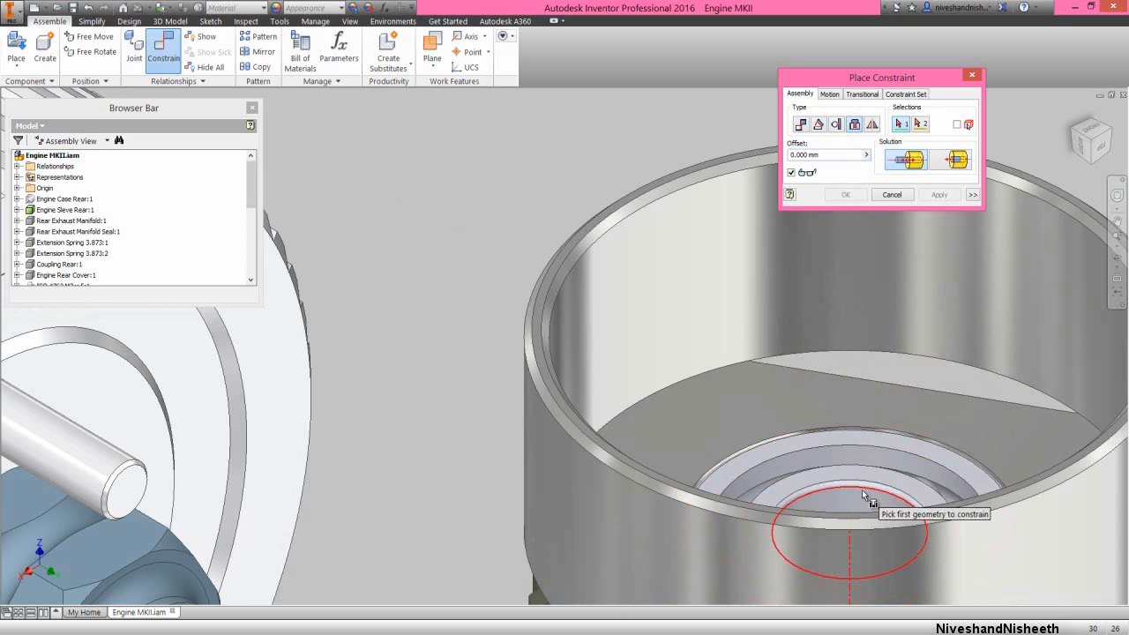
left_click(861, 490)
scroll(877, 432, "down", 5)
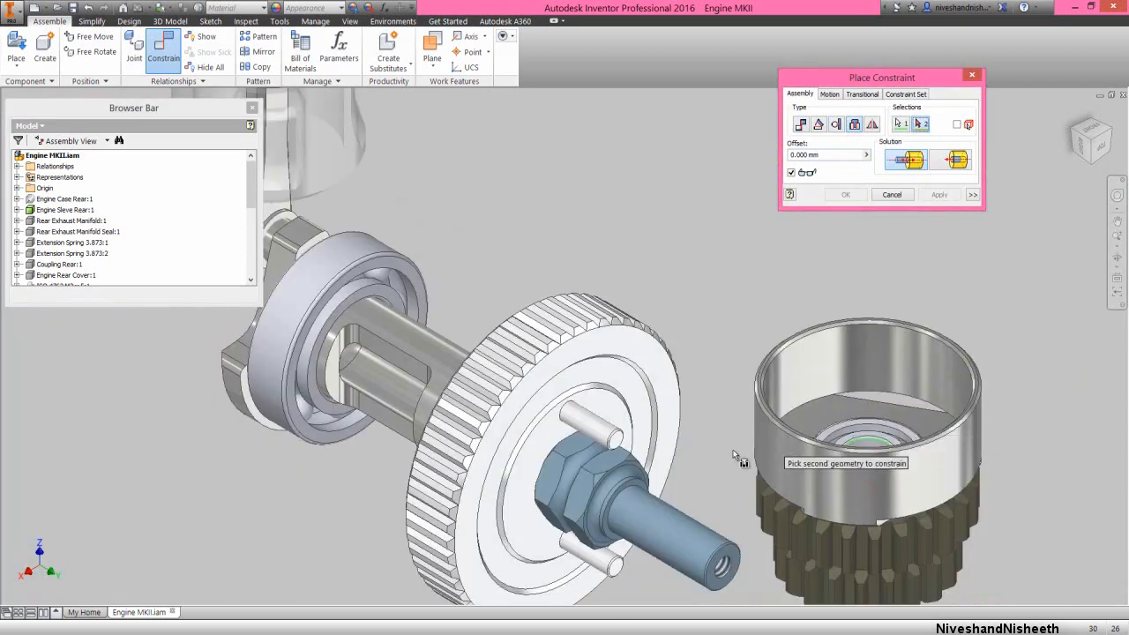
left_click(628, 480)
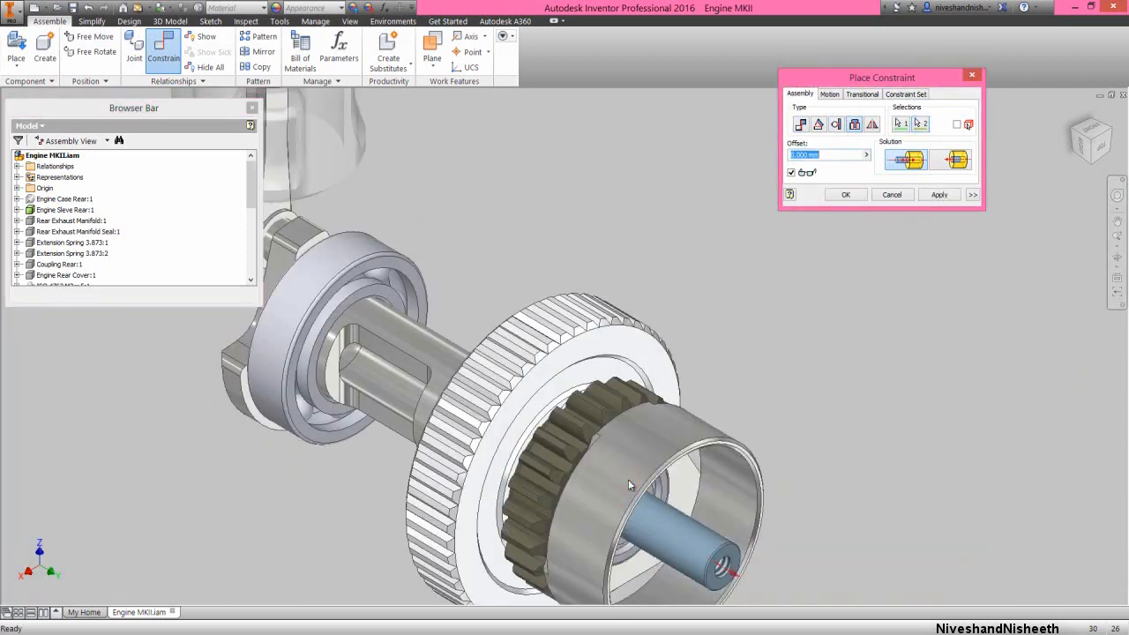
left_click(948, 167)
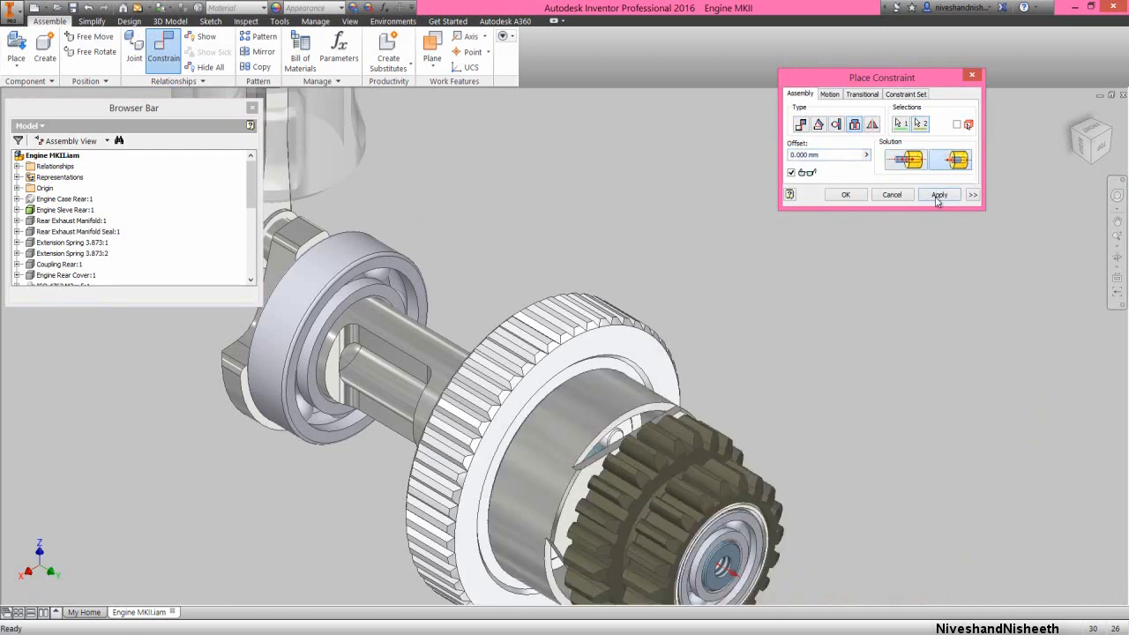
left_click(937, 196)
left_click(891, 194)
scroll(734, 266, "down", 3)
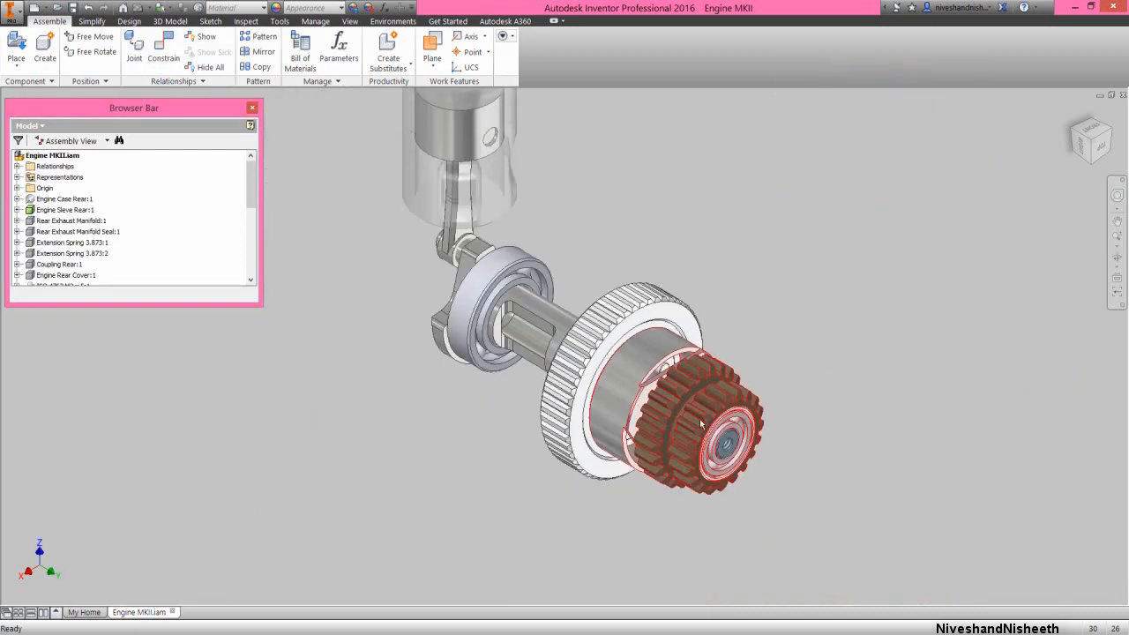
scroll(699, 419, "up", 3)
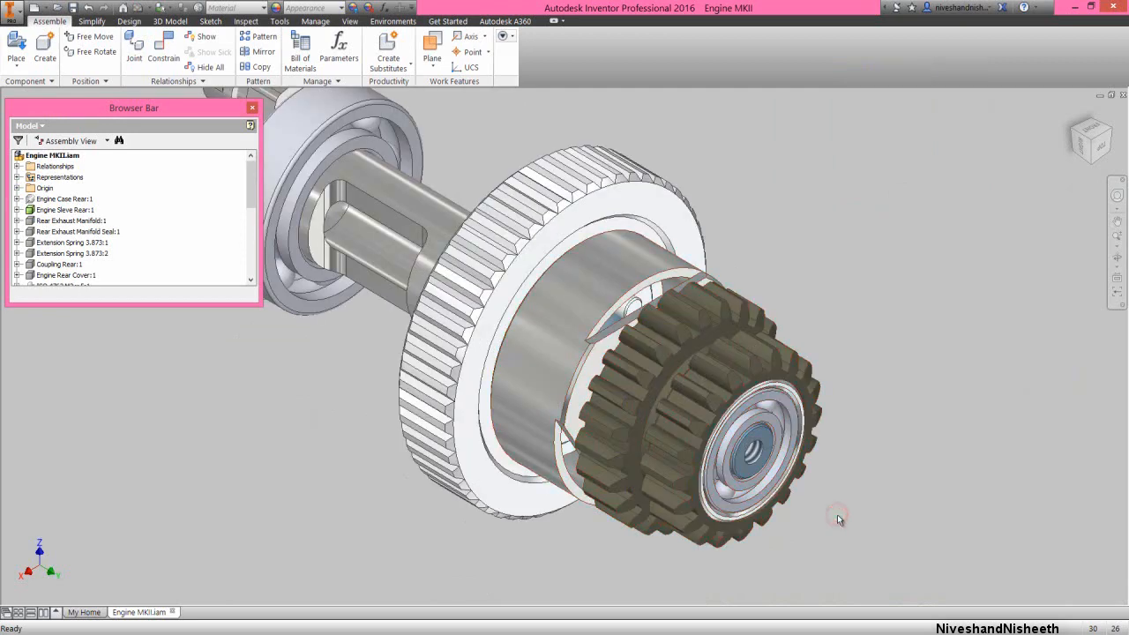
scroll(847, 456, "down", 3)
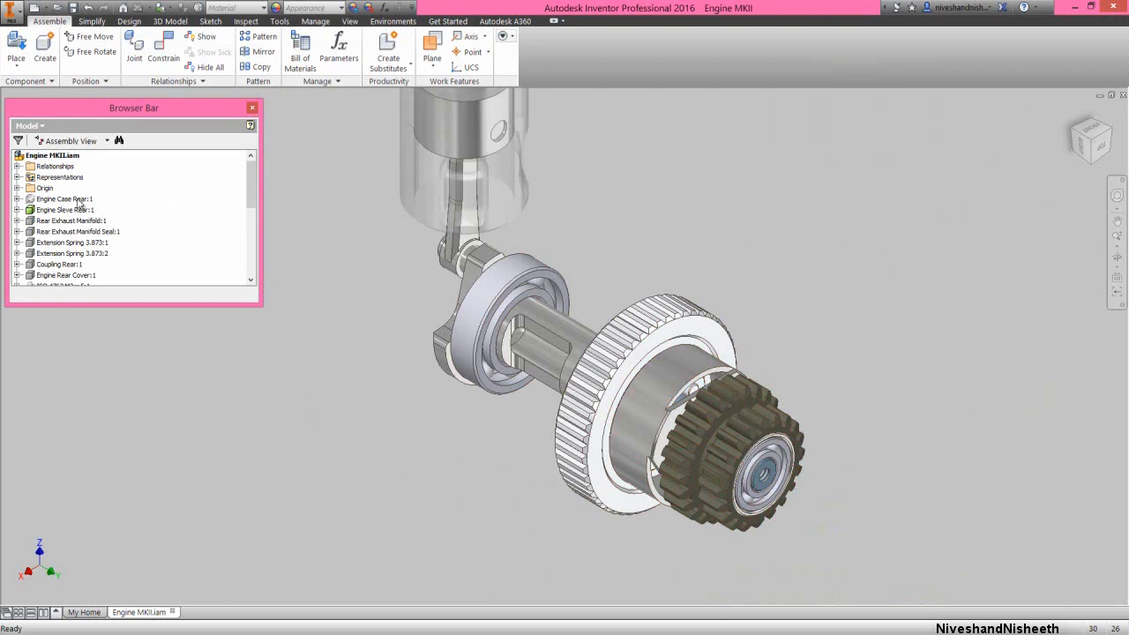
Turn on the visibility of the Engine Case Rear component
left_click(79, 201)
right_click(78, 201)
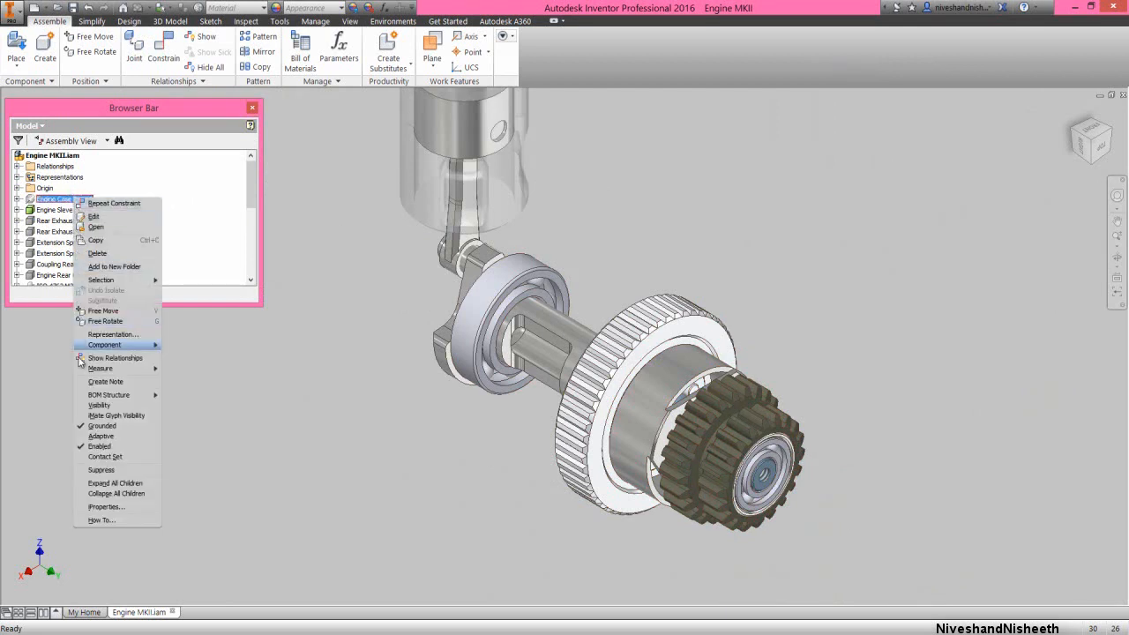
left_click(99, 405)
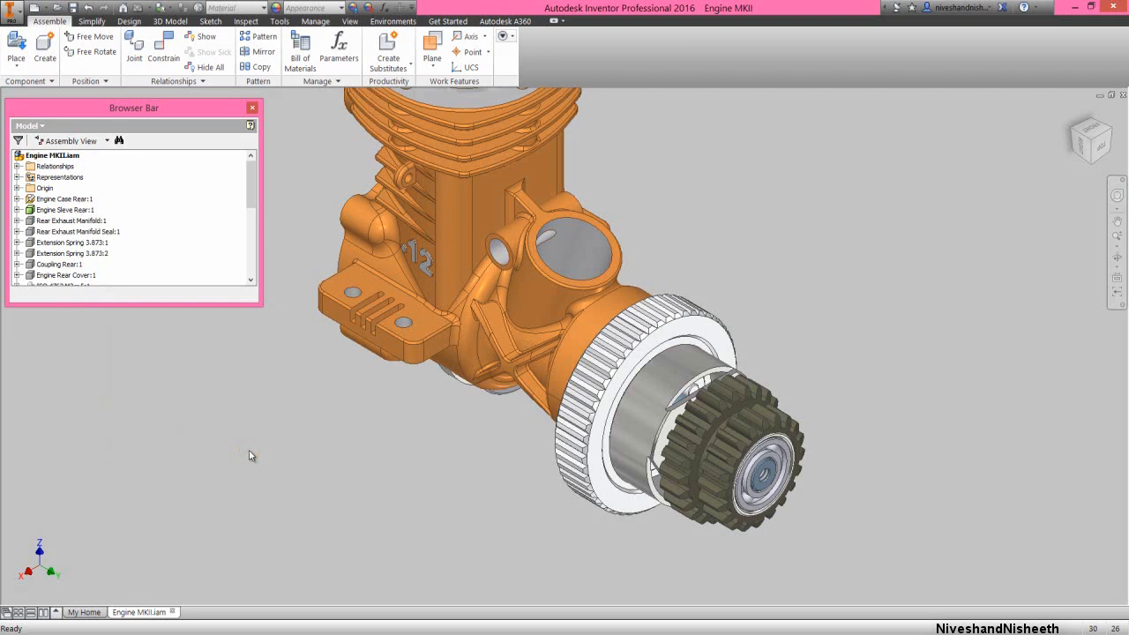
Apply a Mate constraint with 0 mm offset between the engine case's front bore axis and the clutch bell's cylindrical axis
right_click(250, 451)
left_click(280, 432)
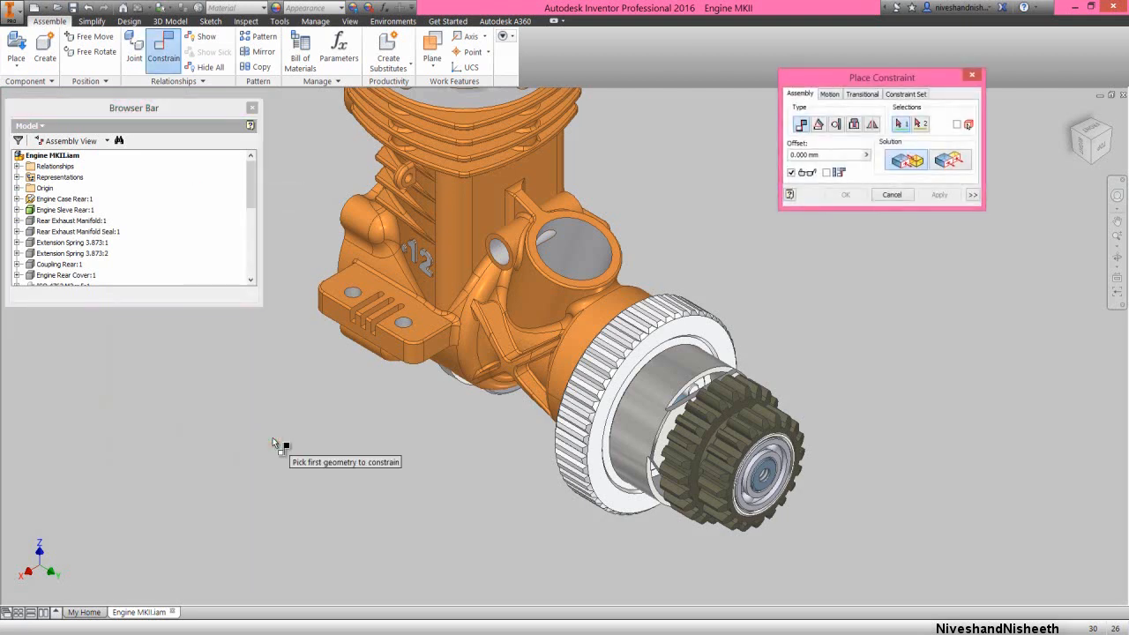
left_click(587, 351)
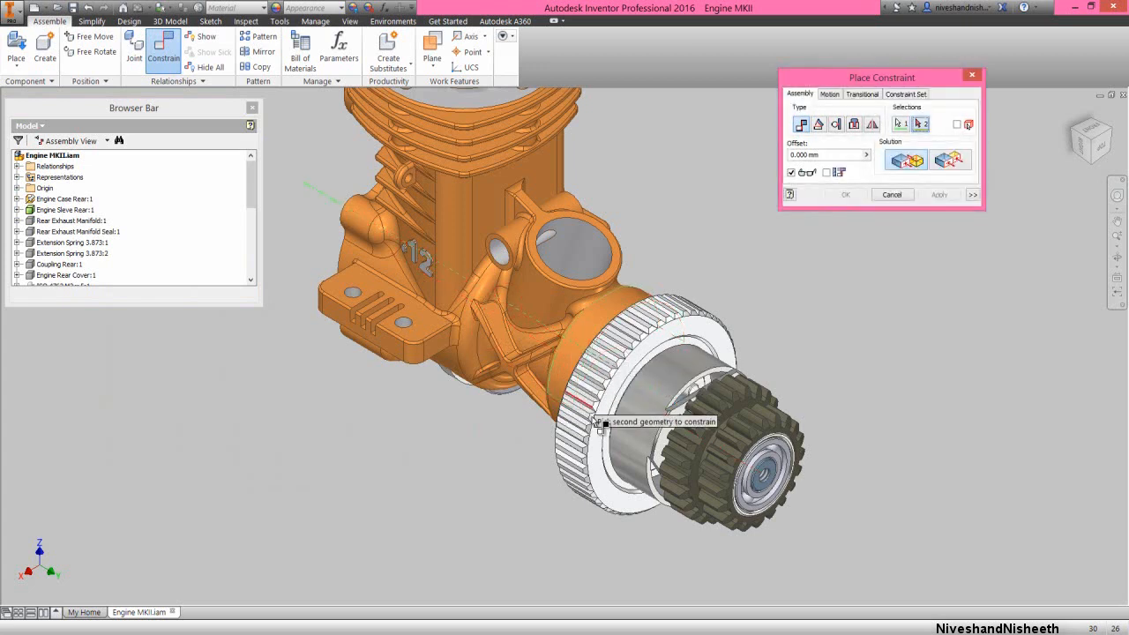
left_click(643, 420)
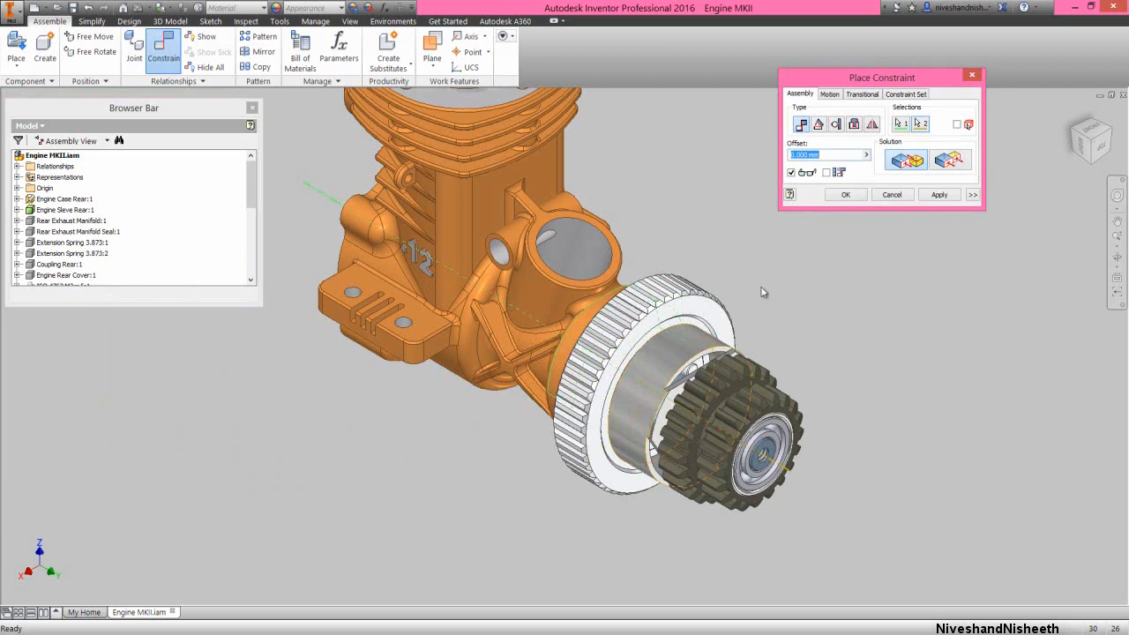
left_click(937, 195)
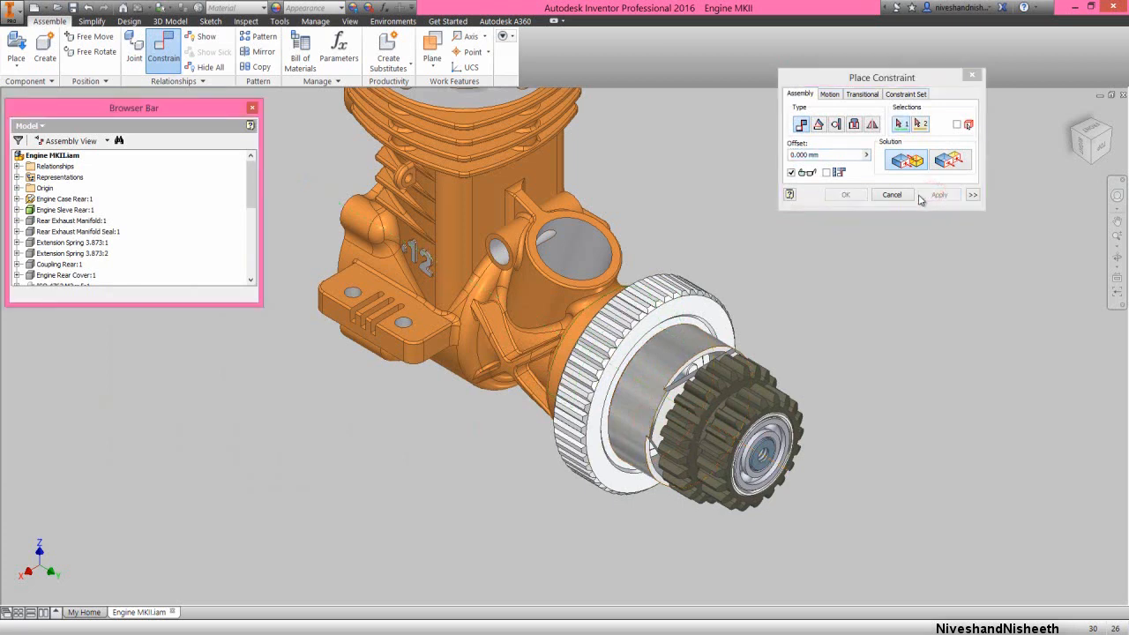
left_click(891, 195)
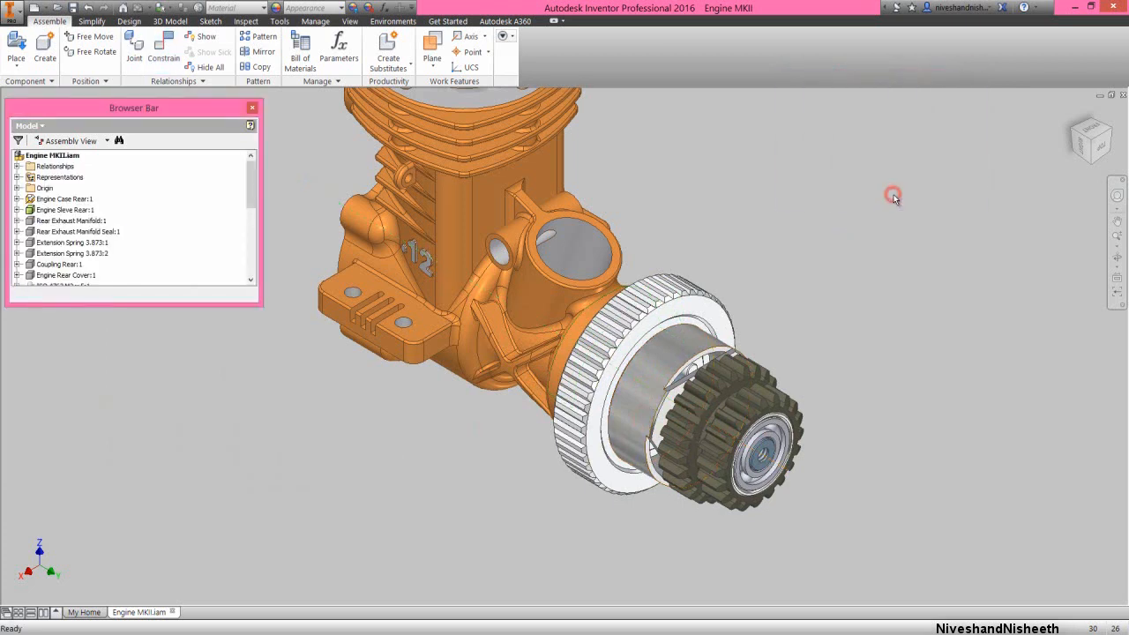
Hide the flywheel and apply a Flush constraint with 0 mm offset between the front bearing's outer ring face and the engine case's front face
right_click(704, 318)
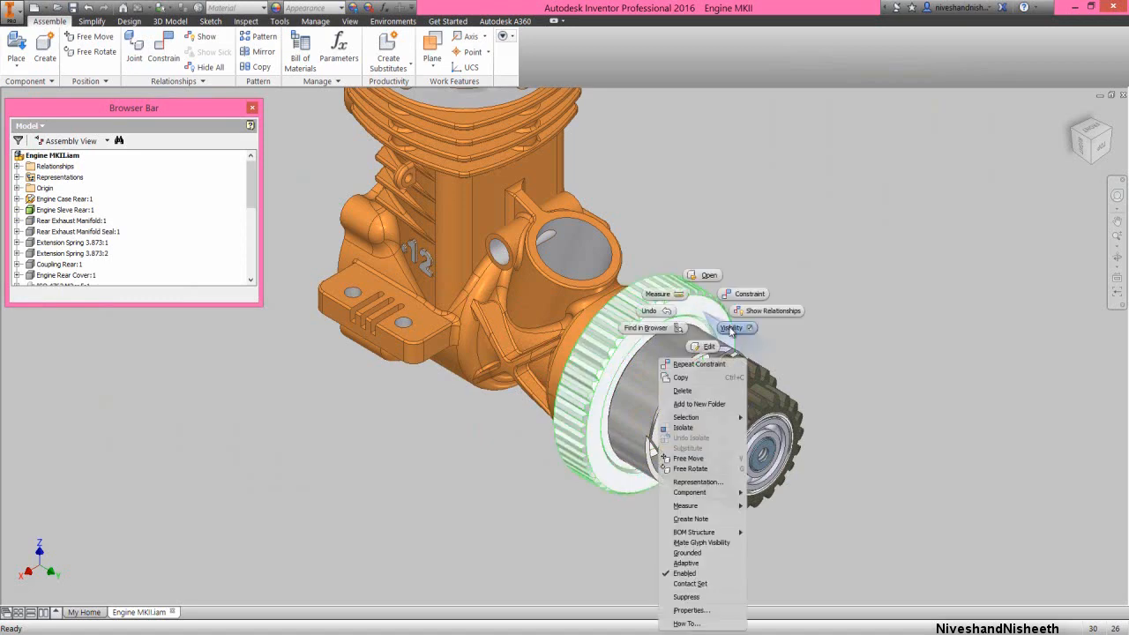
left_click(733, 328)
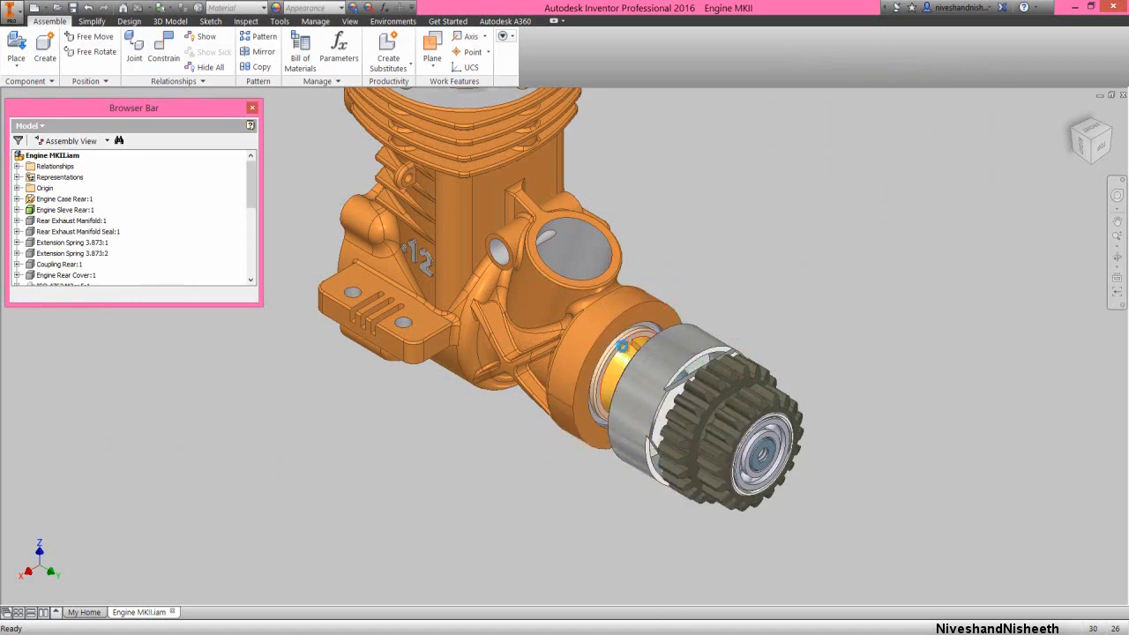
scroll(622, 346, "down", 5)
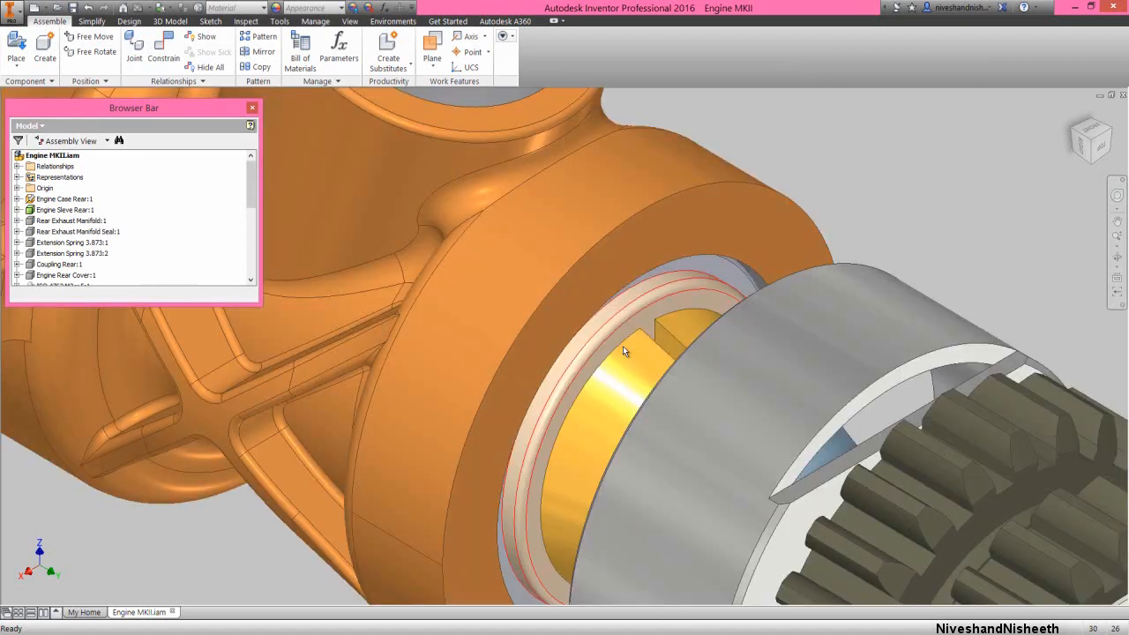
right_click(869, 209)
left_click(901, 185)
left_click(738, 281)
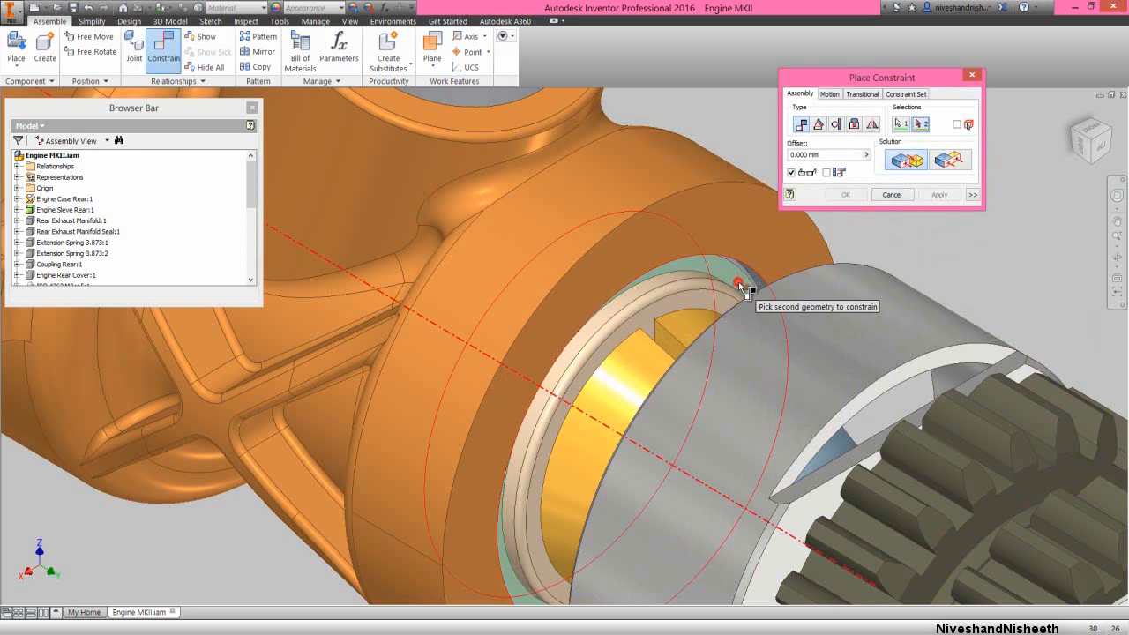
left_click(776, 250)
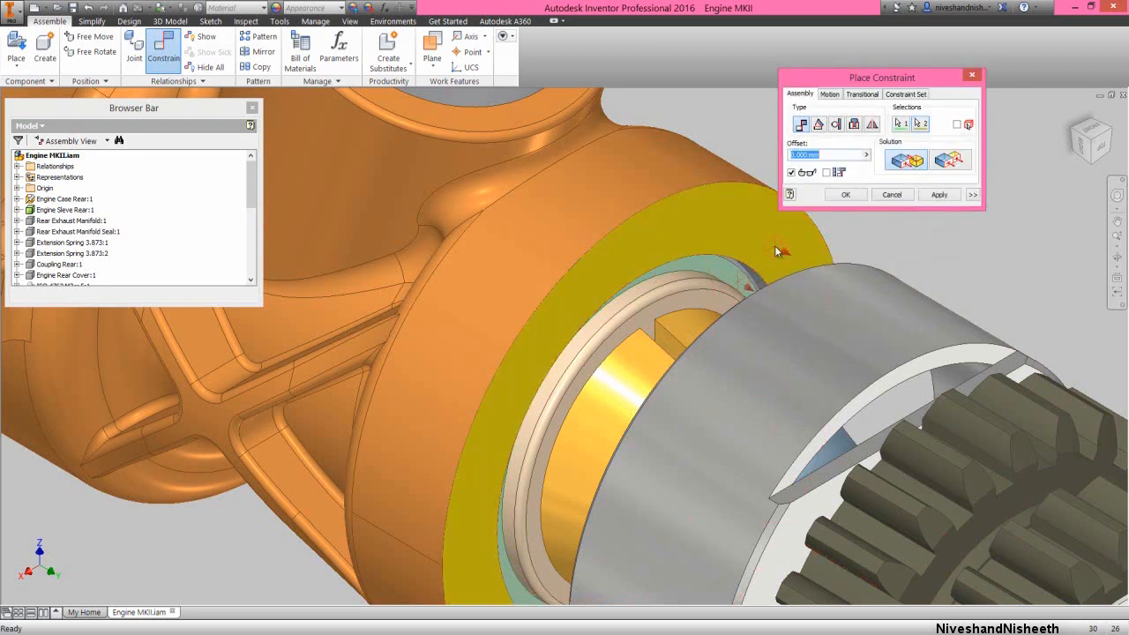
left_click(942, 163)
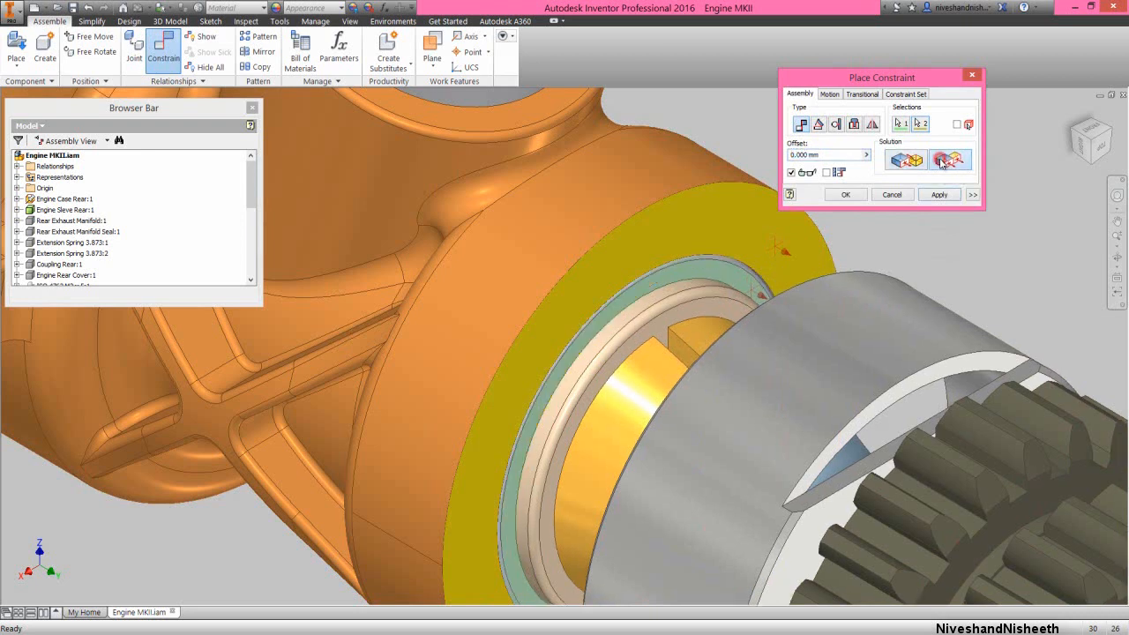
left_click(940, 195)
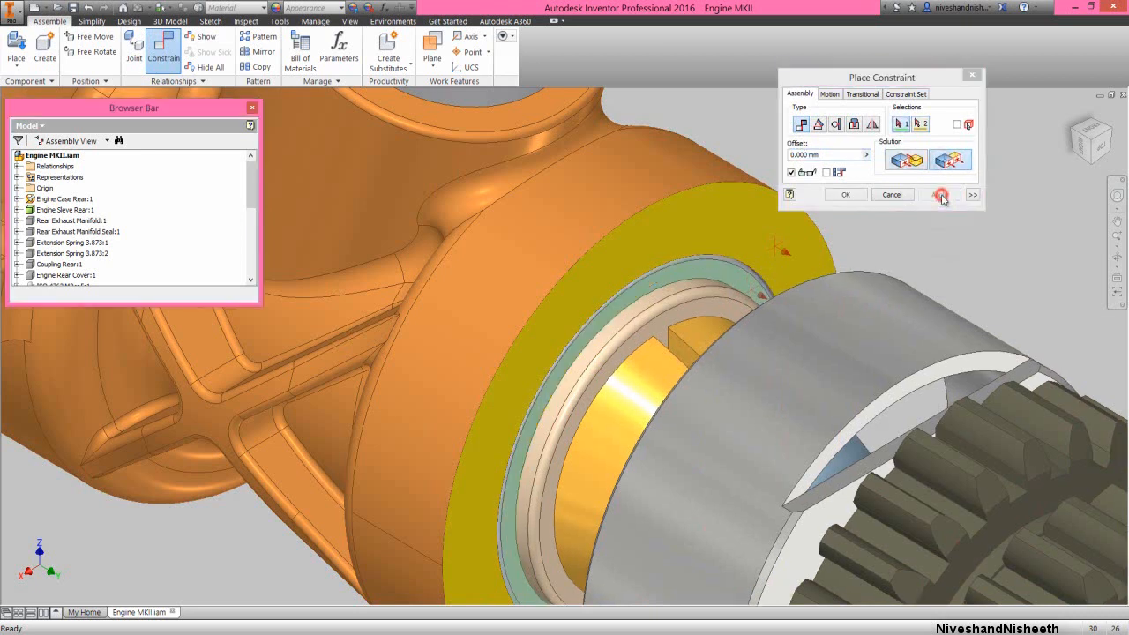
left_click(889, 195)
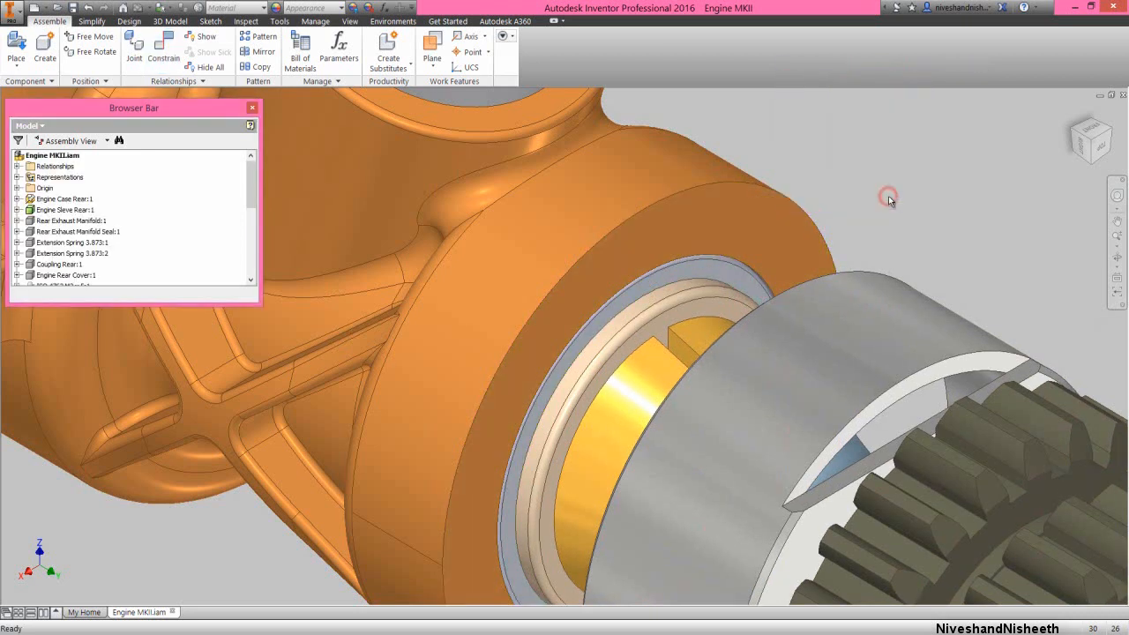
Save the Engine MKII assembly with the whole model fitted in view
left_click(1117, 246)
left_click(1041, 270)
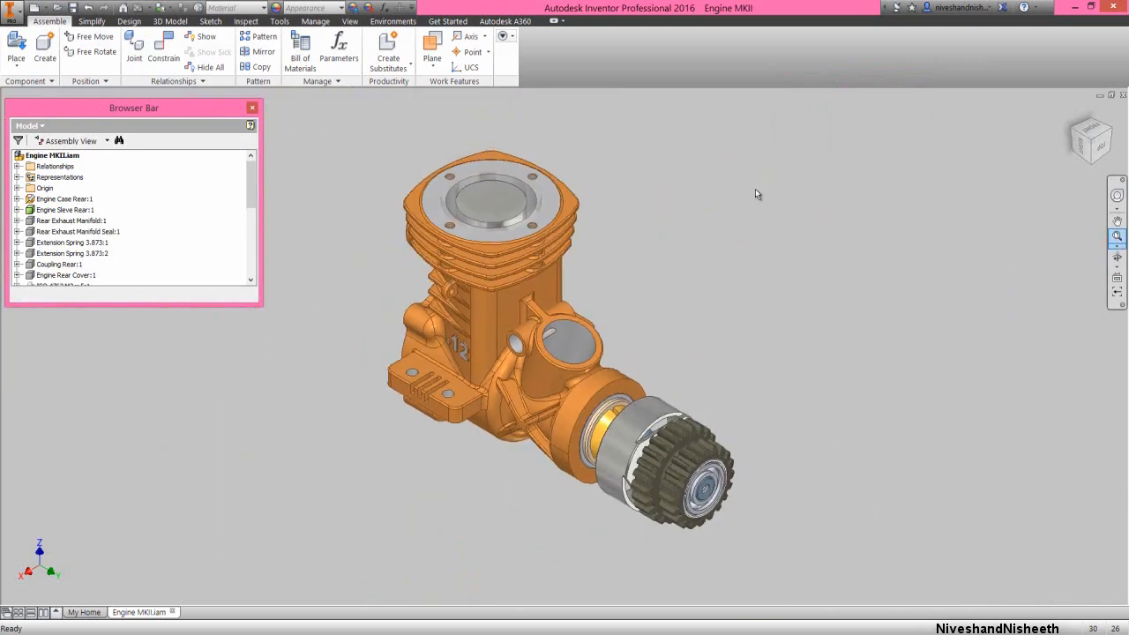
left_click(73, 8)
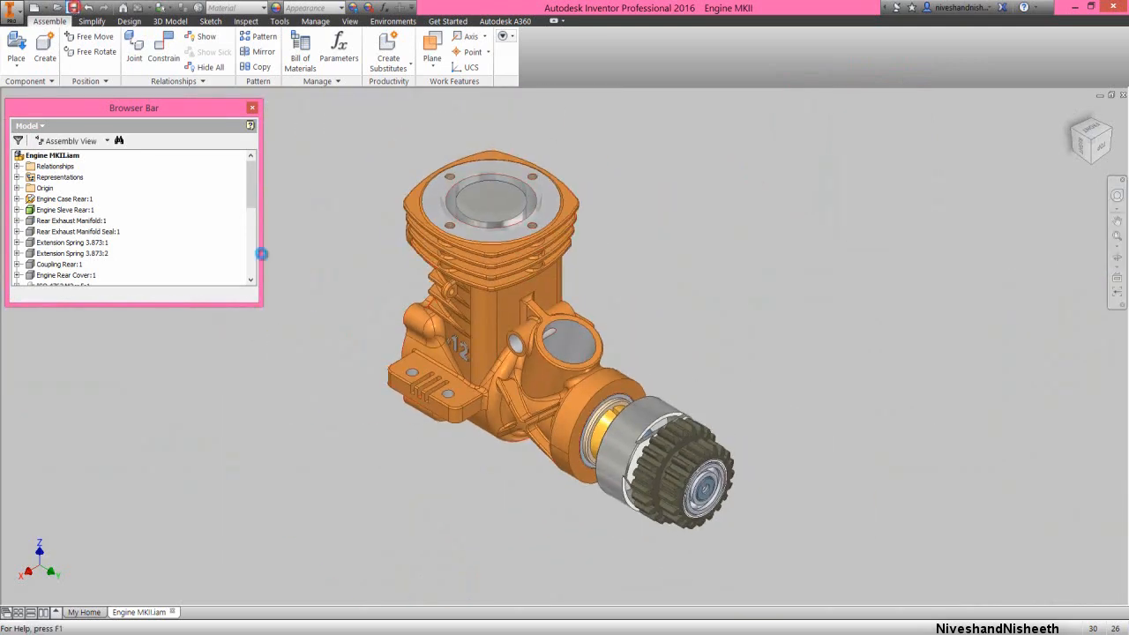
left_click(355, 300)
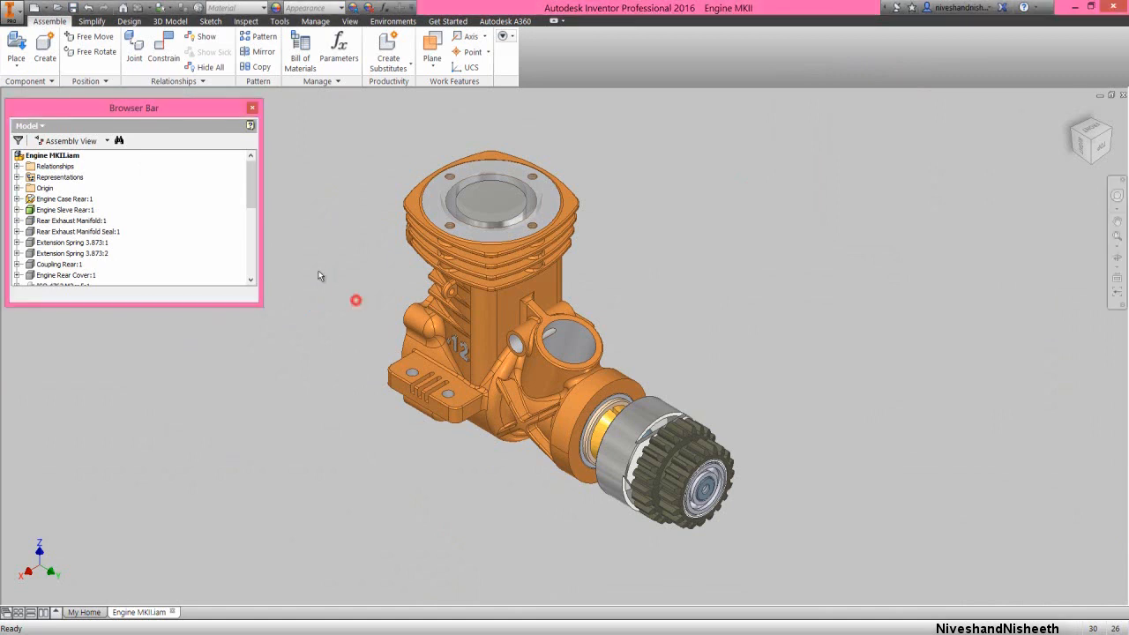
Turn the visibility of the Flywheel component back on
left_click_drag(248, 183, 251, 275)
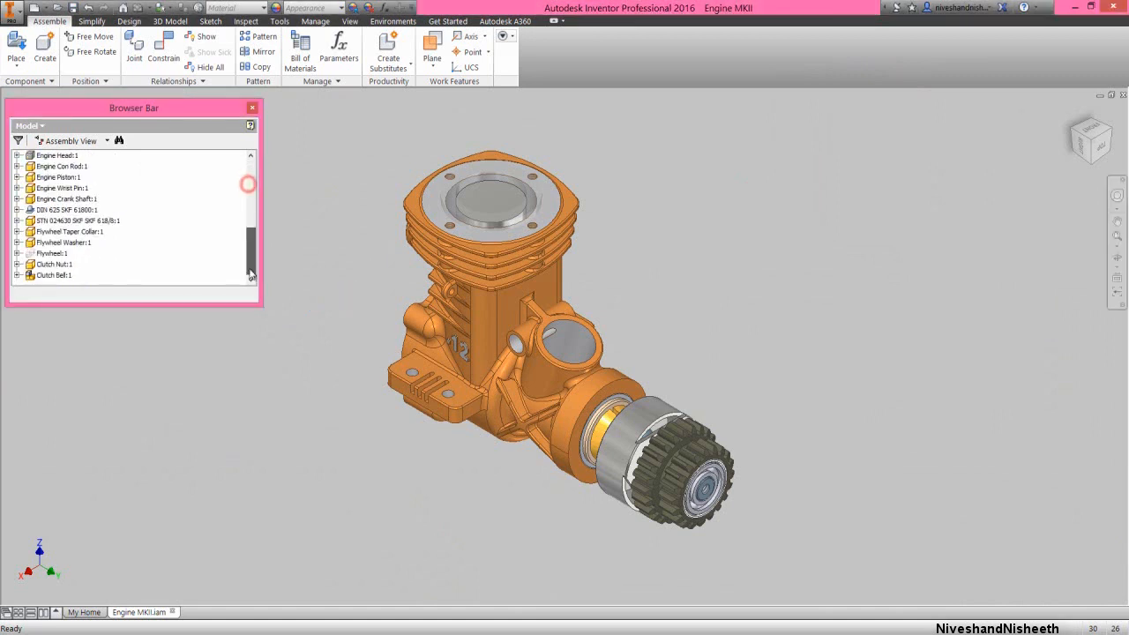
right_click(59, 254)
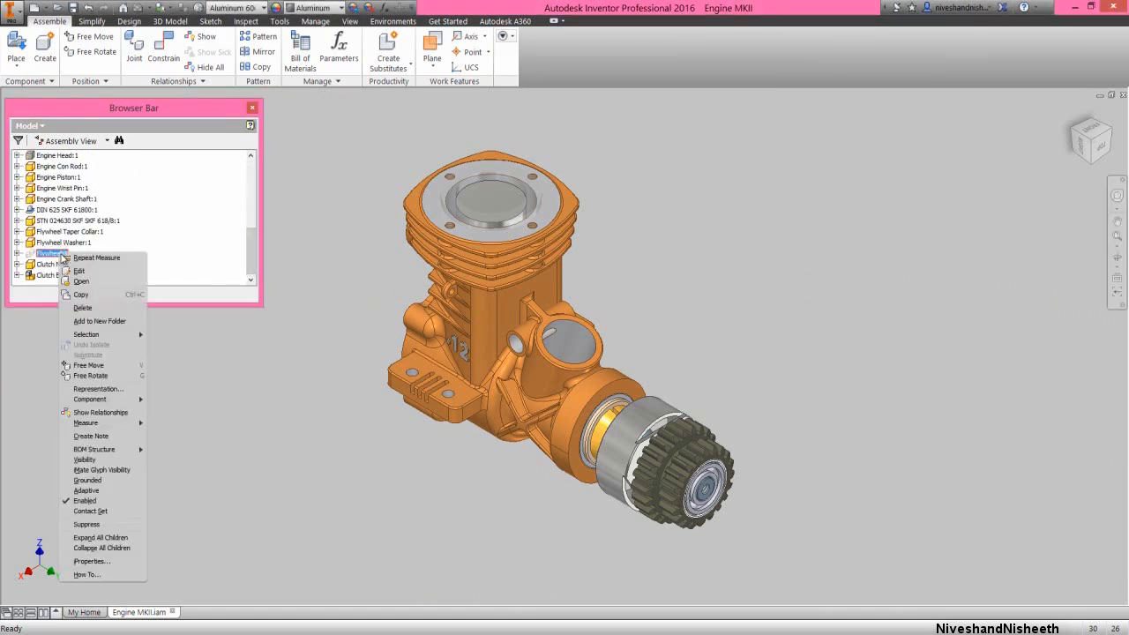
left_click(84, 460)
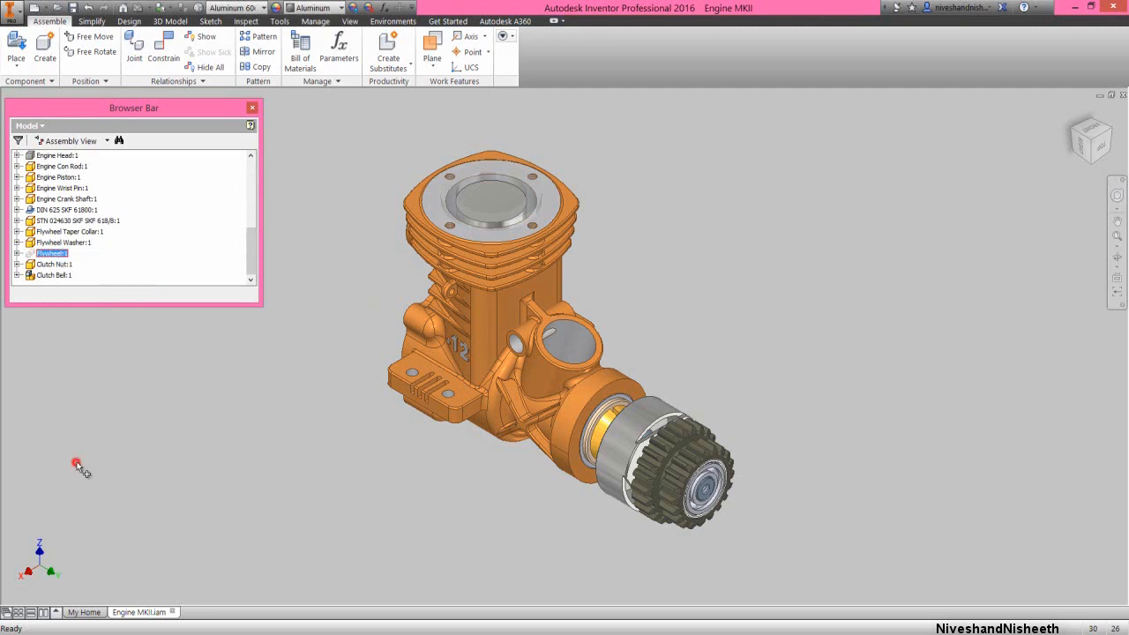
left_click(428, 506)
Hide the Clutch Bell assembly, removing its design view associativity
scroll(640, 501, "up", 3)
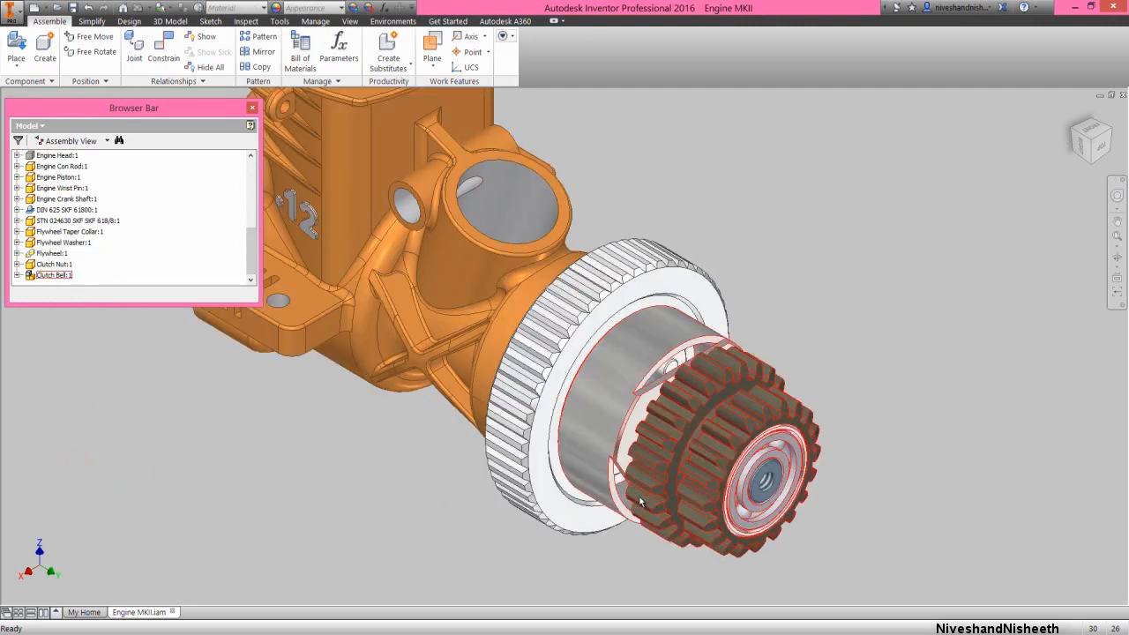
right_click(694, 461)
left_click(820, 404)
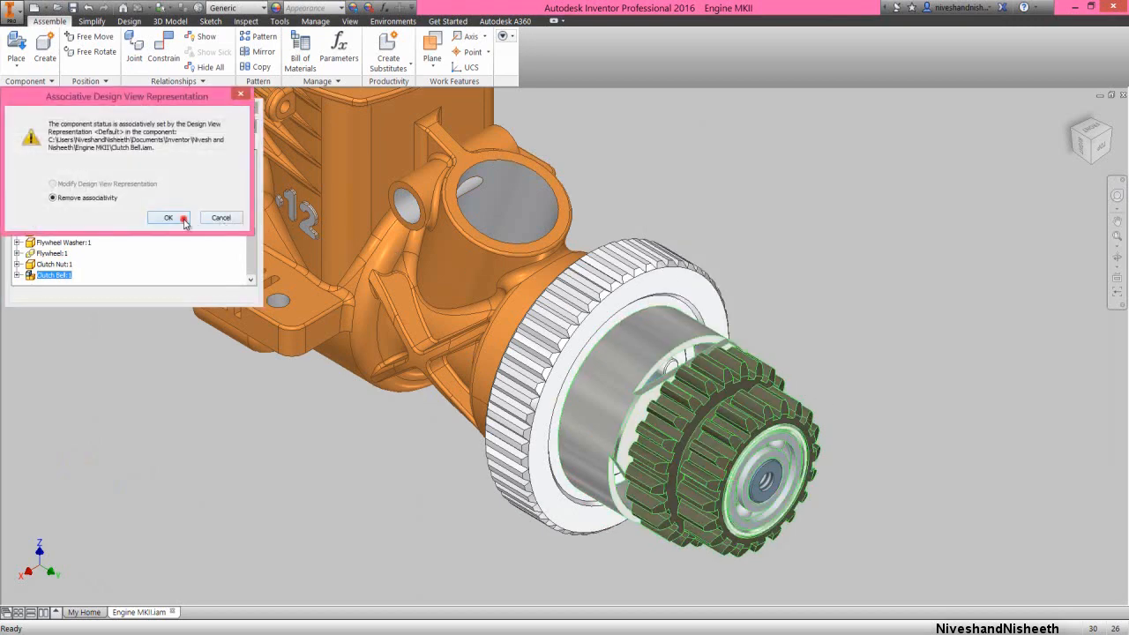
left_click(185, 221)
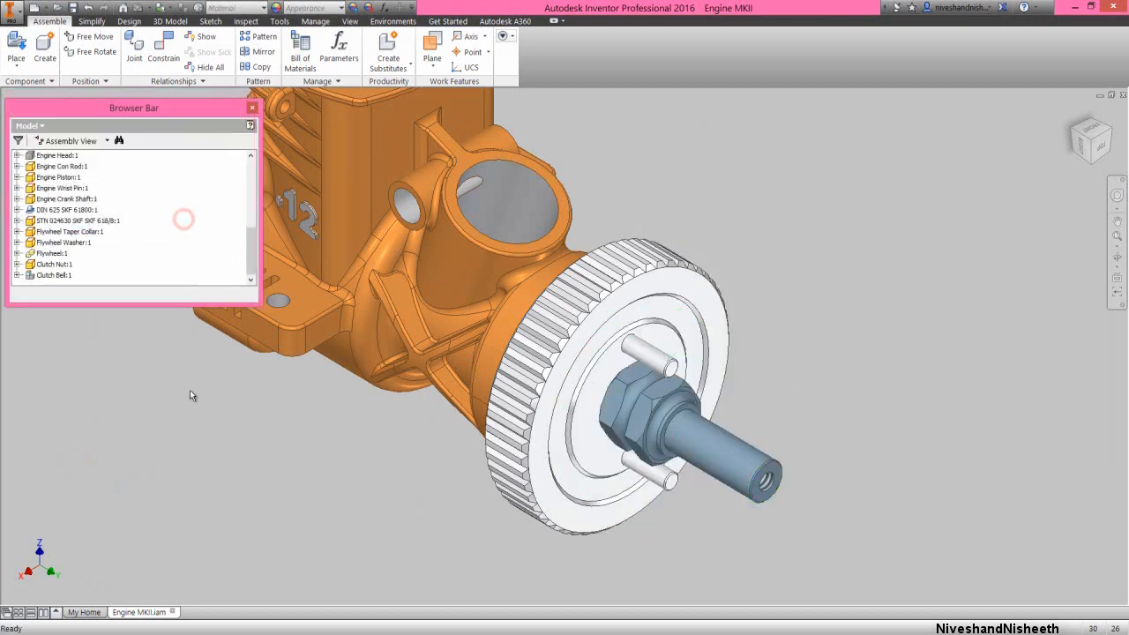
Place one Clutch Shoe-2 part from the Engine MKII folder beside the flywheel
left_click(15, 46)
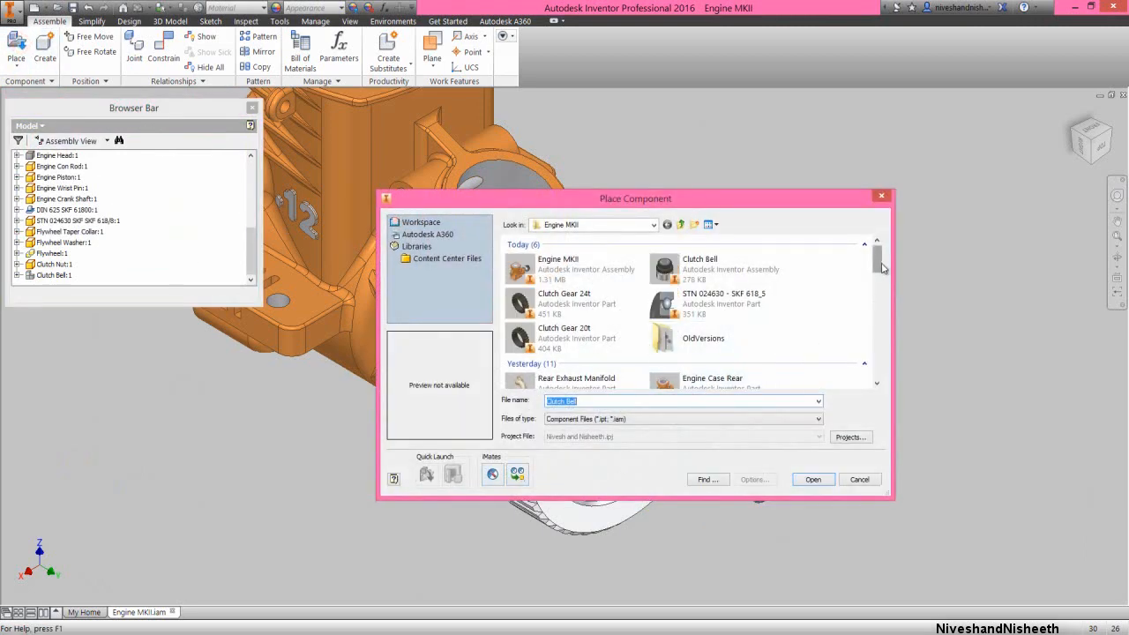
left_click_drag(878, 261, 878, 339)
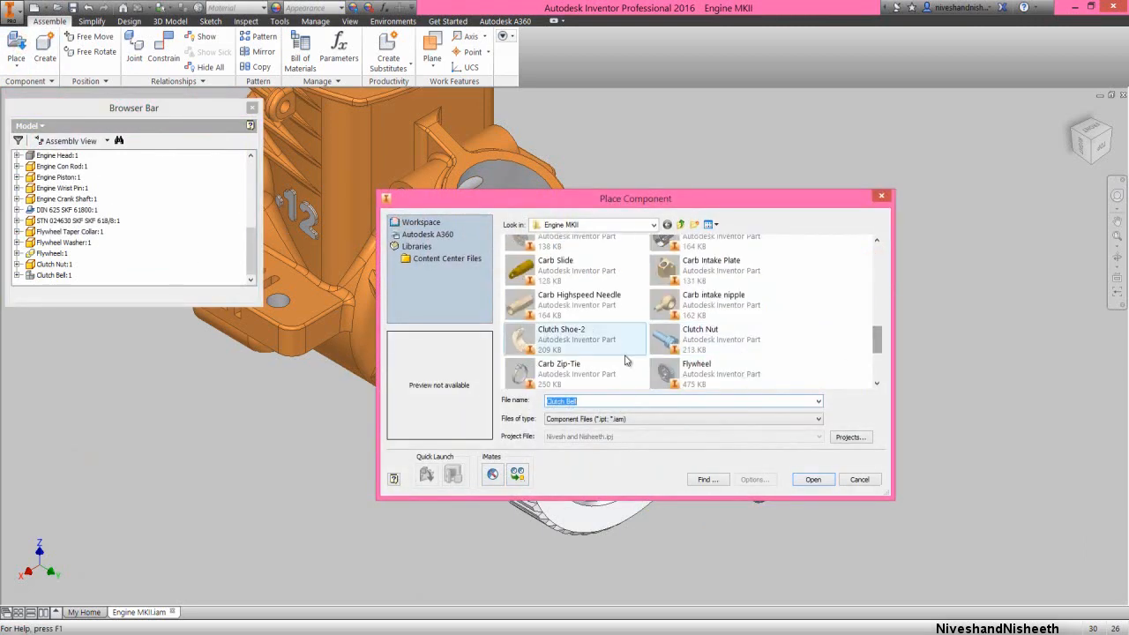
left_click(573, 344)
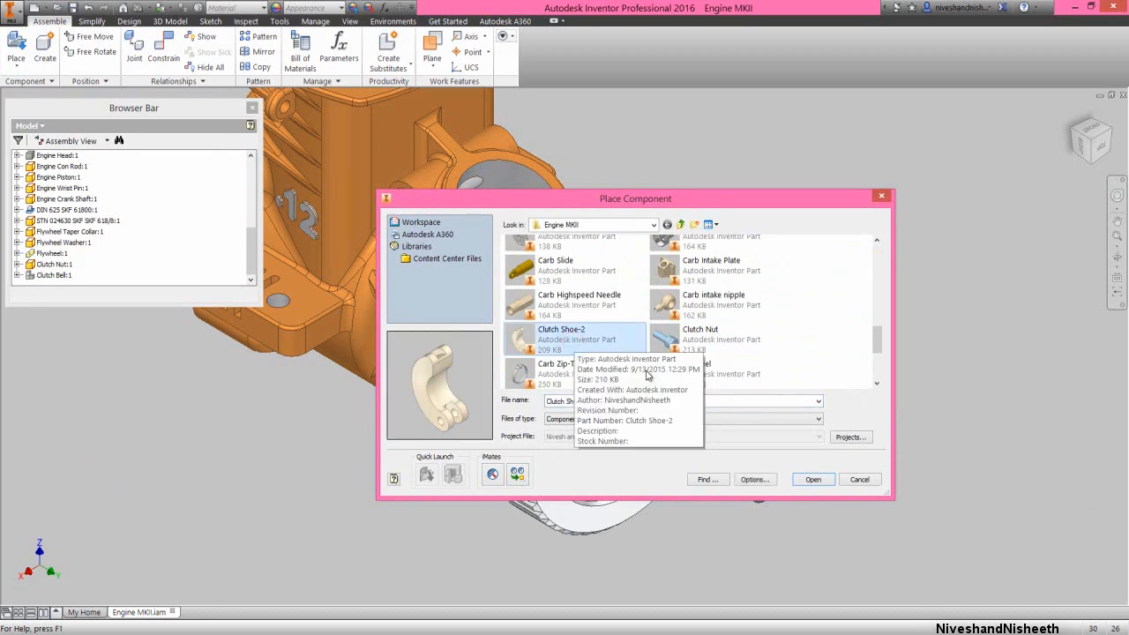
left_click(815, 480)
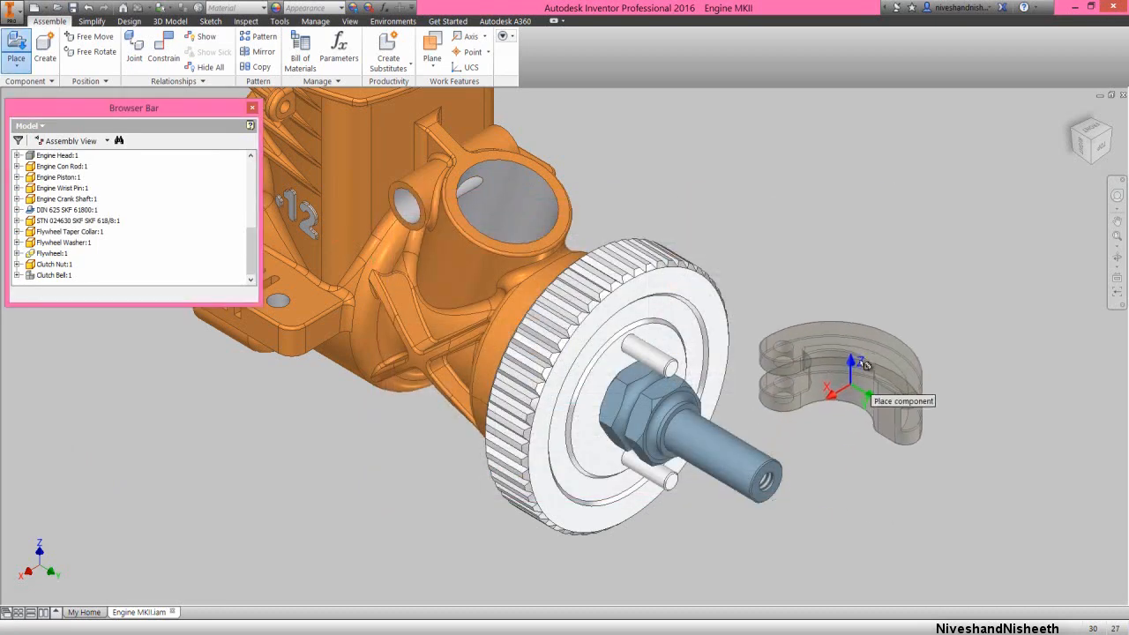
left_click(899, 270)
right_click(923, 222)
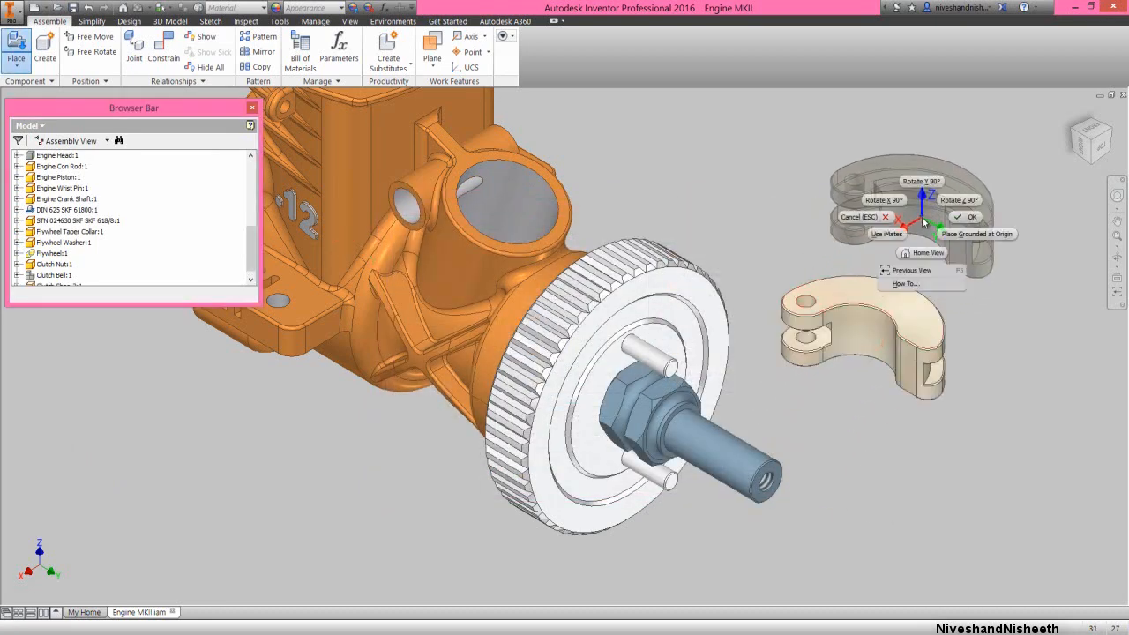
left_click(963, 217)
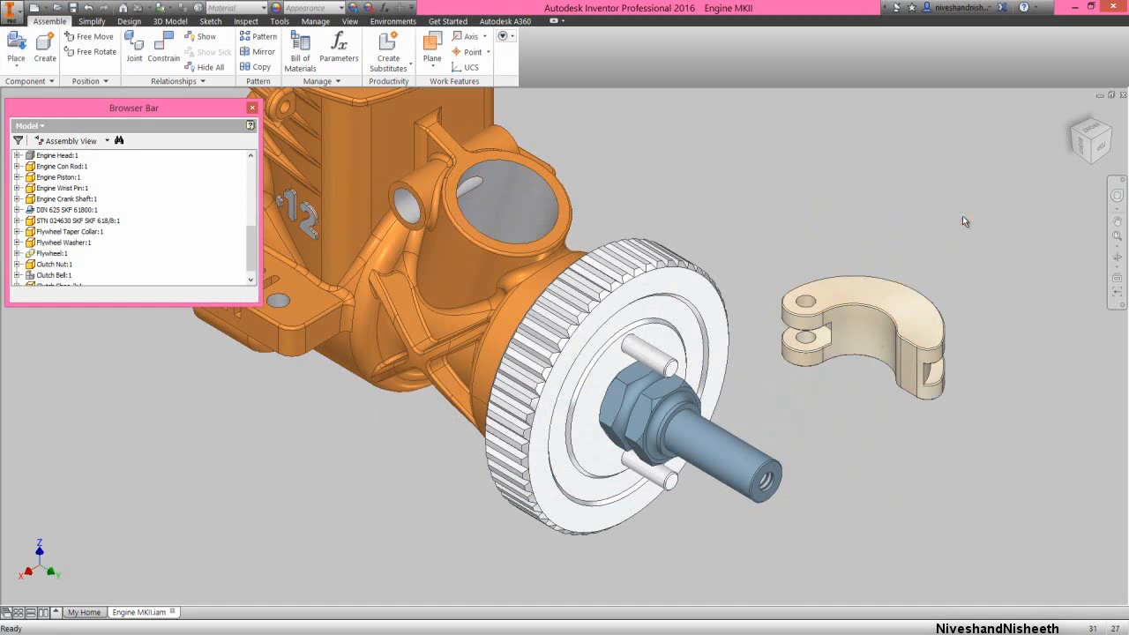
left_click(962, 216)
Apply a Mate constraint with 0 mm offset between the clutch shoe's pivot hole axis and the flywheel's upper pin axis
right_click(962, 215)
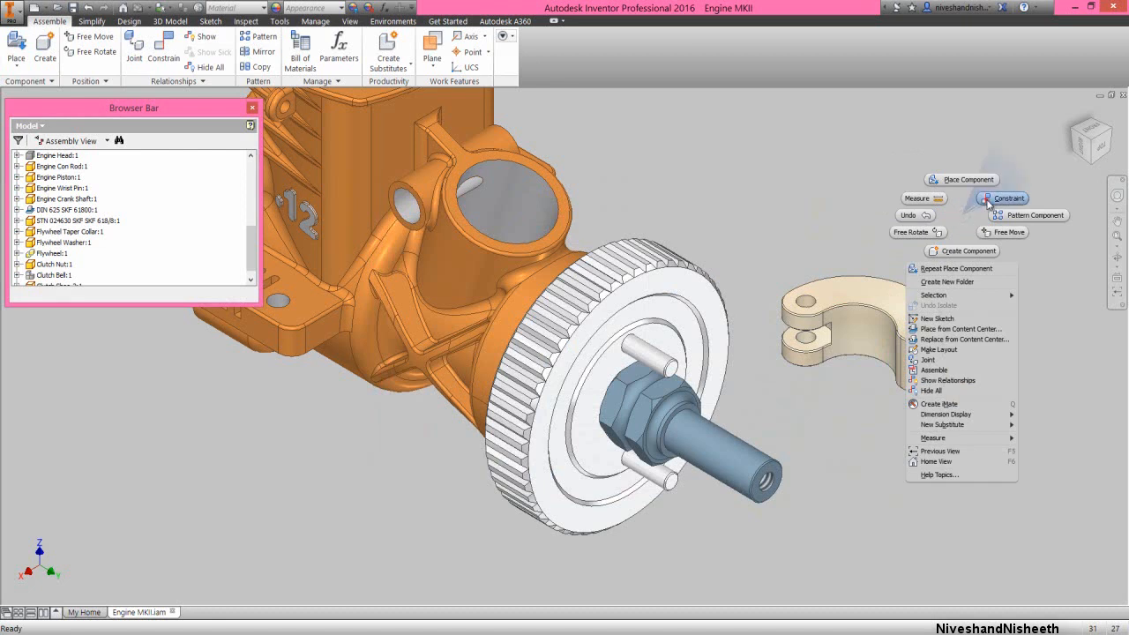
left_click(986, 199)
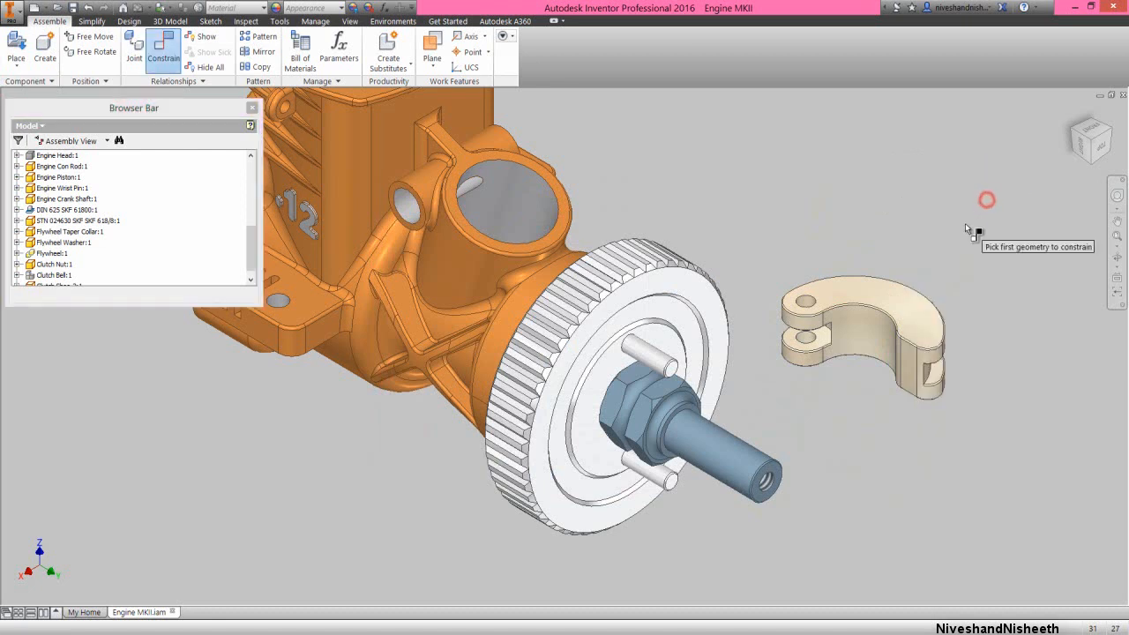
left_click(810, 307)
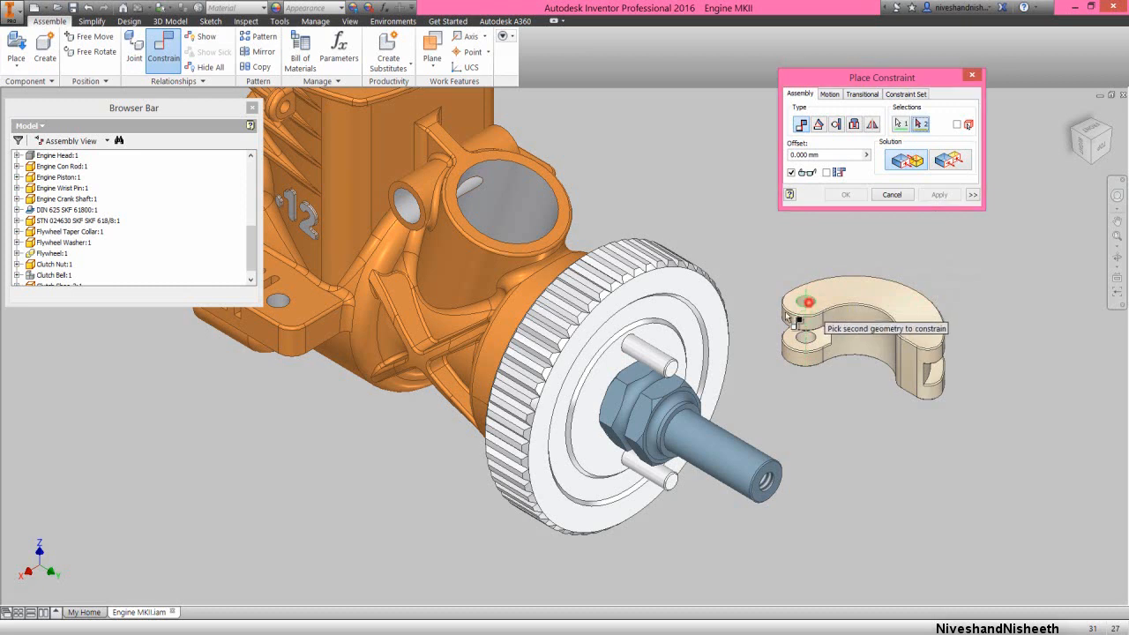
left_click(663, 362)
left_click(940, 195)
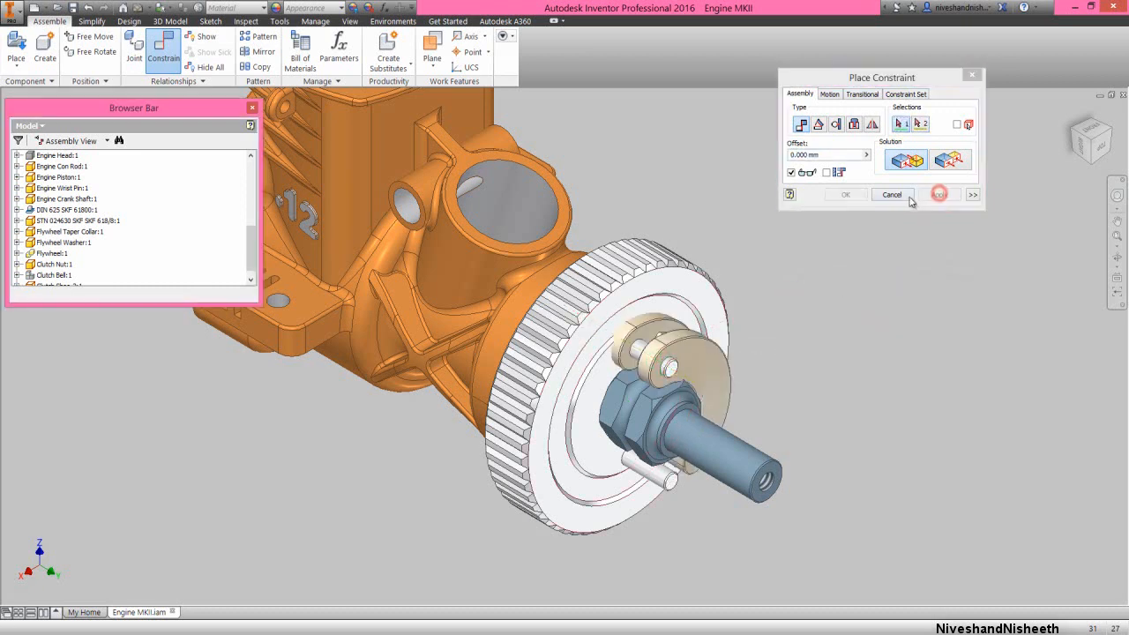
left_click(905, 194)
Mate the clutch shoe's inner side face to the flywheel's recessed front face with 0 mm offset, after pulling the shoe outward along the pin
left_click_drag(746, 401, 782, 426)
left_click(840, 332)
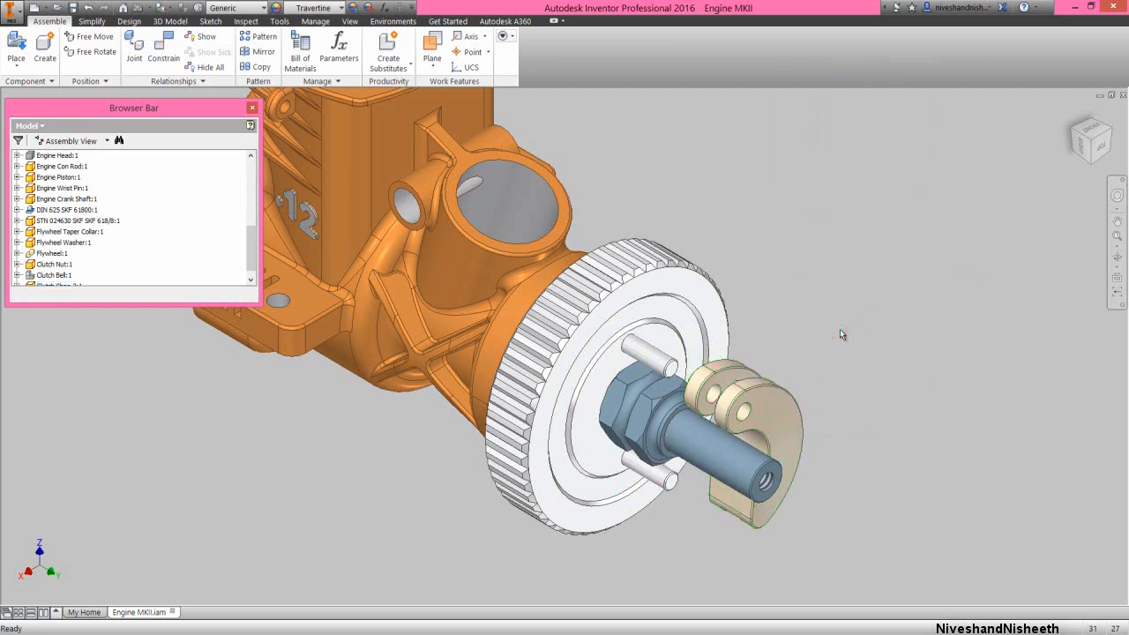
right_click(841, 333)
left_click(867, 316)
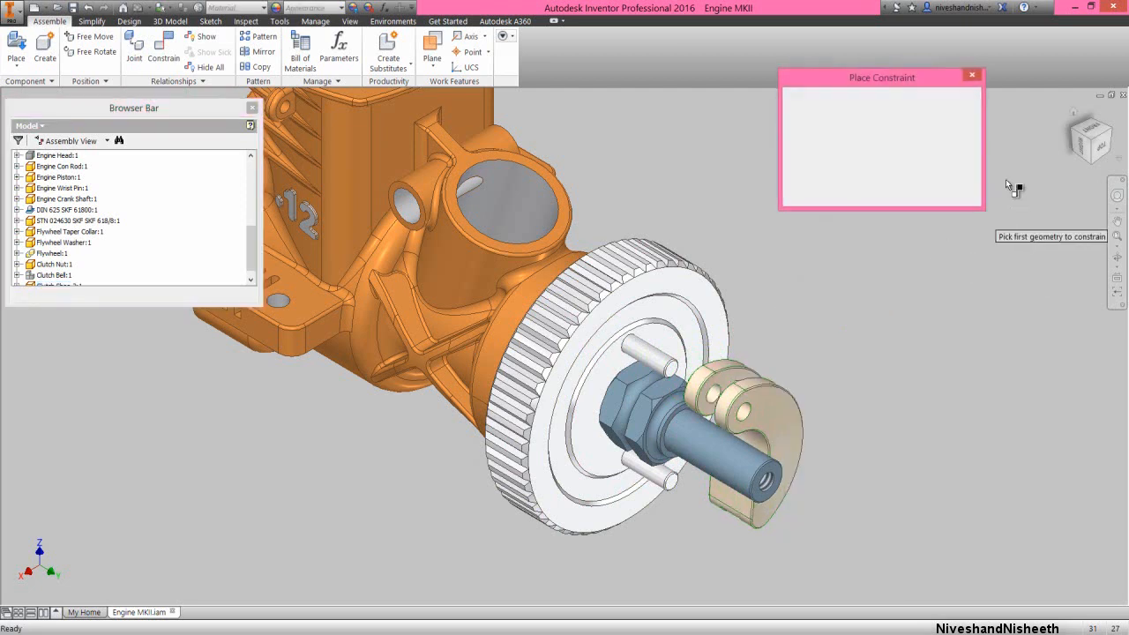
left_click(1070, 132)
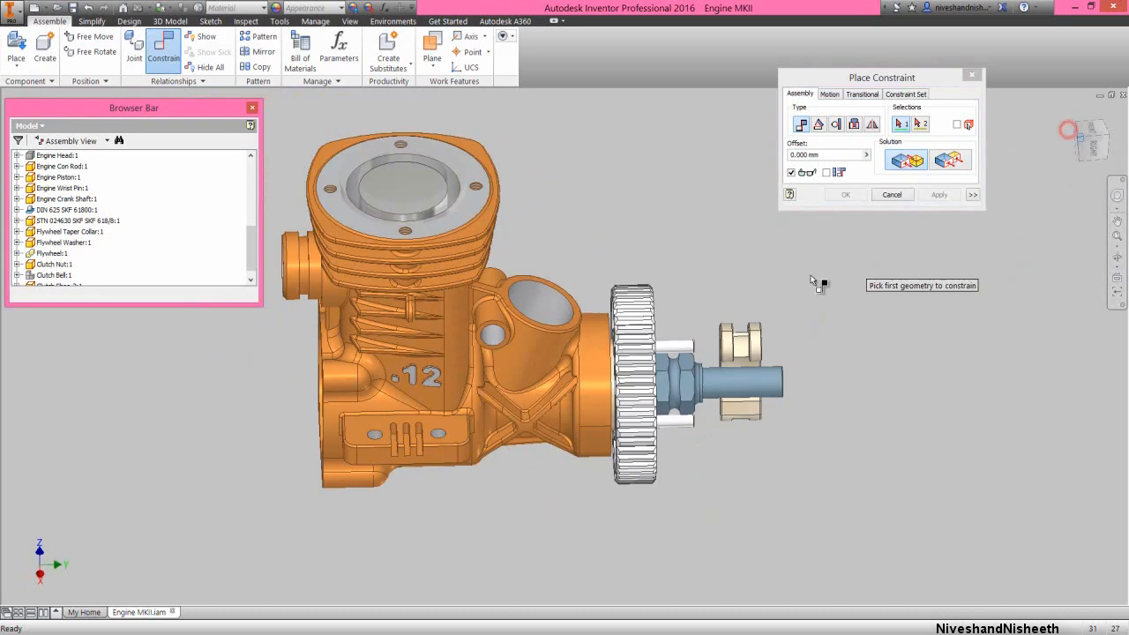
scroll(662, 318, "down", 5)
left_click(660, 319)
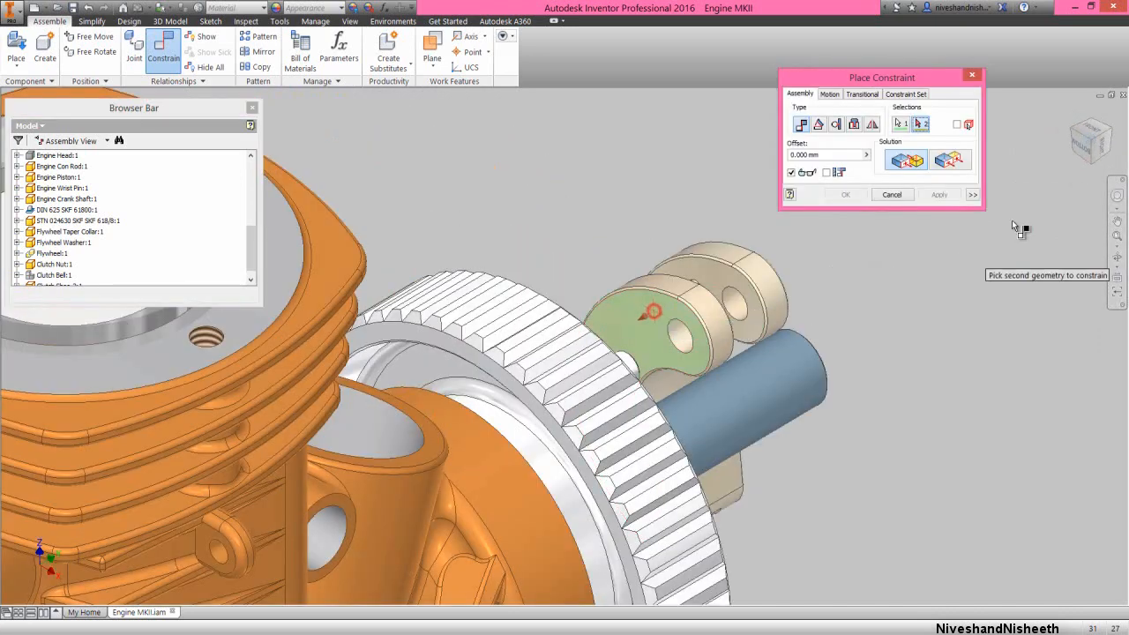
left_click(1112, 126)
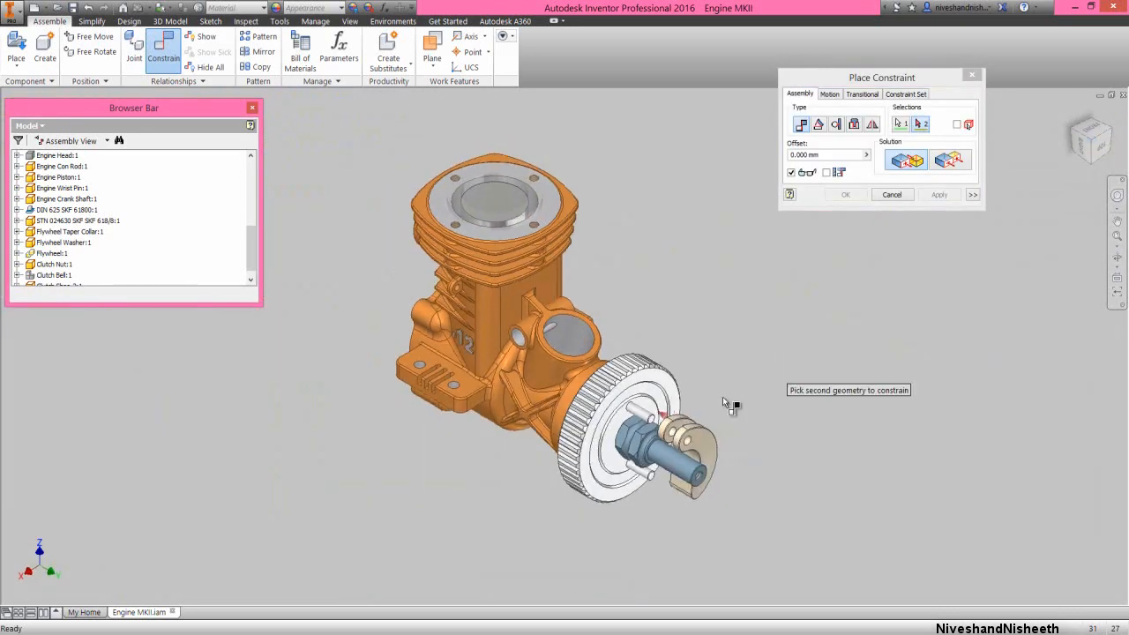
scroll(636, 422, "down", 5)
left_click(616, 412)
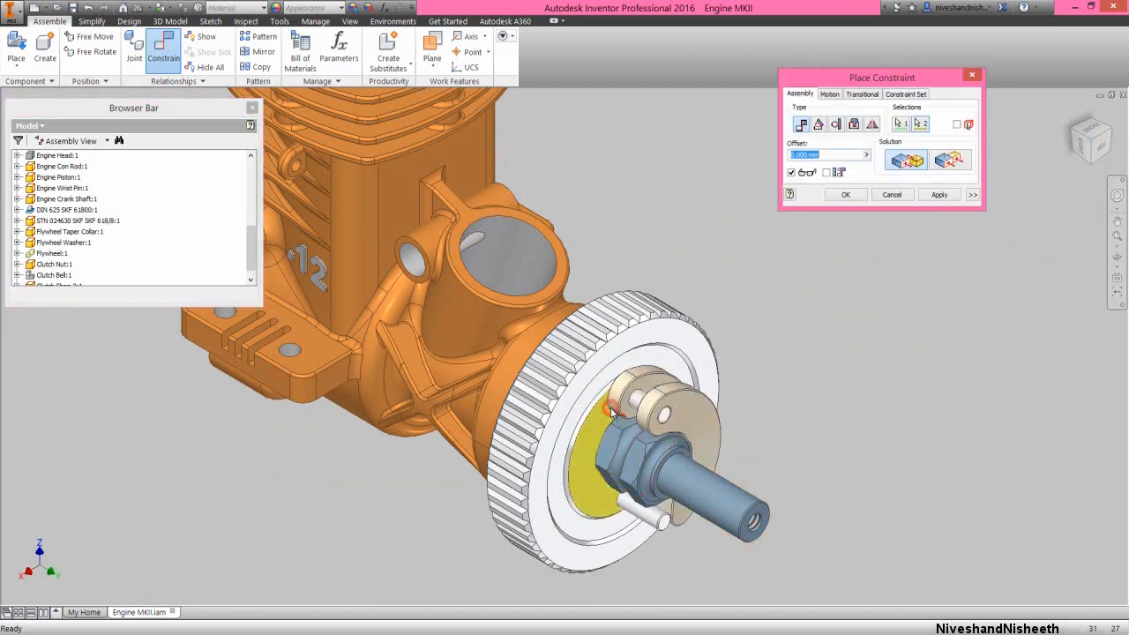
left_click(954, 199)
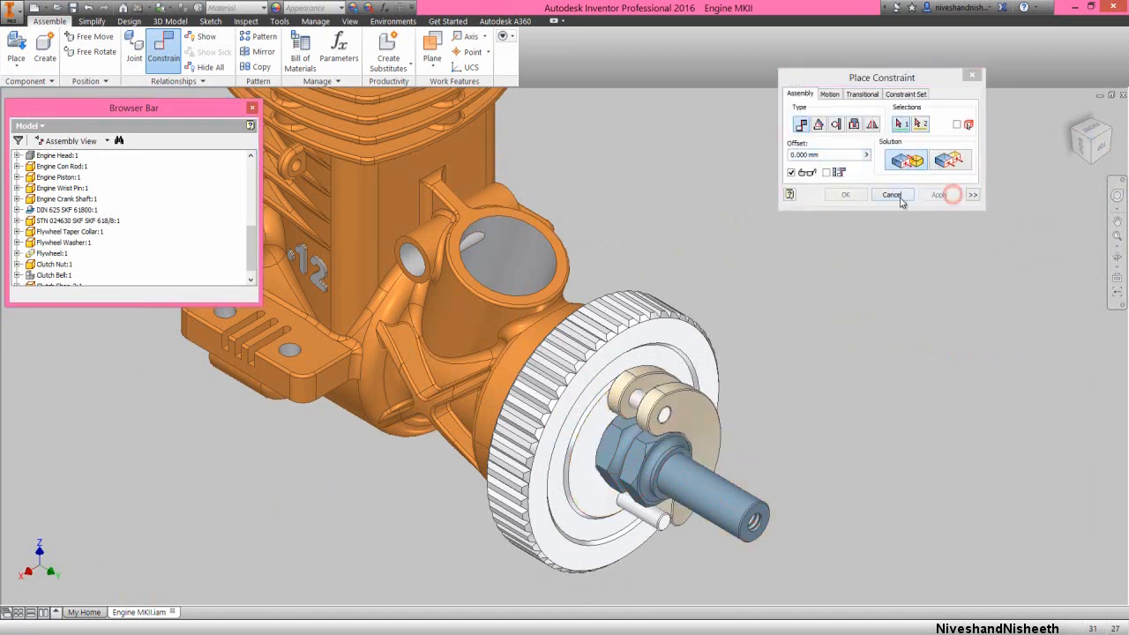
left_click(899, 195)
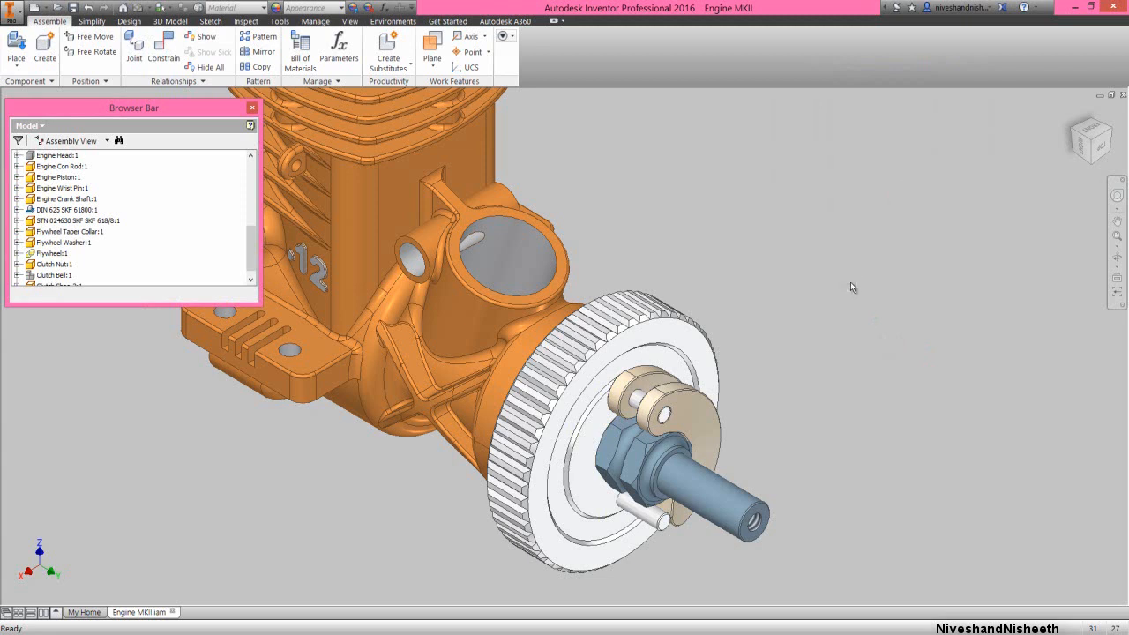
Apply a 0 degree Angle constraint between the YZ planes of Clutch Shoe-2 and the Flywheel, then collapse the model tree
right_click(850, 282)
left_click(874, 260)
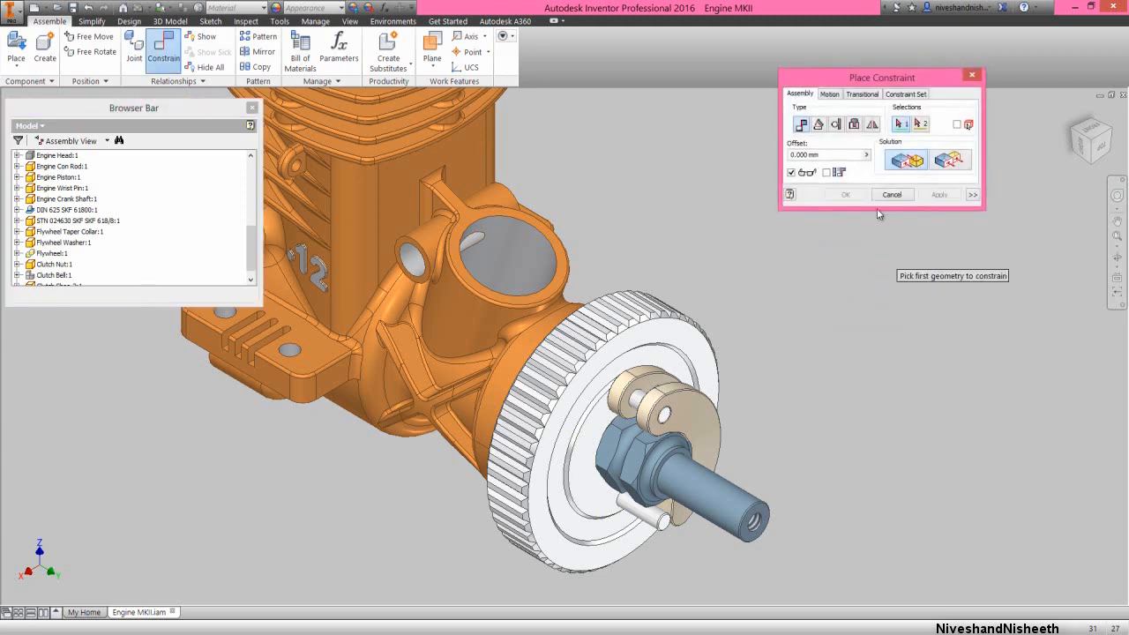
left_click_drag(891, 79, 873, 150)
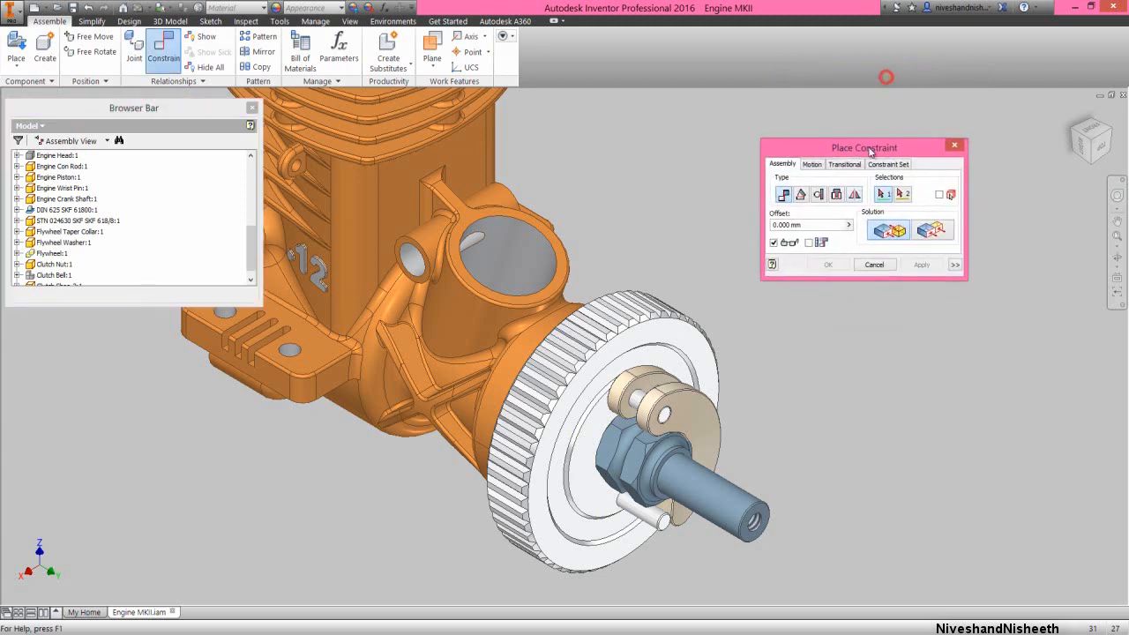
left_click(800, 194)
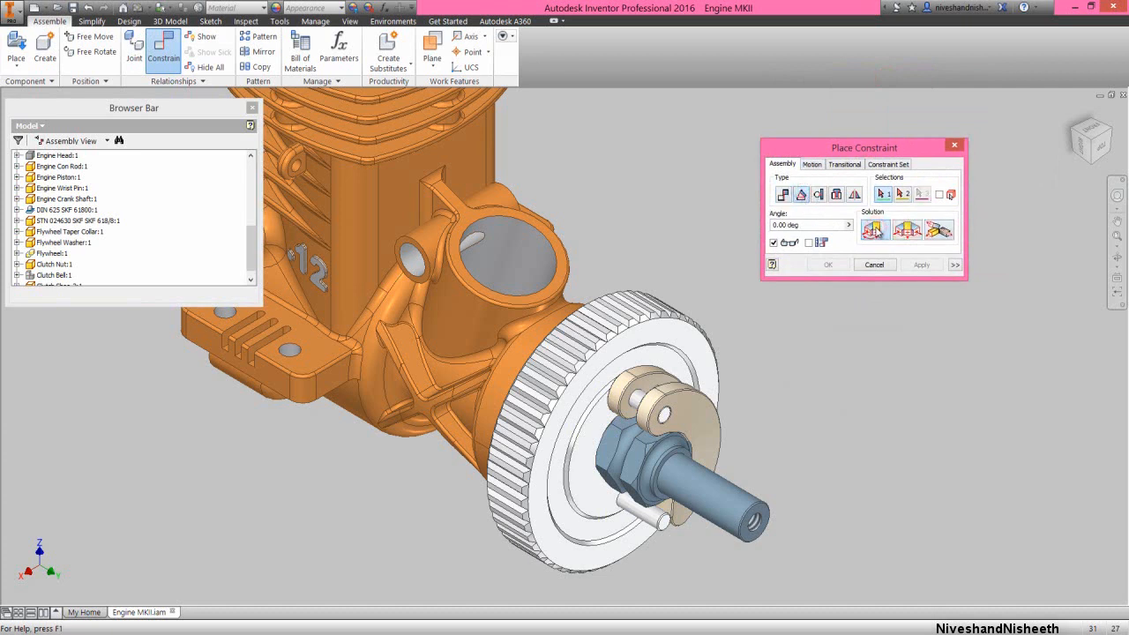
left_click_drag(252, 255, 249, 272)
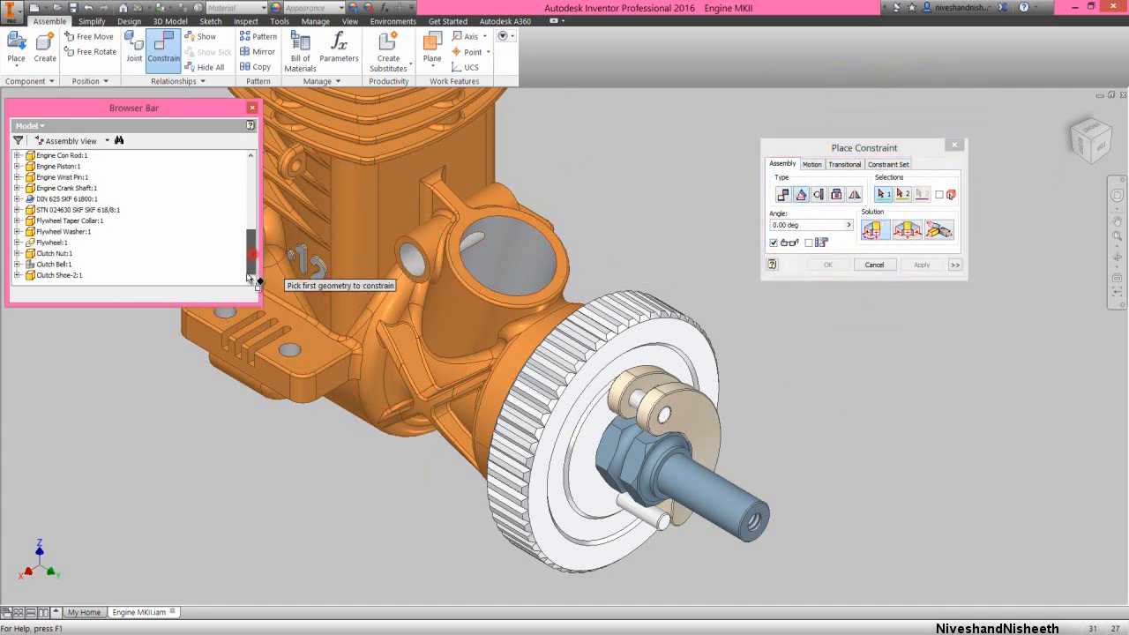
left_click(17, 275)
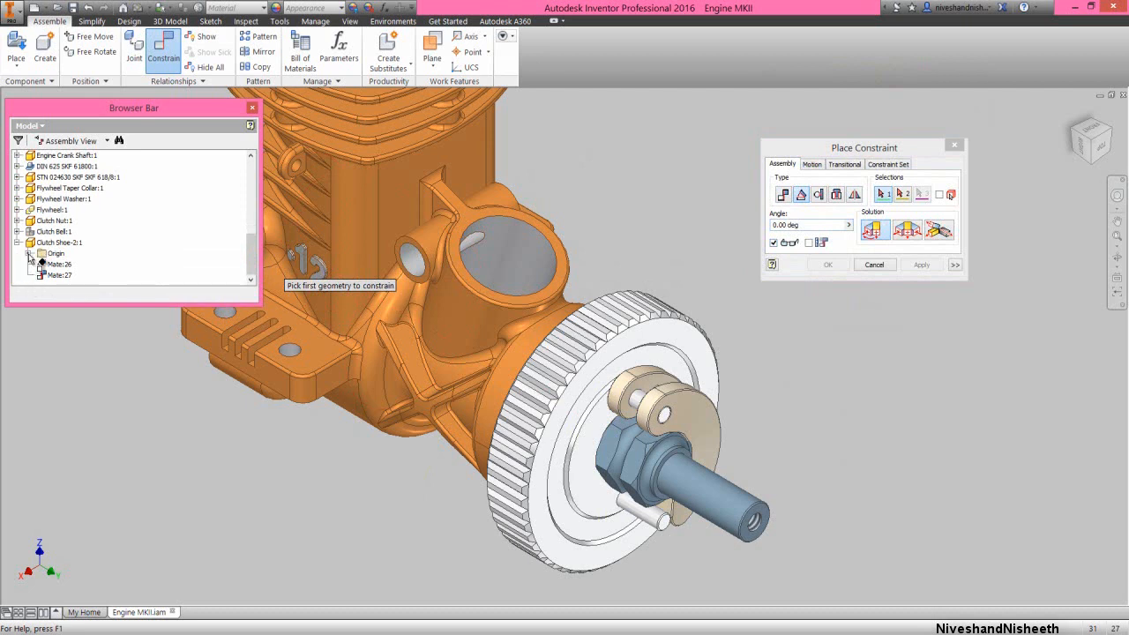
left_click(29, 253)
left_click(68, 211)
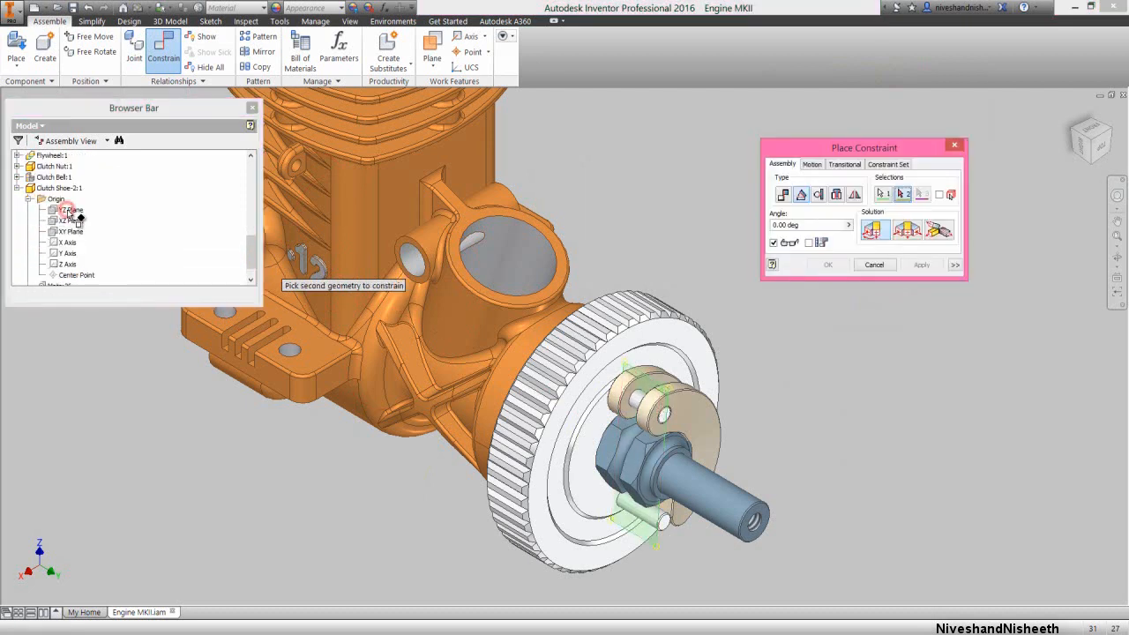
left_click(17, 156)
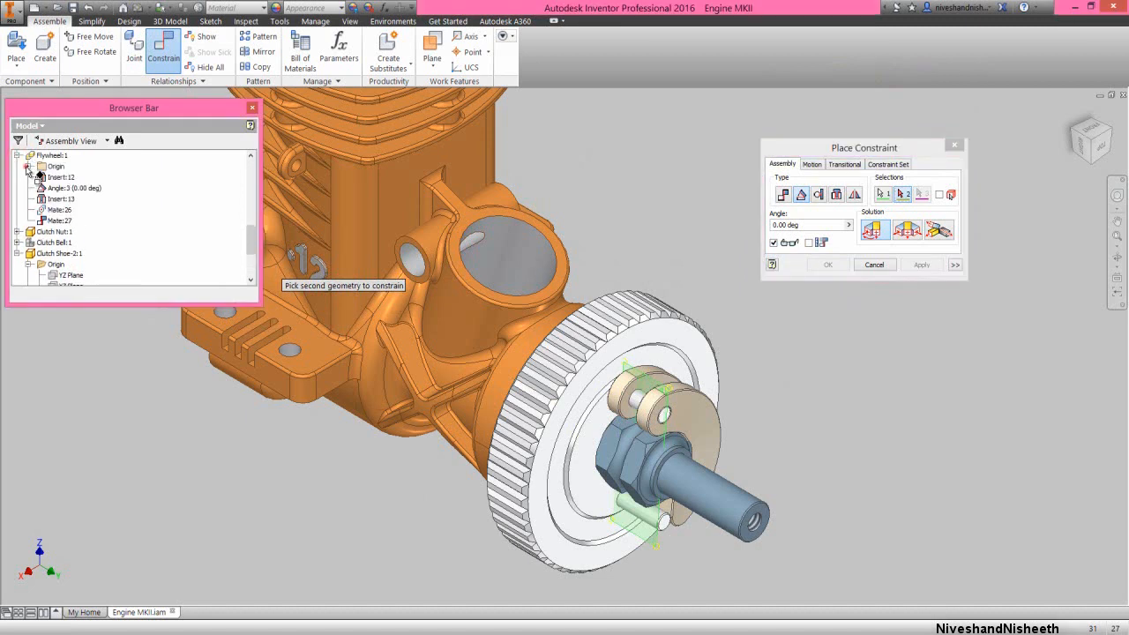
left_click(28, 166)
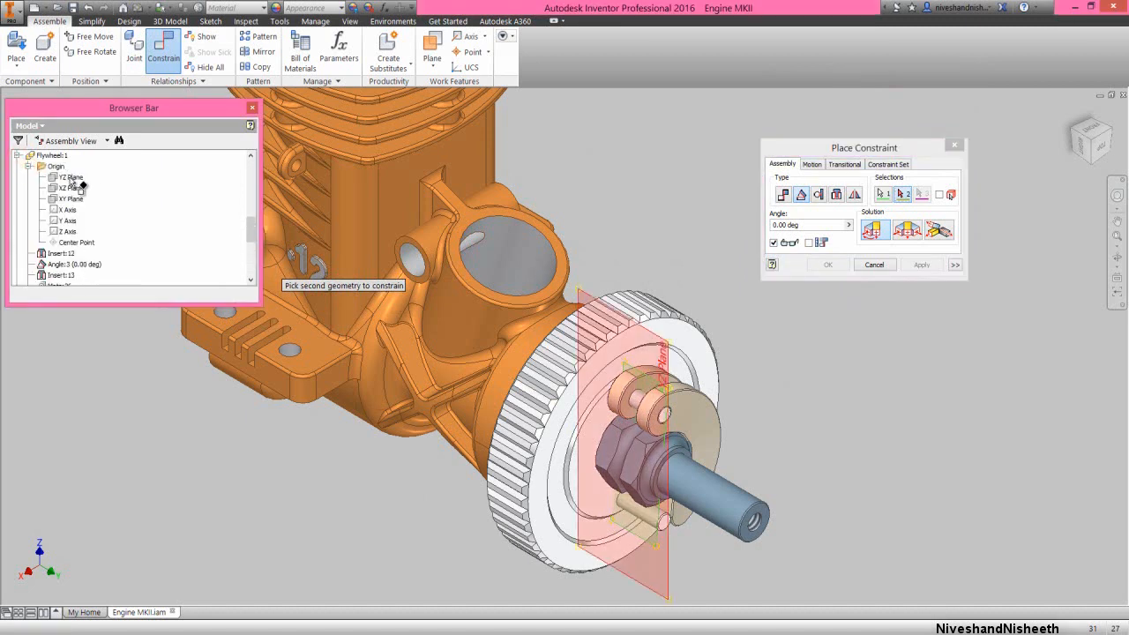
left_click(71, 181)
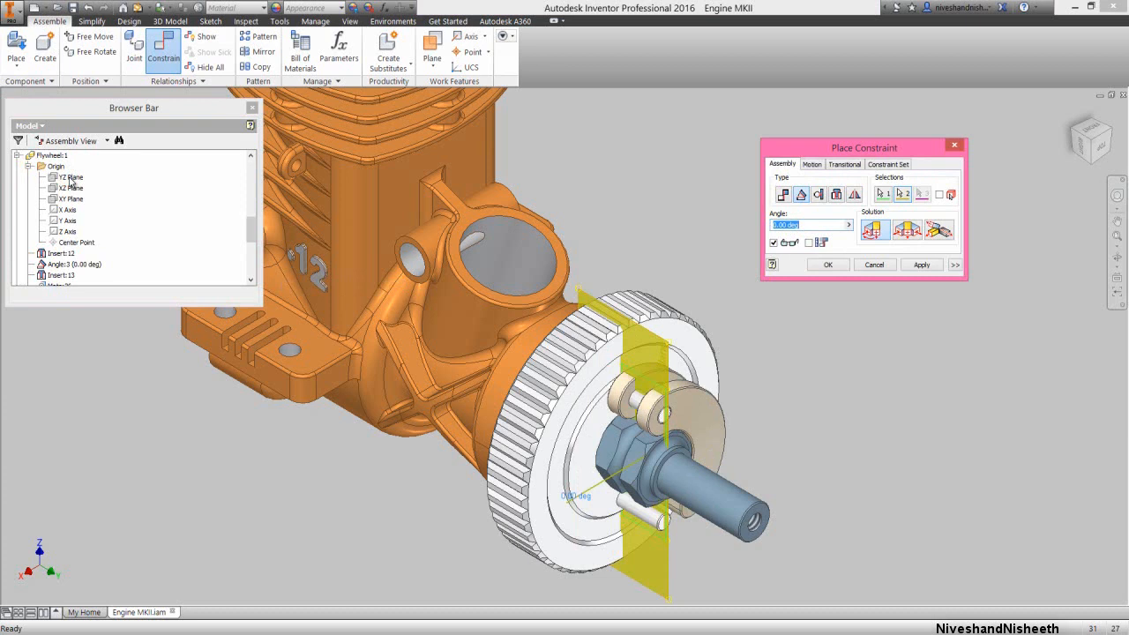
left_click(828, 265)
right_click(202, 249)
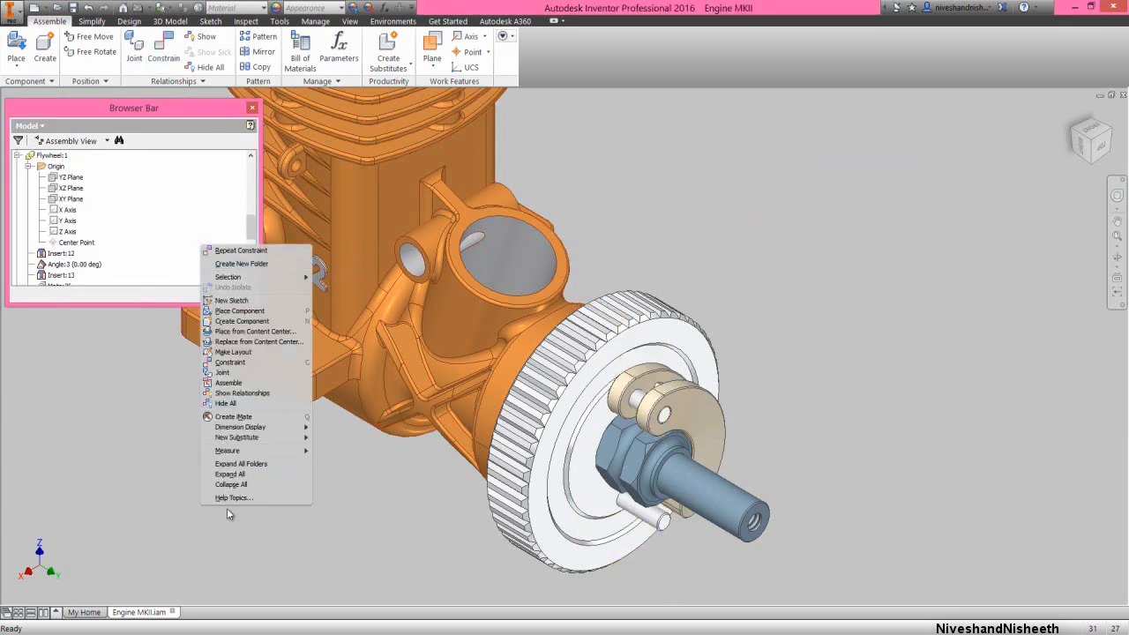
left_click(231, 484)
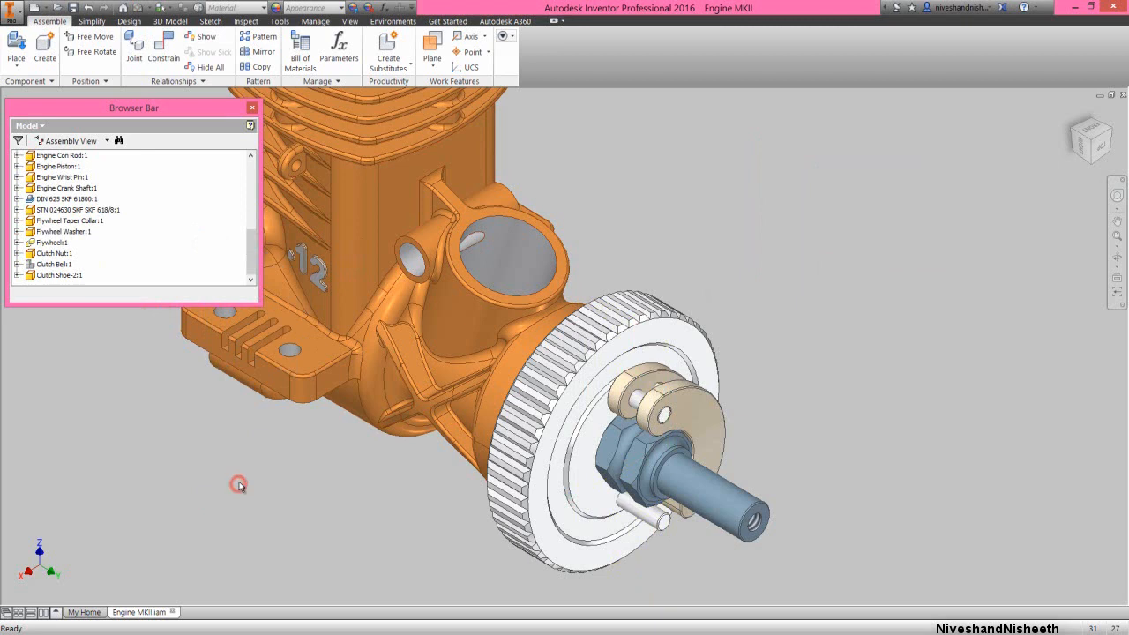
Create a circular component pattern of the clutch shoe around the assembly's Y axis with 2 occurrences at 180 degrees, and collapse the model tree
left_click(270, 38)
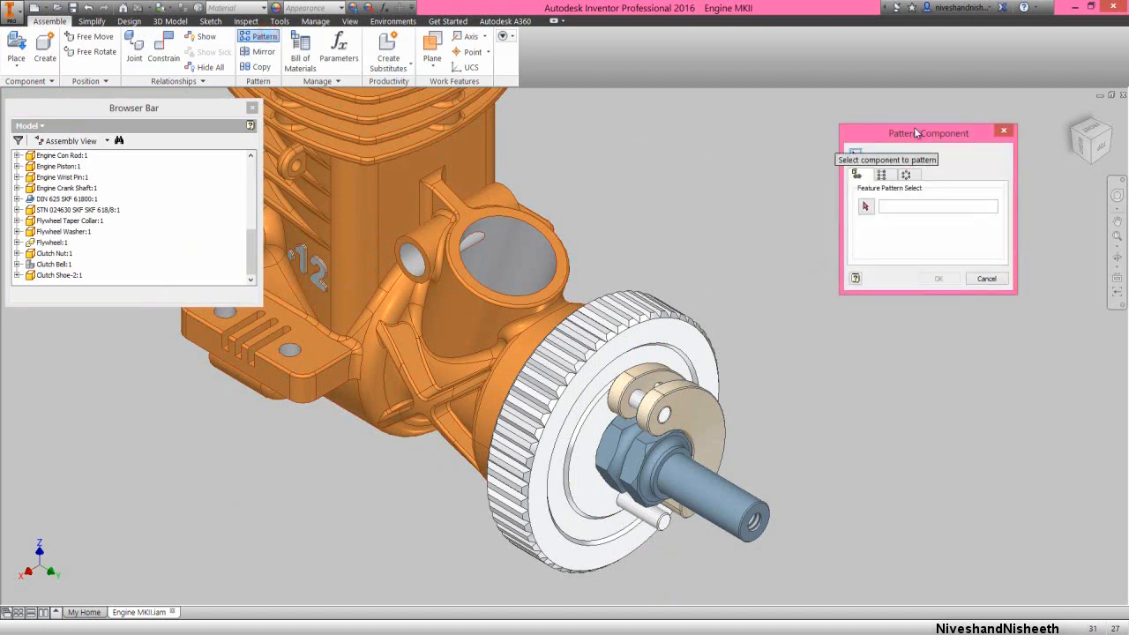
left_click(908, 176)
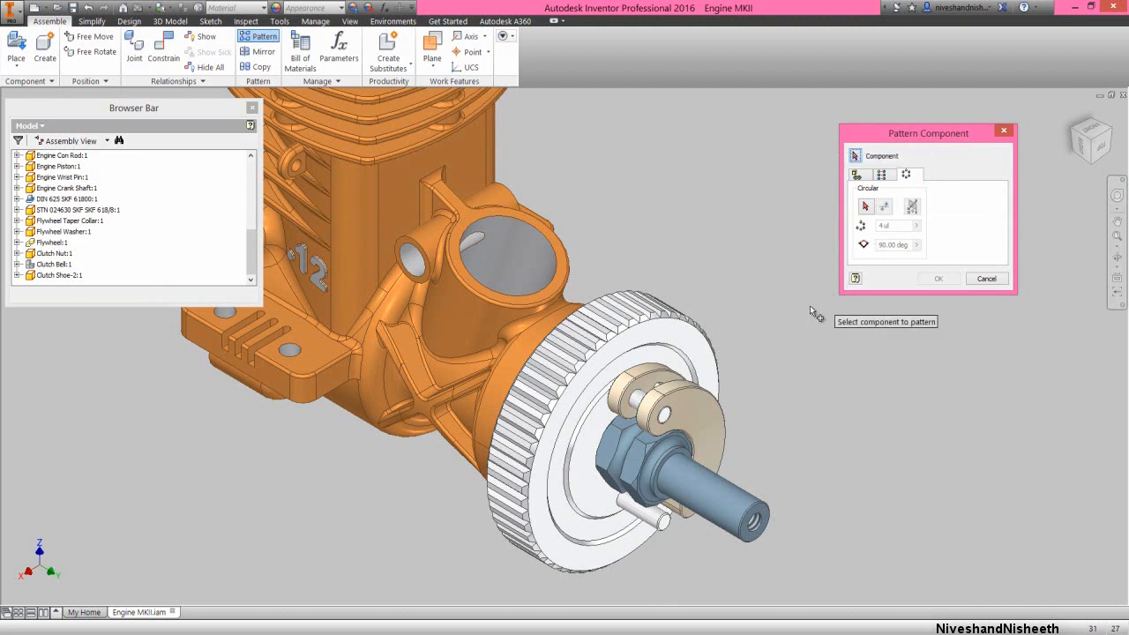
left_click(693, 425)
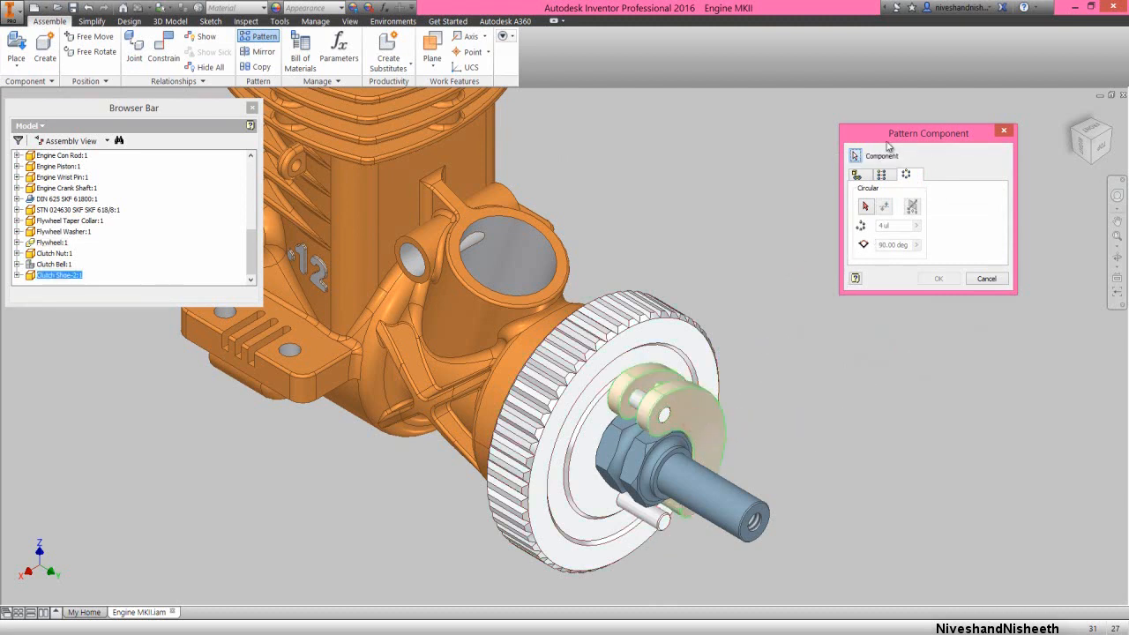
left_click(864, 208)
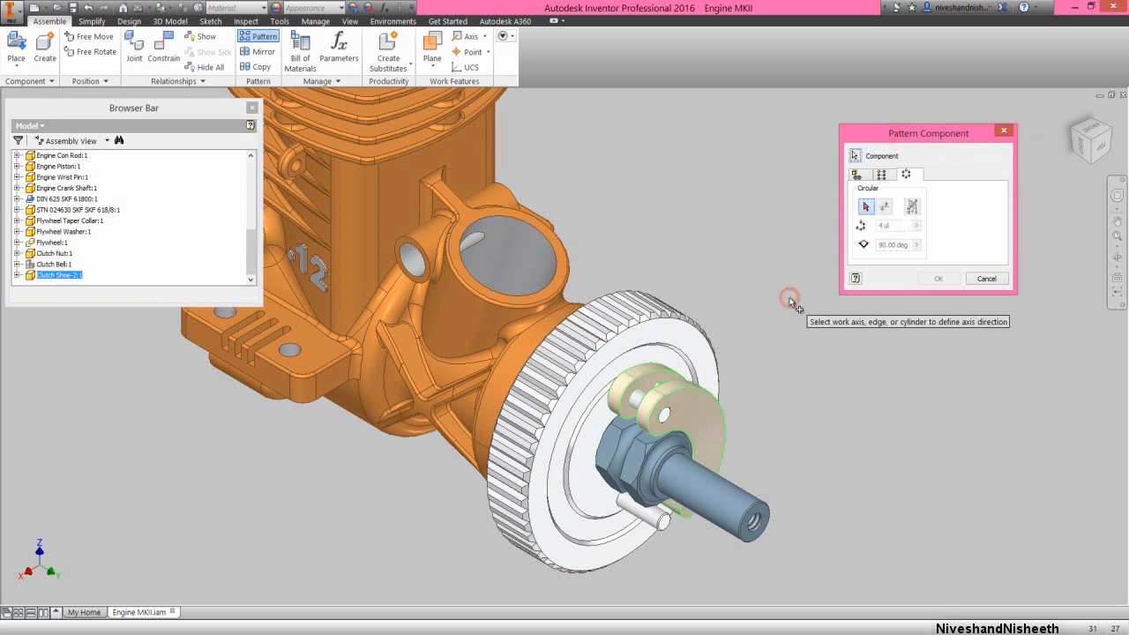
left_click_drag(249, 254, 255, 176)
left_click(18, 187)
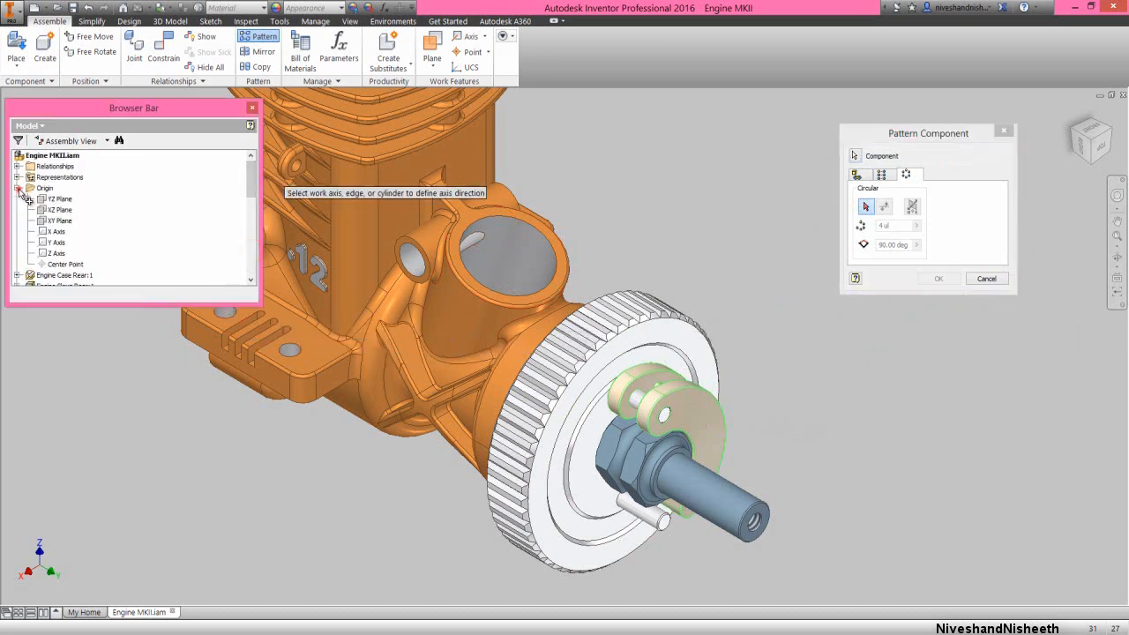
left_click(55, 241)
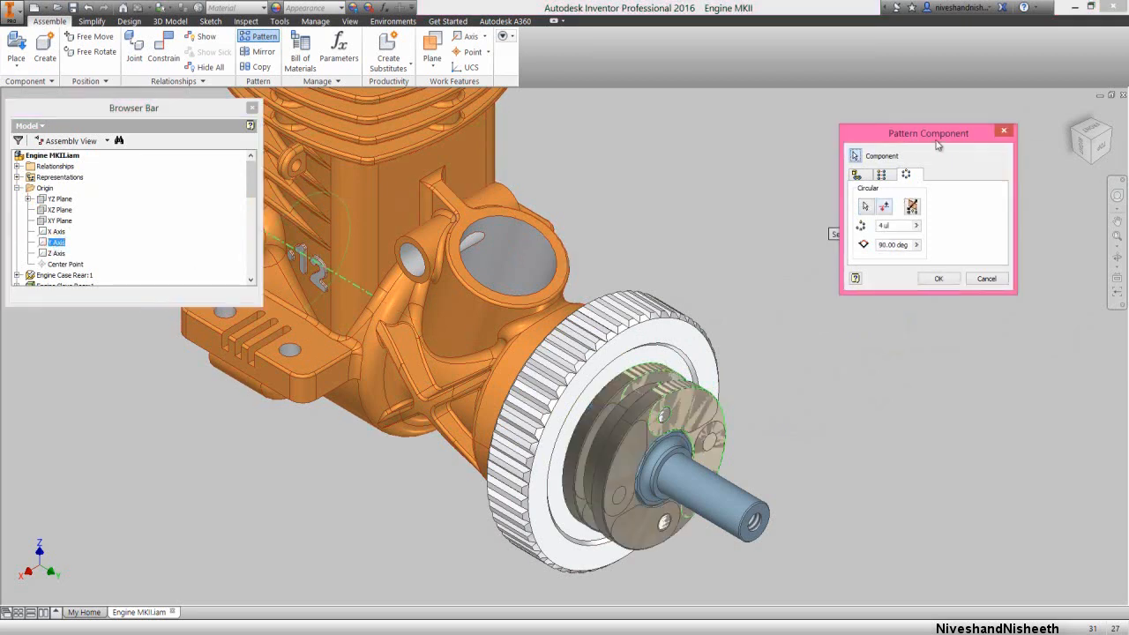
double_click(901, 227)
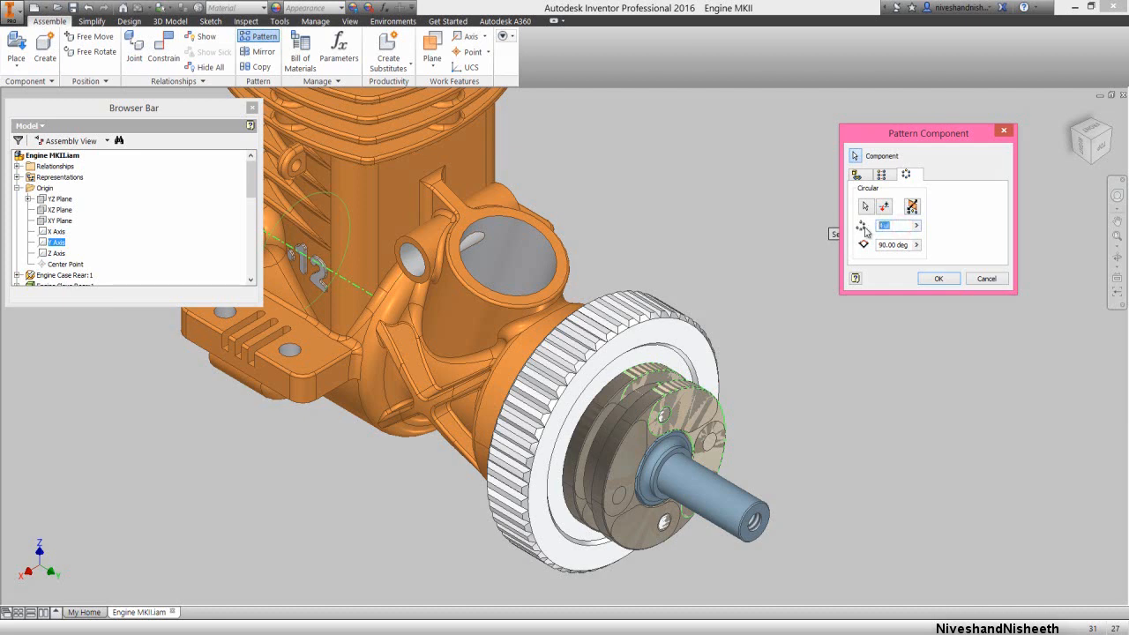
double_click(908, 244)
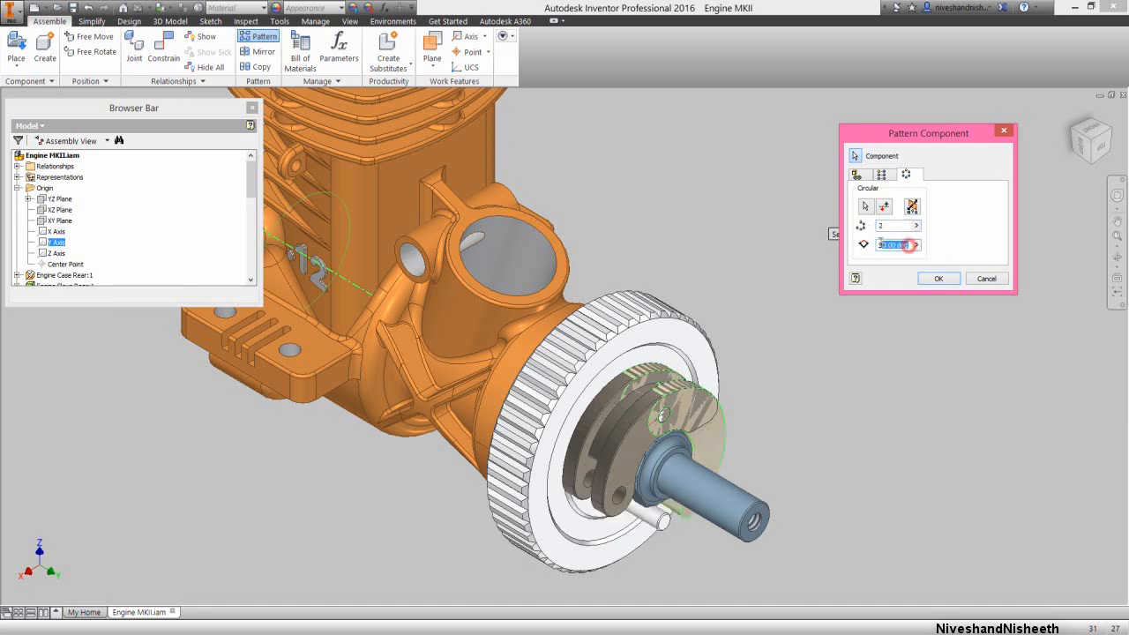
type("180")
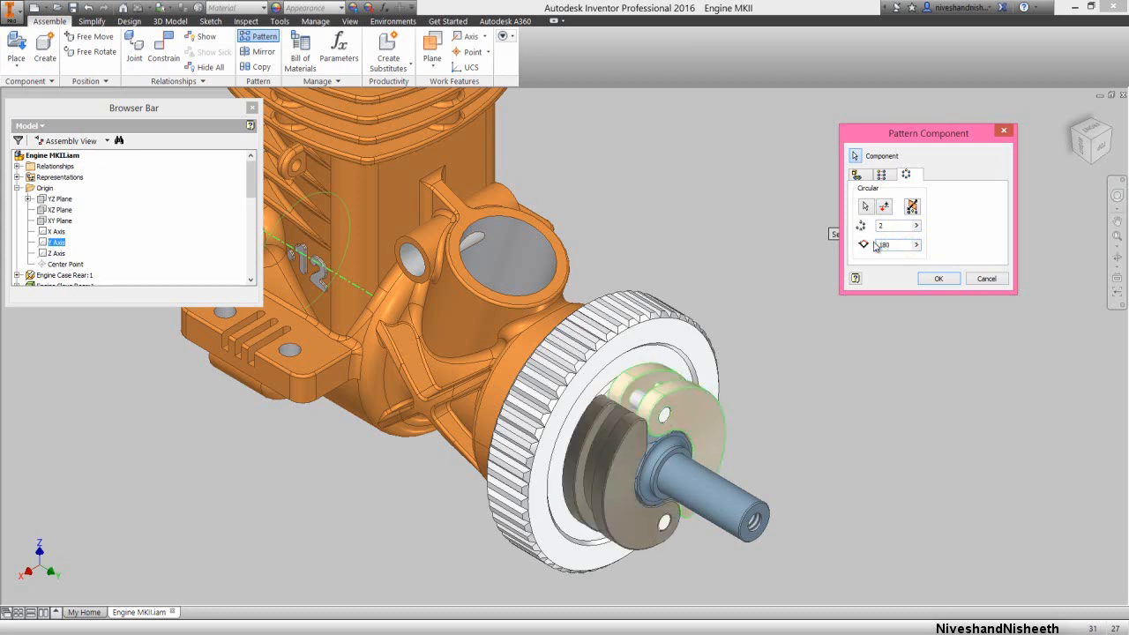
left_click(938, 279)
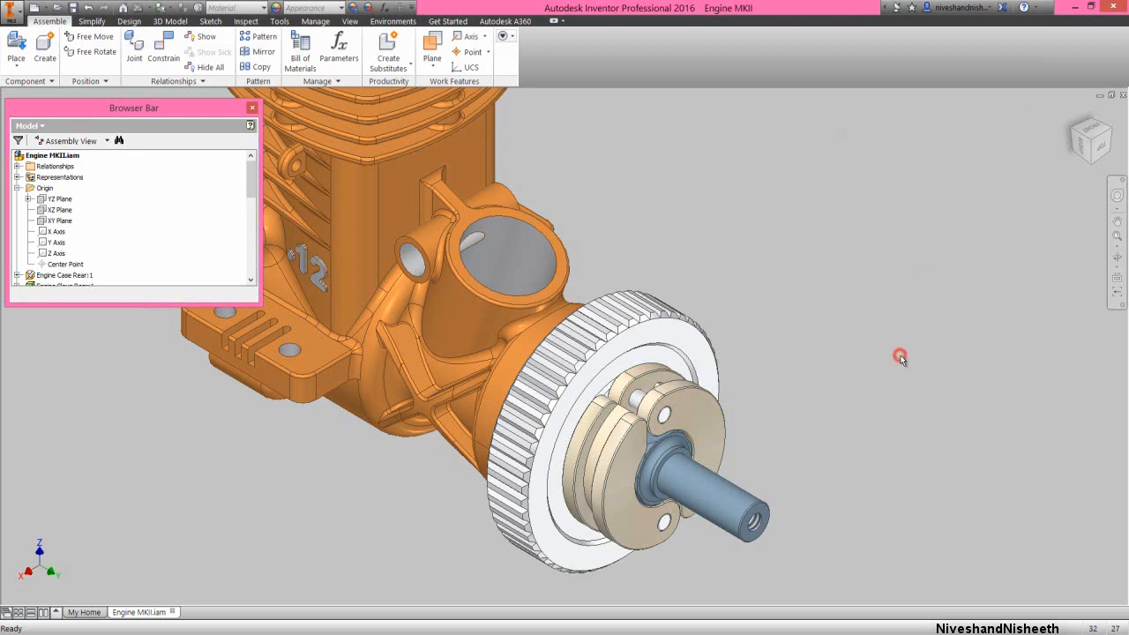
right_click(193, 206)
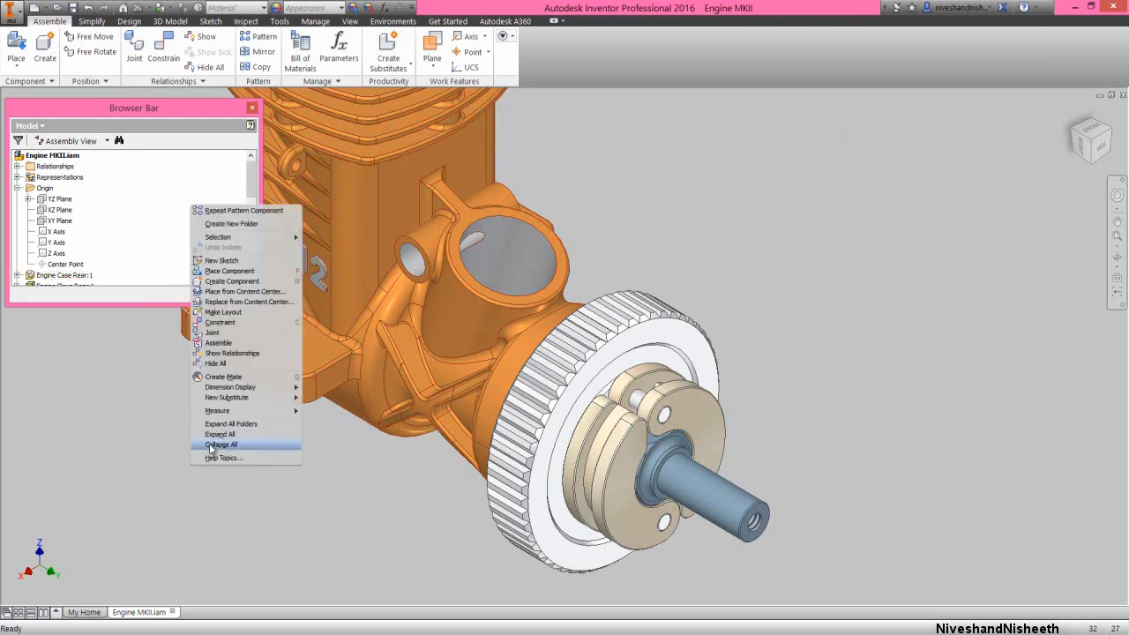
left_click(212, 445)
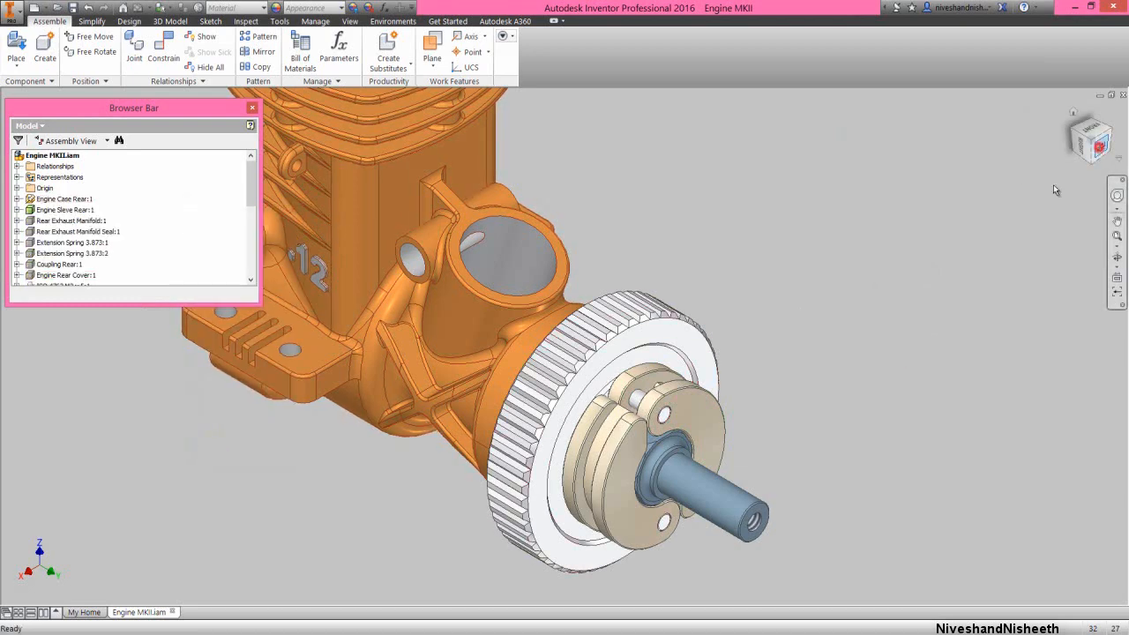
Check the clutch shoes face-on, return to the isometric view and save the Engine MKII assembly
left_click(1099, 146)
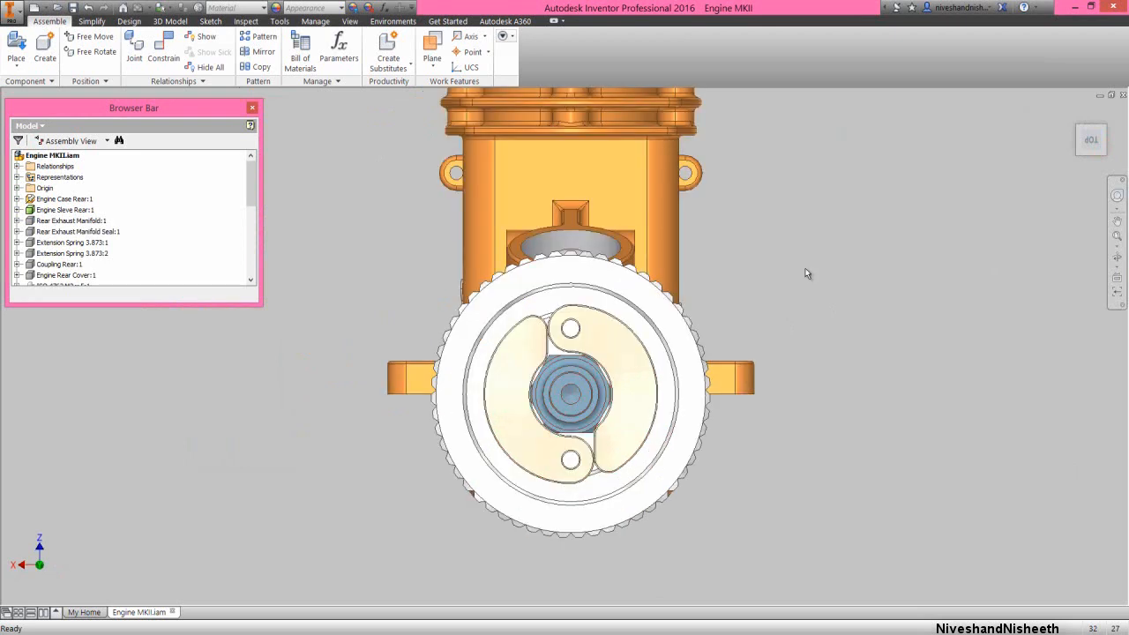
left_click(1080, 131)
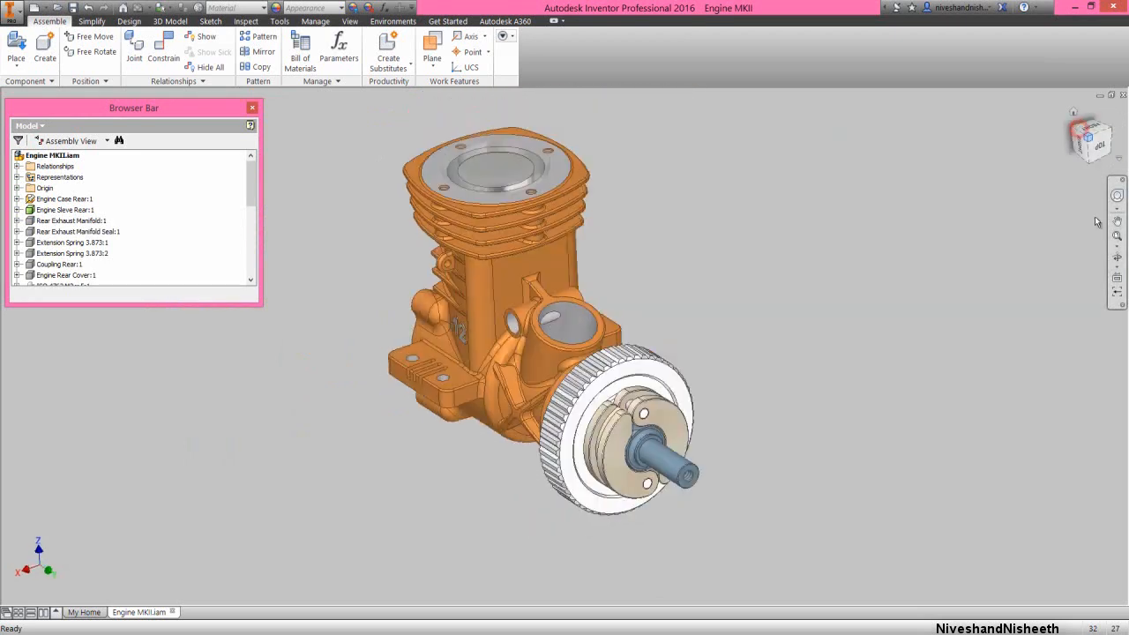
left_click(73, 8)
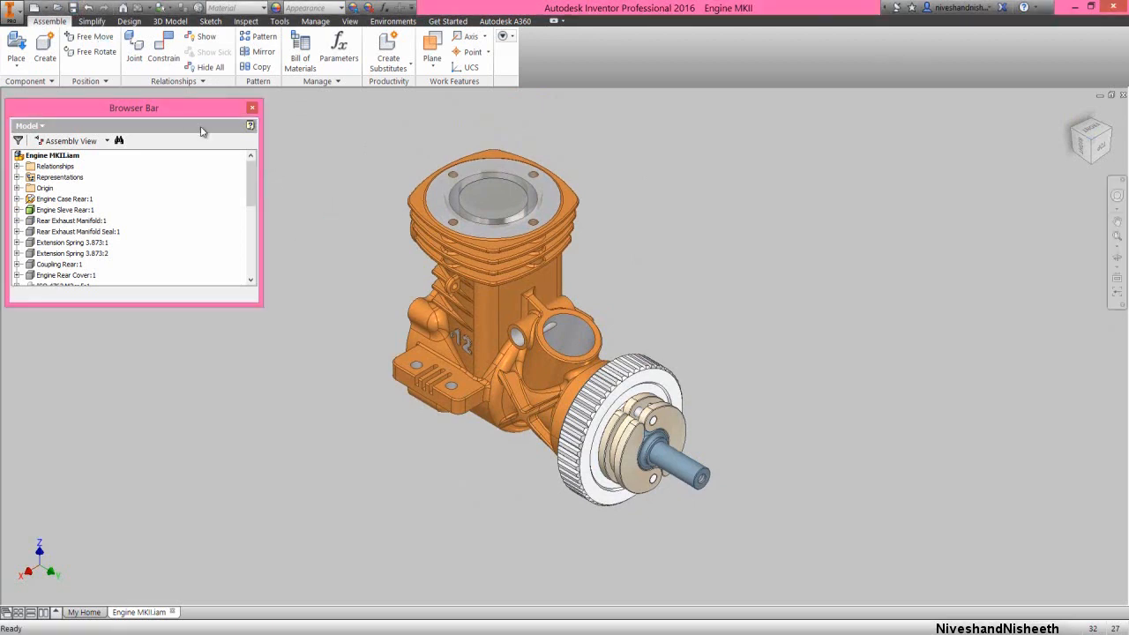
Create a new assembly file from the English Standard (in).iam template
left_click(37, 11)
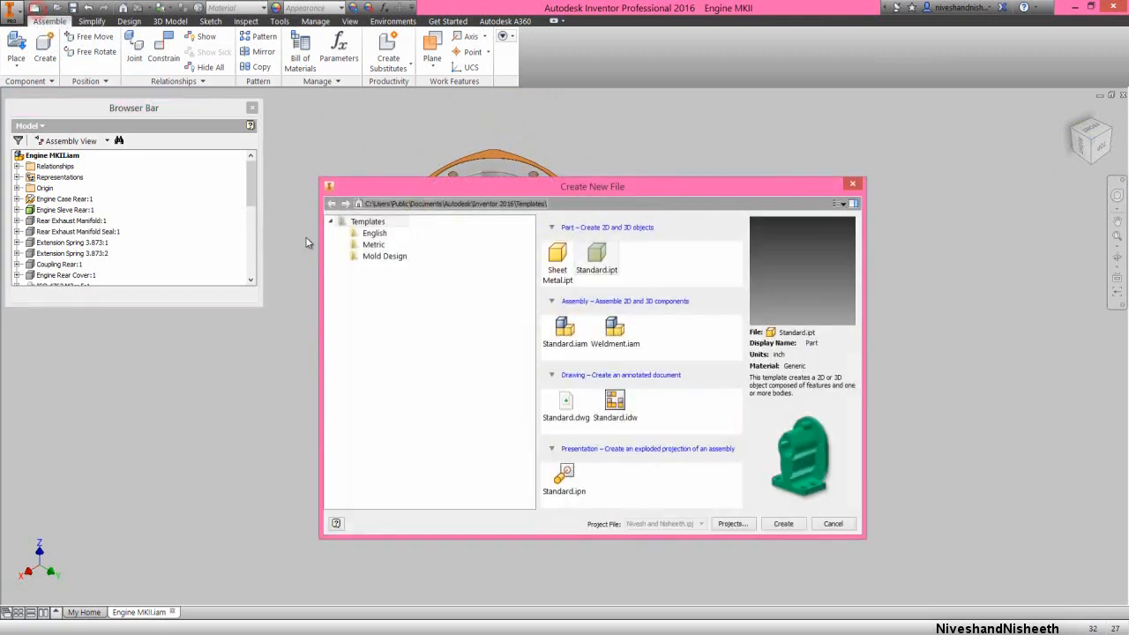
left_click(378, 233)
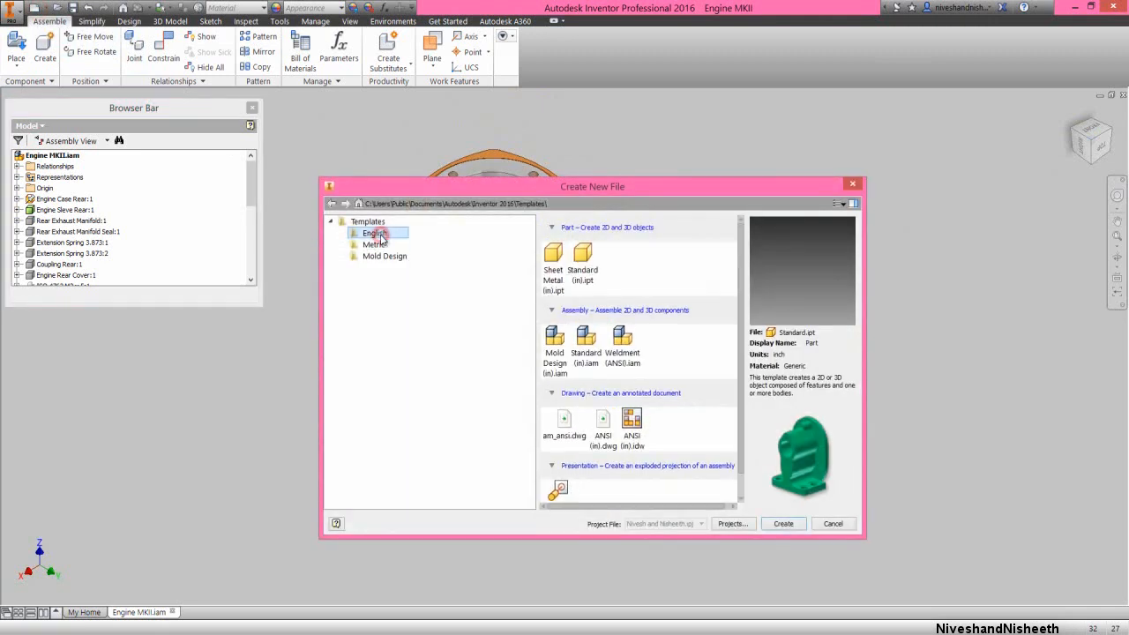
left_click(586, 344)
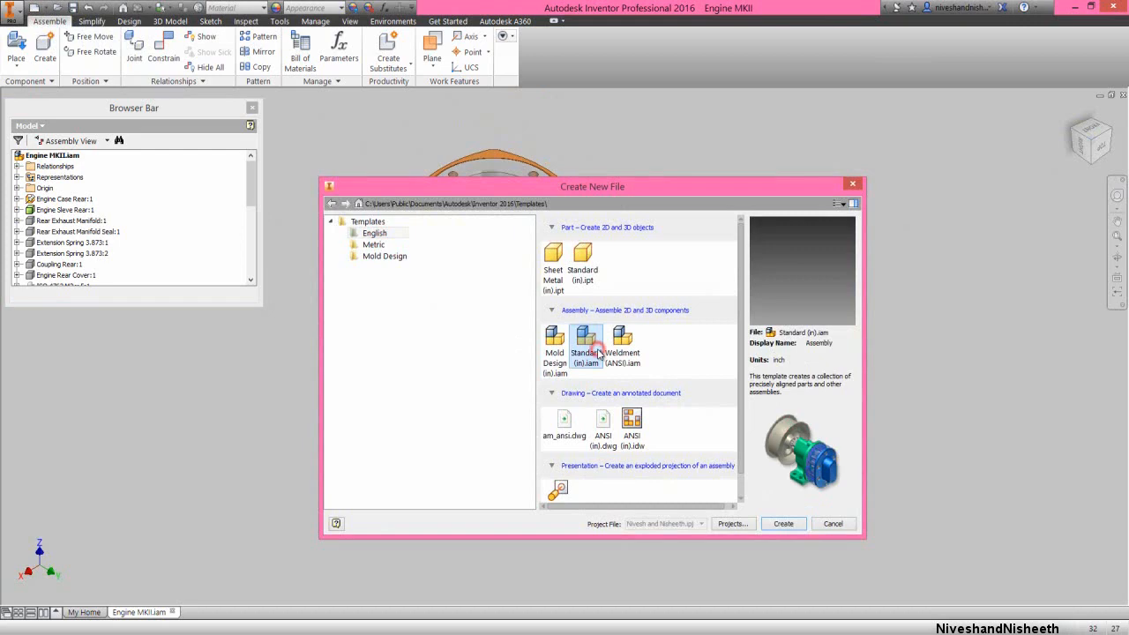
left_click(784, 524)
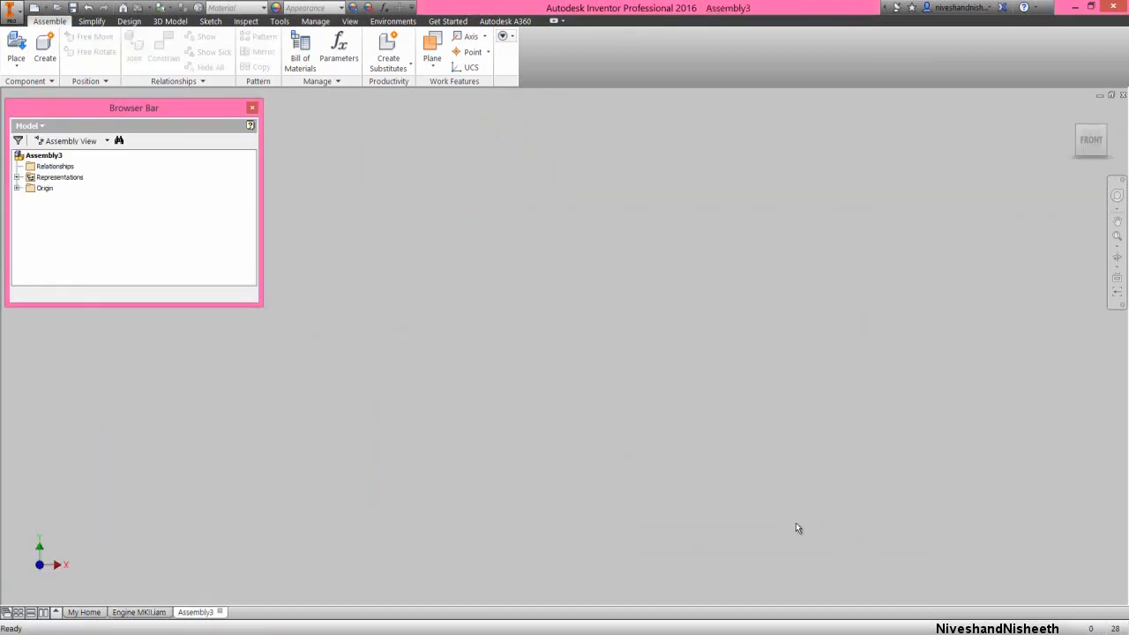
Place one Carb part from the Engine MKII folder, grounded at the assembly origin
right_click(579, 318)
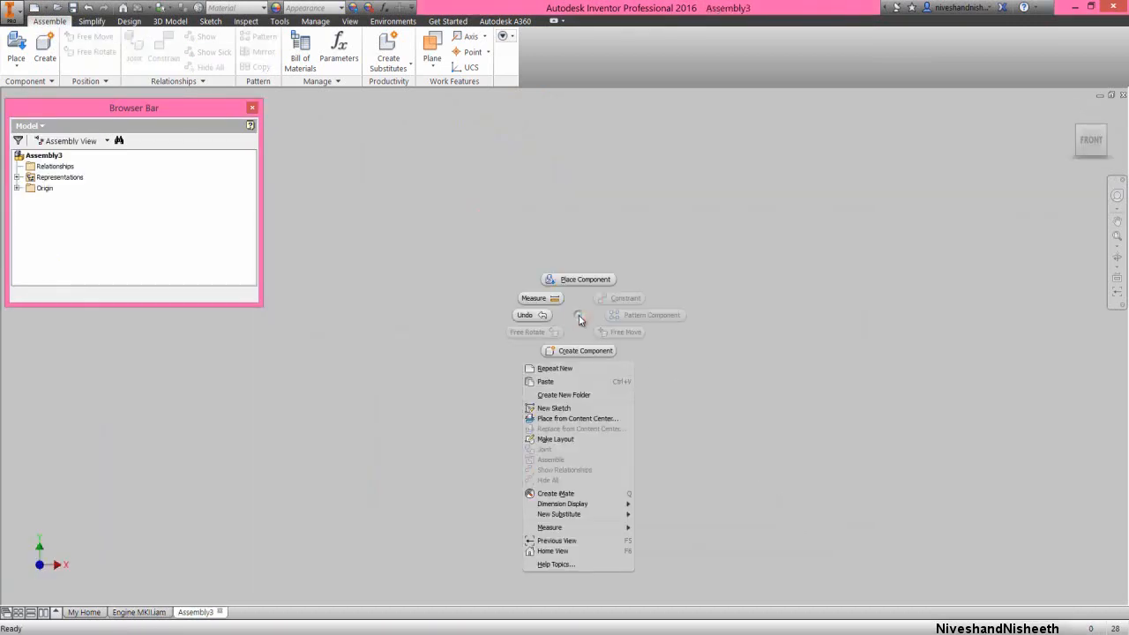
left_click(579, 279)
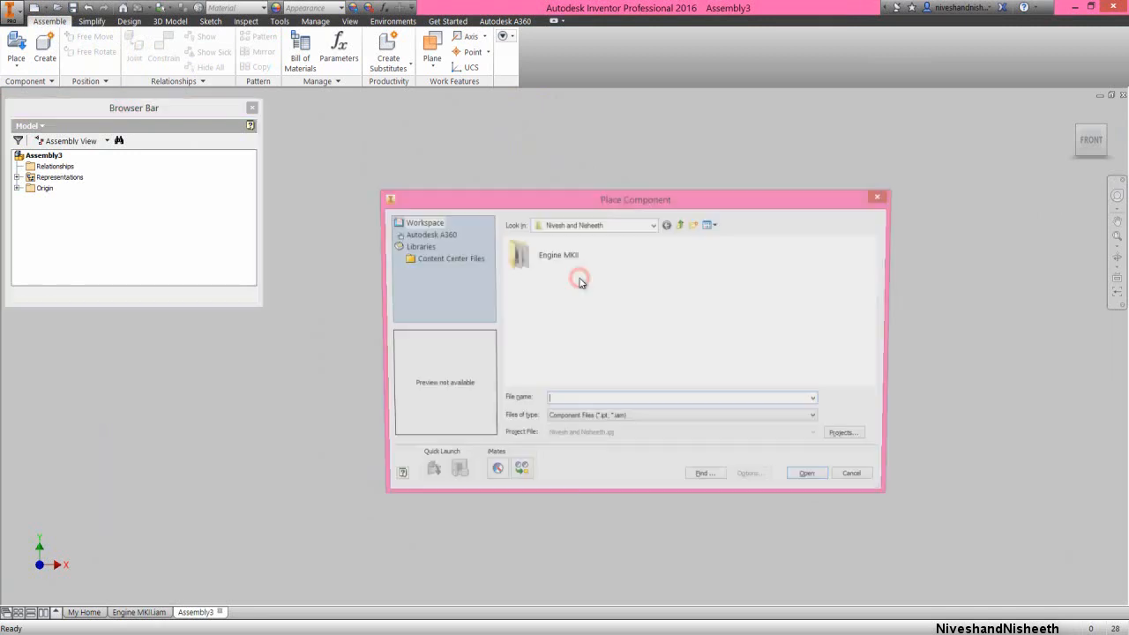
double_click(559, 260)
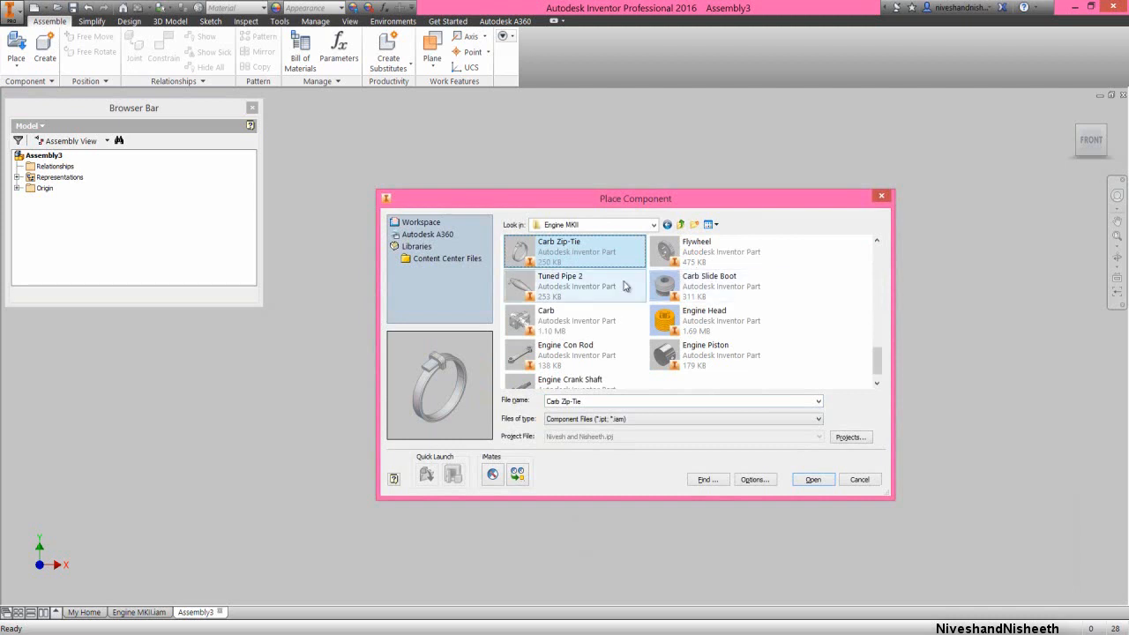
left_click(588, 318)
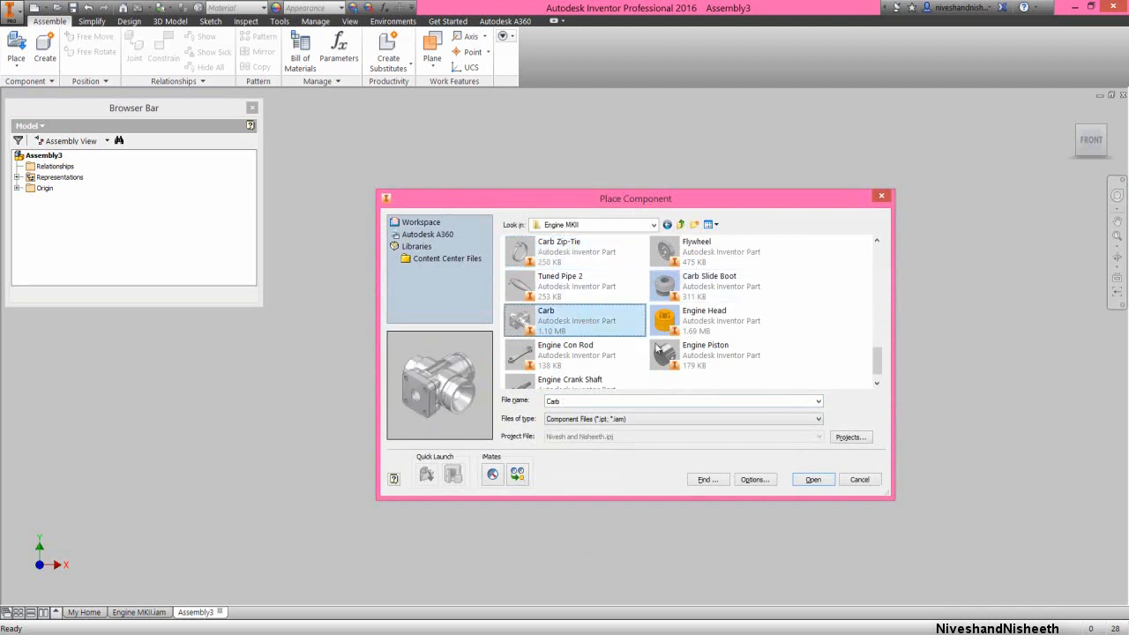
left_click(812, 479)
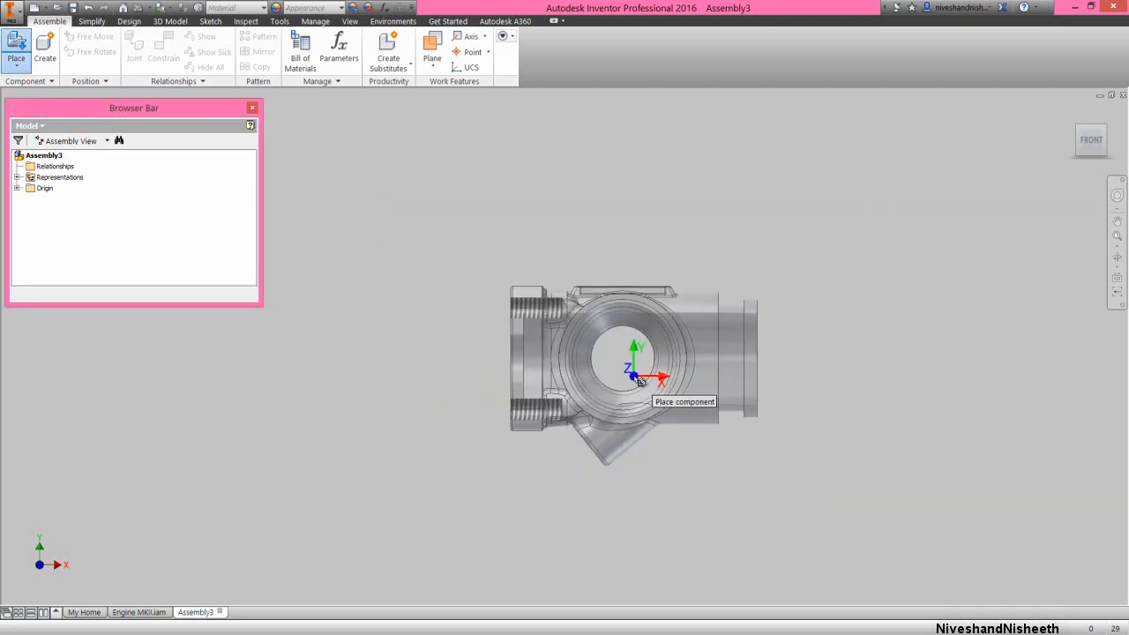
right_click(607, 335)
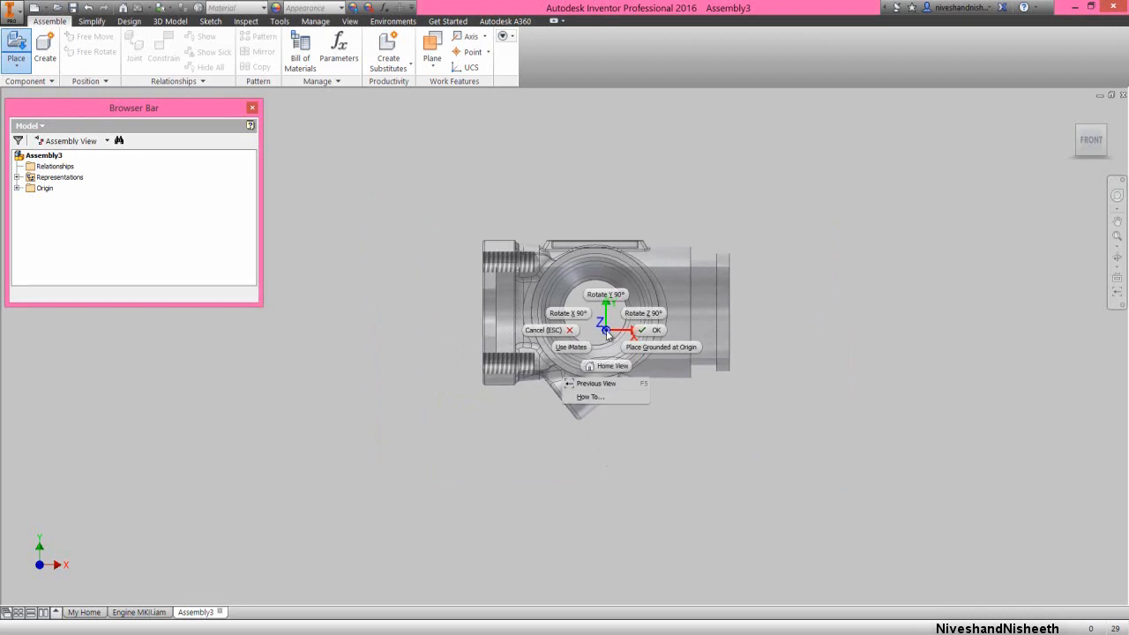
left_click(656, 347)
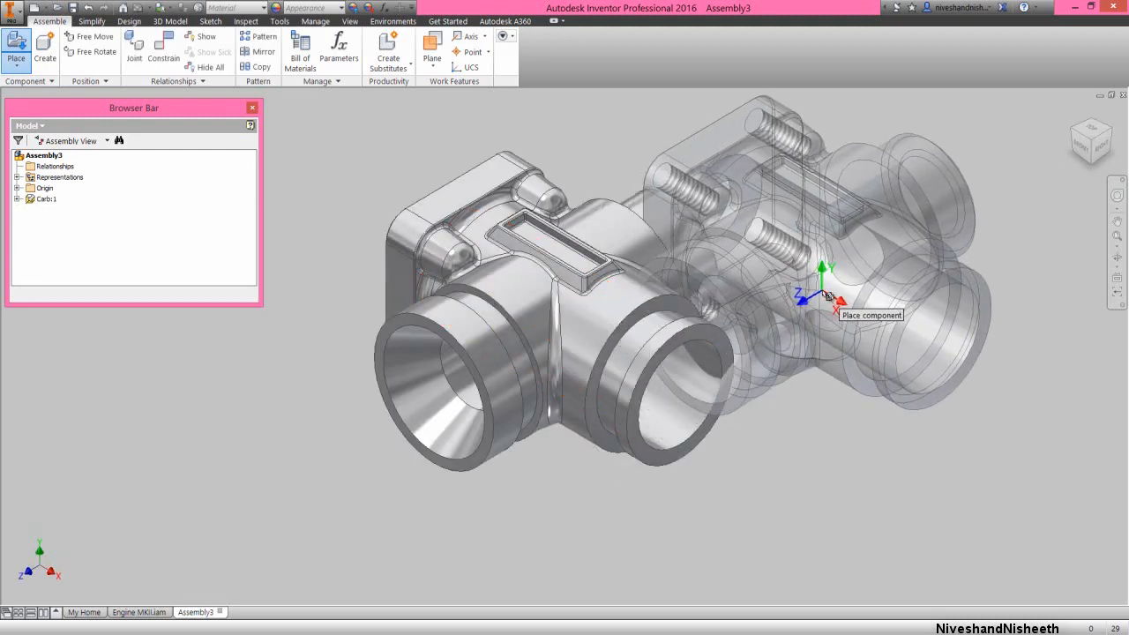
right_click(820, 291)
left_click(865, 291)
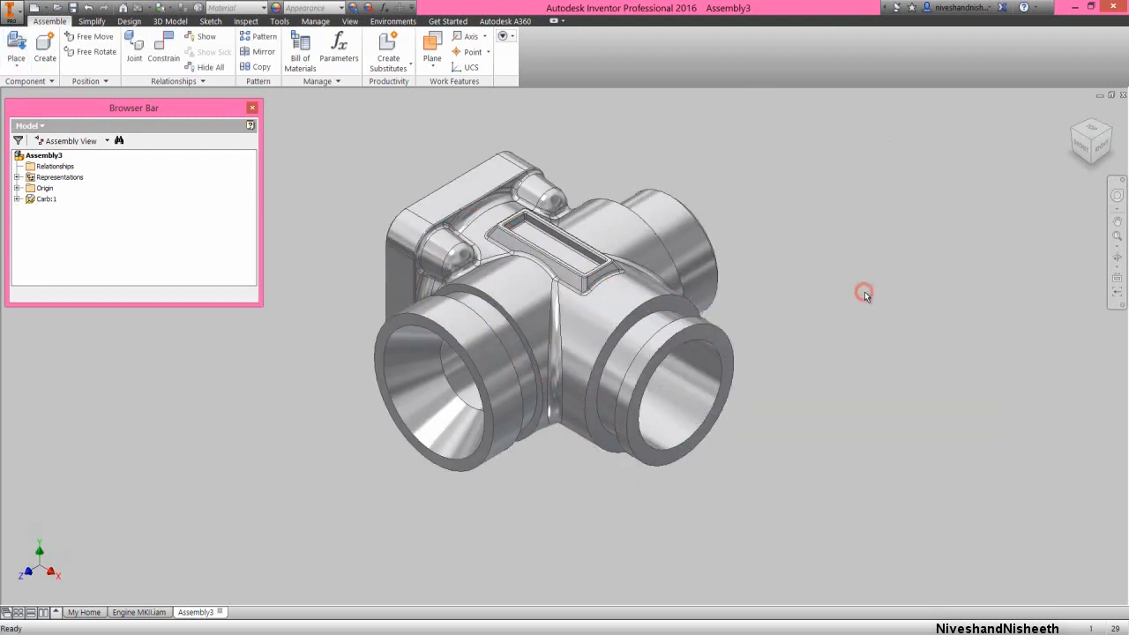
left_click(819, 291)
Save the new assembly as Carb in the Engine MKII folder
left_click(74, 7)
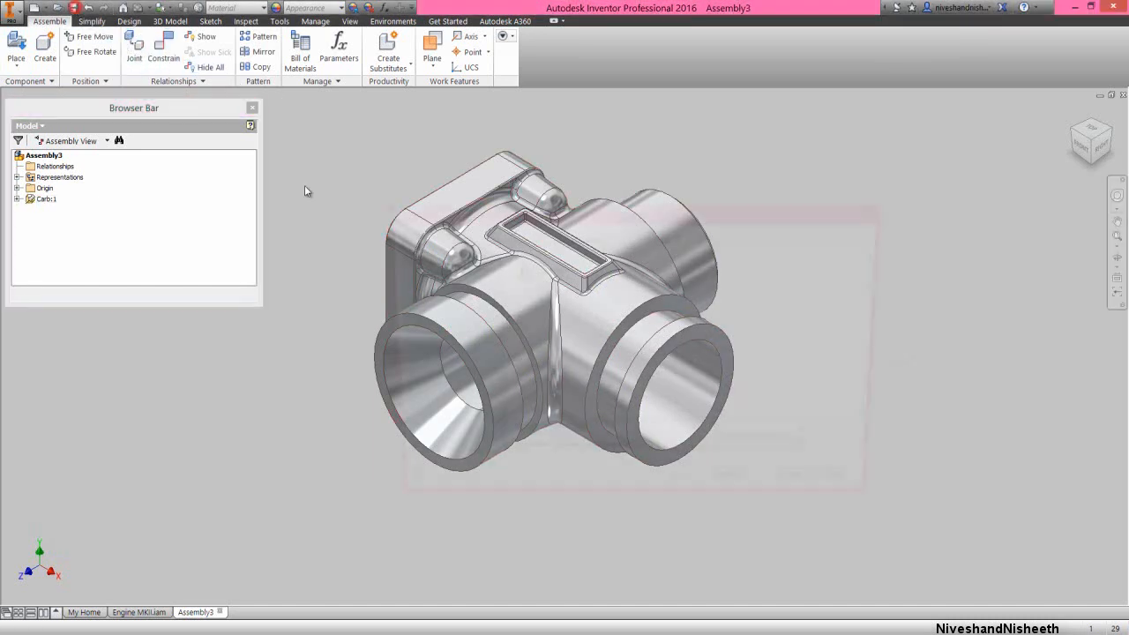
double_click(545, 278)
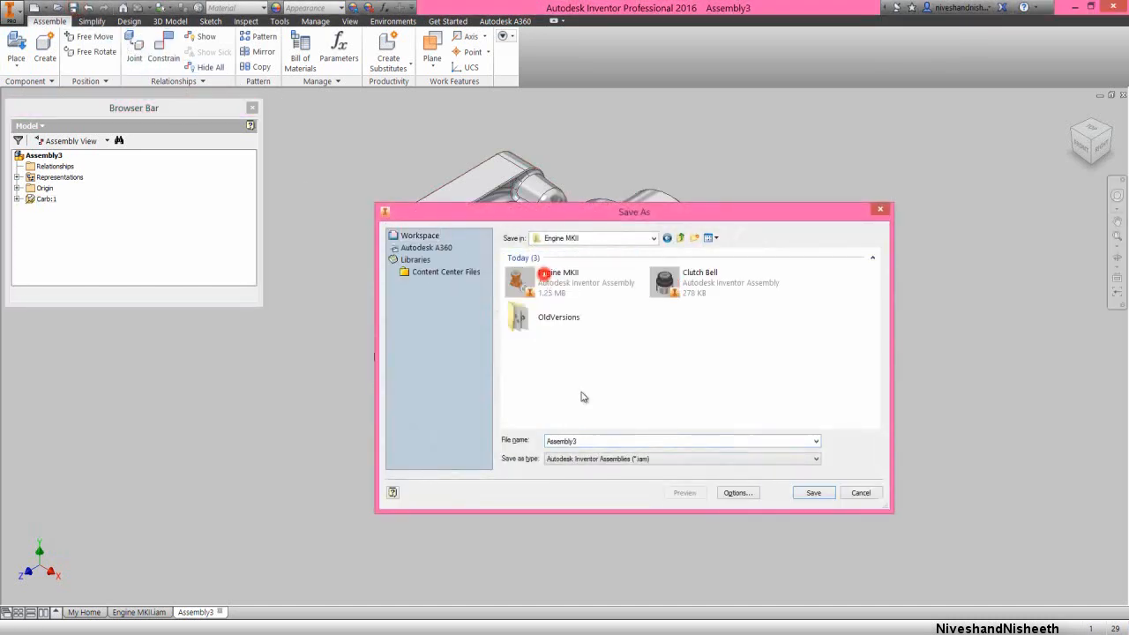
double_click(600, 442)
type("Carb")
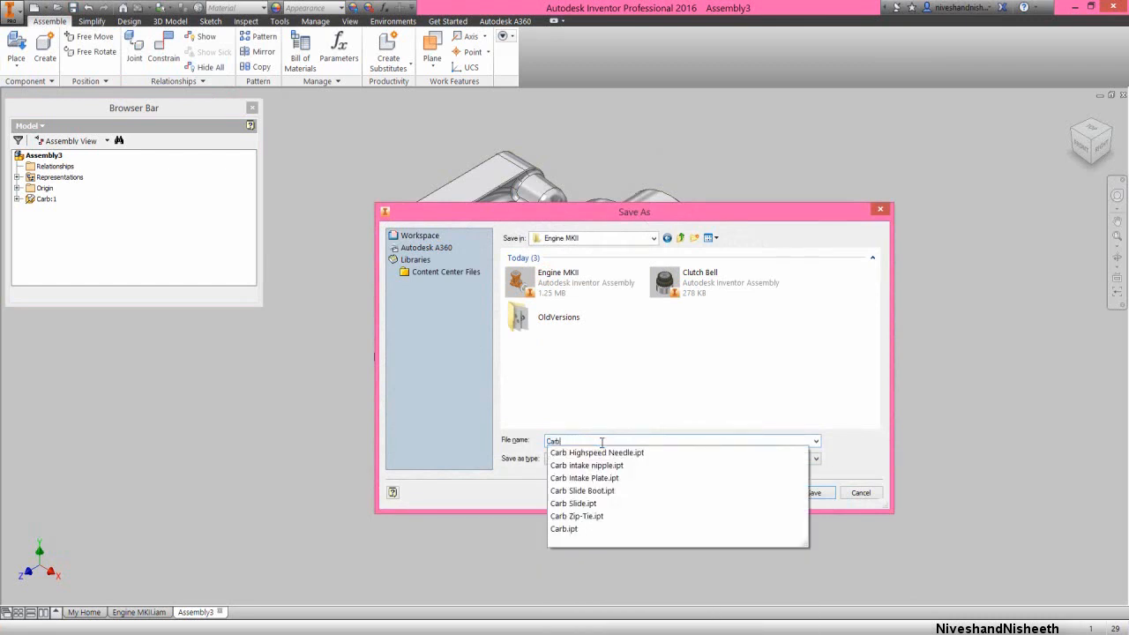
left_click(827, 493)
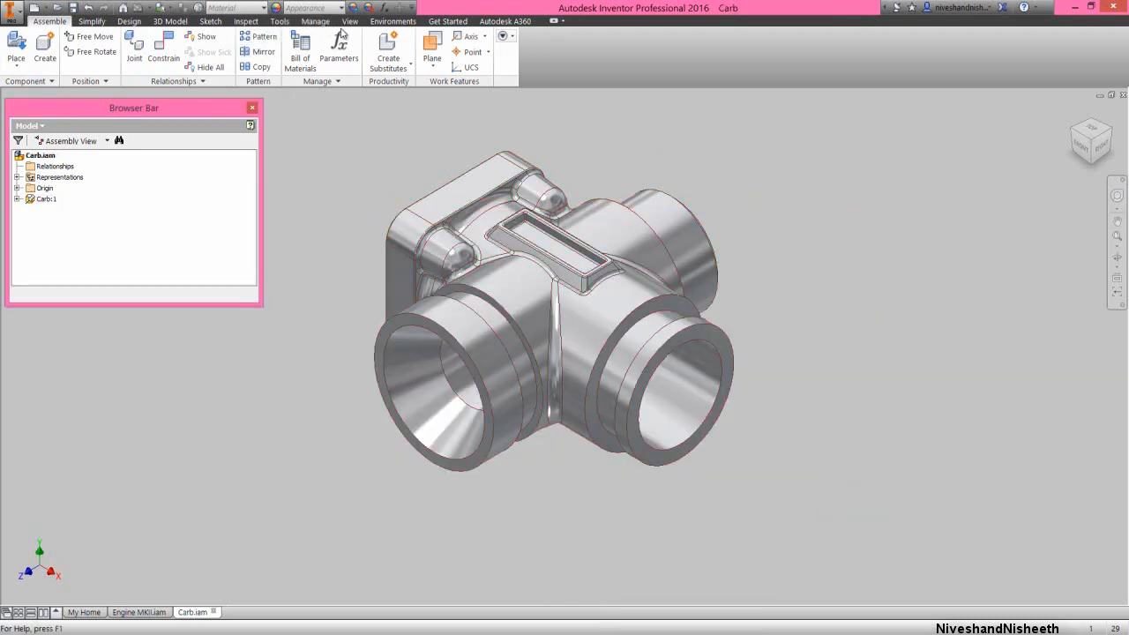
Import the Favorite Color.styxml style file and make Copy of Two Lights-1 the assembly's lighting style
left_click(349, 21)
left_click(201, 69)
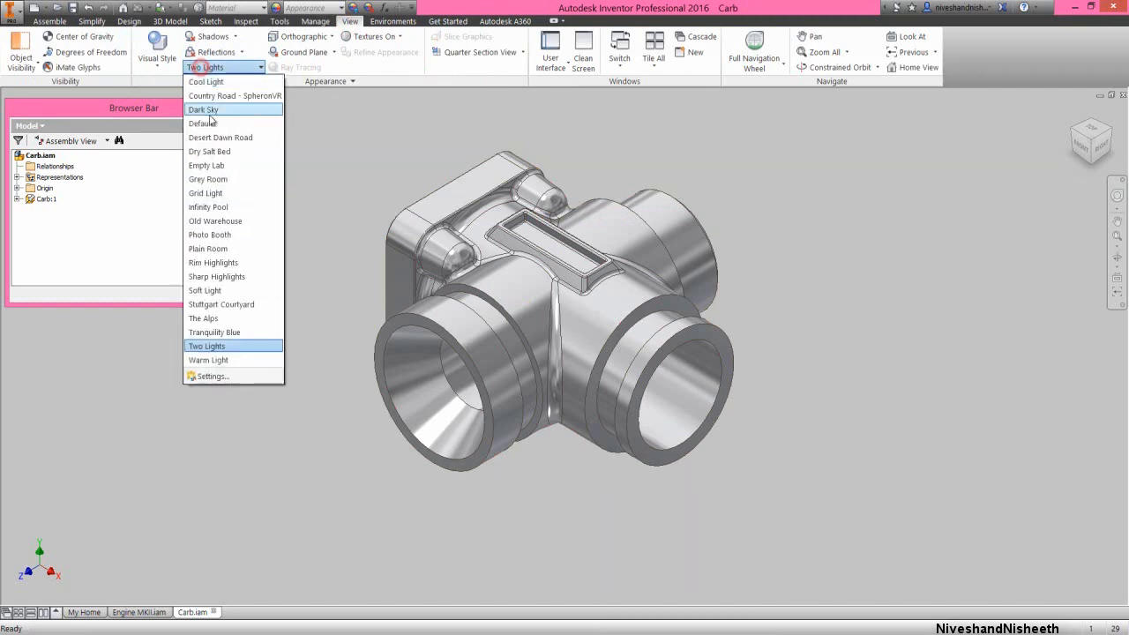
left_click(220, 374)
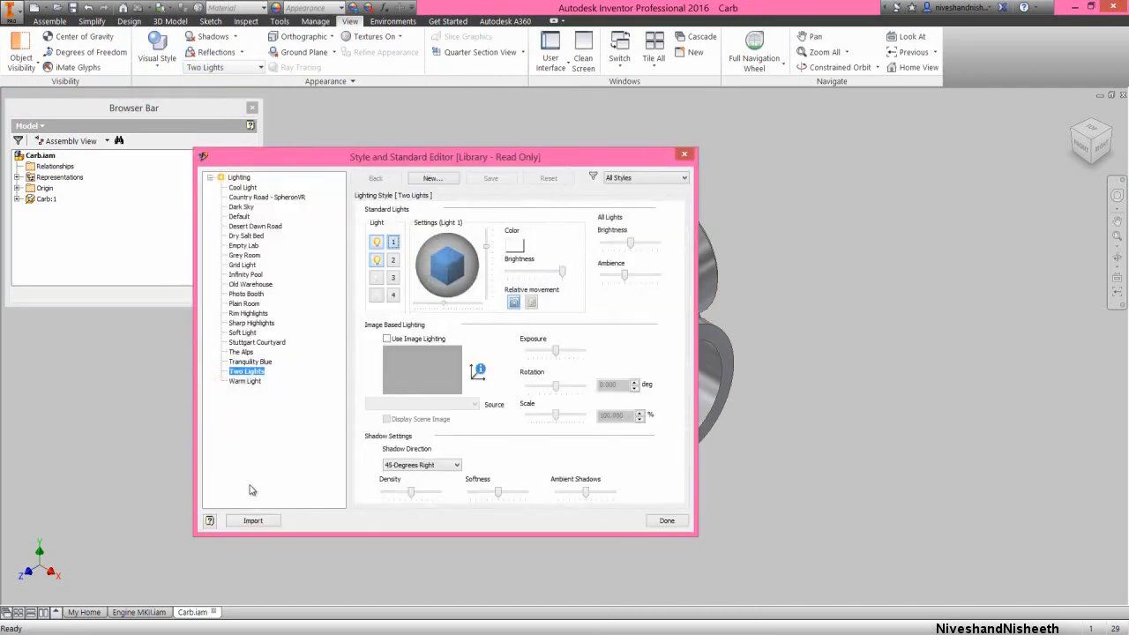
left_click(253, 520)
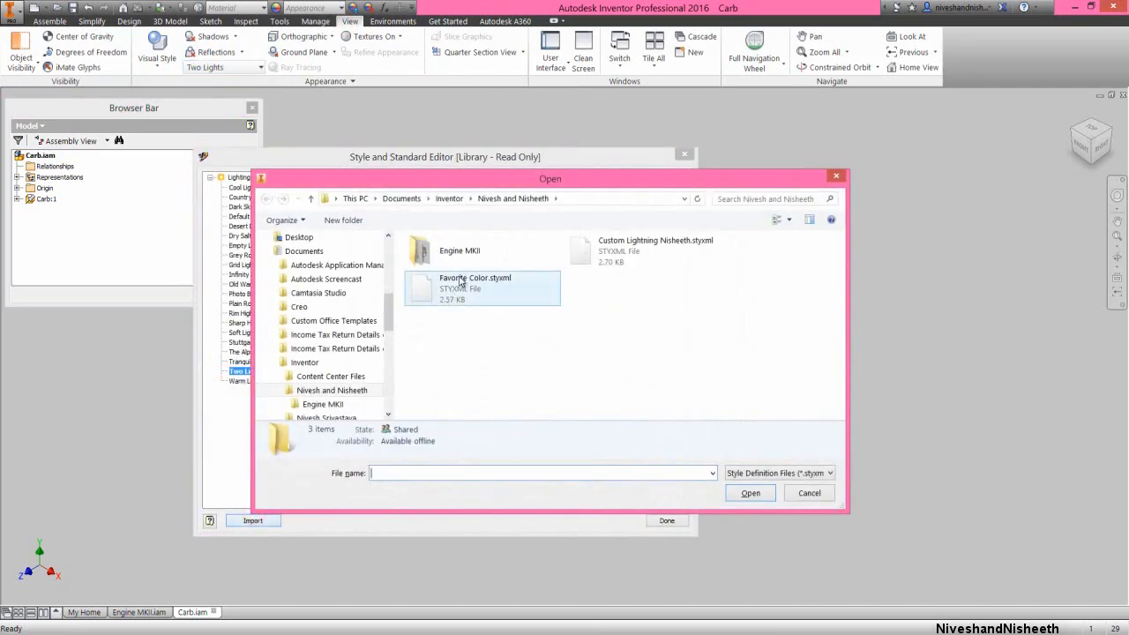
double_click(450, 286)
left_click(281, 197)
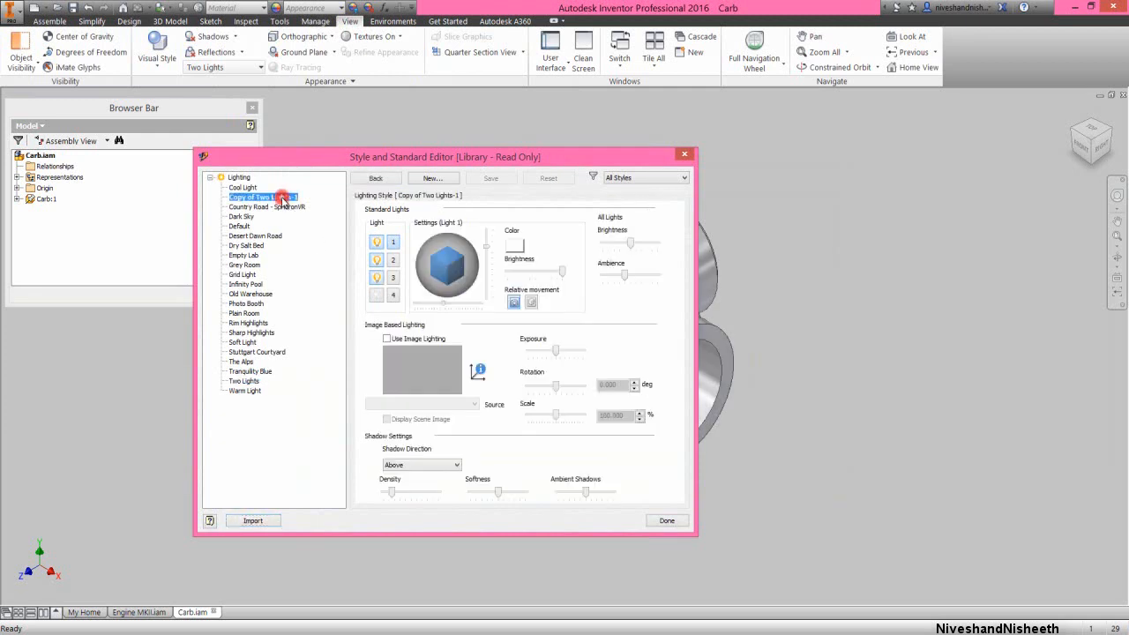
left_click(663, 521)
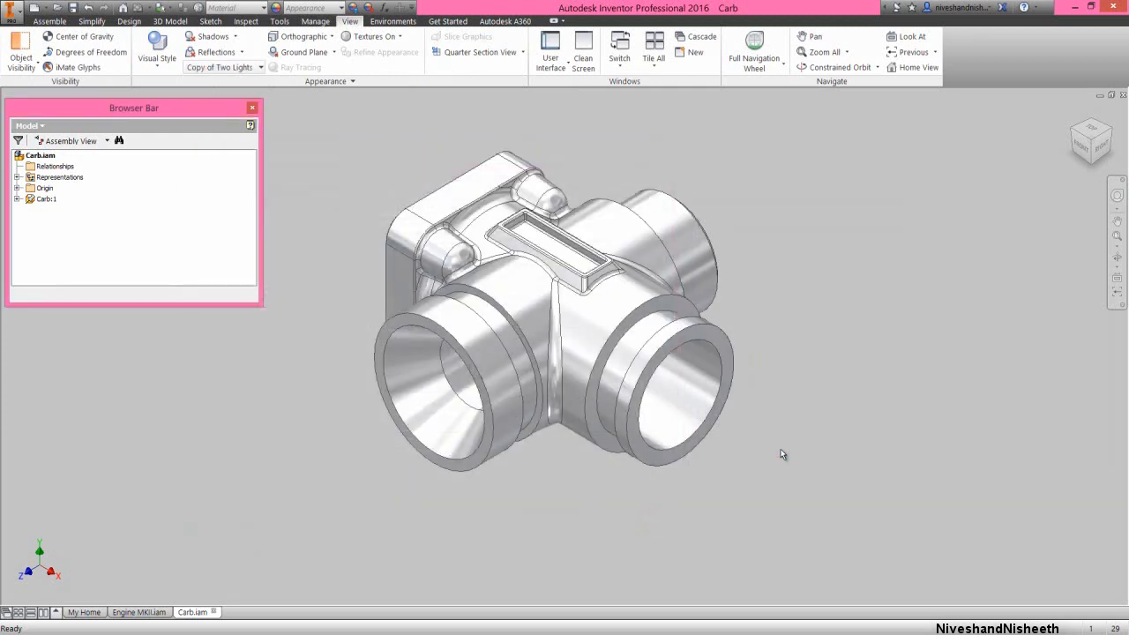
Reorient the carburetor to an isometric view with the flared intake facing up and the Z axis vertical, and set it as the home view
left_click(1082, 144)
left_click(1092, 118)
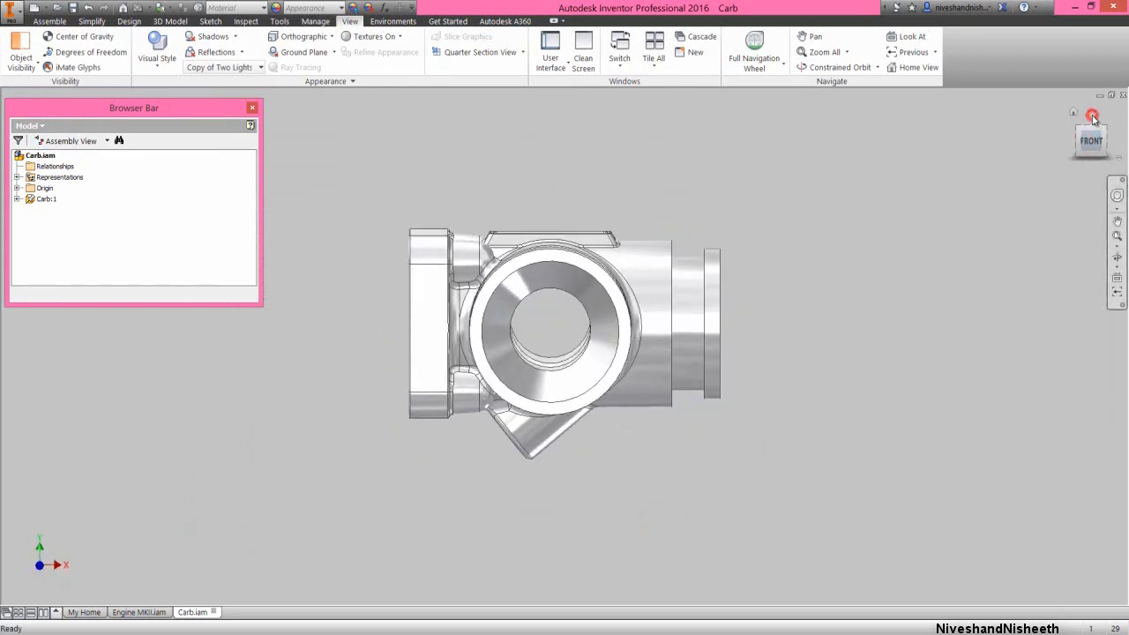
left_click(1092, 118)
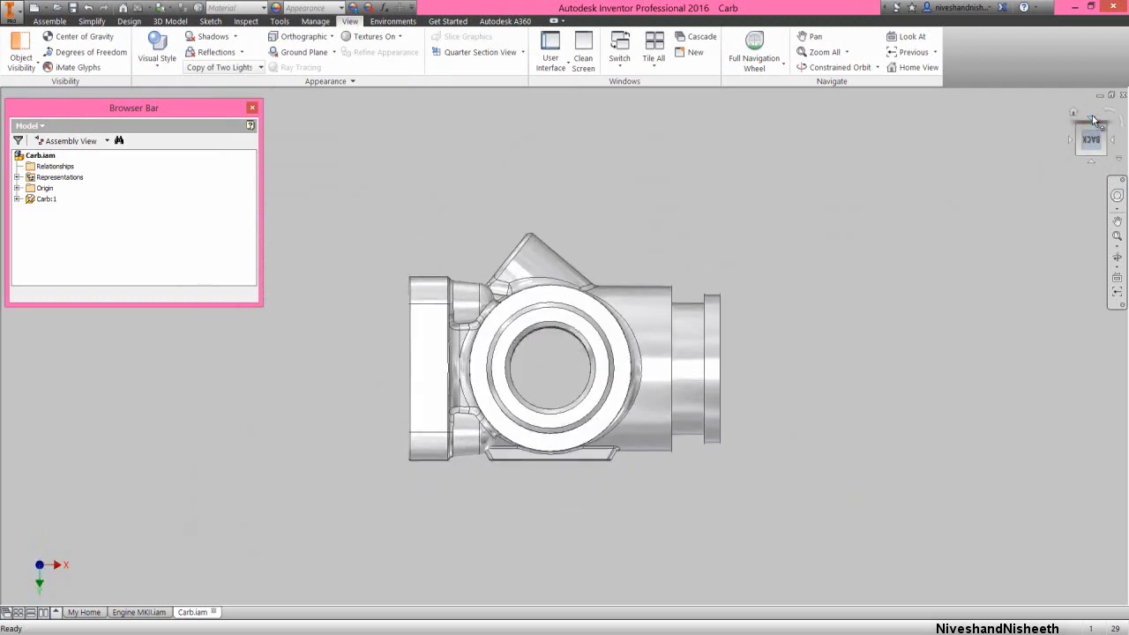
left_click(1092, 118)
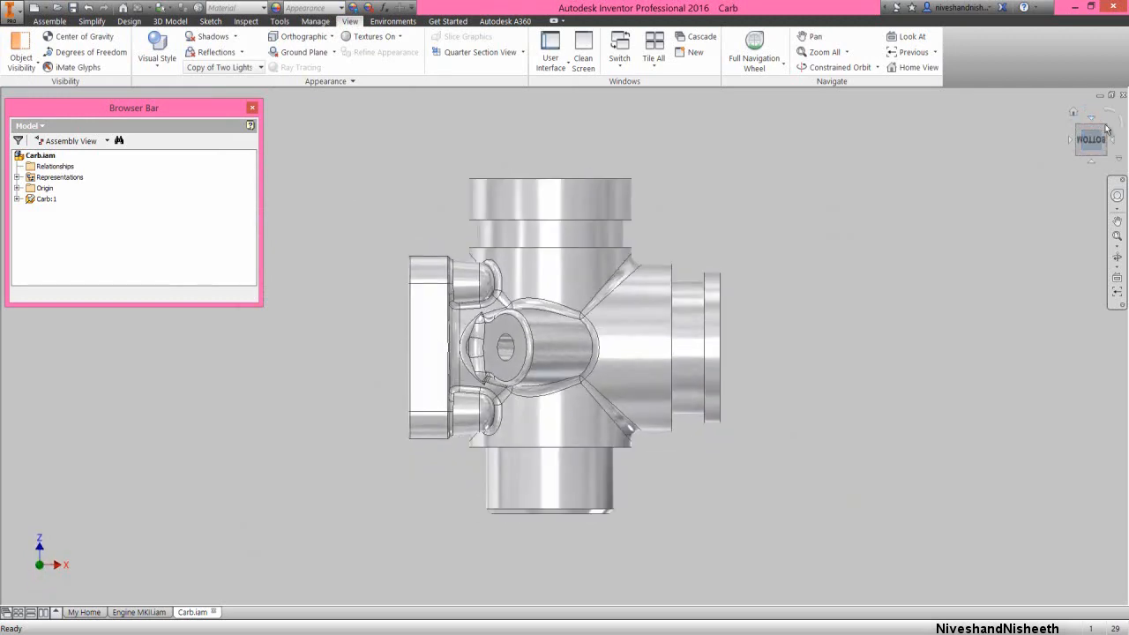
left_click(1106, 130)
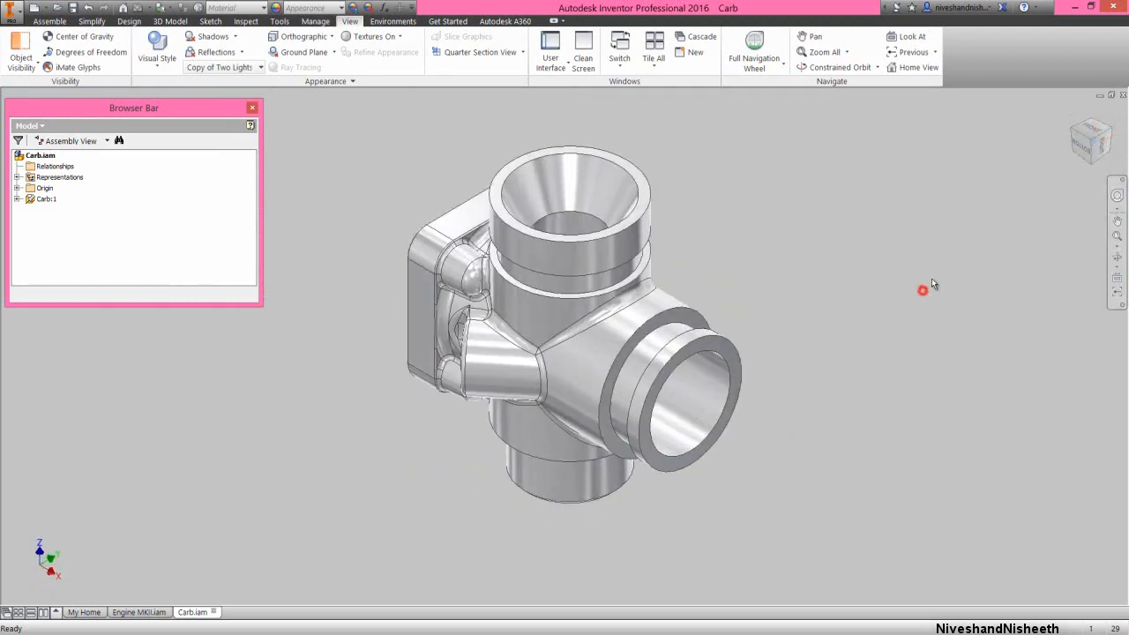
right_click(1072, 117)
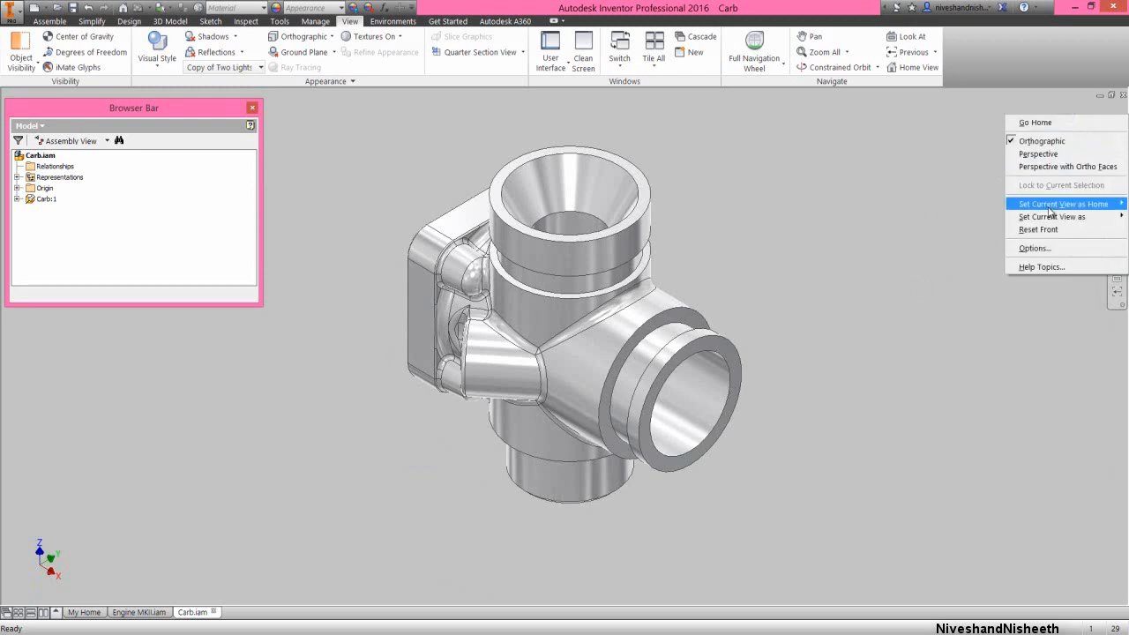
mouse_move(1050, 205)
left_click(963, 216)
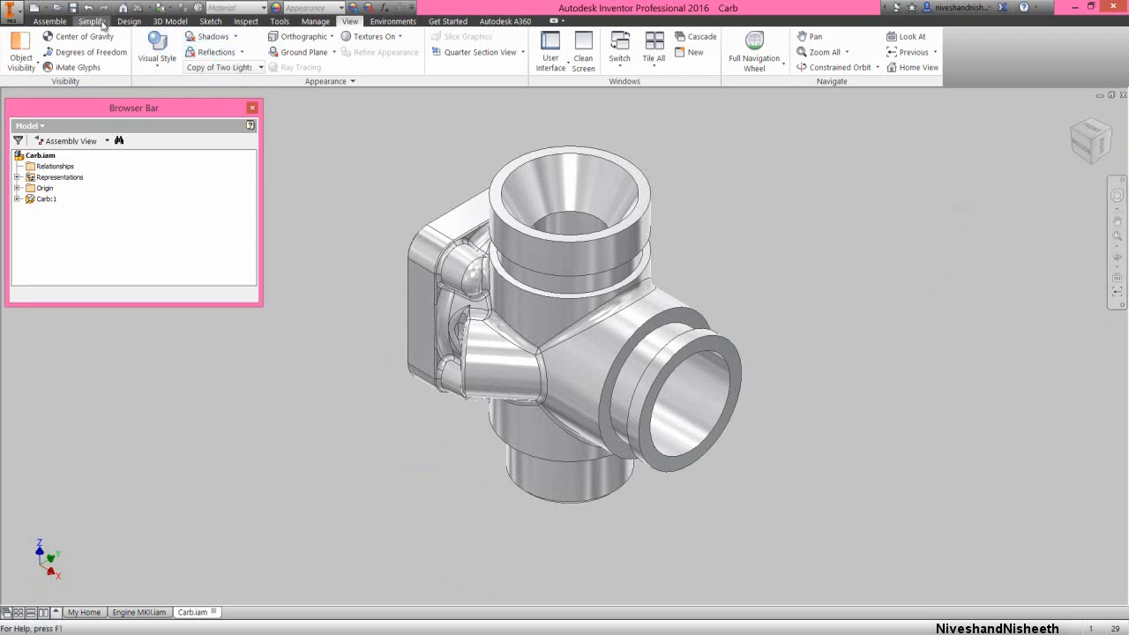
Place one Carb Spring from the Engine MKII folder in free space beside the carburetor body
left_click(49, 21)
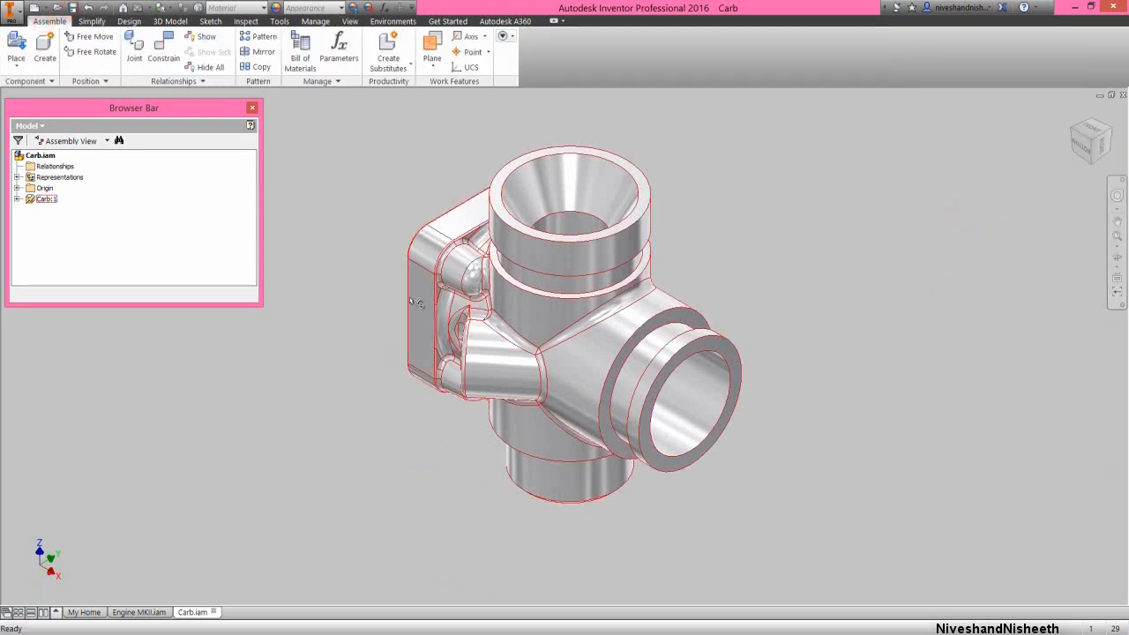
left_click(358, 321)
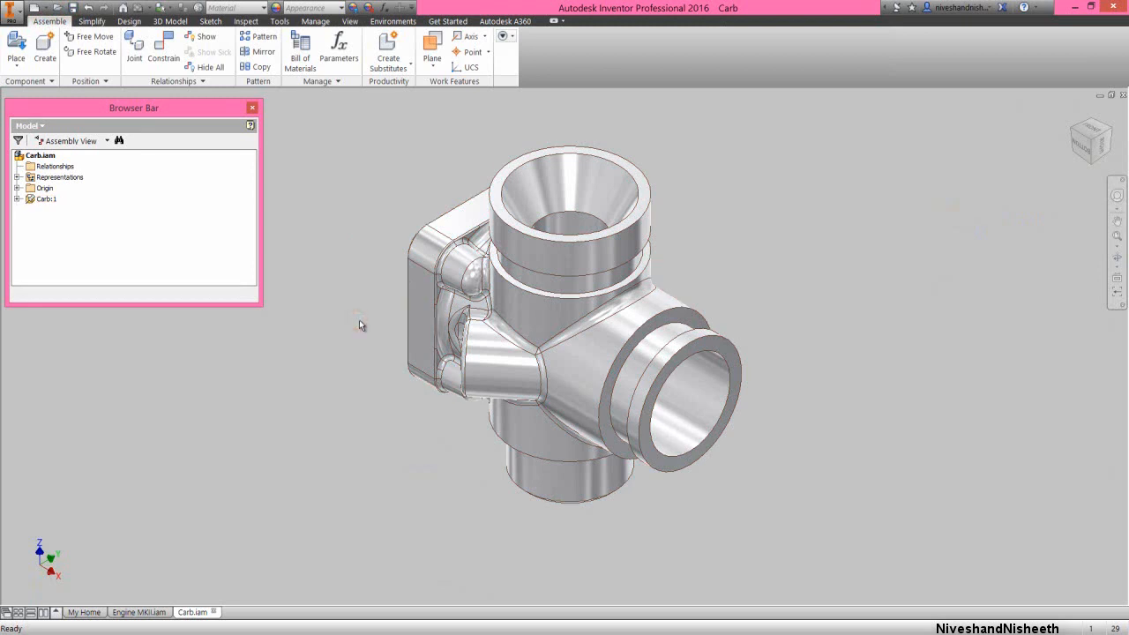
right_click(335, 256)
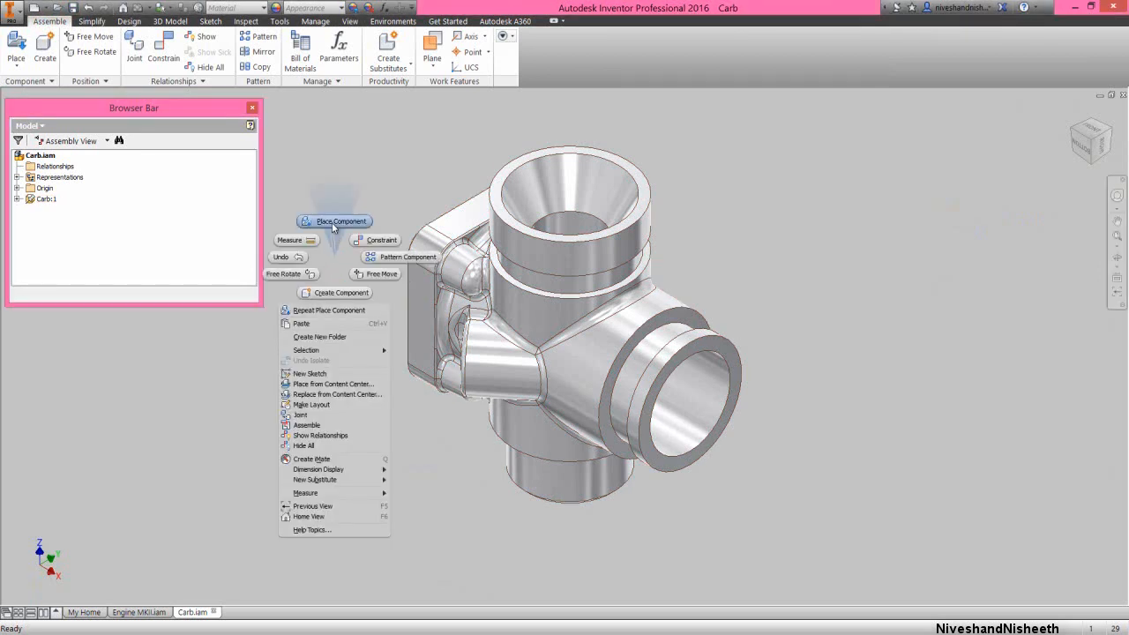
left_click(332, 221)
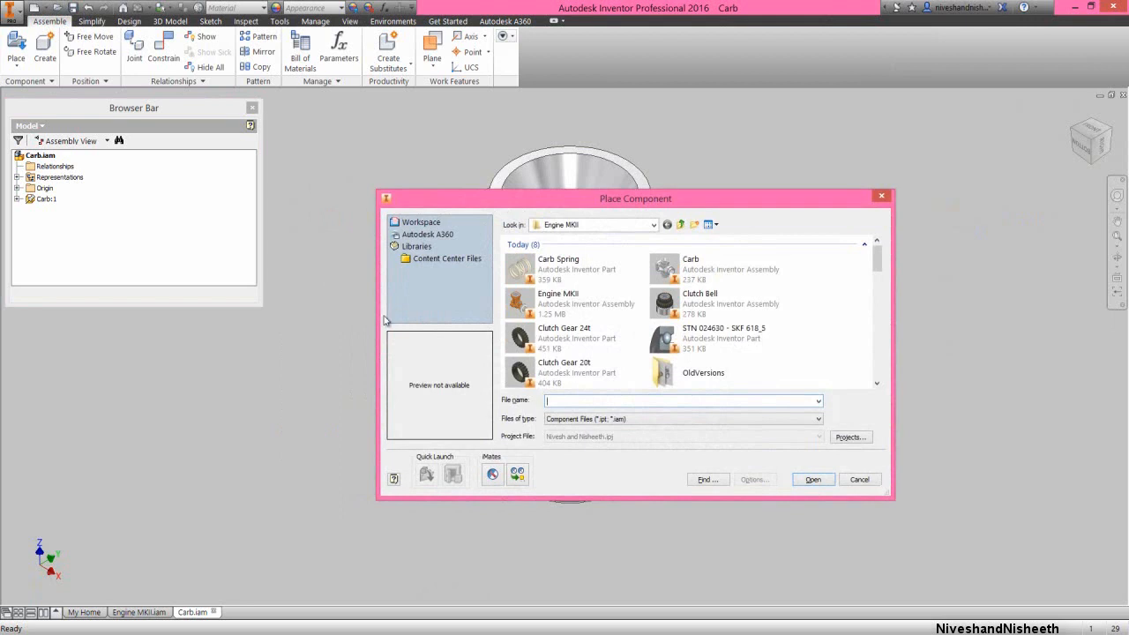
double_click(556, 298)
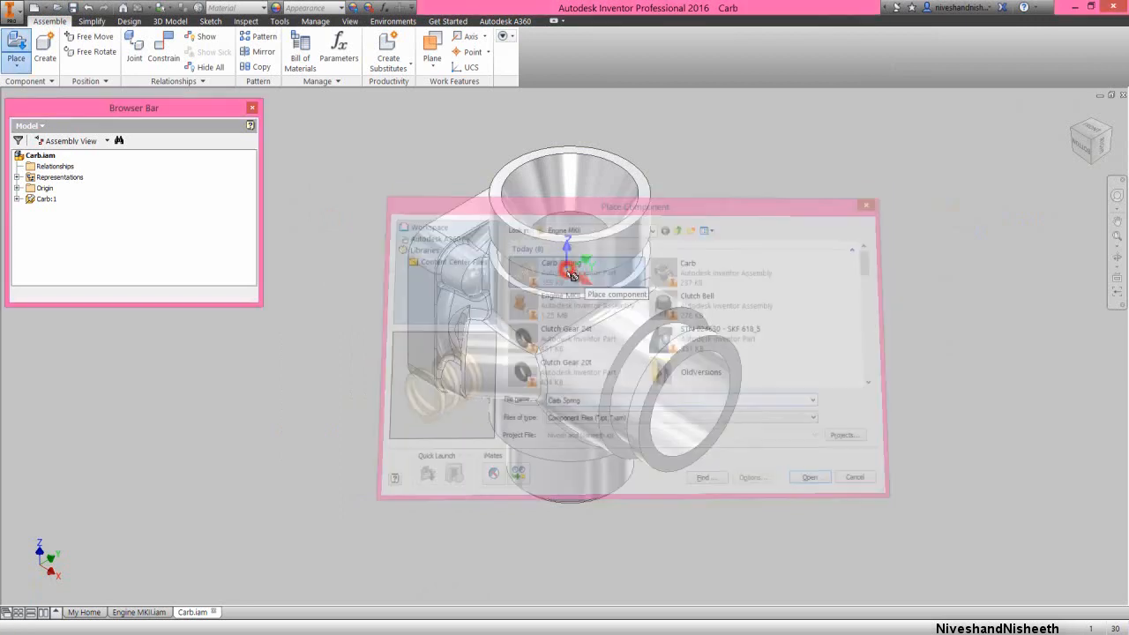
left_click(342, 443)
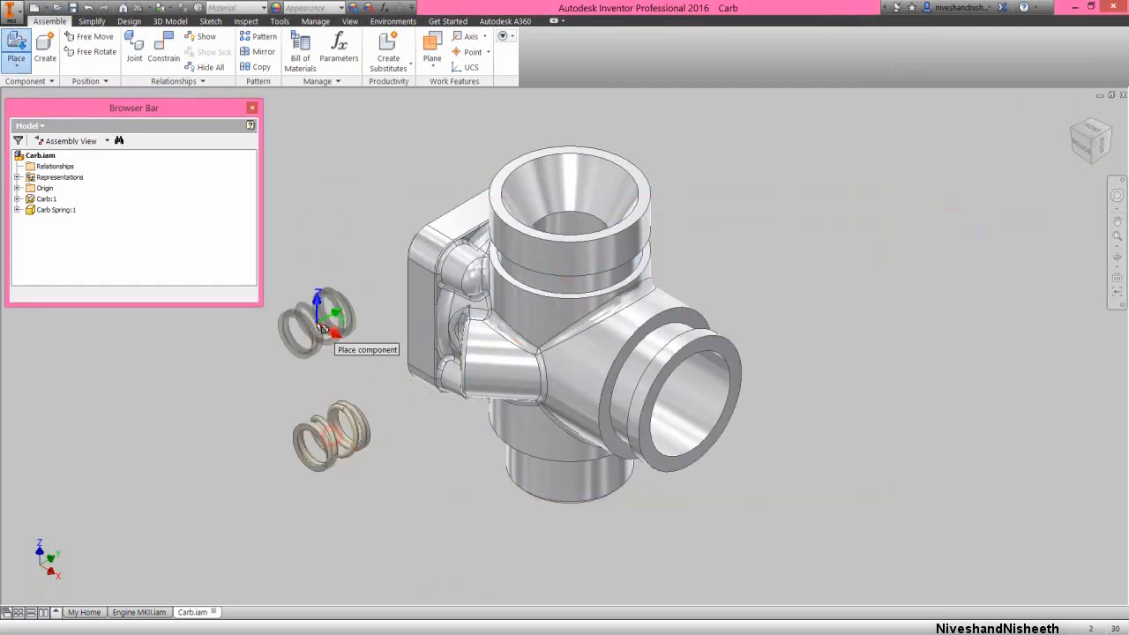
right_click(319, 328)
left_click(354, 324)
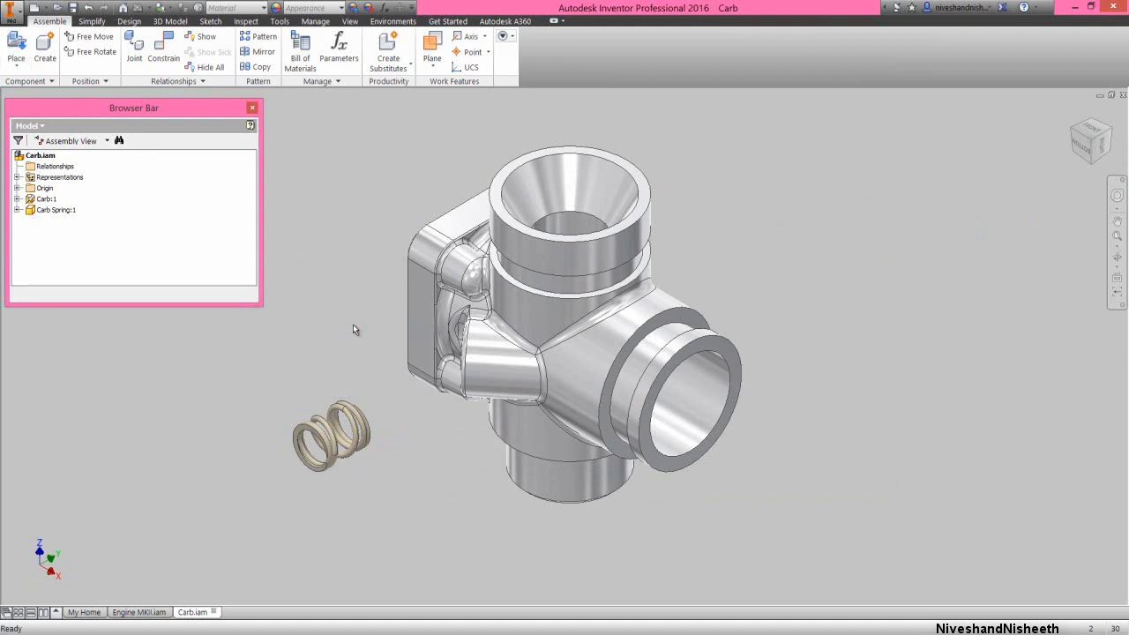
Mate the Carb Spring's Work Axis1 with the axis of the small hole in the carburetor's side boss, offset 0.000 in
right_click(350, 330)
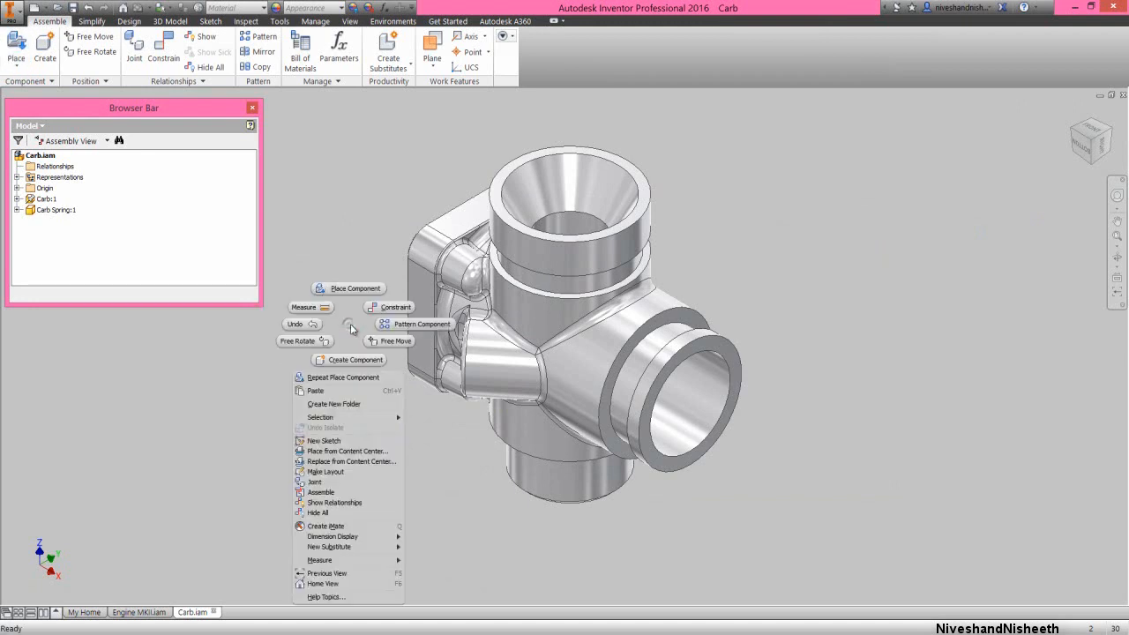
left_click(396, 312)
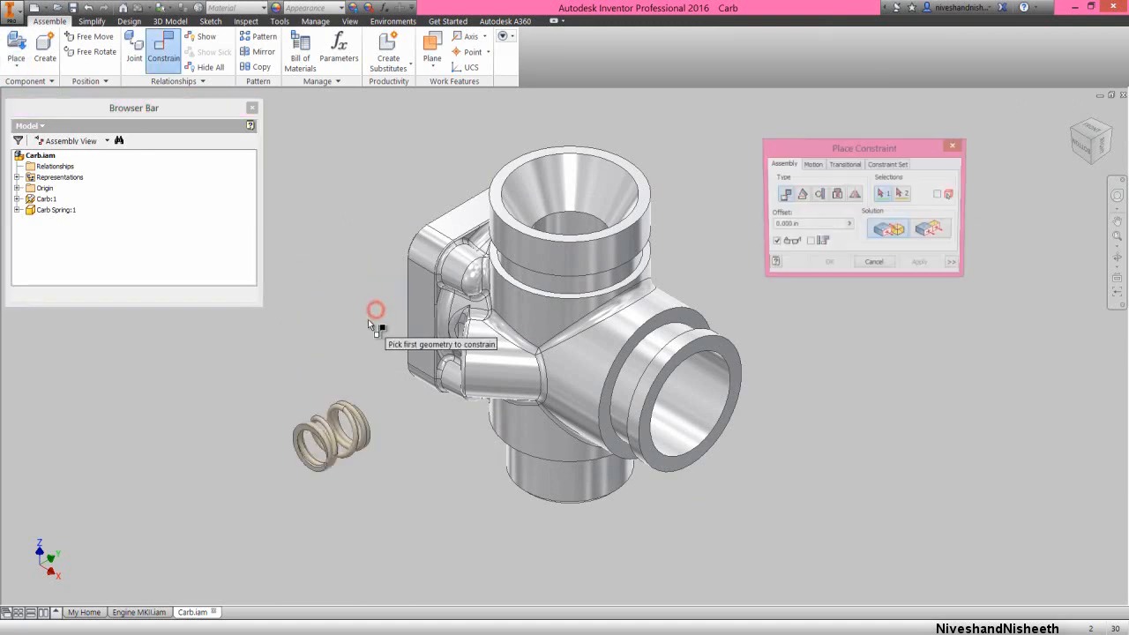
left_click(16, 210)
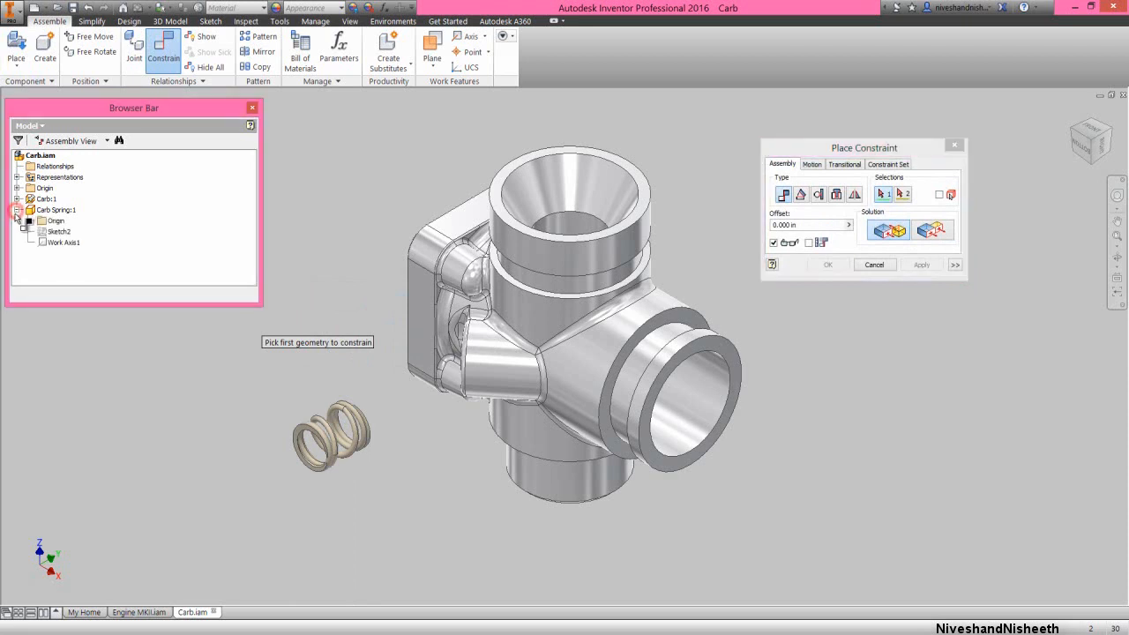
left_click(62, 243)
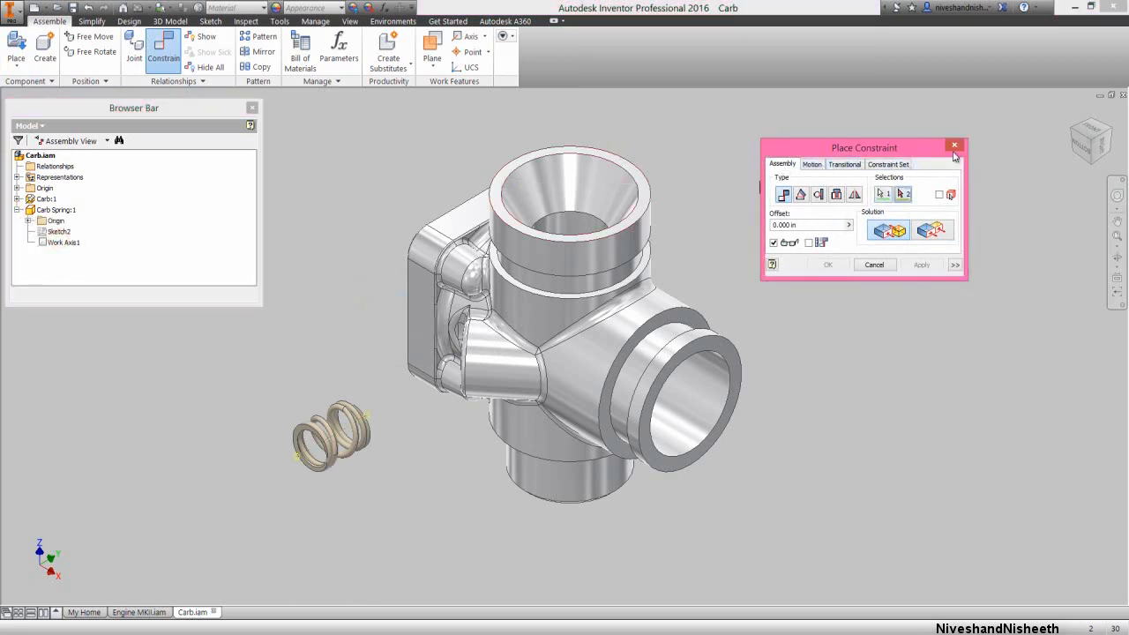
left_click(1073, 131)
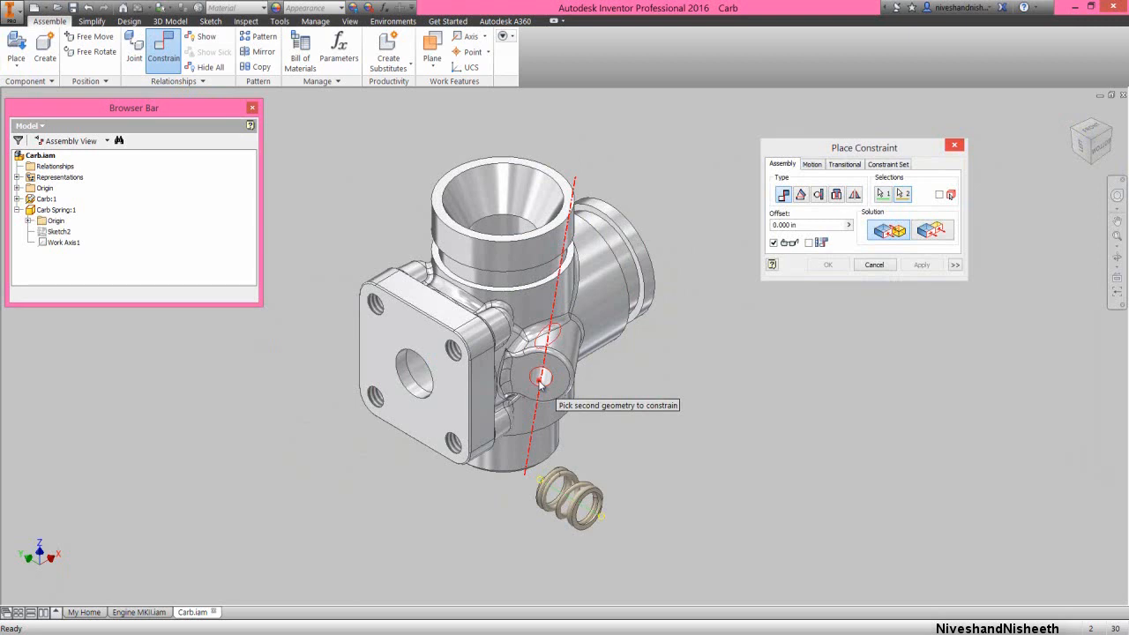
left_click(540, 379)
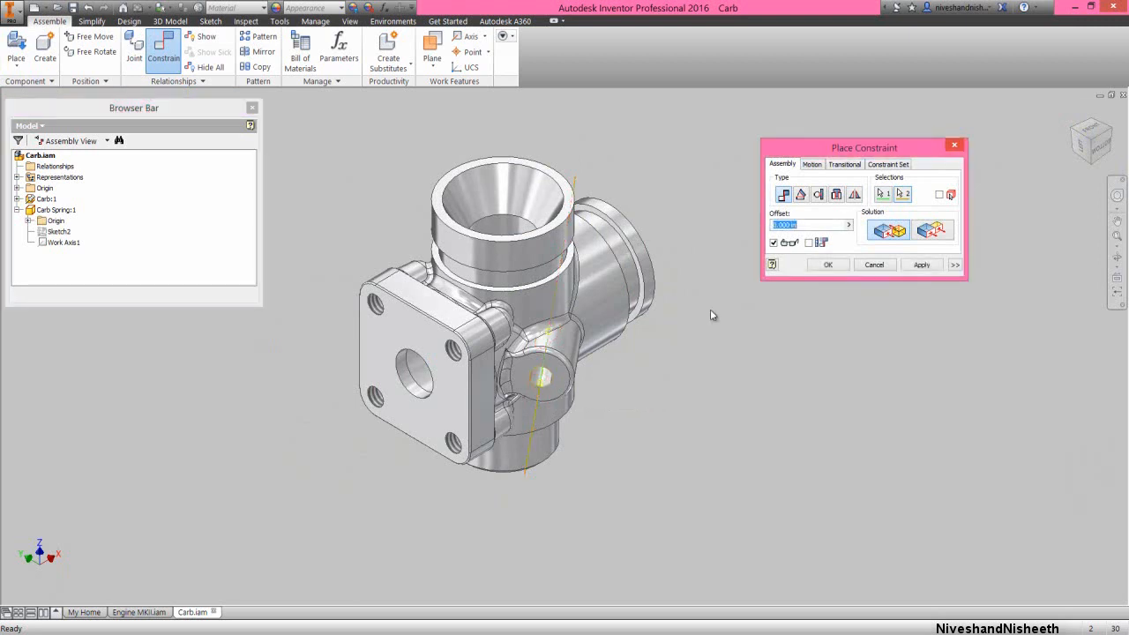
left_click(917, 265)
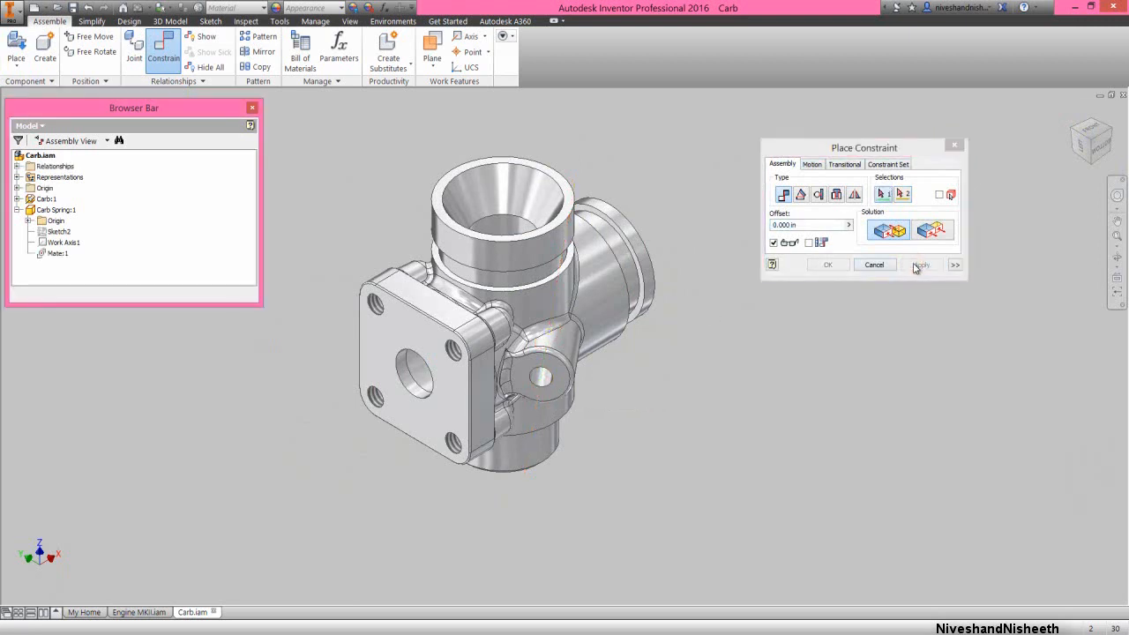
left_click(889, 267)
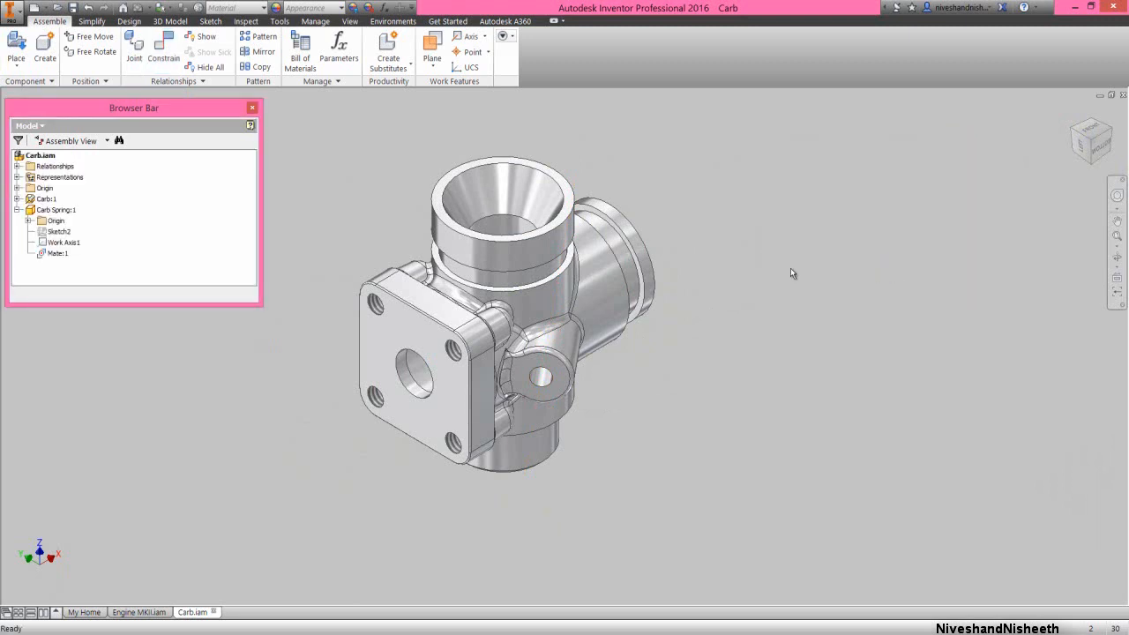
Move the Carb Spring along the hole axis clear of the carburetor body, keeping the body disabled only during the move
right_click(615, 280)
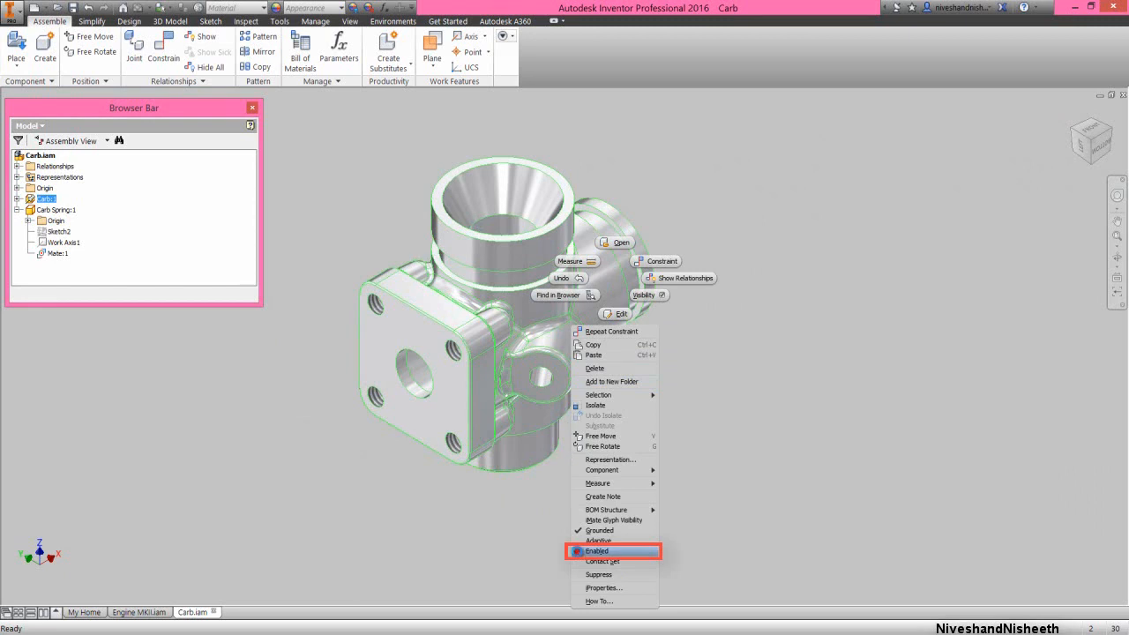
left_click(578, 550)
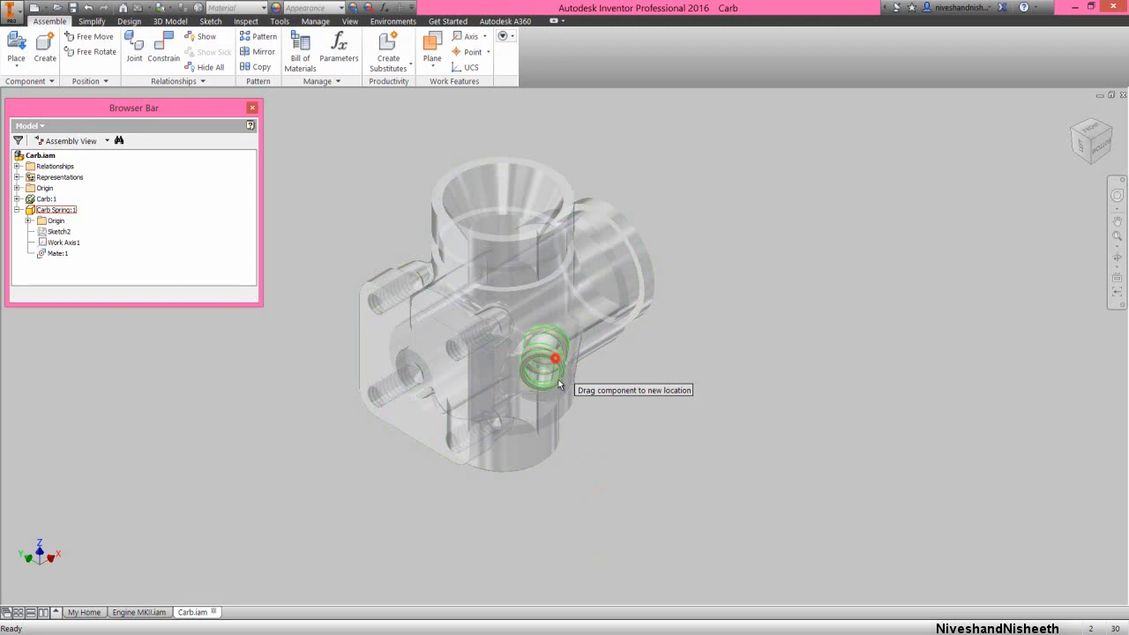
left_click_drag(559, 383, 558, 461)
left_click(631, 375)
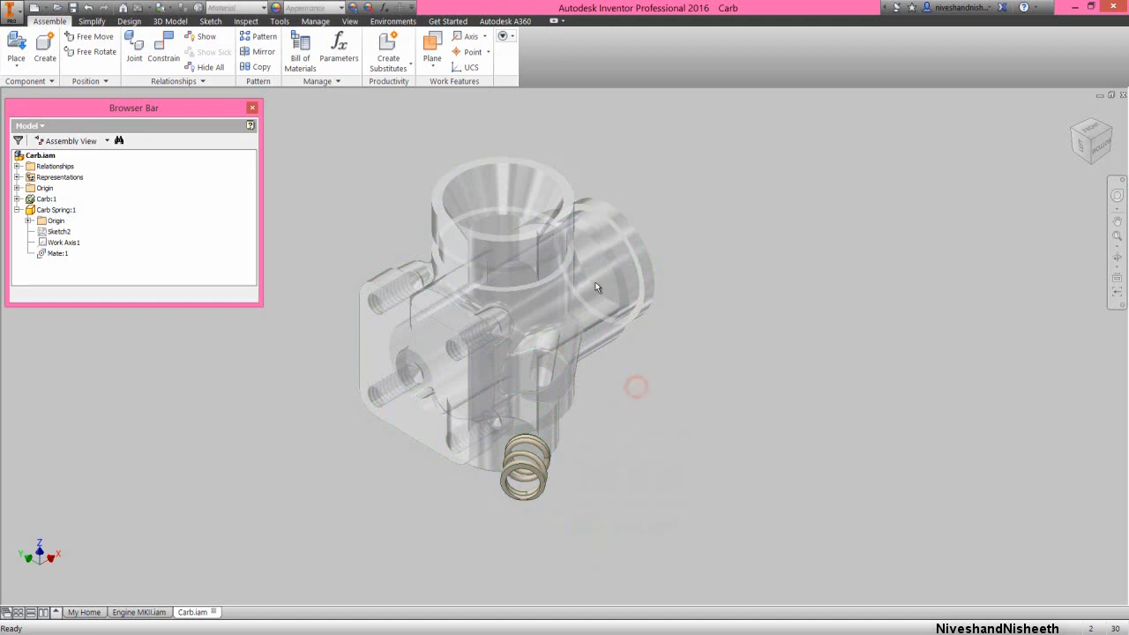
right_click(43, 202)
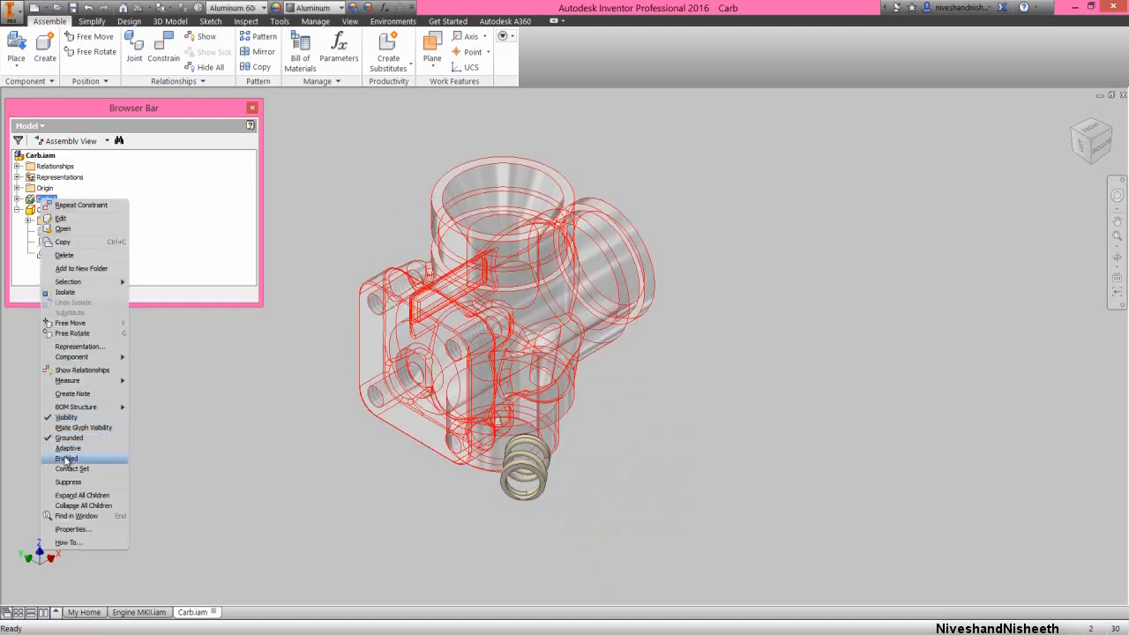
left_click(66, 459)
Mate the flat end face of the Carb Spring to the side boss face around the small hole, offset 0.000 in
right_click(660, 440)
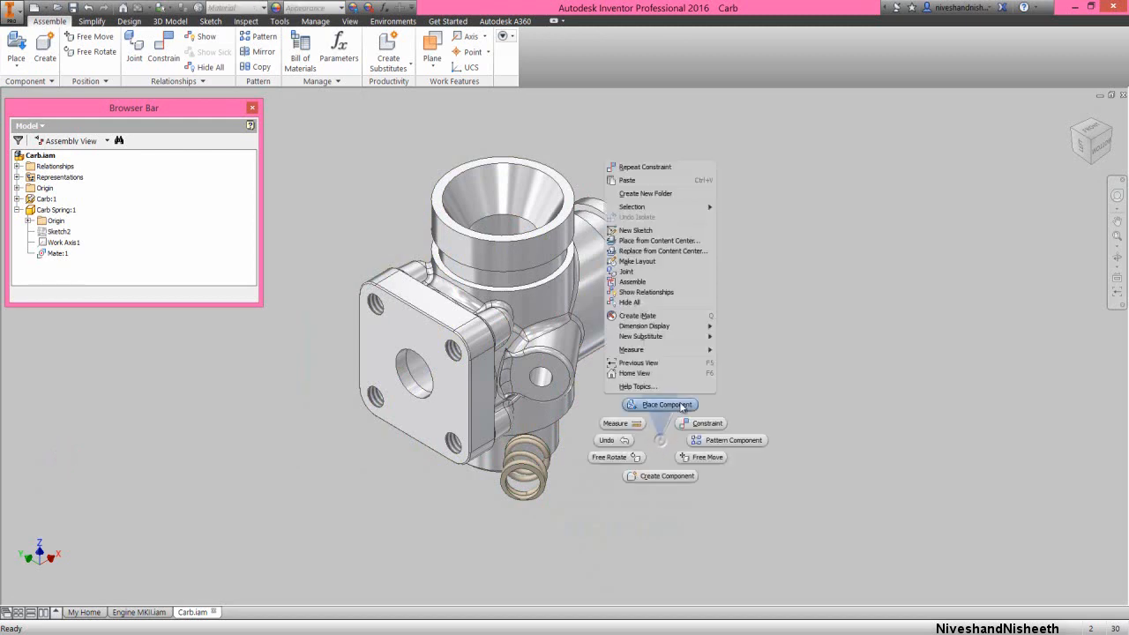
left_click(706, 424)
left_click(563, 383)
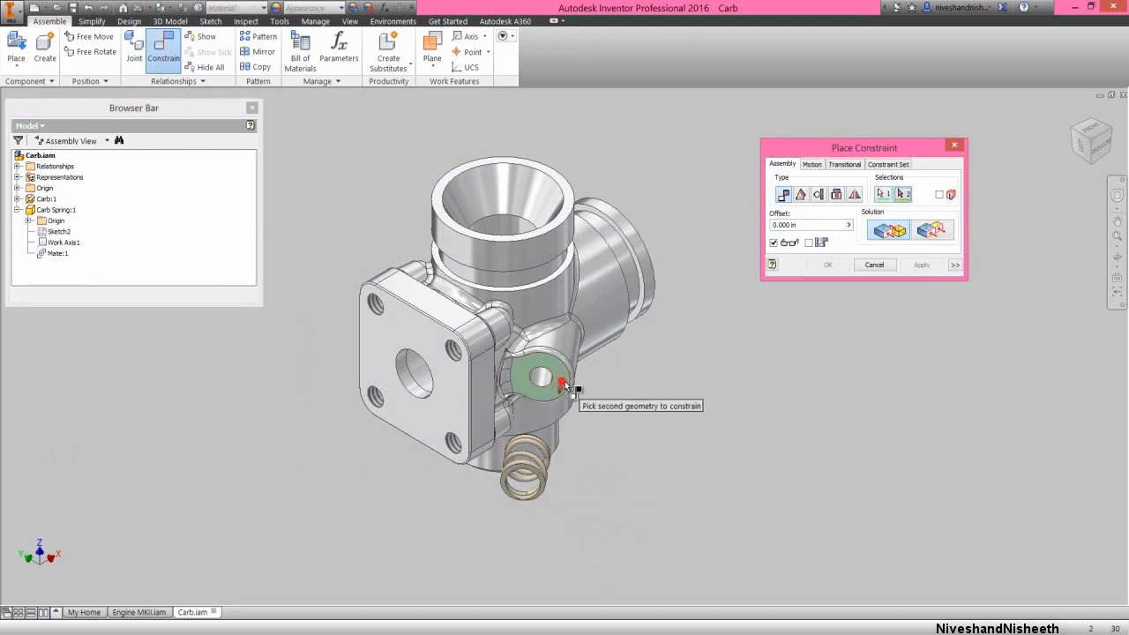
left_click(1110, 130)
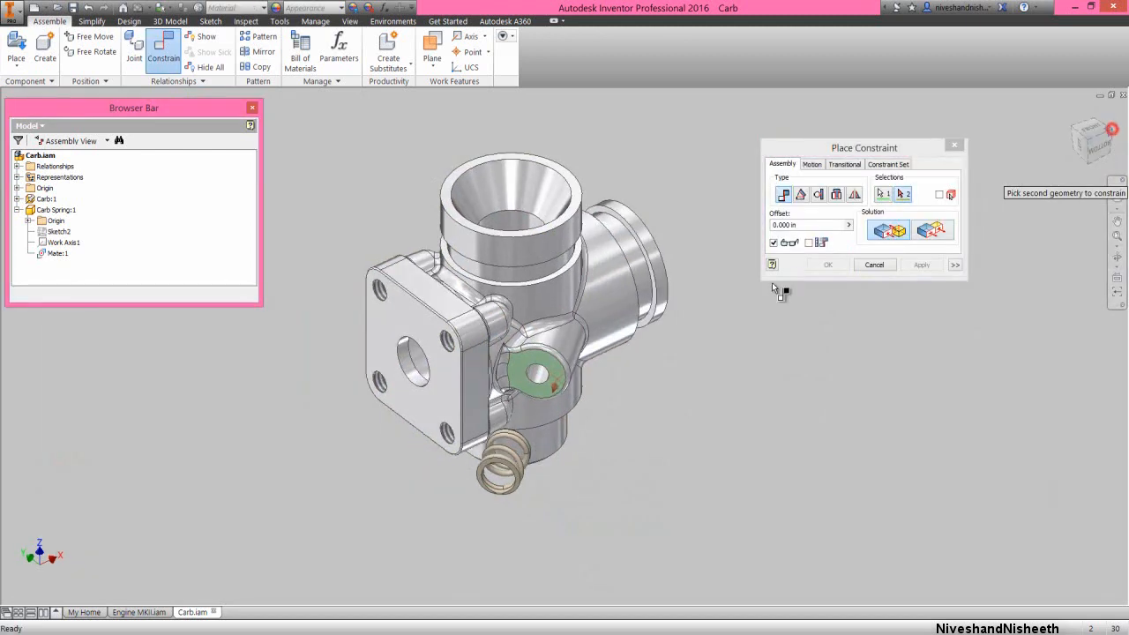
scroll(443, 344, "down", 5)
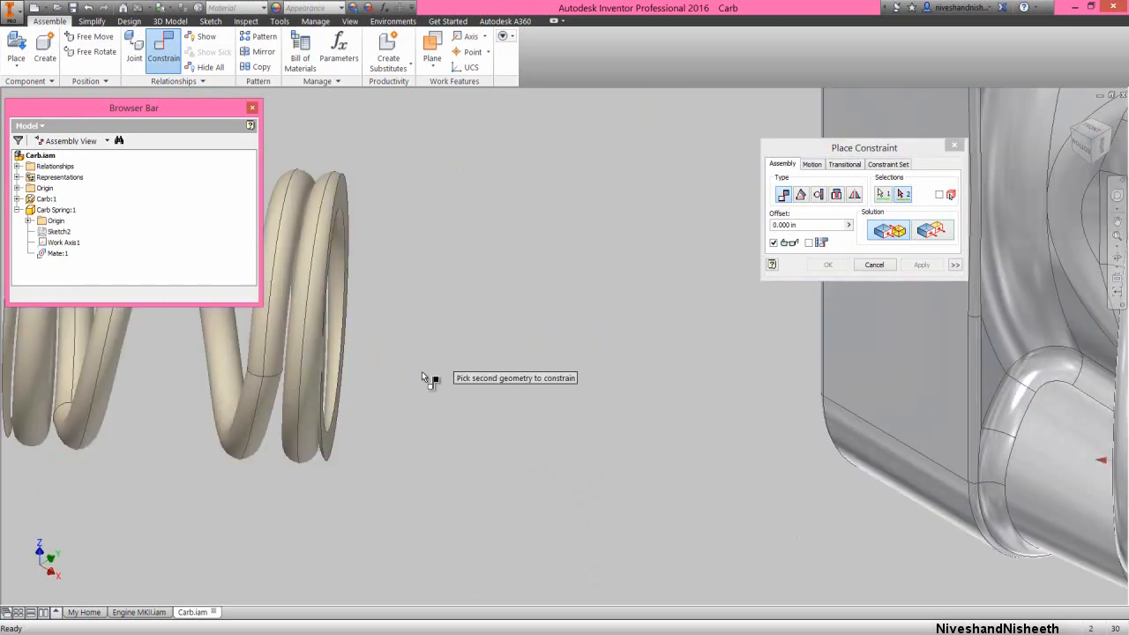
left_click(328, 448)
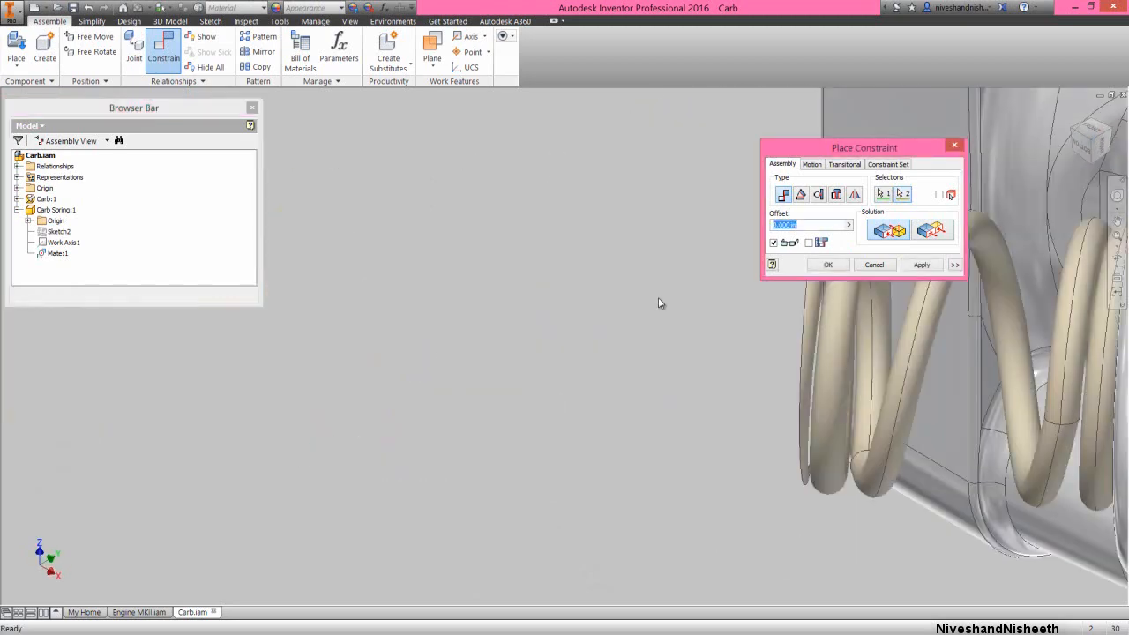
left_click(828, 265)
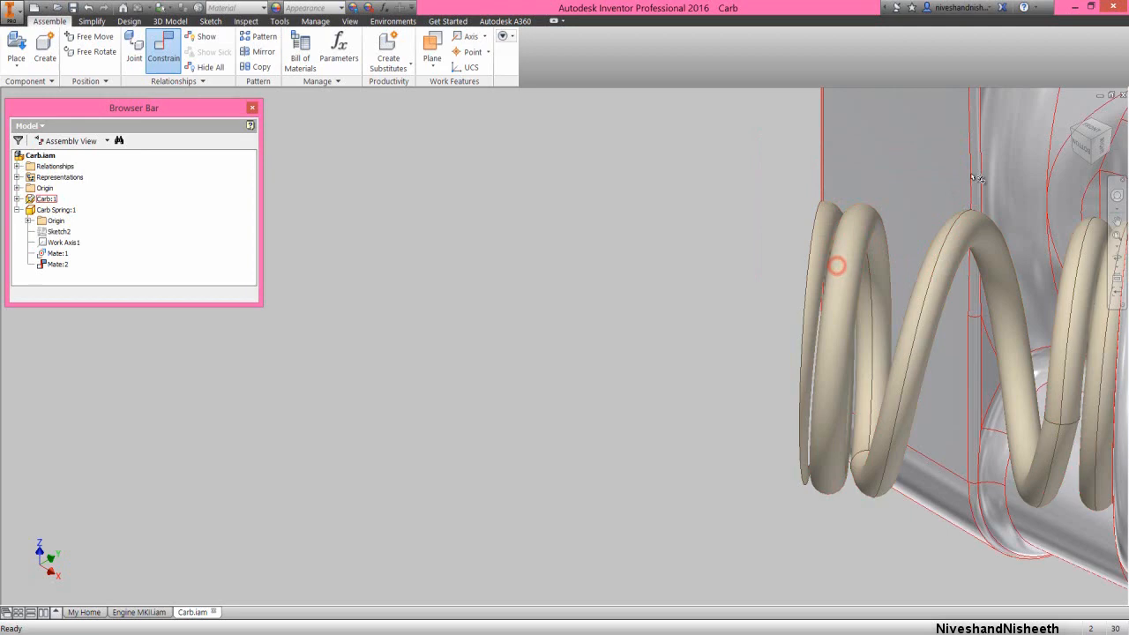
left_click(1068, 131)
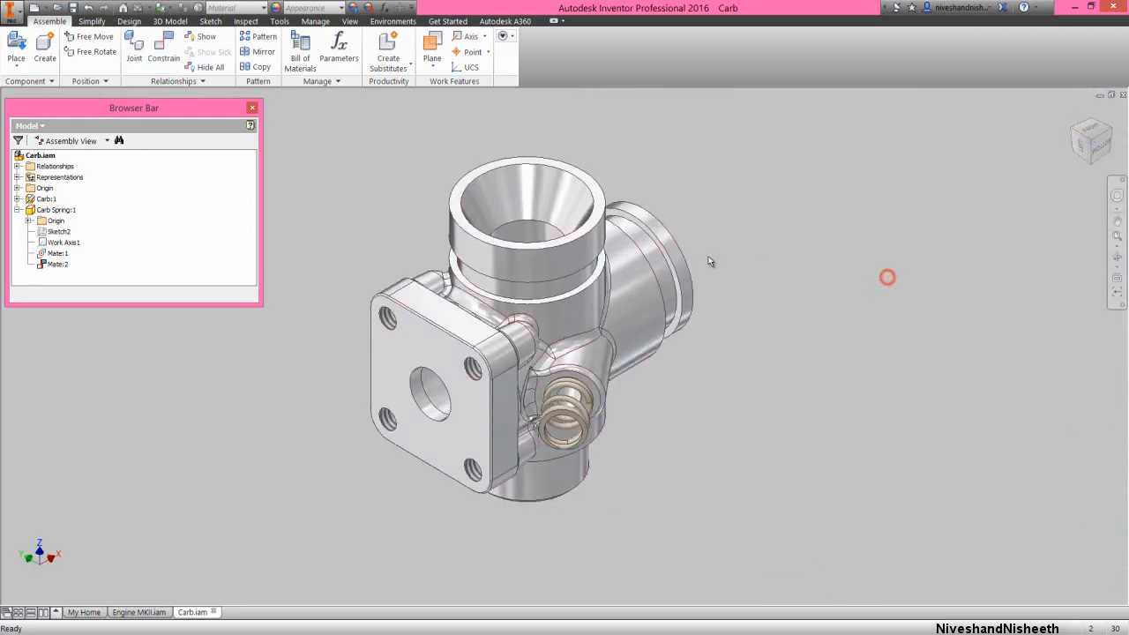
Collapse the whole model tree and save the Carb assembly
right_click(153, 200)
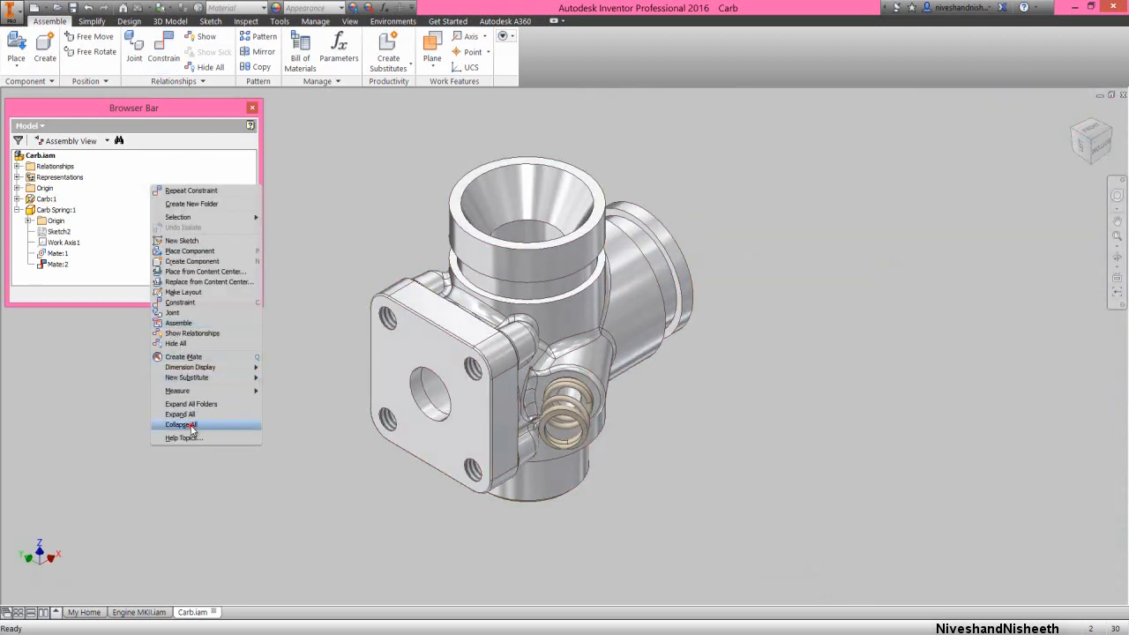
left_click(191, 425)
left_click(77, 11)
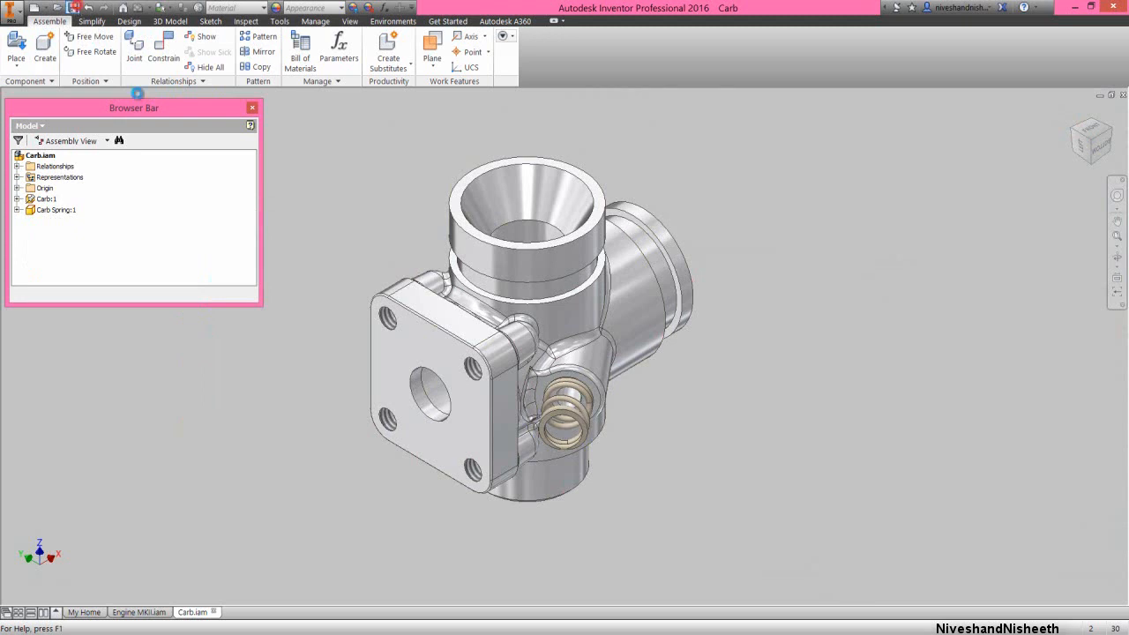
Place one Carb Intake Plate from the Engine MKII folder in free space beside the carburetor's square flange
right_click(328, 253)
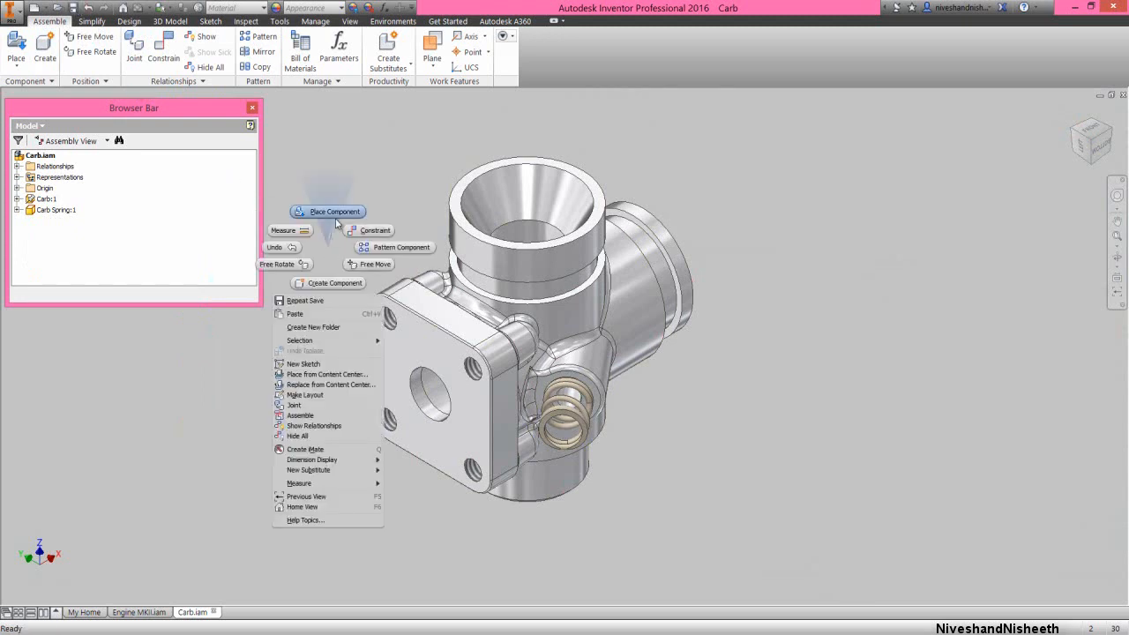
left_click(335, 209)
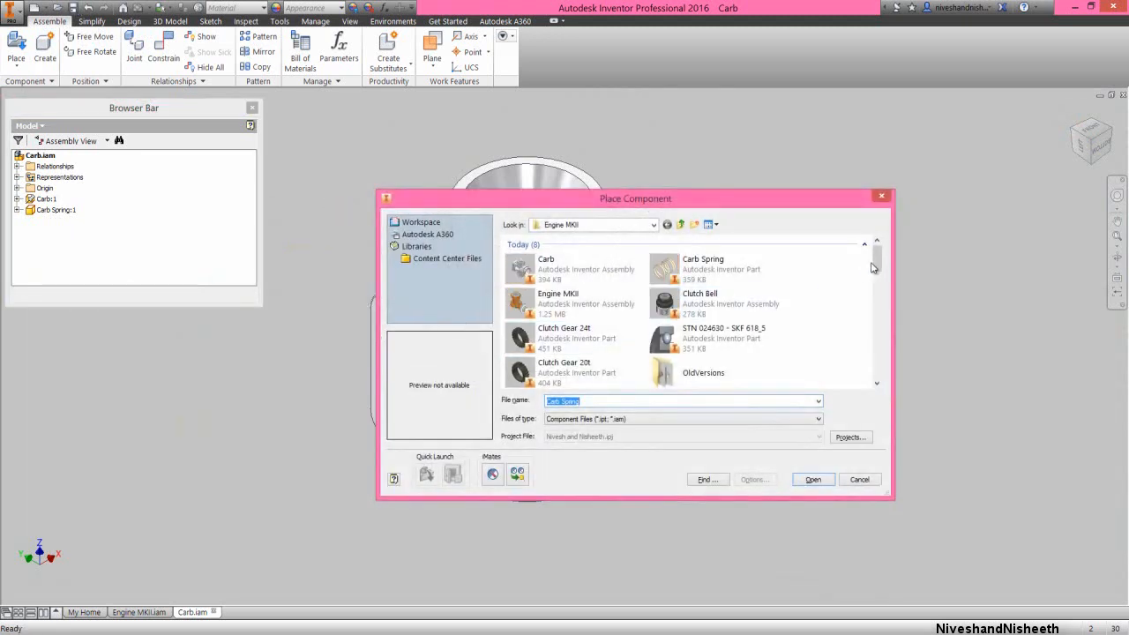
left_click_drag(879, 263, 879, 333)
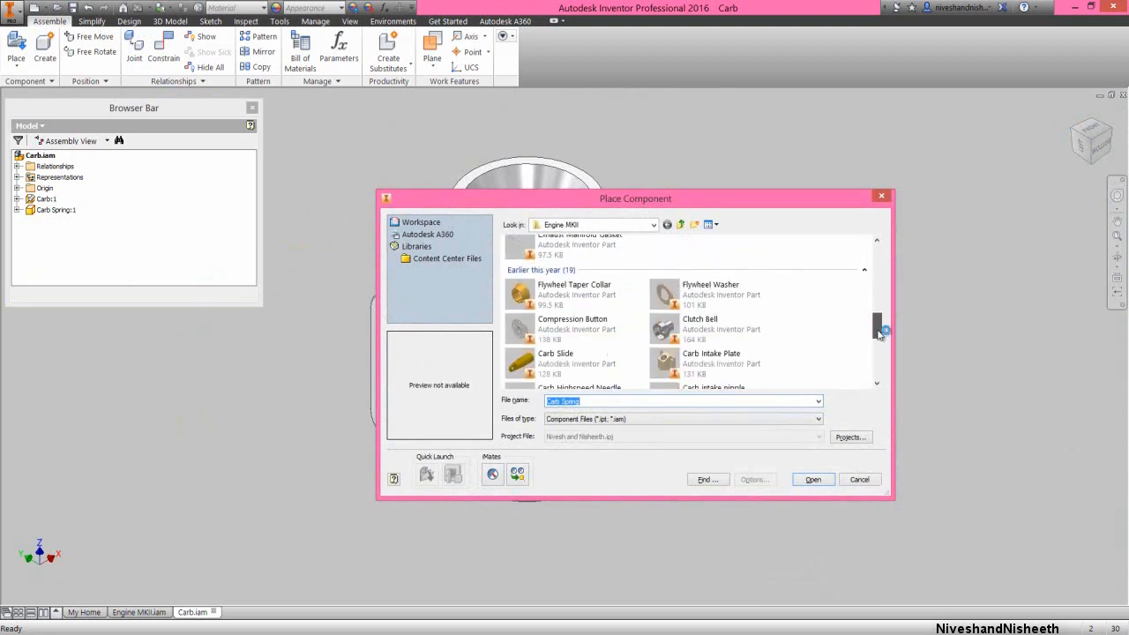
double_click(735, 365)
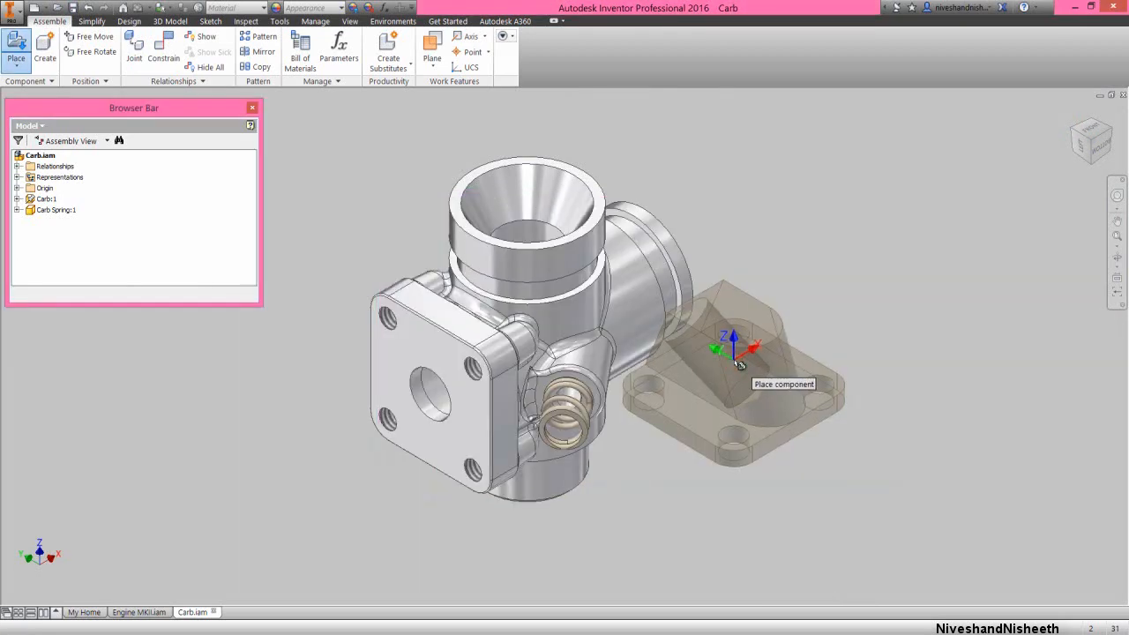
left_click(429, 367)
right_click(474, 257)
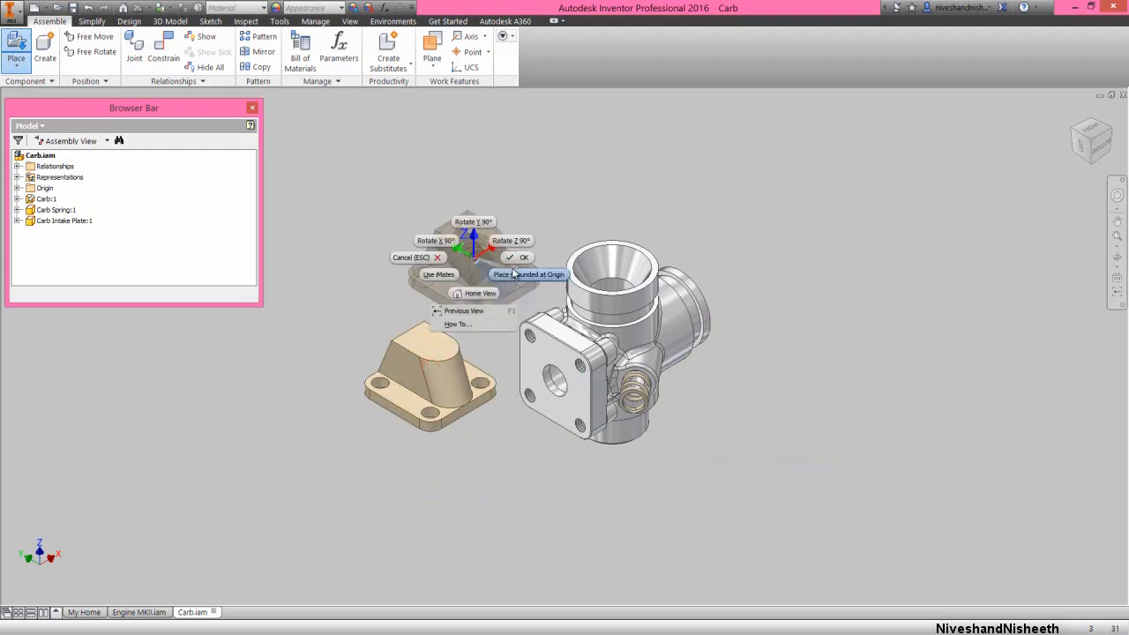
left_click(515, 263)
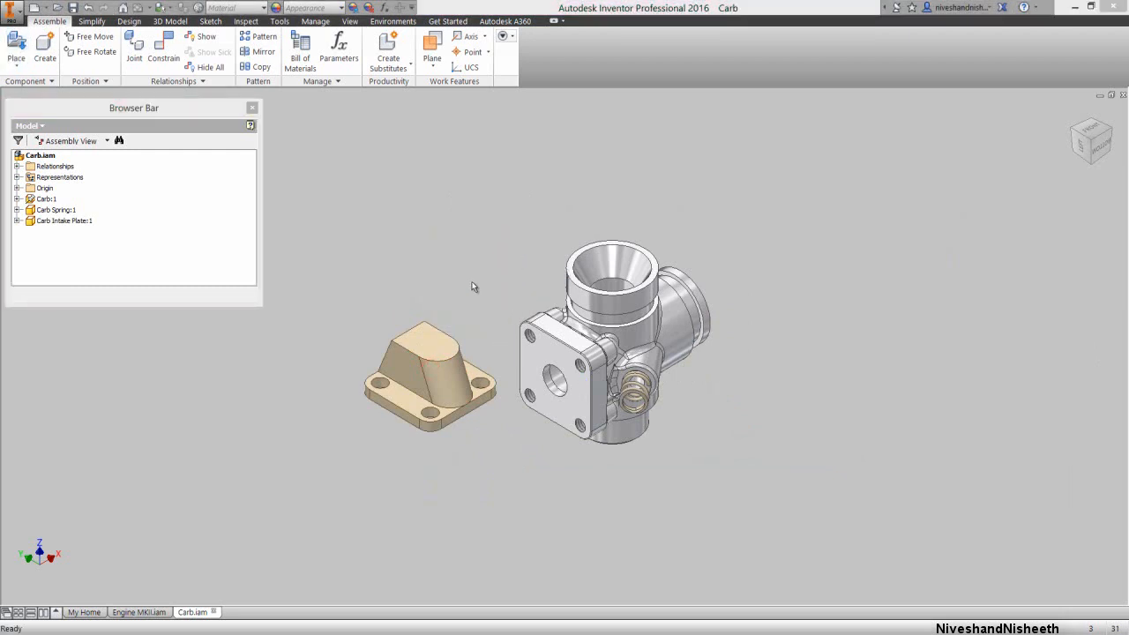
left_click(472, 281)
Mate the underside of the Carb Intake Plate to the carburetor's square flange face with a 0.000 in offset
scroll(493, 344, "up", 3)
right_click(481, 262)
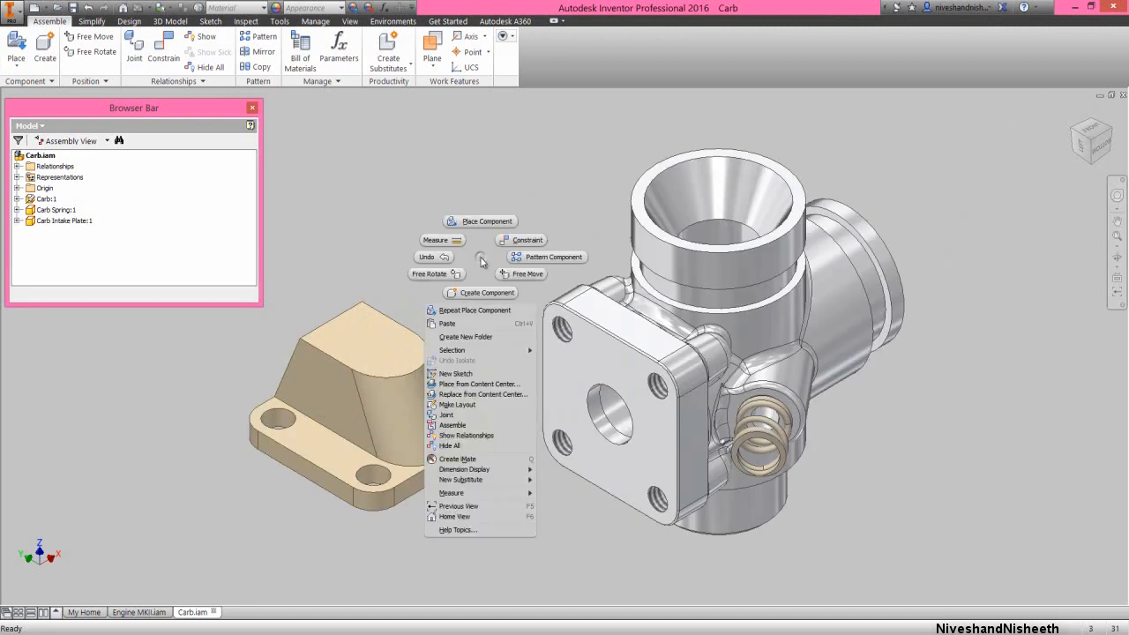
left_click(506, 241)
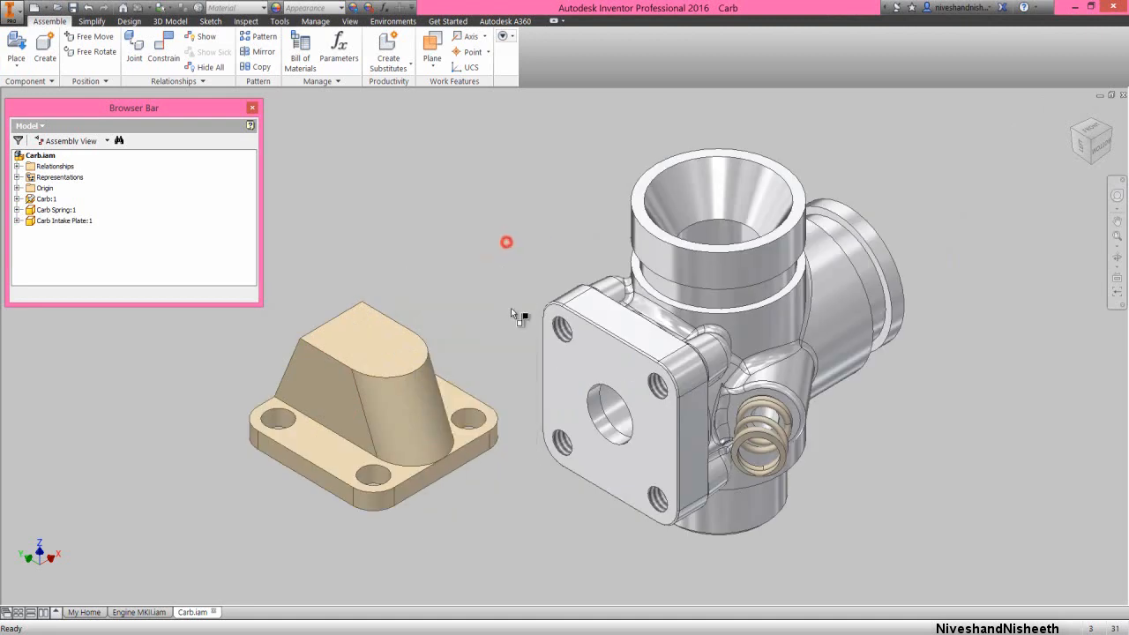
left_click(575, 361)
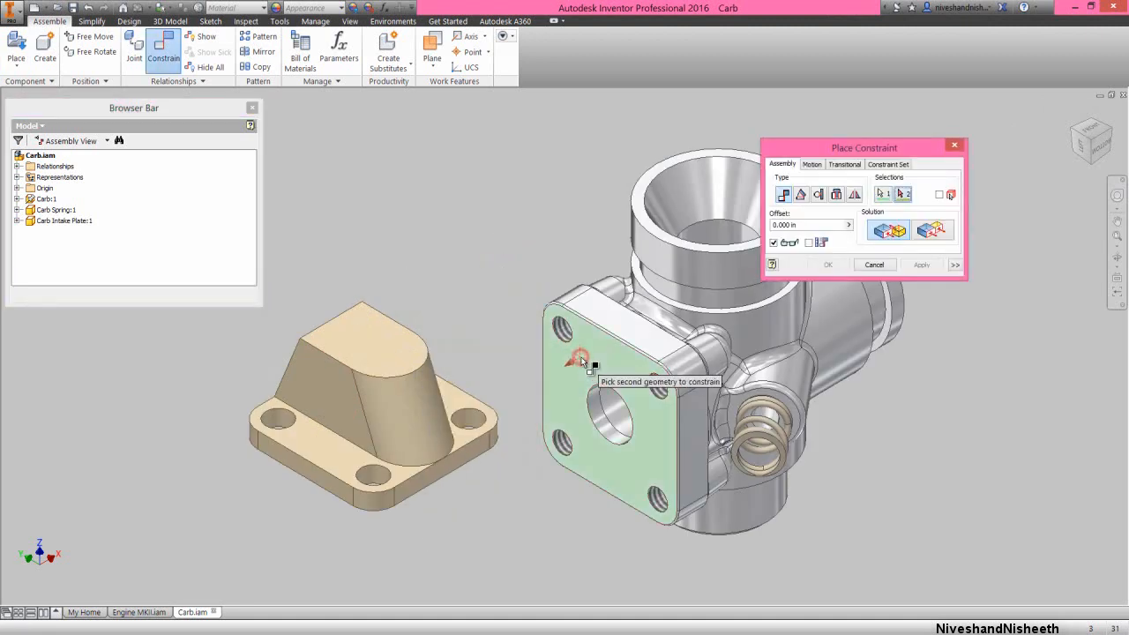
left_click(1117, 257)
left_click_drag(529, 441, 513, 388)
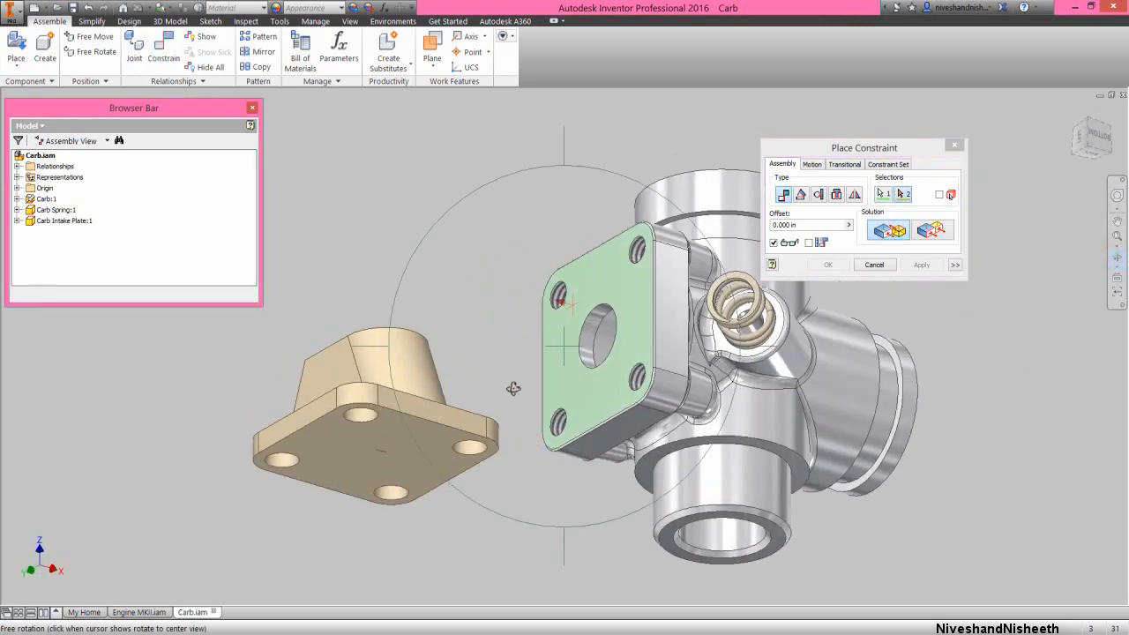
right_click(514, 389)
left_click(545, 388)
left_click(420, 436)
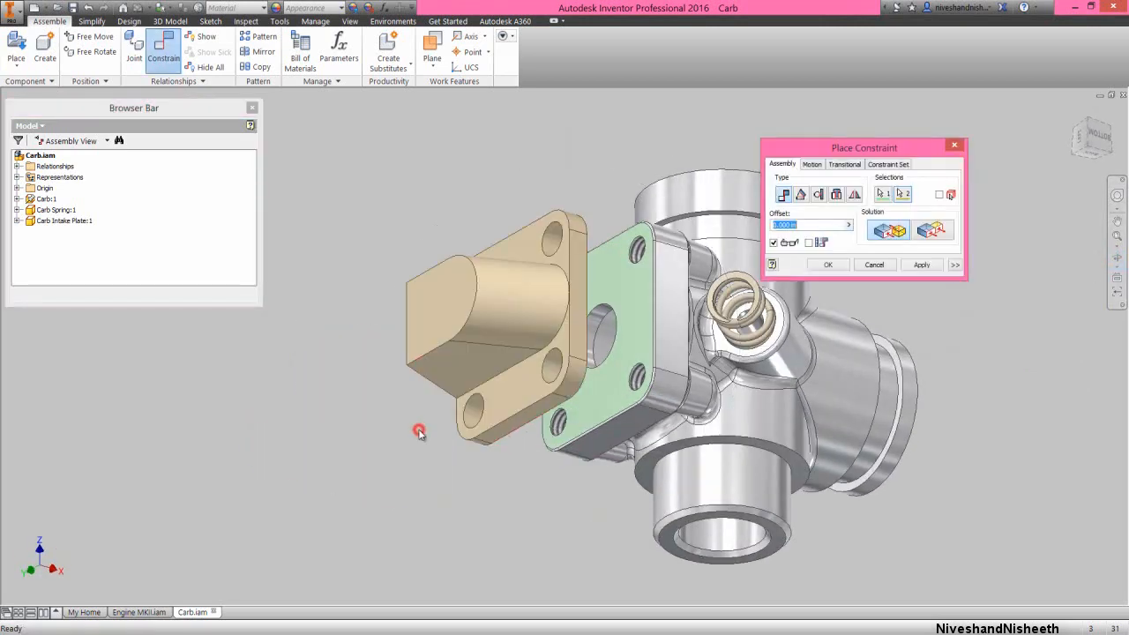
left_click(921, 264)
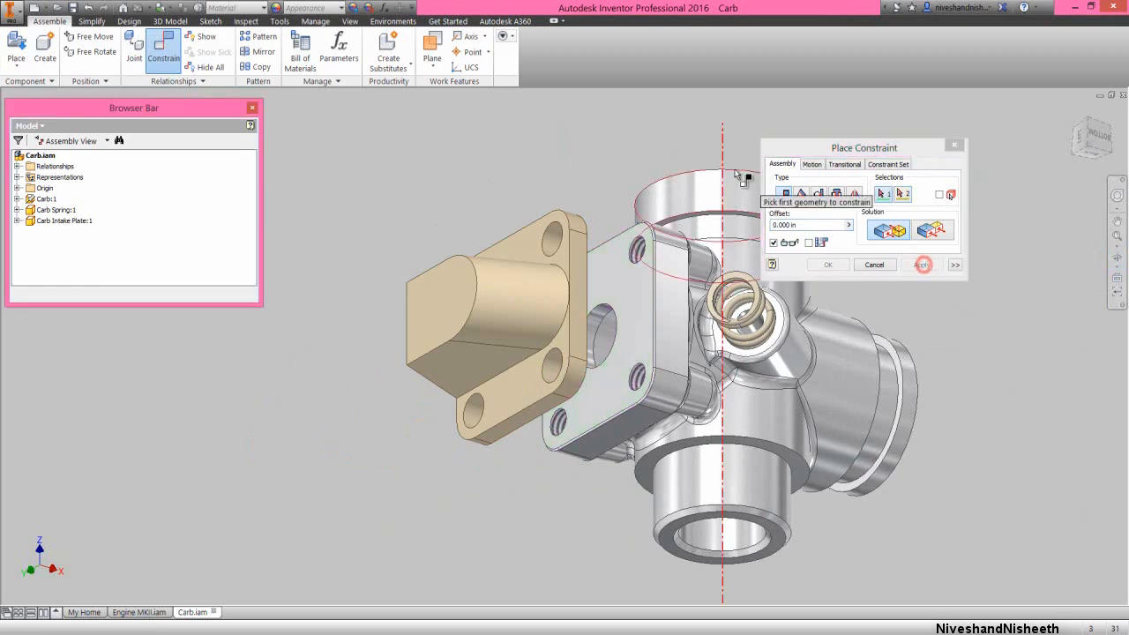
Mate the Carb Intake Plate's corner hole axis to the flange's lower corner hole with 0.000 in offset, and swing the plate over the flange
right_click(672, 120)
left_click(672, 175)
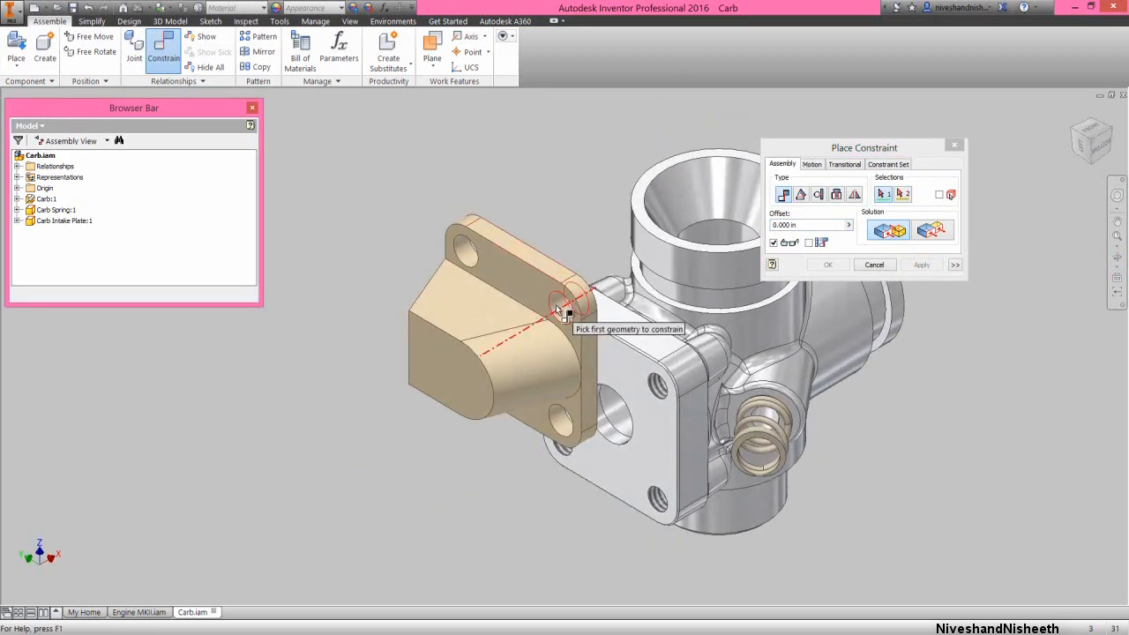
left_click(565, 313)
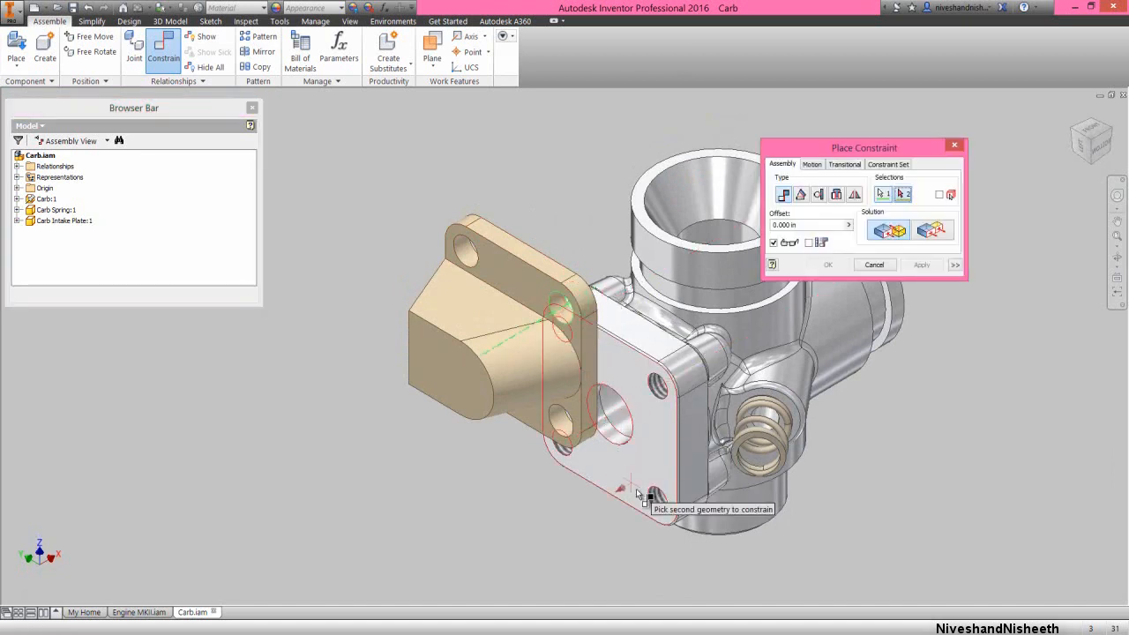
left_click(658, 505)
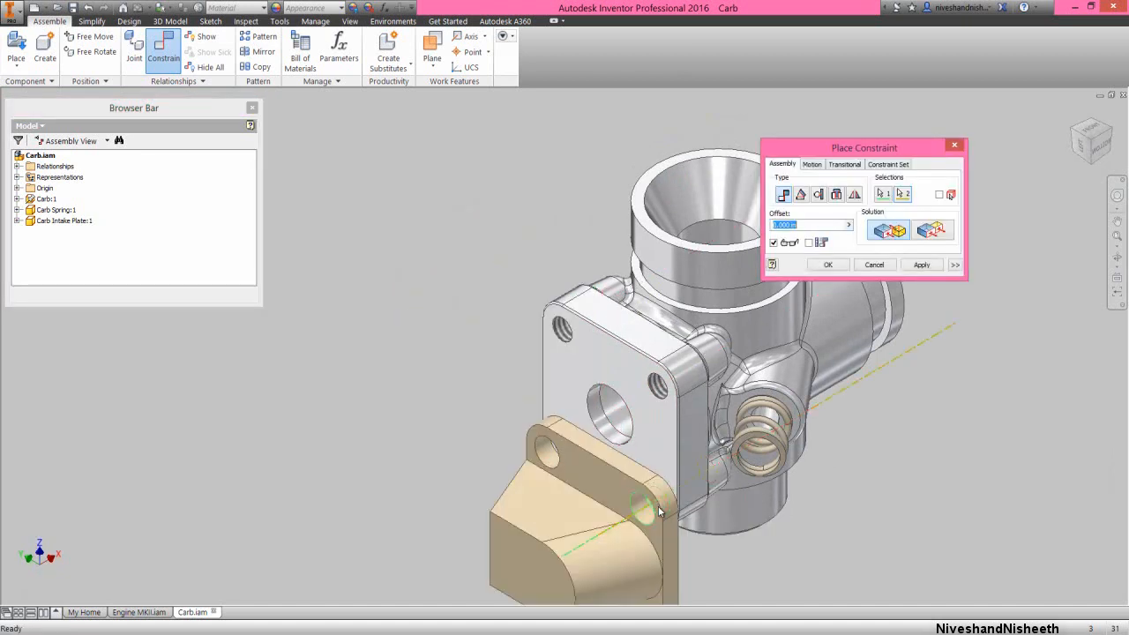
scroll(600, 406, "down", 3)
left_click(829, 264)
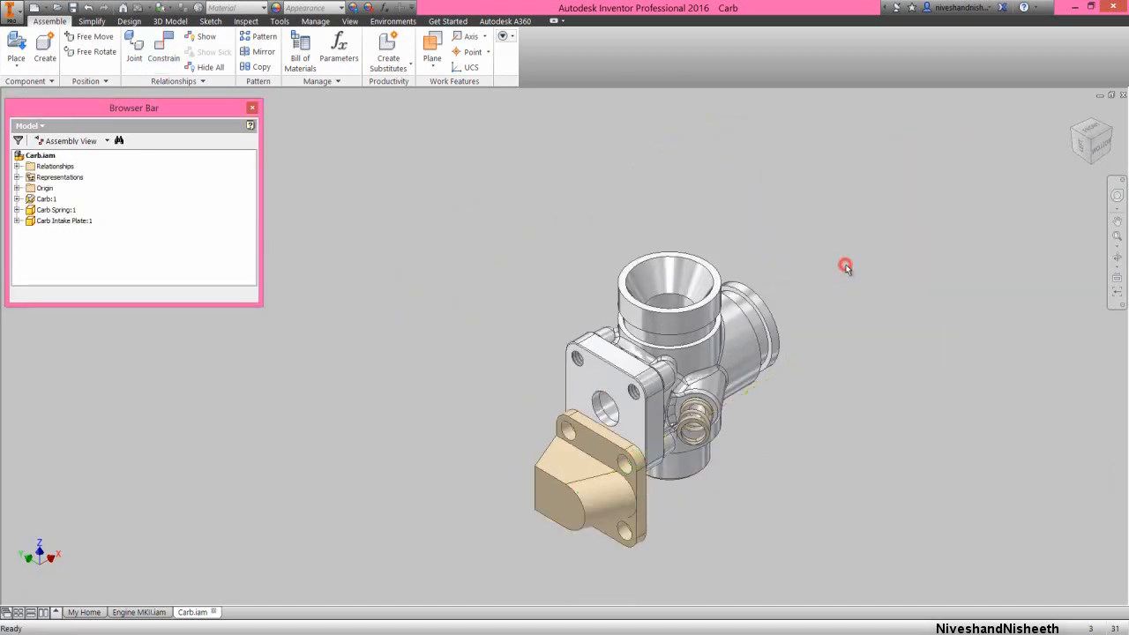
left_click_drag(616, 447, 641, 445)
left_click(468, 373)
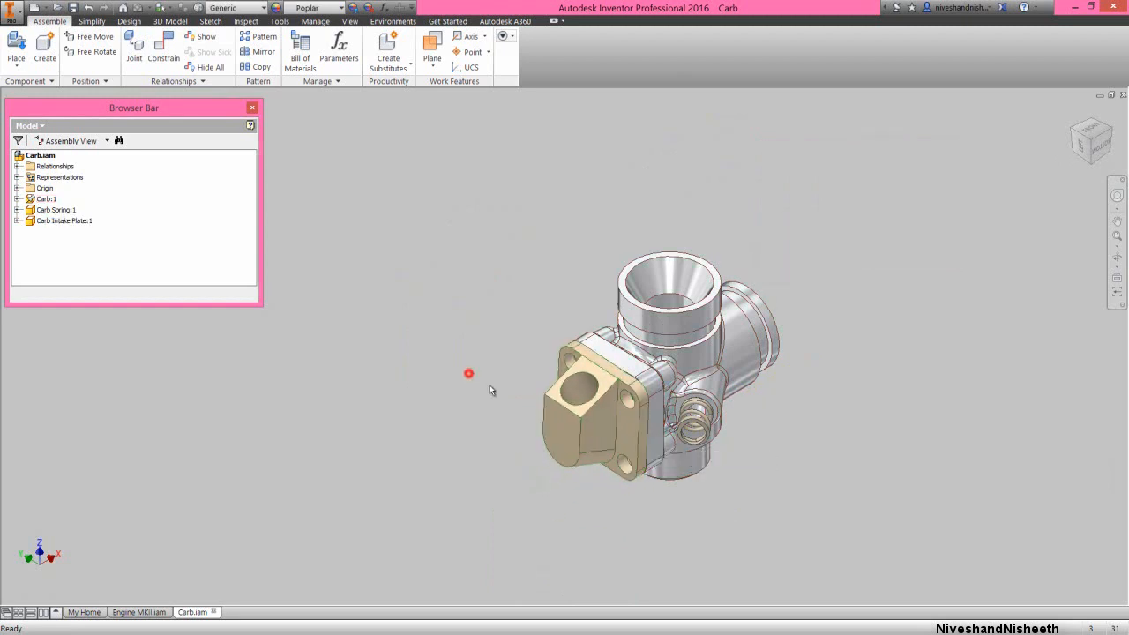
Constrain the Carb Intake Plate's YZ plane to the Carb's XZ plane with a directed angle of 180 degrees
left_click(1117, 238)
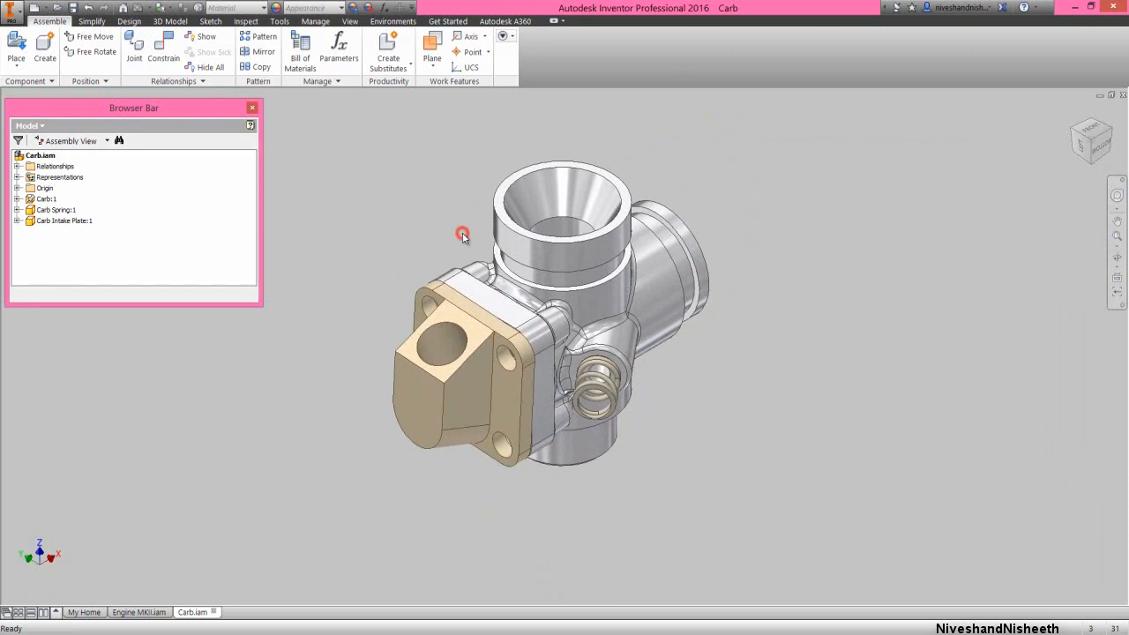
right_click(462, 235)
left_click(487, 220)
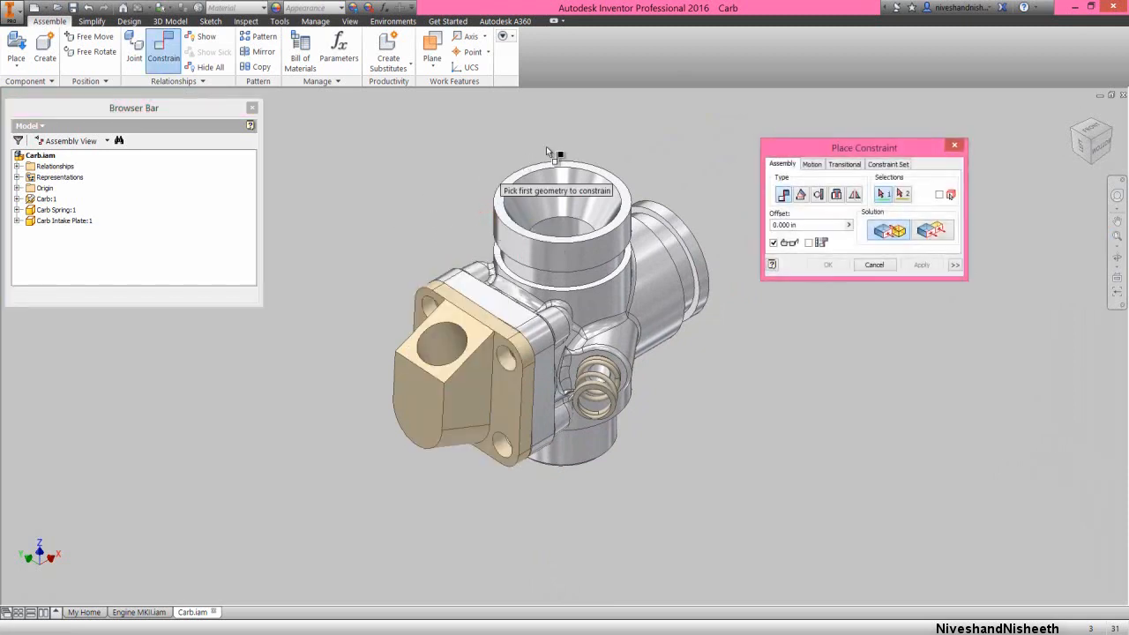
left_click(793, 145)
left_click(802, 195)
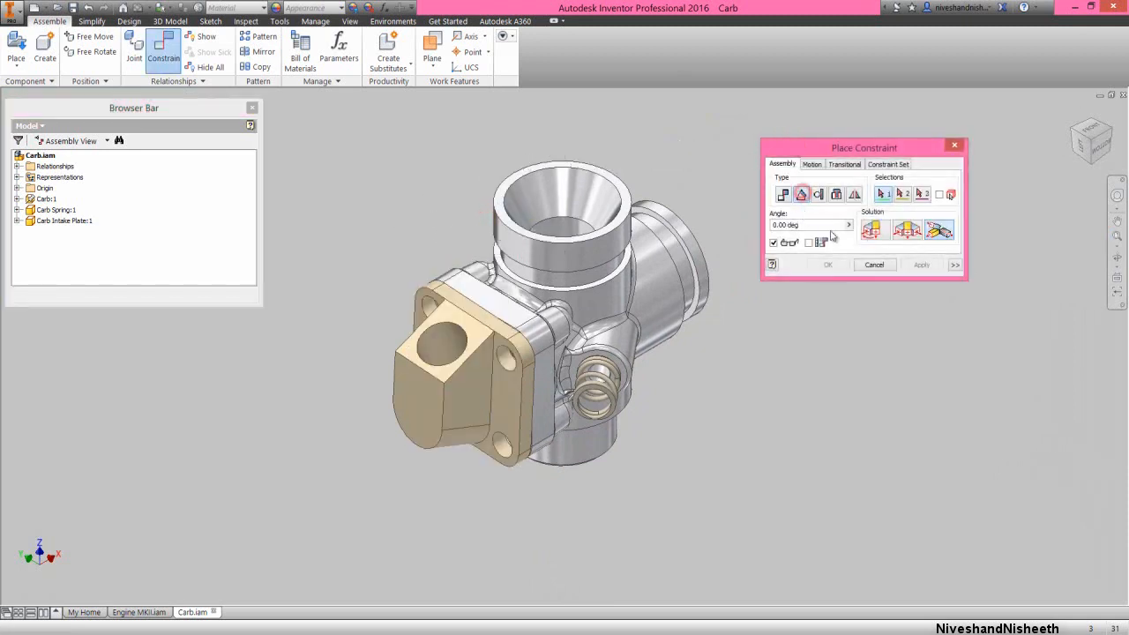
left_click(871, 231)
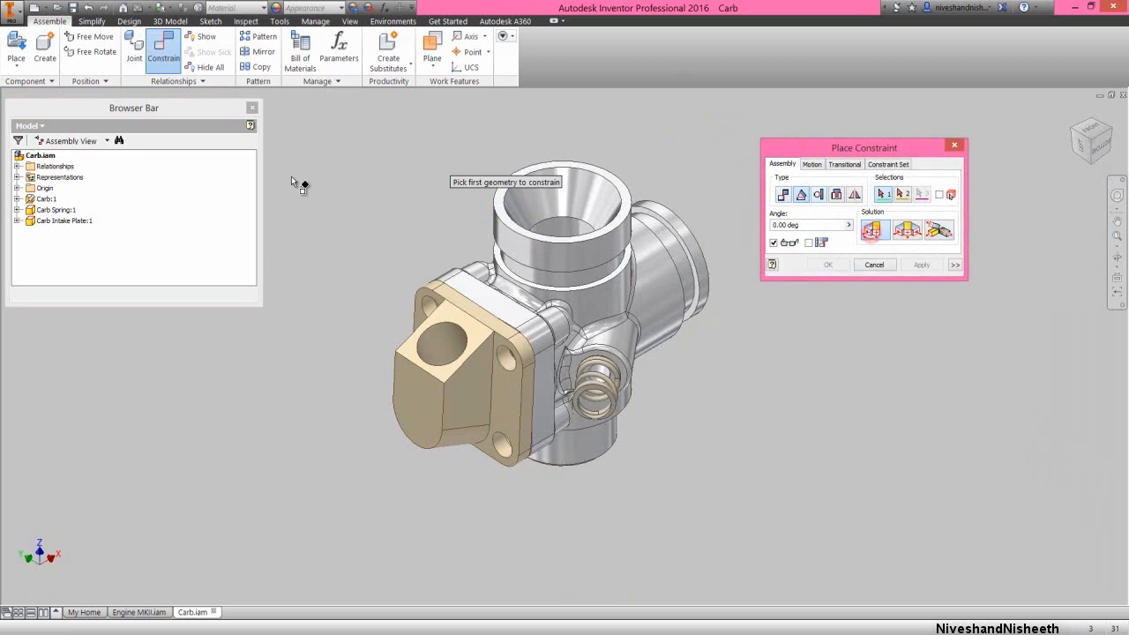
left_click(19, 220)
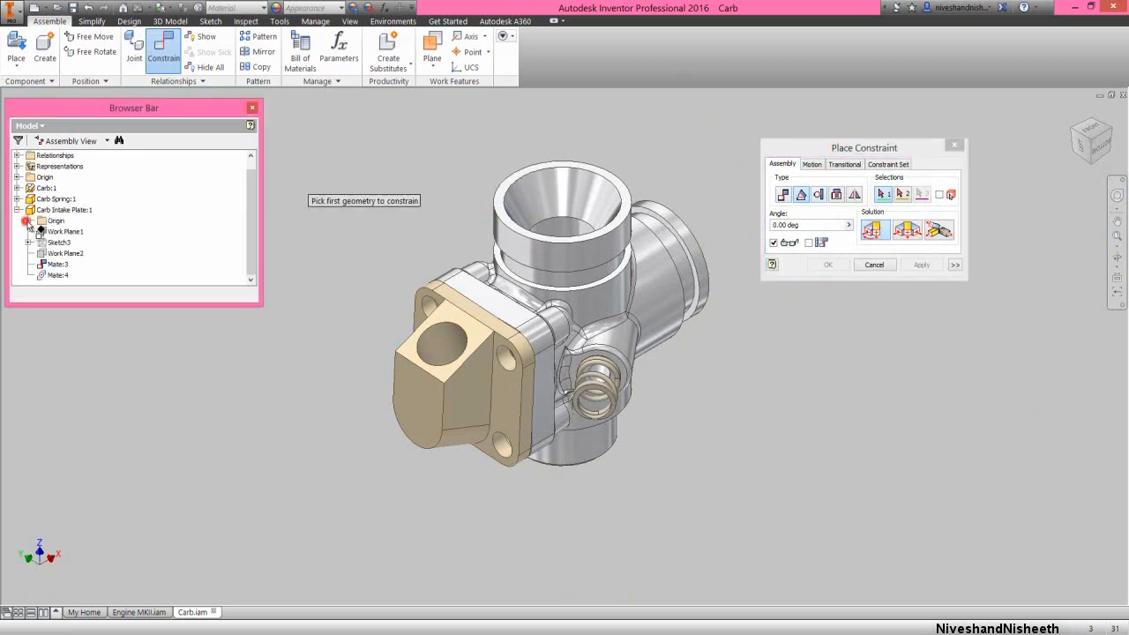
left_click(29, 220)
left_click(69, 210)
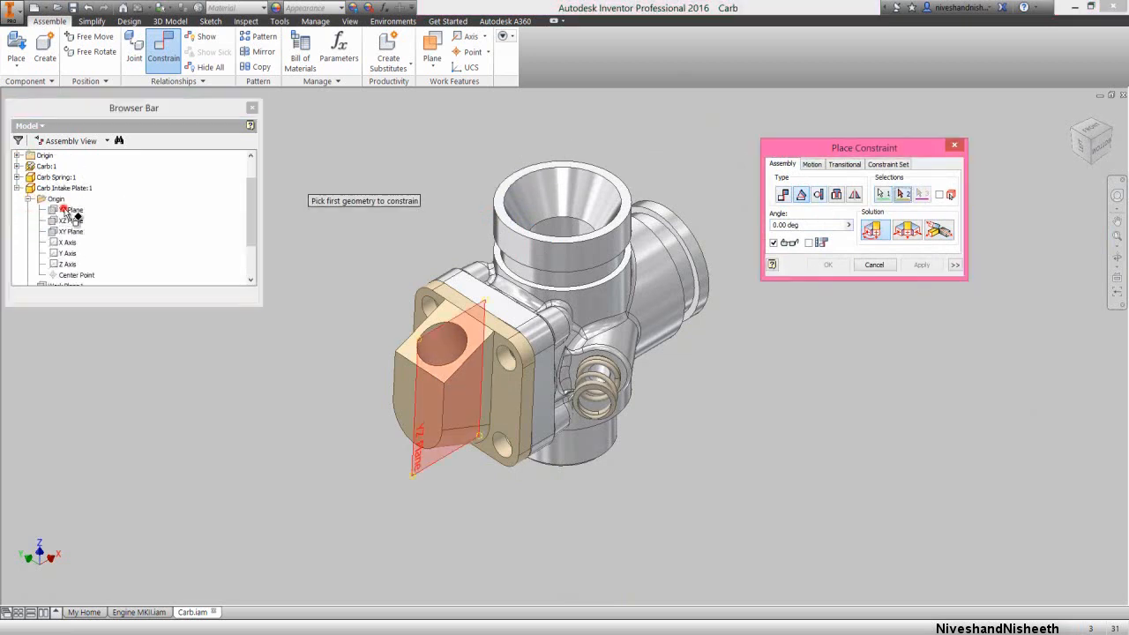
scroll(120, 217, "up", 1)
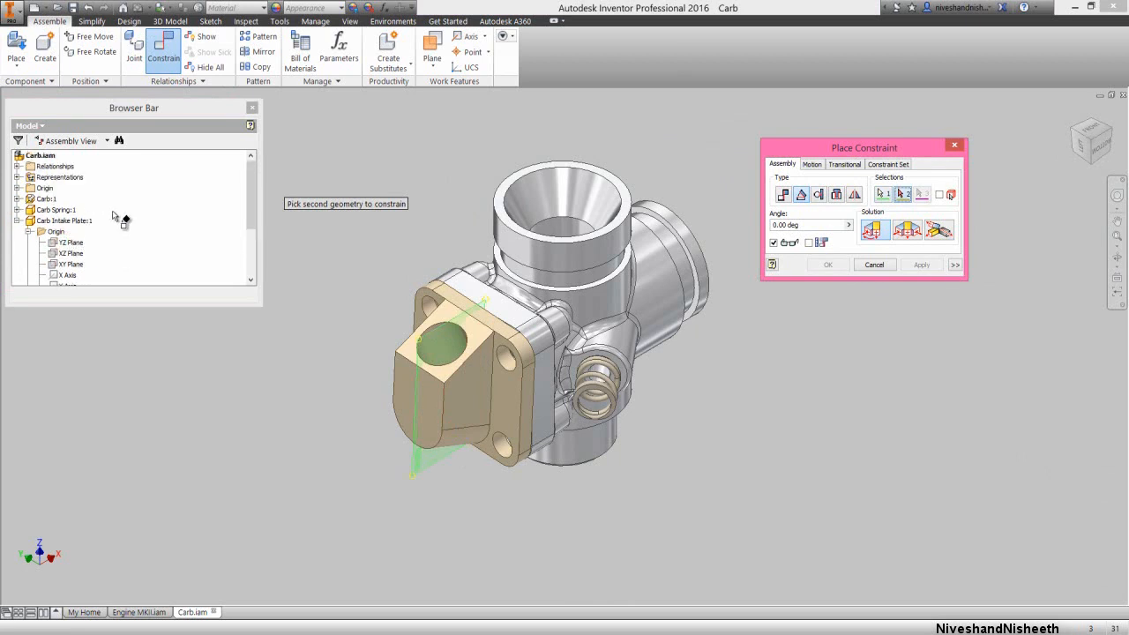
left_click(16, 199)
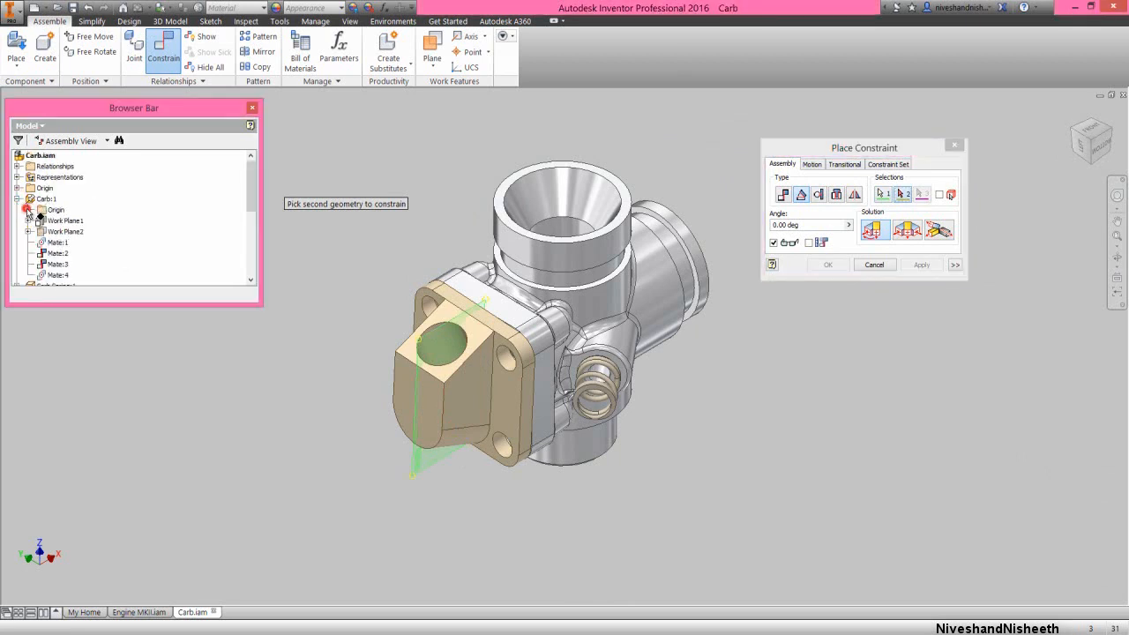
left_click(28, 210)
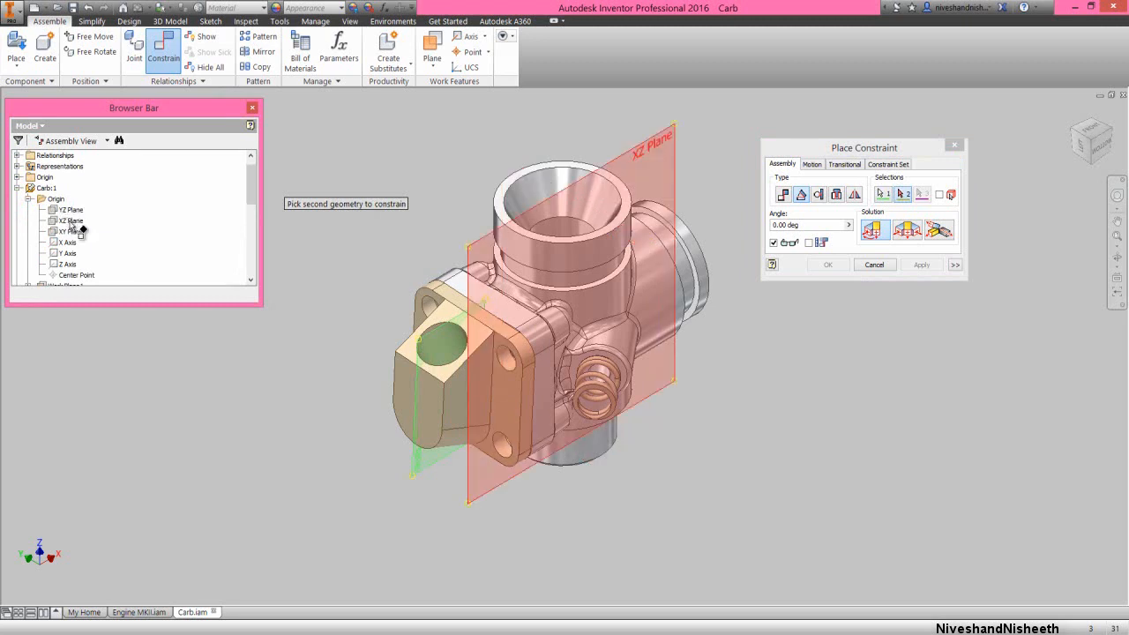
left_click(71, 221)
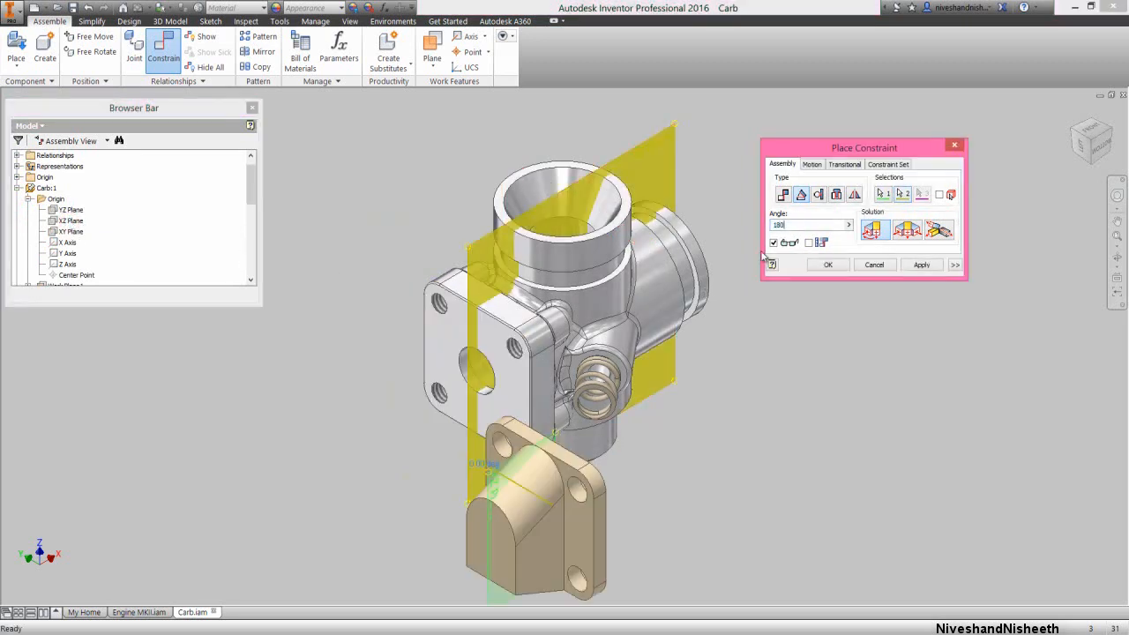
left_click(837, 269)
Collapse the entire browser tree and save the Carb assembly
right_click(163, 192)
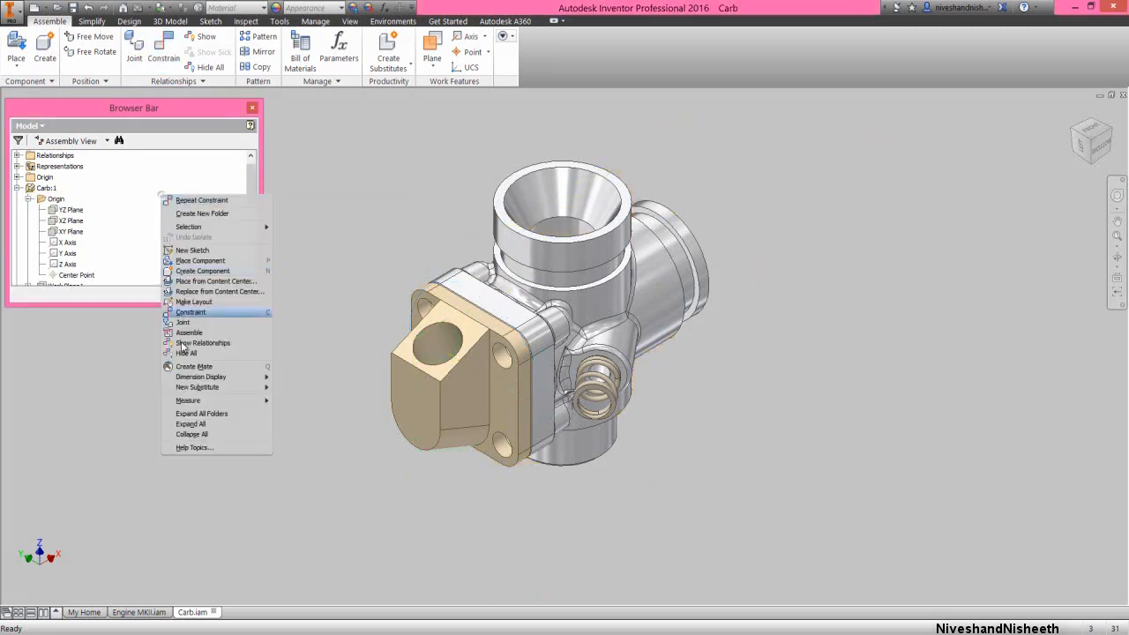
left_click(200, 433)
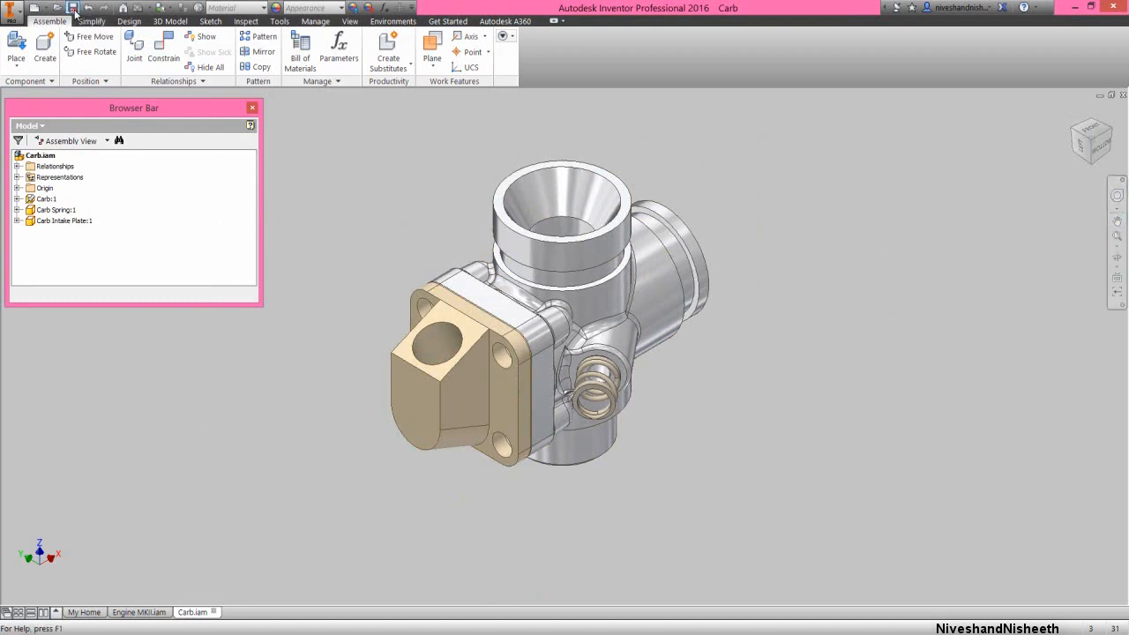
Place one Carb Slide from the Engine MKII folder in free space beside the carburetor body
right_click(380, 241)
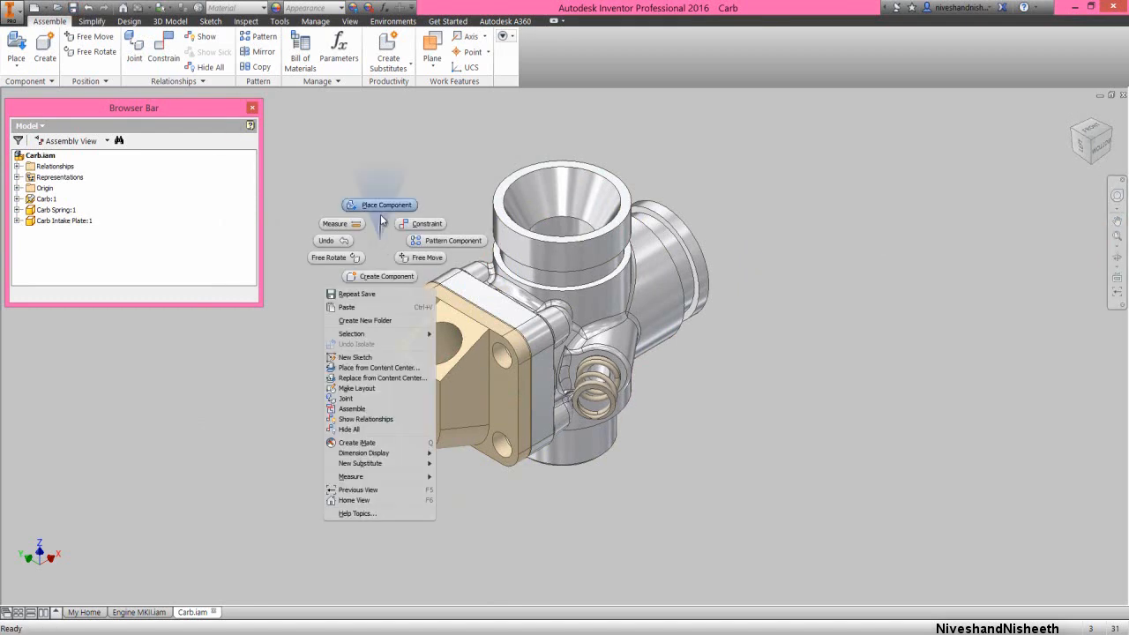
left_click(385, 208)
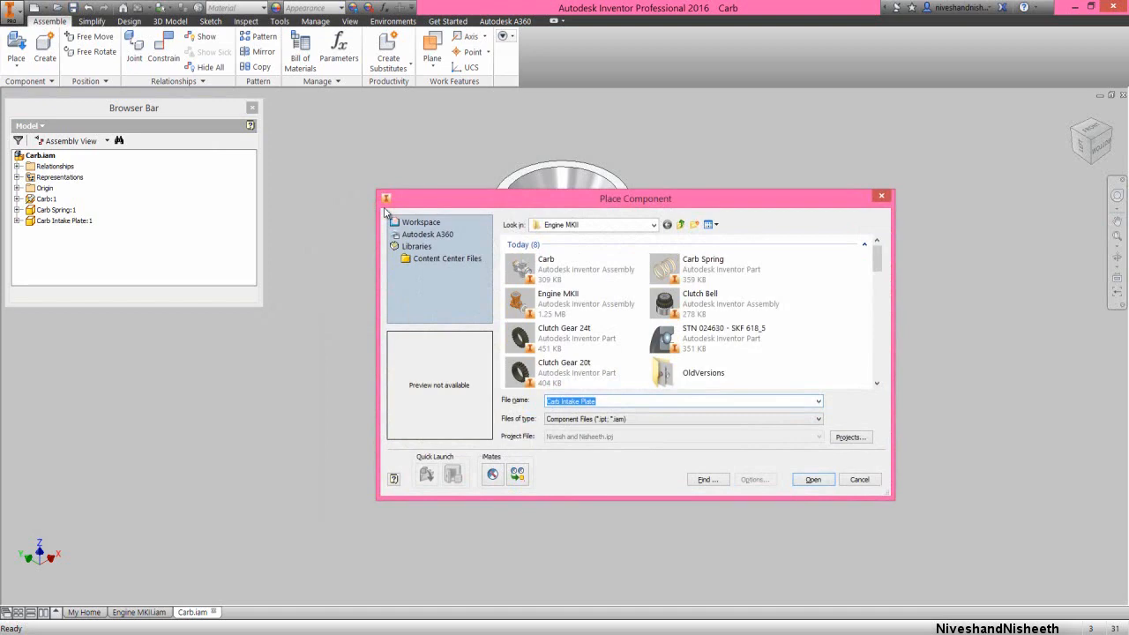
scroll(712, 264, "down", 5)
left_click(712, 260)
left_click(573, 282)
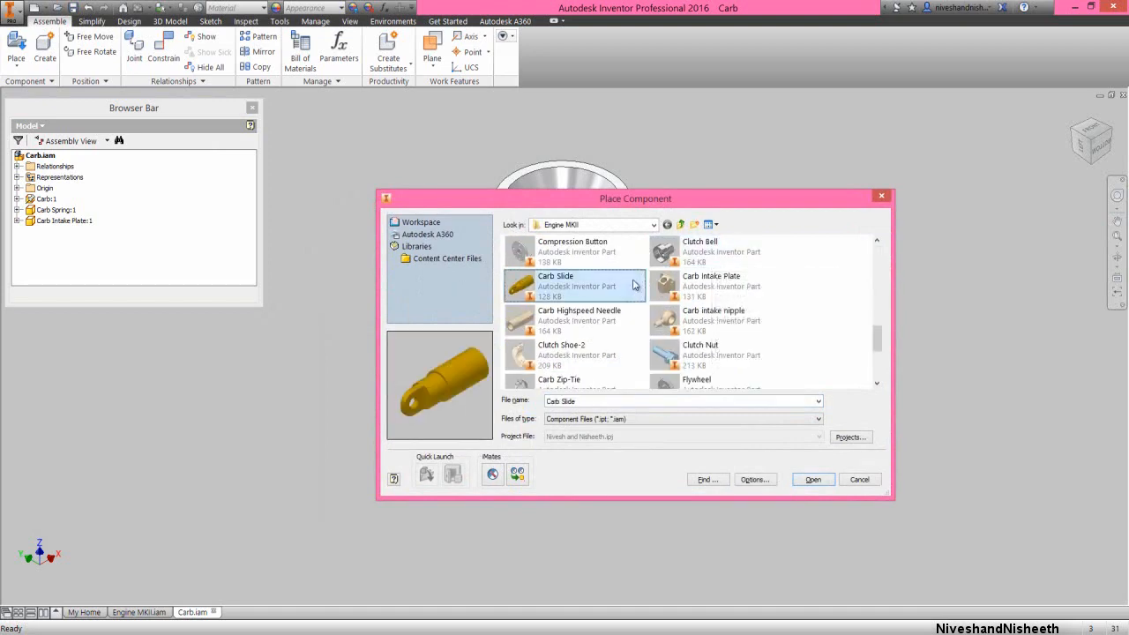
double_click(578, 286)
left_click(835, 327)
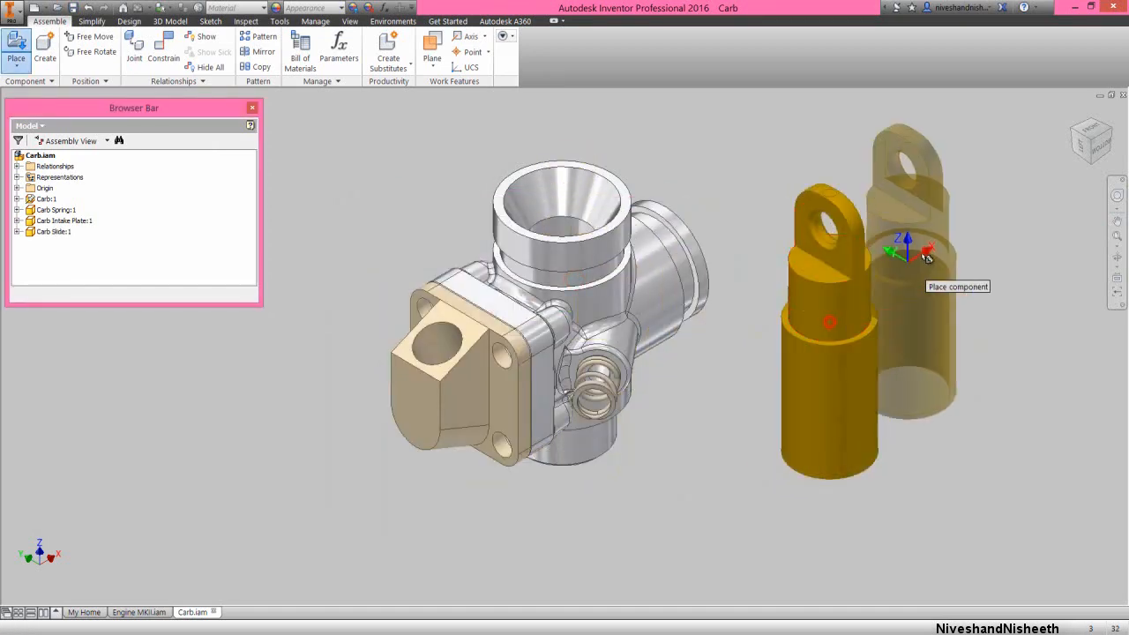
right_click(924, 244)
left_click(971, 249)
Mate the Carb Slide's cylinder axis to the axis of the carburetor's large side bore with a 0.000 in offset
right_click(926, 372)
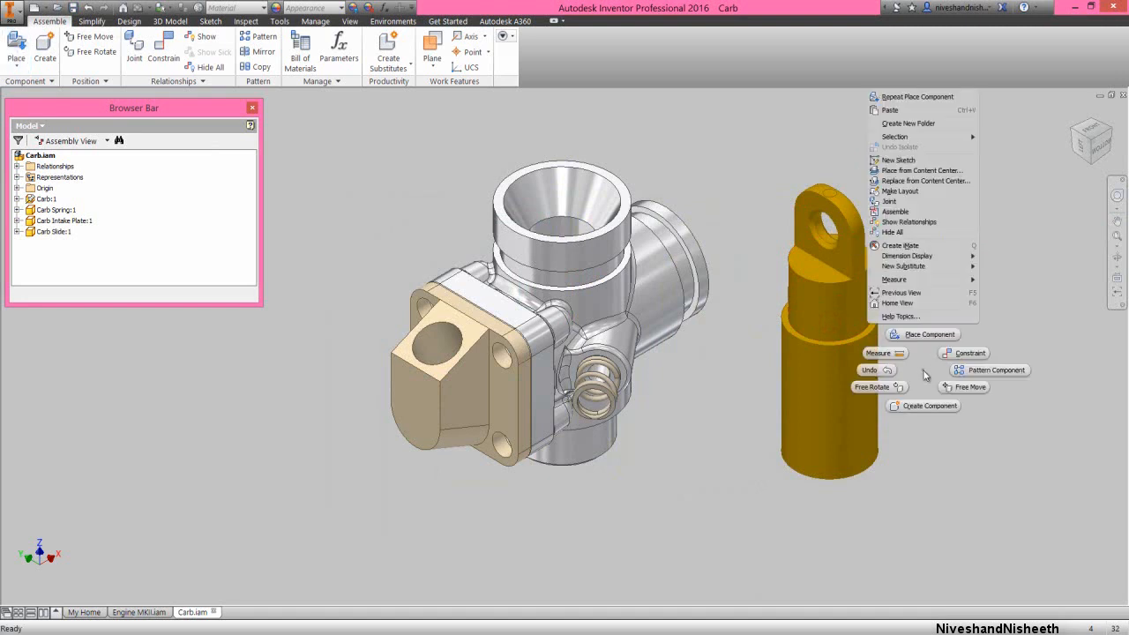
left_click(958, 357)
left_click(853, 393)
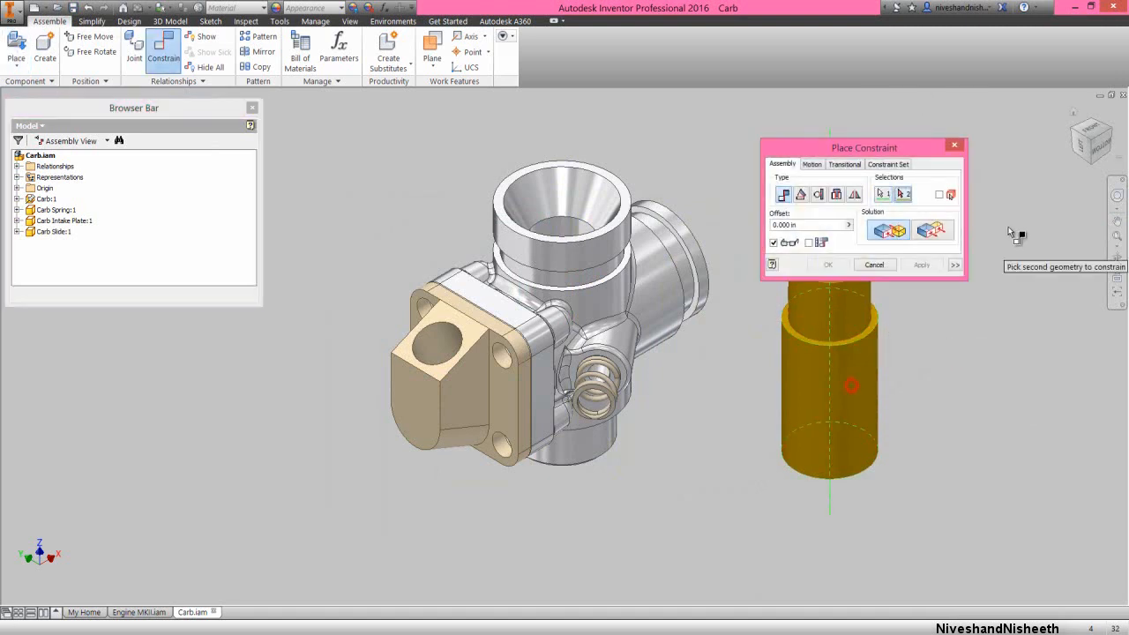
left_click(1110, 130)
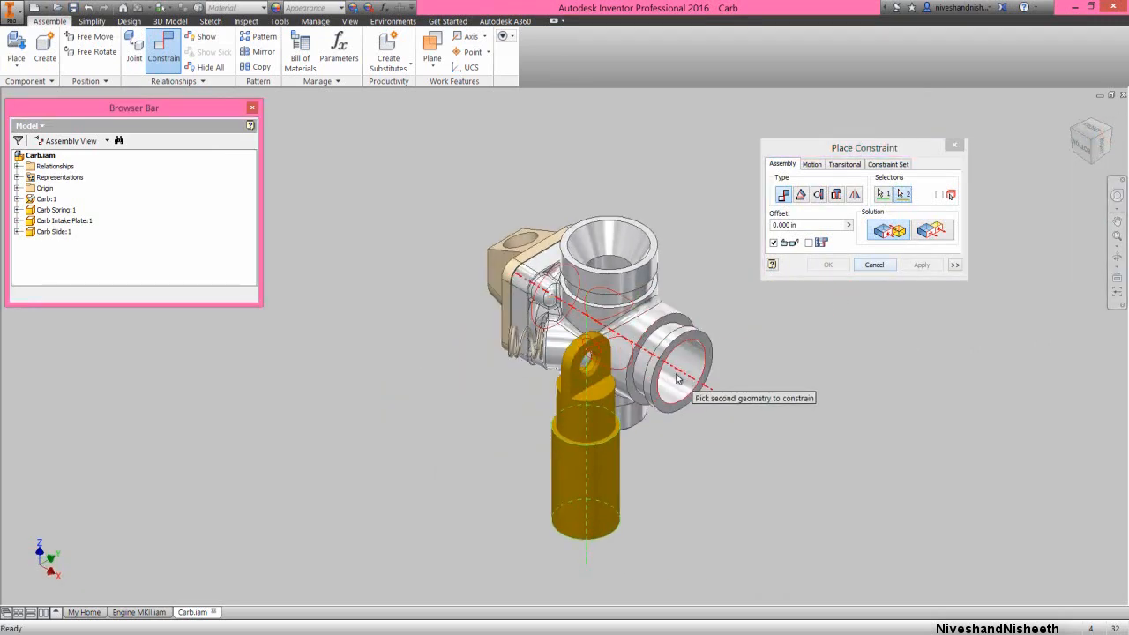
left_click(677, 378)
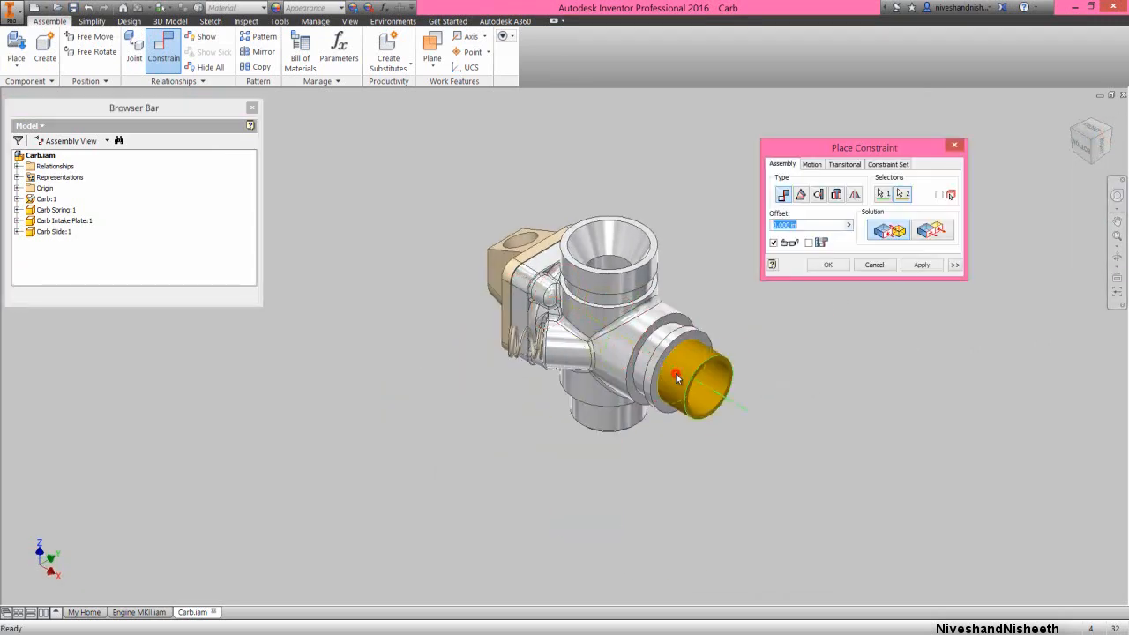
left_click(829, 264)
Free-rotate the Carb Slide so its eyelet end faces out of the side bore, and pull the slide partly out along the bore
left_click(1081, 146)
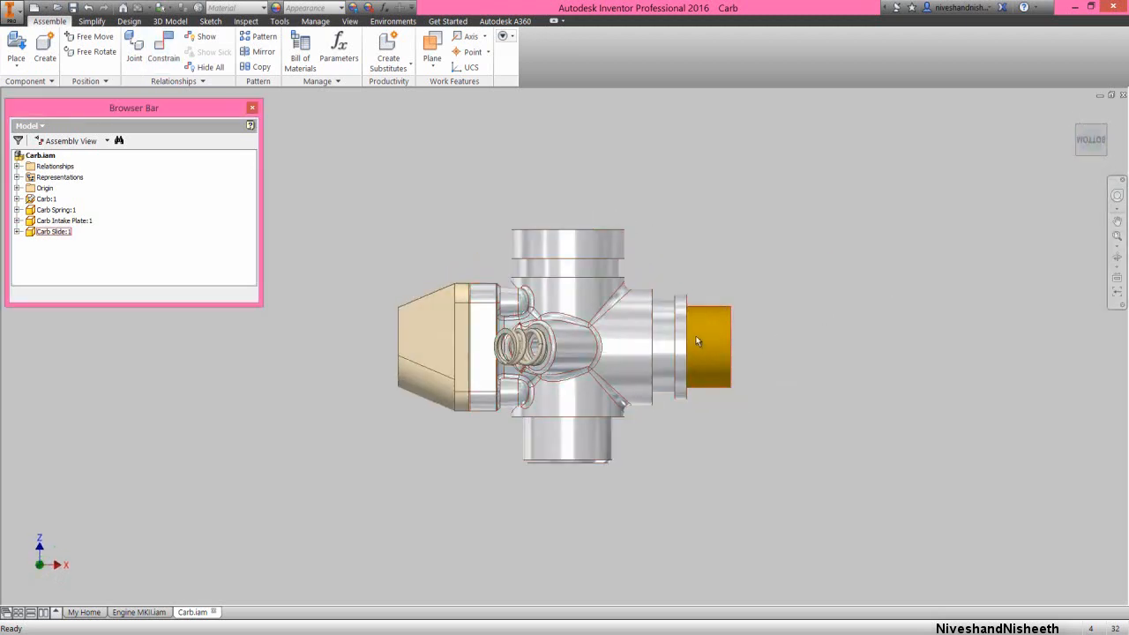
left_click(696, 340)
left_click(90, 51)
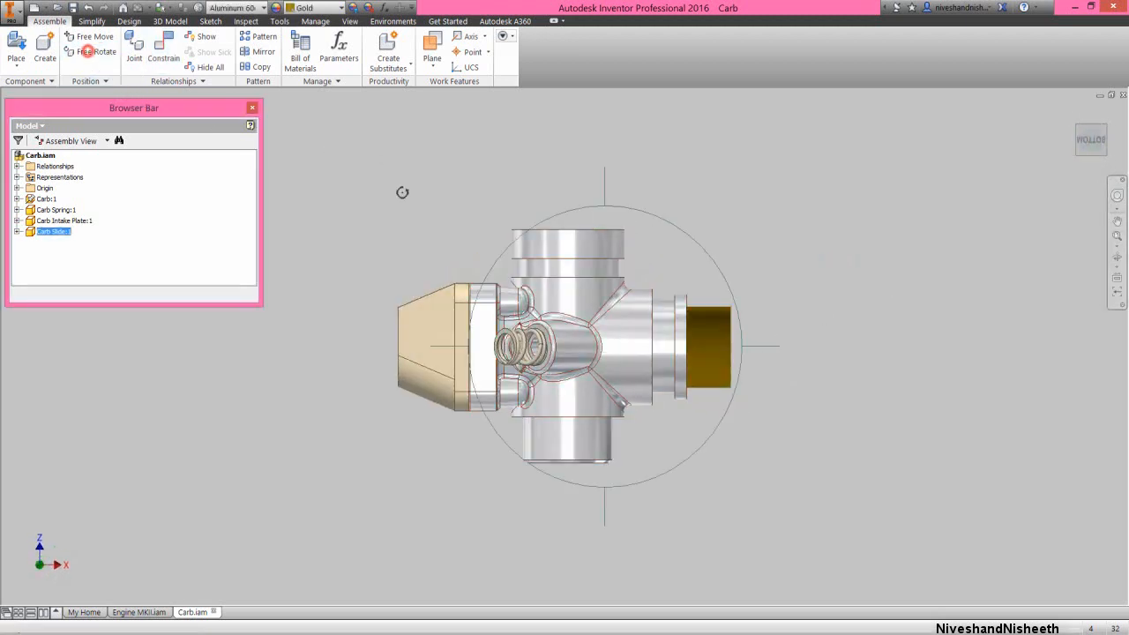
left_click_drag(463, 198, 723, 458)
right_click(706, 324)
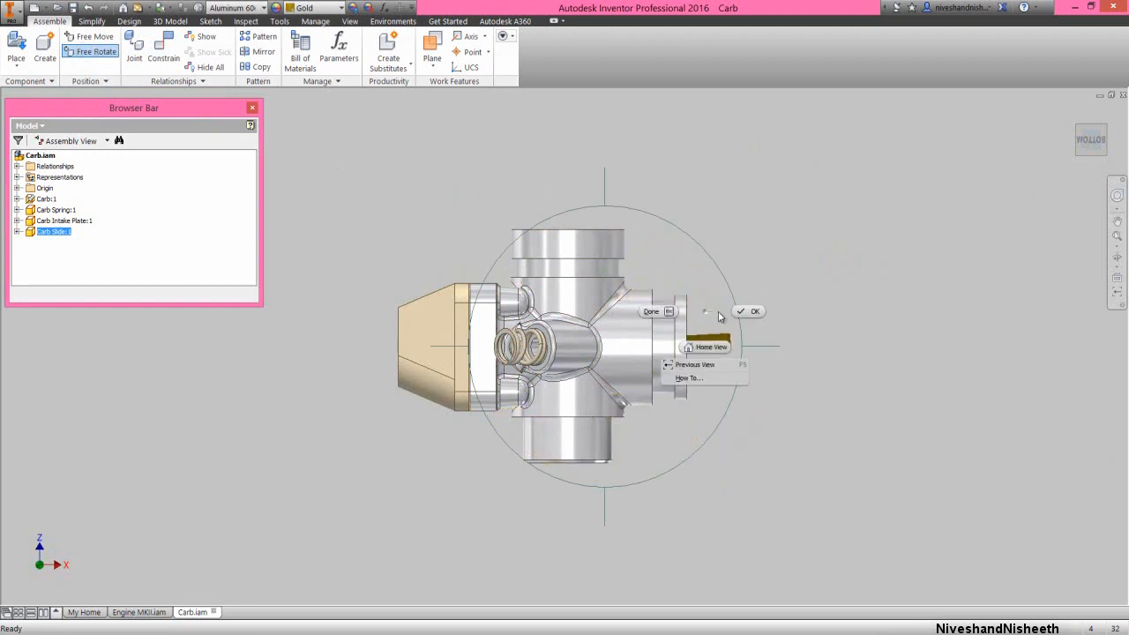
left_click(740, 313)
left_click(1107, 130)
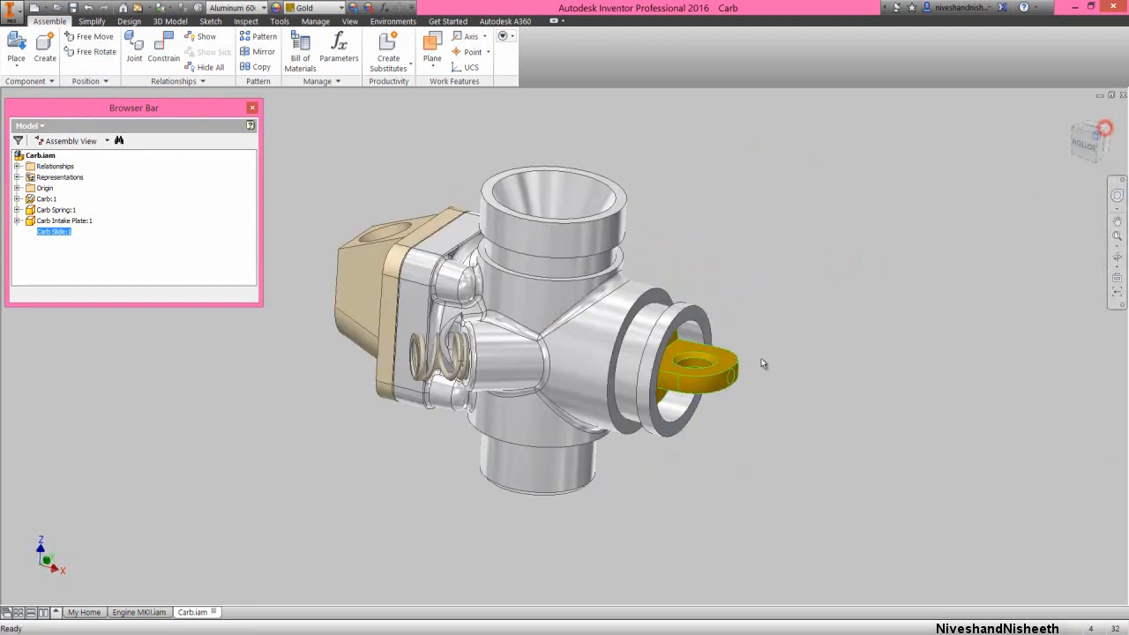
left_click_drag(802, 477, 854, 514)
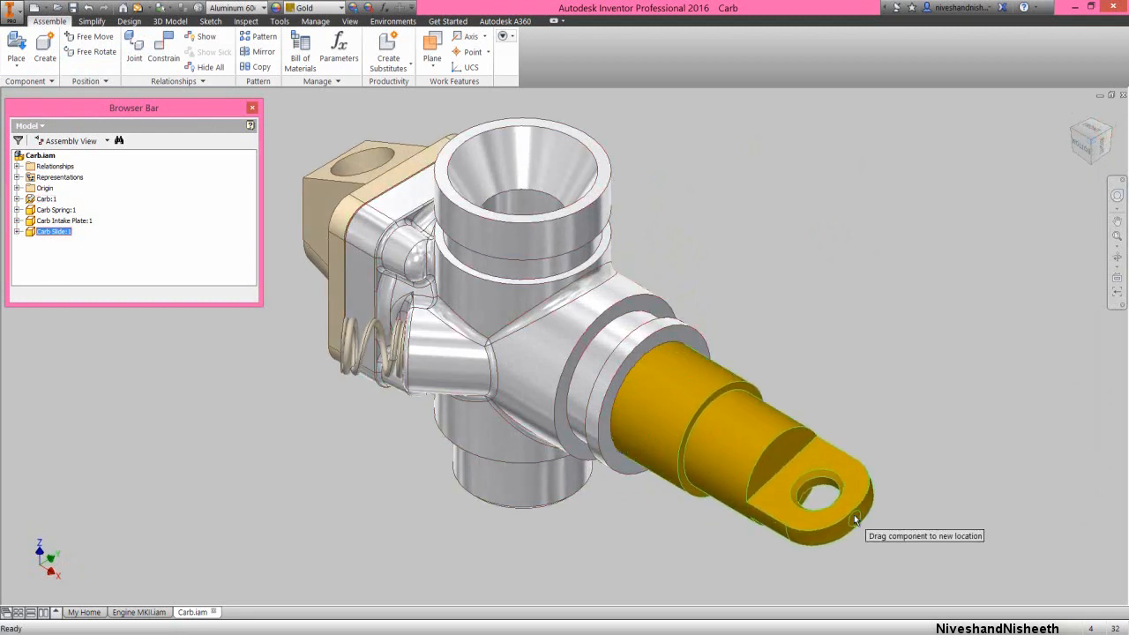
Make the Carb Slide's ring-shaped shoulder flush with the end face of the carburetor's side bore, offset 0.000 in
right_click(818, 297)
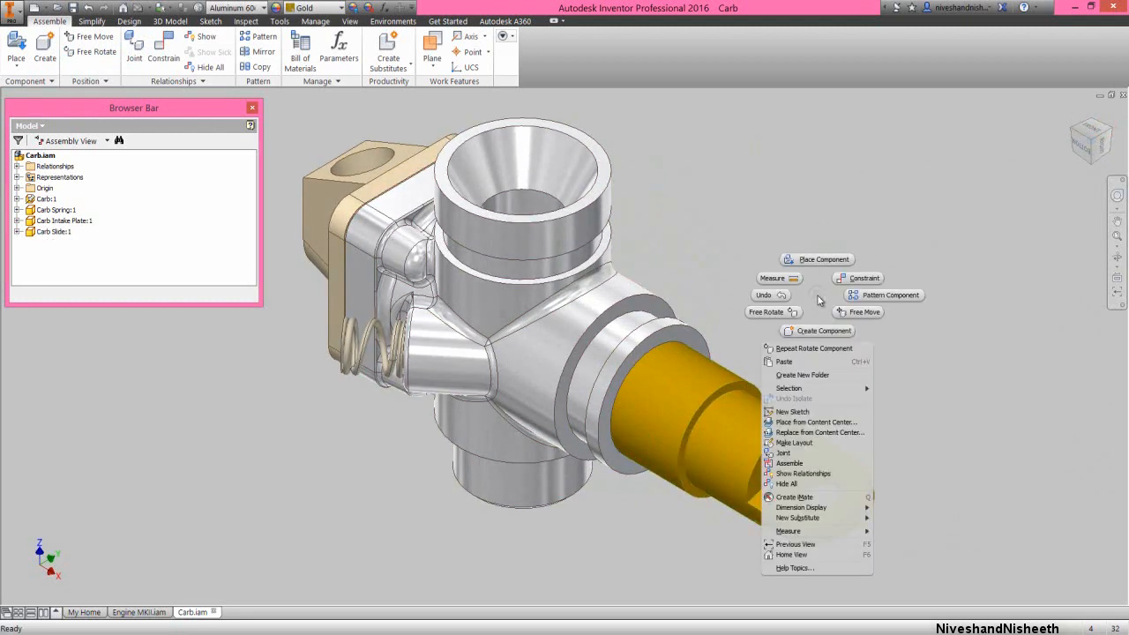
left_click(860, 278)
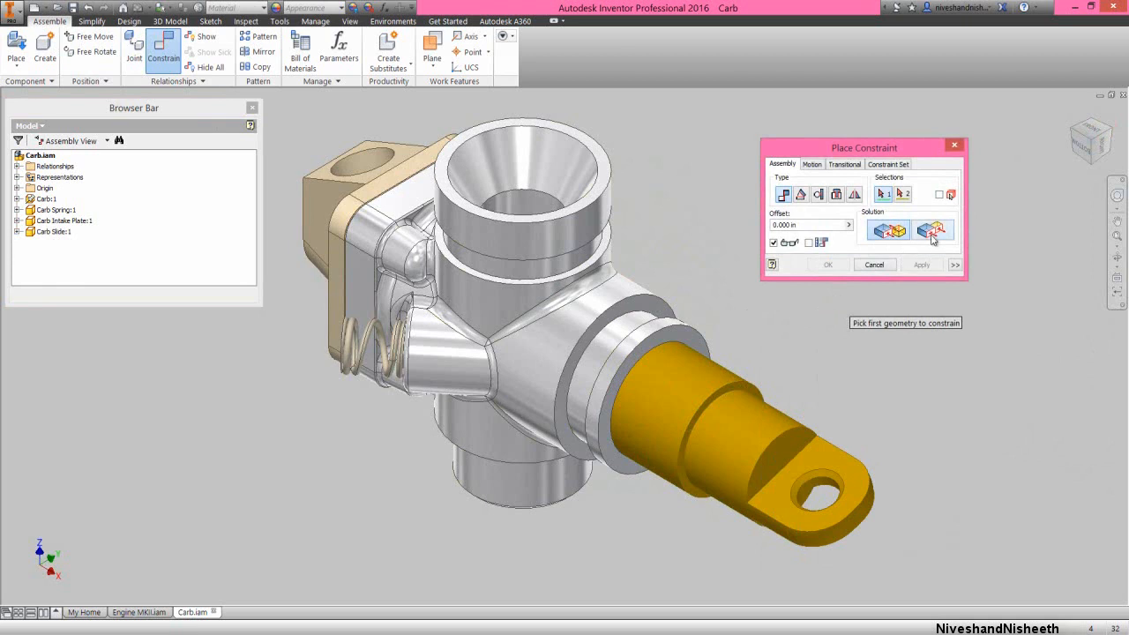
left_click(932, 231)
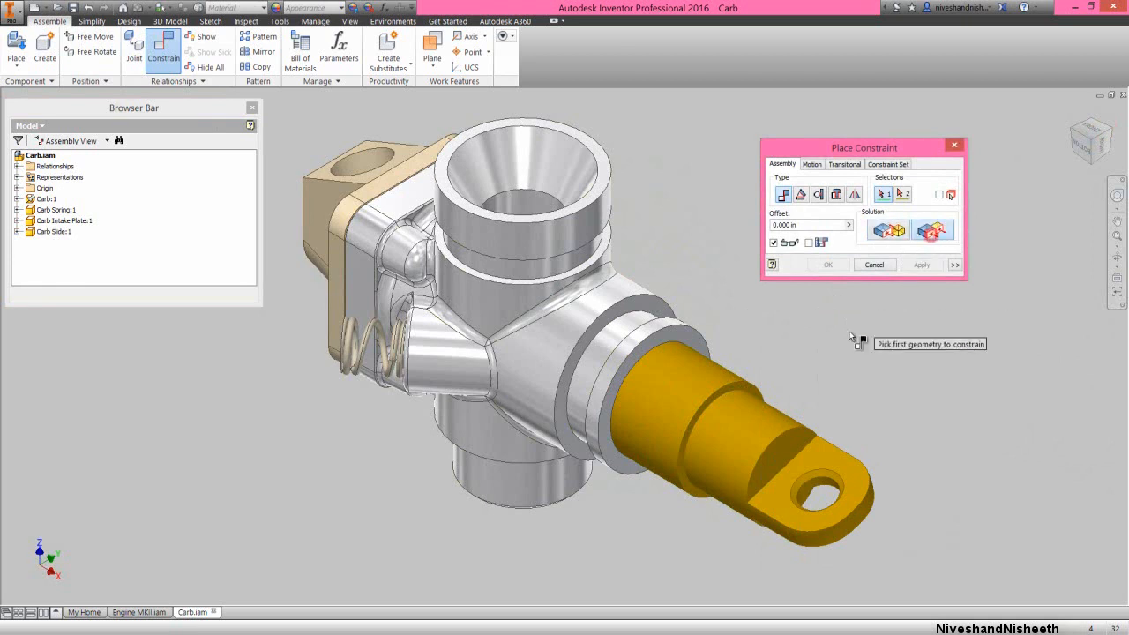
left_click(756, 391)
left_click(695, 343)
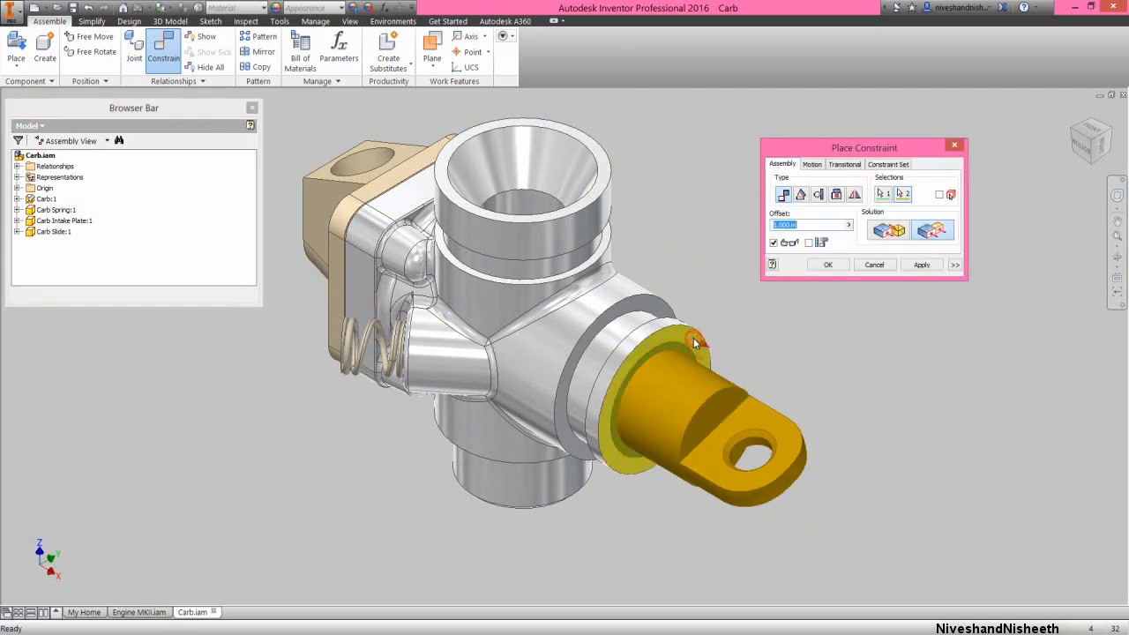
left_click(828, 266)
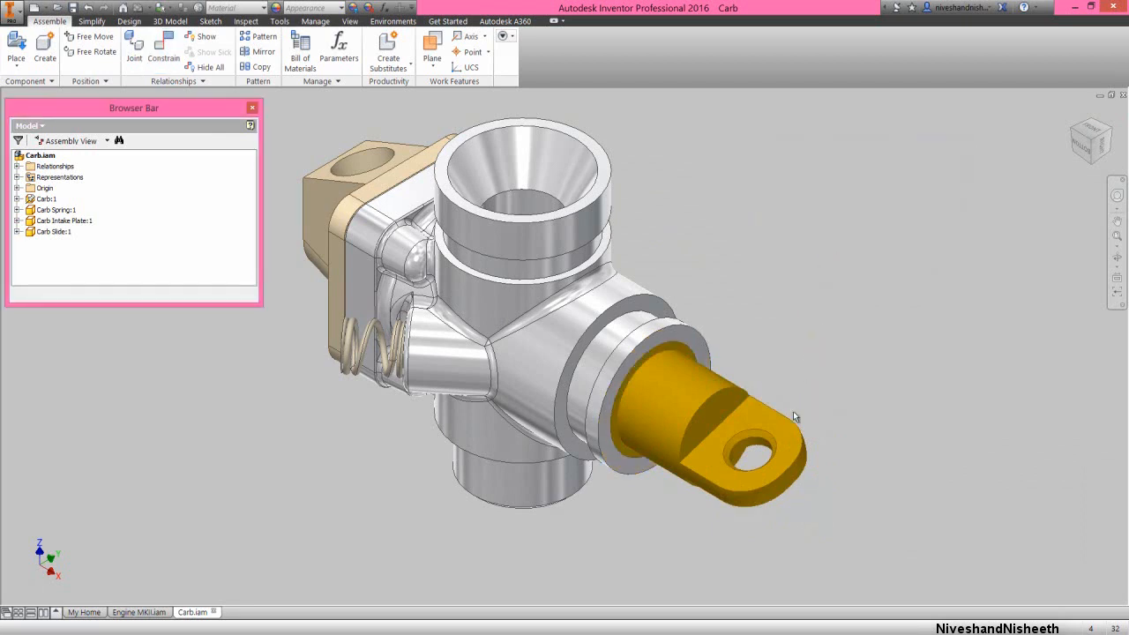
Add an angle constraint of 0.00 deg between the Carb Slide's eyelet hole axis and the axis of the carburetor's funnel-shaped bore
right_click(820, 290)
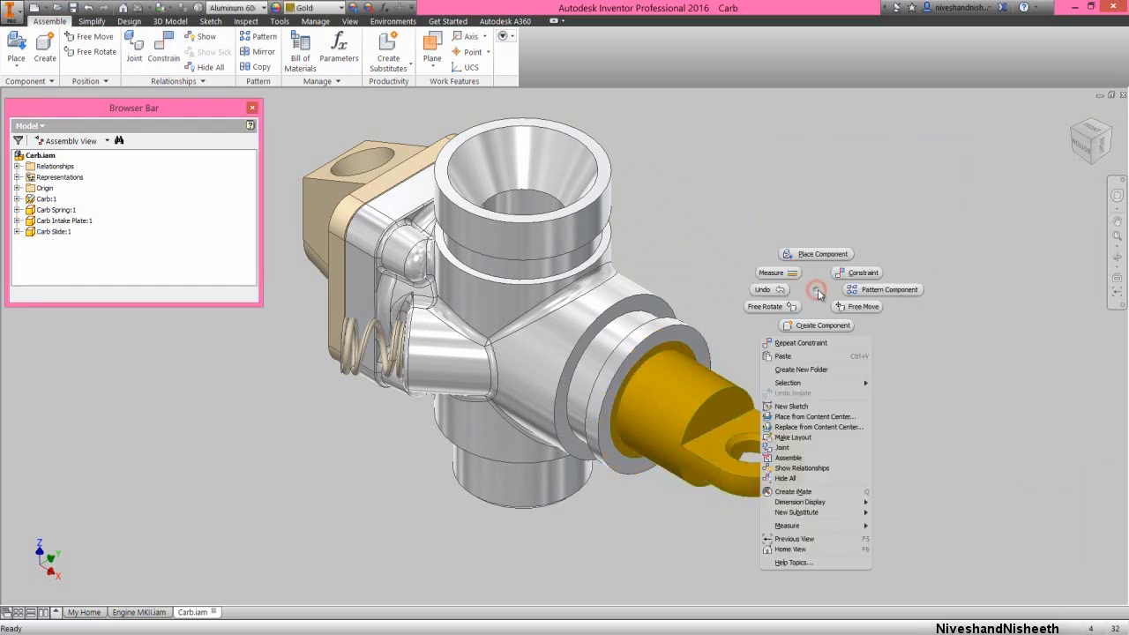
left_click(844, 275)
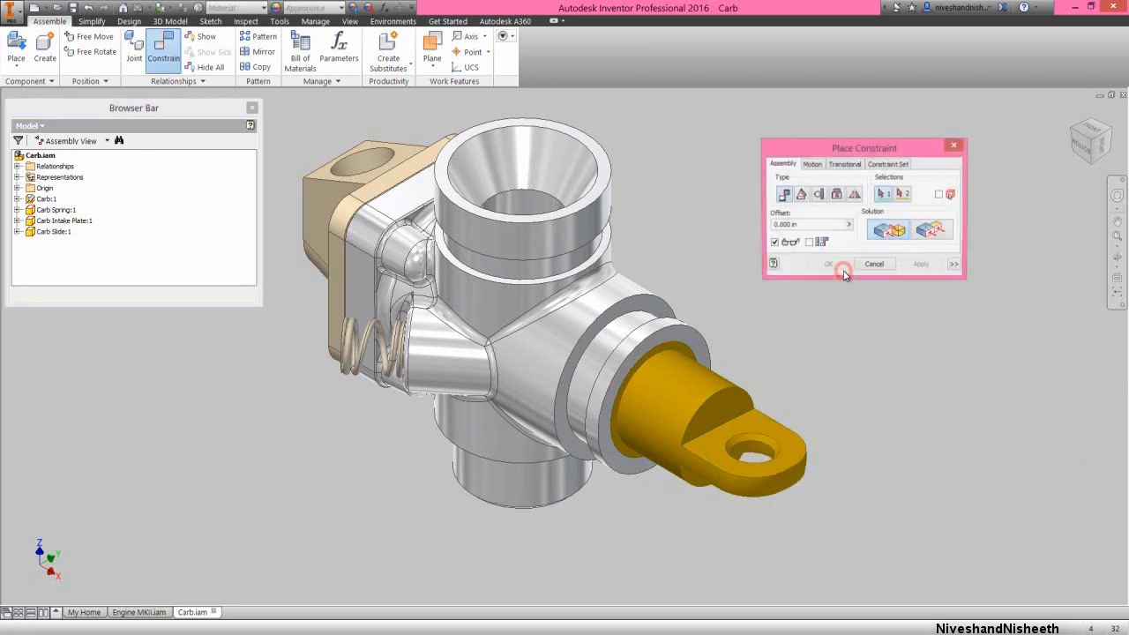
left_click(801, 194)
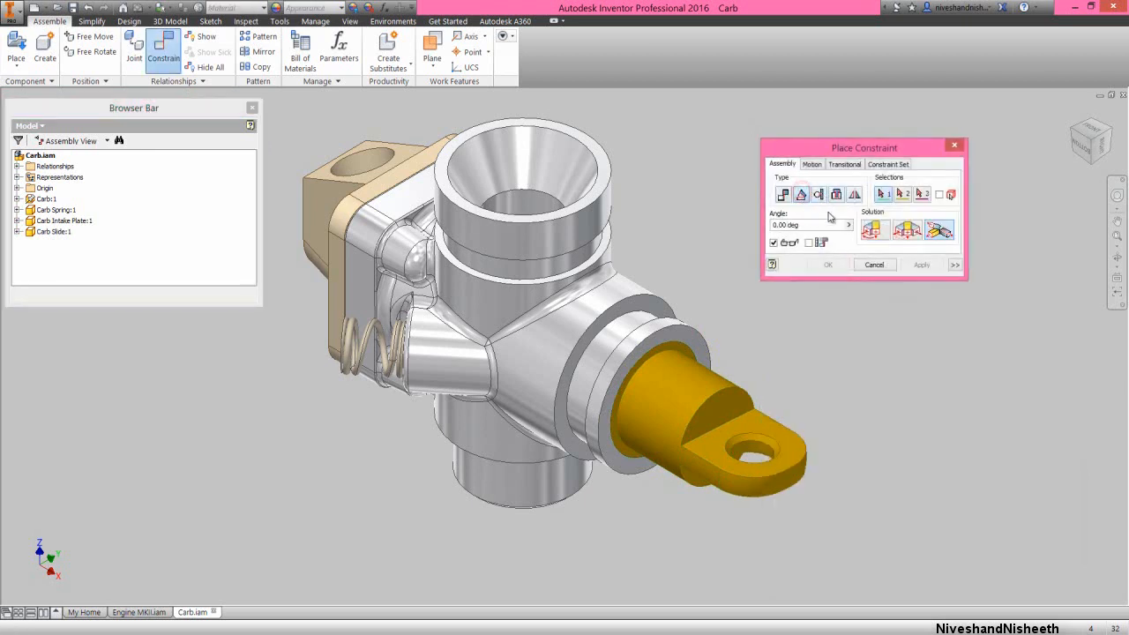
left_click(751, 459)
left_click(549, 173)
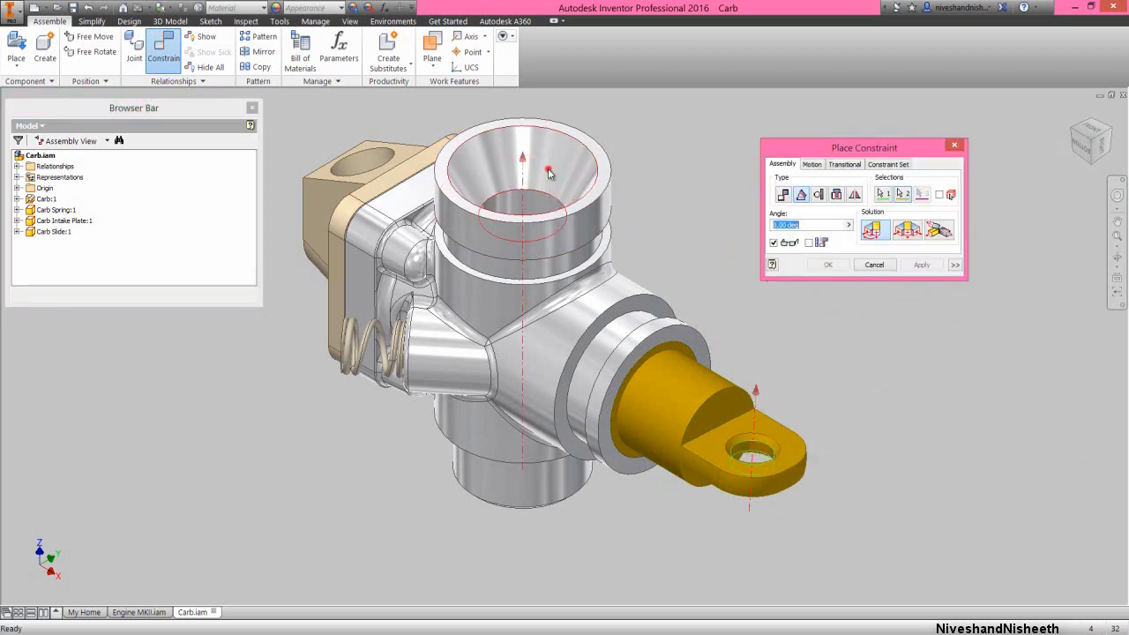
left_click(824, 264)
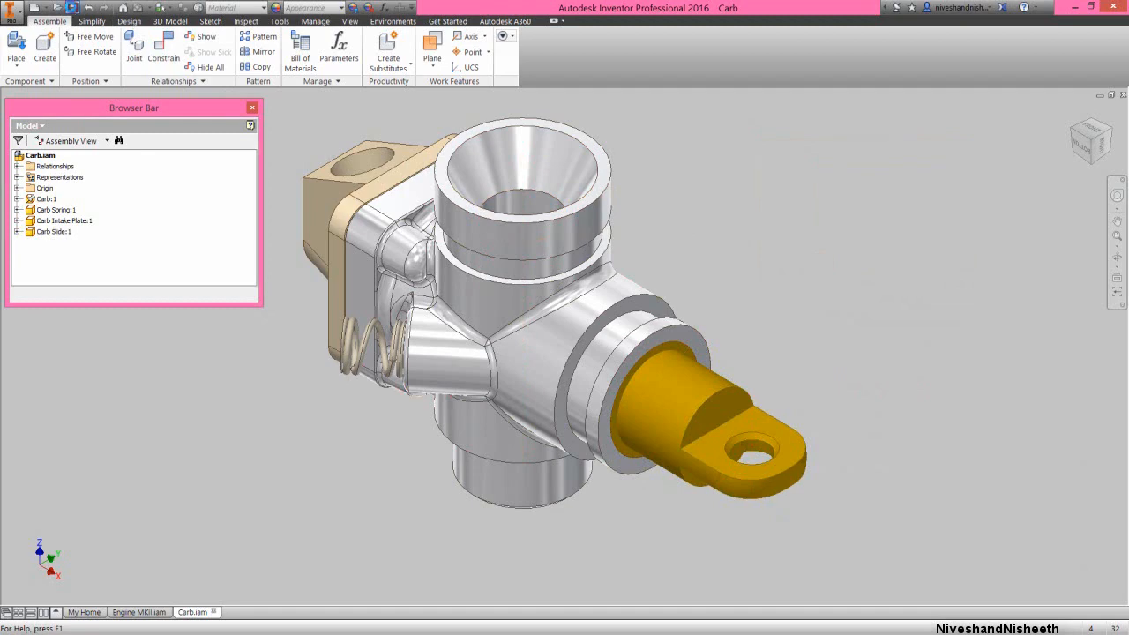
Place one Carb intake nipple from the Engine MKII folder in free space above the Carb Intake Plate
left_click(15, 48)
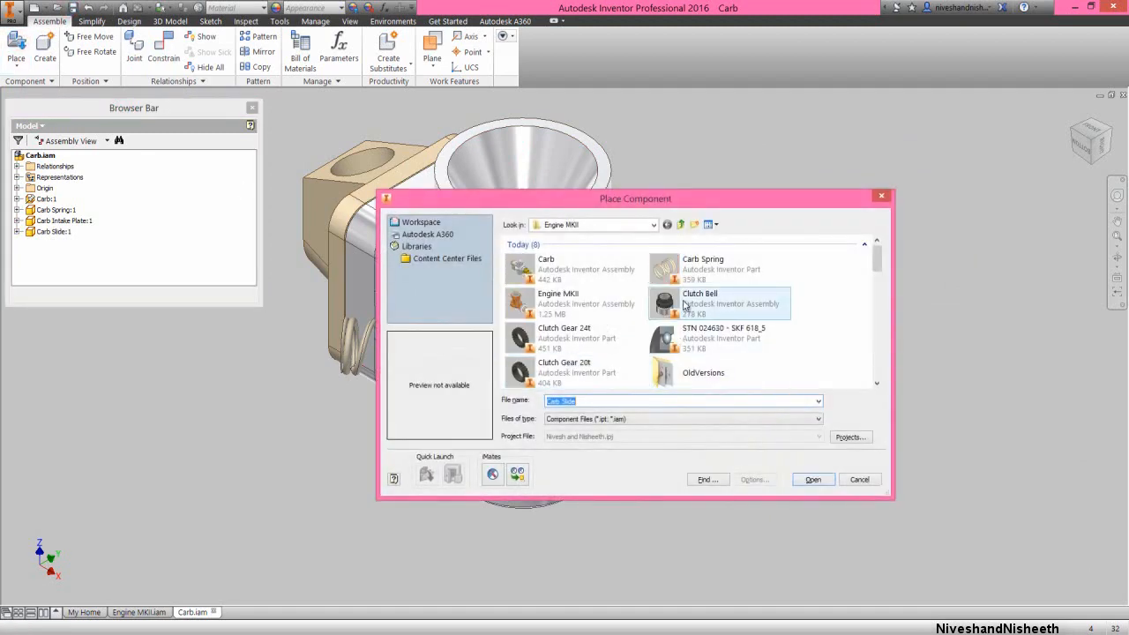
left_click(684, 304)
left_click_drag(877, 262, 877, 331)
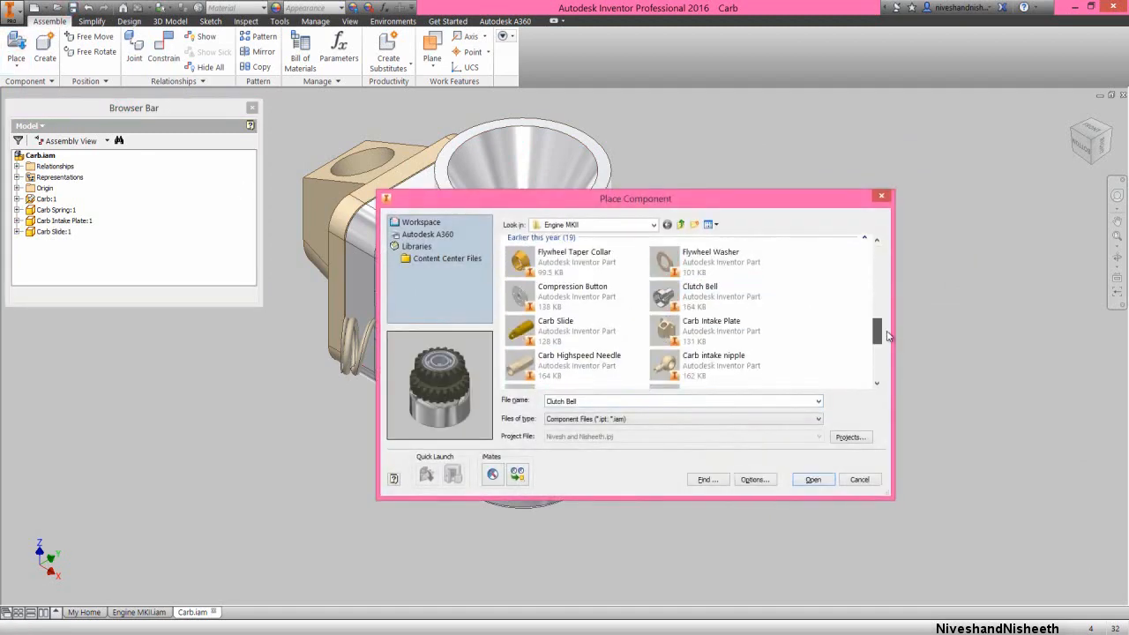
double_click(745, 370)
scroll(745, 370, "up", 3)
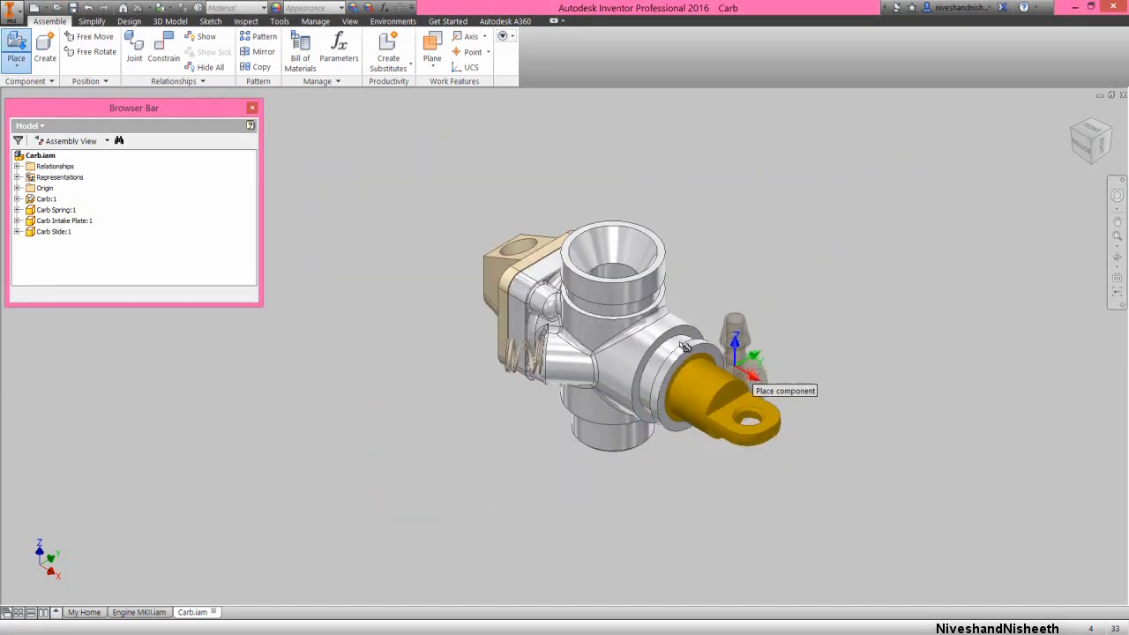
left_click(486, 192)
right_click(567, 172)
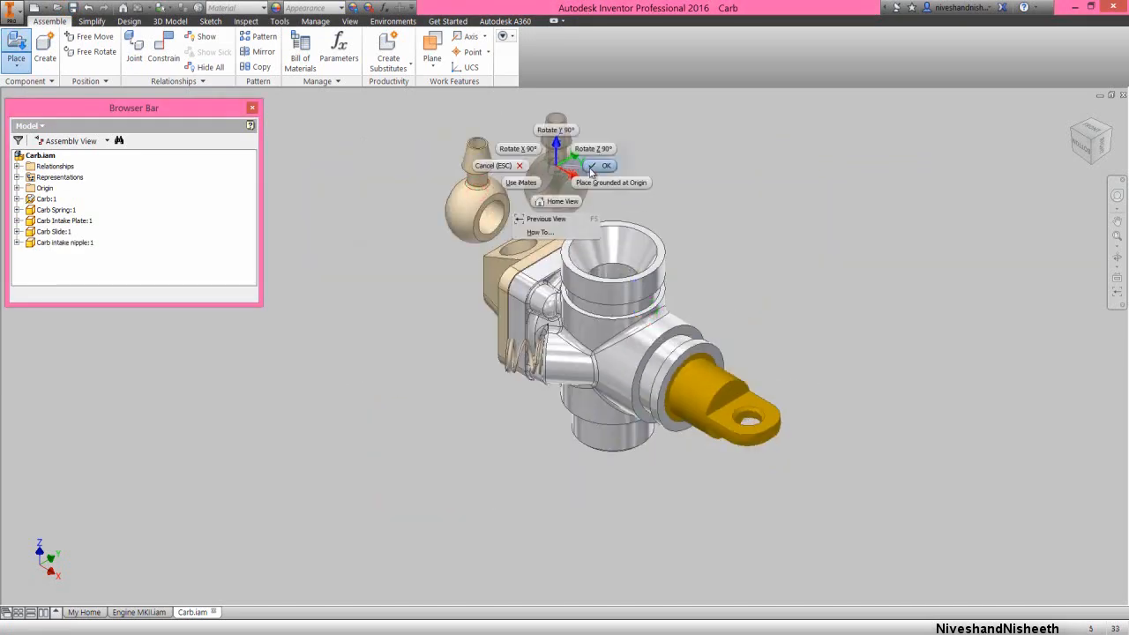
key("Escape")
Mate the axis of the intake nipple's ring hole to the axis of the Carb Intake Plate's large hole with a 0.000 in offset
right_click(573, 172)
left_click(604, 156)
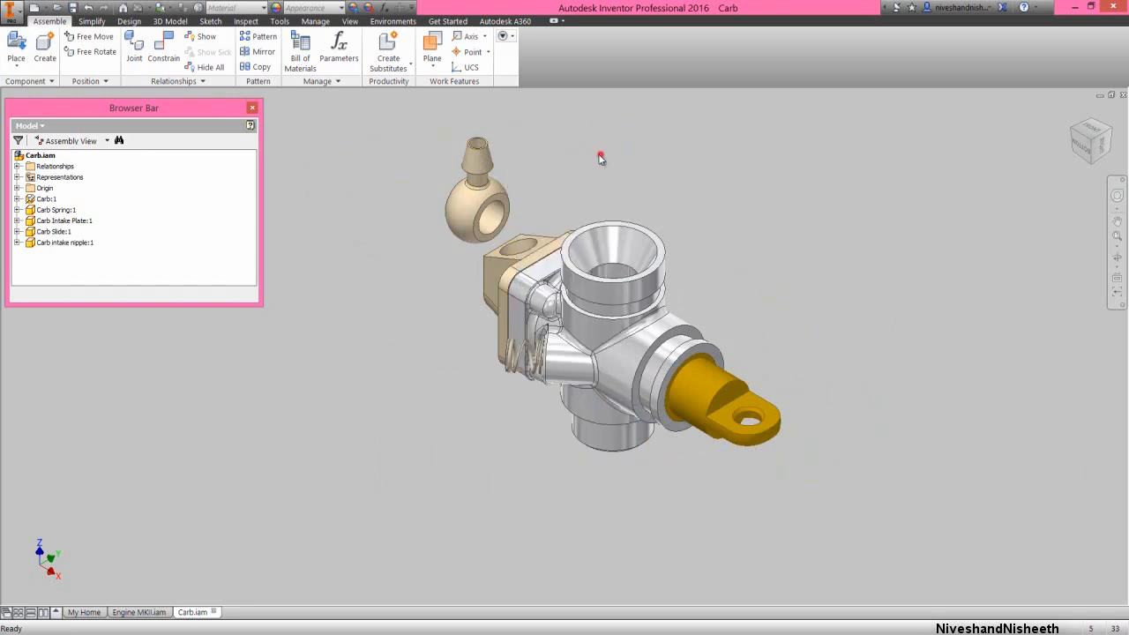
scroll(546, 177, "up", 3)
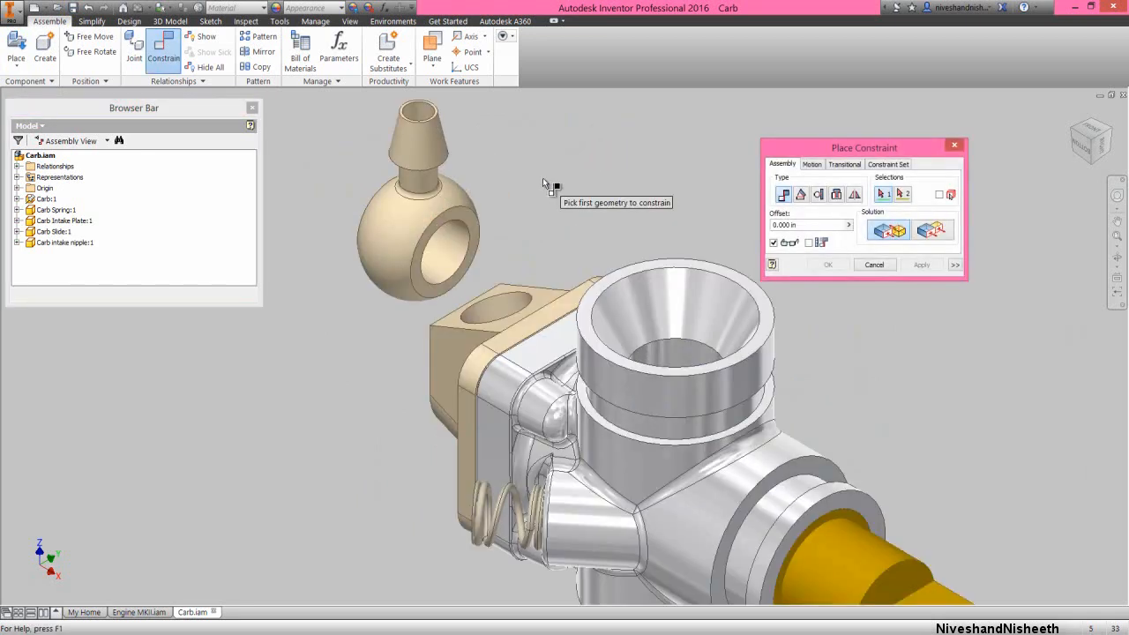
left_click(452, 235)
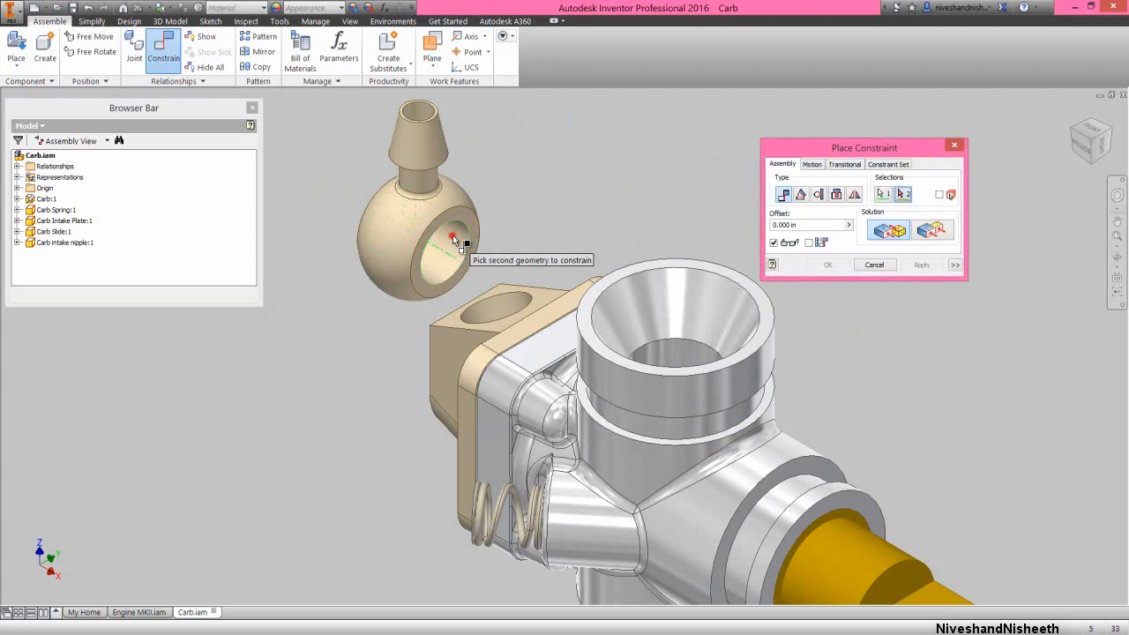
left_click(495, 300)
left_click(921, 264)
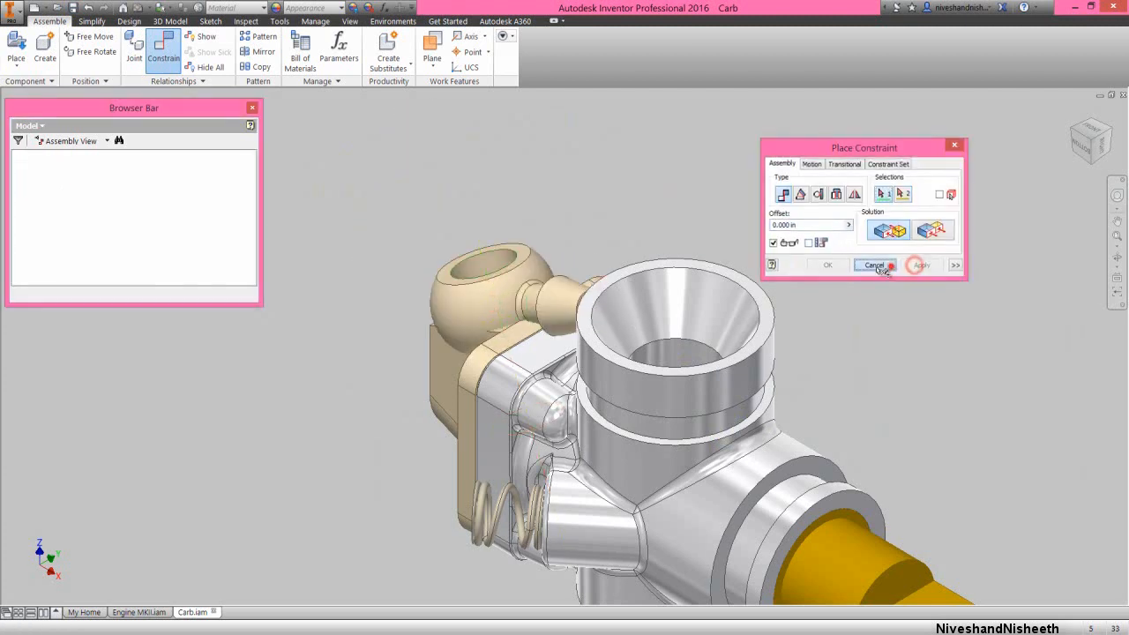
left_click(882, 264)
Pull the intake nipple up off the Carb Intake Plate and mate its flat underside to the plate's upper face with a 0.000 in offset
left_click_drag(494, 297, 504, 206)
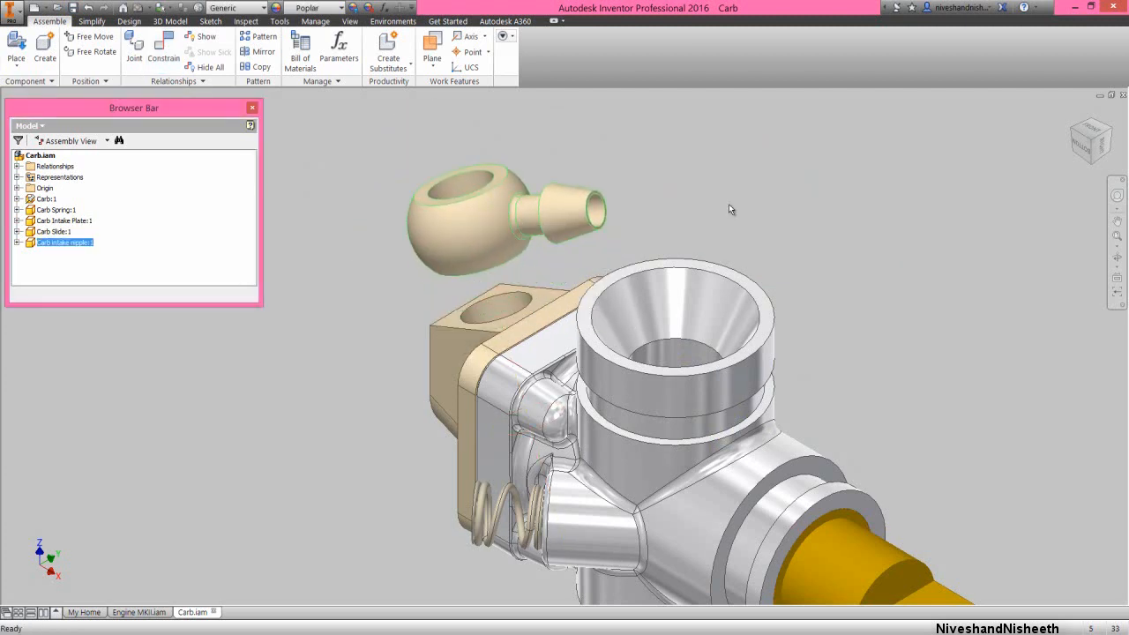
right_click(728, 202)
left_click(751, 191)
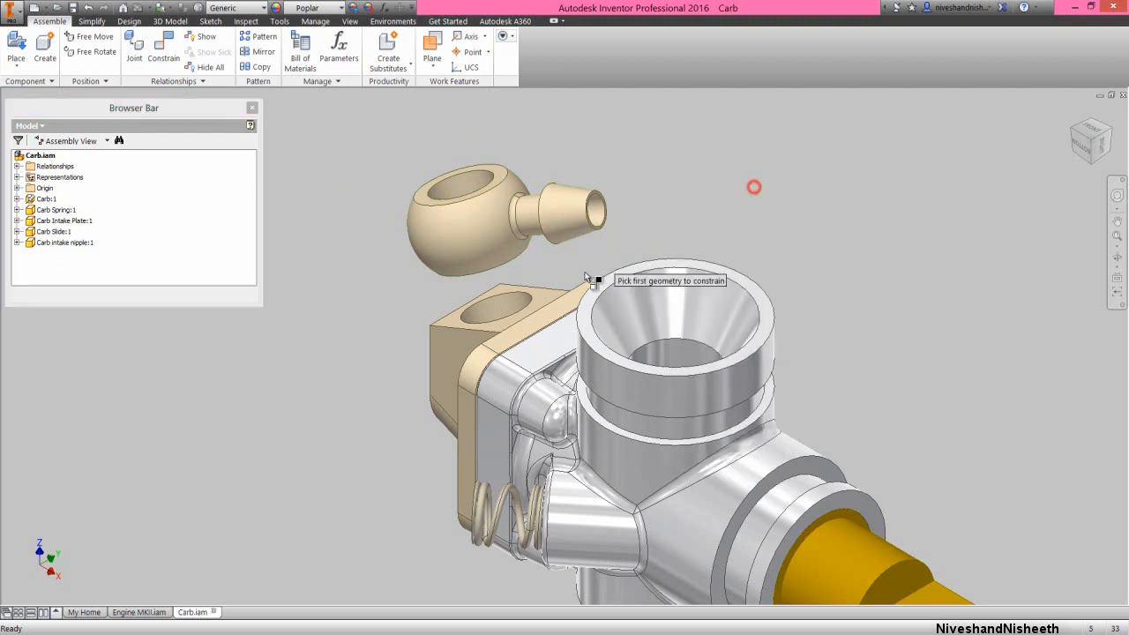
left_click(545, 294)
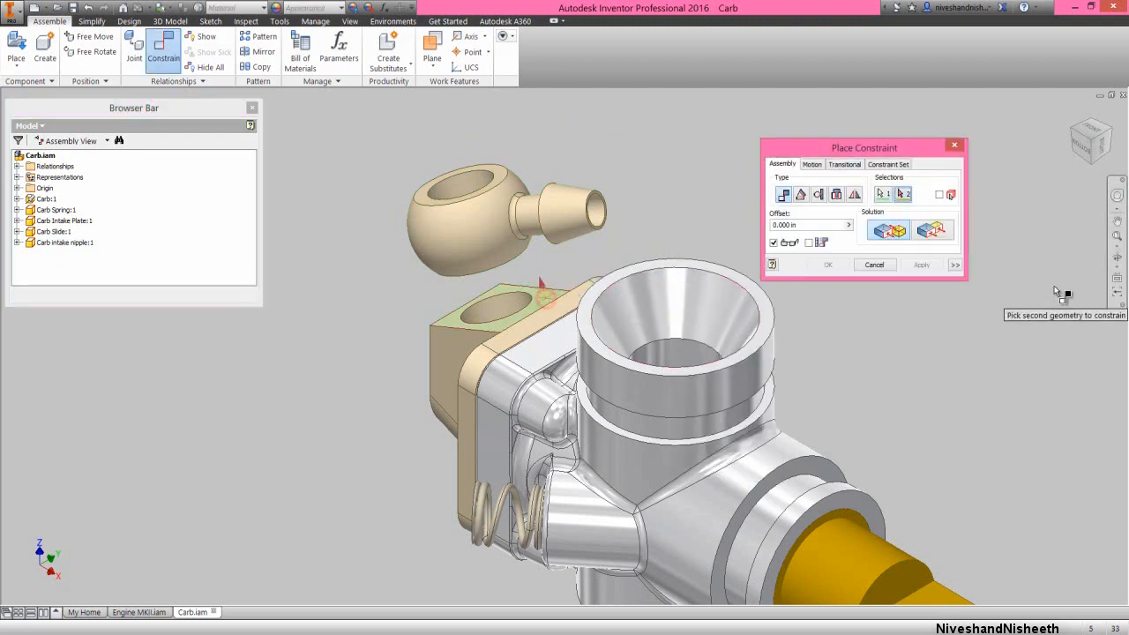
left_click(1117, 257)
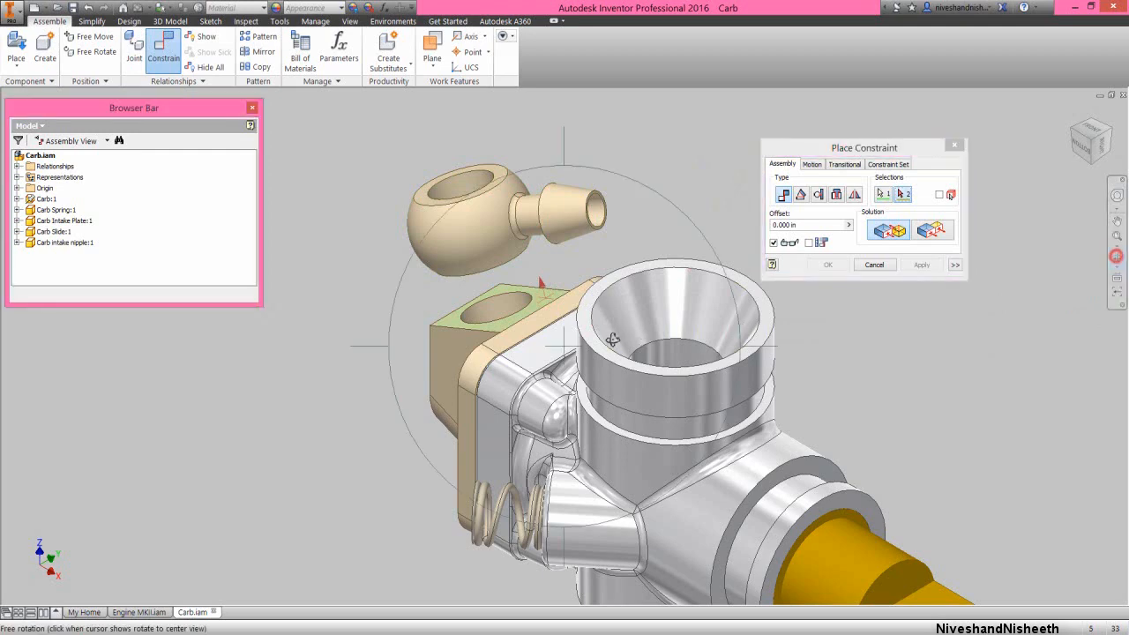
left_click_drag(572, 342, 564, 290)
right_click(562, 275)
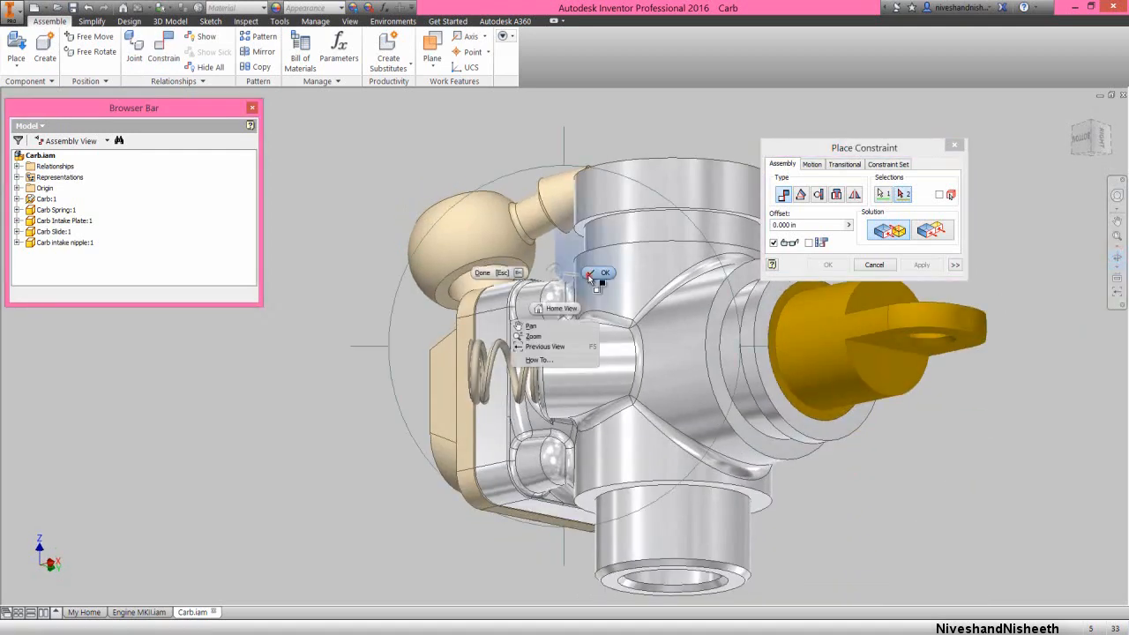
left_click(597, 276)
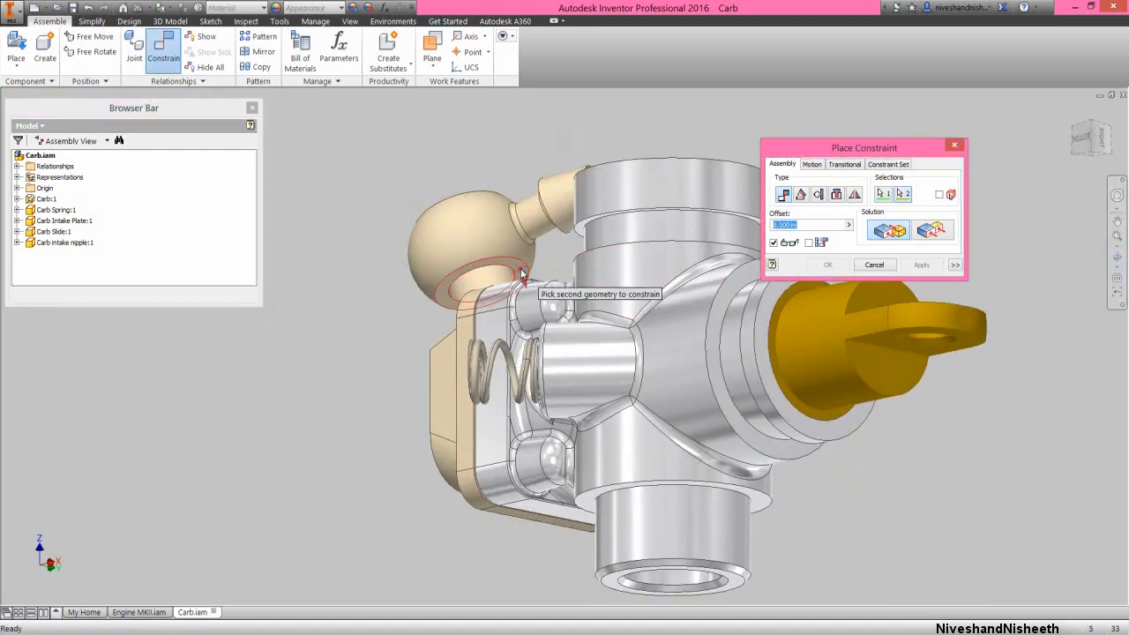
left_click(521, 276)
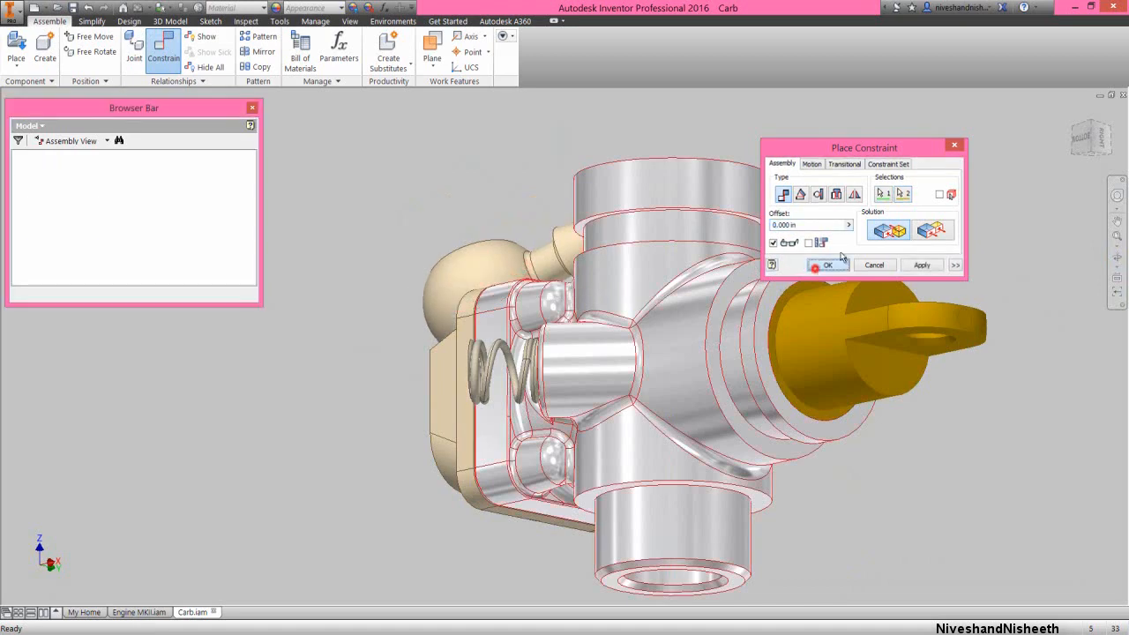
left_click(827, 265)
Swing the intake nipple around its hole axis so its barbed end points outward, away from the carburetor body
left_click(1075, 132)
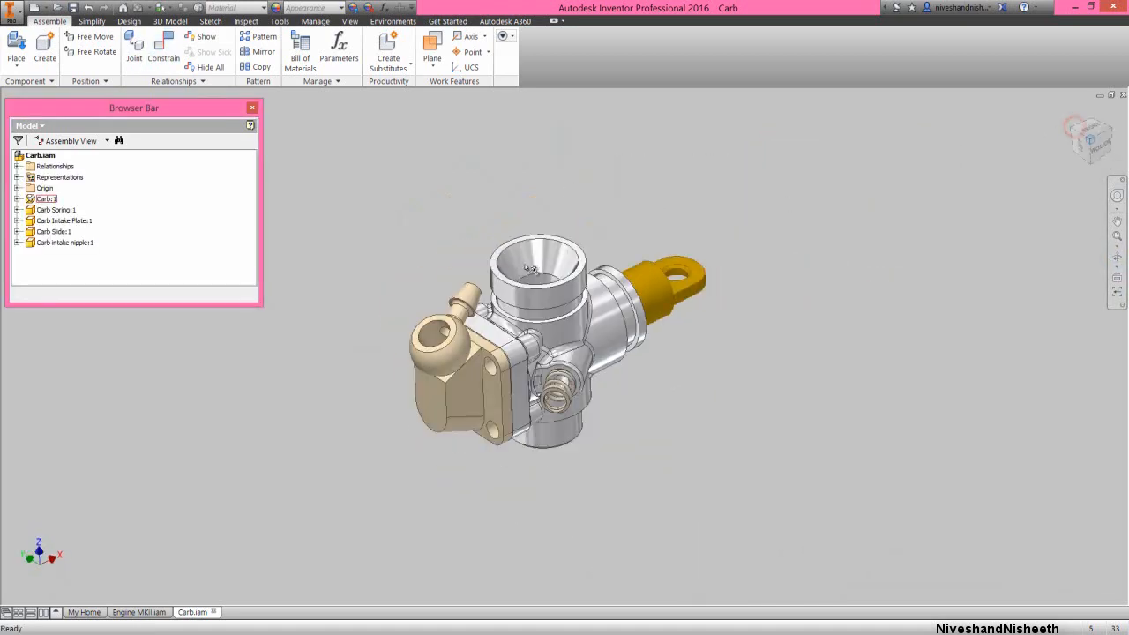
left_click_drag(474, 313, 399, 308)
left_click(410, 279)
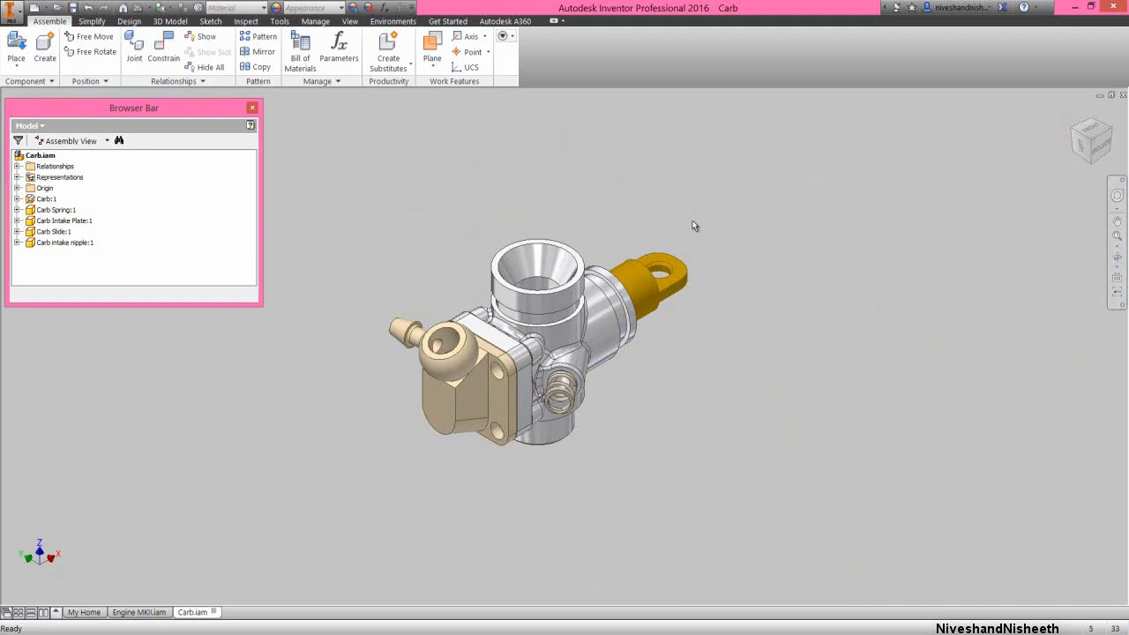
Place one Carb Zip-Tie and one Carb Slide Boot from the Engine MKII folder in free space beside the carburetor
left_click_drag(1113, 133, 386, 151)
right_click(386, 151)
left_click(390, 116)
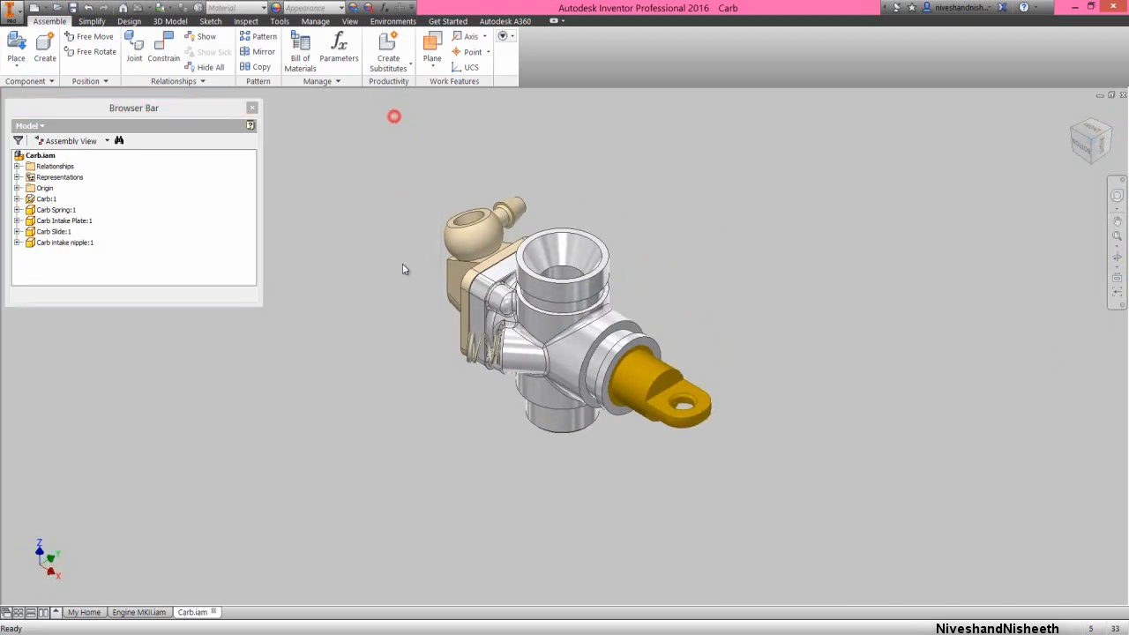
left_click(672, 277)
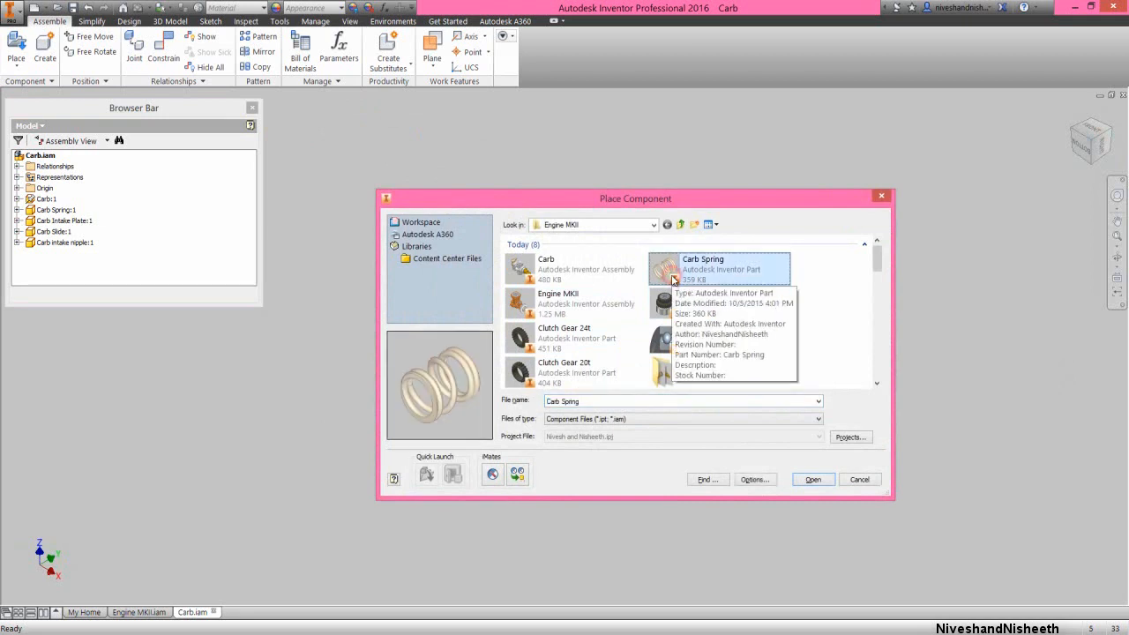
key("c")
key("c")
key("c")
key("c")
key("c")
key("c")
key("c")
key("c")
key("c")
key("c")
key("c")
key("c")
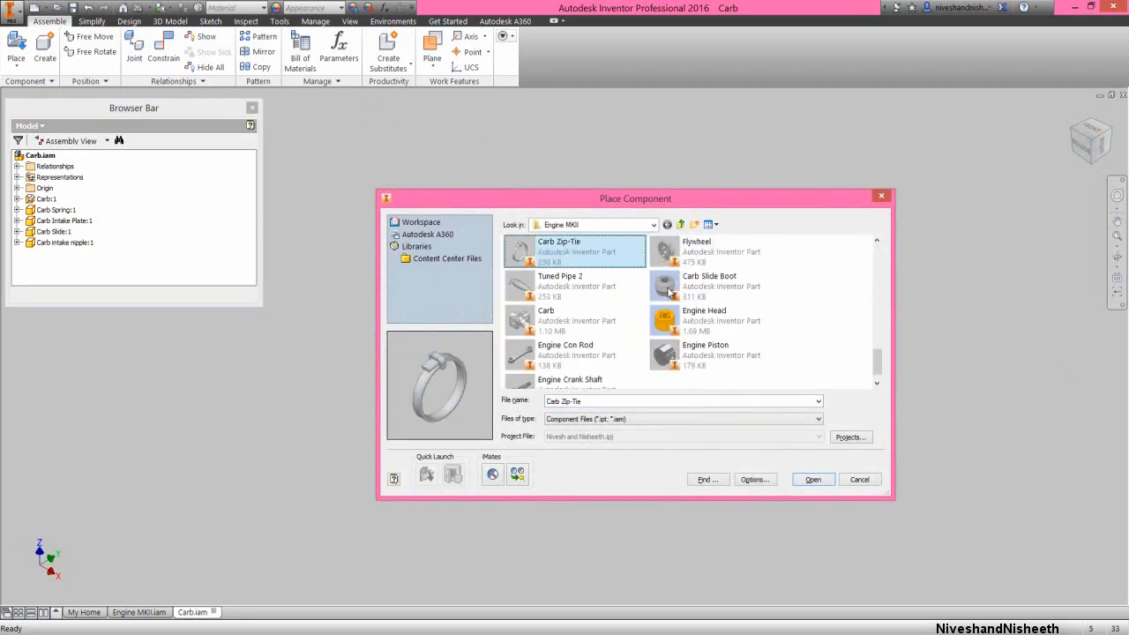
left_click(691, 288)
left_click(602, 254, "ctrl")
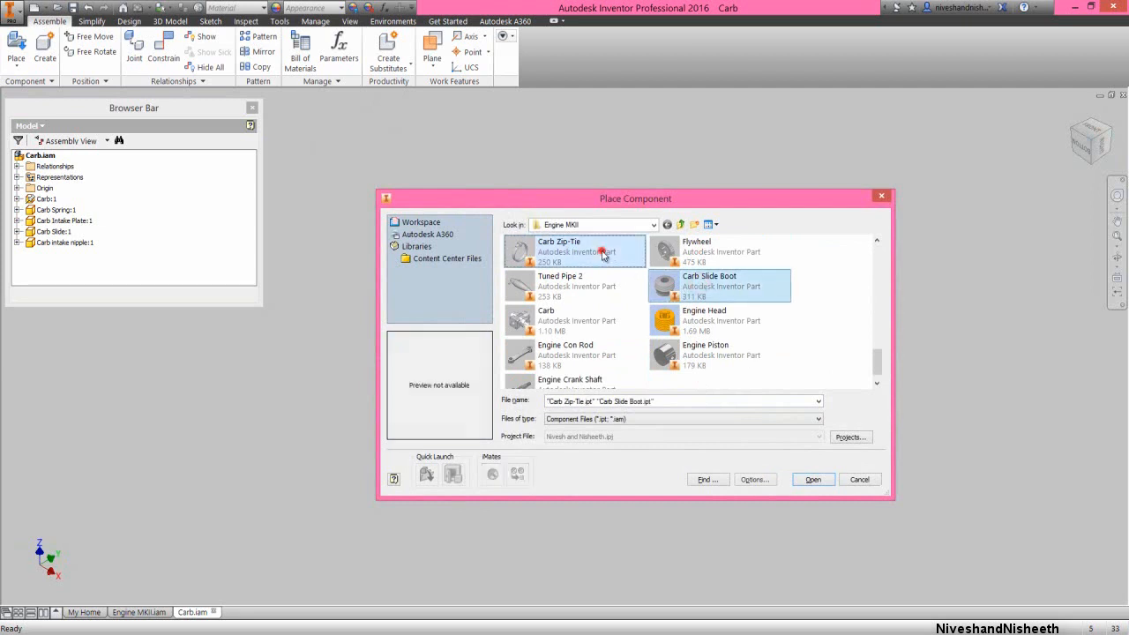
left_click(812, 479)
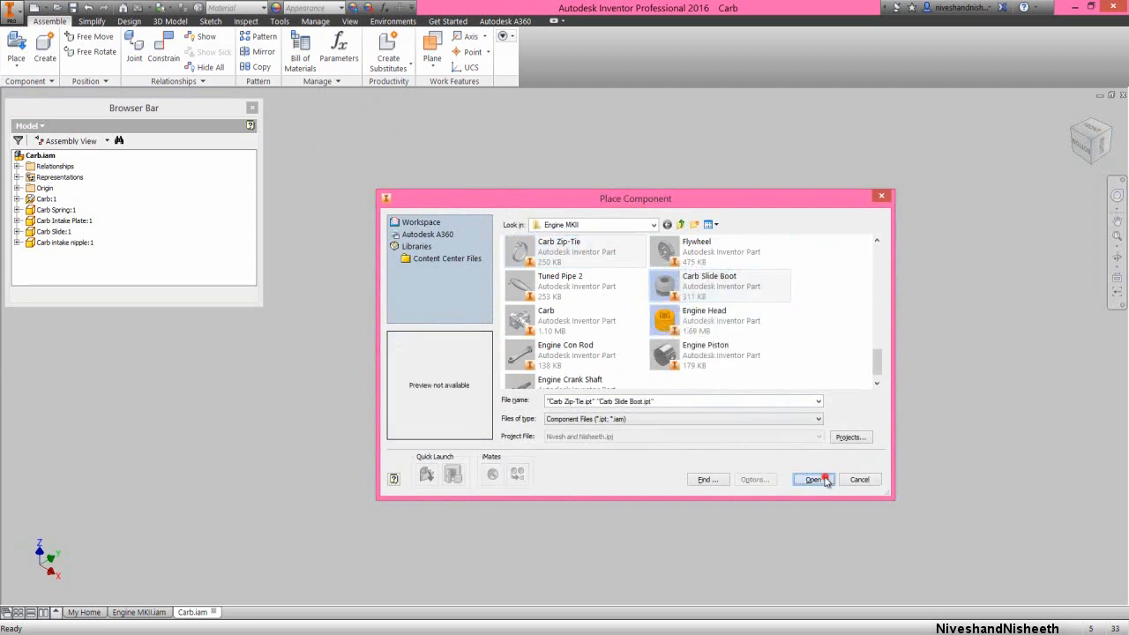
left_click(809, 388)
right_click(760, 256)
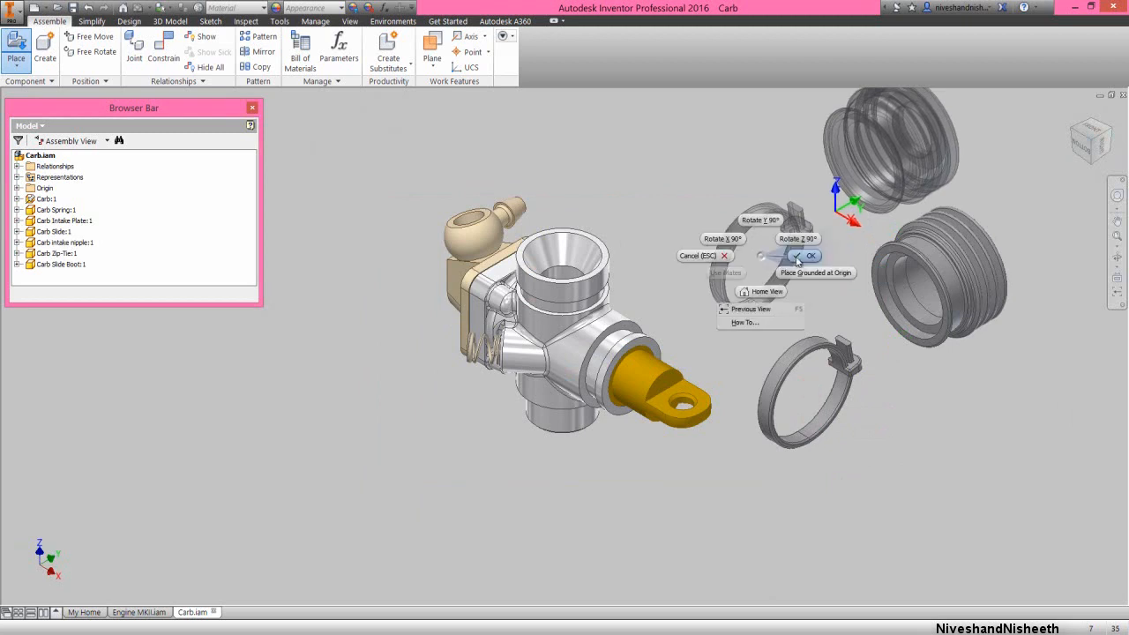
left_click(798, 256)
Apply the Beige appearance to the Carb Zip-Tie part, return to the assembly and collapse the whole model tree
left_click(805, 355)
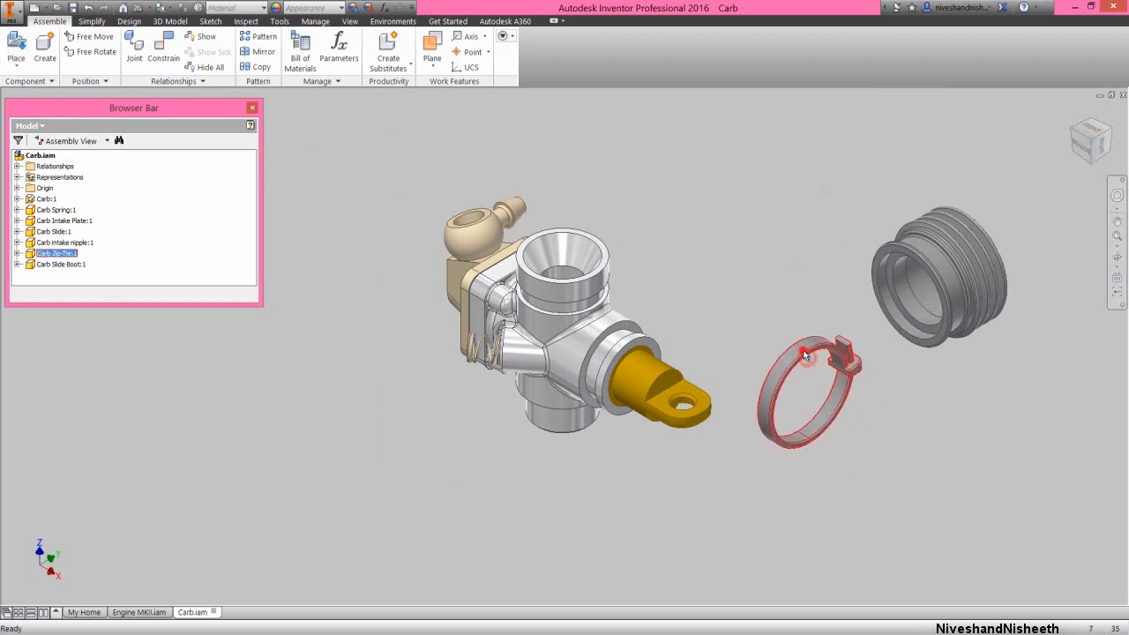
double_click(805, 355)
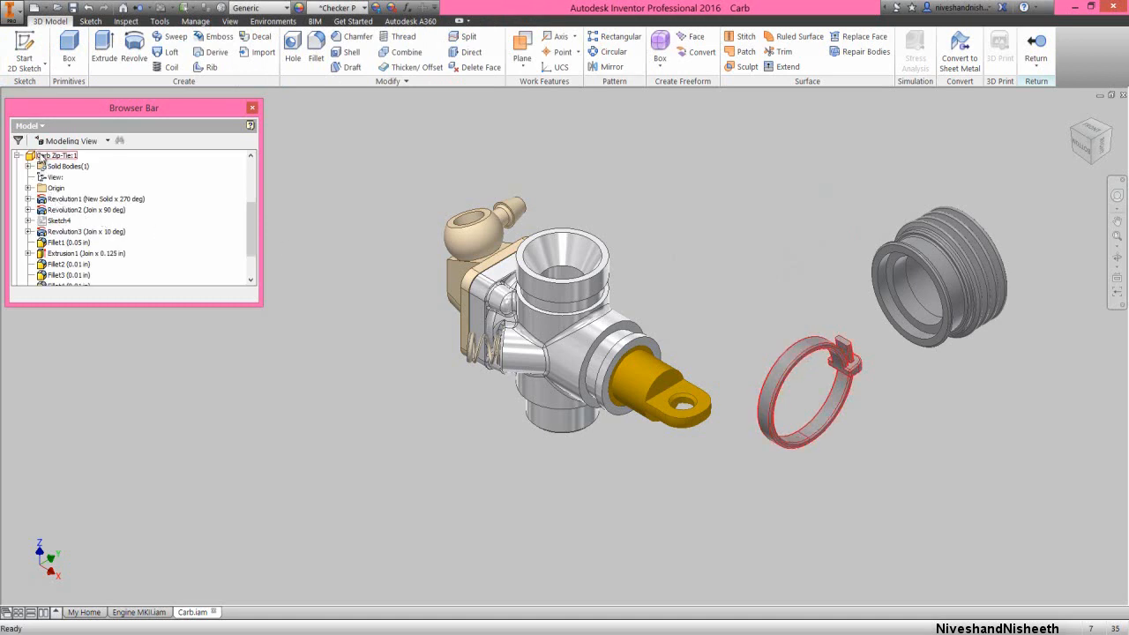
left_click(326, 9)
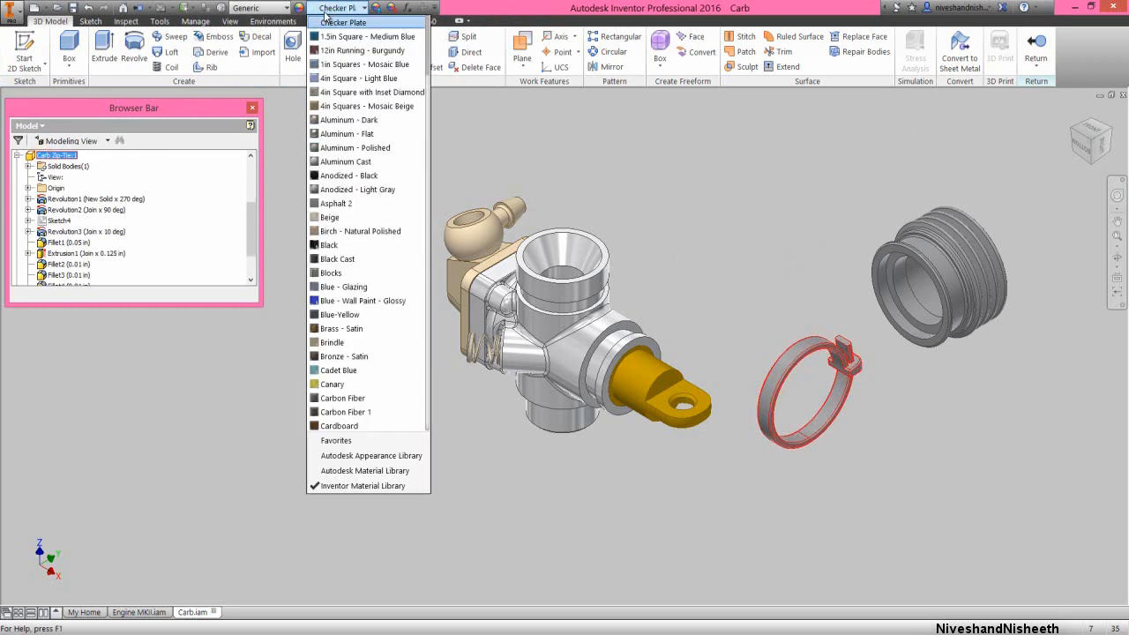
left_click(328, 218)
left_click(1036, 49)
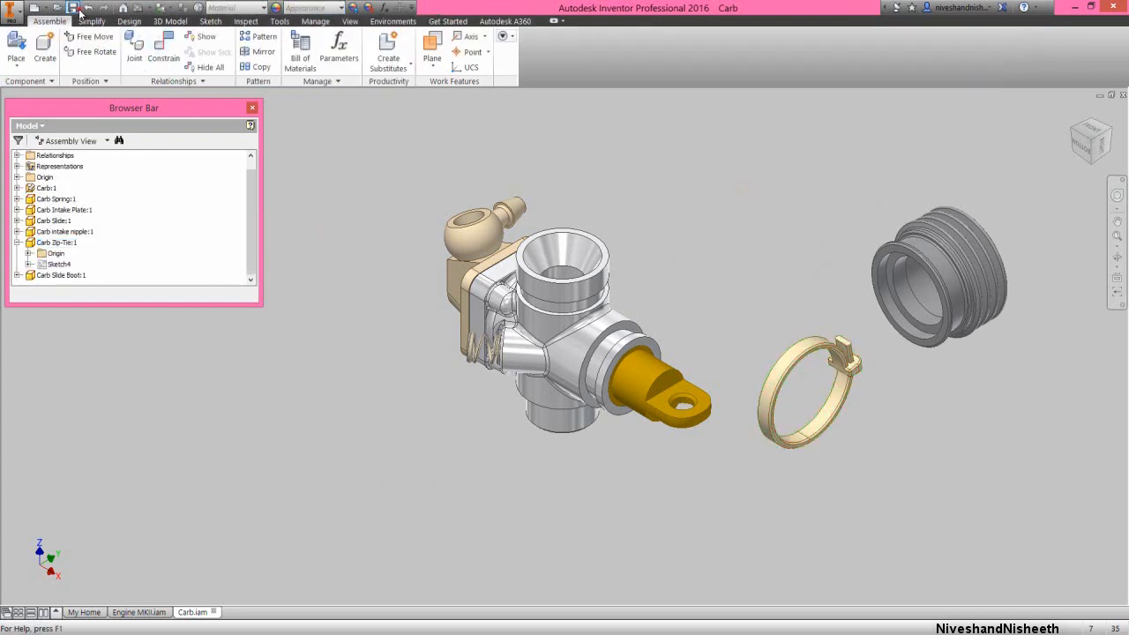
right_click(171, 217)
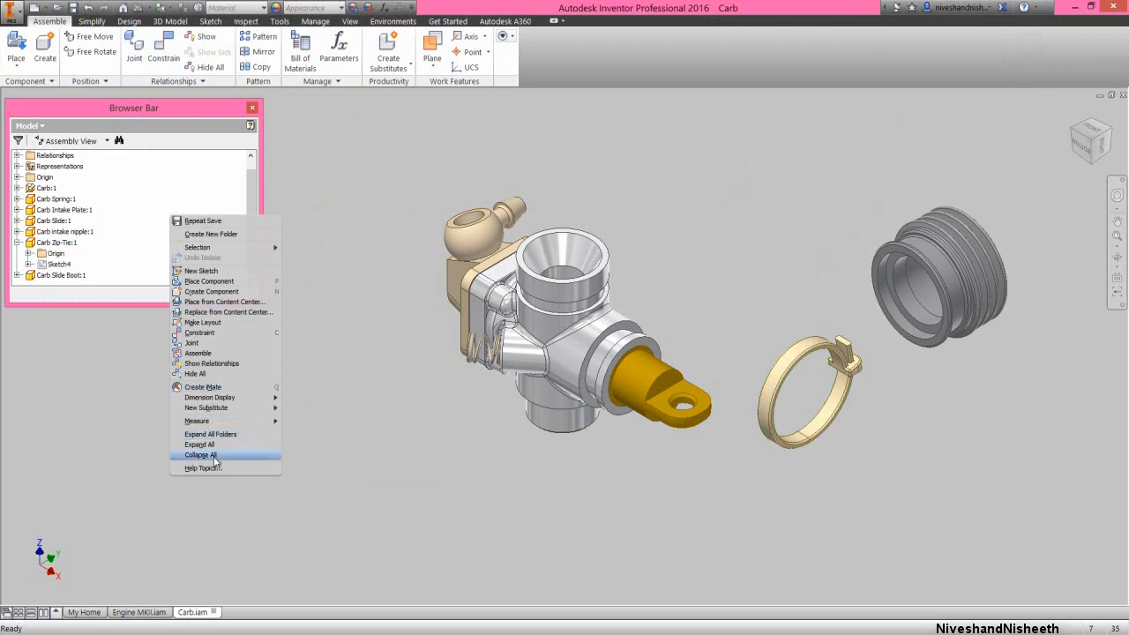
left_click(213, 456)
Mate the slide boot's axis with the axis of the carburetor's slide housing at 0 in offset
right_click(661, 212)
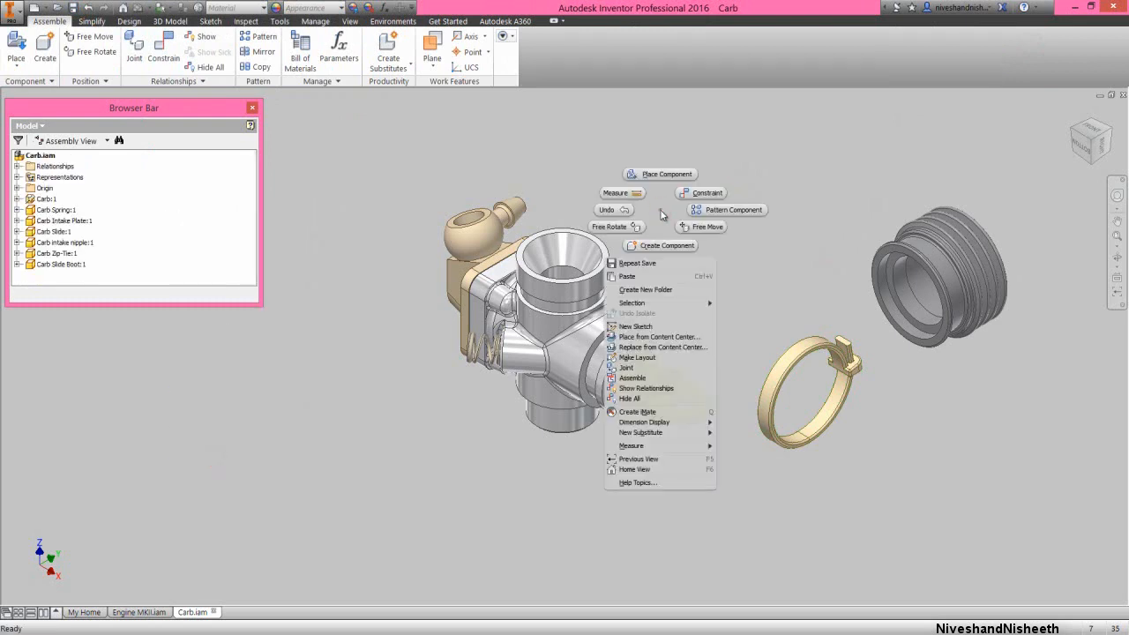
left_click(687, 195)
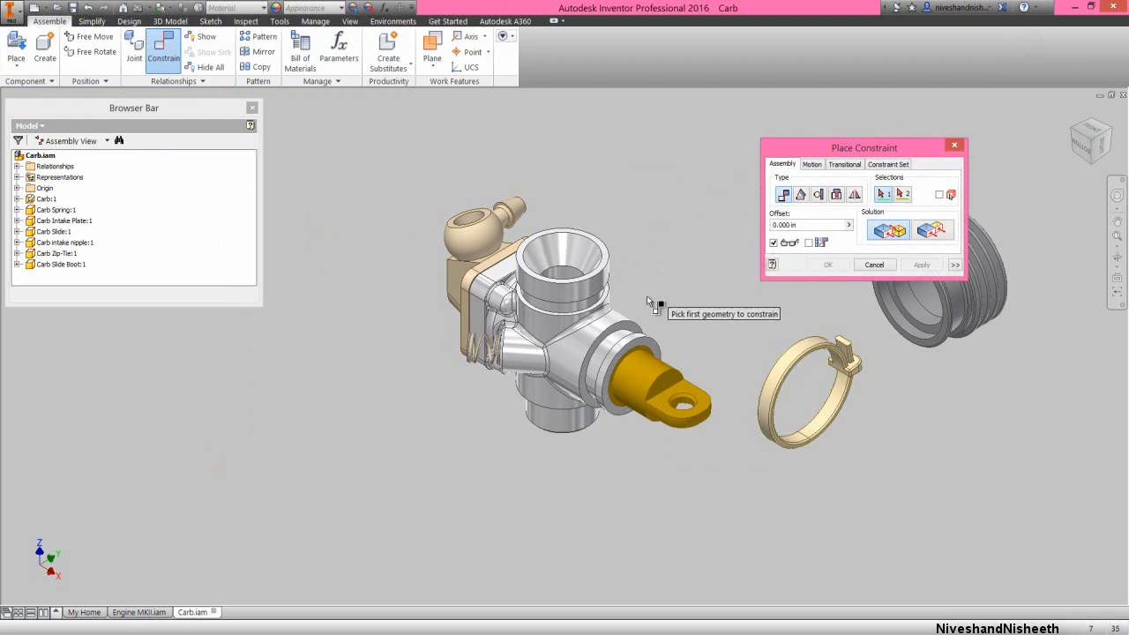
left_click(612, 347)
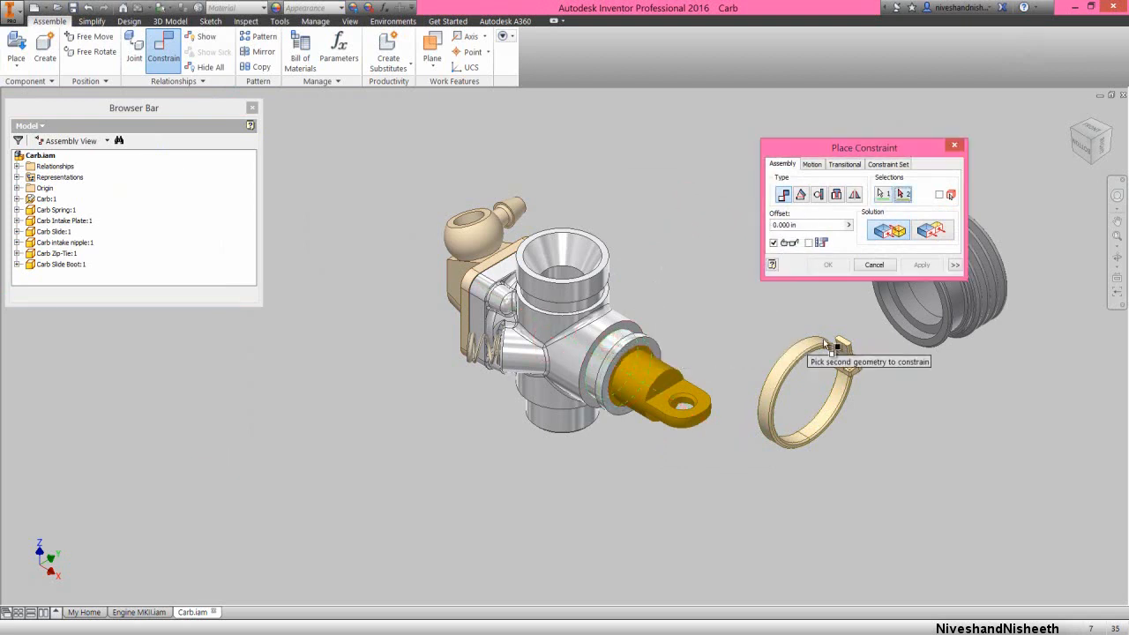
left_click(959, 308)
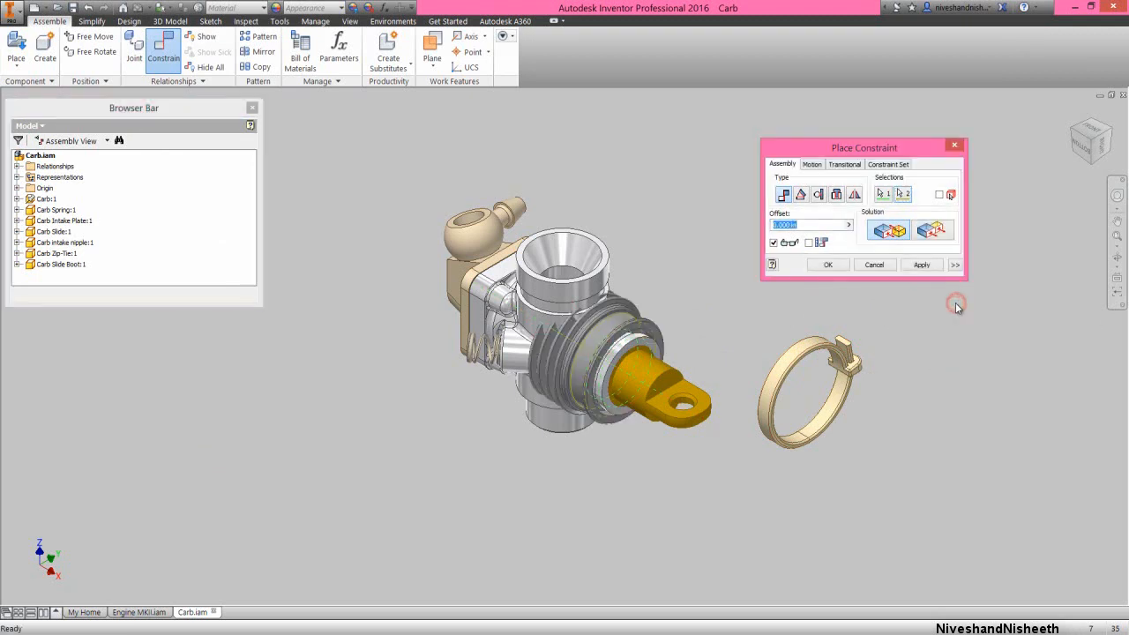
left_click(840, 263)
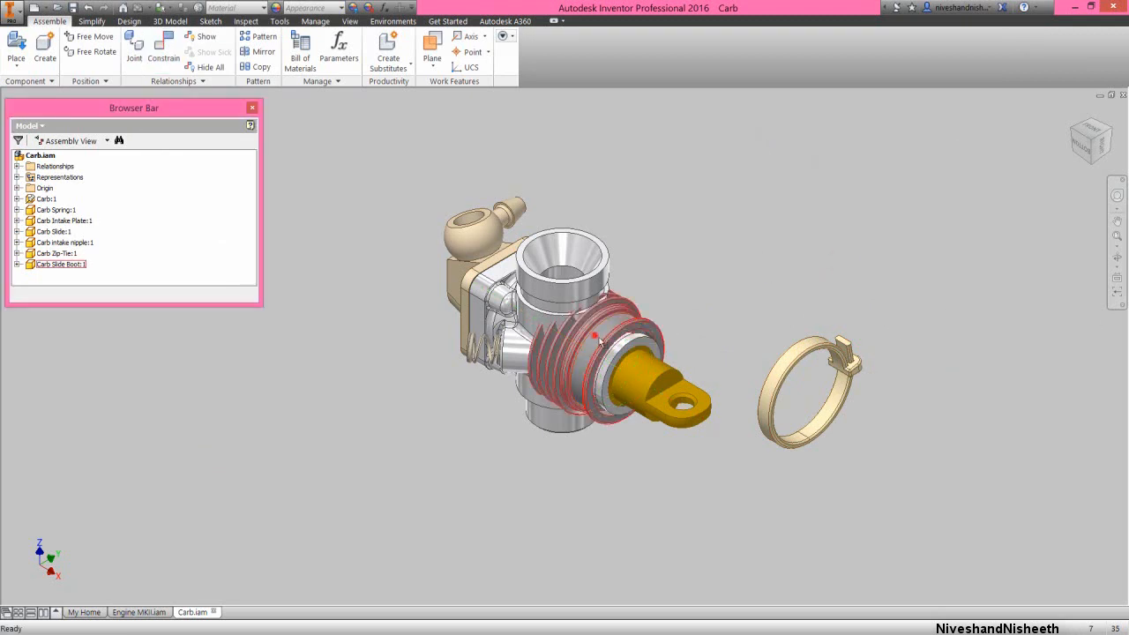
Free-rotate the slide boot until its ribbed end faces away from the carburetor body
left_click(1081, 148)
left_click(663, 338)
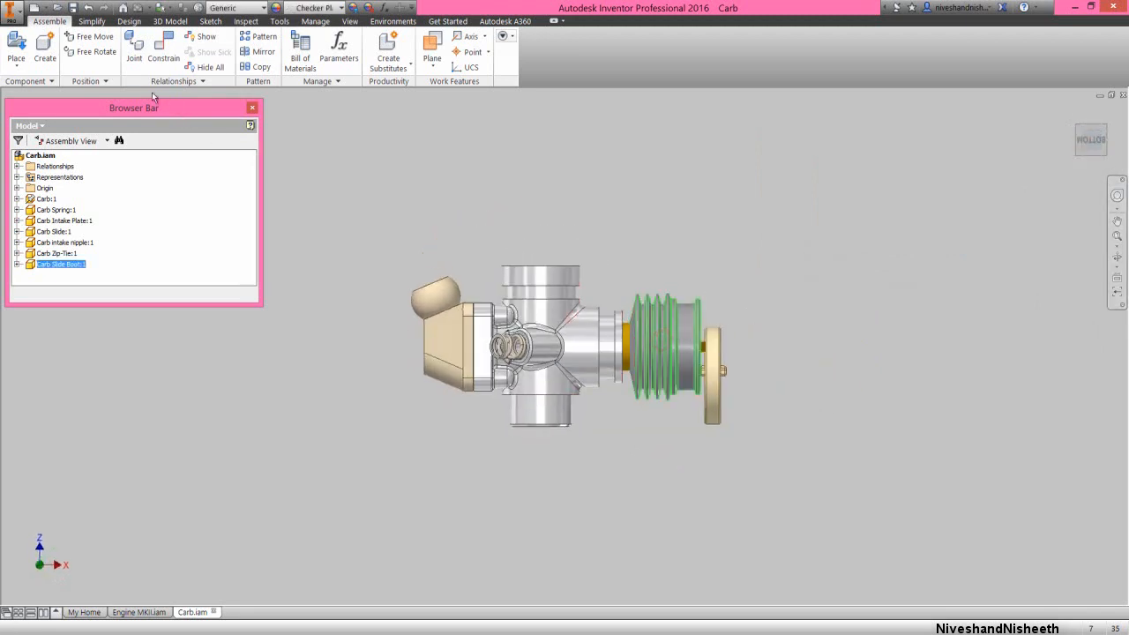
left_click(88, 52)
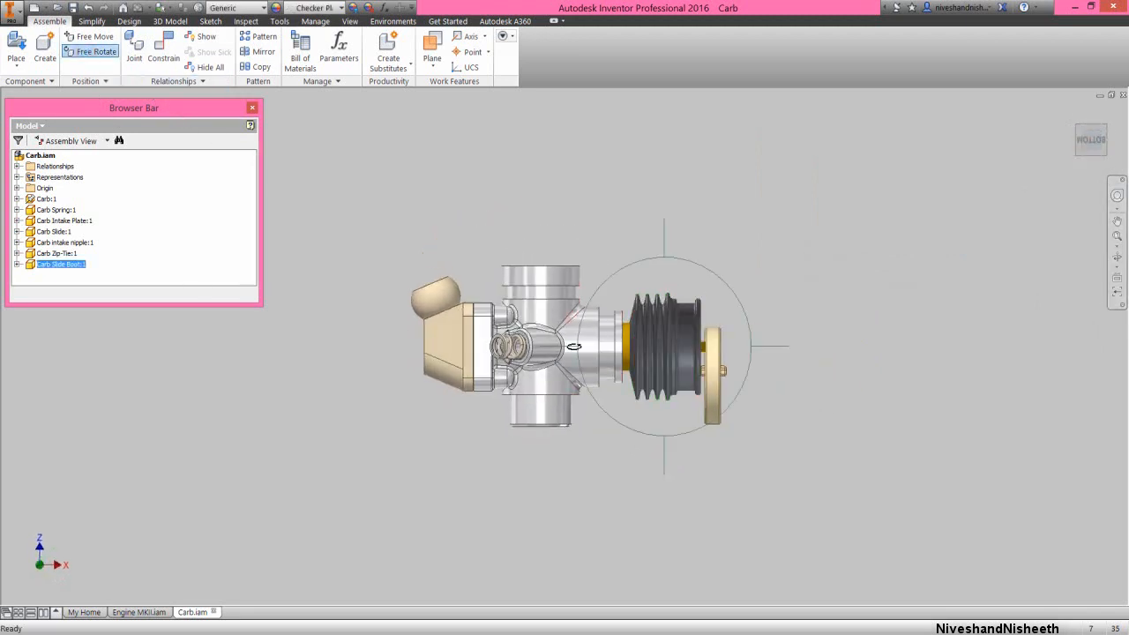
left_click_drag(573, 346, 678, 356)
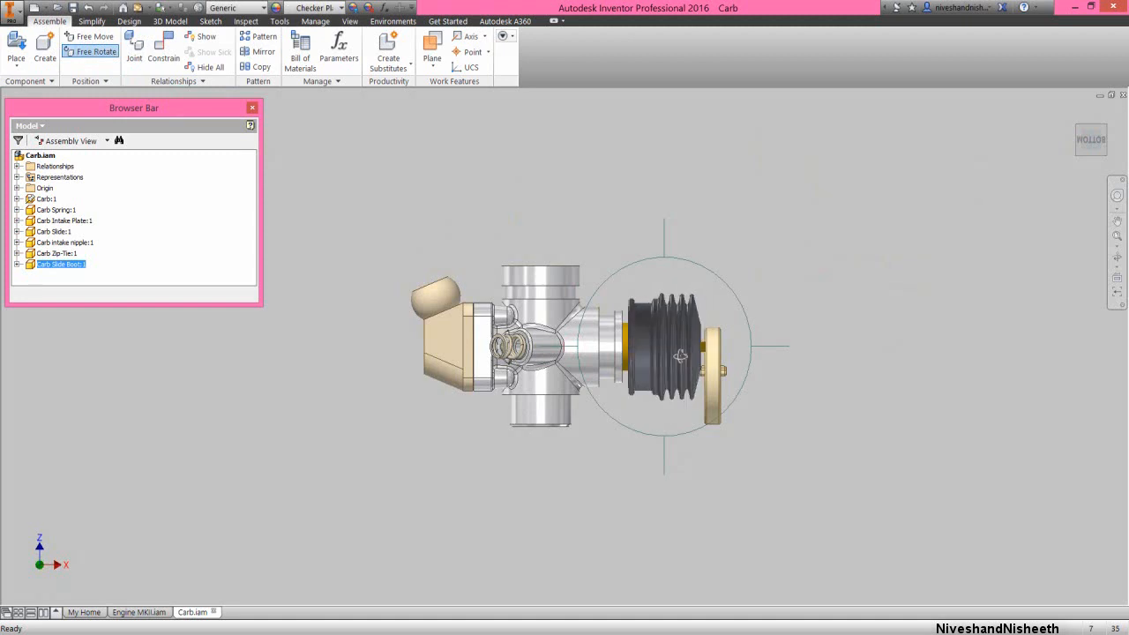
right_click(683, 305)
left_click(718, 297)
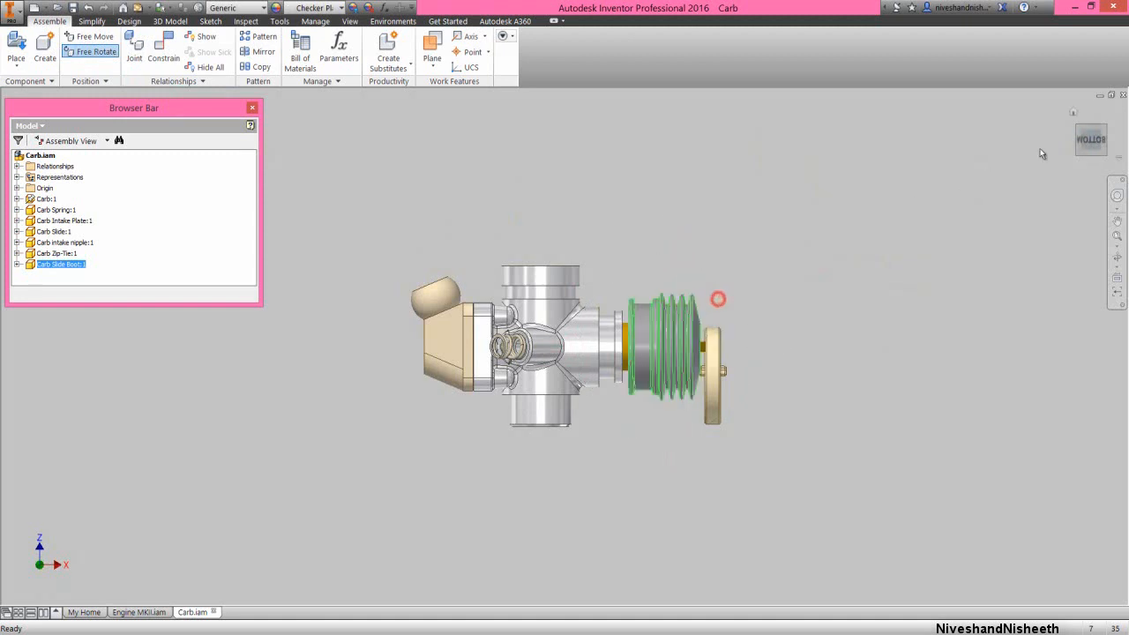
Move the slide boot along its axis onto the carburetor's slide housing, leaving the slide's eyelet protruding
left_click(1104, 131)
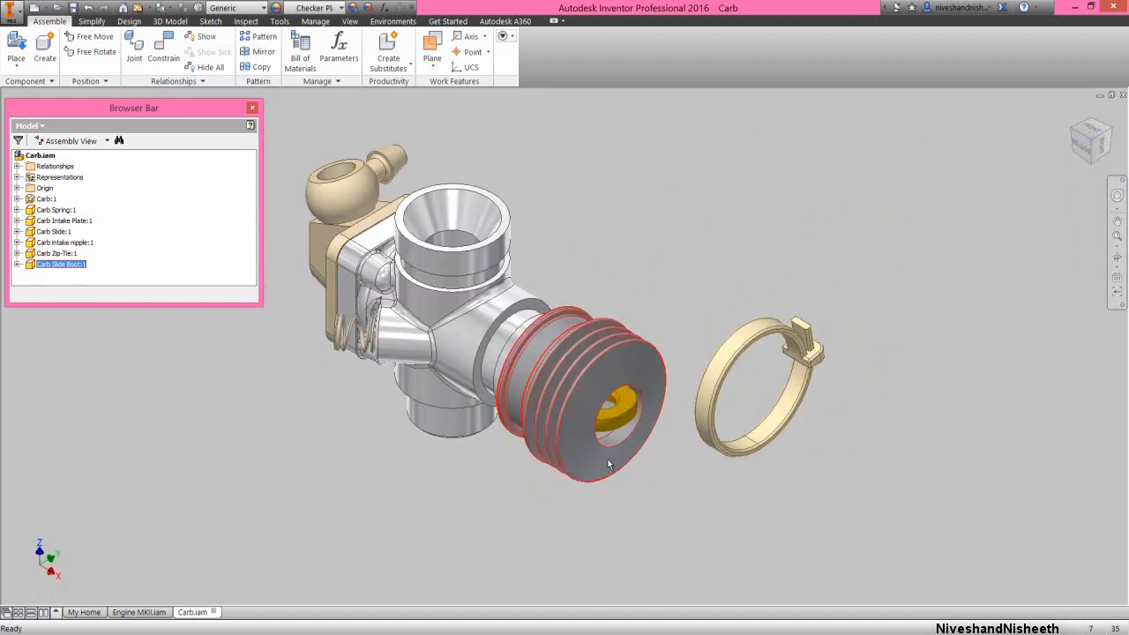
left_click_drag(568, 412, 528, 382)
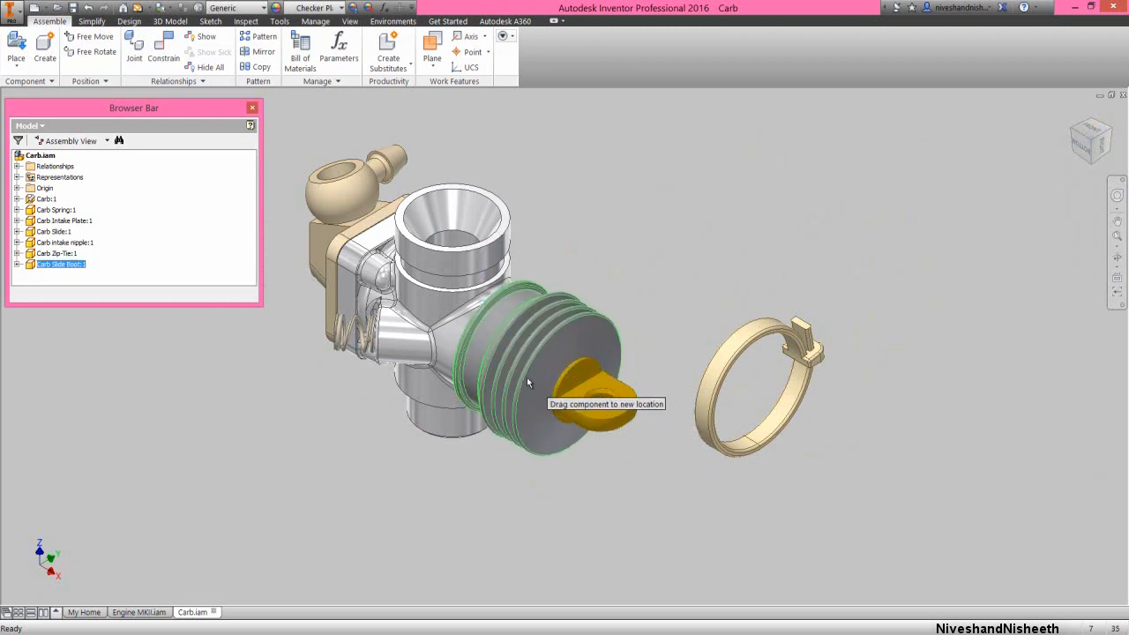
left_click(670, 266)
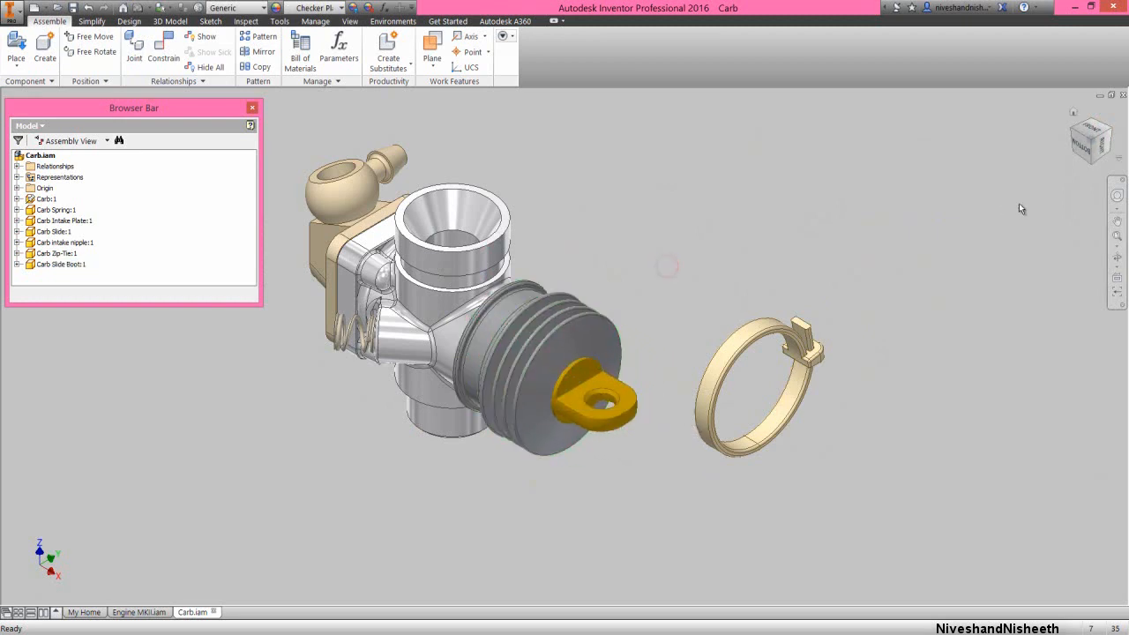
Mate the zip-tie's axis with the axis of the slide boot's smooth collar at 0 in offset
left_click(1115, 236)
right_click(673, 244)
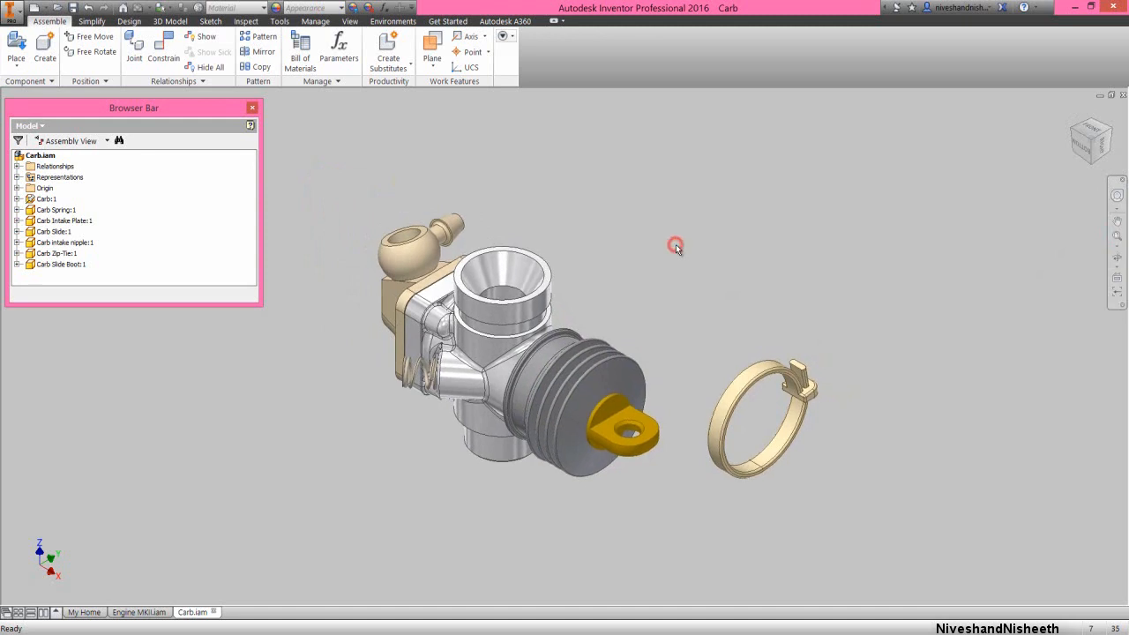
left_click(718, 227)
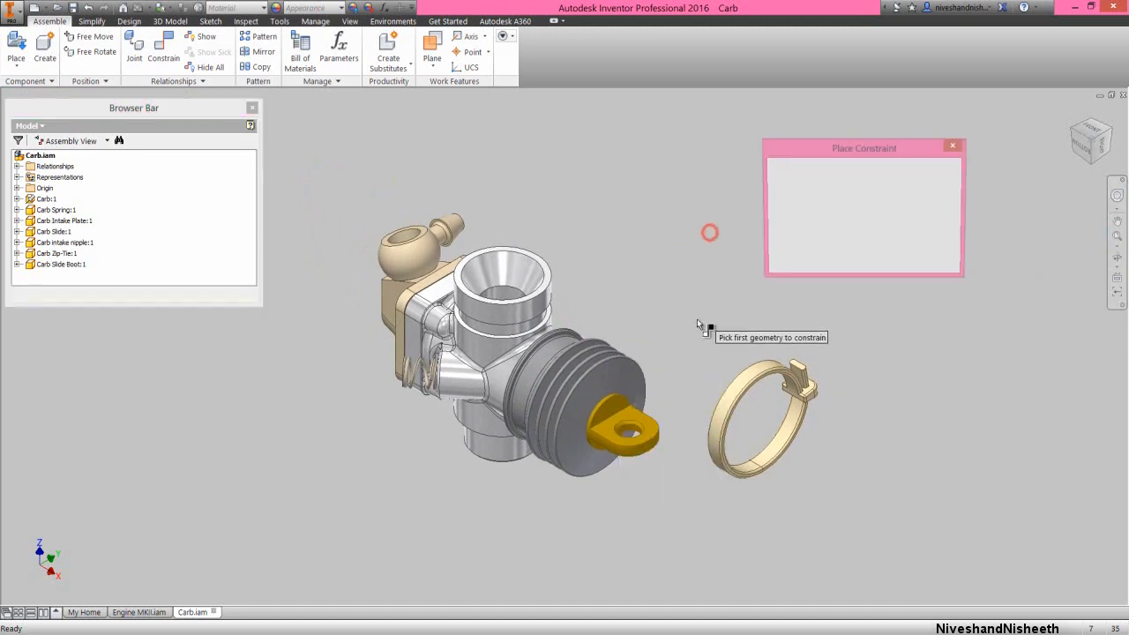
left_click(720, 413)
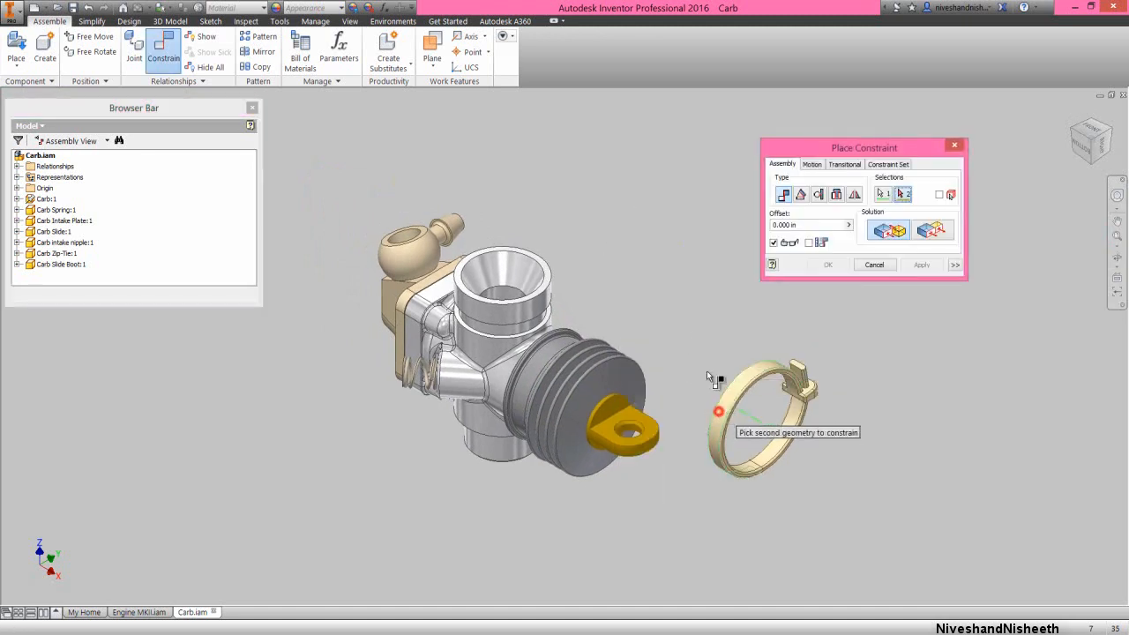
left_click(551, 349)
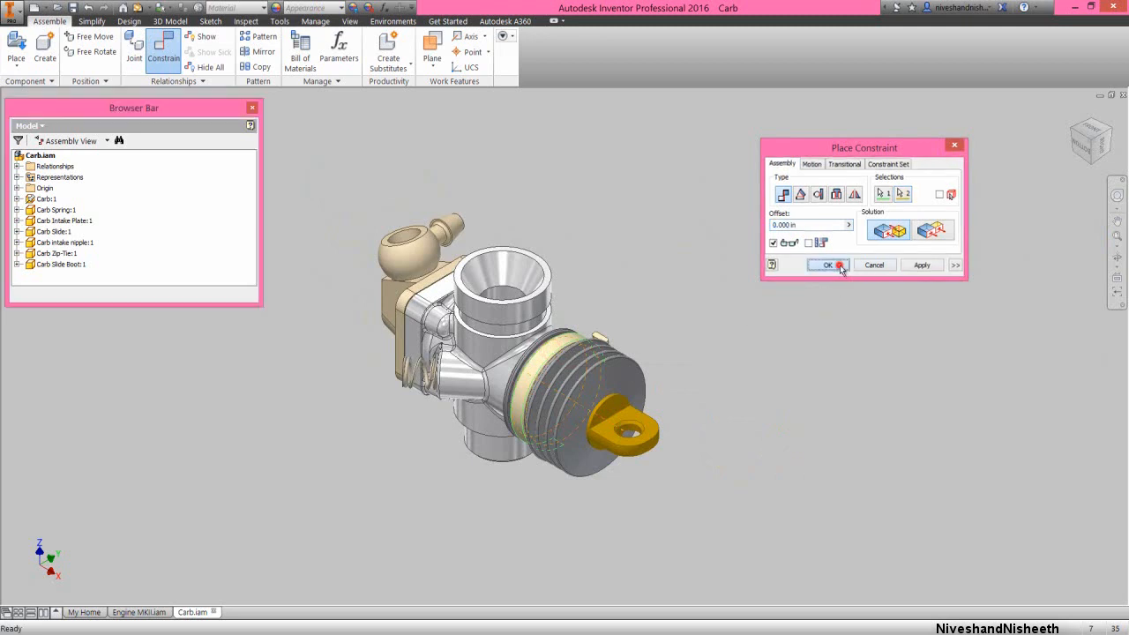
left_click(833, 264)
Turn the zip-tie around the boot's collar so its locking head sits on the upper side facing the carburetor's inlet
left_click_drag(576, 340, 519, 403)
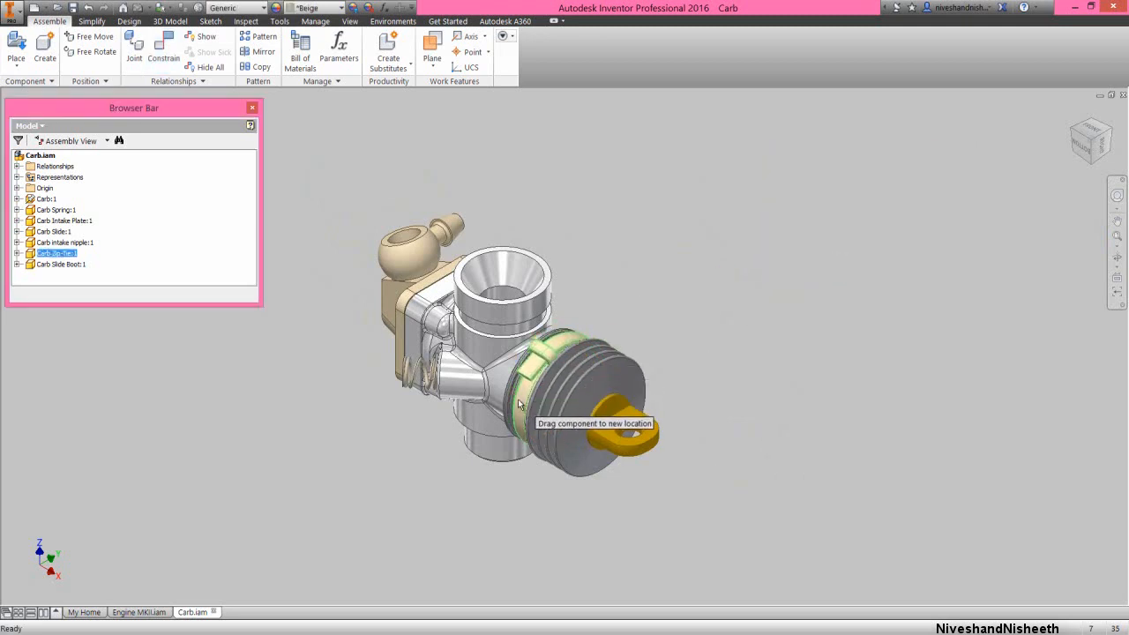
left_click(645, 270)
left_click(1118, 238)
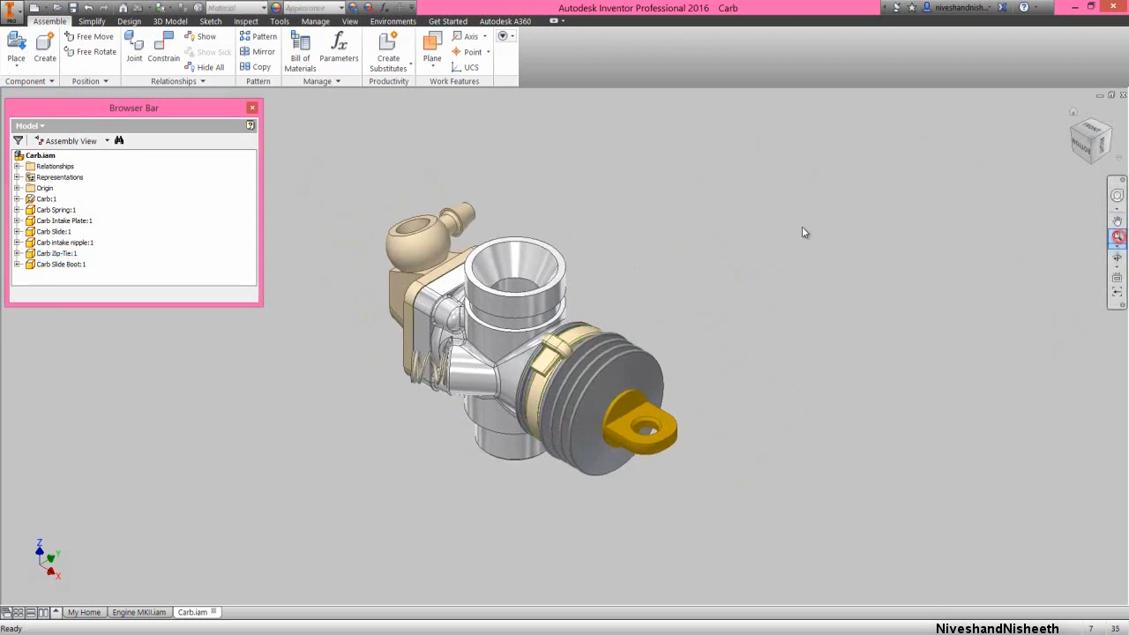
left_click(368, 194)
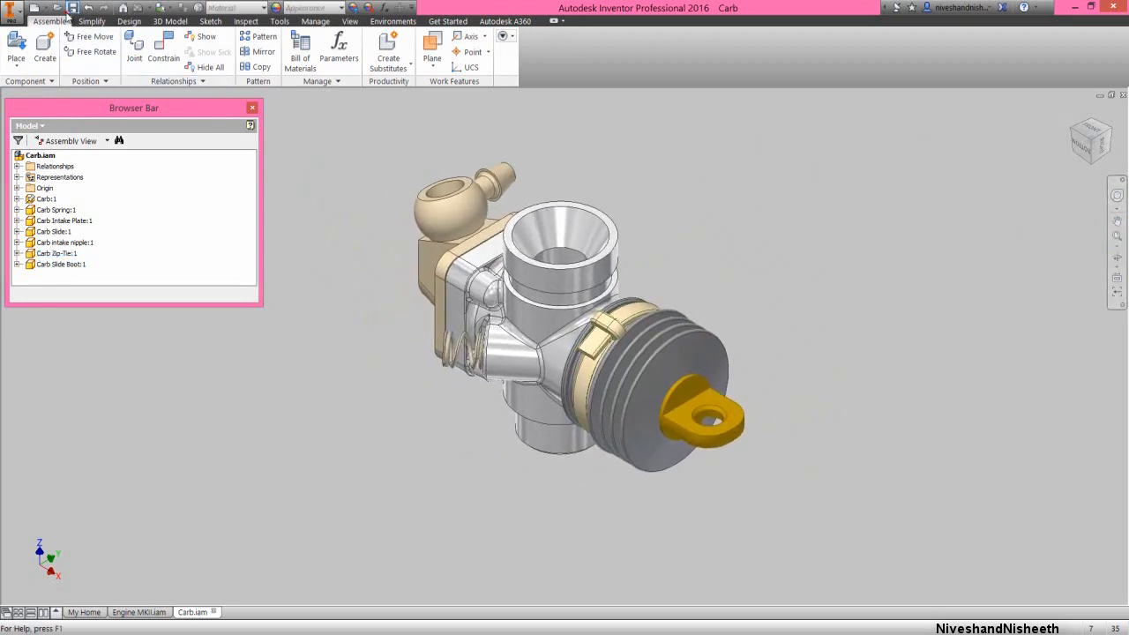
key("F10")
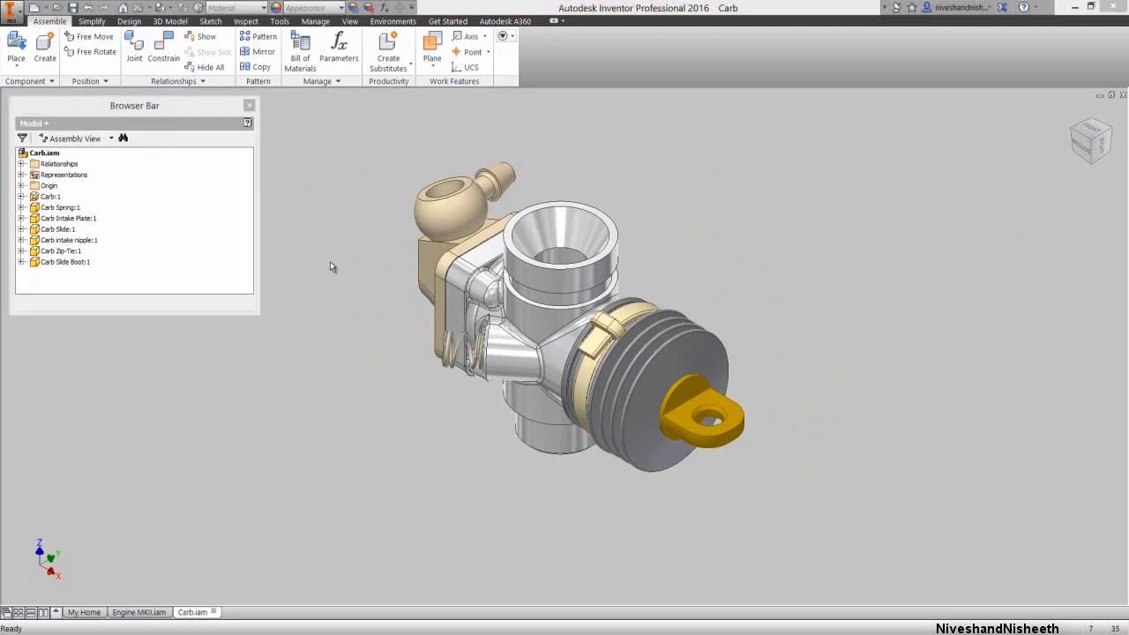
left_click(331, 266)
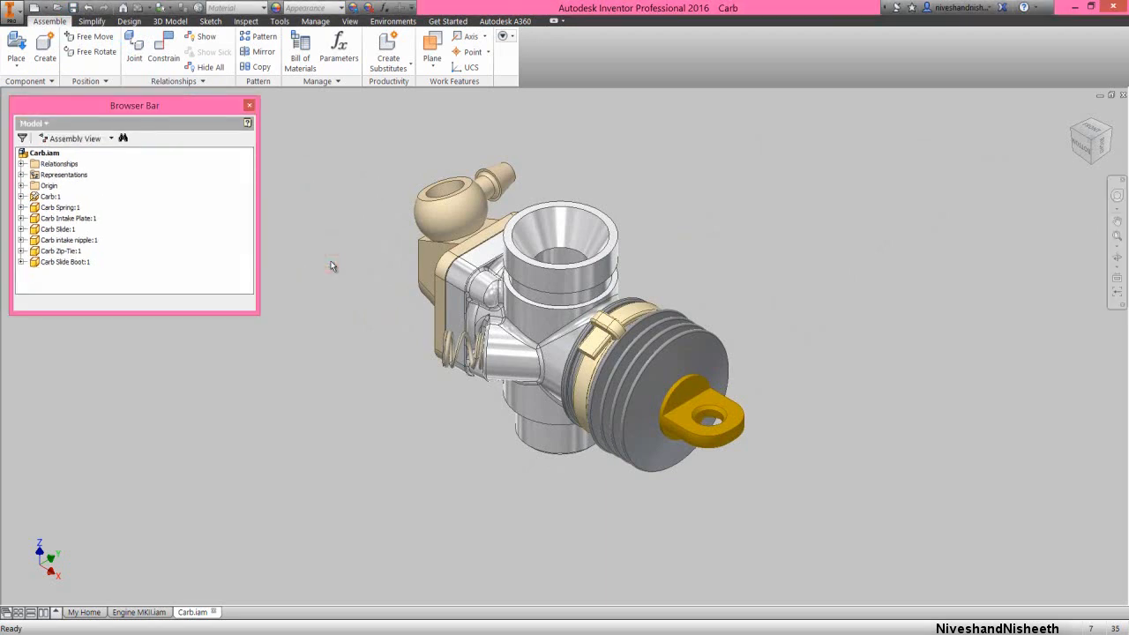
Place one Carb Highspeed Needle part from the Engine MKII folder in open space beyond the intake nipple
left_click(16, 48)
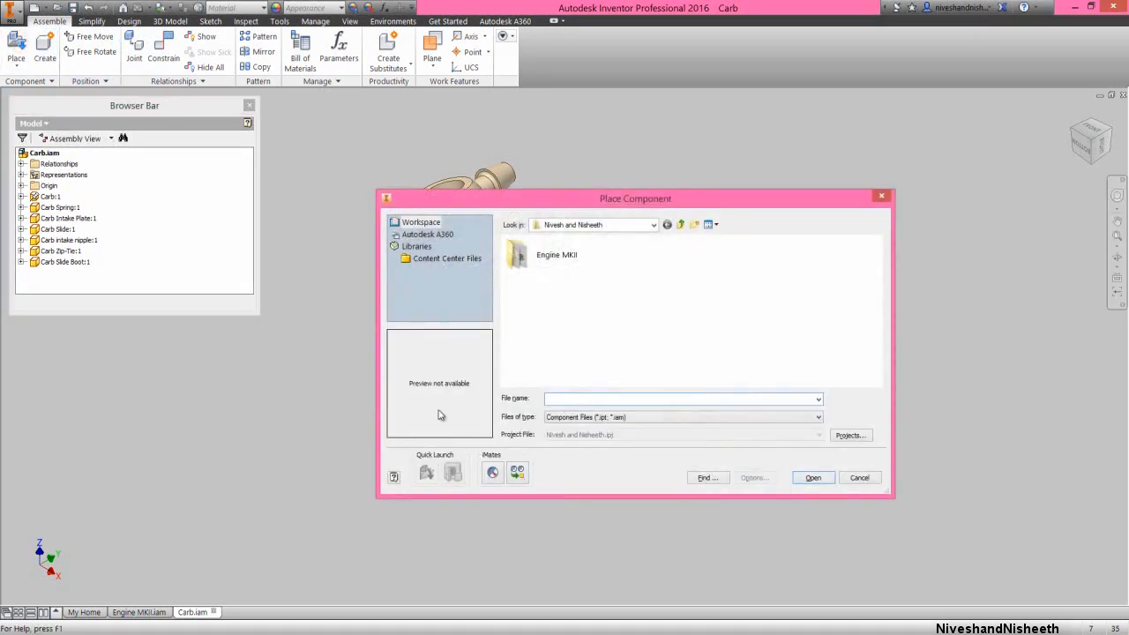
double_click(553, 266)
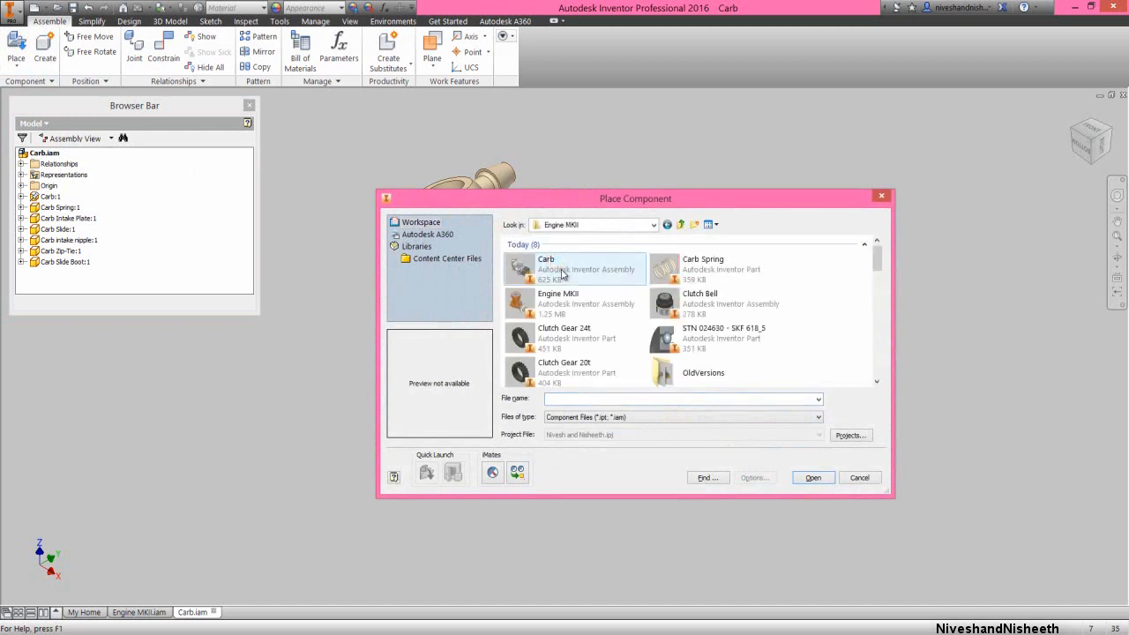
scroll(562, 275, "down", 5)
left_click(562, 325)
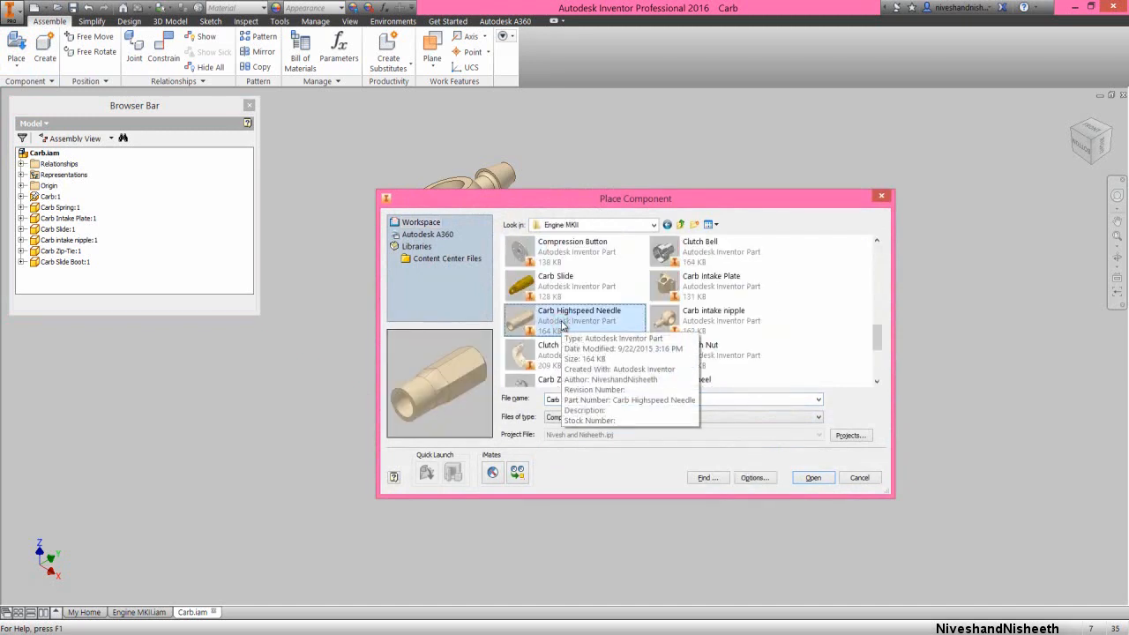
left_click(803, 478)
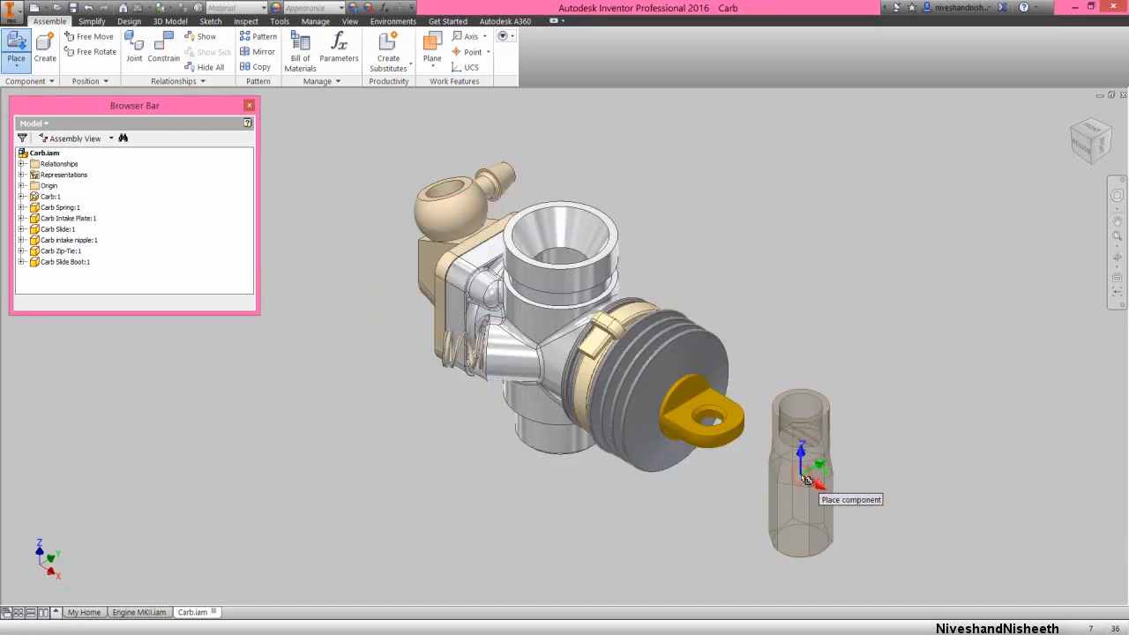
scroll(806, 478, "down", 3)
left_click(511, 247)
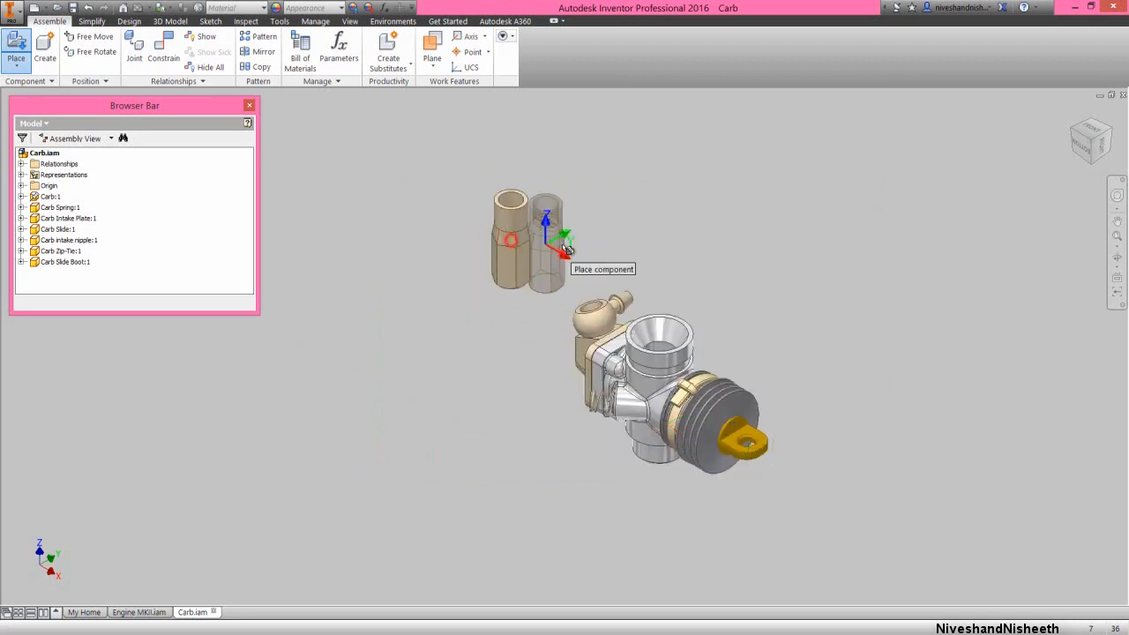
right_click(582, 246)
left_click(611, 246)
Mate the high-speed needle's axis with the axis of the intake nipple's round bore at 0 in offset
right_click(611, 246)
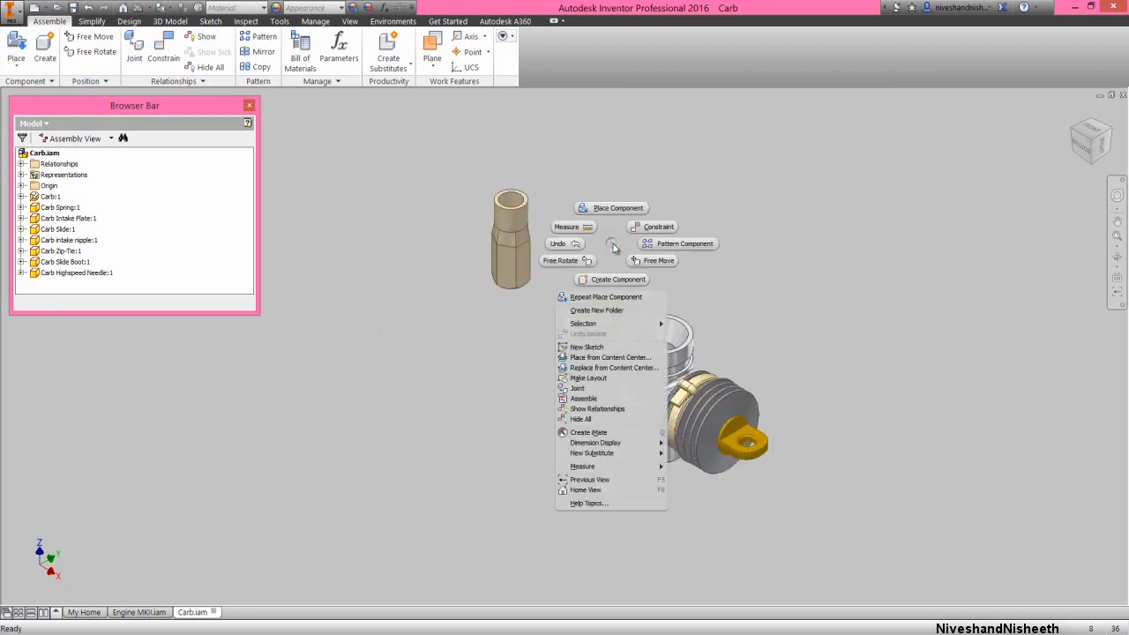
left_click(634, 229)
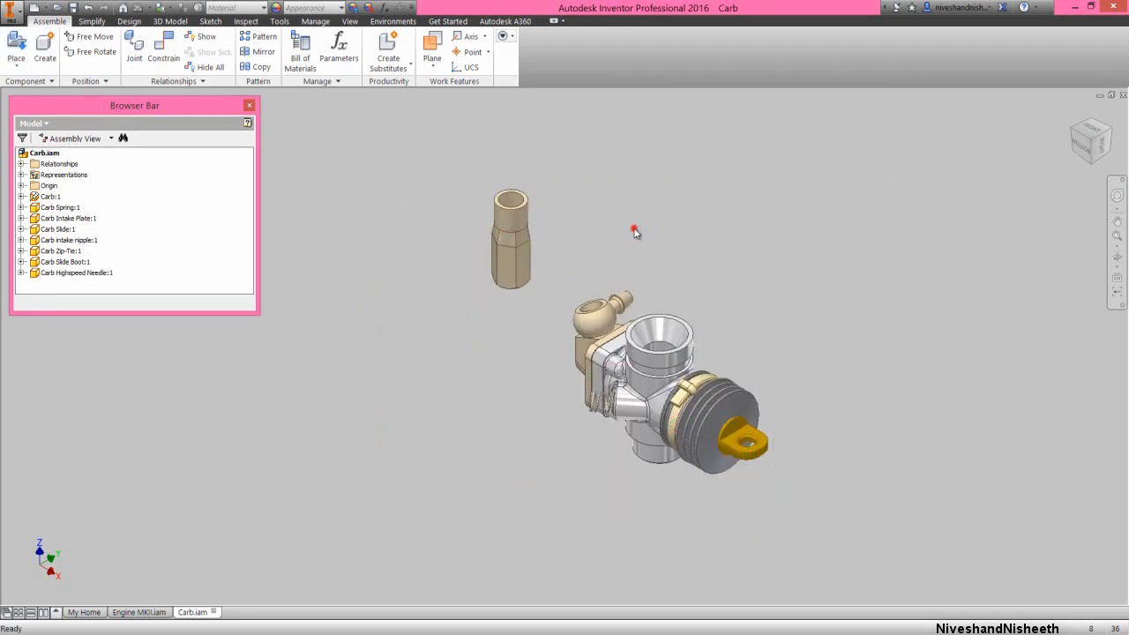
left_click(518, 221)
scroll(566, 297, "up", 3)
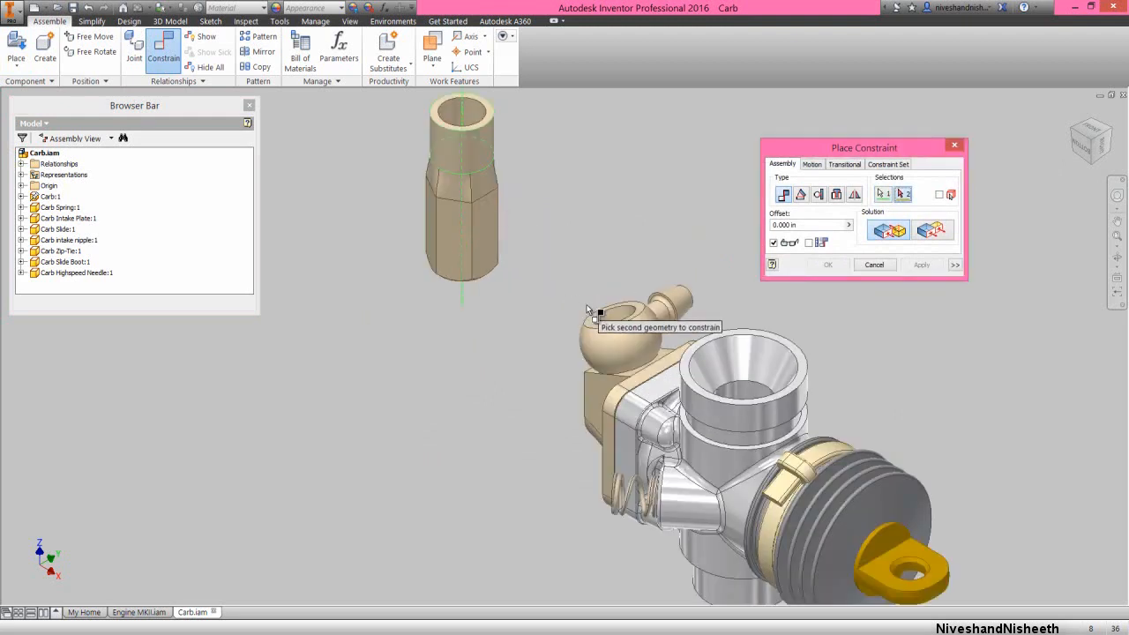
left_click(610, 315)
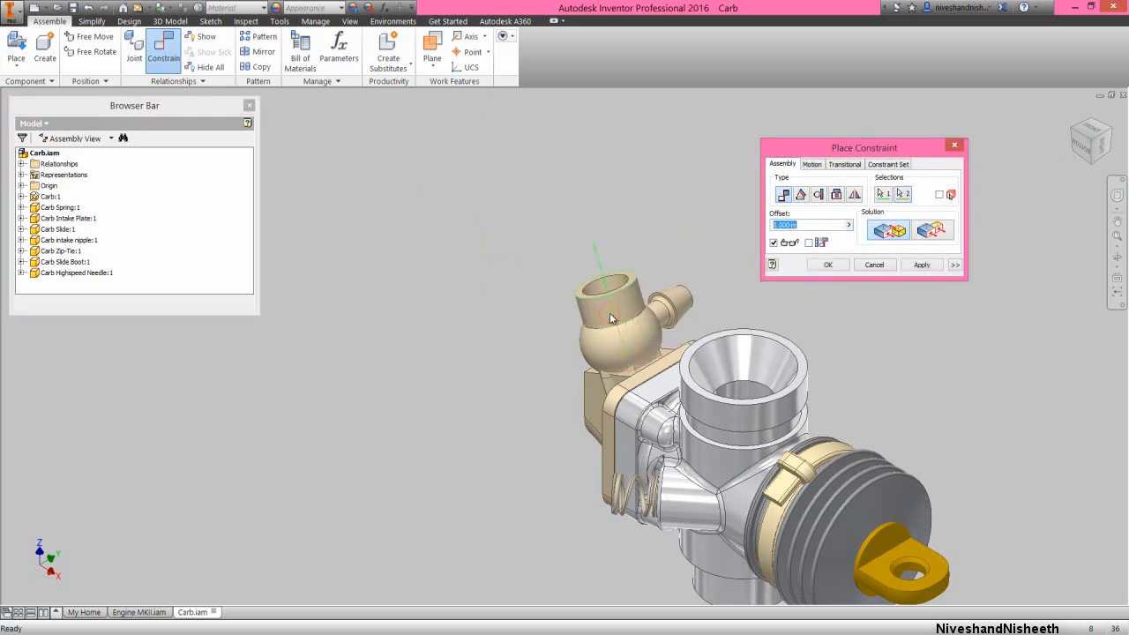
left_click(824, 264)
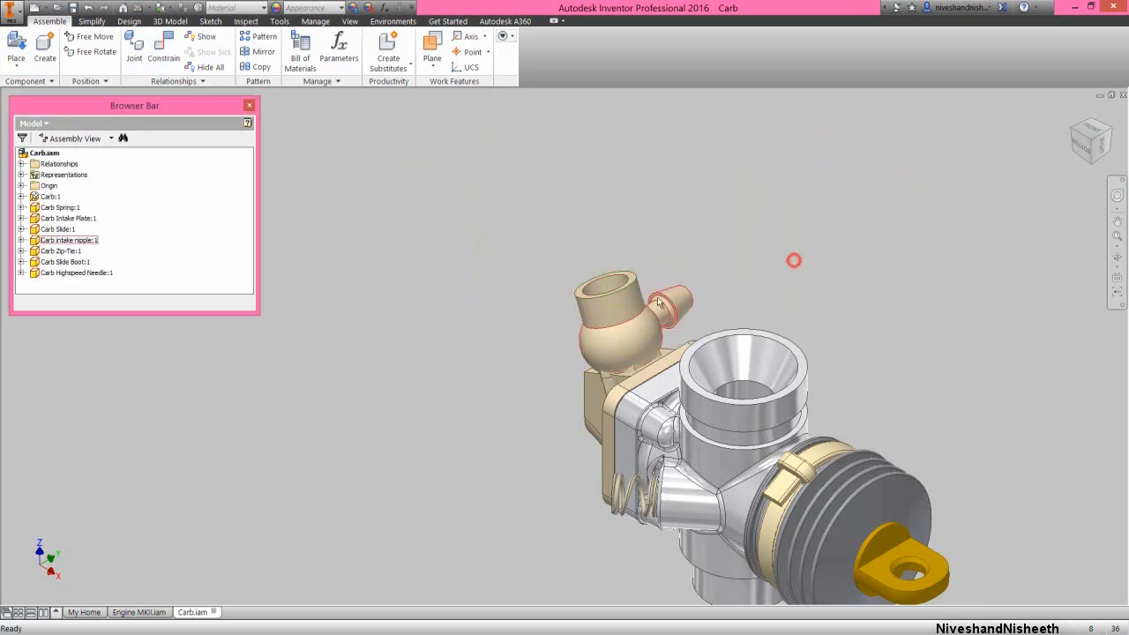
Slide the needle along its axis clear of the nipple and mate its hexagonal end face to the nipple's flat ring face at 0 in offset
left_click_drag(619, 313, 534, 137)
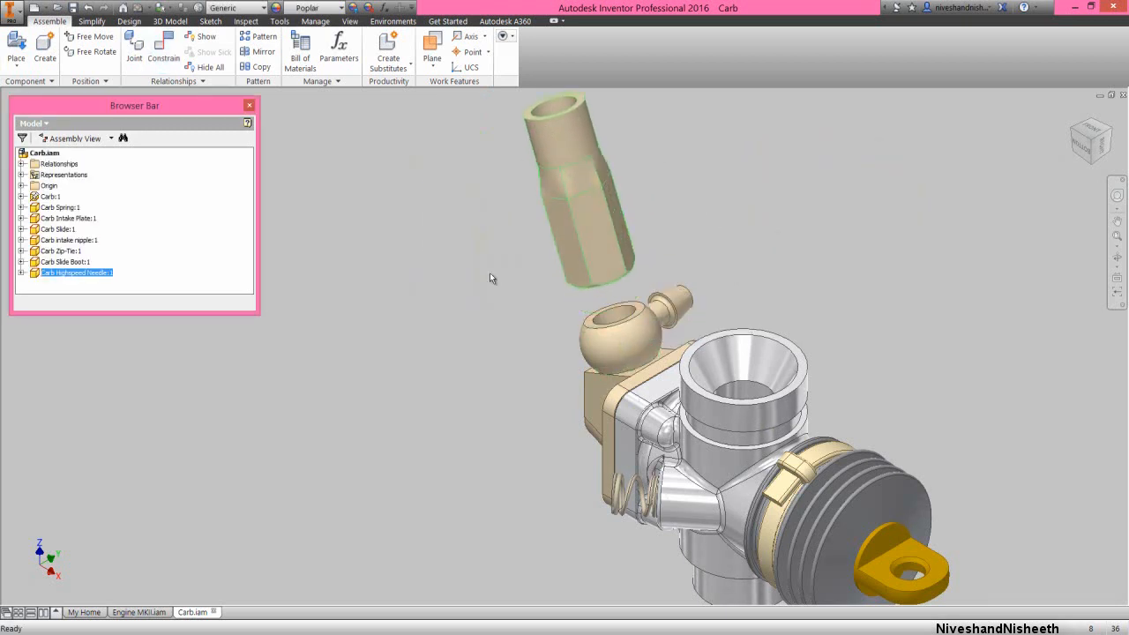
right_click(466, 357)
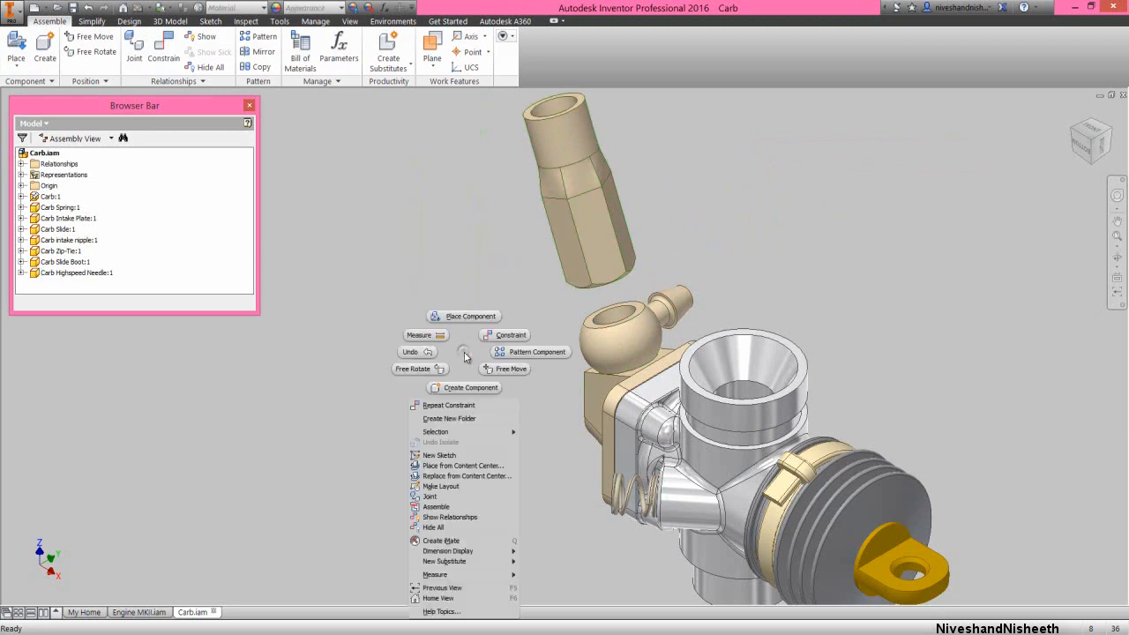
left_click(466, 403)
scroll(551, 320, "up", 3)
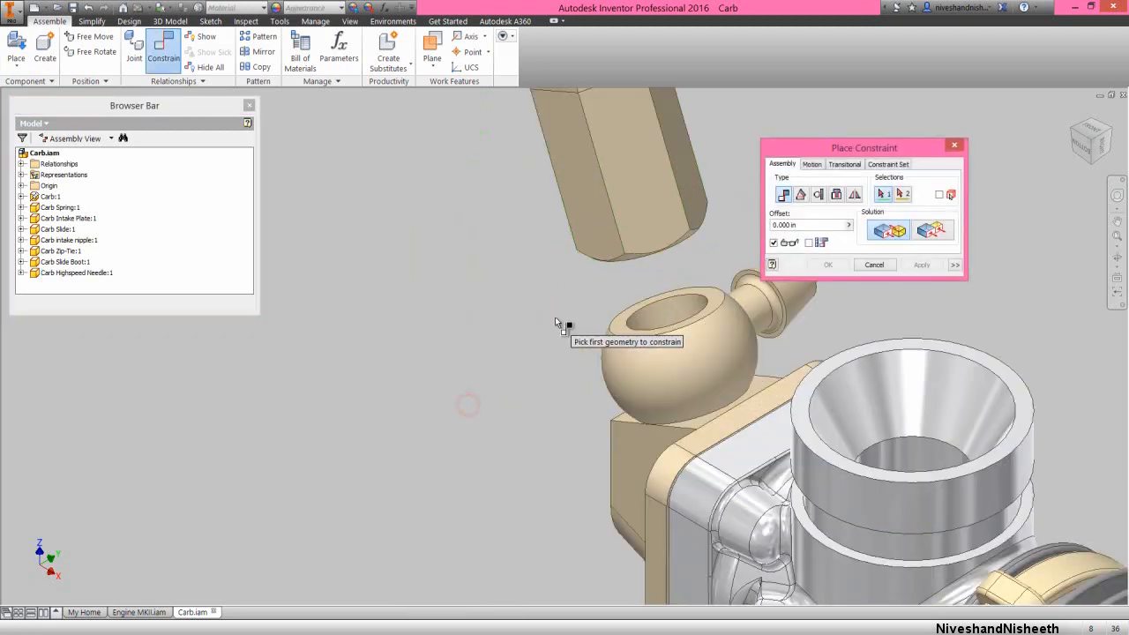
left_click(612, 321)
left_click(1115, 256)
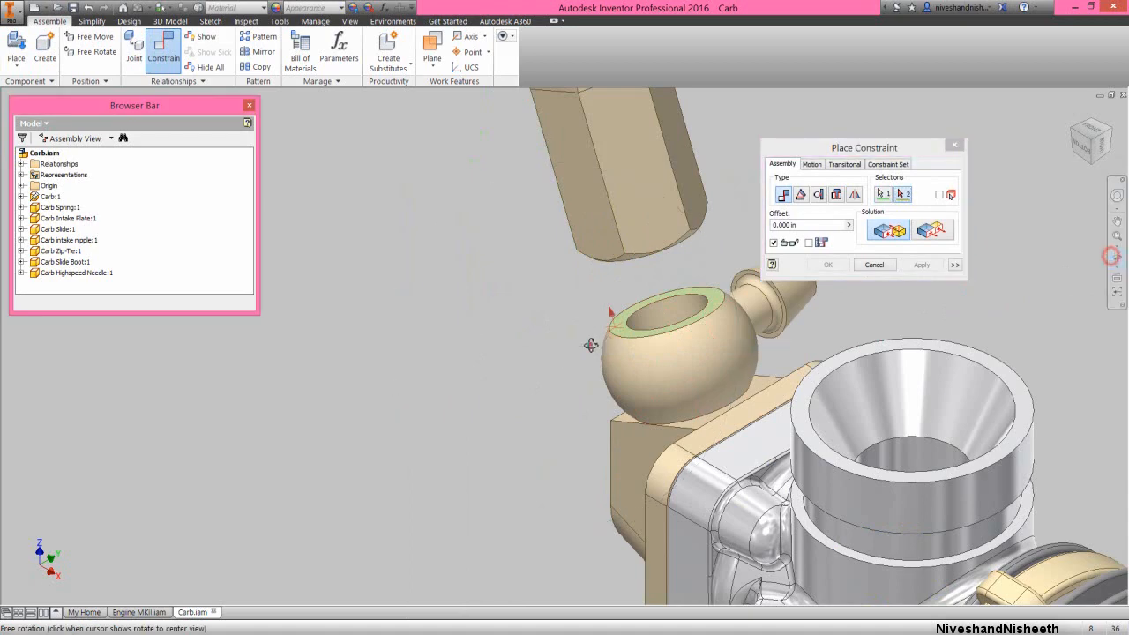
left_click_drag(599, 335, 587, 296)
right_click(586, 296)
left_click(622, 299)
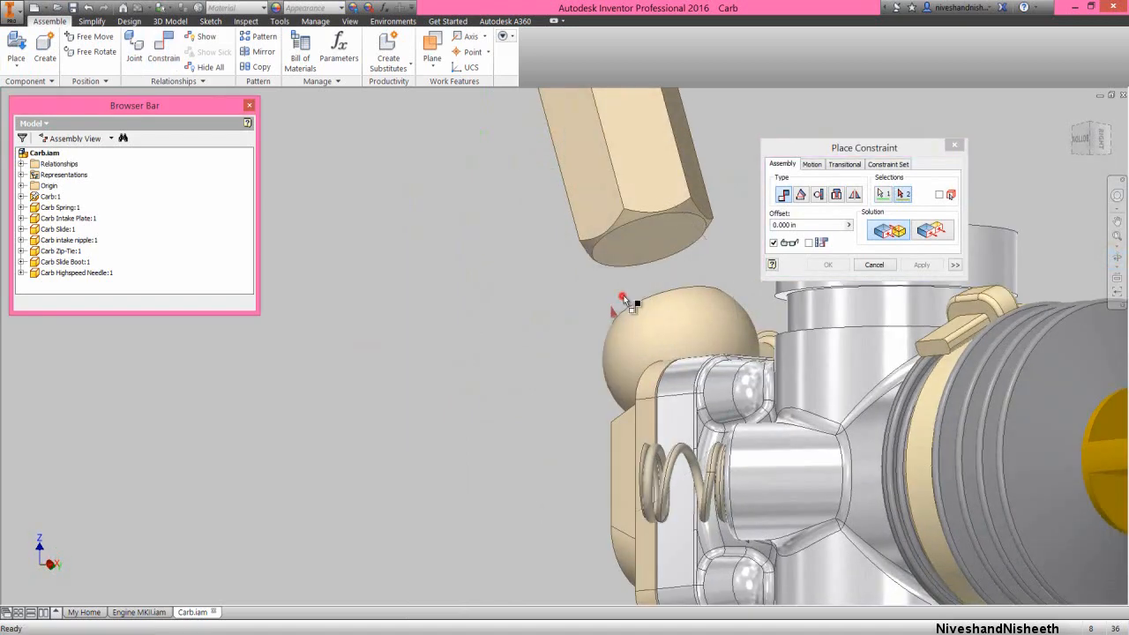
left_click(637, 254)
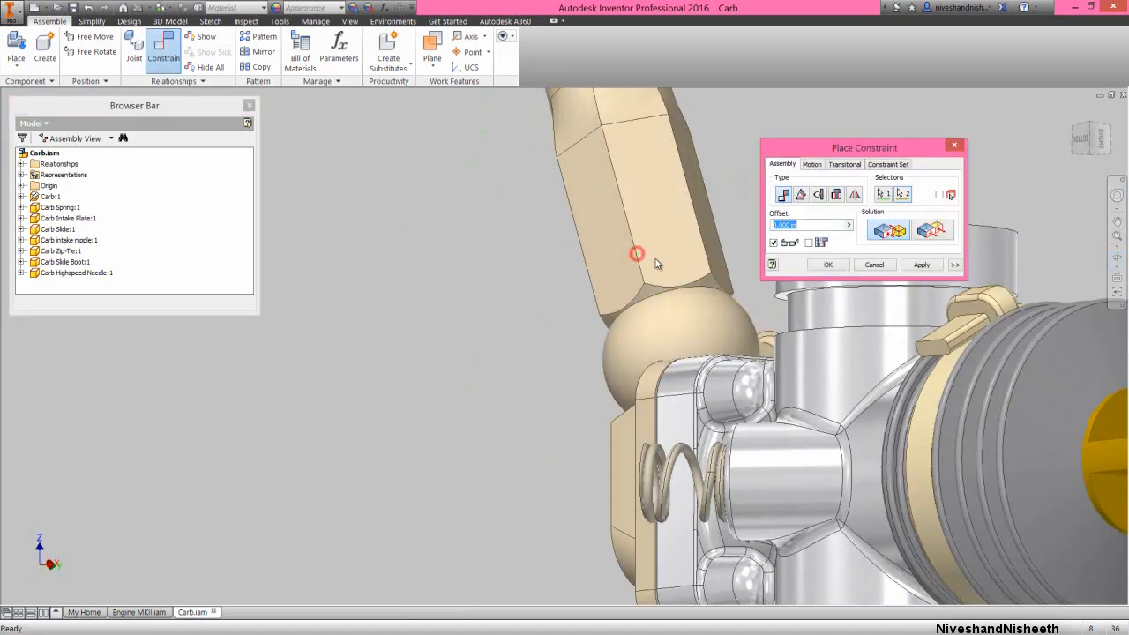
left_click(827, 264)
Place five ISO 4762 - M2 x 5ISO screws from the Engine MKII folder beside the carburetor
left_click(1074, 127)
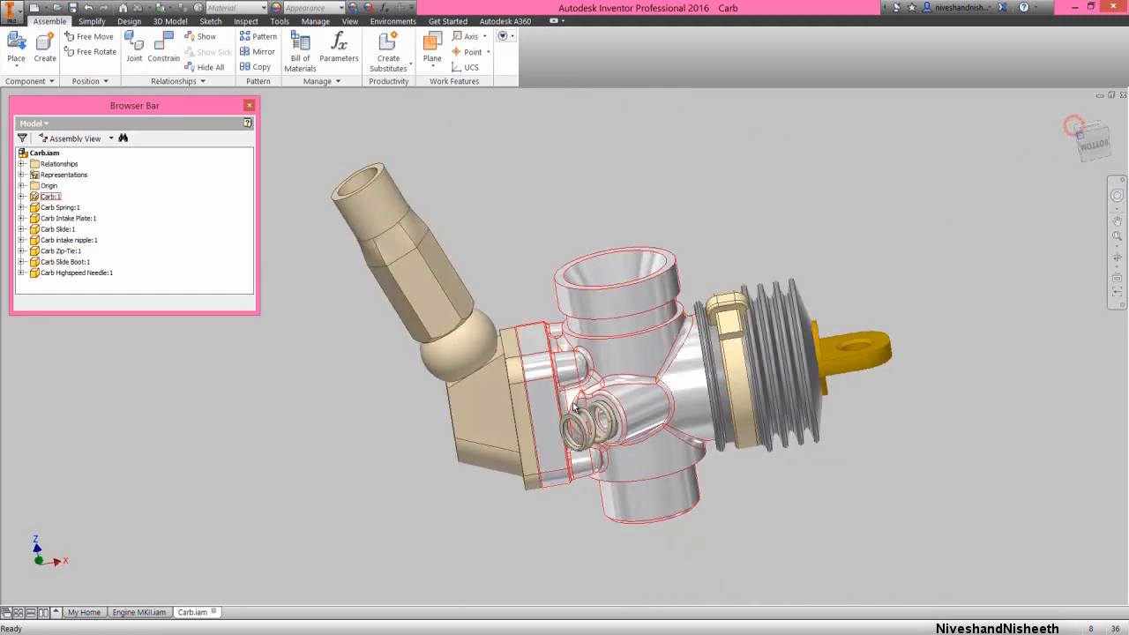
left_click_drag(430, 370, 386, 335)
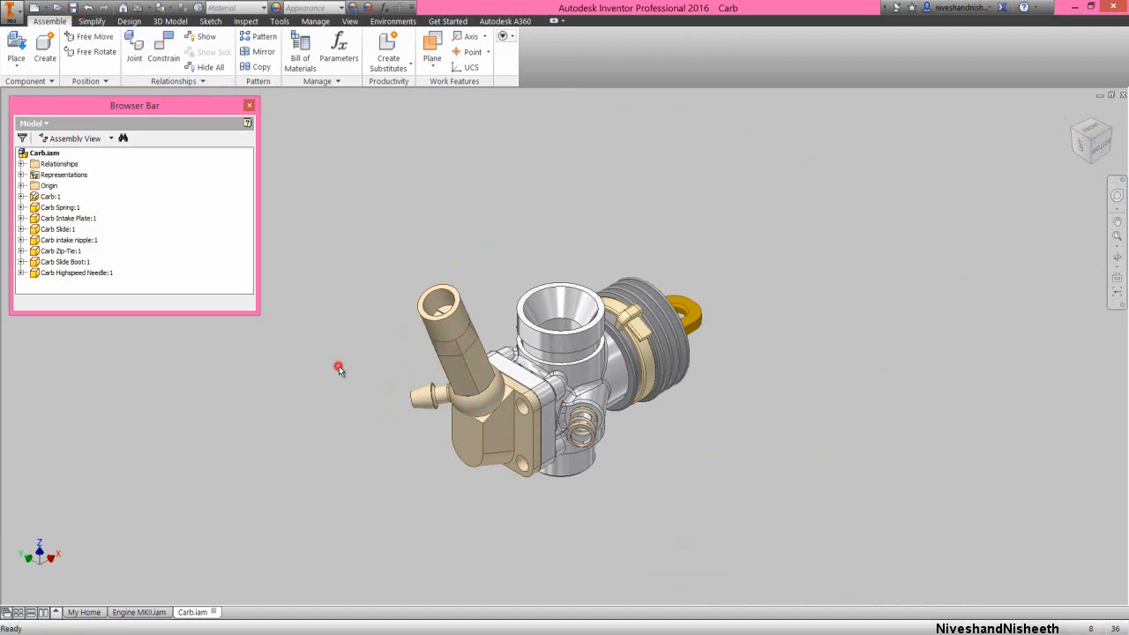
key("p")
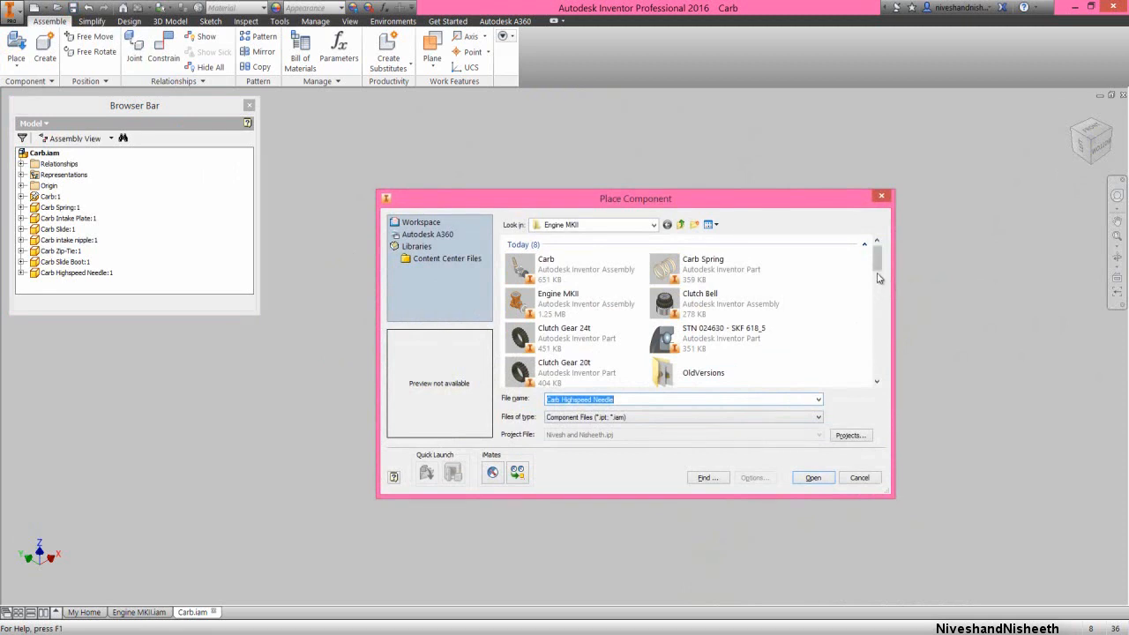
left_click_drag(880, 266, 882, 291)
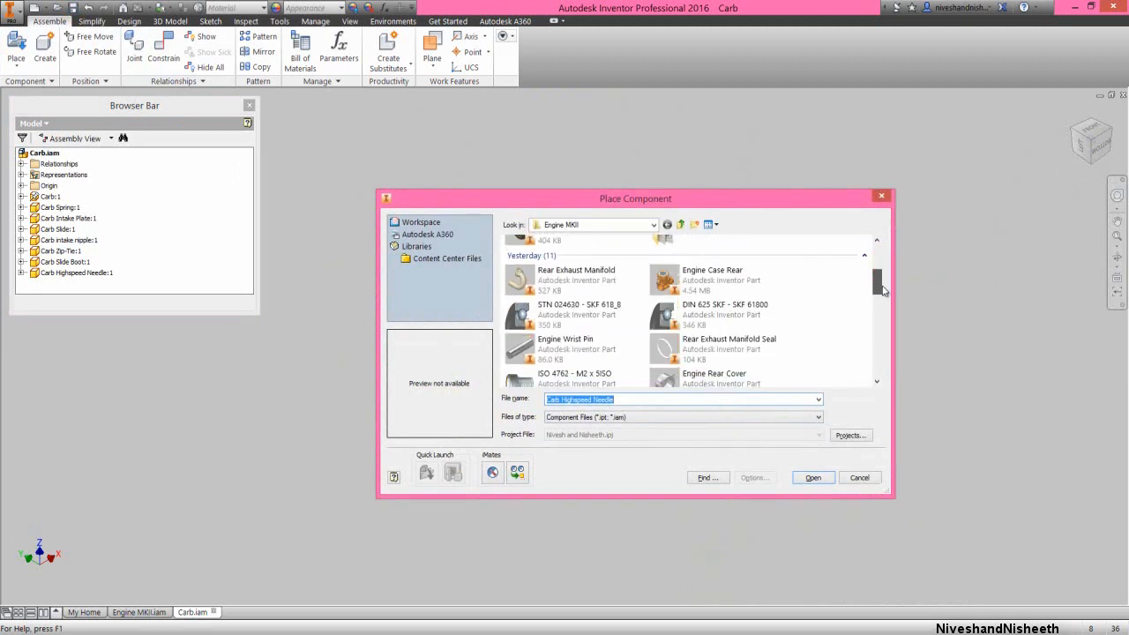
left_click(598, 371)
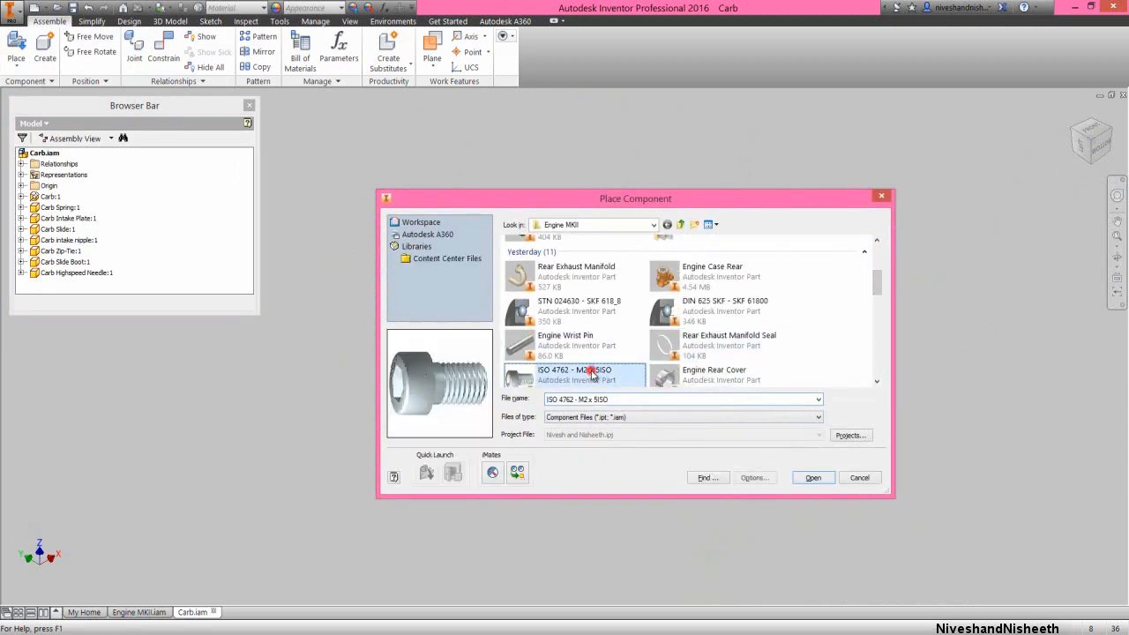
left_click(812, 478)
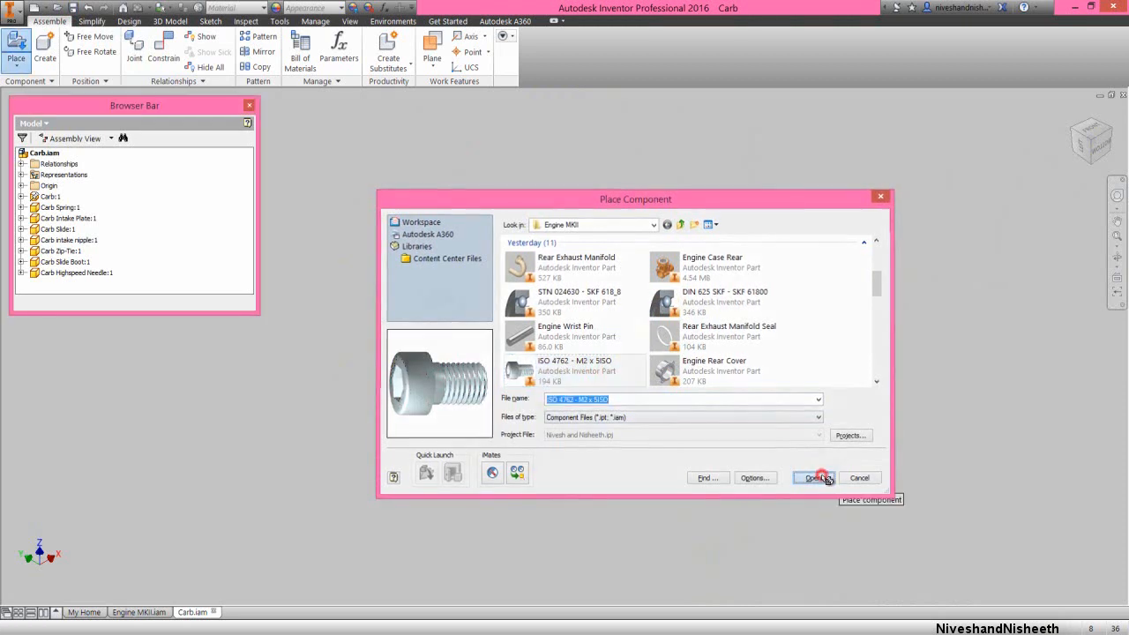
left_click(812, 394)
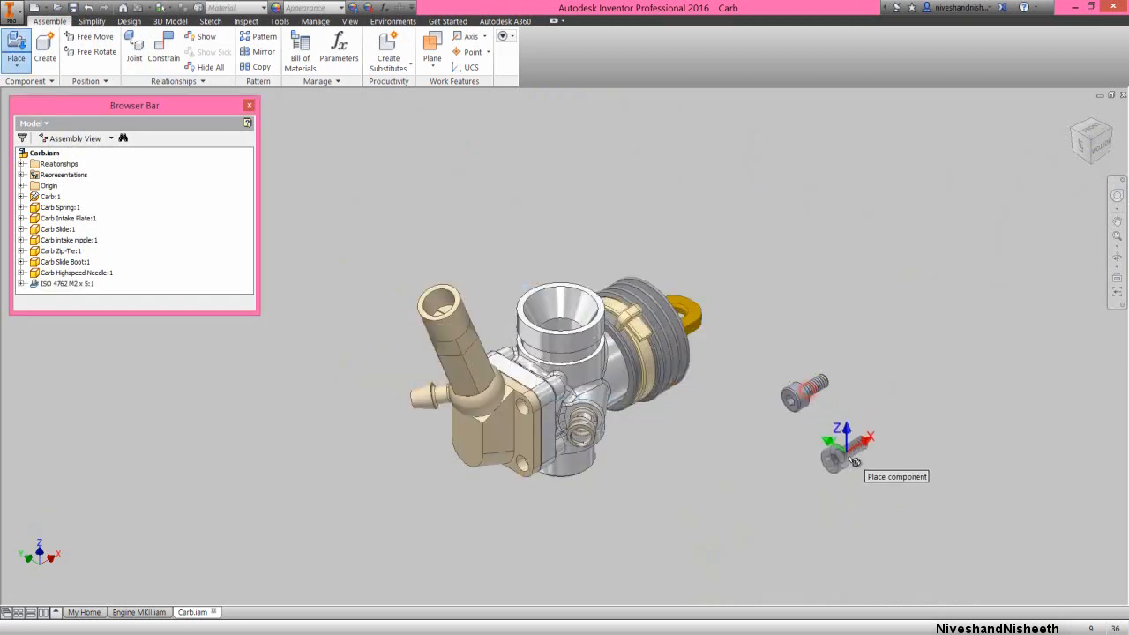
left_click(862, 459)
left_click(883, 404)
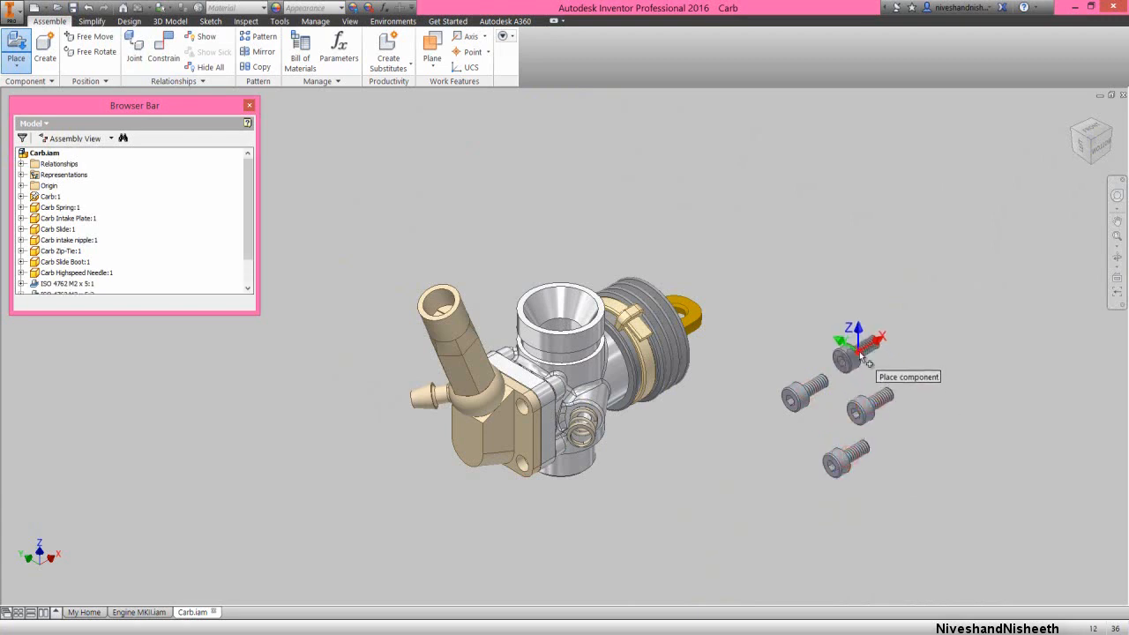
left_click(862, 355)
left_click(923, 379)
right_click(917, 309)
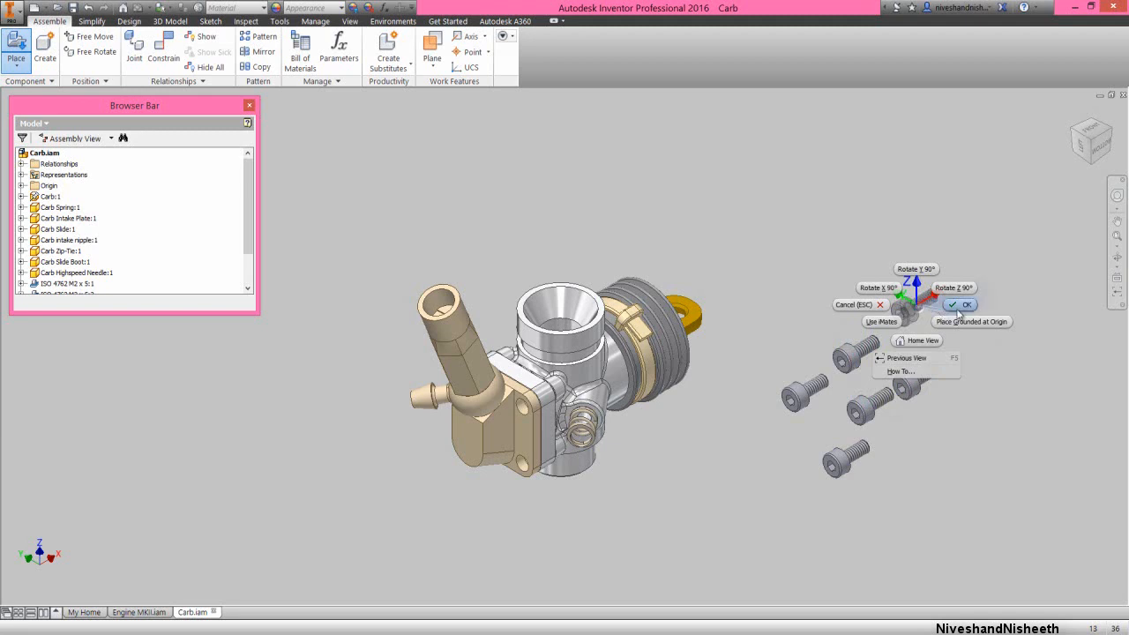
left_click(962, 304)
Insert an M2 x 5 screw into the intake plate's upper hole on the spring side at 0 in offset, seating its head's underside
right_click(812, 218)
left_click(832, 197)
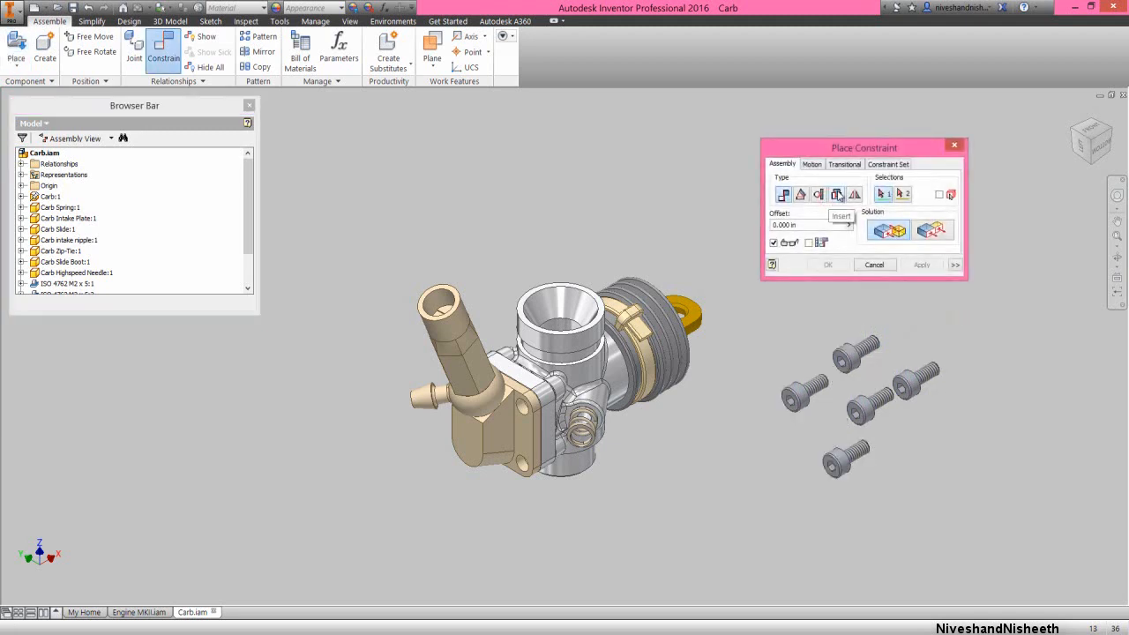
left_click(836, 194)
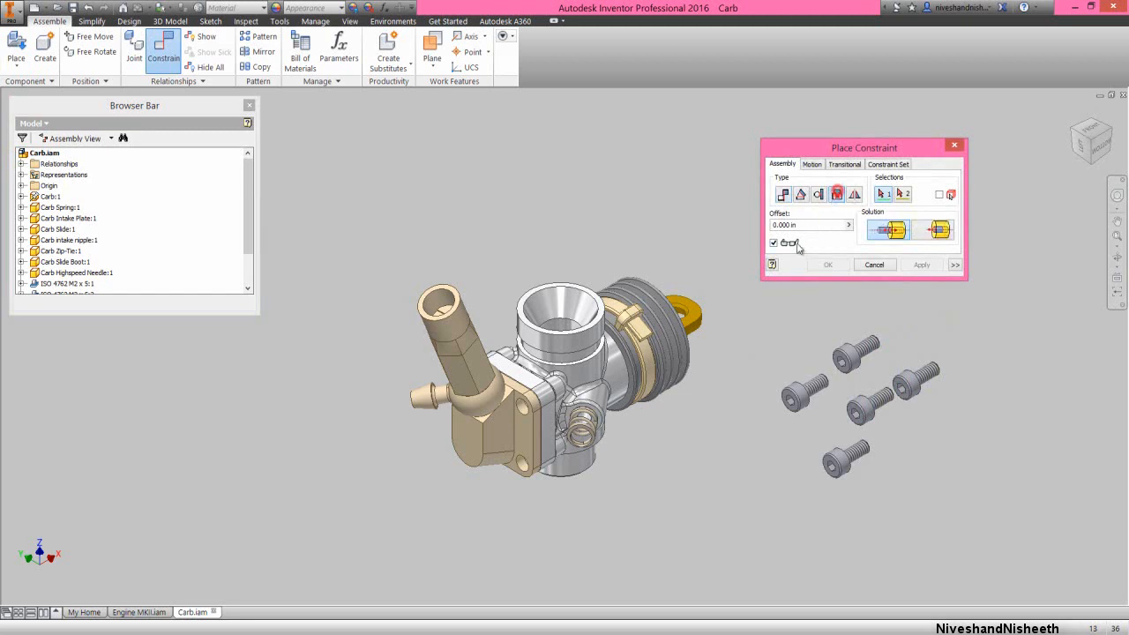
scroll(516, 459, "up", 3)
left_click(546, 404)
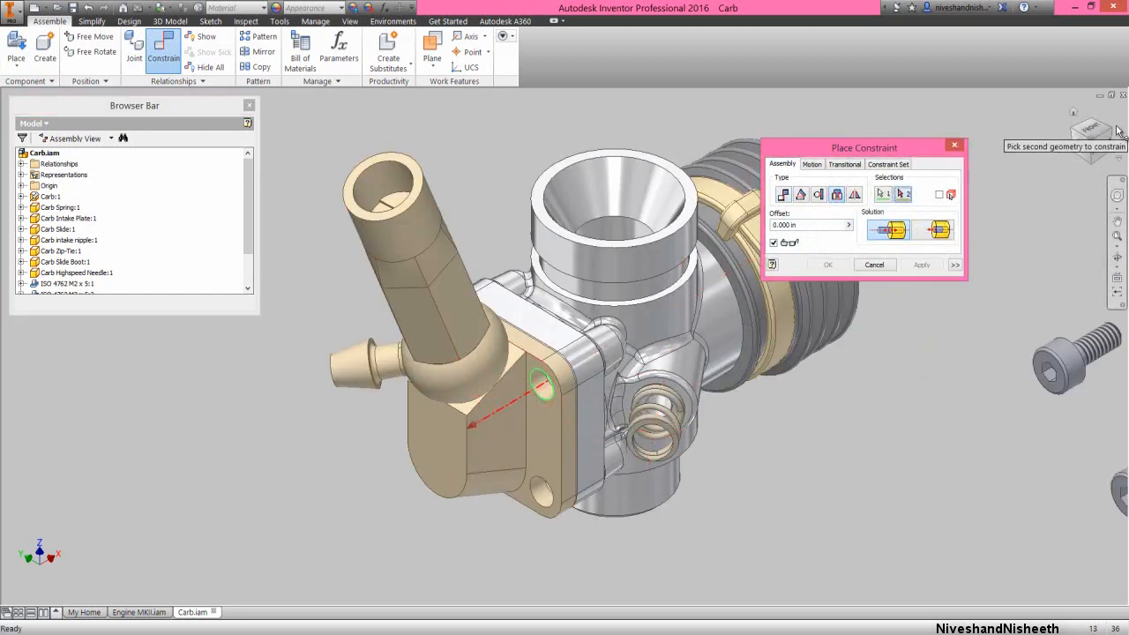
scroll(648, 371, "down", 5)
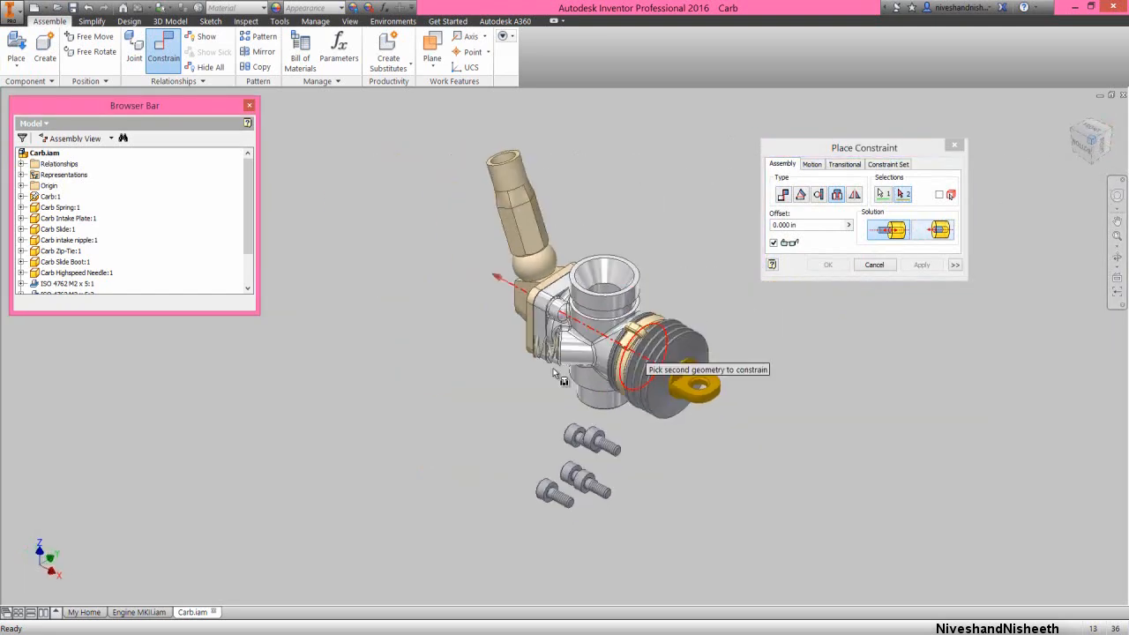
scroll(554, 437, "up", 3)
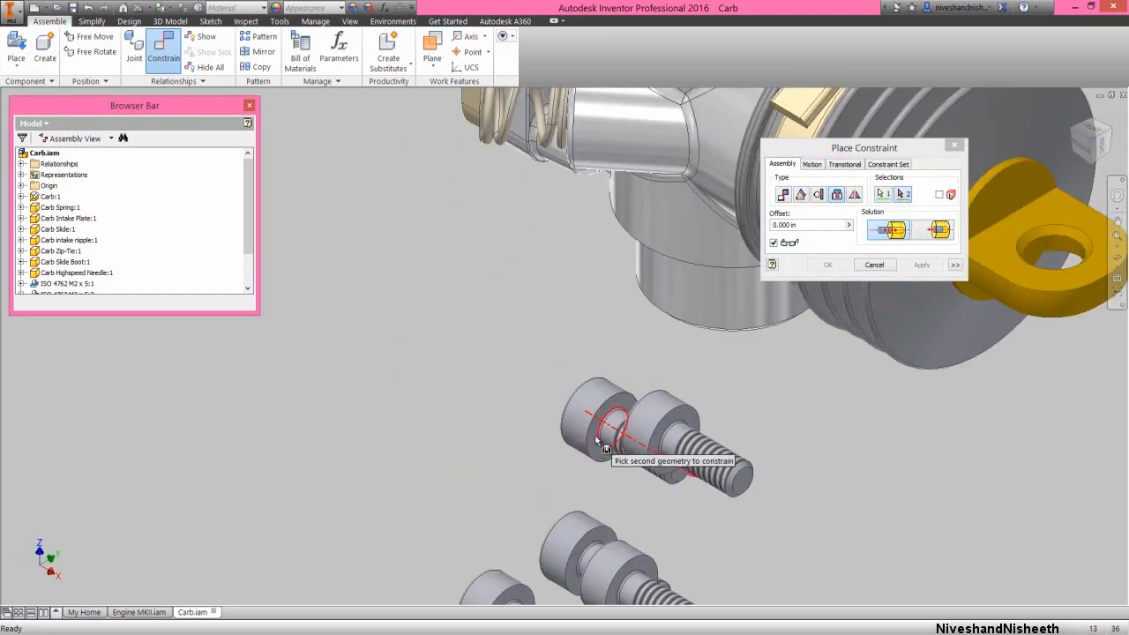
left_click(595, 439)
left_click(922, 265)
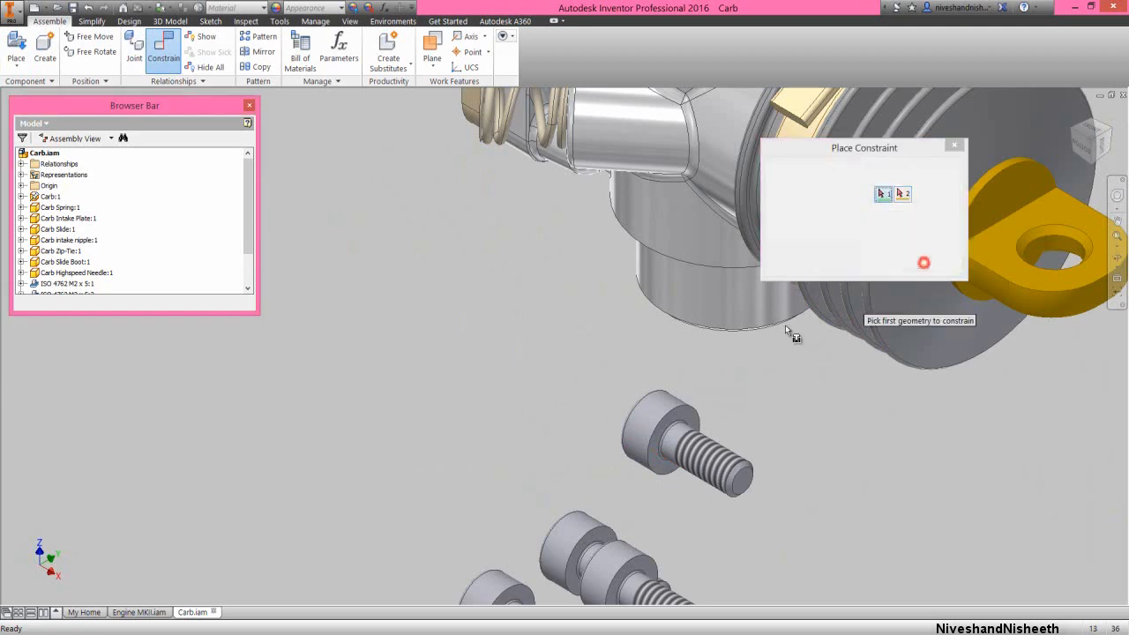
Insert an M2 x 5 screw into the intake plate's lower hole on the spring side at 0 in offset, seating its head's underside
left_click(687, 428)
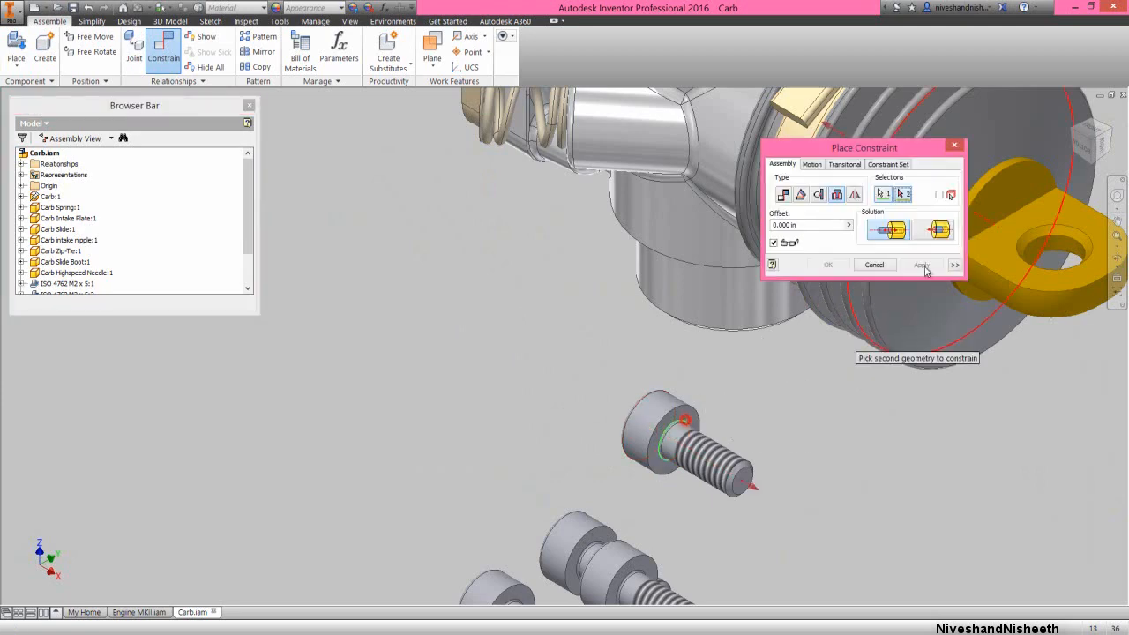
left_click(1073, 130)
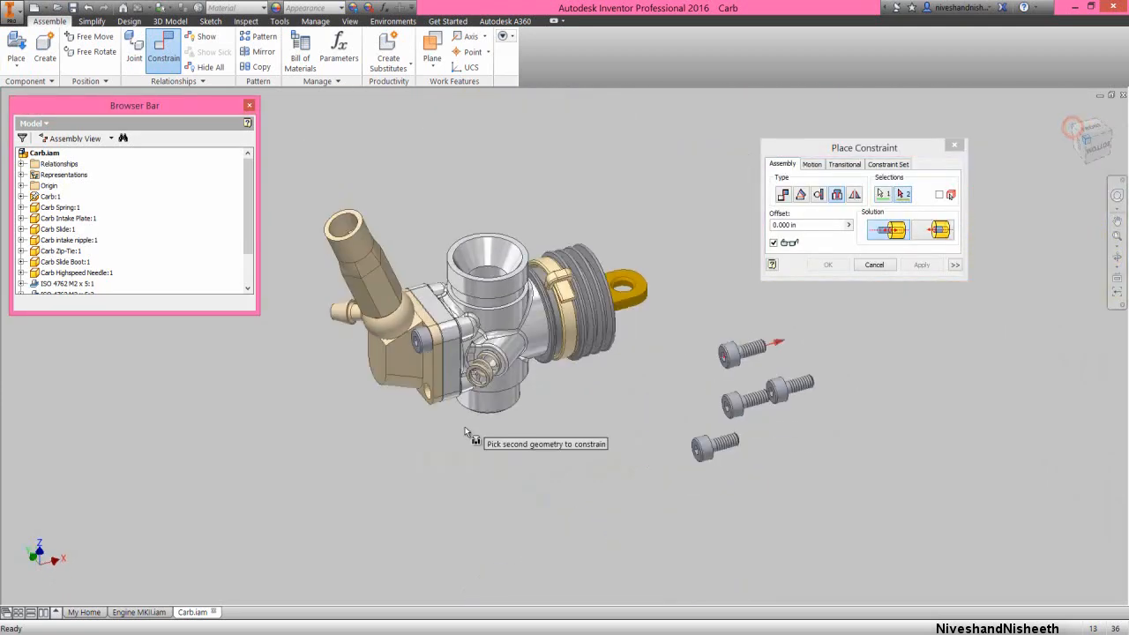
scroll(456, 428, "up", 3)
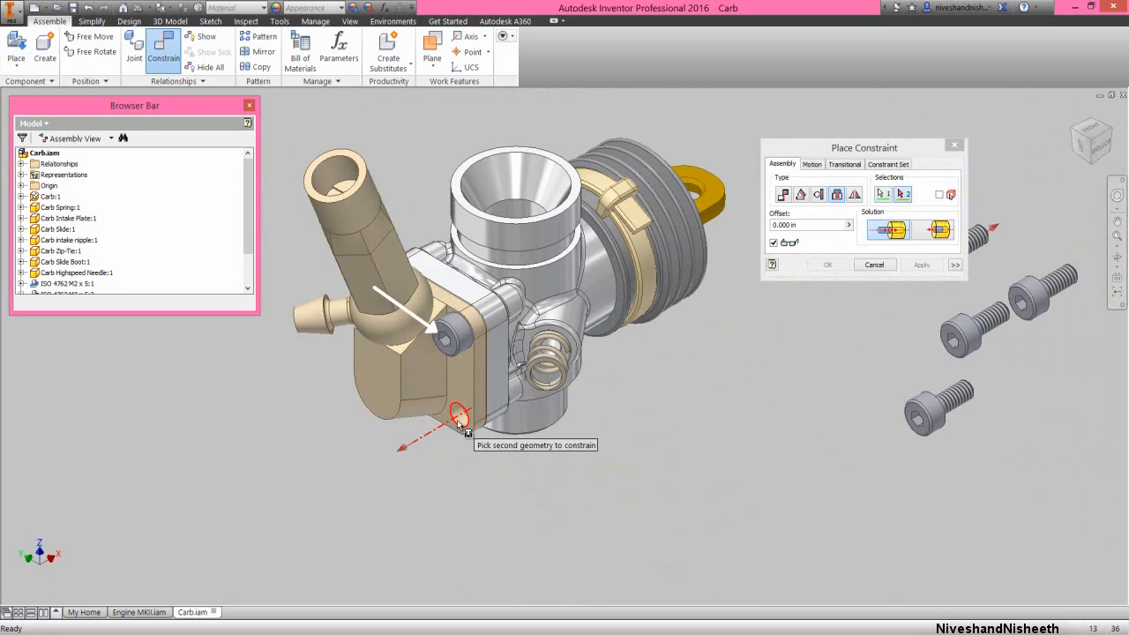
left_click(458, 424)
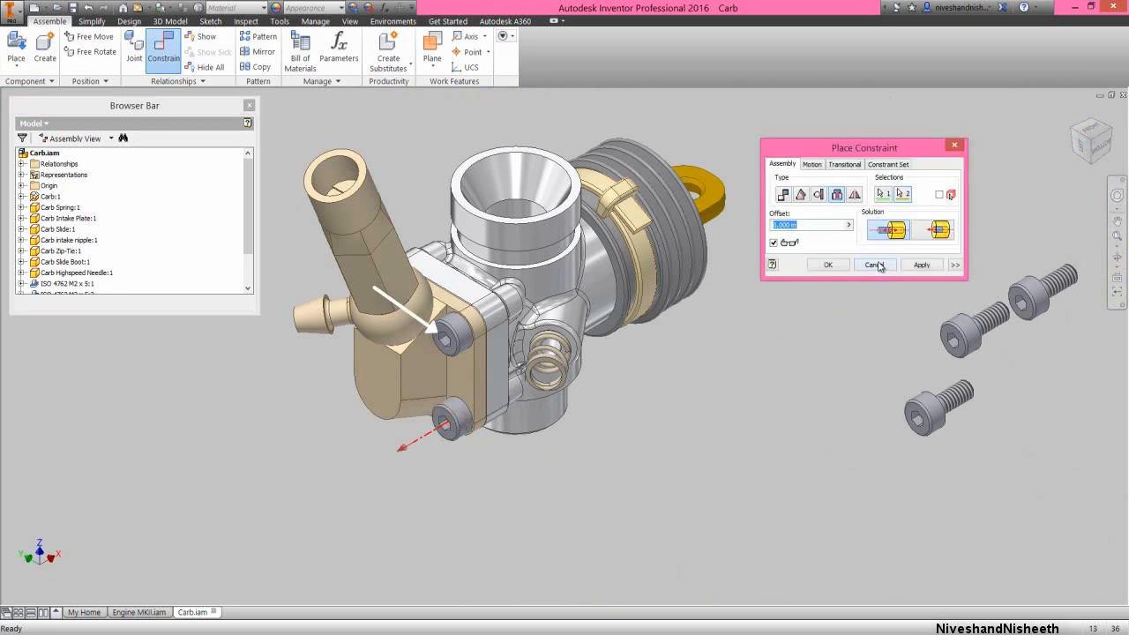
left_click(920, 265)
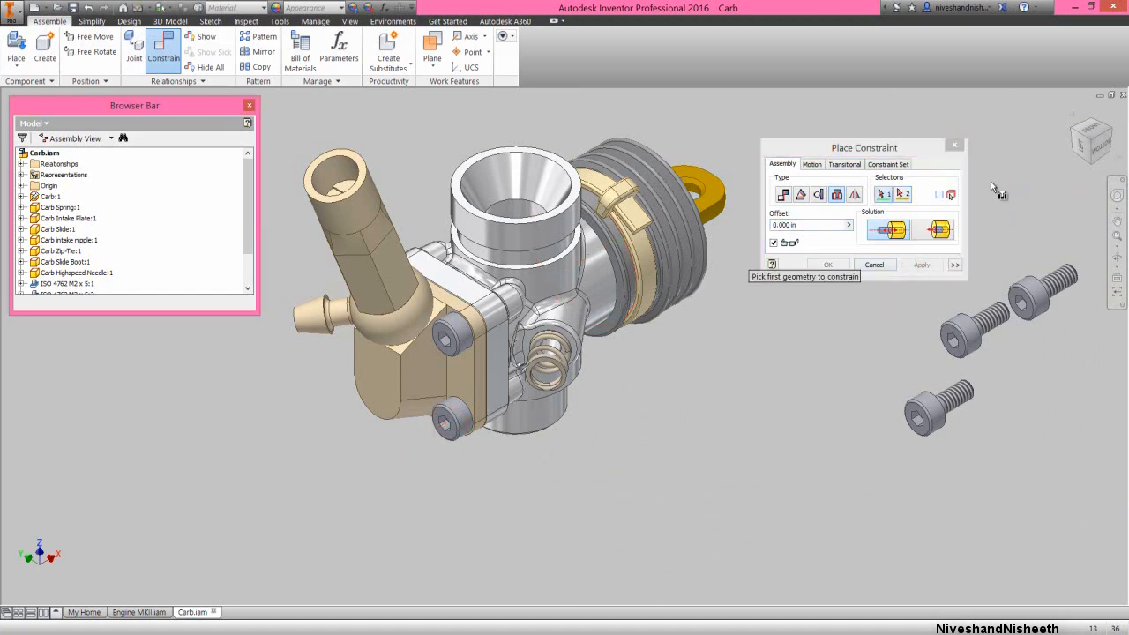
Insert another M2 x 5 screw into the intake plate's upper hole on the side opposite the spring at 0 in offset
left_click(1074, 132)
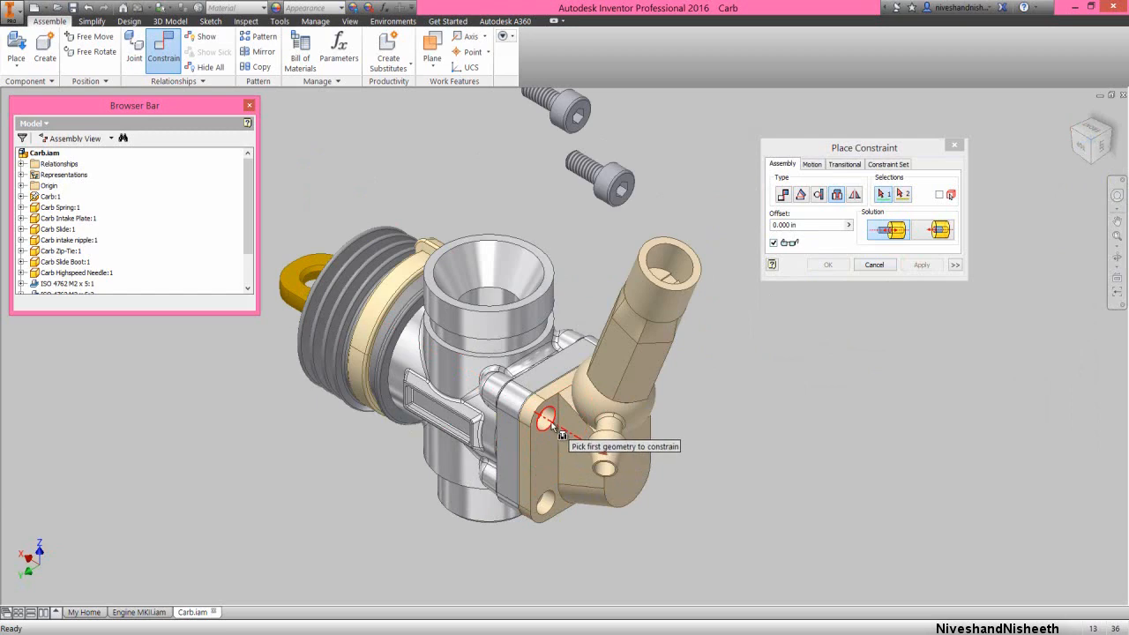
left_click(546, 421)
left_click(1073, 132)
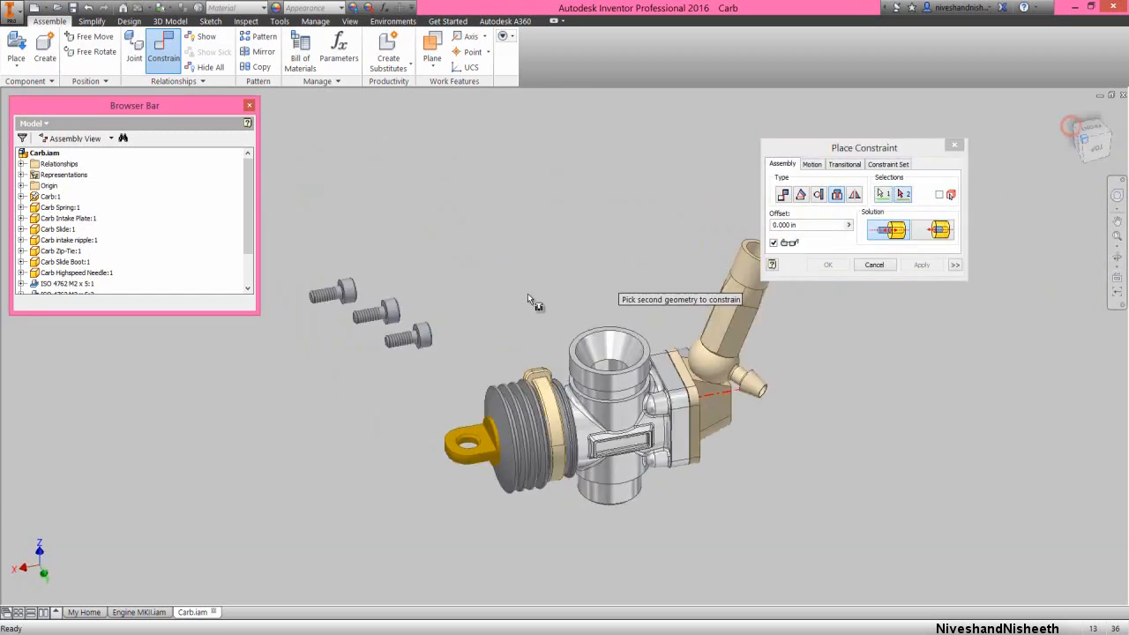
scroll(425, 393, "down", 5)
scroll(420, 402, "down", 2)
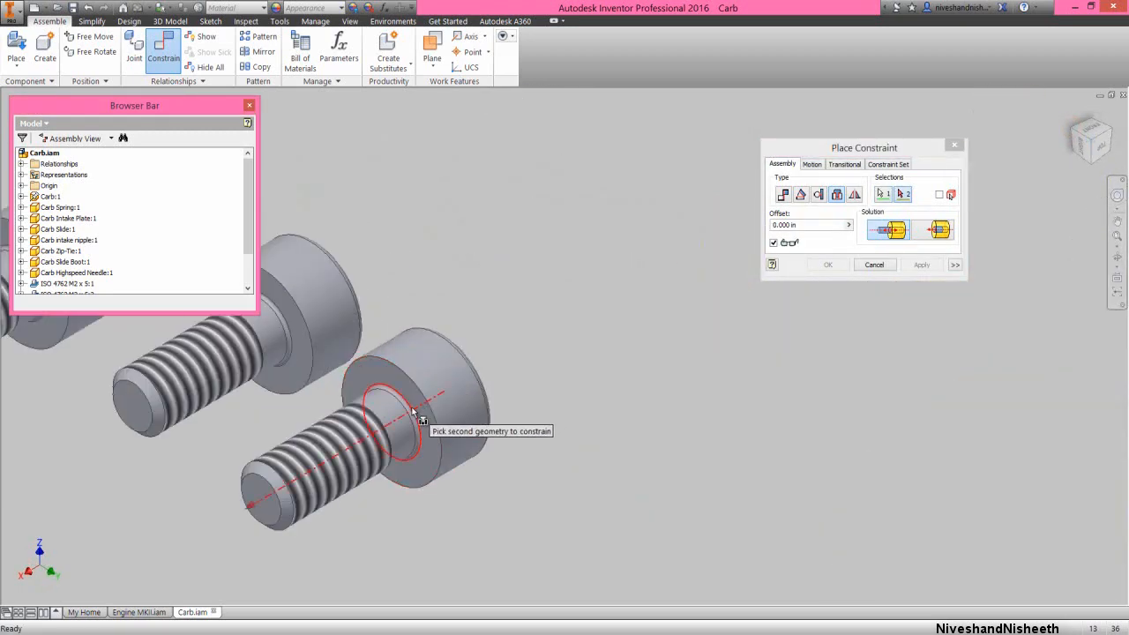
left_click(412, 408)
left_click(920, 265)
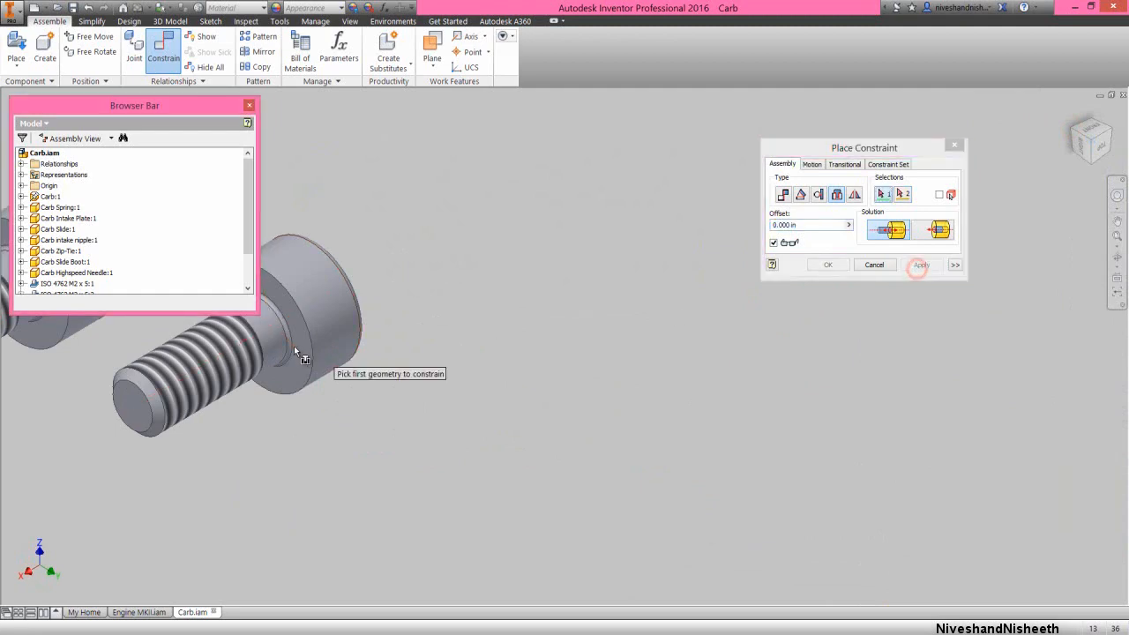
Insert an M2 x 5 screw into the intake plate's lower hole on the side opposite the spring at 0 in offset
left_click(293, 345)
left_click(1072, 118)
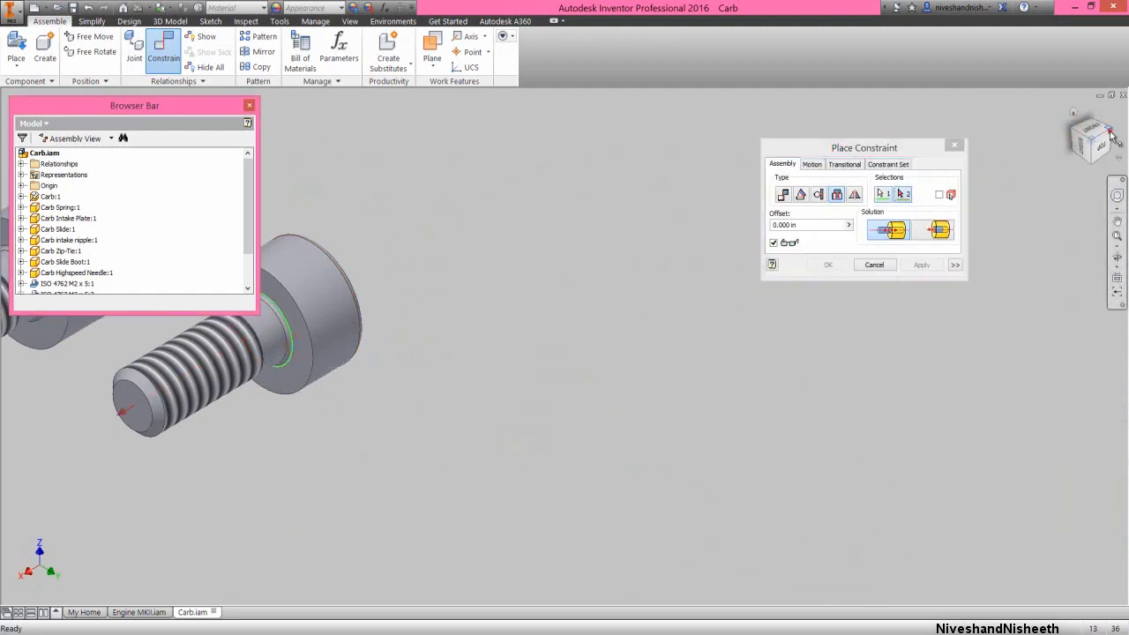
scroll(554, 476, "up", 5)
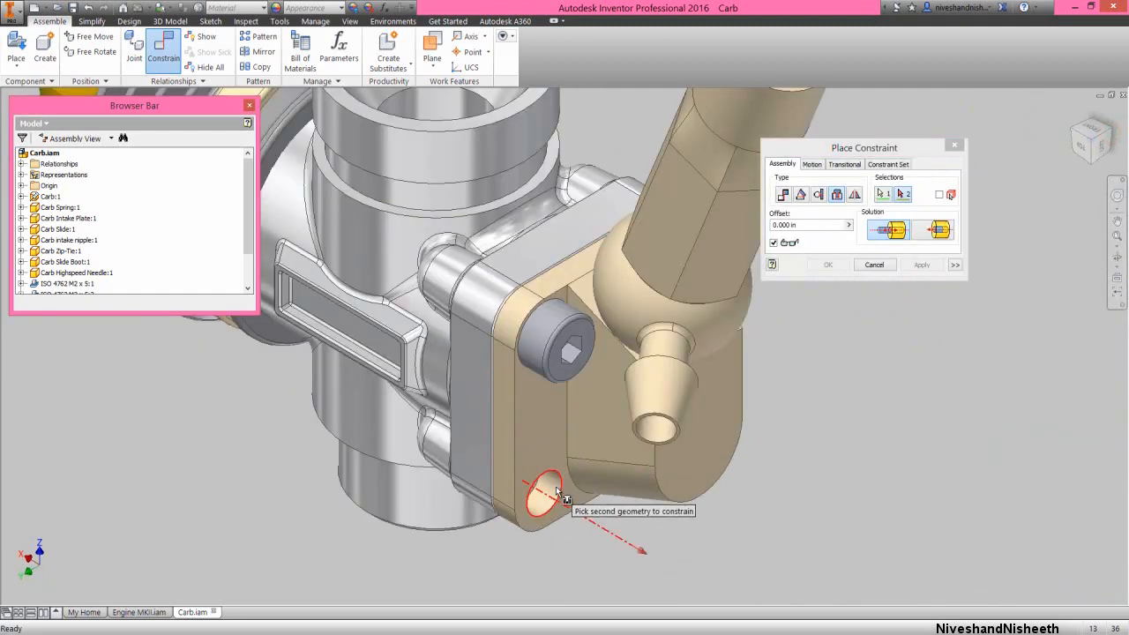
left_click(561, 487)
left_click(917, 266)
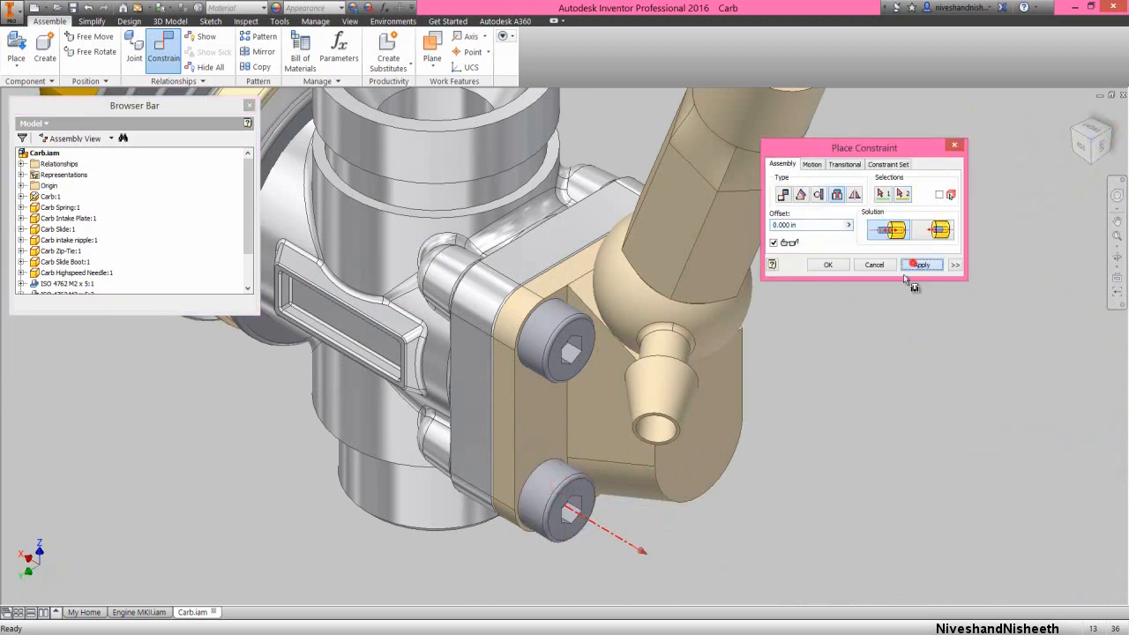
scroll(728, 486, "down", 5)
left_click(873, 265)
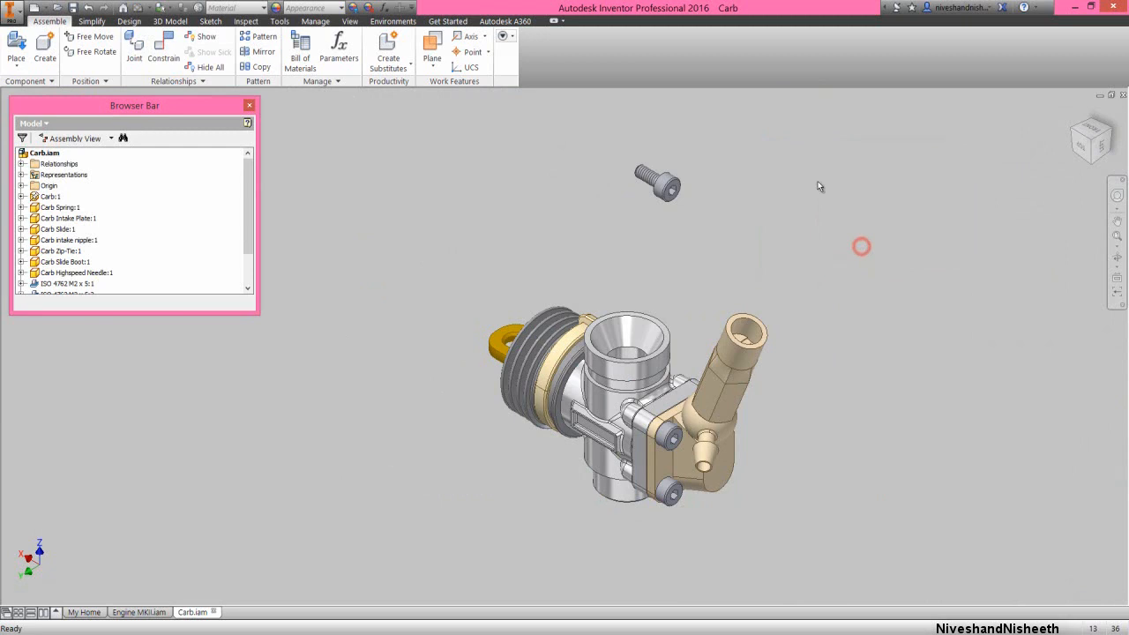
Mate the remaining M2 x 5 screw's axis with the axis of the carburetor boss holding the spring at 0 in offset
right_click(817, 181)
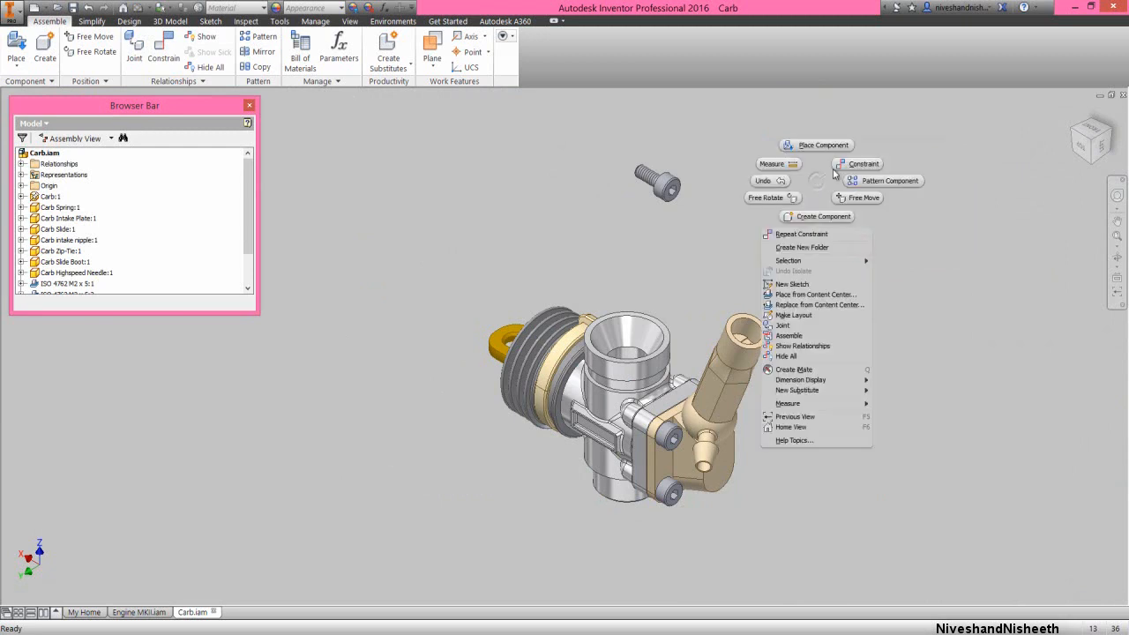
left_click(837, 167)
left_click(930, 163)
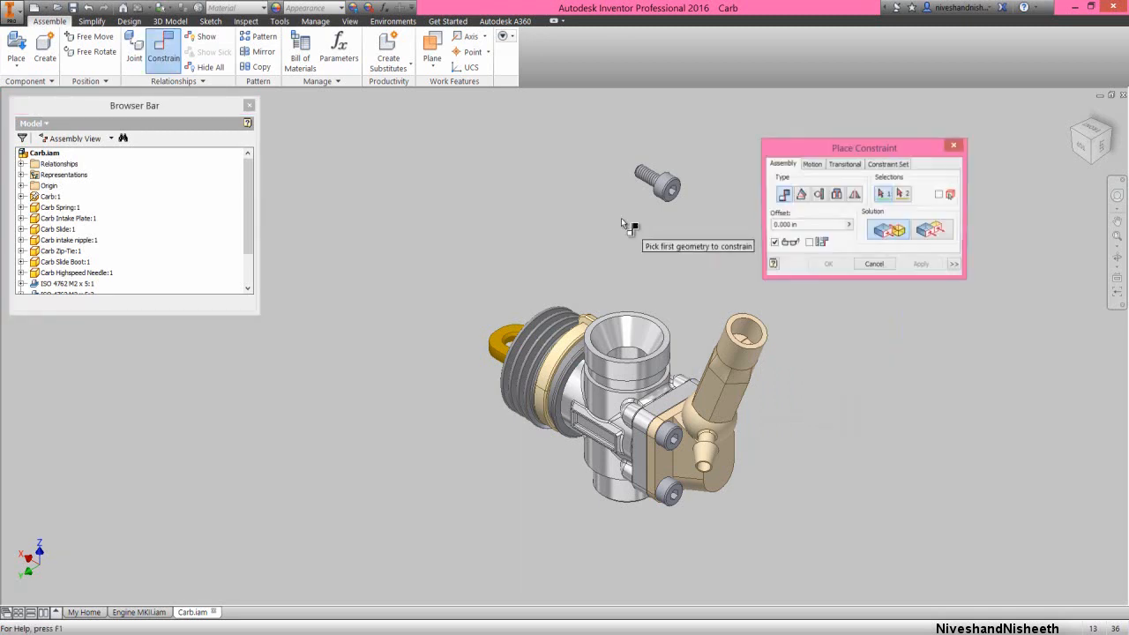
left_click(648, 183)
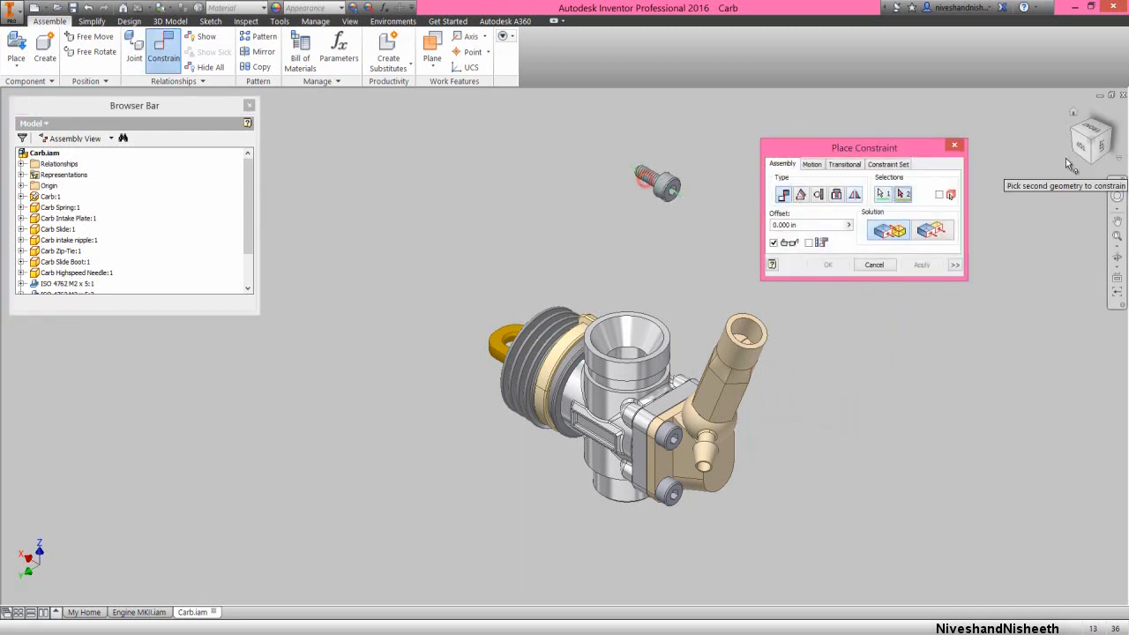
left_click(1118, 130)
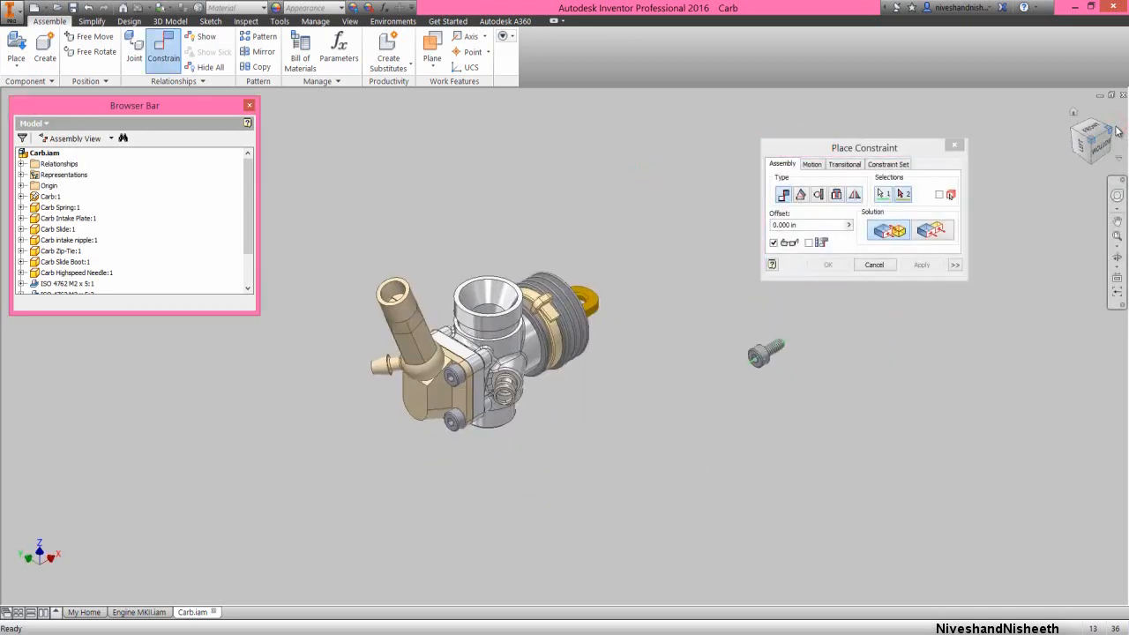
scroll(529, 393, "up", 5)
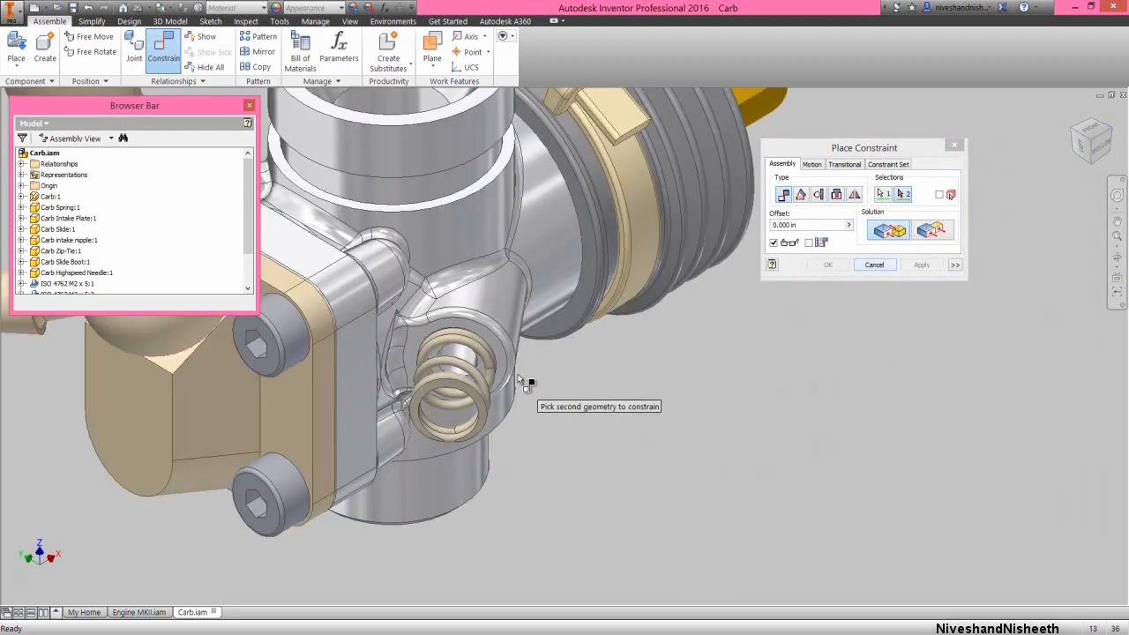
left_click(507, 325)
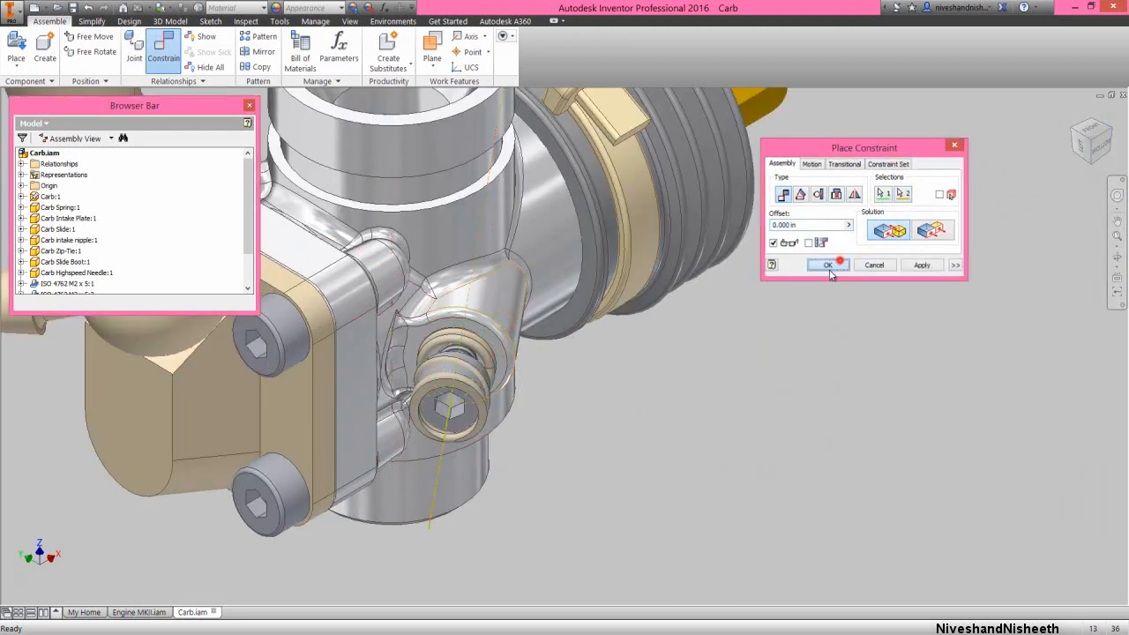
left_click(829, 264)
Slide the screw out along its axis and mate its head's underside to the spring's outer end face at 0 in offset
left_click_drag(460, 410, 446, 493)
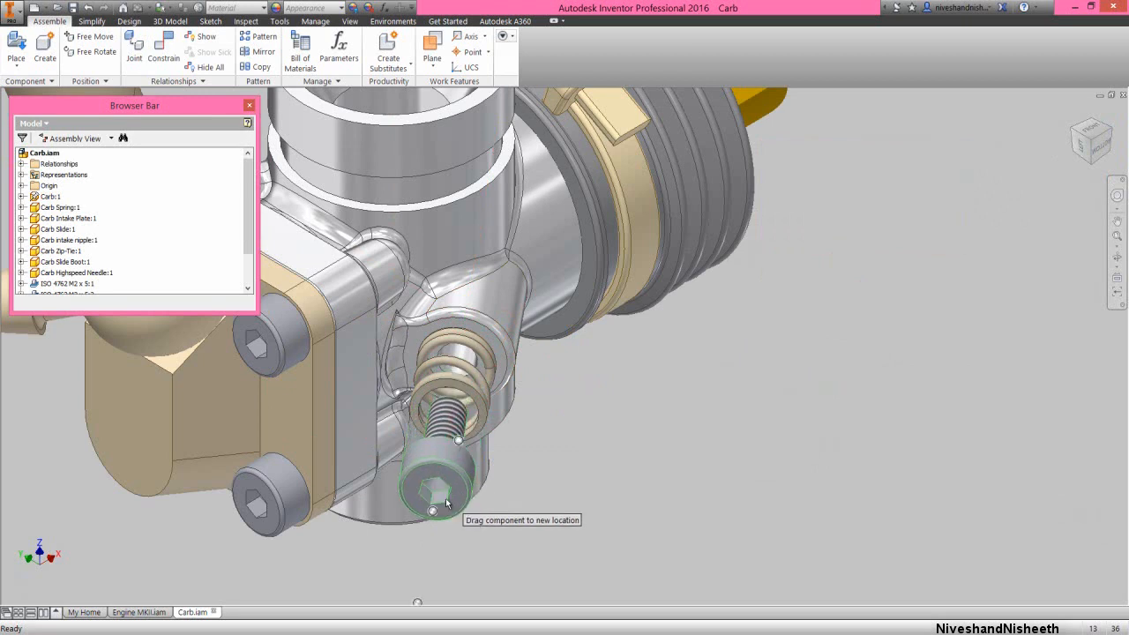
right_click(610, 442)
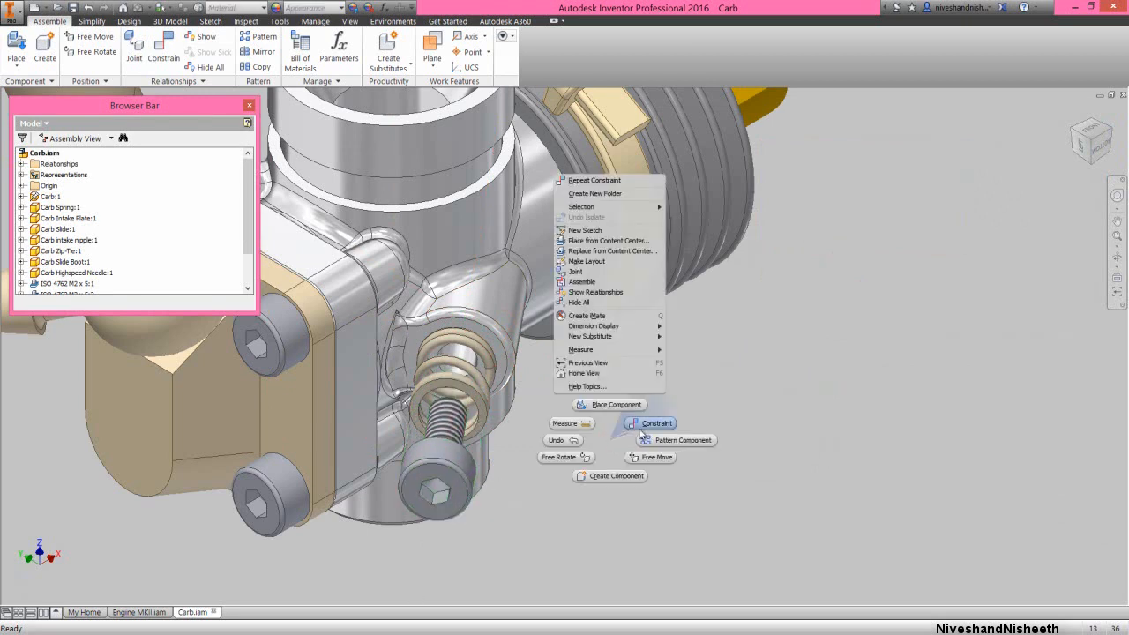
left_click(647, 425)
left_click(484, 415)
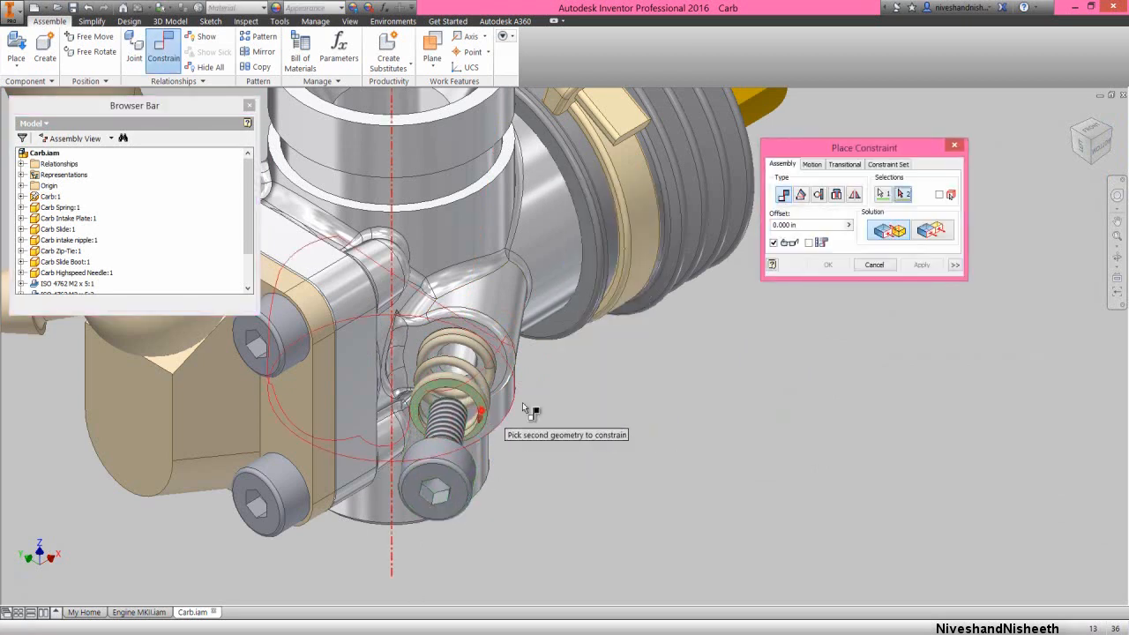
left_click(1113, 135)
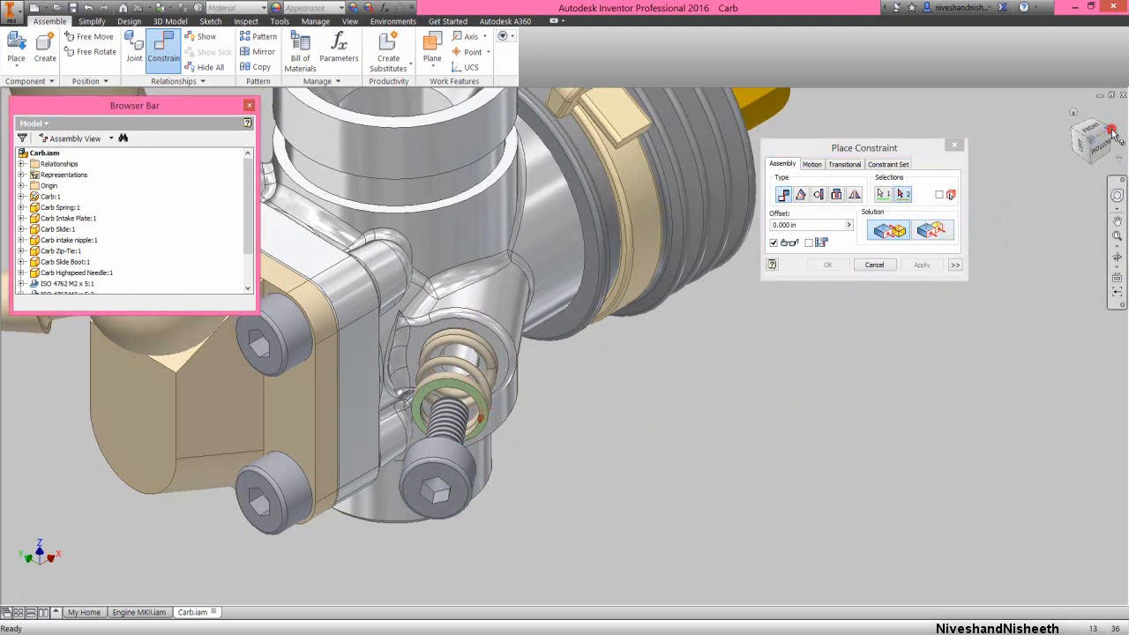
scroll(462, 386, "up", 5)
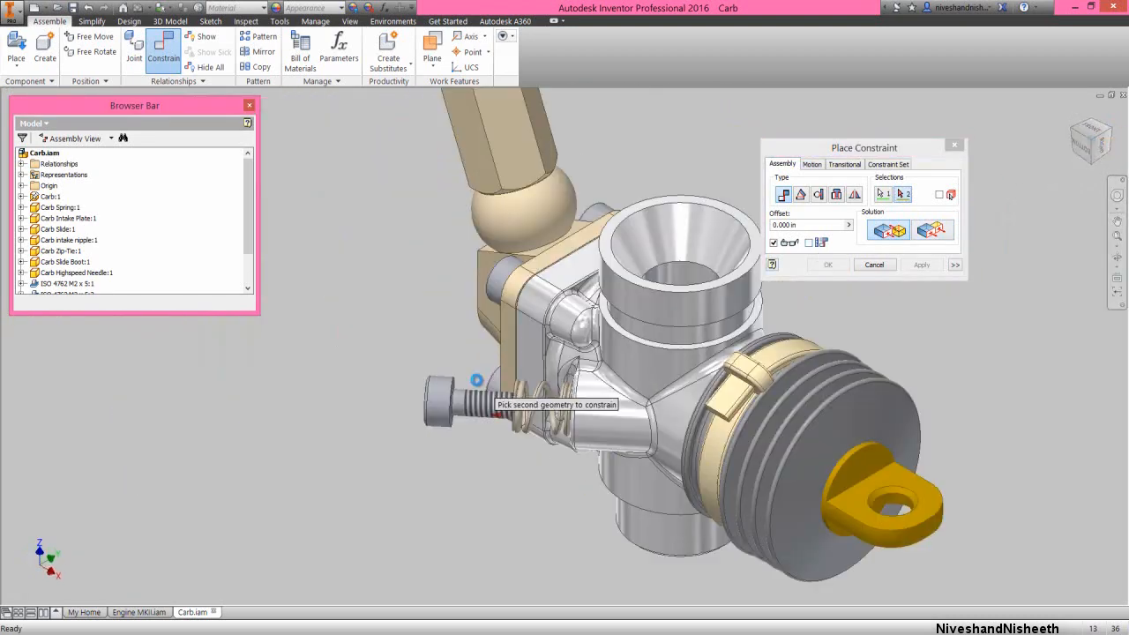
left_click(313, 381)
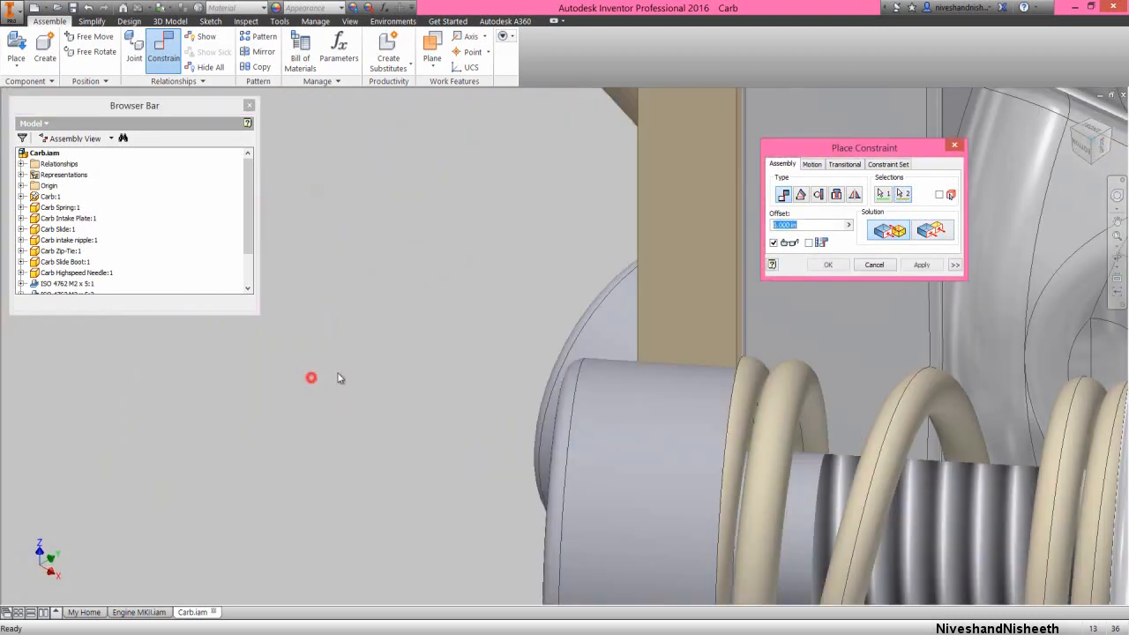
left_click(827, 266)
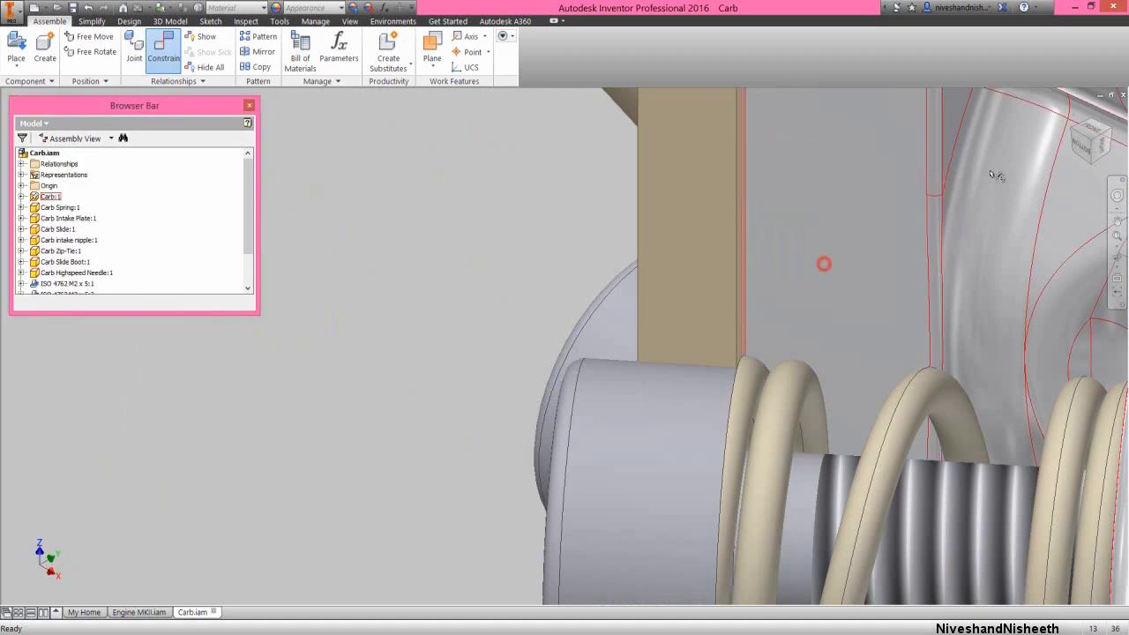
Save the finished carburetor assembly and close it to return to Engine MKII.iam
left_click(1069, 116)
left_click(467, 457)
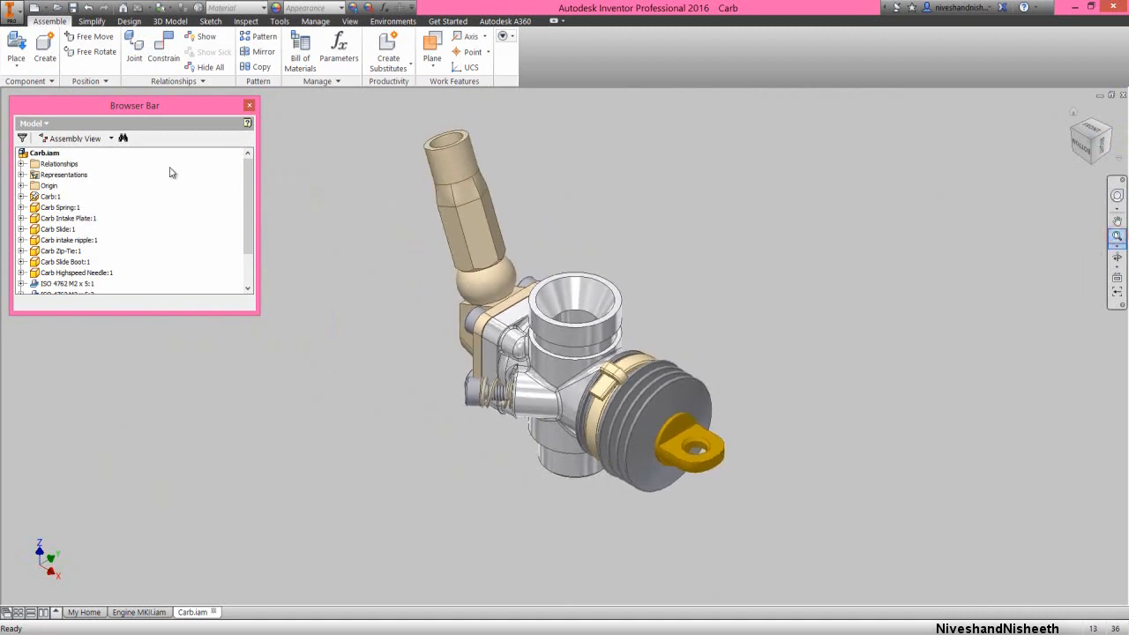
left_click(72, 8)
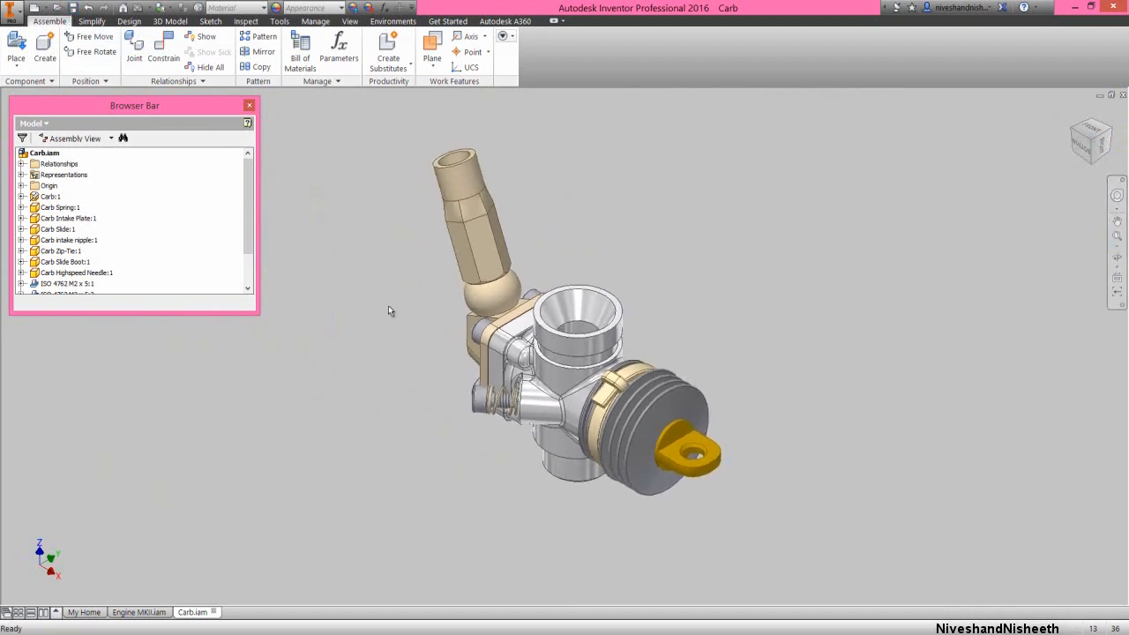
left_click(388, 306)
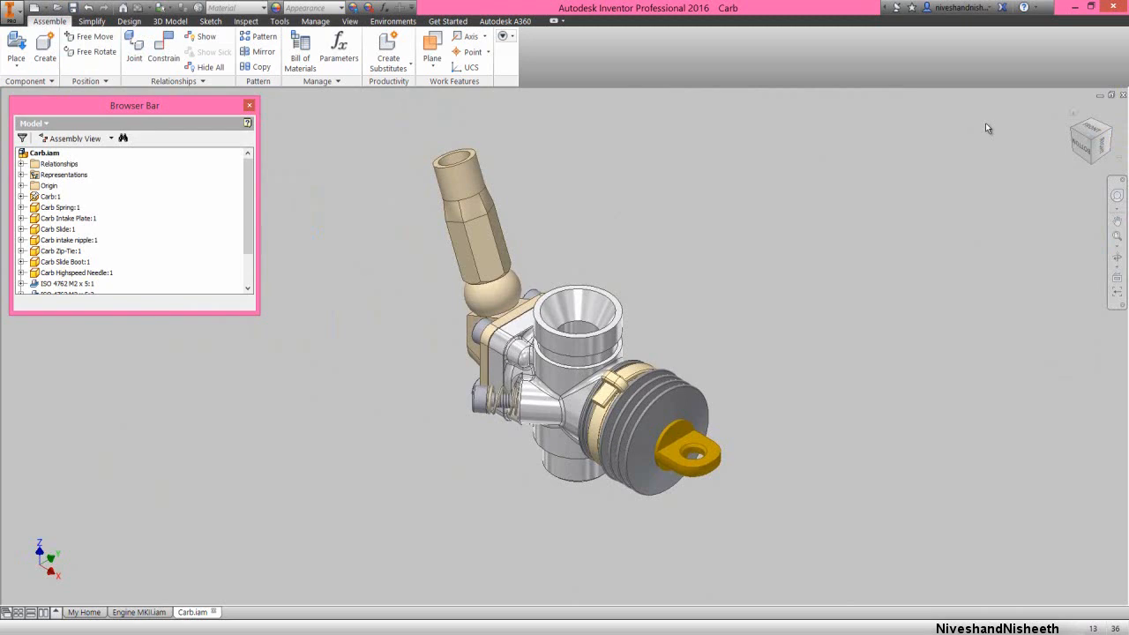
left_click(1122, 96)
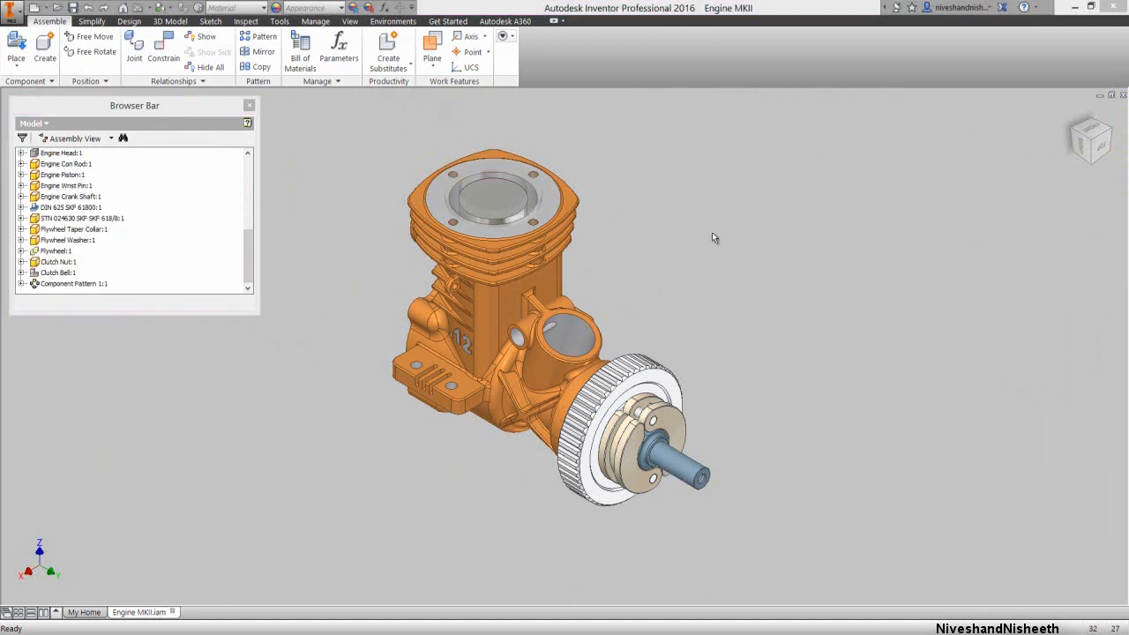
Turn on the visibility of the Clutch Bell in the engine assembly
left_click(711, 232)
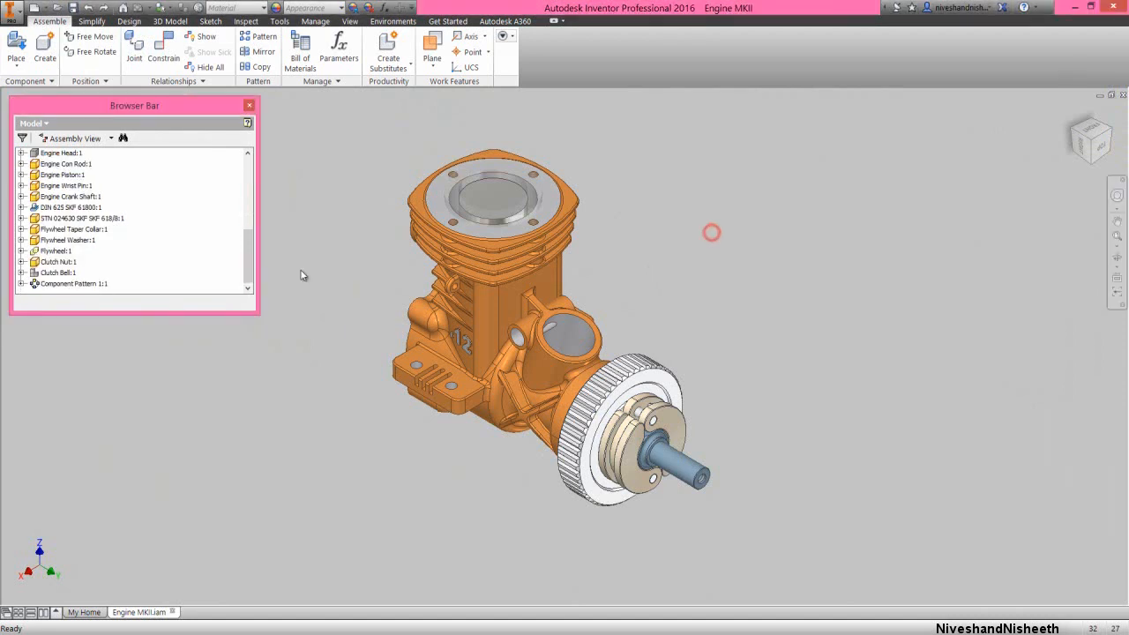
right_click(59, 273)
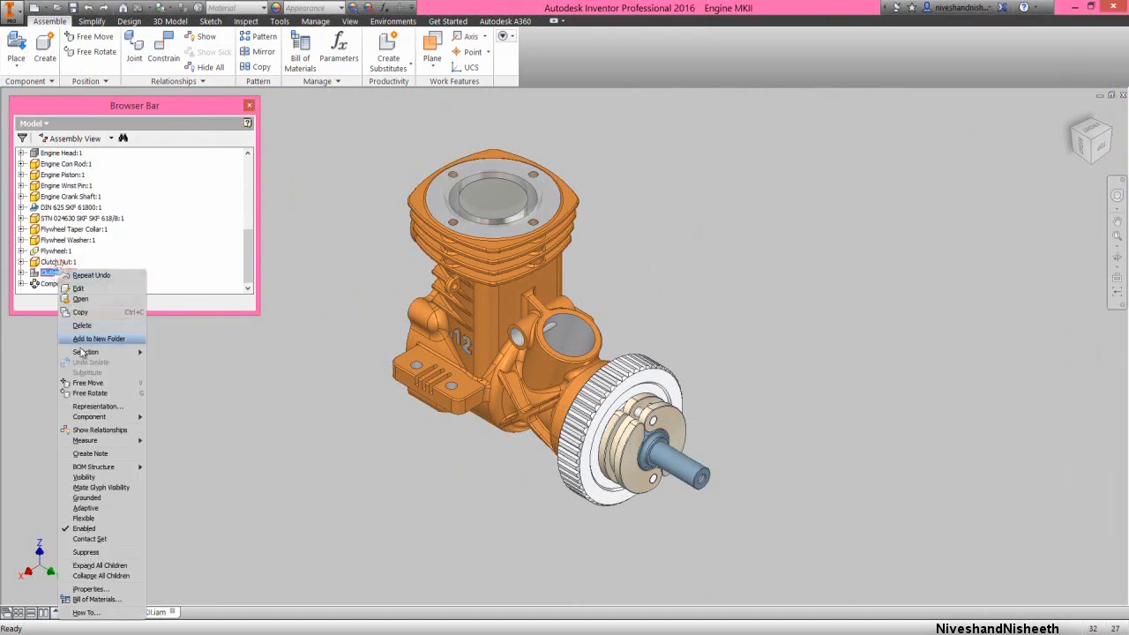
left_click(77, 478)
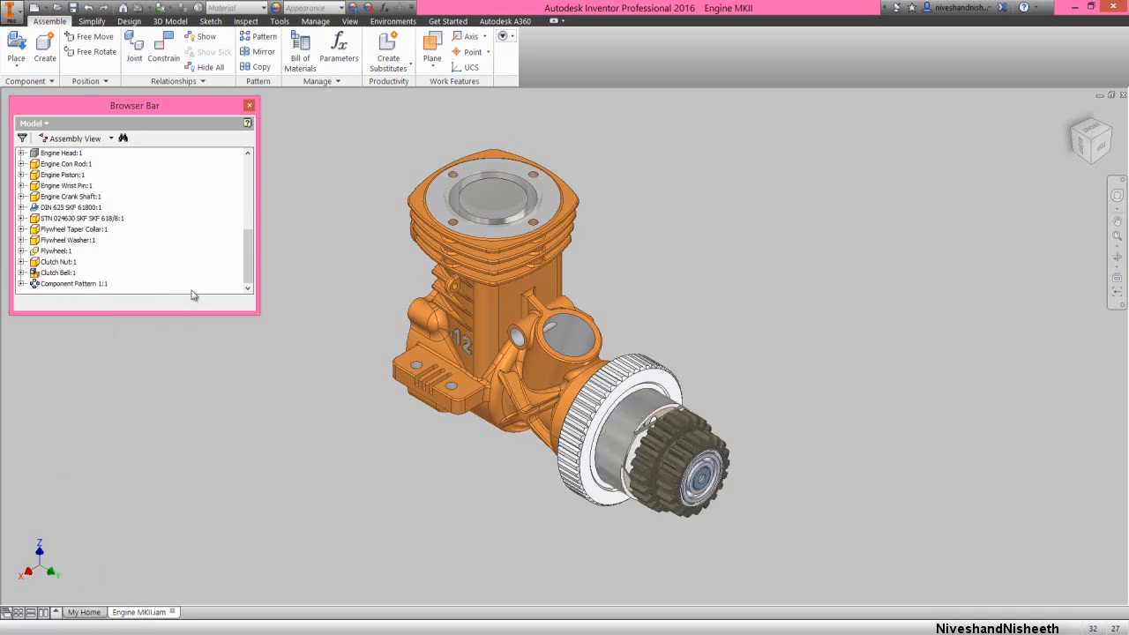
Turn on the visibility of the Compression Button and the Engine Head in the engine assembly
left_click_drag(249, 259, 244, 243)
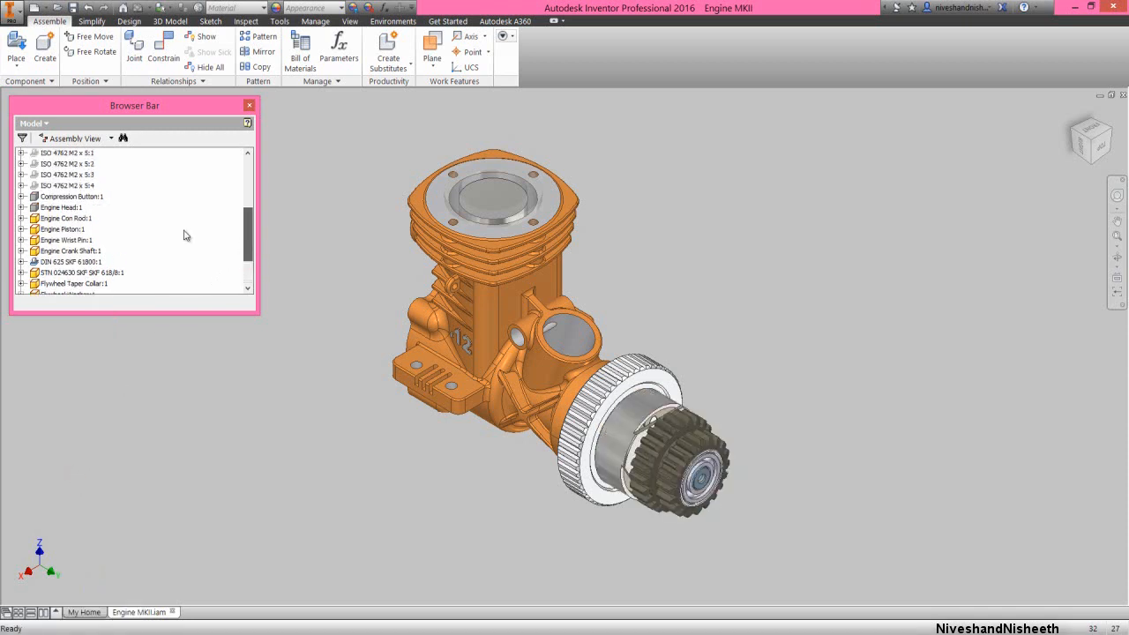
left_click(67, 196, "ctrl")
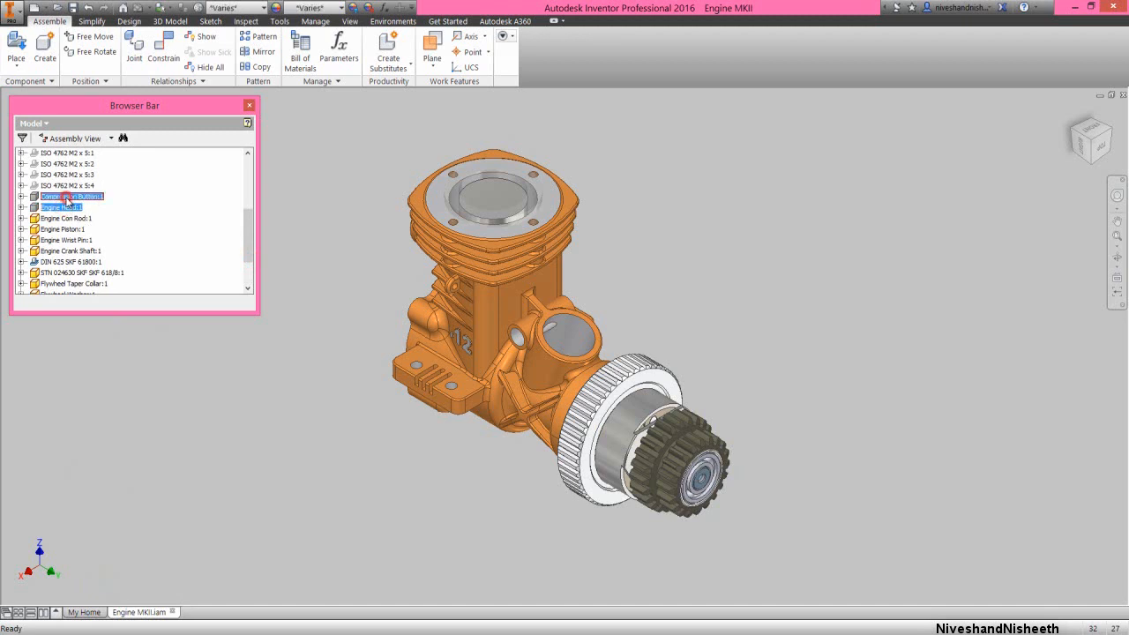
right_click(68, 202)
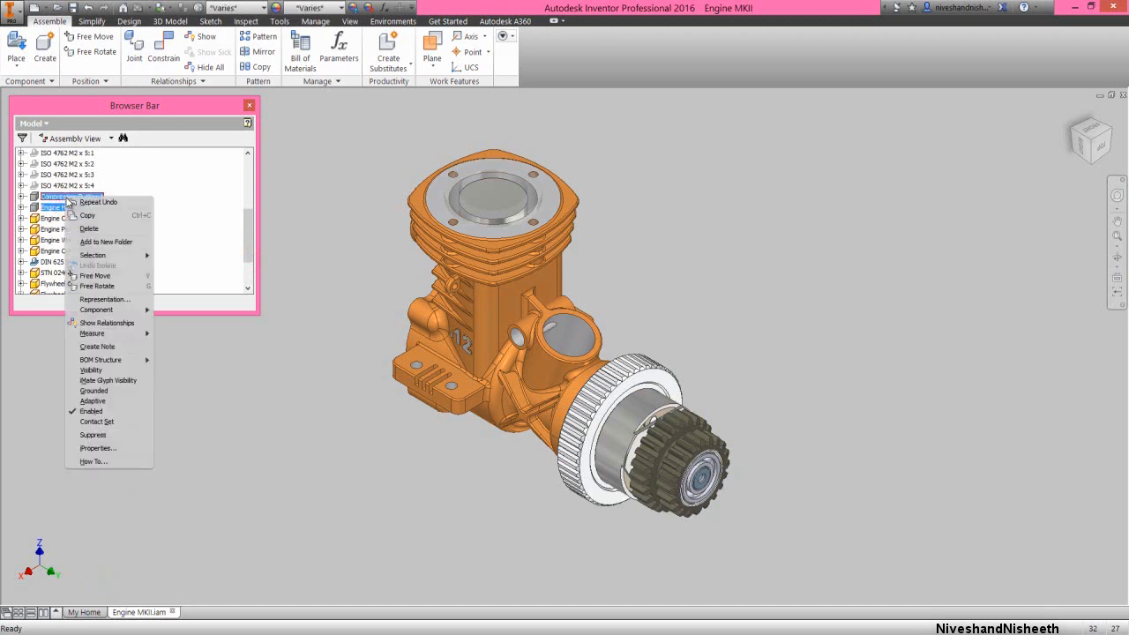
left_click(95, 370)
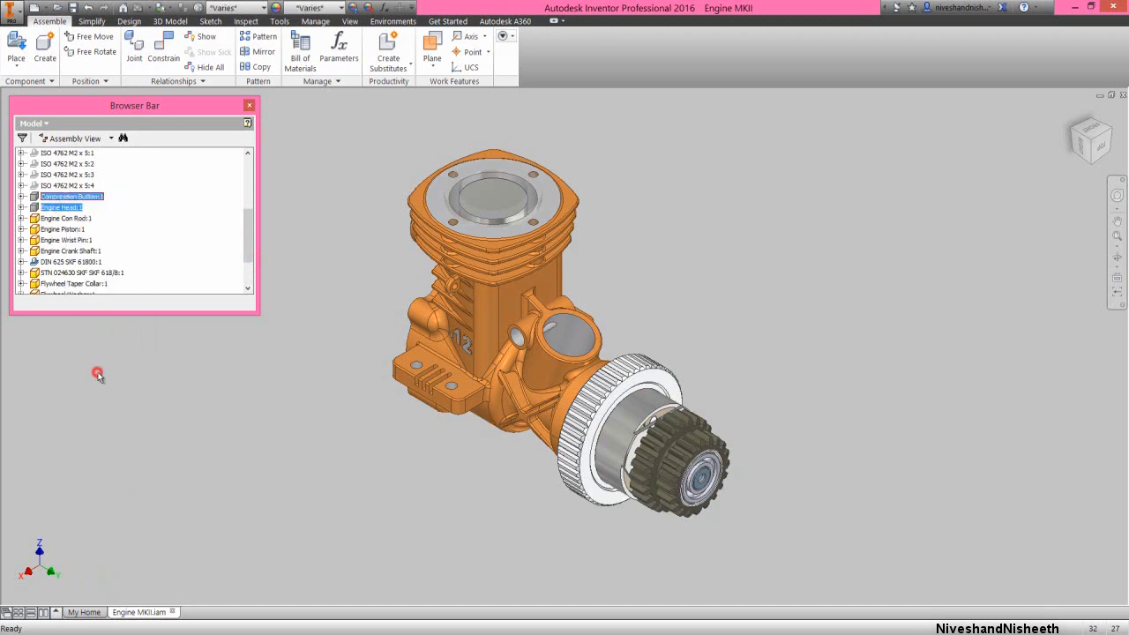
left_click(1116, 238)
Set the Engine Sleve Rear component to Enabled
left_click_drag(250, 228, 249, 176)
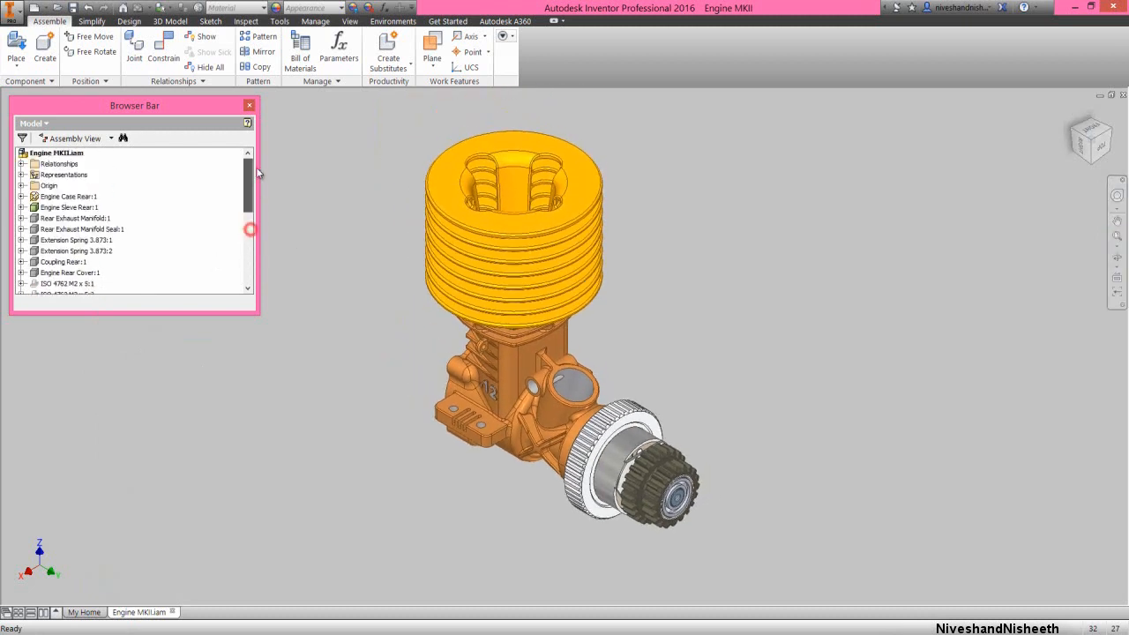
left_click(68, 208)
right_click(67, 207)
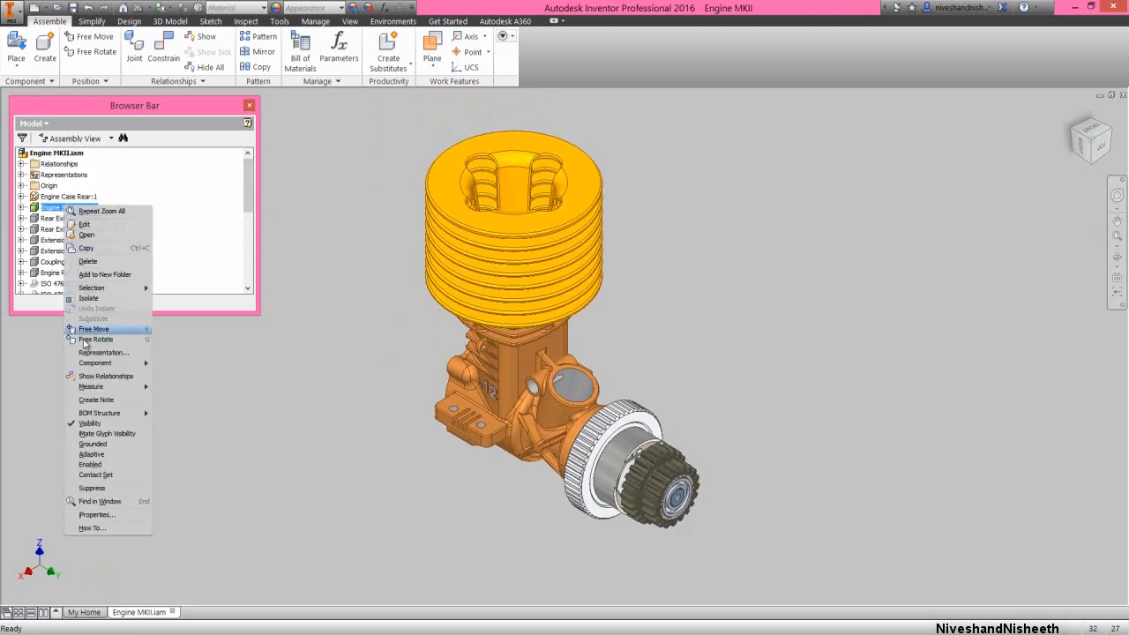
left_click(83, 464)
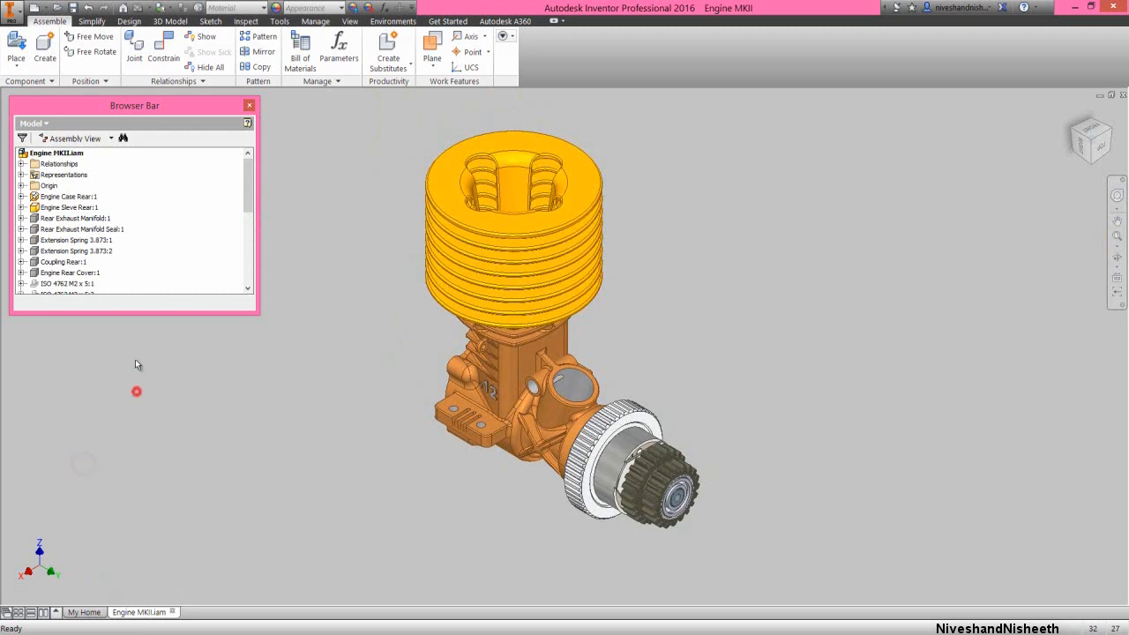
Turn on the visibility of the components from Rear Exhaust Manifold through Engine Rear Cover, including the seal, both extension springs and the coupling
left_click(92, 219)
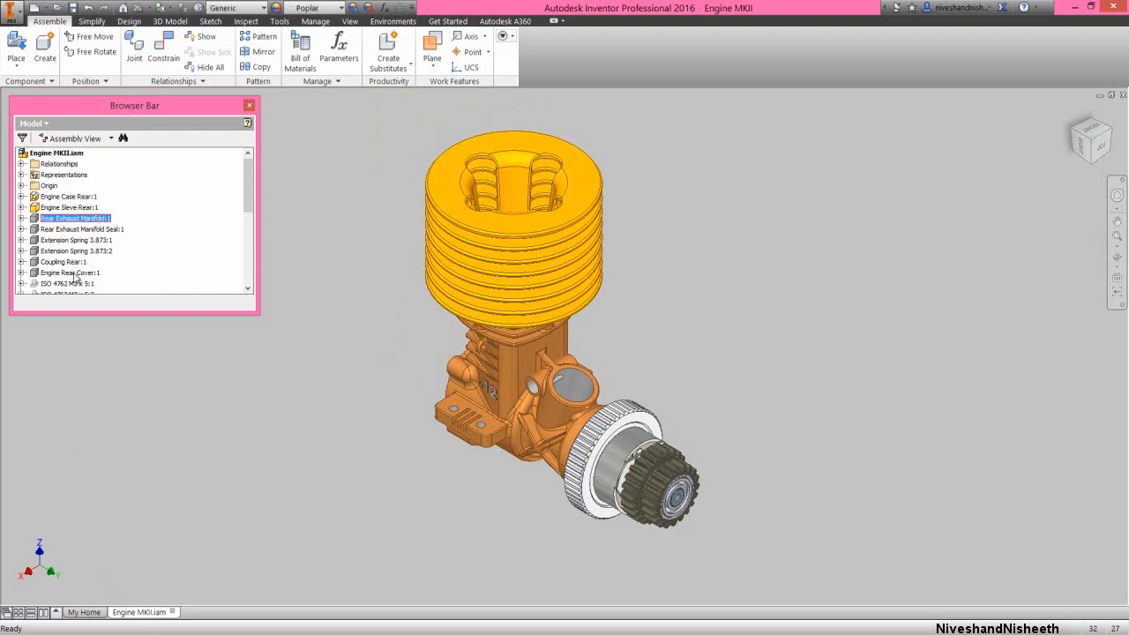
left_click(74, 273, "shift")
right_click(74, 275)
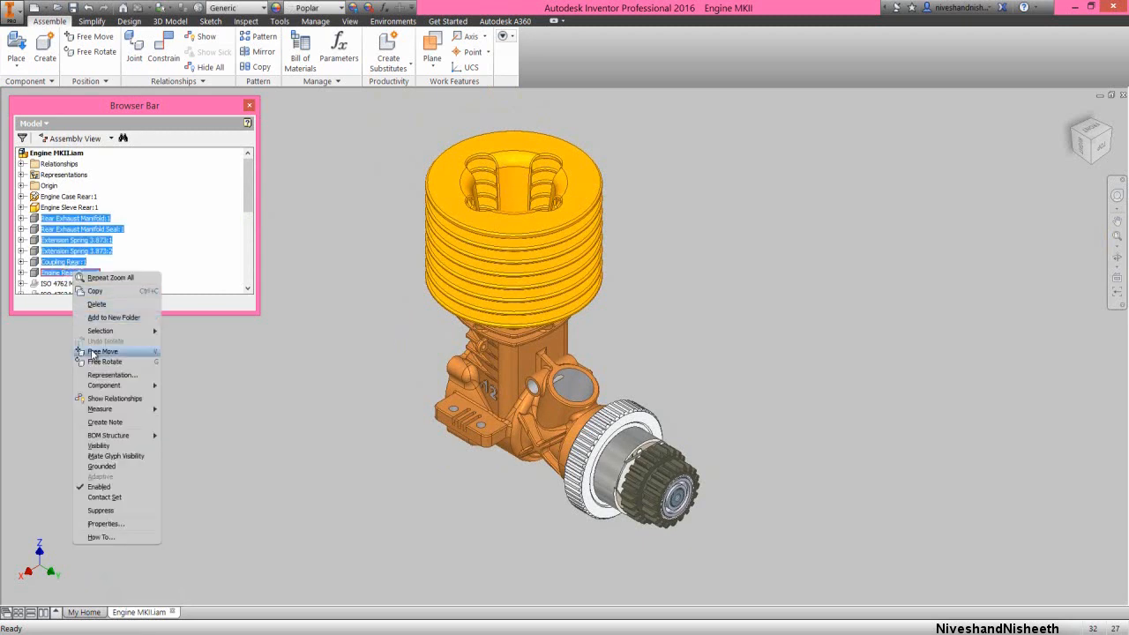
left_click(82, 441)
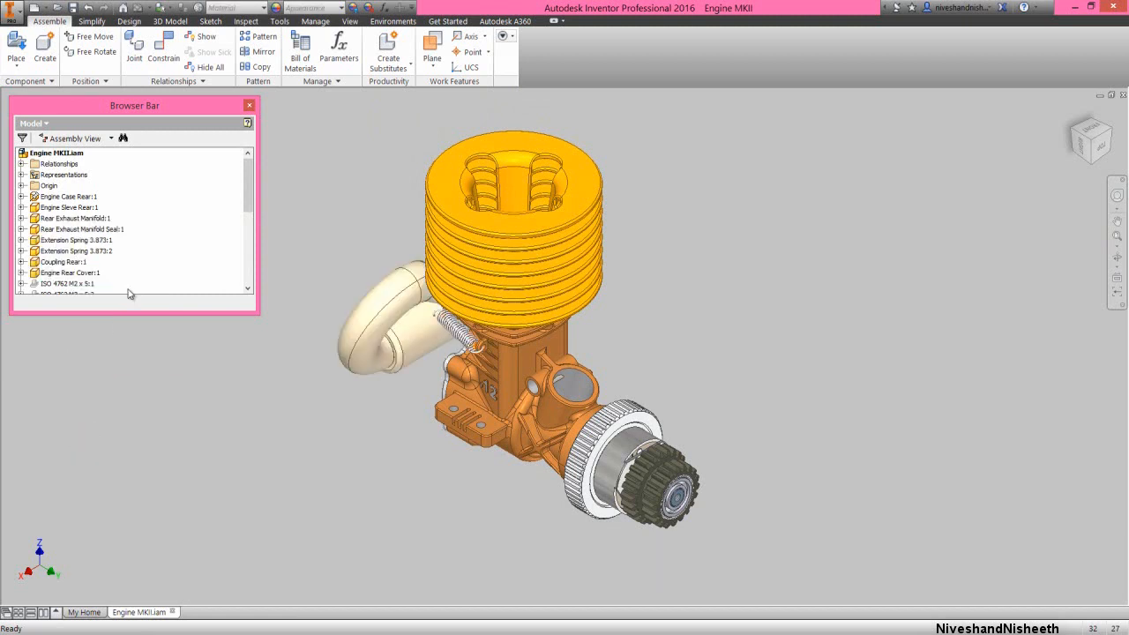
Turn on the visibility of all four ISO 4762 M2 x 5 screws in the engine assembly
scroll(150, 266, "down", 1)
scroll(151, 265, "down", 1)
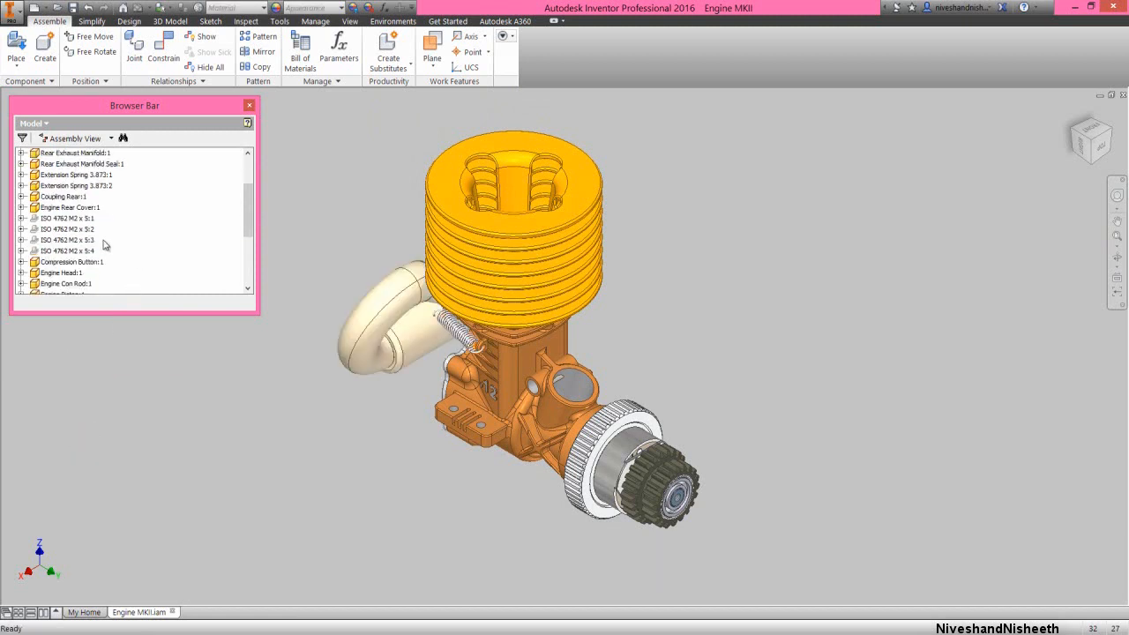
left_click(79, 218)
left_click(84, 251, "shift")
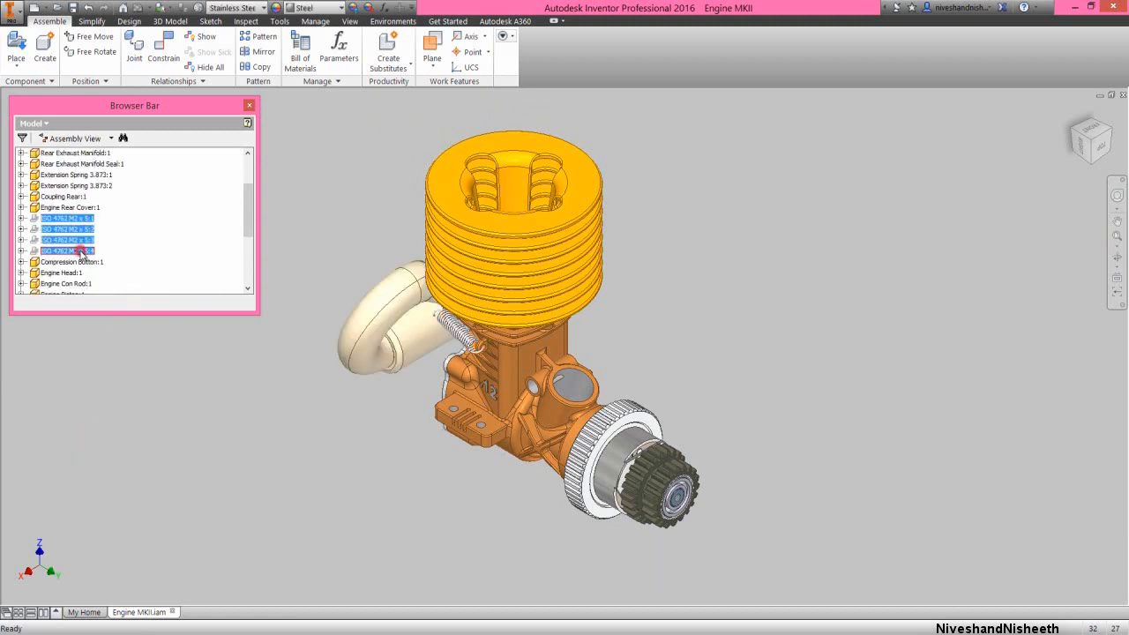
right_click(84, 252)
left_click(105, 432)
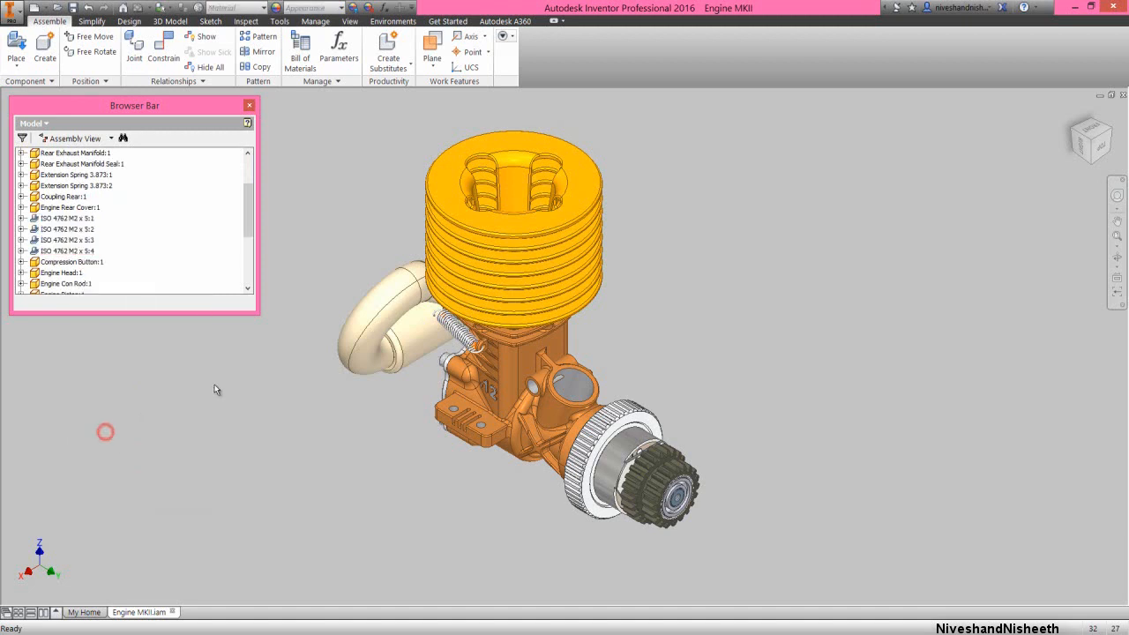
Place one instance of the Carb assembly from the Engine MKII folder beside the engine
scroll(179, 238, "down", 4)
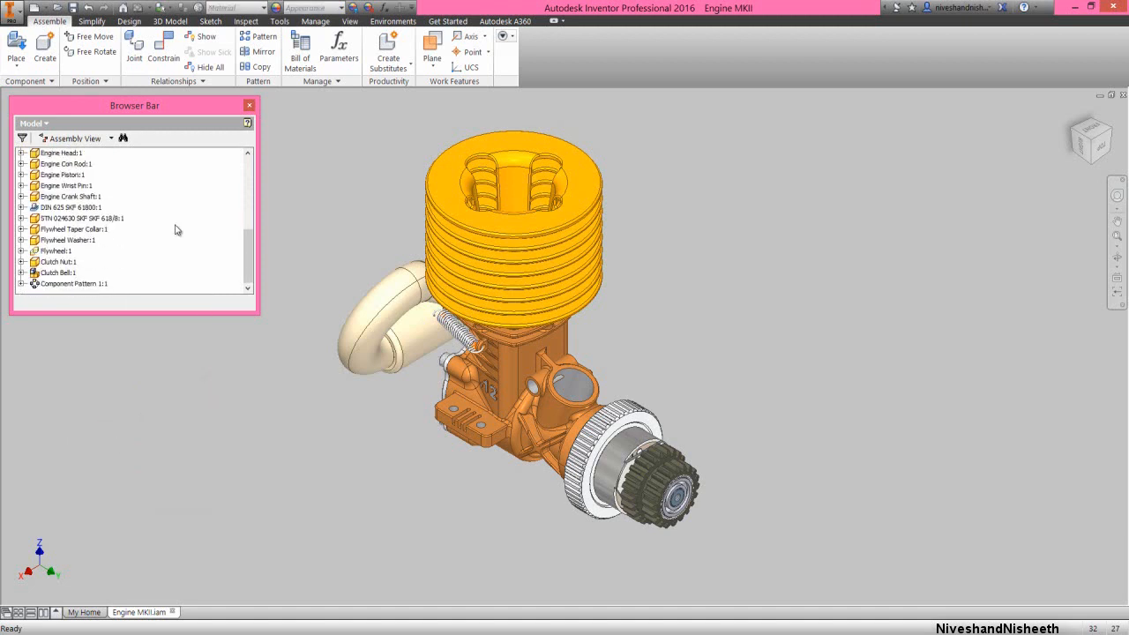
right_click(332, 175)
left_click(331, 139)
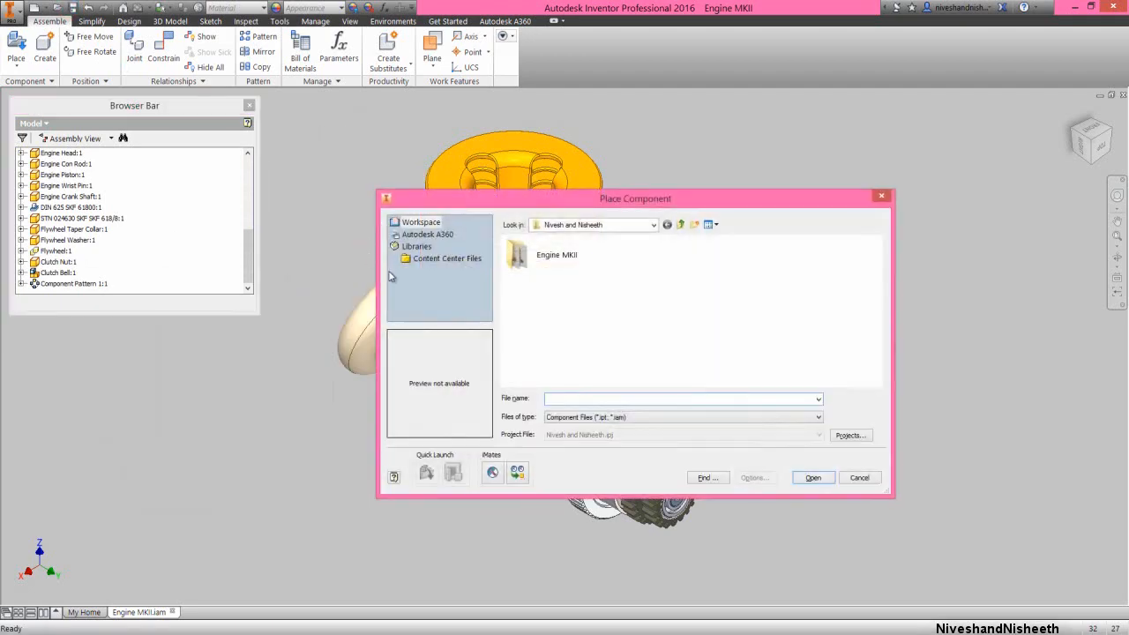
double_click(515, 256)
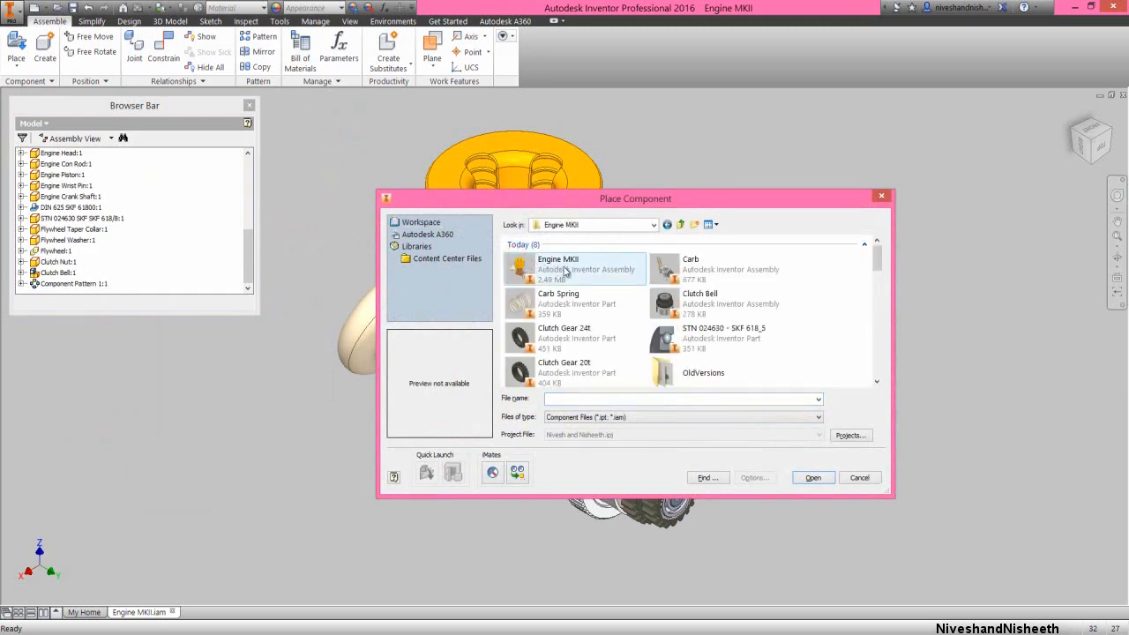
double_click(653, 268)
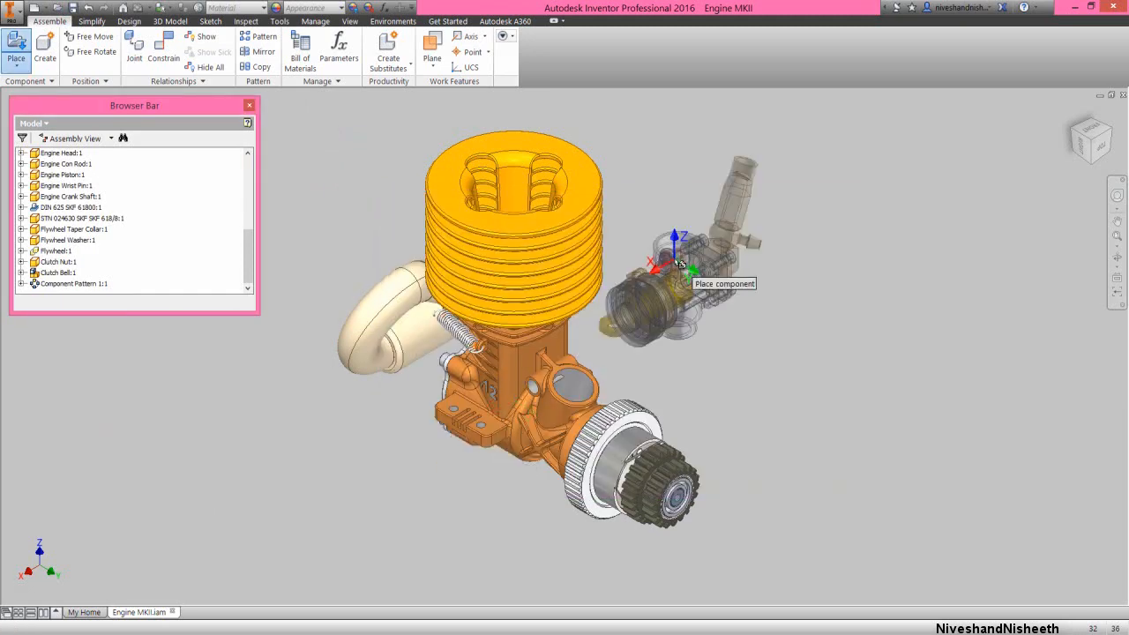
left_click(719, 293)
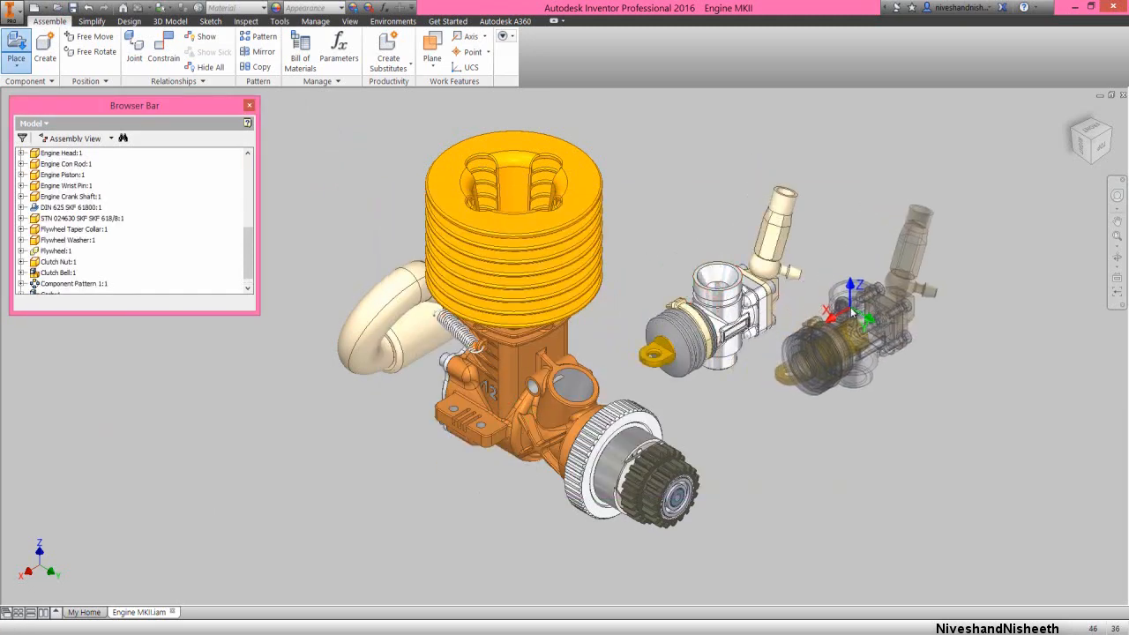
right_click(851, 310)
left_click(892, 308)
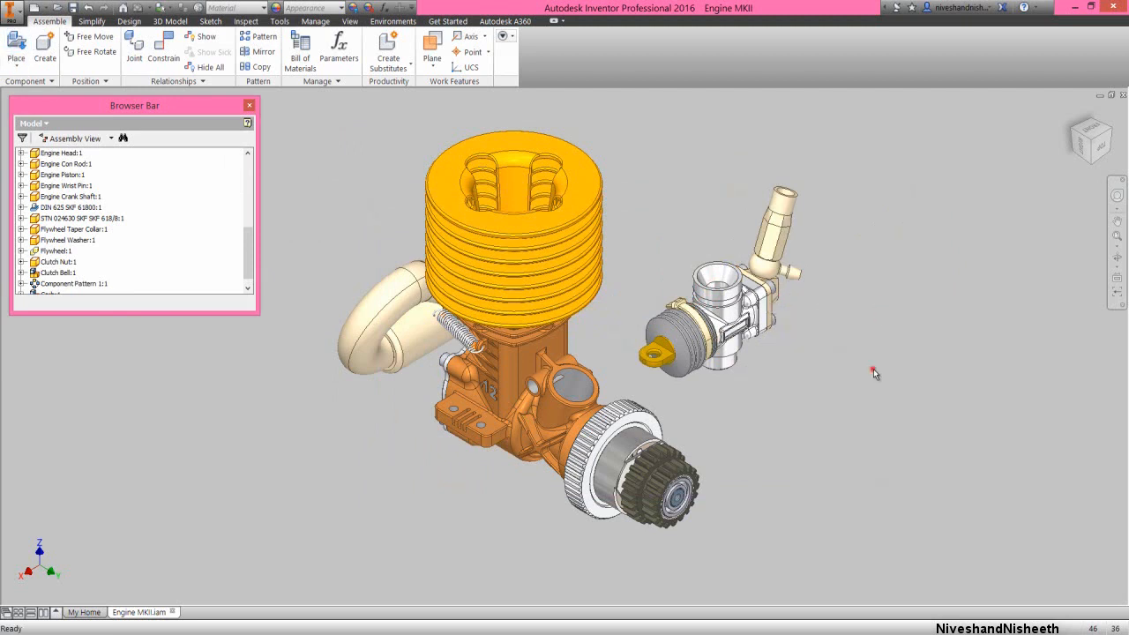
left_click(873, 370)
Apply an Insert constraint at 0 mm offset between the engine case's intake bore edge and the circular shoulder edge at the carburetor's lower neck
right_click(851, 254)
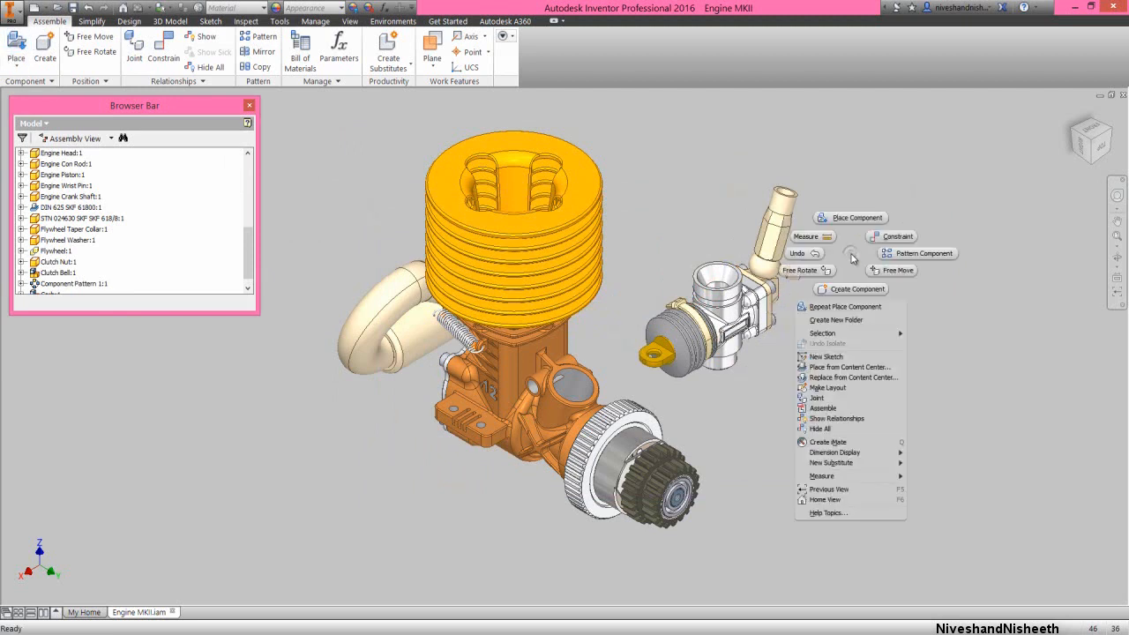
left_click(879, 238)
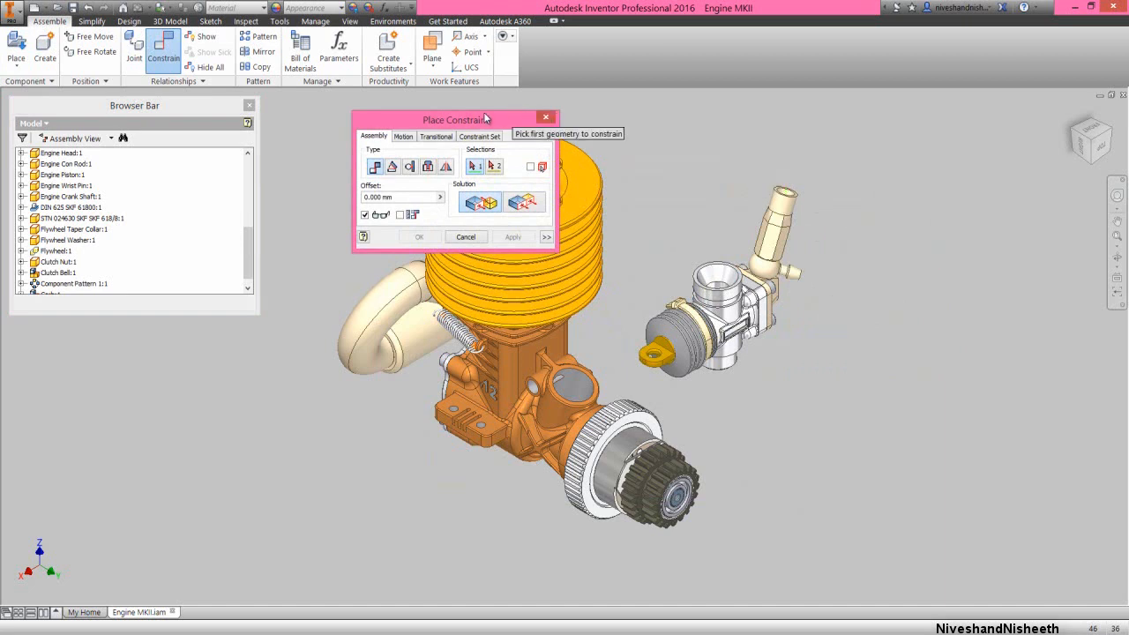
left_click_drag(492, 113, 947, 119)
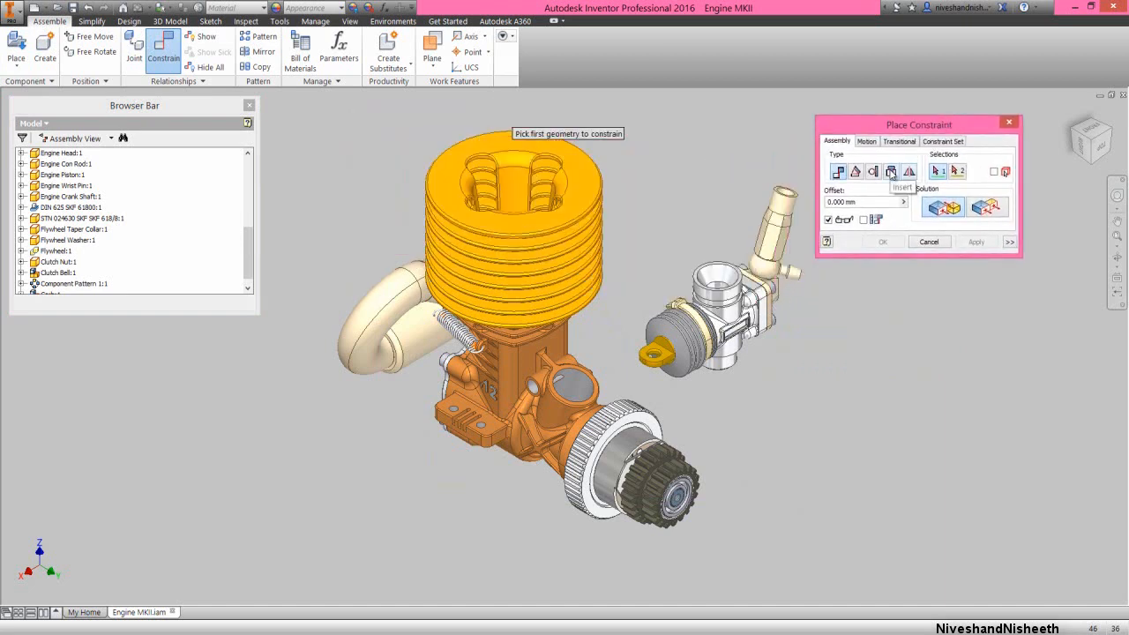
left_click(890, 172)
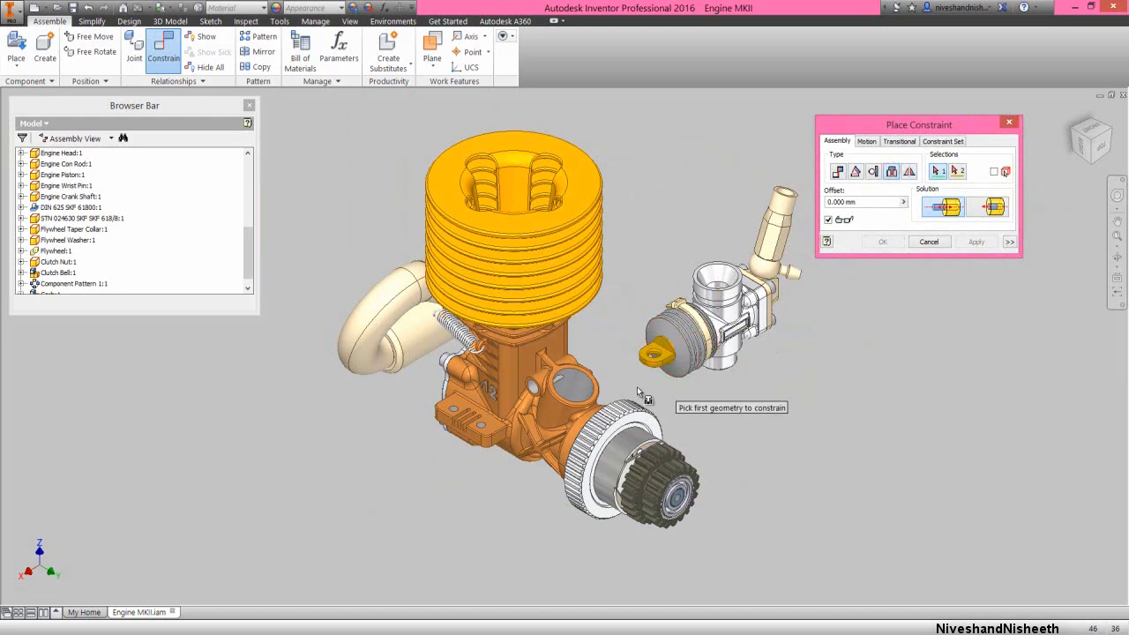
scroll(586, 388, "down", 3)
scroll(593, 385, "down", 3)
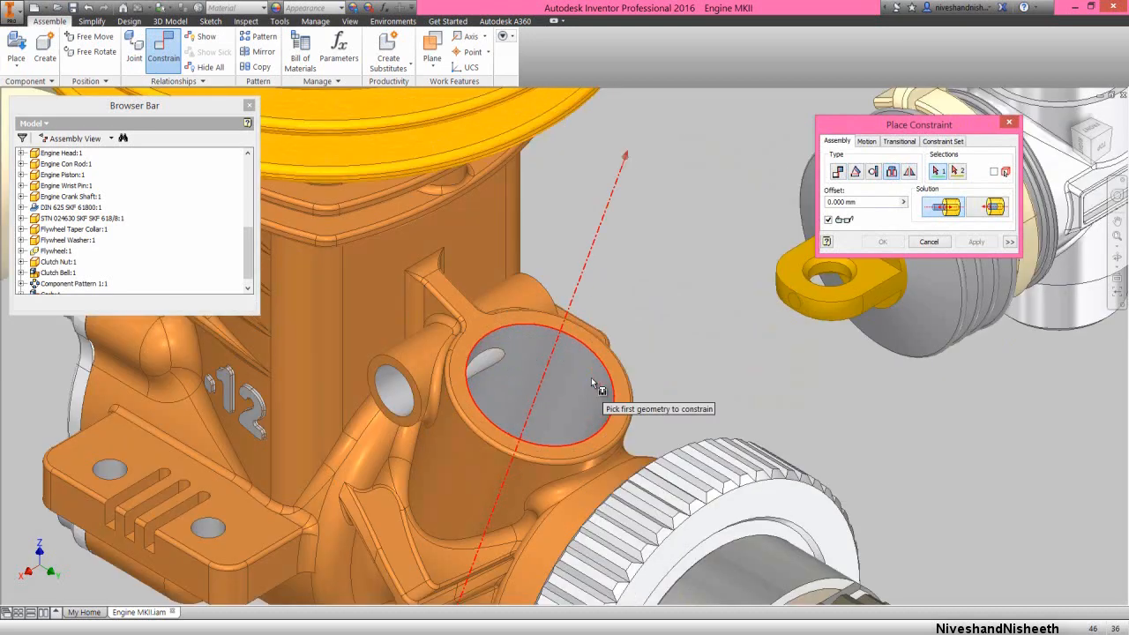
left_click(592, 380)
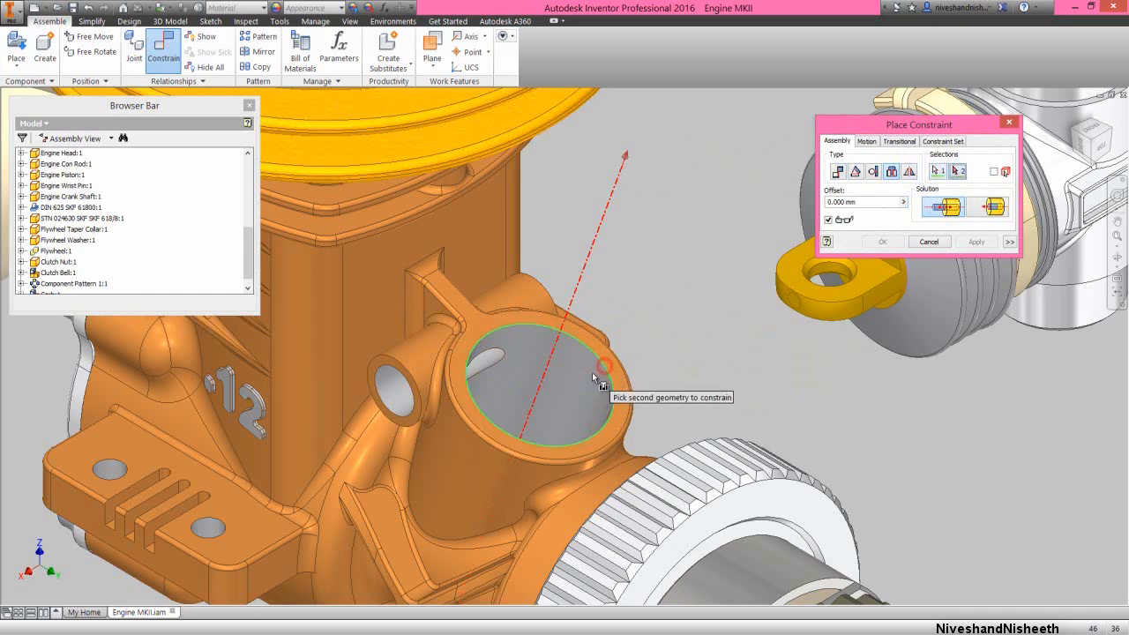
scroll(593, 380, "up", 5)
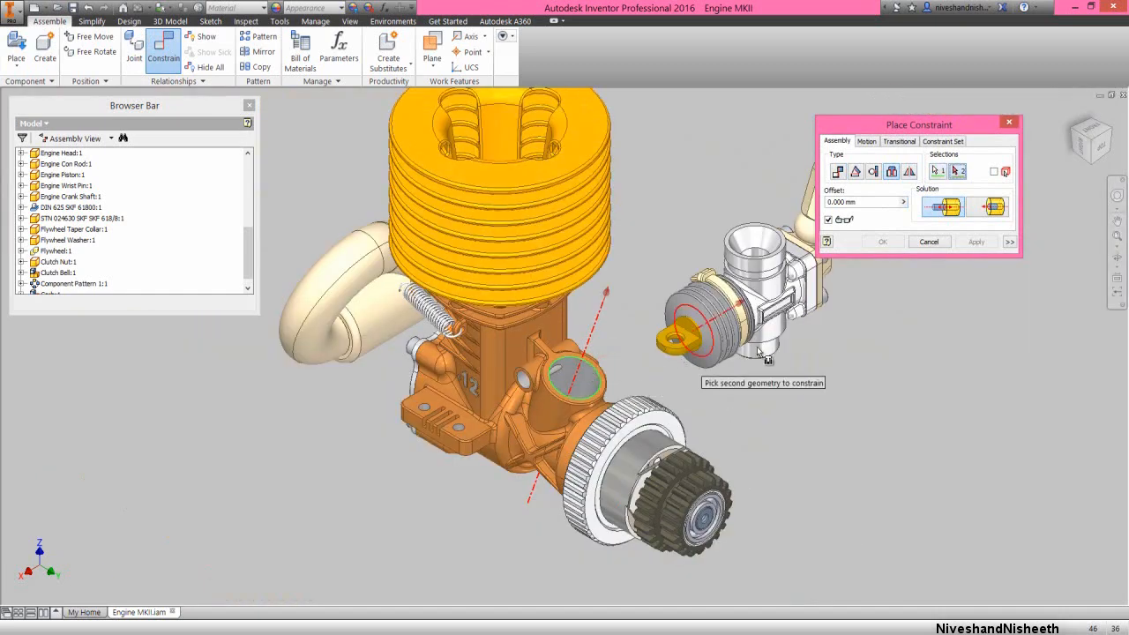
left_click(1112, 256)
left_click_drag(638, 362, 605, 290)
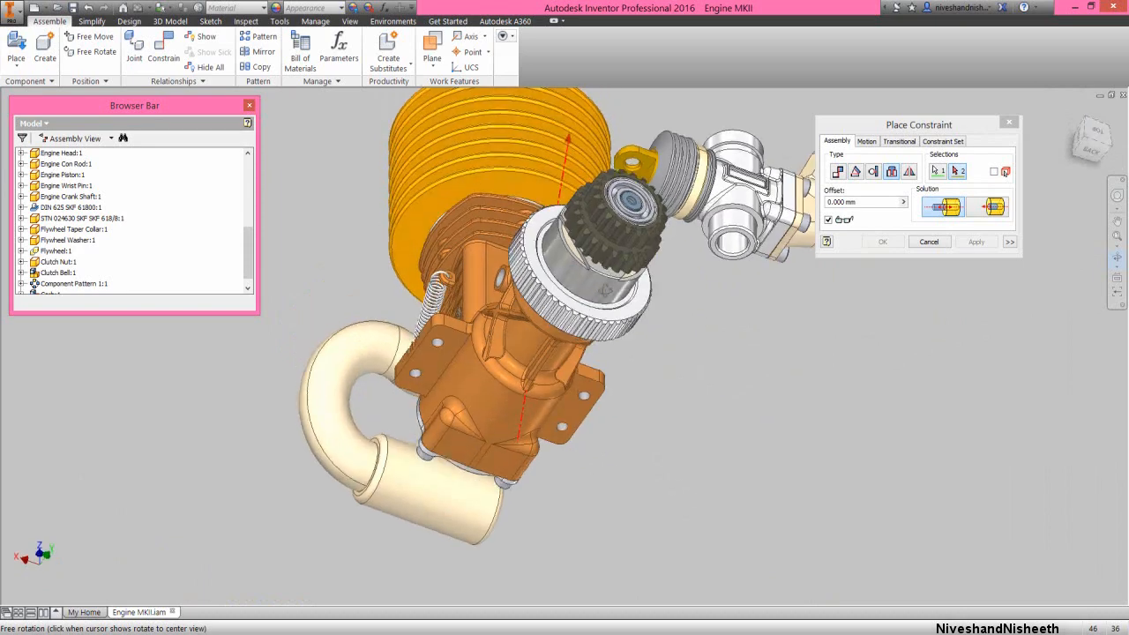
right_click(649, 272)
left_click(683, 273)
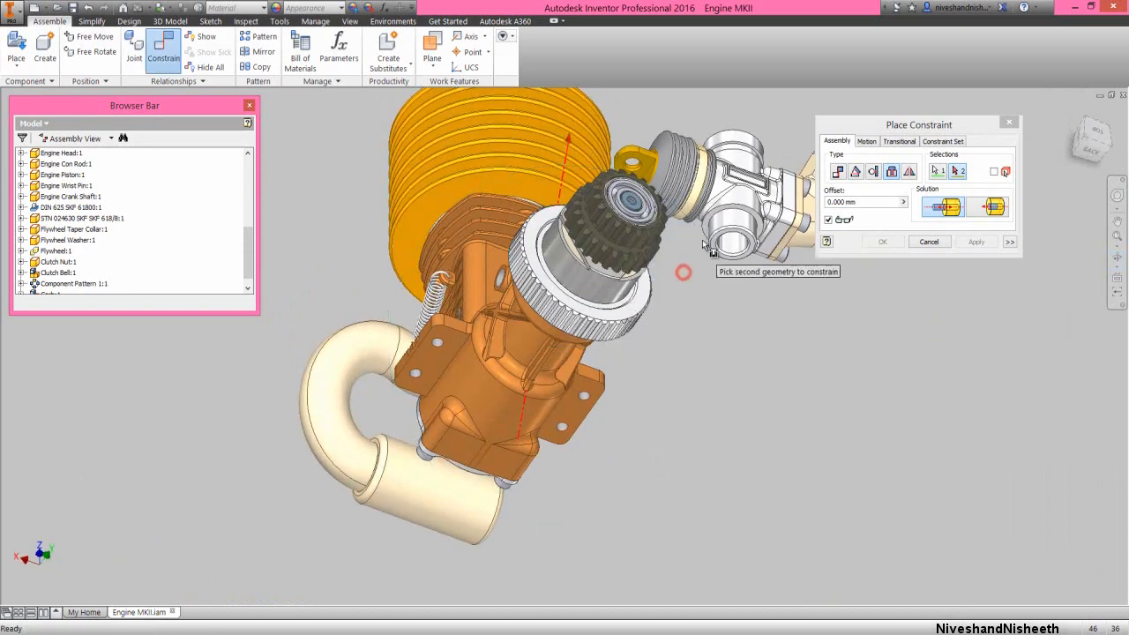
scroll(705, 245, "down", 3)
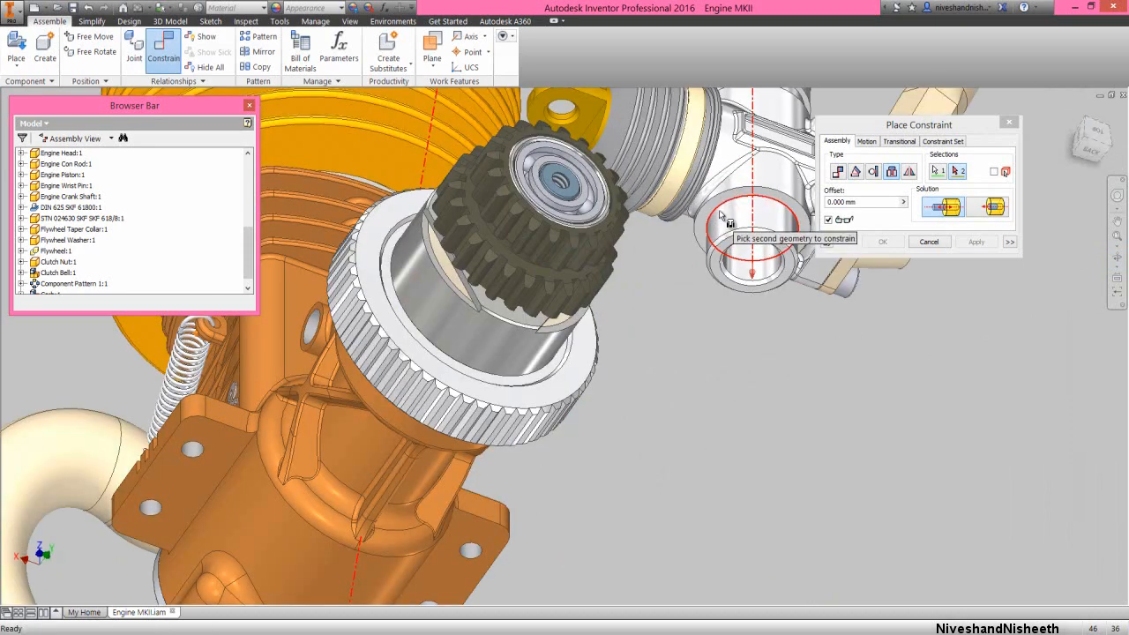
left_click(722, 207)
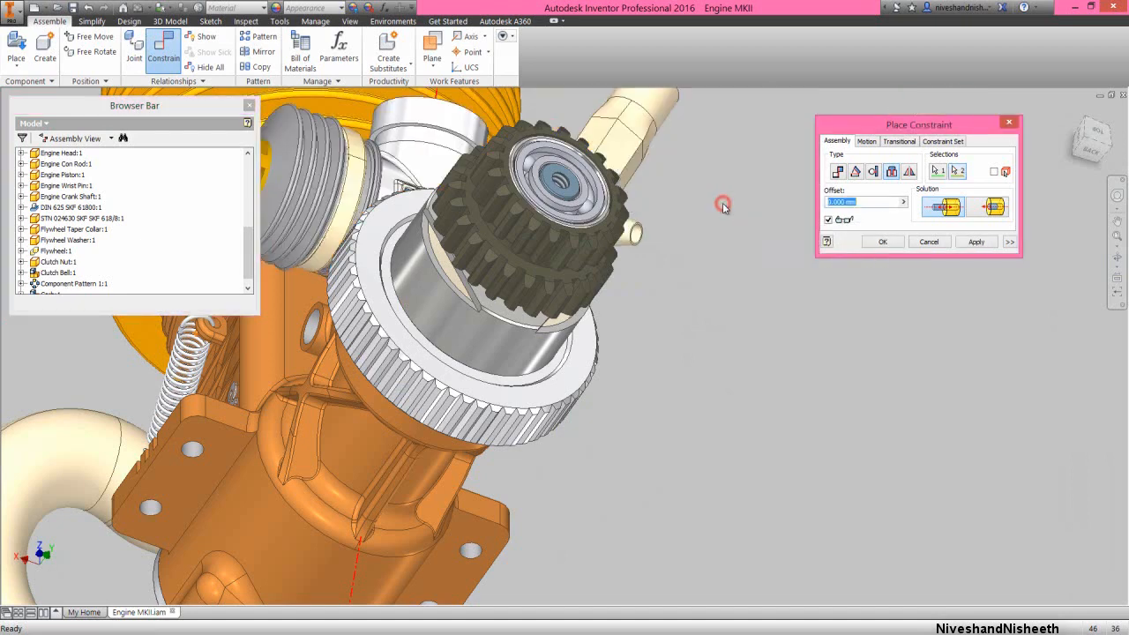
left_click(872, 242)
Apply a Directed Angle constraint of 0.00 deg between the Carb assembly's YZ plane and the engine assembly's YZ plane
right_click(872, 245)
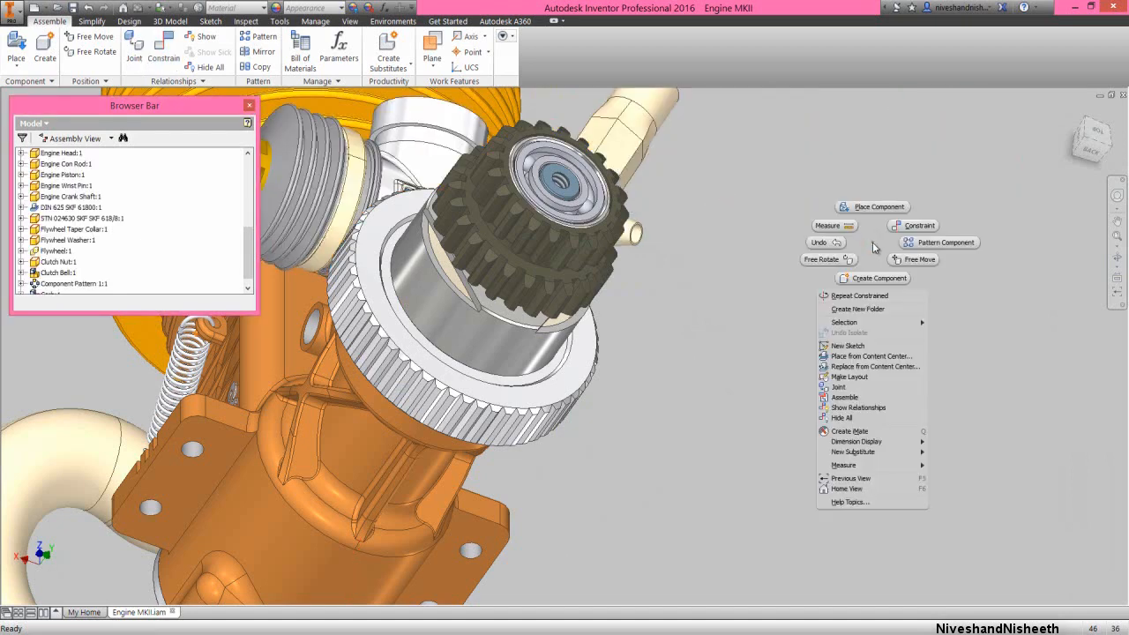
left_click(855, 478)
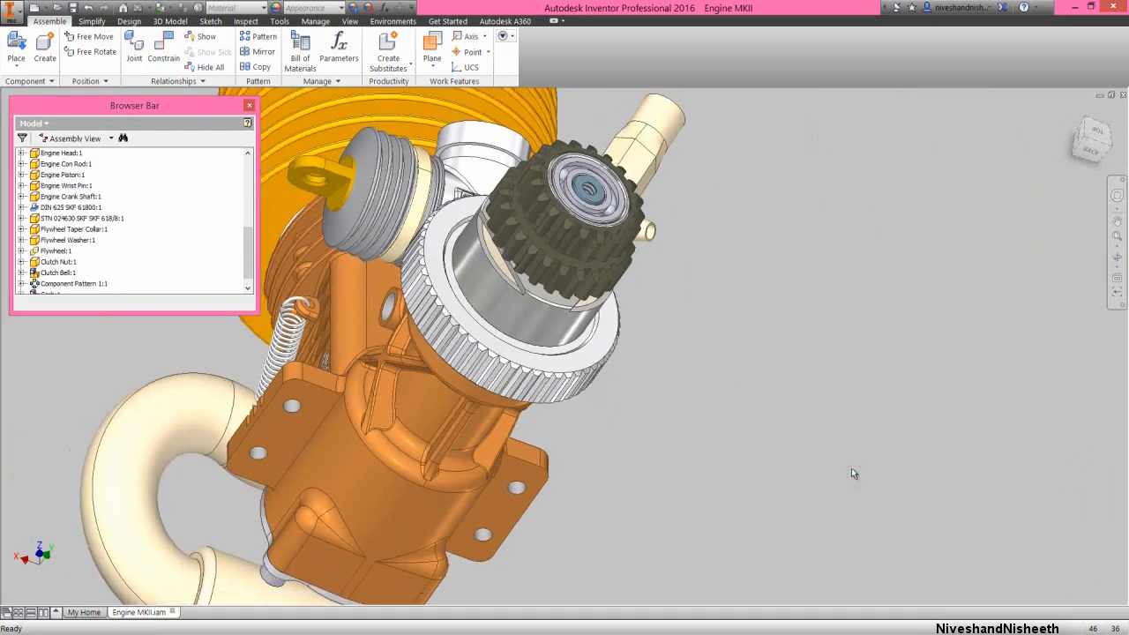
left_click(1069, 114)
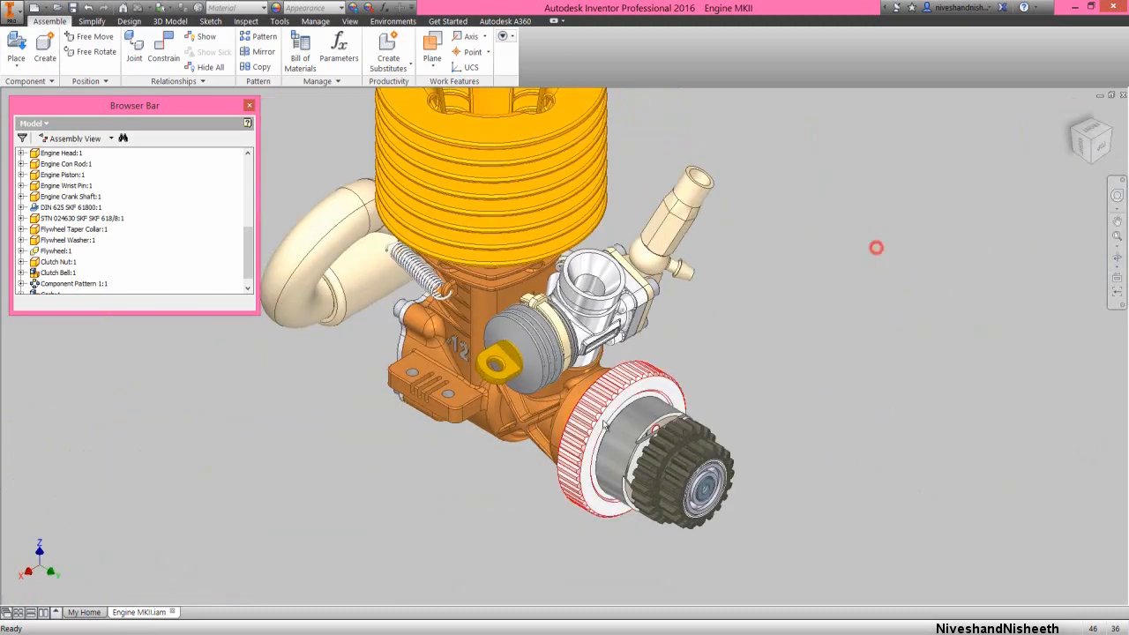
scroll(577, 435, "down", 3)
right_click(670, 221)
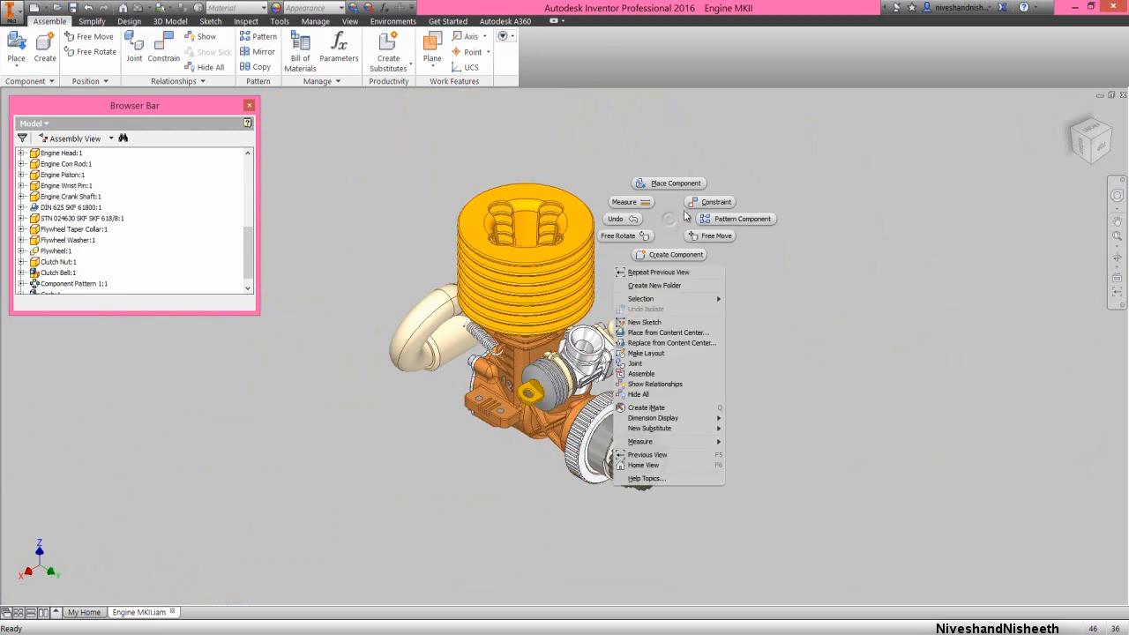
left_click(701, 199)
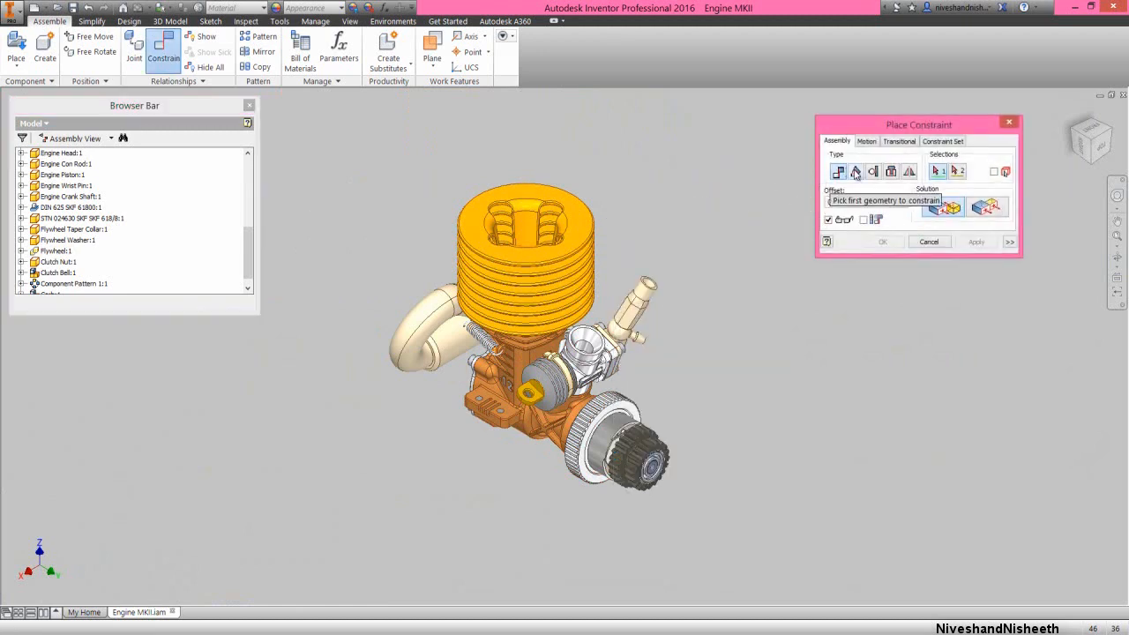
left_click(854, 171)
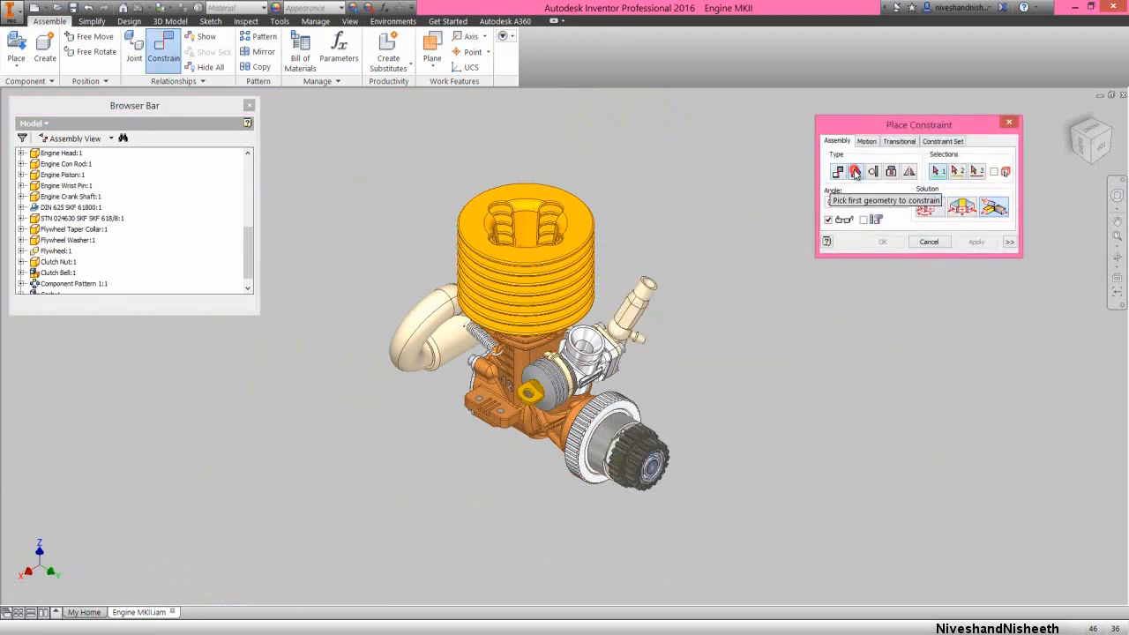
left_click(926, 212)
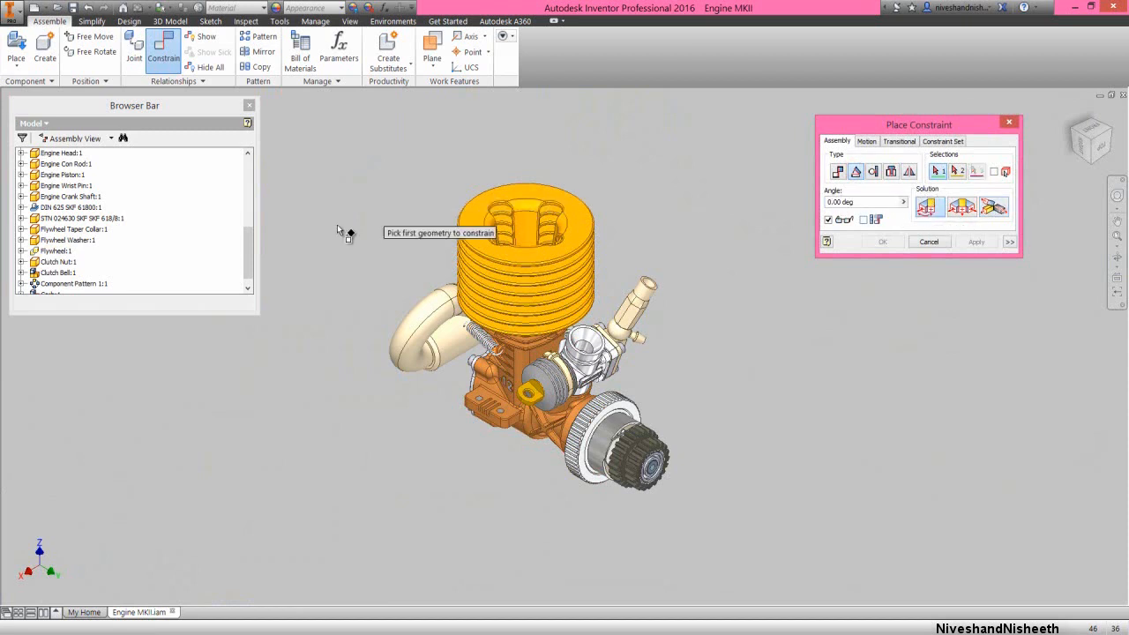
scroll(214, 294, "down", 2)
left_click(21, 283)
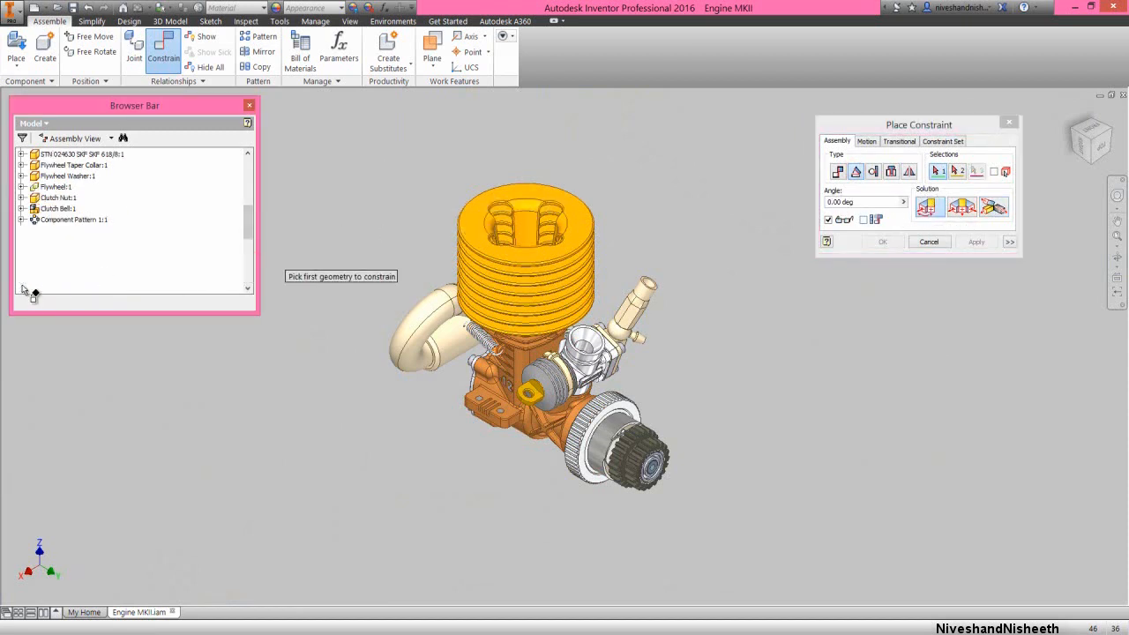
left_click(32, 185)
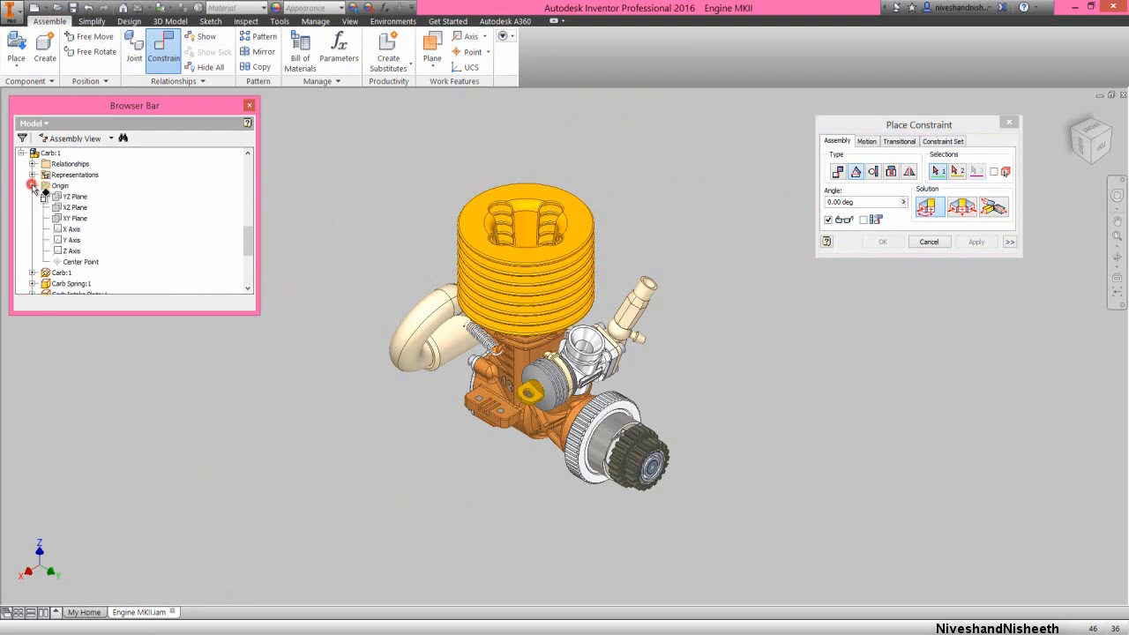
left_click(67, 197)
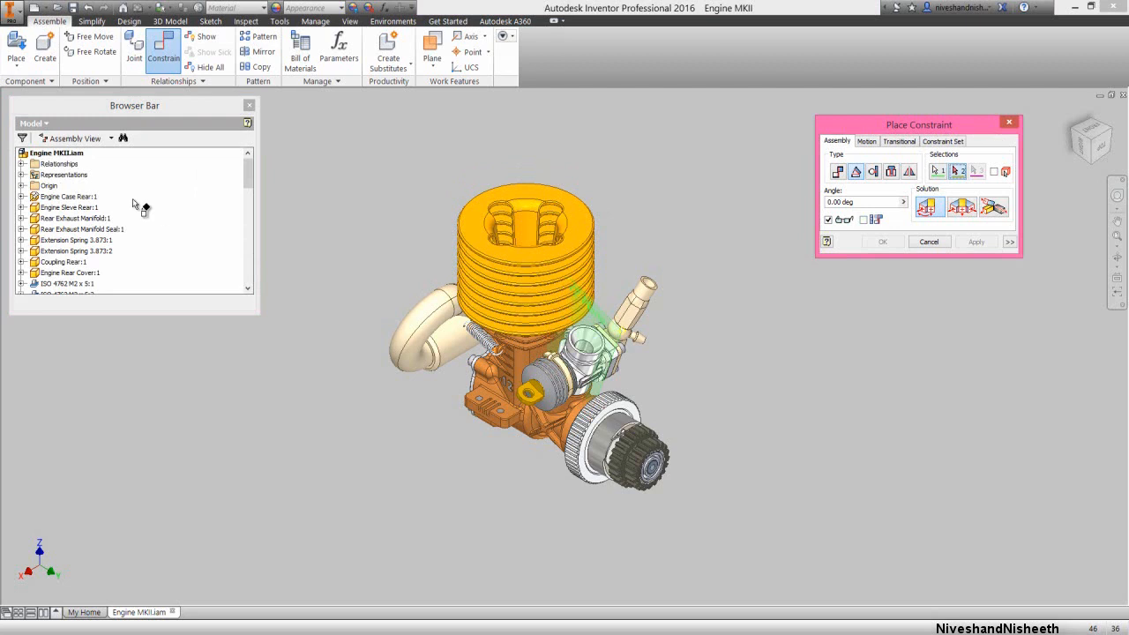
left_click(22, 186)
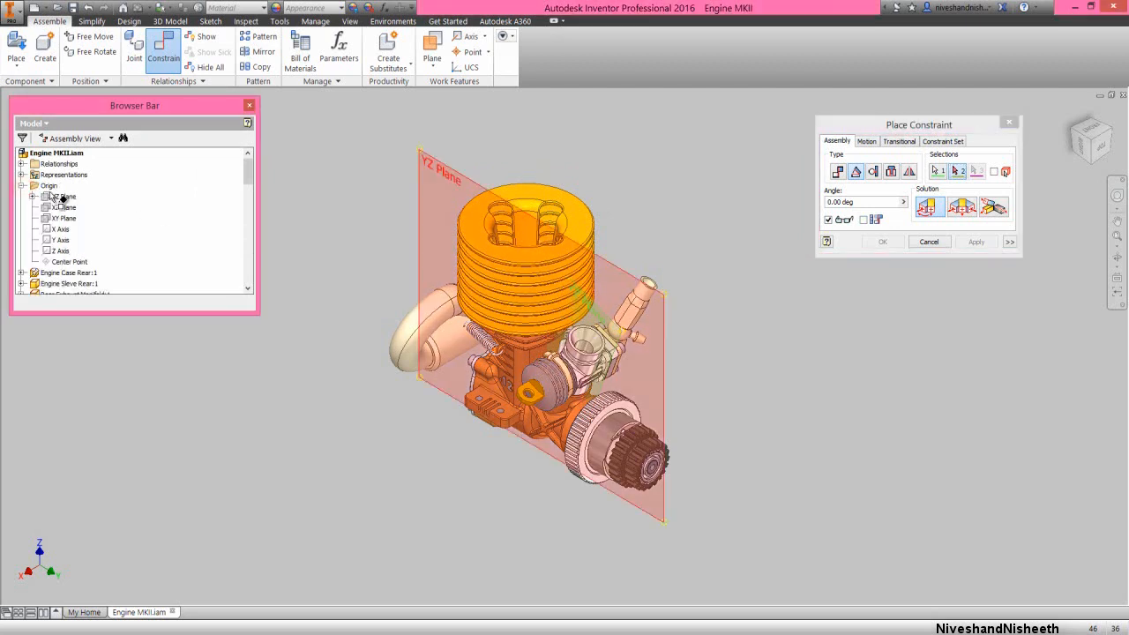
left_click(60, 197)
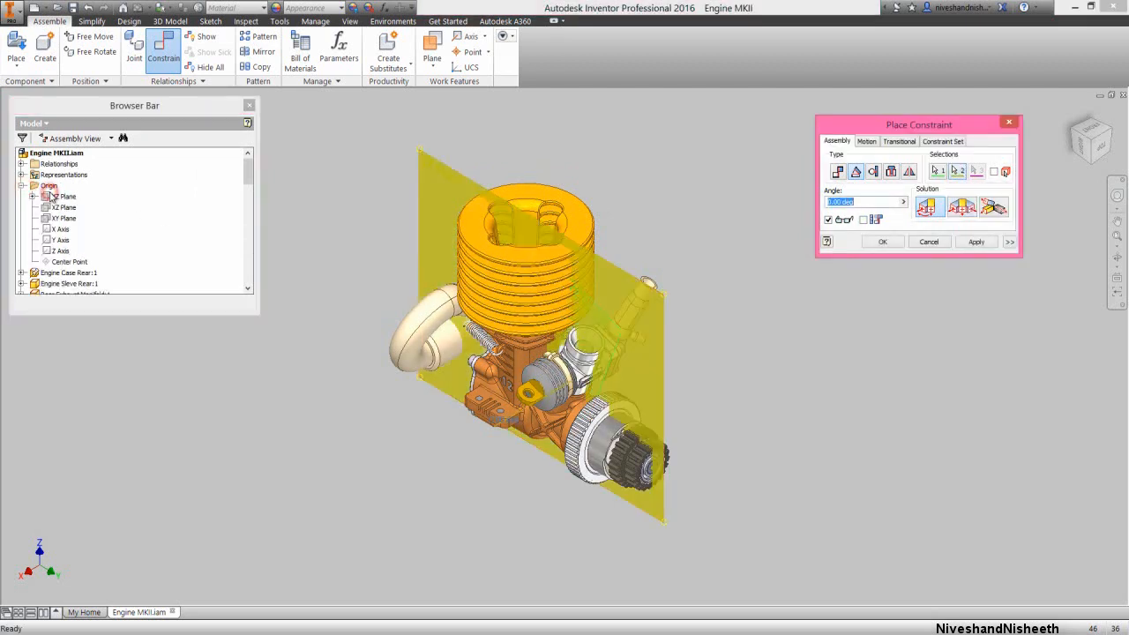
left_click(878, 243)
Collapse all expanded entries in the engine assembly's model tree
right_click(154, 227)
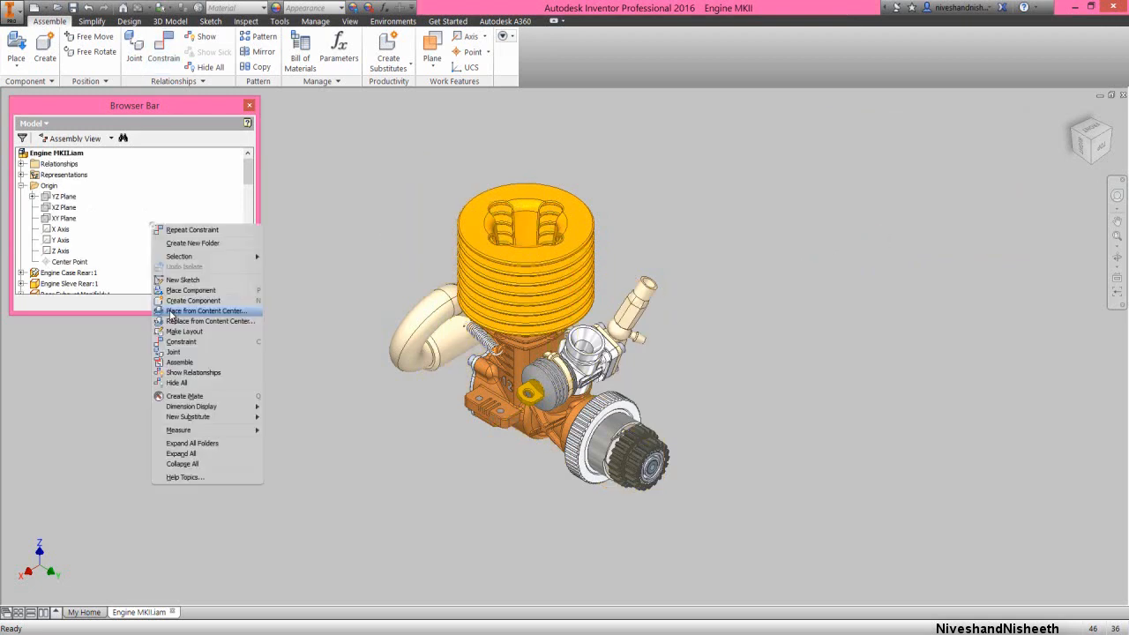
left_click(185, 453)
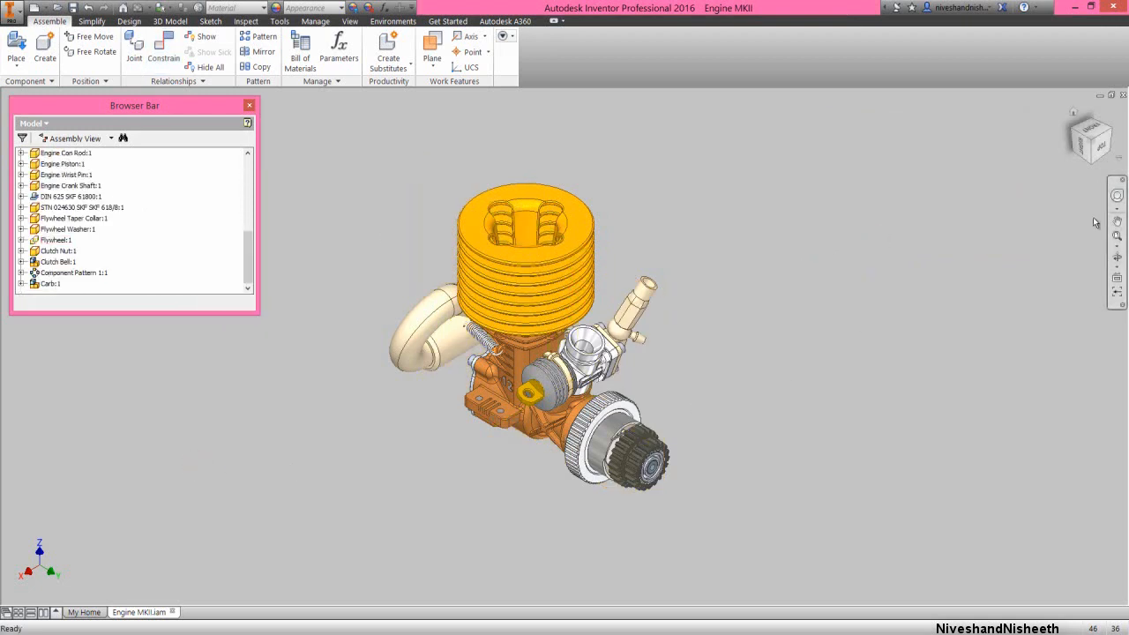
left_click(1115, 238)
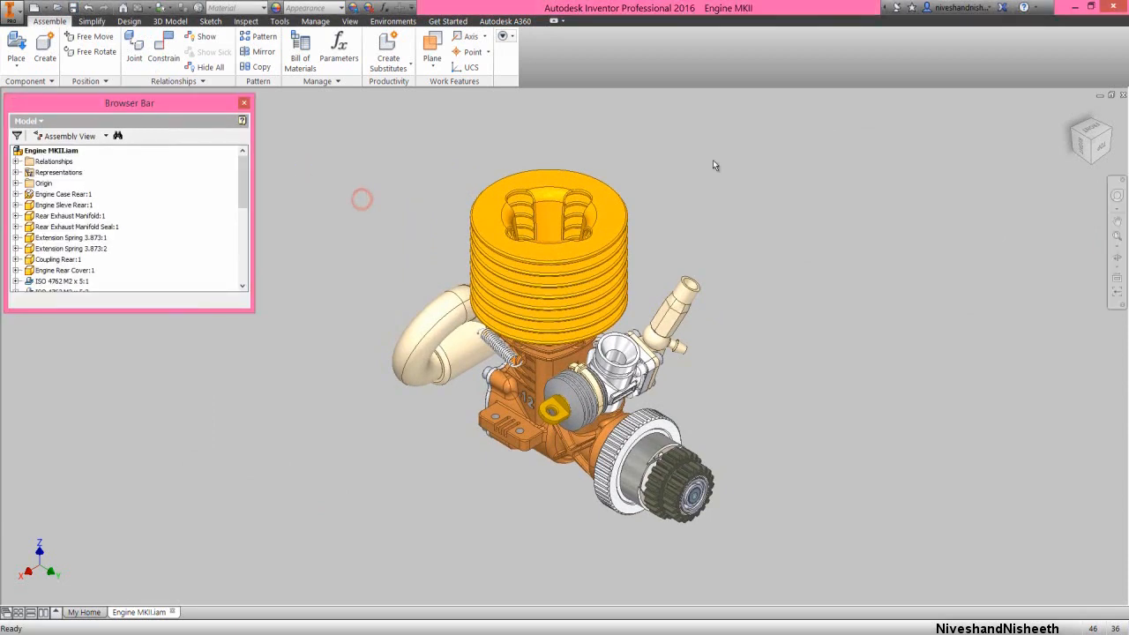
Place one instance of the Tuned Pipe 2 part from the Engine MKII folder beside the engine
left_click(1071, 132)
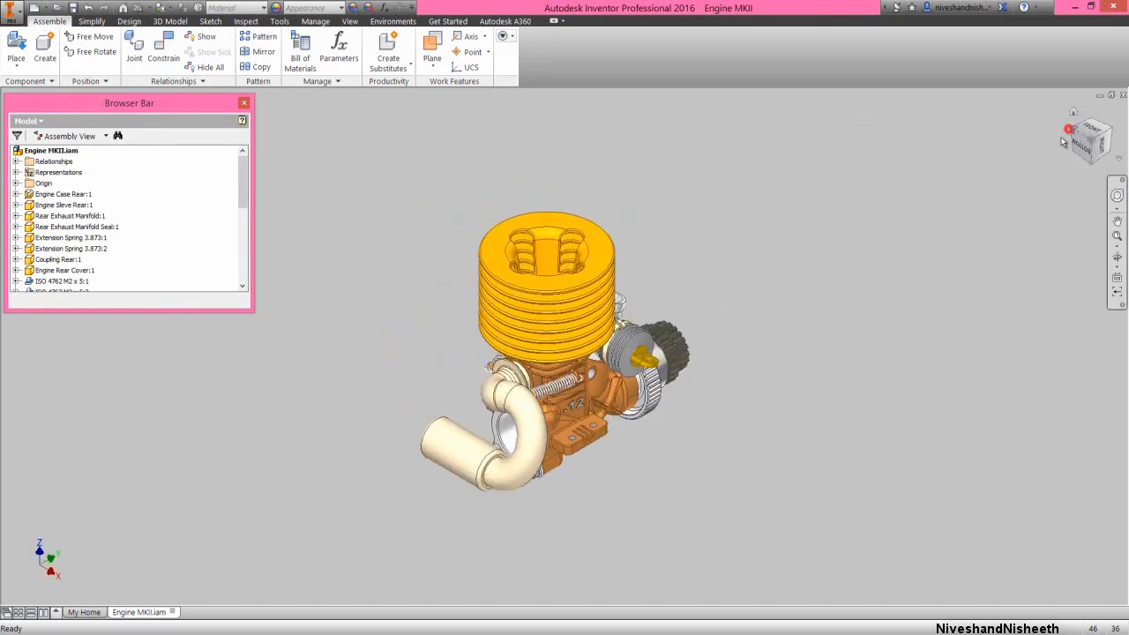
left_click(1067, 130)
left_click(823, 384)
scroll(619, 497, "down", 3)
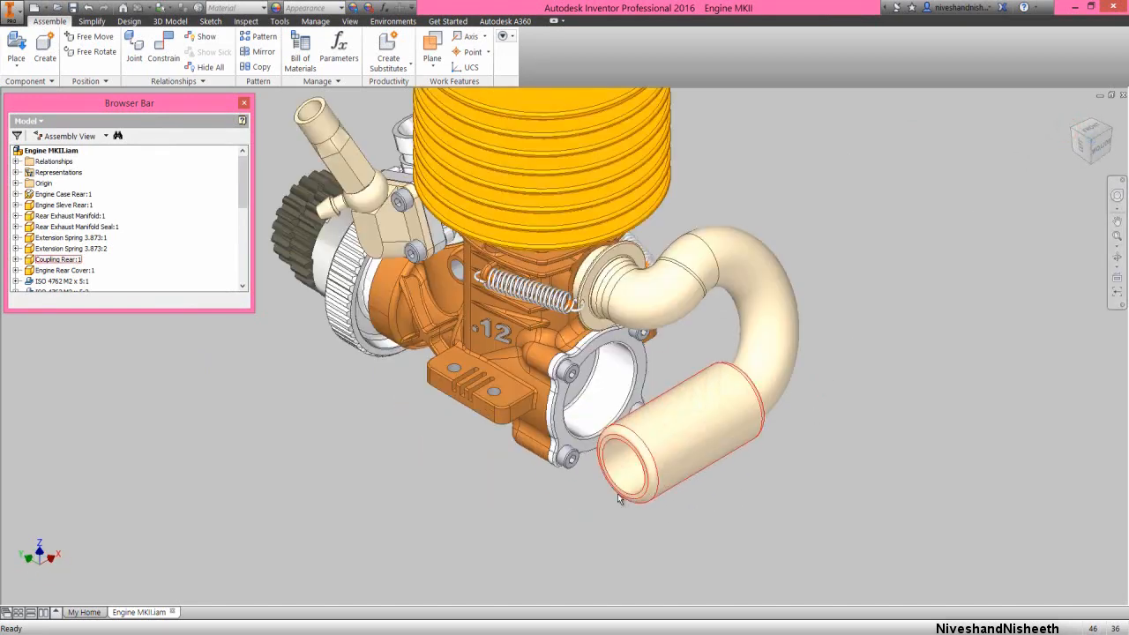
right_click(911, 228)
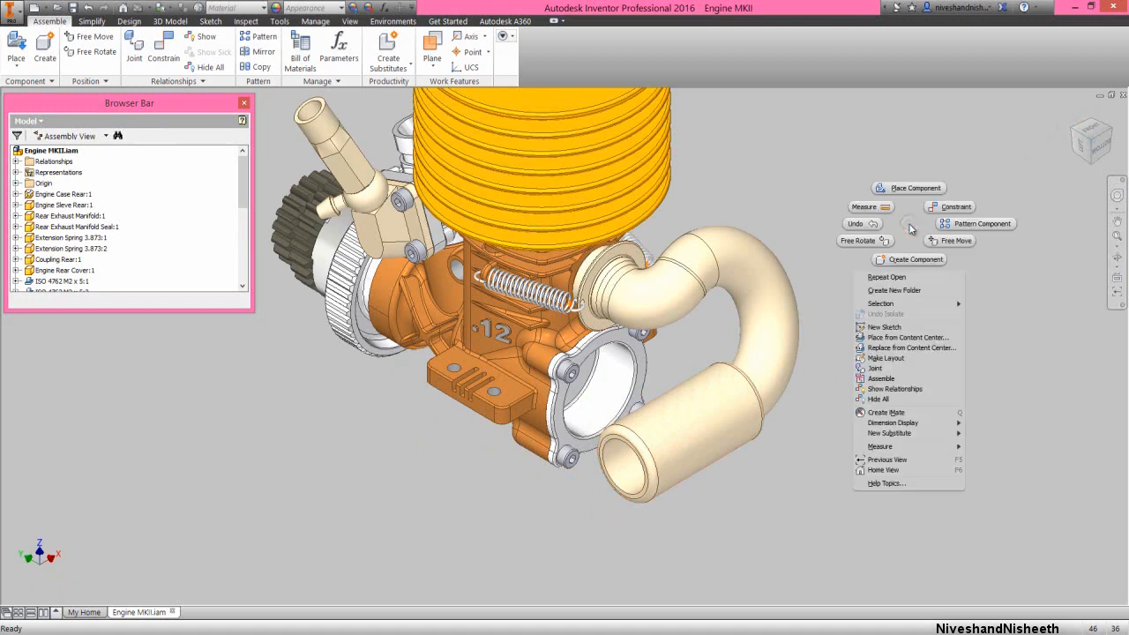
left_click(917, 188)
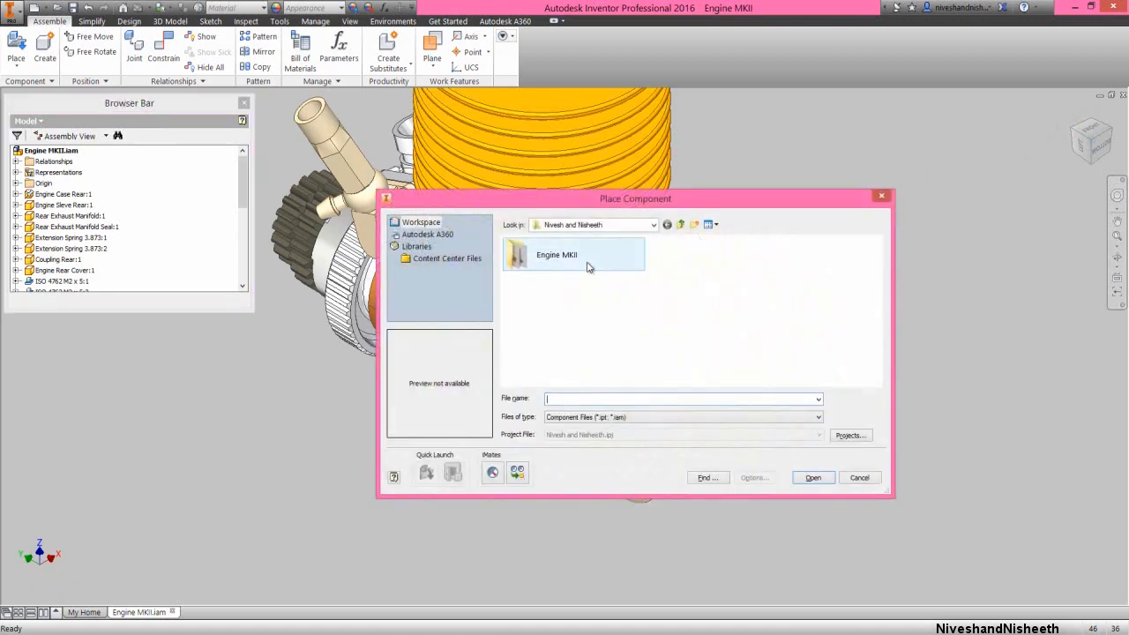
double_click(588, 267)
left_click_drag(876, 259, 882, 360)
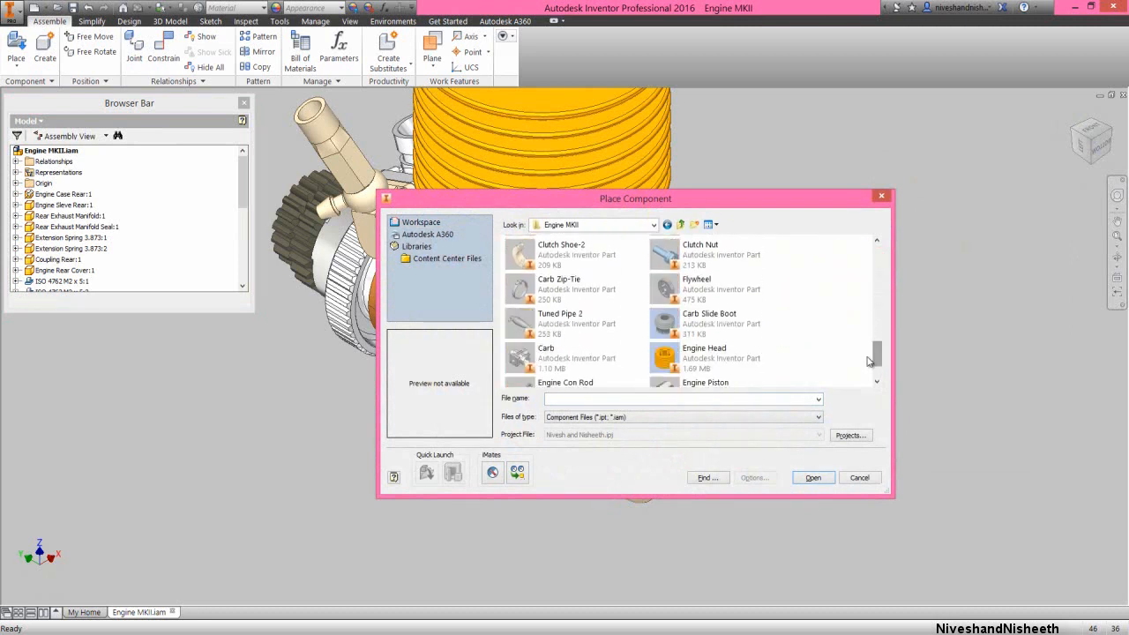
left_click(603, 320)
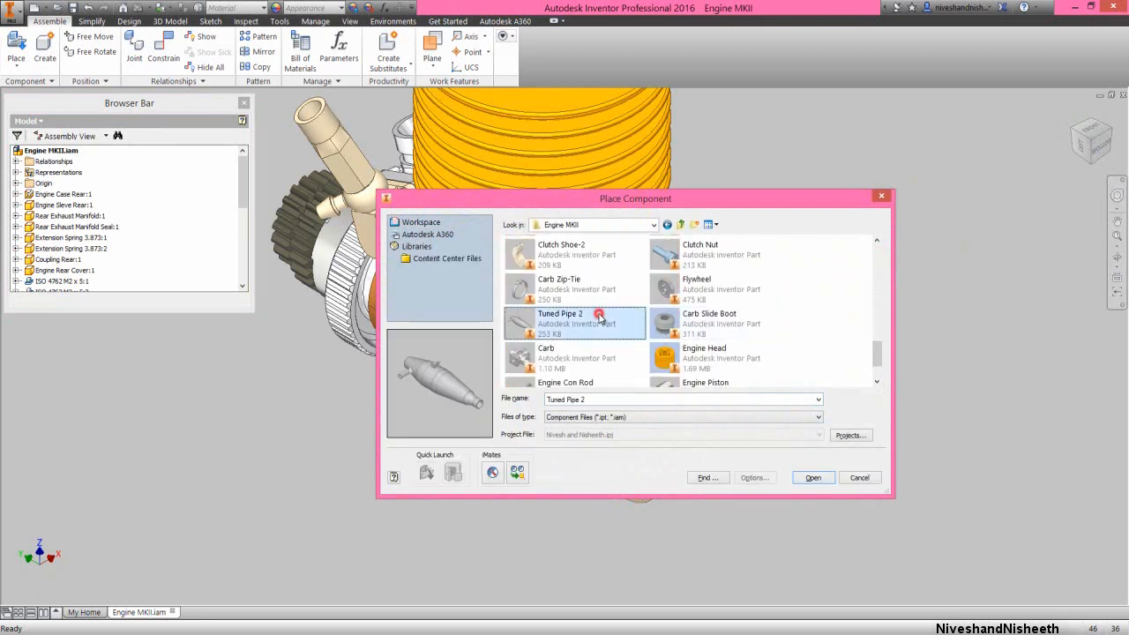
left_click(812, 479)
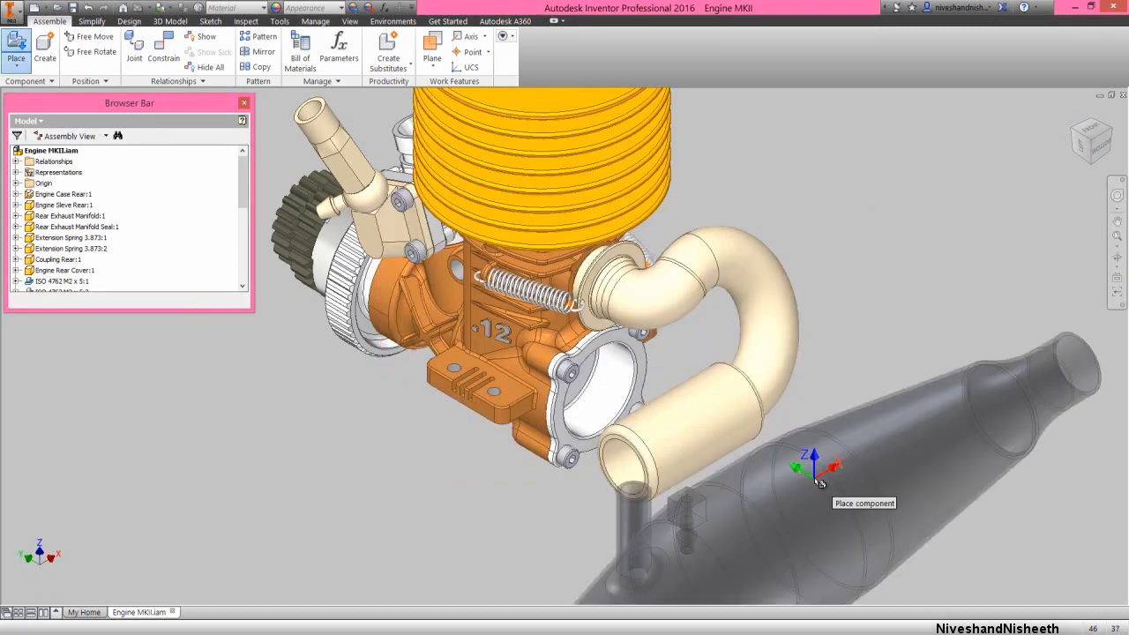
scroll(806, 411, "up", 3)
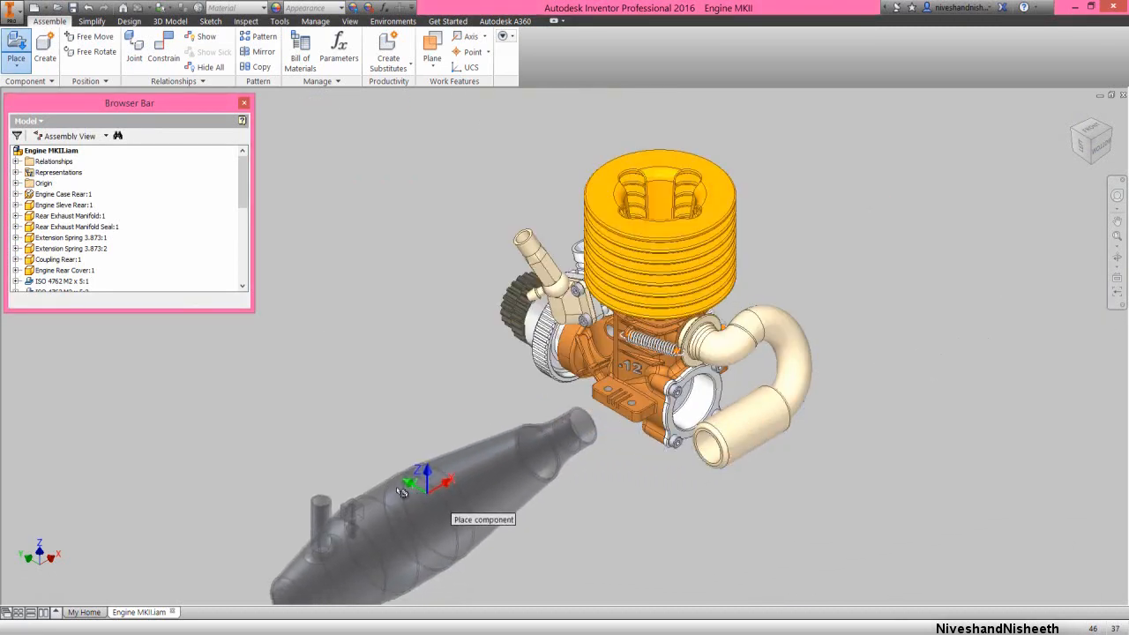
left_click(379, 481)
right_click(392, 285)
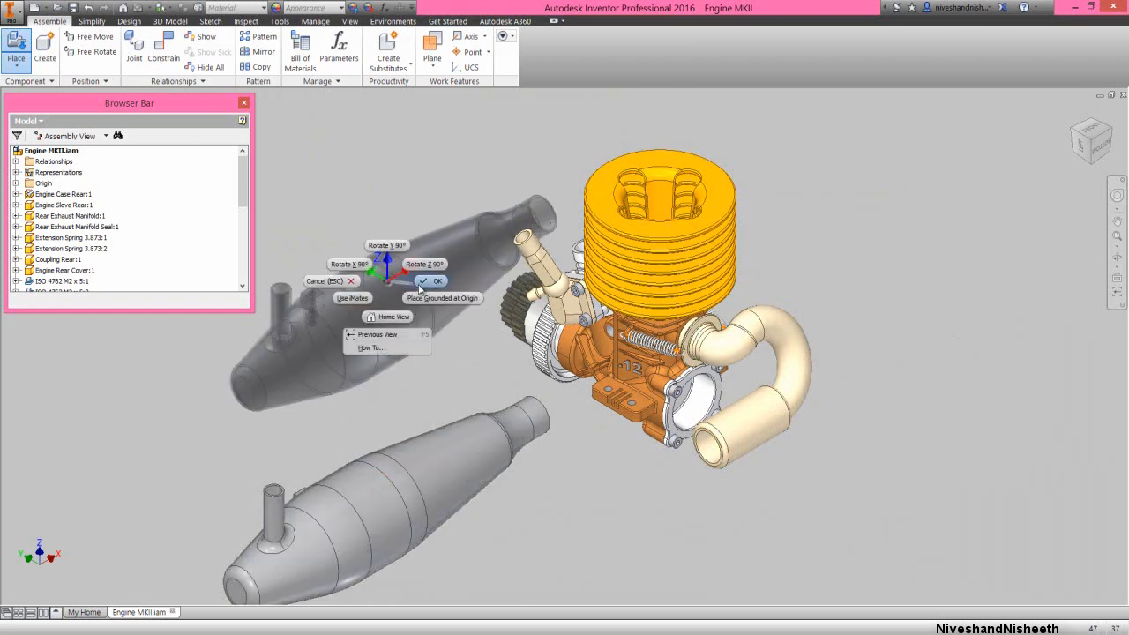
left_click(436, 289)
Apply a Mate constraint at 0 mm offset between the tuned pipe's central axis and the axis of the rear exhaust coupling
right_click(436, 289)
left_click(466, 269)
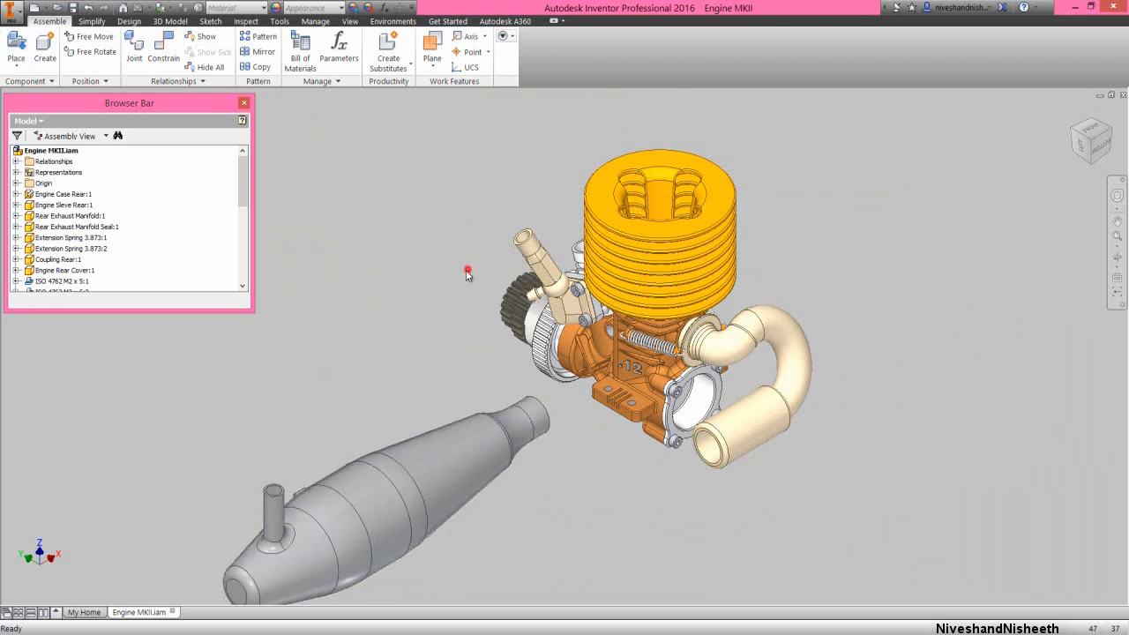
left_click(465, 455)
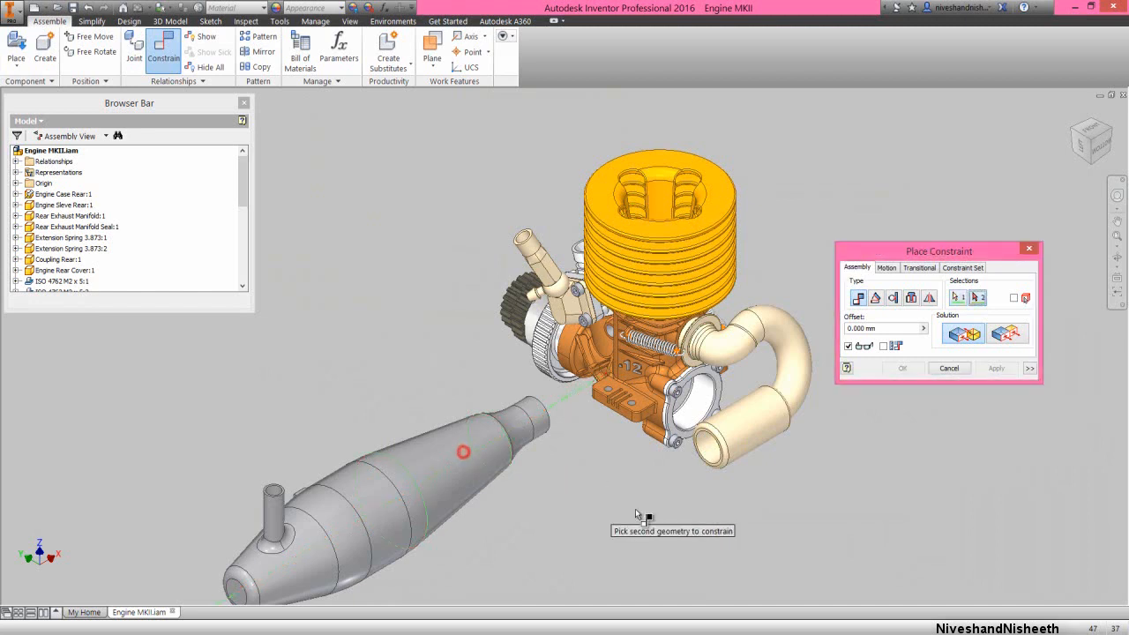
left_click(764, 429)
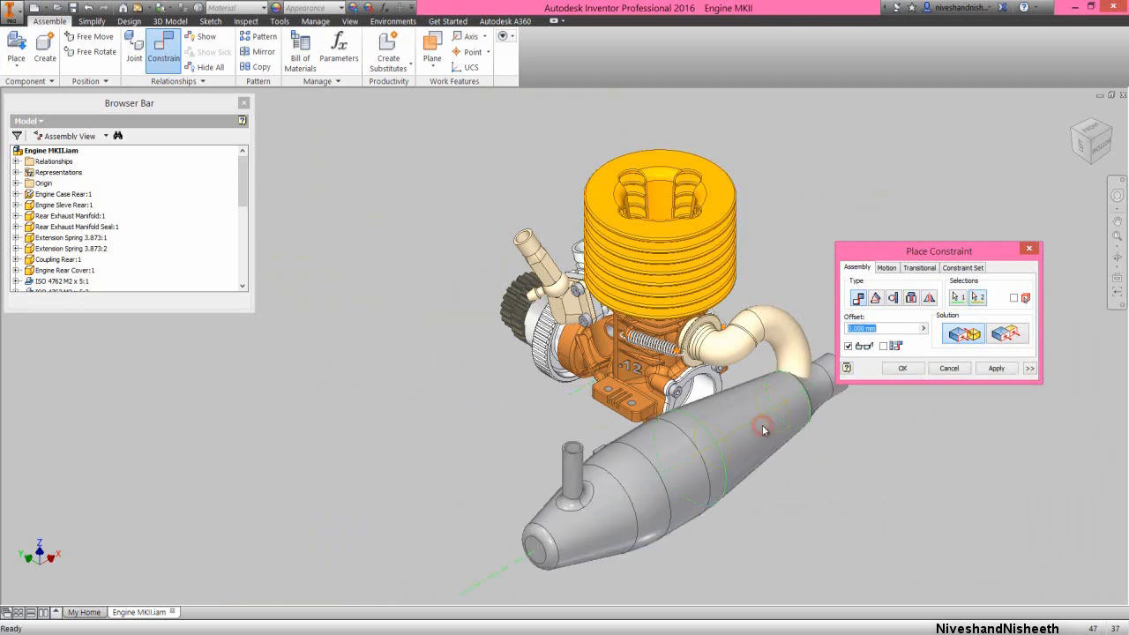
left_click(997, 369)
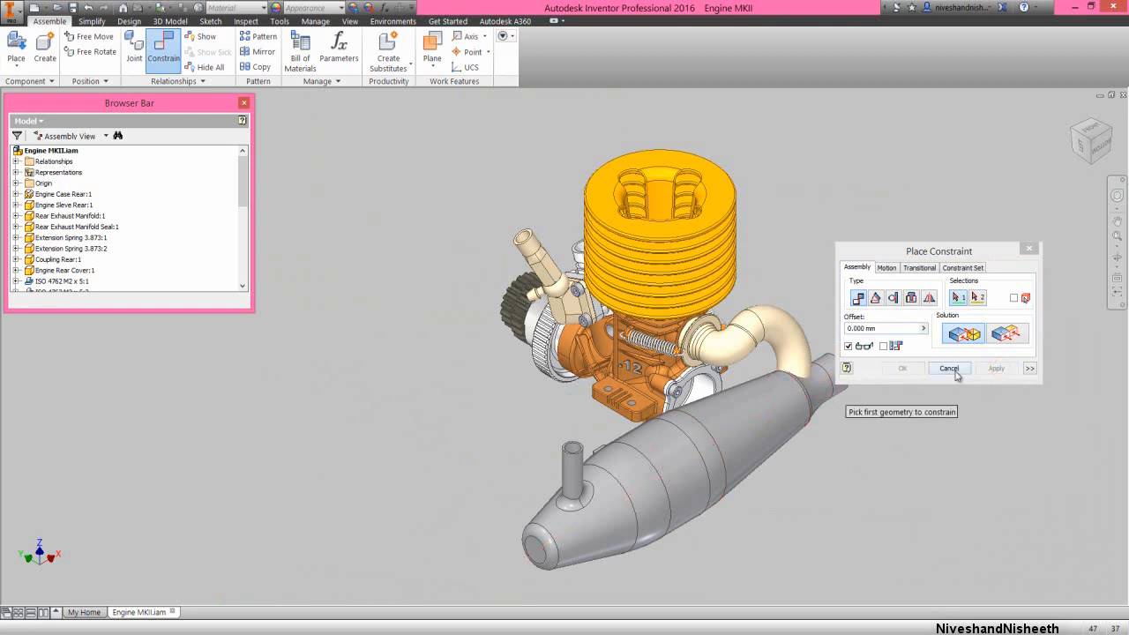
left_click(956, 372)
Slide the tuned pipe clear of the coupling and mate its neck edge's centre point to the coupling's open end face at 0 mm offset
left_click_drag(585, 493, 458, 580)
left_click(474, 476)
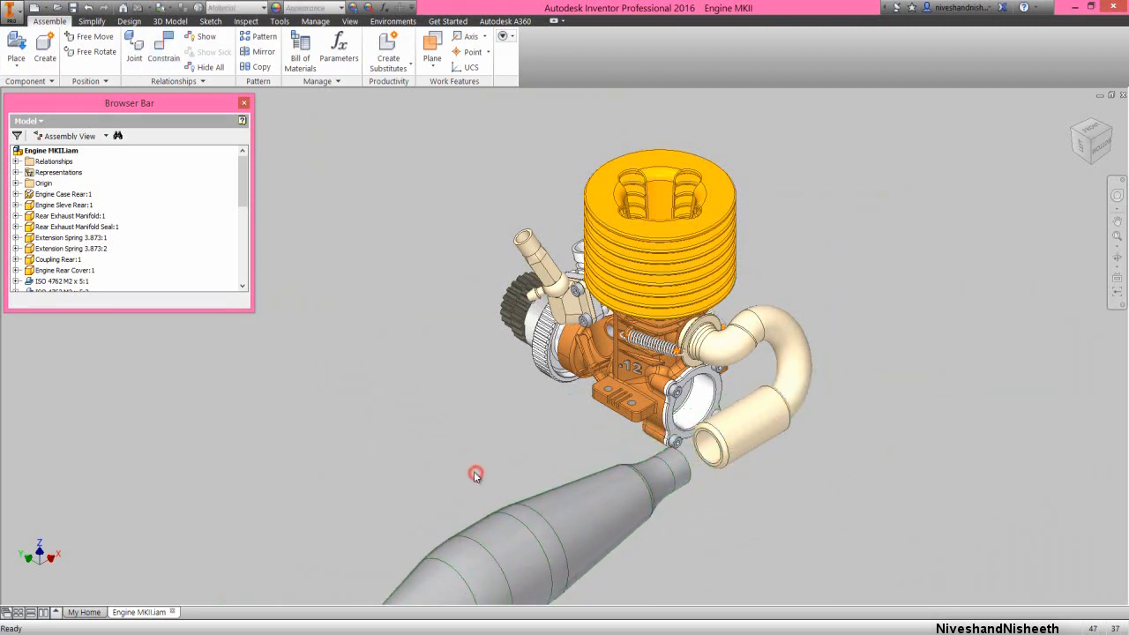
right_click(473, 475)
left_click(503, 453)
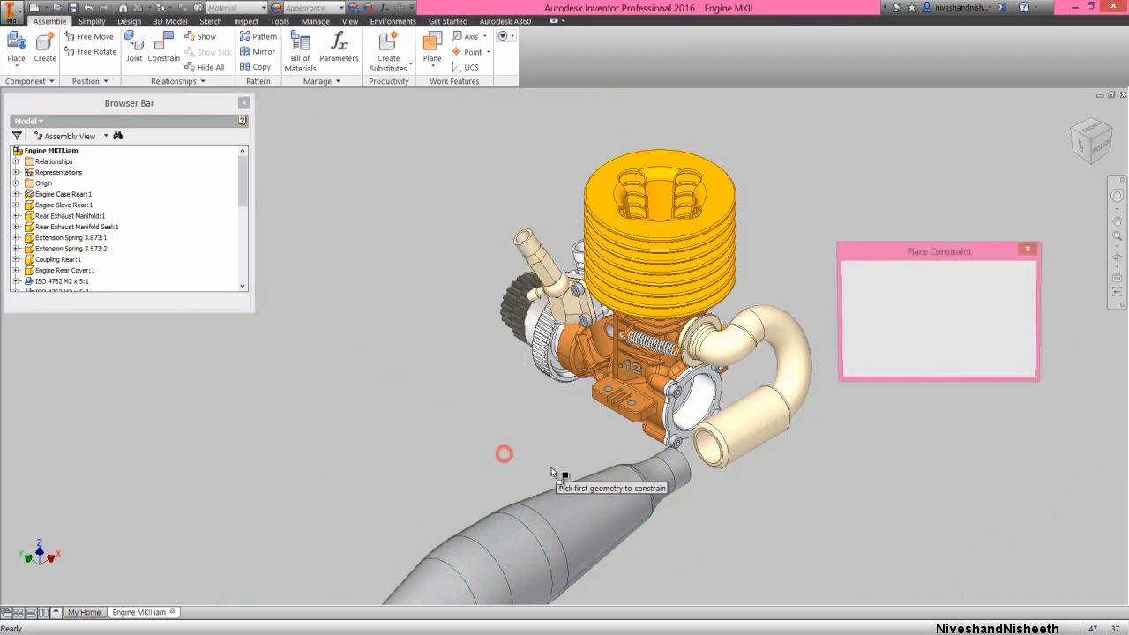
left_click(671, 477)
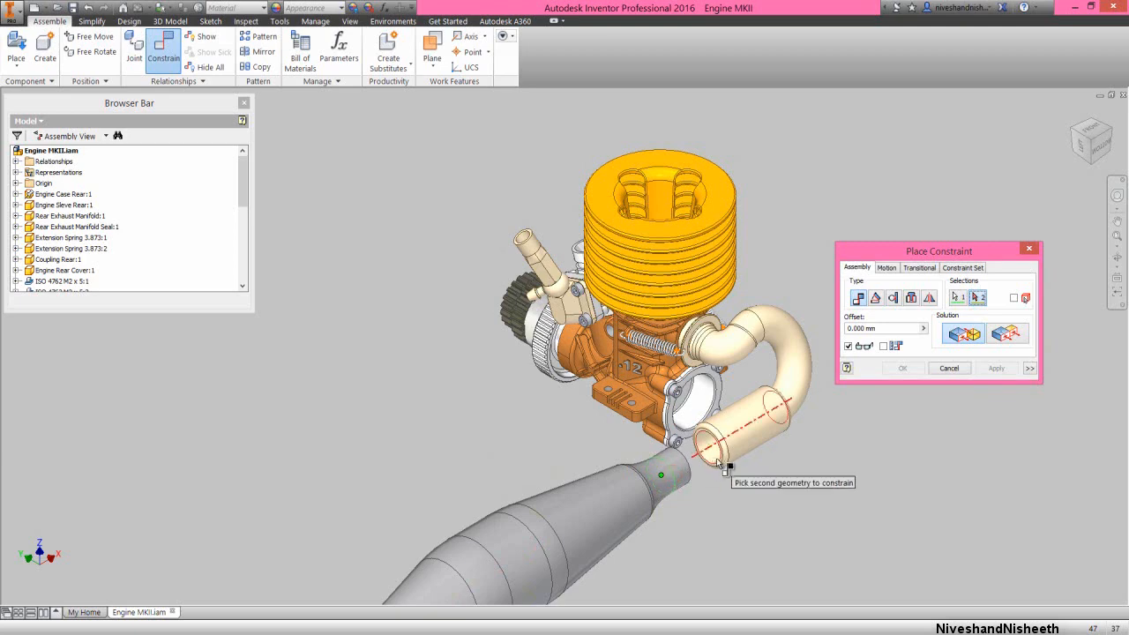
scroll(710, 465, "up", 8)
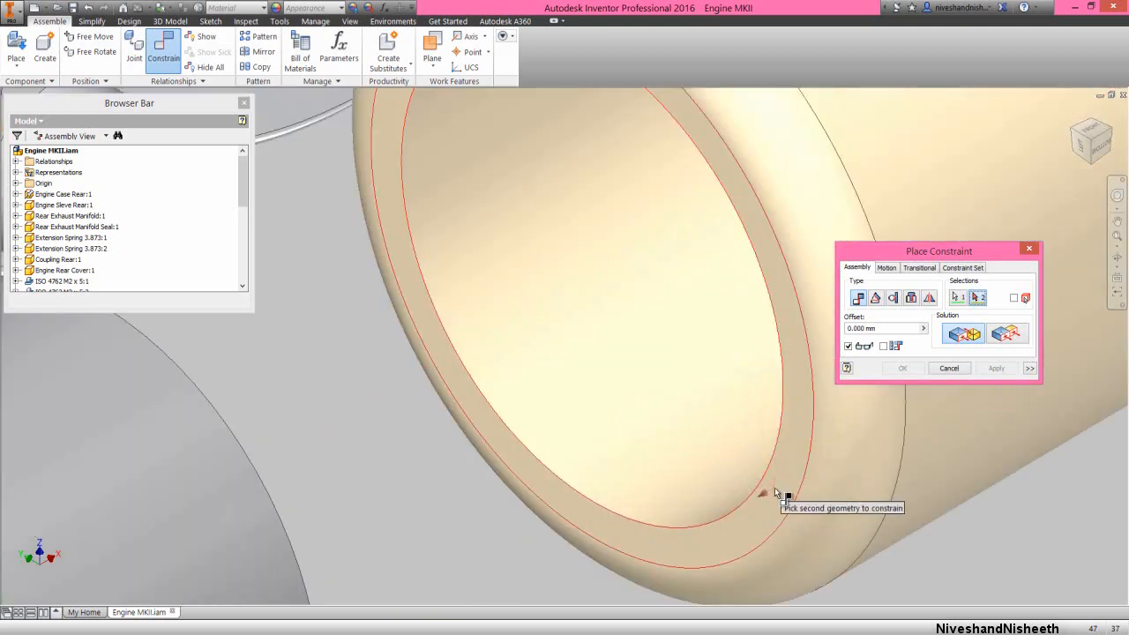
left_click(772, 486)
left_click(922, 369)
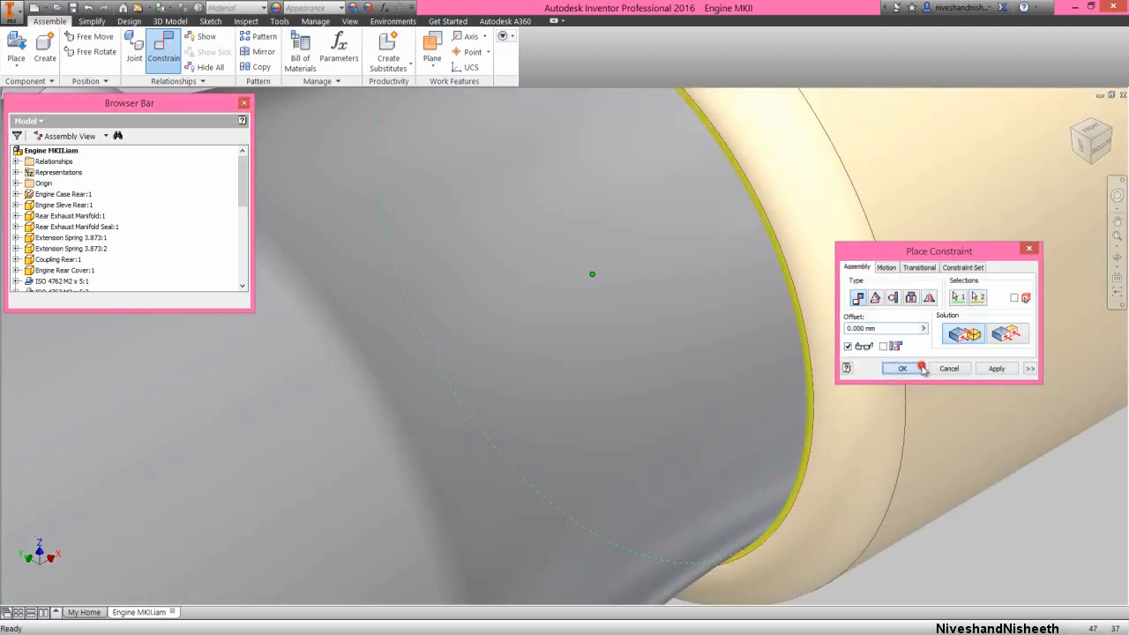
scroll(742, 393, "down", 8)
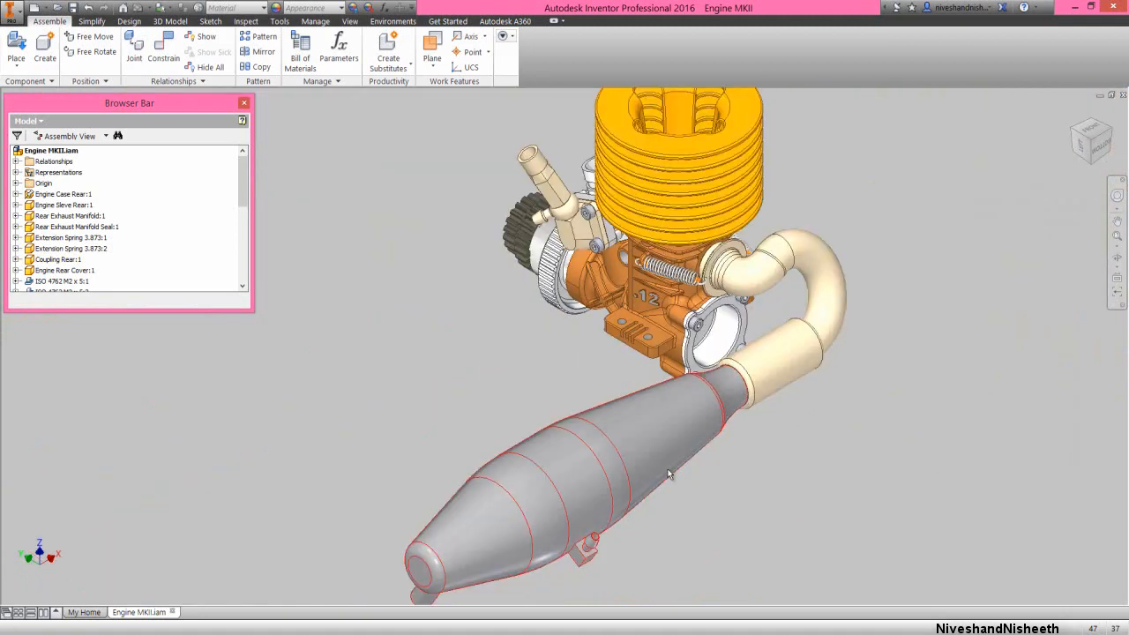
scroll(546, 527, "down", 3)
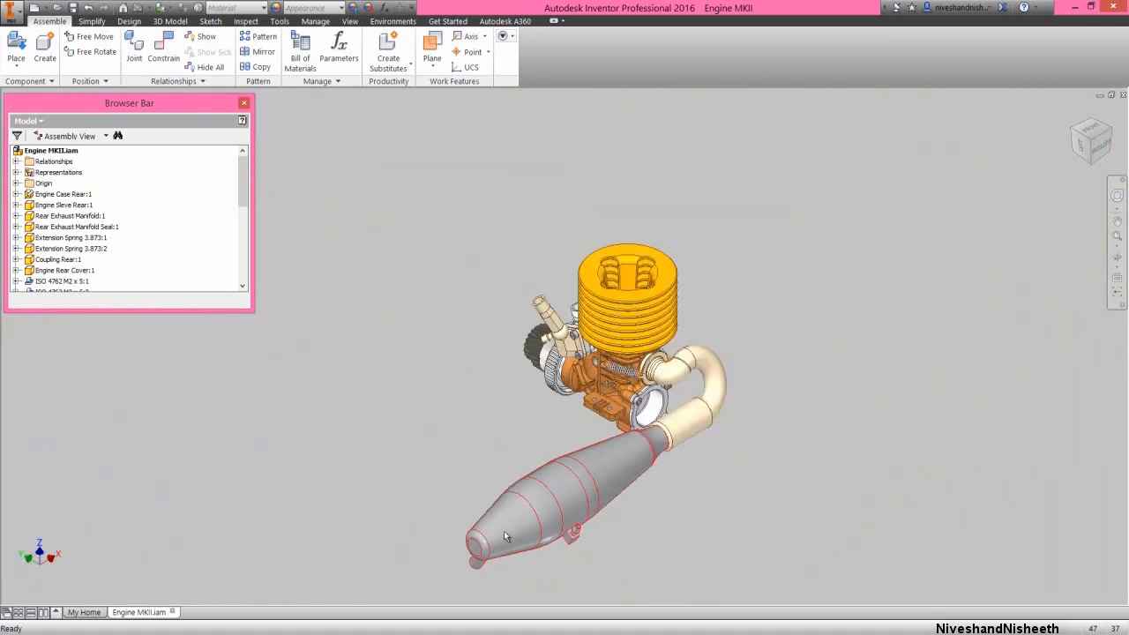
Rotate the tuned pipe about its axis until its thin outlet tube points away from the engine
mouse_move(505, 536)
left_mouse_down()
mouse_move(541, 564)
mouse_move(577, 498)
mouse_move(560, 480)
left_mouse_up()
left_click(659, 531)
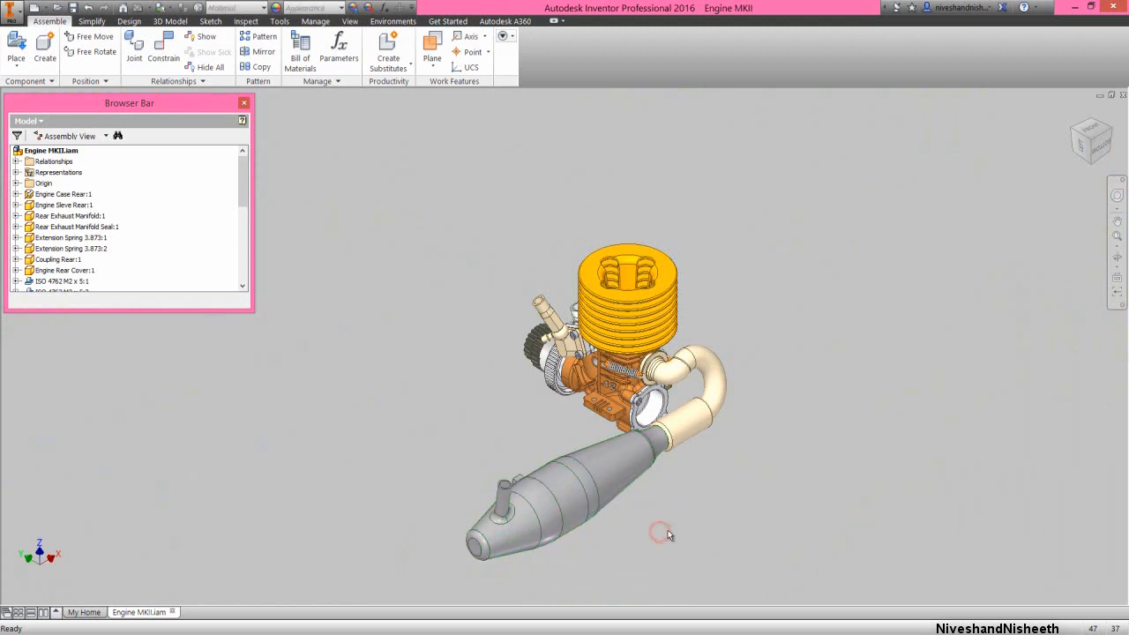
left_click(1117, 237)
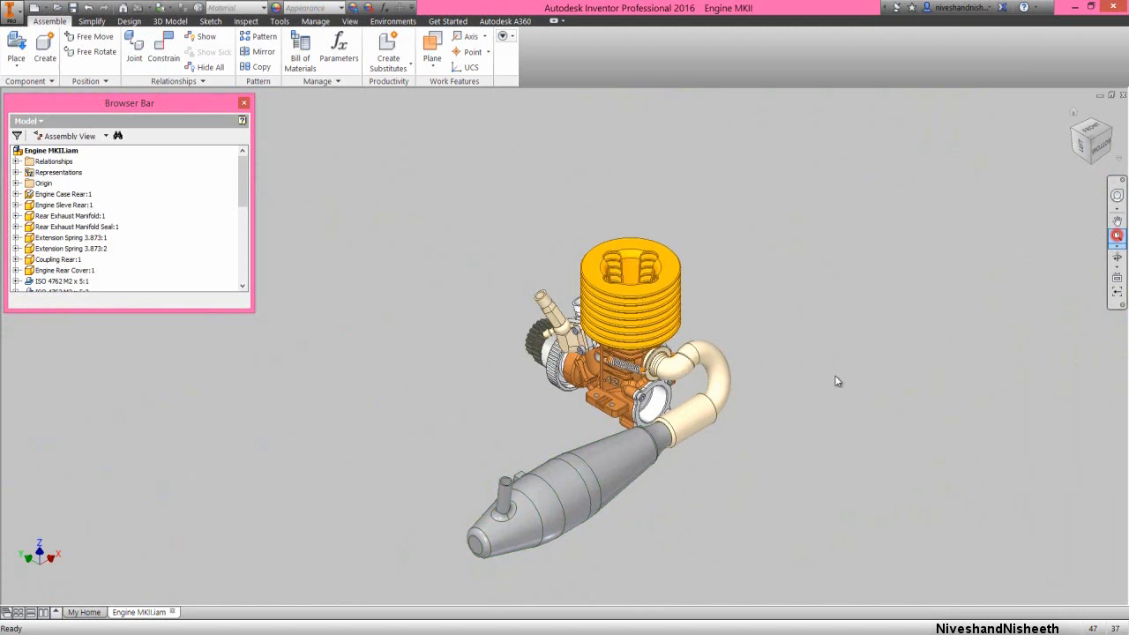
left_click(778, 434)
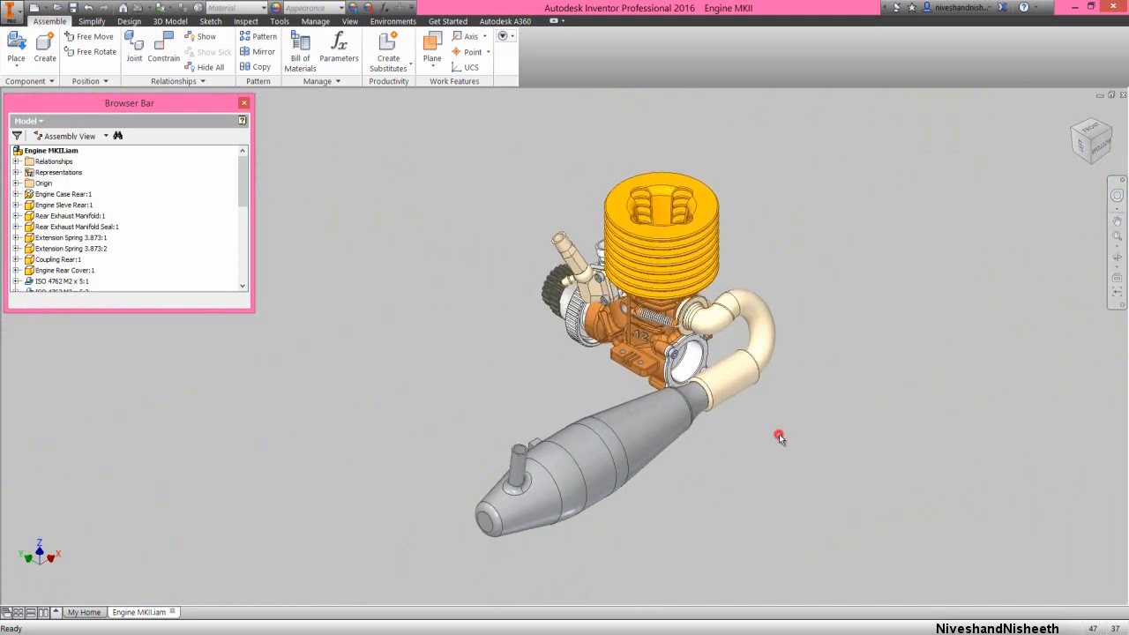
Place two instances of the Carb Zip-Tie part from the Engine MKII folder beside the exhaust pipe
right_click(736, 444)
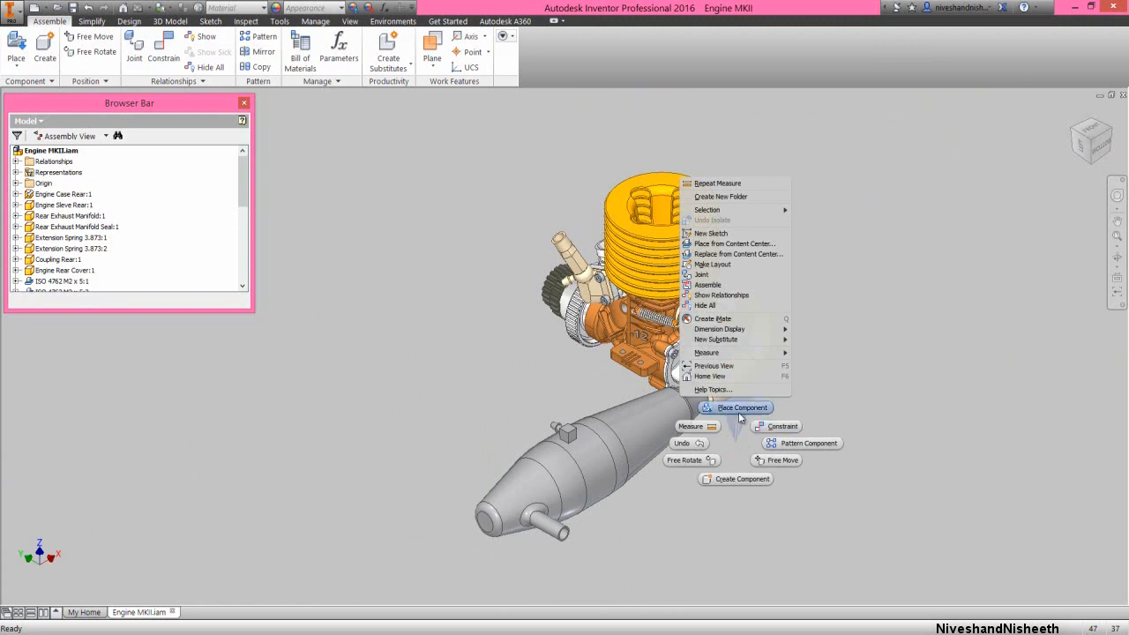
left_click(741, 408)
left_click_drag(876, 255, 881, 342)
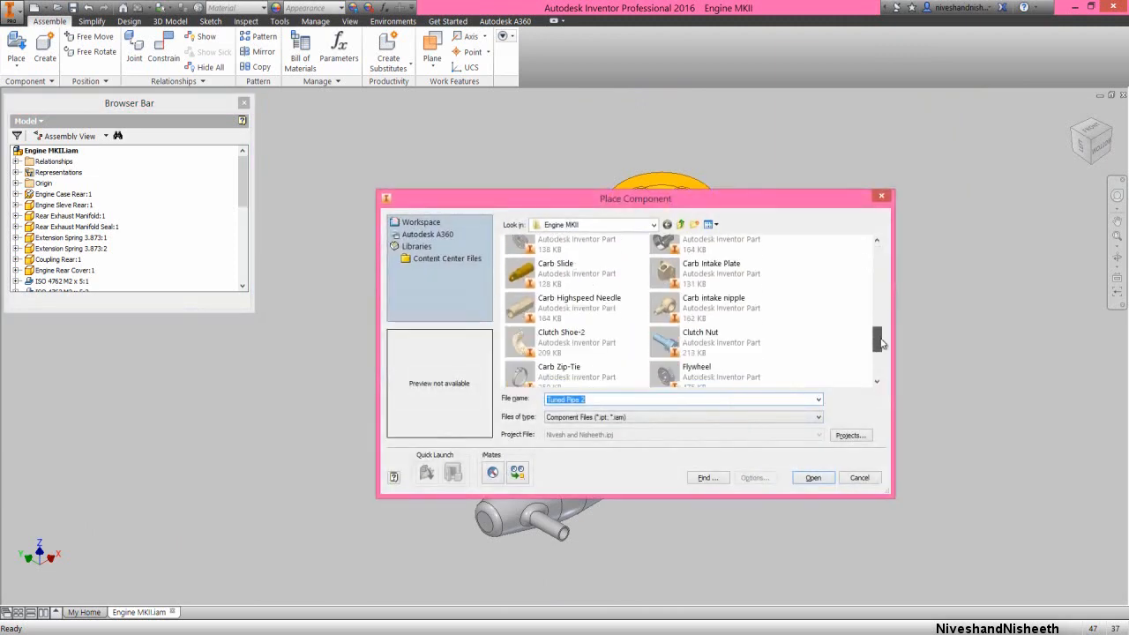
left_click(558, 369)
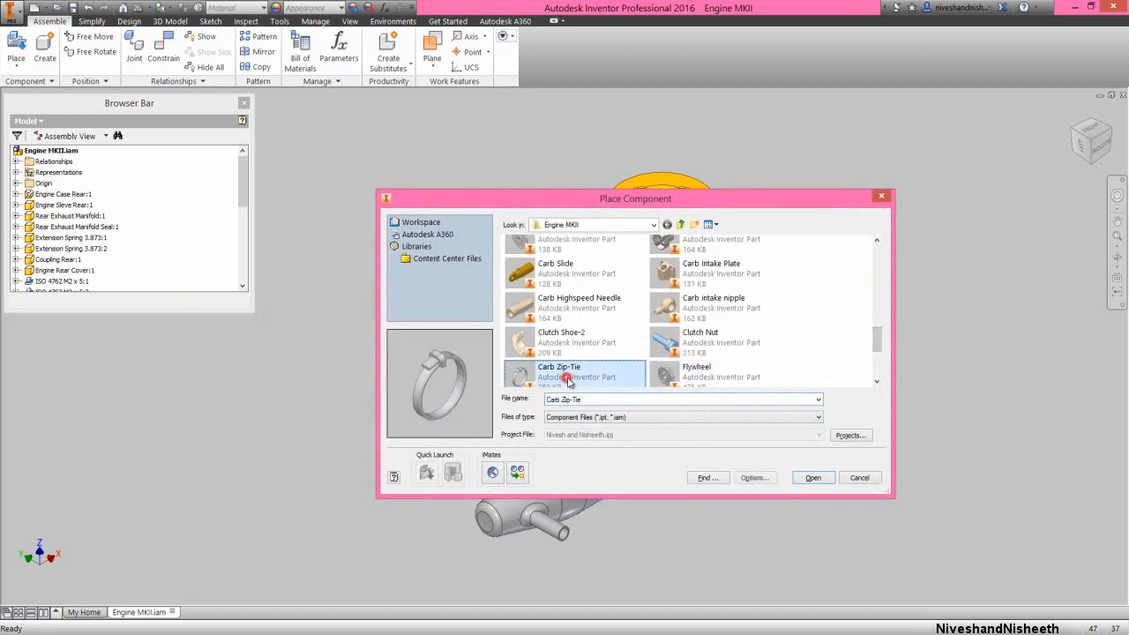
left_click(812, 478)
left_click(821, 480)
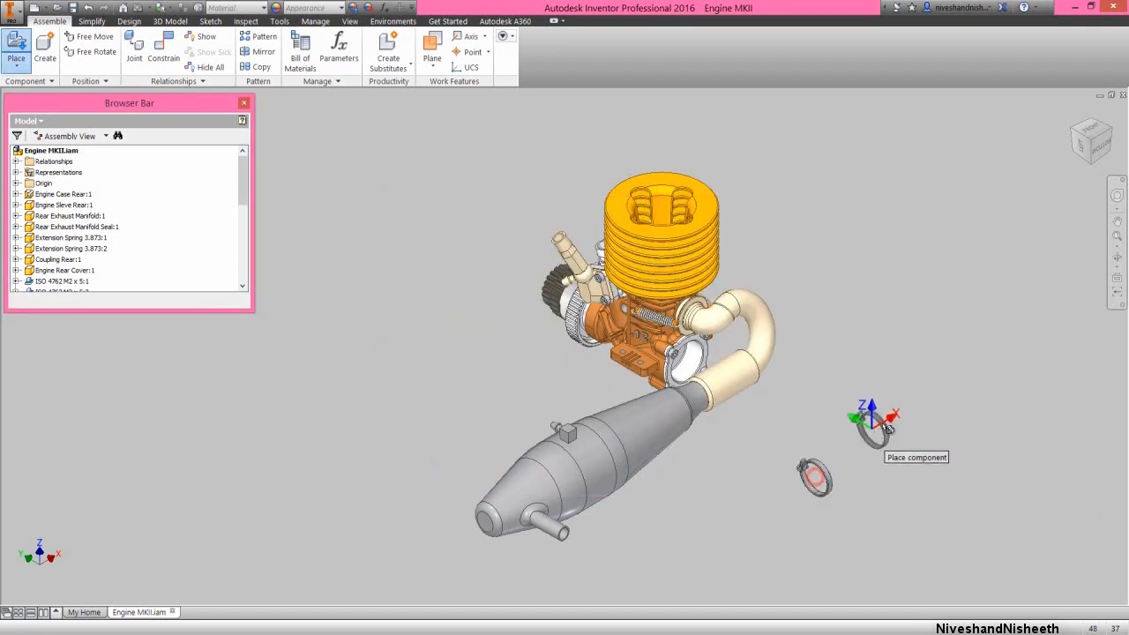
left_click(890, 428)
right_click(916, 346)
left_click(952, 341)
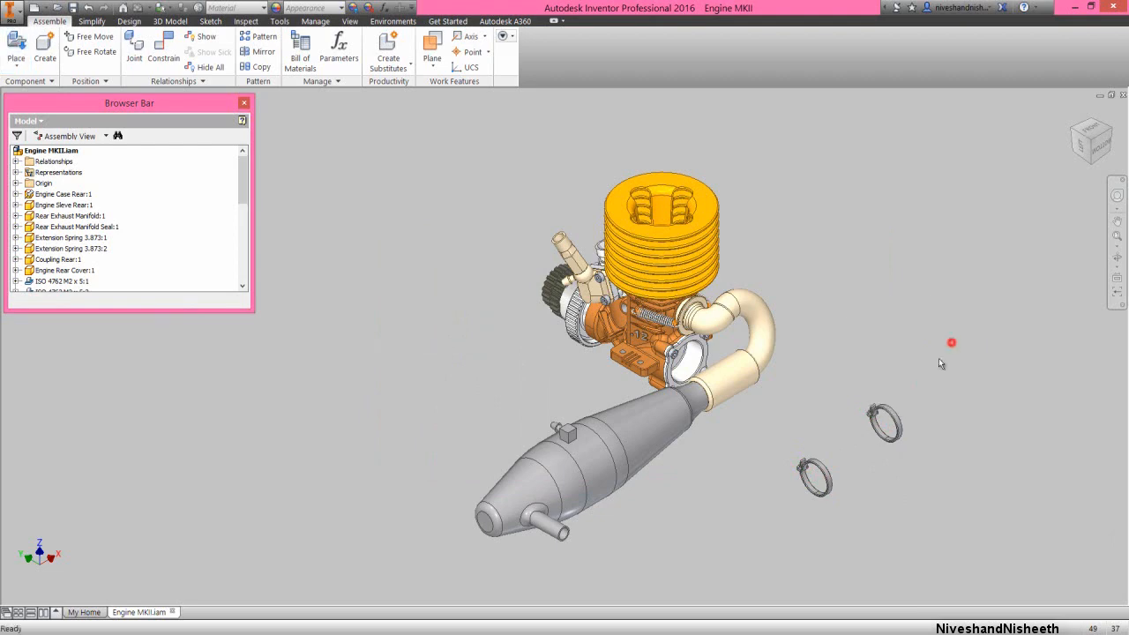
Apply a Mate constraint at 0 mm offset between the nearer zip-tie's central axis and the rear exhaust coupling's axis
right_click(901, 472)
left_click(944, 451)
scroll(848, 487, "down", 3)
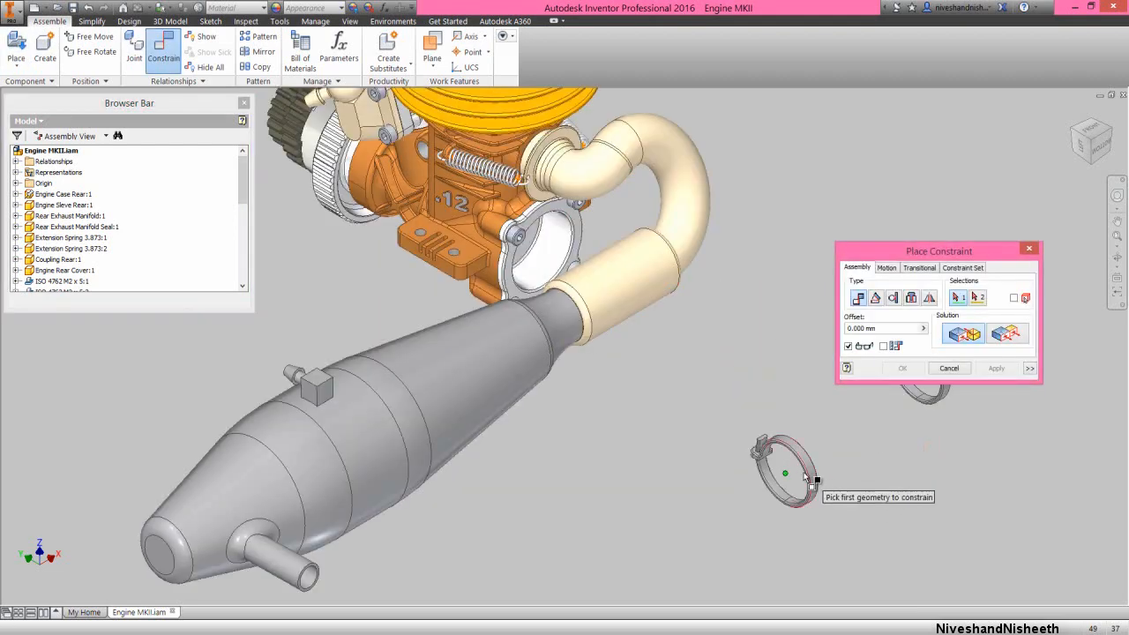
scroll(803, 459, "down", 3)
left_click(810, 460)
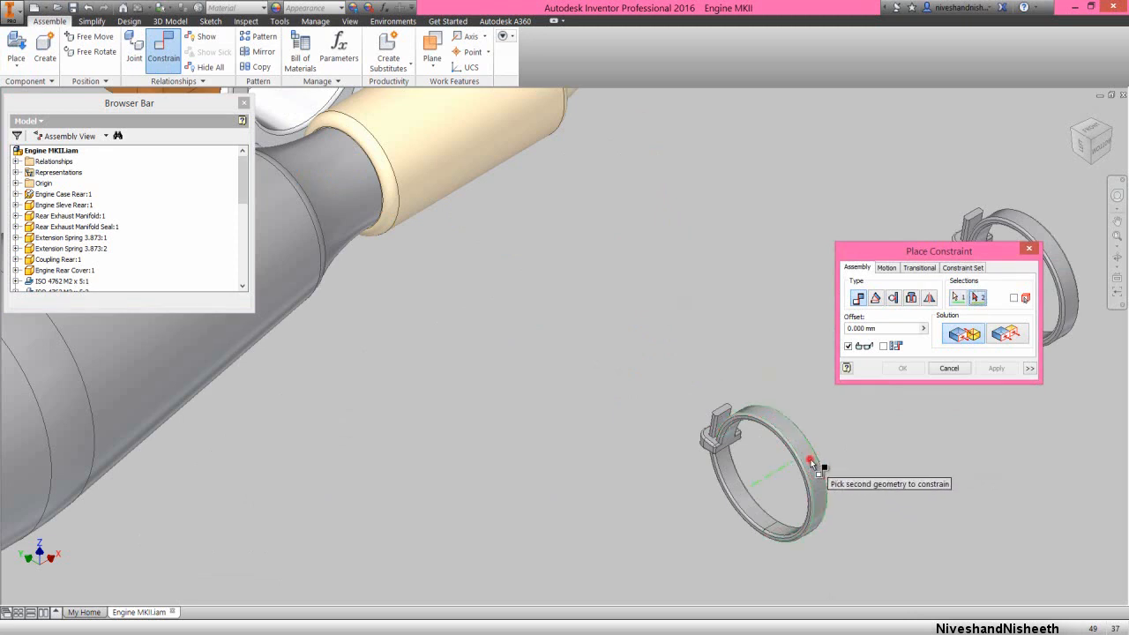
scroll(813, 465, "up", 4)
scroll(585, 267, "down", 3)
left_click(572, 269)
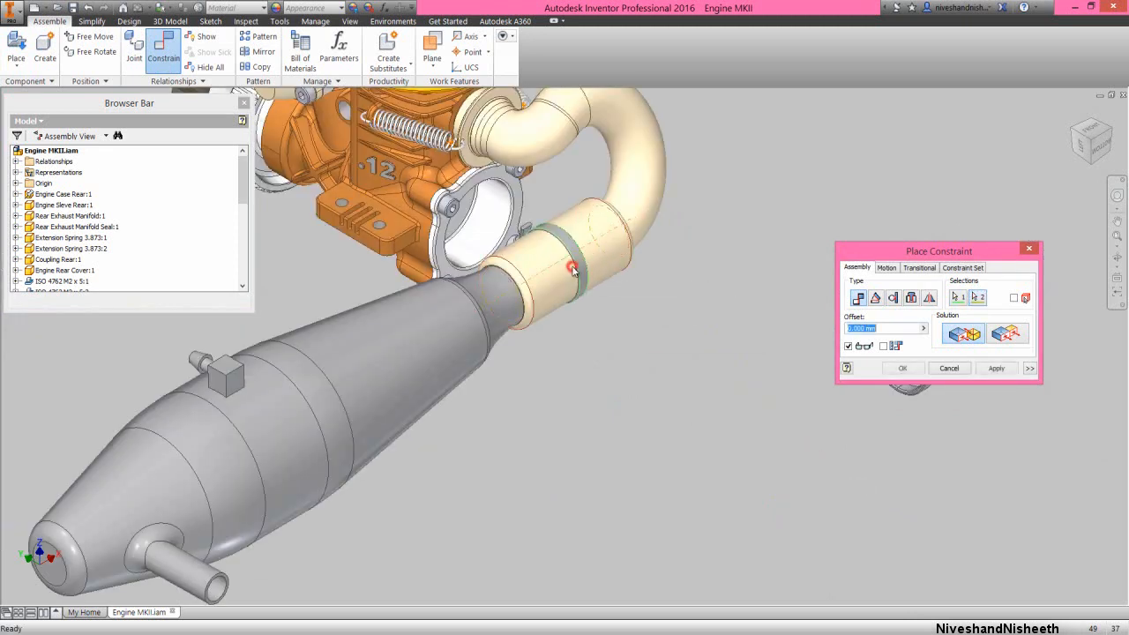
left_click(996, 368)
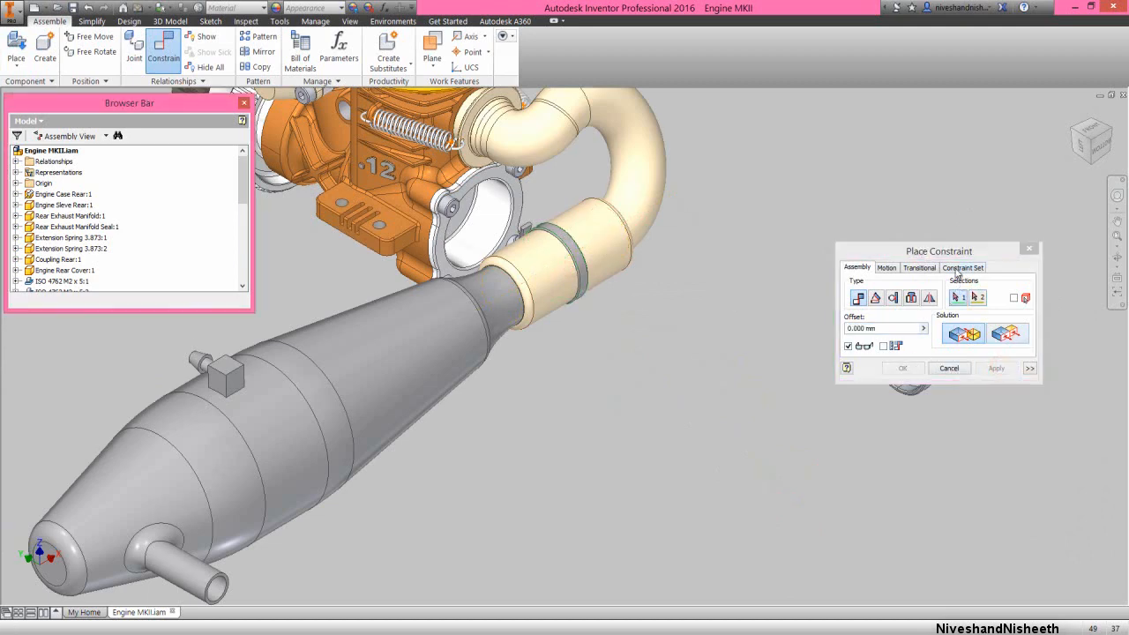
Mate the remaining loose zip-tie's central axis to the rear exhaust coupling's axis at 0 mm offset
left_click_drag(955, 252, 957, 183)
scroll(939, 345, "down", 3)
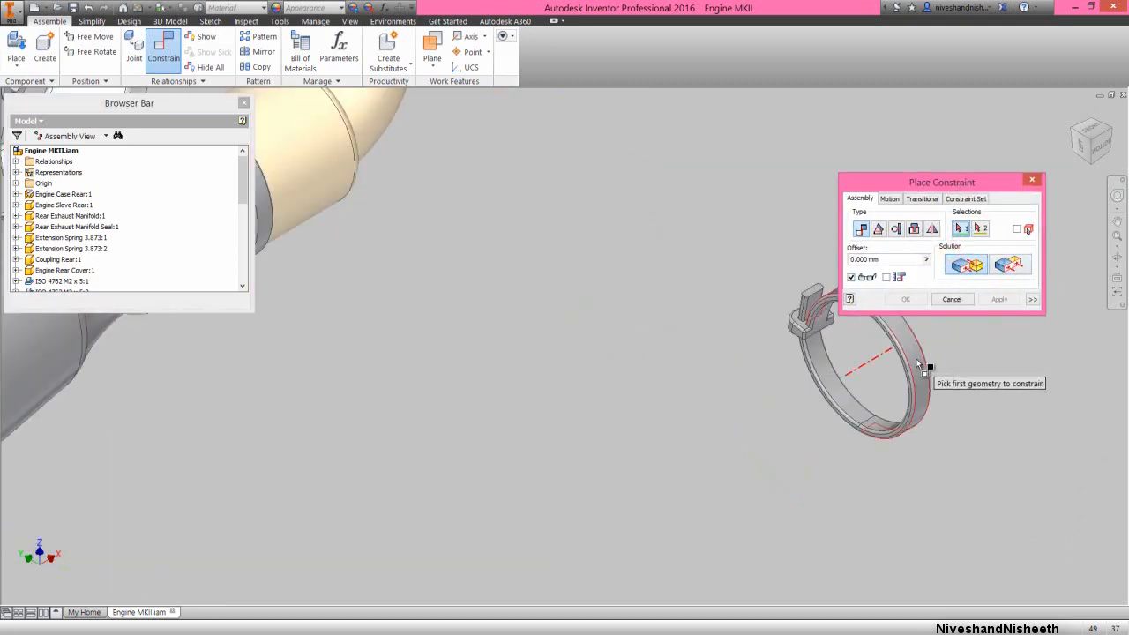
left_click(916, 360)
scroll(763, 420, "up", 4)
left_click(628, 330)
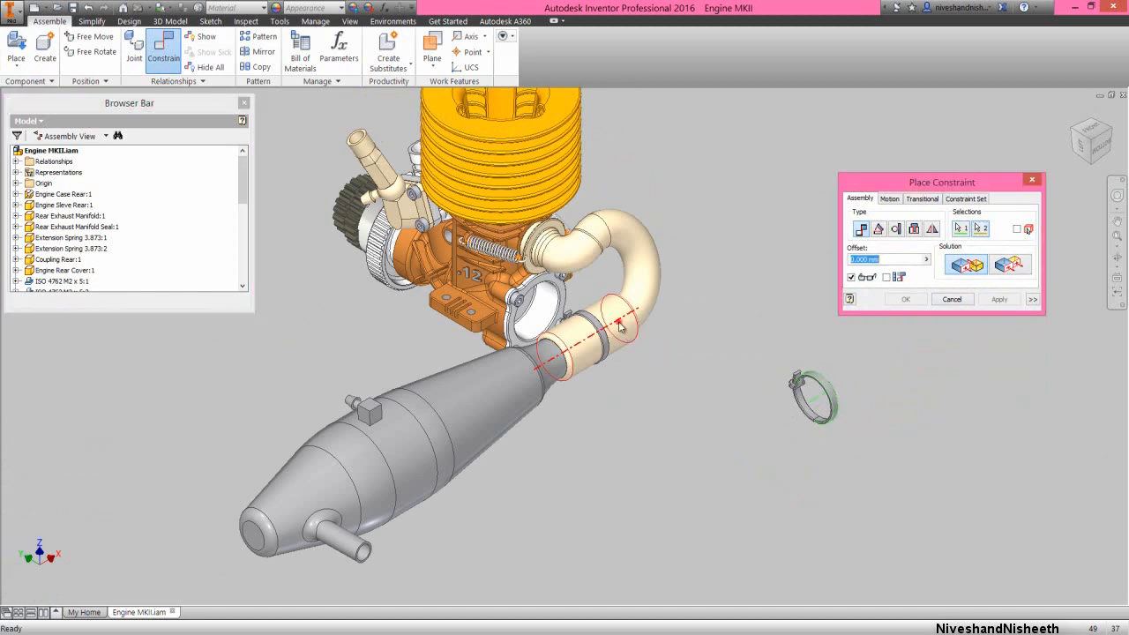
left_click(999, 299)
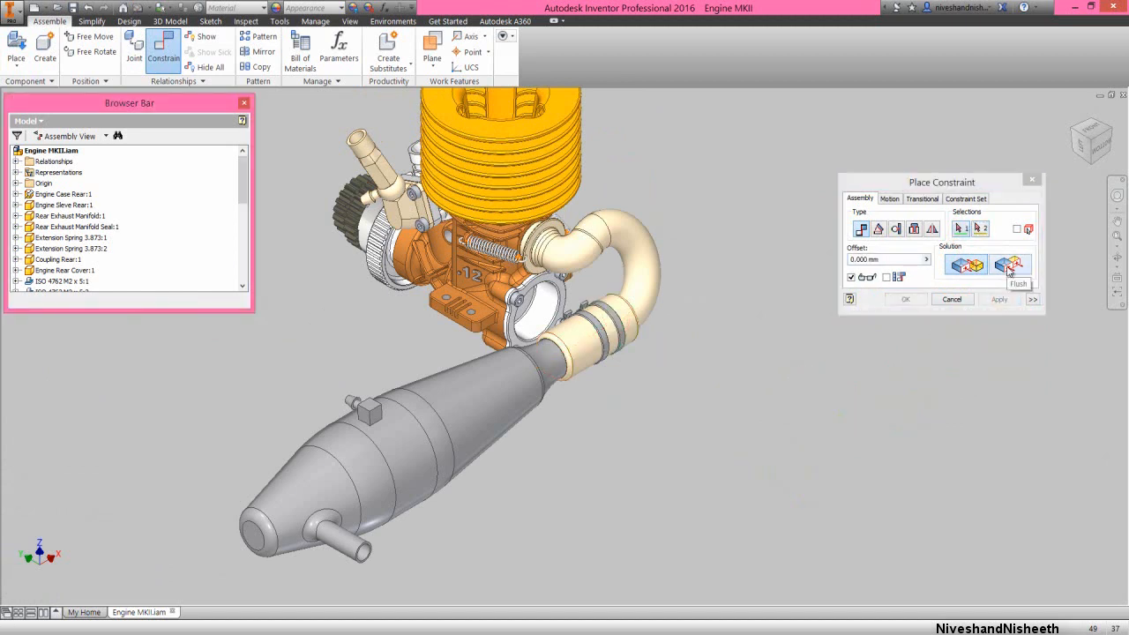
Align the two zip-ties' rotation with a Flush constraint at 0 mm offset between matching flat faces beside their heads
left_click(1008, 267)
scroll(600, 300, "up", 5)
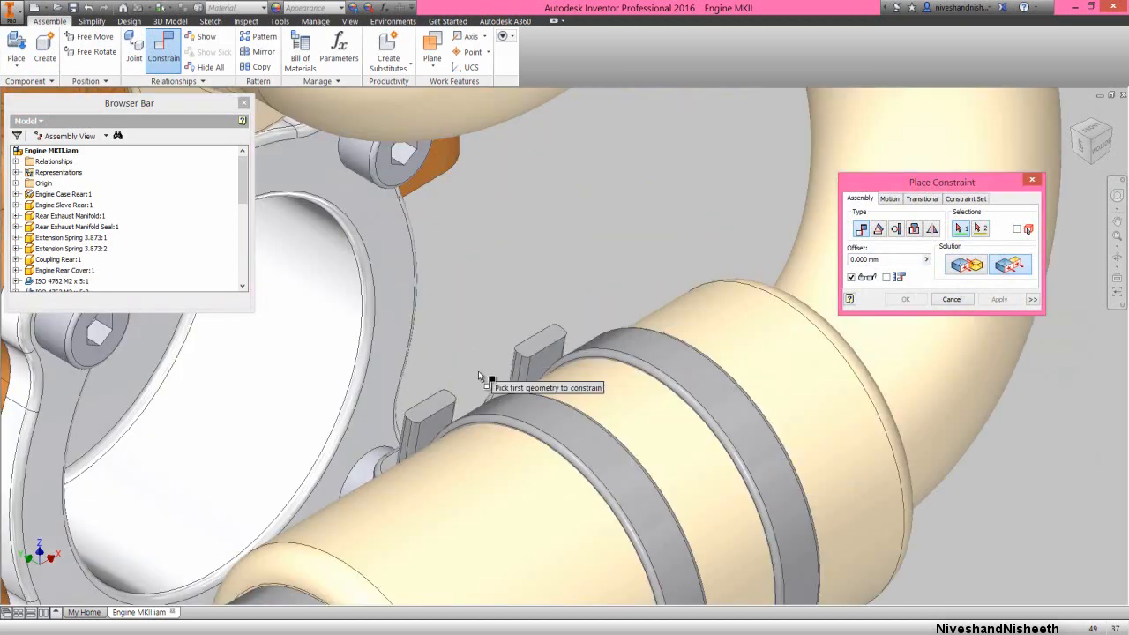
scroll(480, 378, "up", 3)
left_click(518, 408)
scroll(525, 407, "down", 2)
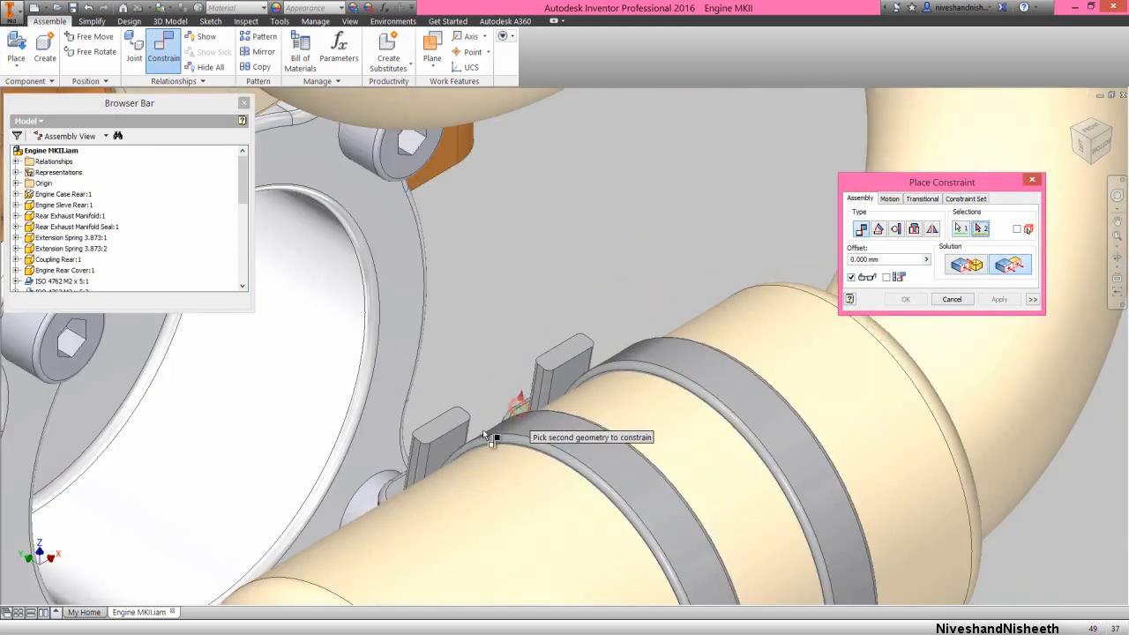
left_click(395, 490)
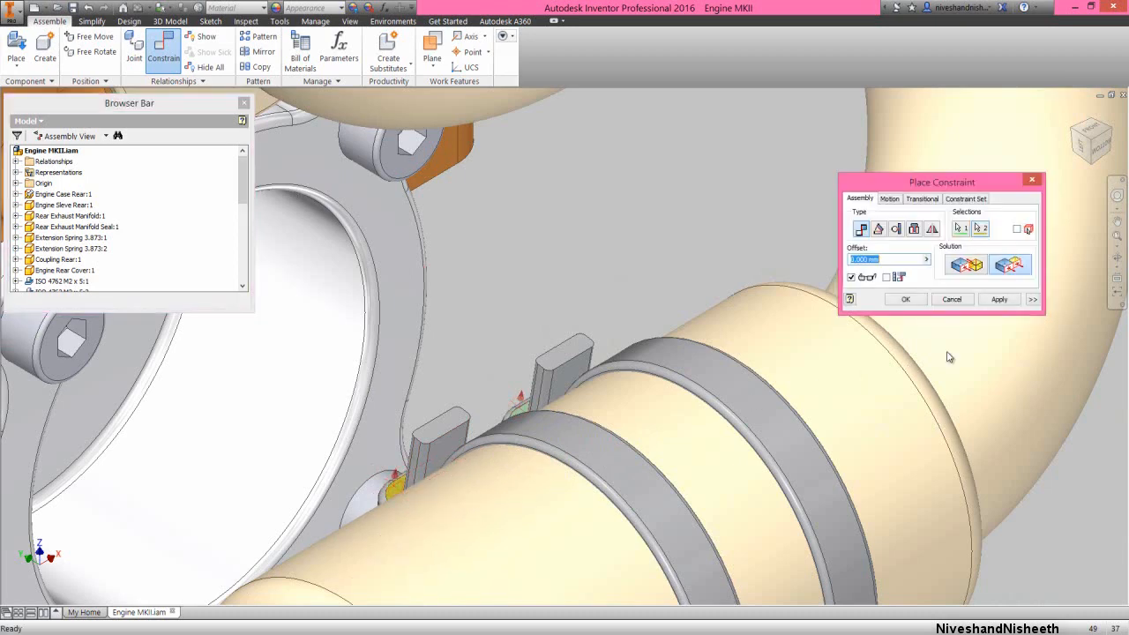
left_click(1014, 301)
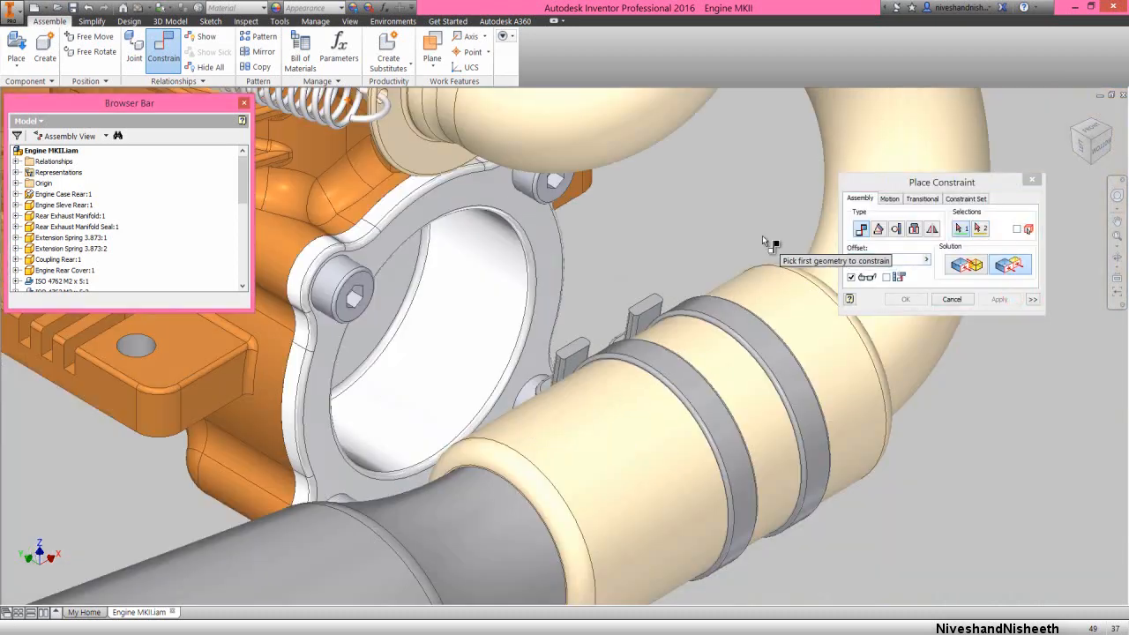
Apply a Flush constraint with a 3 mm offset between the pipe-side zip-tie's side face and the coupling's end face around the tuned pipe neck
scroll(684, 414, "up", 6)
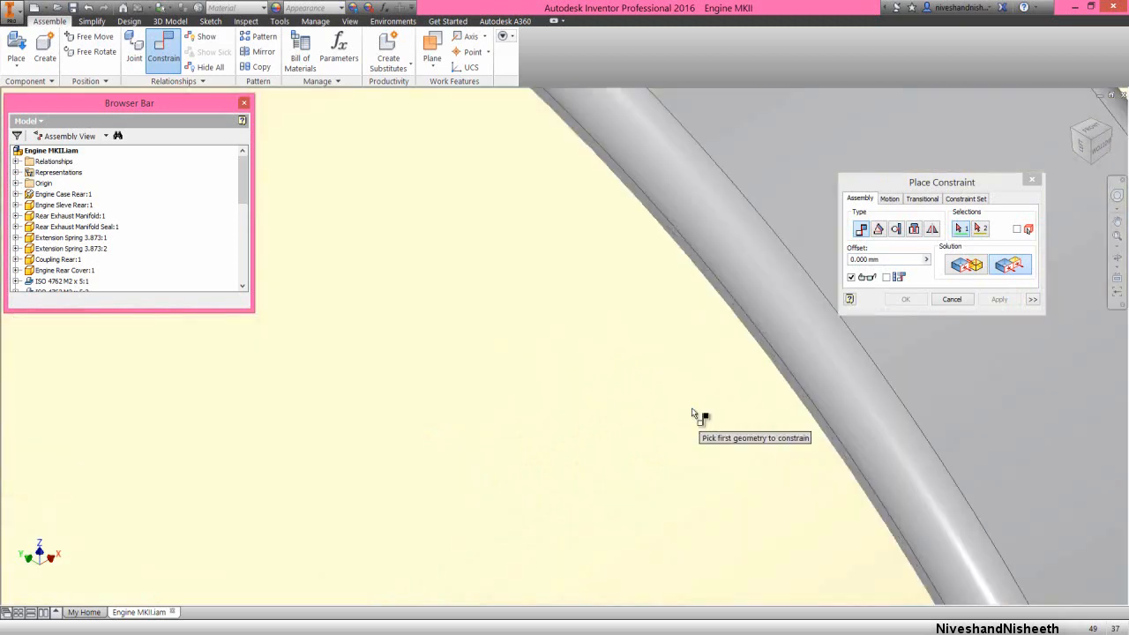
left_click(780, 374)
scroll(779, 374, "down", 5)
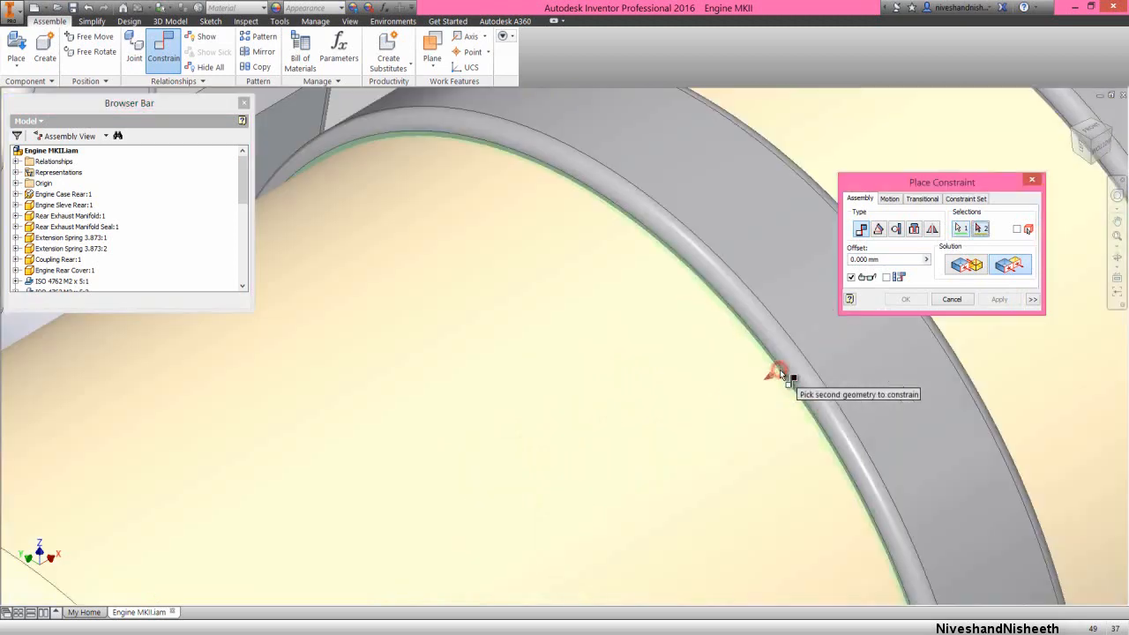
scroll(635, 470, "up", 5)
scroll(637, 469, "up", 3)
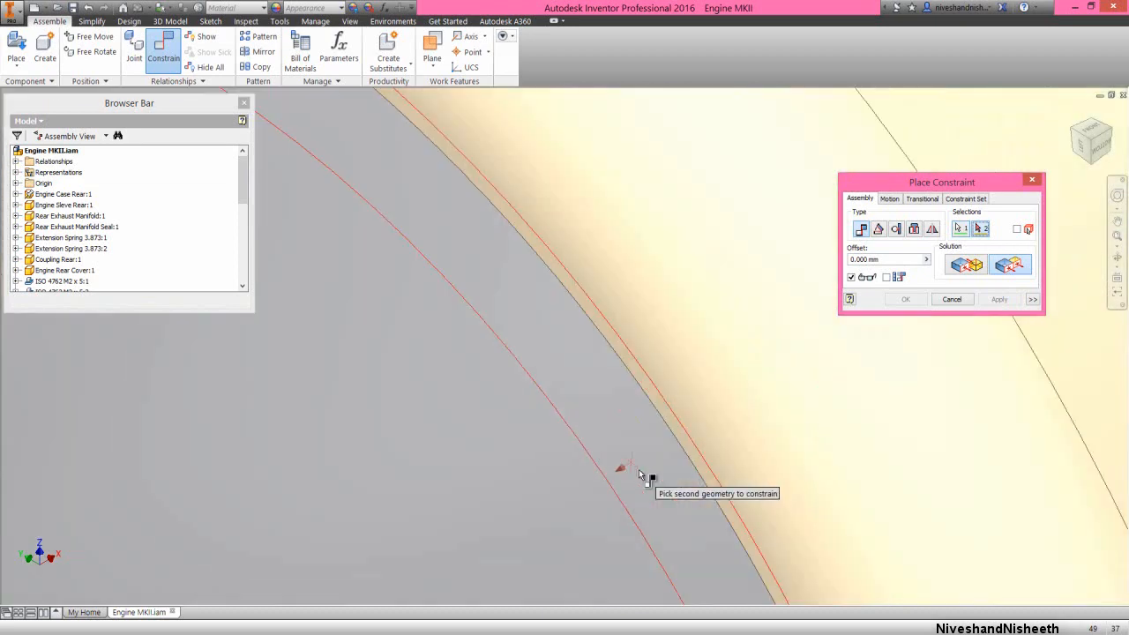
scroll(637, 469, "up", 2)
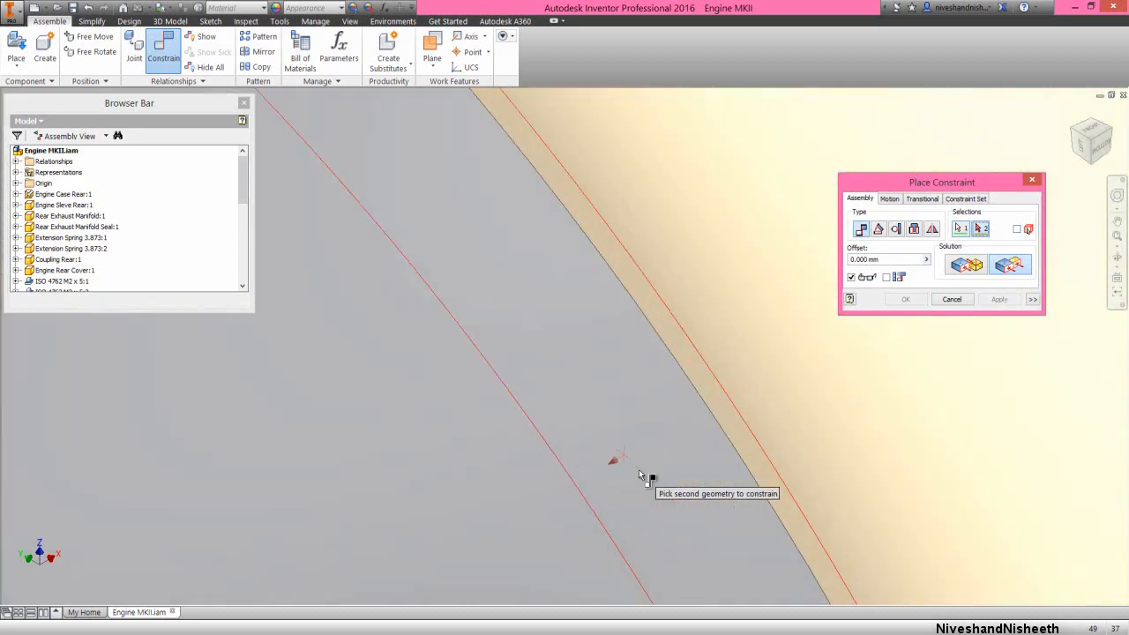
left_click(728, 431)
scroll(718, 436, "down", 2)
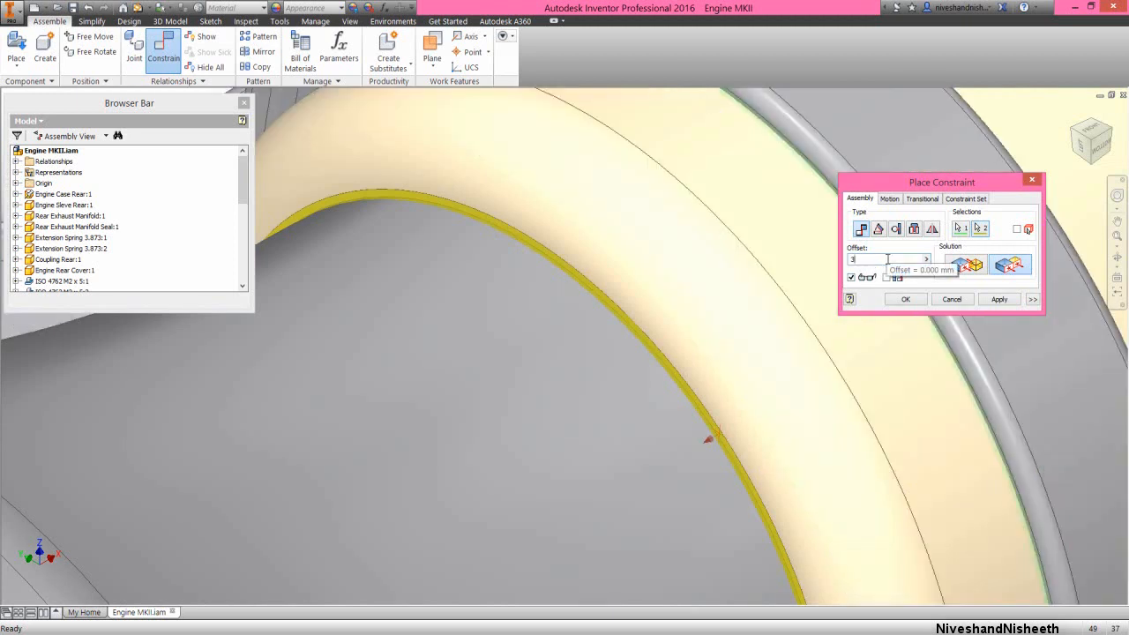
left_click(1002, 301)
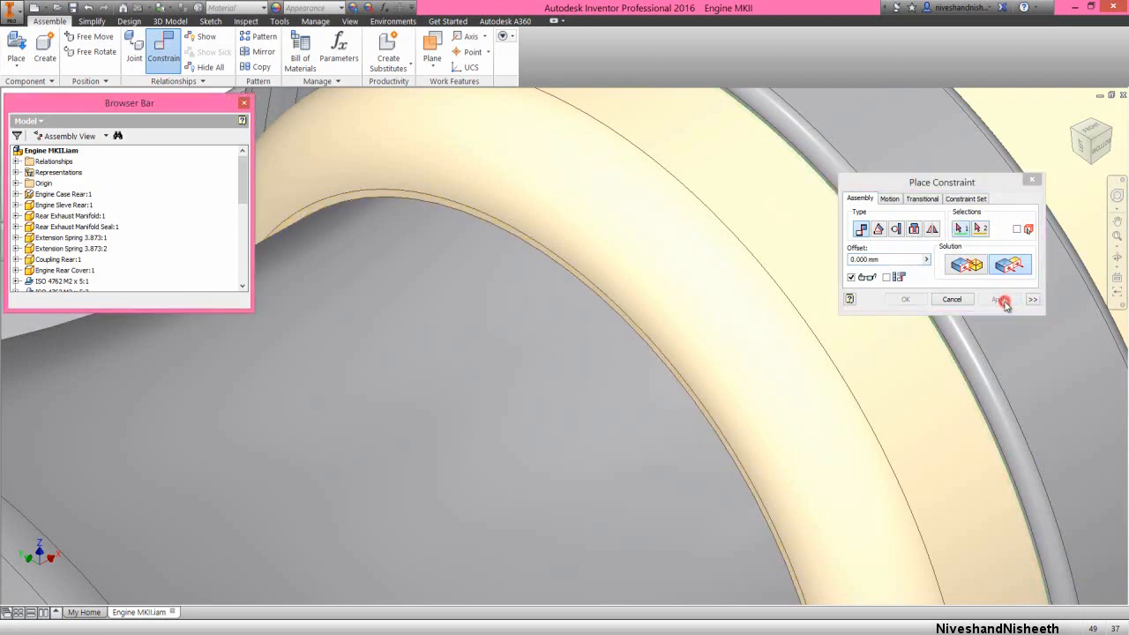
Flush the other zip-tie's side face to the coupling's manifold-side end face with a 3 mm offset and finish constraining
scroll(782, 308, "down", 4)
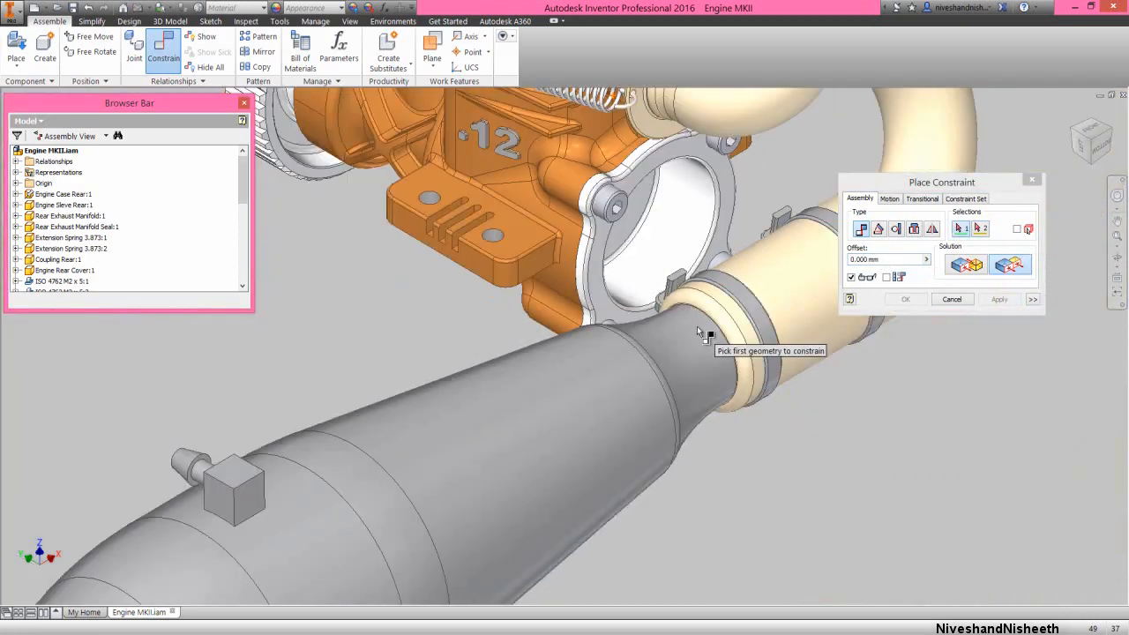
left_click(1113, 130)
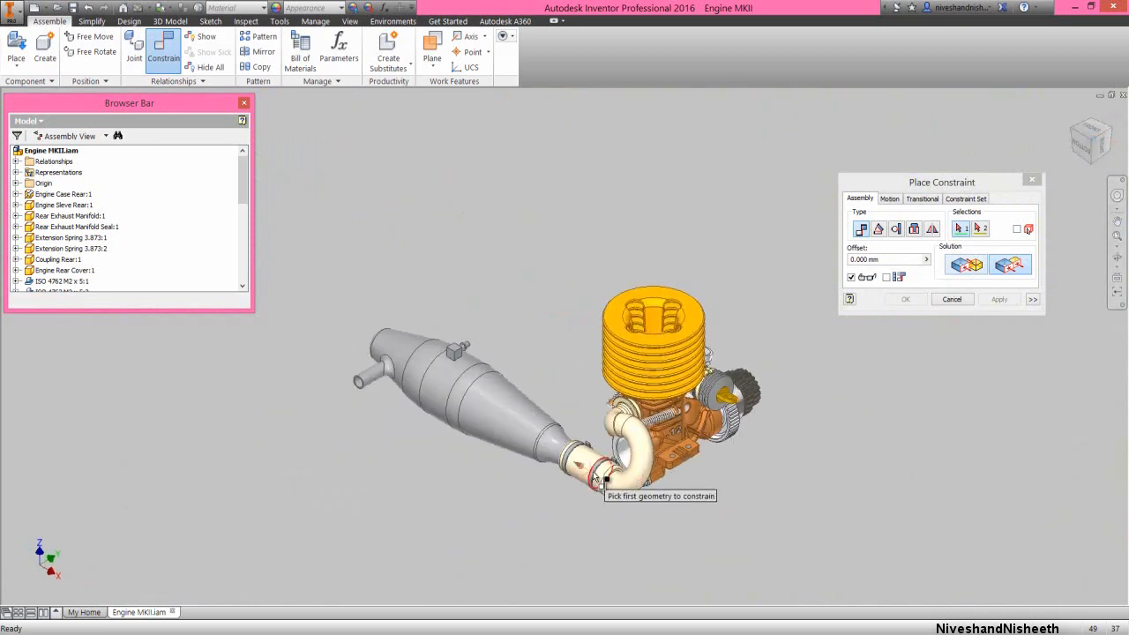
scroll(611, 508, "up", 3)
scroll(610, 509, "up", 5)
left_click(608, 497)
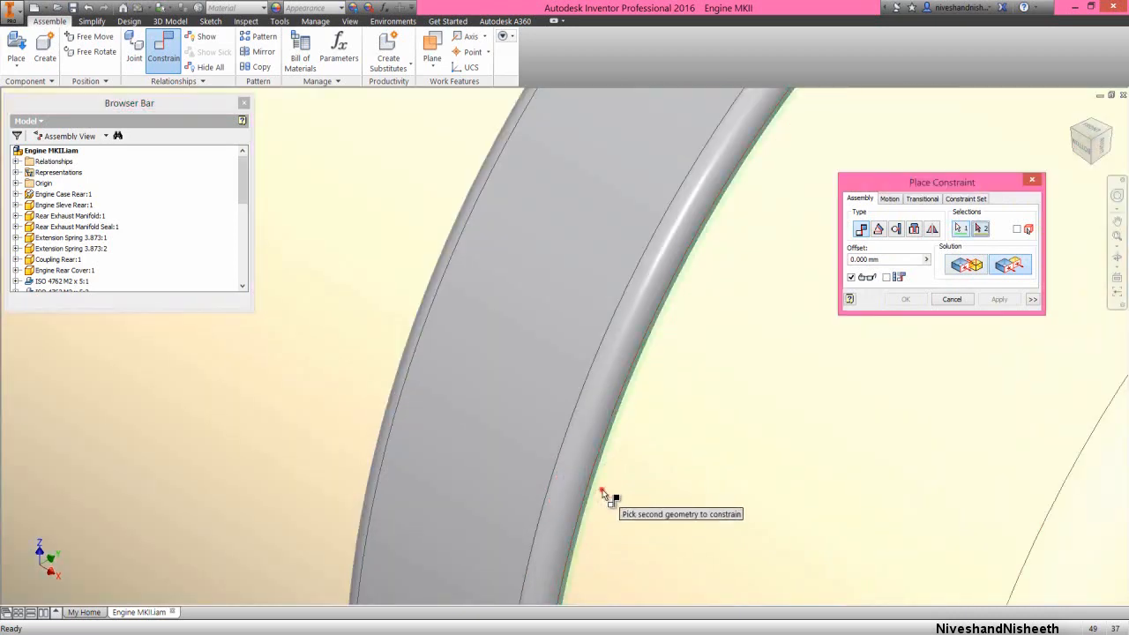
scroll(607, 485, "down", 3)
scroll(617, 485, "down", 3)
scroll(644, 520, "up", 5)
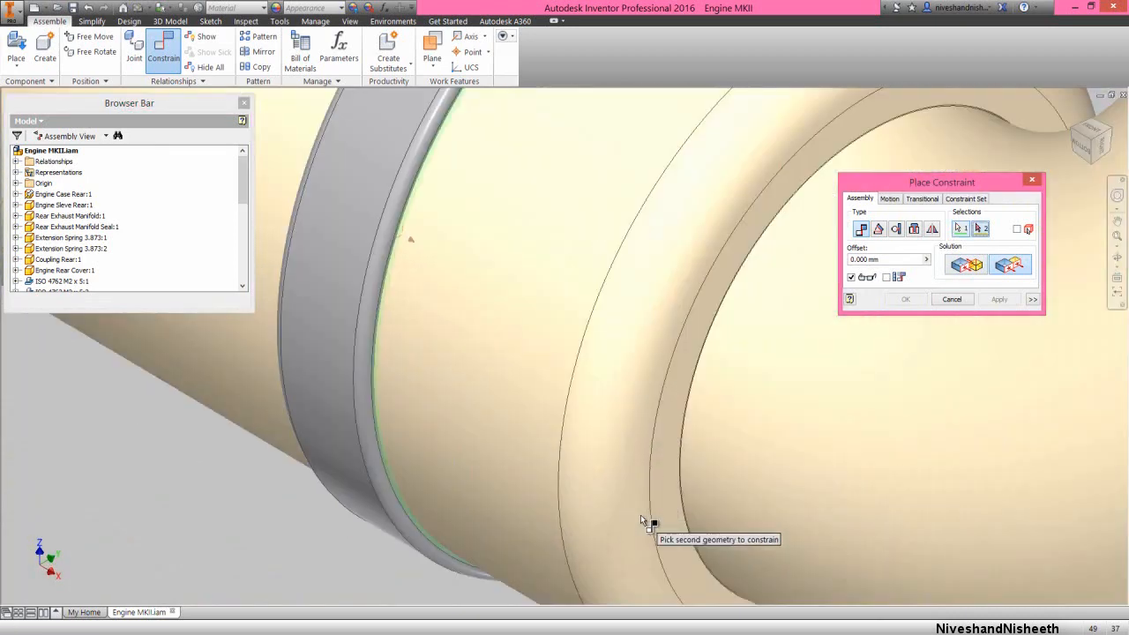
left_click(672, 510)
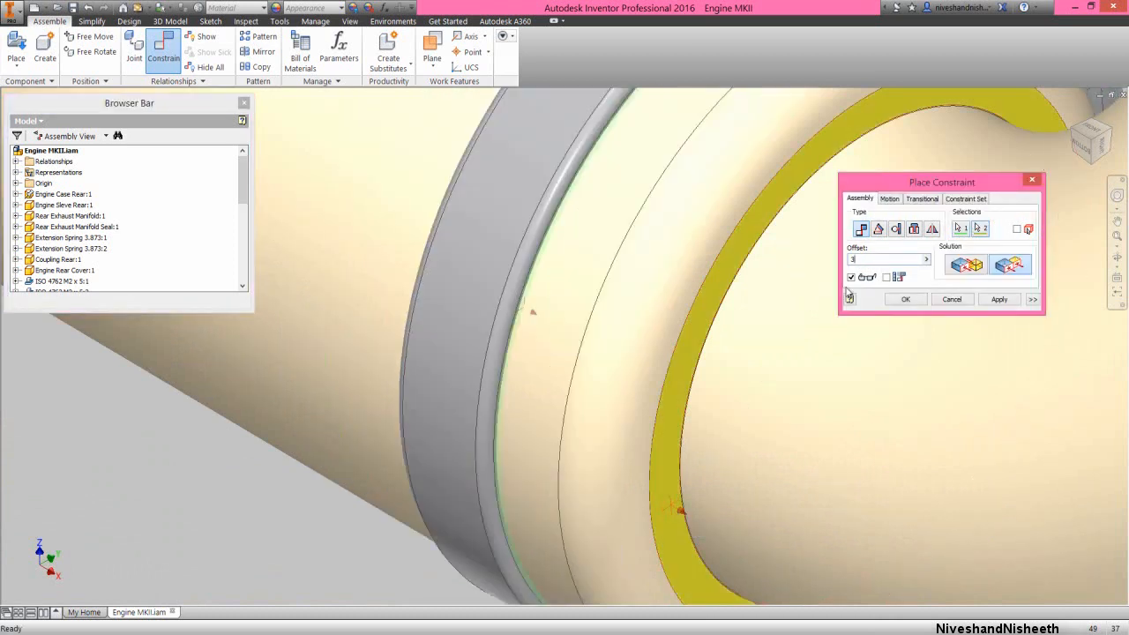
left_click(999, 300)
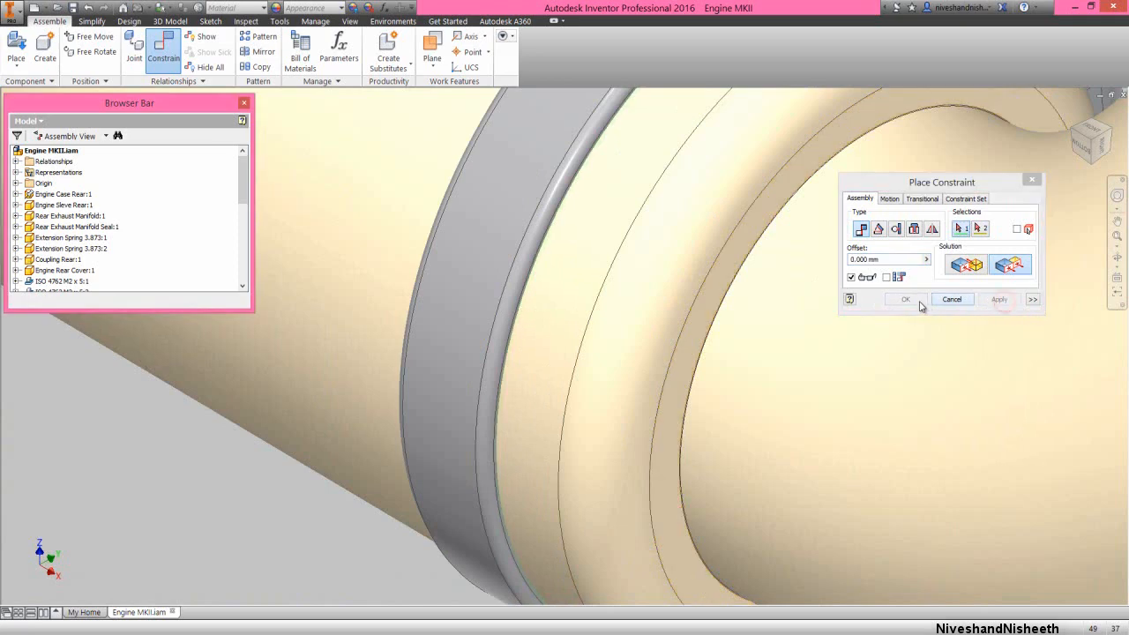
left_click(950, 300)
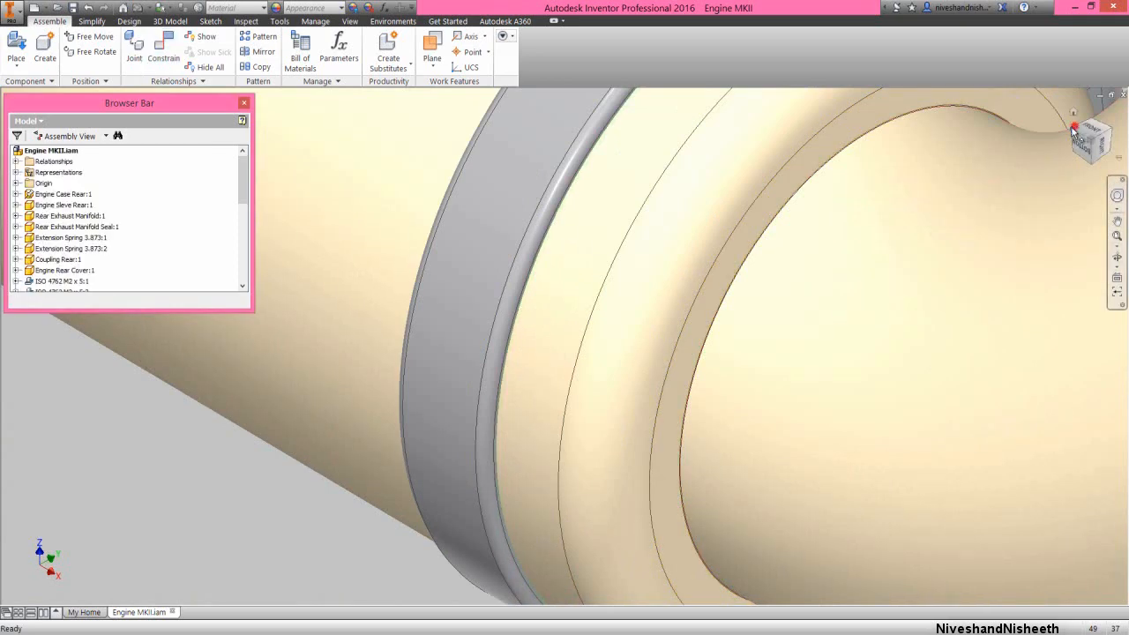
Rotate the linked zip-ties around the coupling until their heads sit on its upper side
left_click(1074, 130)
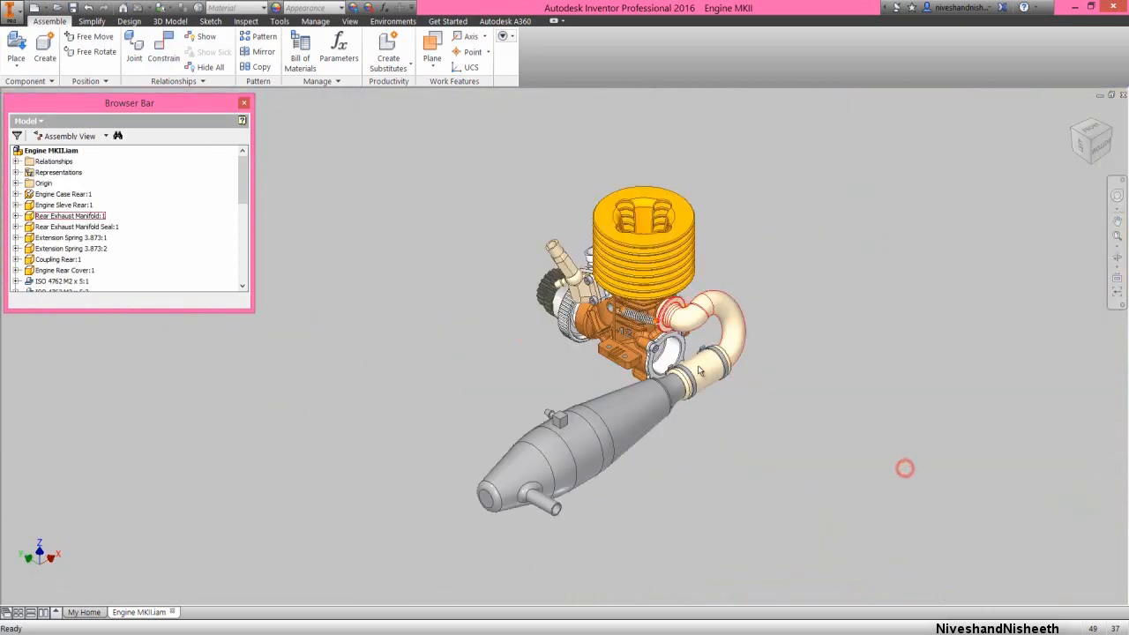
scroll(648, 375, "up", 5)
left_click_drag(600, 365, 677, 404)
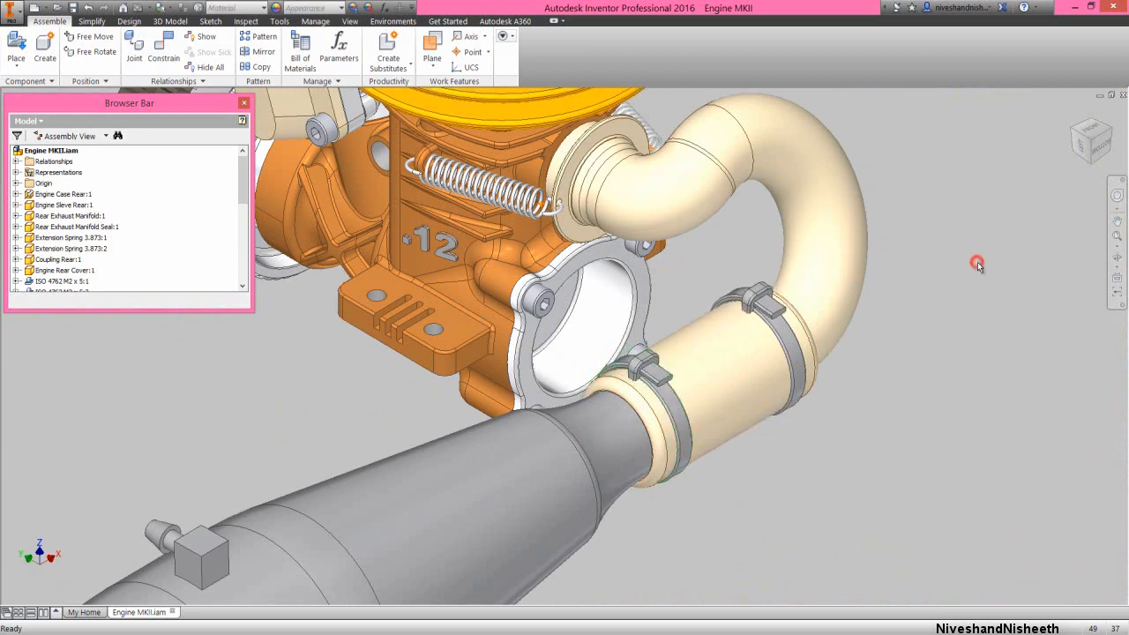
left_click(1116, 236)
left_click(973, 305)
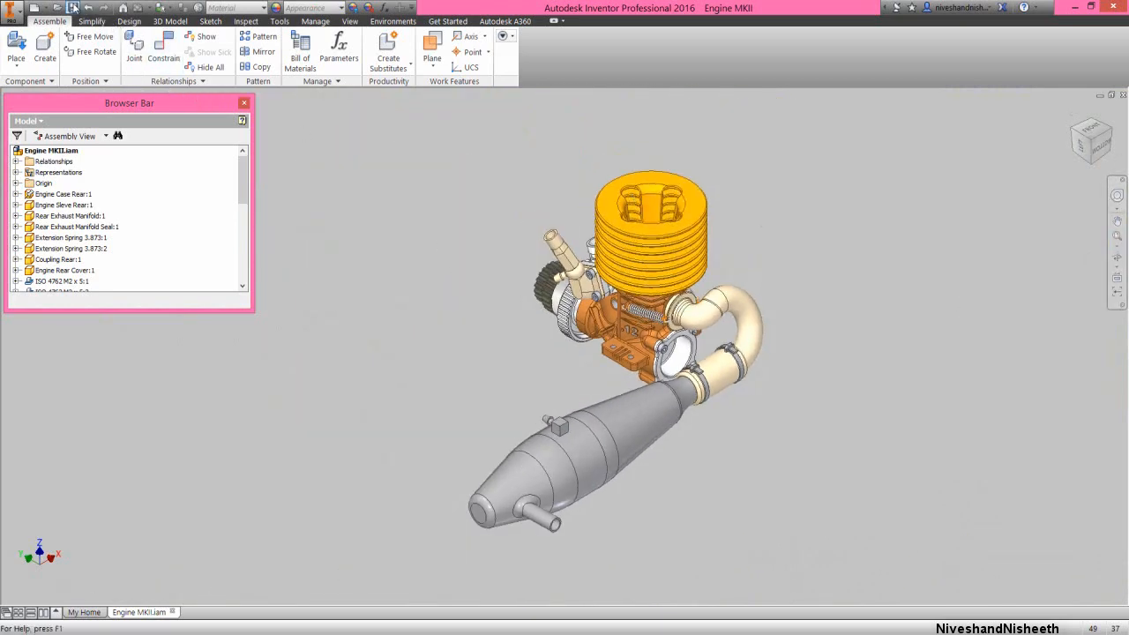
Place one ISO 7089 - 2.5 - 140 HV(1) washer from the Engine MKII folder beside the clutch bell
left_click(797, 153)
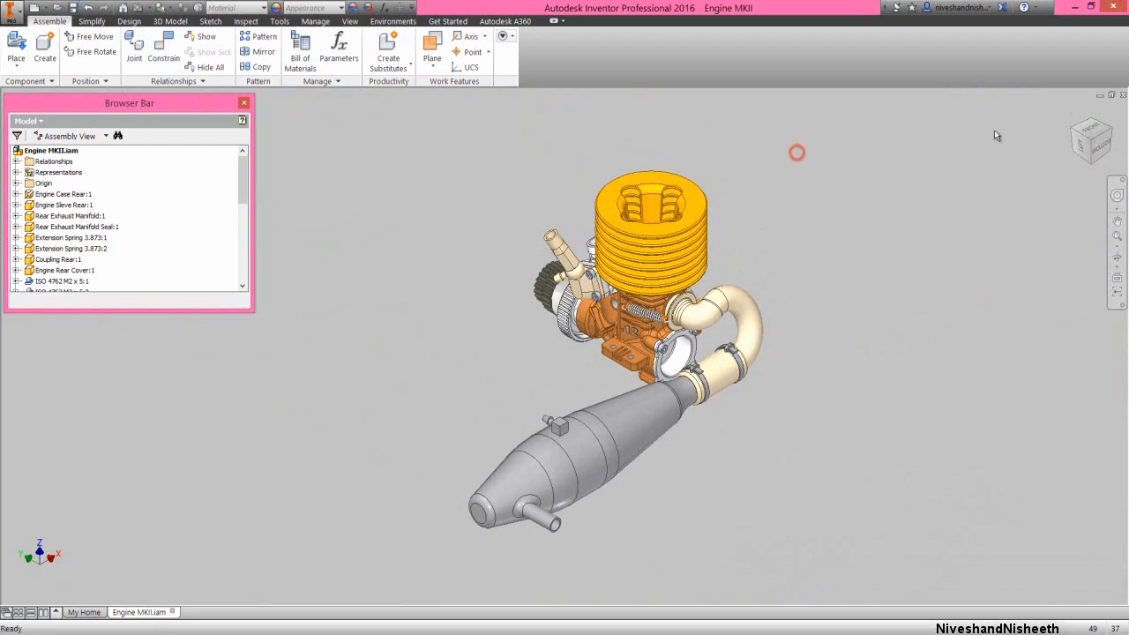
left_click(1093, 123)
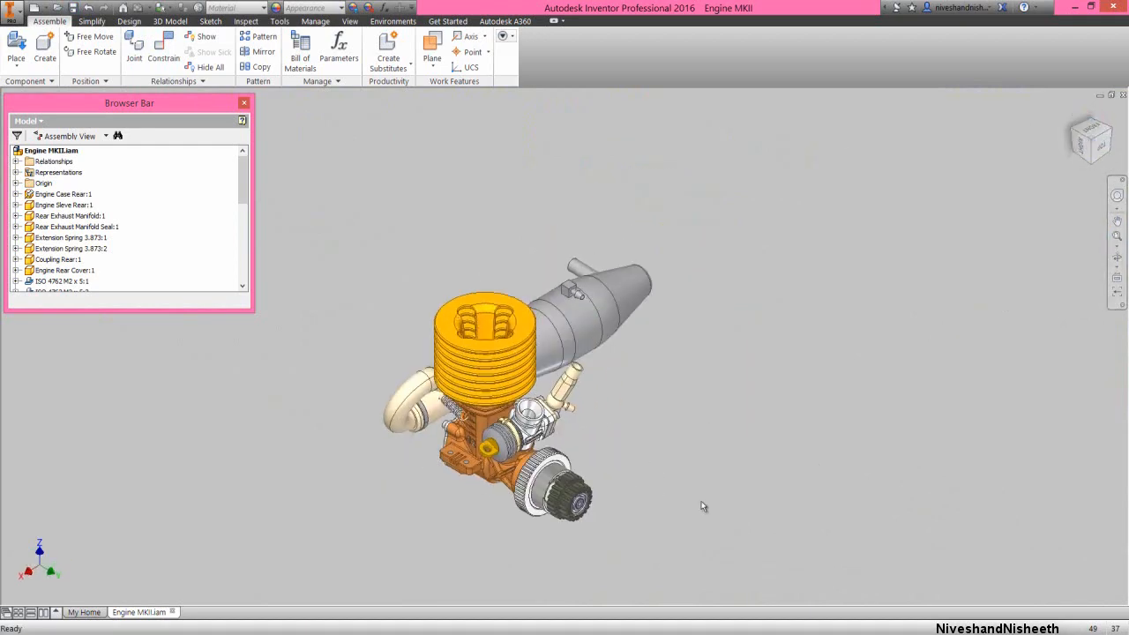
scroll(573, 521, "down", 5)
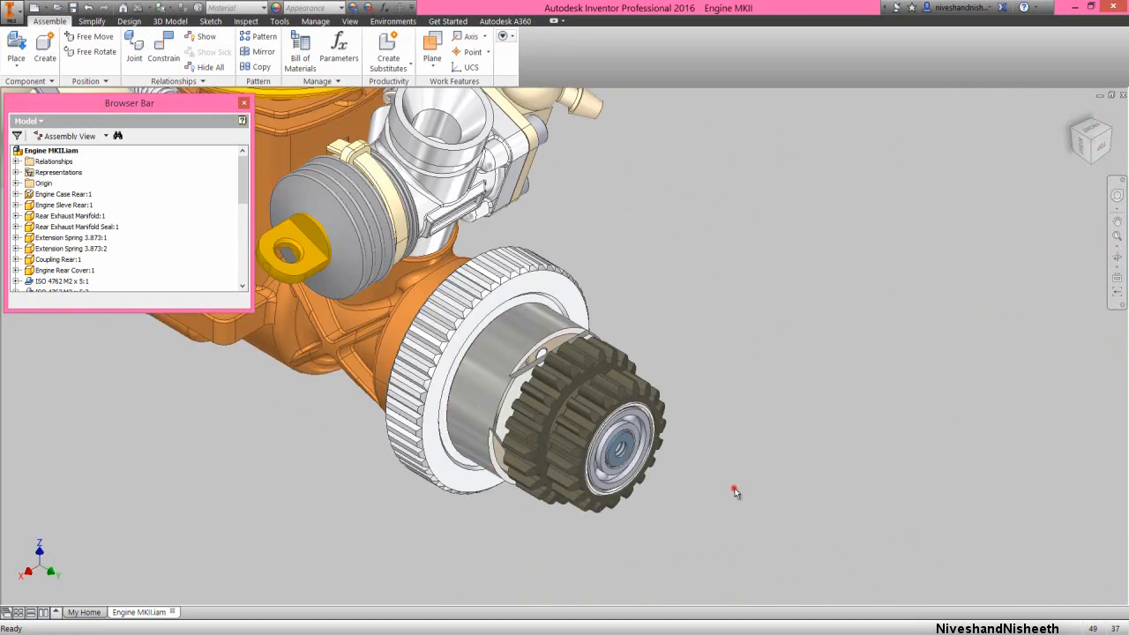
scroll(705, 496, "down", 2)
right_click(671, 265)
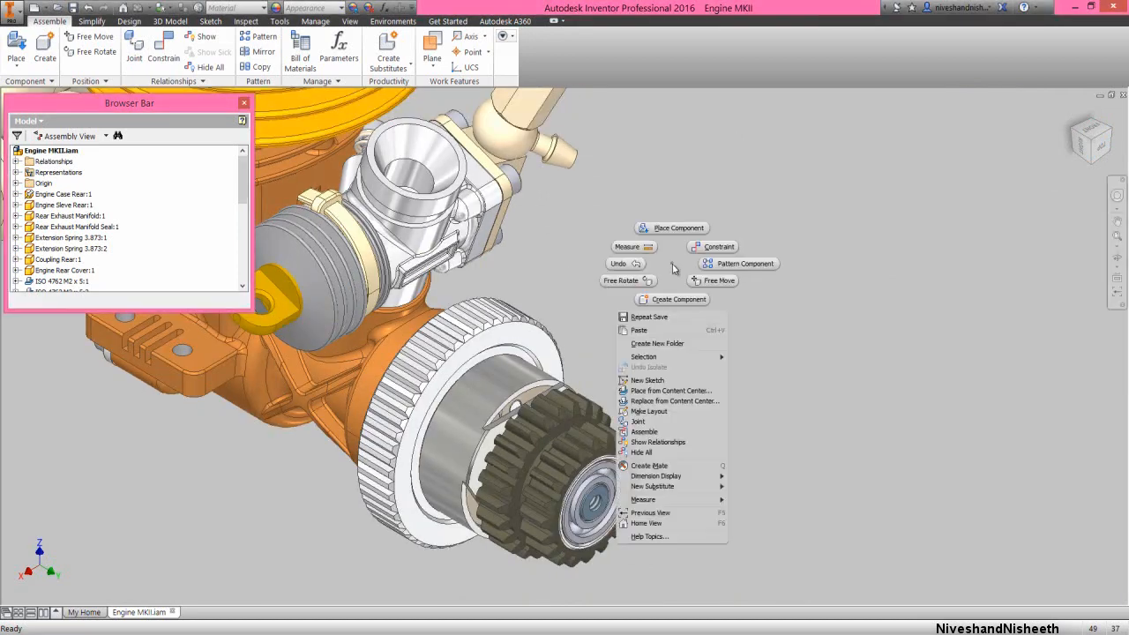
left_click(676, 228)
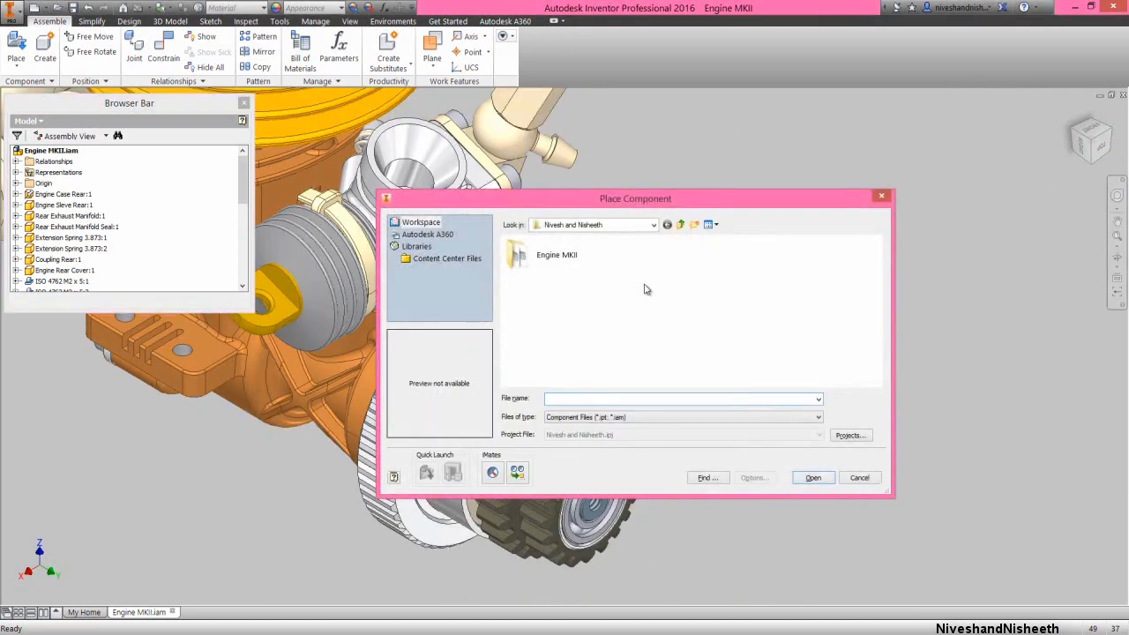
double_click(558, 254)
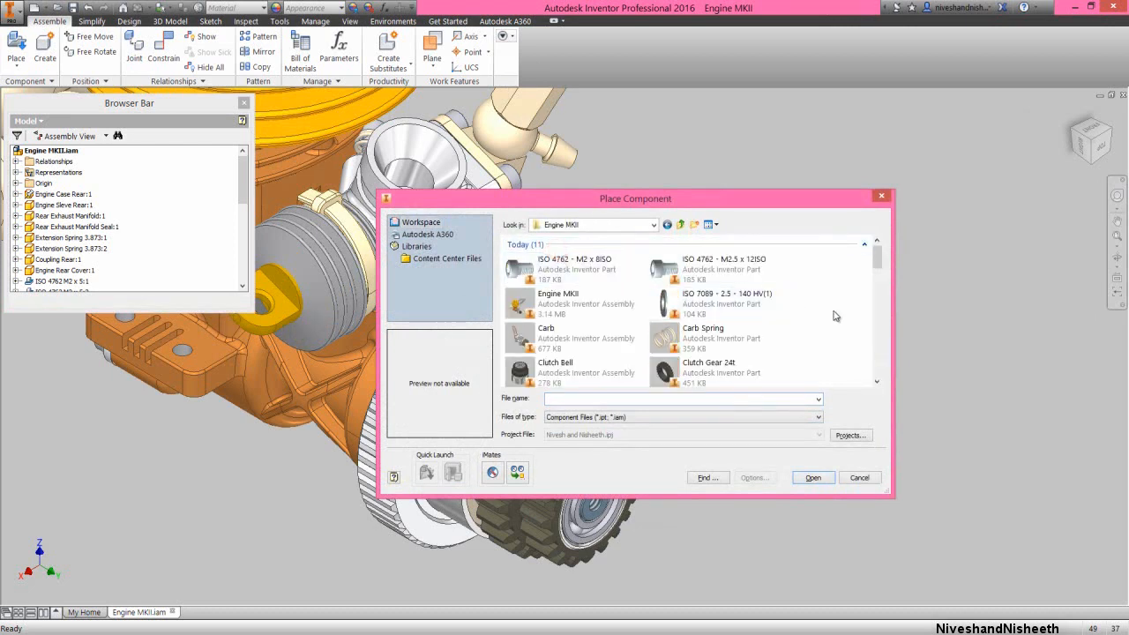
left_click(756, 298)
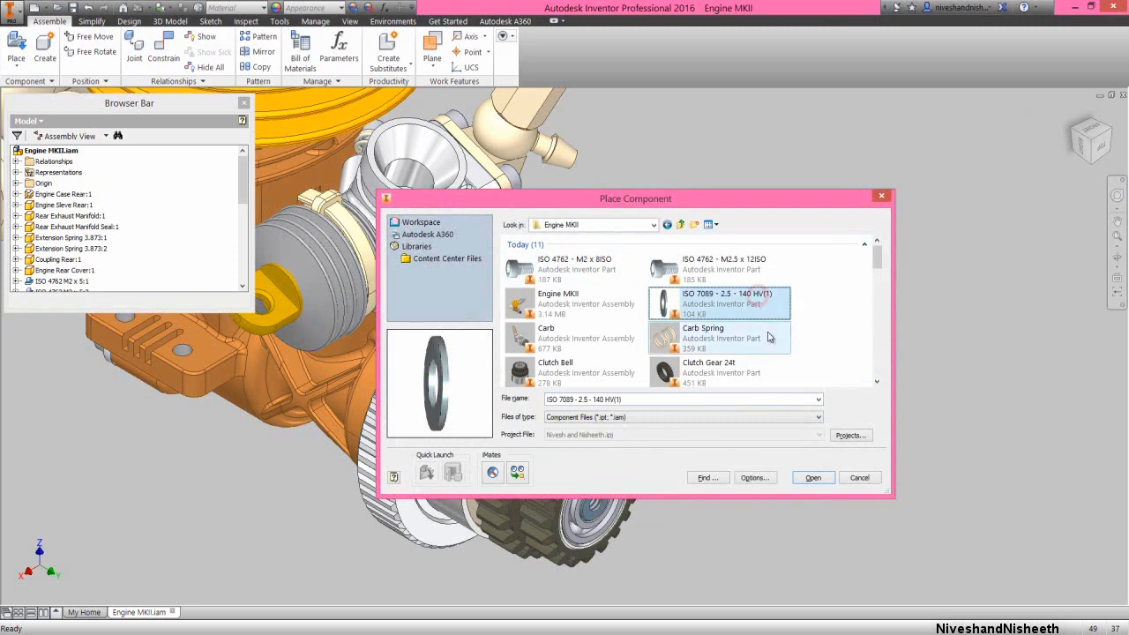
left_click(809, 479)
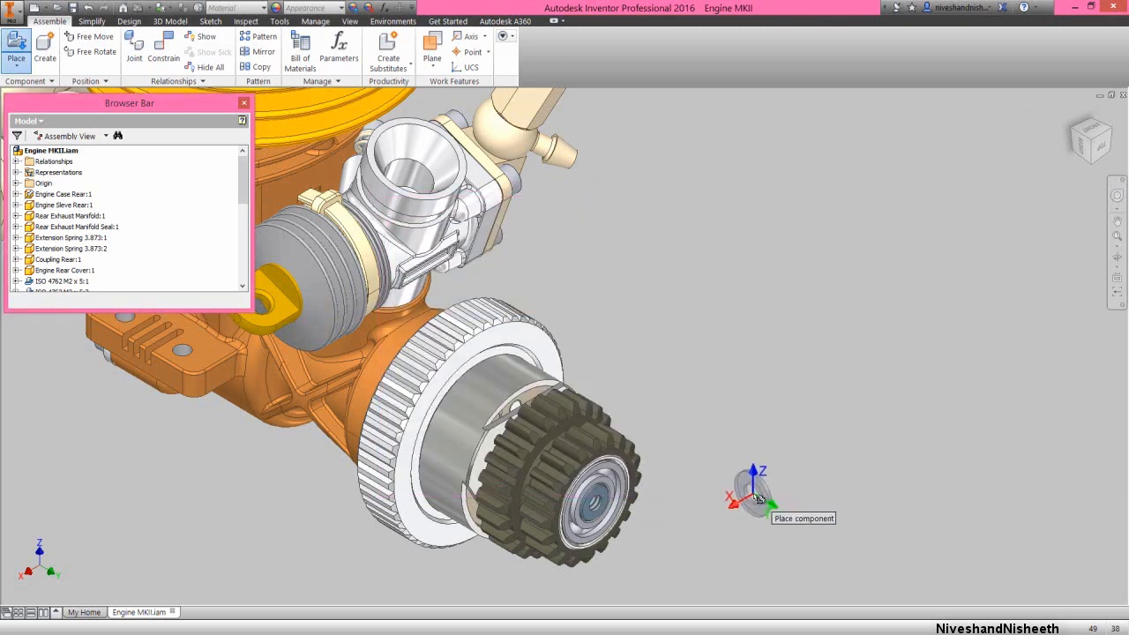
left_click(749, 492)
right_click(706, 380)
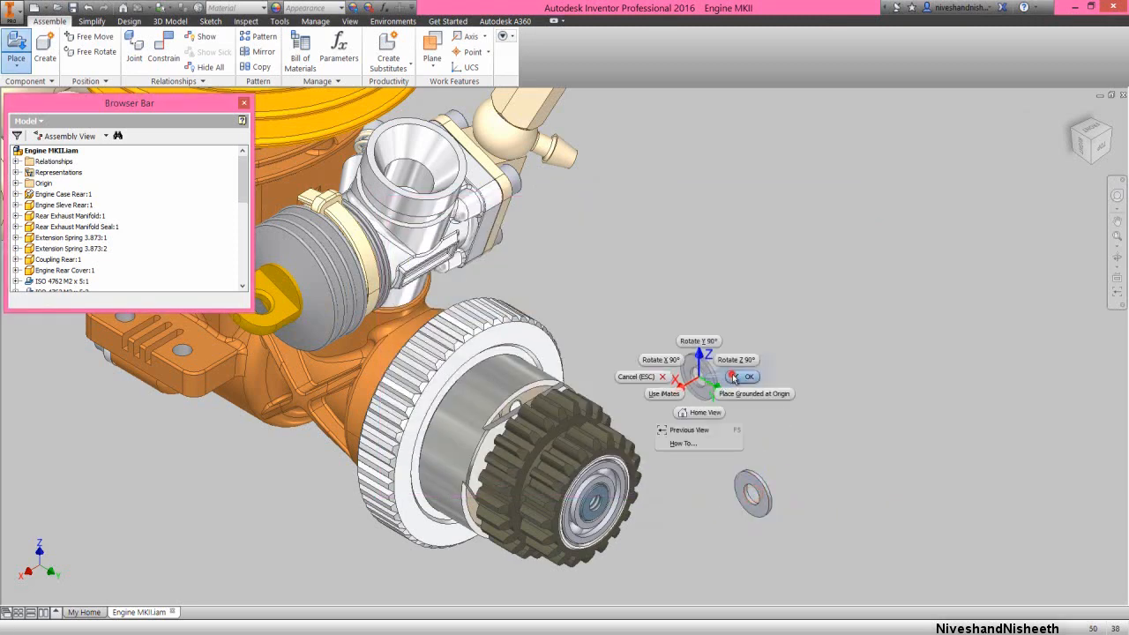
left_click(731, 375)
Apply an Insert constraint with 0 mm offset between the washer's hole edge and the threaded hole edge at the clutch bearing's centre
scroll(608, 544, "up", 6)
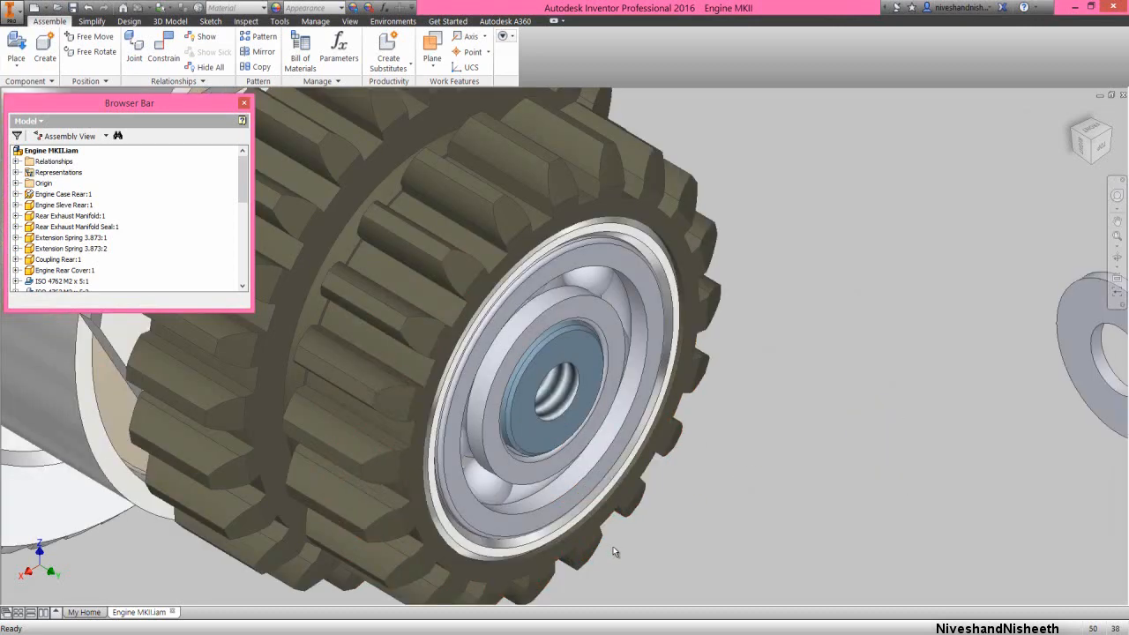
right_click(688, 475)
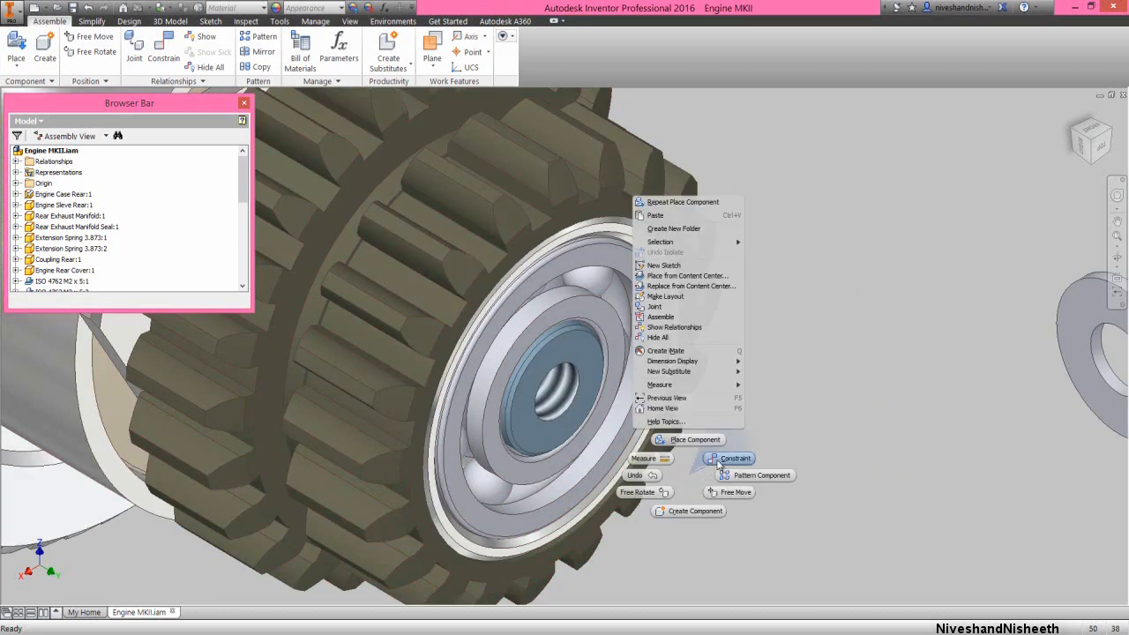
left_click(717, 458)
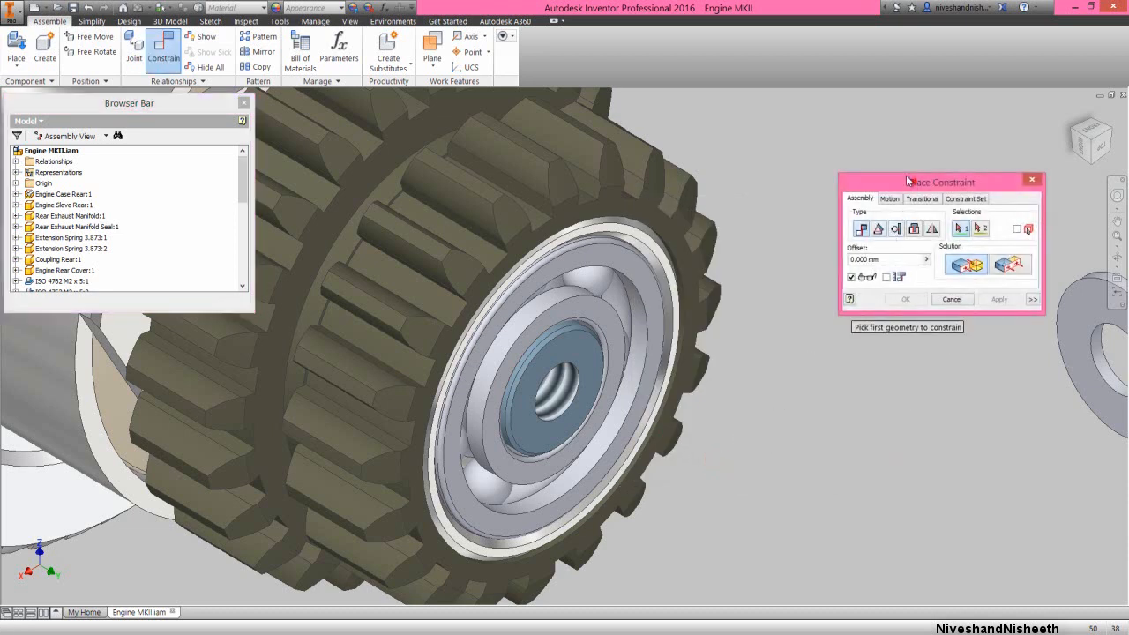
left_click_drag(909, 181, 865, 148)
left_click(869, 196)
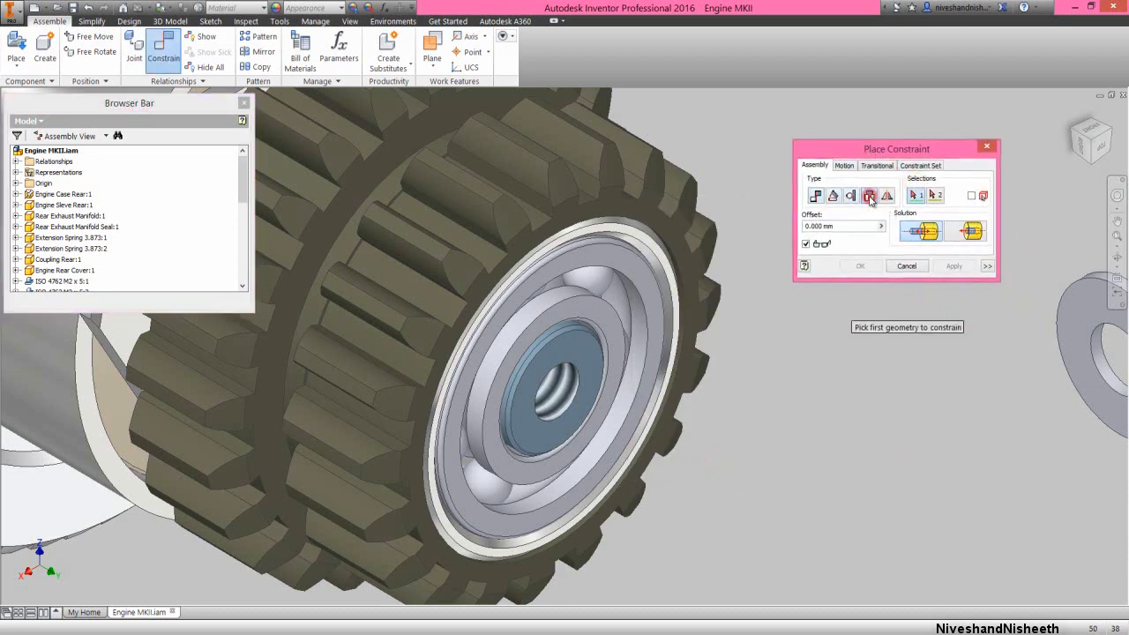
left_click(1094, 351)
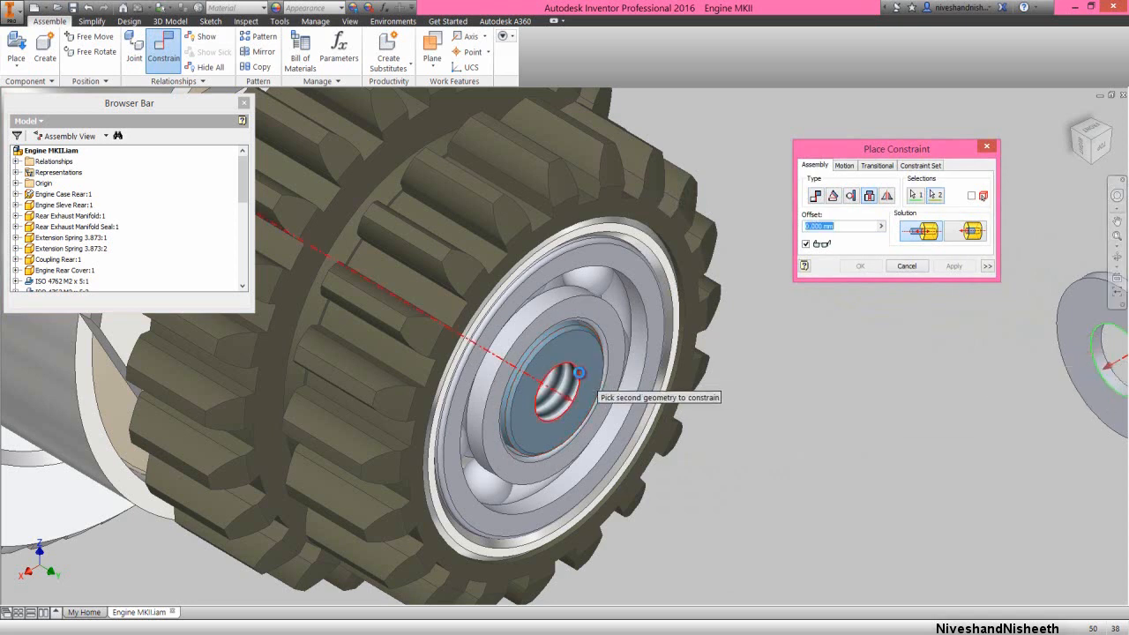
left_click(579, 373)
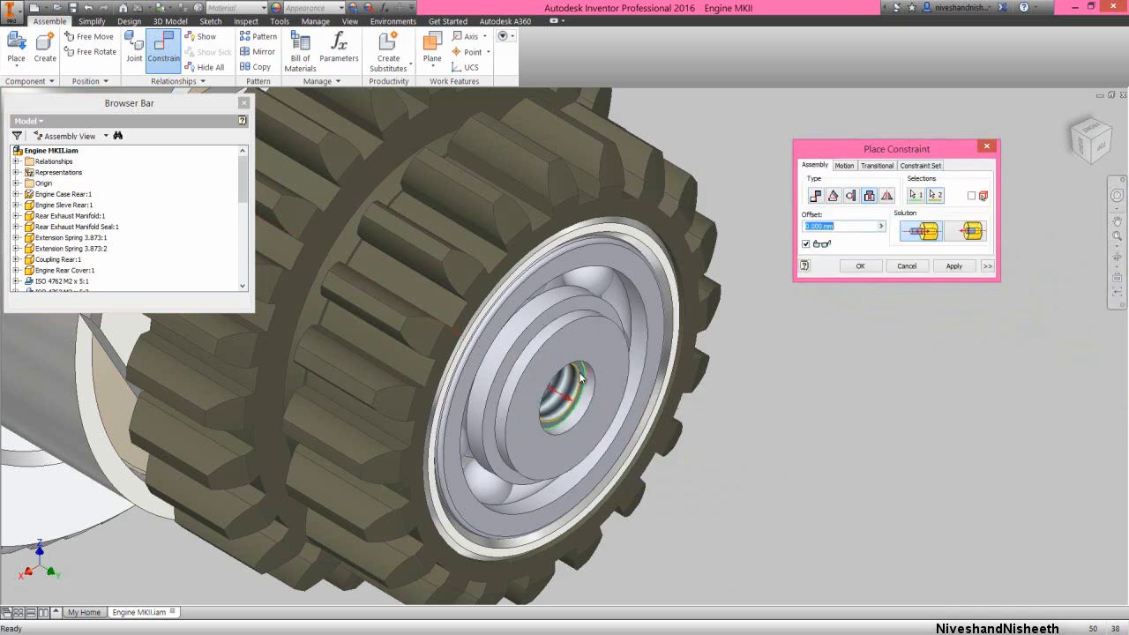
left_click(880, 267)
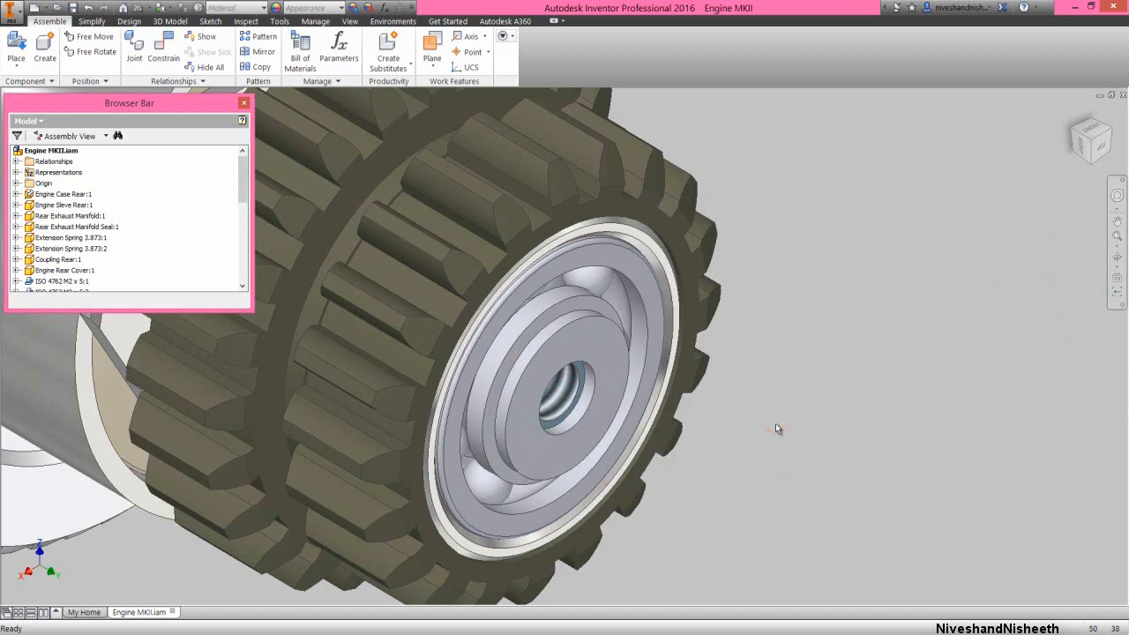
Place one ISO 4762 - M2 x 8ISO cap screw from the Engine MKII folder beside the clutch bell
right_click(763, 312)
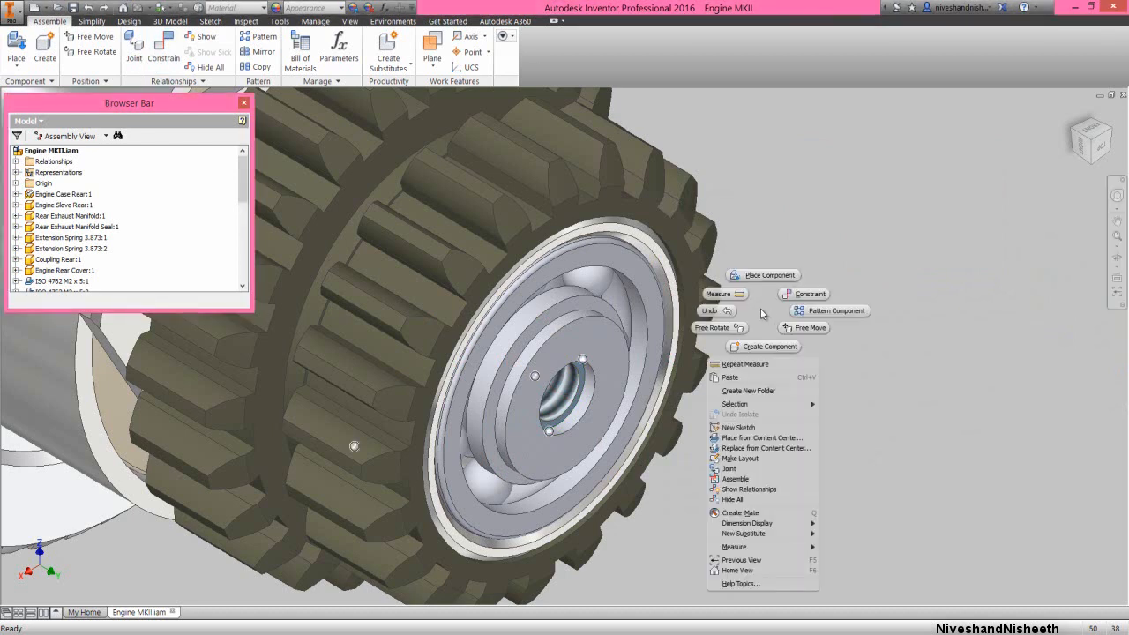
left_click(769, 275)
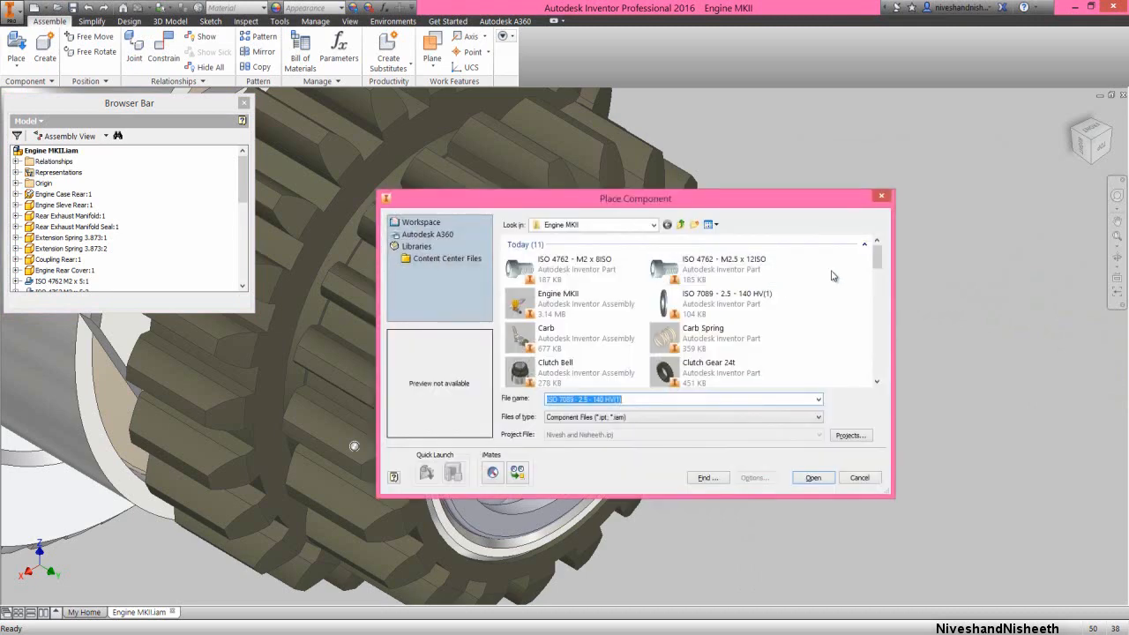
left_click(599, 276)
left_click(802, 478)
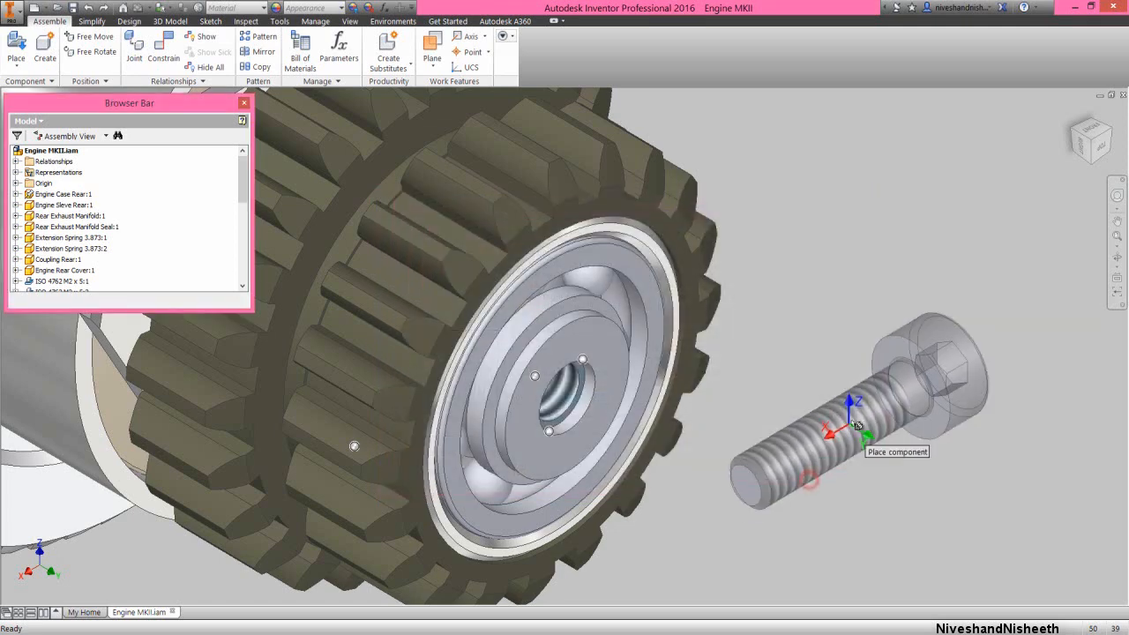
left_click(855, 405)
right_click(845, 290)
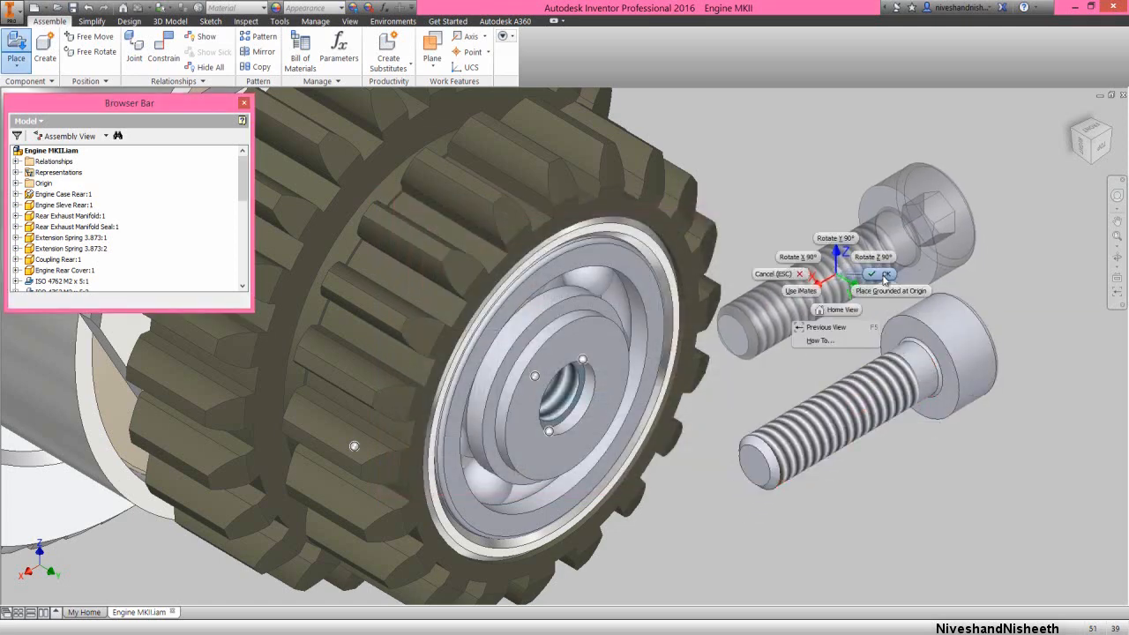
left_click(882, 272)
scroll(250, 199, "down", 10)
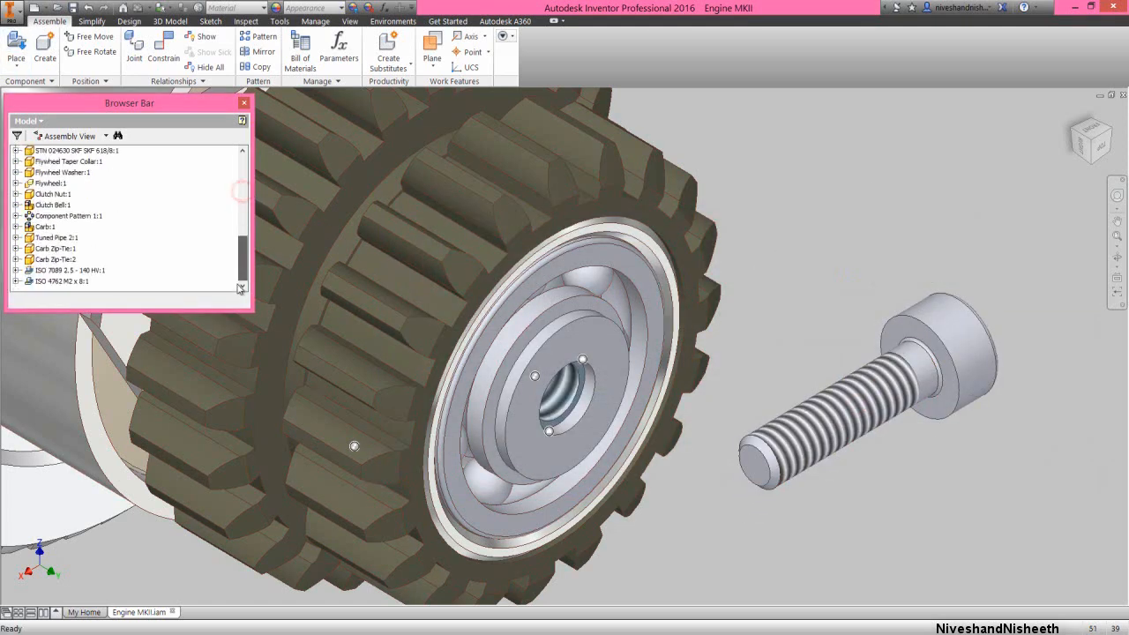
Apply an Insert constraint with 0 mm offset between the M2 x 8 screw's under-head edge and the clutch washer's hole edge
right_click(809, 217)
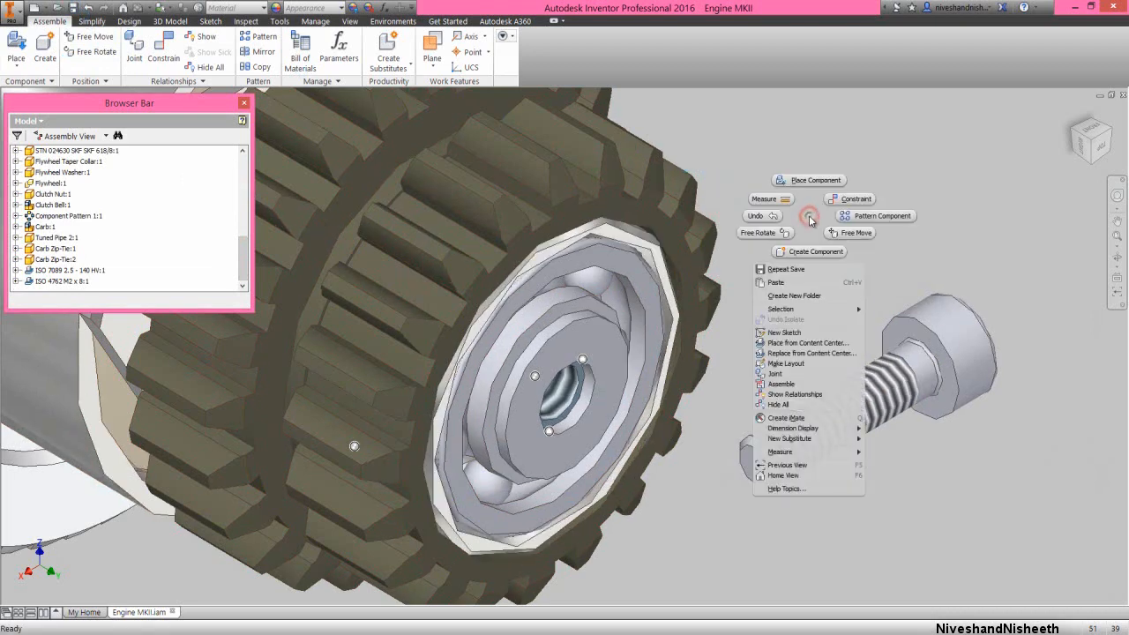
left_click(848, 199)
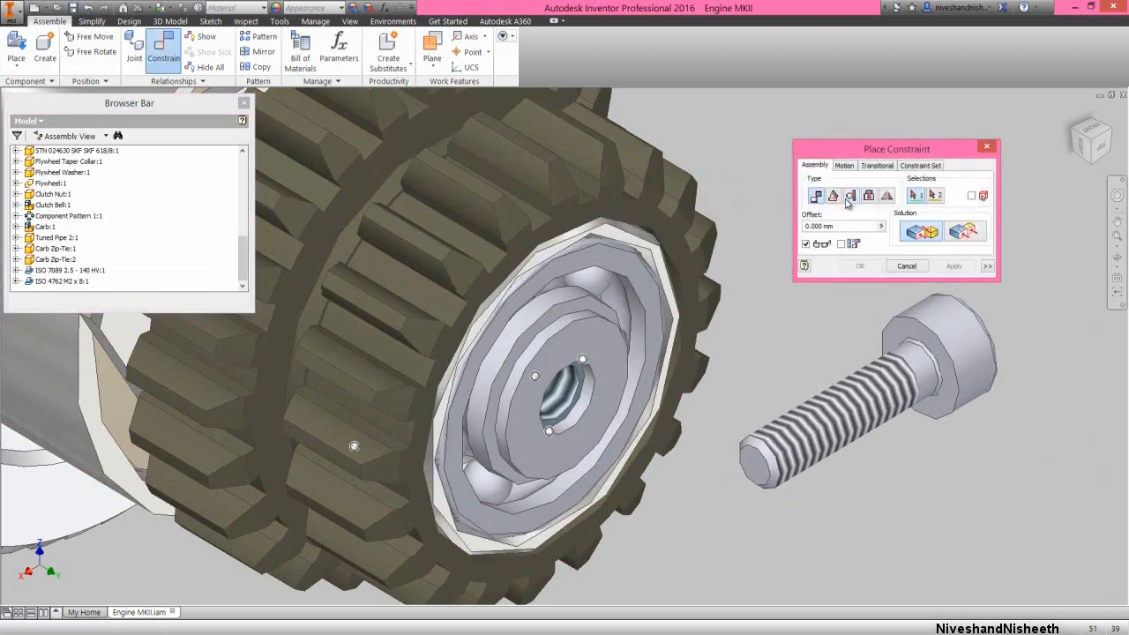
left_click(868, 196)
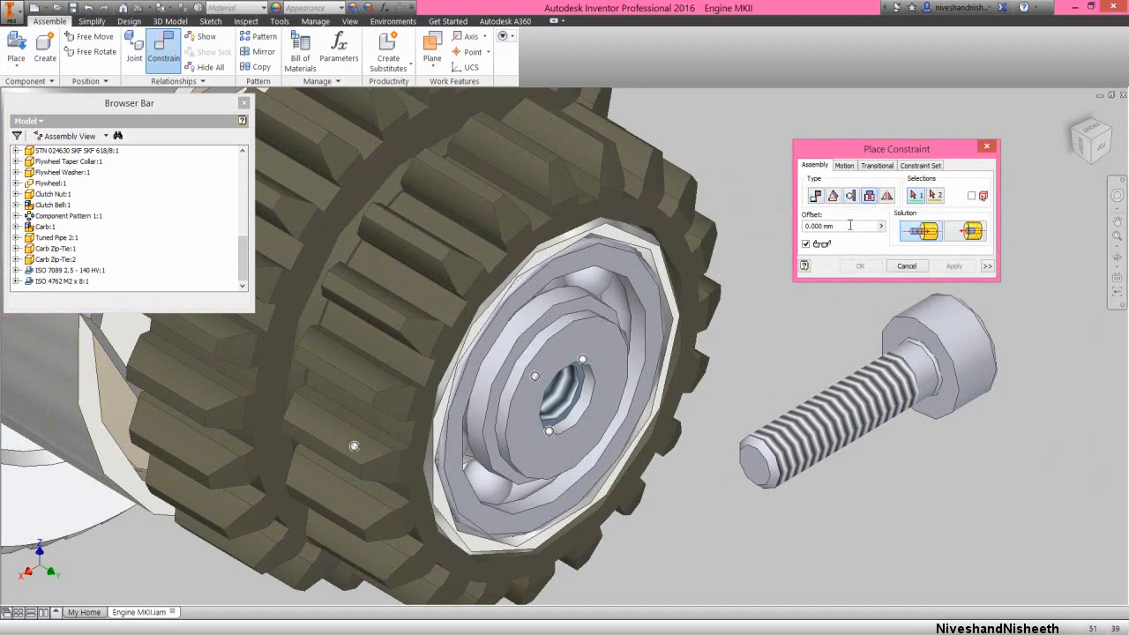
left_click(915, 346)
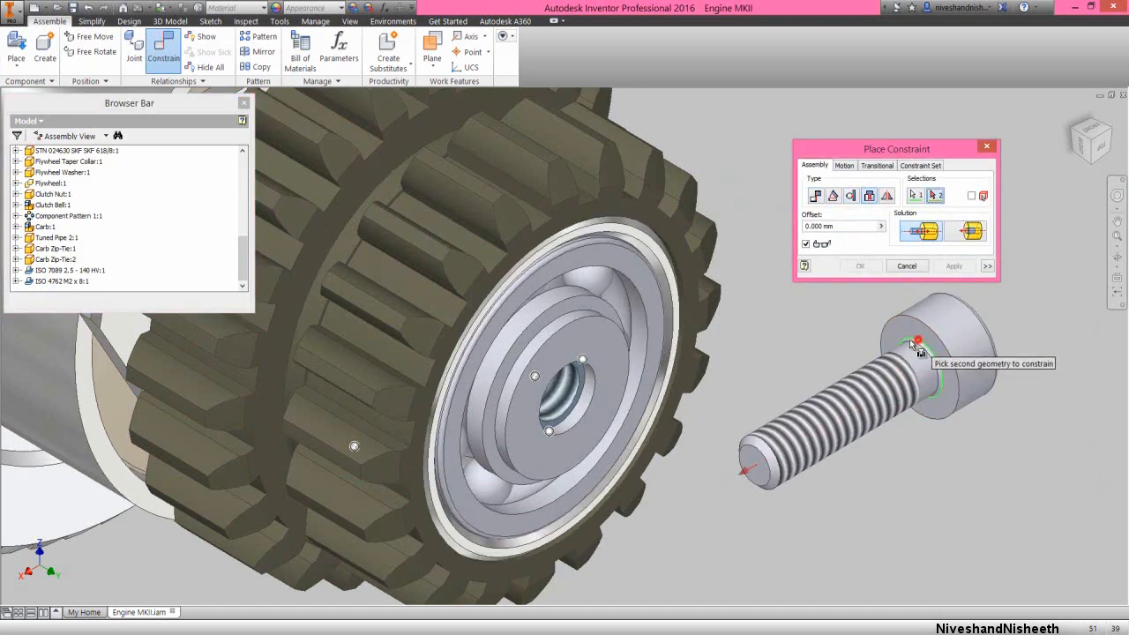
left_click(595, 388)
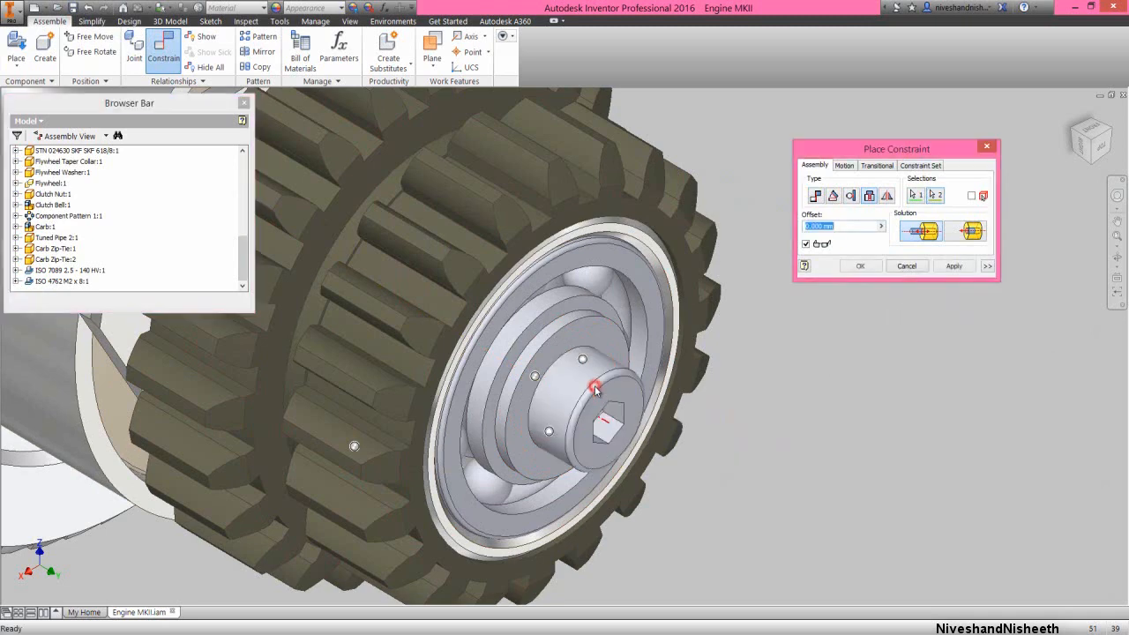
left_click(950, 267)
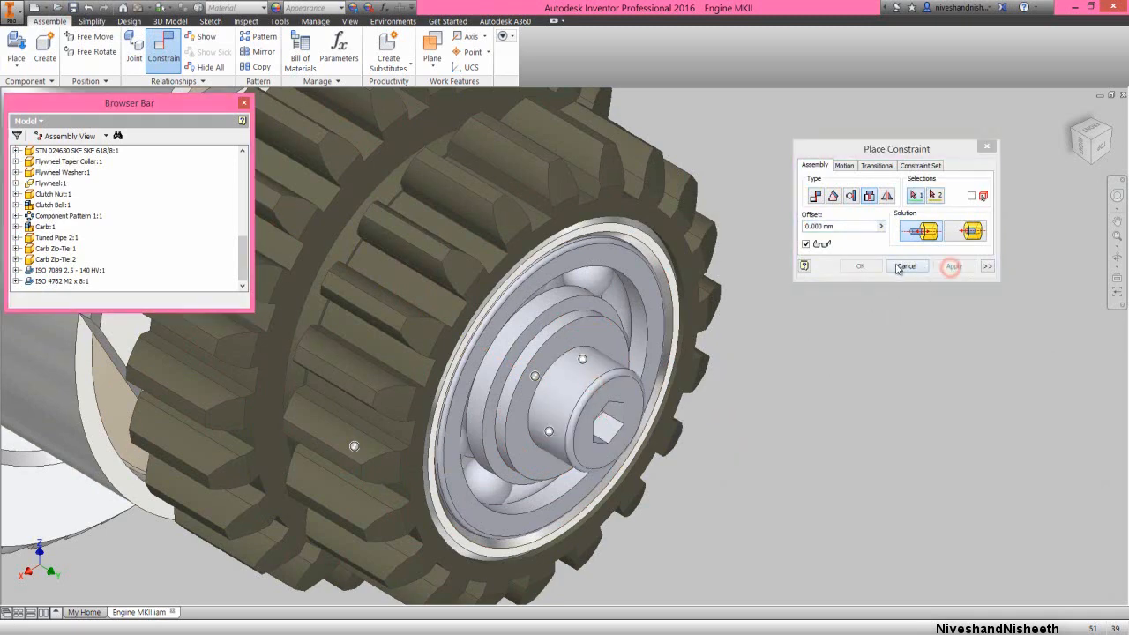
left_click(900, 267)
left_click(909, 331)
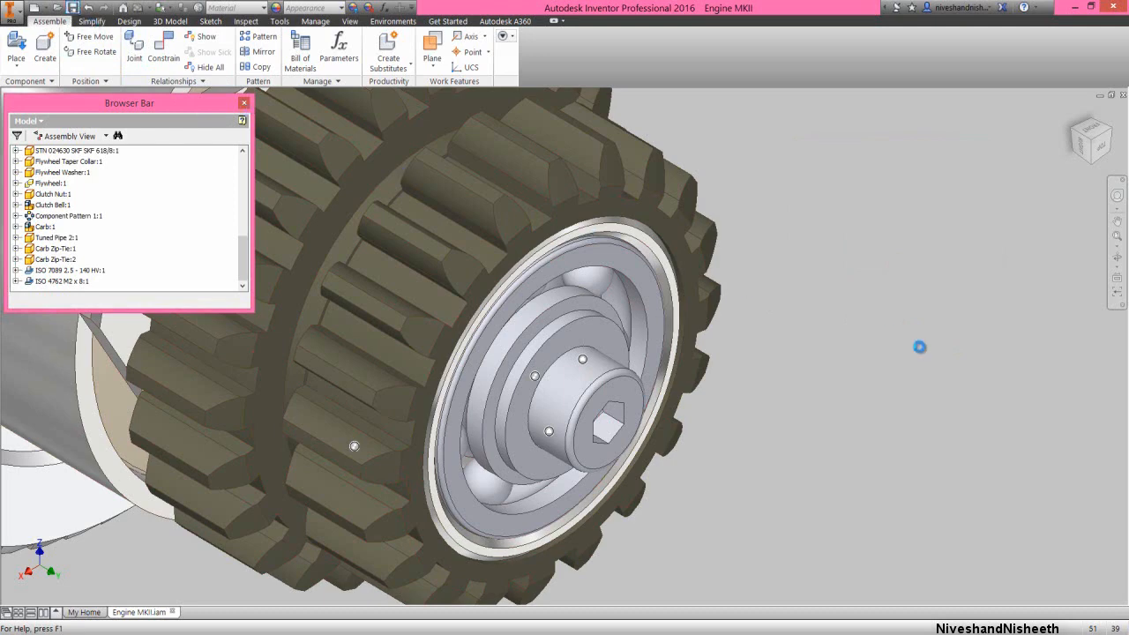
left_click(919, 347)
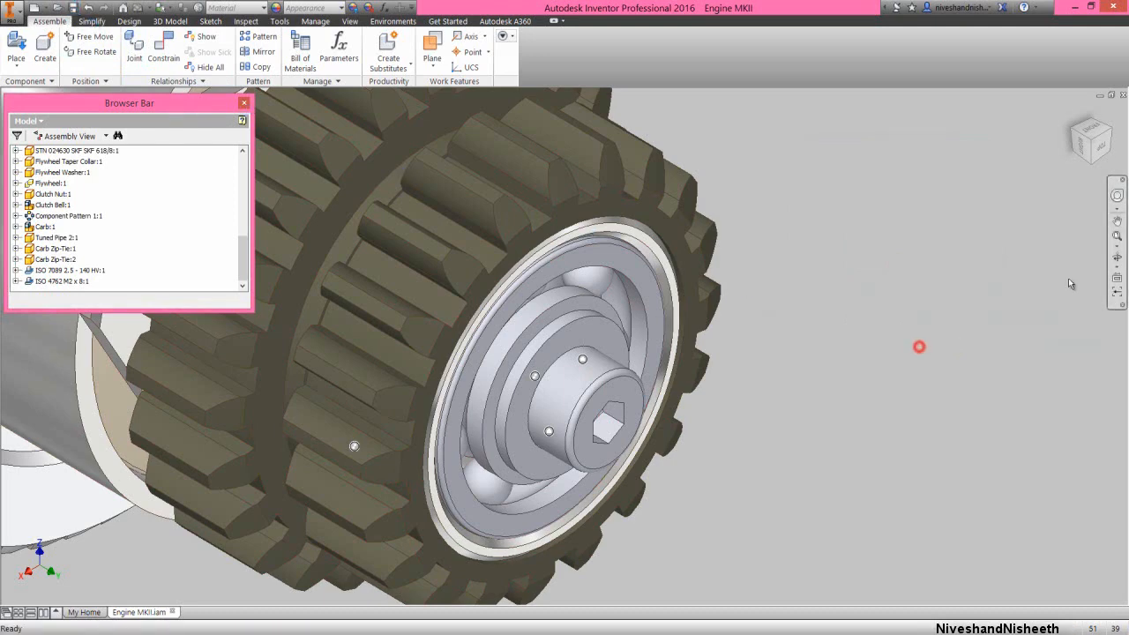
Place four ISO 4762 - M2.5 x 12ISO cap screws from the Engine MKII folder in the empty space above and beside the tuned pipe
left_click(1117, 236)
left_click(800, 277)
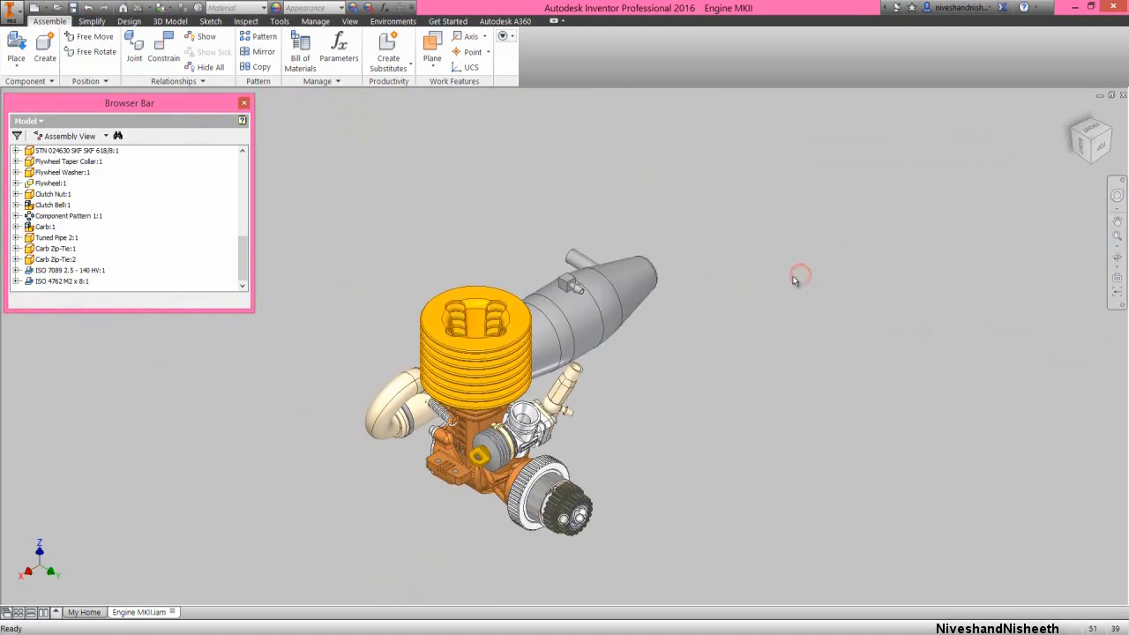
scroll(419, 340, "down", 3)
right_click(341, 212)
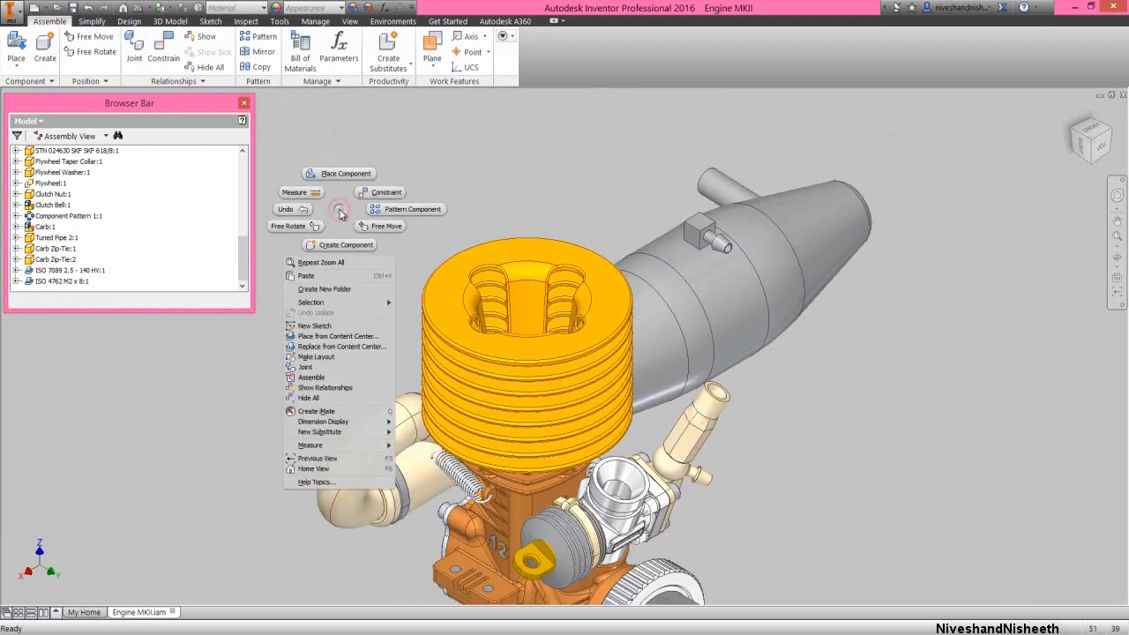
left_click(334, 177)
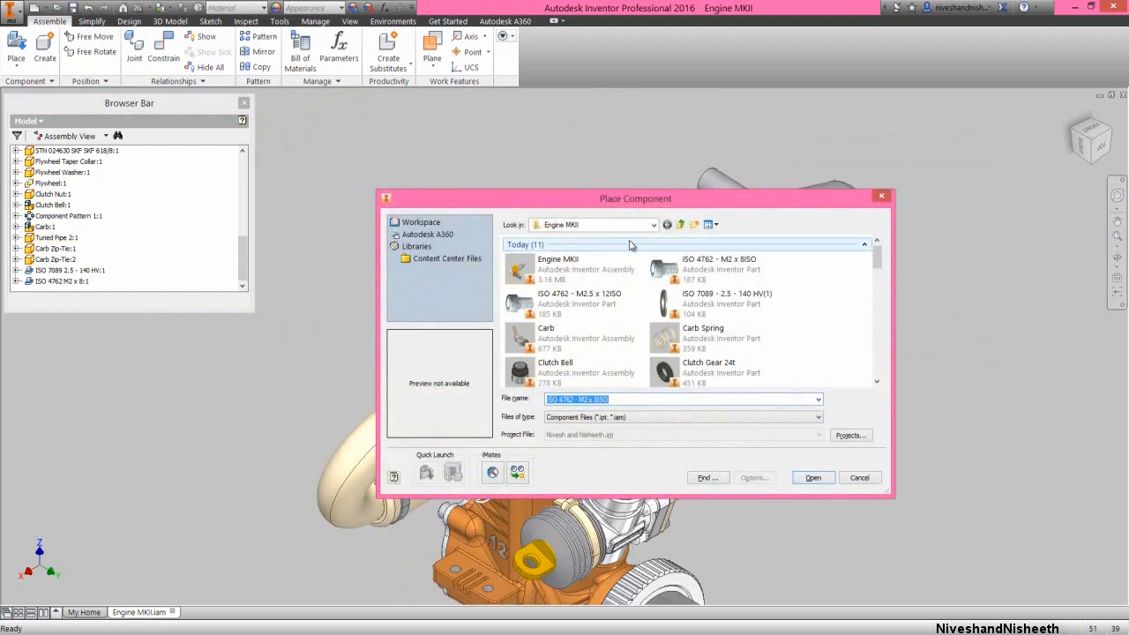
double_click(618, 300)
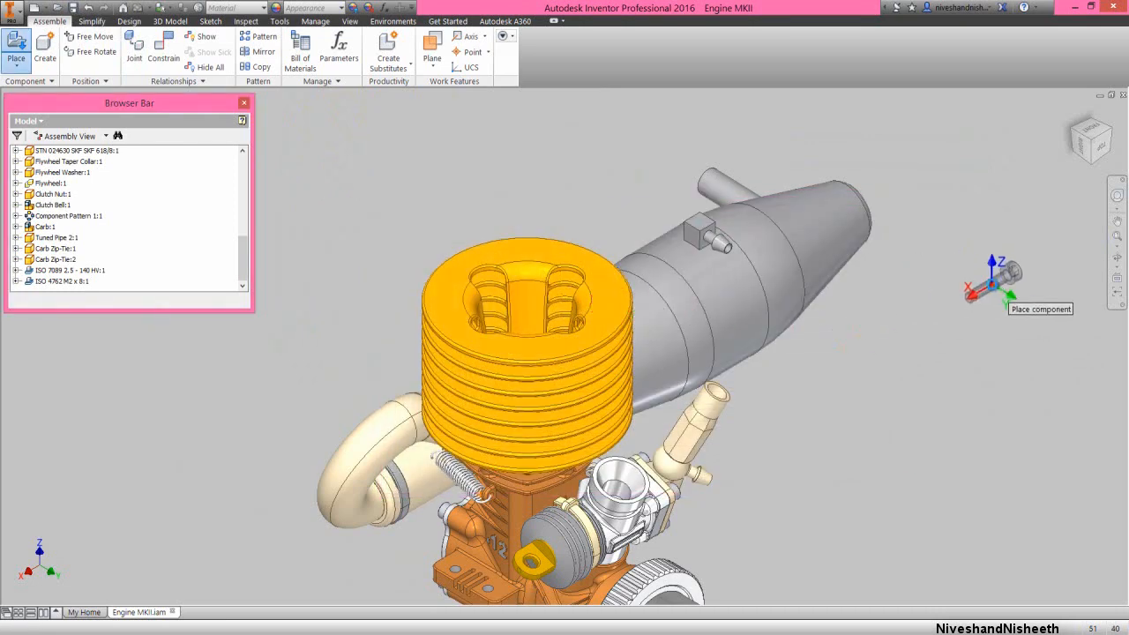
left_click(1005, 280)
left_click(963, 180)
left_click(848, 161)
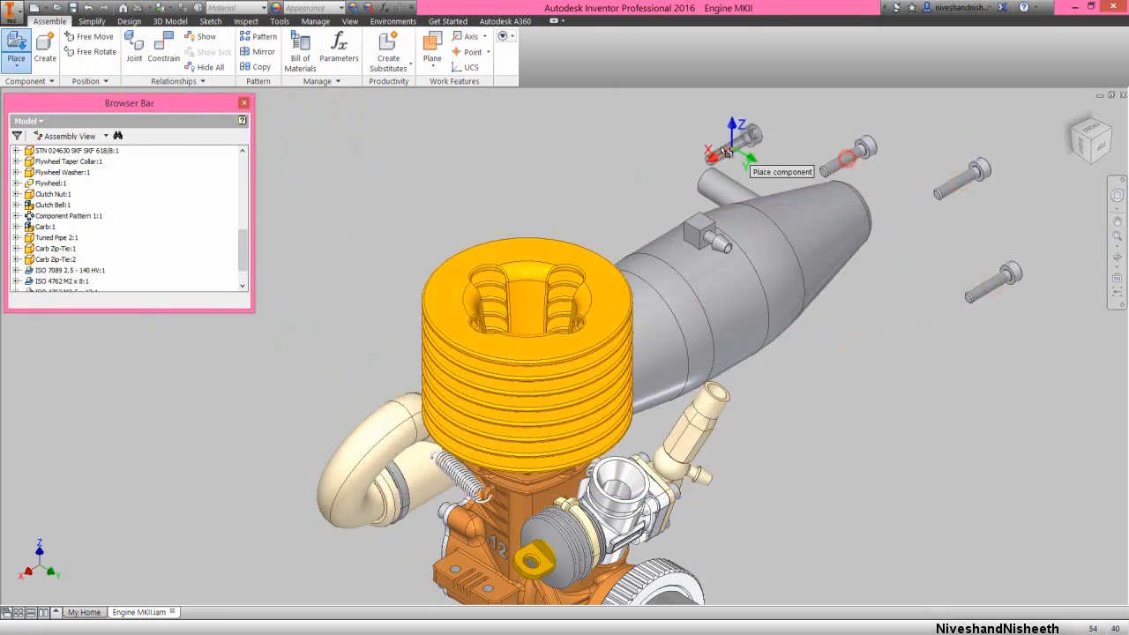
left_click(725, 144)
right_click(620, 156)
left_click(607, 176)
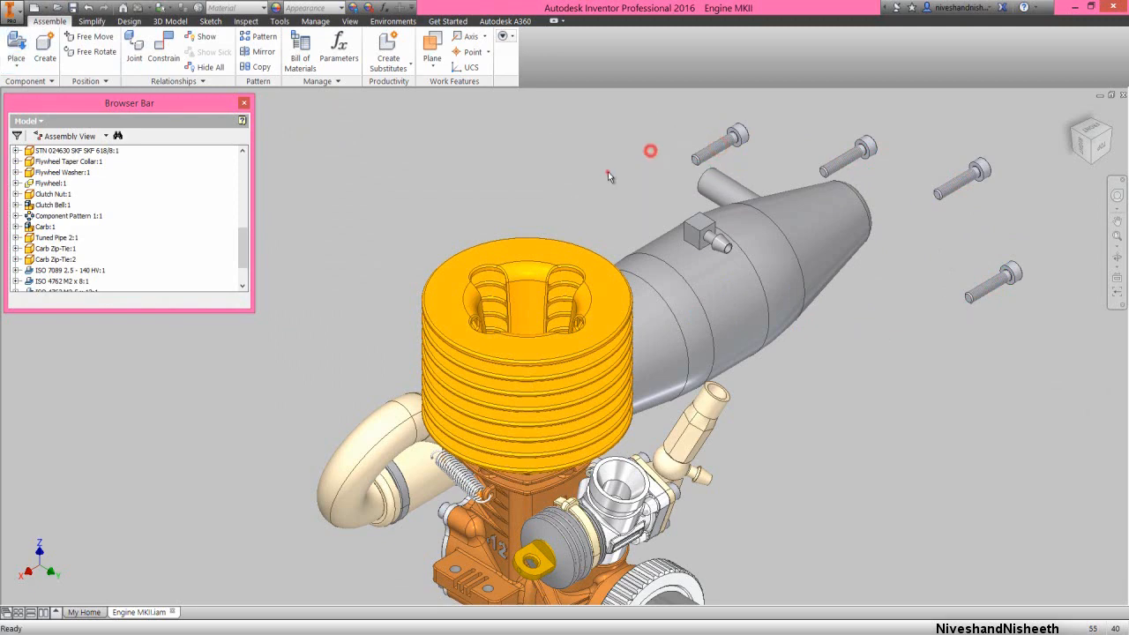
Apply an Insert constraint with 0 mm offset between one M2.5 x 12 screw's under-head edge and the cylinder head hole nearest the exhaust manifold
right_click(585, 164)
left_click(614, 164)
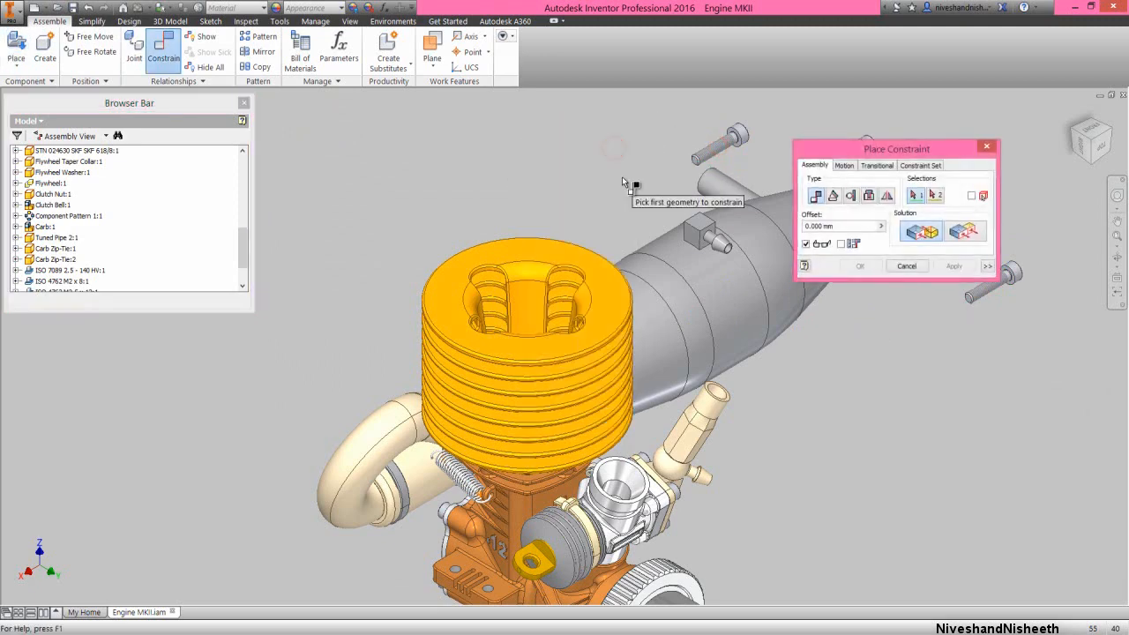
left_click_drag(837, 142, 358, 104)
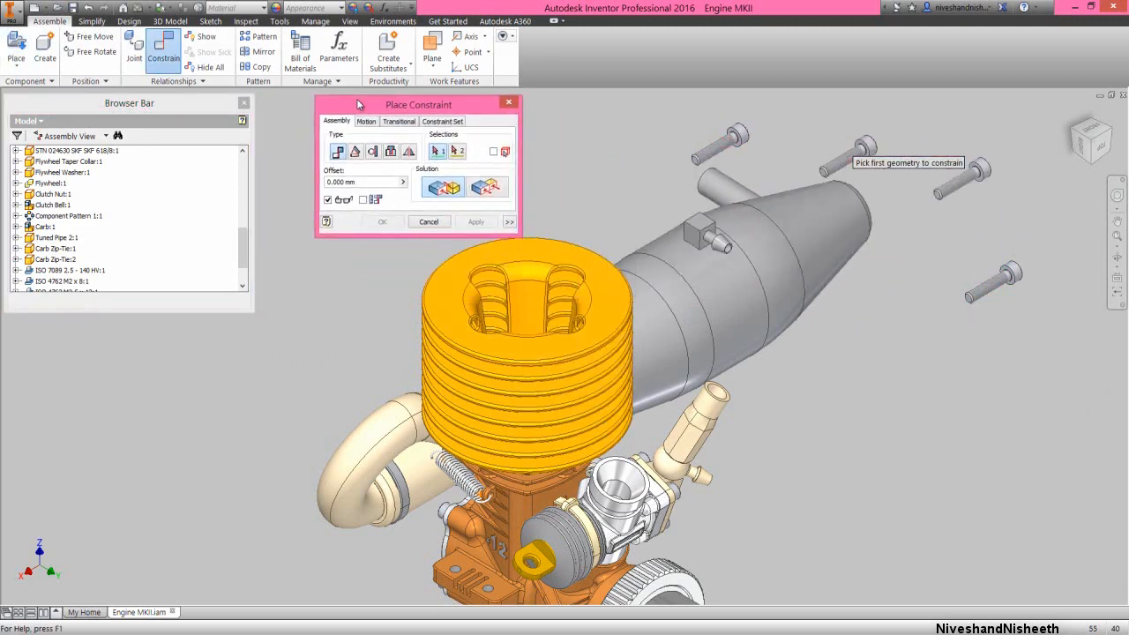
left_click_drag(243, 249, 247, 263)
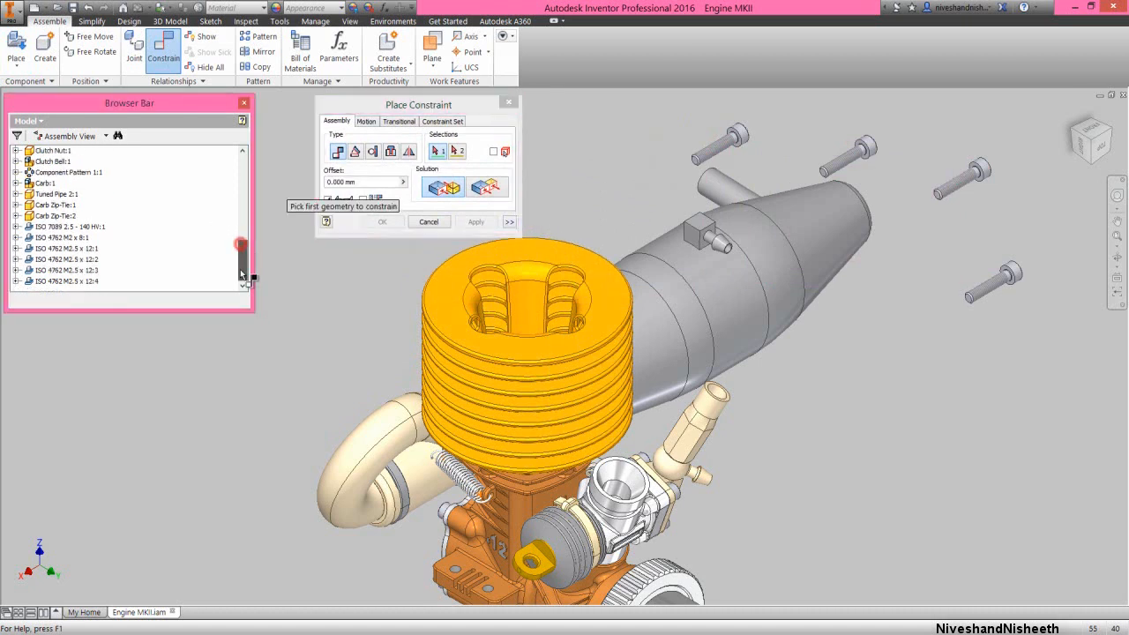
left_click(422, 109)
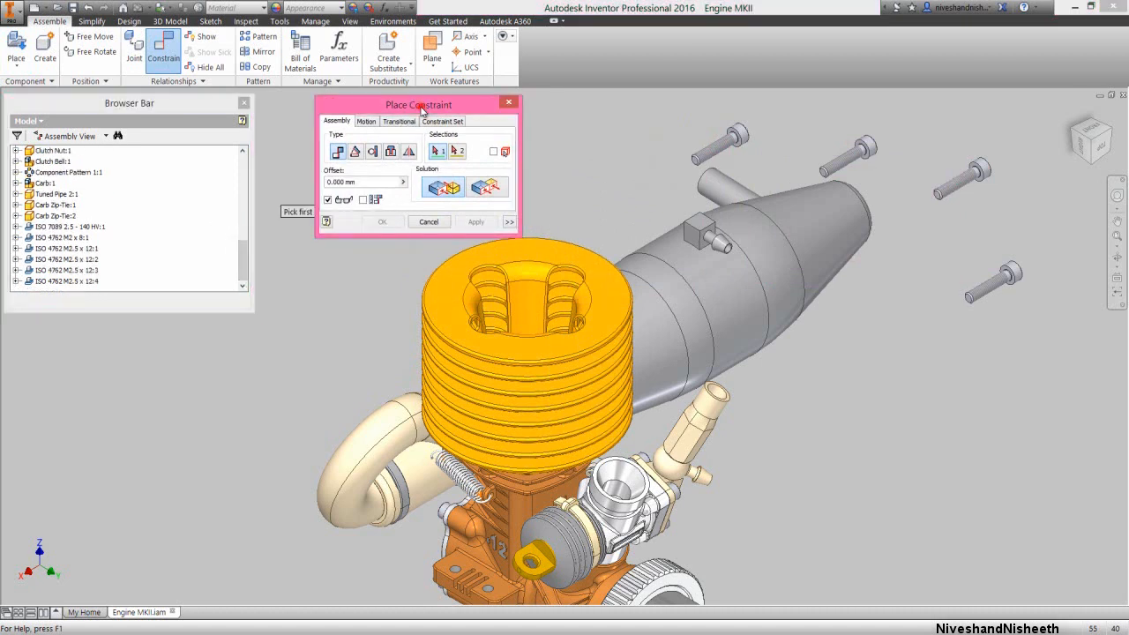
left_click(390, 151)
scroll(754, 132, "down", 5)
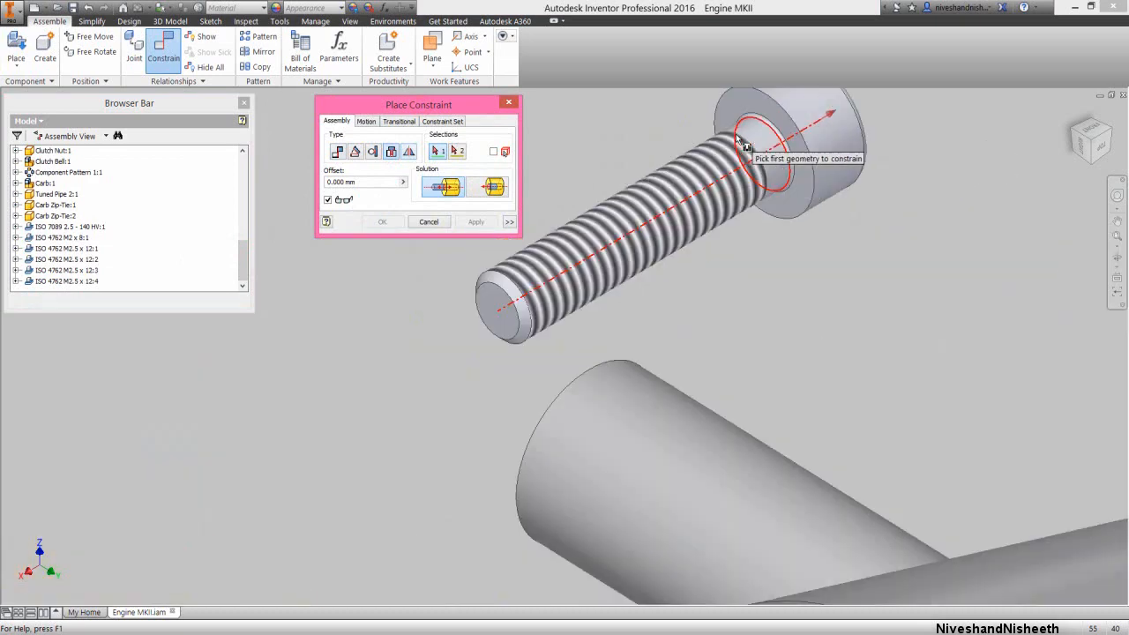
left_click(754, 132)
scroll(754, 132, "up", 5)
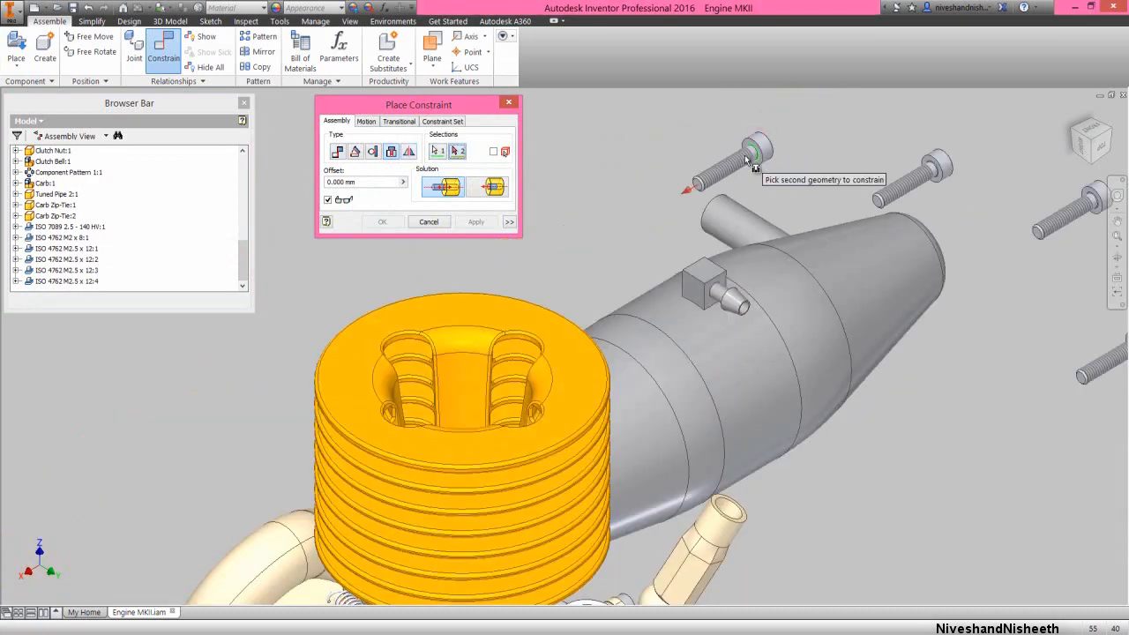
left_click(1116, 256)
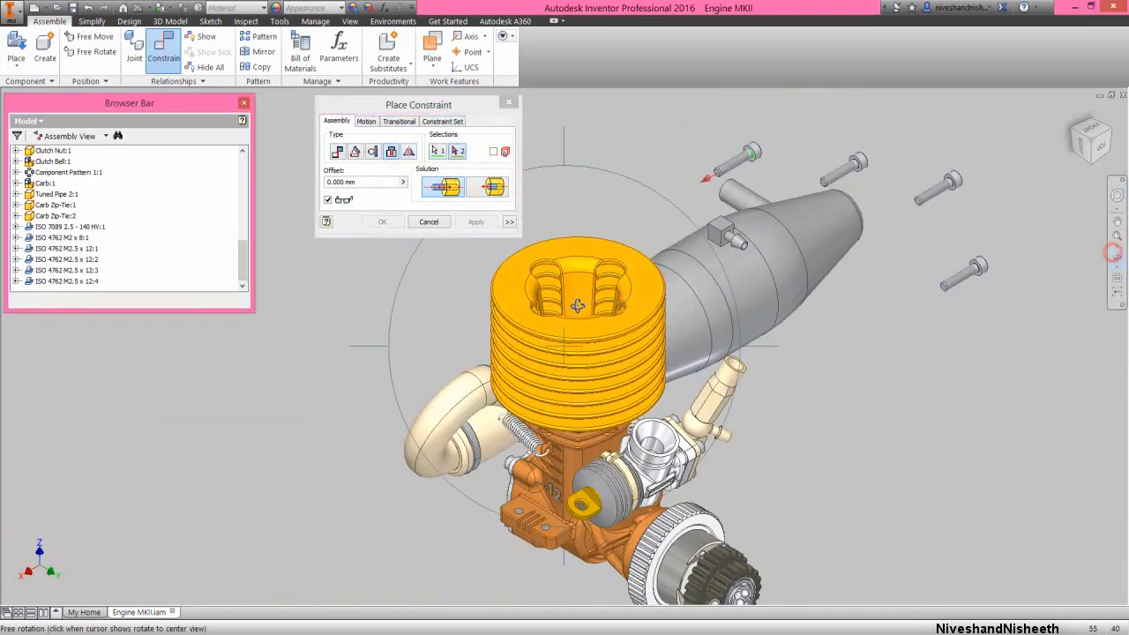
left_click_drag(572, 310, 556, 371)
scroll(547, 405, "down", 5)
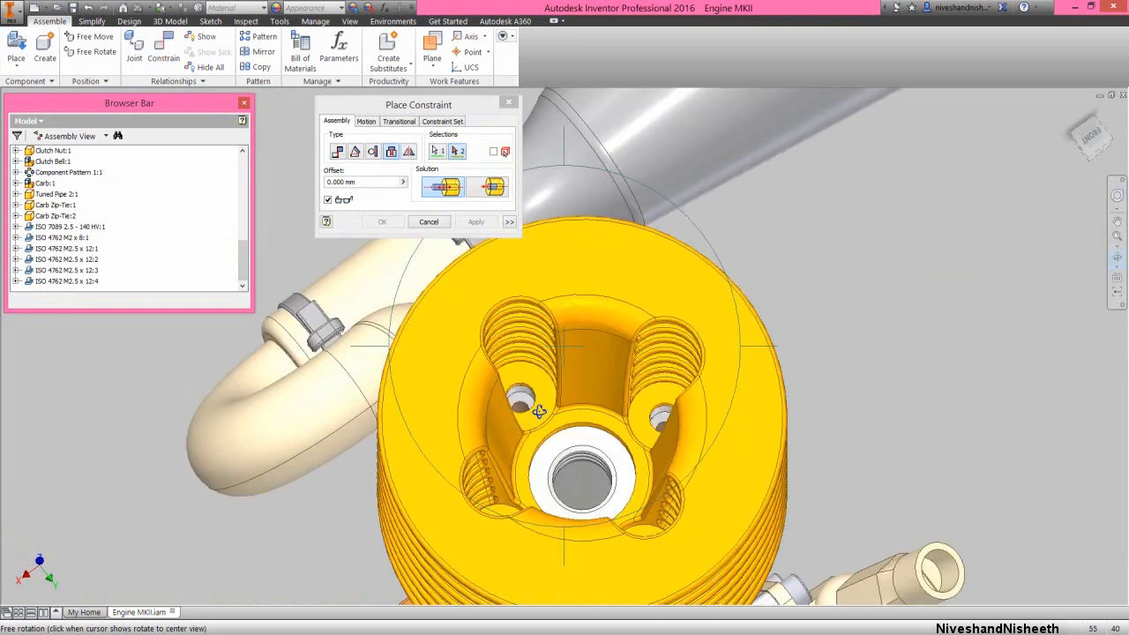
right_click(551, 411)
left_click(574, 409)
scroll(540, 387, "down", 3)
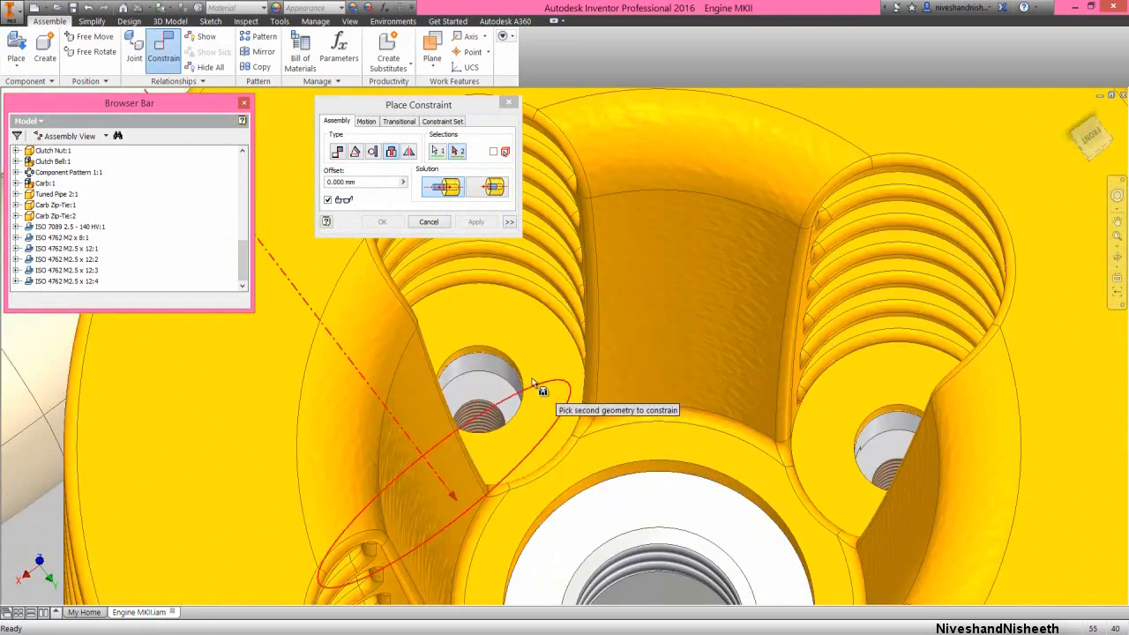
left_click(519, 366)
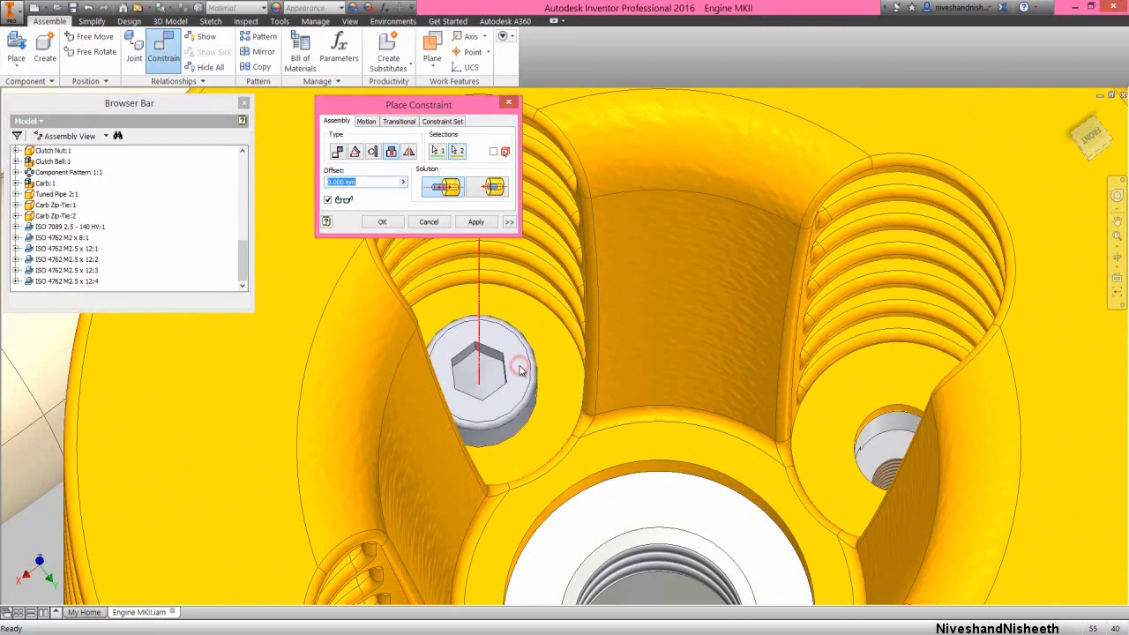
left_click(477, 223)
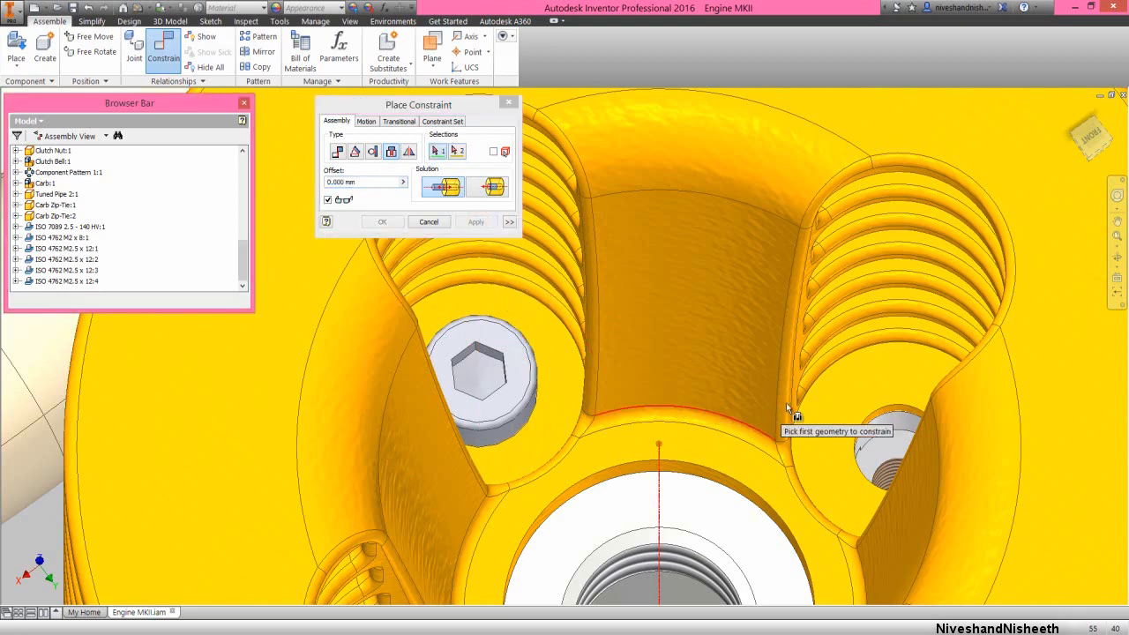
Apply an Insert constraint with 0 mm offset between the cylinder head hole on the tuned pipe's side and a second M2.5 x 12 screw's under-head edge
left_click(878, 413)
scroll(633, 386, "up", 6)
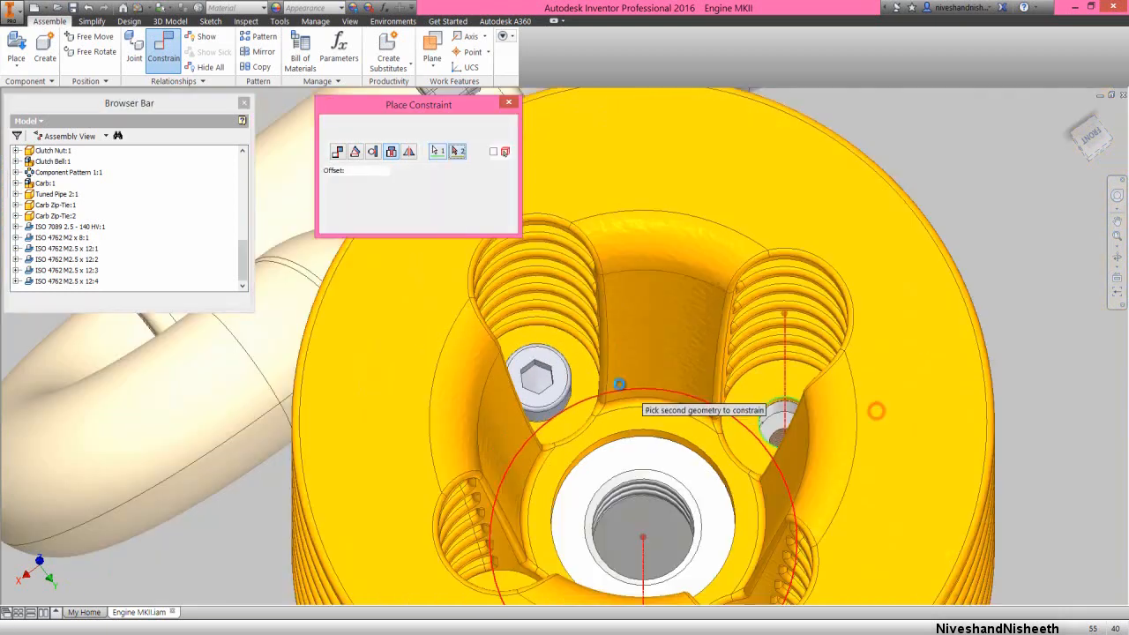
scroll(801, 294, "down", 3)
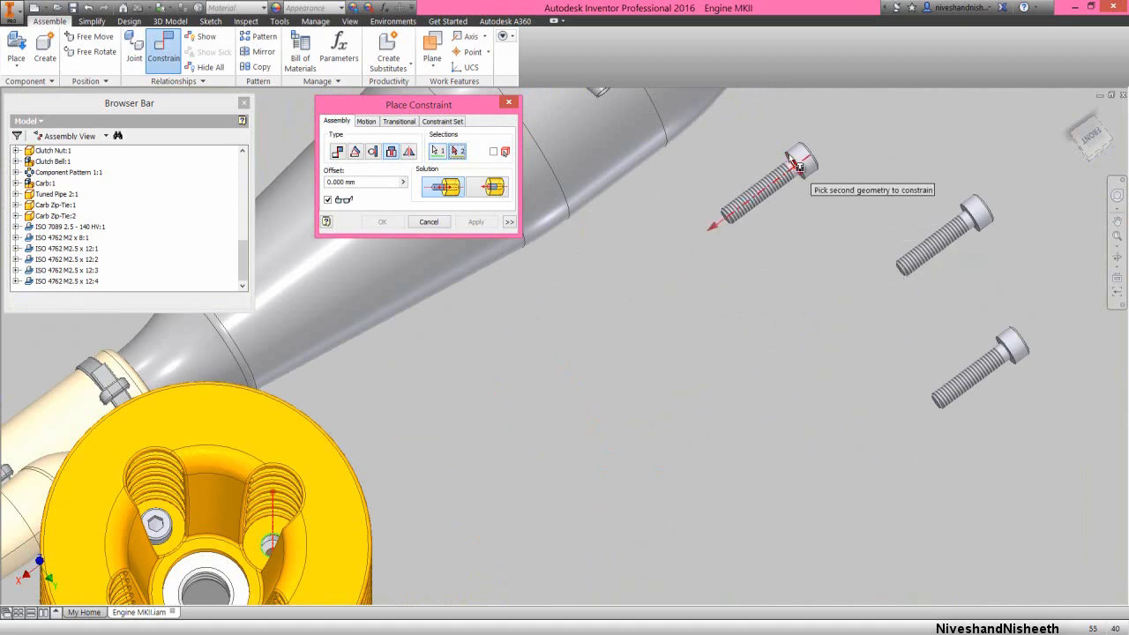
scroll(788, 174, "down", 5)
left_click(793, 189)
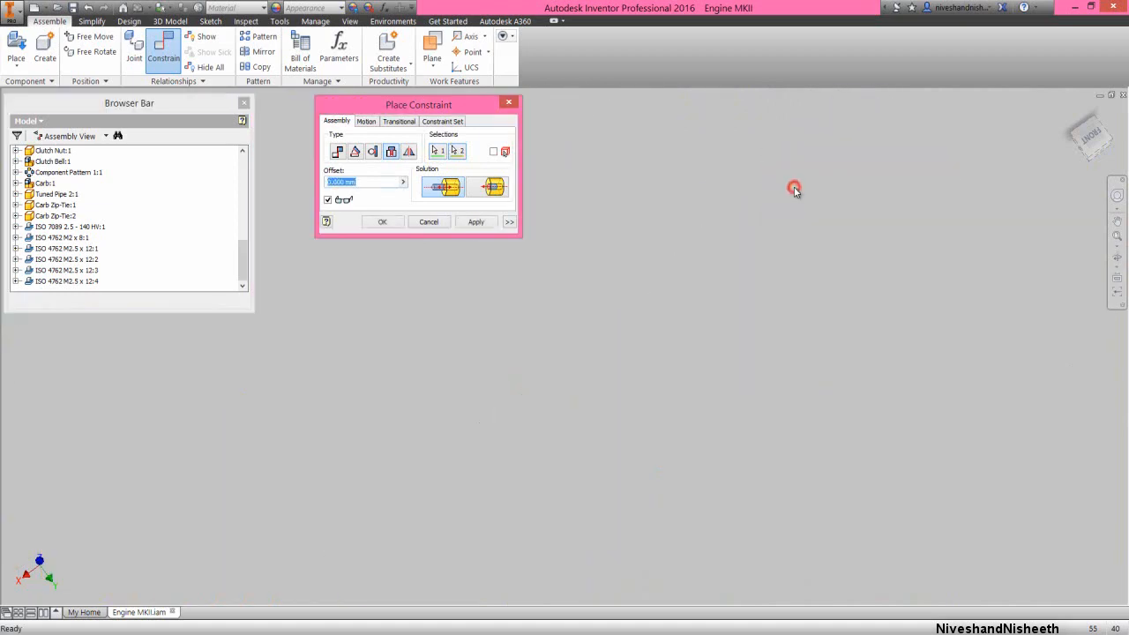
left_click(476, 222)
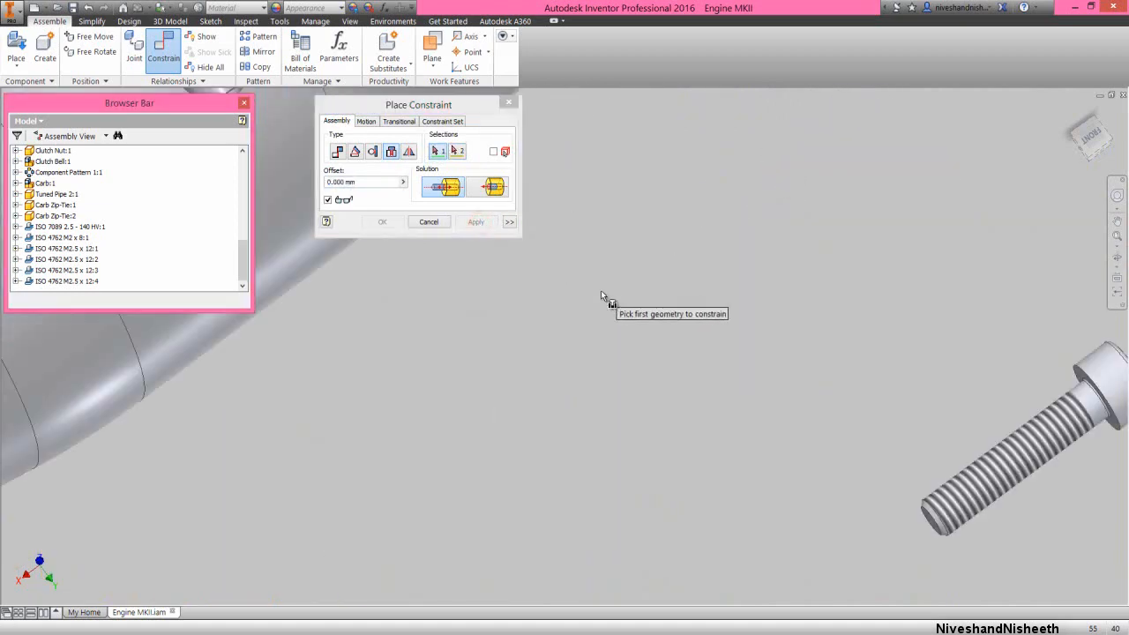
Apply an Insert constraint with 0 mm offset between a third M2.5 x 12 screw's under-head edge and the cylinder head hole on the carburettor side
scroll(1058, 388, "down", 3)
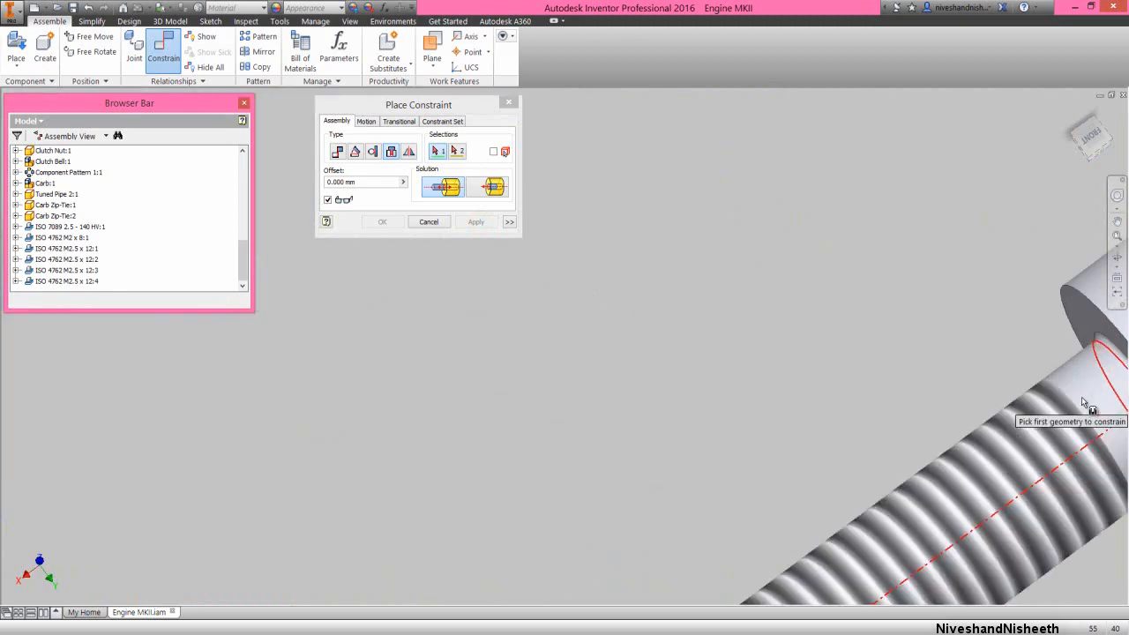
left_click(1096, 335)
scroll(893, 204, "up", 5)
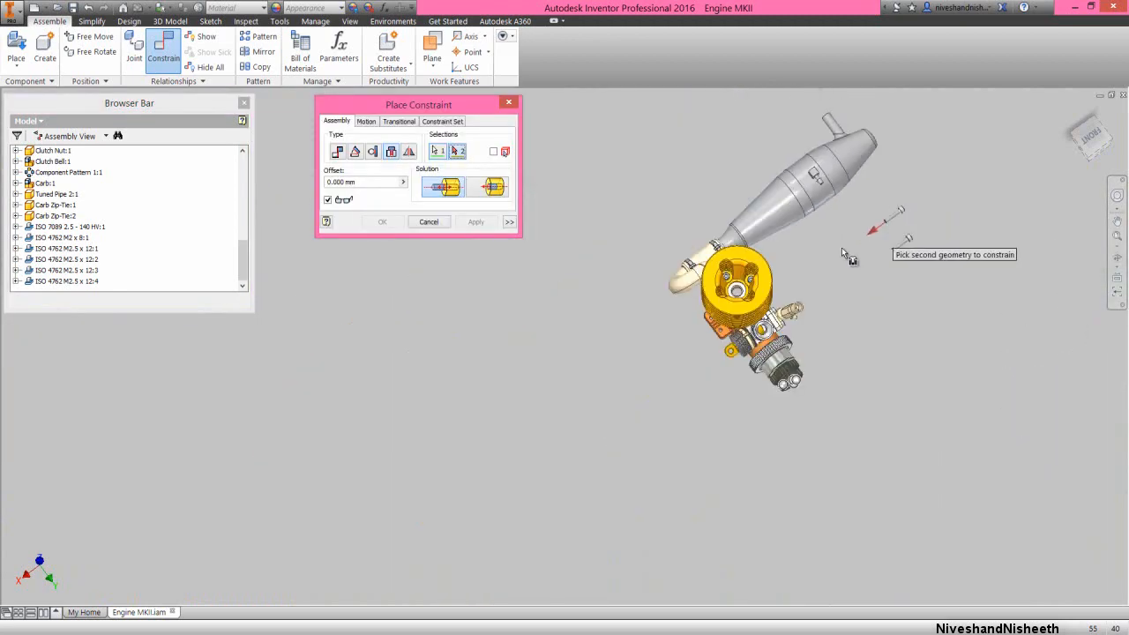
scroll(776, 264, "down", 5)
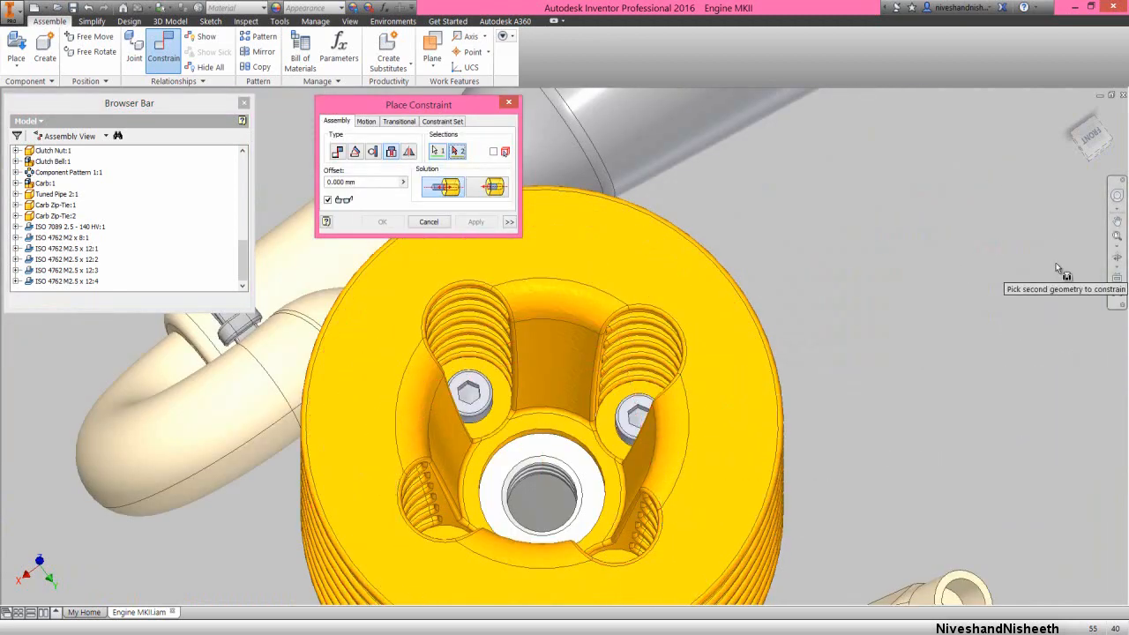
left_click(1115, 256)
left_click_drag(608, 471, 609, 431)
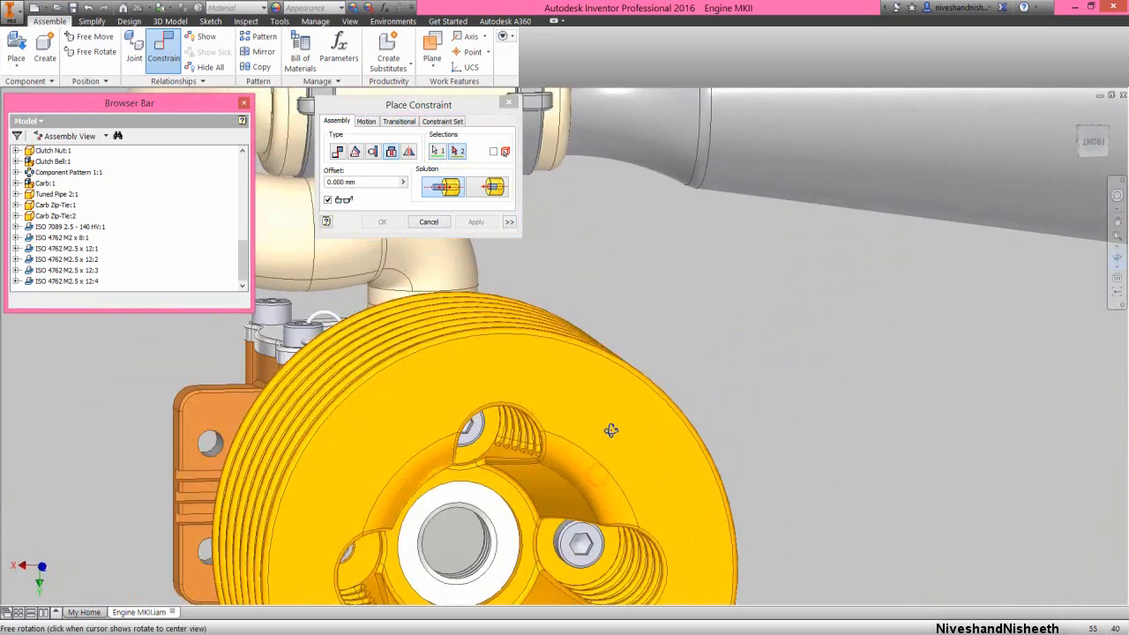
scroll(609, 431, "up", 4)
scroll(572, 514, "down", 2)
scroll(571, 514, "down", 4)
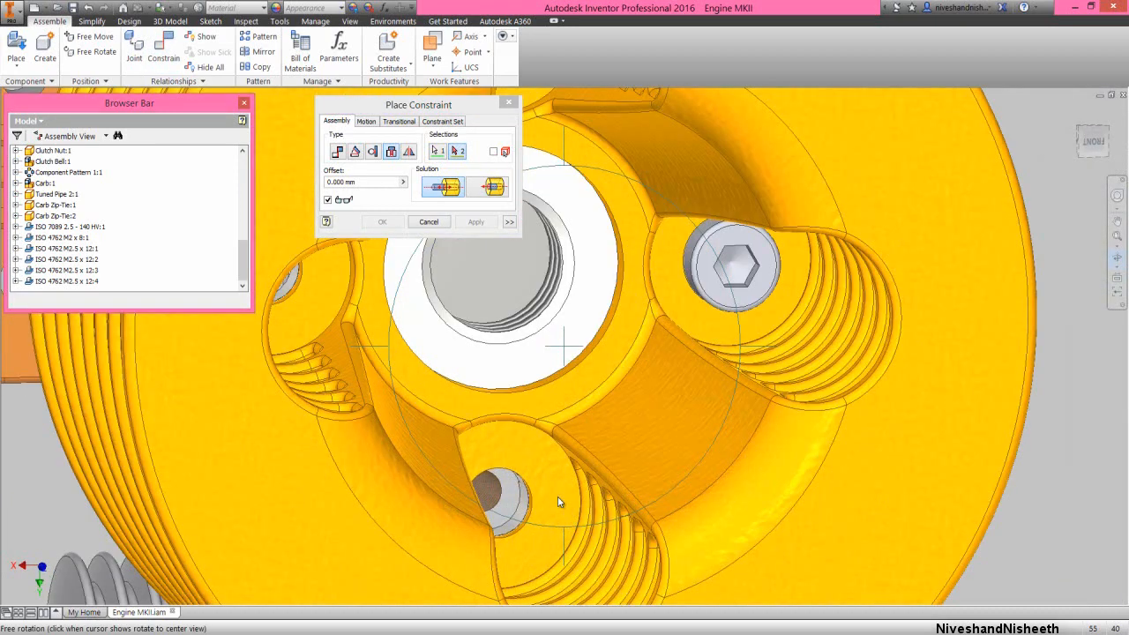
right_click(558, 496)
left_click(587, 497)
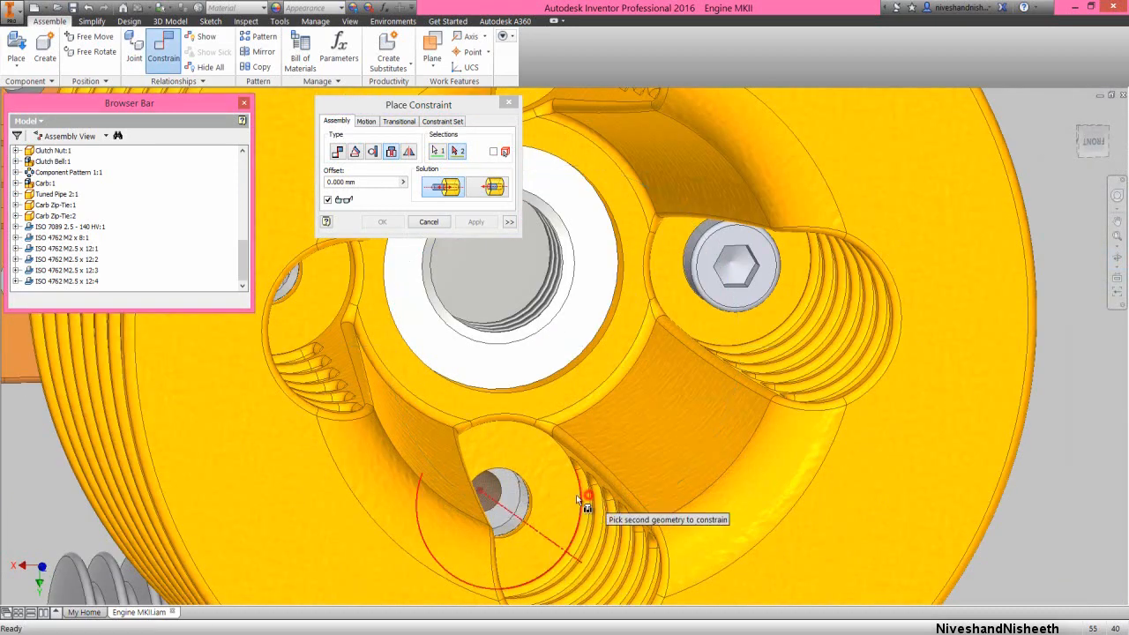
left_click(530, 506)
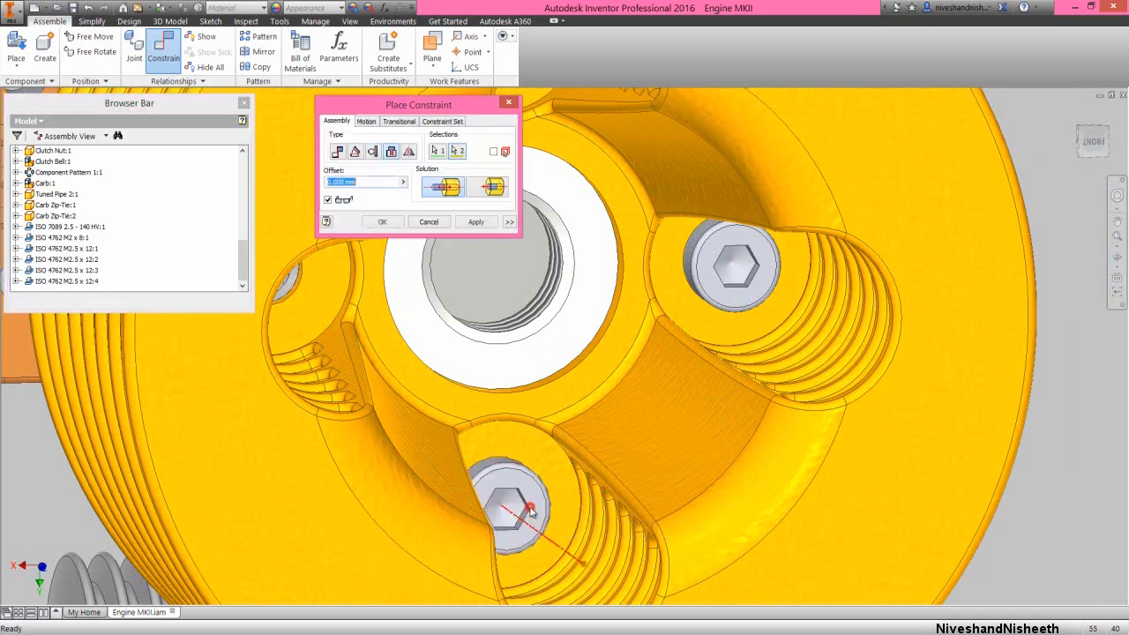
left_click(477, 220)
Apply an Insert constraint with 0 mm offset between the last empty cylinder head hole and the remaining M2.5 x 12 screw's under-head edge
left_click(300, 278)
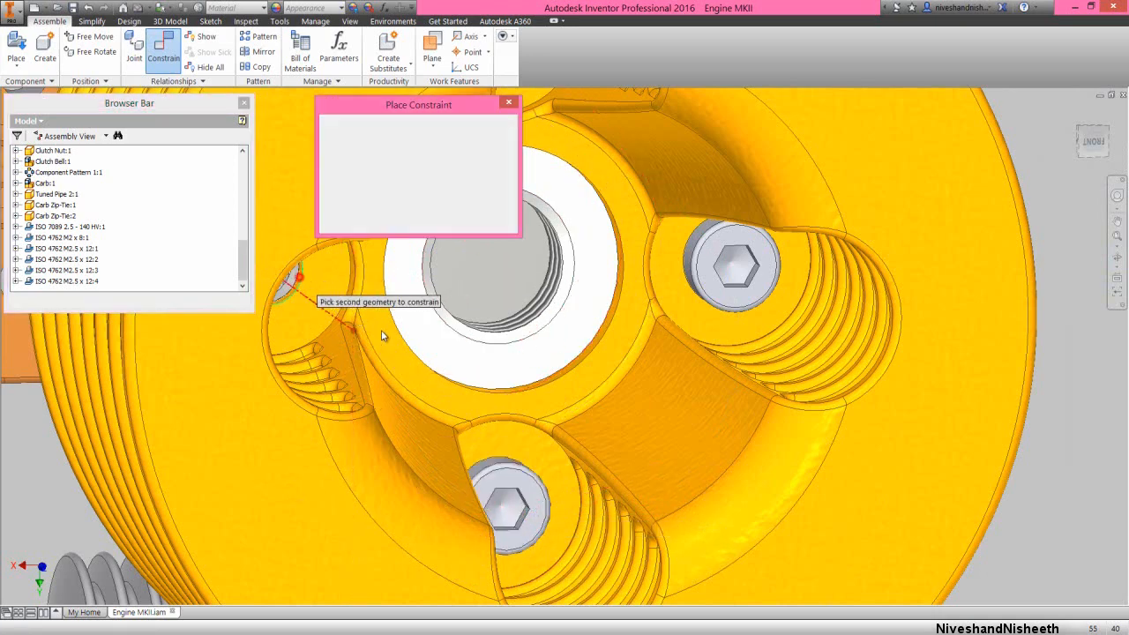
scroll(476, 352, "down", 5)
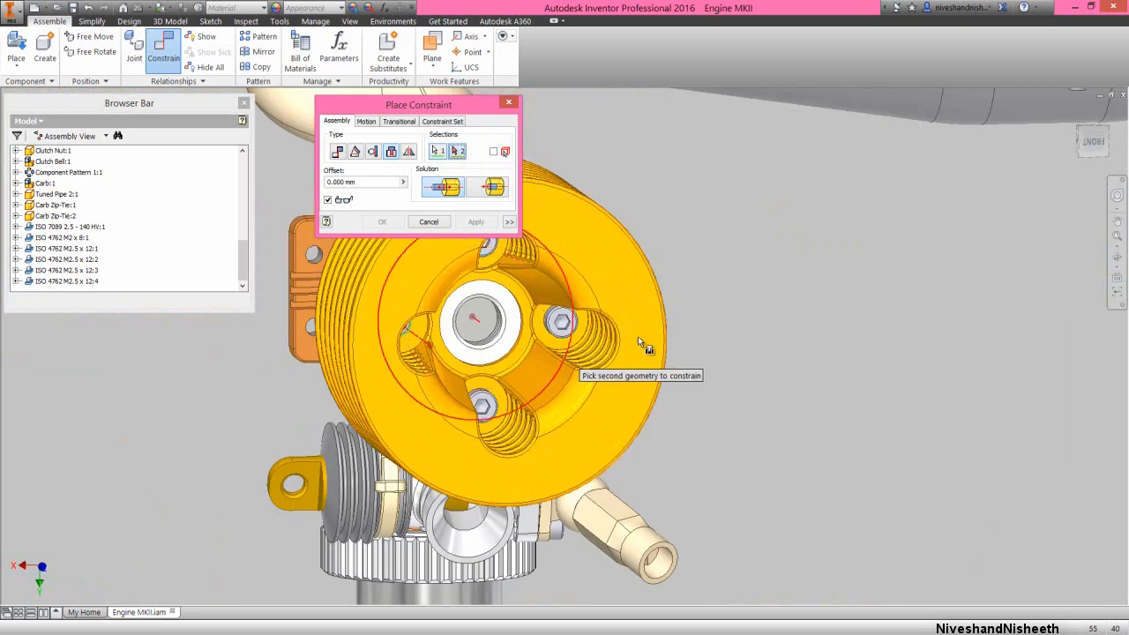
left_click(1114, 259)
scroll(584, 391, "down", 5)
left_click_drag(607, 372, 642, 368)
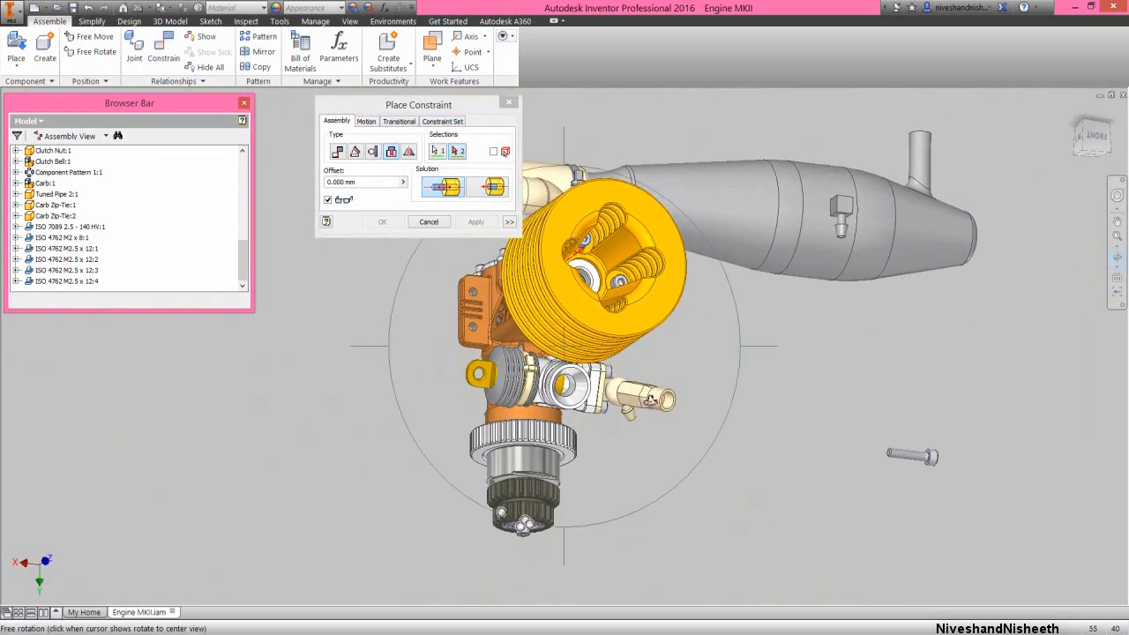
right_click(651, 388)
left_click(682, 384)
scroll(892, 464, "down", 8)
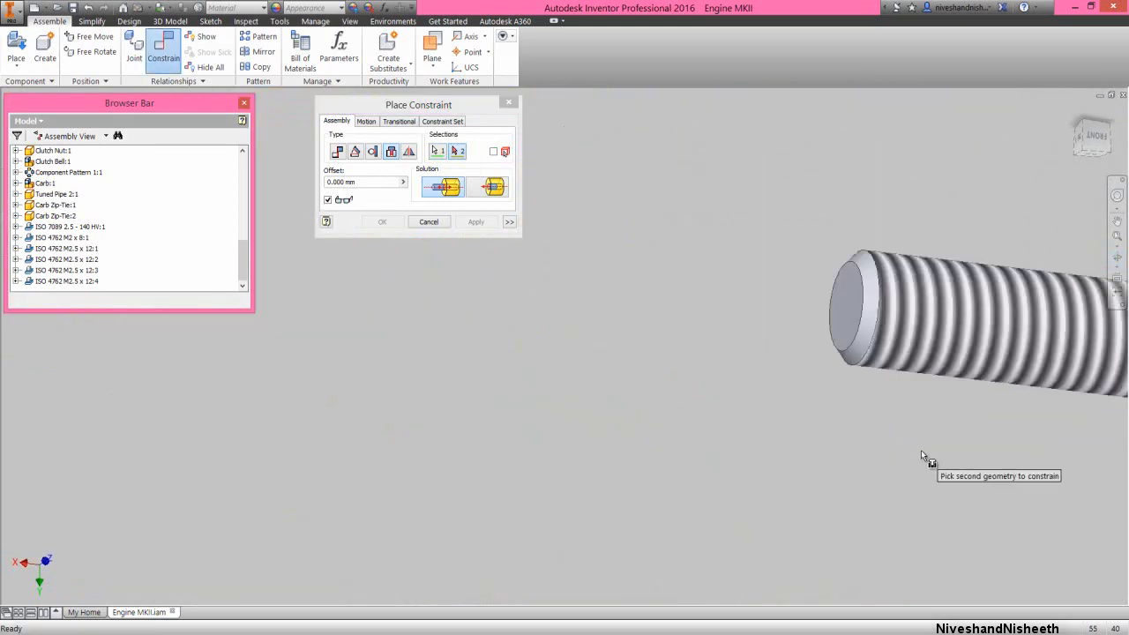
scroll(757, 443, "up", 4)
scroll(966, 438, "down", 4)
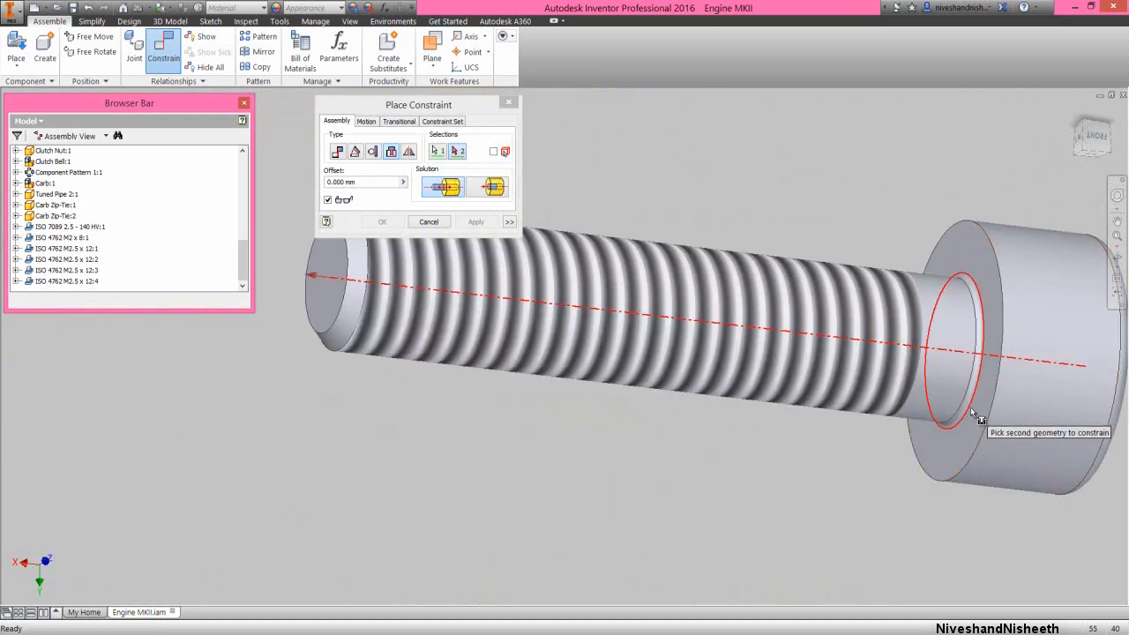
left_click(970, 406)
left_click(391, 224)
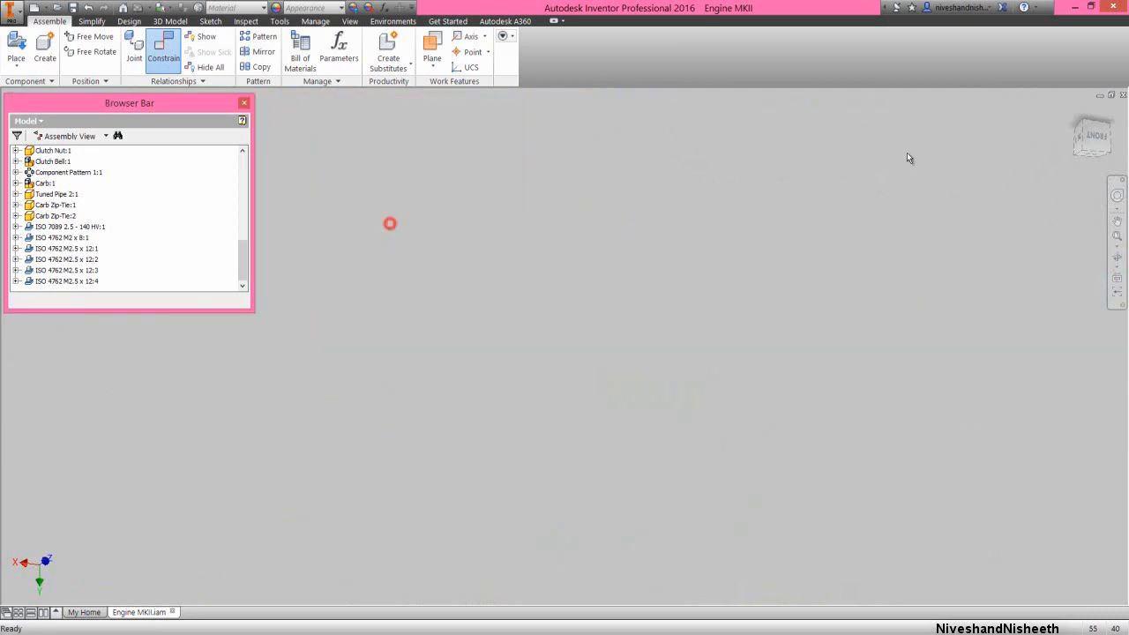
Inspect the four cap screws in the cylinder head from above and save the Engine MKII assembly
left_click(1093, 135)
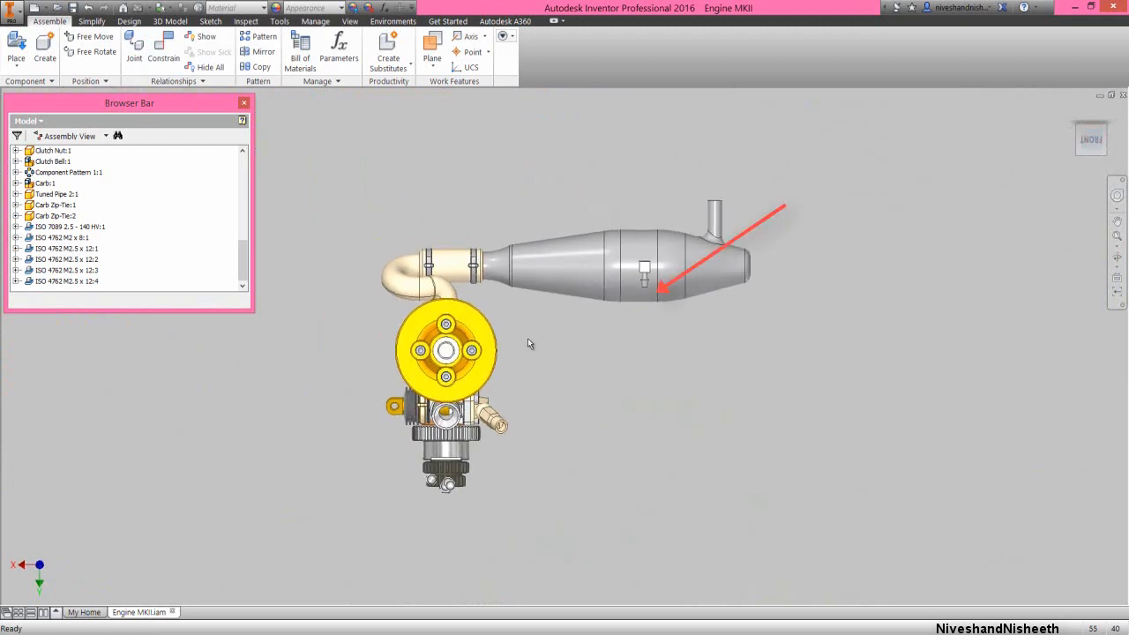
scroll(438, 368, "down", 8)
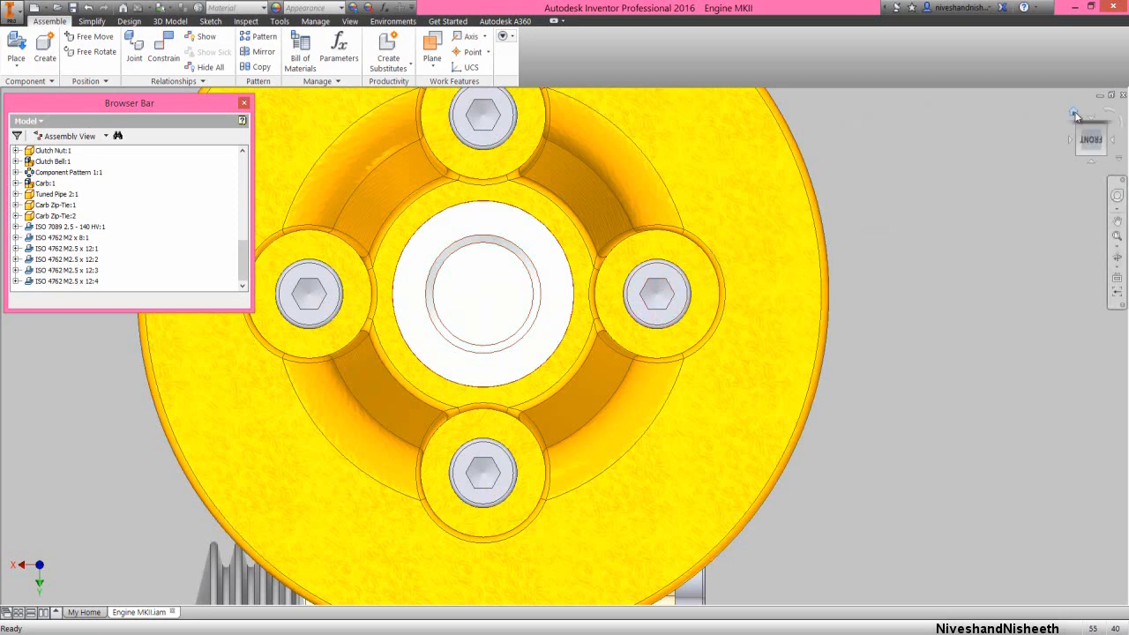
left_click(1077, 115)
left_click(852, 255)
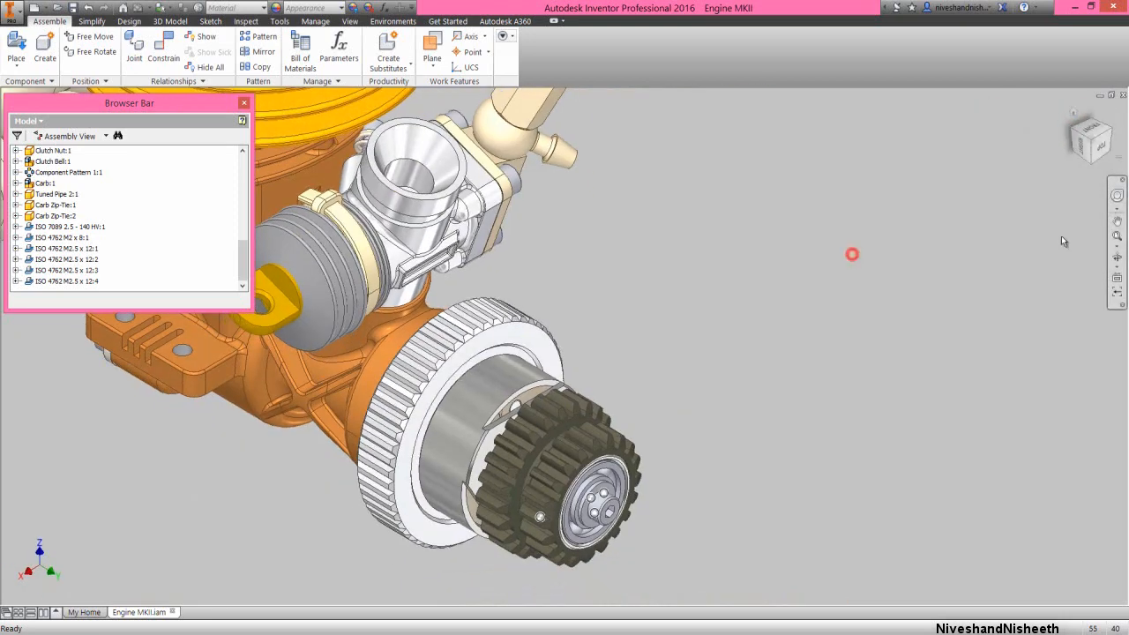
left_click(1116, 237)
left_click(746, 291)
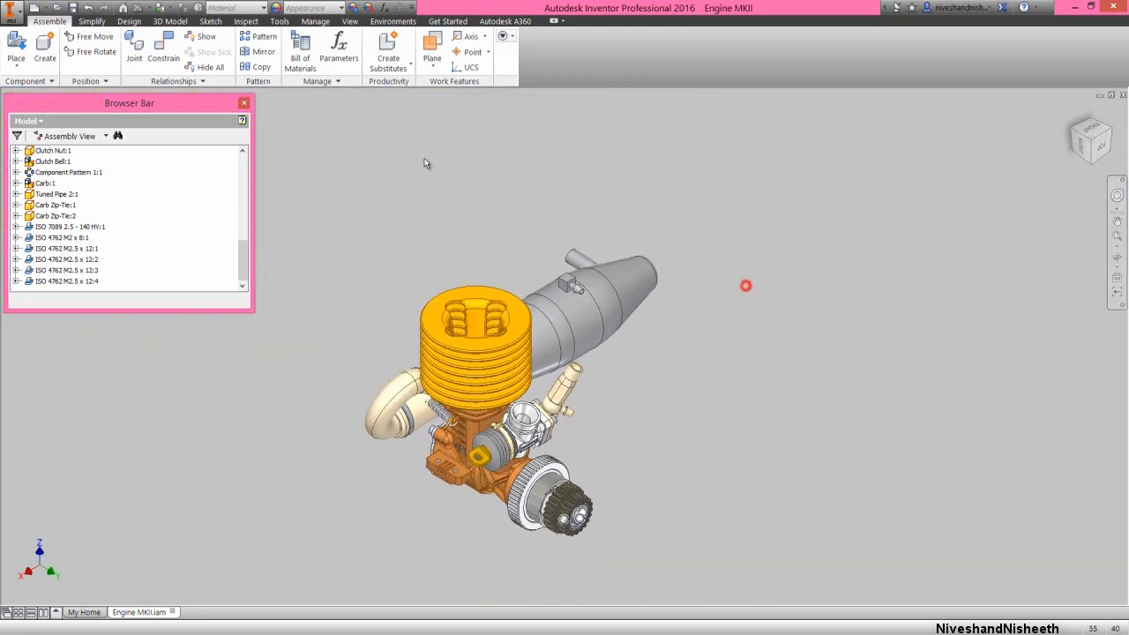
left_click(285, 147)
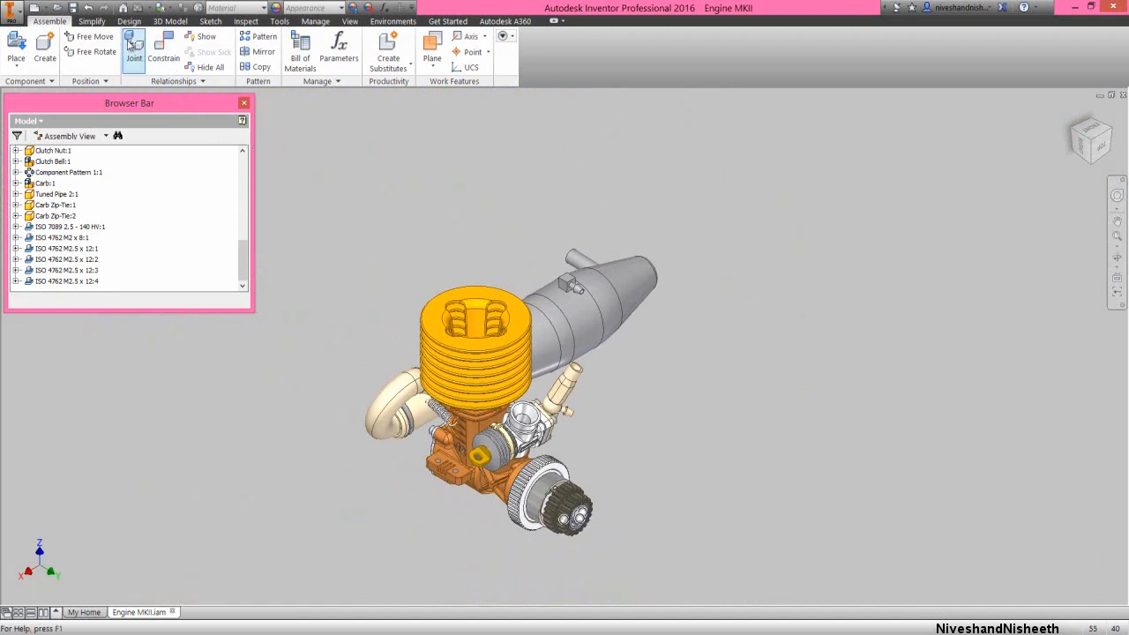
left_click(73, 8)
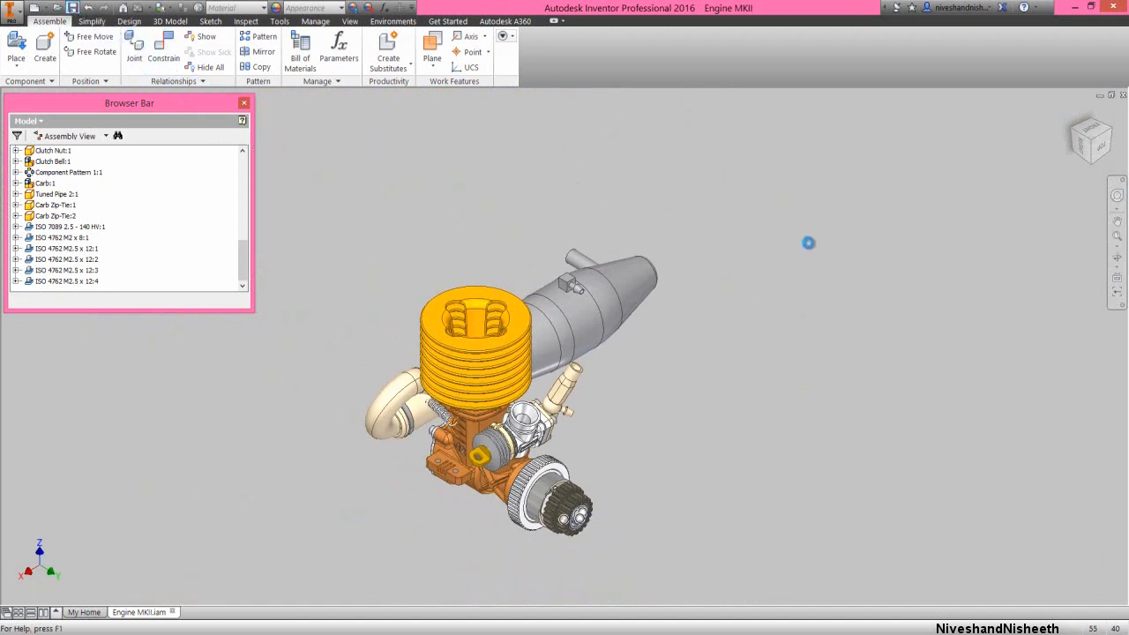
Examine the complete engine assembly in a closer, centred isometric view
left_click(1117, 220)
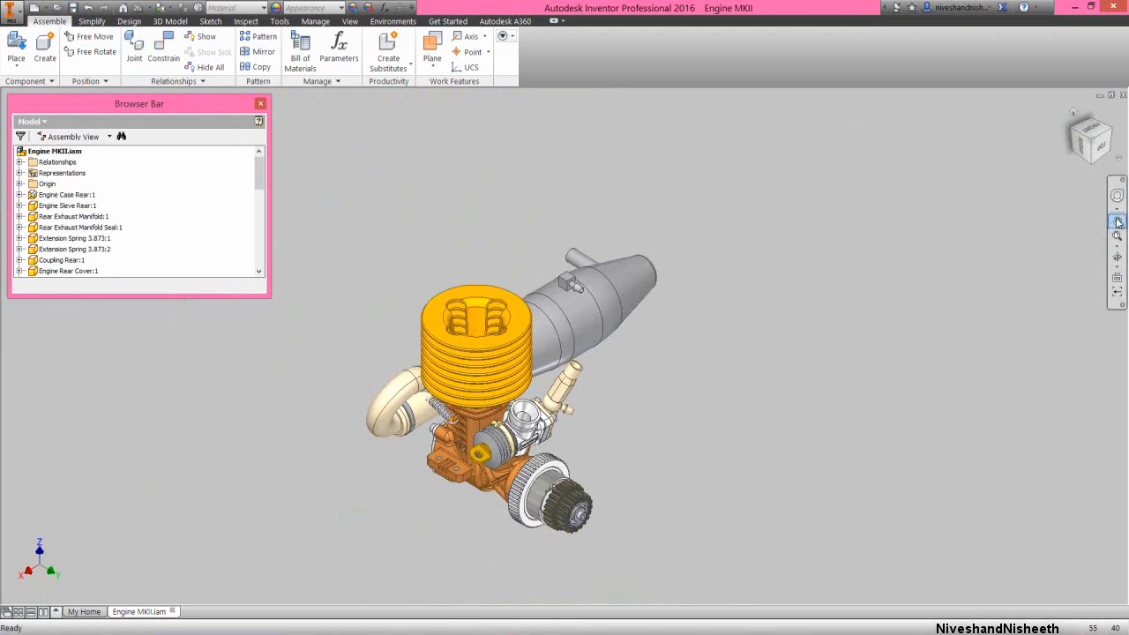
left_click_drag(643, 410, 694, 394)
right_click(690, 393)
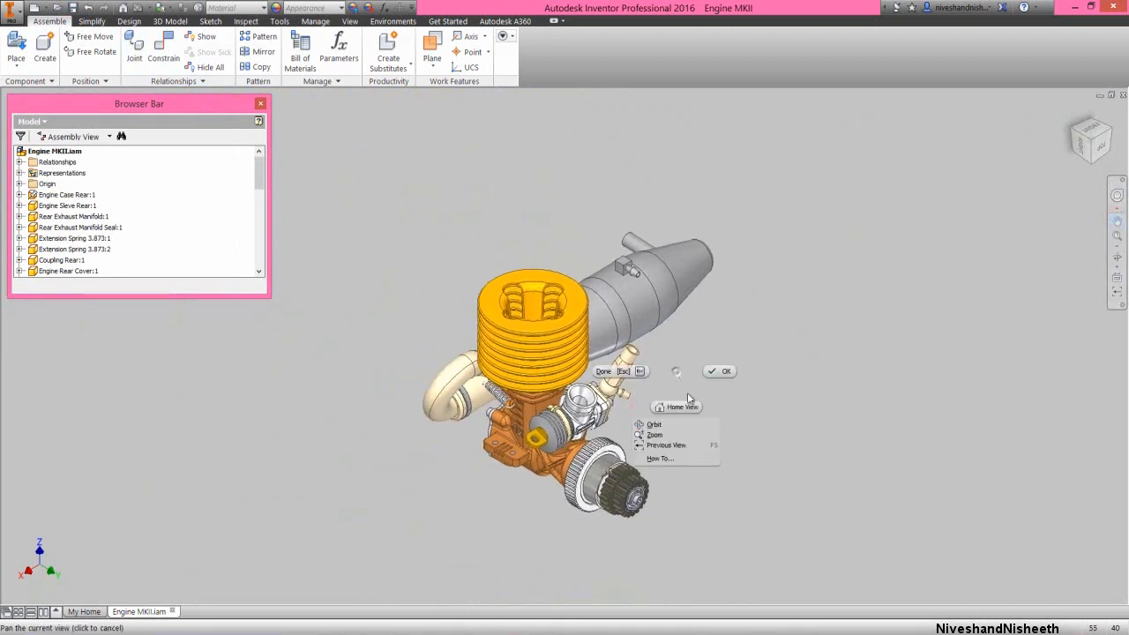
left_click(668, 424)
left_click_drag(681, 445, 663, 405)
right_click(689, 428)
left_click(678, 487)
right_click(688, 371)
left_click(718, 364)
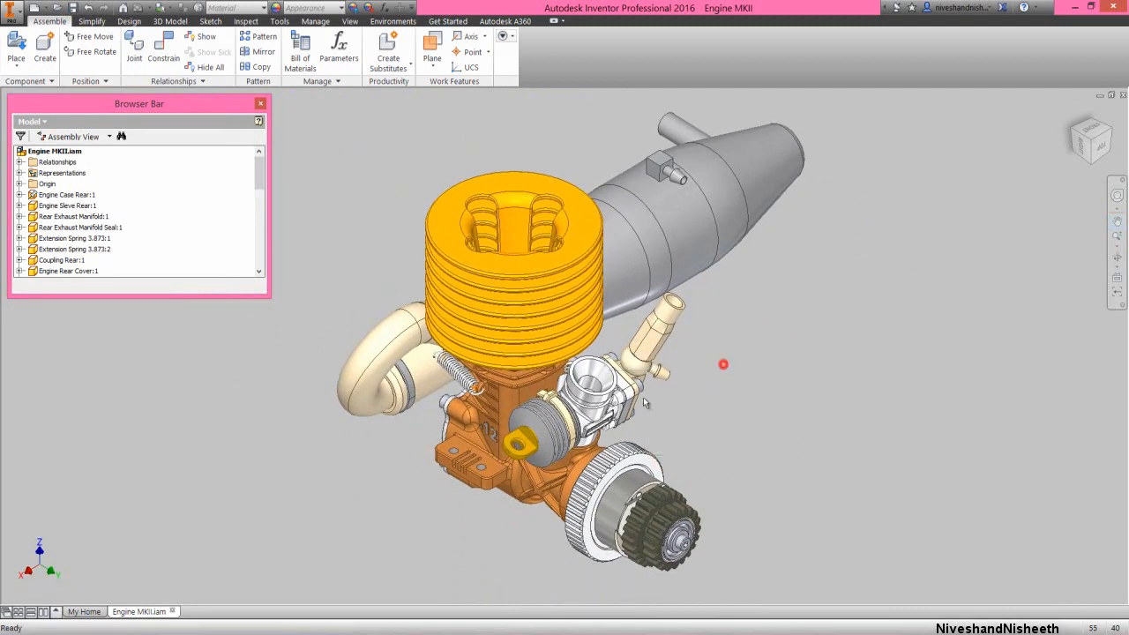
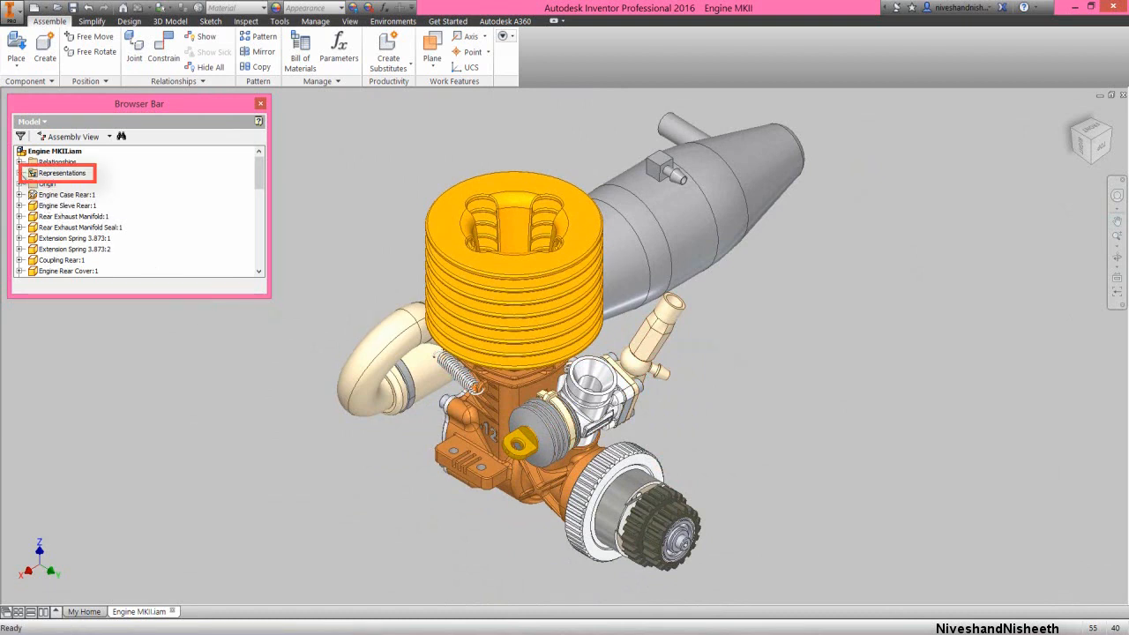
Create a new design view representation of the engine assembly and rename it "Drawing - Internals"
left_click(19, 173)
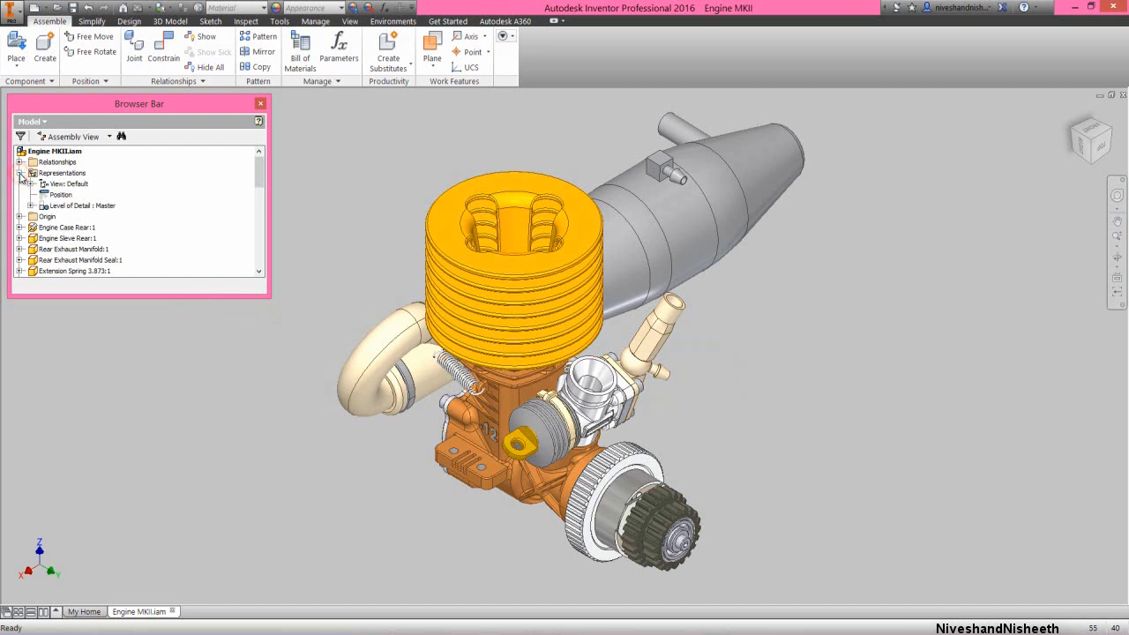
left_click(30, 184)
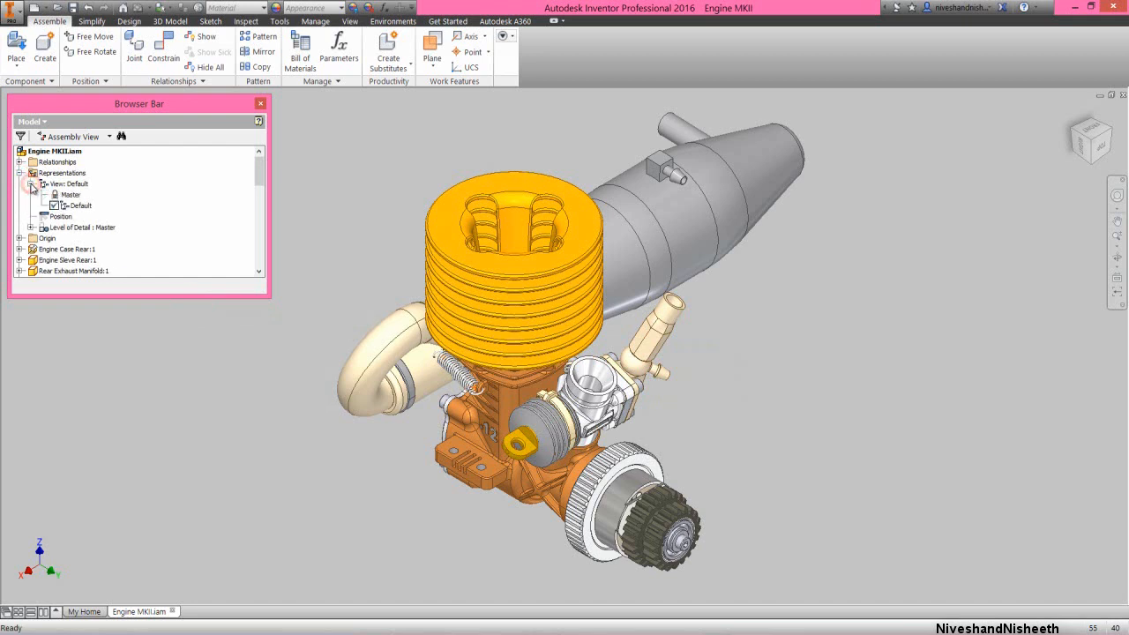
left_click(46, 184)
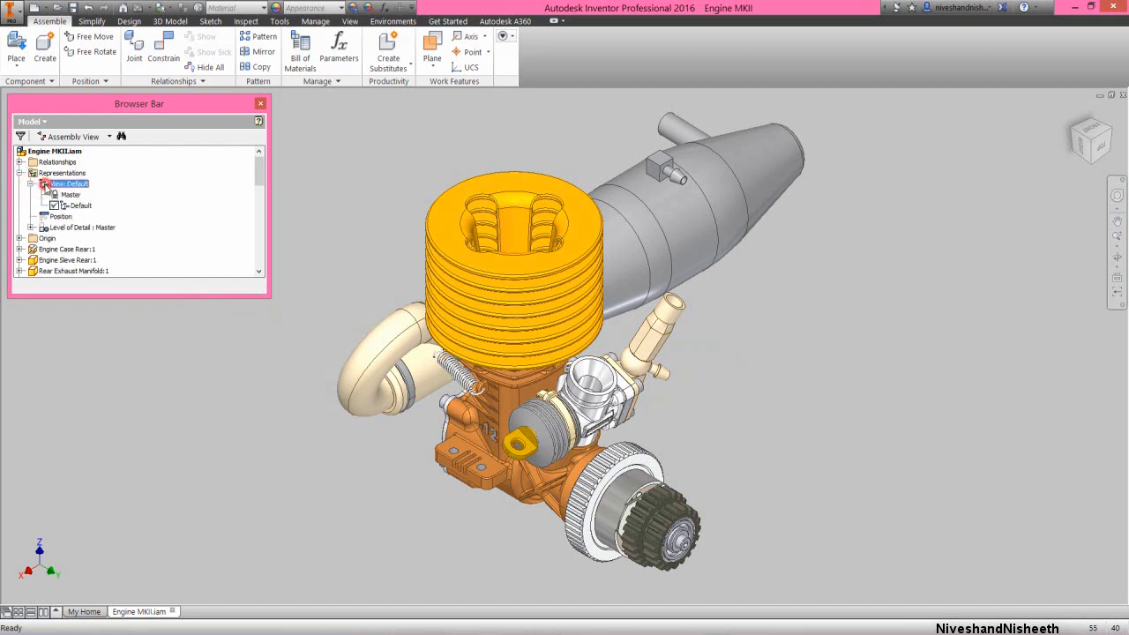
right_click(48, 187)
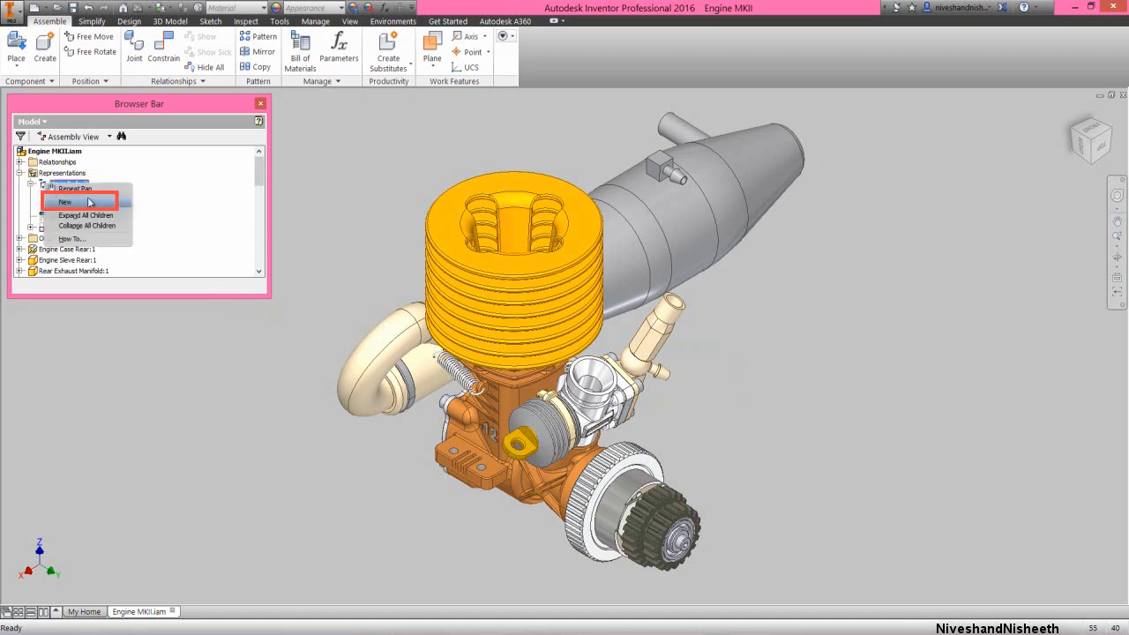
left_click(95, 203)
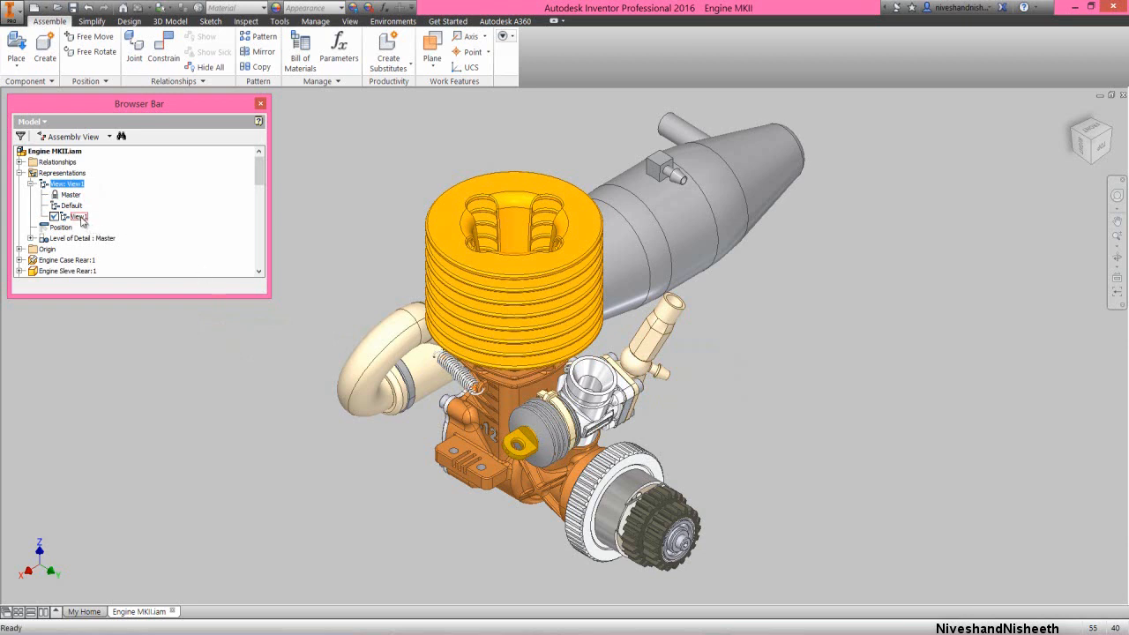
left_click(81, 219)
left_click(81, 219)
type("D")
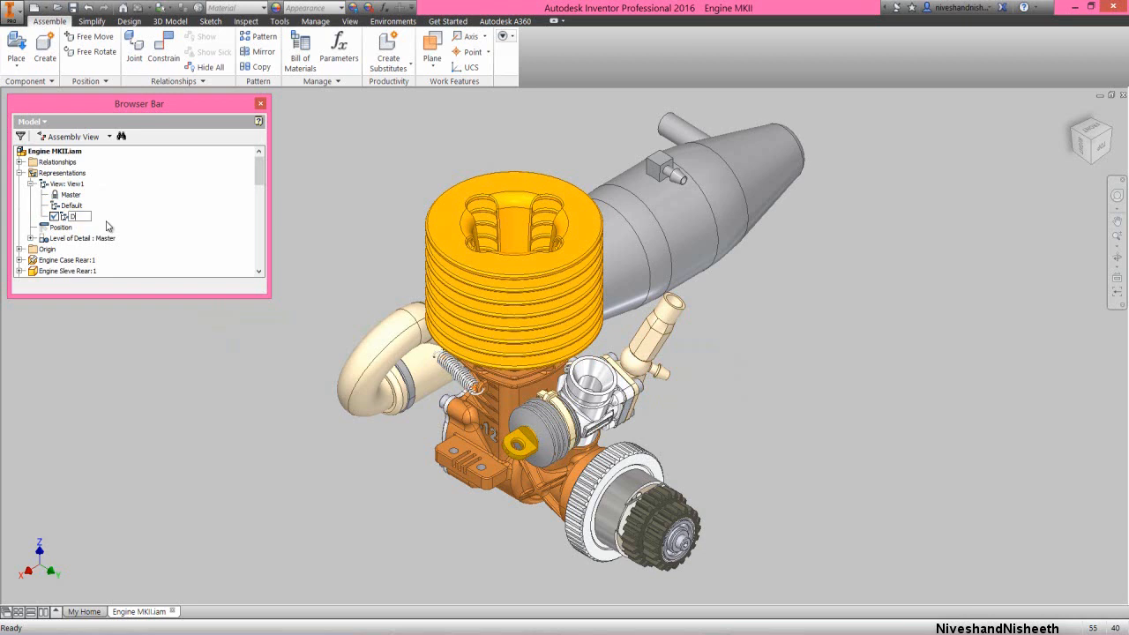
type("rawing - Internals")
key("Return")
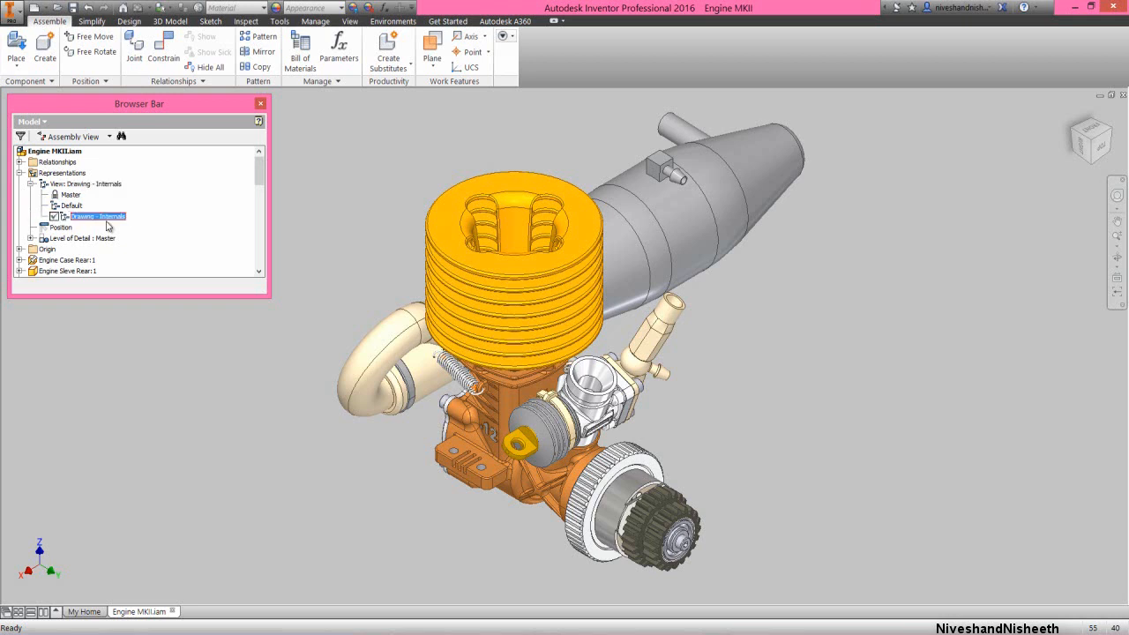
left_click(144, 335)
Isolate the sleeve, con rod, piston, wrist pin, crankshaft, bearings including 618/5:2, flywheel parts, clutch nut, Component Pattern 1, washer and M2 x 8 screw, removing associativity
left_click_drag(257, 172, 259, 181)
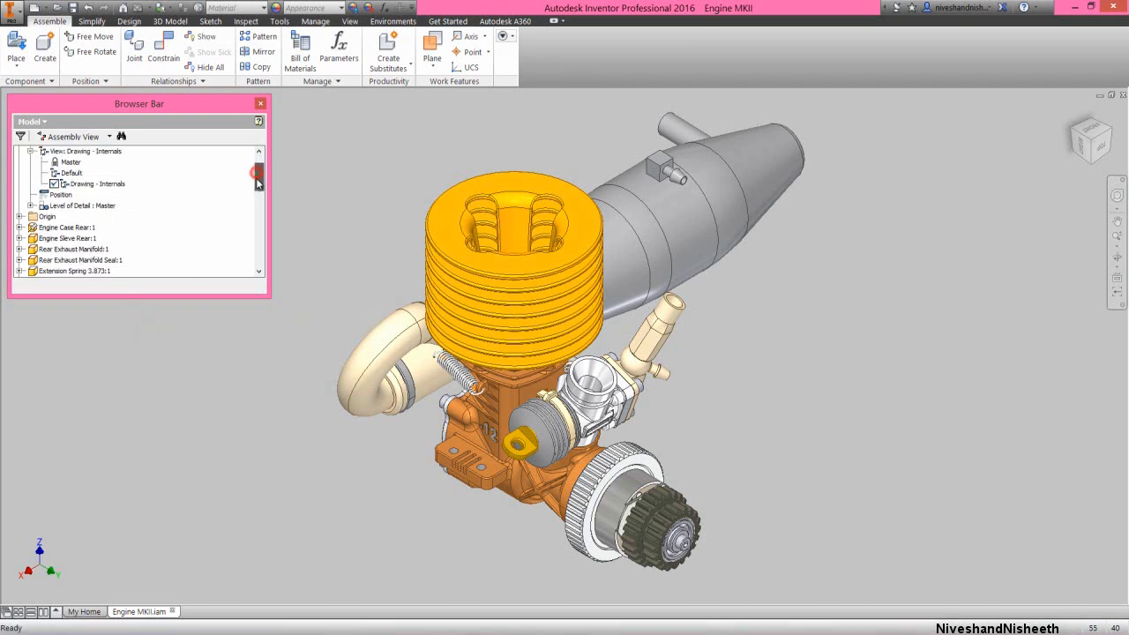
left_click_drag(217, 294, 225, 570)
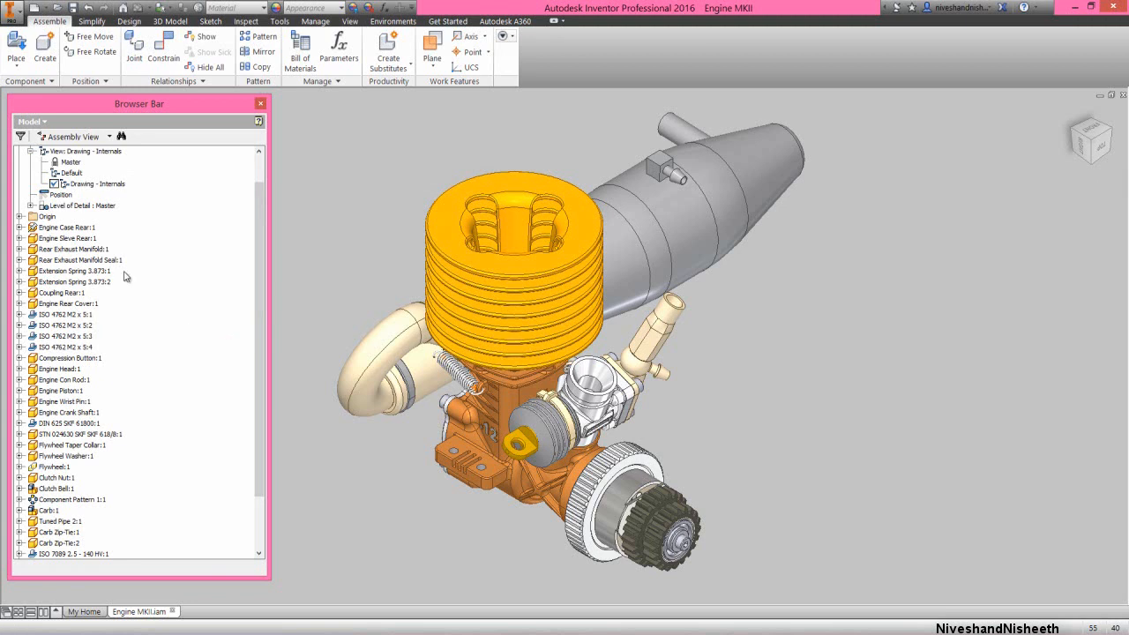
left_click(60, 240)
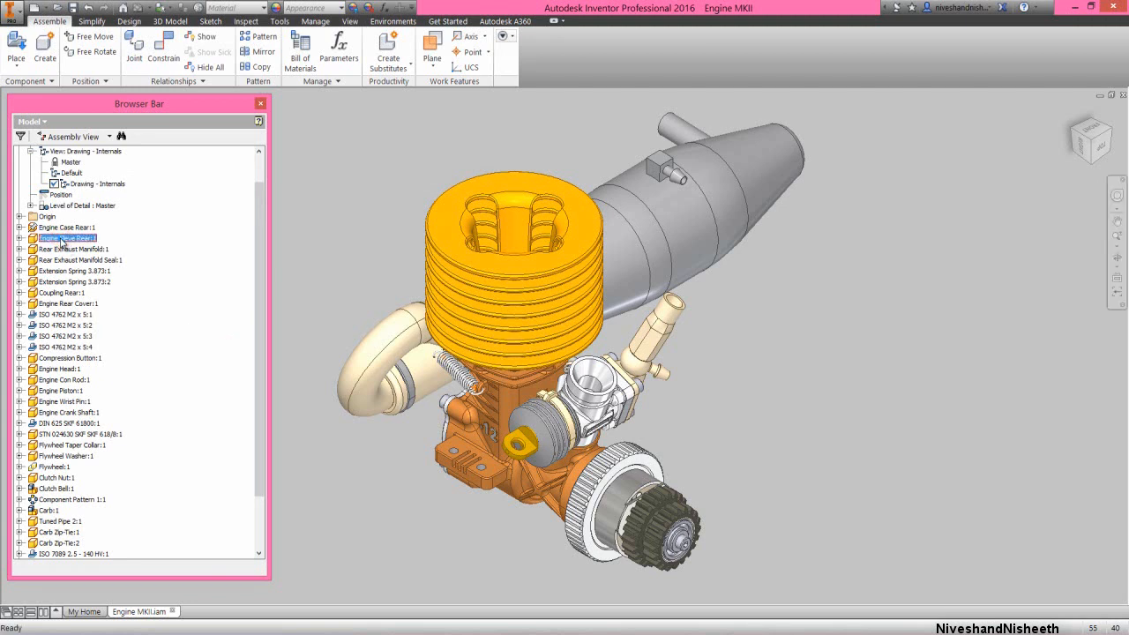
left_click(74, 396, "ctrl")
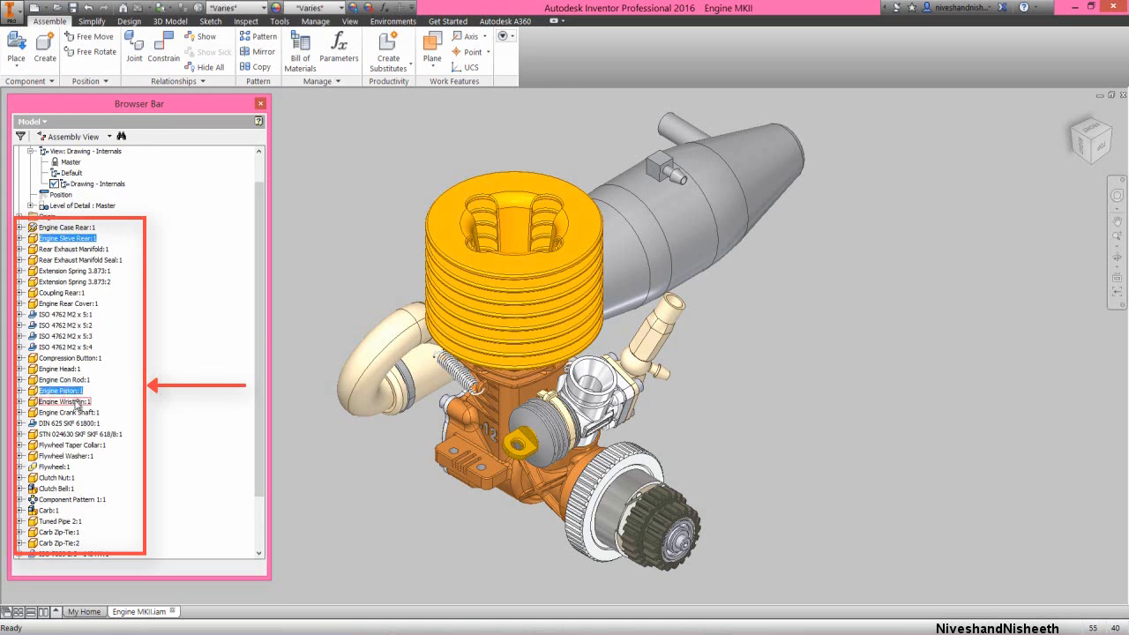
left_click(78, 402, "ctrl")
left_click(64, 379, "ctrl")
left_click(69, 423, "ctrl")
left_click(104, 435, "ctrl")
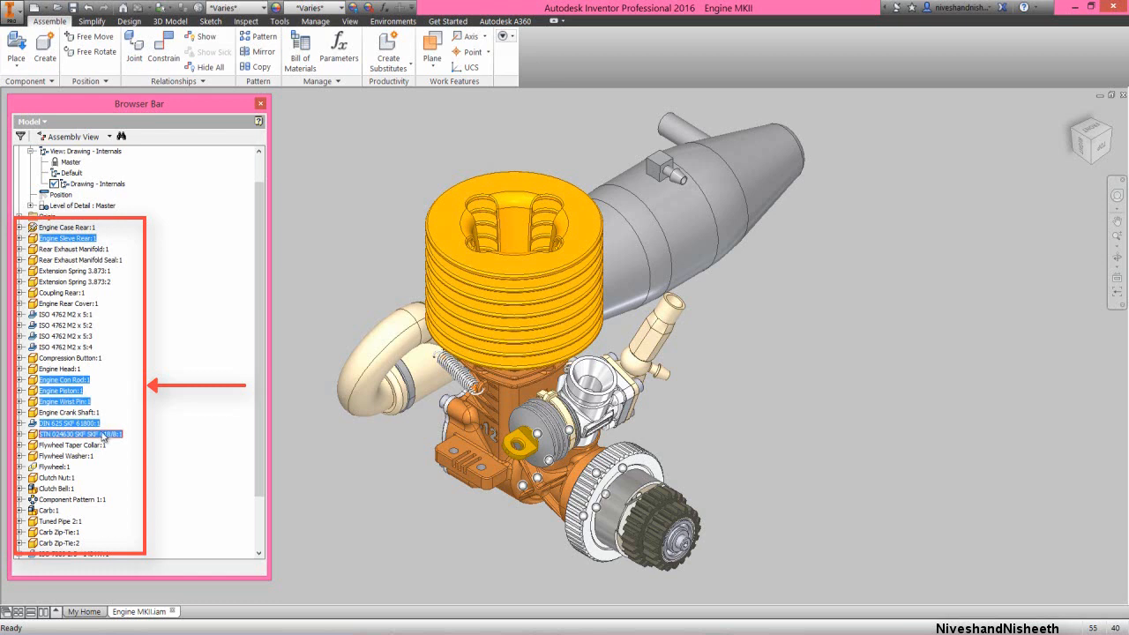
left_click(92, 413, "ctrl")
left_click(89, 458, "ctrl")
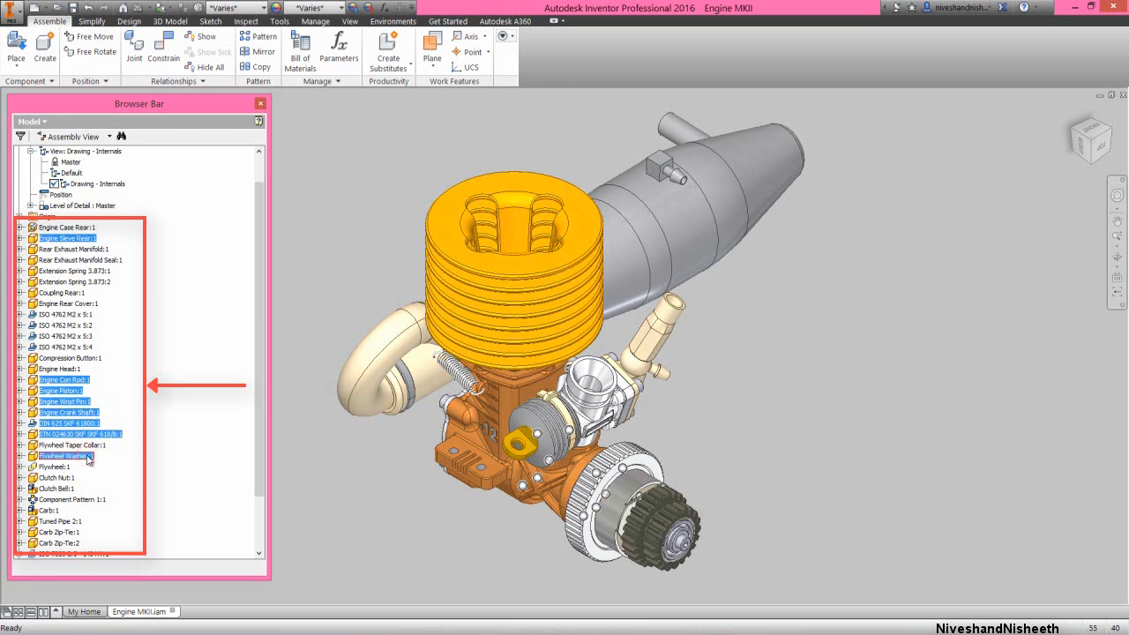
left_click(97, 446, "ctrl")
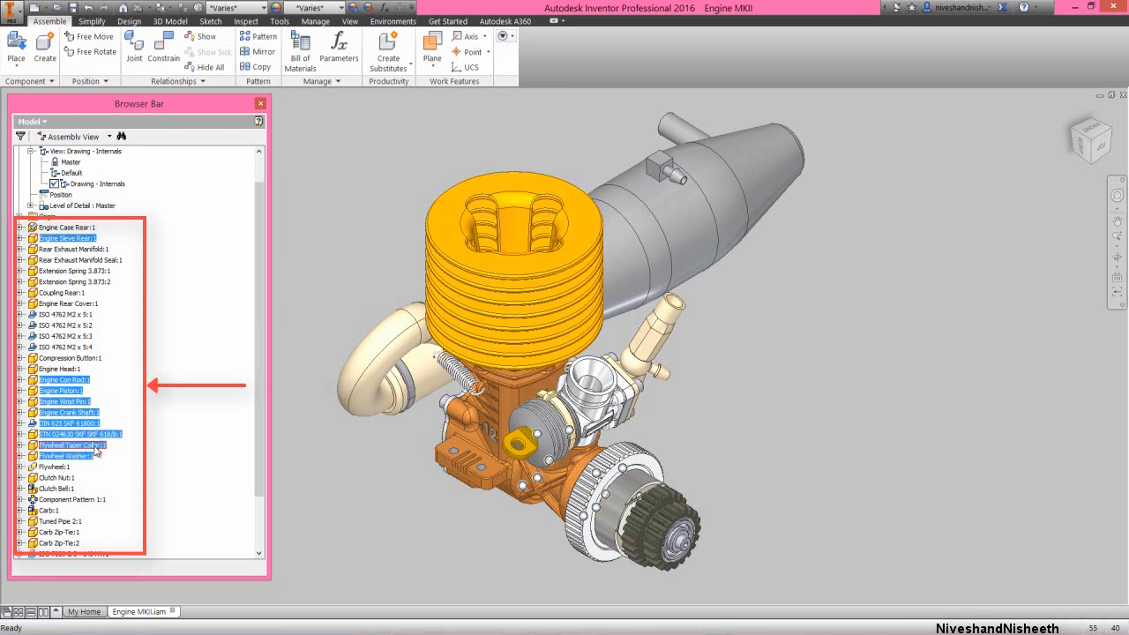
left_click(64, 467, "ctrl")
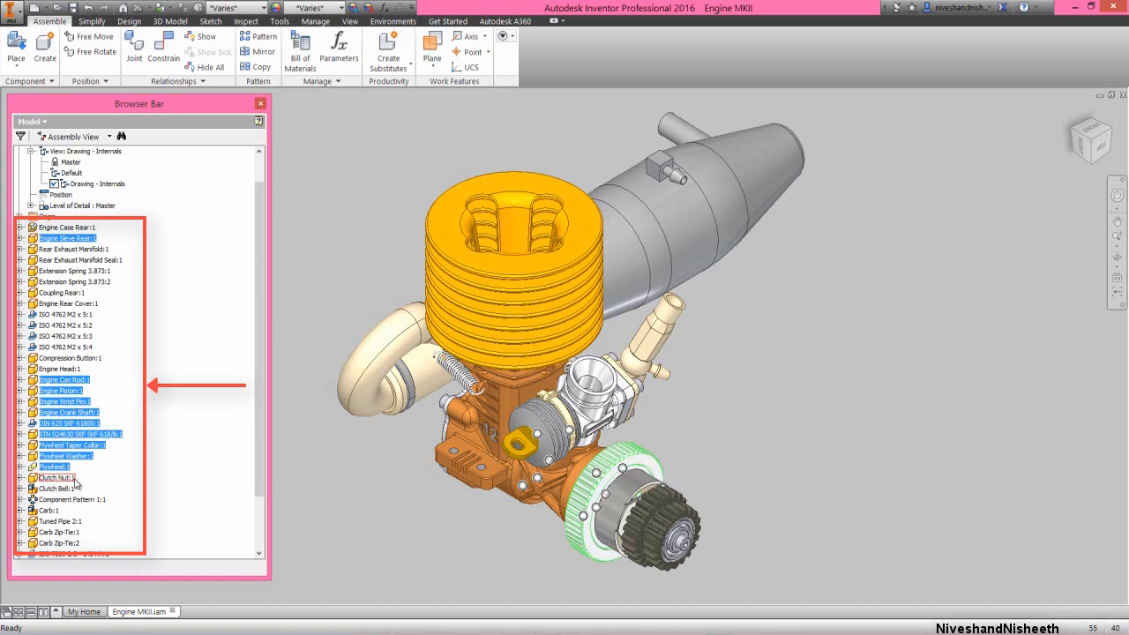
left_click(73, 479, "ctrl")
left_click(20, 489)
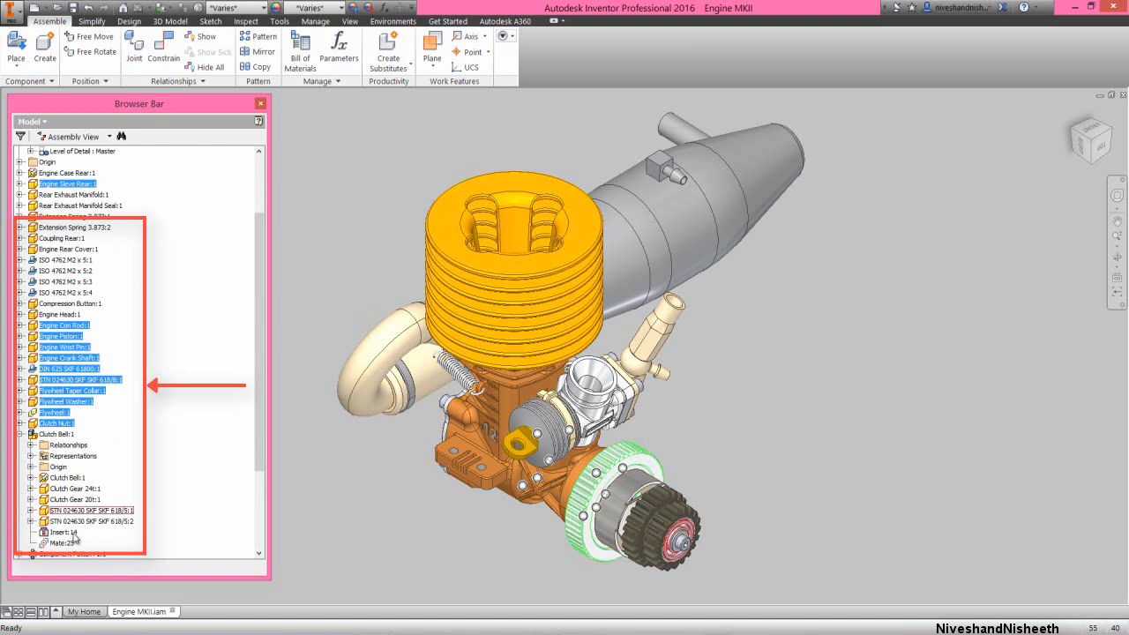
left_click(99, 521, "ctrl")
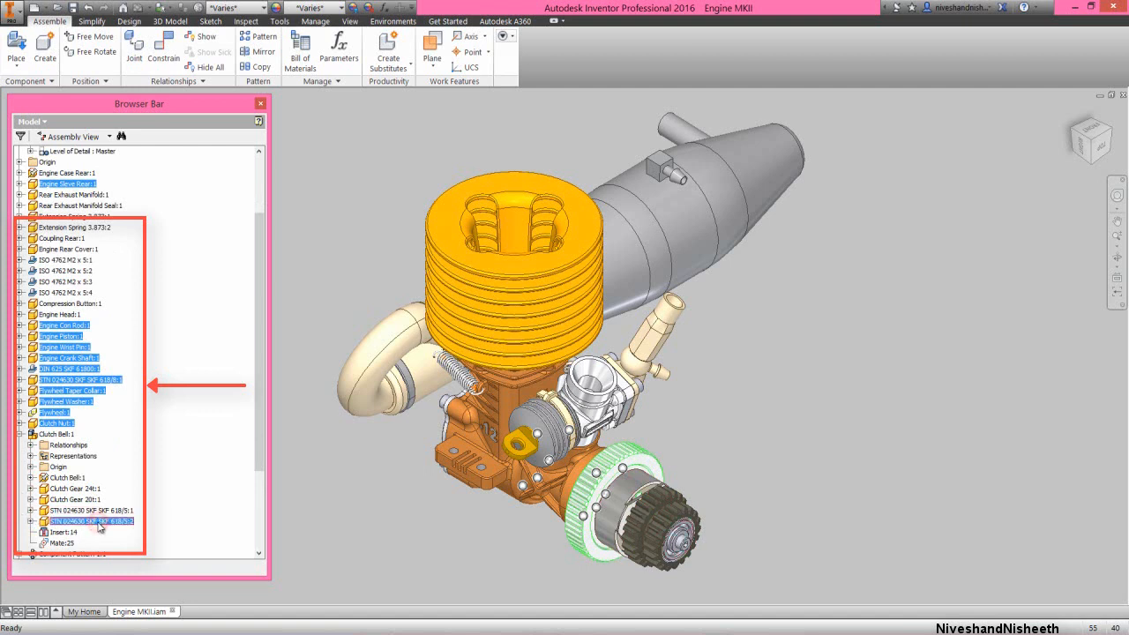
left_click(20, 434)
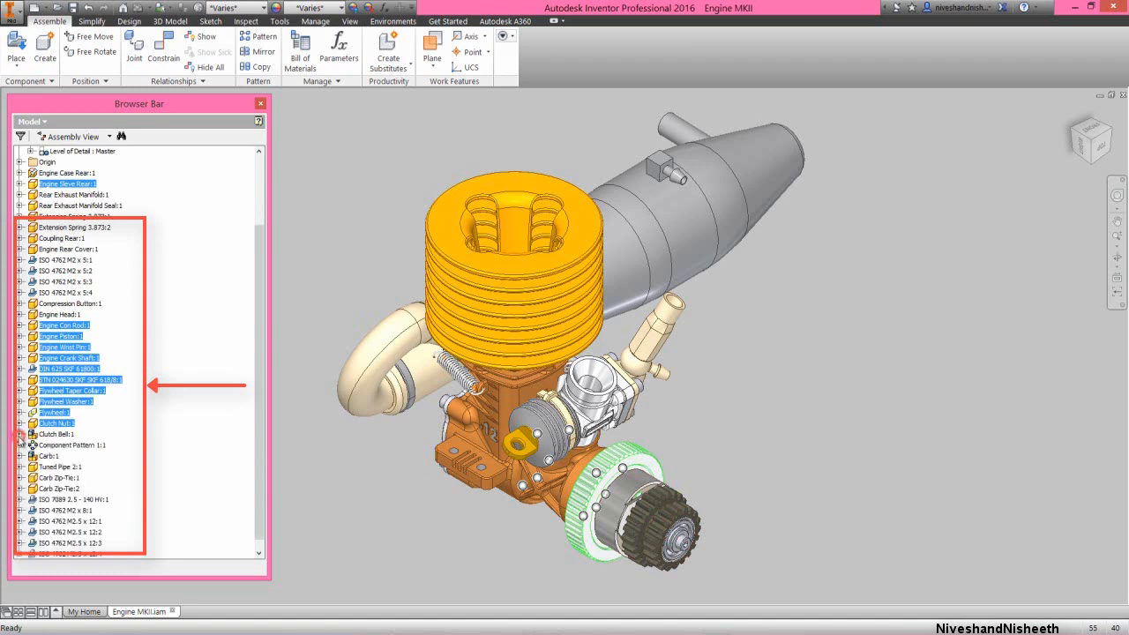
left_click(78, 446, "ctrl")
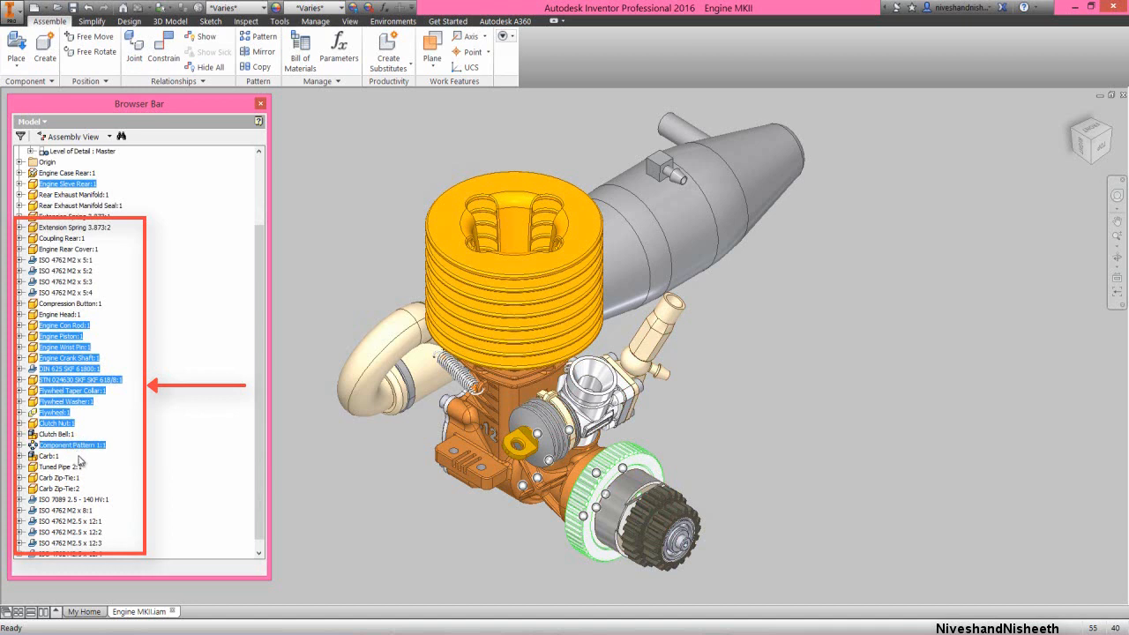
left_click(88, 501, "ctrl")
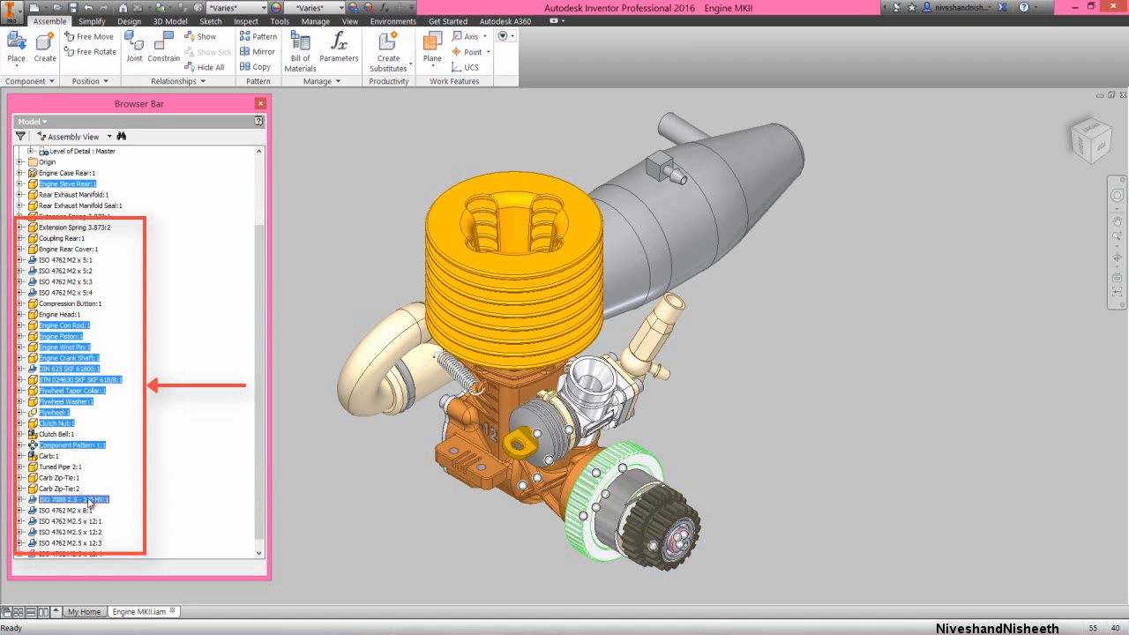
left_click(80, 511, "ctrl")
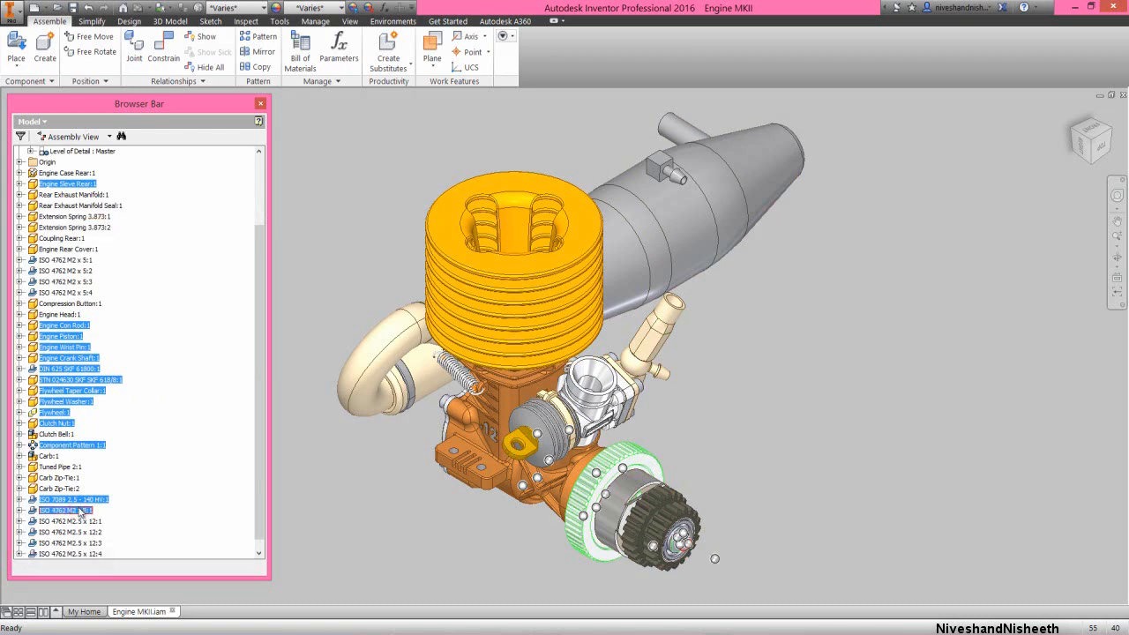
right_click(72, 389)
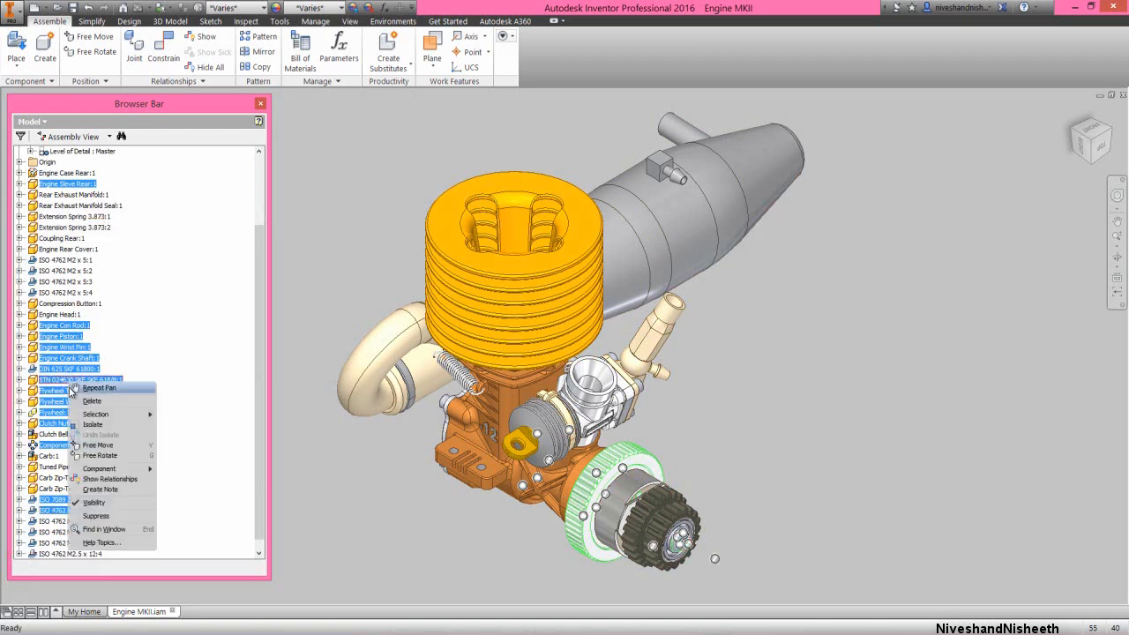
left_click(110, 426)
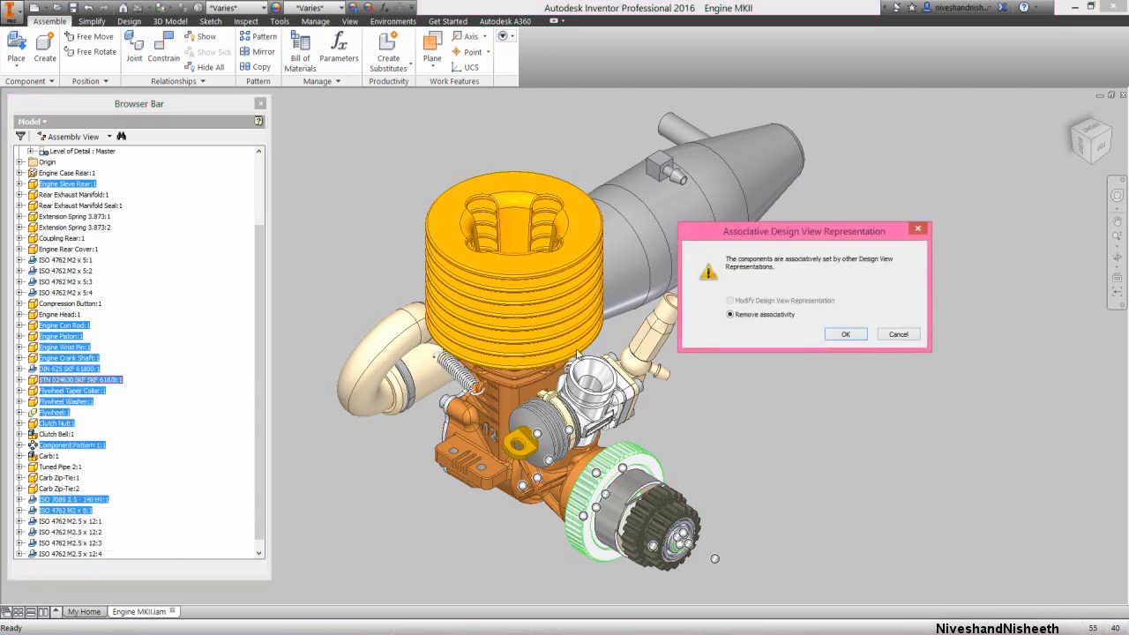
left_click(850, 336)
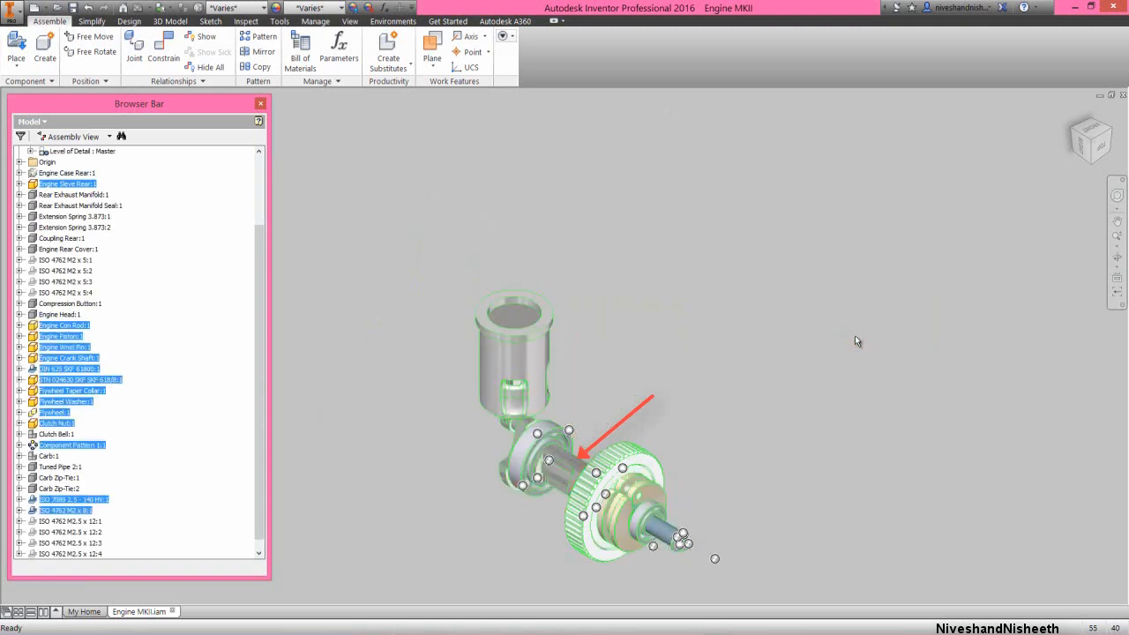
left_click(757, 419)
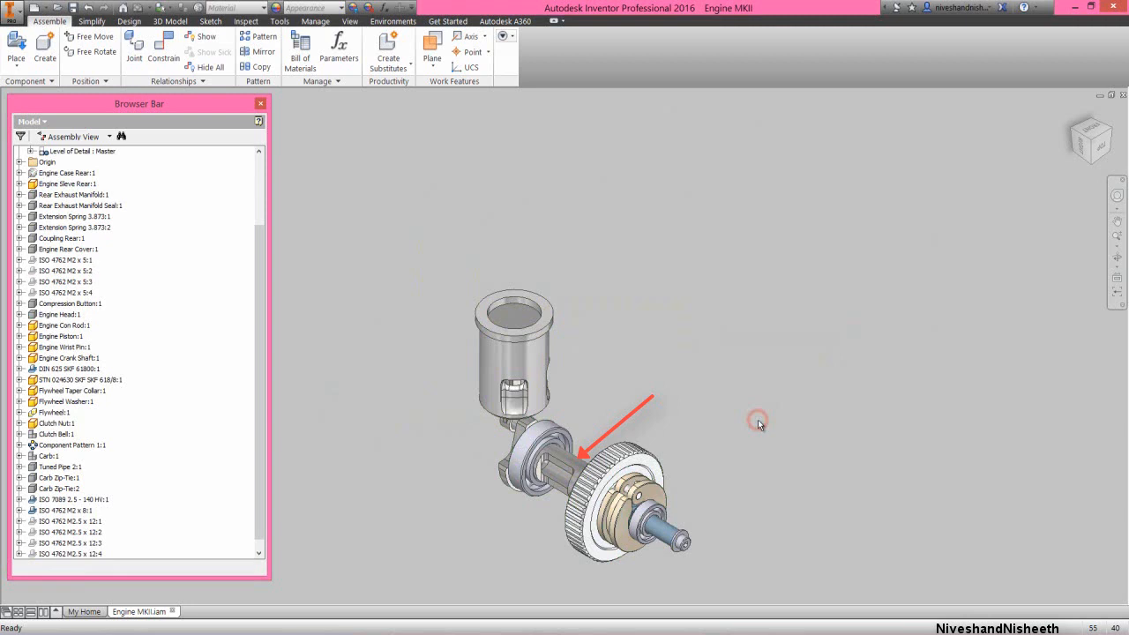
Turn off the Enabled state of the engine sleeve around the piston
left_click(533, 360)
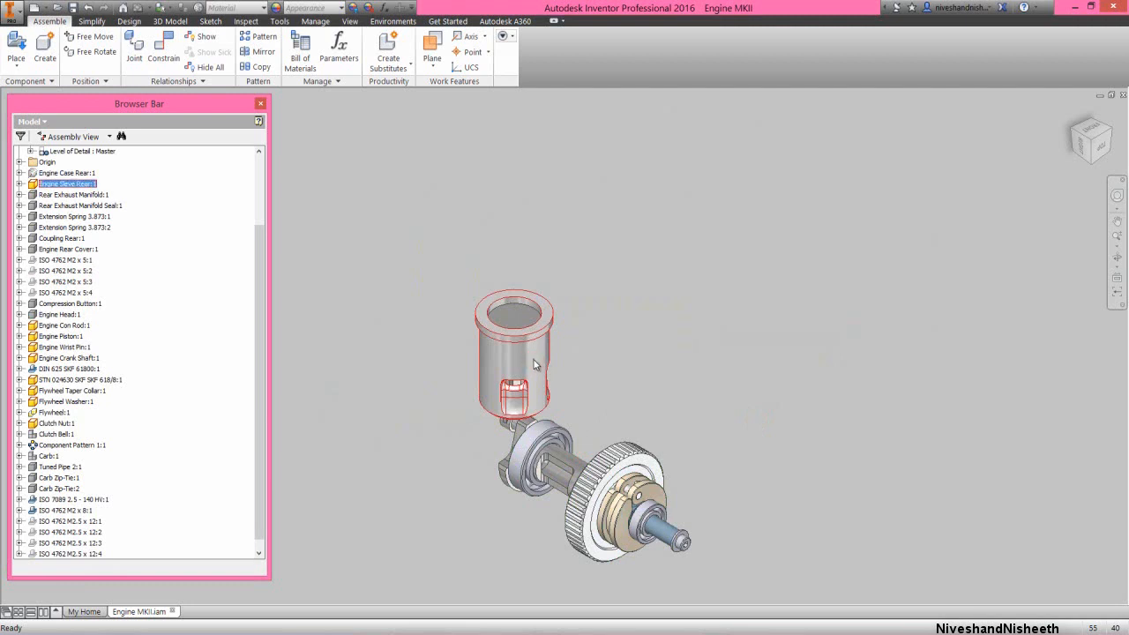
right_click(533, 361)
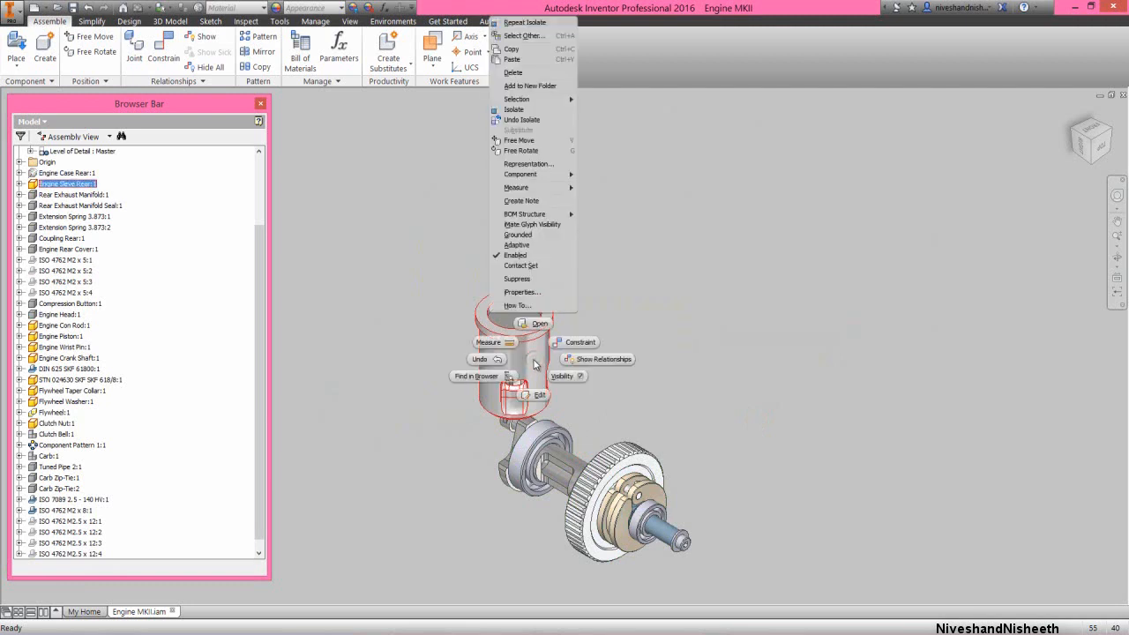
left_click(497, 255)
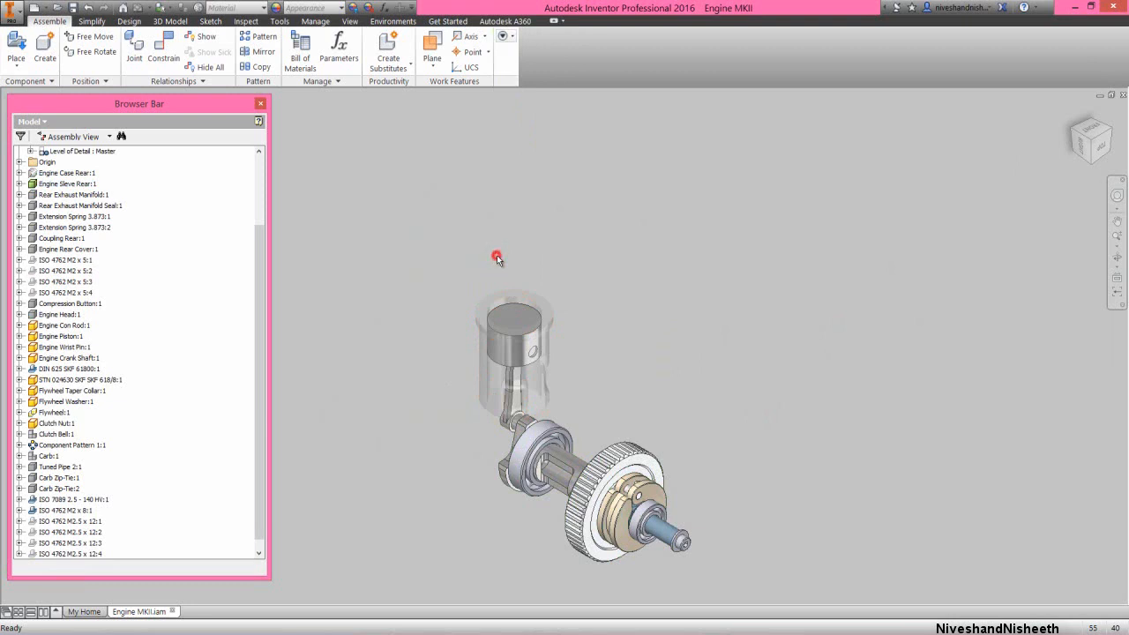
Collapse all entries in the model browser and shorten the browser window
right_click(217, 325)
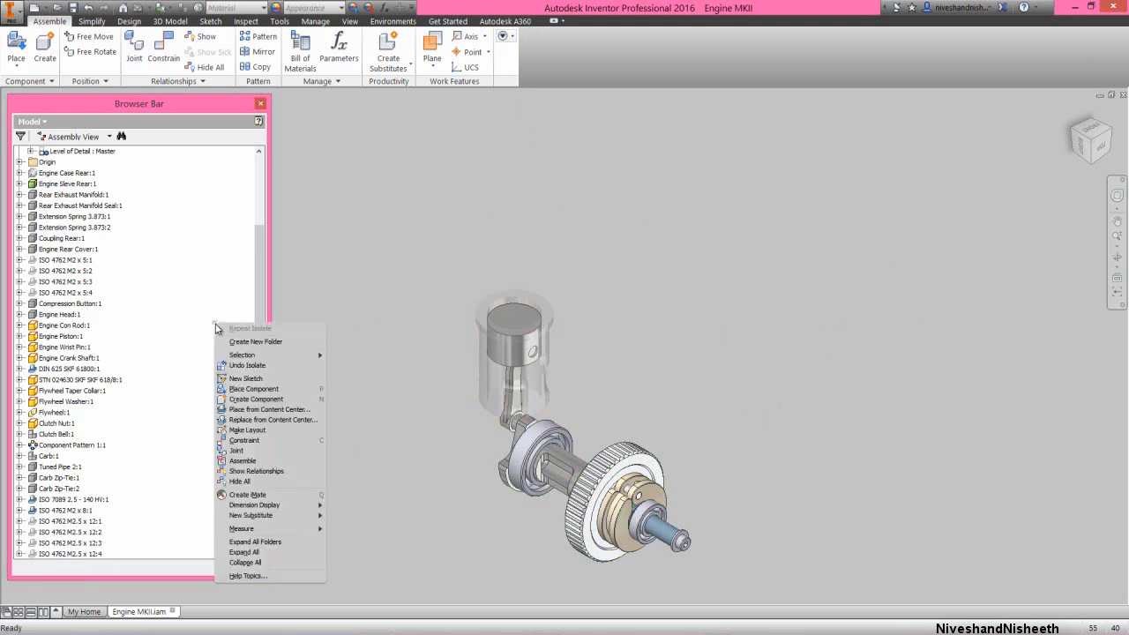
left_click(249, 562)
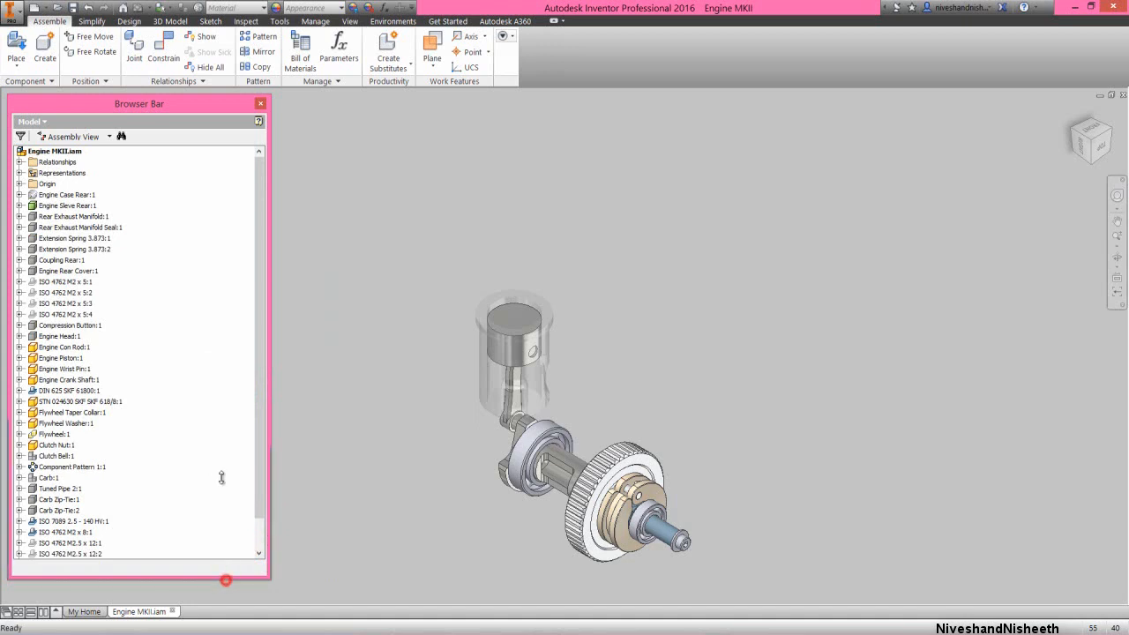
left_click_drag(196, 355, 197, 284)
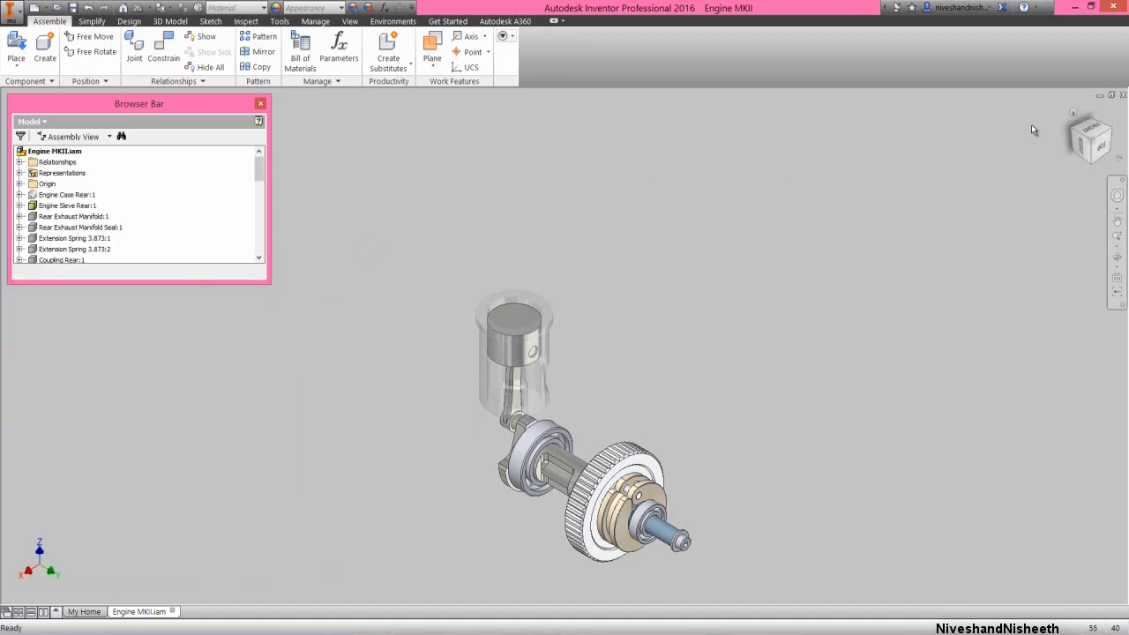
Examine the engine's internal parts from the crank side, enlarged and centred
left_click(1068, 130)
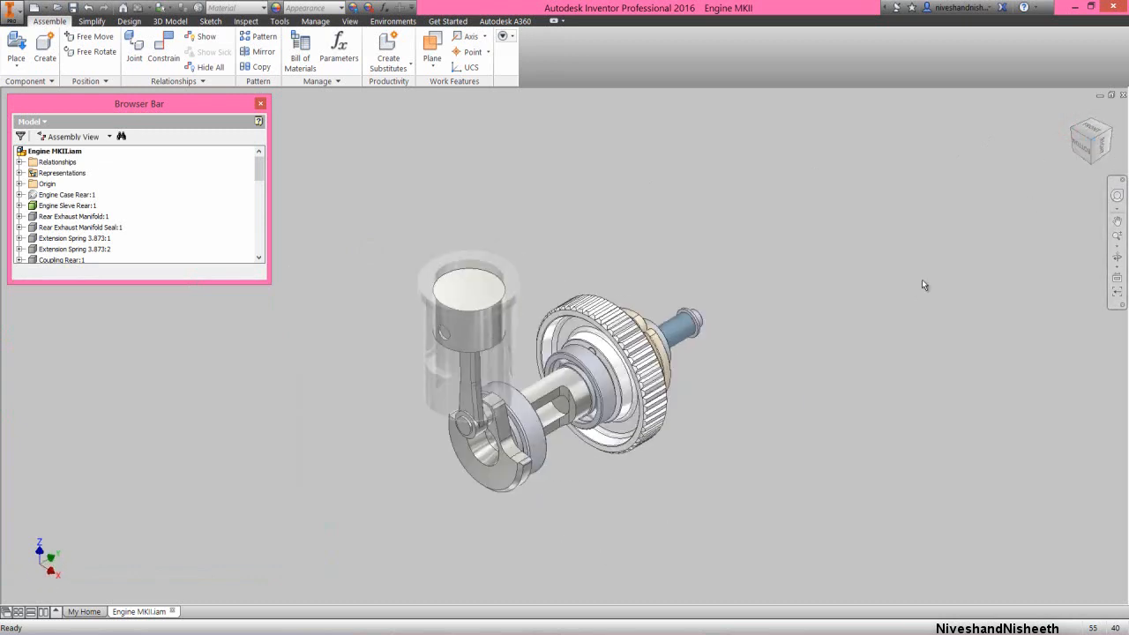
left_click(1116, 235)
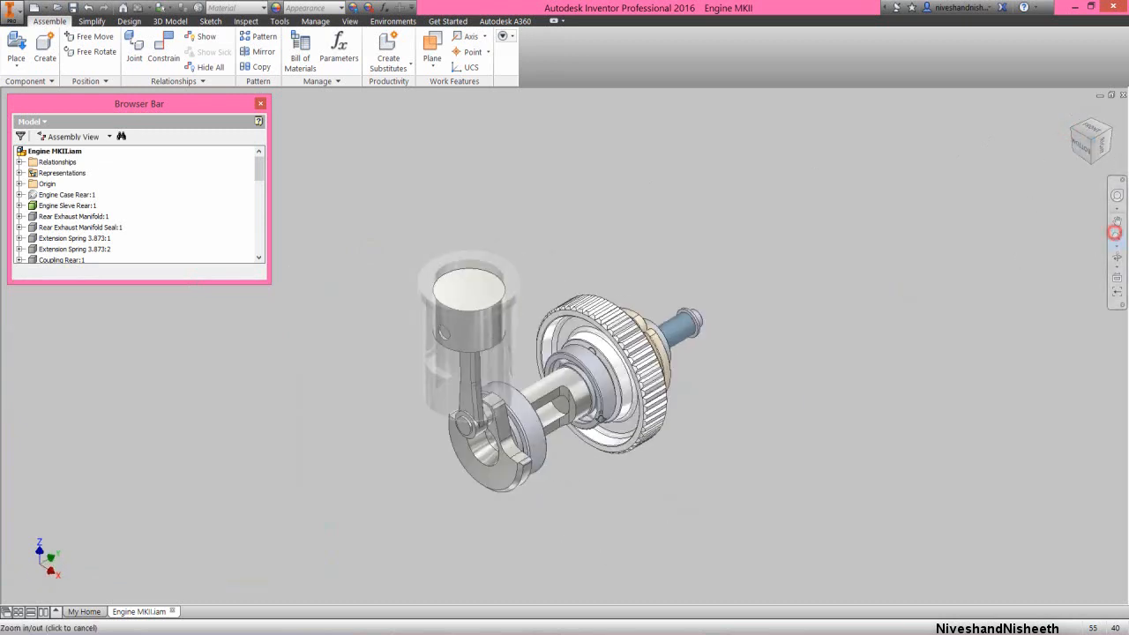
left_click_drag(582, 414, 588, 453)
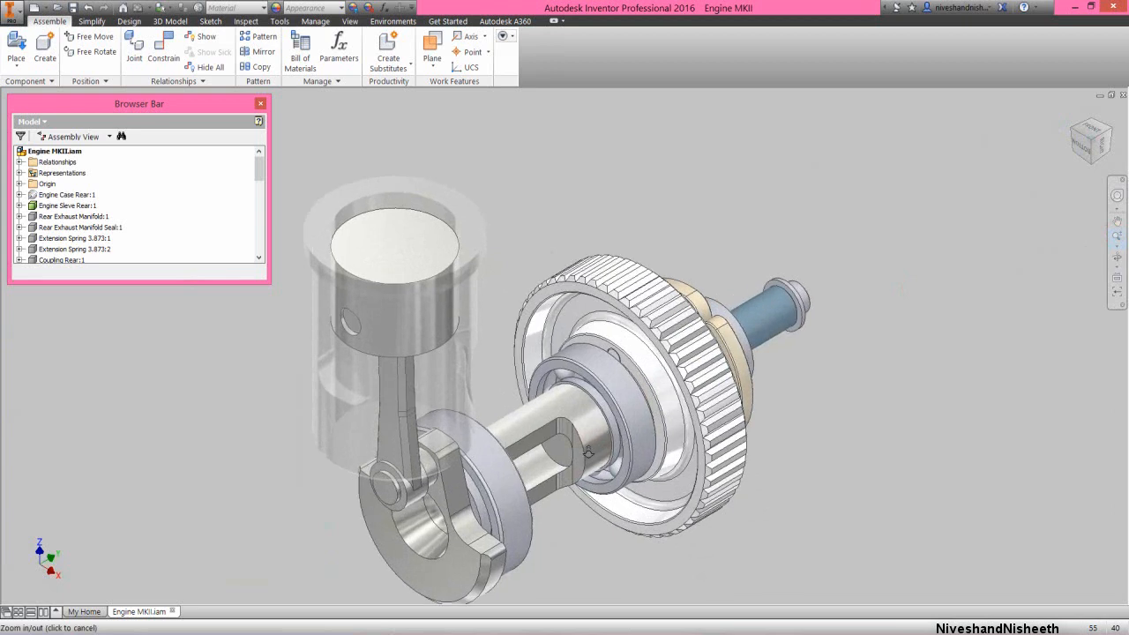
right_click(569, 414)
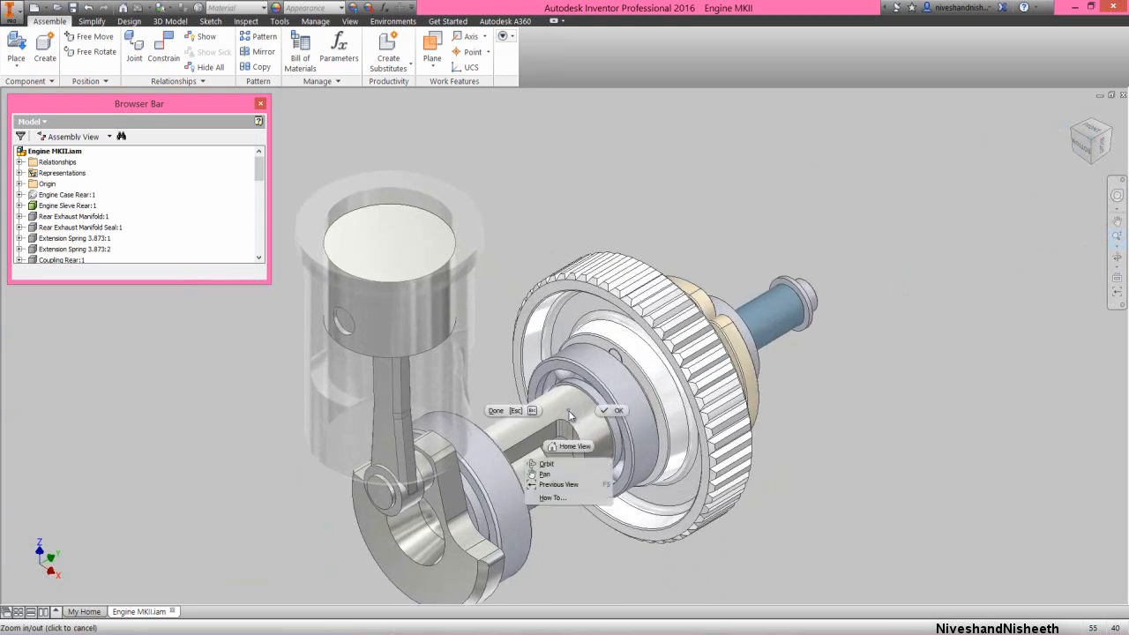
left_click(554, 474)
left_click_drag(554, 474, 586, 435)
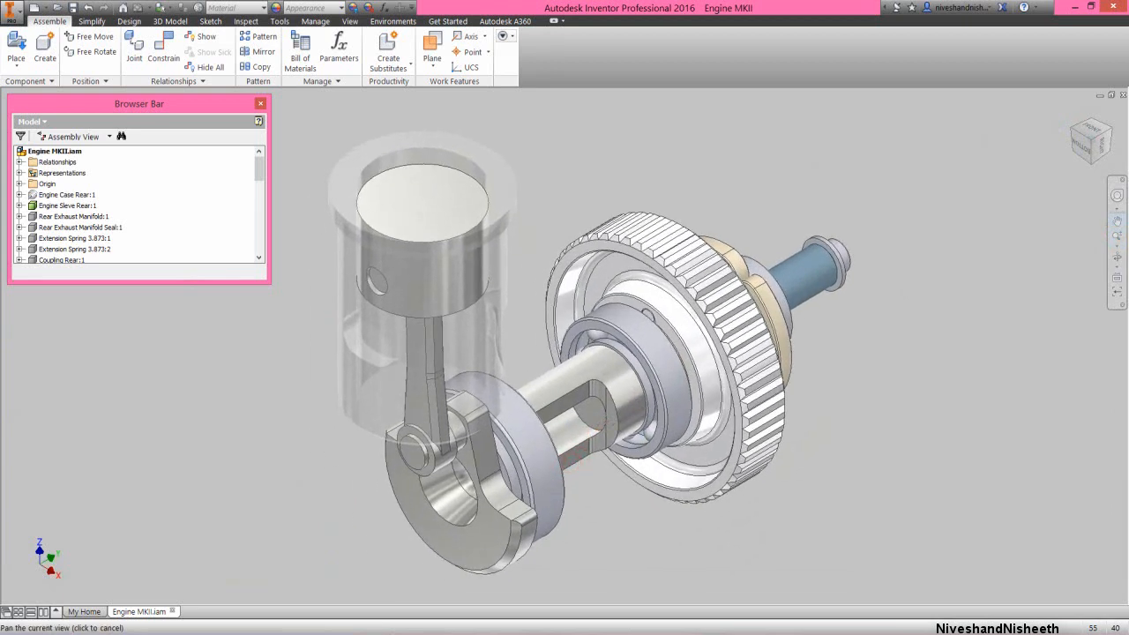
right_click(564, 332)
left_click(599, 333)
Lock the "Drawing - Internals" design view representation and collapse the Representations folder
left_click(20, 172)
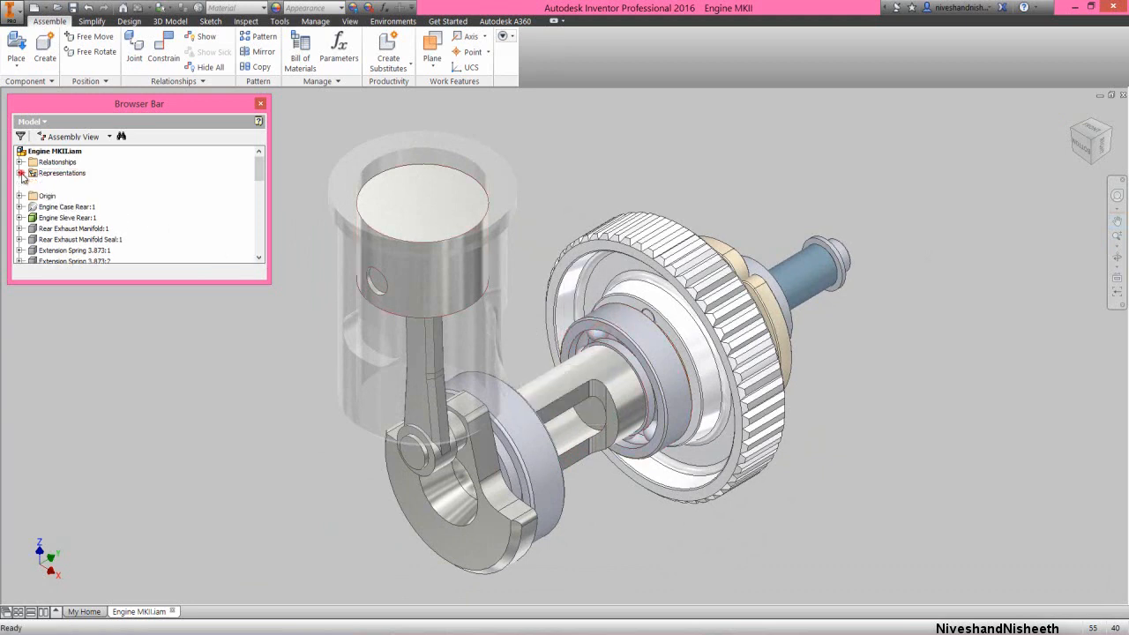
left_click(31, 183)
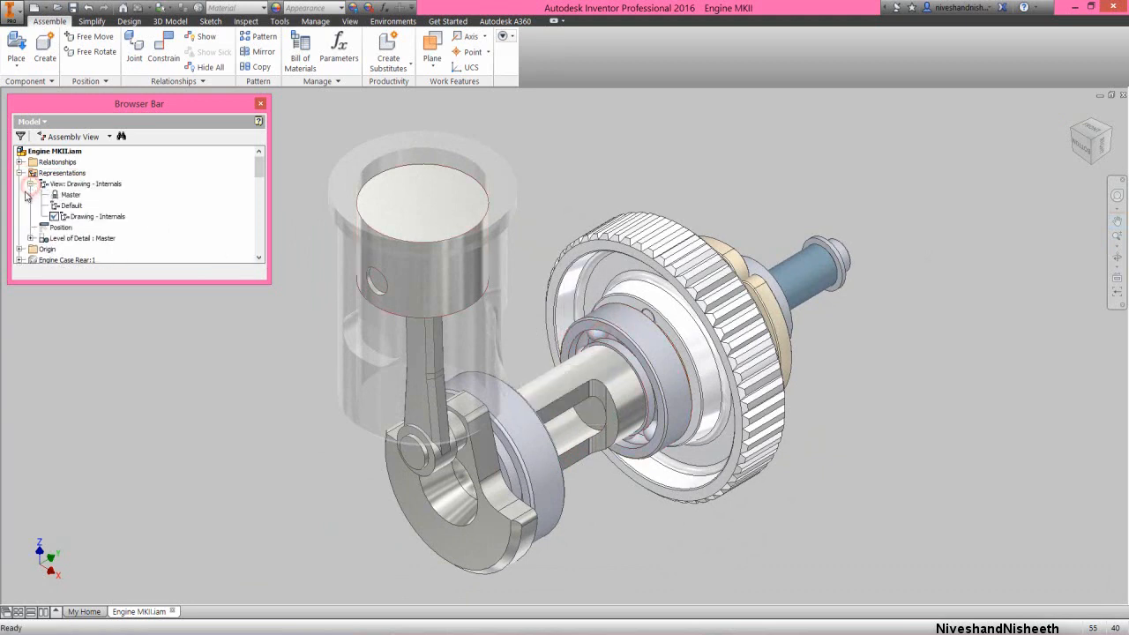
left_click(86, 216)
right_click(86, 216)
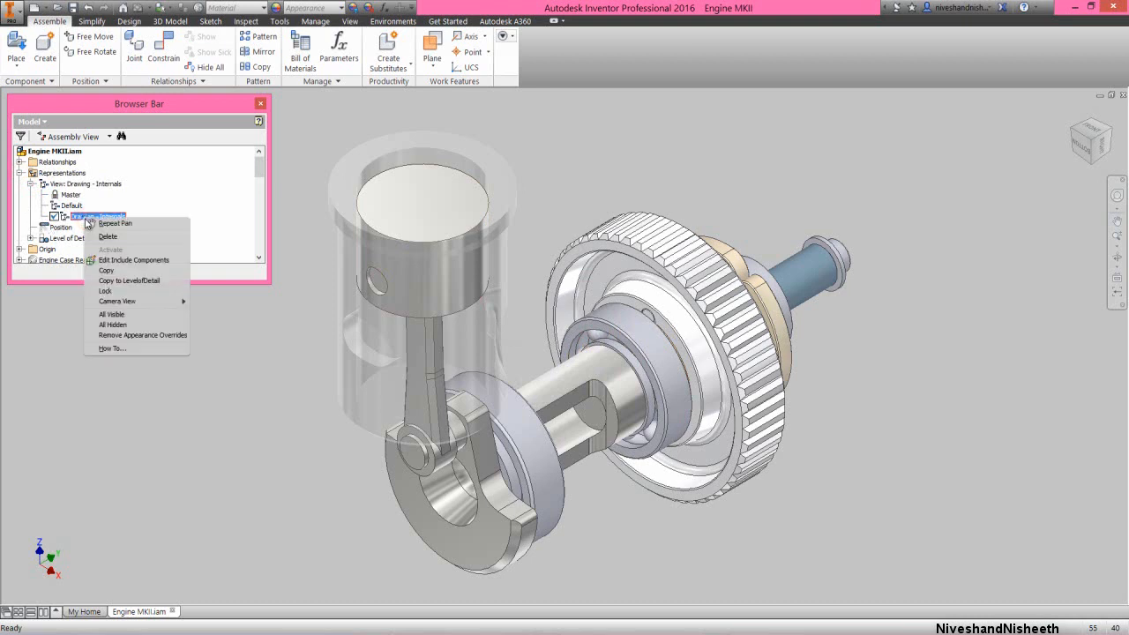
left_click(112, 292)
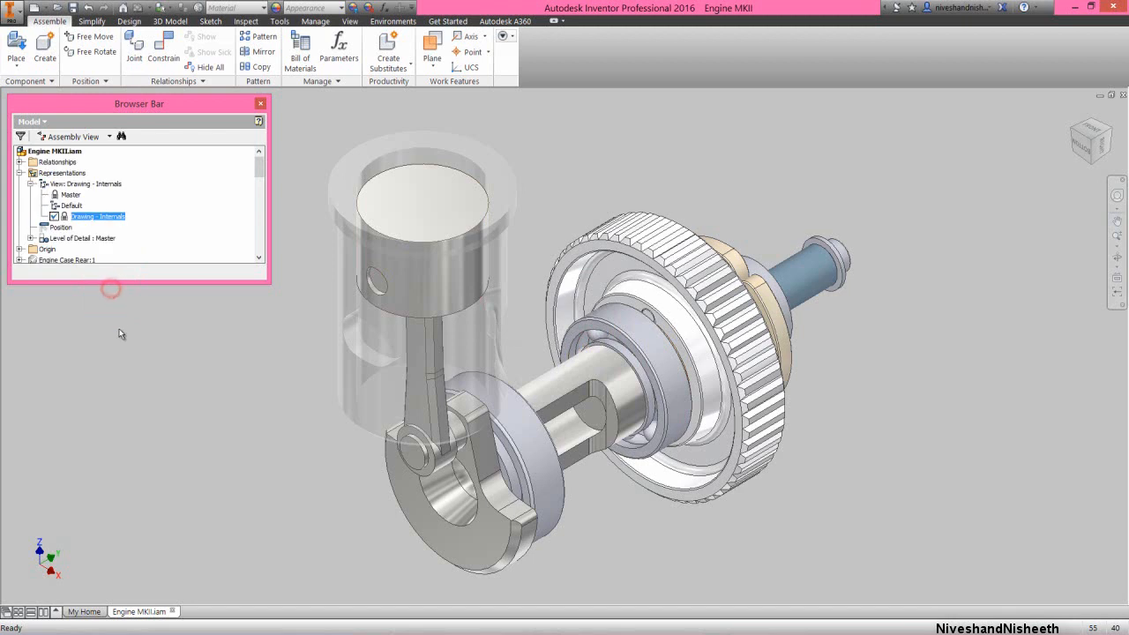
left_click(120, 332)
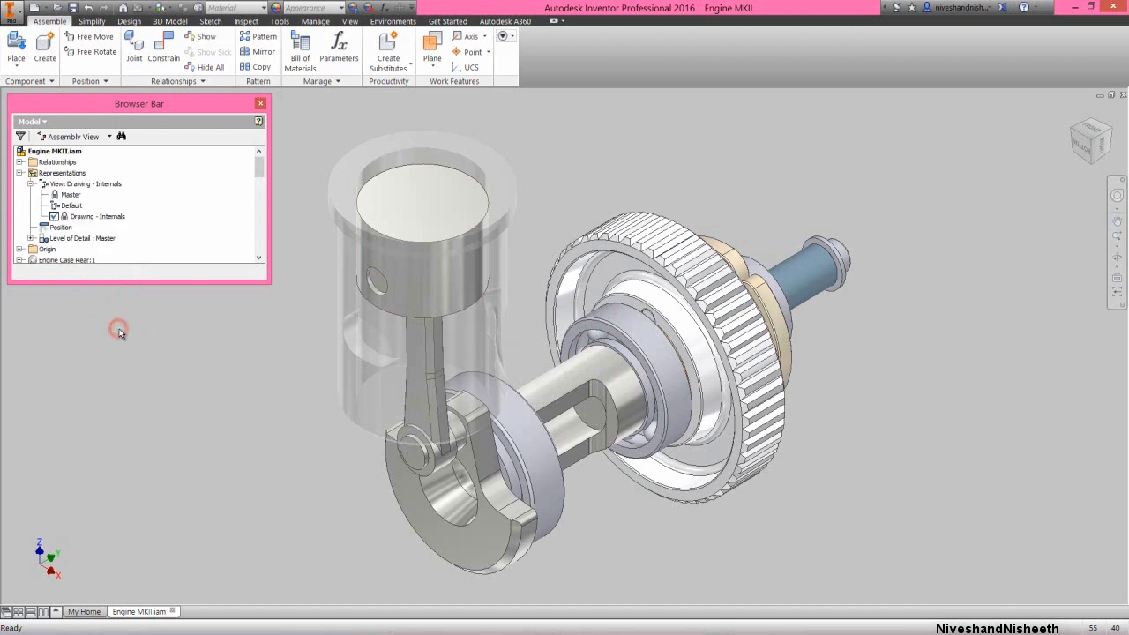
left_click(30, 183)
left_click(19, 173)
Start the Drive command on the assembly's "Drive Me" angle constraint and move its dialog clear of the model
left_click(20, 163)
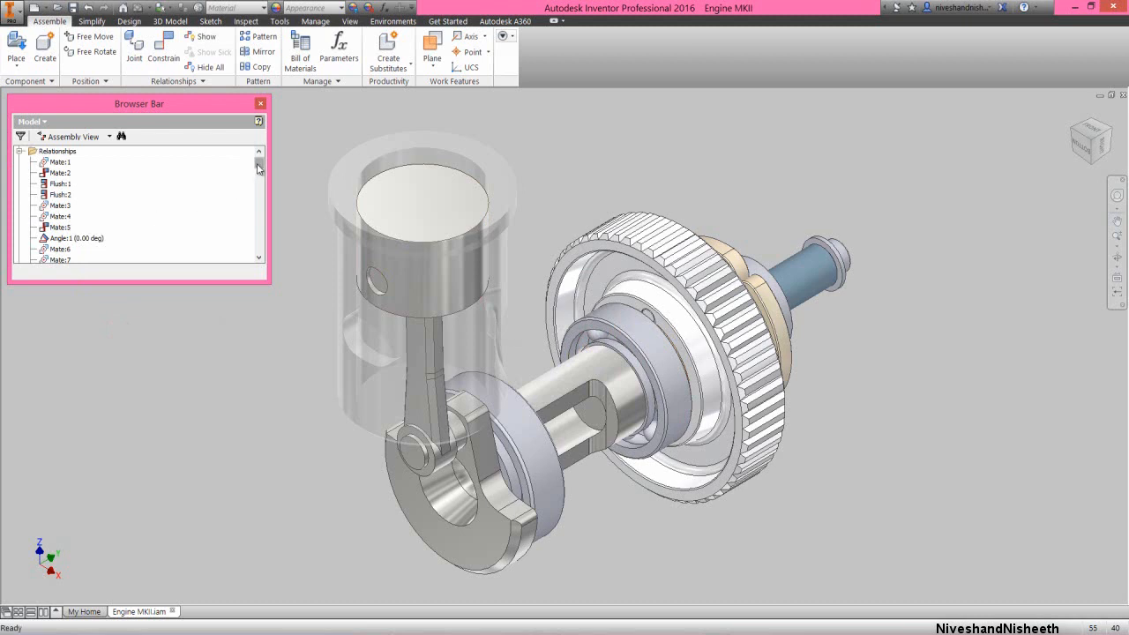
left_click_drag(259, 162, 262, 198)
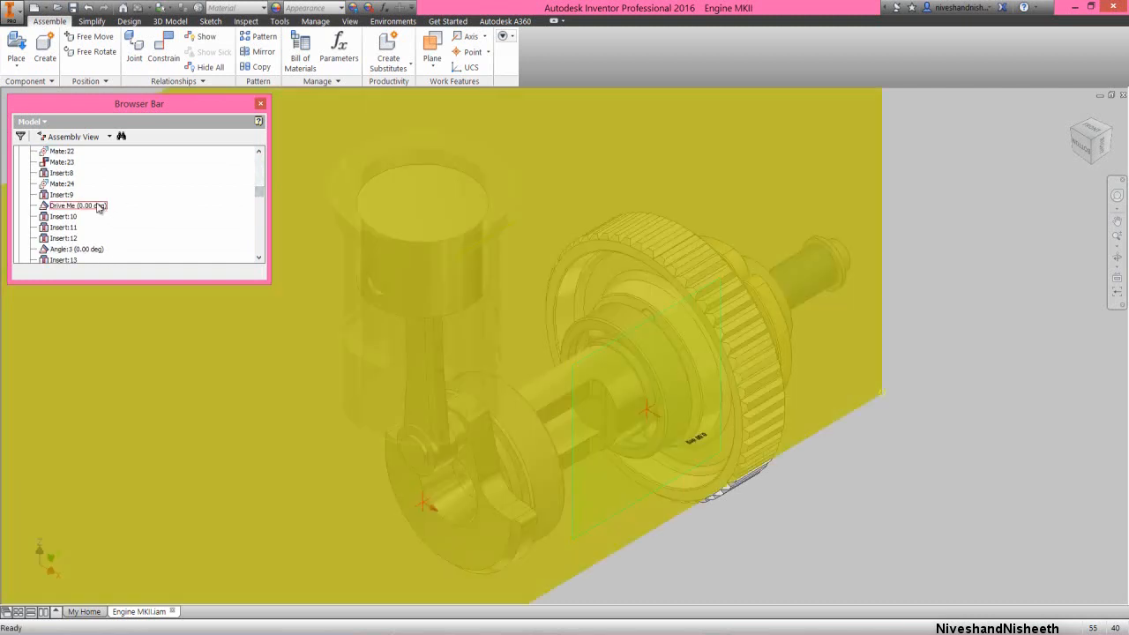
left_click(98, 205)
right_click(98, 205)
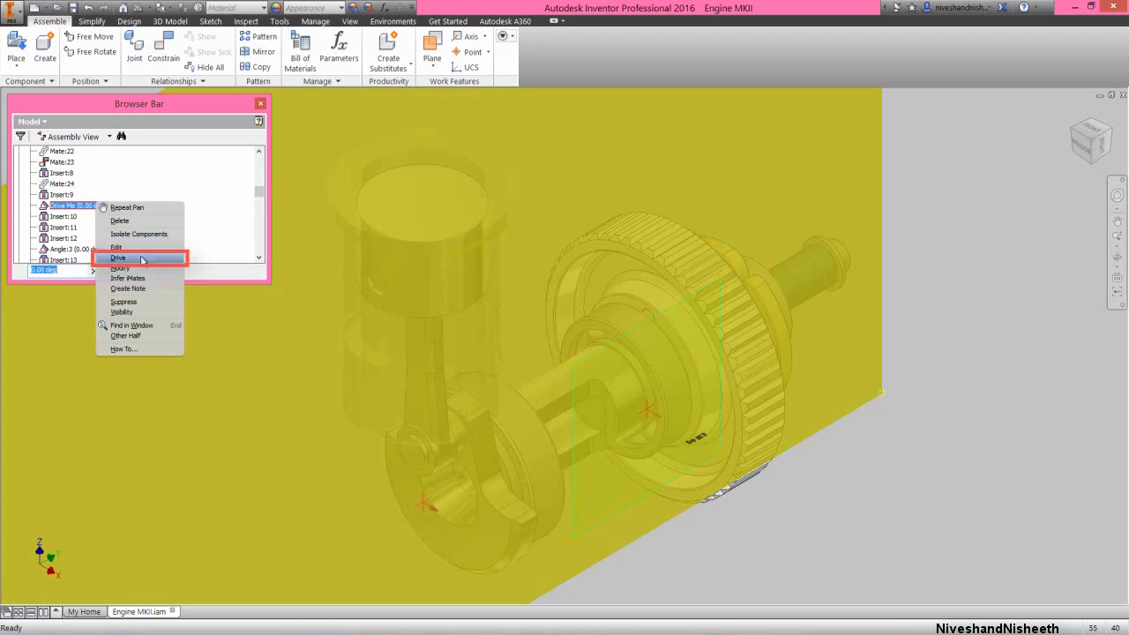
left_click(142, 258)
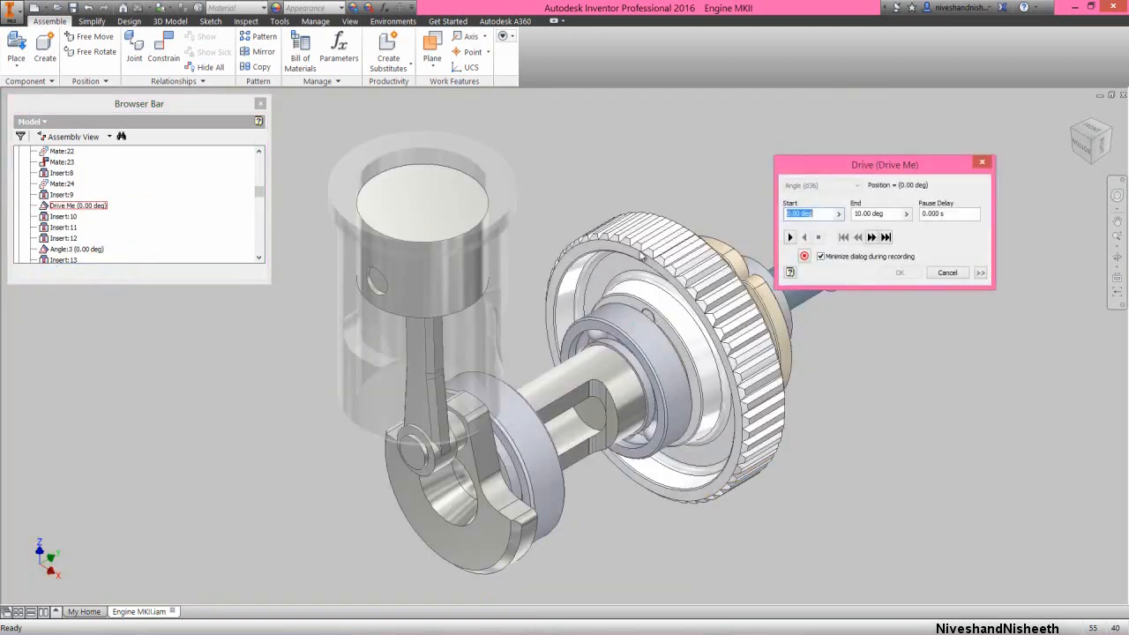
left_click_drag(904, 169, 925, 138)
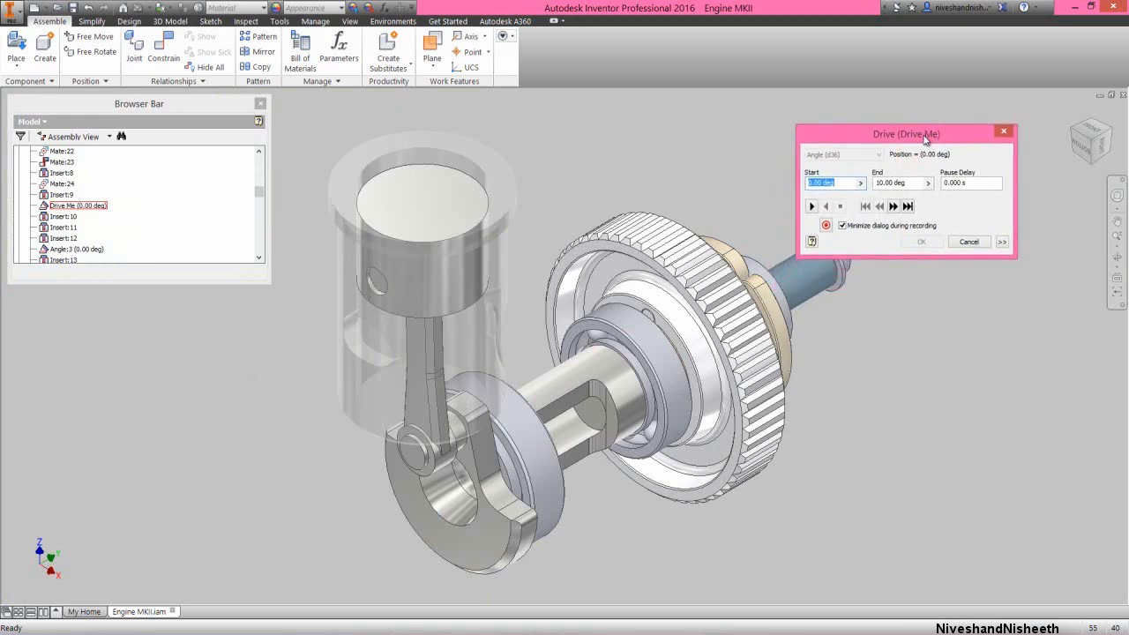
Switch to the clean screen layout and place the Drive dialog and the engine internals so that they do not overlap
left_click(350, 22)
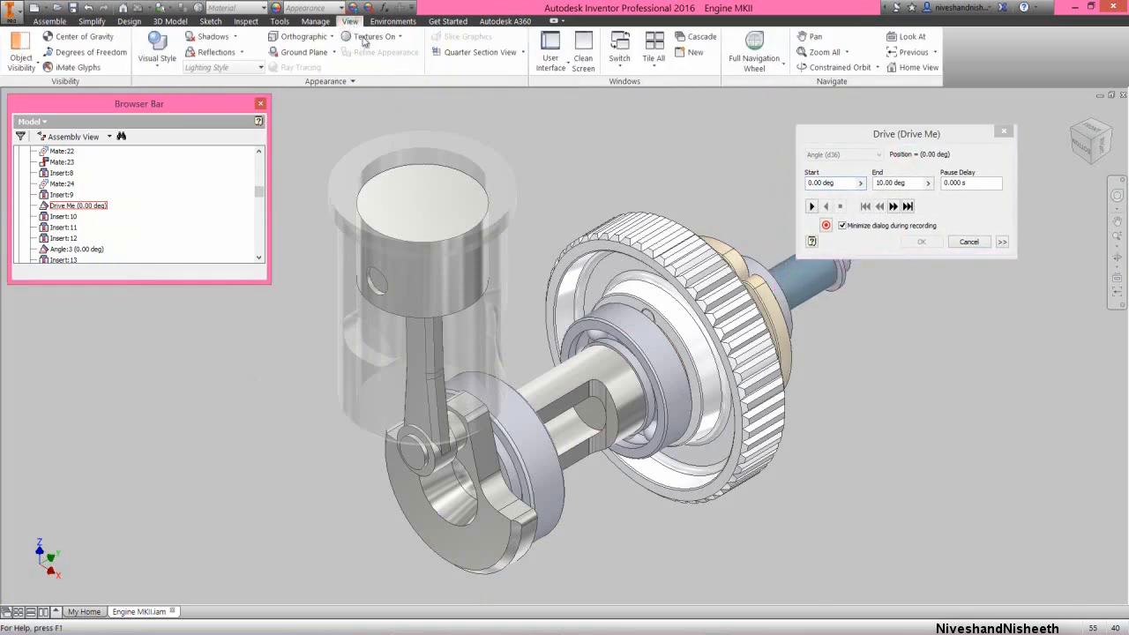
left_click(583, 64)
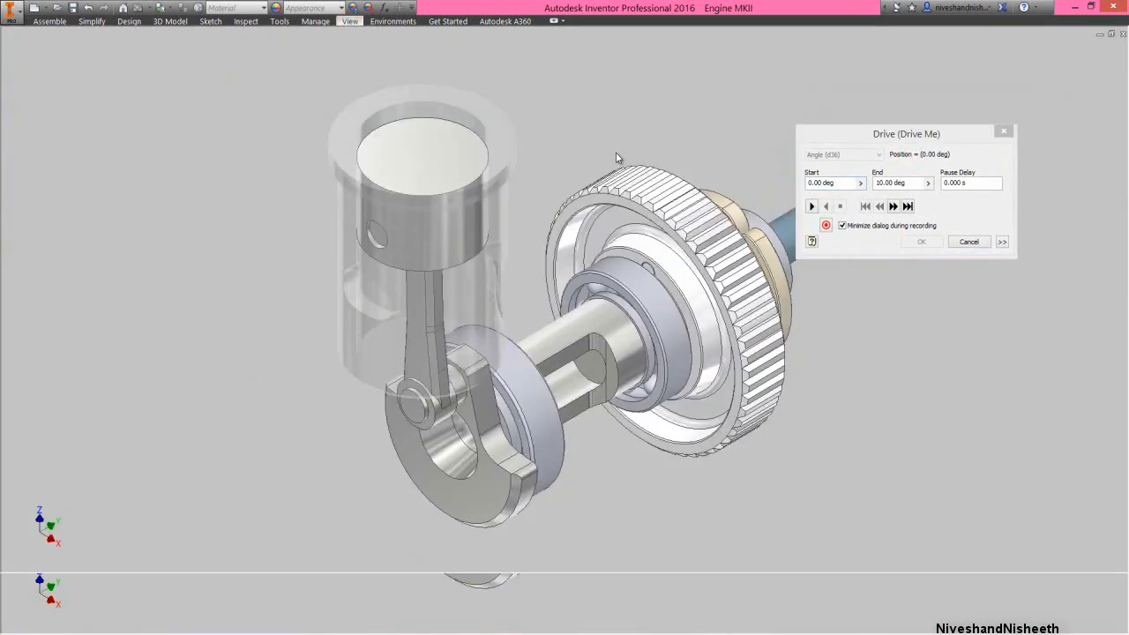
left_click_drag(860, 138, 64, 42)
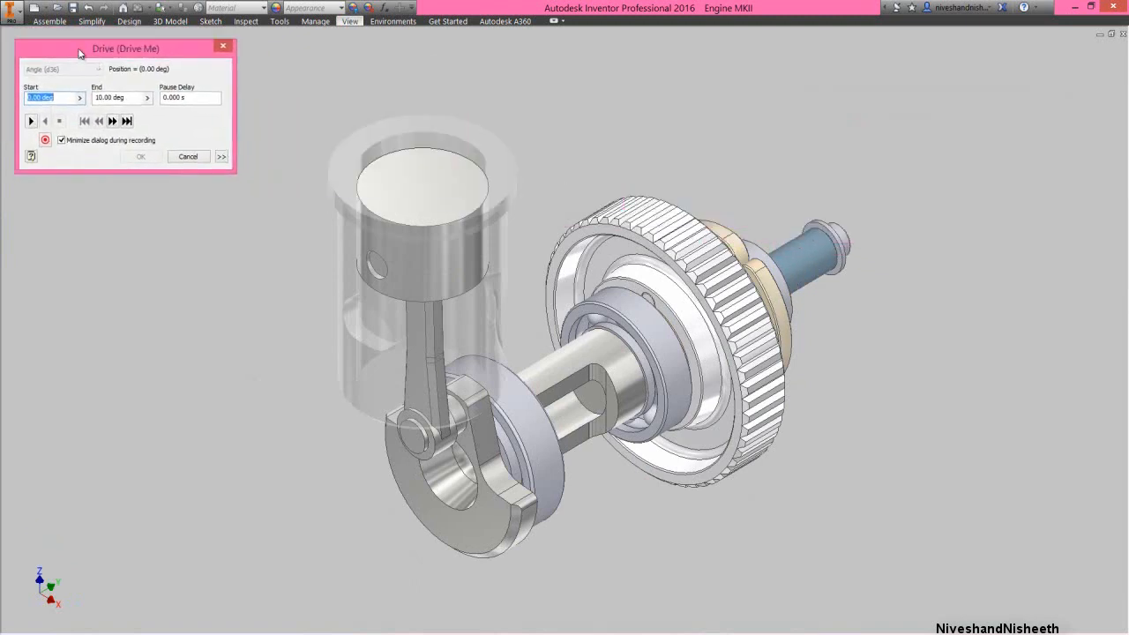
left_click(751, 163)
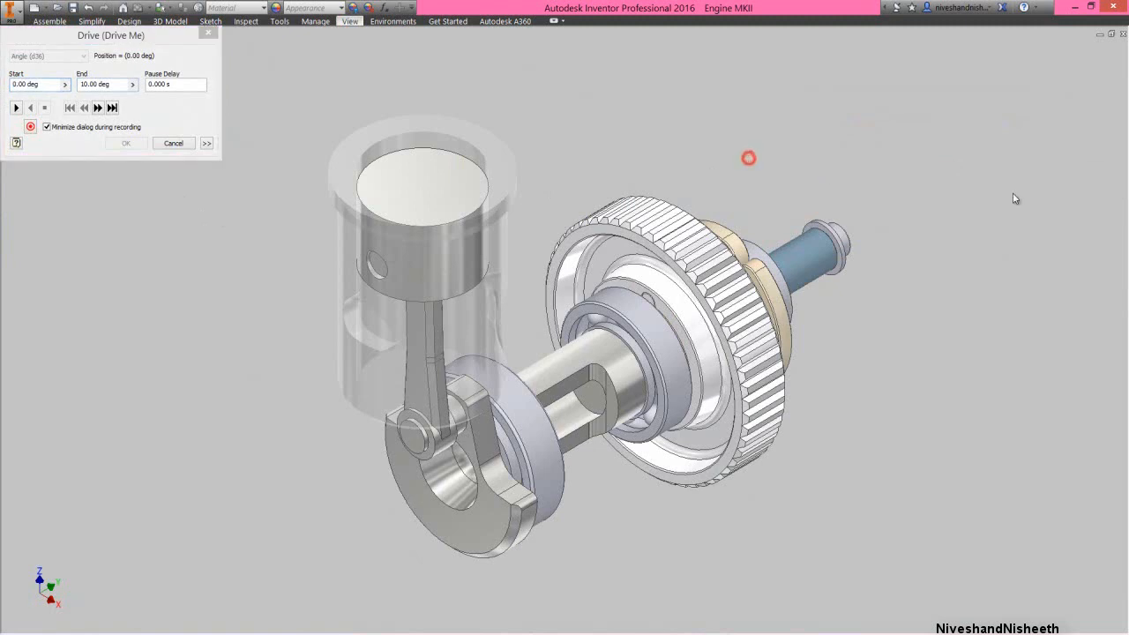
left_click(1117, 162)
left_click_drag(596, 343, 614, 312)
right_click(564, 255)
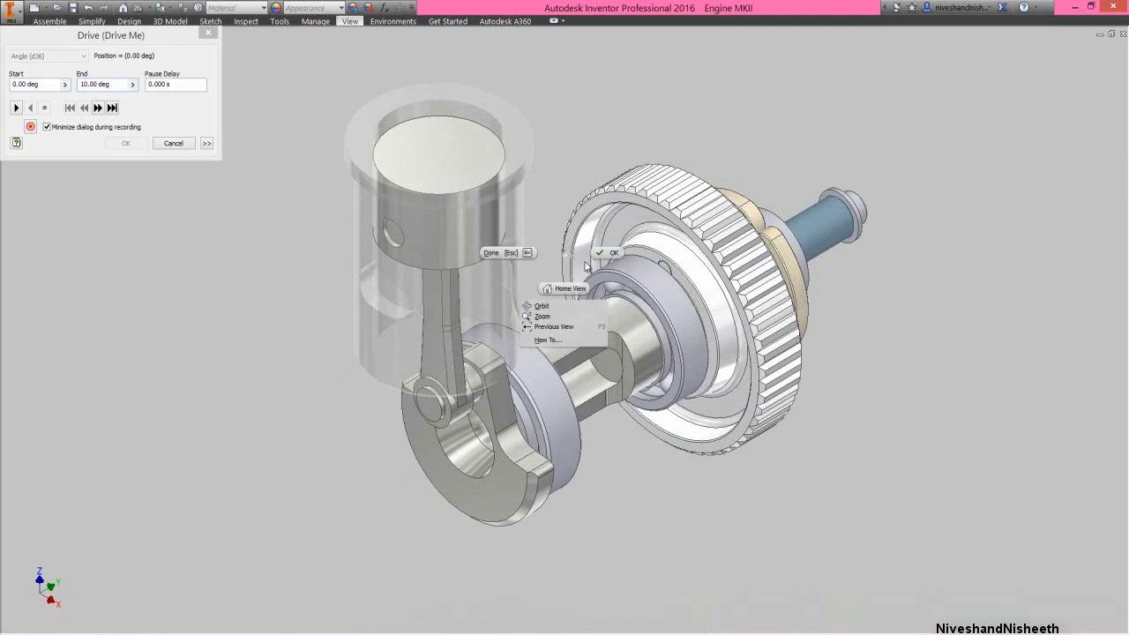
left_click(599, 256)
Set the drive's end angle to 720 deg, play the motion forward, and return it to the minimum position
left_click(93, 35)
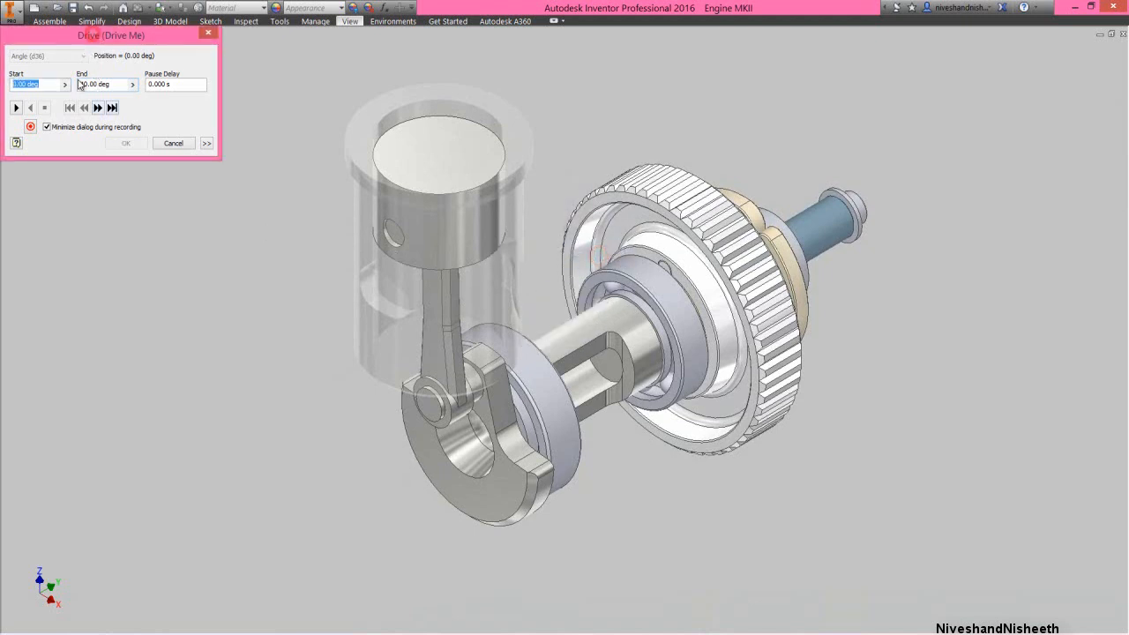
left_click(81, 85)
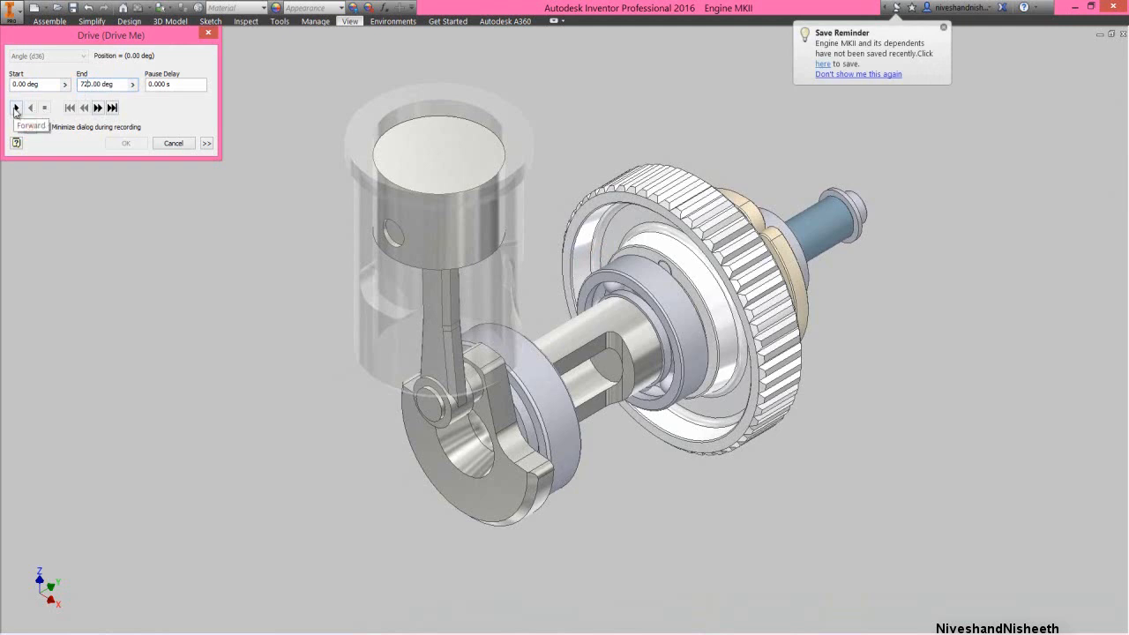
left_click(15, 107)
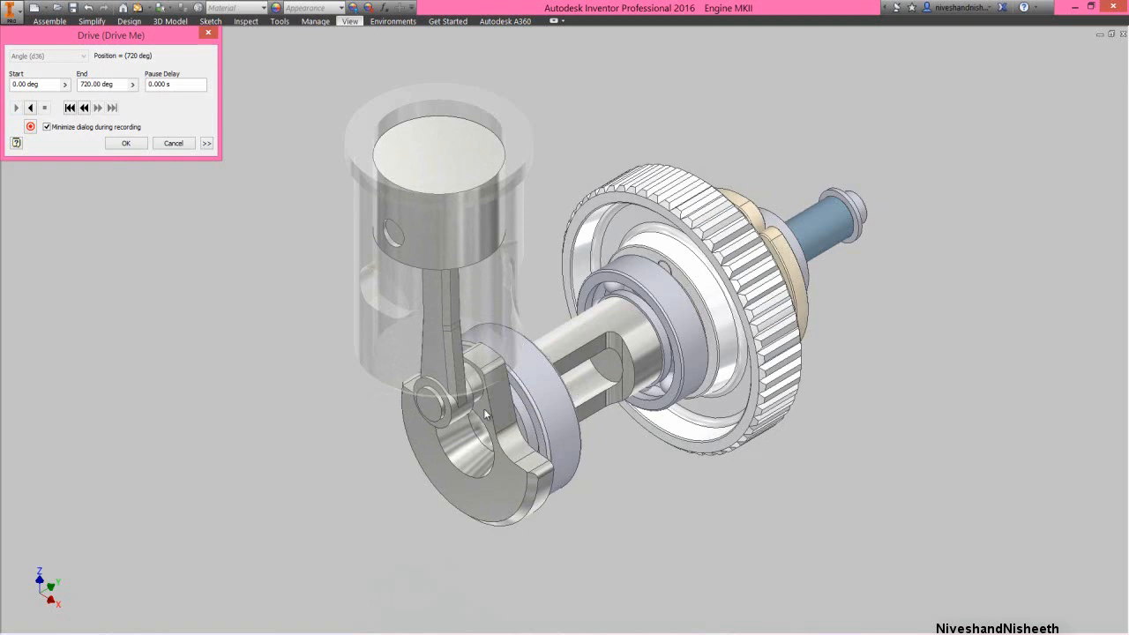
left_click(69, 107)
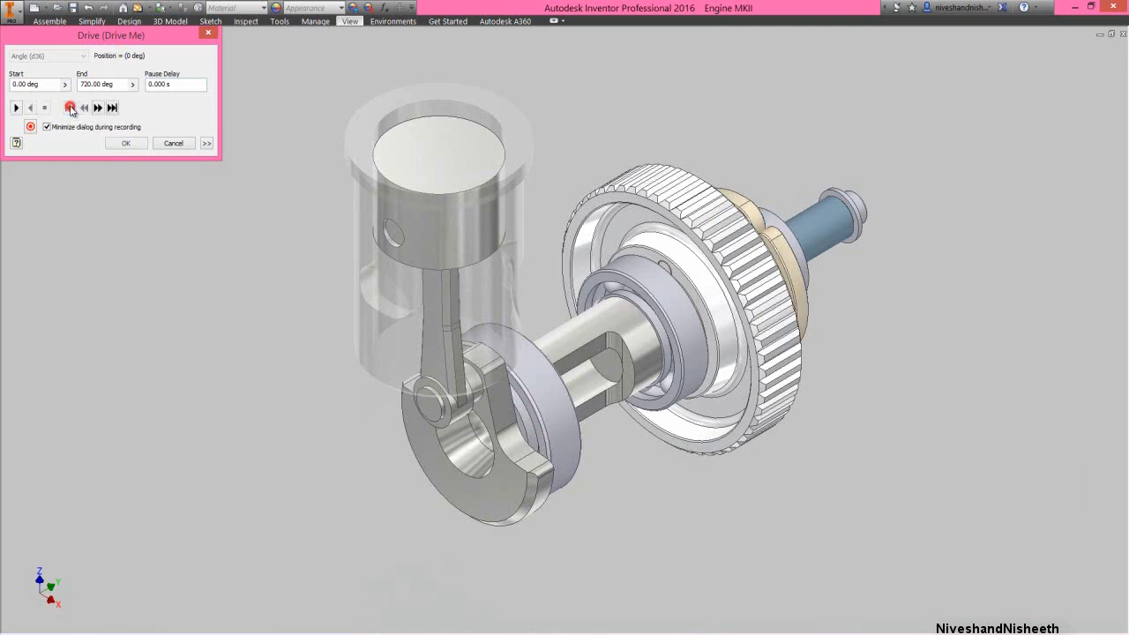
Play the "Drive Me" motion forward again as seen from the flywheel side and accept the drive at 720 deg
left_click(1010, 154)
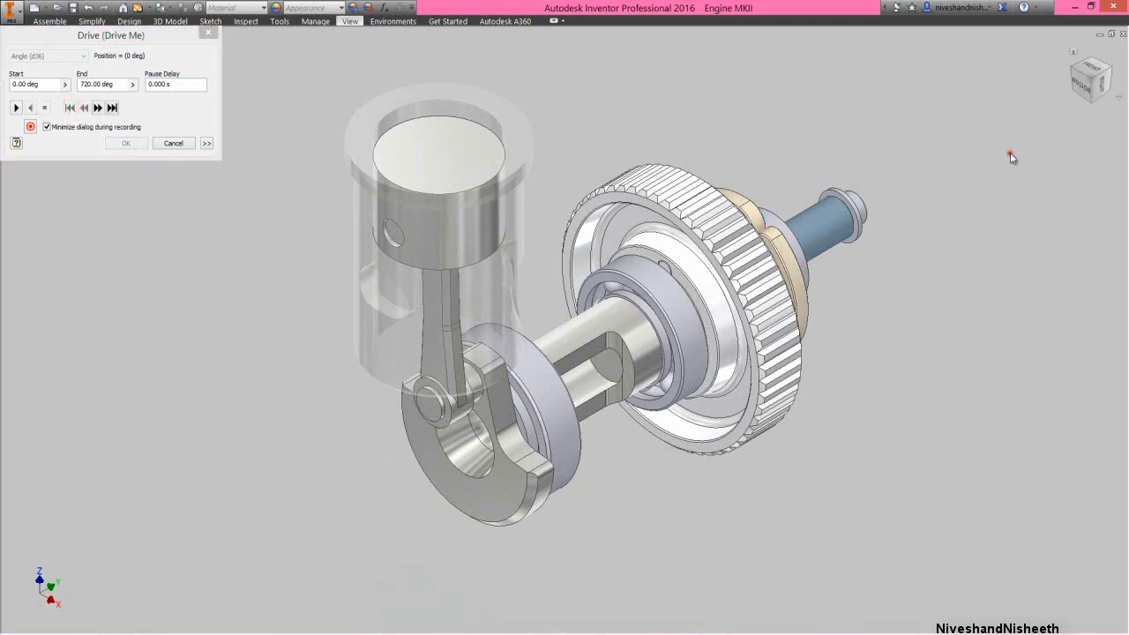
left_click(1110, 66)
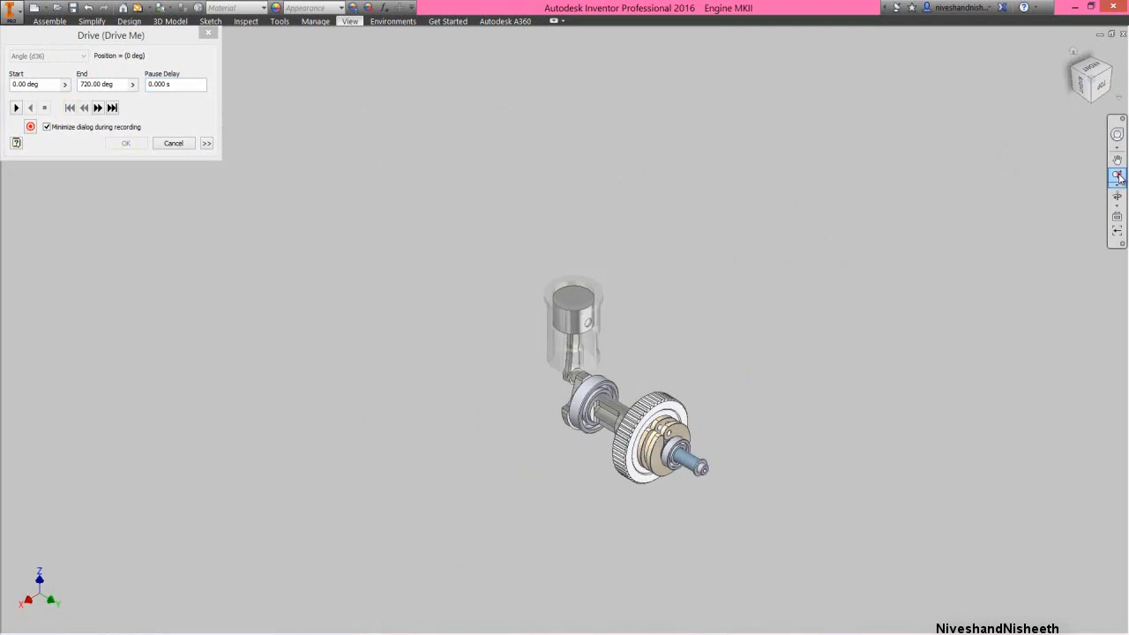
left_click_drag(717, 462, 739, 498)
right_click(698, 388)
left_click(700, 452)
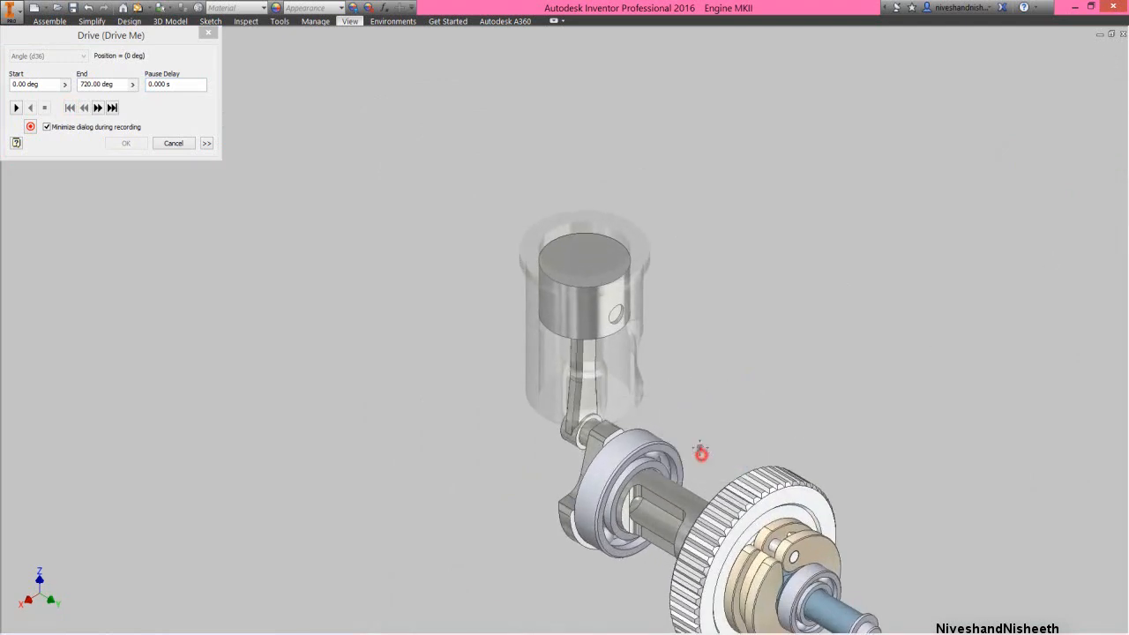
left_click_drag(700, 454, 623, 352)
right_click(623, 288)
left_click(621, 348)
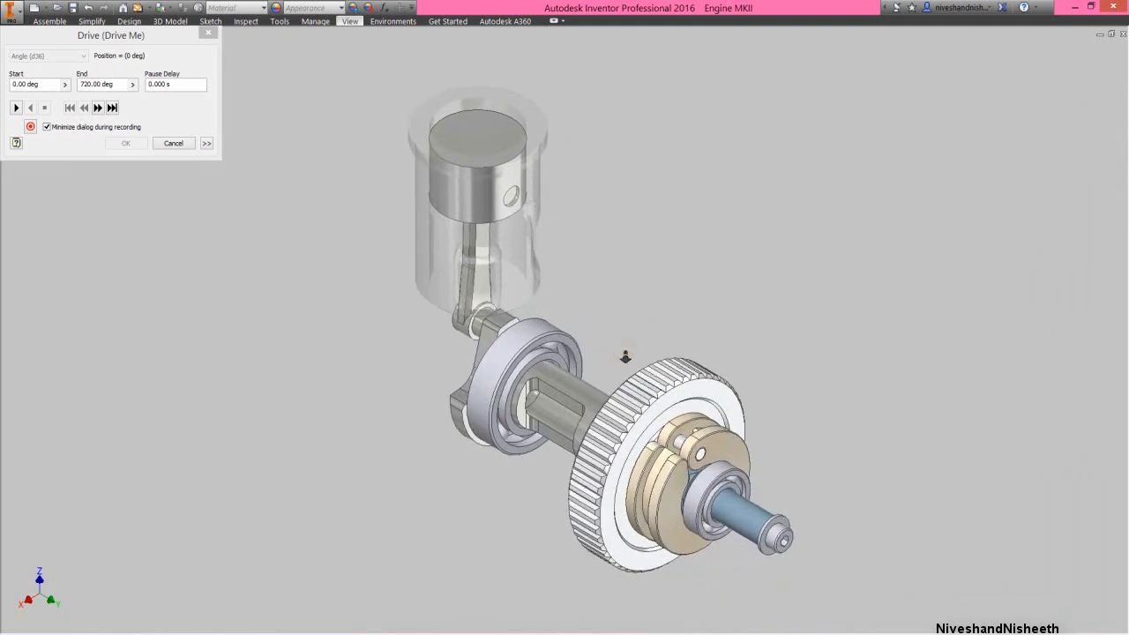
right_click(625, 356)
left_click(613, 414)
left_click_drag(611, 412, 587, 386)
right_click(583, 281)
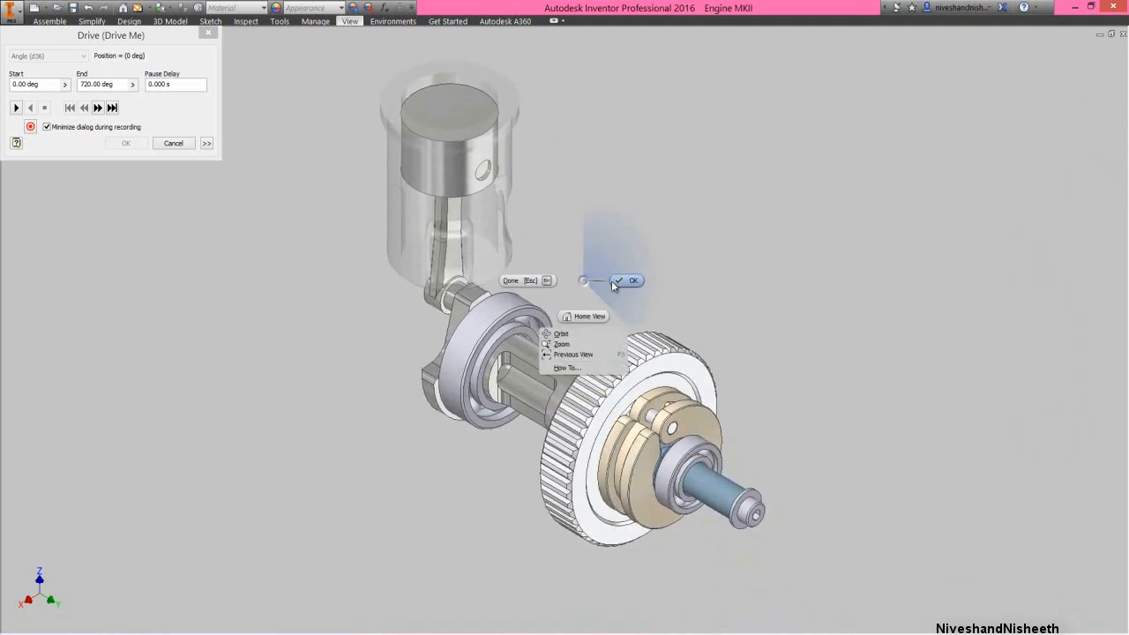
left_click(617, 282)
left_click(43, 40)
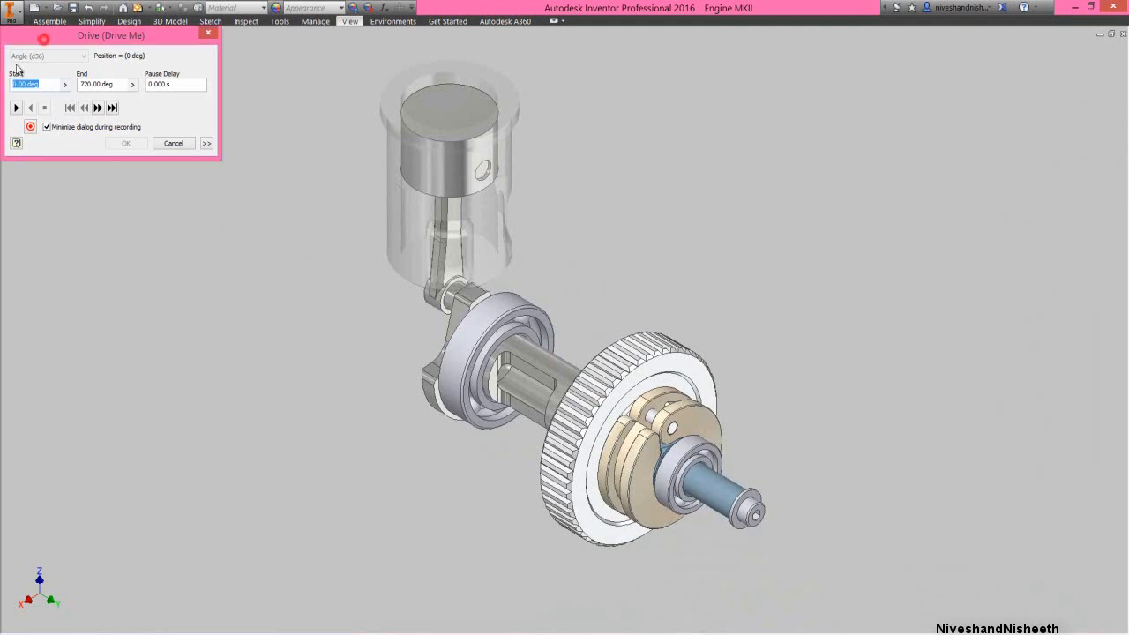
left_click(16, 108)
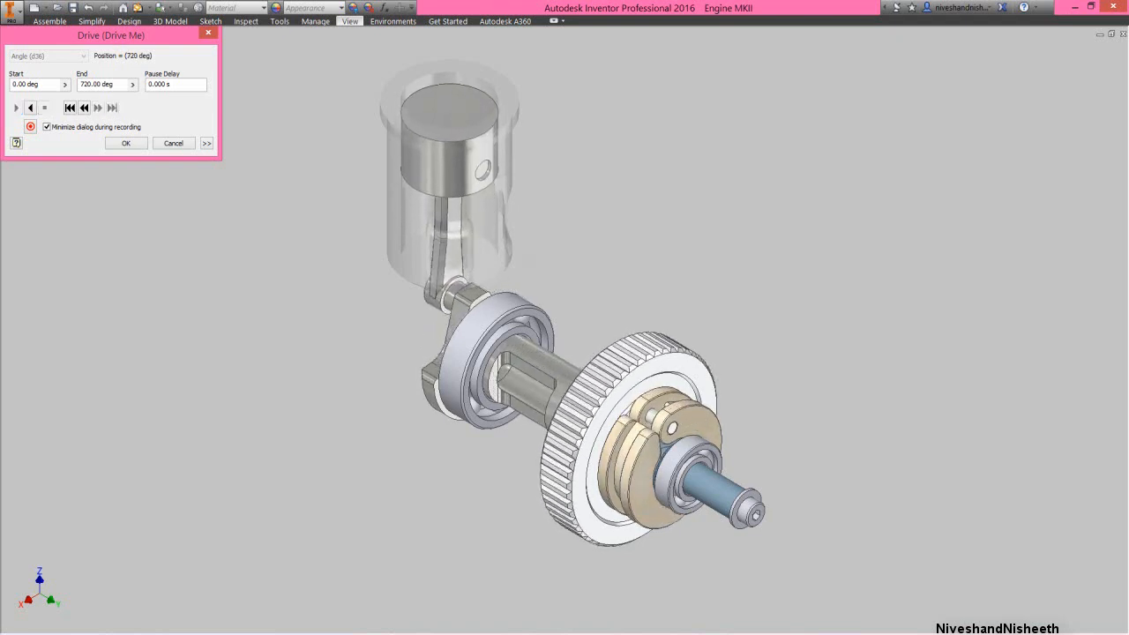
left_click(124, 143)
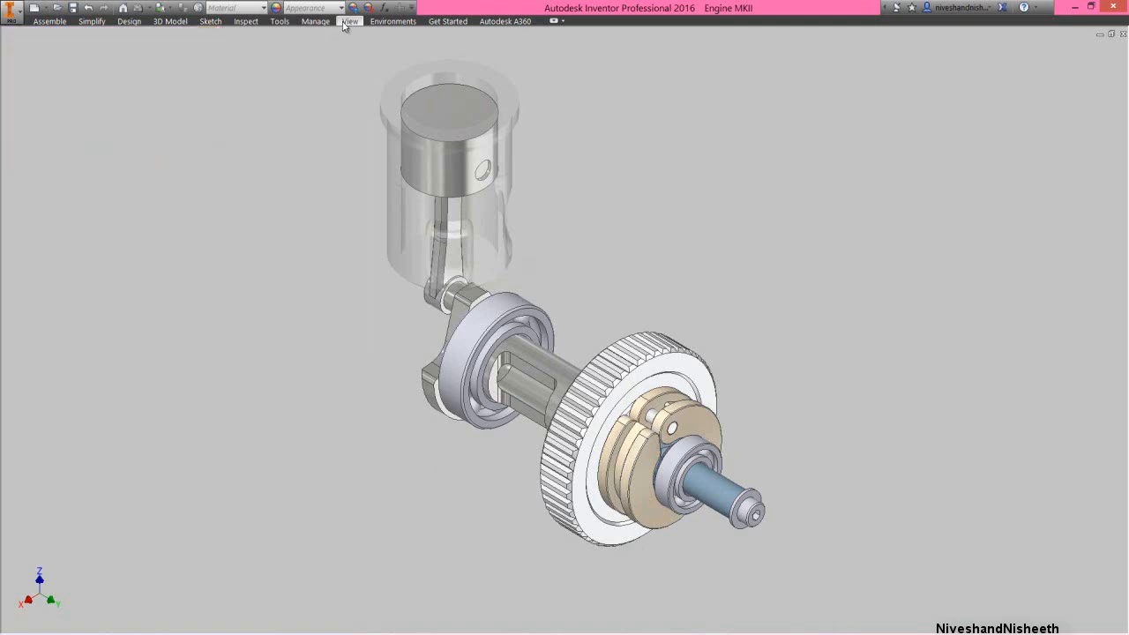
Leave the clean screen layout and restore the full interface with the ribbon and model browser
left_click(349, 21)
left_click(584, 57)
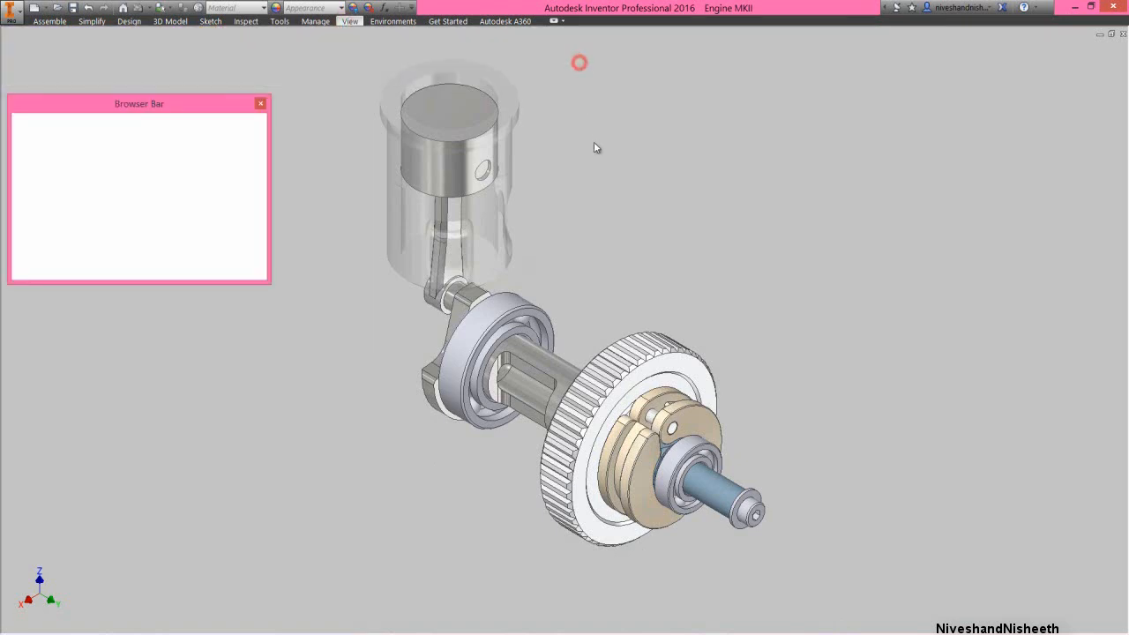
key("ctrl+0")
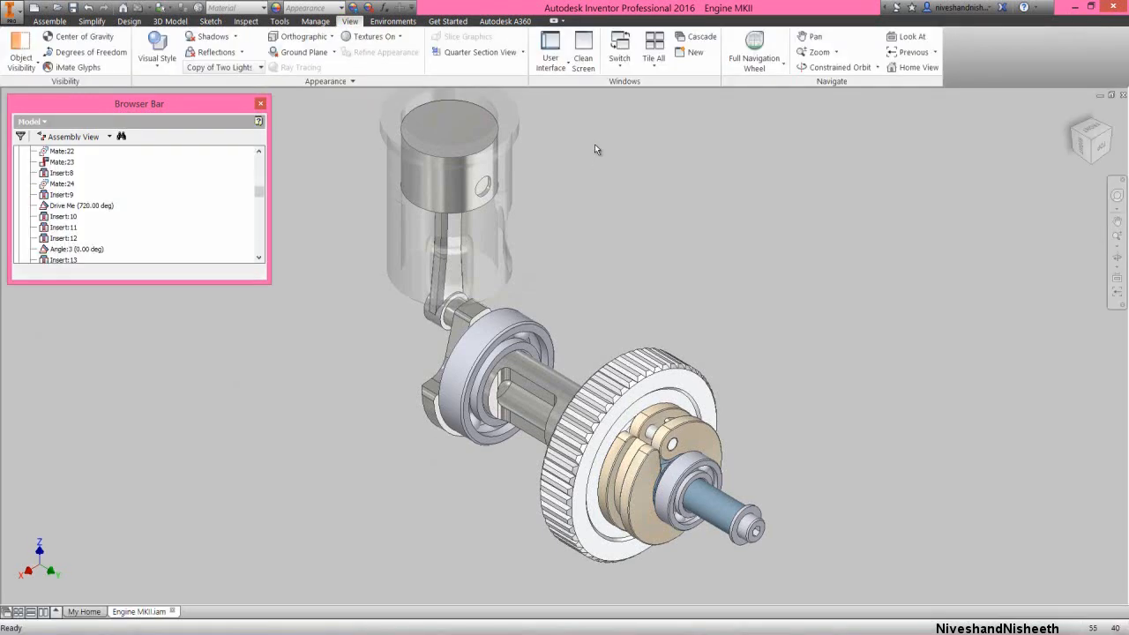
left_click(594, 143)
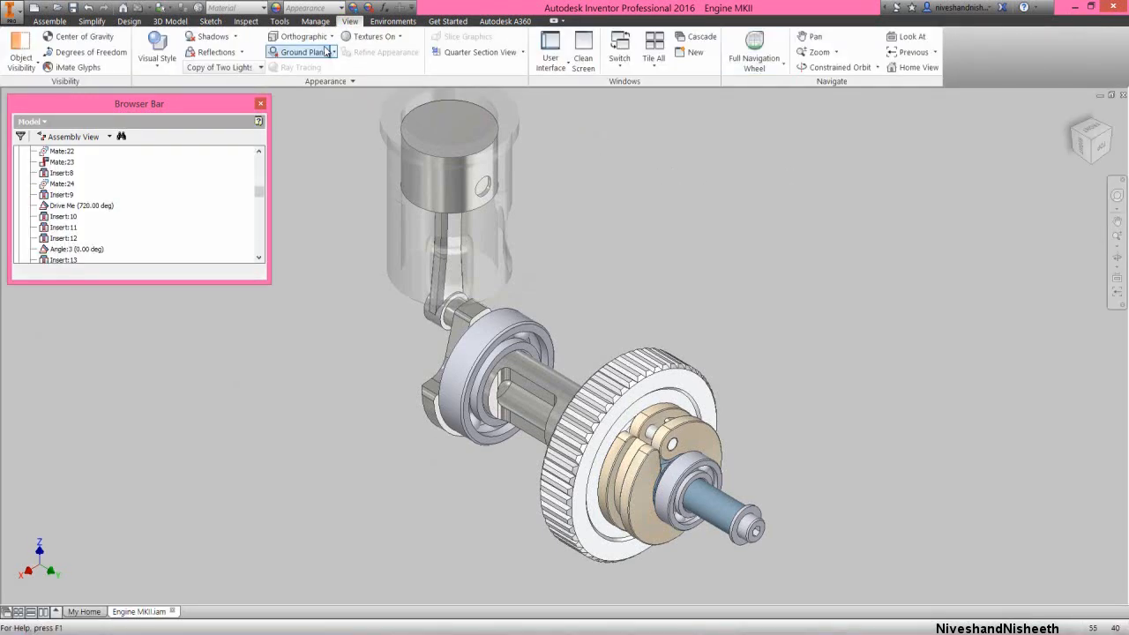
Activate the Default view representation of Engine MKII.iam and collapse all nodes of the model tree
left_click(50, 21)
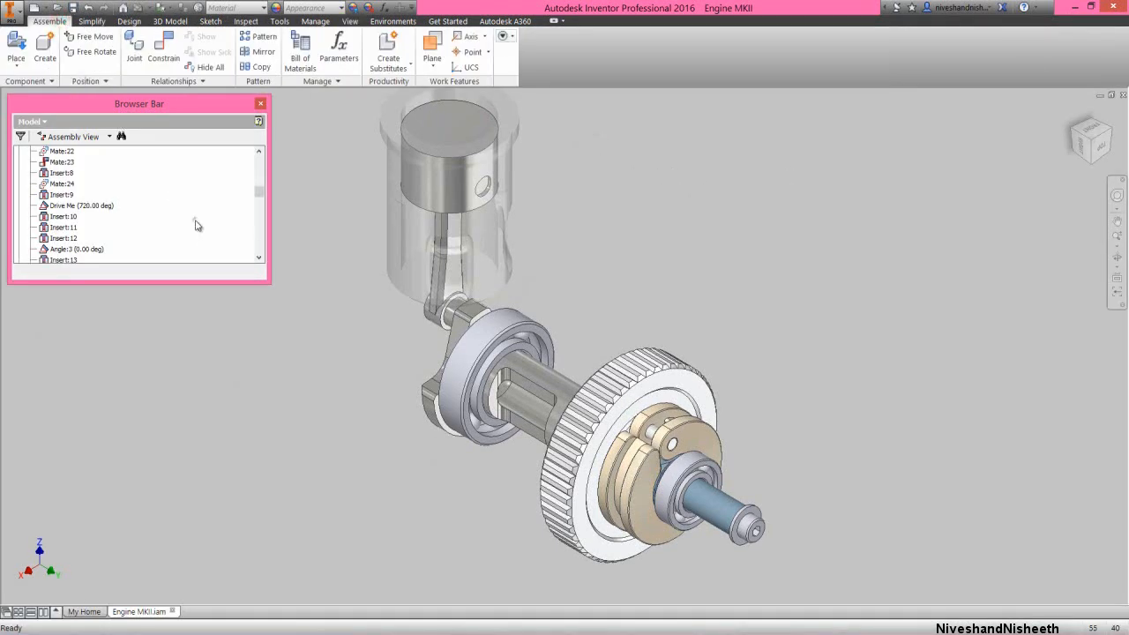
right_click(196, 225)
left_click(230, 459)
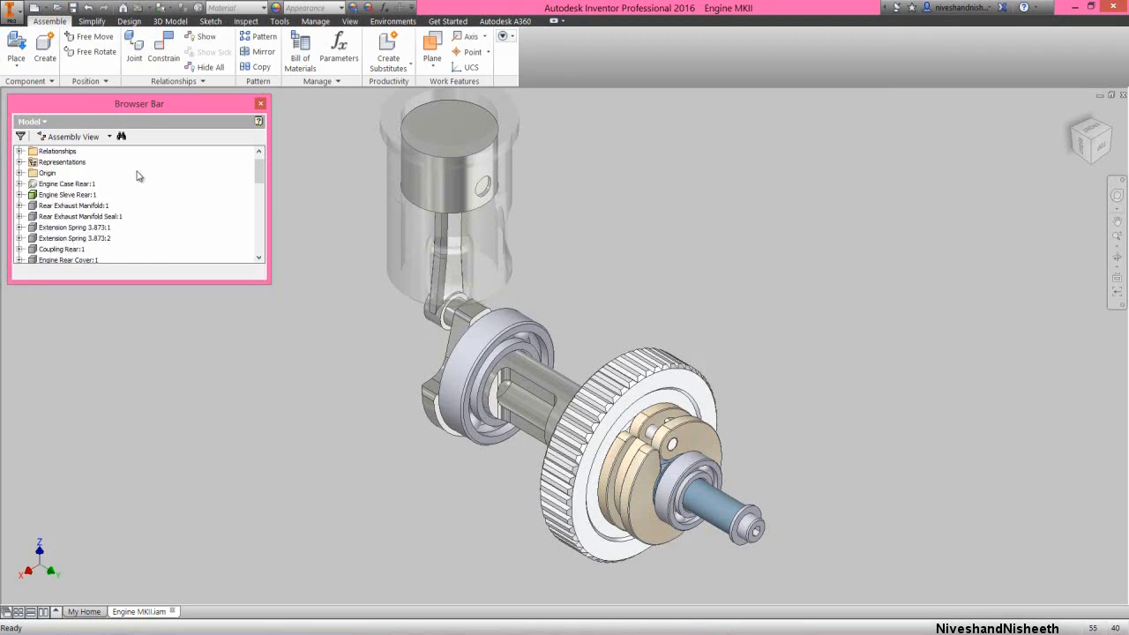
left_click(21, 163)
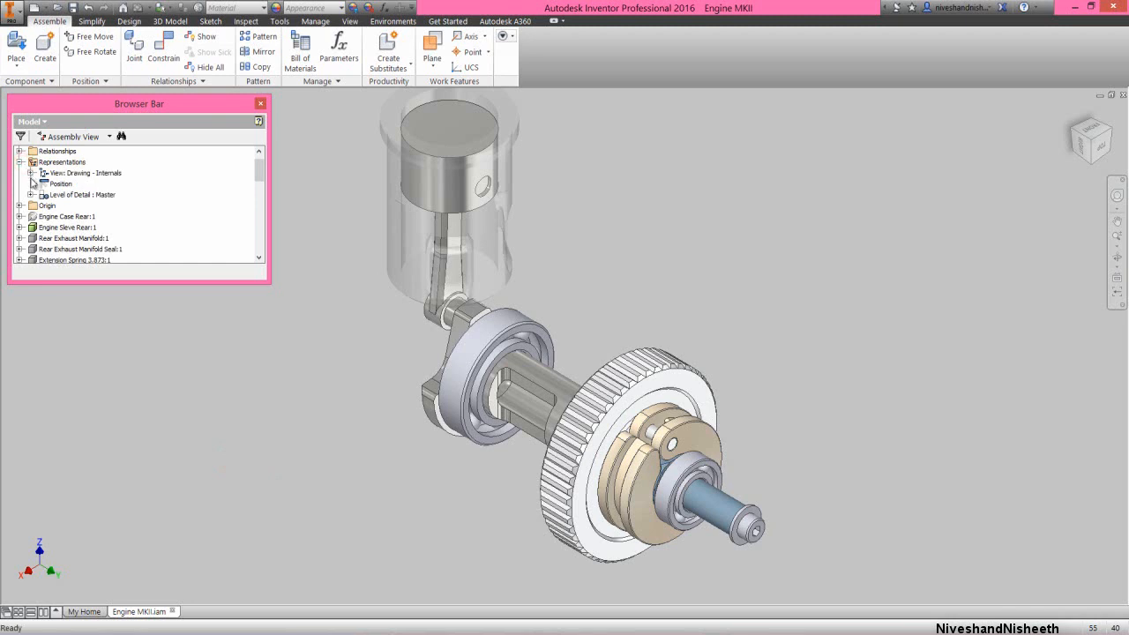
left_click(31, 173)
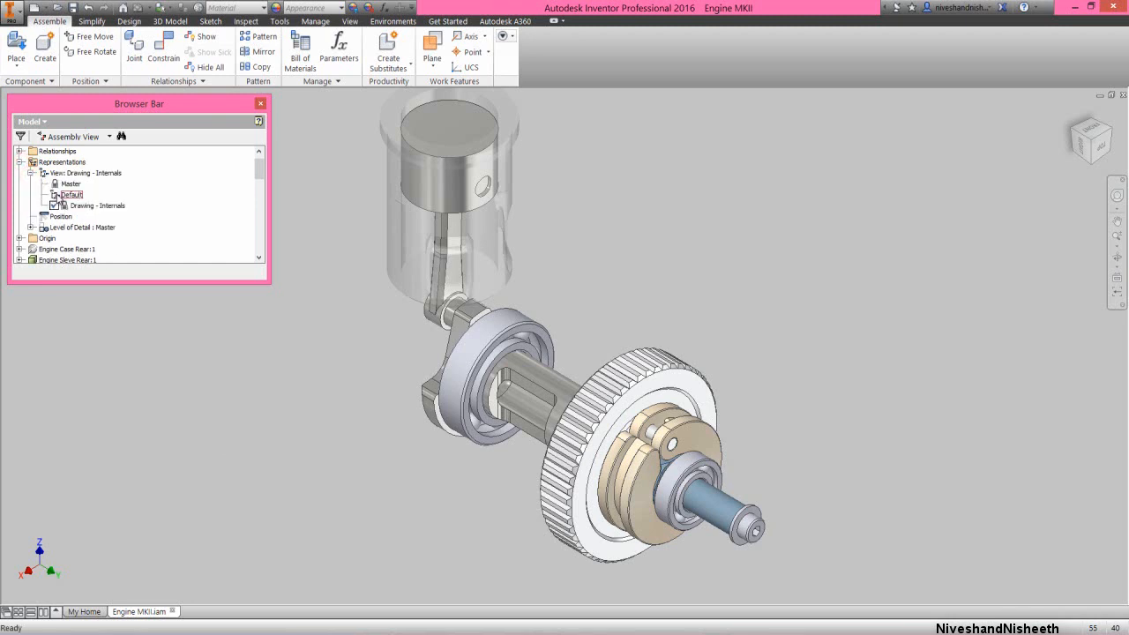
right_click(56, 193)
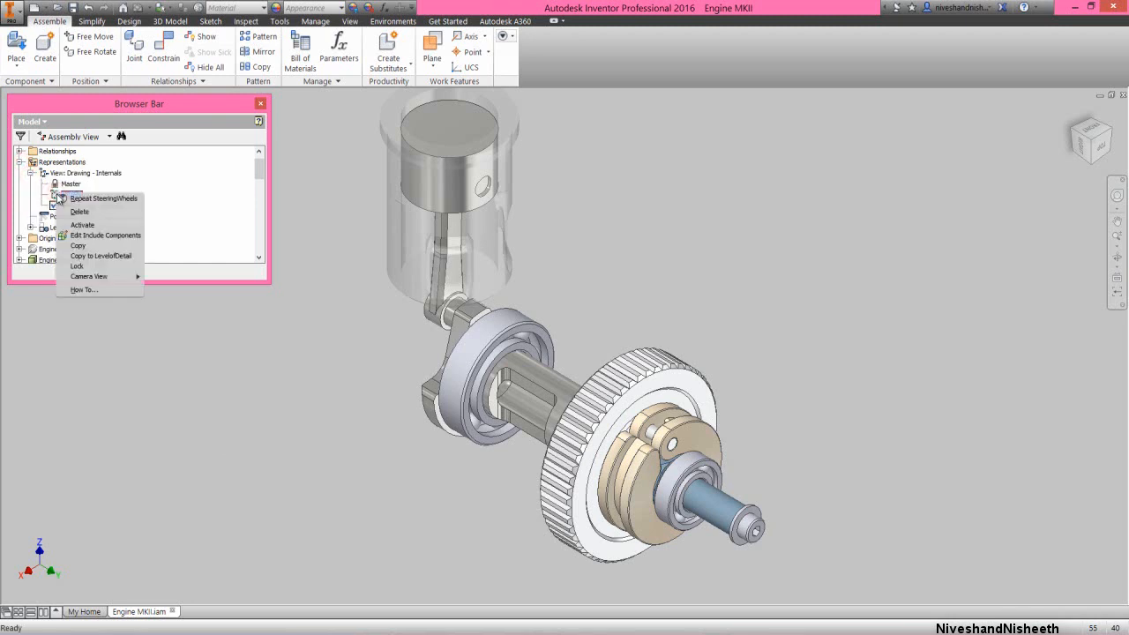
left_click(99, 224)
left_click(202, 369)
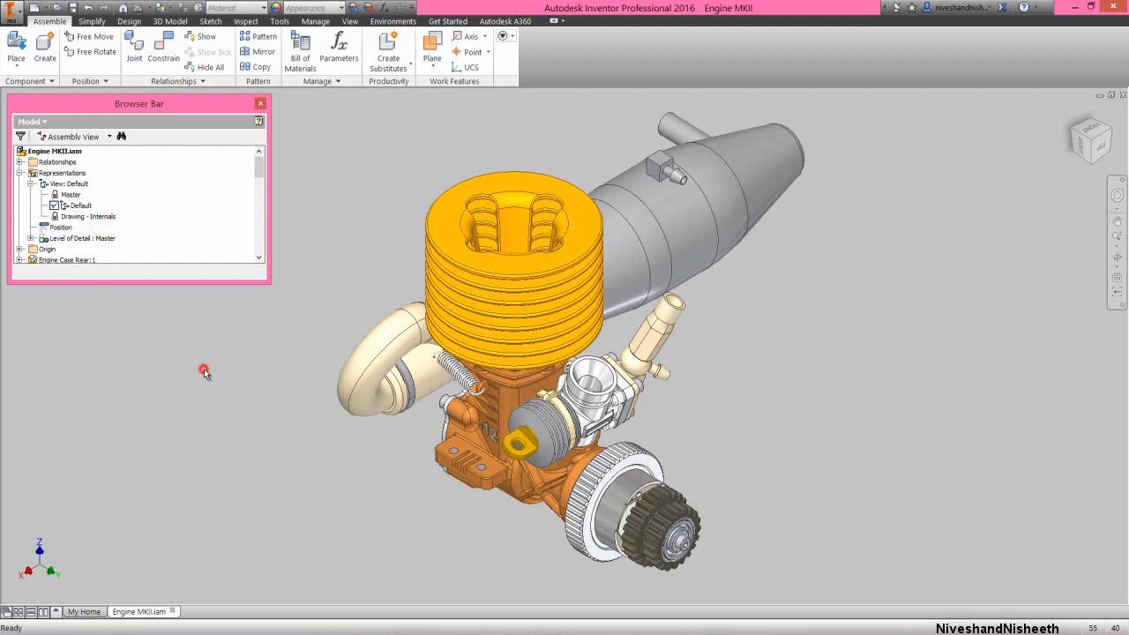
right_click(176, 253)
left_click(212, 488)
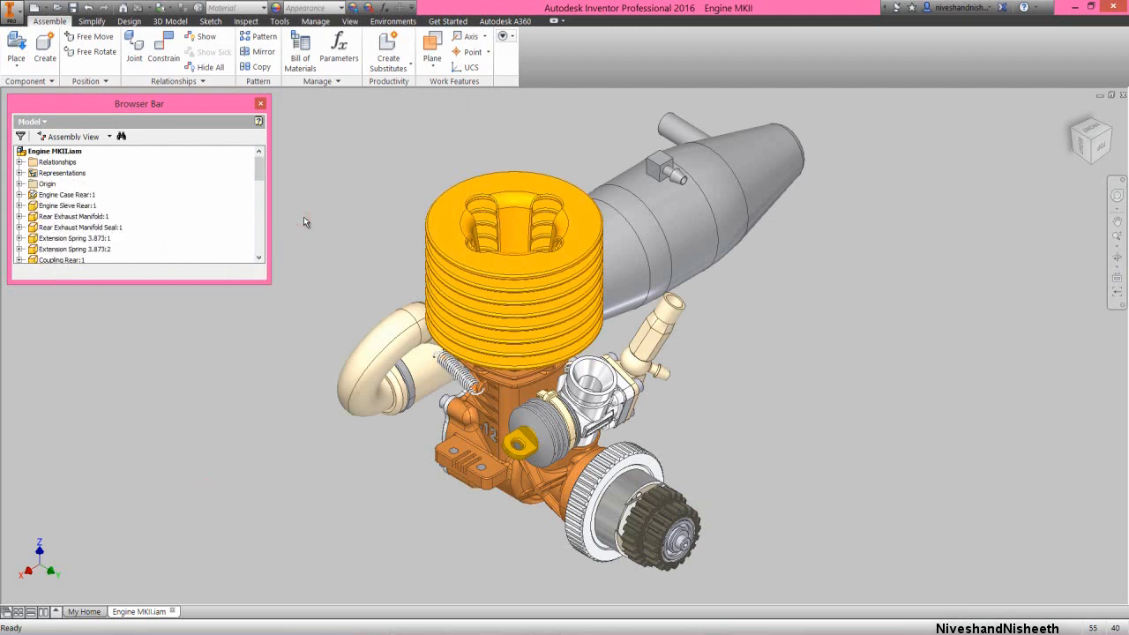
Switch to the clean screen layout and examine the complete engine from the exhaust side, enlarged and centred
left_click(350, 21)
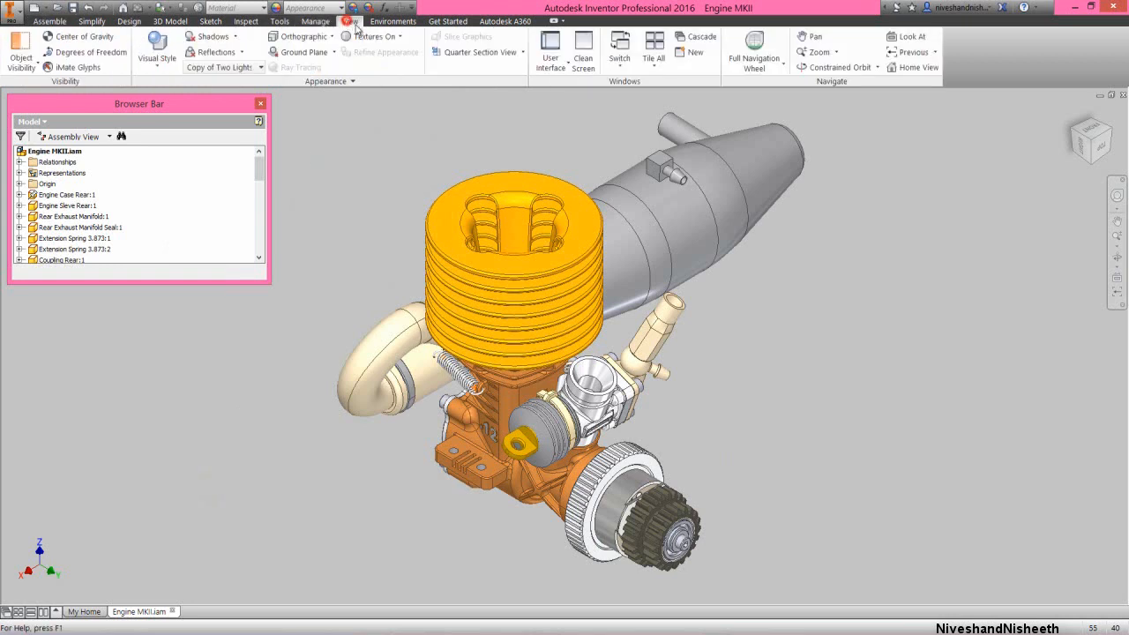
left_click(583, 53)
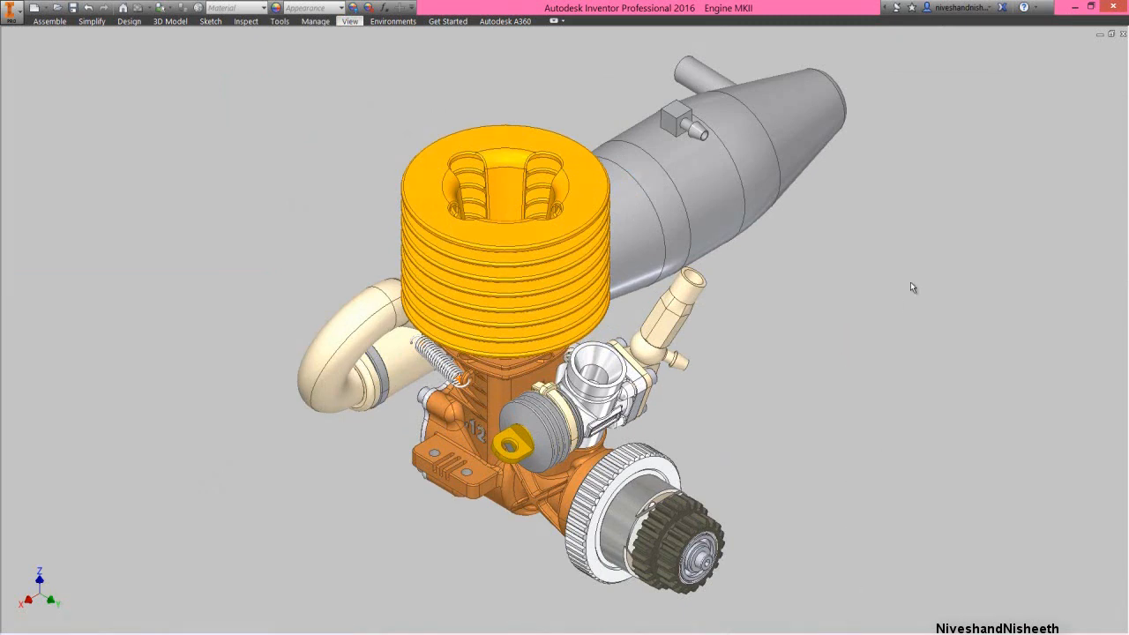
left_click(994, 171)
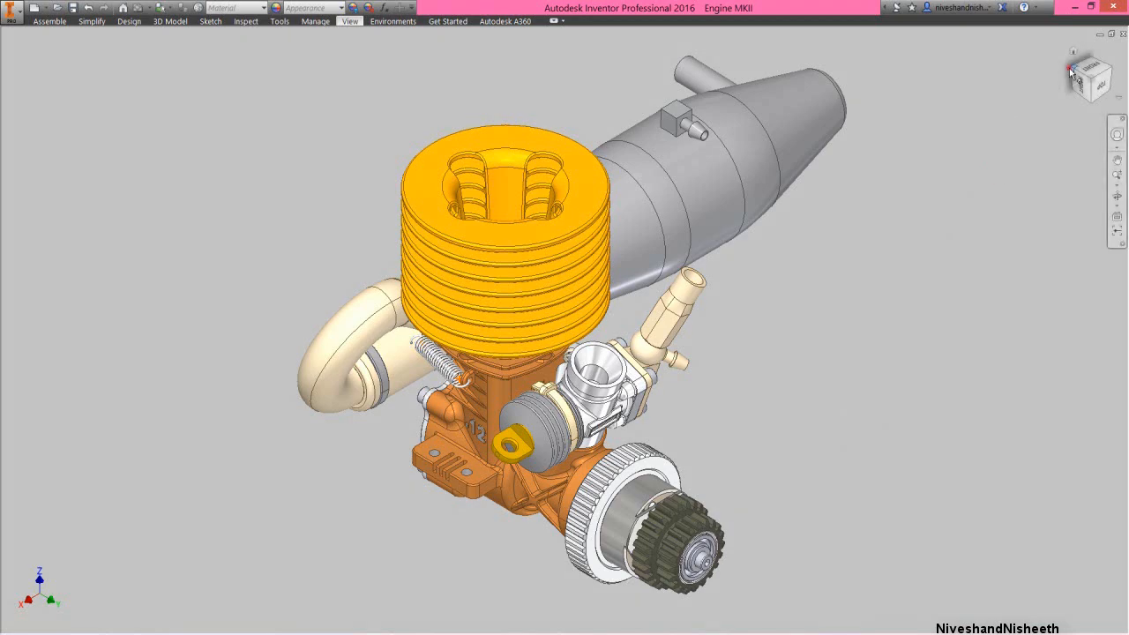
left_click(1071, 73)
left_click(877, 255)
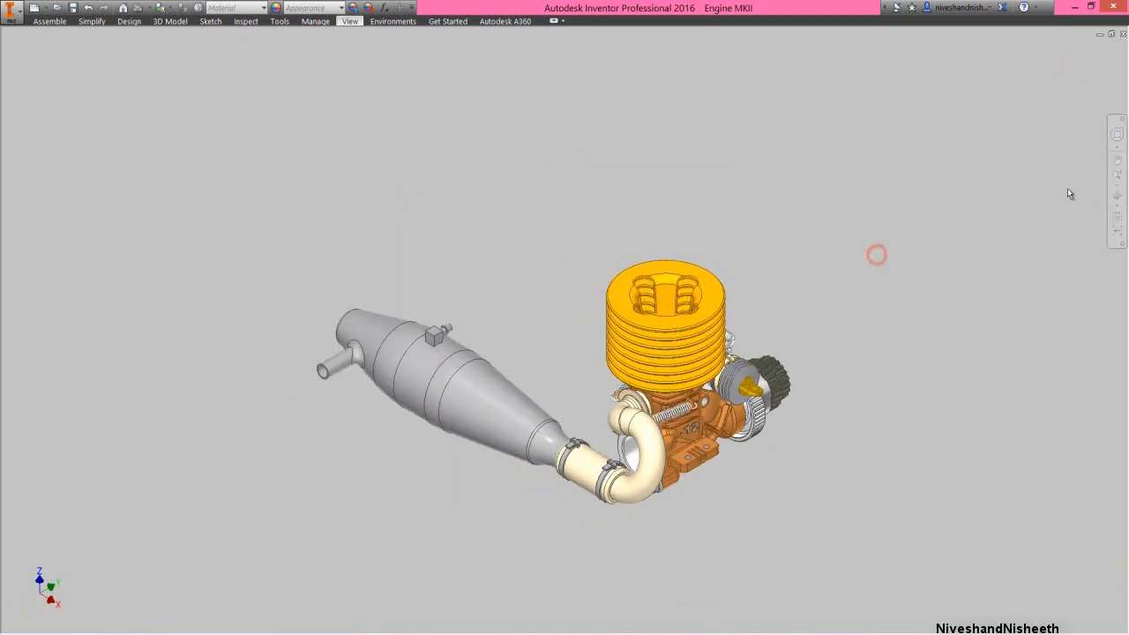
scroll(831, 403, "up", 3)
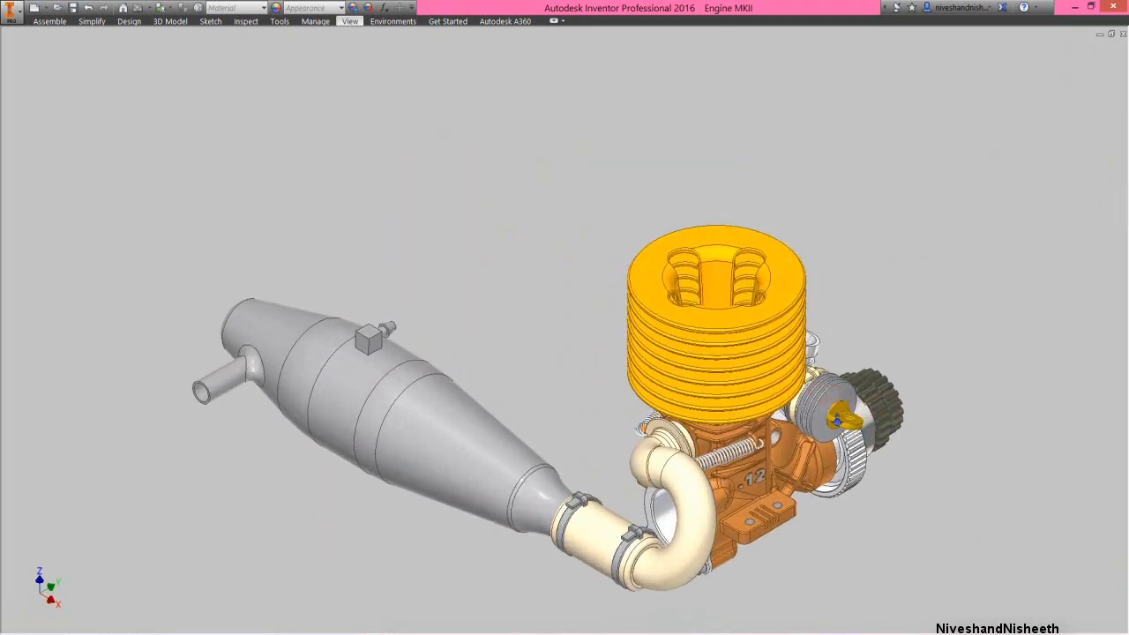
scroll(836, 420, "up", 2)
right_click(667, 364)
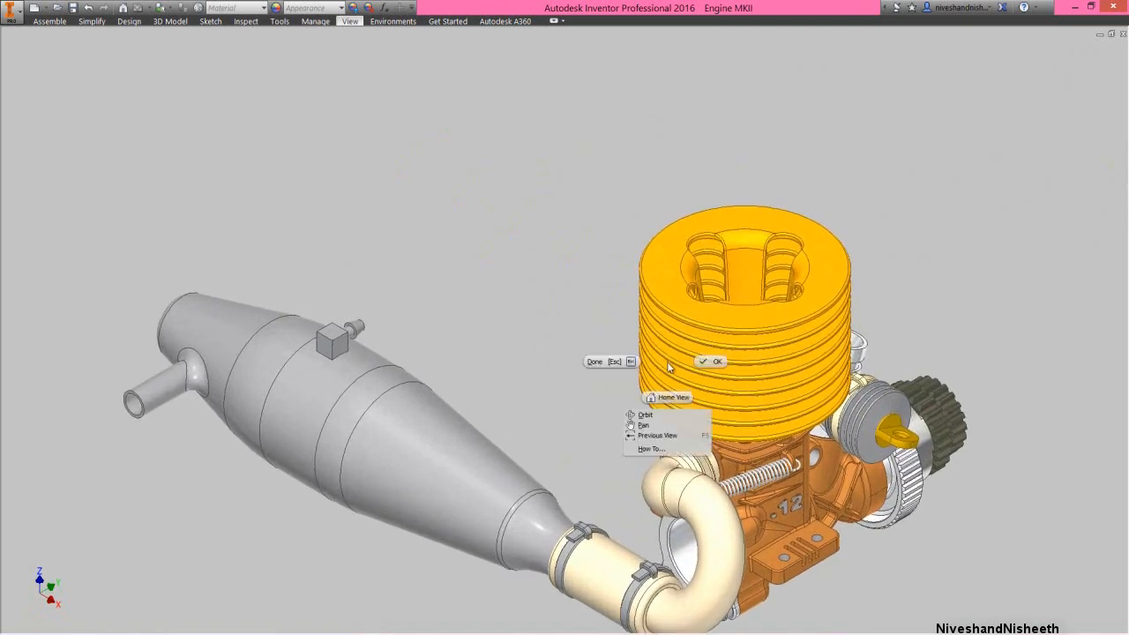
left_click(659, 436)
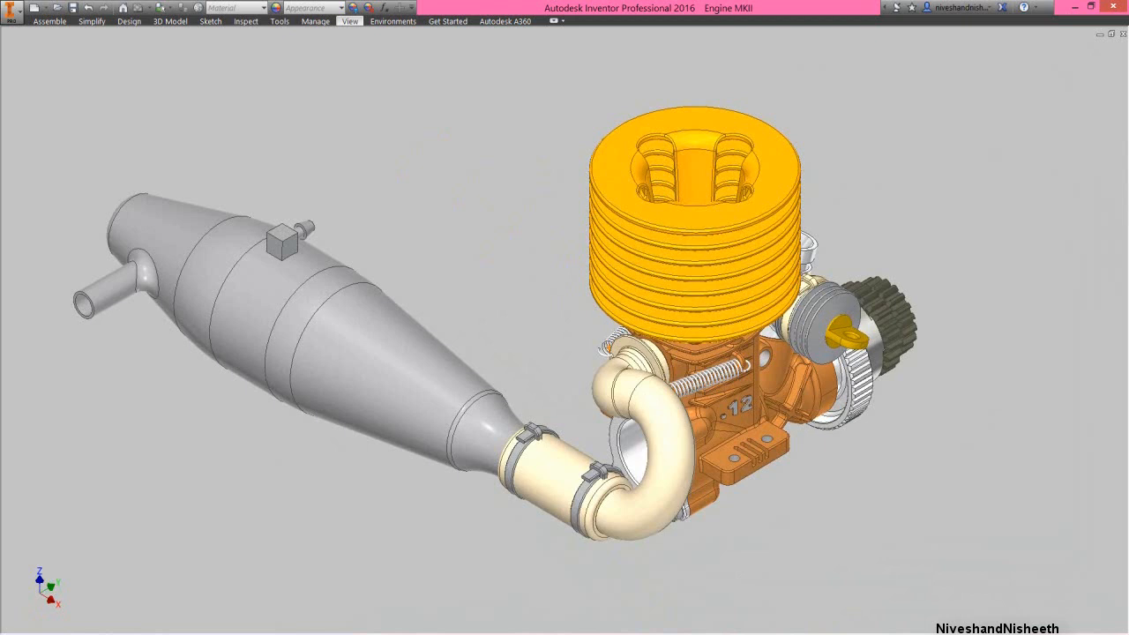
Return the engine to its home view and end the view navigation command
right_click(495, 150)
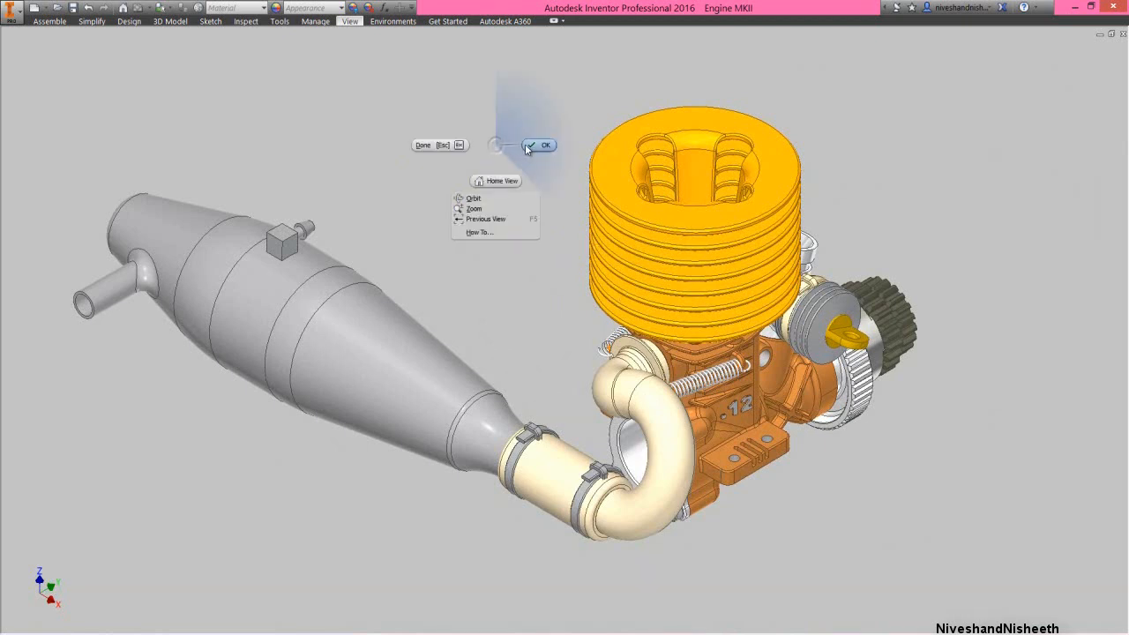
left_click(514, 178)
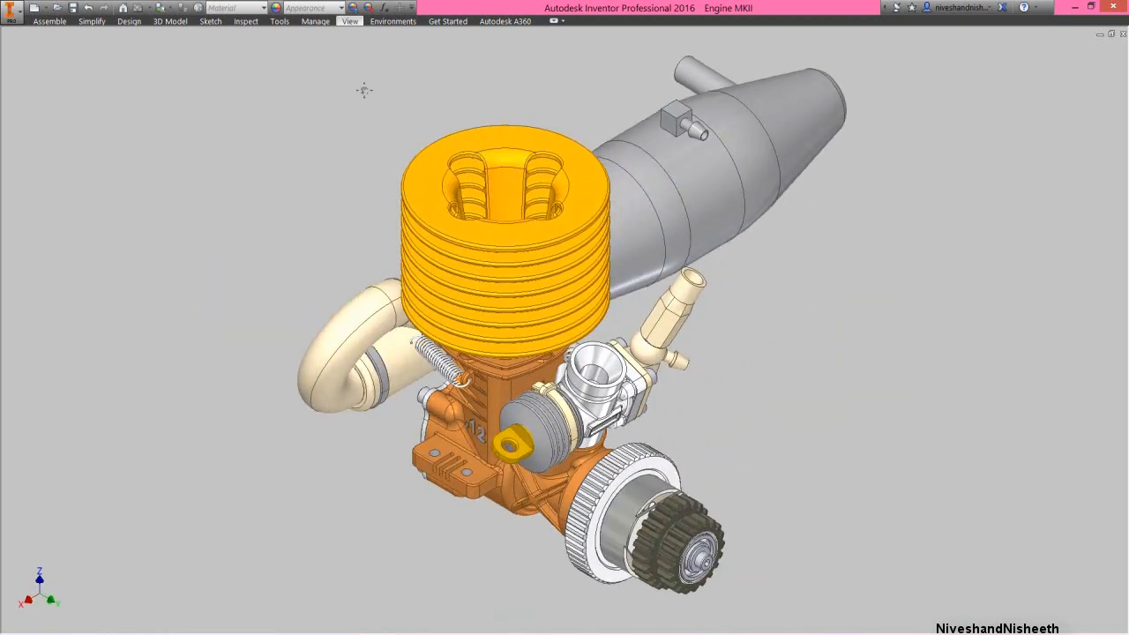
right_click(357, 84)
left_click(390, 83)
Turn off the clean screen layout and bring back the full interface with the assembly tools
left_click(349, 21)
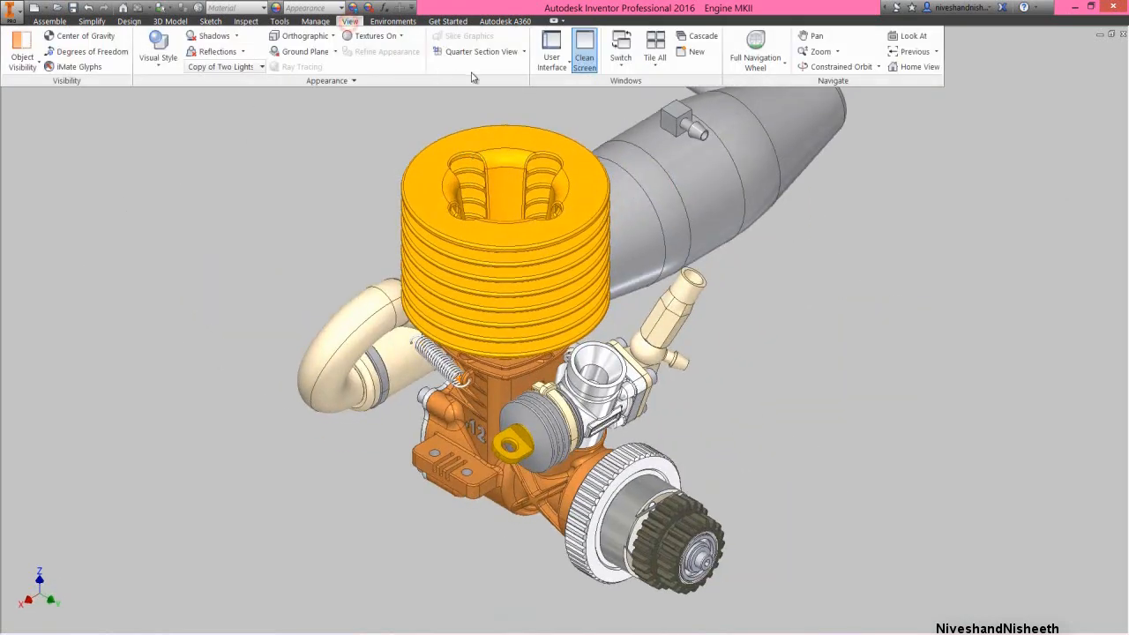
left_click(586, 53)
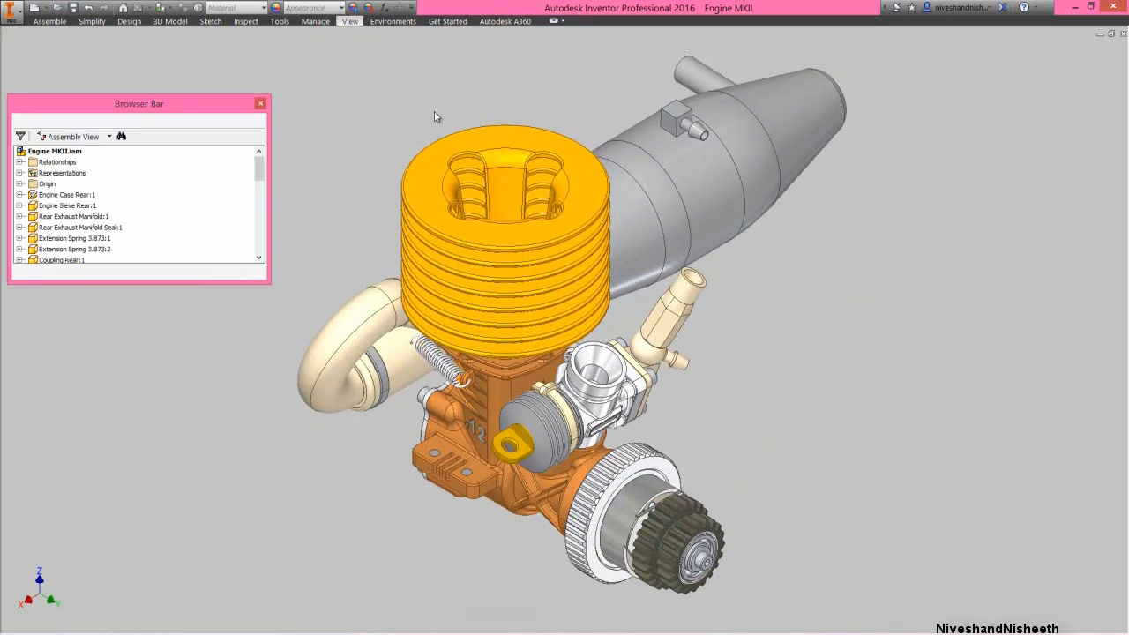
key("ctrl+0")
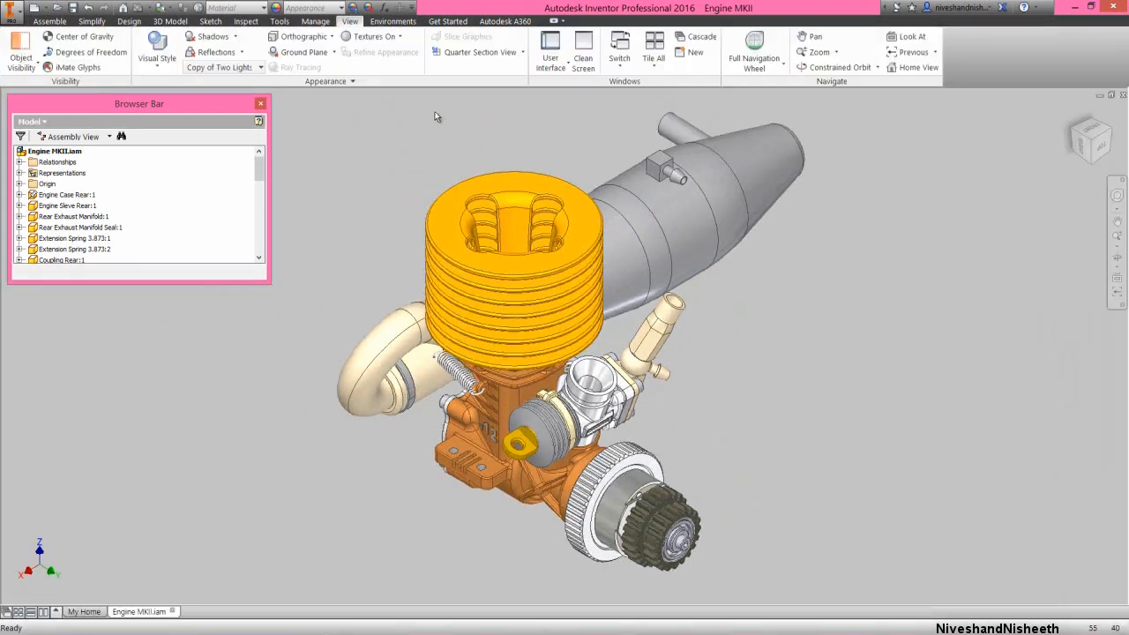
left_click(53, 21)
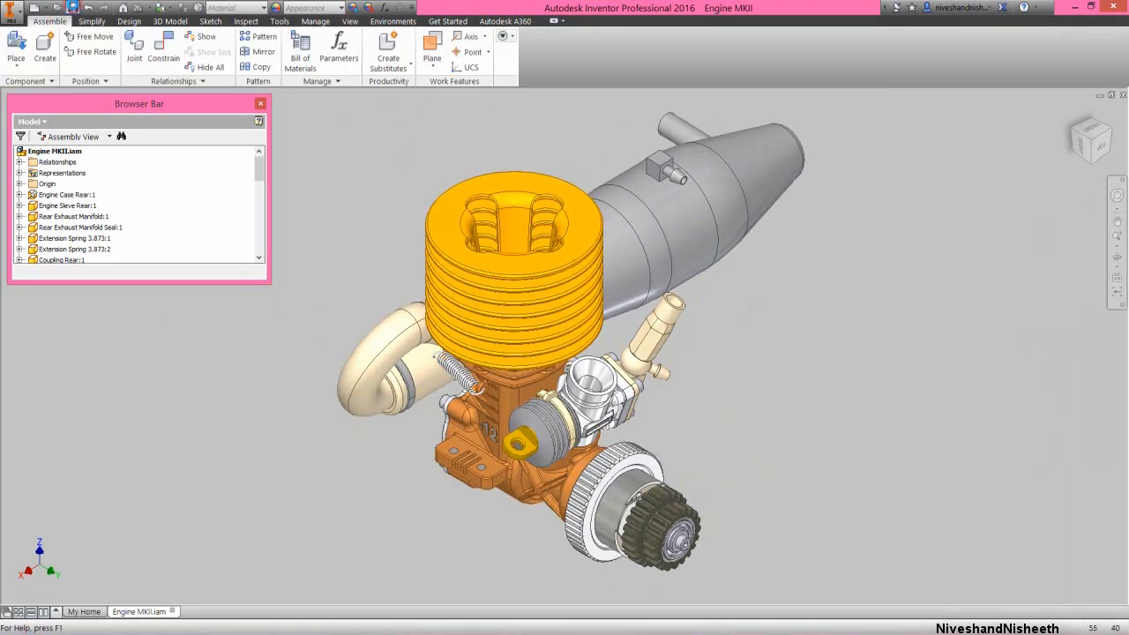